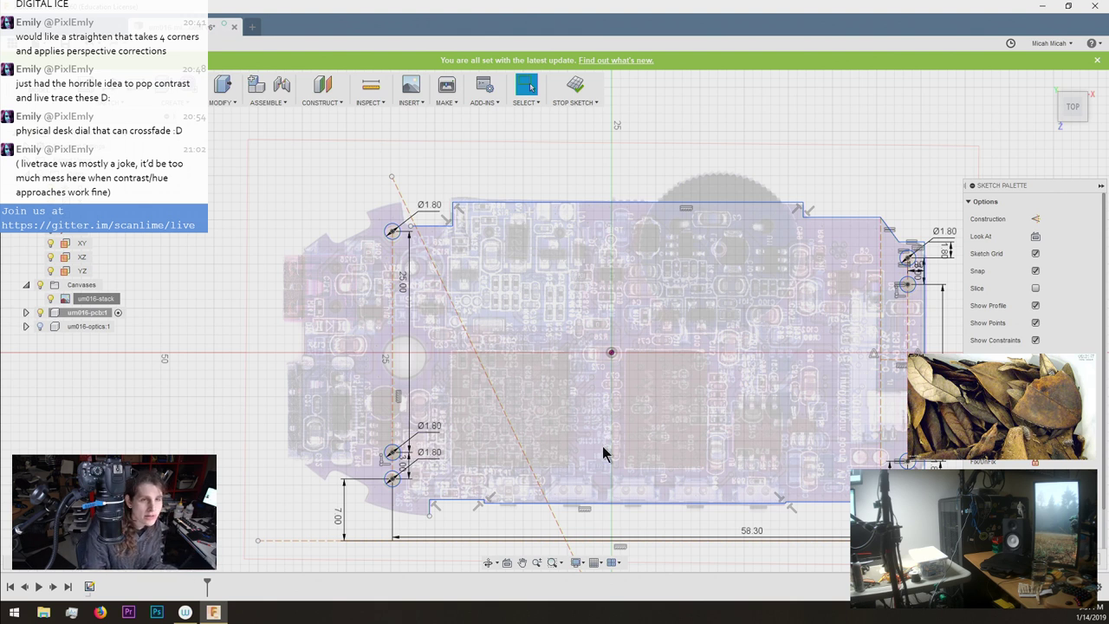
Sketch a circle about 4.7 mm in diameter over the large round hole at the left of the board image.
scroll(374, 318, up, 5)
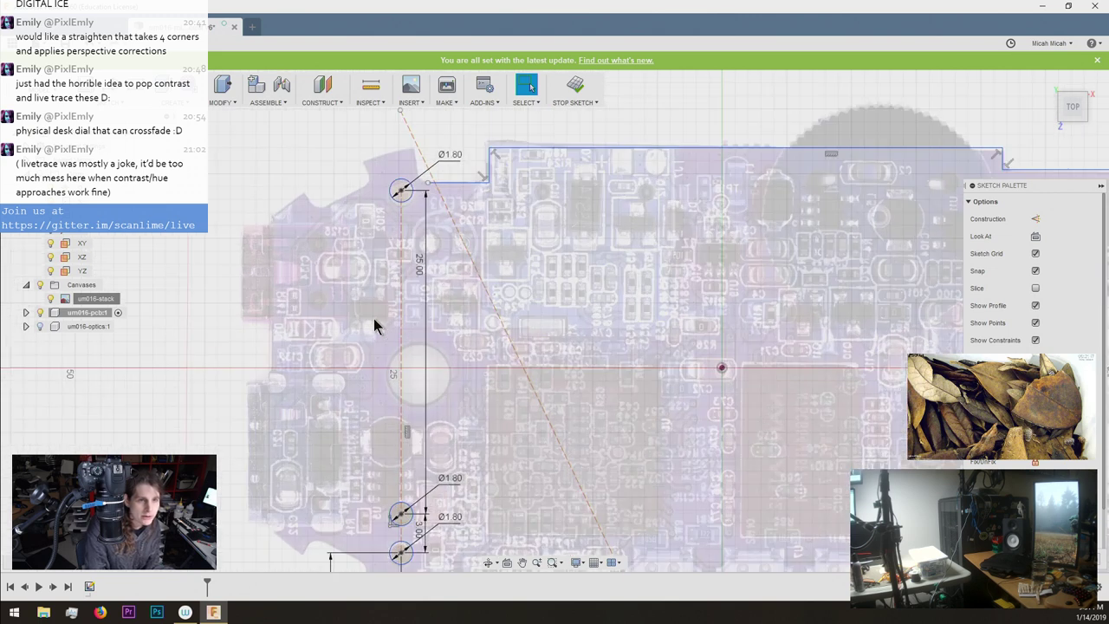
scroll(373, 318, down, 2)
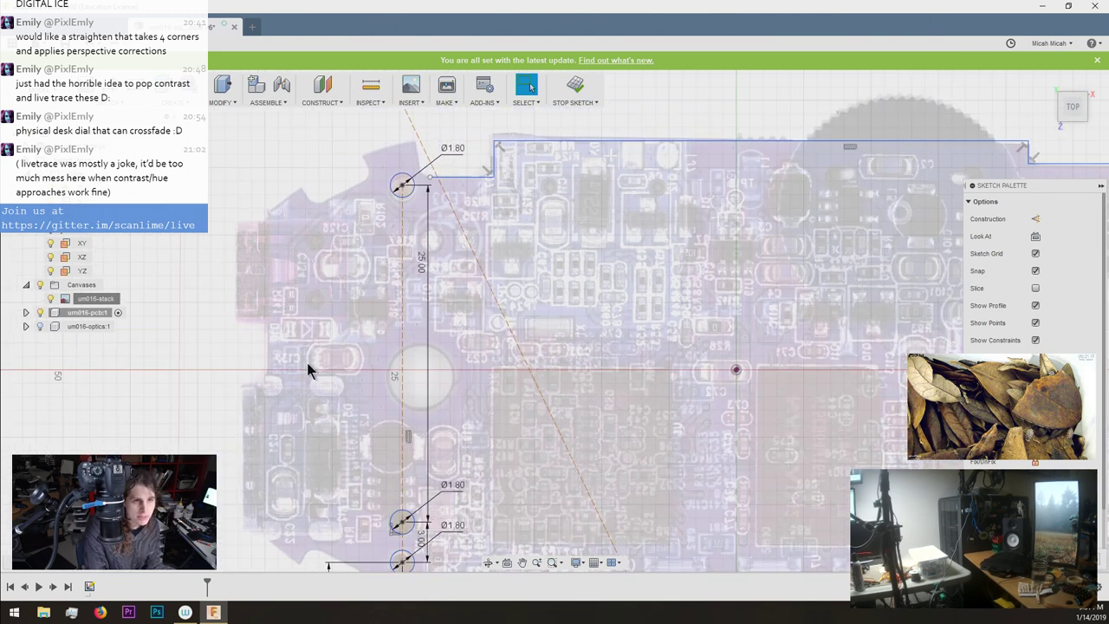
scroll(403, 351, down, 2)
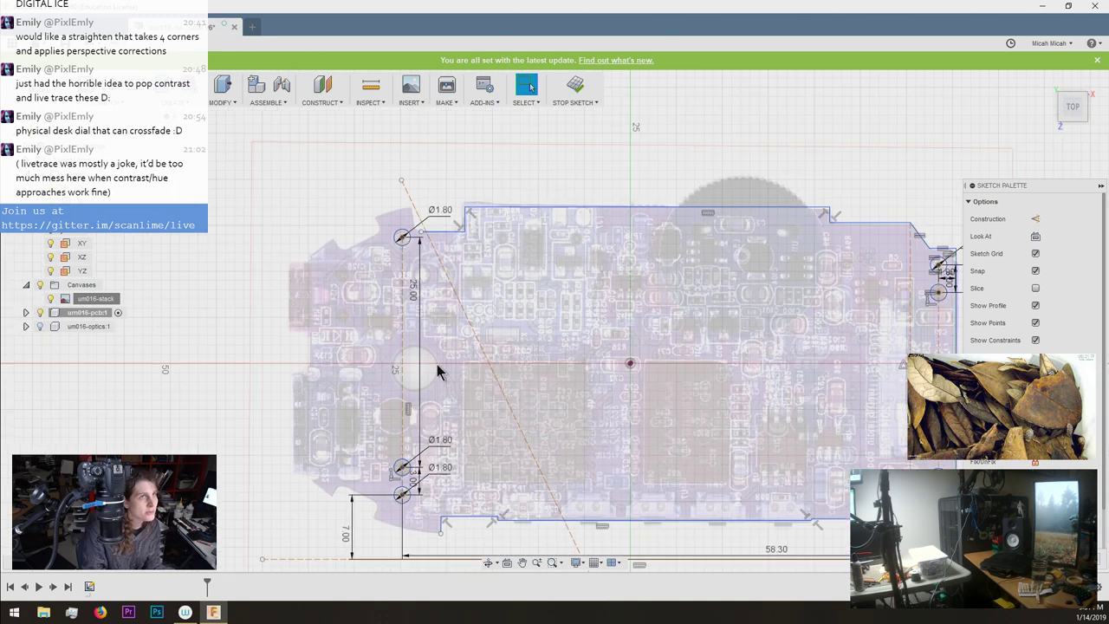
scroll(437, 364, up, 6)
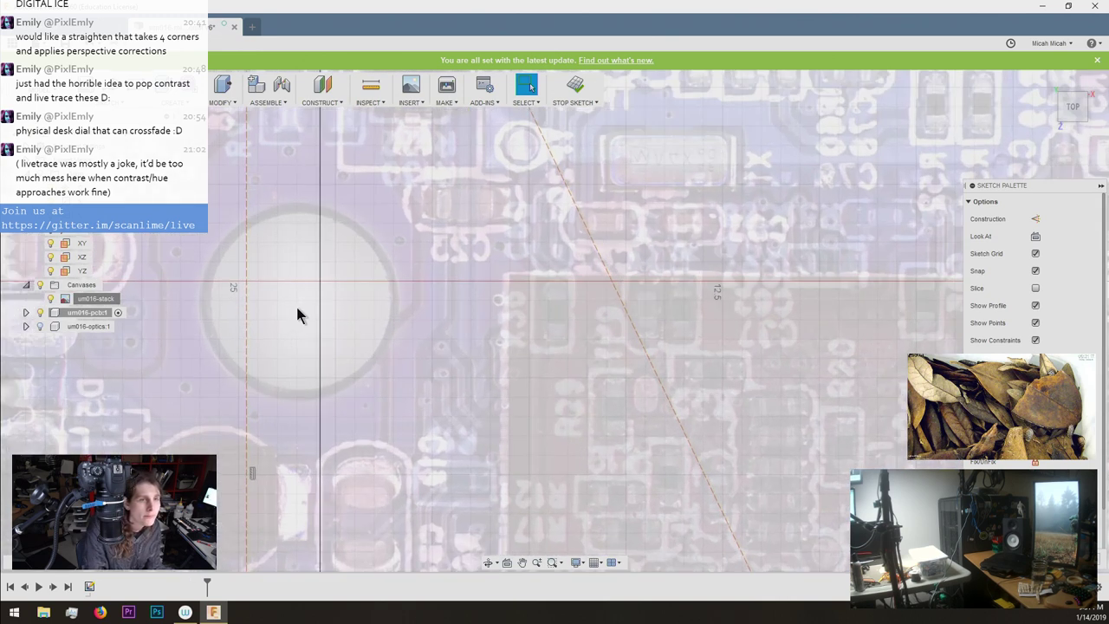
scroll(298, 314, up, 1)
key(c)
click(301, 302)
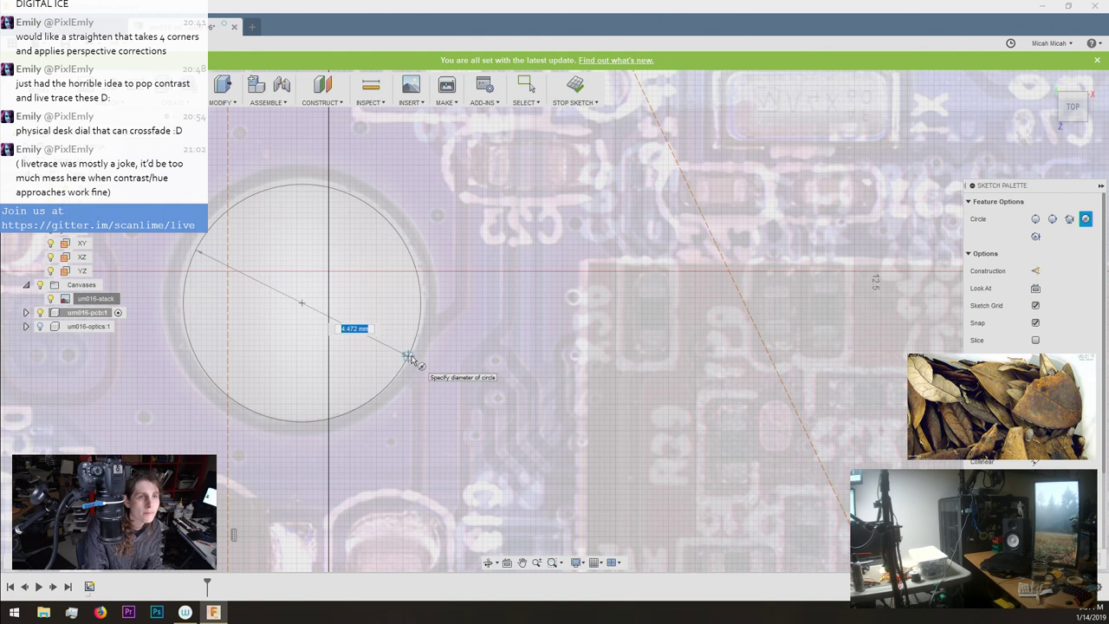
click(414, 360)
scroll(269, 363, down, 1)
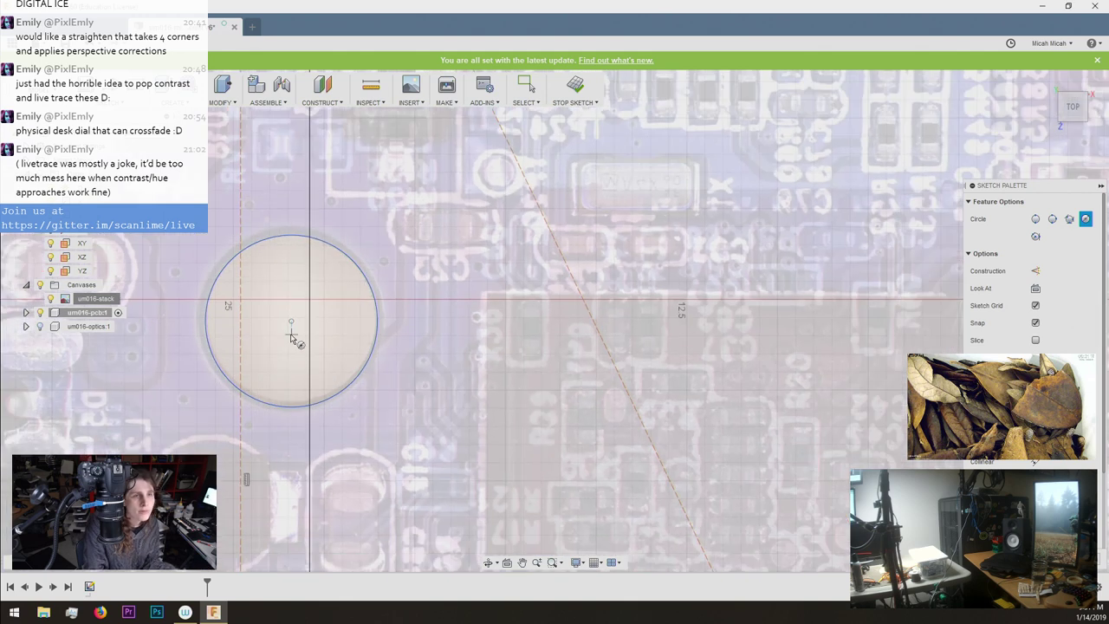
key(Escape)
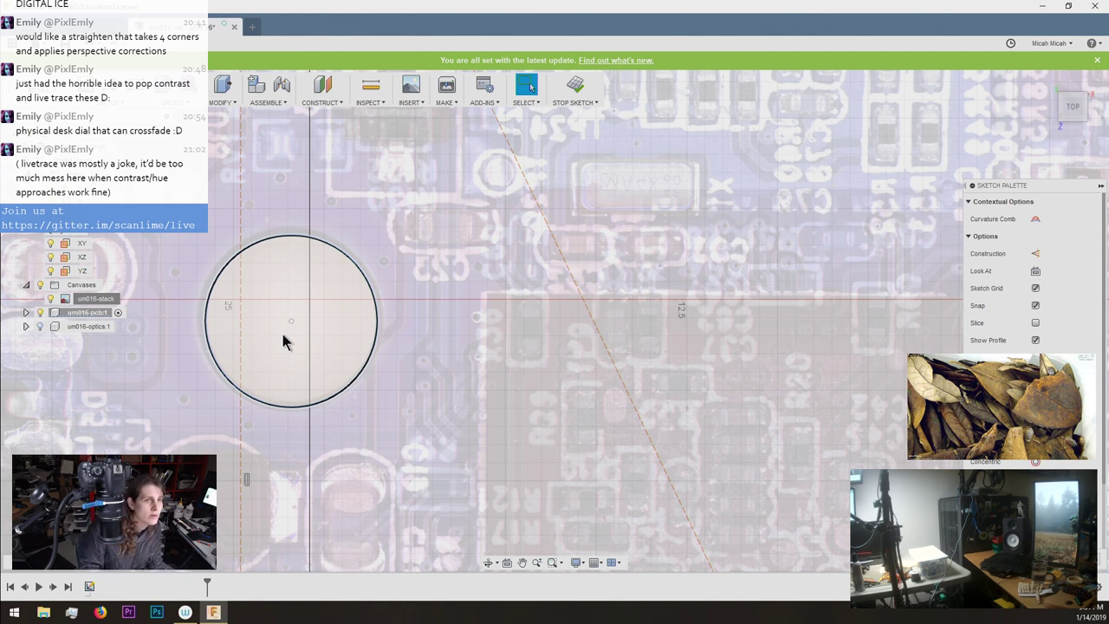
Dimension the new circle's diameter as 4.6 mm and nudge its centre to match the hole in the image.
click(341, 251)
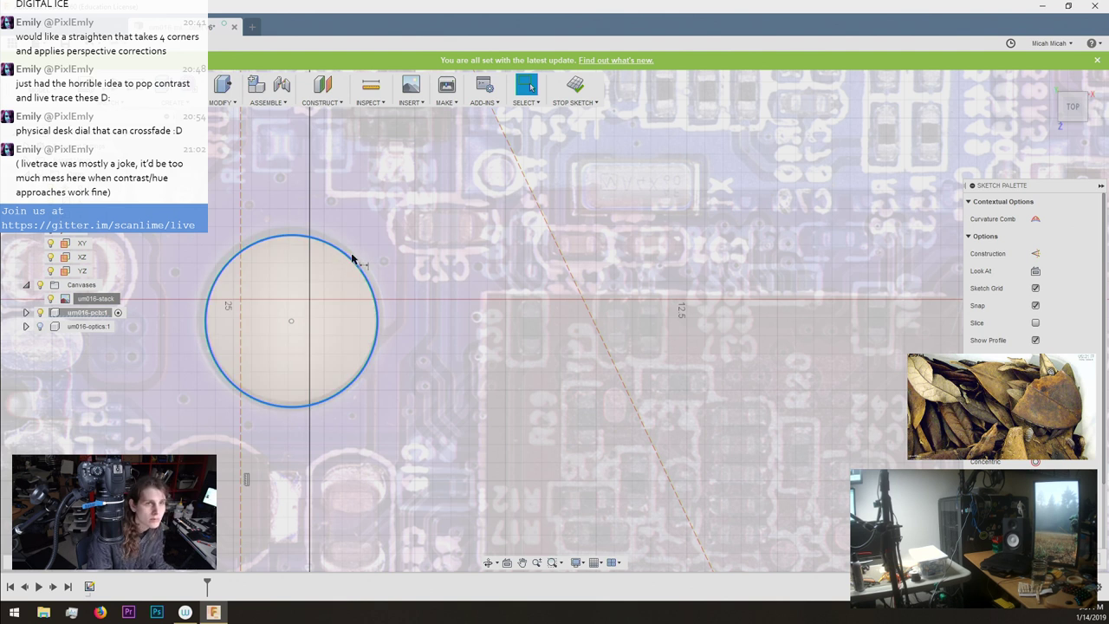
key(d)
click(387, 249)
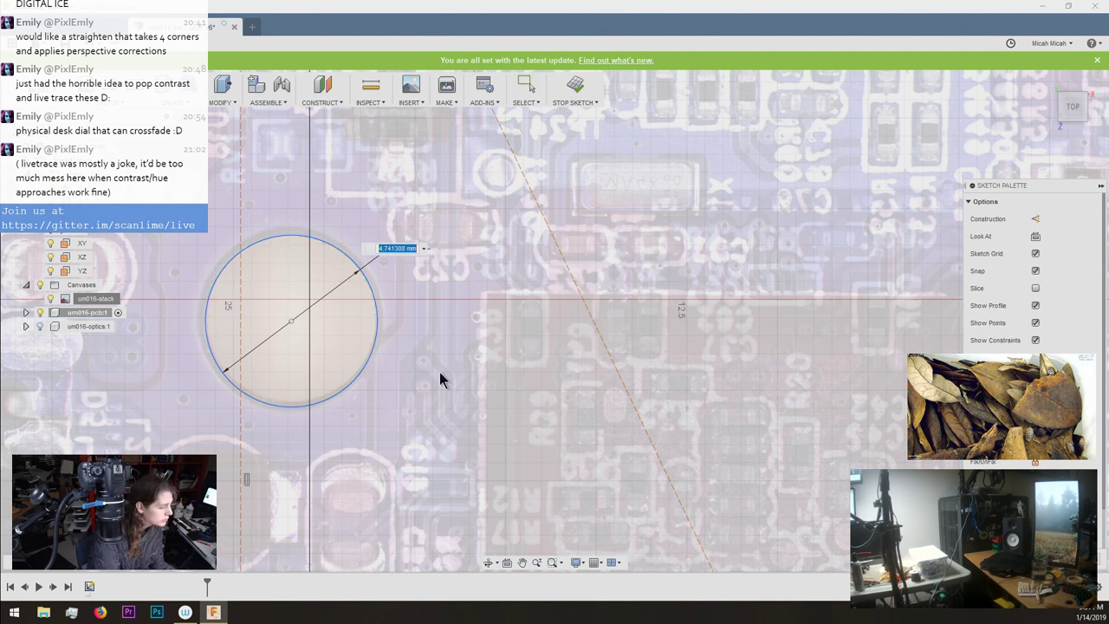
text(4.6)
key(Return)
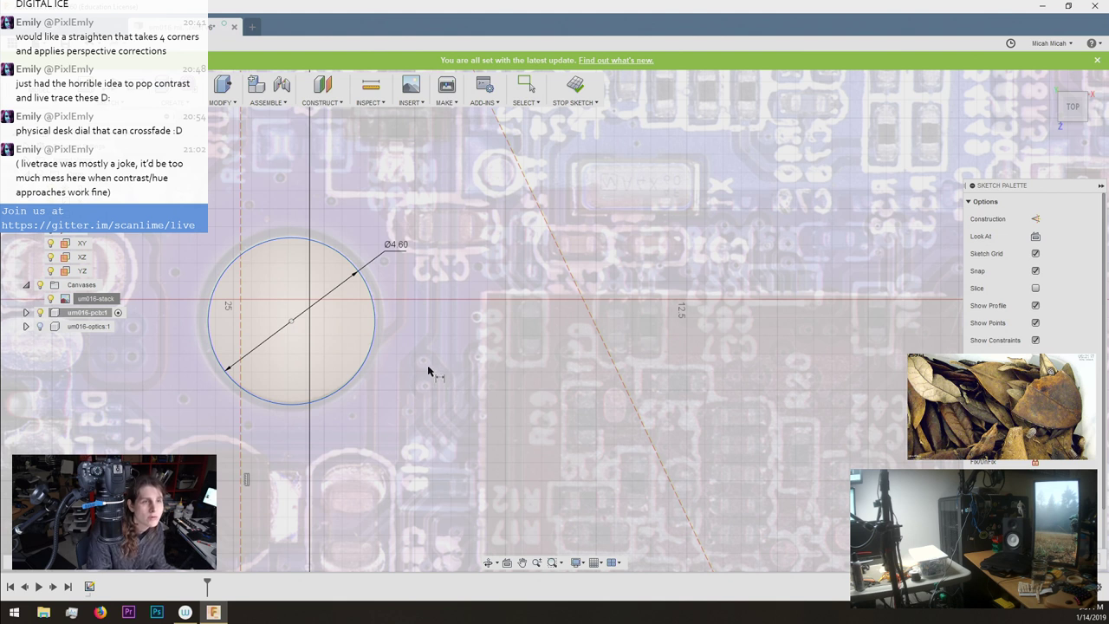
key(Escape)
drag(290, 321, 293, 320)
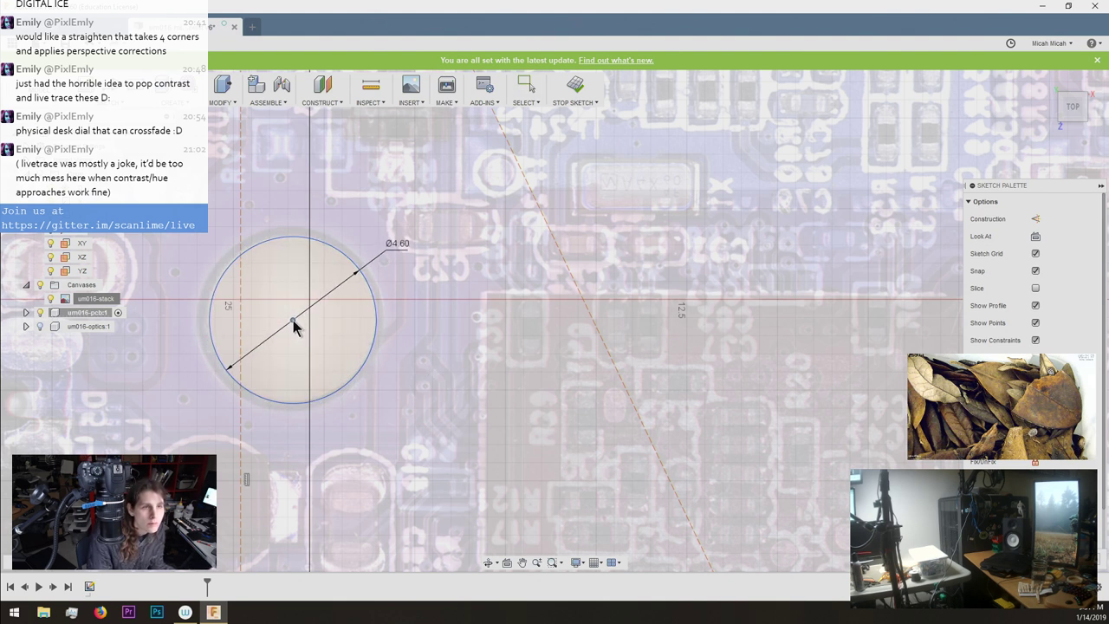
Examine how the 4.6 mm circle sits relative to the left mounting holes, the sketch origin and the board outline.
scroll(293, 320, down, 5)
scroll(254, 280, up, 3)
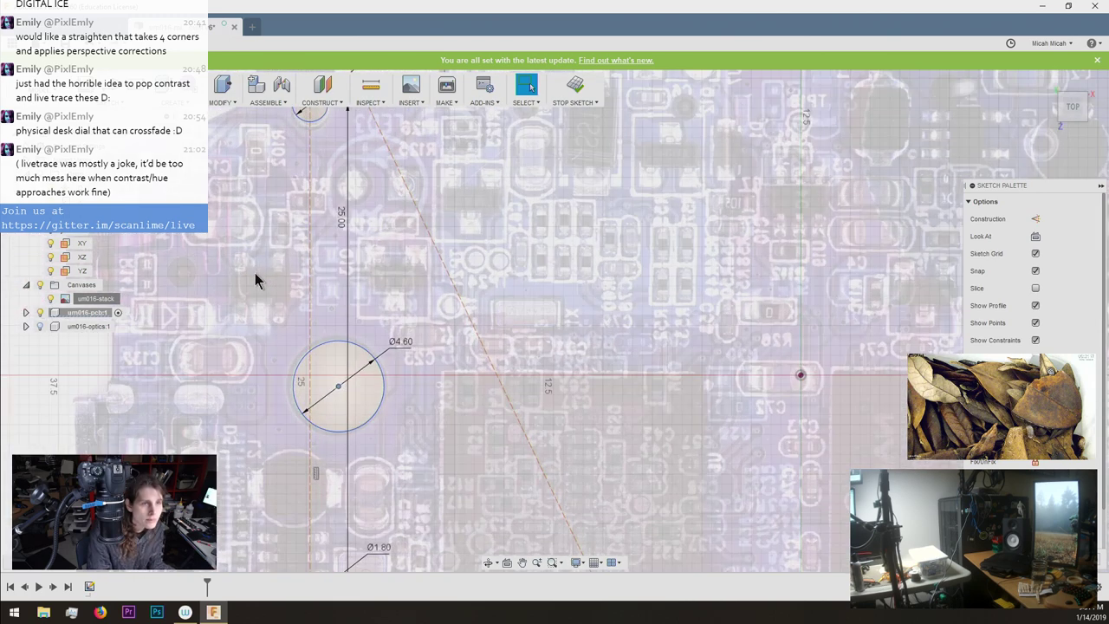
scroll(255, 280, down, 2)
scroll(299, 372, up, 1)
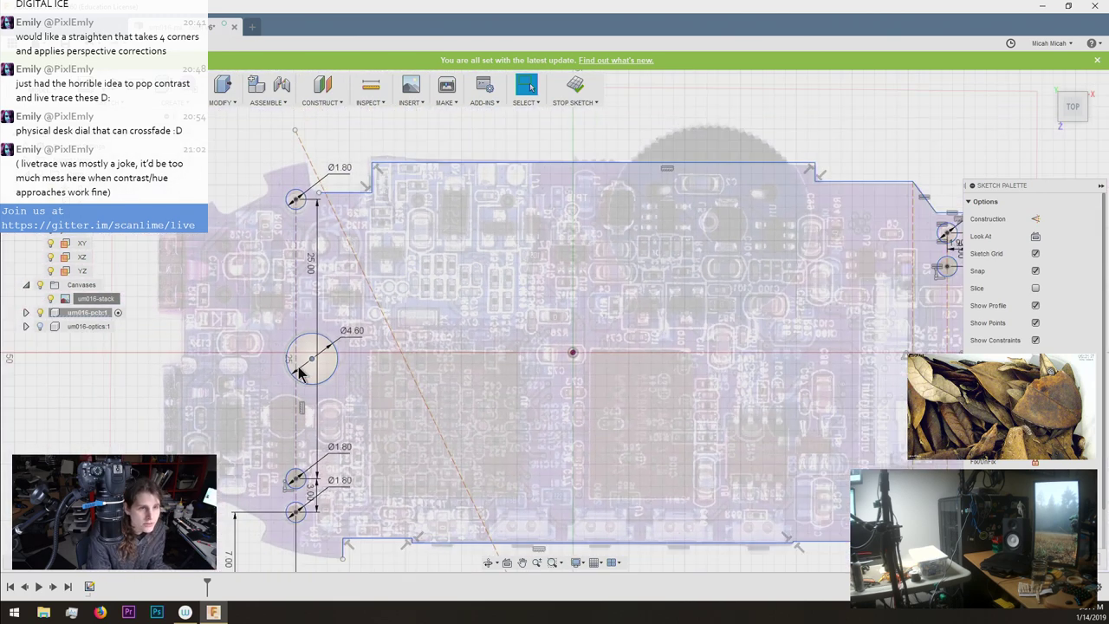
scroll(299, 373, down, 1)
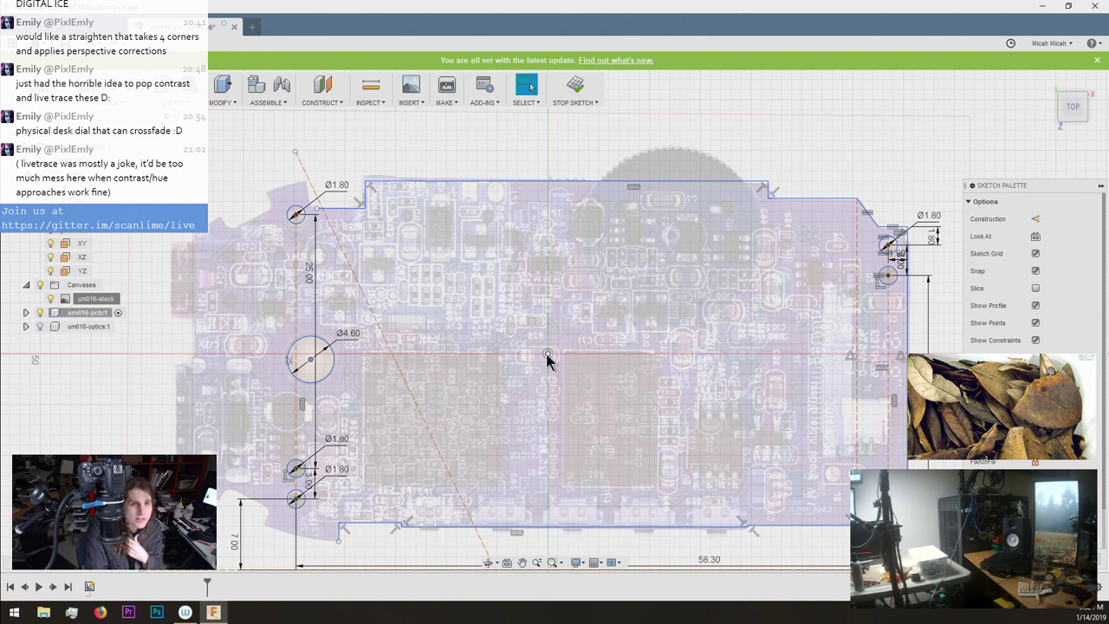
scroll(546, 361, down, 4)
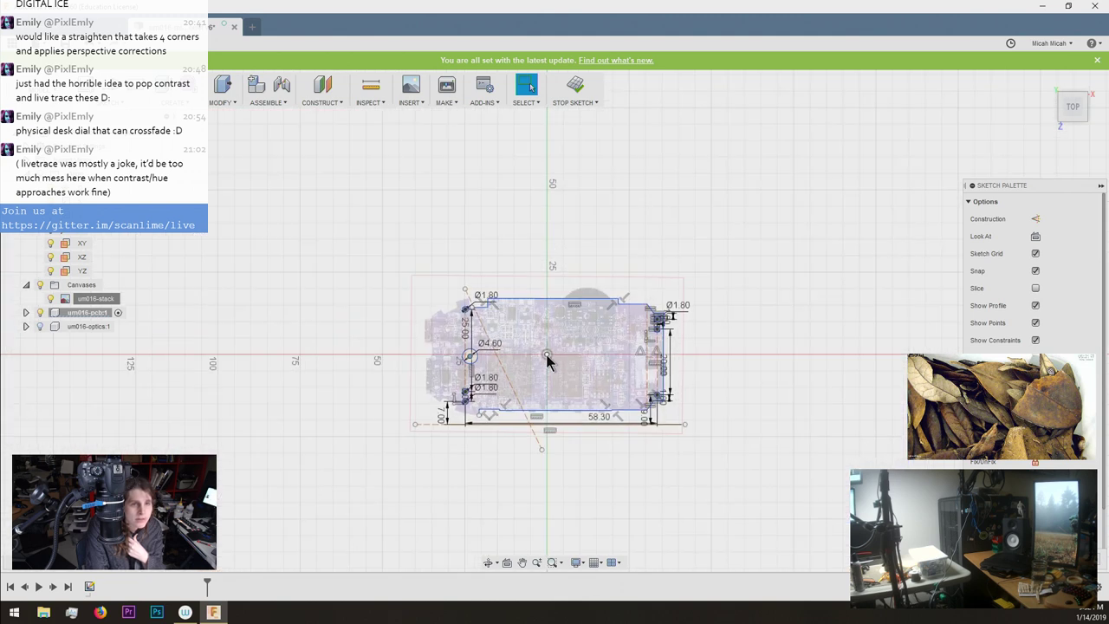
scroll(547, 360, up, 3)
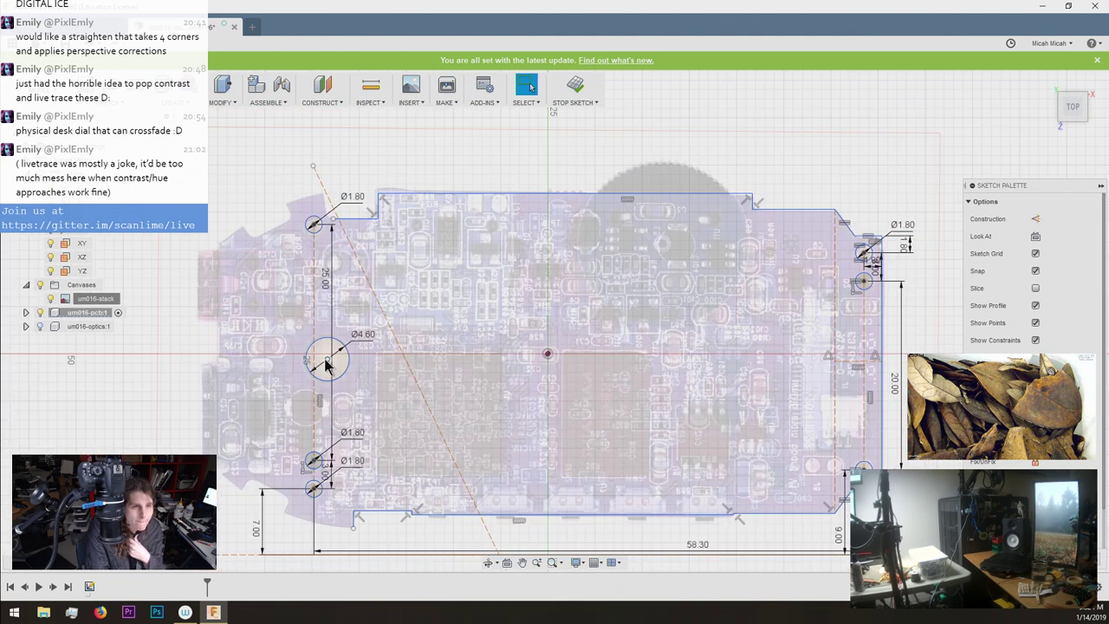
scroll(321, 213, up, 4)
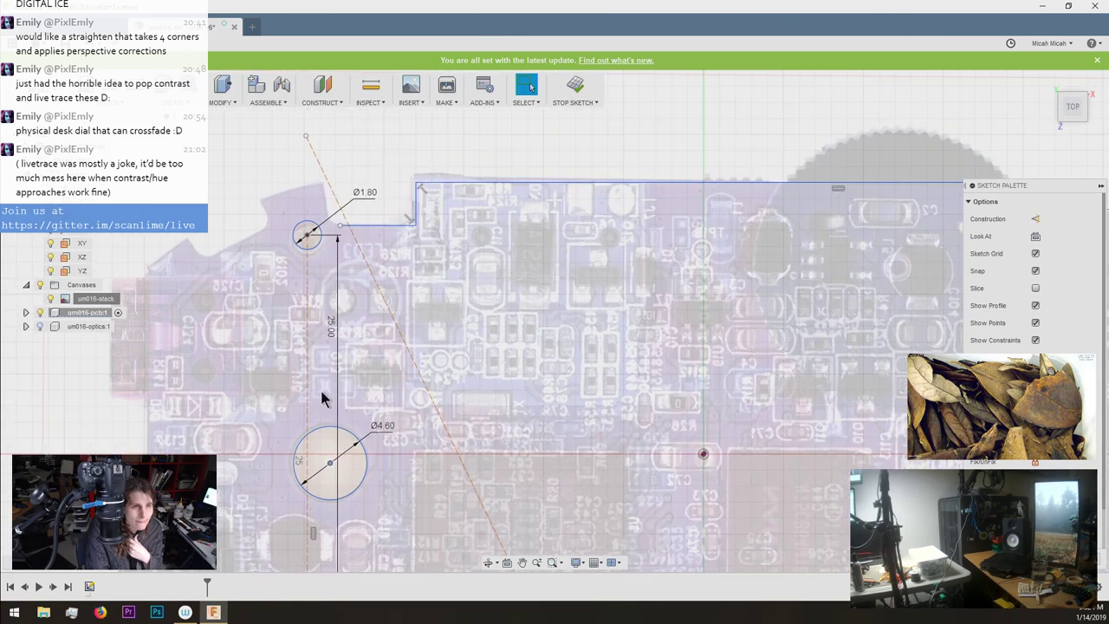
scroll(329, 471, down, 5)
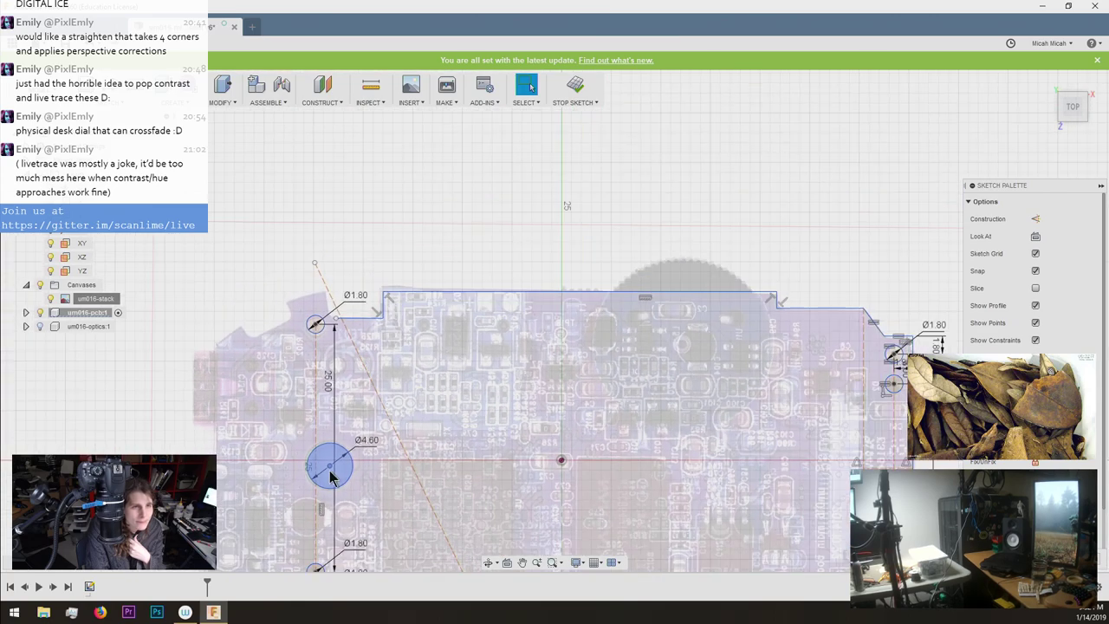
scroll(371, 414, up, 3)
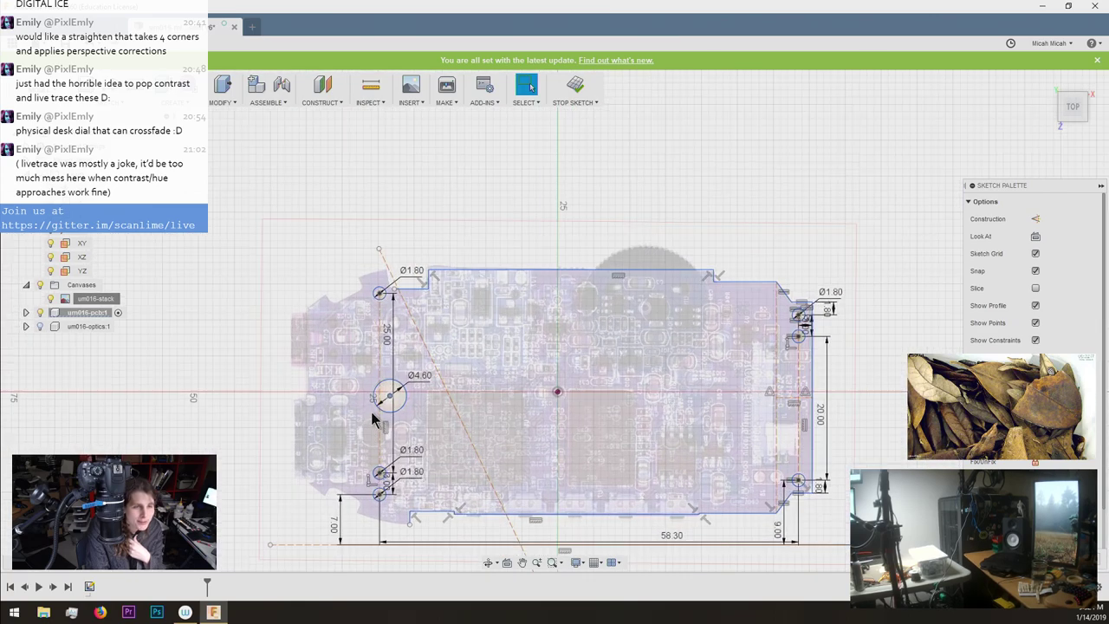
scroll(382, 429, down, 2)
scroll(386, 436, up, 2)
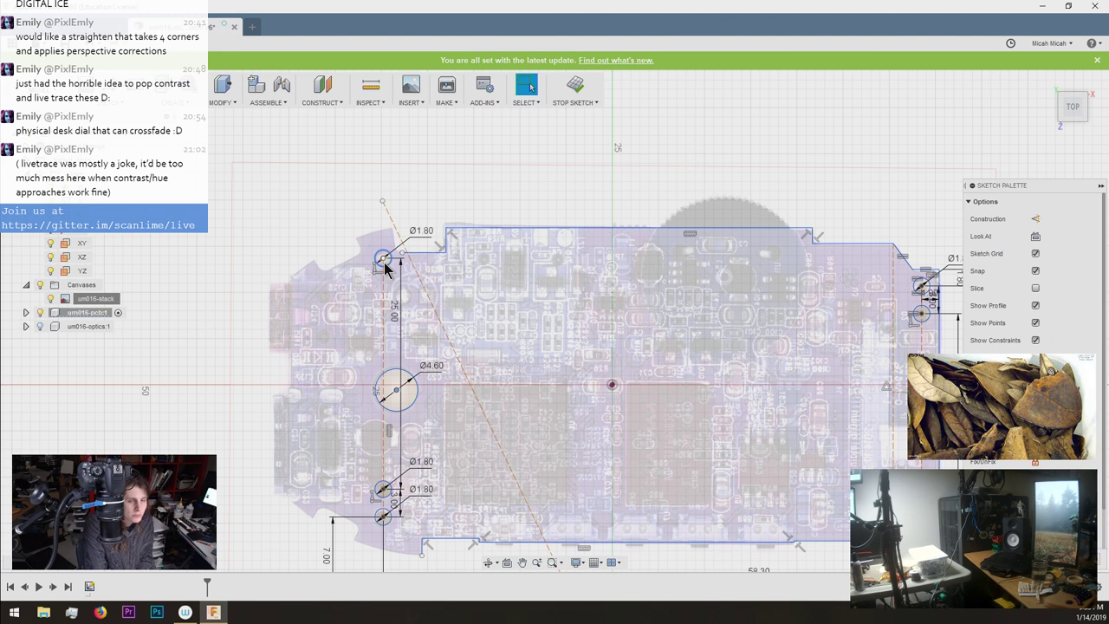
scroll(369, 459, up, 4)
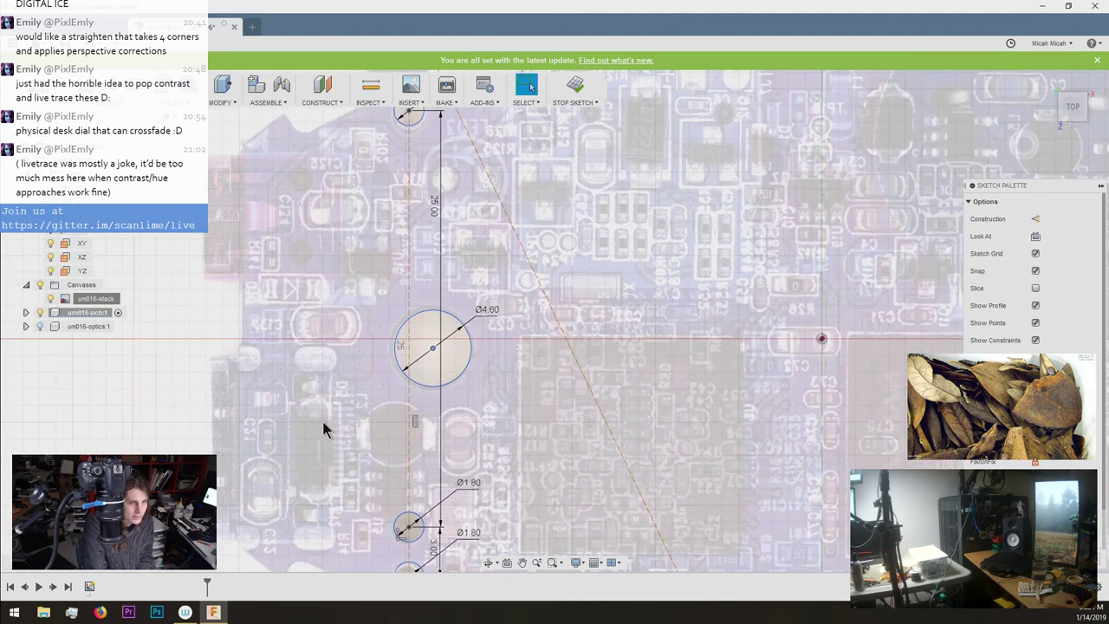
scroll(322, 421, up, 3)
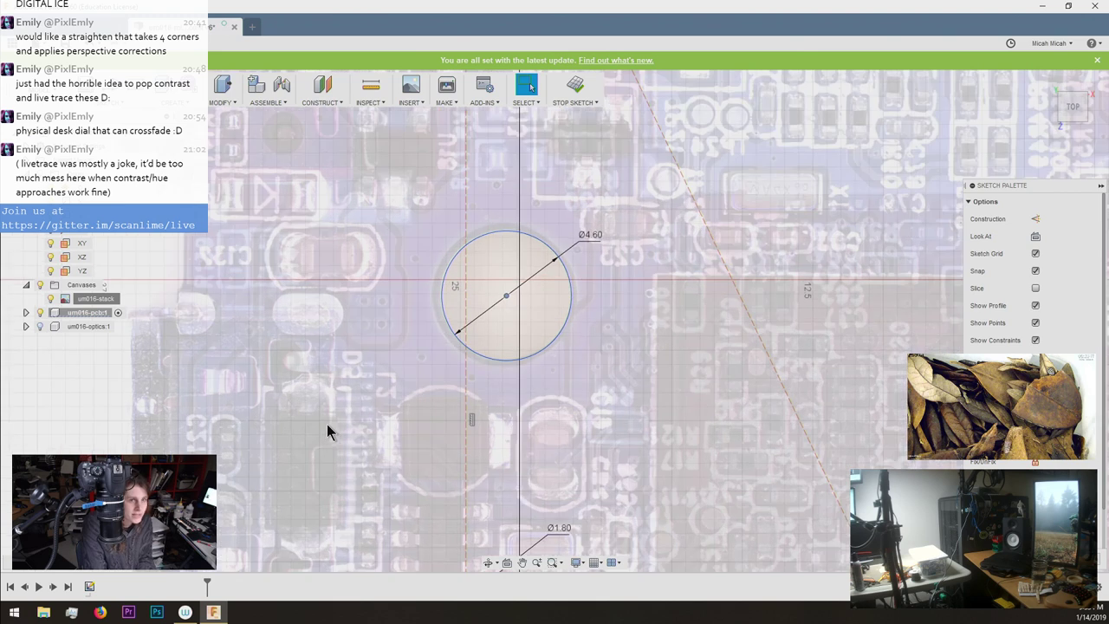
scroll(327, 424, down, 5)
scroll(328, 422, up, 1)
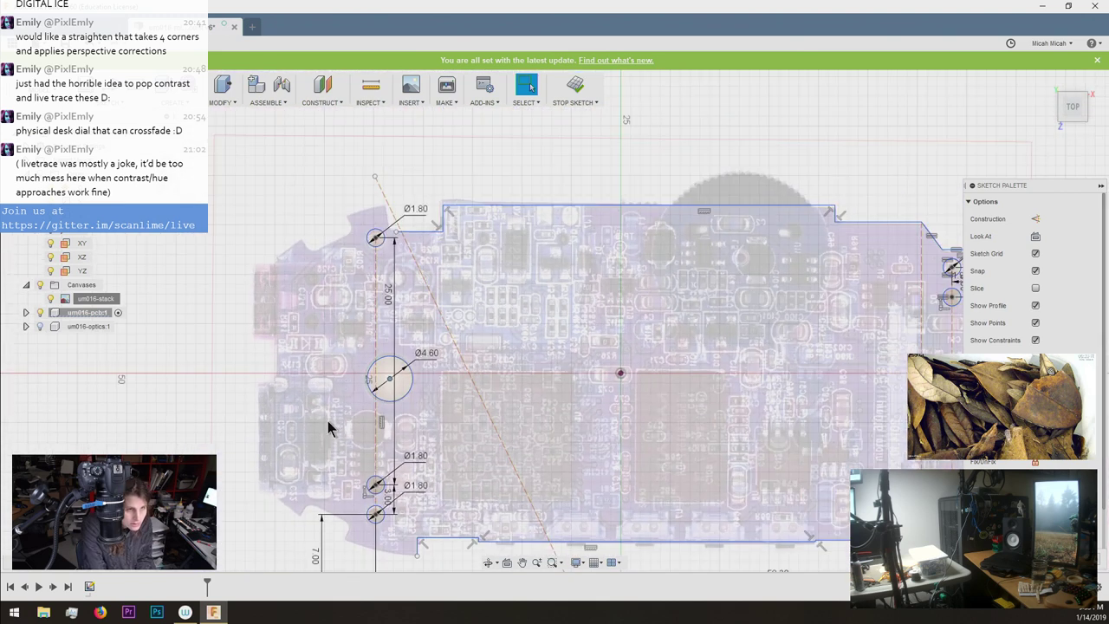
scroll(328, 425, up, 1)
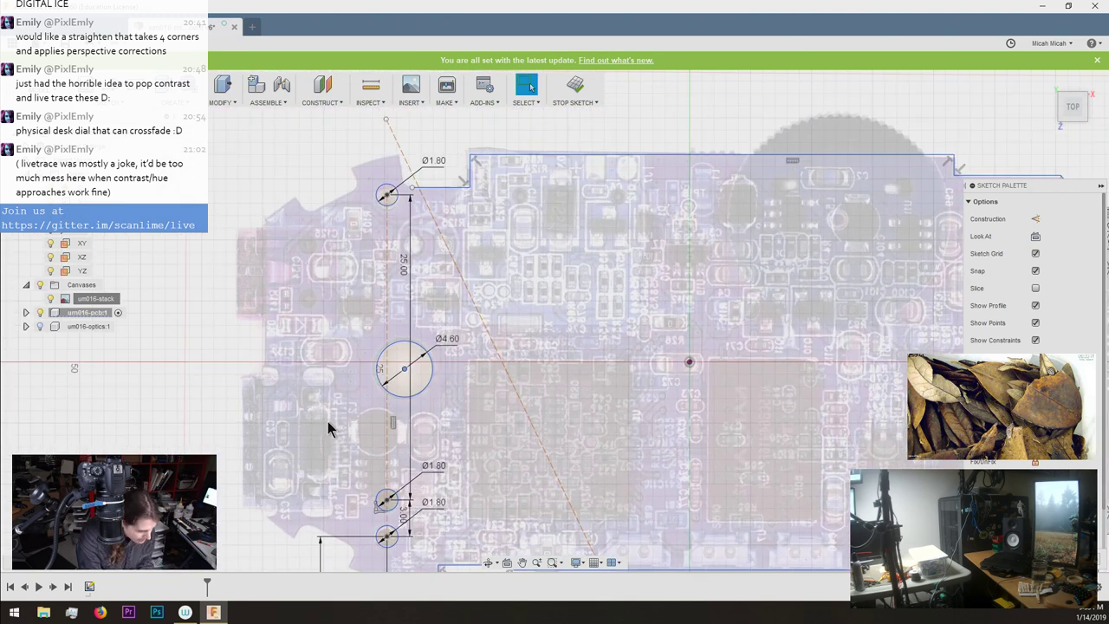
scroll(358, 397, up, 2)
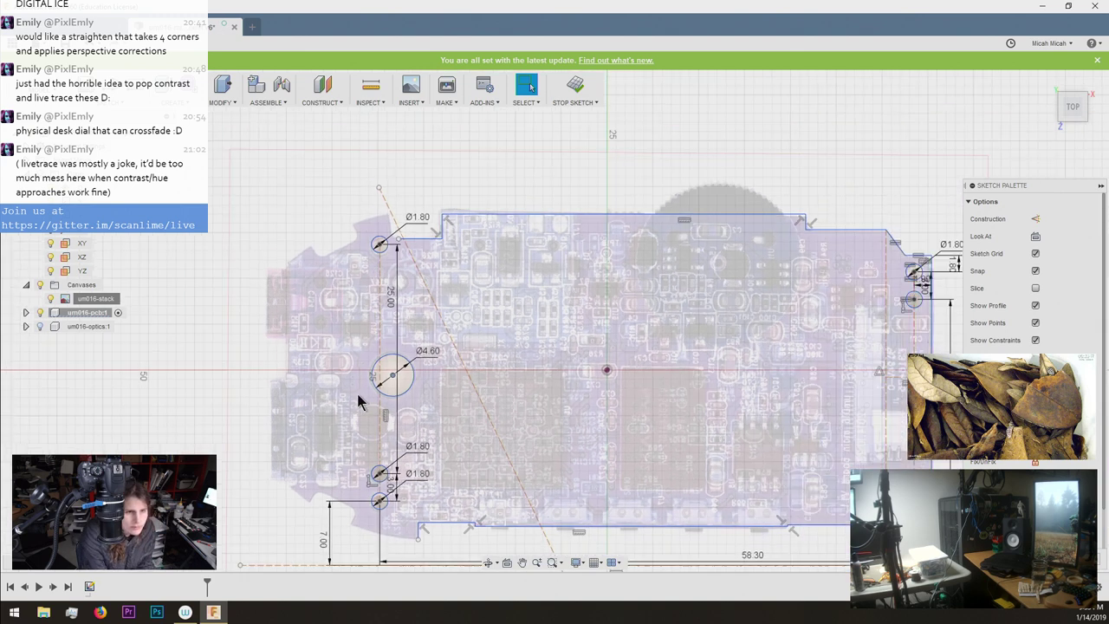
Draw two connected lines from the lowest left mounting hole's centre through the 4.6 mm circle's centre to the upper left hole's centre.
scroll(357, 396, down, 1)
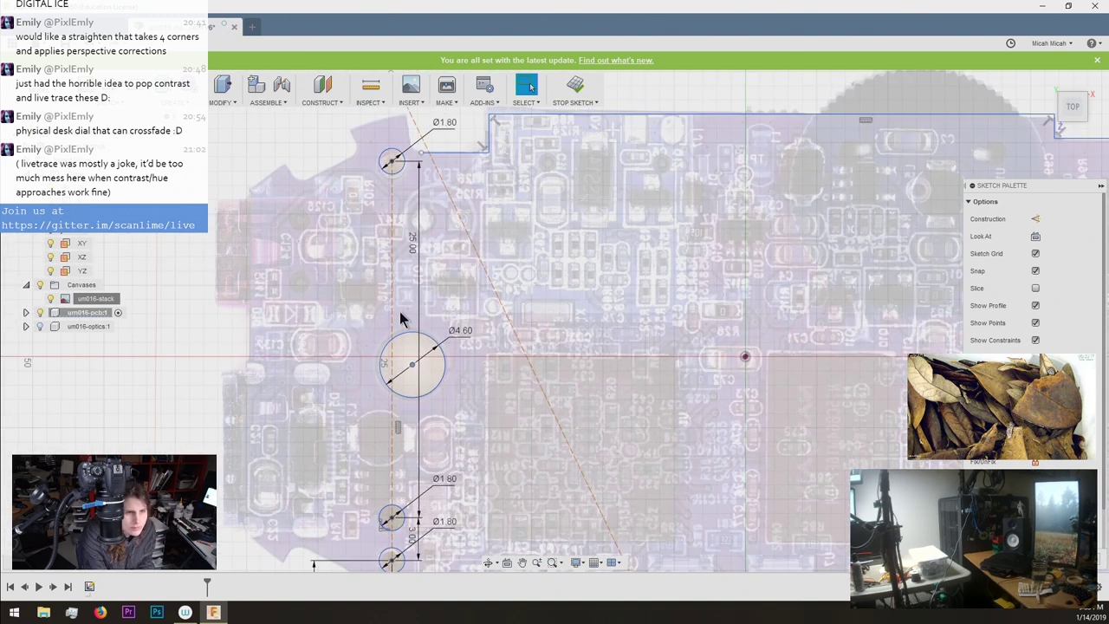
key(l)
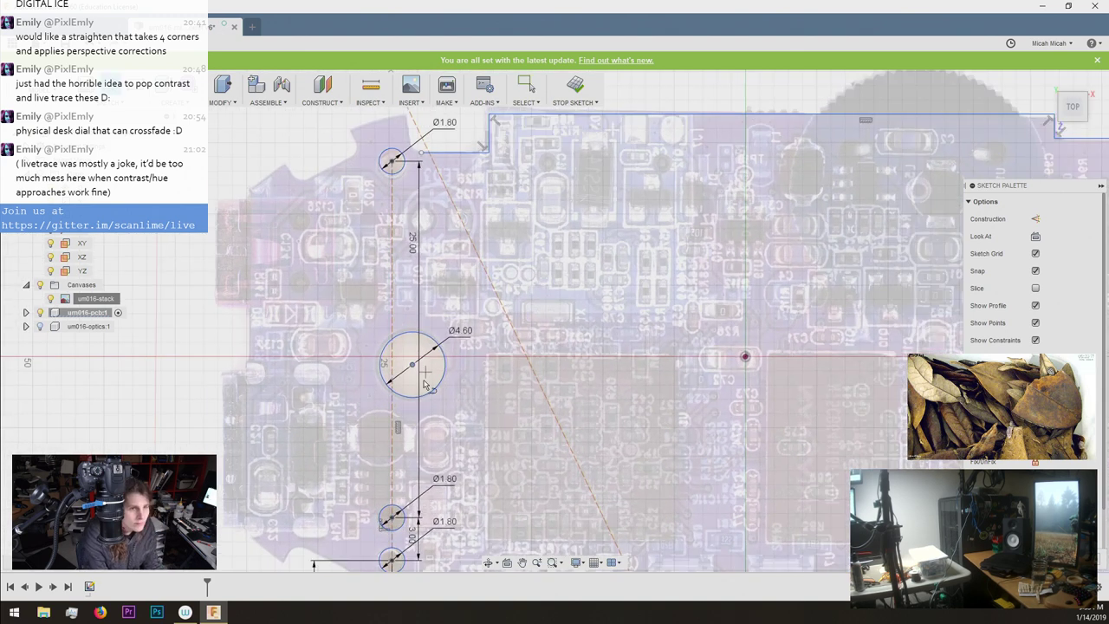
click(392, 561)
click(392, 518)
click(413, 364)
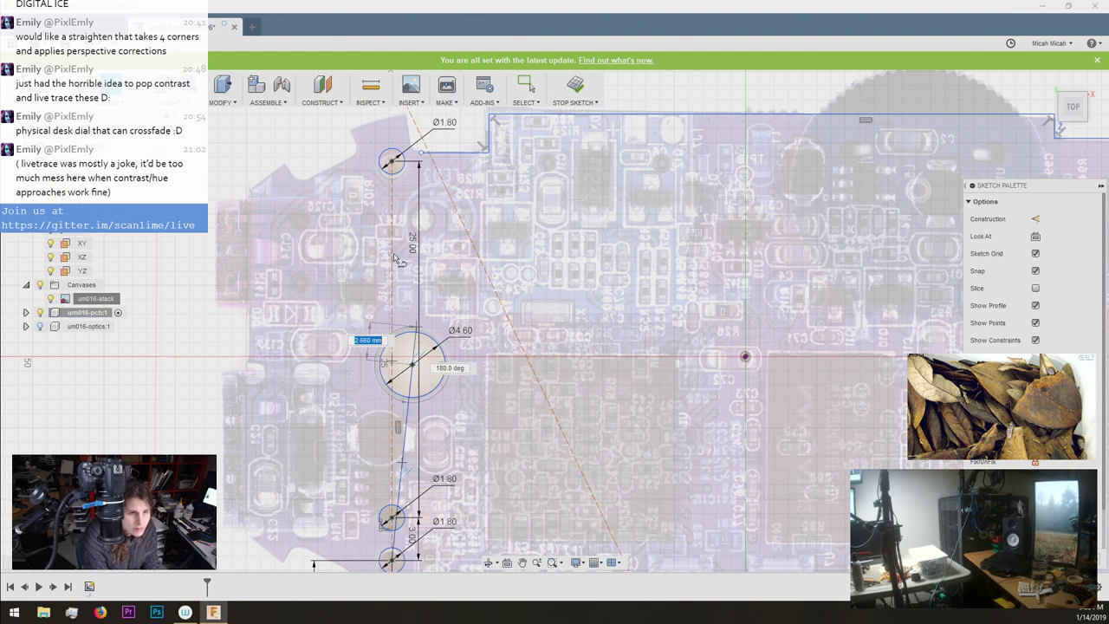
click(392, 161)
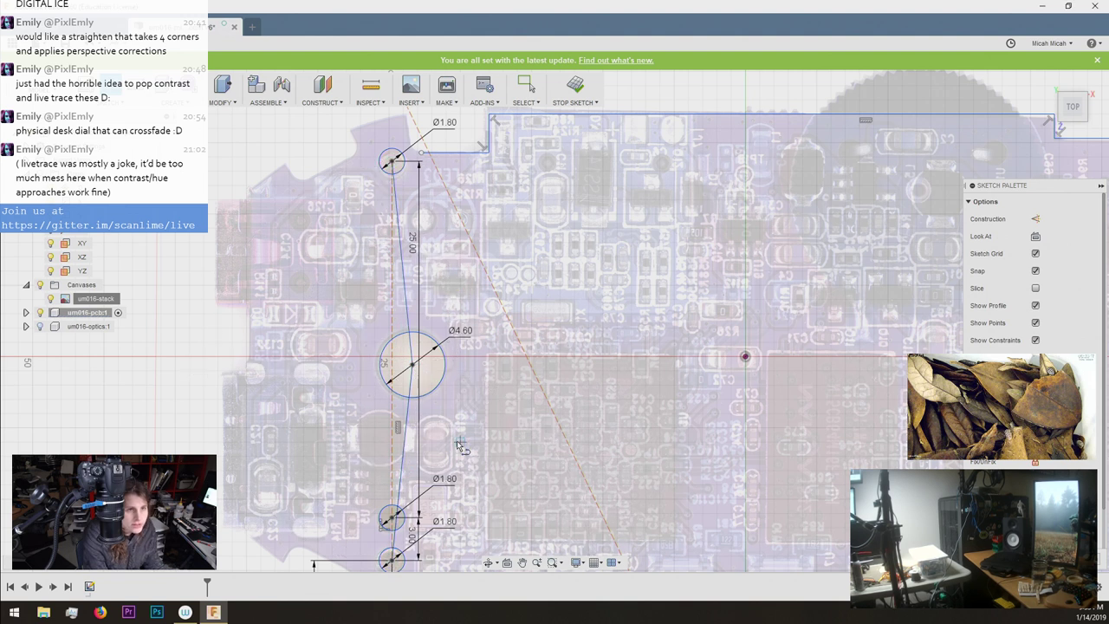
key(Escape)
Convert the two lines meeting at the 4.6 mm circle's centre into construction lines.
click(410, 383)
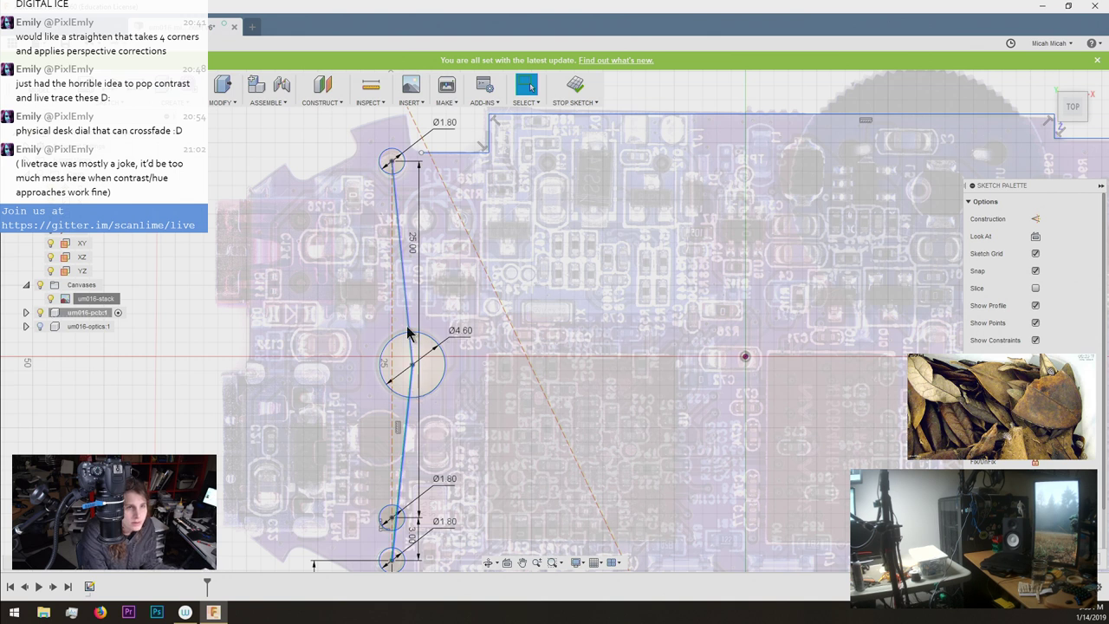
shift+click(411, 321)
key(x)
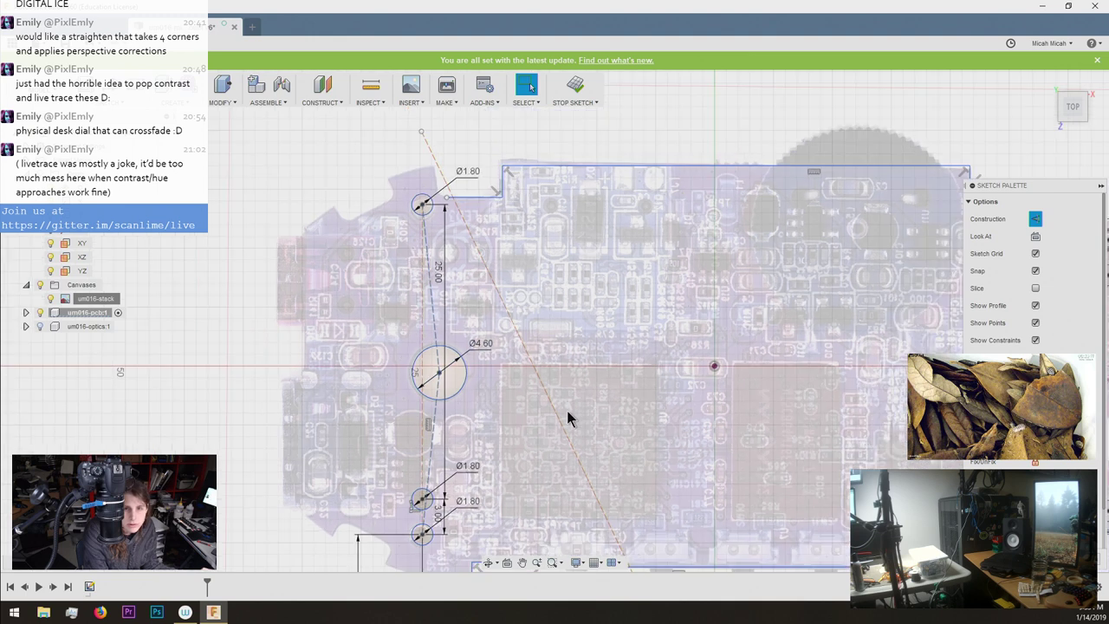
Apply an Equal constraint to the two construction lines that meet at the 4.6 mm circle's centre and inspect its alignment.
scroll(566, 407, down, 2)
scroll(1022, 303, down, 3)
scroll(1023, 303, up, 2)
scroll(1023, 304, down, 2)
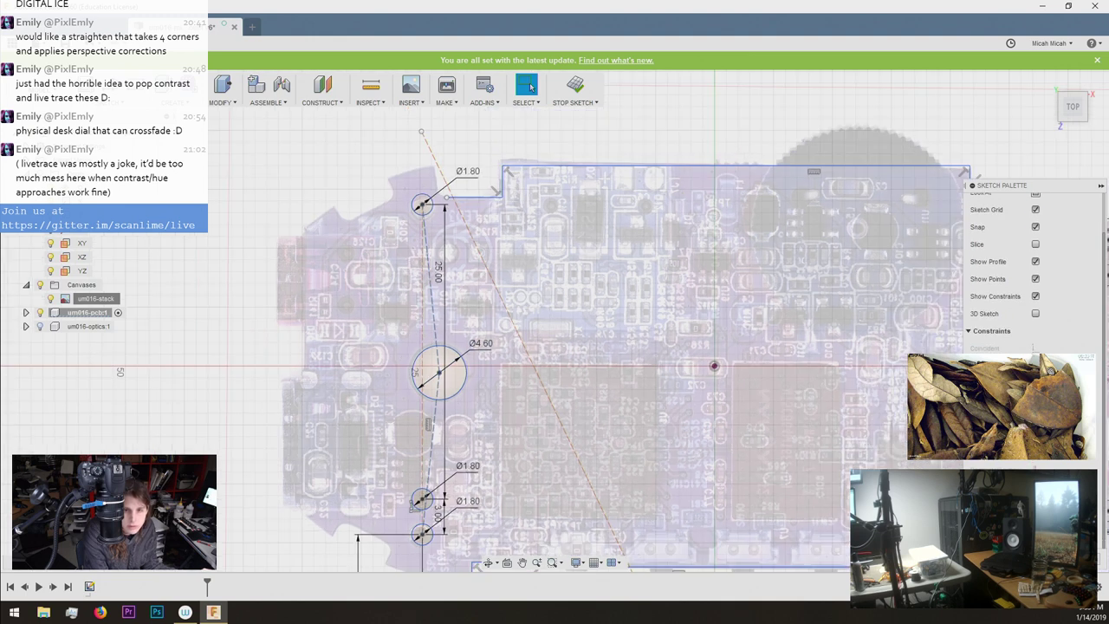
scroll(446, 464, down, 2)
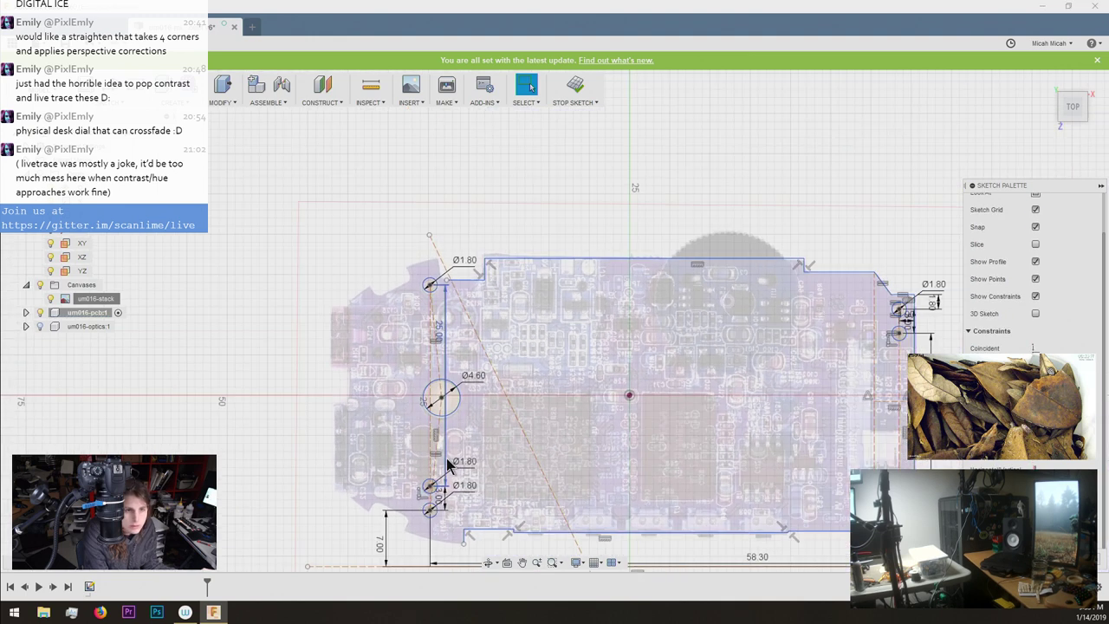
scroll(446, 458, up, 3)
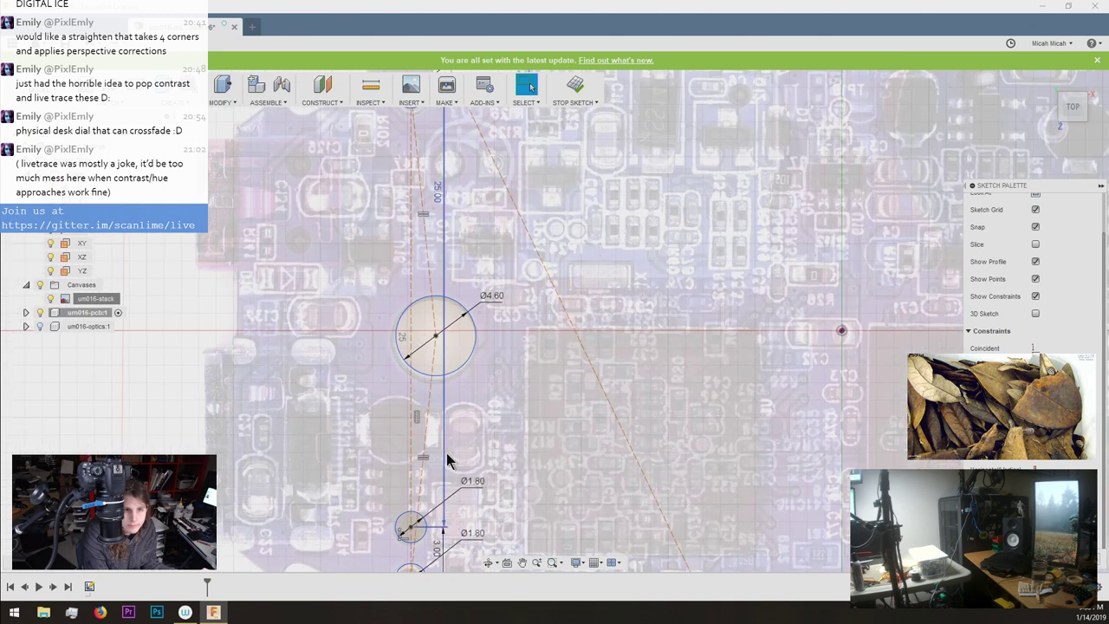
scroll(448, 460, up, 3)
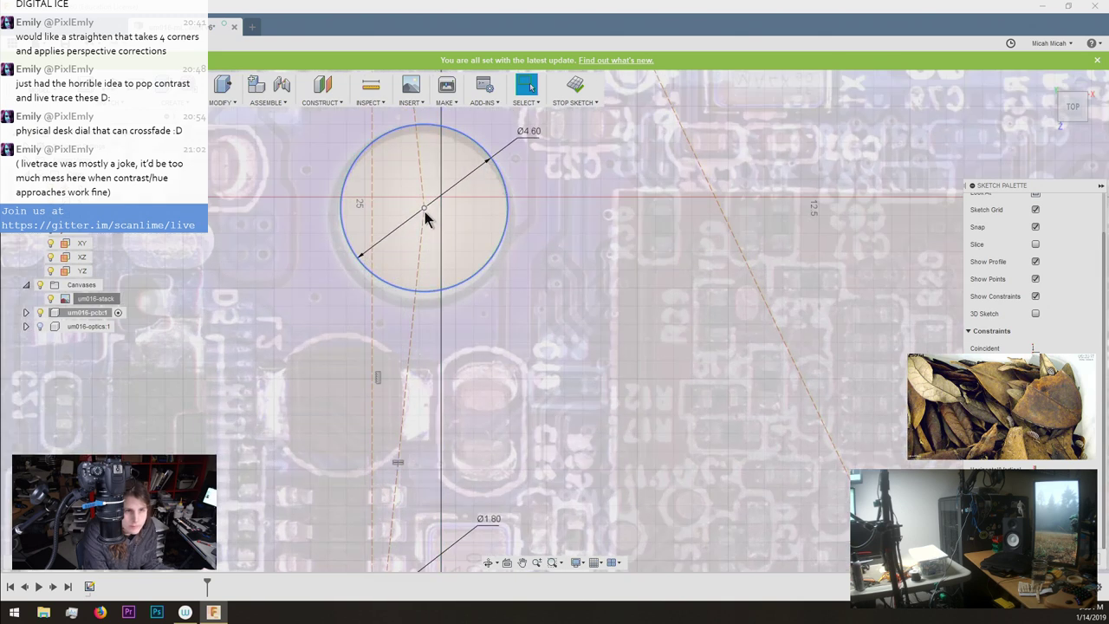
Nudge the 4.6 mm circle by its centre to line it up with the large hole in the canvas image.
drag(425, 209, 419, 214)
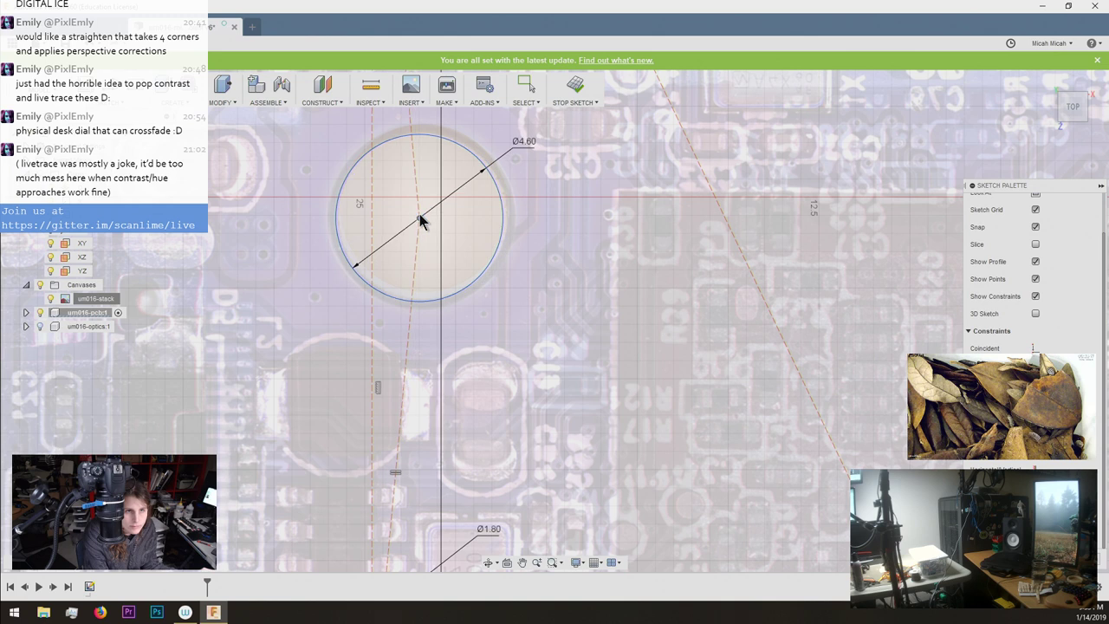
scroll(424, 215, up, 2)
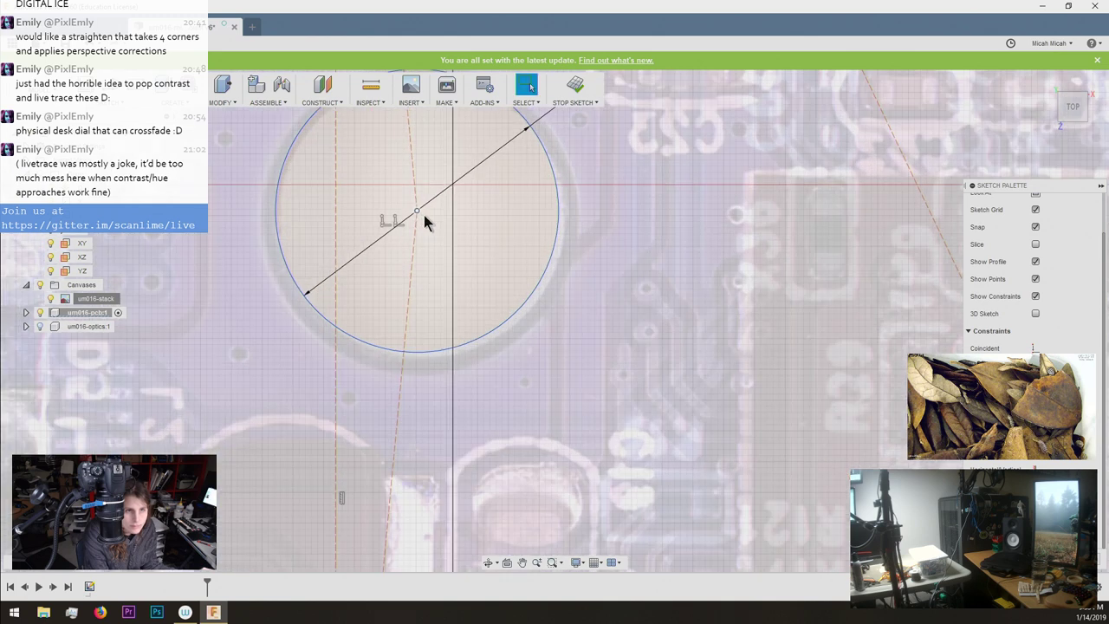
middle_drag(437, 358, 445, 425)
scroll(437, 381, down, 1)
scroll(417, 328, up, 2)
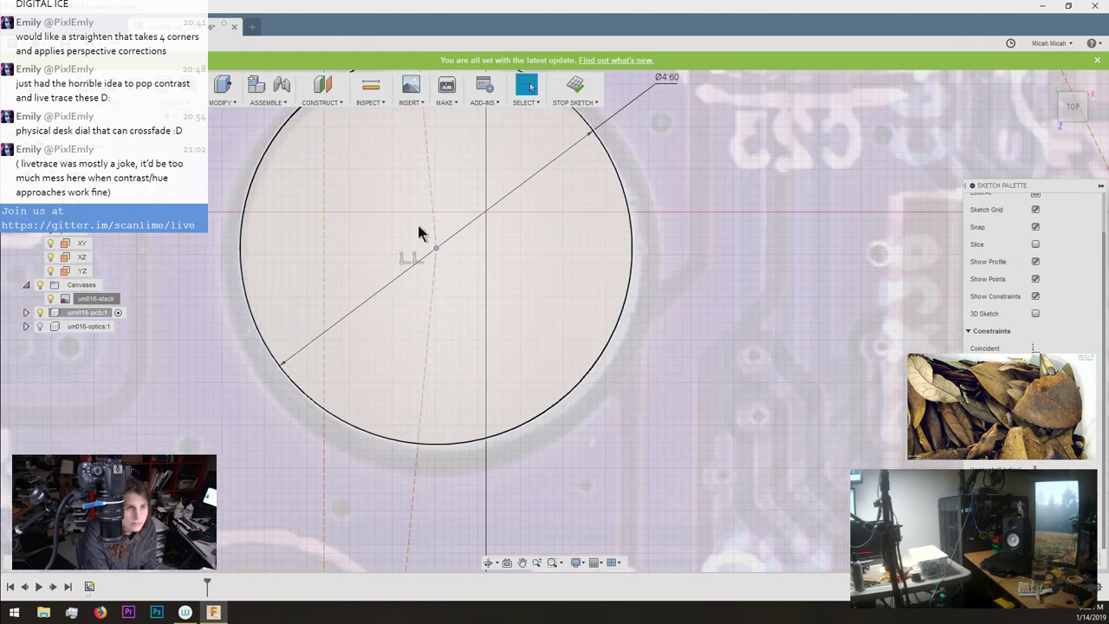
scroll(418, 226, up, 1)
mouse_move(418, 224)
middle_down()
mouse_move(423, 278)
mouse_move(448, 323)
middle_up()
scroll(429, 281, down, 2)
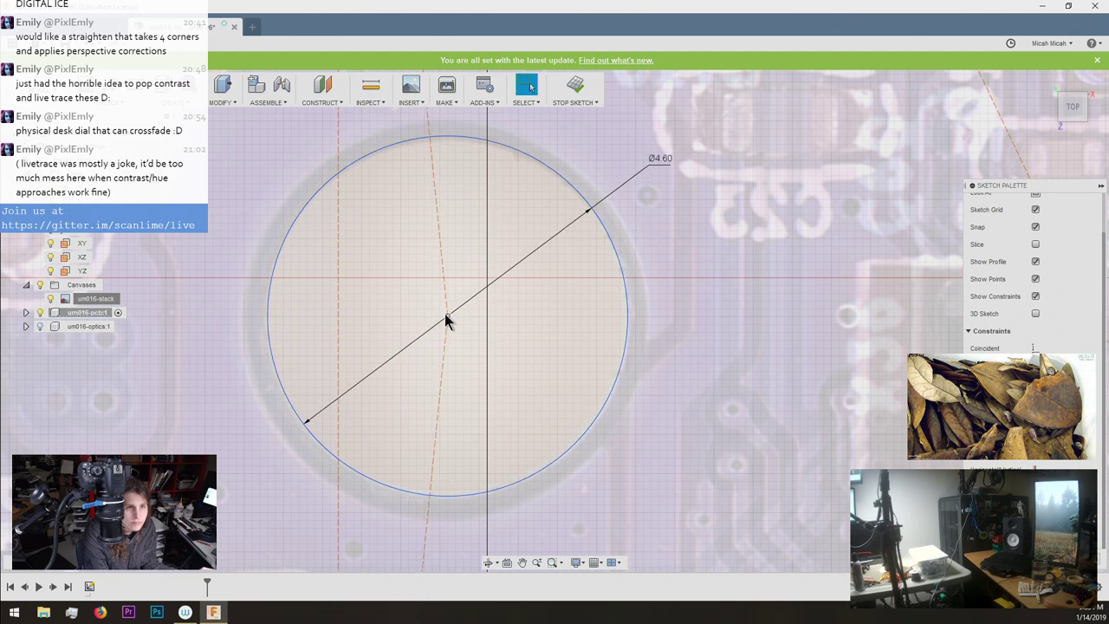
Check the left mounting holes against the canvas, and shift the upper right mounting hole's centre slightly sideways to match its image.
scroll(444, 314, down, 4)
scroll(445, 314, down, 5)
scroll(441, 158, up, 6)
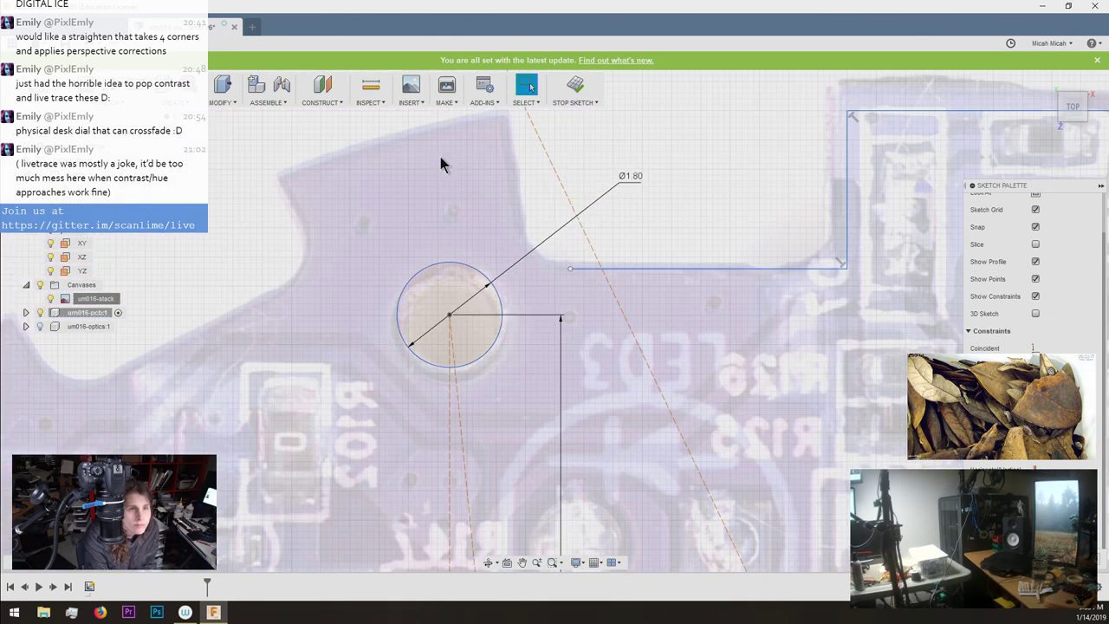
scroll(441, 157, down, 5)
scroll(446, 481, up, 5)
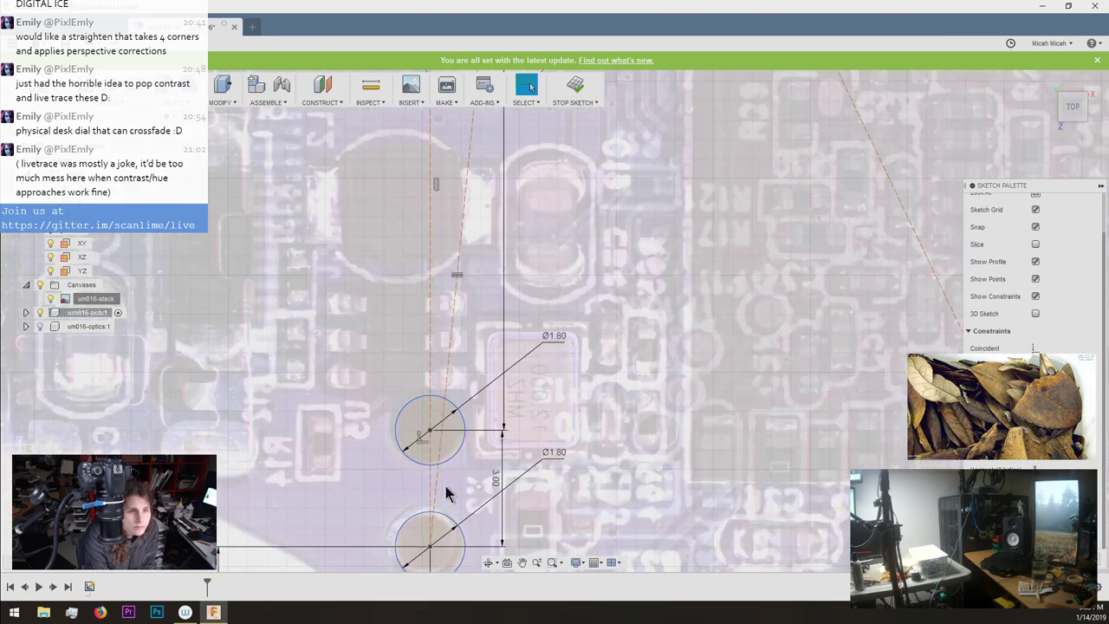
scroll(446, 491, down, 5)
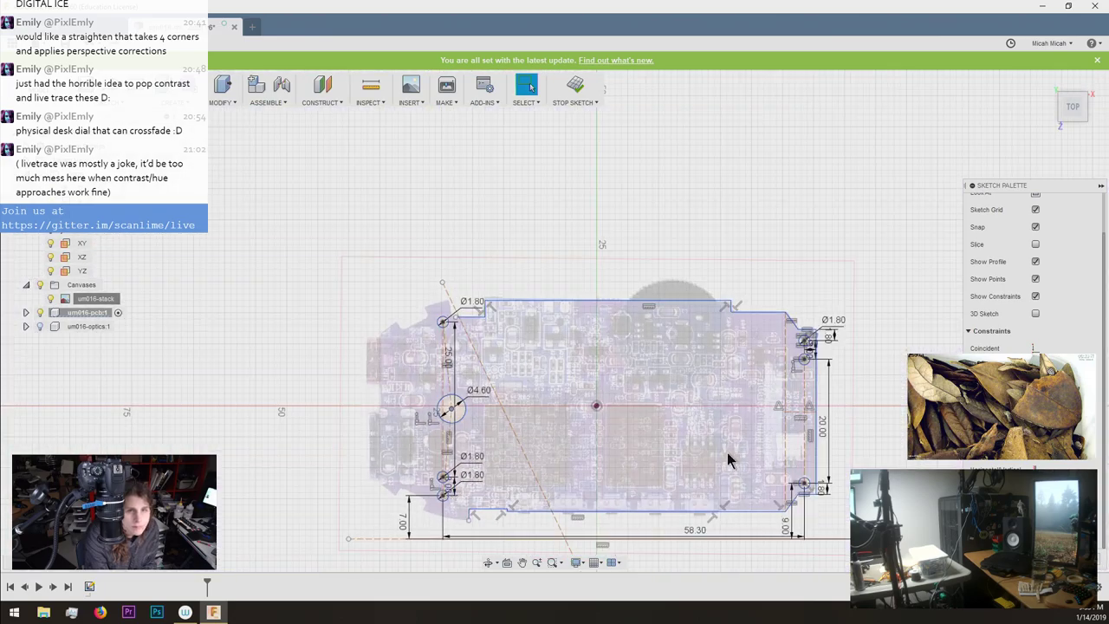
scroll(781, 407, up, 5)
scroll(802, 325, up, 5)
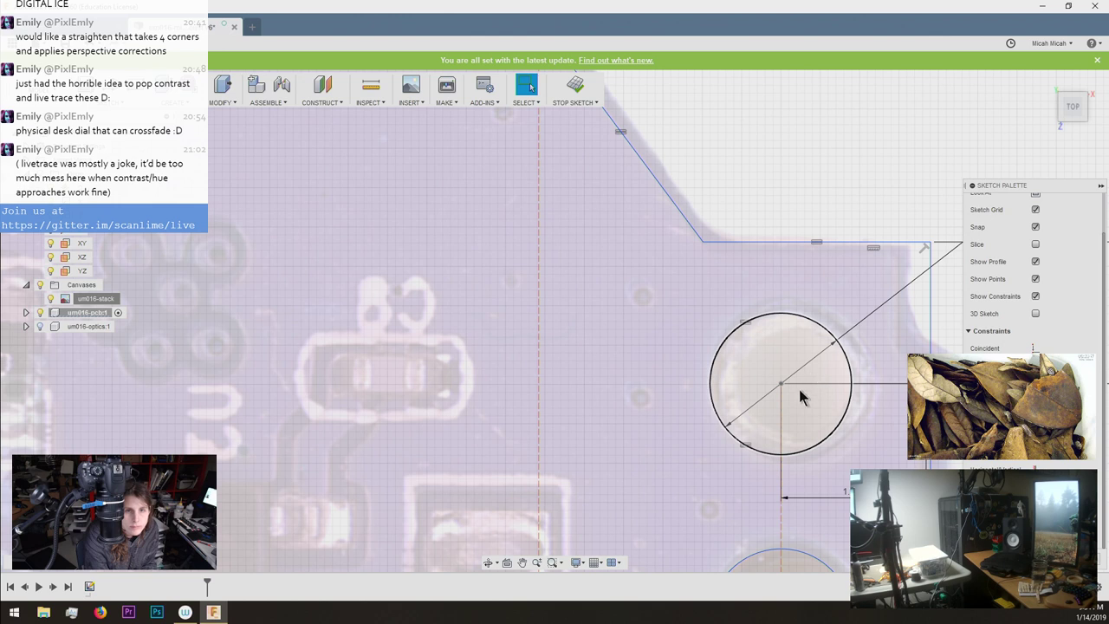
drag(783, 384, 793, 384)
scroll(792, 386, down, 6)
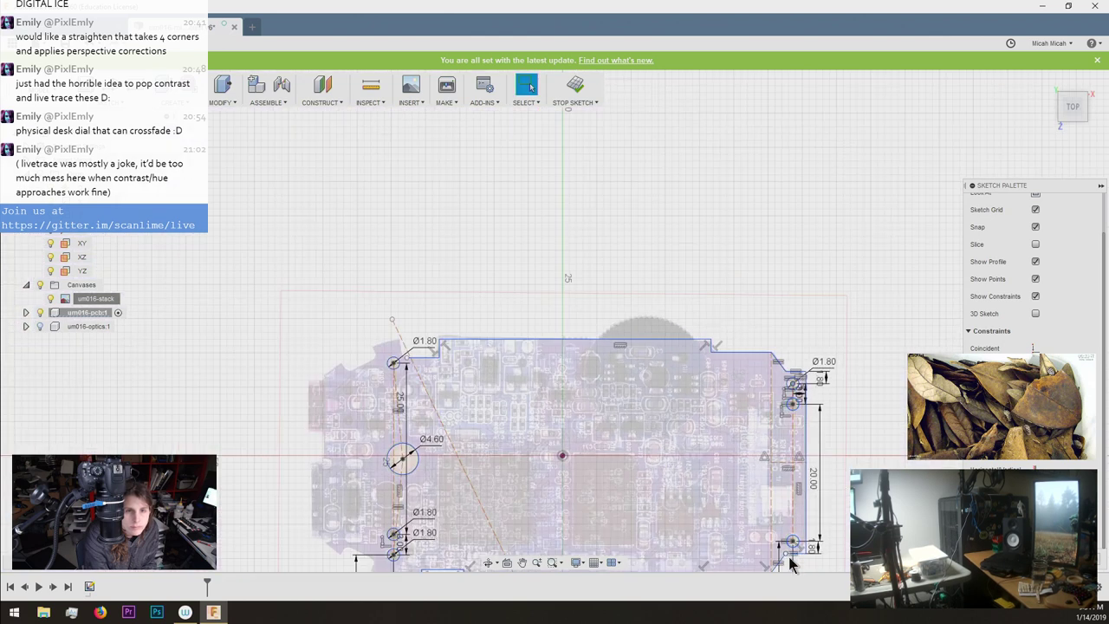
Examine how the lower right and left mounting holes and the 4.6 mm circle line up with the canvas image.
scroll(789, 556, up, 10)
scroll(790, 555, up, 4)
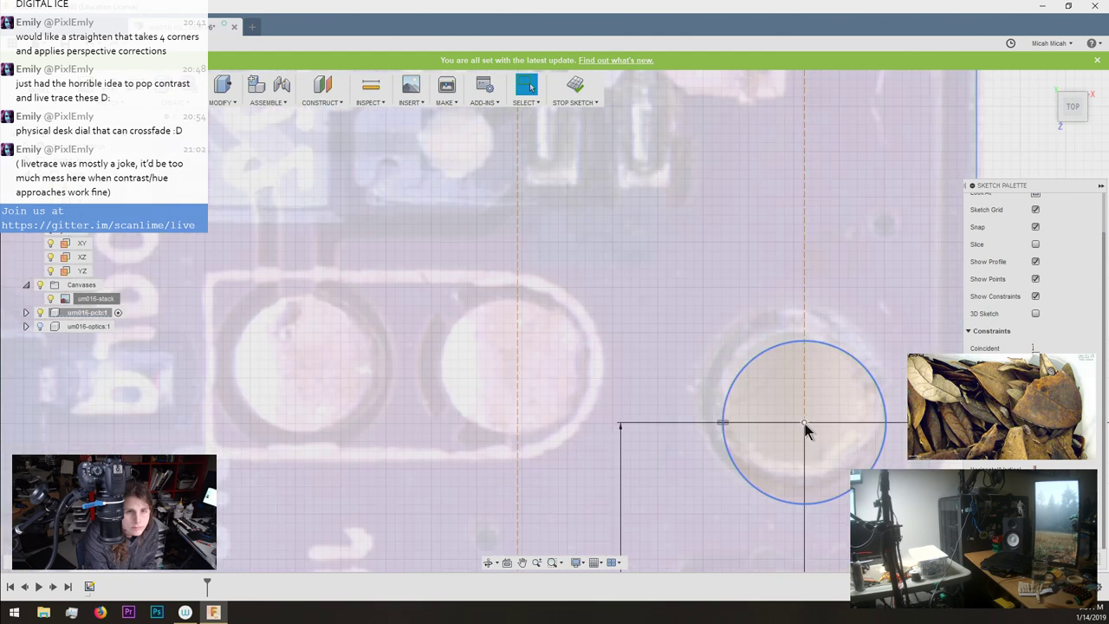
key(Escape)
scroll(801, 422, down, 5)
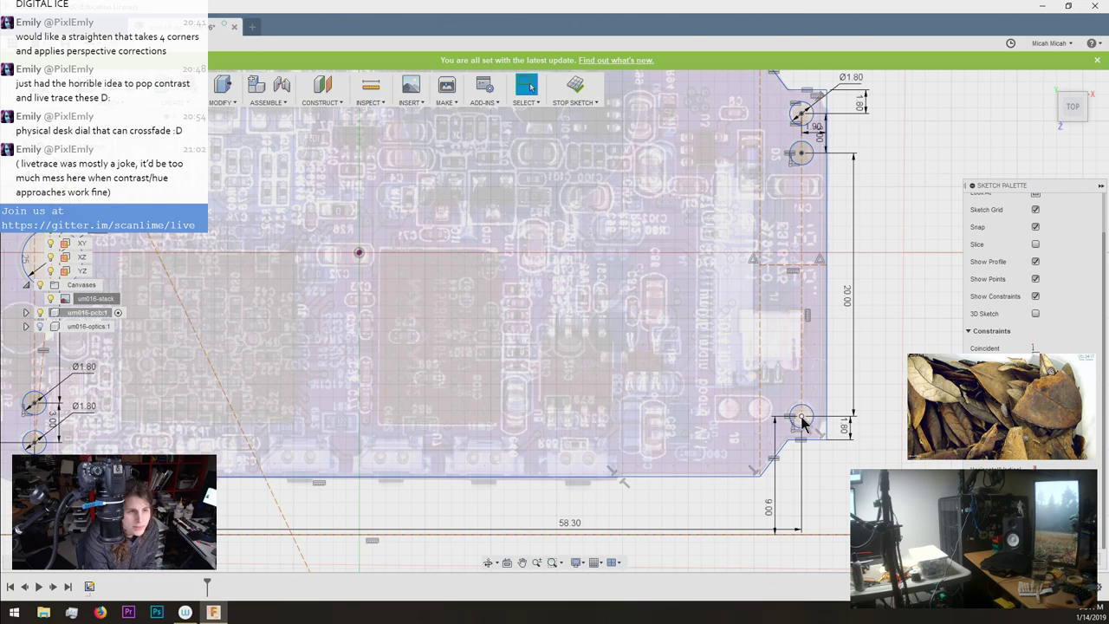
scroll(531, 351, down, 3)
scroll(239, 182, up, 10)
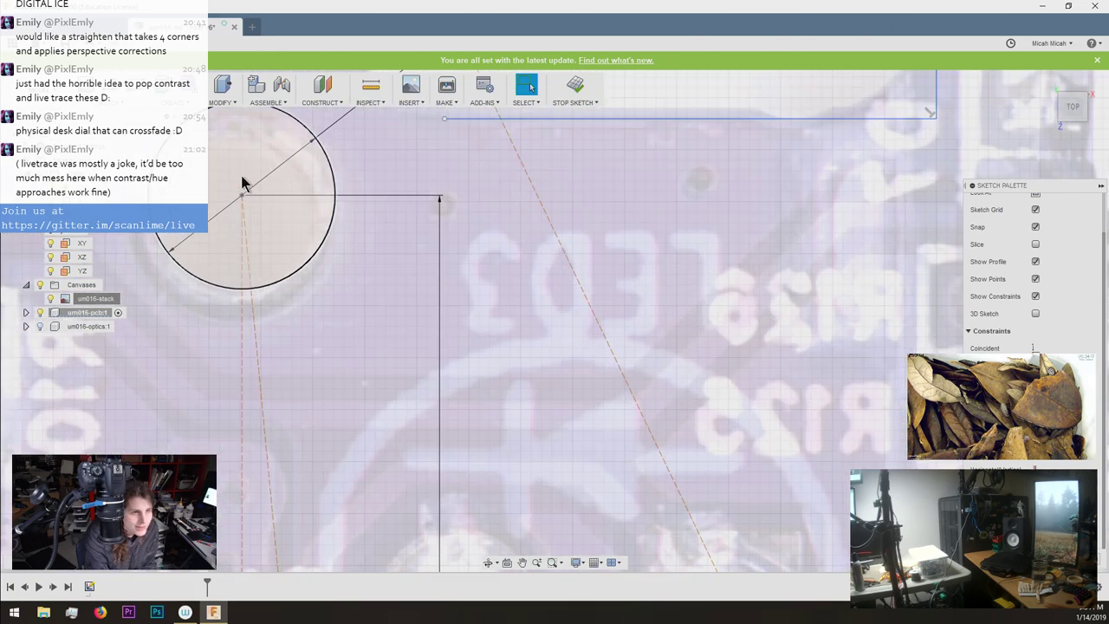
scroll(243, 179, up, 2)
middle_drag(281, 172, 370, 267)
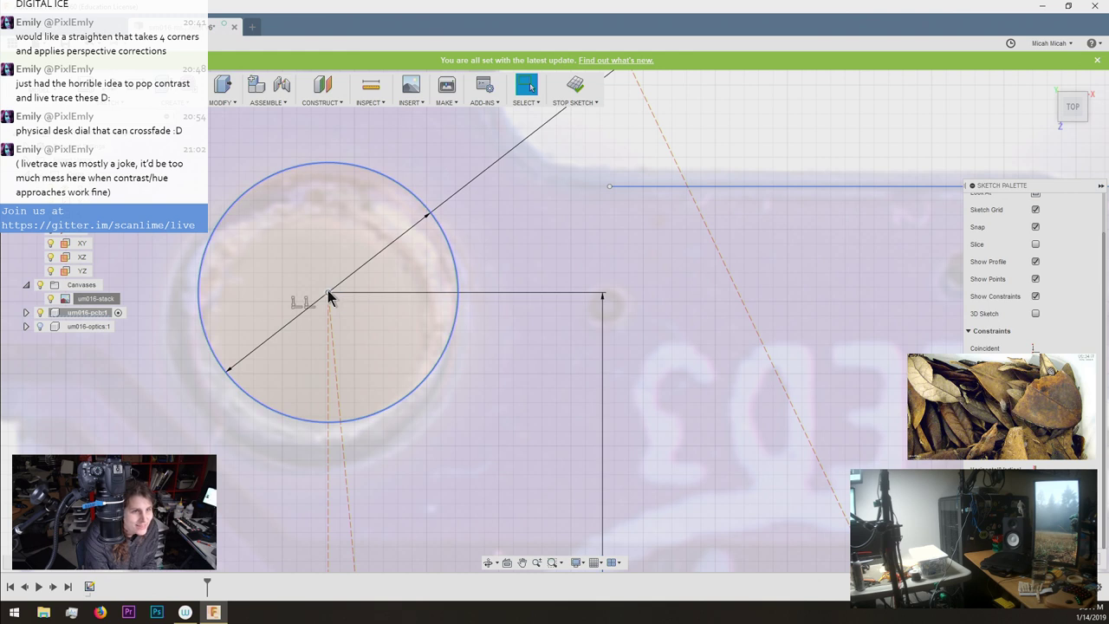
scroll(328, 298, down, 6)
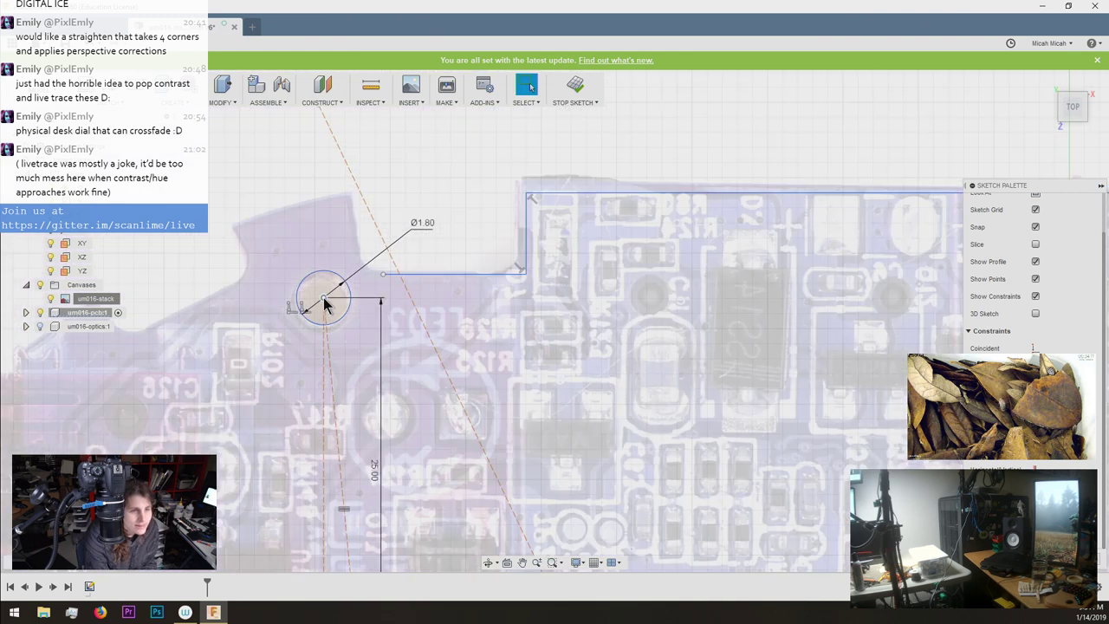
scroll(343, 569, down, 8)
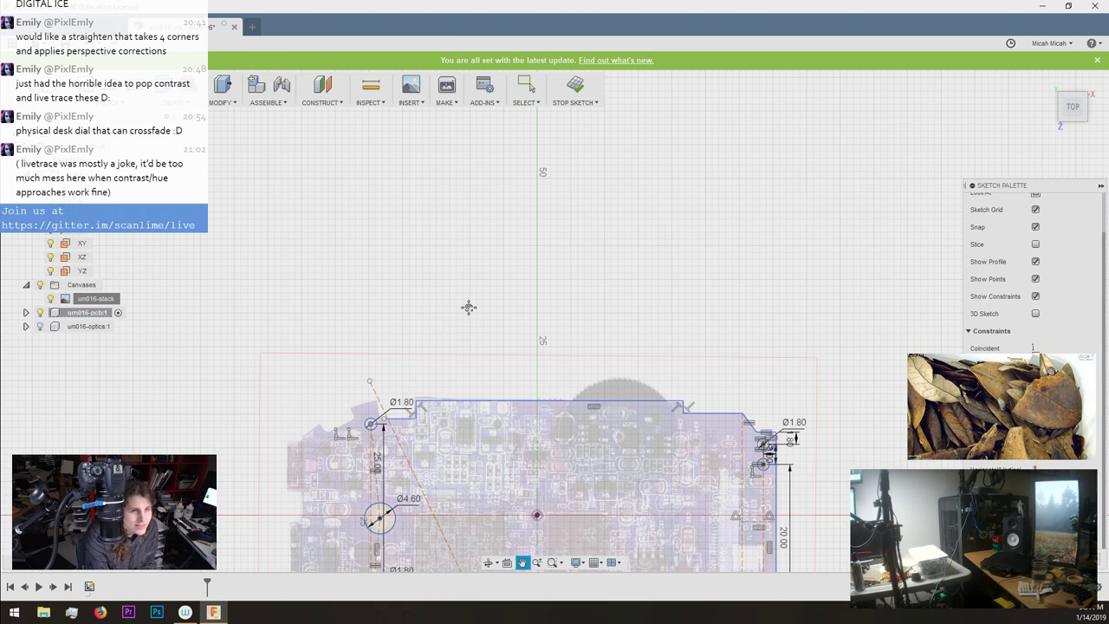
middle_drag(468, 306, 483, 168)
scroll(367, 540, up, 6)
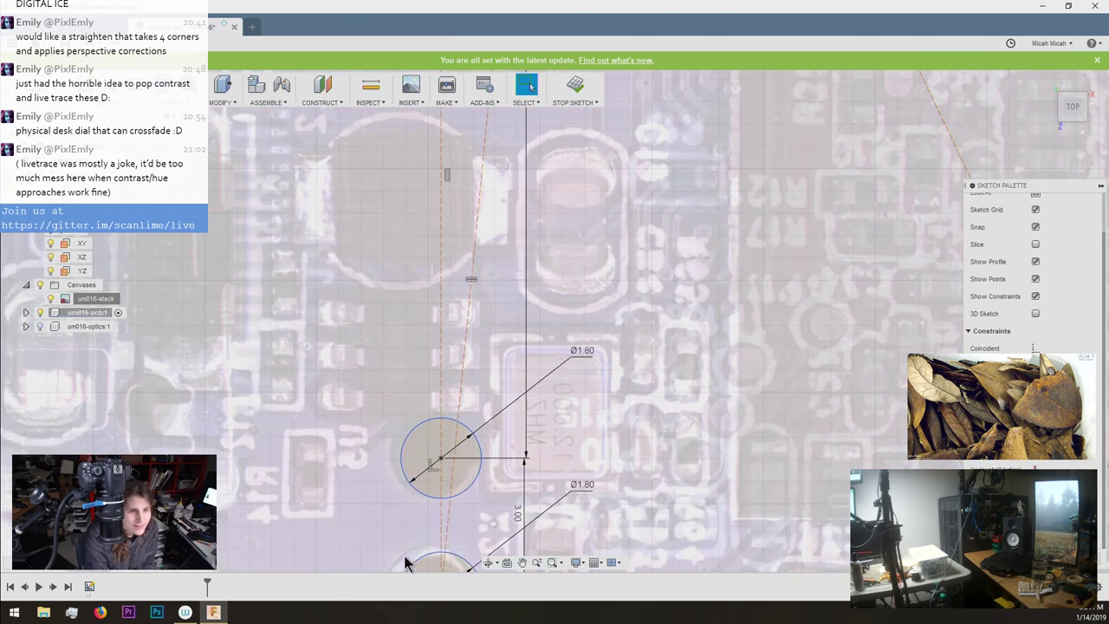
middle_drag(379, 555, 347, 425)
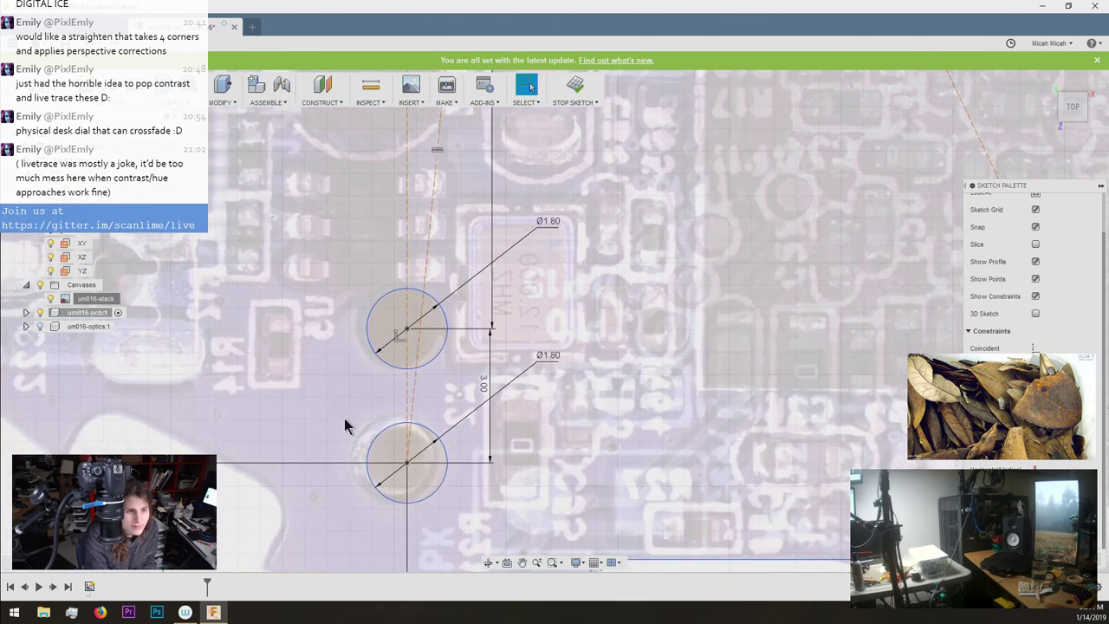
scroll(344, 418, down, 8)
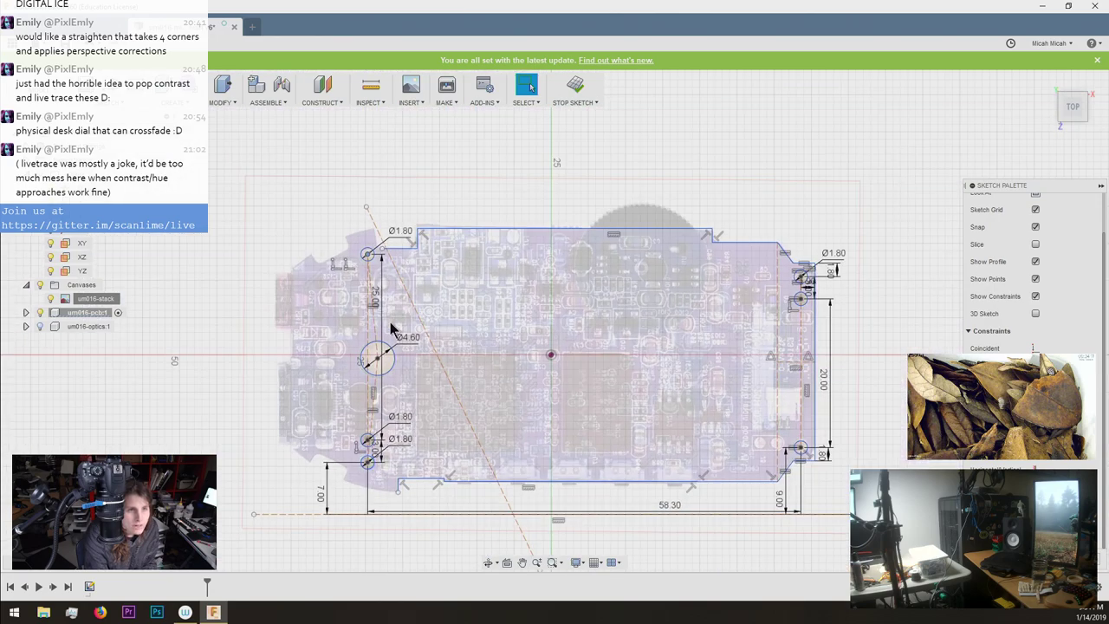
scroll(359, 347, up, 6)
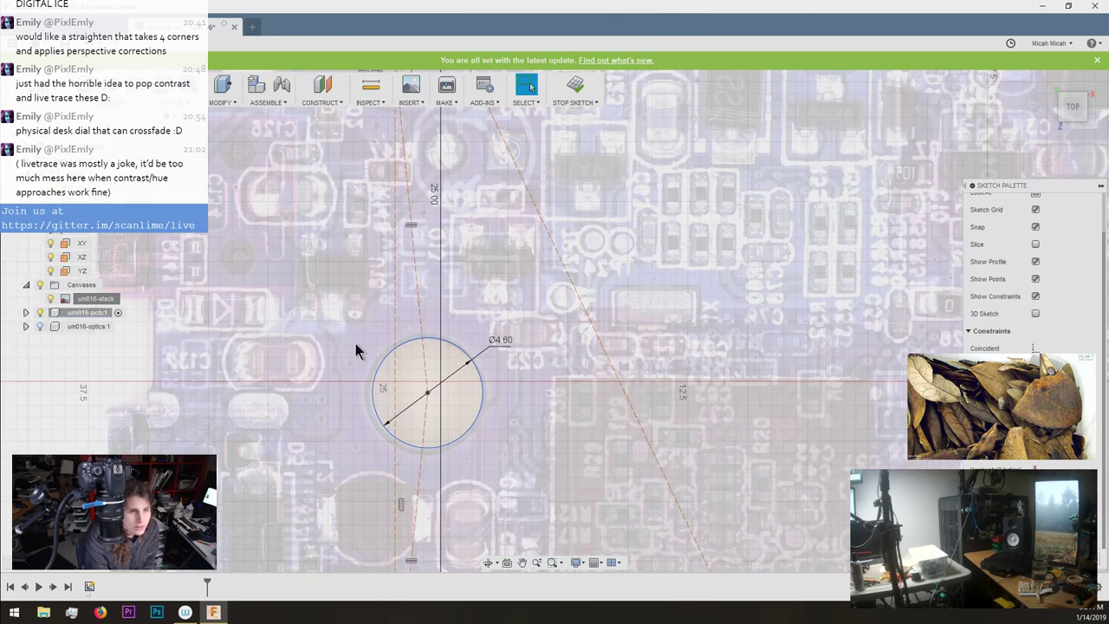
Dimension the 4.6 mm circle's centre 1.5 mm horizontally from the vertical construction line through the left mounting holes.
scroll(356, 343, down, 3)
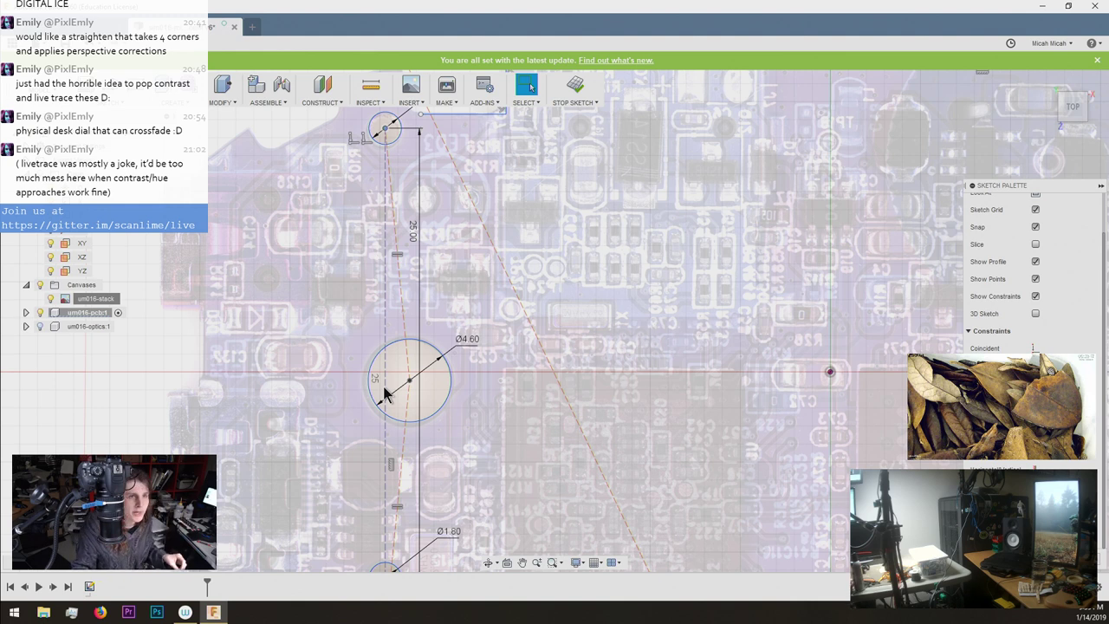
scroll(386, 395, up, 4)
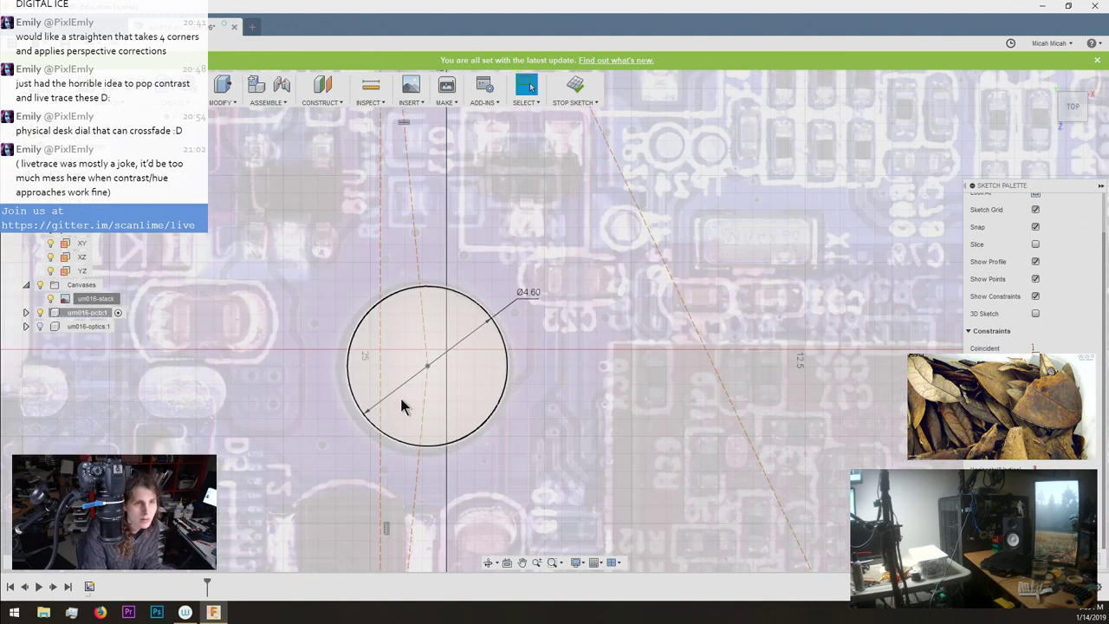
mouse_move(431, 368)
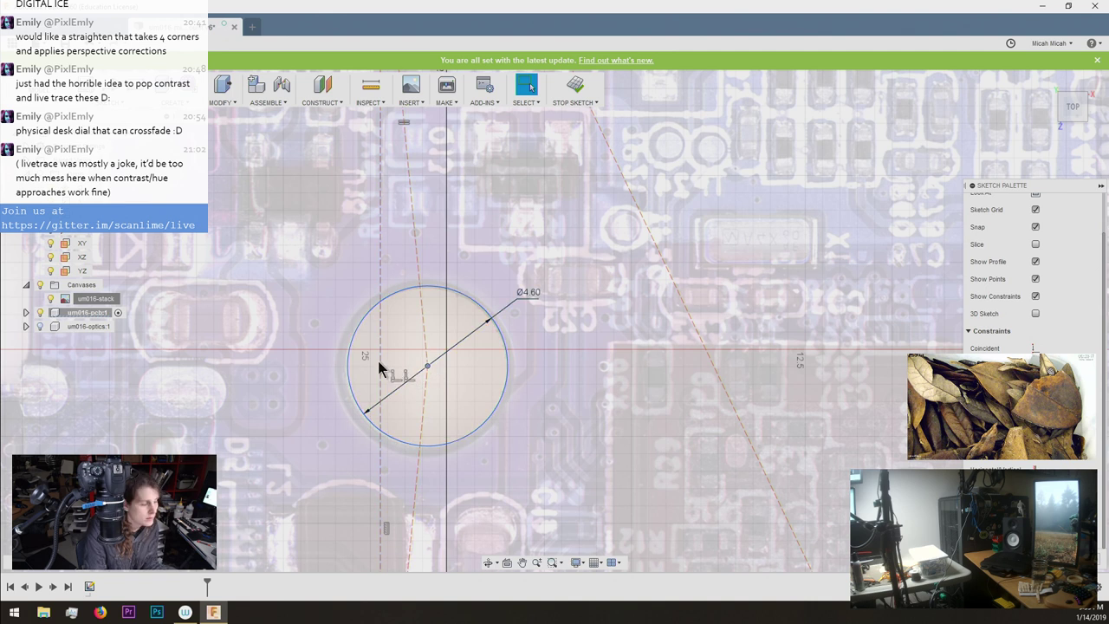
key(d)
click(380, 368)
click(427, 366)
click(409, 333)
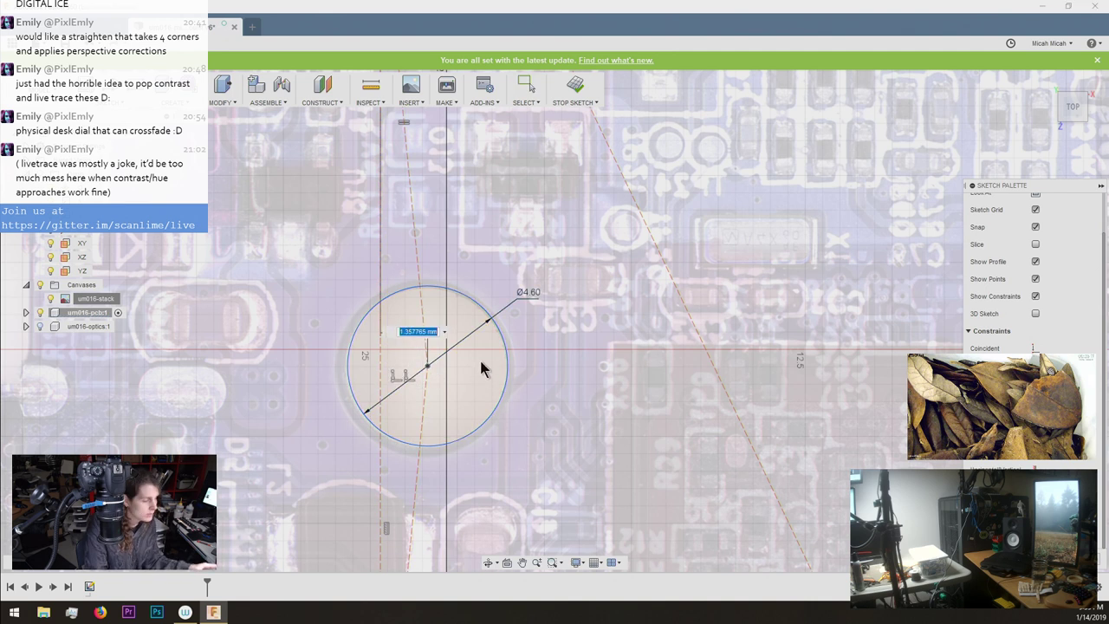
text(1.5)
key(Return)
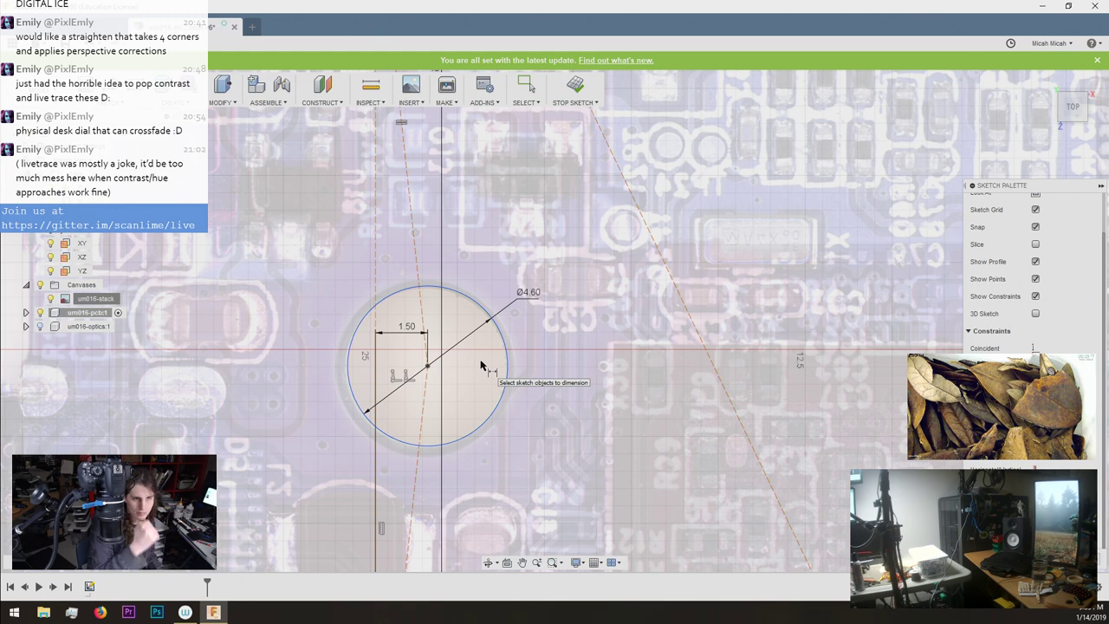
Examine how the left mounting holes, the 4.6 mm circle and the board outline's upper edge fit the canvas image.
scroll(483, 366, down, 8)
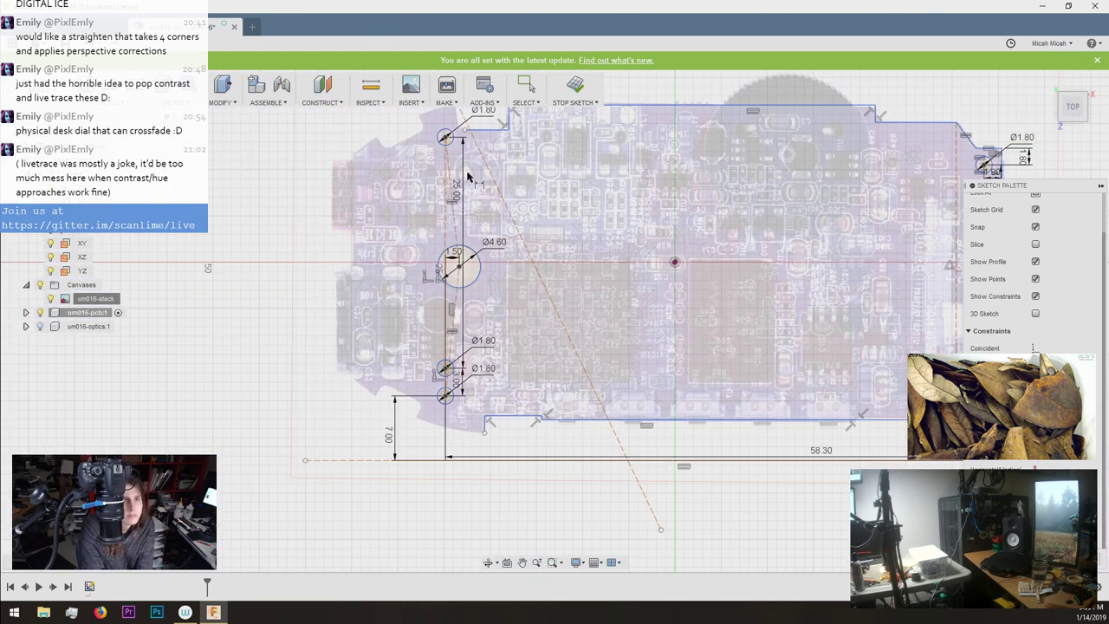
scroll(466, 165, up, 5)
scroll(488, 458, down, 4)
scroll(457, 266, up, 6)
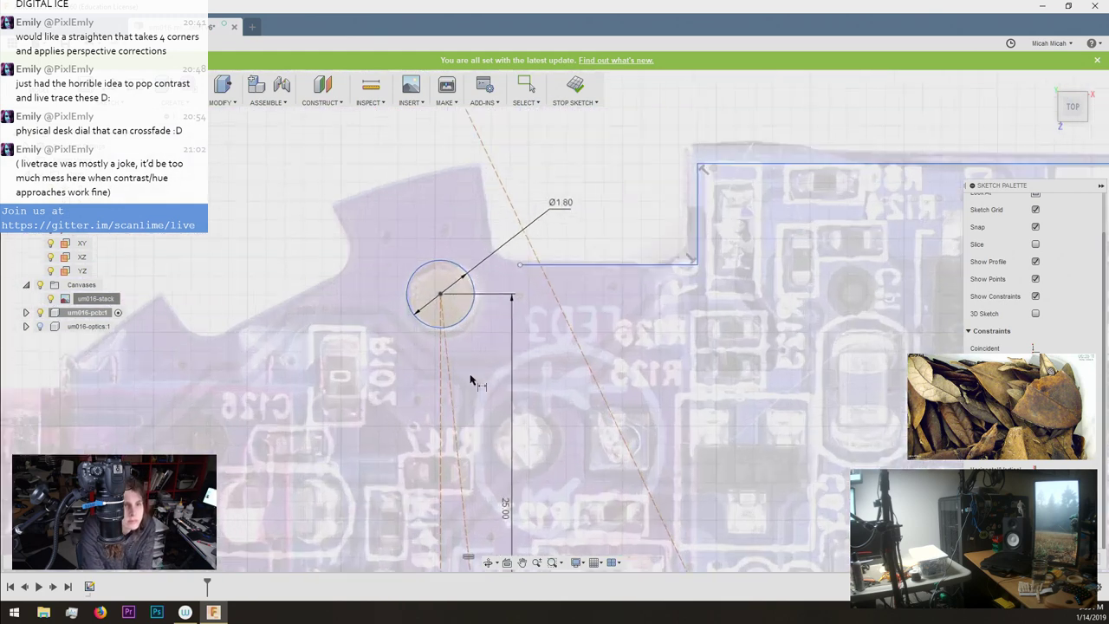
scroll(460, 369, up, 1)
scroll(459, 369, down, 3)
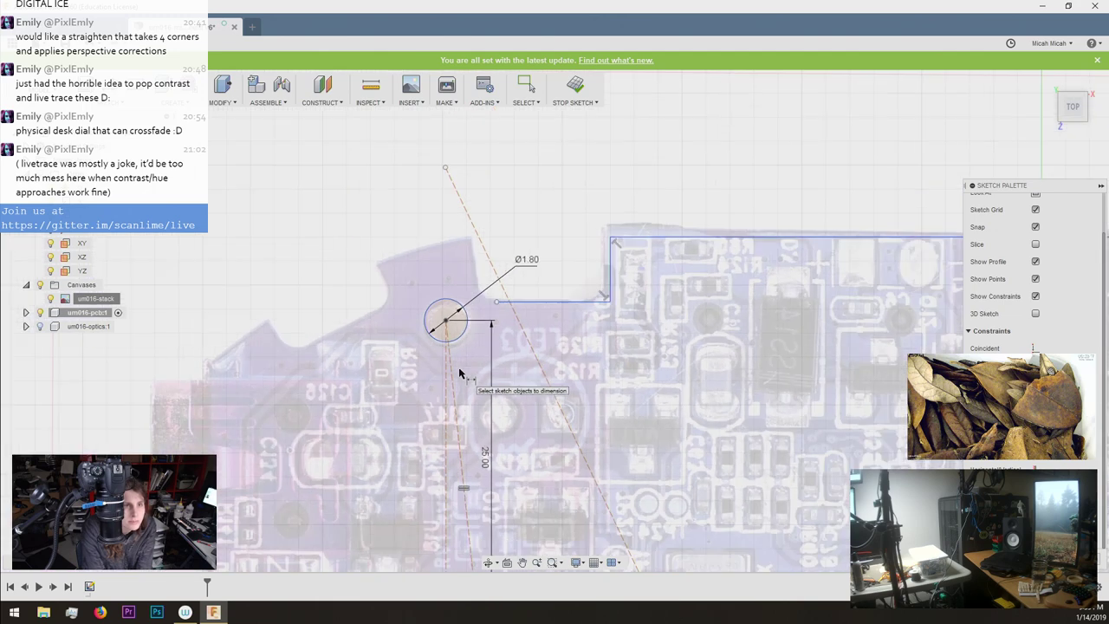
scroll(458, 366, down, 4)
scroll(481, 539, up, 6)
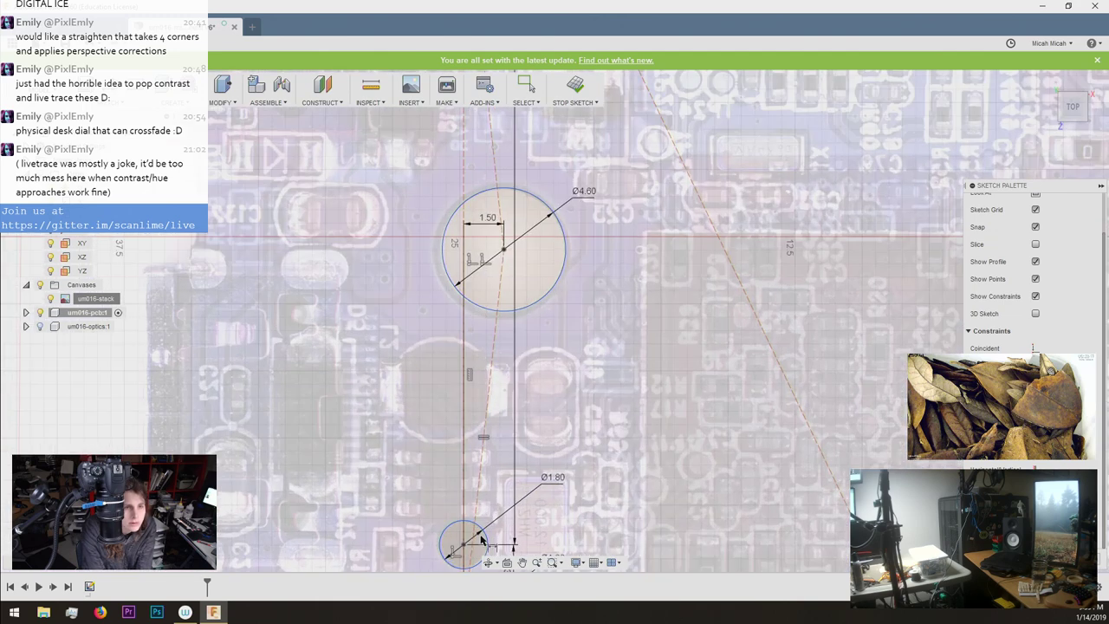
scroll(597, 232, down, 4)
scroll(536, 408, up, 5)
scroll(536, 408, down, 9)
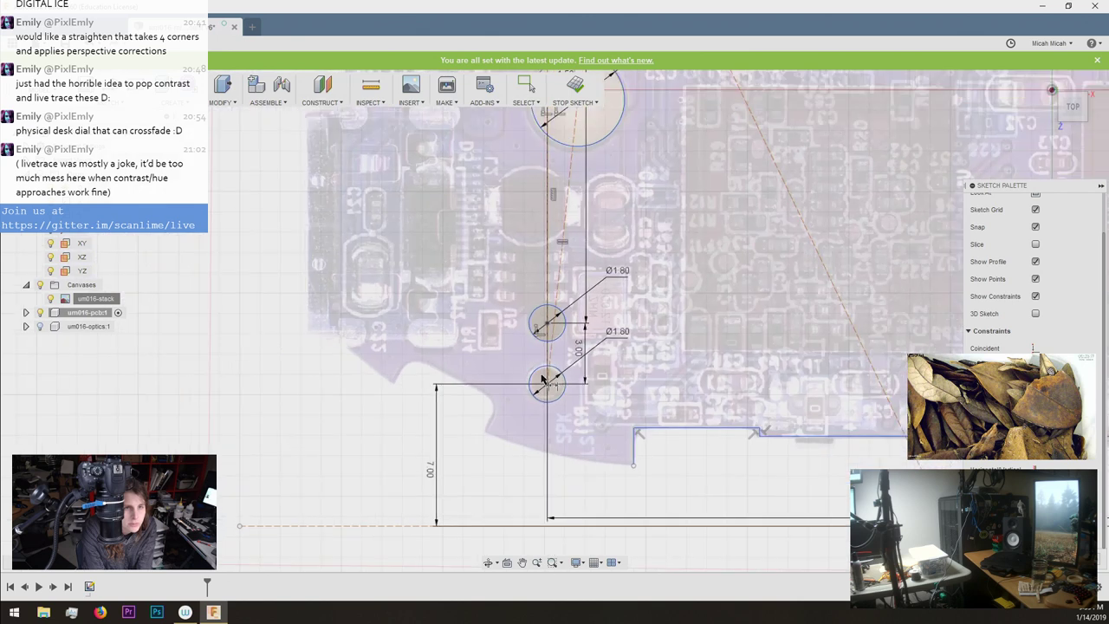
scroll(563, 160, up, 5)
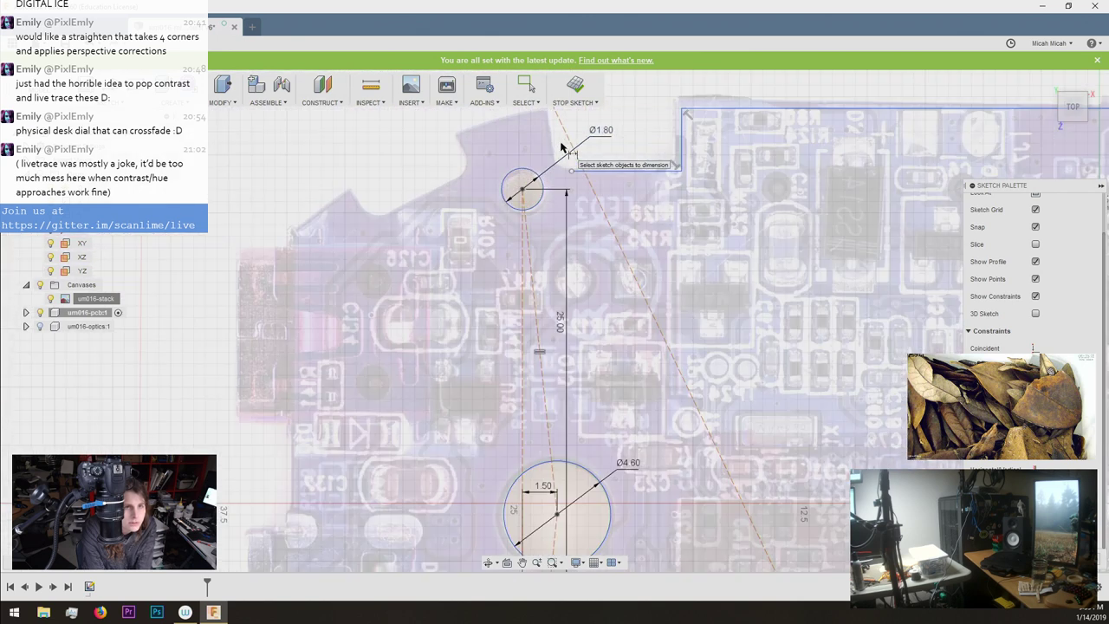
scroll(562, 150, up, 1)
scroll(561, 149, down, 5)
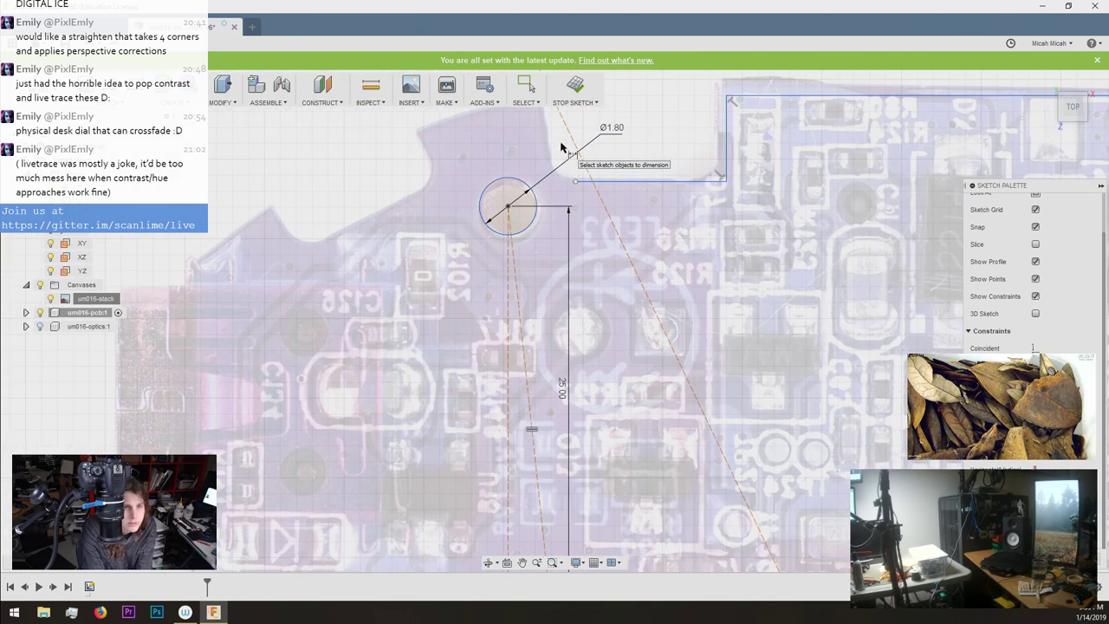
scroll(561, 149, down, 3)
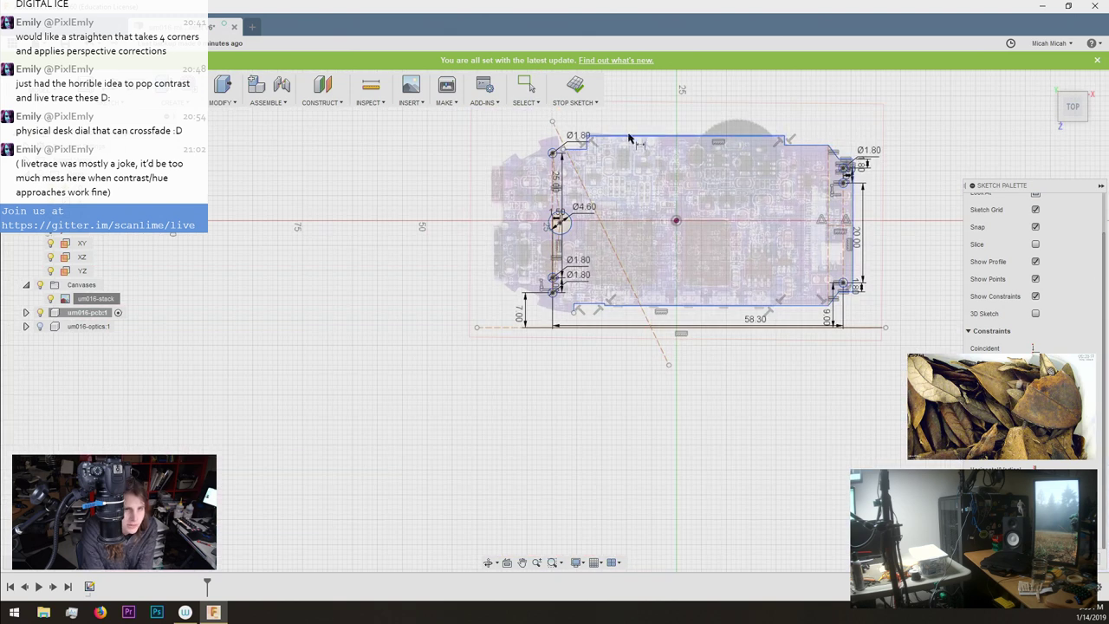
mouse_move(487, 164)
middle_down()
mouse_move(344, 197)
mouse_move(268, 243)
middle_up()
scroll(334, 250, up, 2)
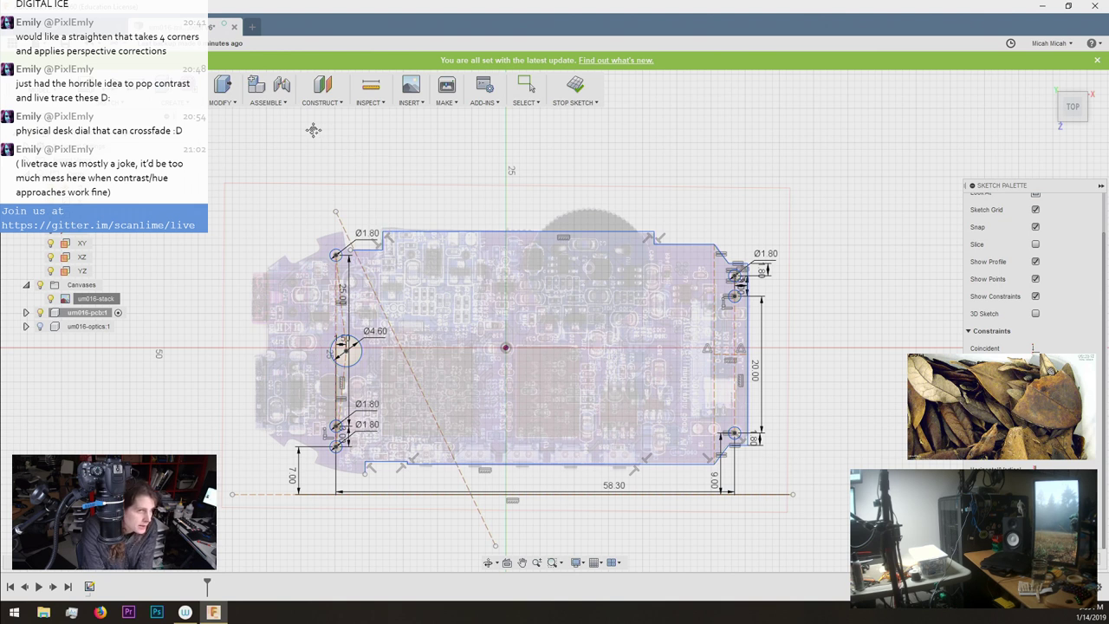
mouse_move(376, 148)
middle_down()
mouse_move(302, 142)
mouse_move(321, 148)
middle_up()
scroll(336, 210, down, 1)
scroll(336, 212, up, 4)
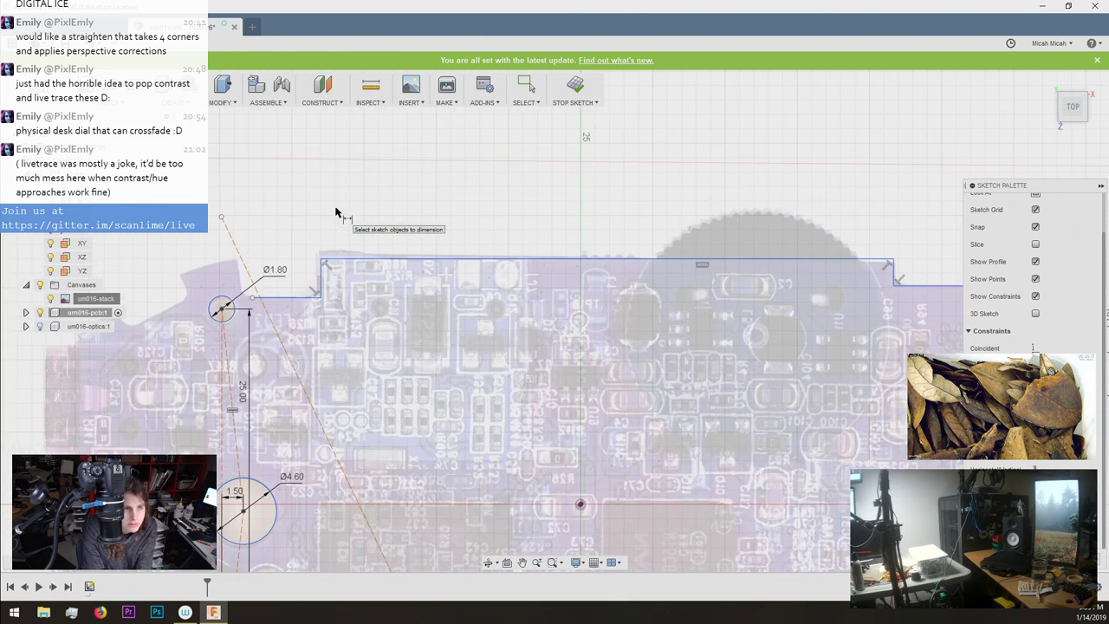
scroll(336, 212, down, 6)
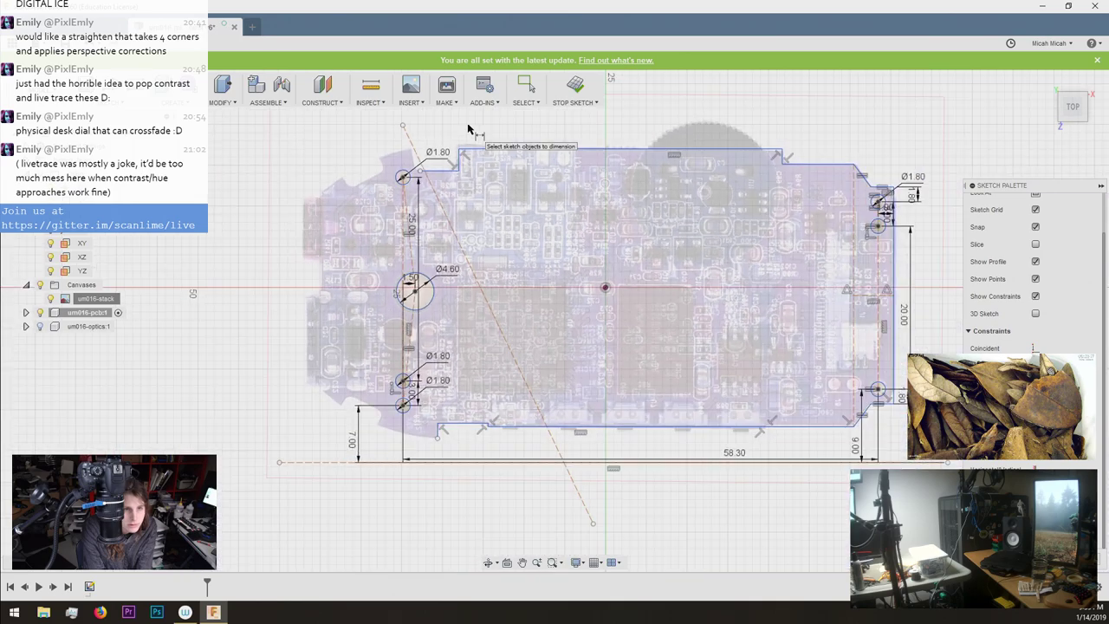
Sketch a circle about 33.3 mm in diameter centred on the 4.6 mm hole and convert it to construction geometry.
scroll(459, 441, up, 4)
scroll(459, 440, up, 2)
scroll(401, 446, up, 2)
scroll(402, 445, down, 5)
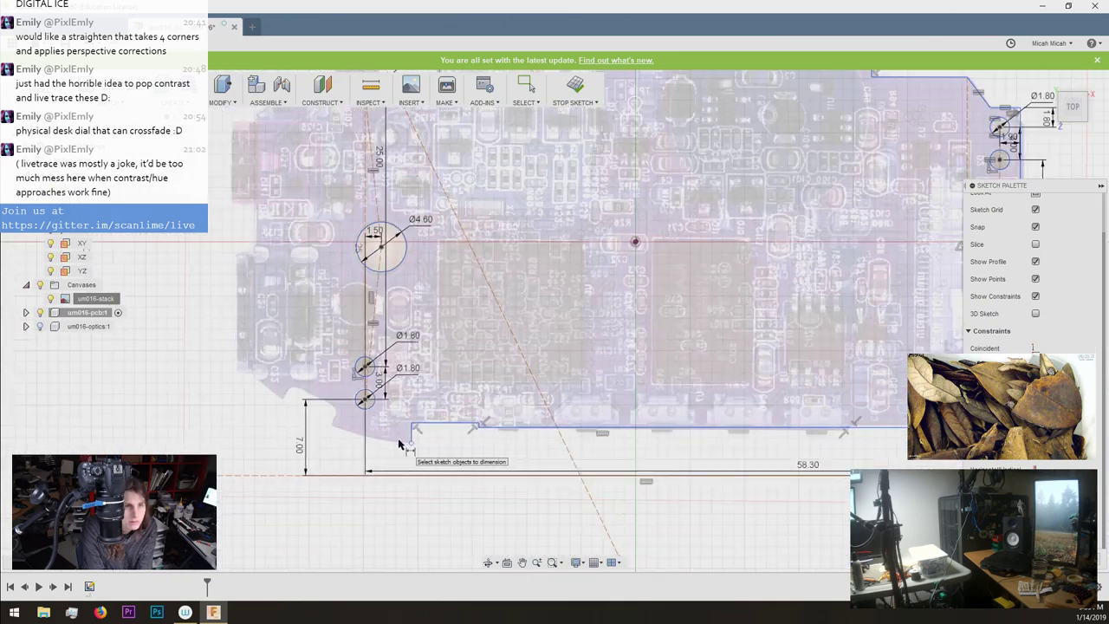
scroll(375, 297, up, 2)
key(c)
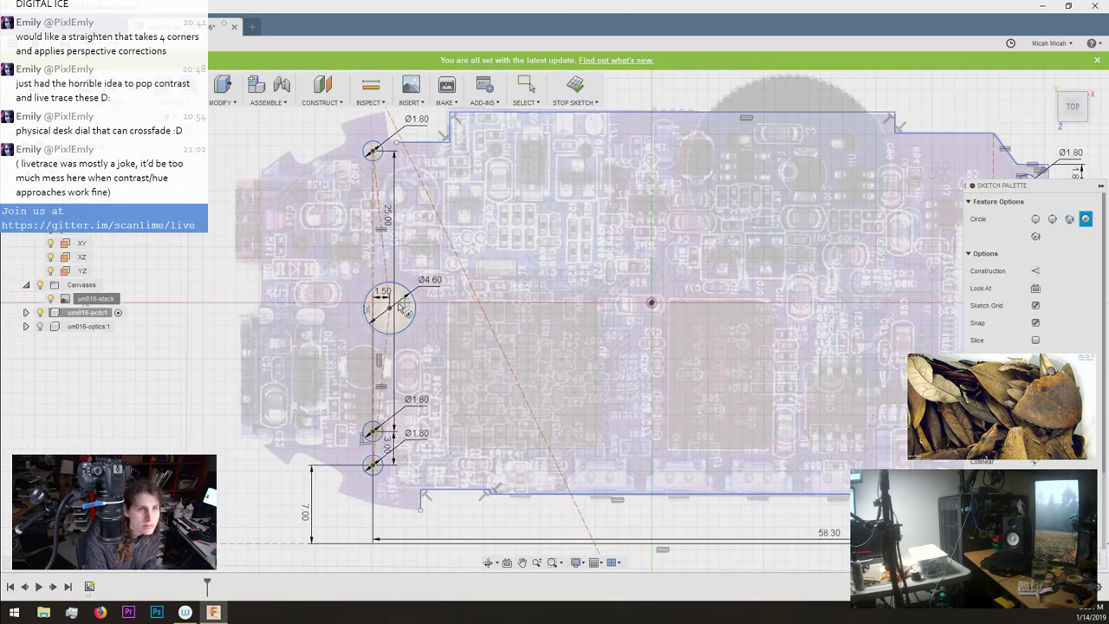
click(390, 309)
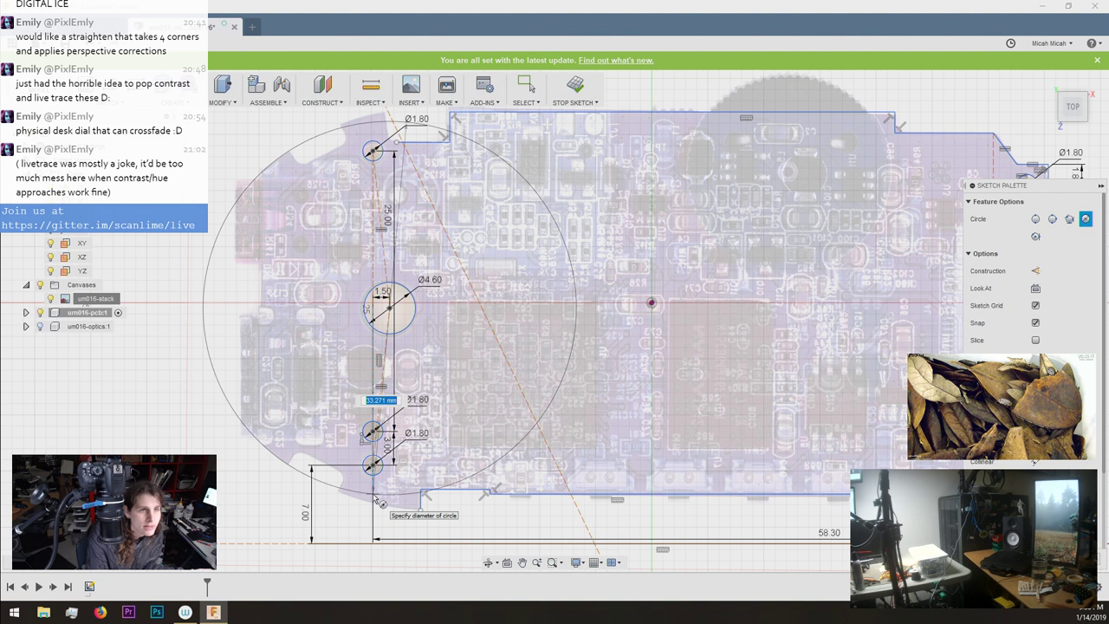
click(376, 499)
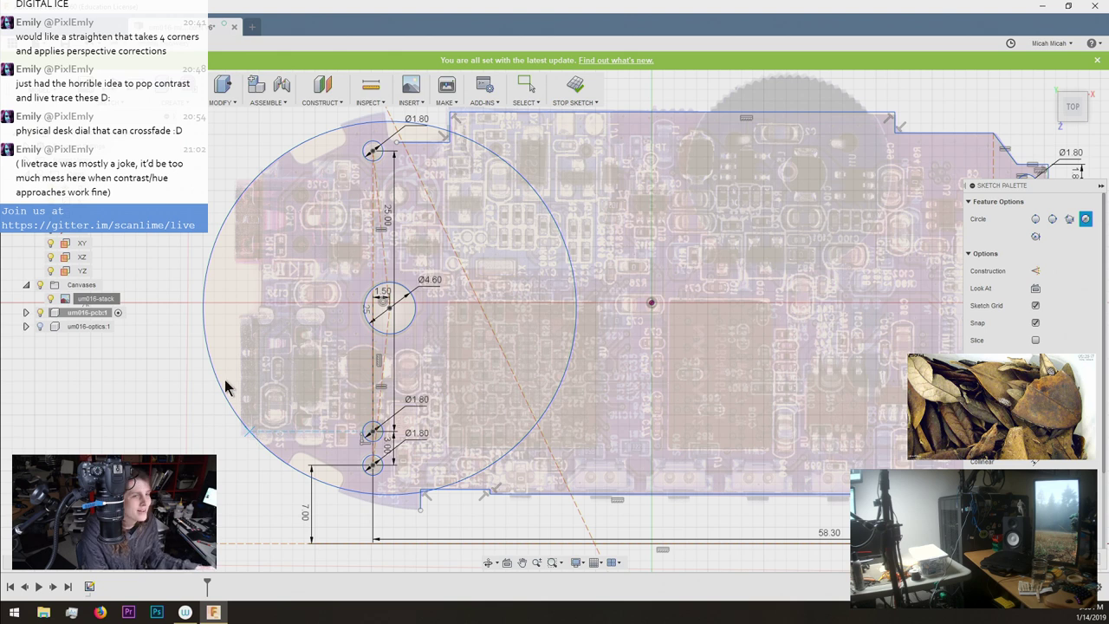
key(Escape)
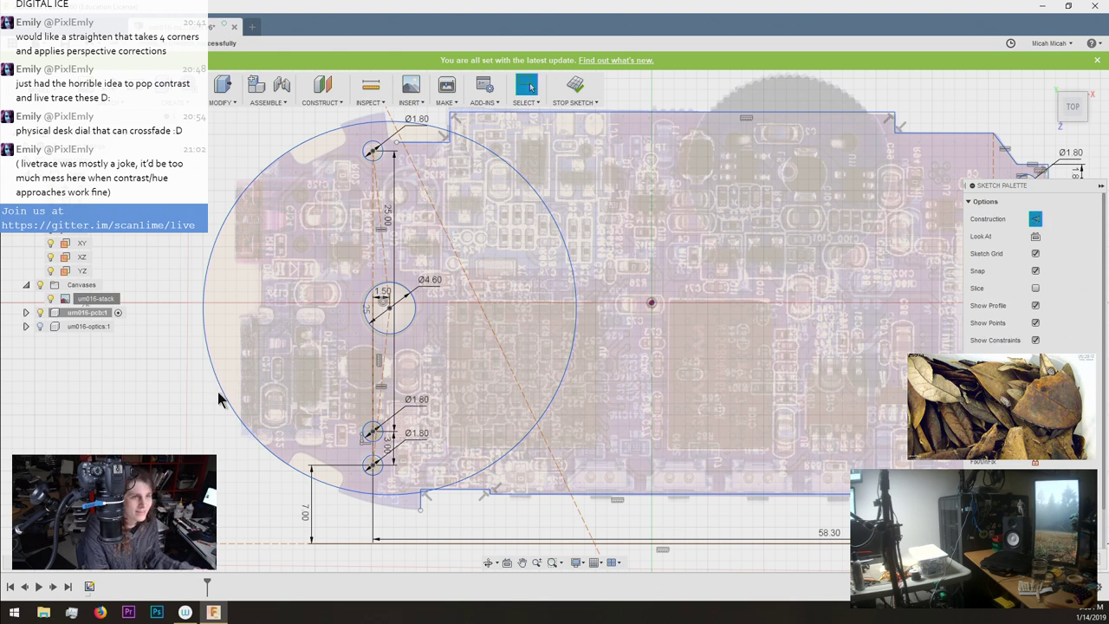
click(221, 391)
key(x)
scroll(351, 399, down, 1)
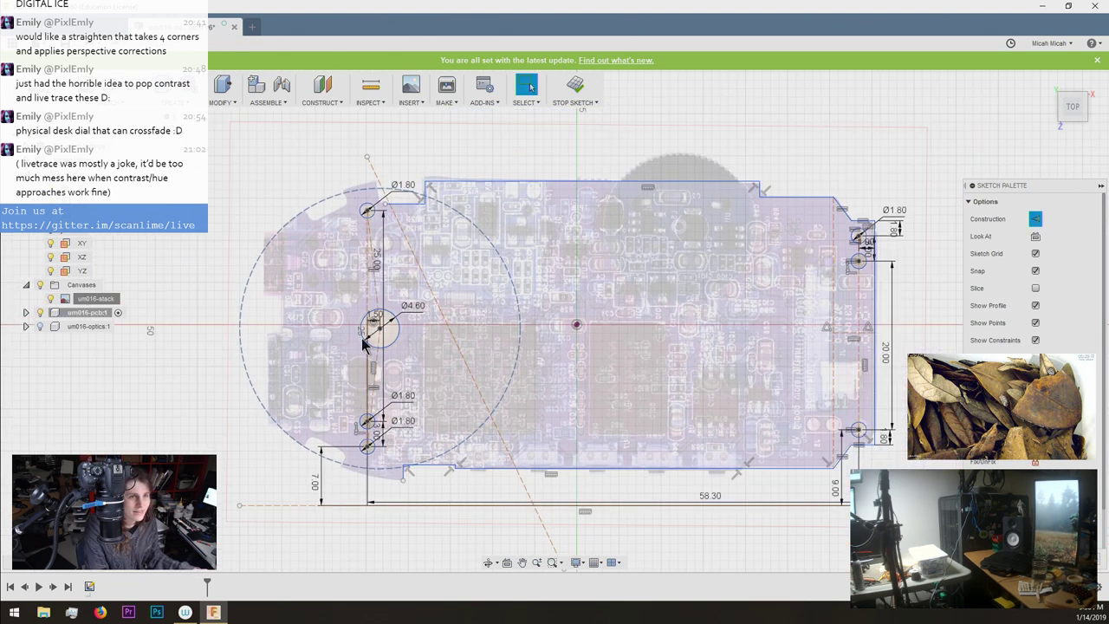
scroll(414, 198, up, 1)
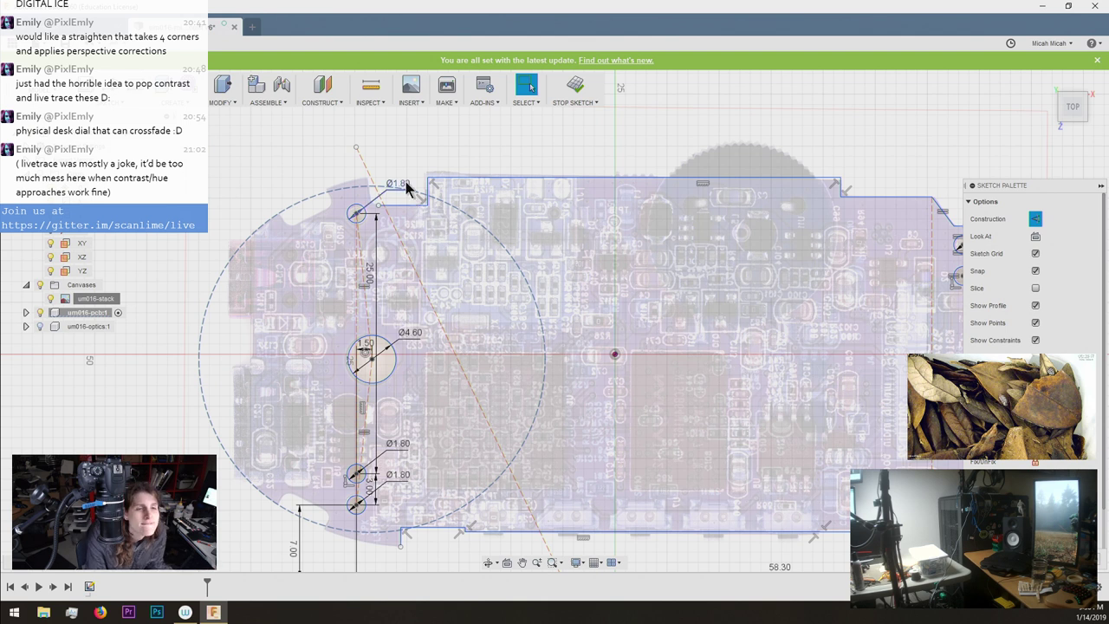
Sketch a second large circle of roughly the same size and move its centre close beside the 4.6 mm hole.
key(c)
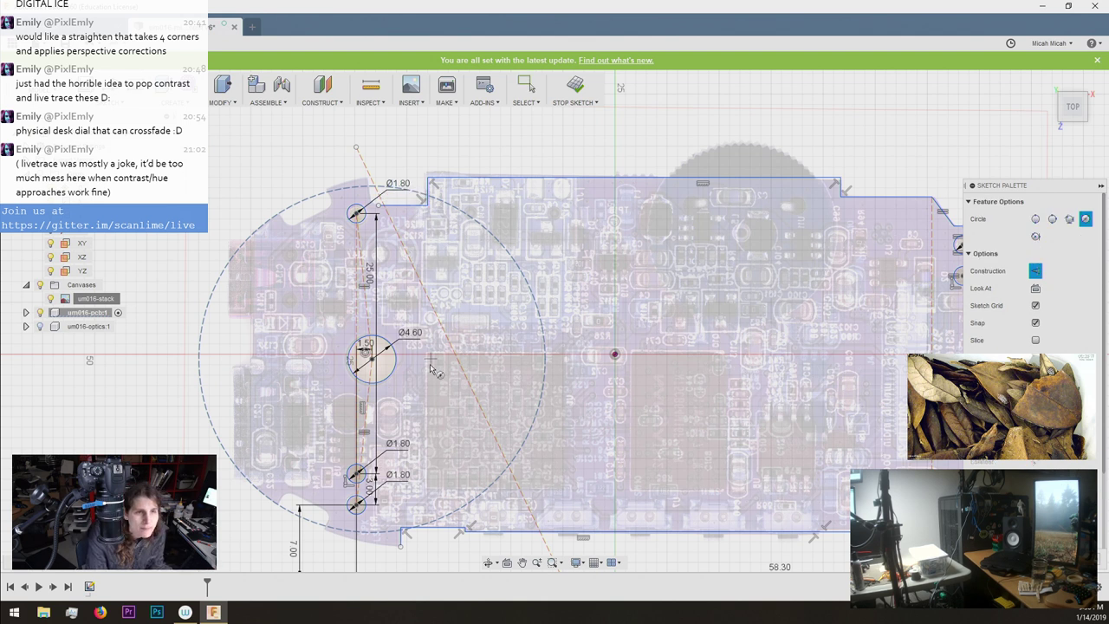
click(426, 401)
click(332, 263)
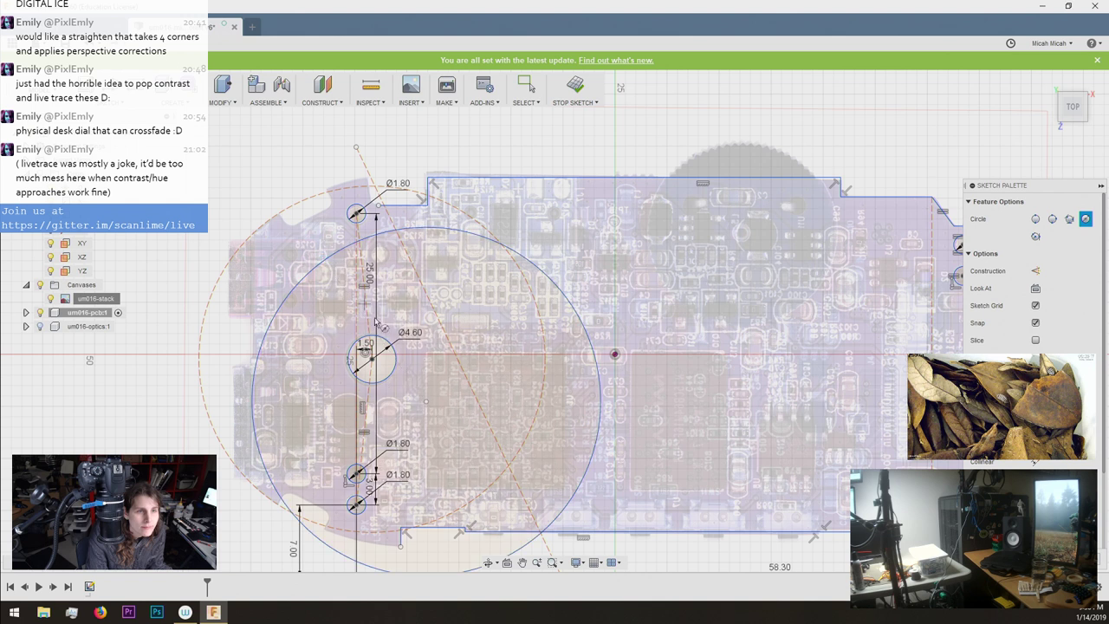
key(Escape)
mouse_move(426, 403)
mouse_down()
mouse_move(416, 376)
mouse_move(382, 359)
mouse_move(420, 366)
mouse_up()
Connect the second large circle's centre to the 4.6 mm hole's centre with a construction line constrained horizontal.
key(l)
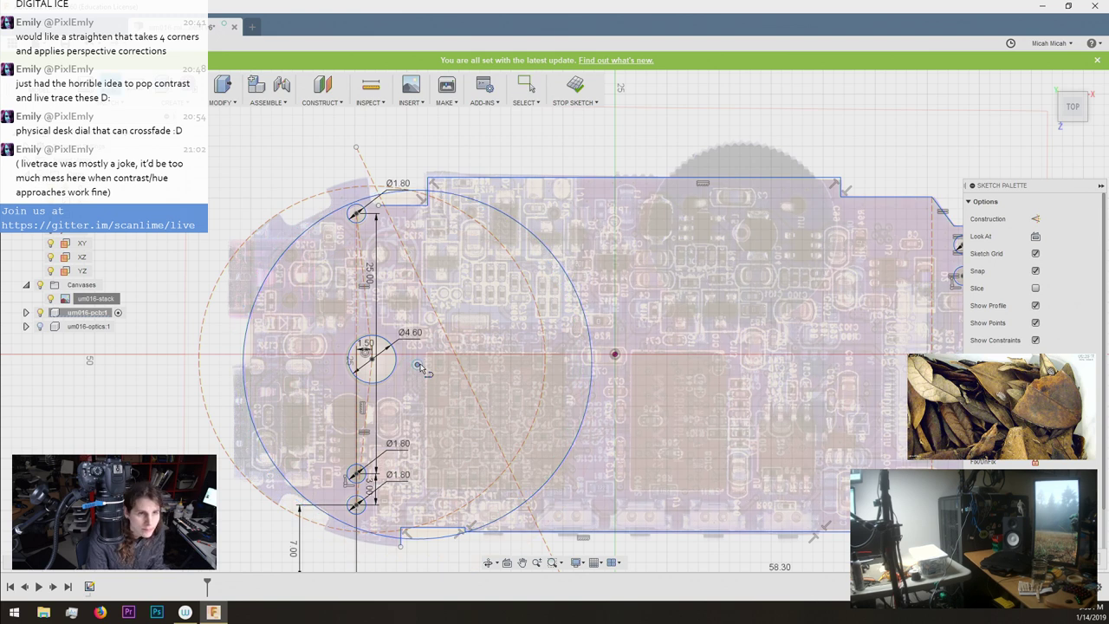
click(417, 364)
click(372, 360)
key(Escape)
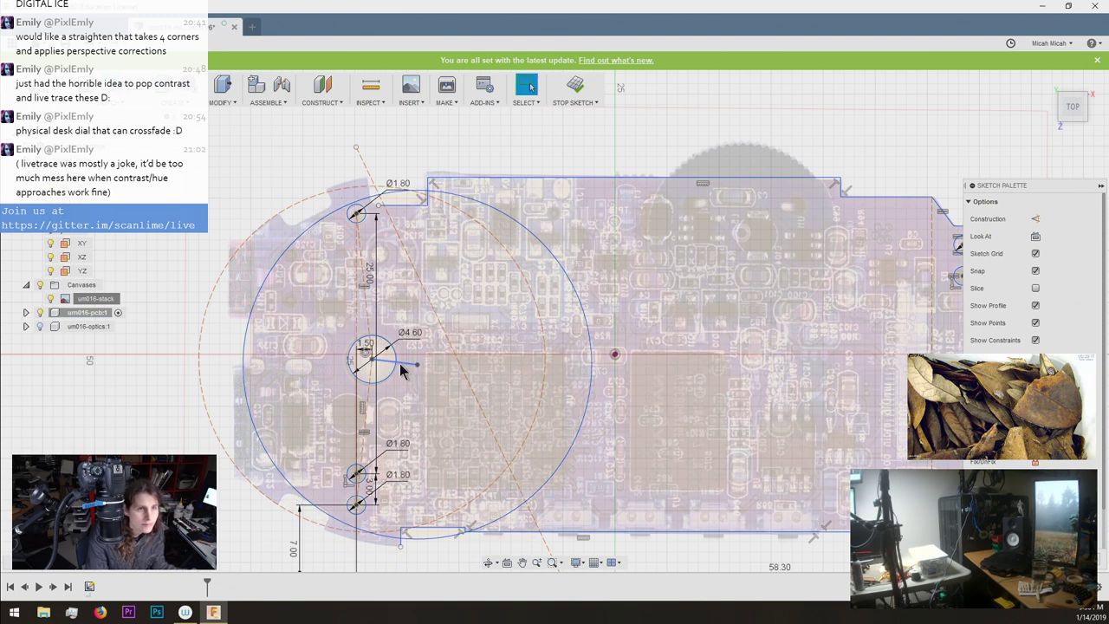
scroll(400, 364, up, 3)
scroll(401, 368, up, 1)
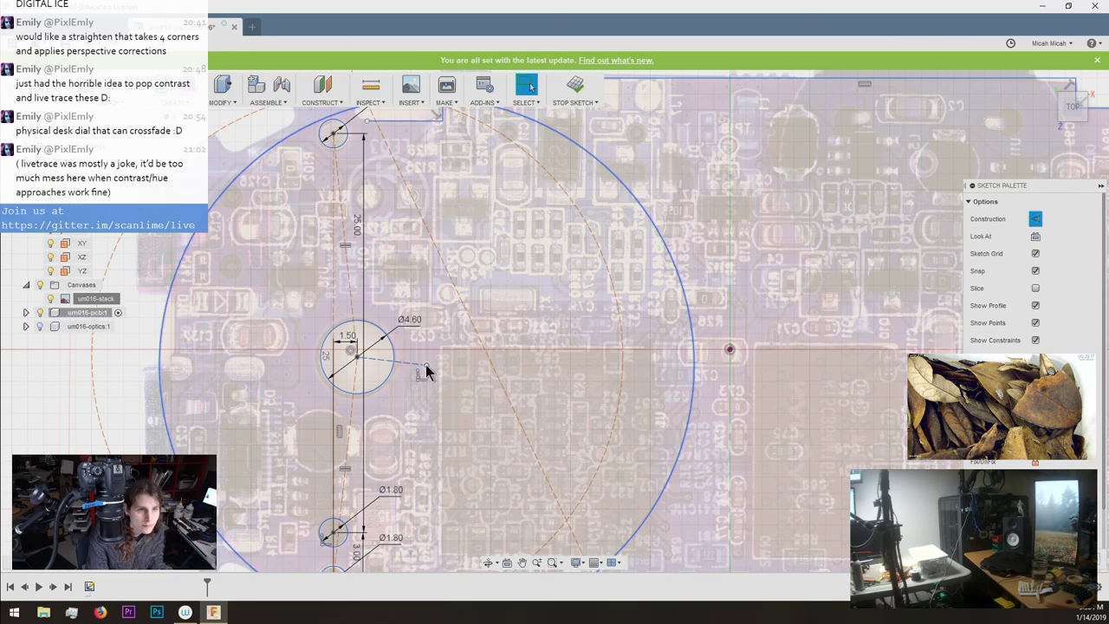
key(x)
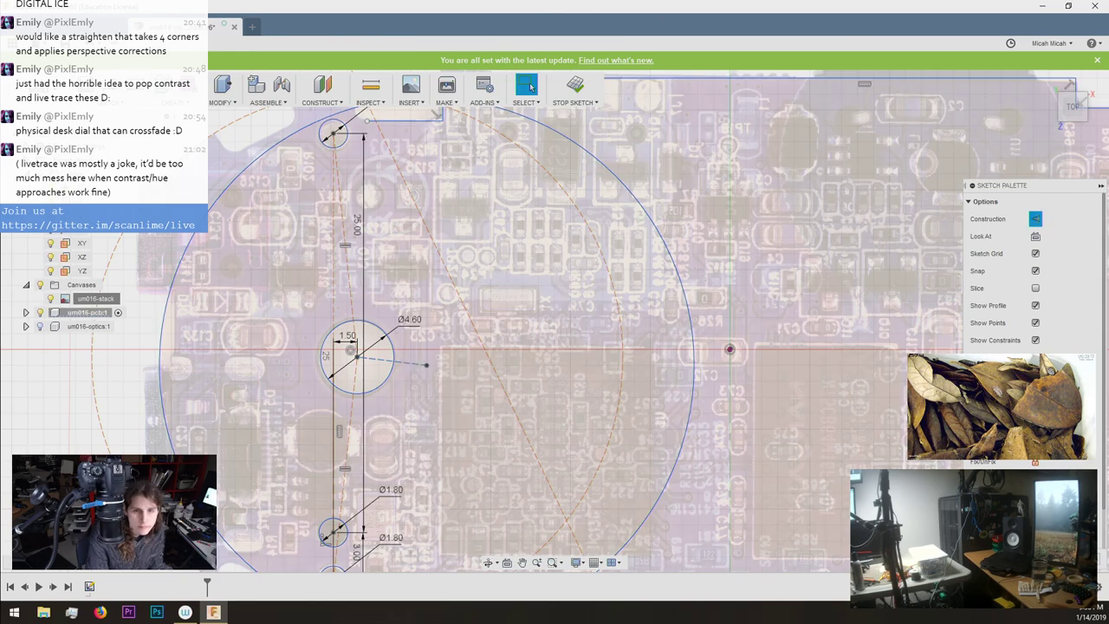
click(1036, 514)
scroll(383, 364, down, 3)
scroll(324, 283, up, 4)
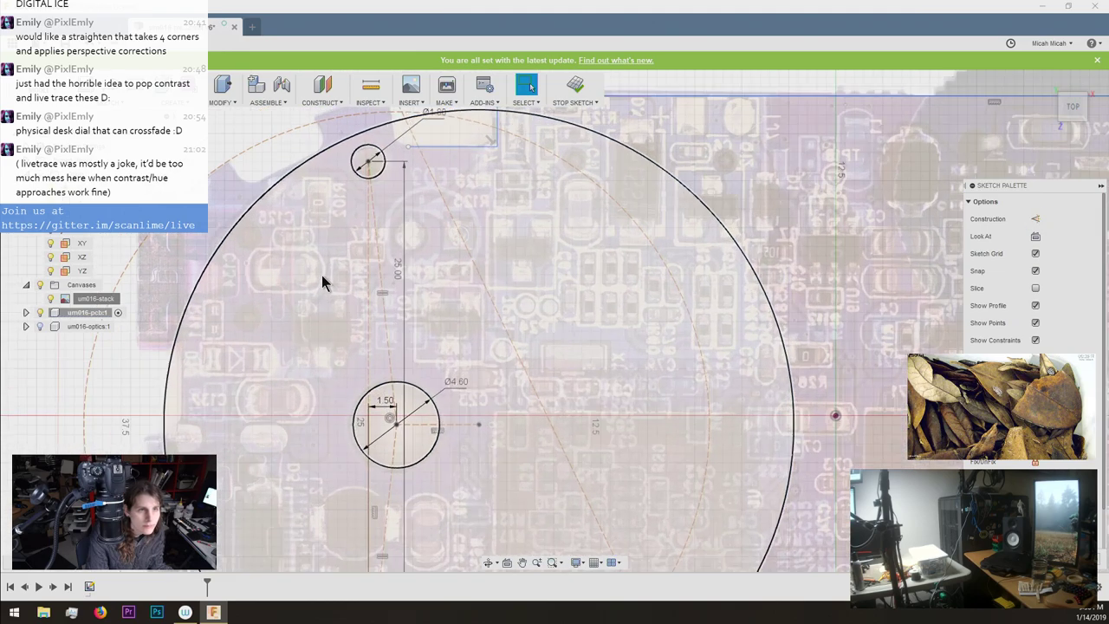
Resize the second large circle and slide its centre along the construction line to fit the board's rounded edge in the canvas.
click(259, 201)
scroll(243, 169, up, 2)
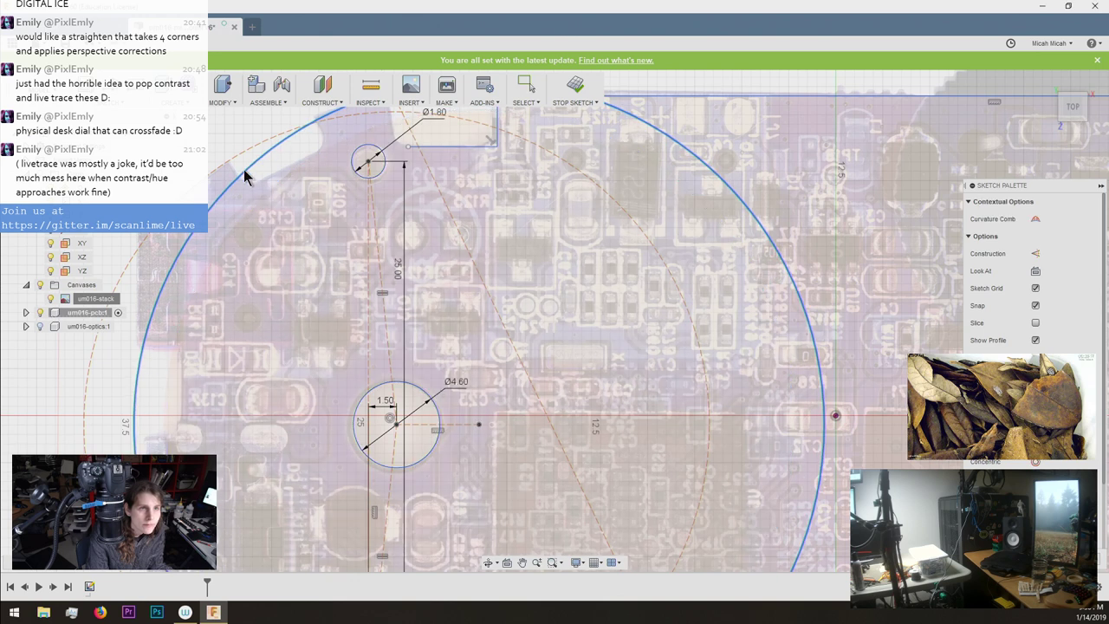
scroll(223, 208, down, 3)
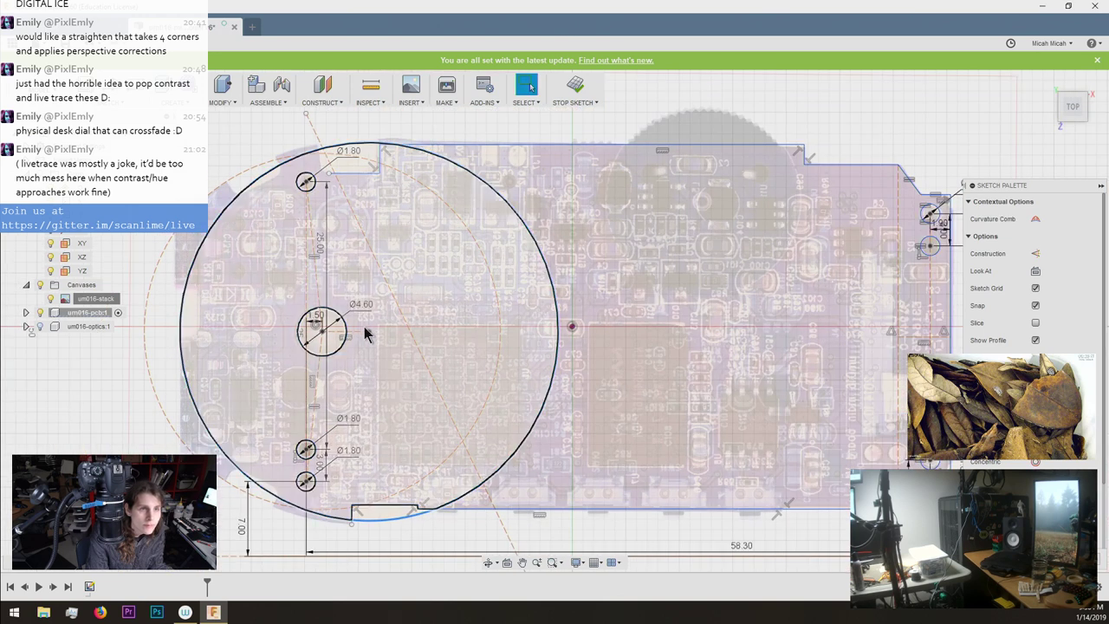
mouse_move(368, 338)
mouse_down()
mouse_move(344, 342)
mouse_move(362, 340)
mouse_up()
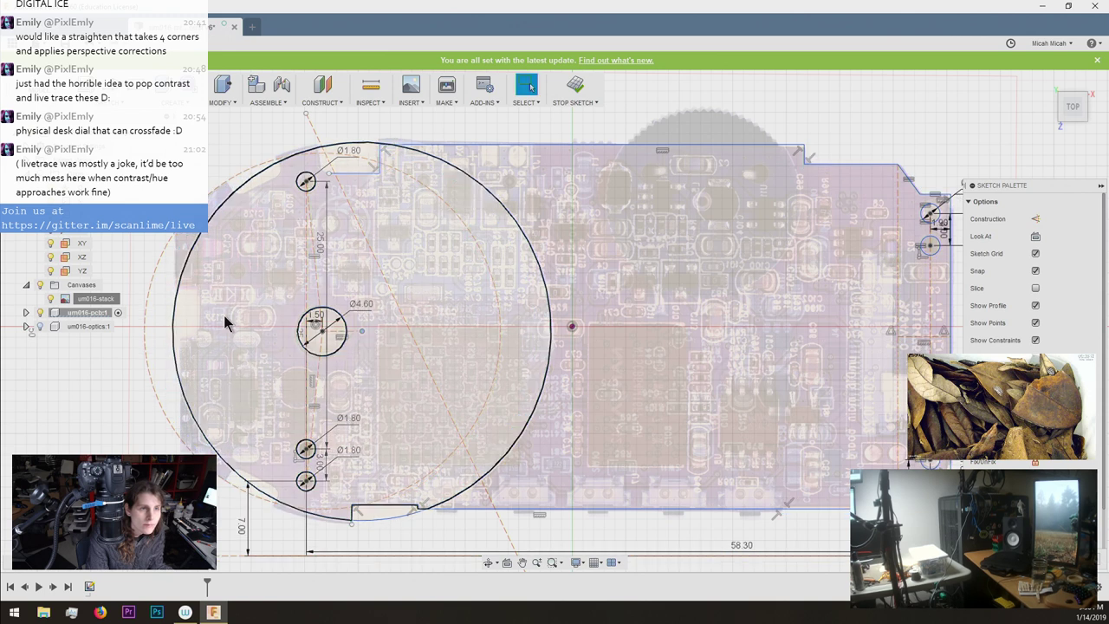
drag(182, 282, 204, 280)
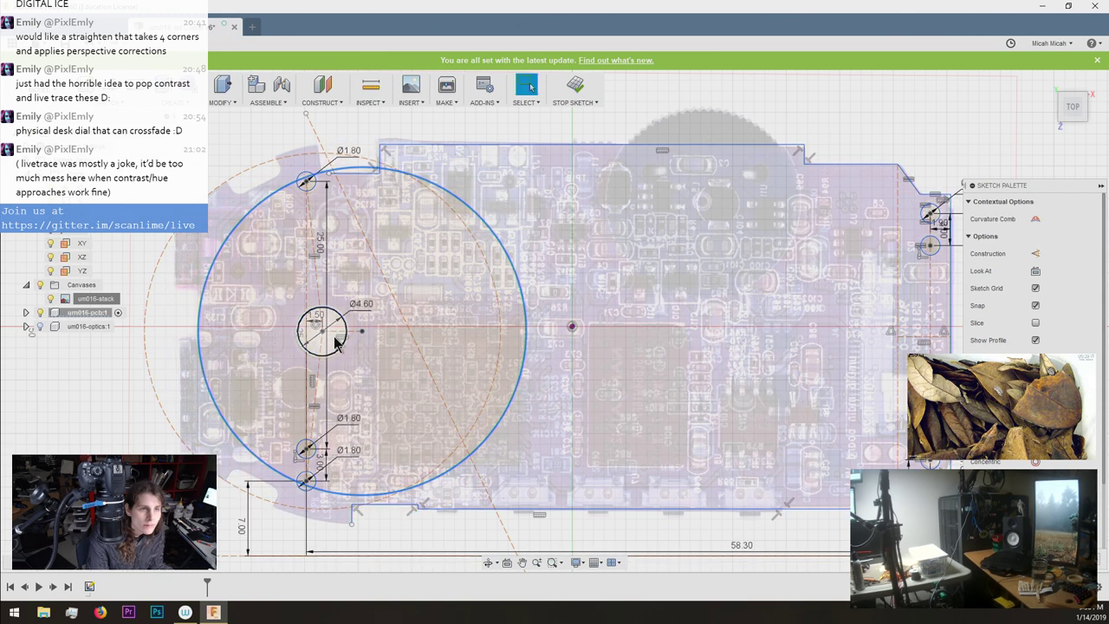
drag(362, 338, 340, 340)
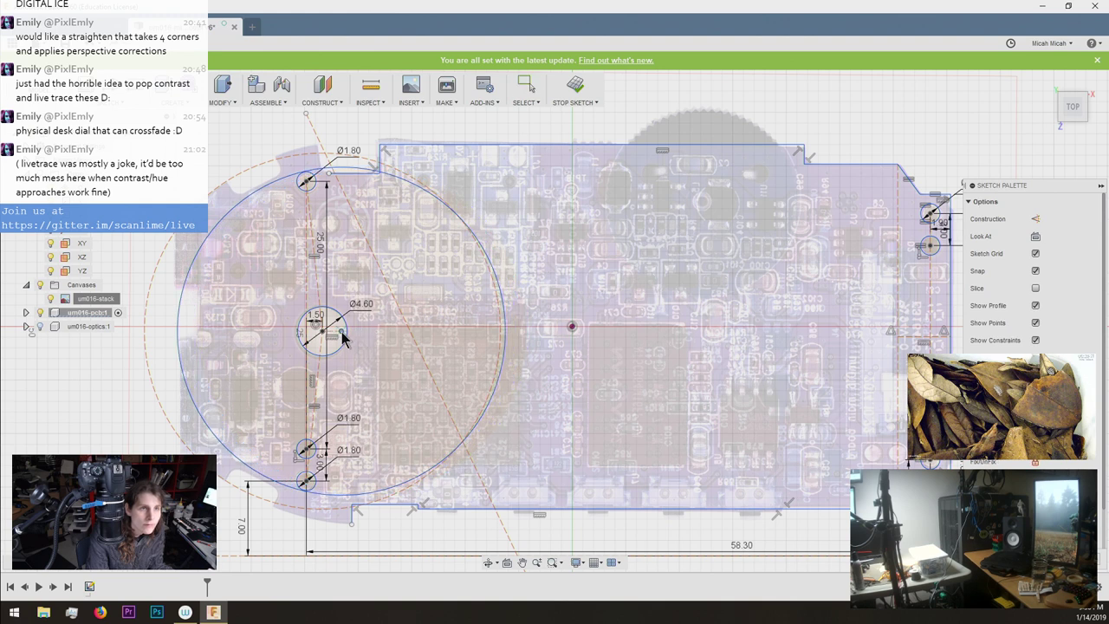
scroll(247, 205, down, 3)
scroll(327, 225, up, 6)
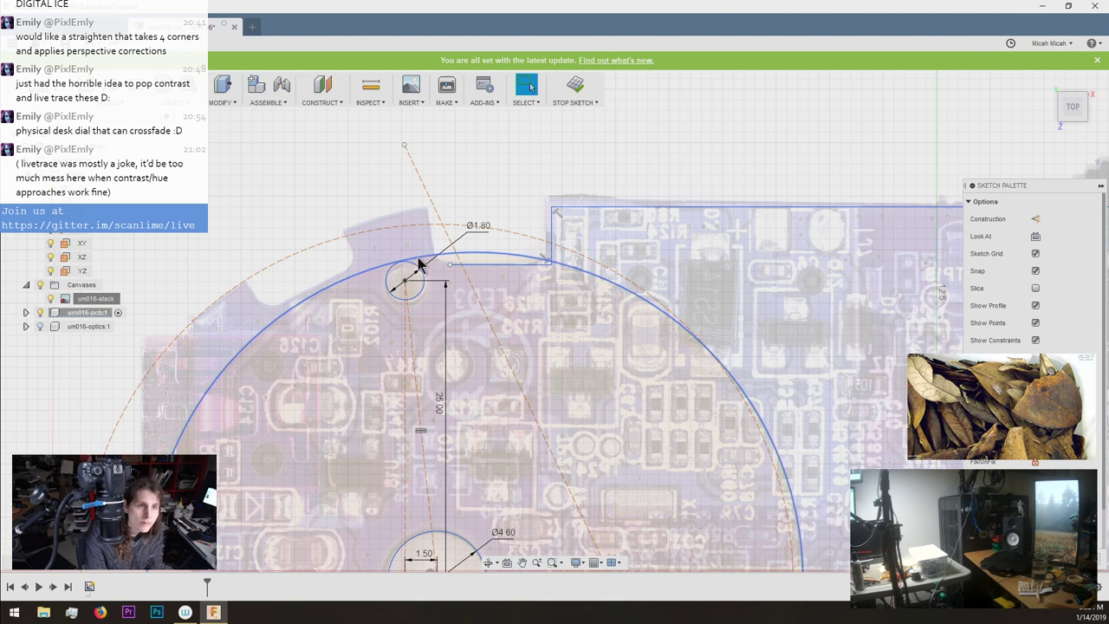
drag(418, 257, 419, 210)
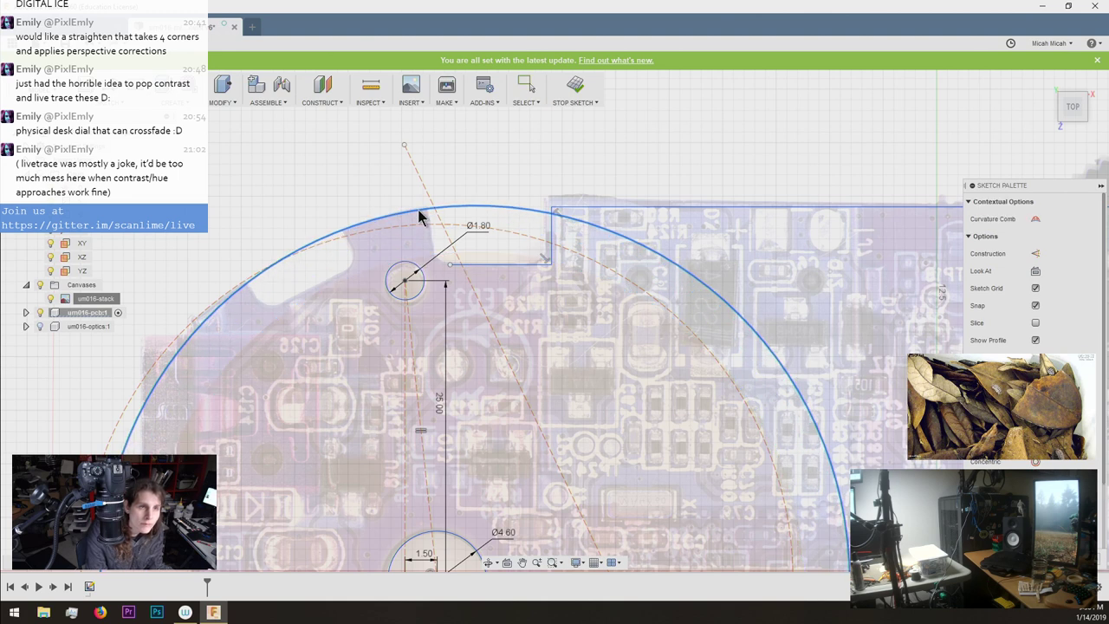
scroll(419, 225, down, 3)
scroll(425, 416, up, 4)
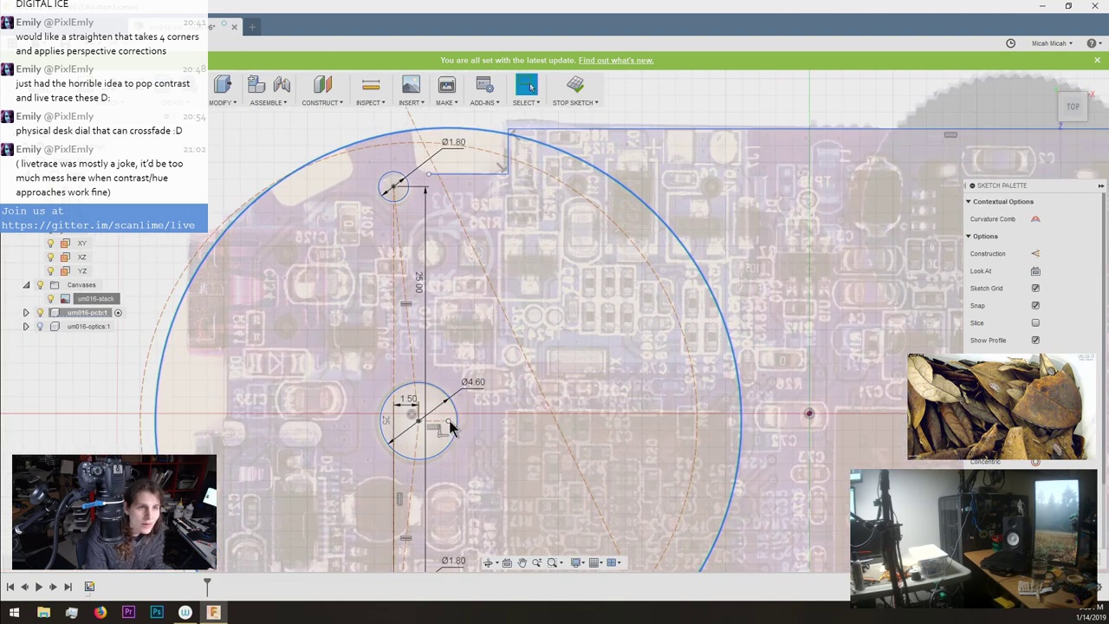
click(449, 422)
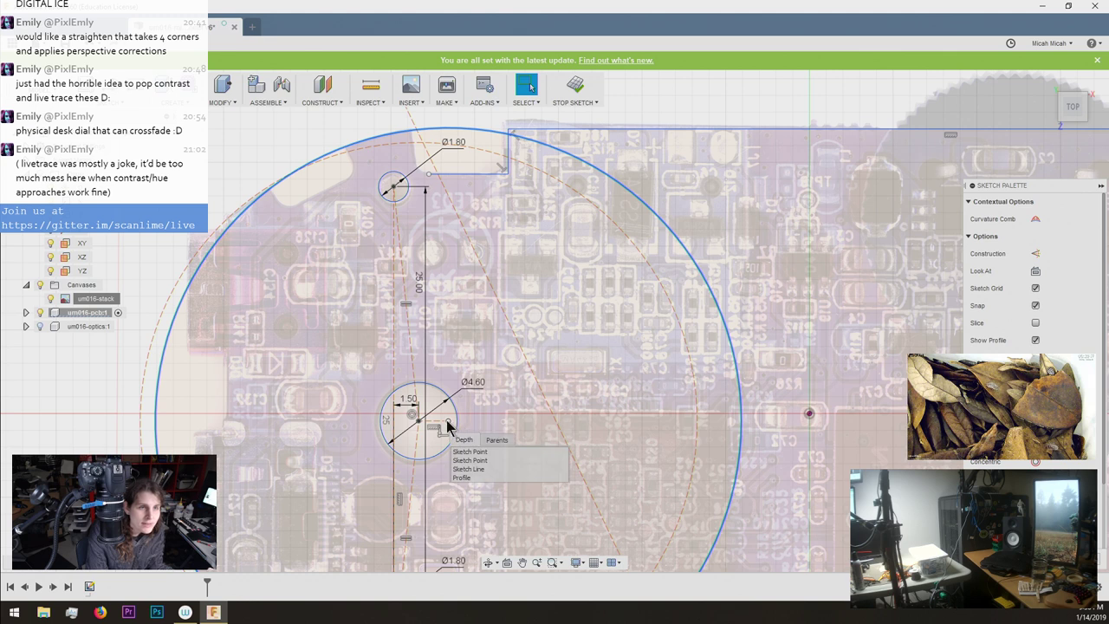
click(450, 422)
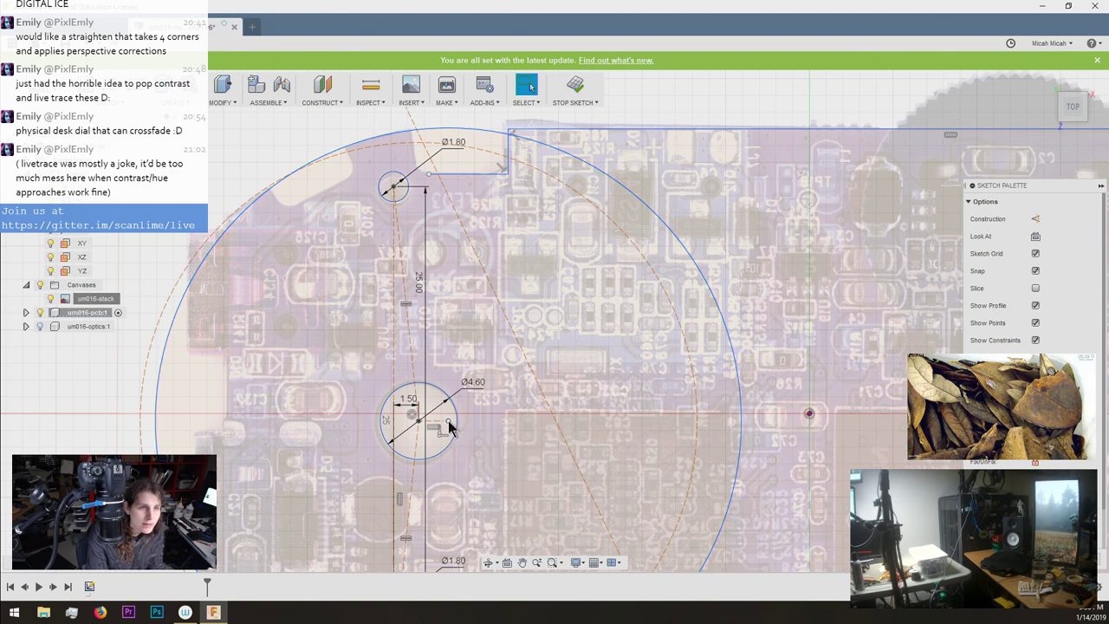
click(449, 422)
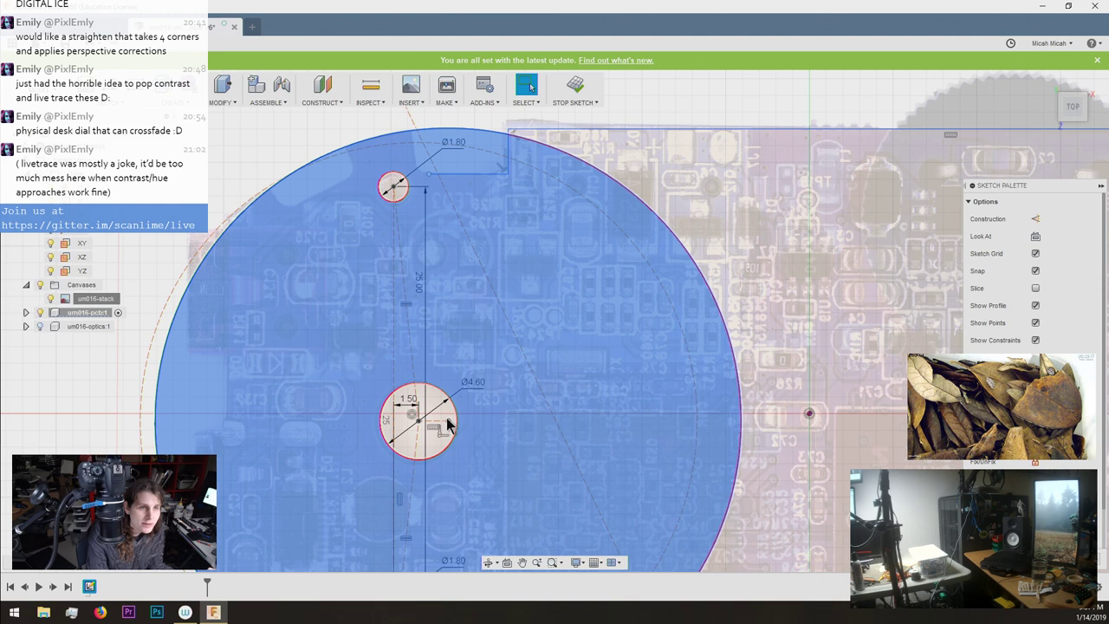
key(Escape)
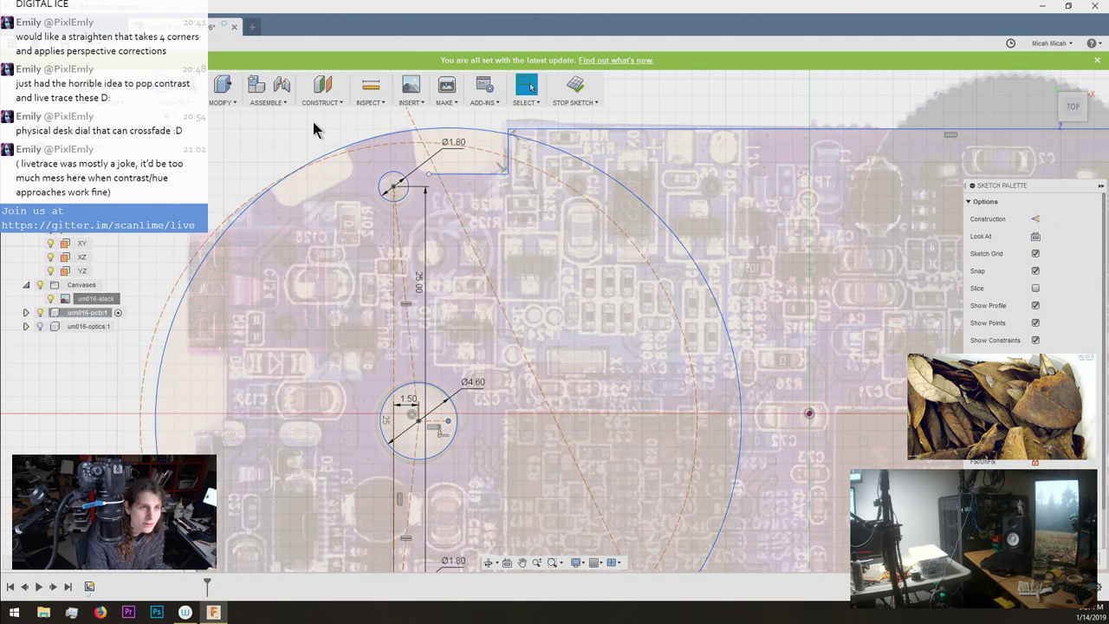
click(378, 140)
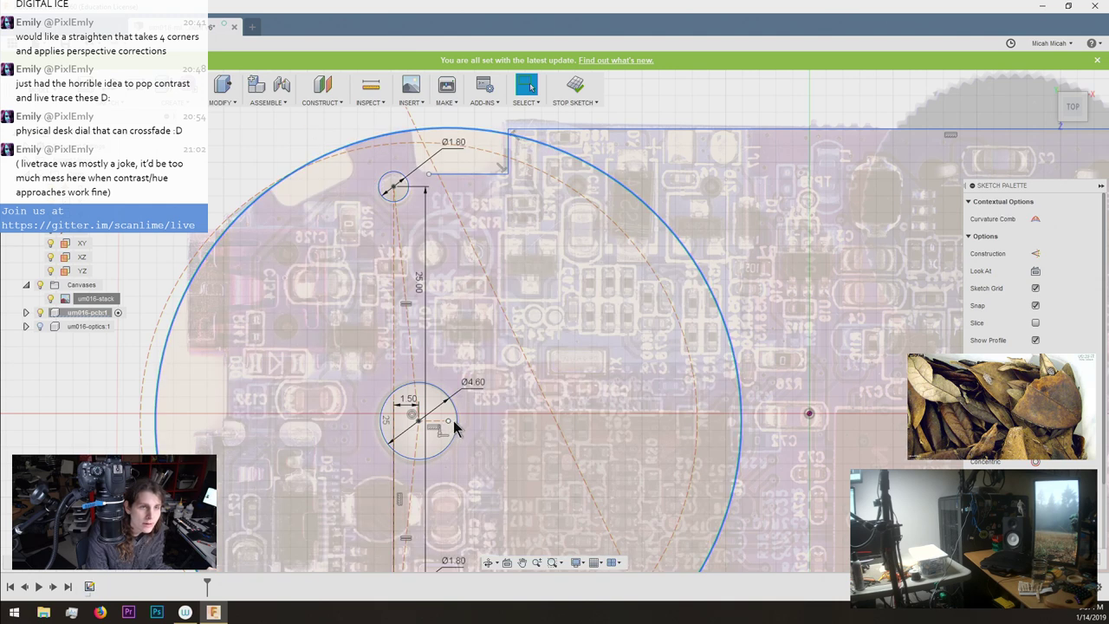
key(Escape)
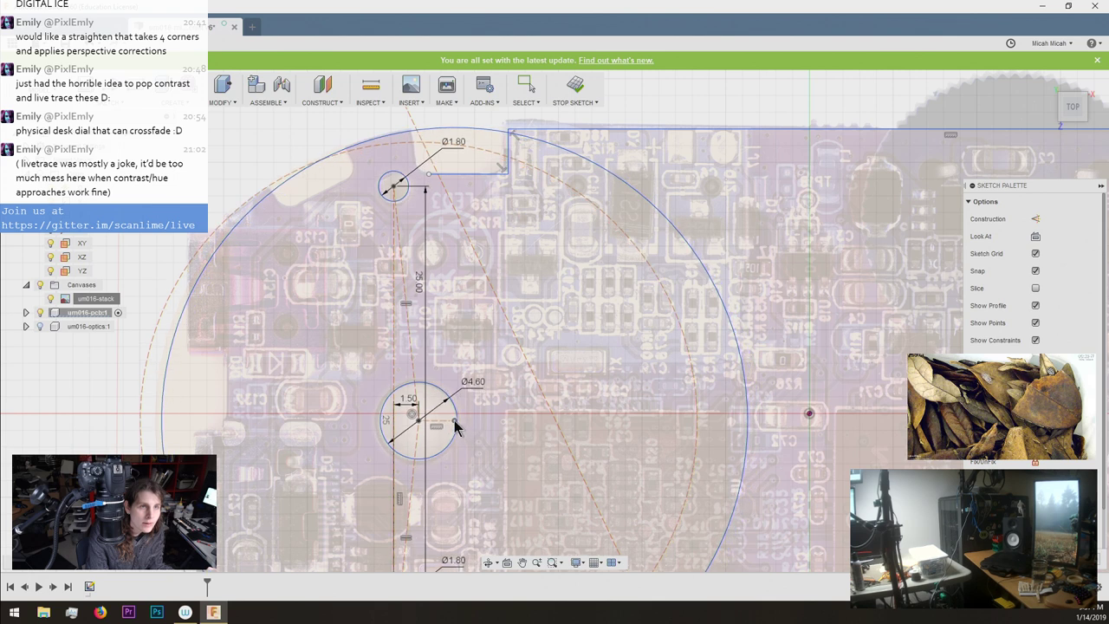
mouse_move(456, 424)
mouse_down()
mouse_move(503, 439)
mouse_move(453, 414)
mouse_move(479, 401)
mouse_up()
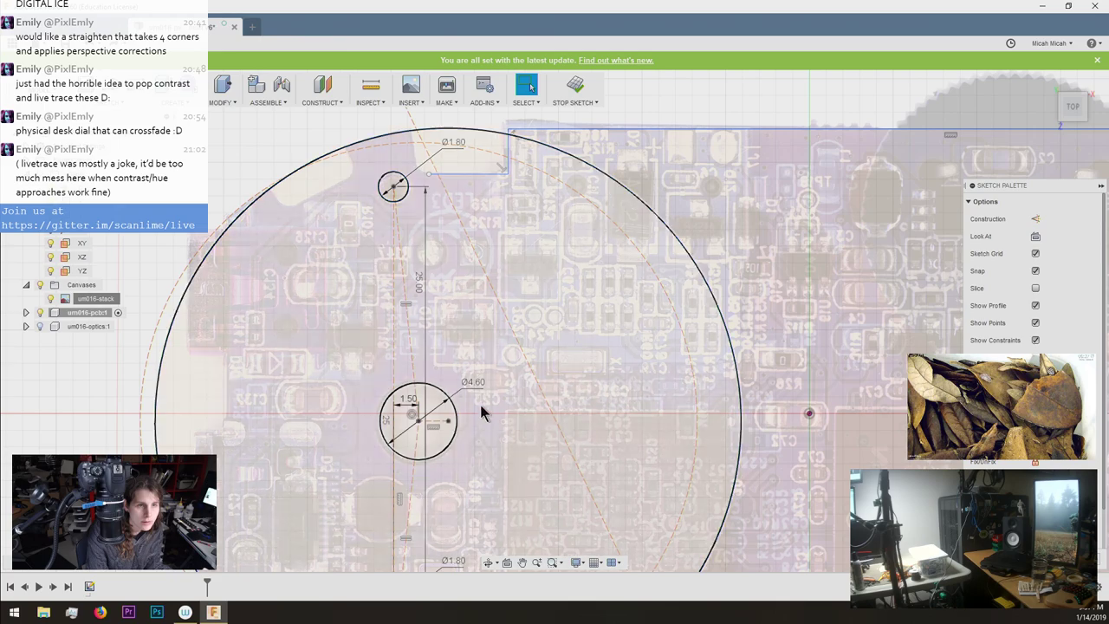
Constrain the second large circle's centre point to lie on the edge of the 4.6 mm circle.
scroll(439, 445, up, 5)
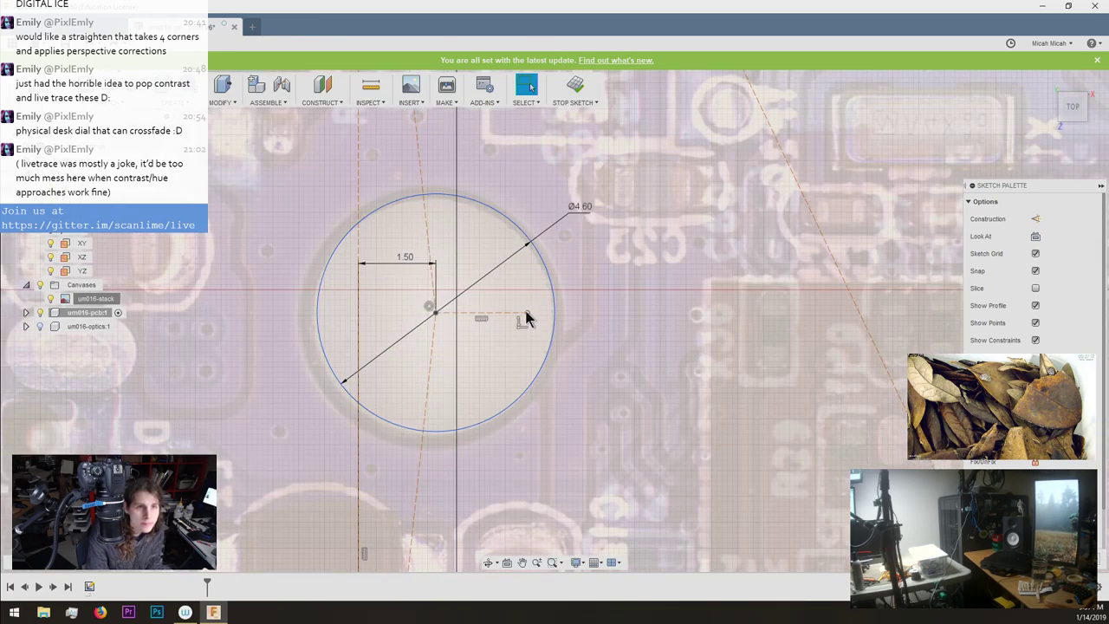
click(555, 313)
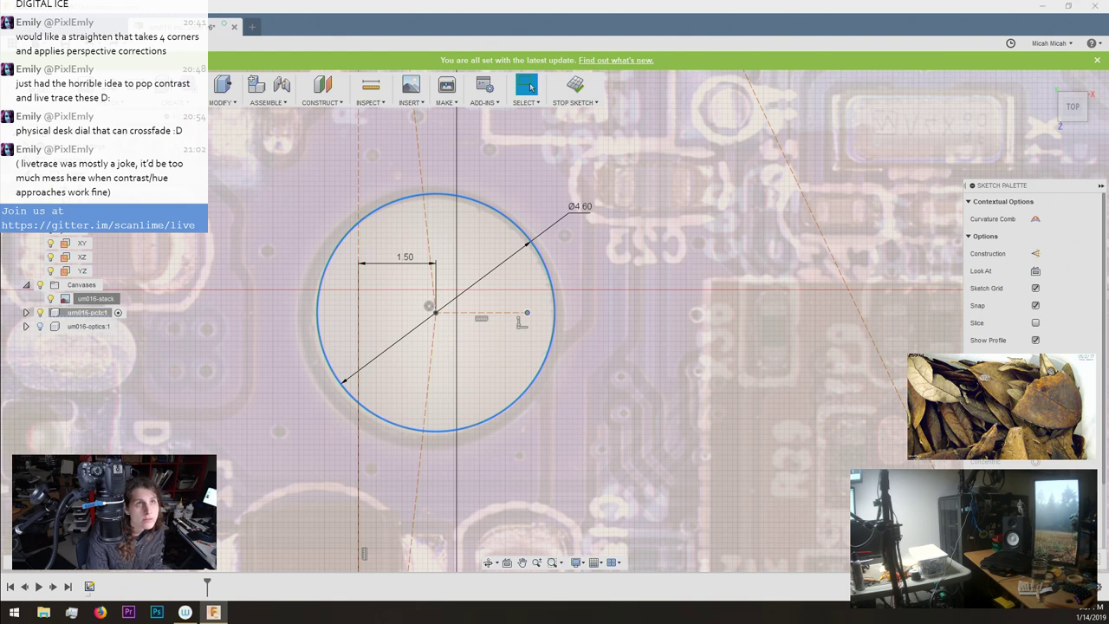
click(856, 364)
Examine how both large circles follow the board's rounded edge and upper tabs in the canvas image.
scroll(646, 273, down, 8)
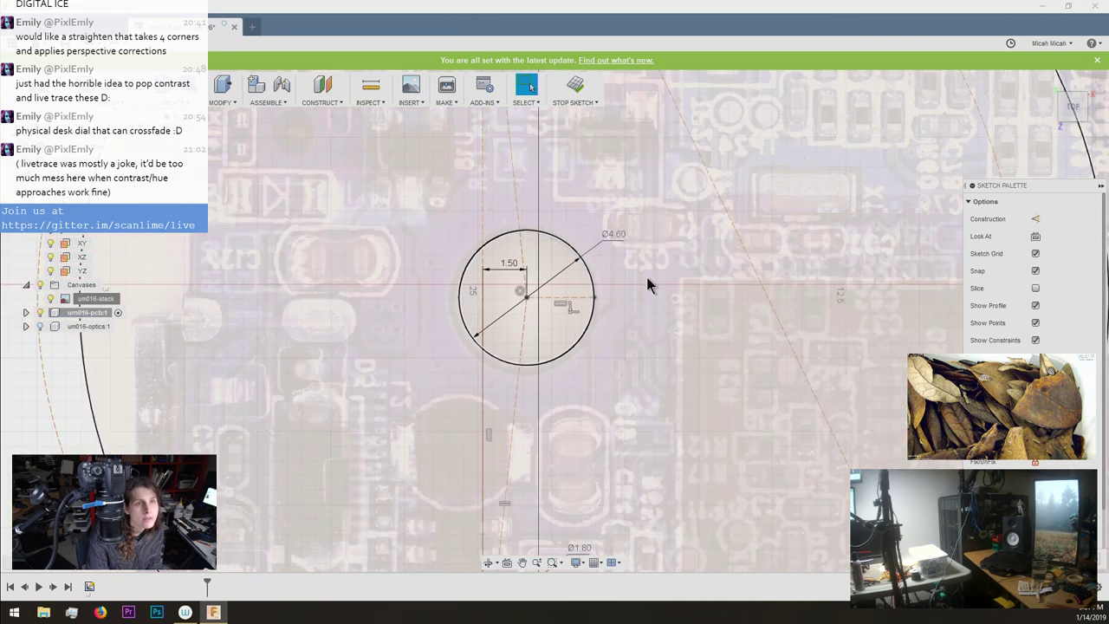
scroll(629, 125, up, 8)
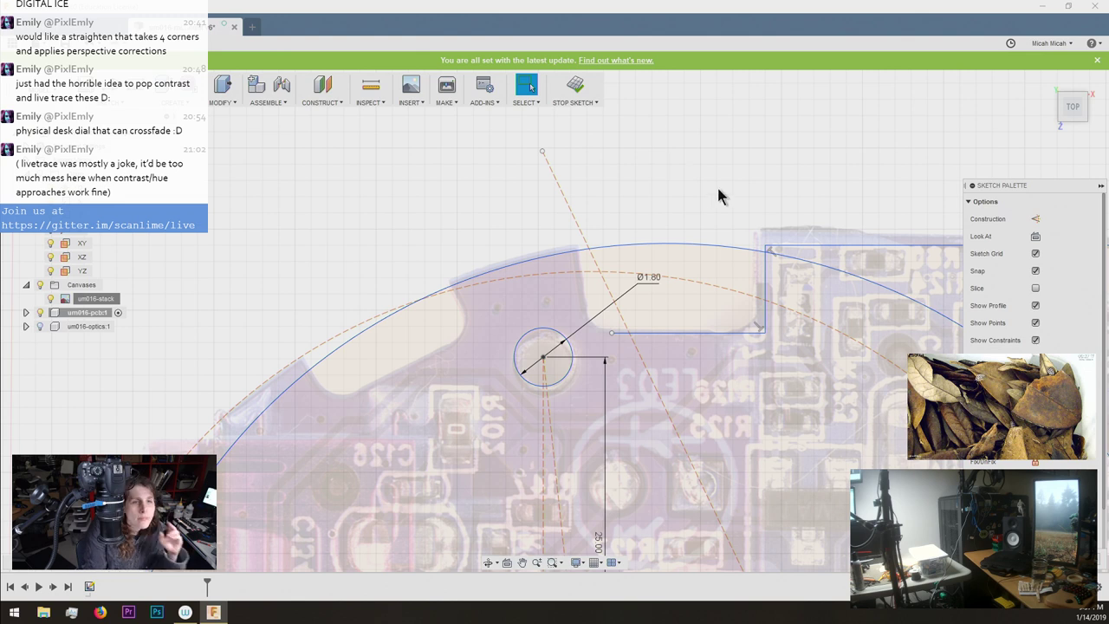
scroll(718, 186, down, 5)
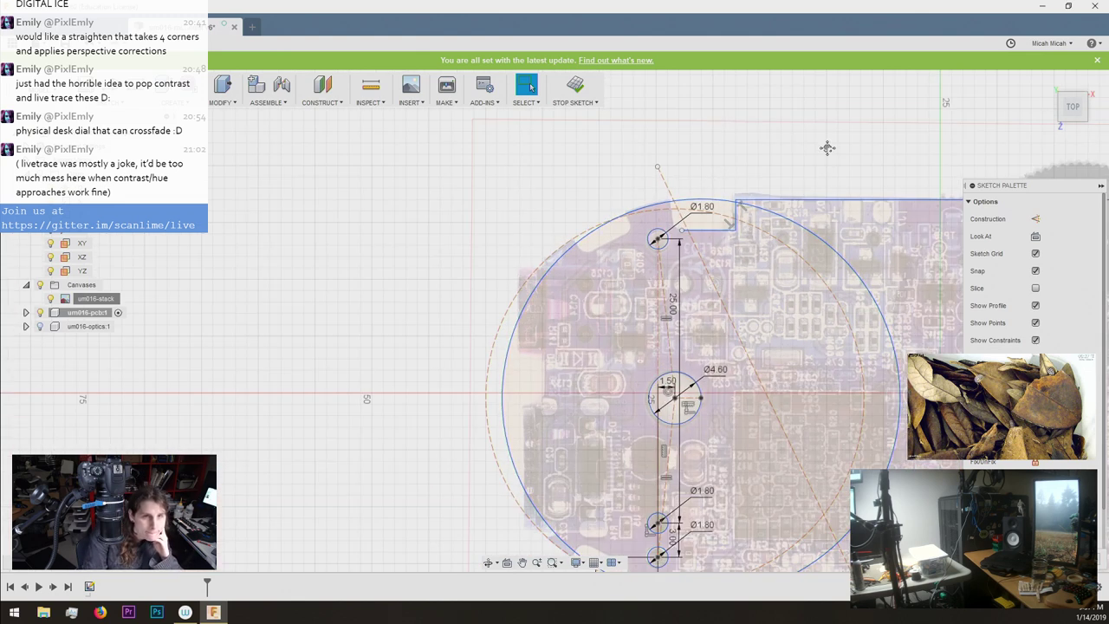
mouse_move(797, 186)
middle_down()
mouse_move(664, 156)
mouse_move(537, 203)
middle_up()
scroll(537, 204, down, 1)
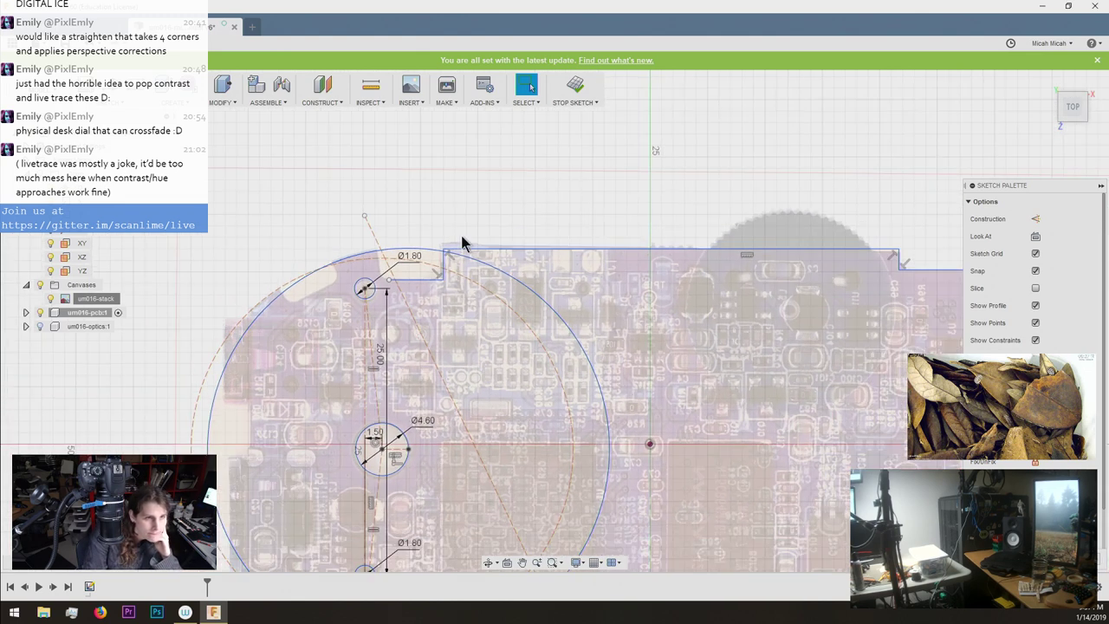
Resize the second large circle so its edge follows the board's rounded end at both the lower and upper tabs in the canvas.
click(294, 303)
scroll(319, 291, down, 2)
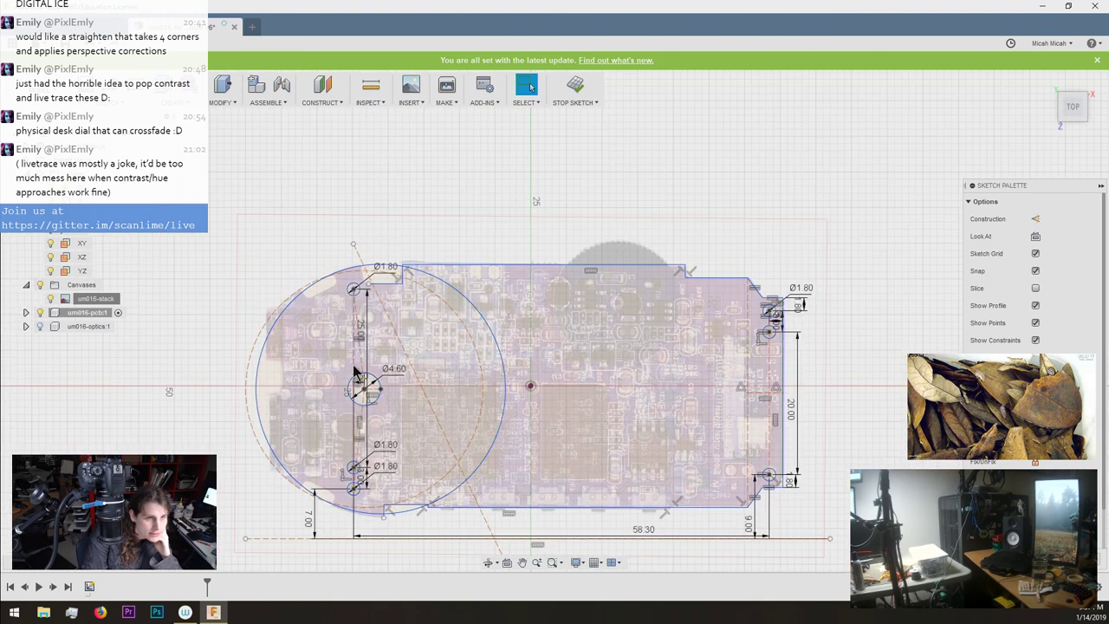
scroll(395, 539, up, 5)
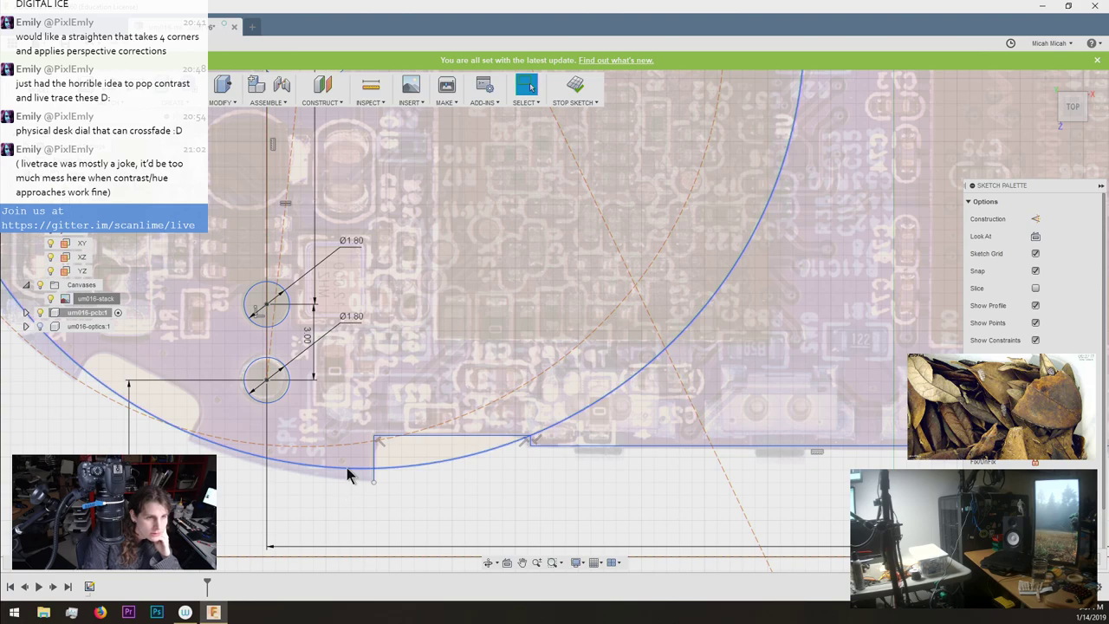
drag(347, 470, 350, 479)
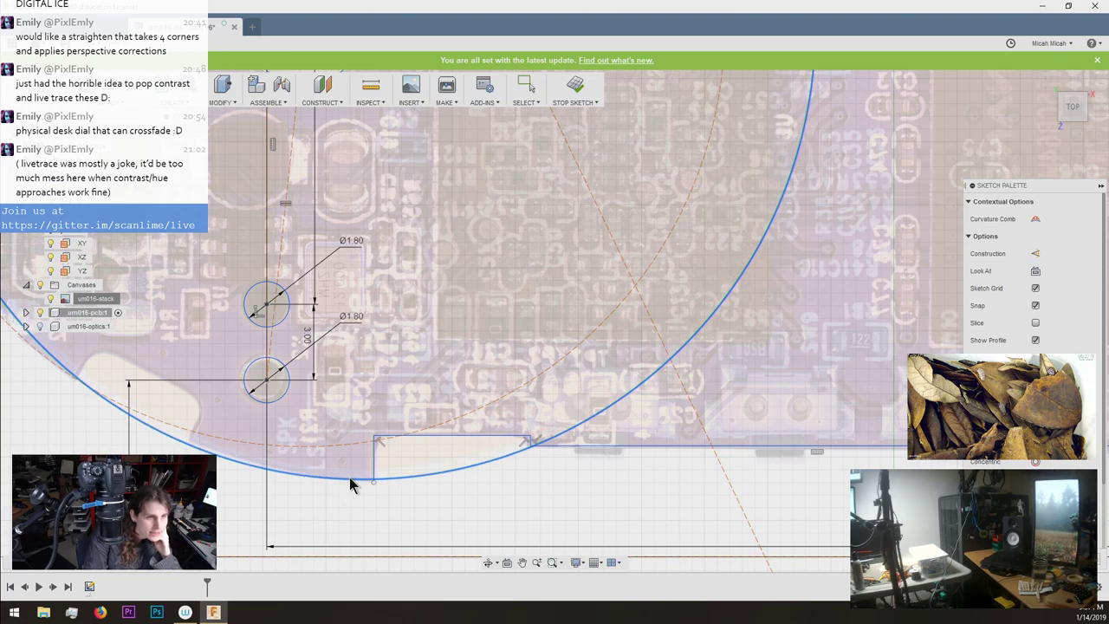
key(Escape)
scroll(351, 476, down, 5)
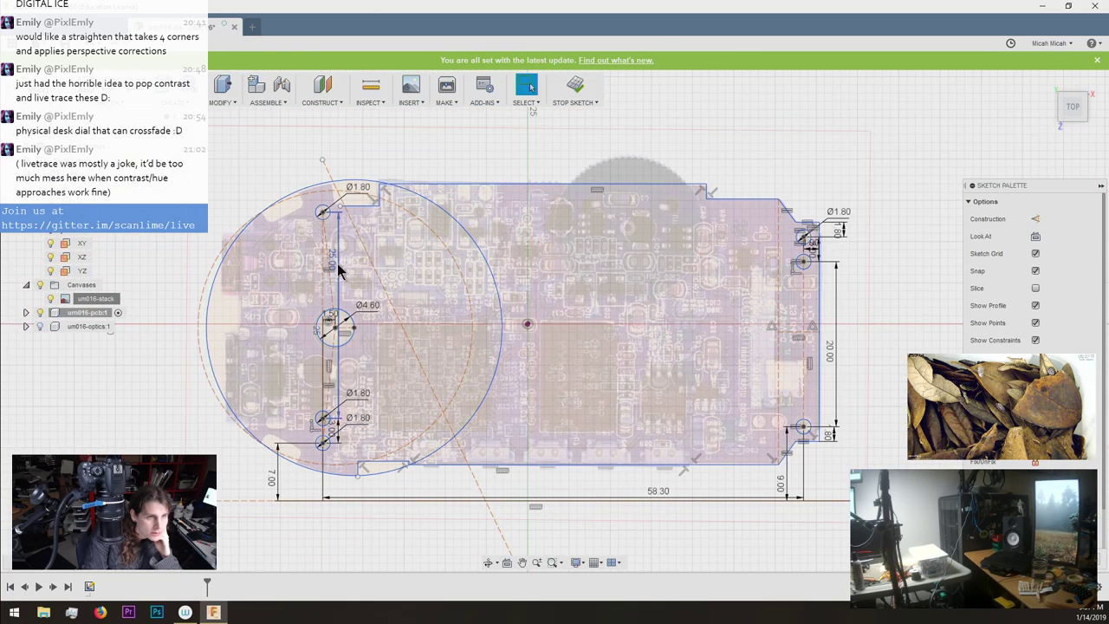
scroll(330, 227, up, 3)
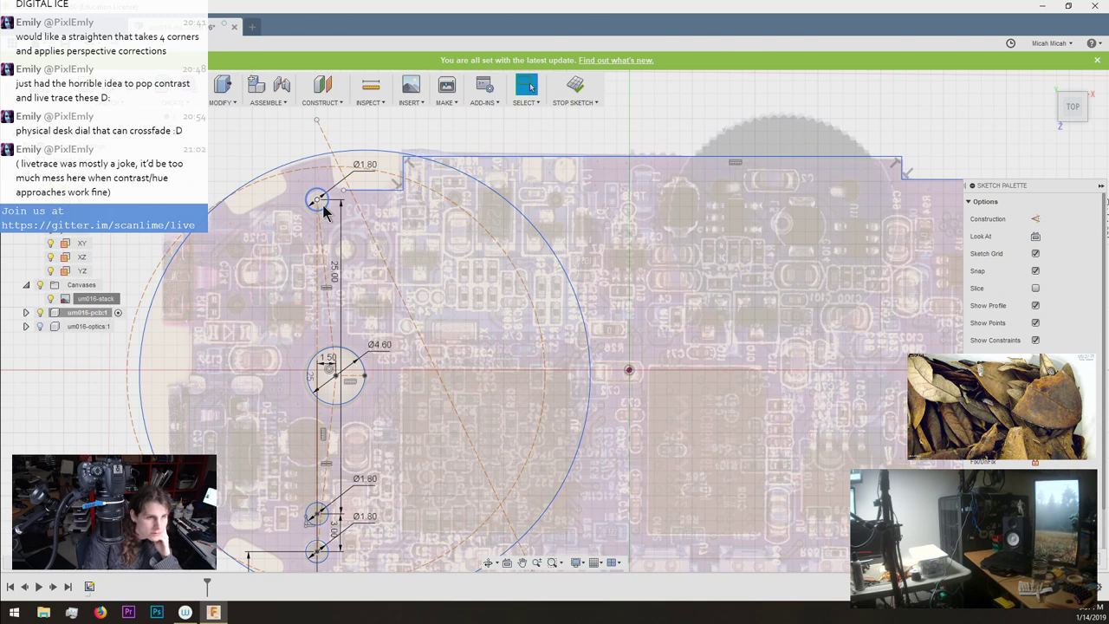
scroll(324, 214, down, 2)
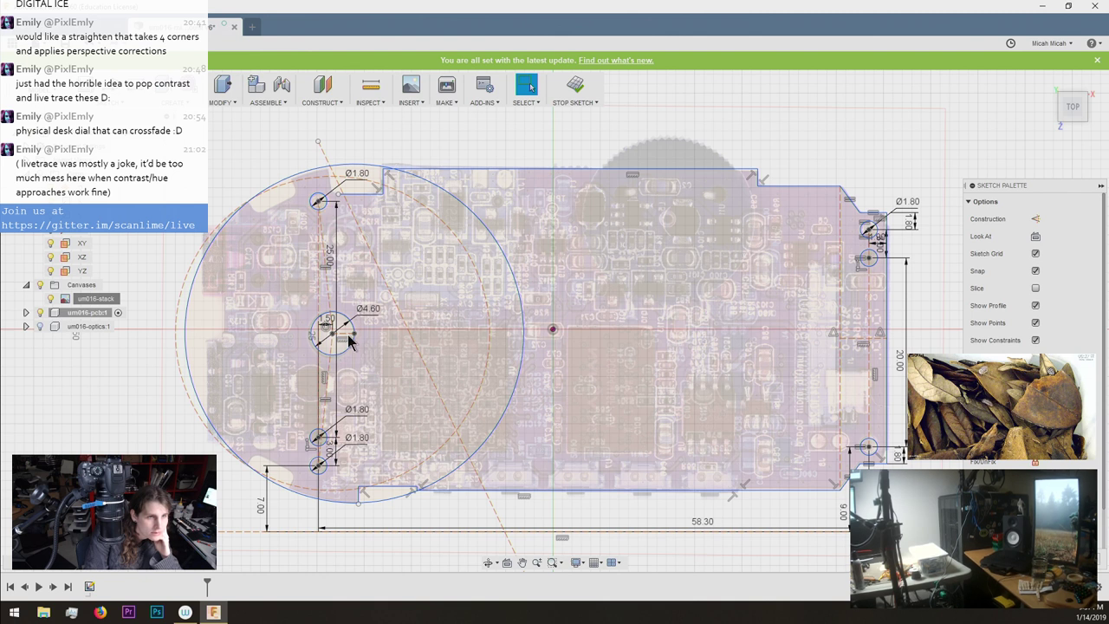
scroll(350, 340, up, 2)
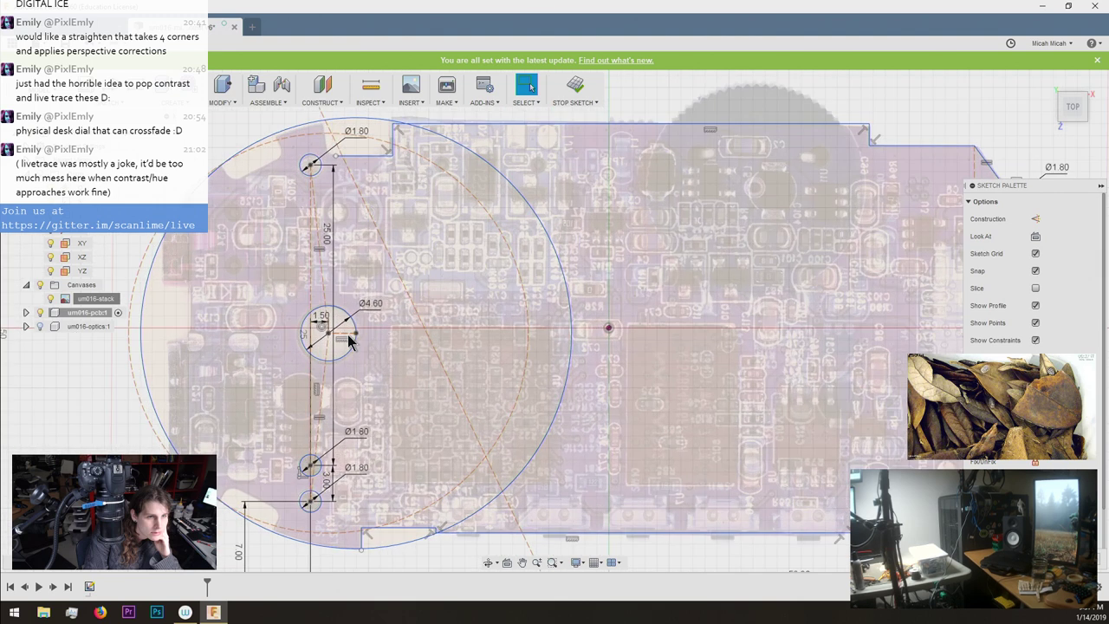
click(364, 127)
drag(362, 121, 363, 120)
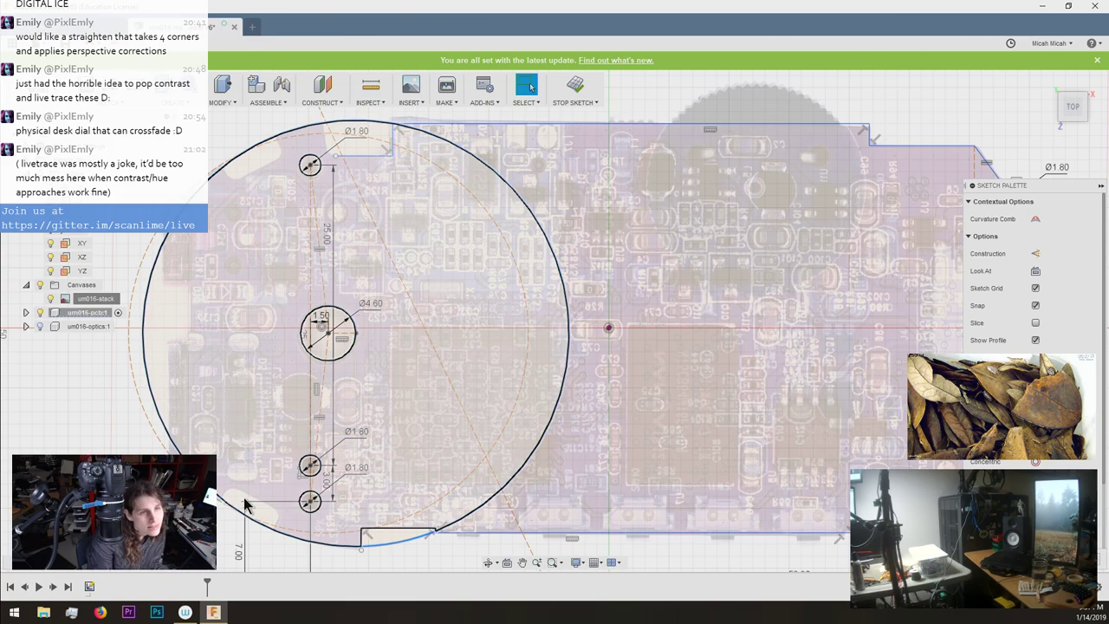
Draw a circle centred on the 4.6 mm hole, reaching the lower-left notch's inner edge, and make it construction geometry.
key(c)
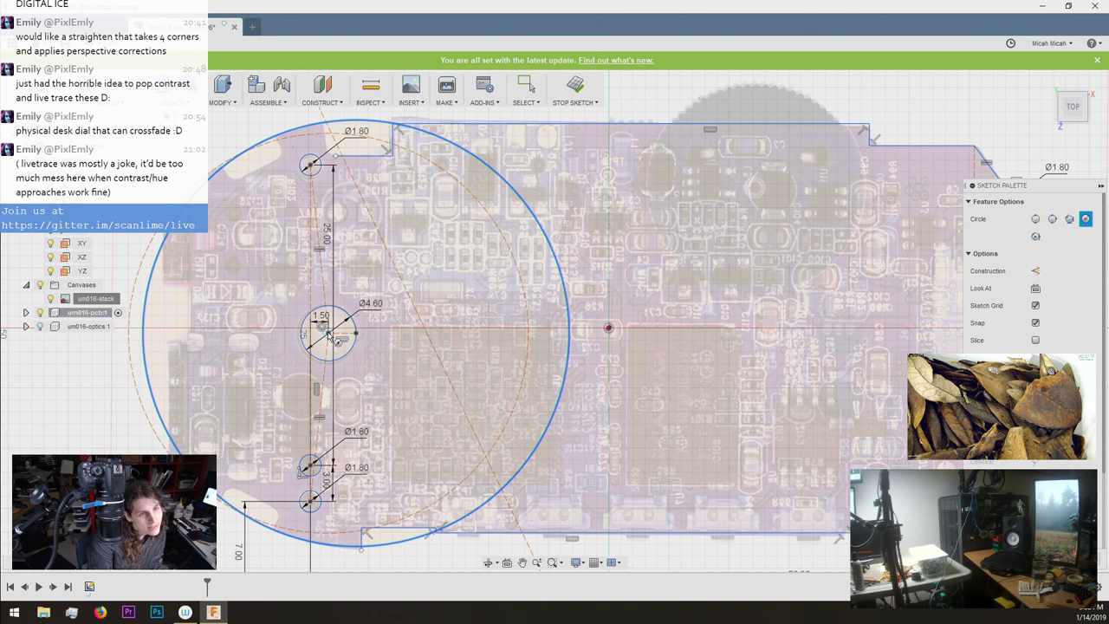
click(328, 336)
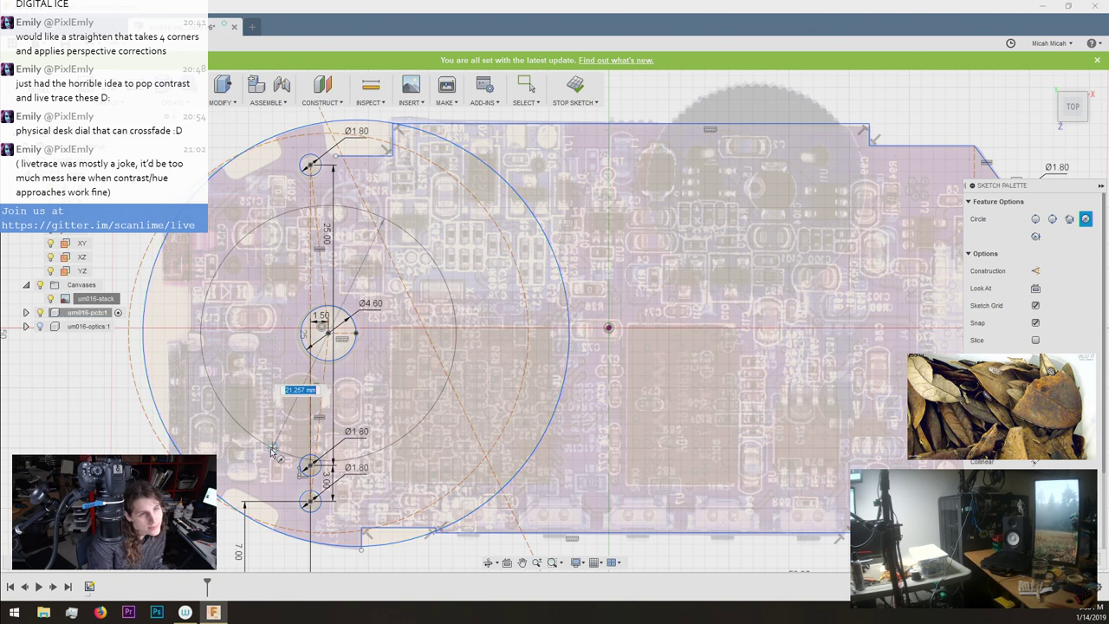
click(254, 502)
key(Escape)
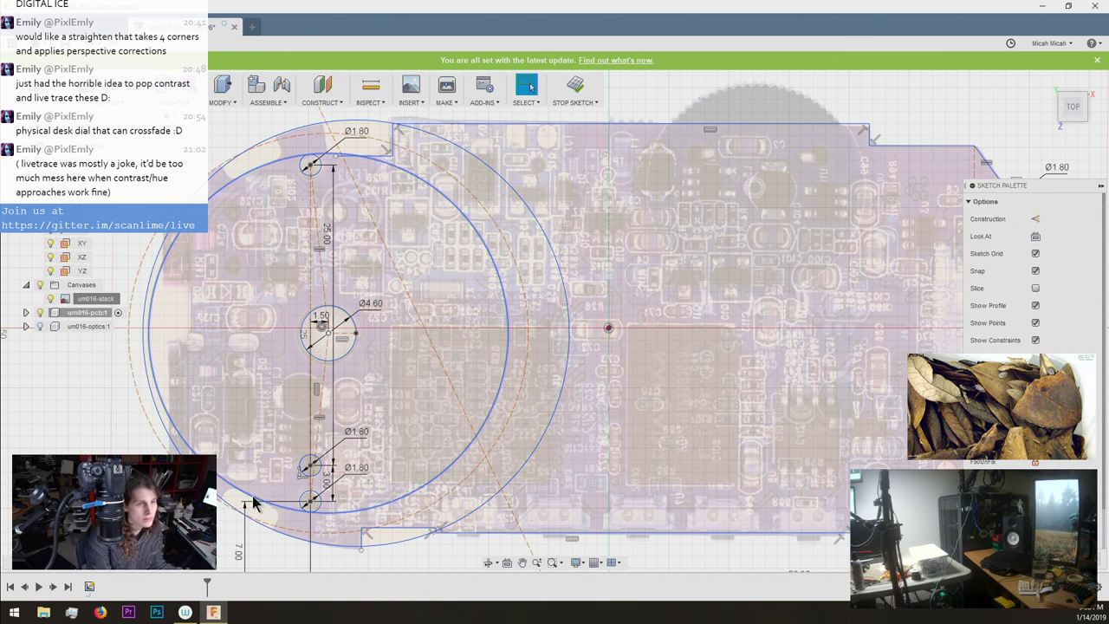
click(245, 495)
key(x)
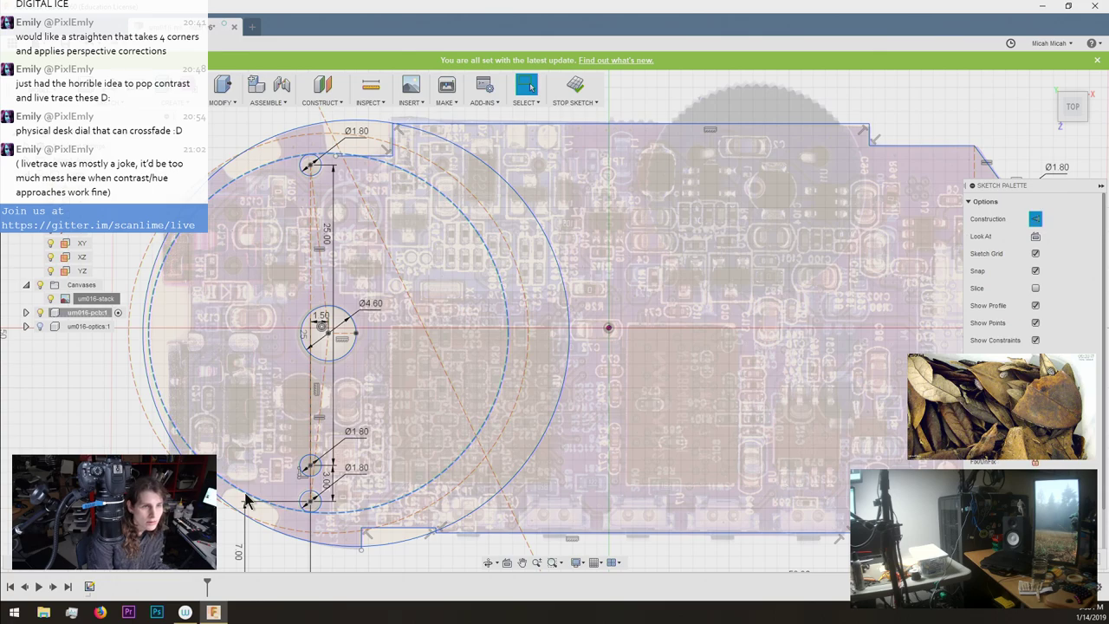
Convert the second large circle along the board's outer rounded edge to construction geometry.
scroll(252, 480, down, 2)
scroll(251, 477, up, 4)
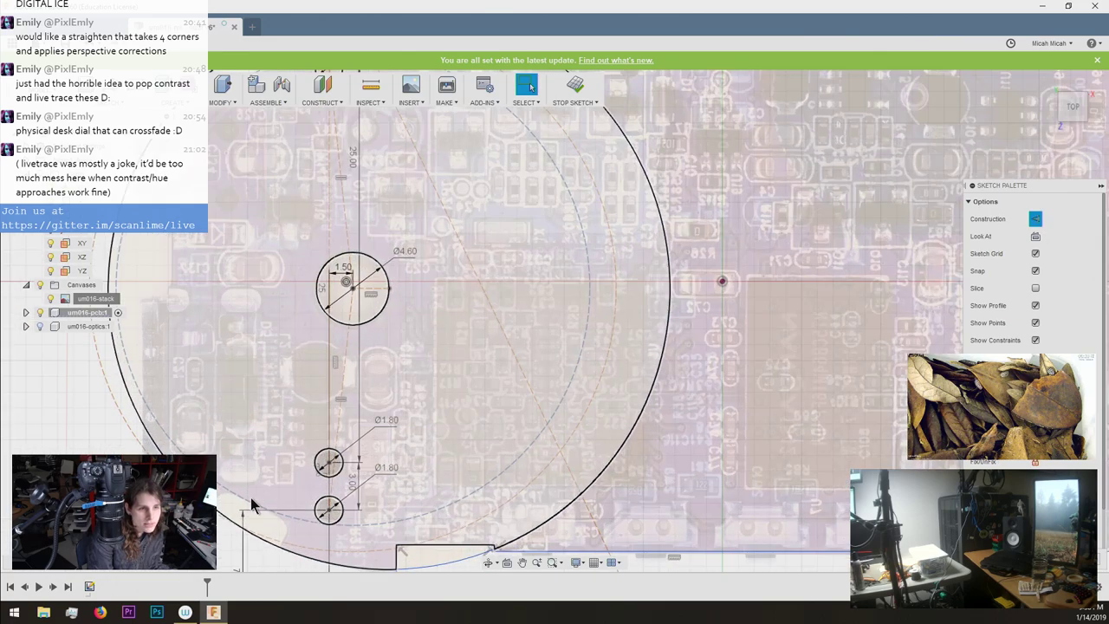
key(ctrl+a)
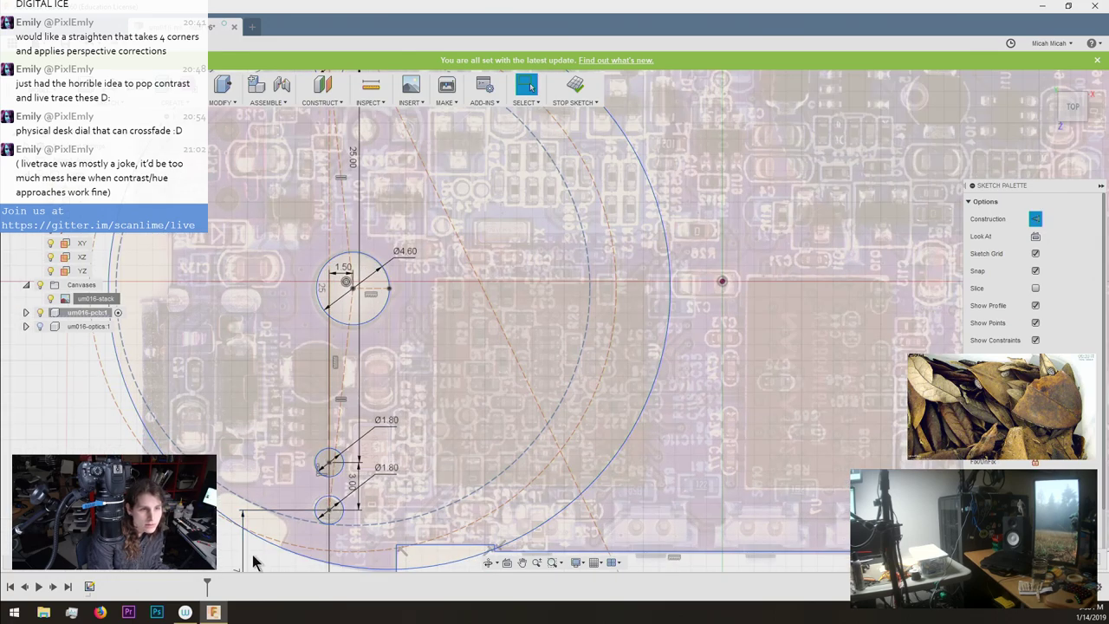
click(271, 543)
key(x)
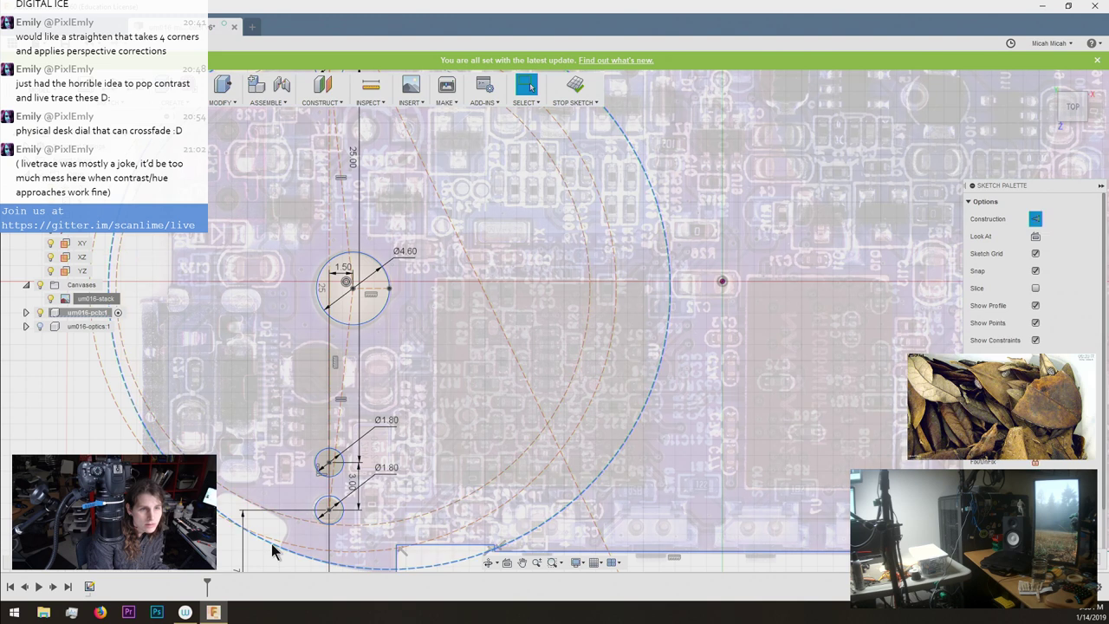
Try to trace the upper tab's outer edge with a solid centre-point arc about the second large circle's centre.
scroll(271, 543, down, 2)
scroll(271, 543, down, 1)
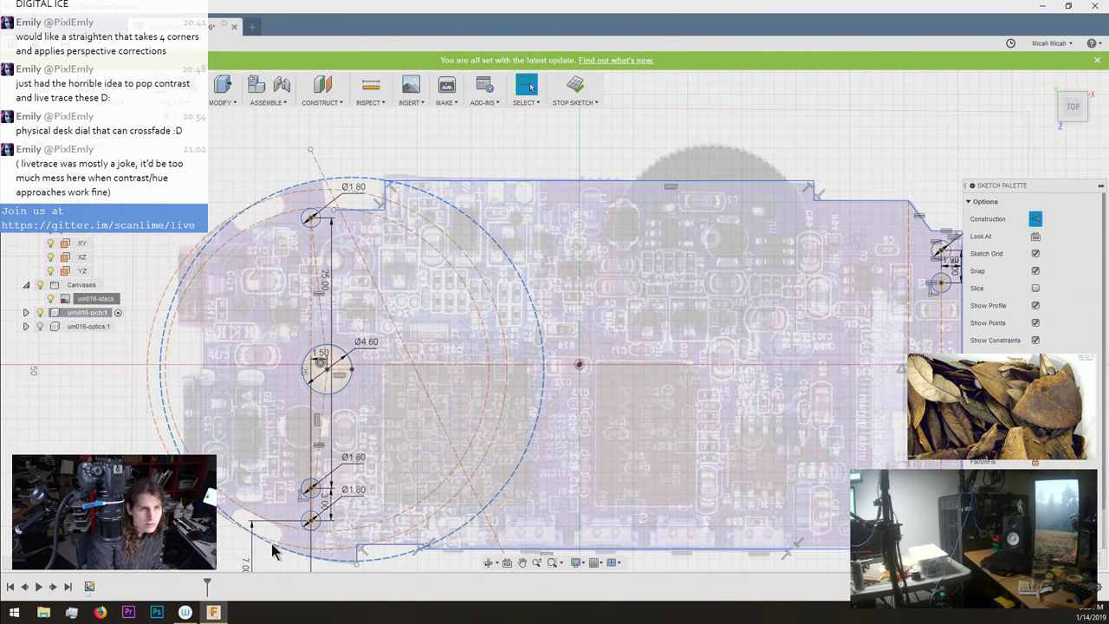
scroll(310, 212, up, 2)
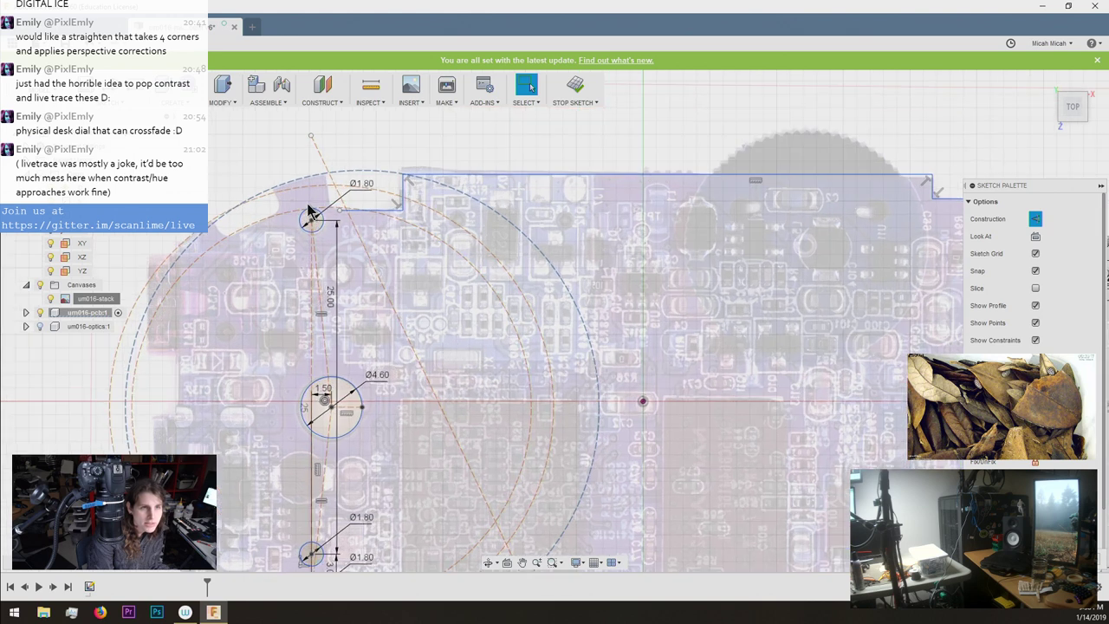
scroll(243, 152, up, 3)
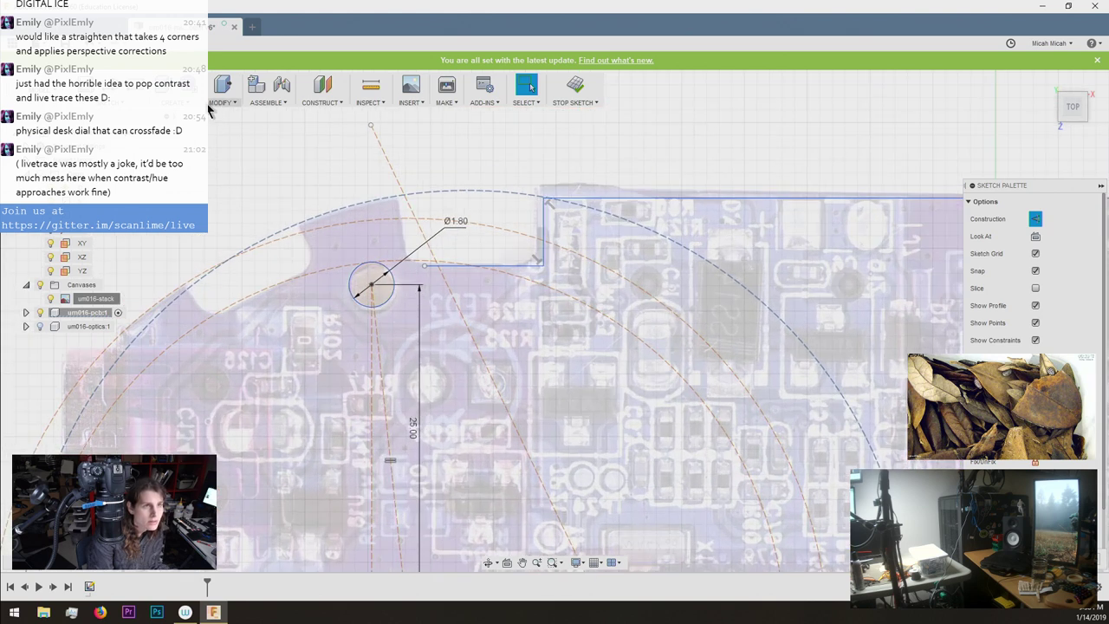
click(179, 104)
click(210, 101)
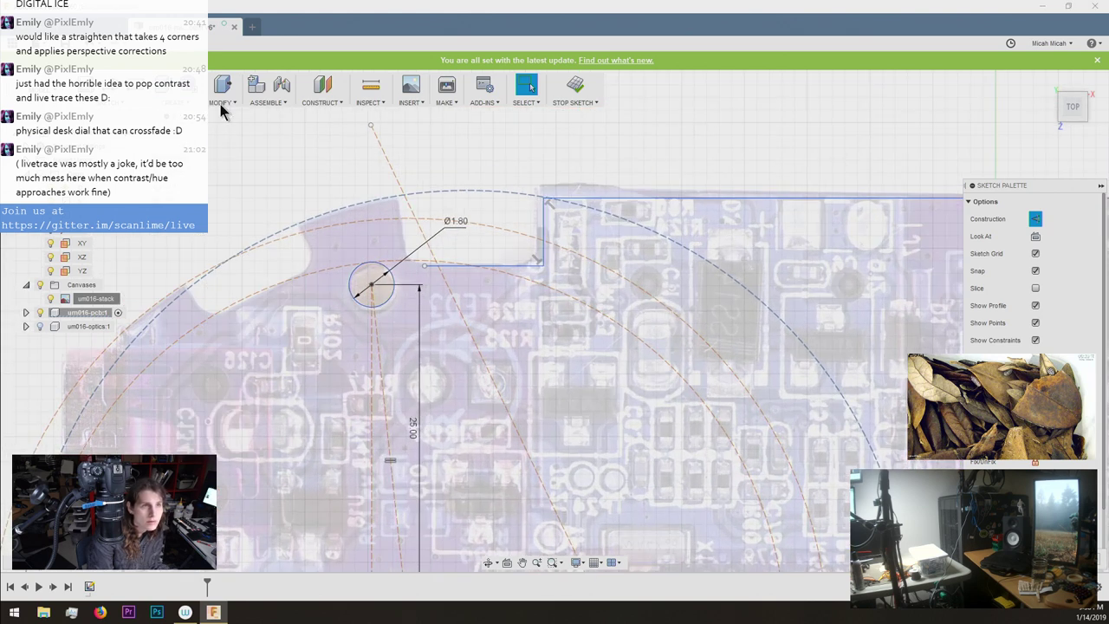
click(178, 105)
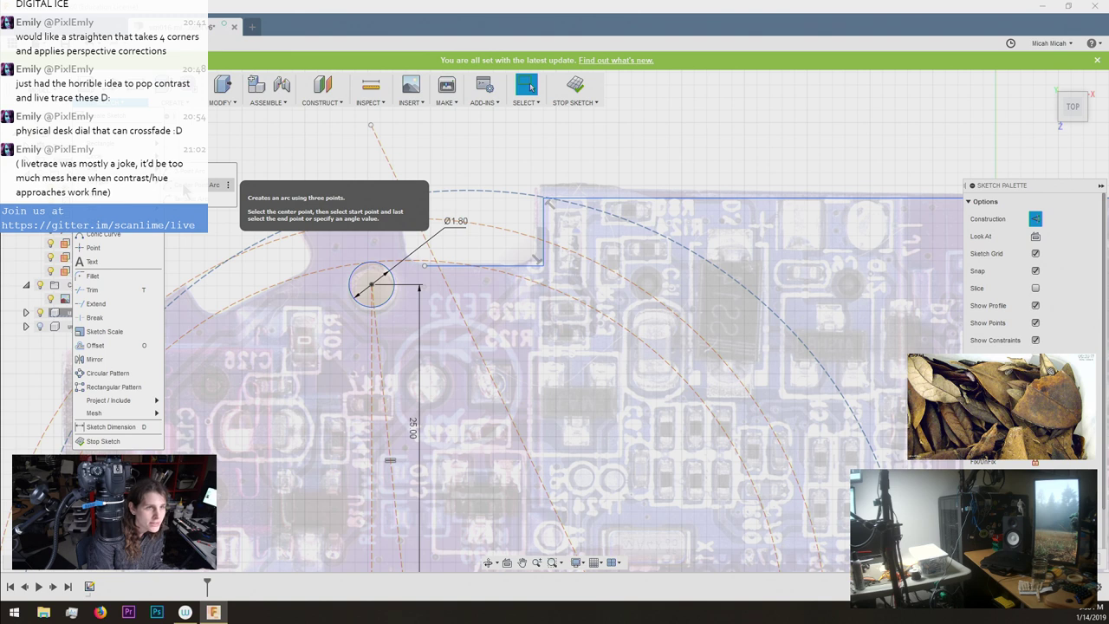
click(183, 187)
scroll(316, 305, down, 5)
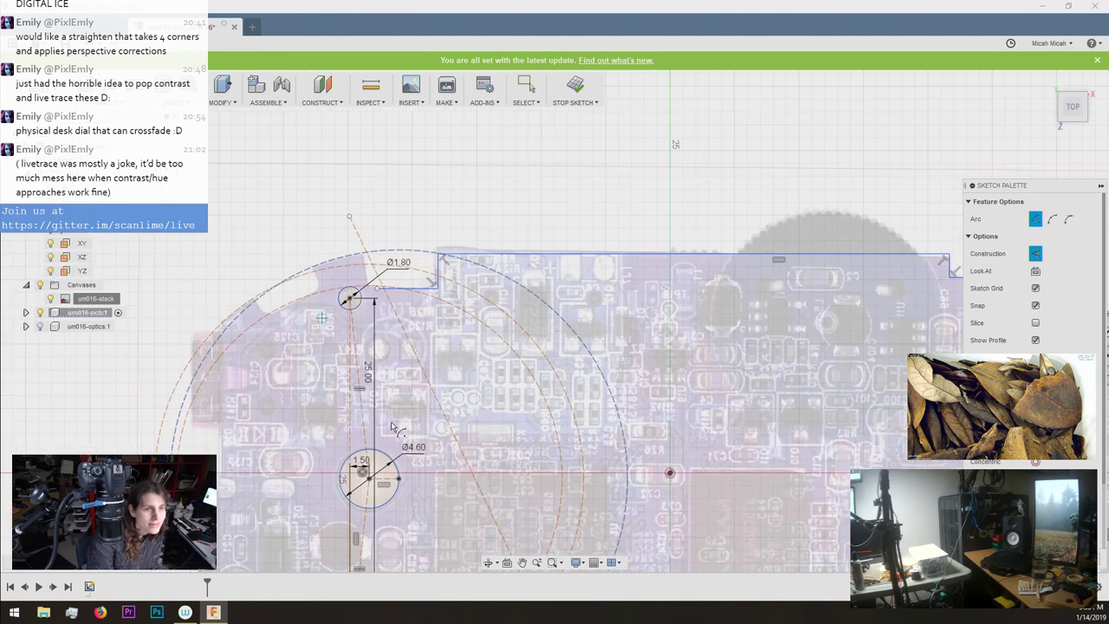
scroll(399, 416, down, 3)
scroll(371, 457, up, 3)
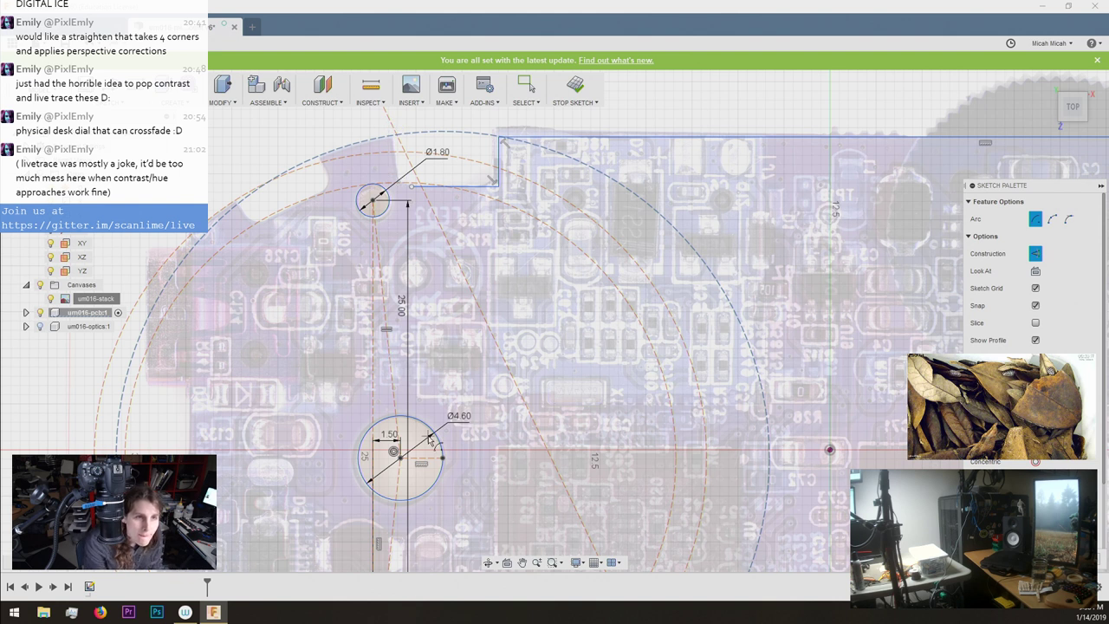
click(442, 456)
key(x)
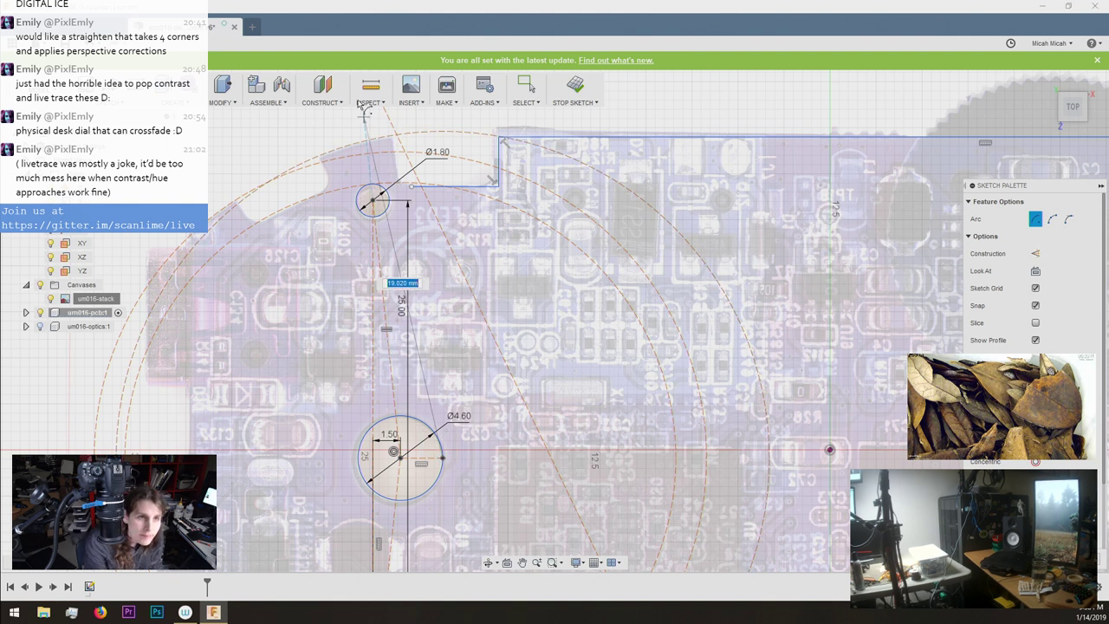
text(25)
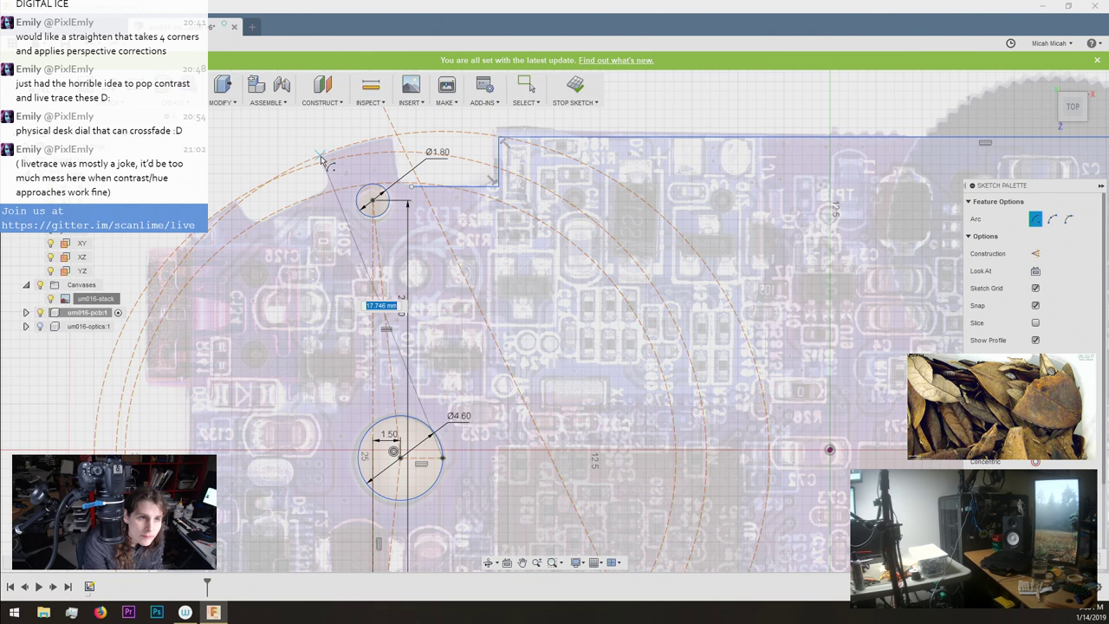
key(Return)
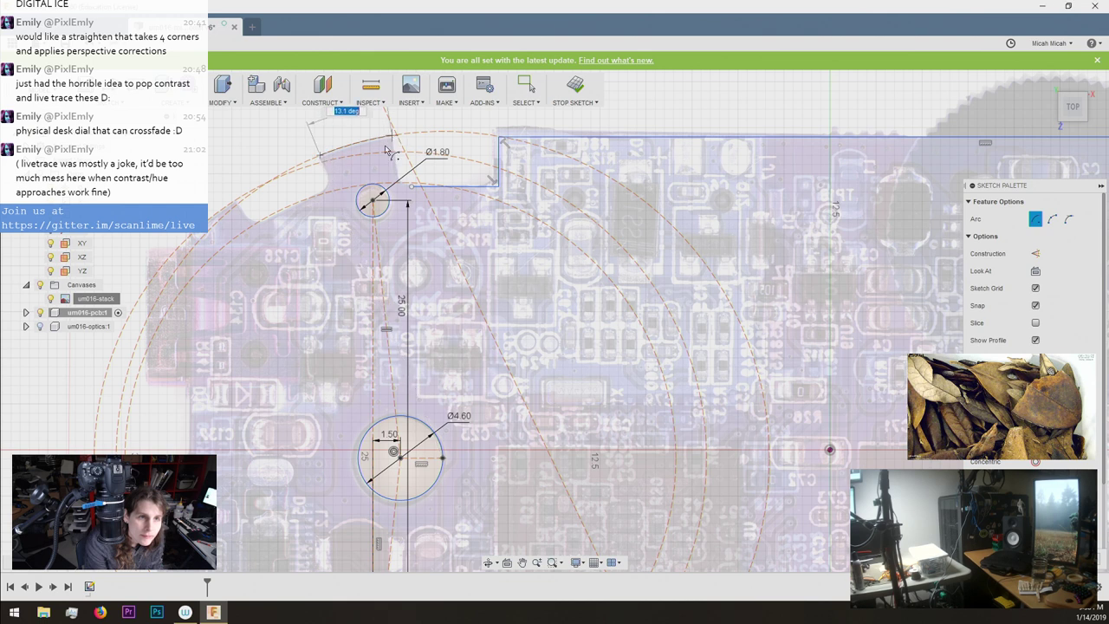
scroll(309, 247, down, 5)
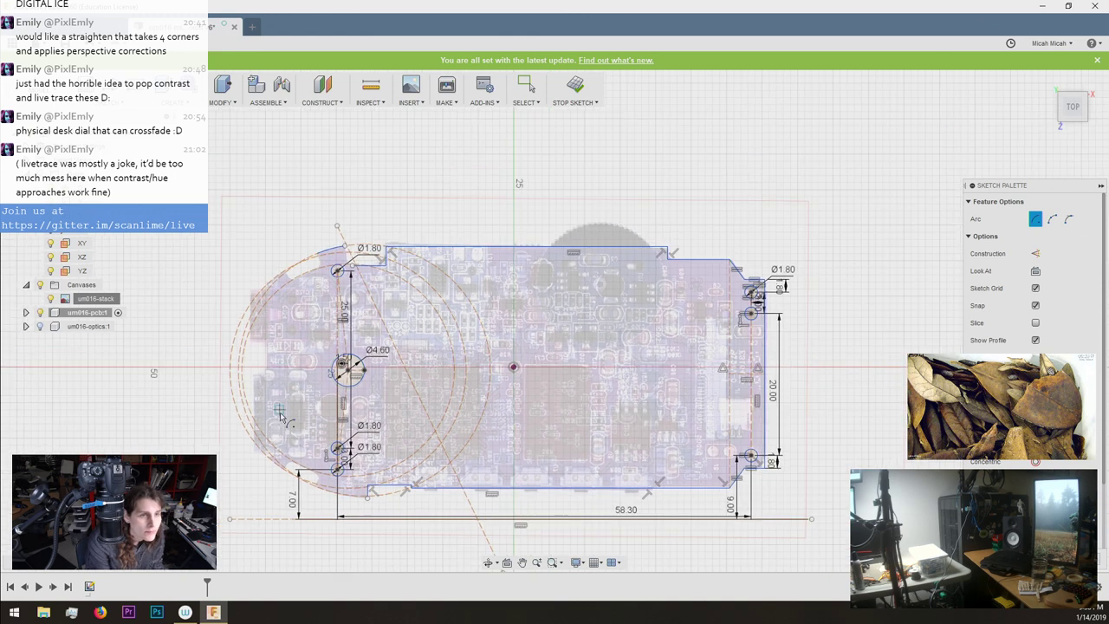
scroll(306, 477, up, 2)
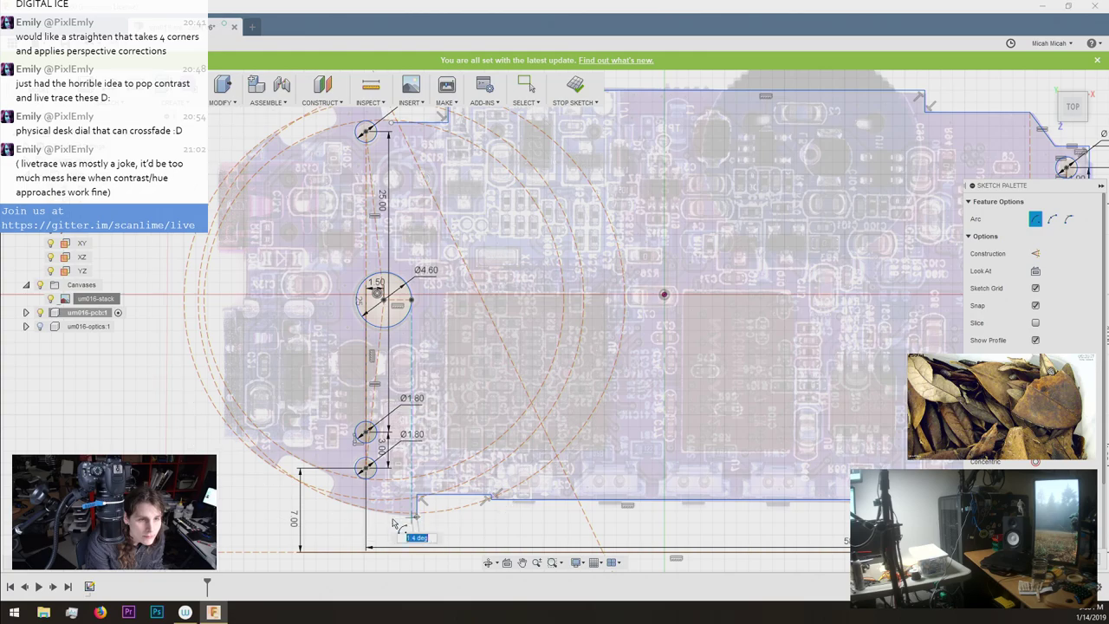
scroll(334, 504, up, 3)
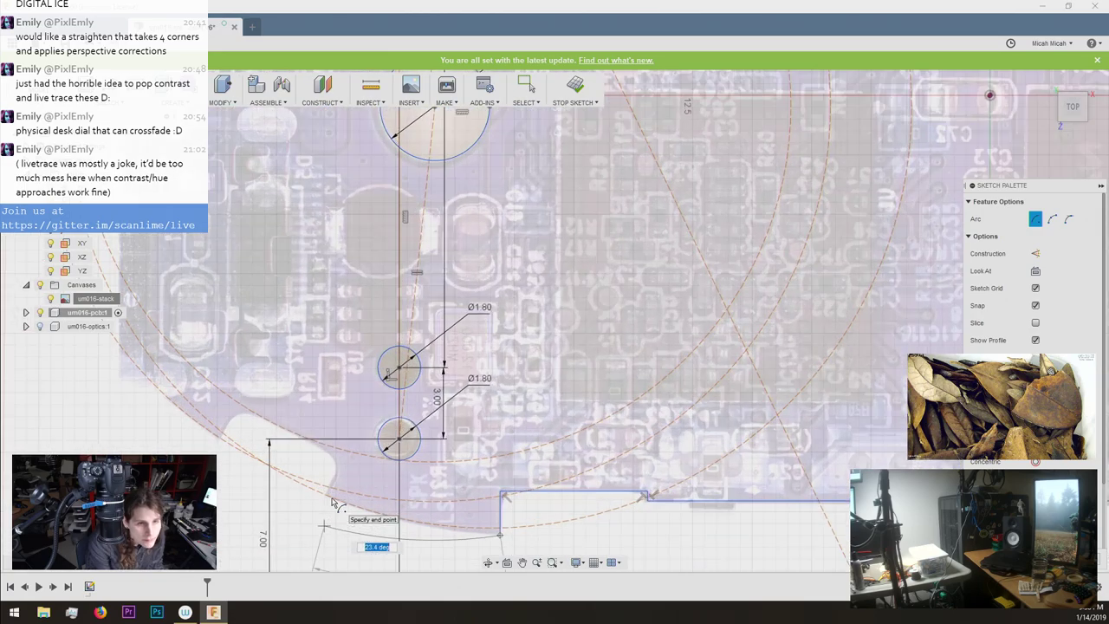
scroll(329, 511, down, 3)
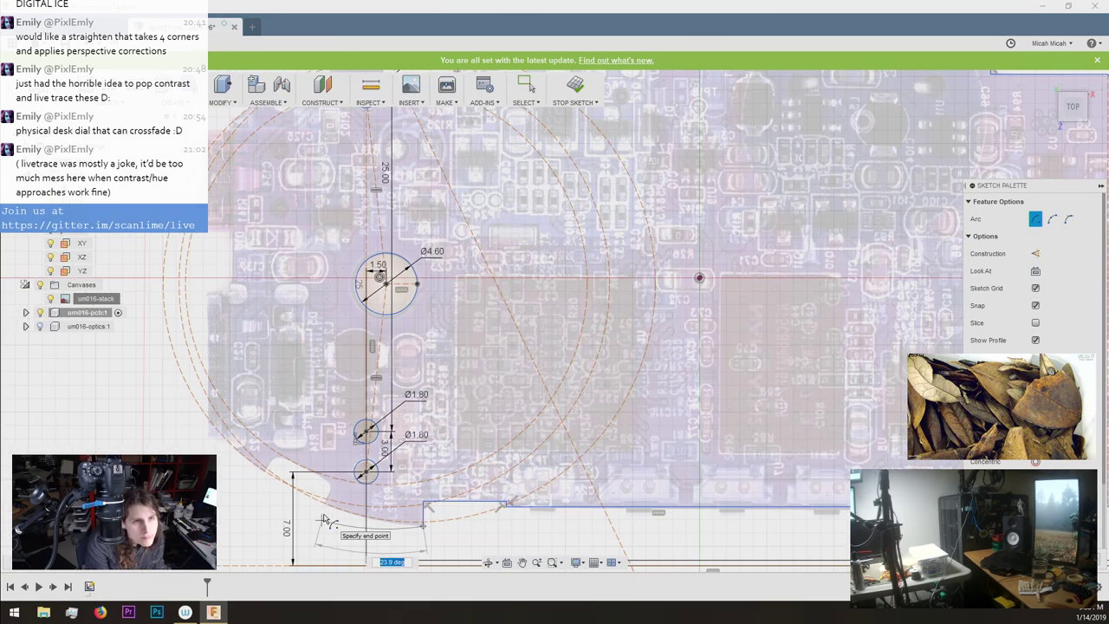
scroll(325, 520, down, 3)
key(Escape)
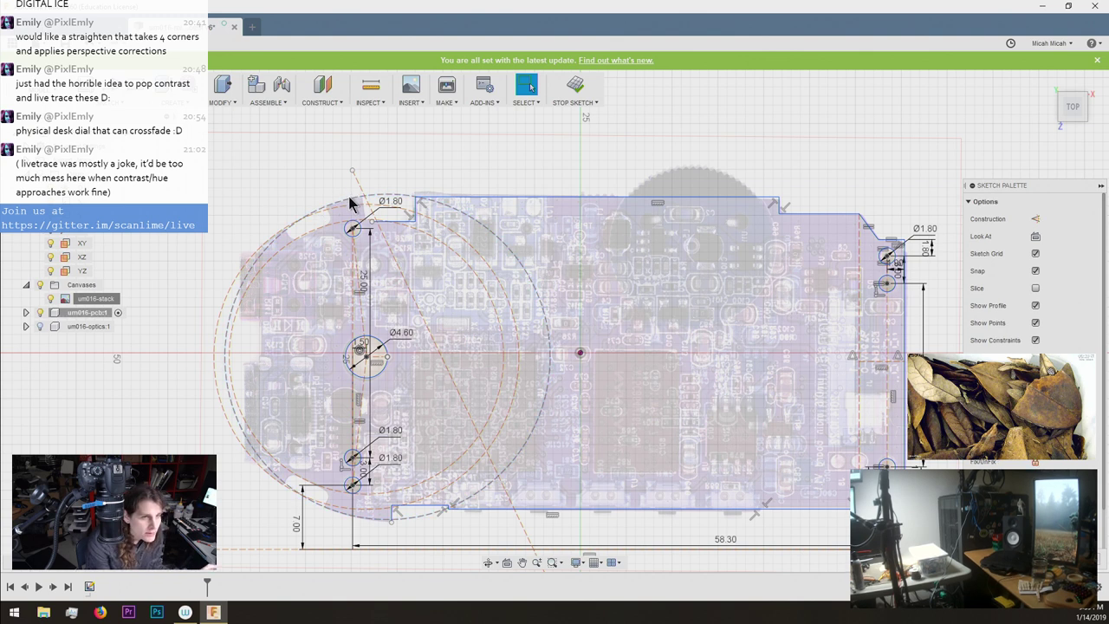
Trace the lower tab's outer edge with a centre-point arc about the second large circle's centre, starting at the lower notch's outer corner.
scroll(351, 203, up, 1)
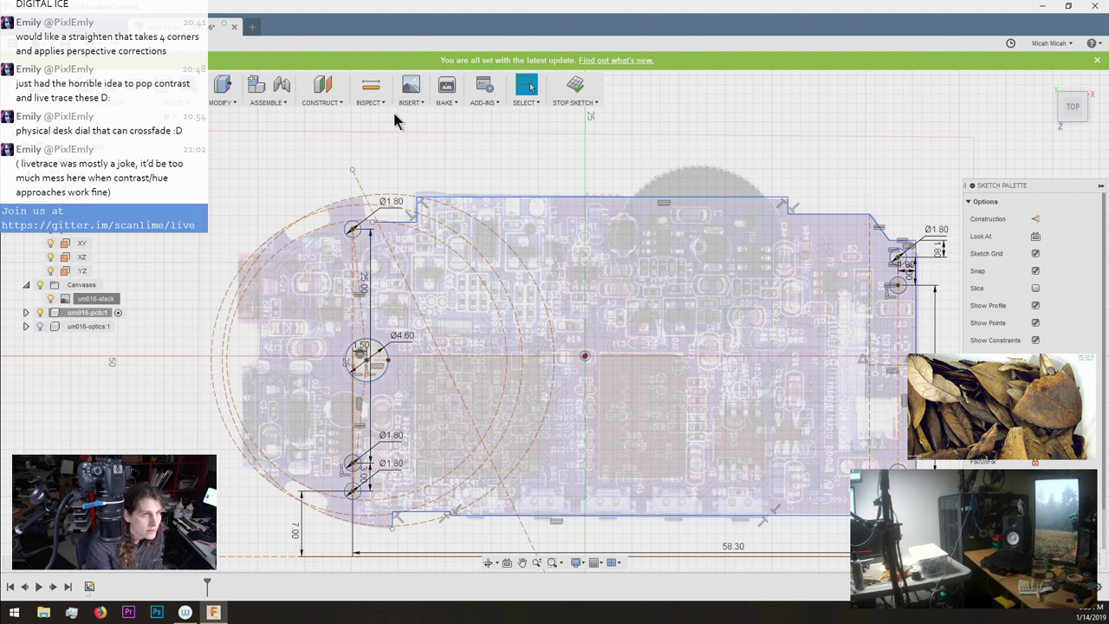
click(156, 97)
mouse_move(192, 178)
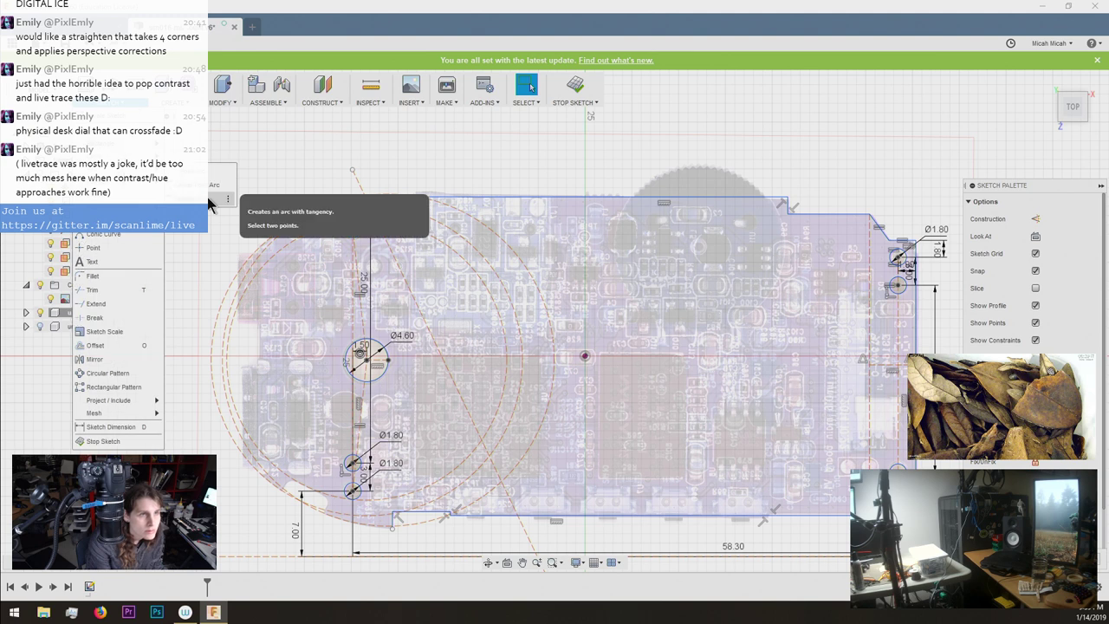
click(209, 203)
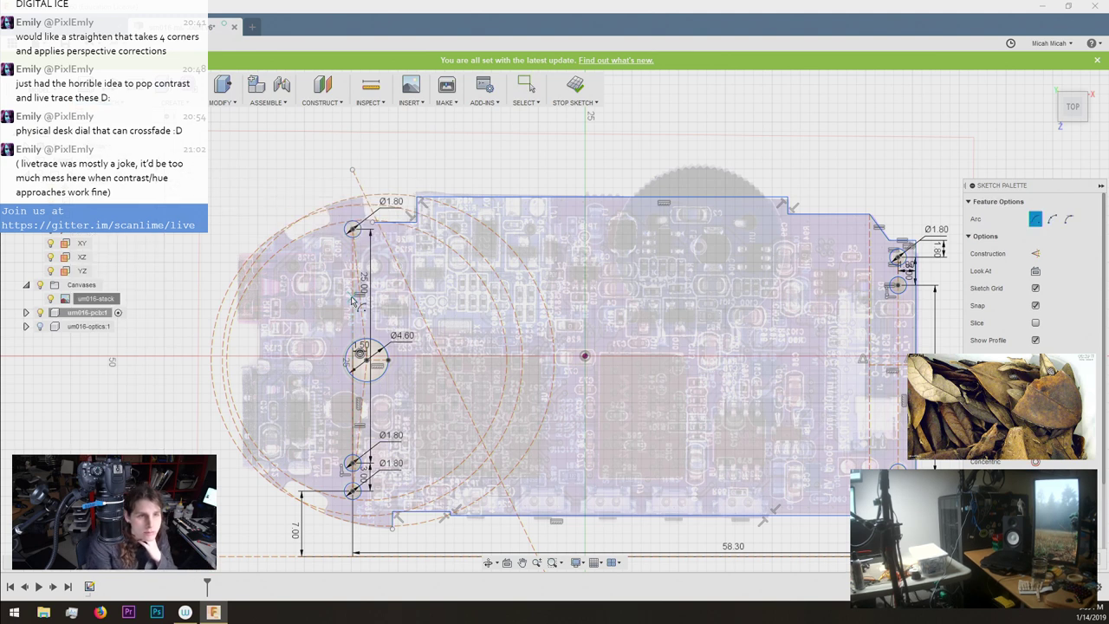
scroll(355, 304, up, 3)
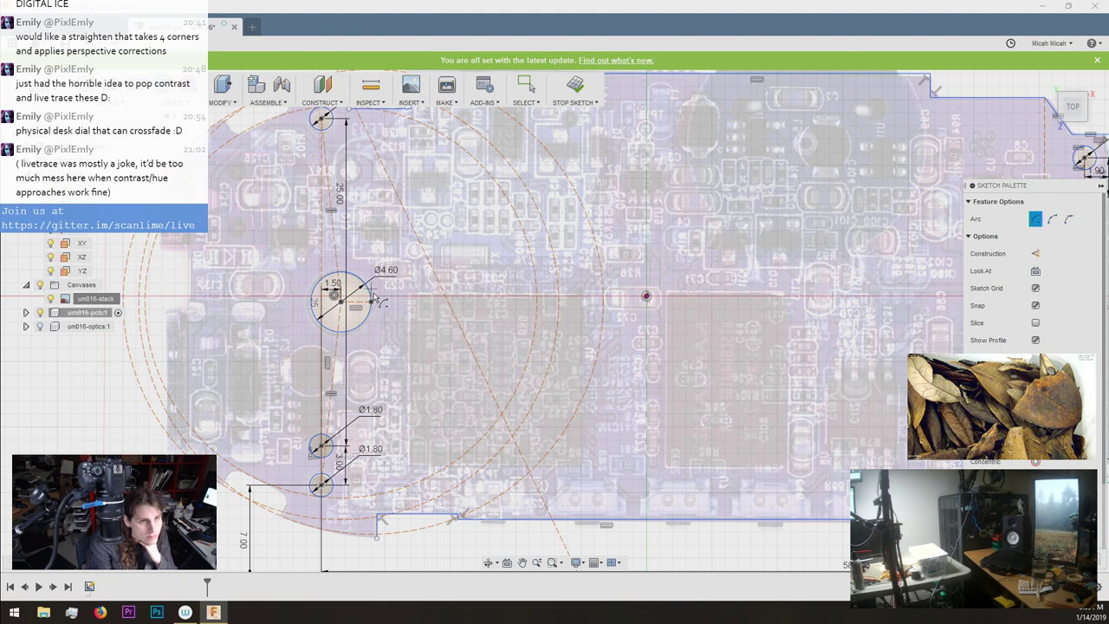
click(341, 300)
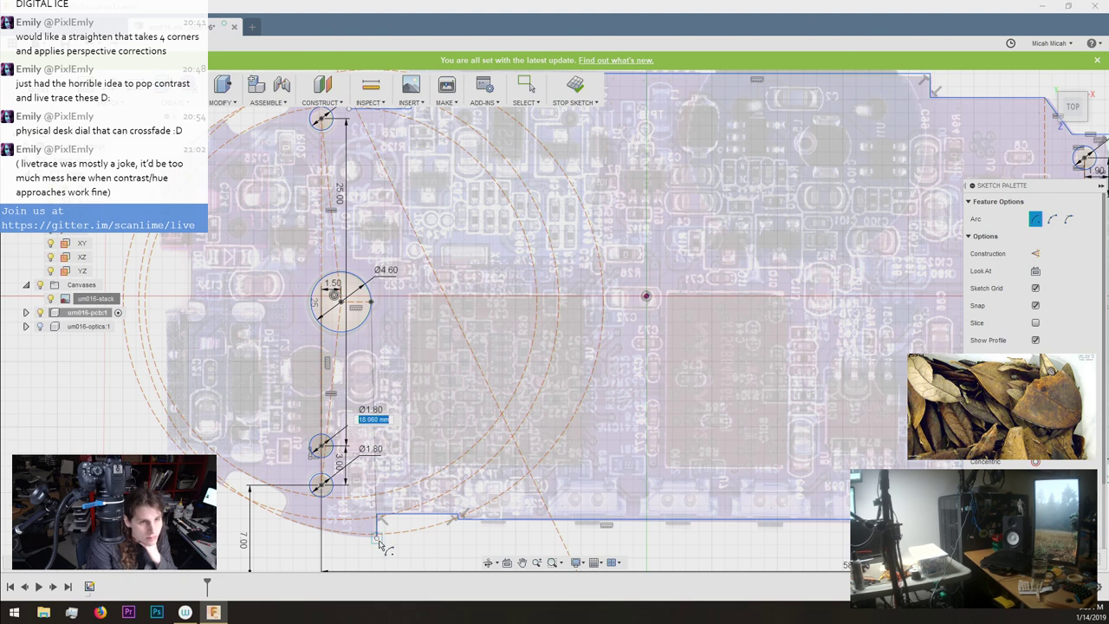
click(378, 538)
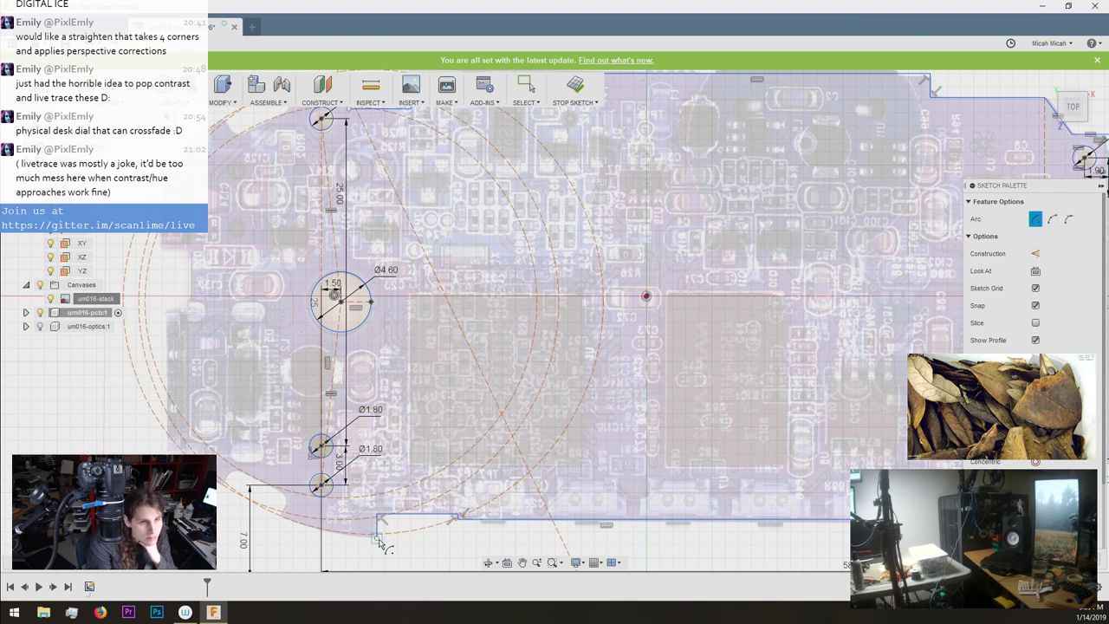
scroll(286, 530, up, 2)
click(278, 521)
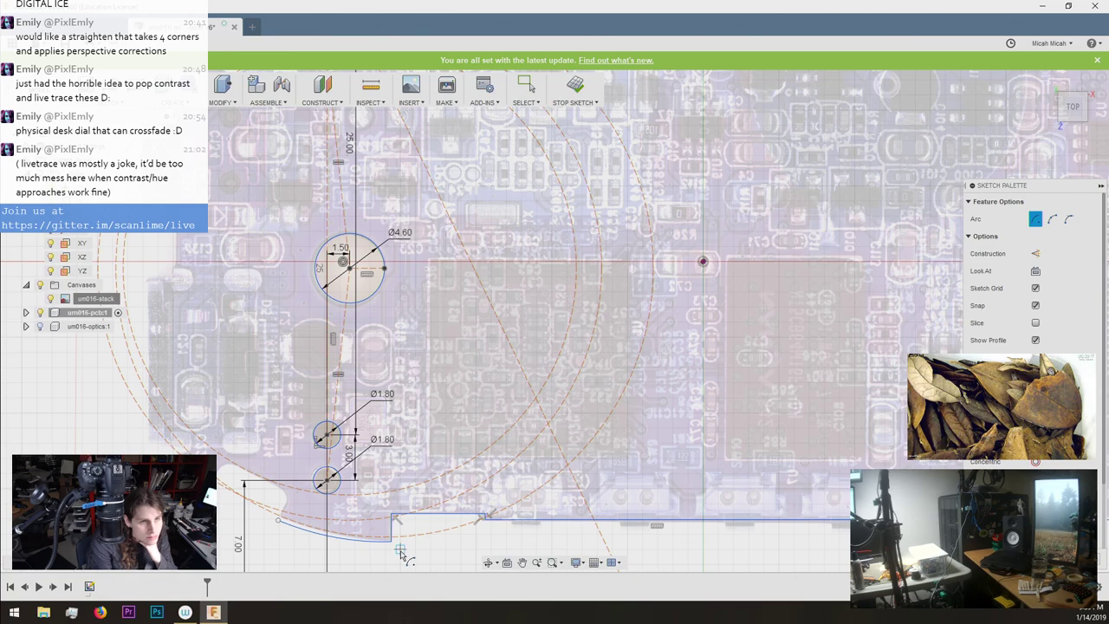
scroll(395, 273, down, 2)
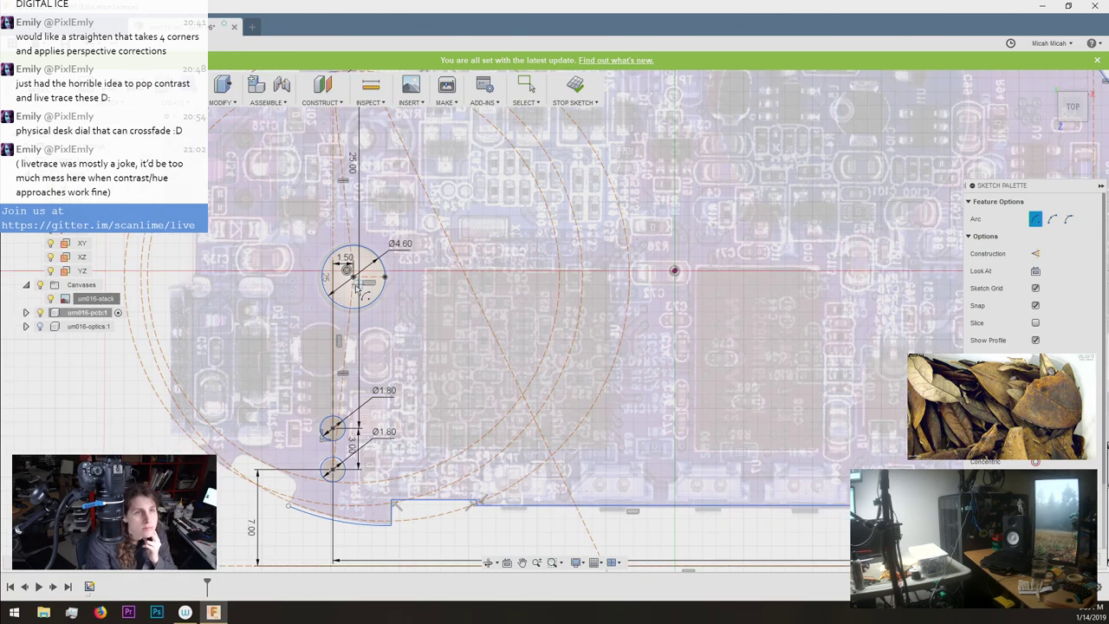
scroll(395, 273, down, 2)
scroll(407, 156, up, 5)
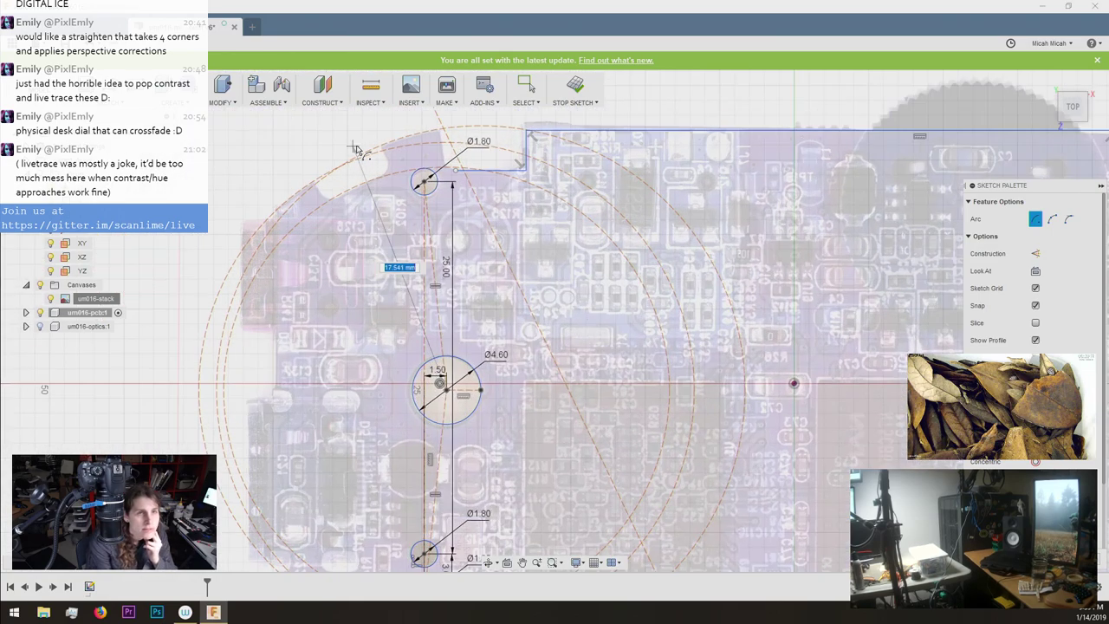
click(398, 143)
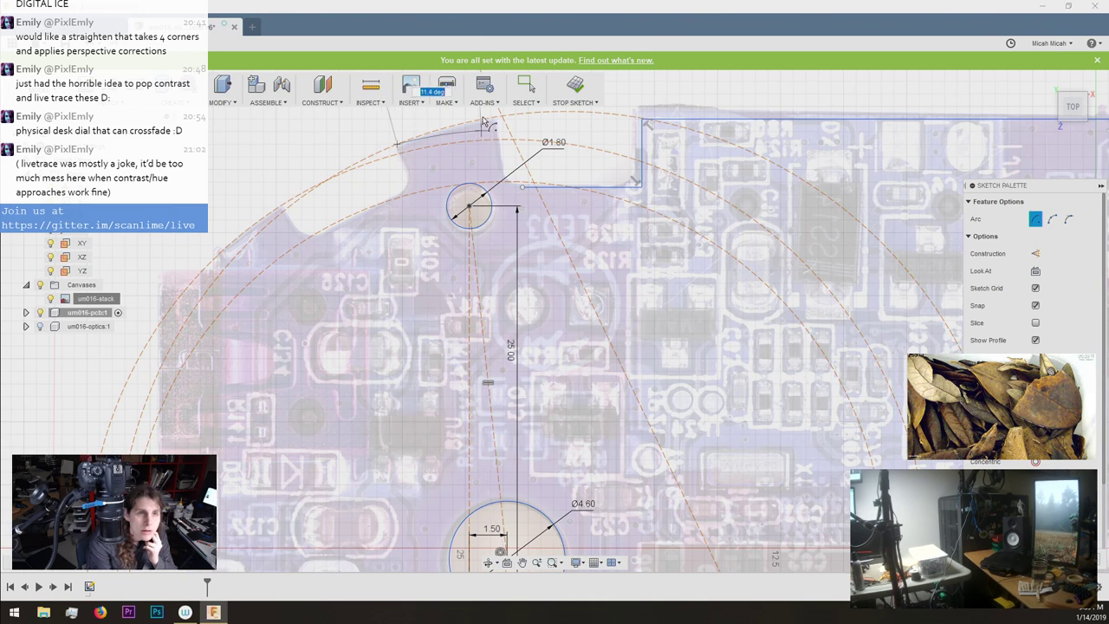
scroll(453, 177, down, 3)
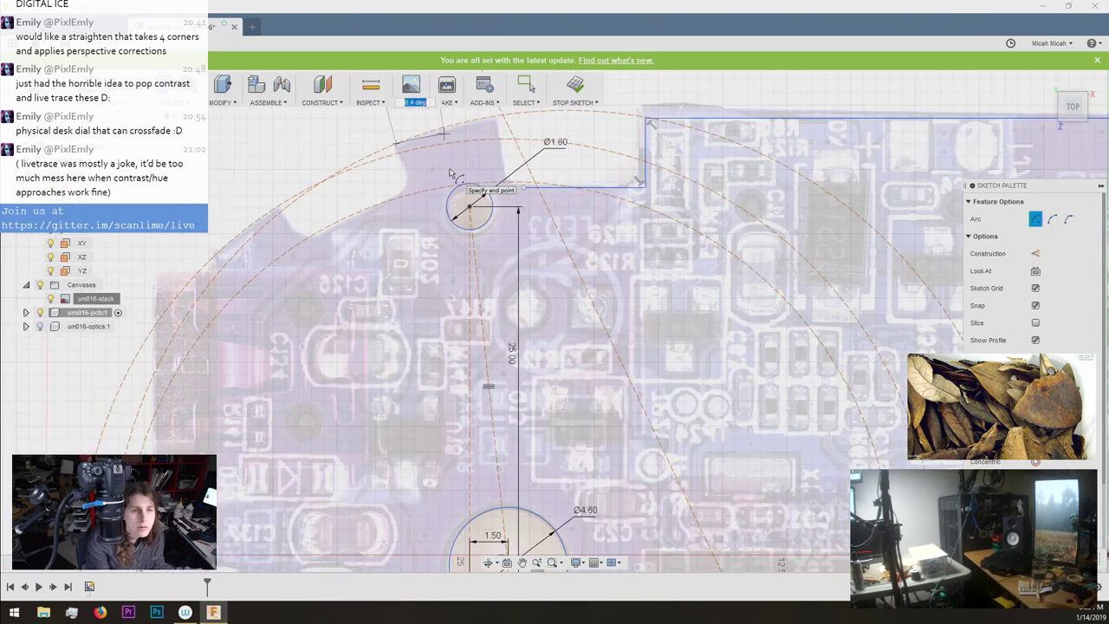
key(Escape)
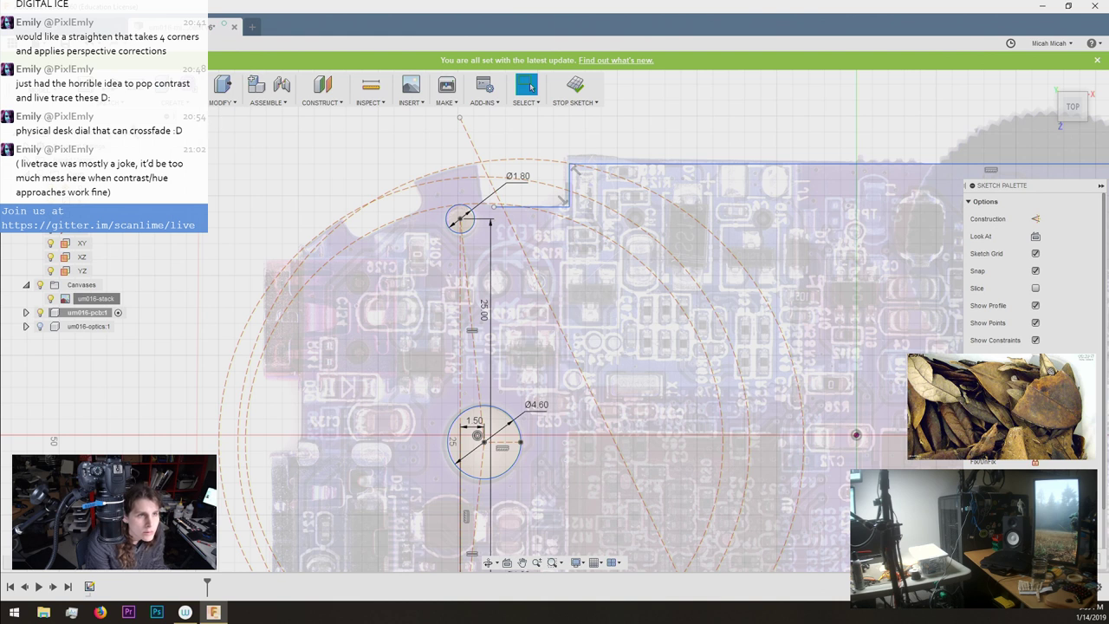
Trace the upper tab's outer edge with a centre-point arc of about 13° about the second large circle's centre.
click(107, 106)
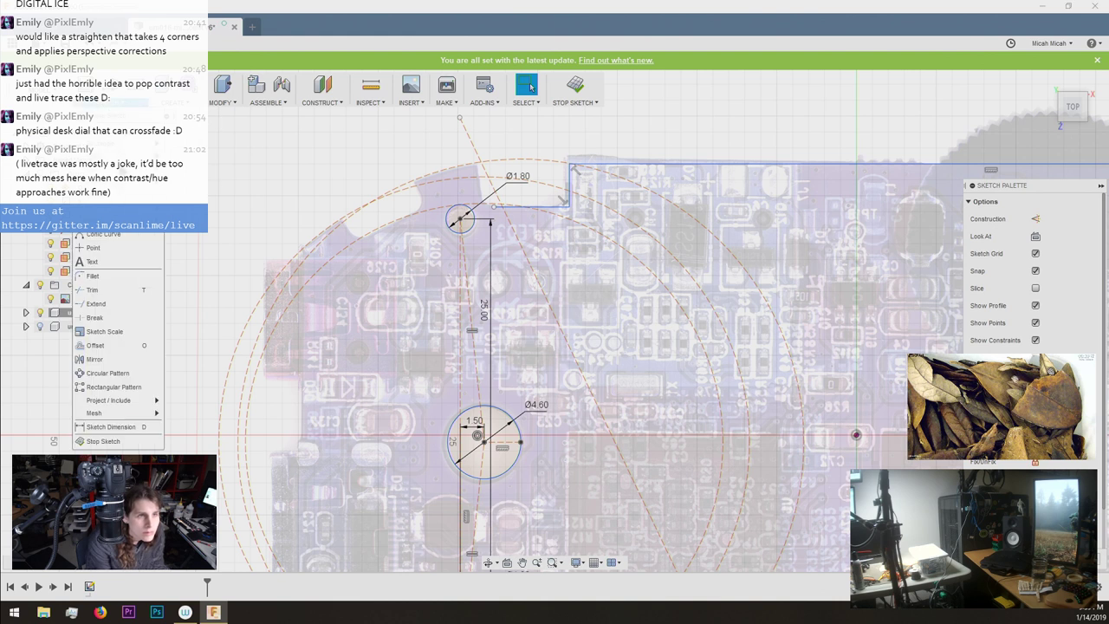
mouse_move(130, 168)
click(183, 182)
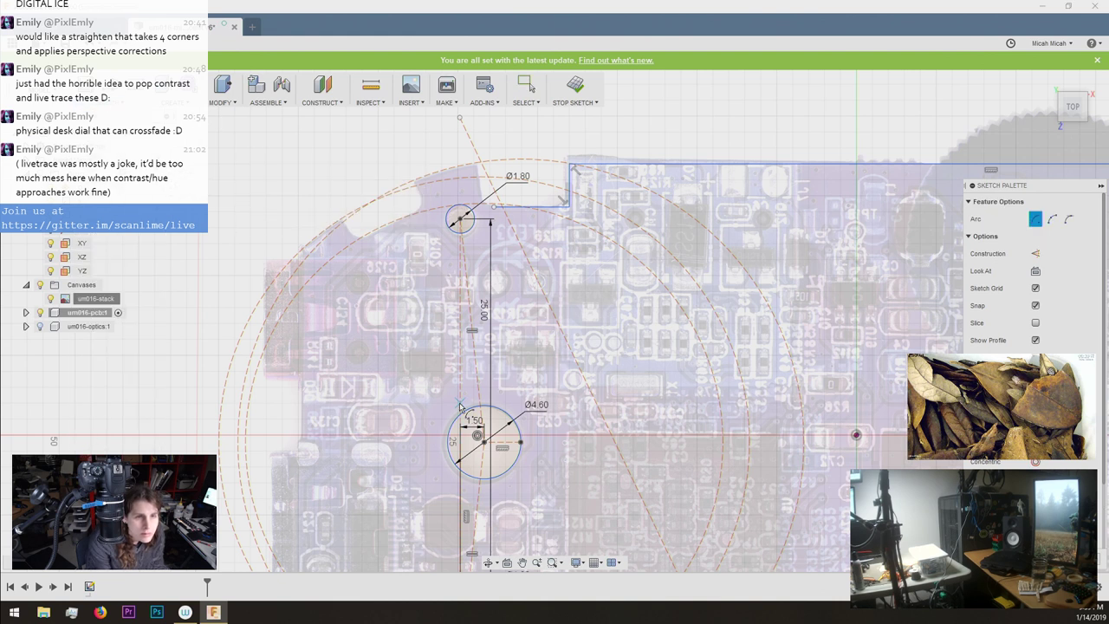
click(521, 443)
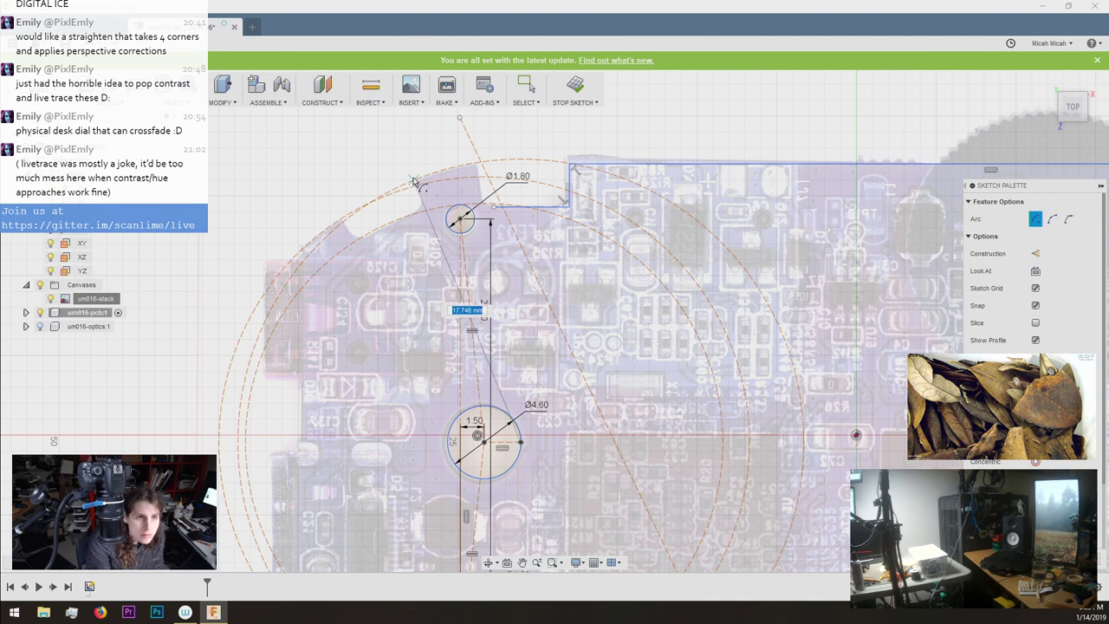
click(414, 180)
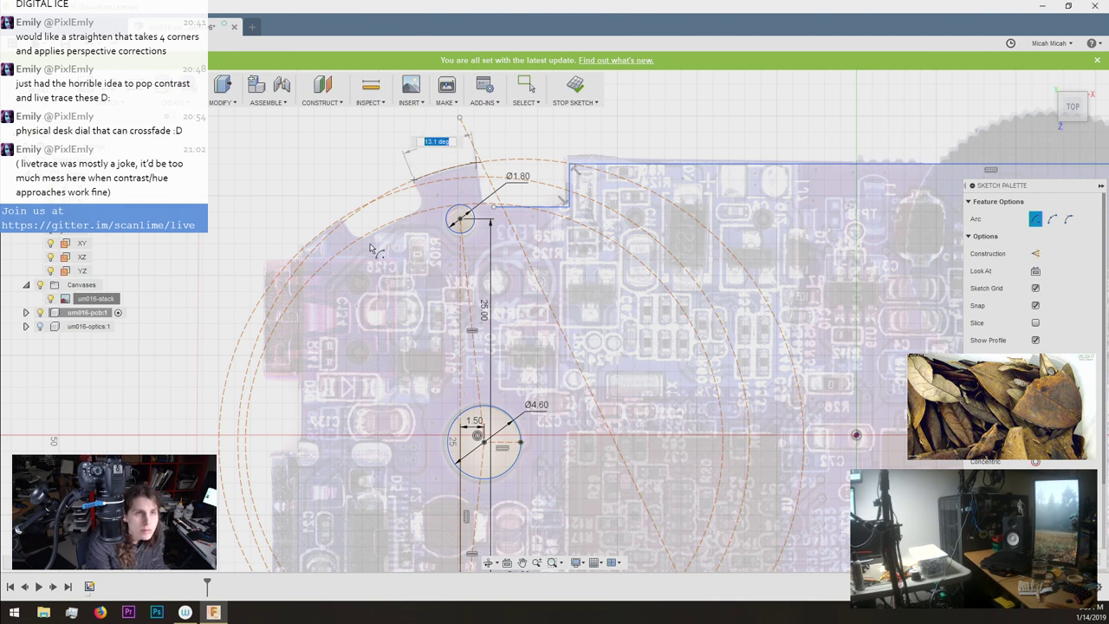
scroll(370, 249, down, 3)
scroll(398, 273, up, 5)
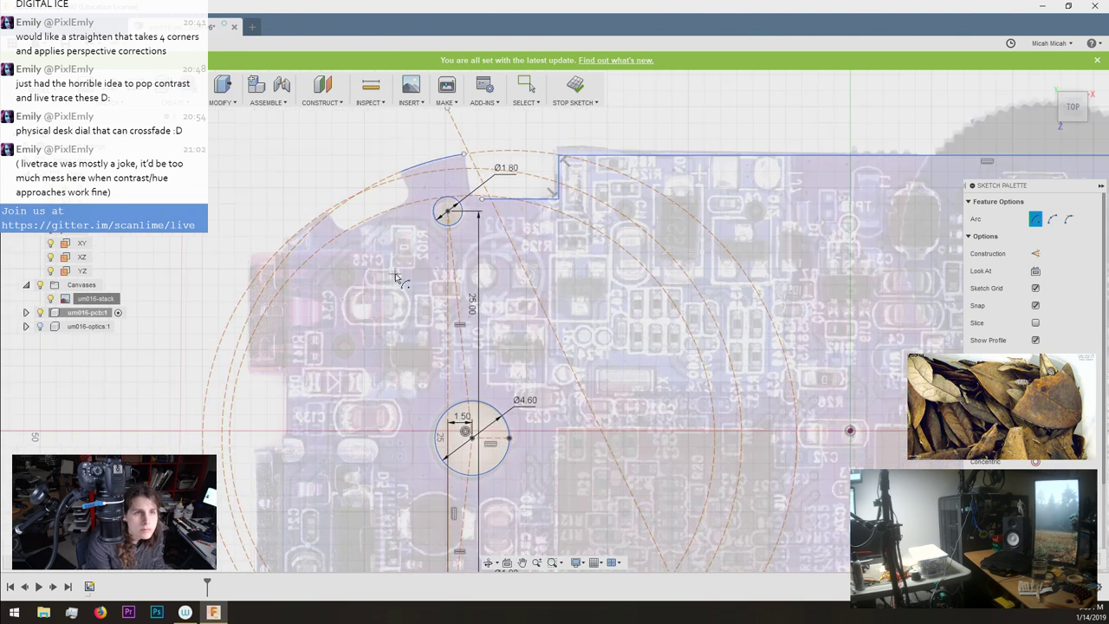
scroll(422, 255, down, 2)
scroll(561, 156, up, 3)
key(Escape)
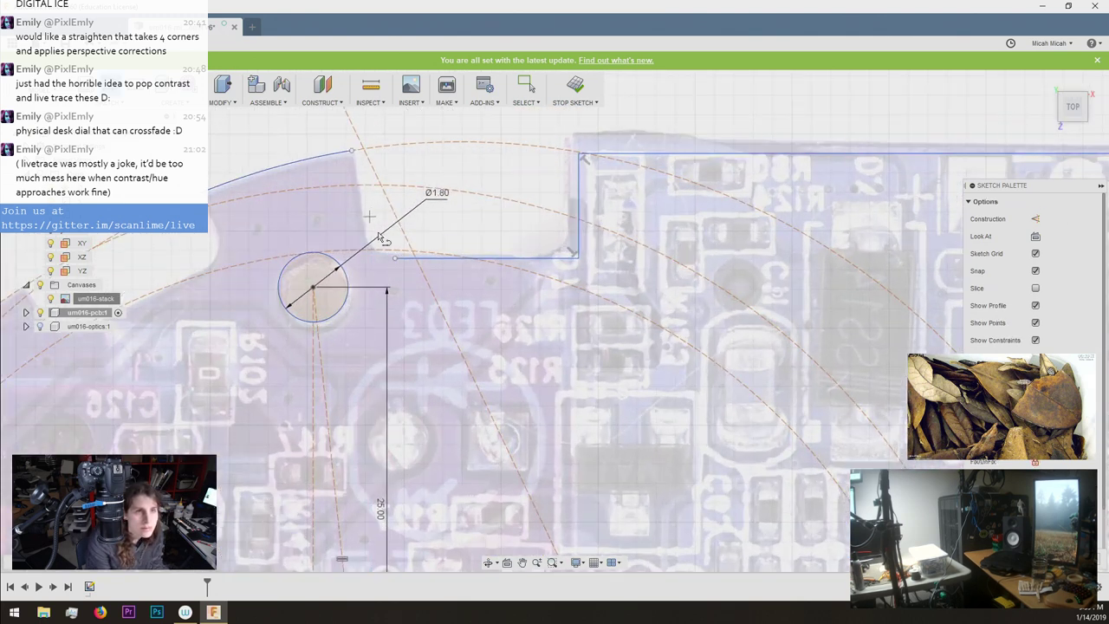
Draw a line joining the upper notch's floor to the upper tab's arc, and shift its inner corner to match the canvas.
click(395, 257)
click(351, 151)
key(Escape)
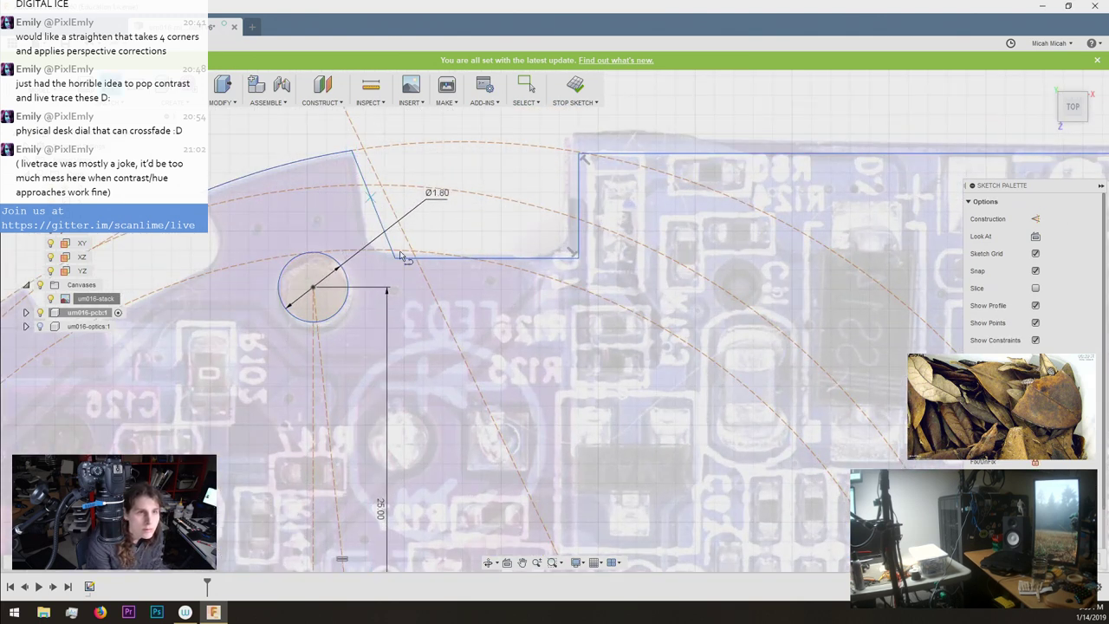
drag(394, 258, 371, 256)
Examine the slots beside the lower and upper tabs against the canvas image and construction circles.
scroll(374, 257, down, 10)
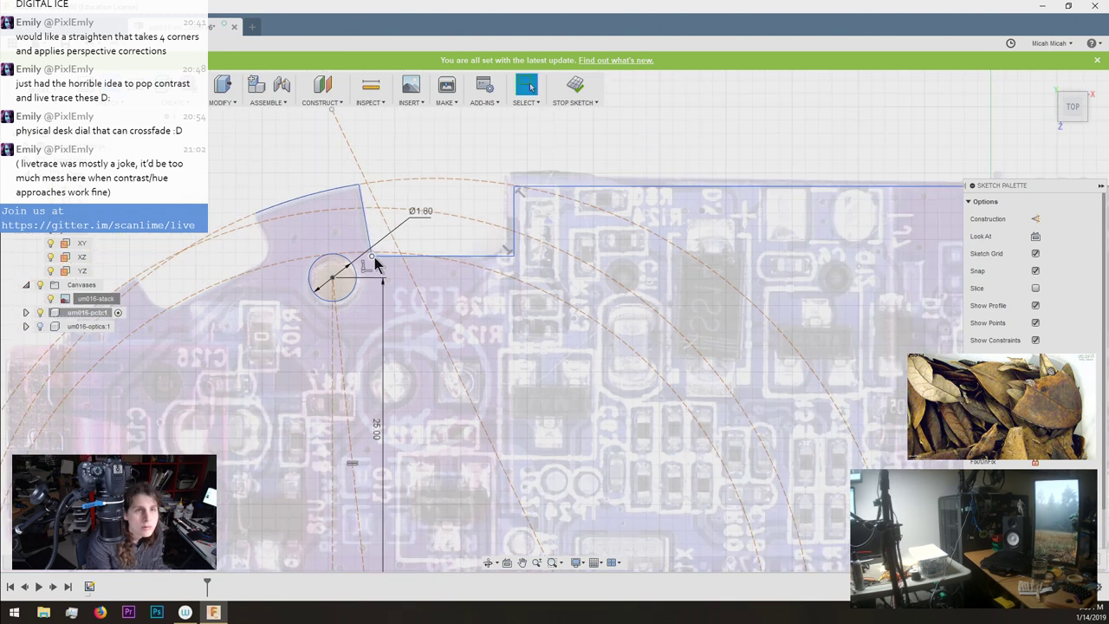
scroll(423, 559, up, 8)
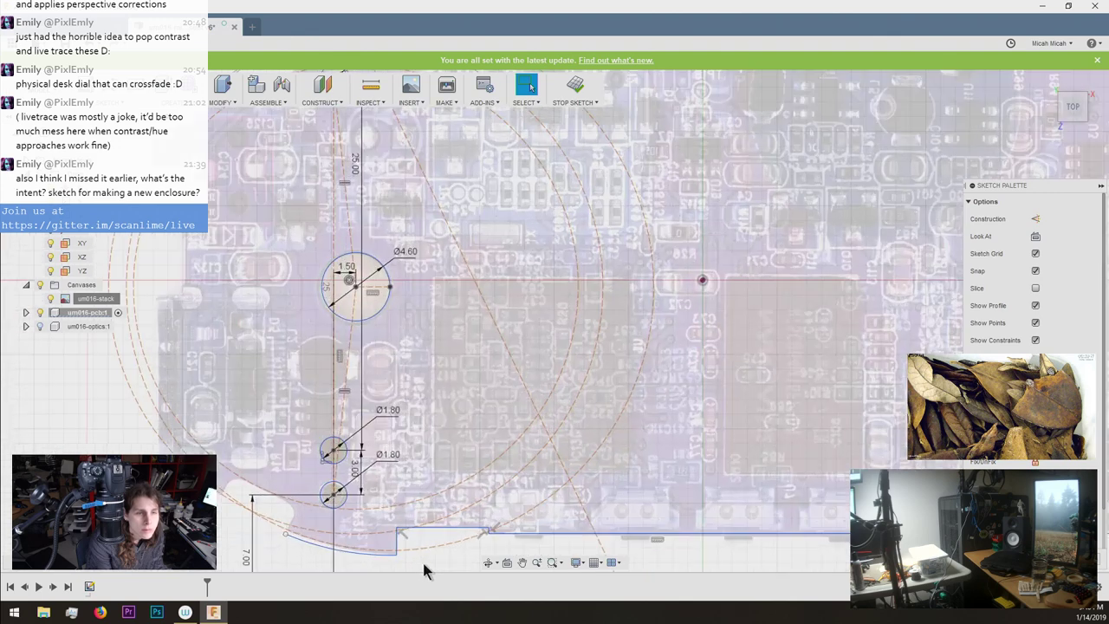
scroll(504, 431, down, 3)
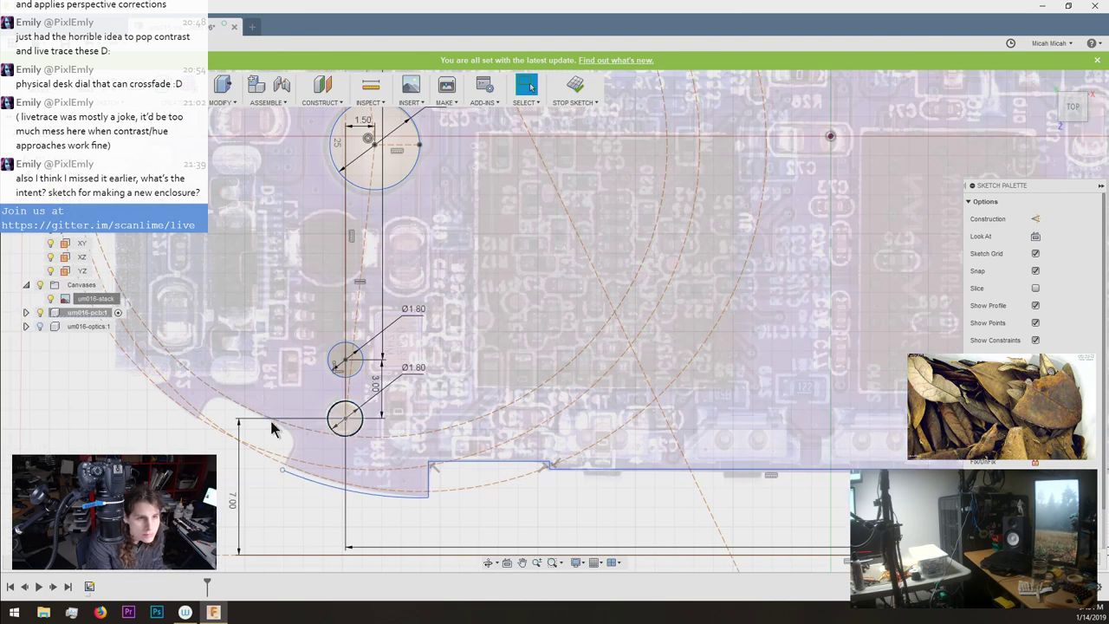
scroll(232, 416, up, 2)
scroll(228, 416, down, 5)
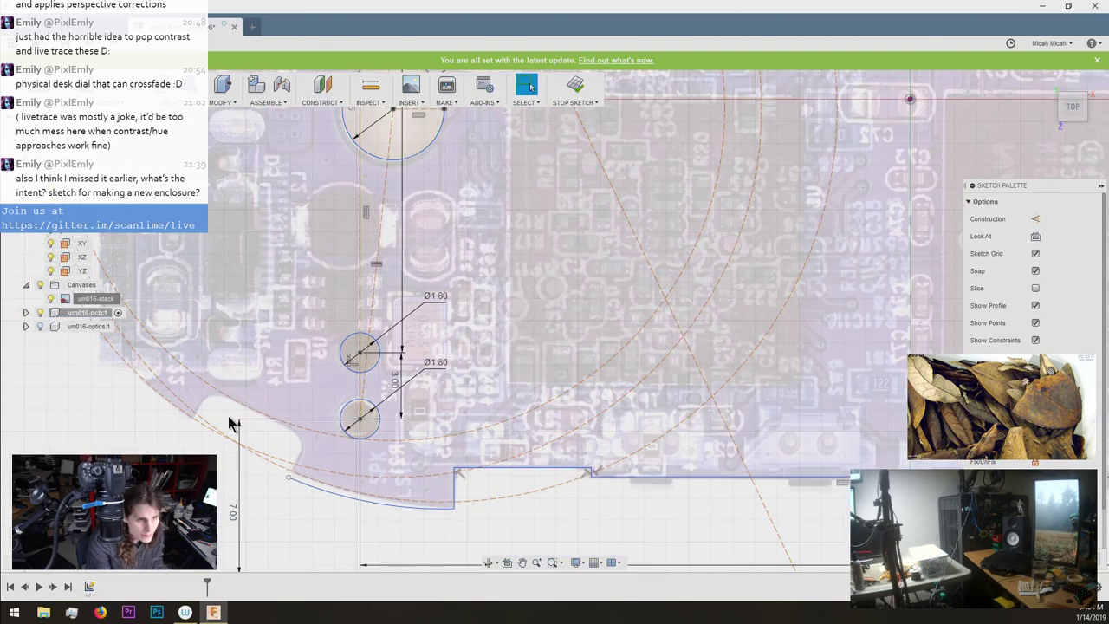
scroll(272, 140, up, 6)
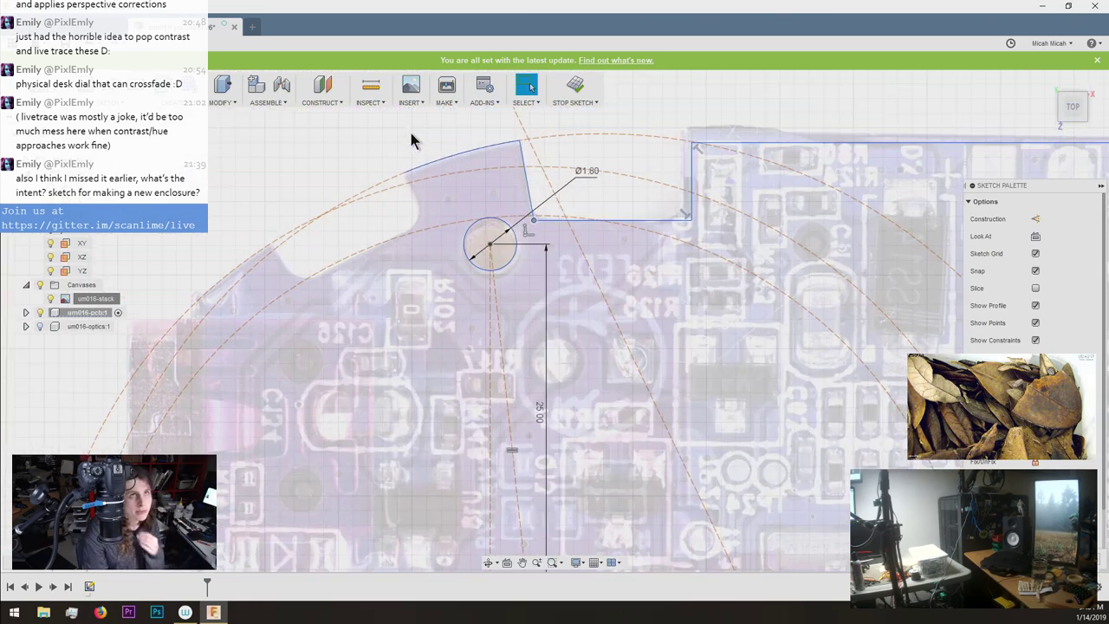
scroll(411, 140, up, 2)
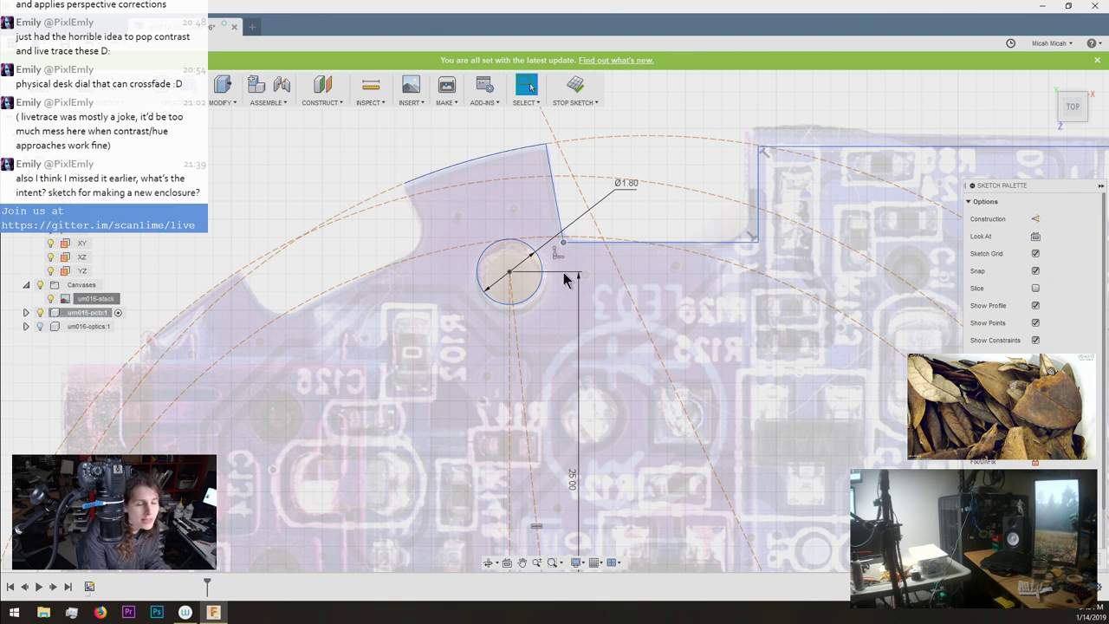
scroll(392, 274, down, 4)
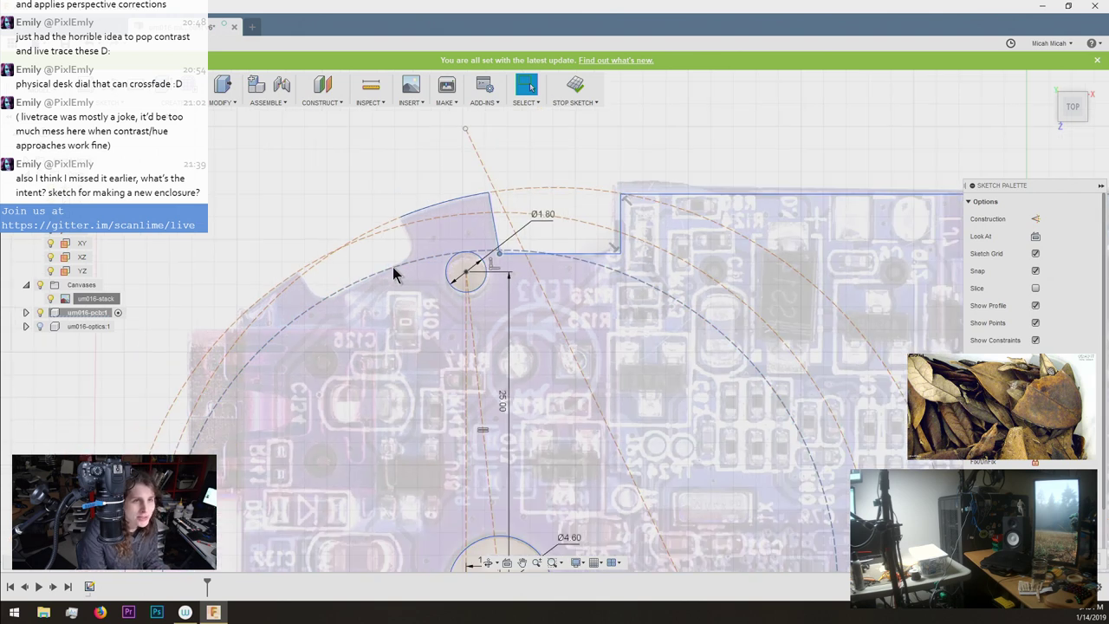
Trace the upper slot's inner edge with a centre-point arc of about 16° about the 4.6 mm hole's centre.
click(182, 91)
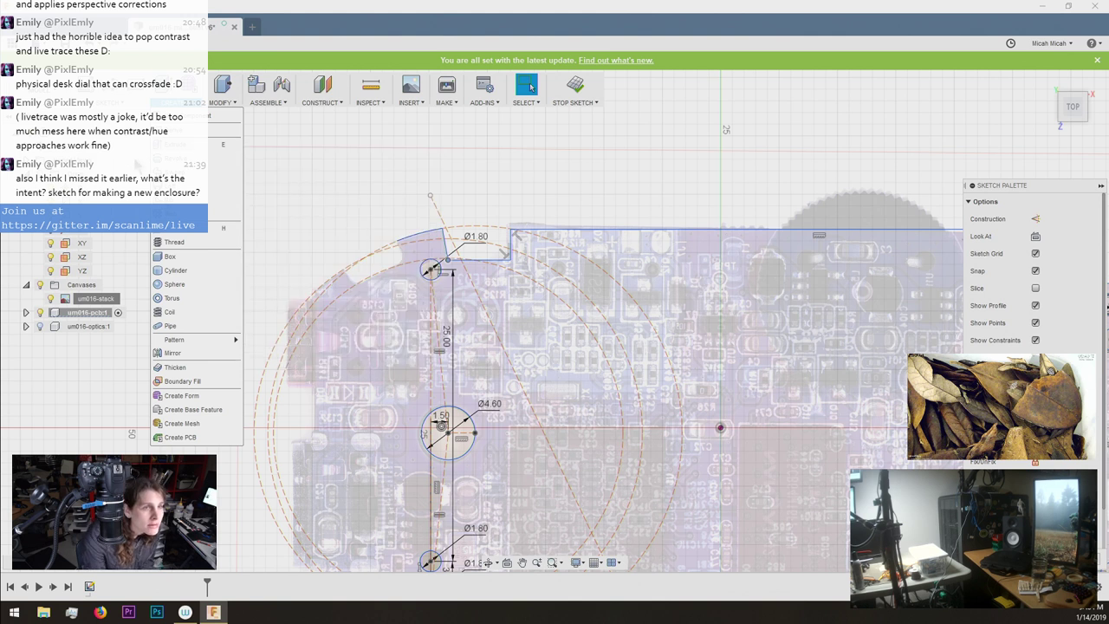
click(119, 105)
click(117, 105)
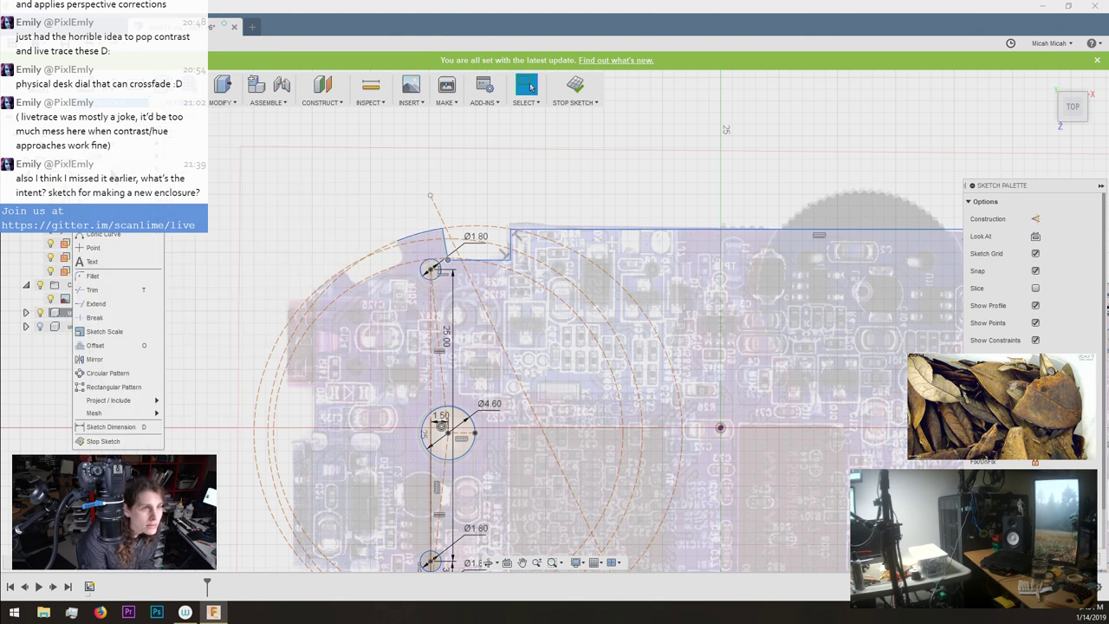
click(217, 185)
scroll(340, 317, down, 2)
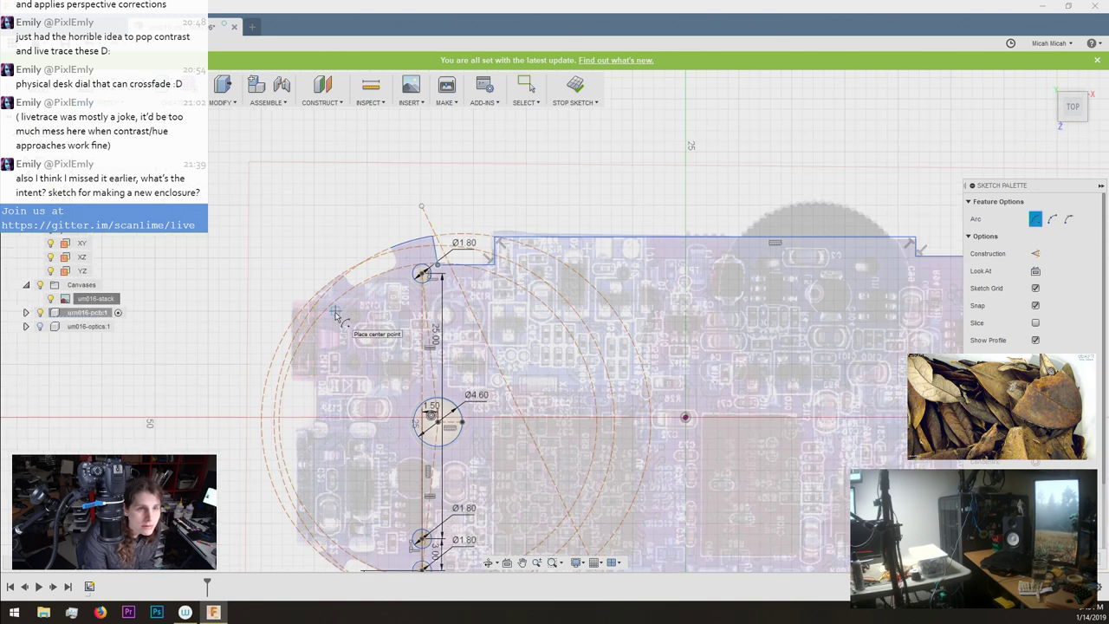
click(436, 423)
scroll(364, 312, down, 2)
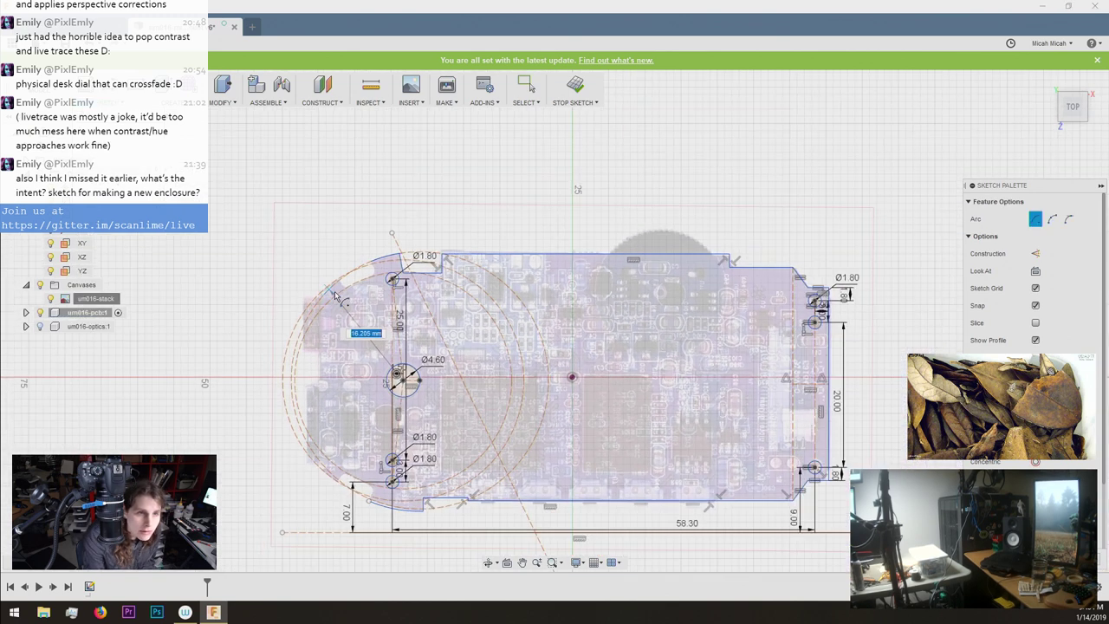
scroll(357, 282, up, 5)
click(356, 277)
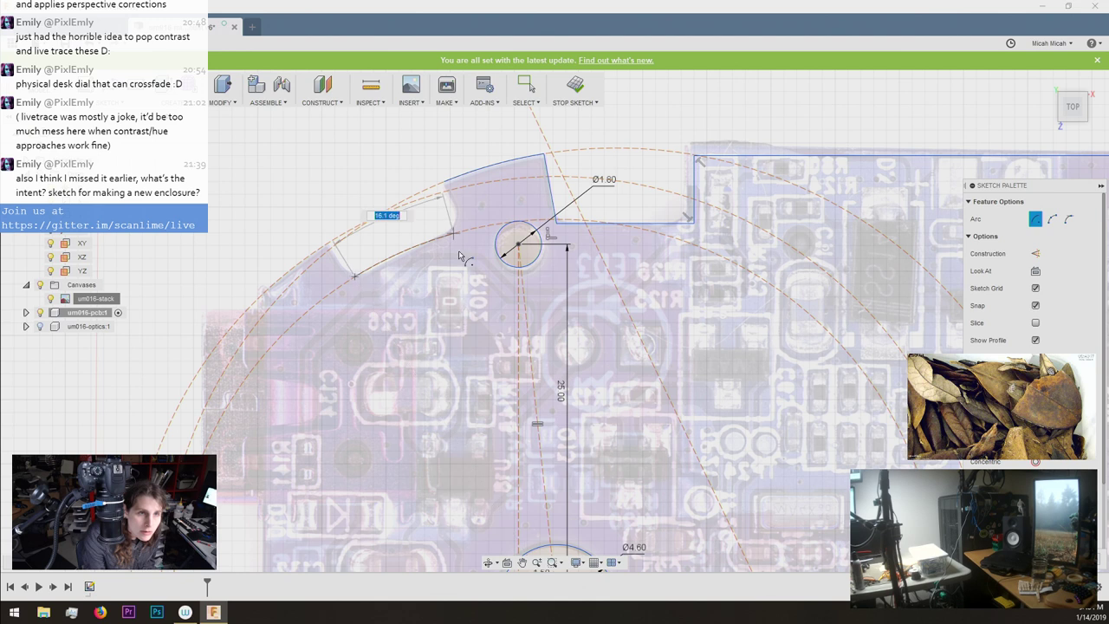
Trace the lower slot's inner edge with a centre-point arc about the 4.6 mm hole's centre.
scroll(460, 338, down, 3)
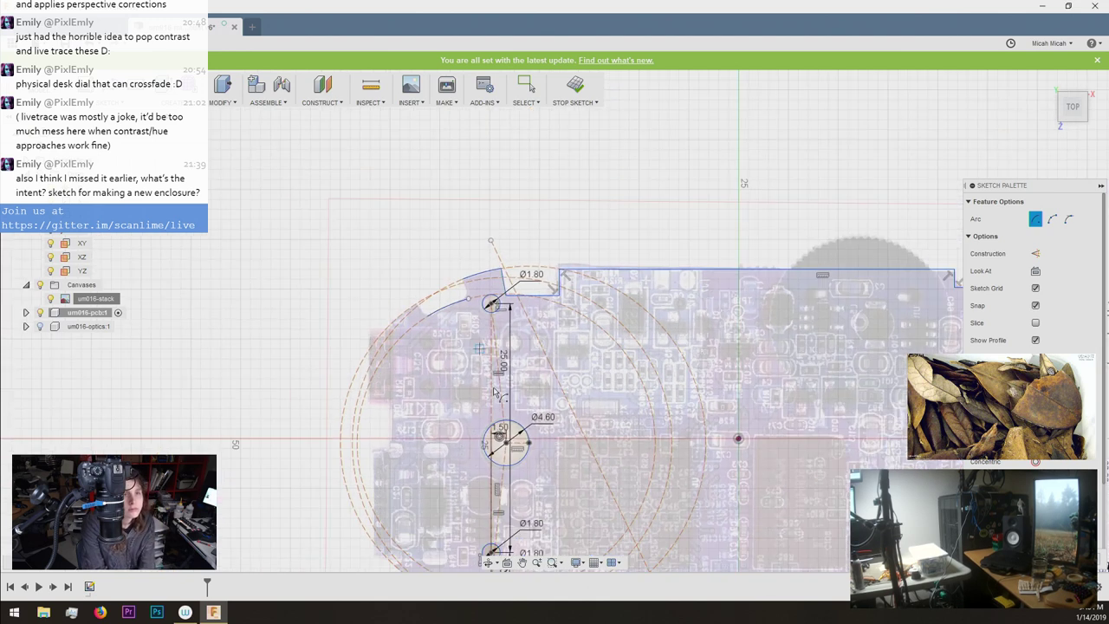
scroll(433, 395, up, 5)
click(418, 370)
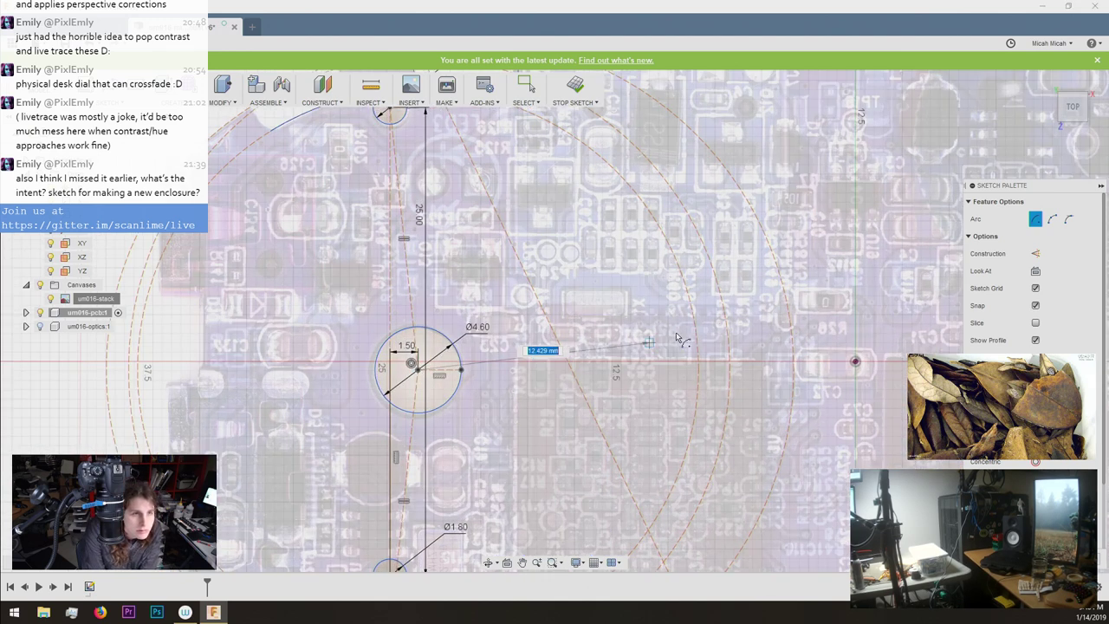
scroll(682, 334, down, 3)
scroll(473, 557, up, 2)
scroll(473, 560, up, 2)
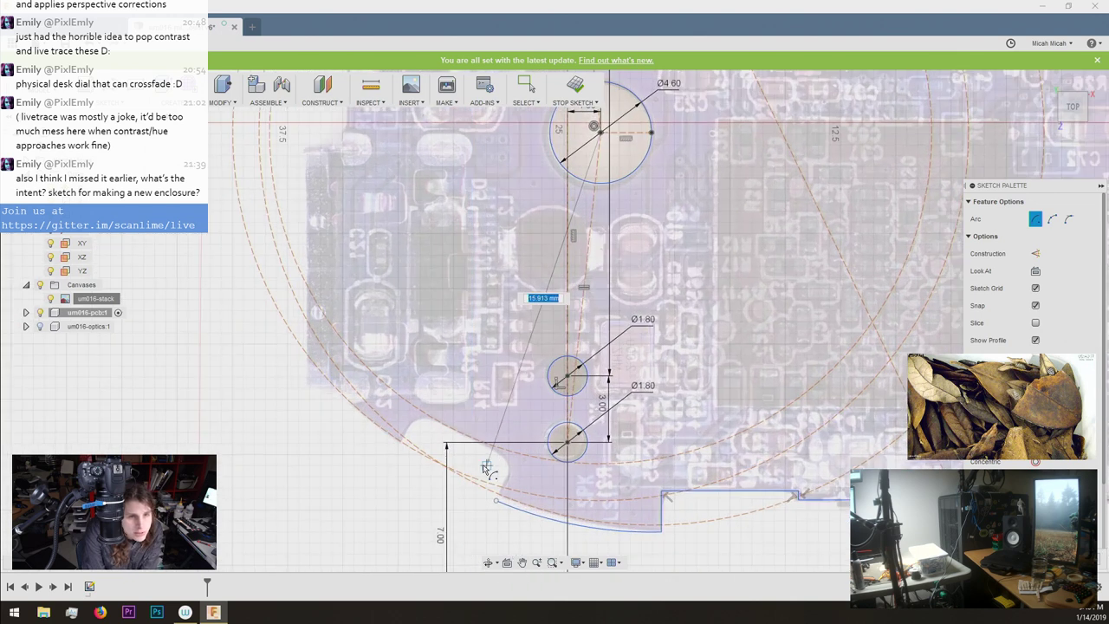
click(515, 456)
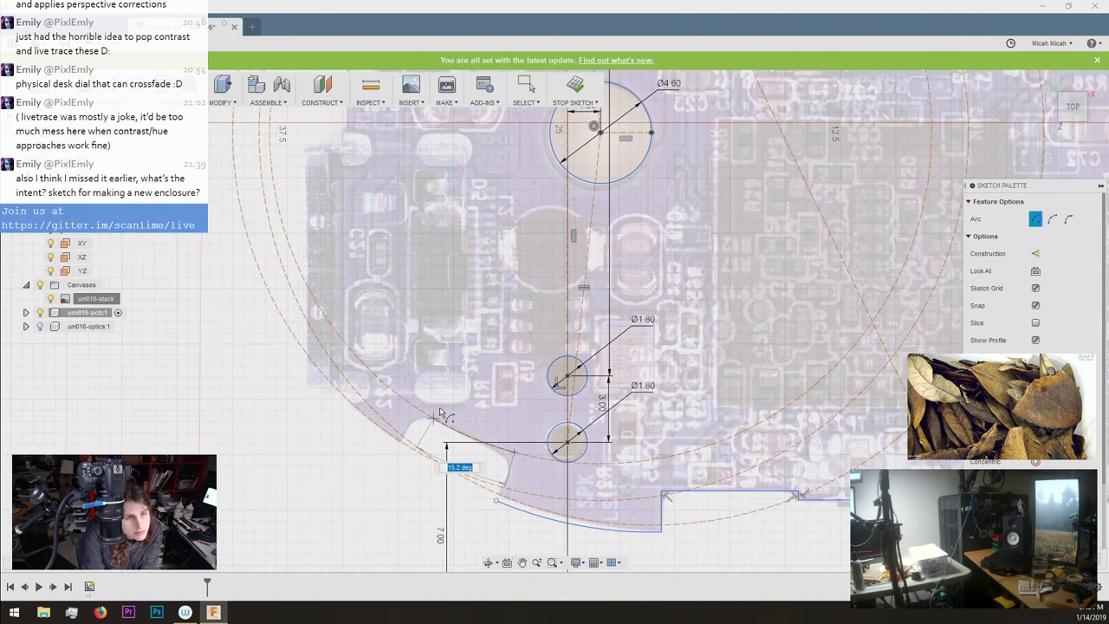
click(425, 413)
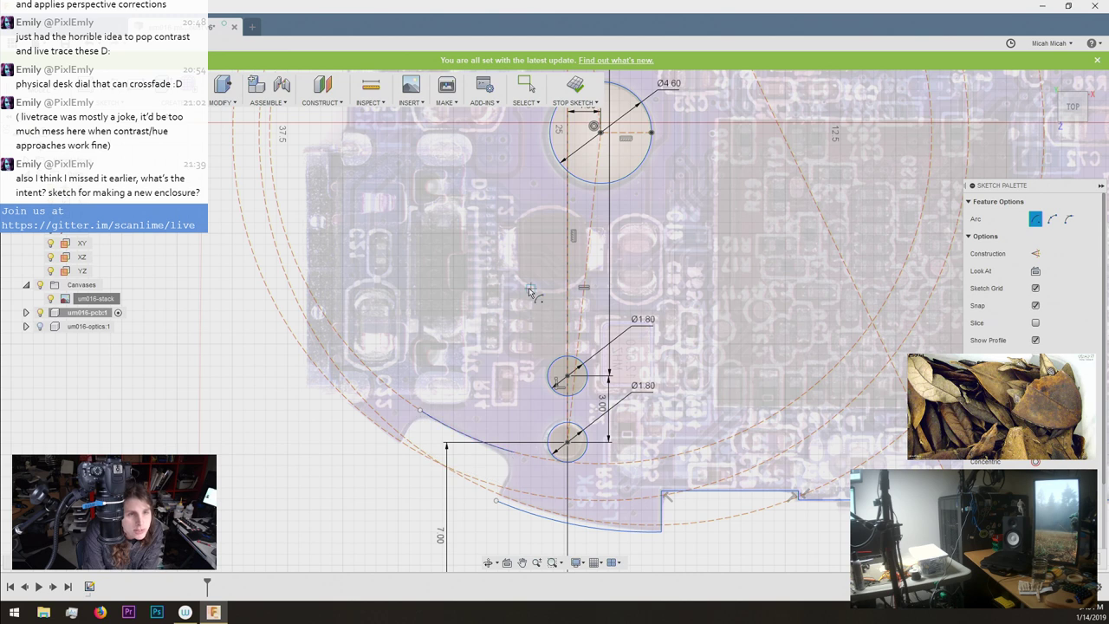
Trace the board's outer edge beyond the lower slot with a centre-point arc about the 4.6 mm hole's centre, radius about 16.6 mm and sweep about 12°.
scroll(528, 242, down, 3)
scroll(641, 130, up, 2)
scroll(510, 235, down, 1)
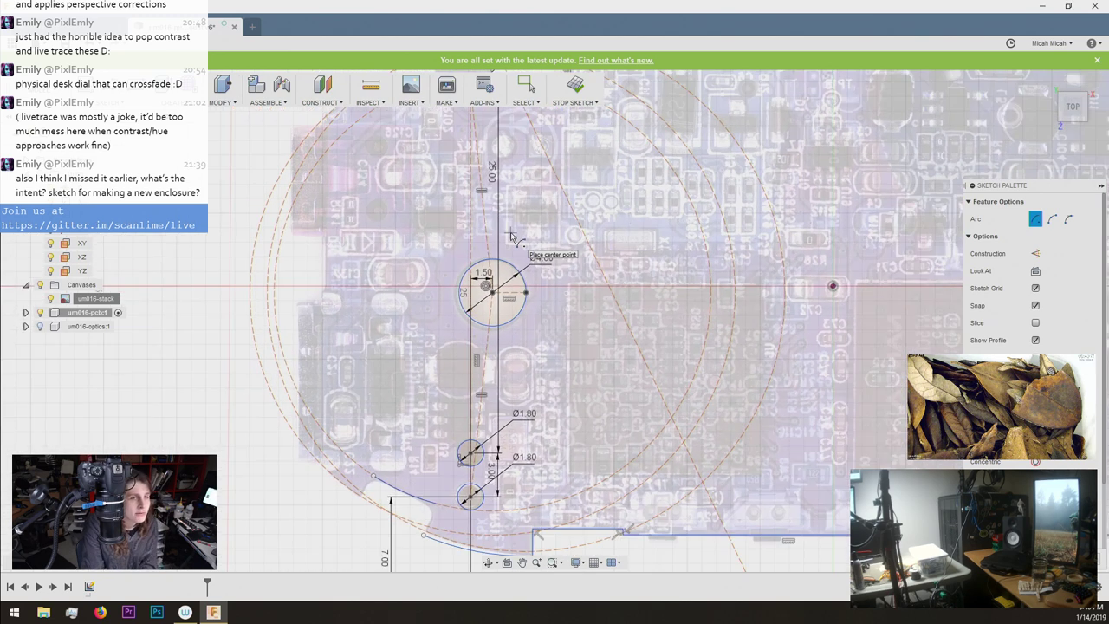
click(494, 294)
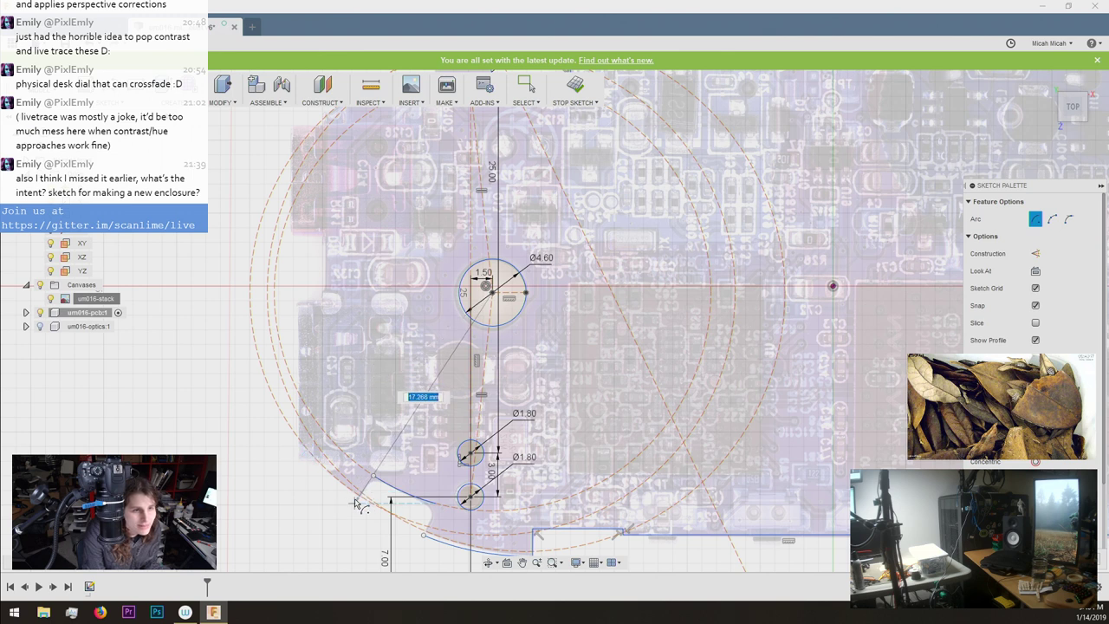
scroll(241, 463, up, 4)
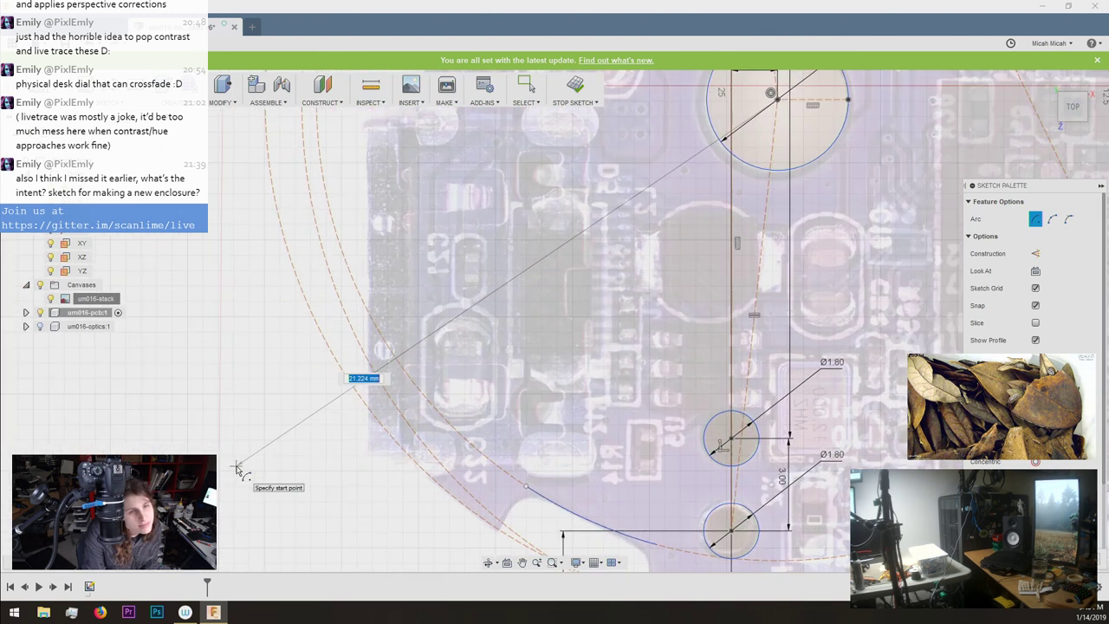
scroll(520, 507, up, 2)
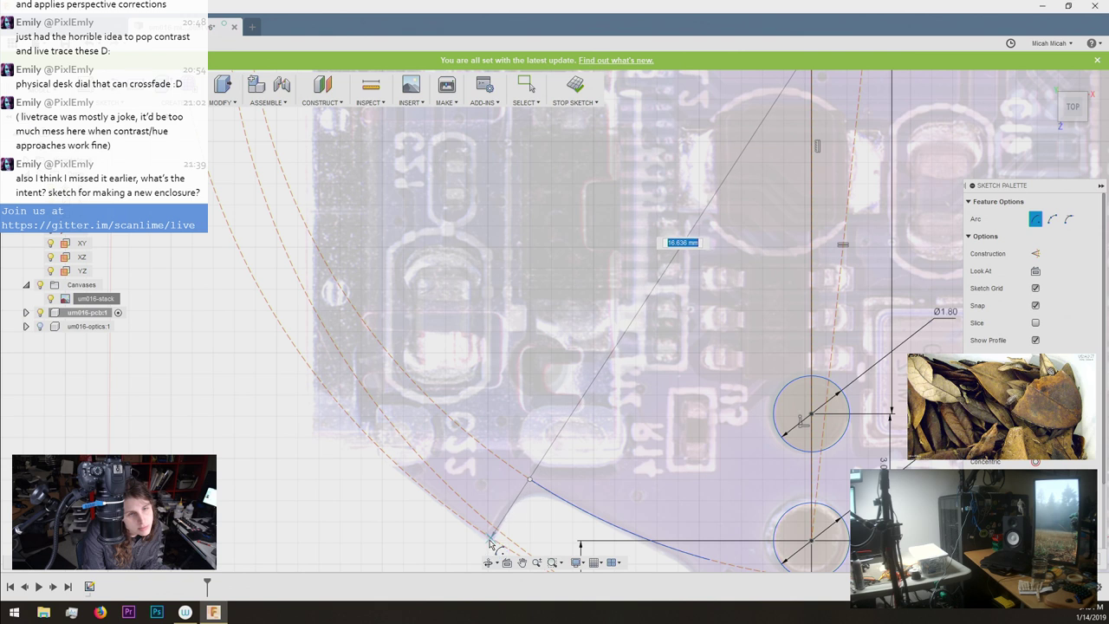
click(492, 539)
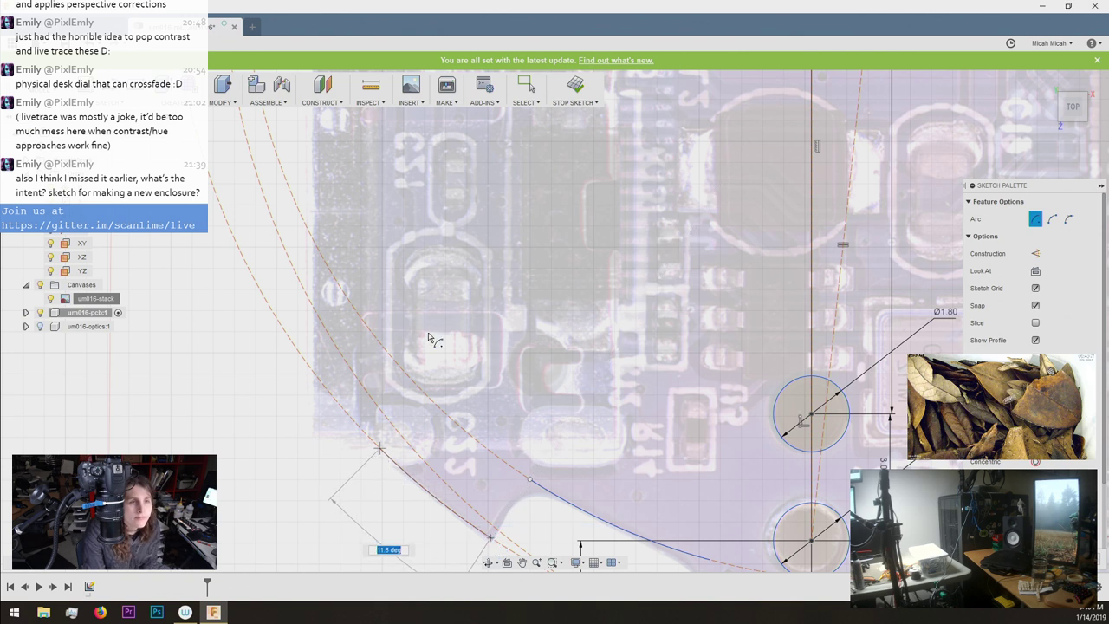
scroll(437, 324, down, 6)
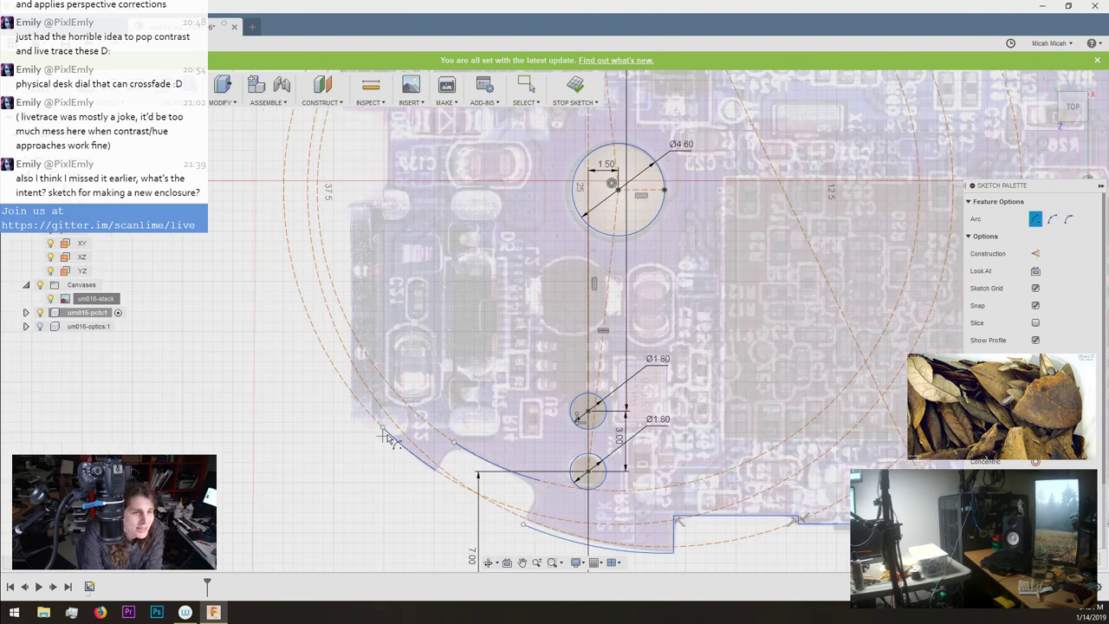
Trace the board's outer edge beyond the upper slot with a centre-point arc of about 12° about the 4.6 mm hole's centre.
scroll(507, 191, up, 2)
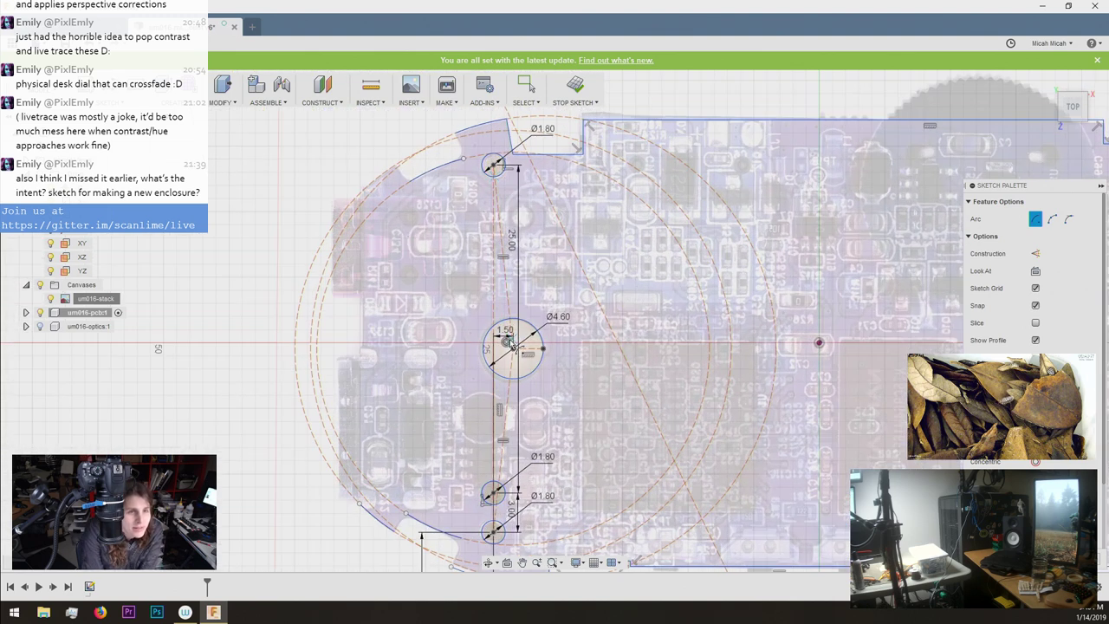
scroll(336, 163, up, 4)
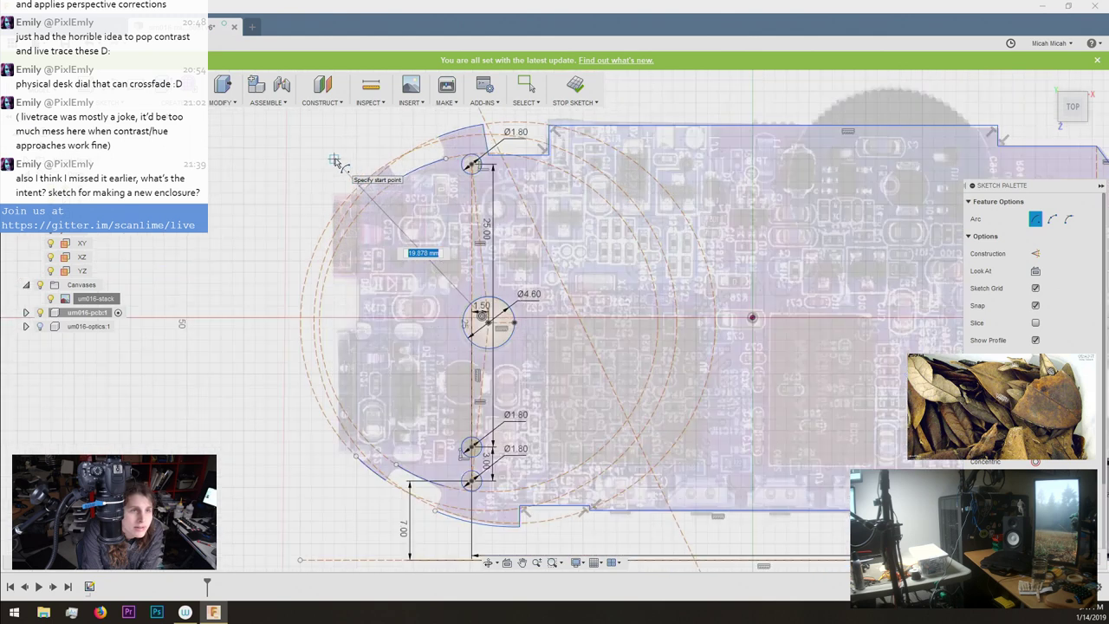
click(413, 268)
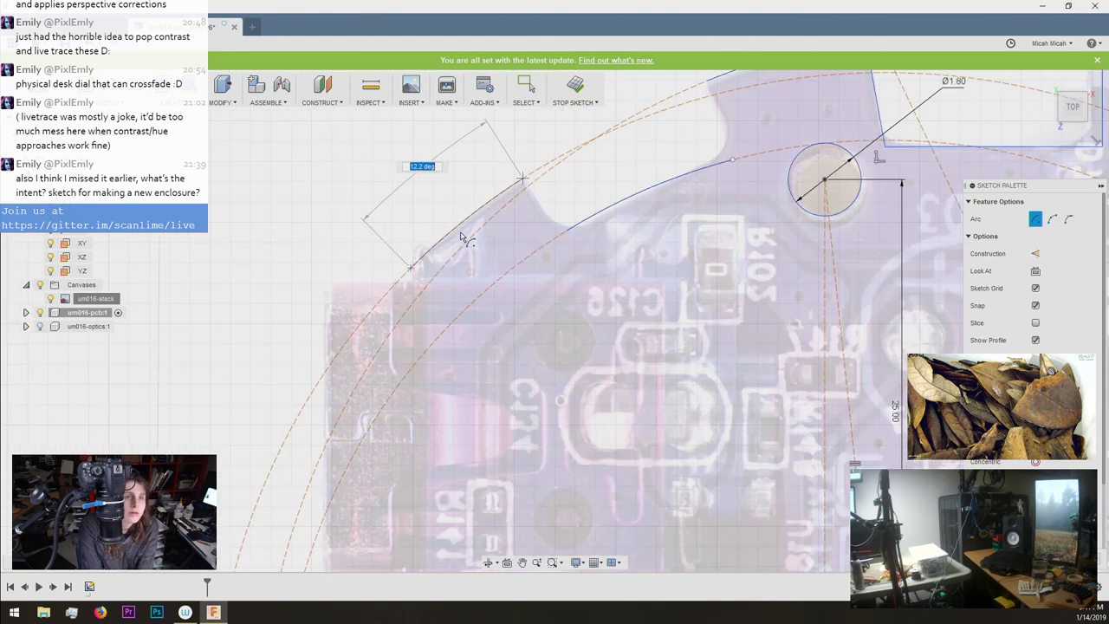
scroll(520, 234, up, 5)
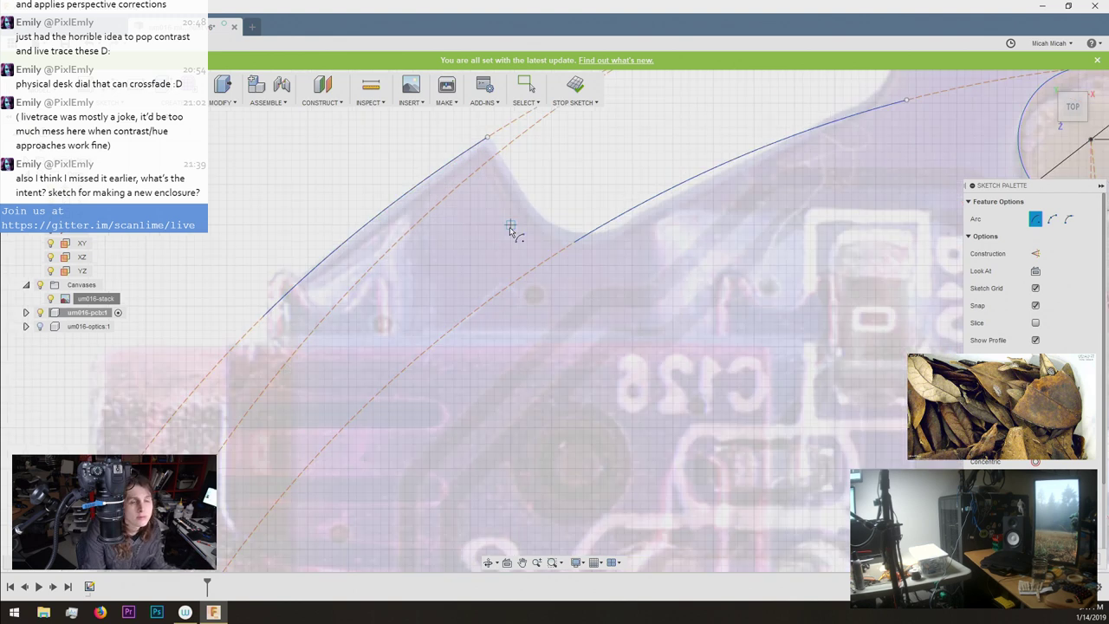
click(497, 241)
scroll(497, 241, down, 5)
key(Escape)
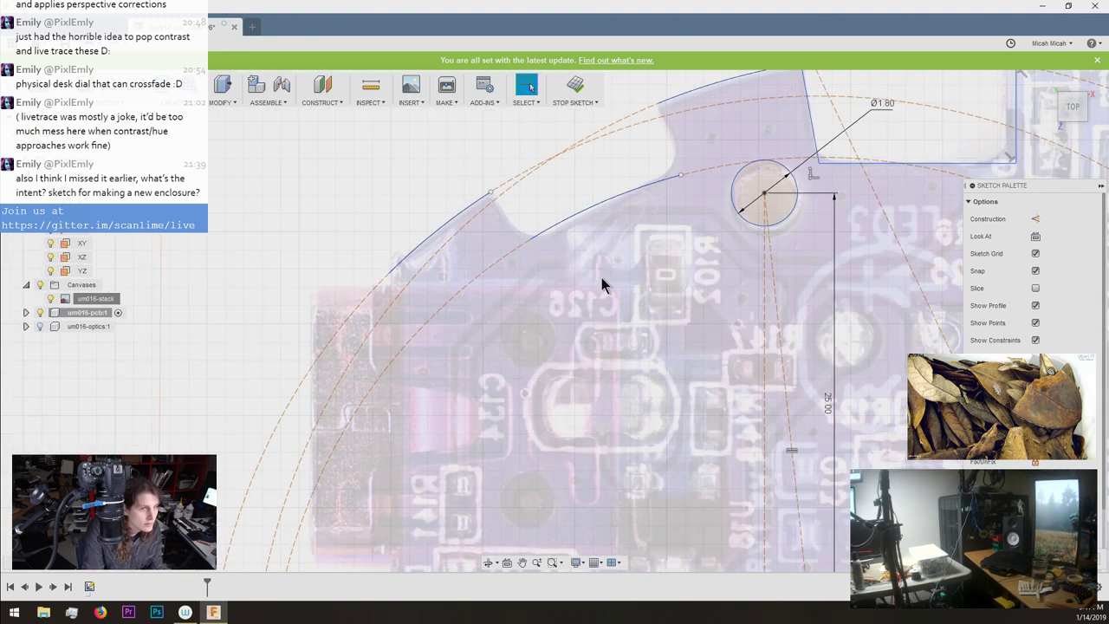
Draw two lines closing the upper slot's ends, joining its inner arc to the board's edge arc and to the upper tab's arc.
scroll(563, 217, up, 5)
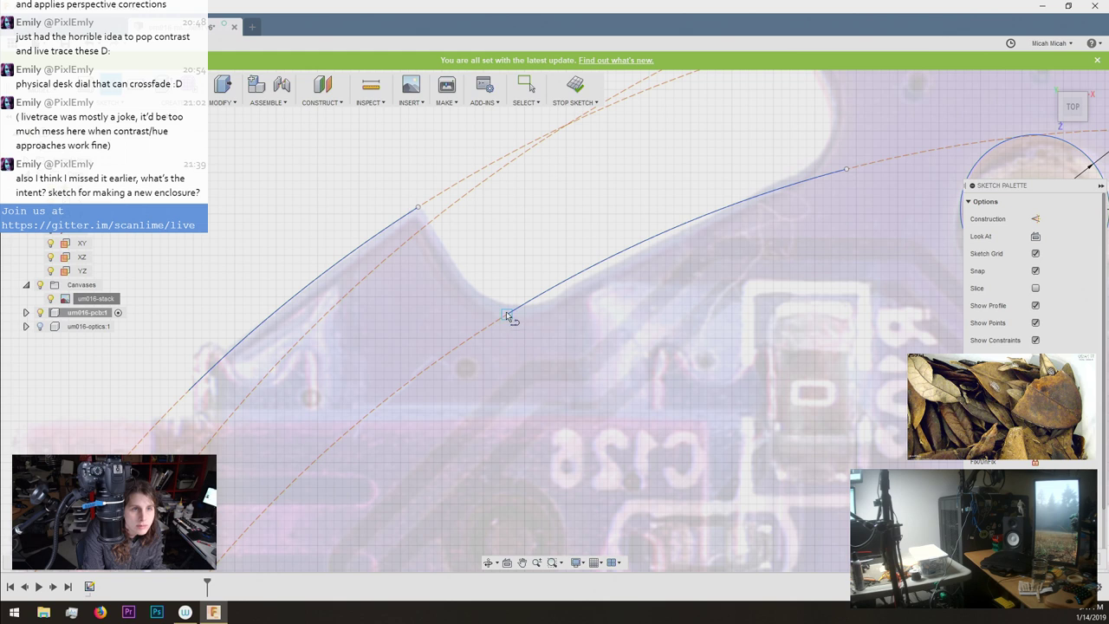
key(l)
click(510, 317)
click(420, 208)
scroll(560, 214, down, 3)
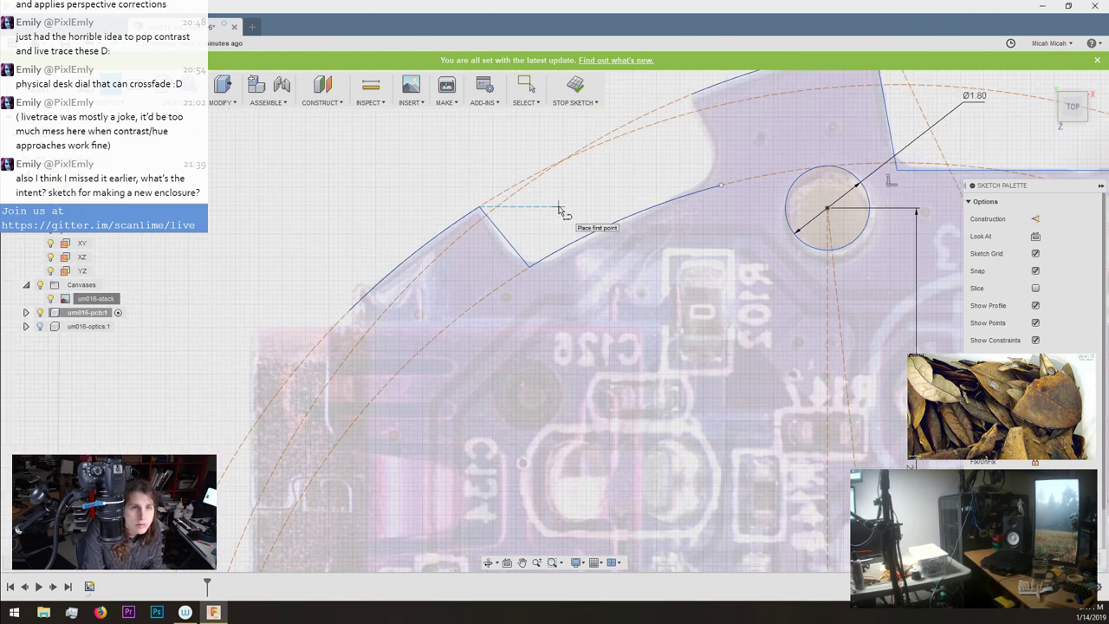
scroll(559, 208, down, 3)
scroll(682, 151, up, 4)
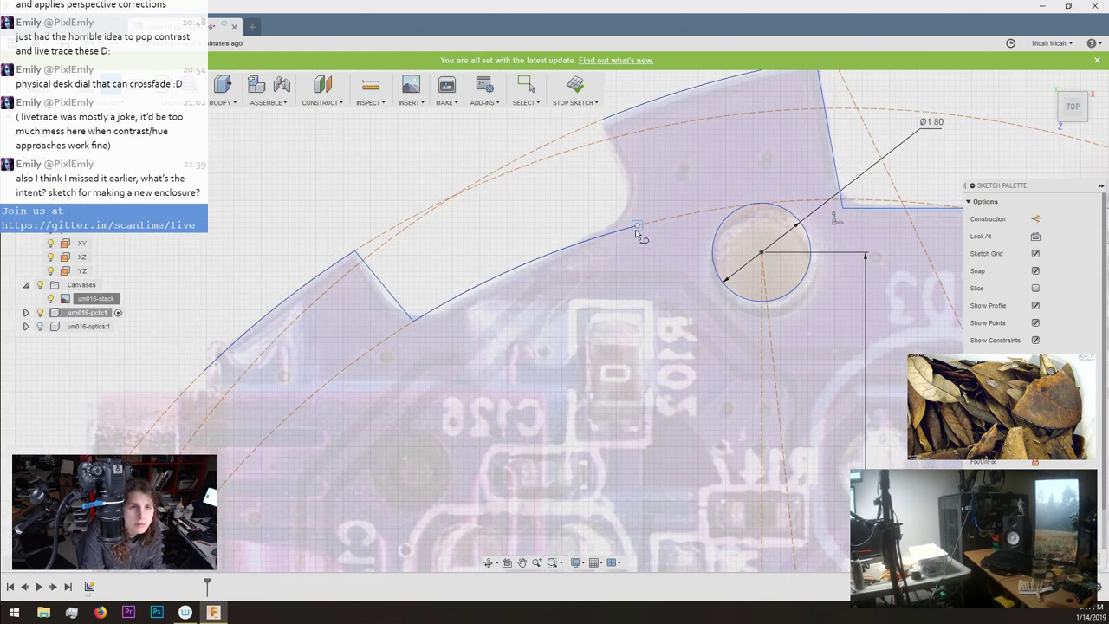
click(635, 229)
click(605, 125)
scroll(750, 167, down, 2)
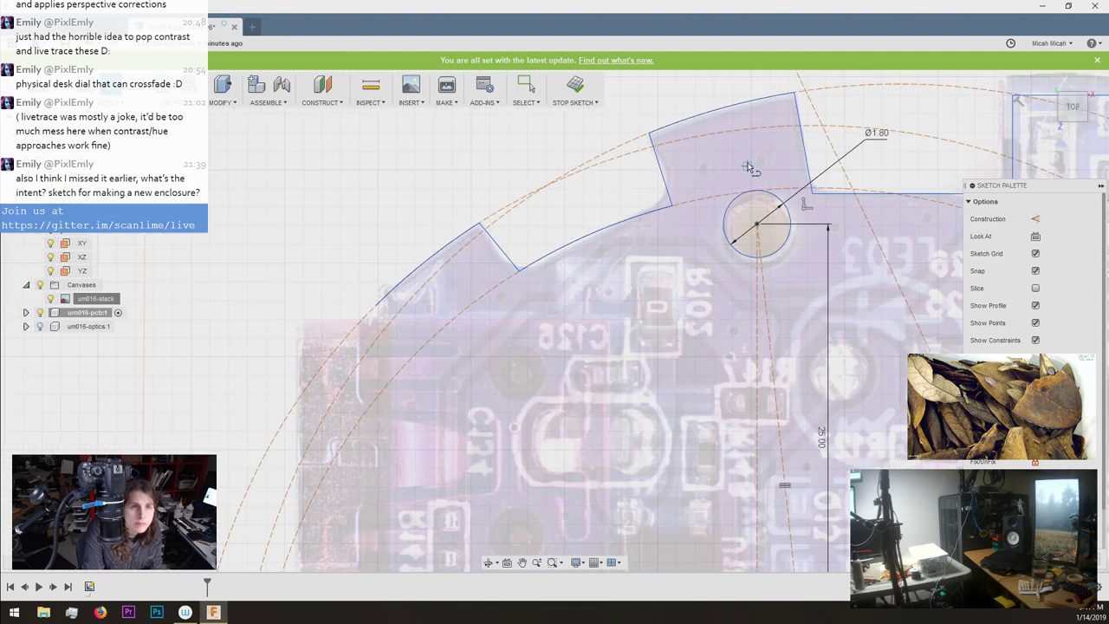
Draw the board's straight left edge as a vertical line joining the upper outer edge arc to the lower one.
scroll(750, 166, down, 3)
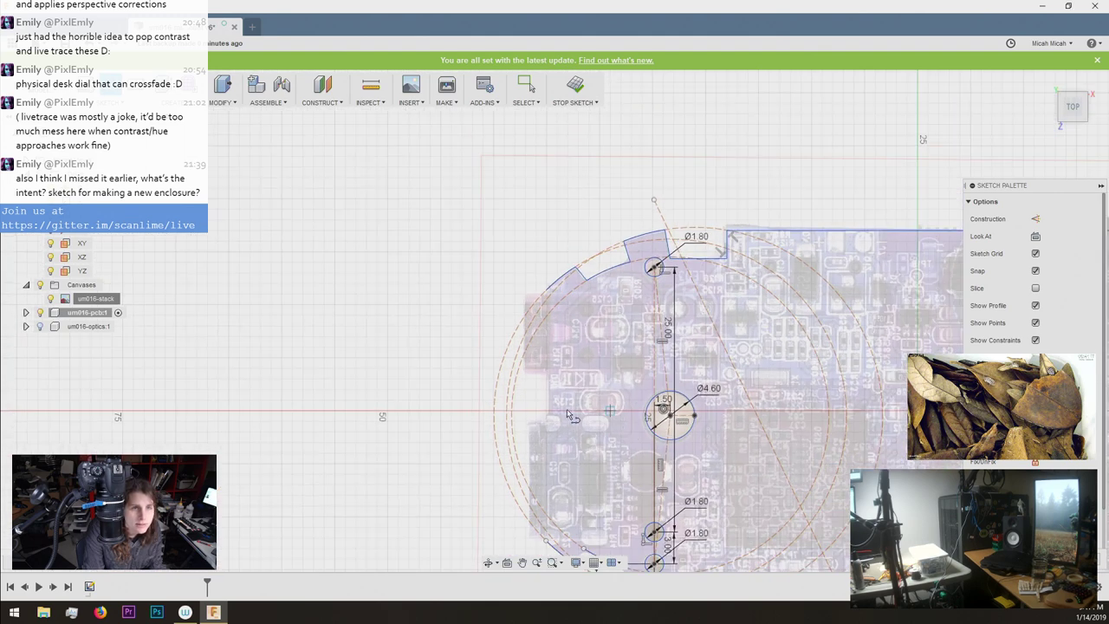
scroll(522, 445, up, 5)
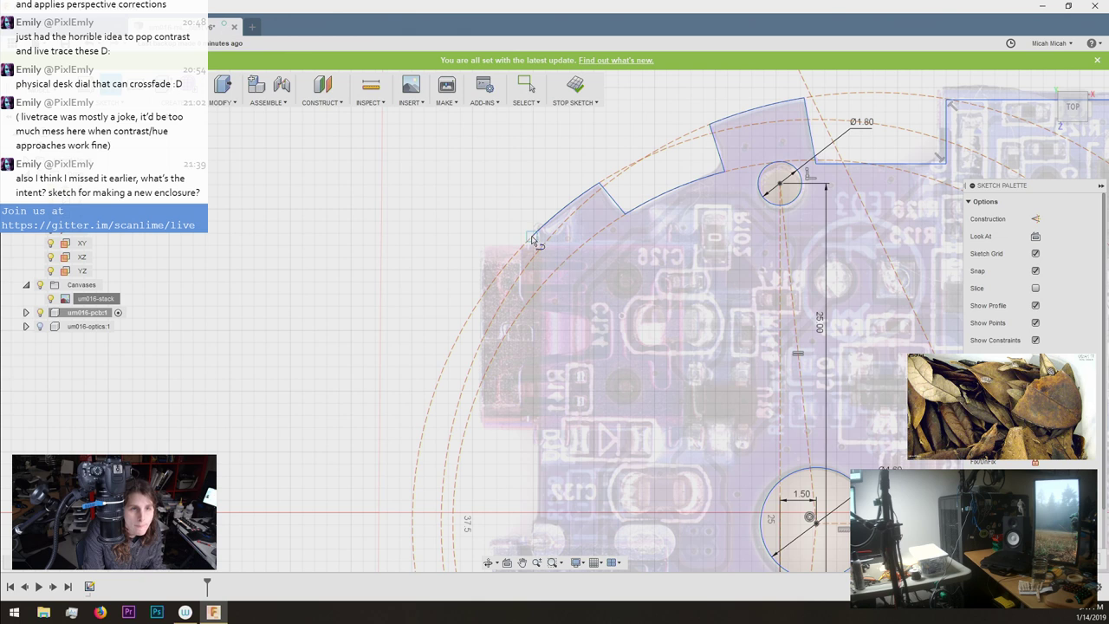
click(532, 238)
scroll(718, 352, down, 3)
scroll(882, 371, down, 3)
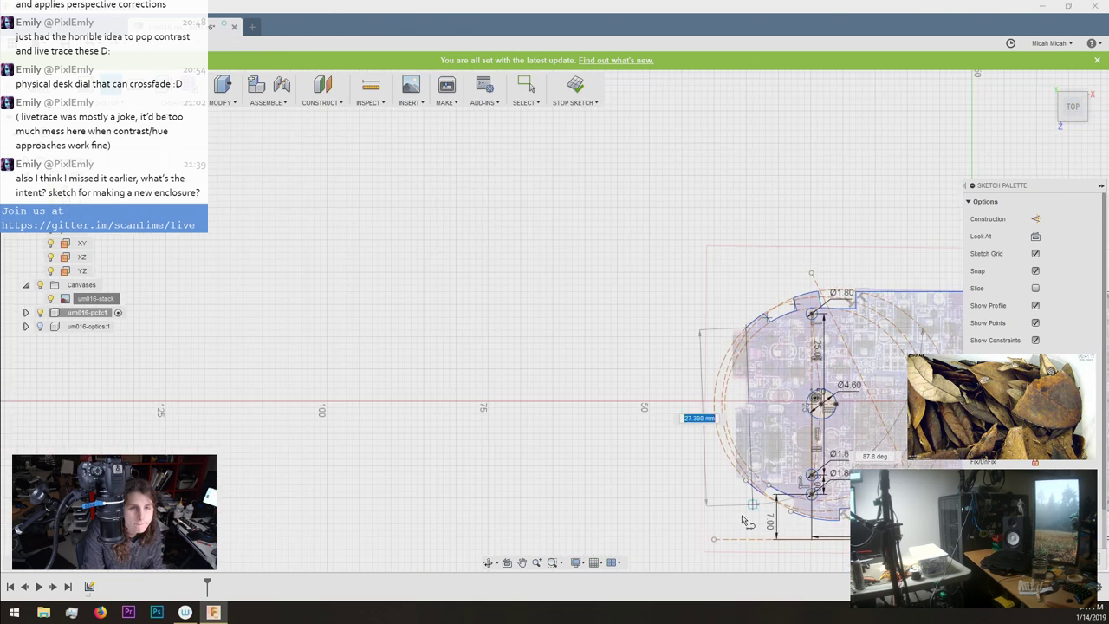
scroll(743, 520, up, 5)
mouse_move(832, 352)
middle_down()
mouse_move(630, 341)
mouse_move(367, 368)
middle_up()
click(263, 435)
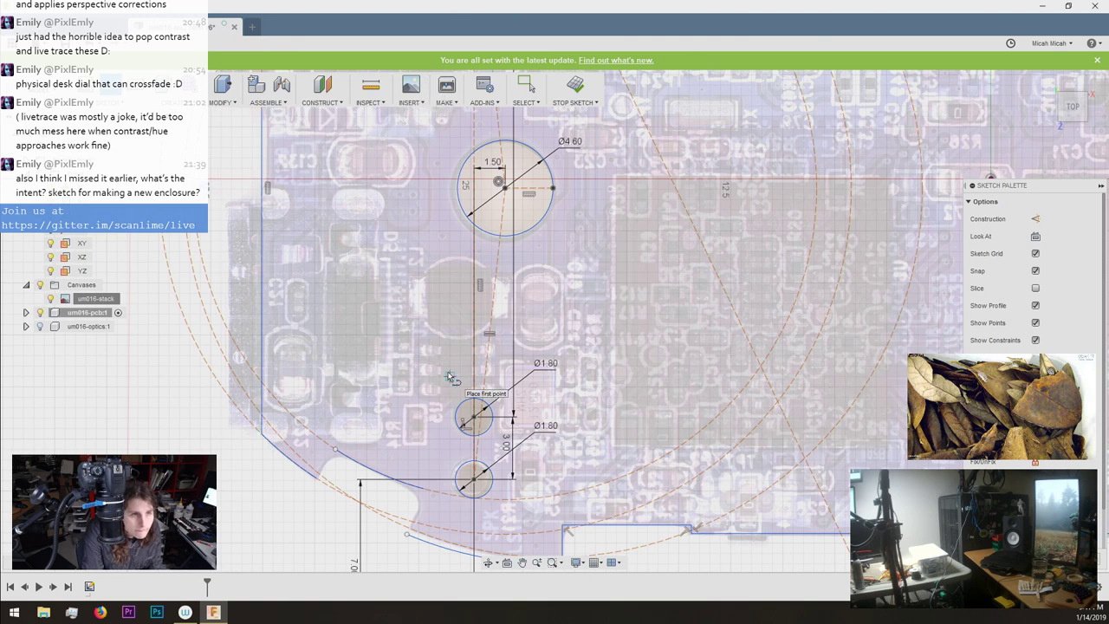
Draw two lines closing the lower slot's ends, joining its inner arc to the board's edge arc and to the lower tab's arc.
scroll(450, 376, down, 2)
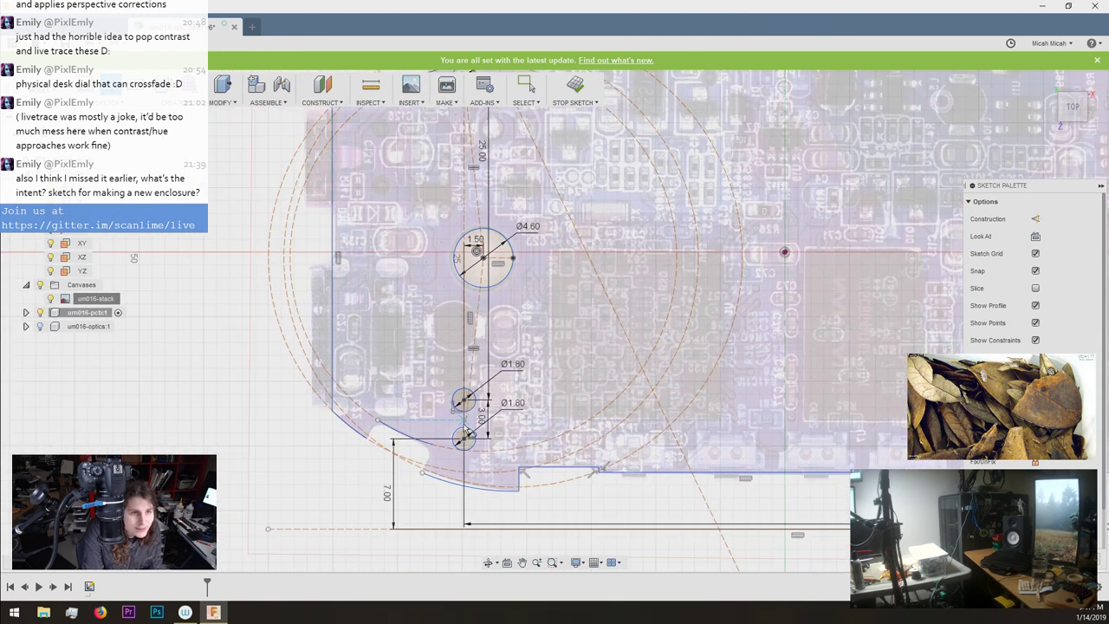
scroll(463, 423, up, 3)
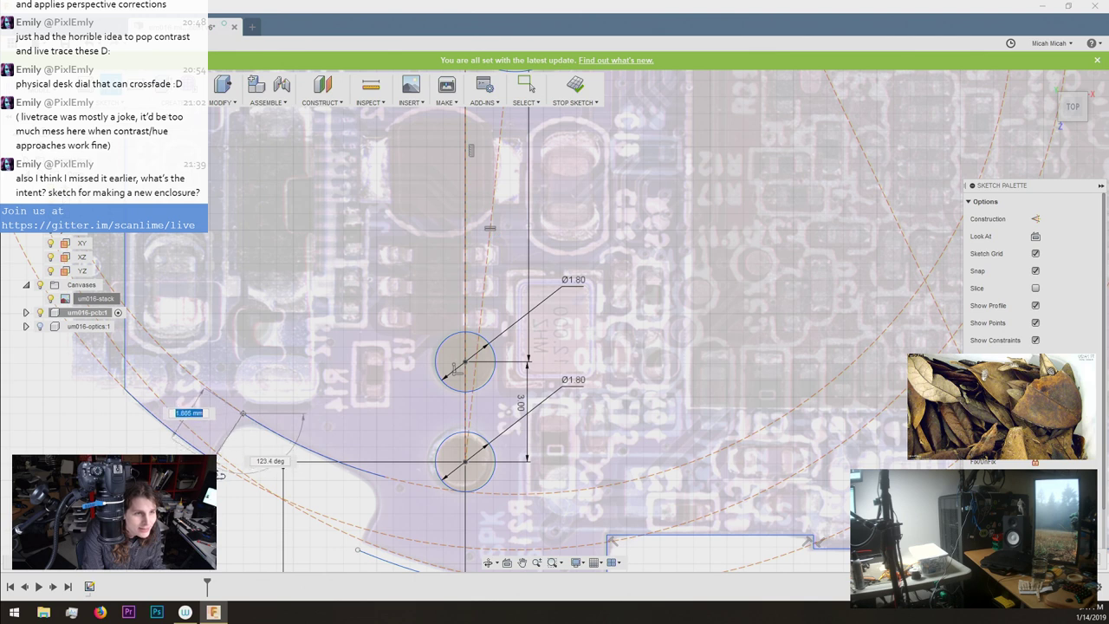
click(218, 453)
click(387, 479)
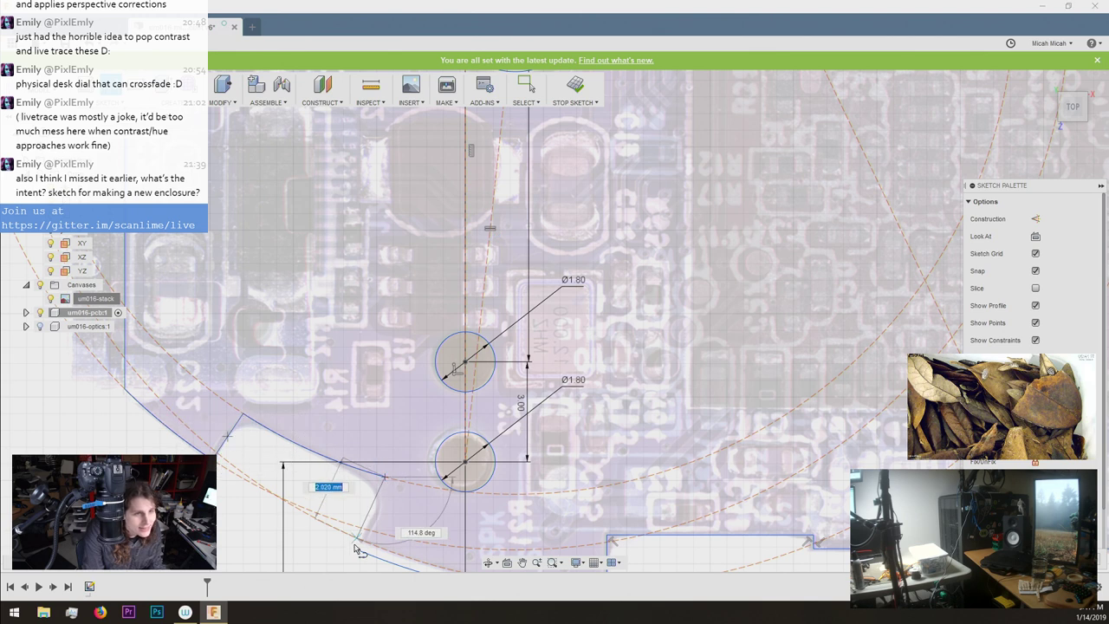
click(357, 550)
Leave the Line tool and select the lower tab's outer notch corner together with the large construction circle passing beside it.
scroll(457, 430, down, 3)
scroll(679, 540, up, 1)
scroll(681, 546, up, 2)
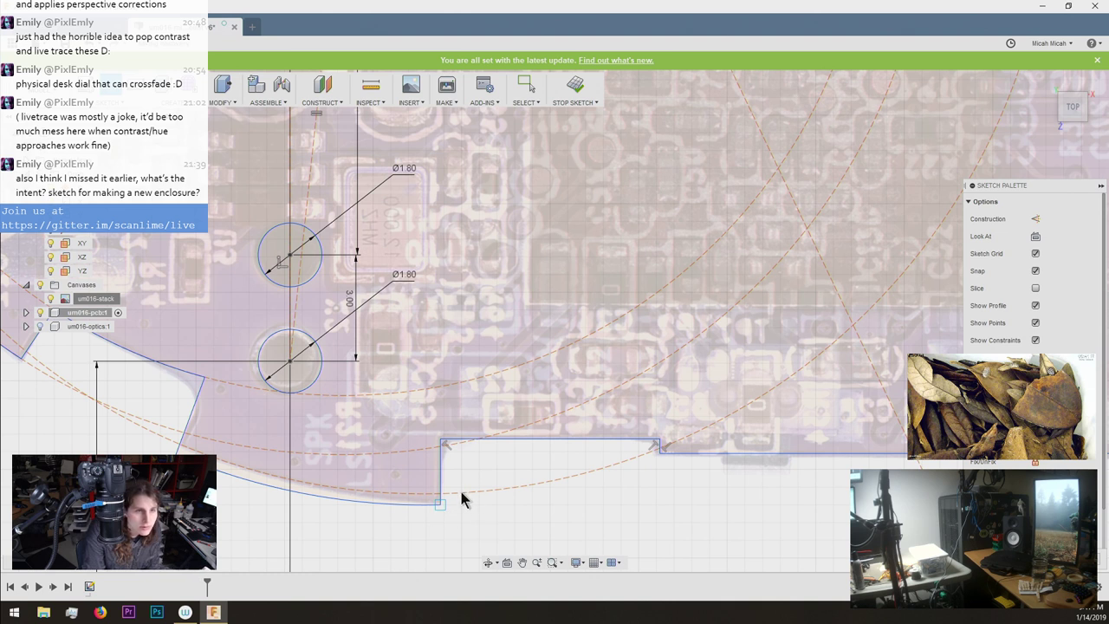
key(Escape)
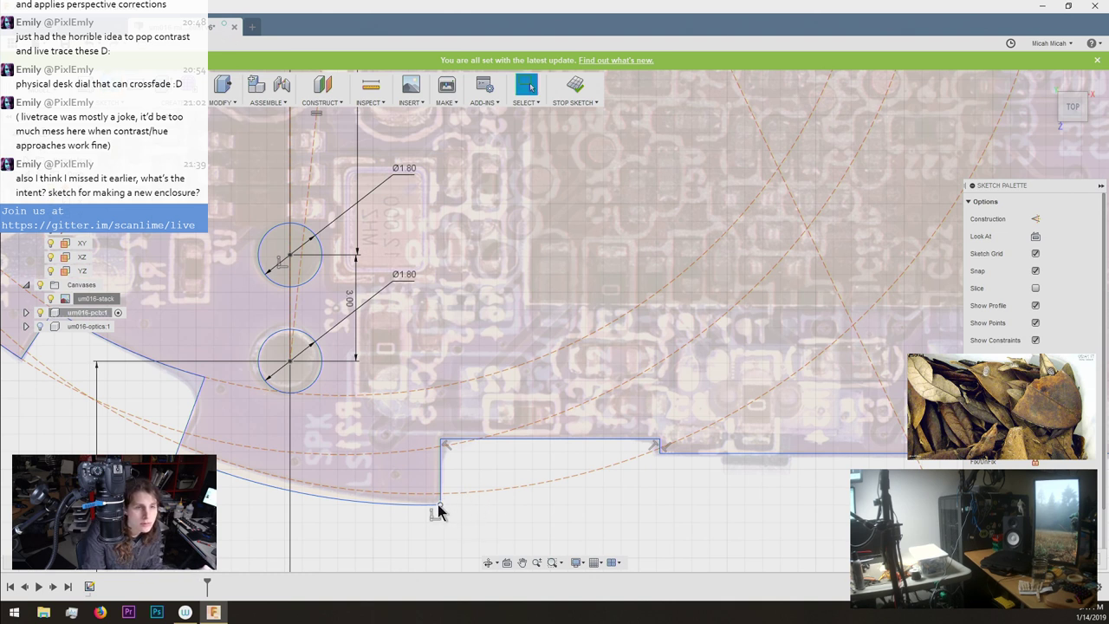
click(460, 493)
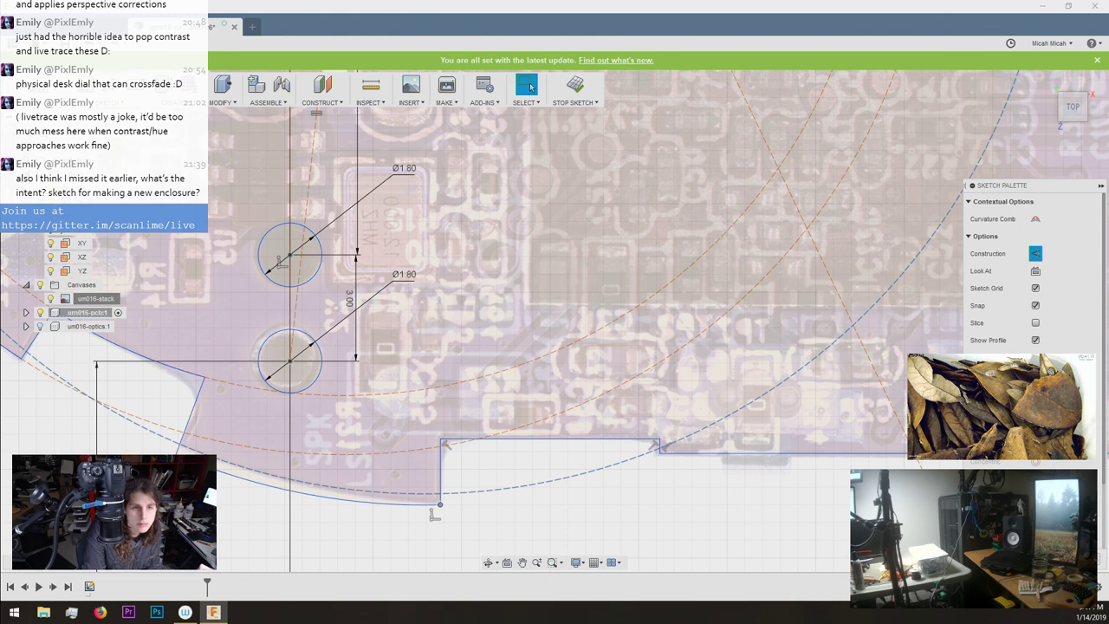
Shift the 4.6 mm hole's centre slightly so its circle matches the hole in the canvas image.
scroll(712, 457, down, 8)
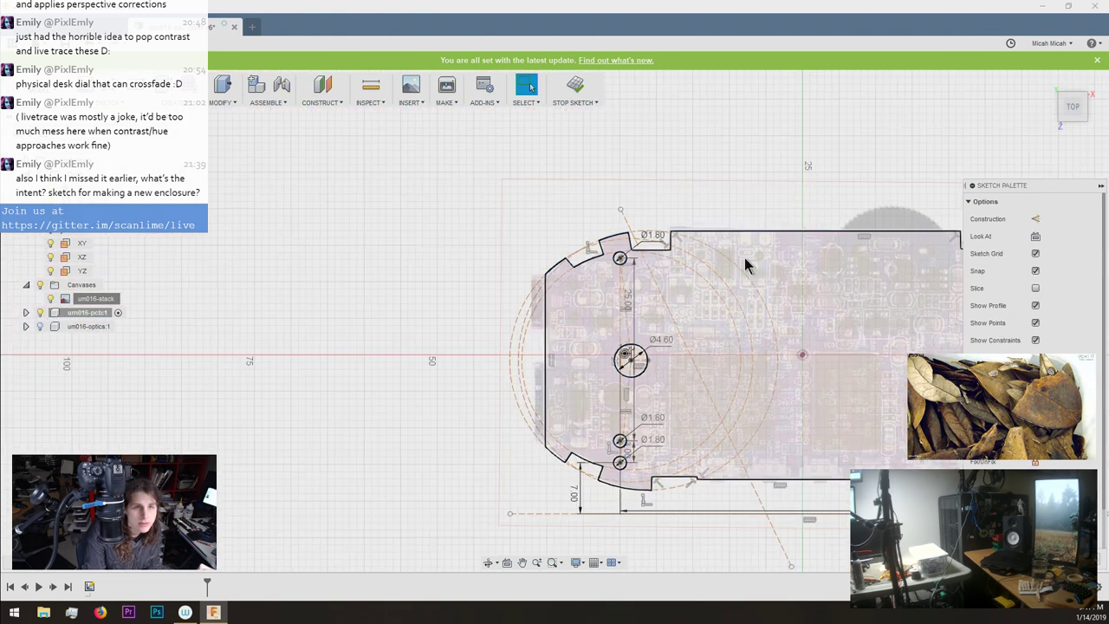
scroll(745, 260, up, 4)
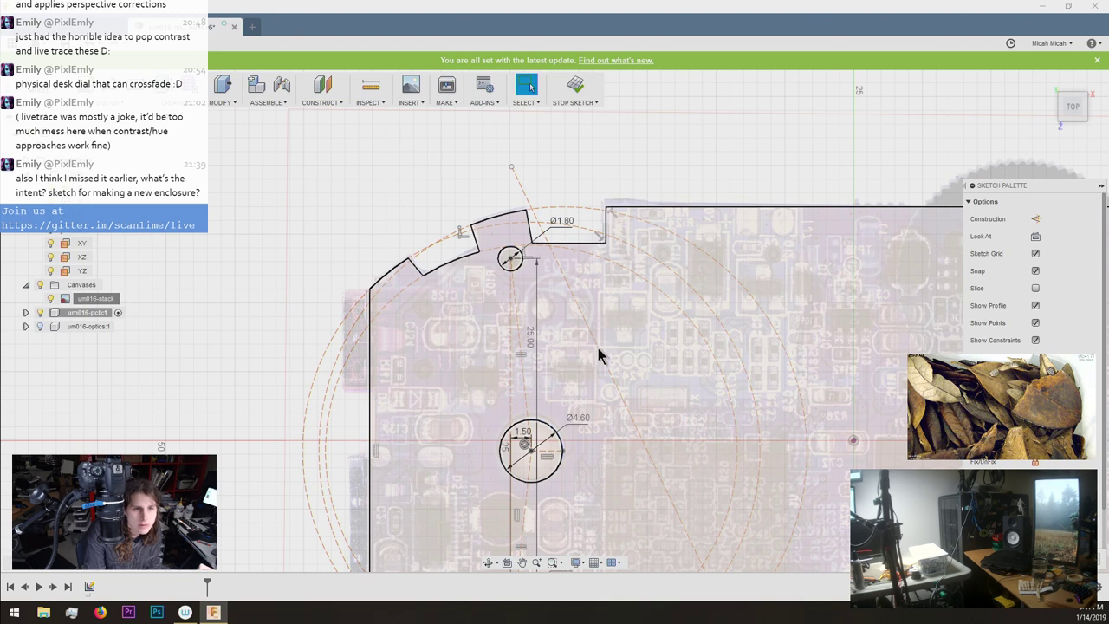
scroll(529, 449, up, 6)
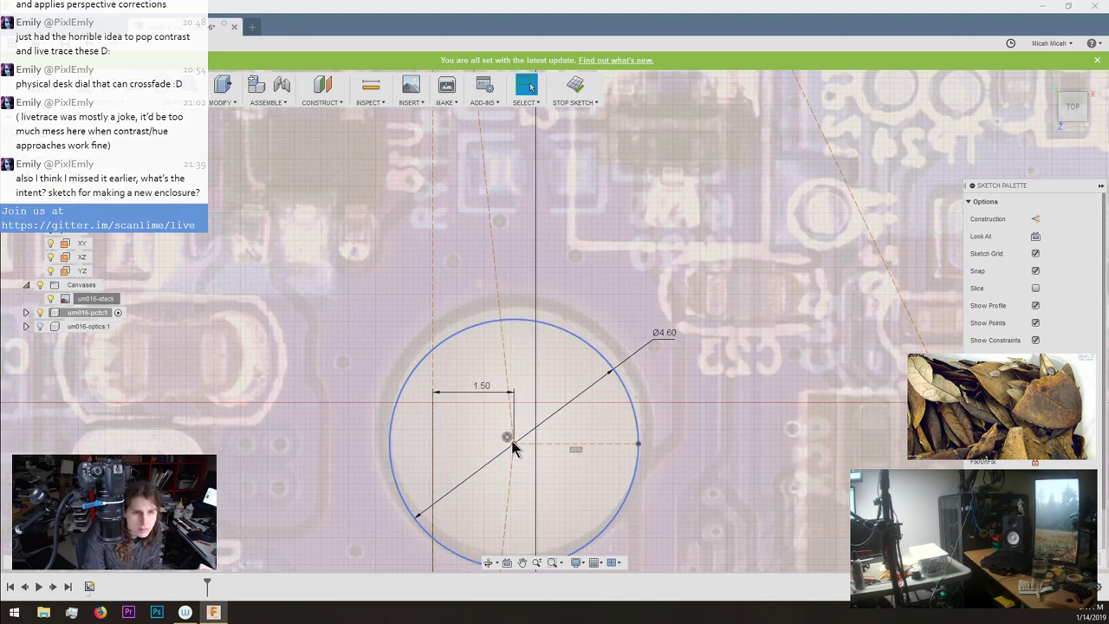
drag(513, 441, 520, 428)
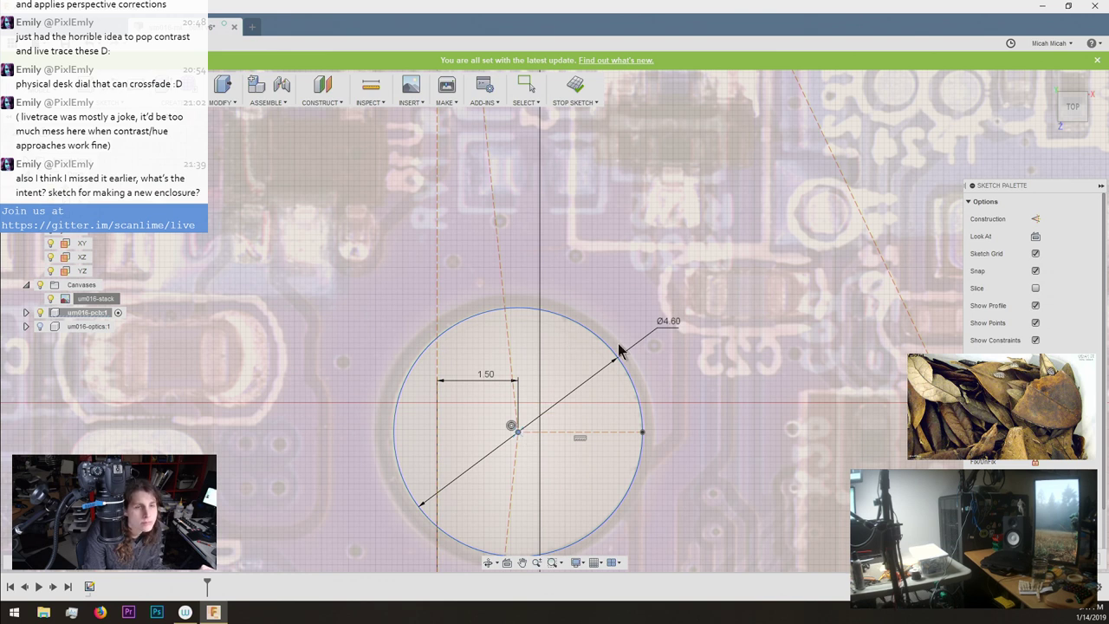
scroll(409, 430, up, 1)
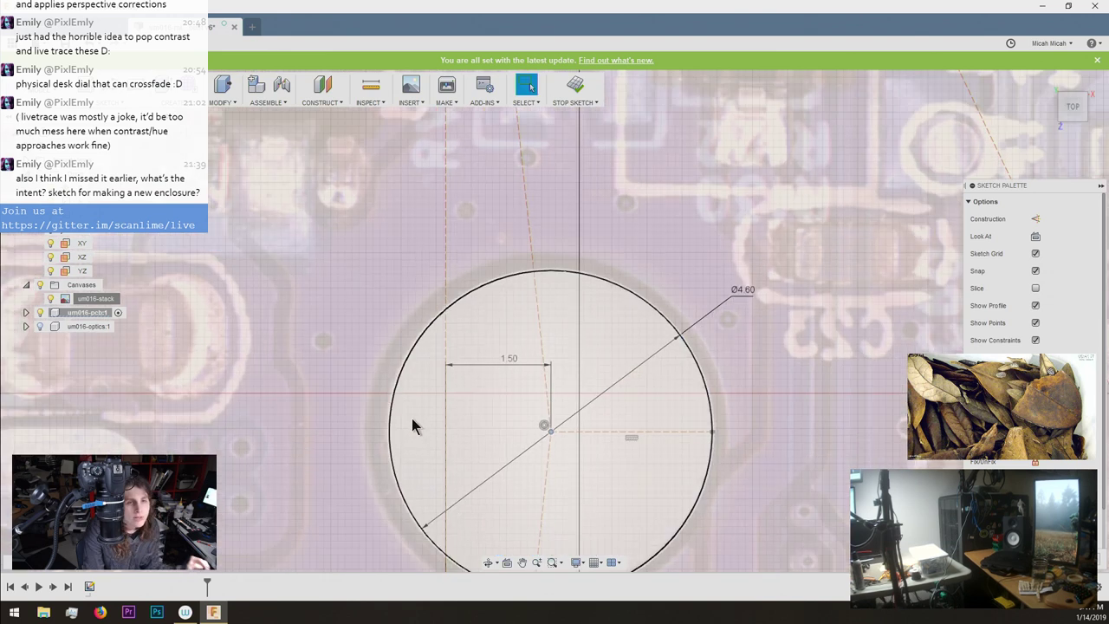
Compare the 4.6 mm hole and the small mounting holes at the board's left end with the canvas image.
scroll(412, 418, down, 4)
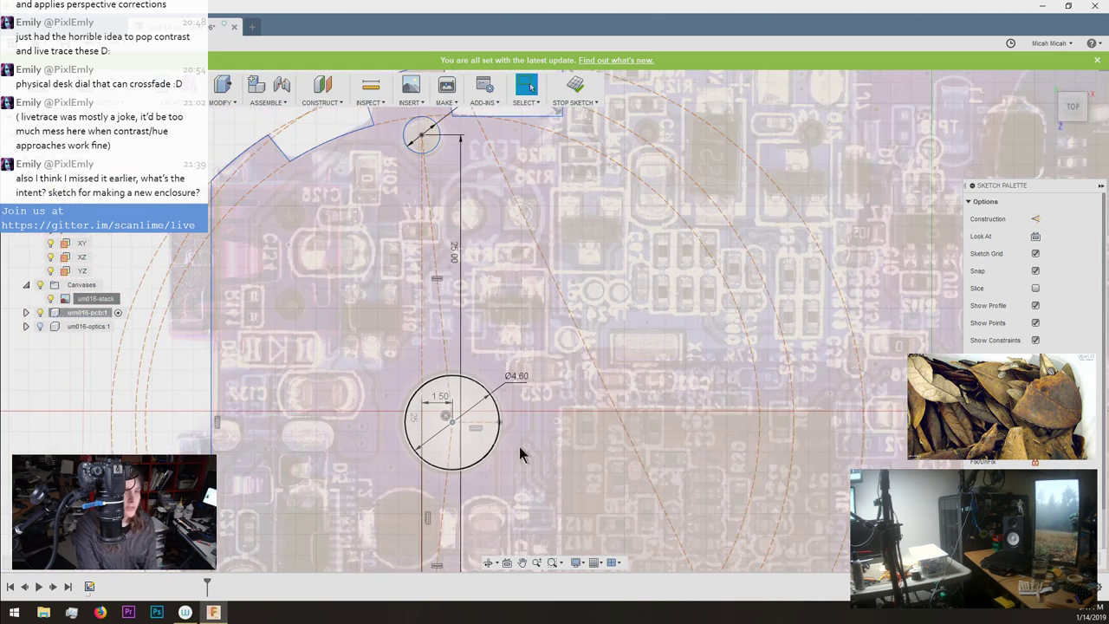
scroll(523, 457, up, 5)
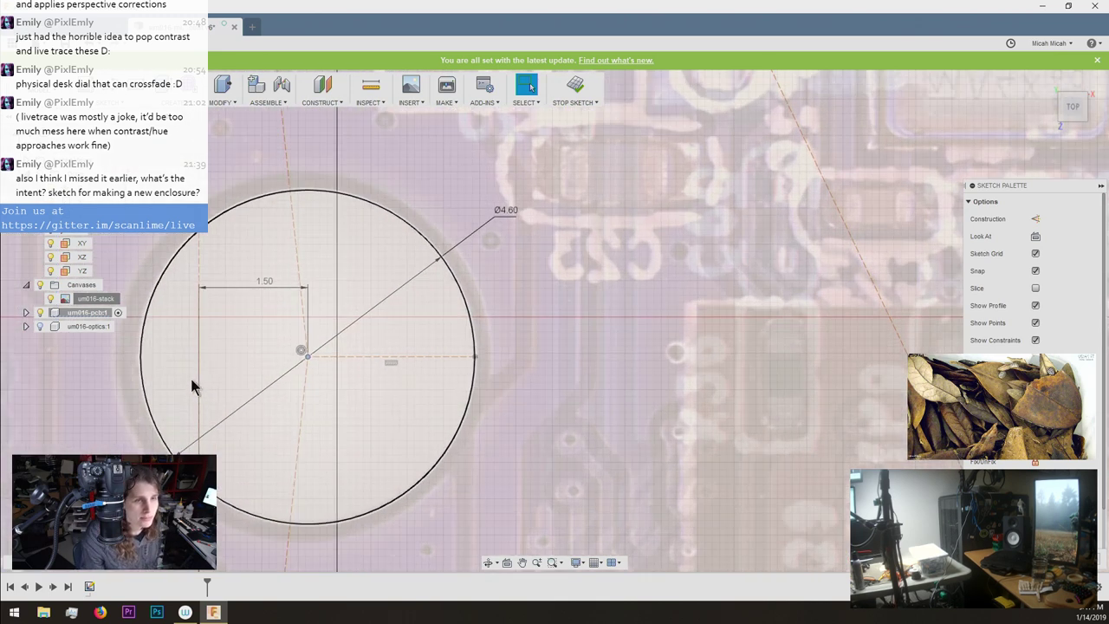
mouse_move(309, 355)
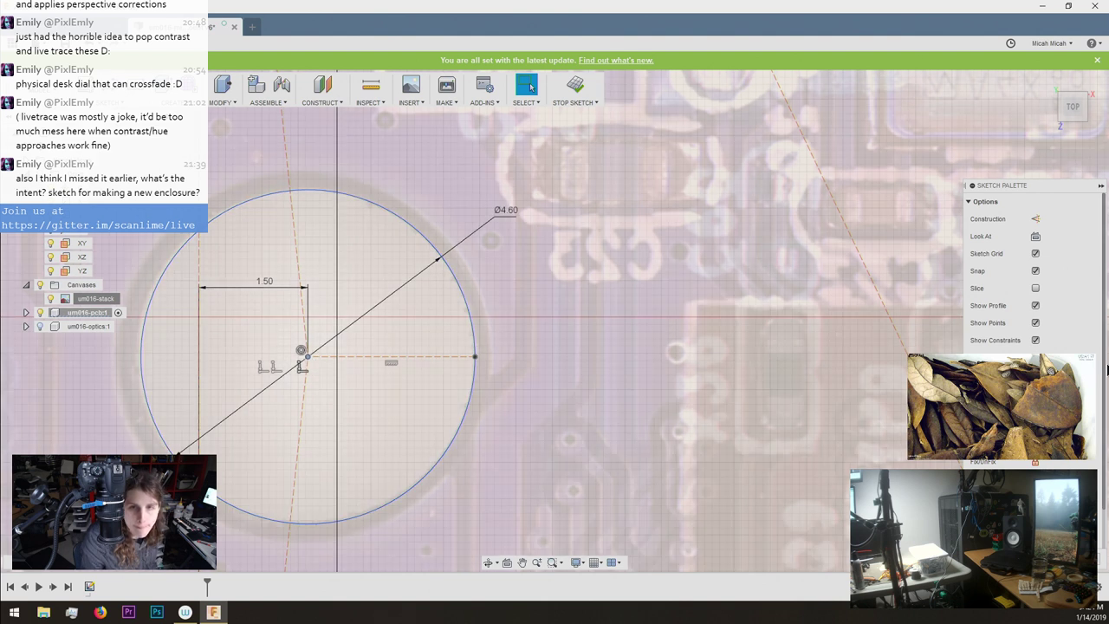
scroll(1096, 371, up, 1)
scroll(1032, 269, down, 1)
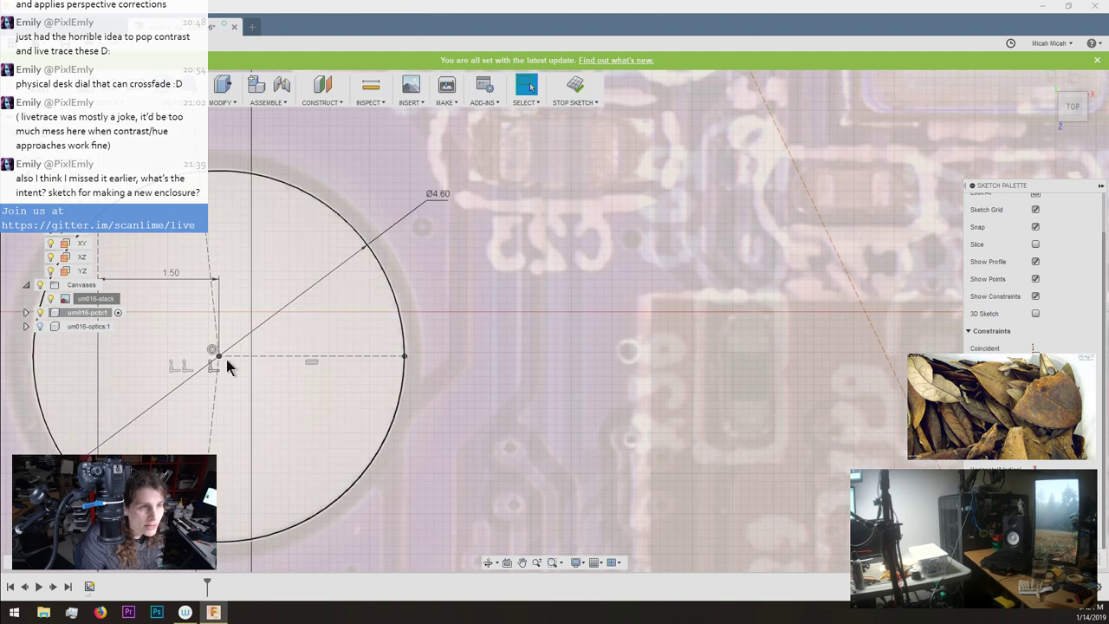
scroll(262, 347, down, 10)
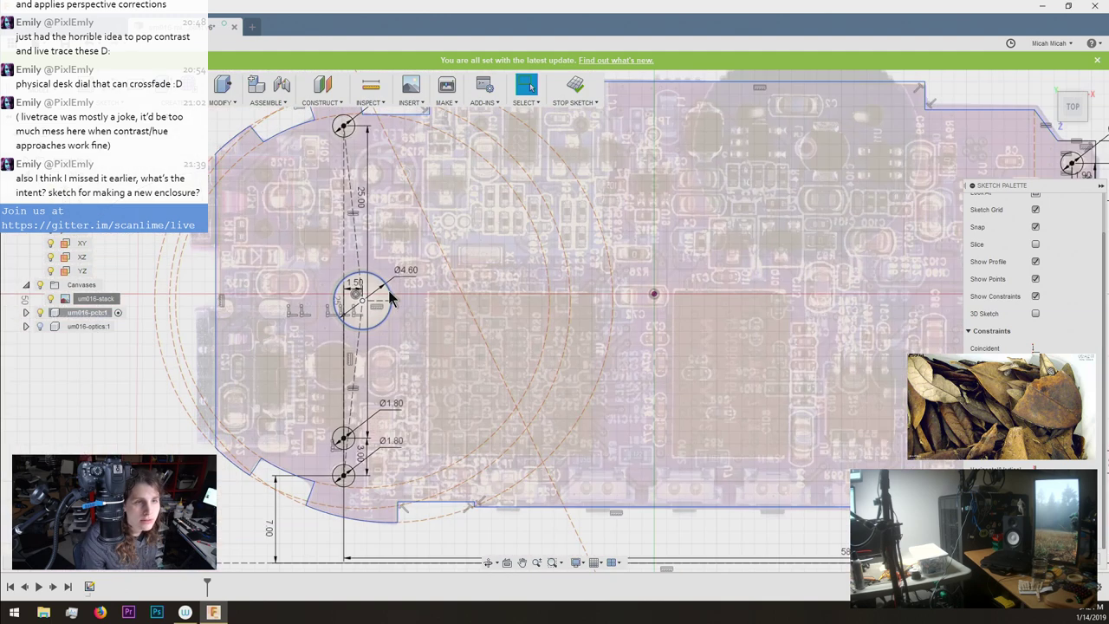
scroll(692, 297, down, 3)
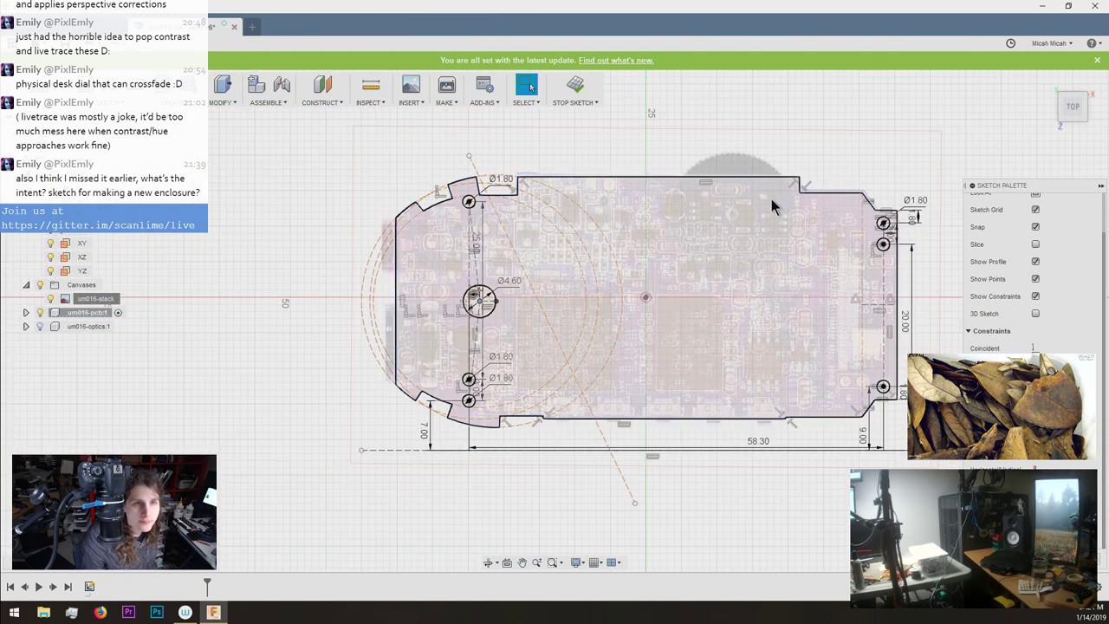
scroll(468, 208, up, 8)
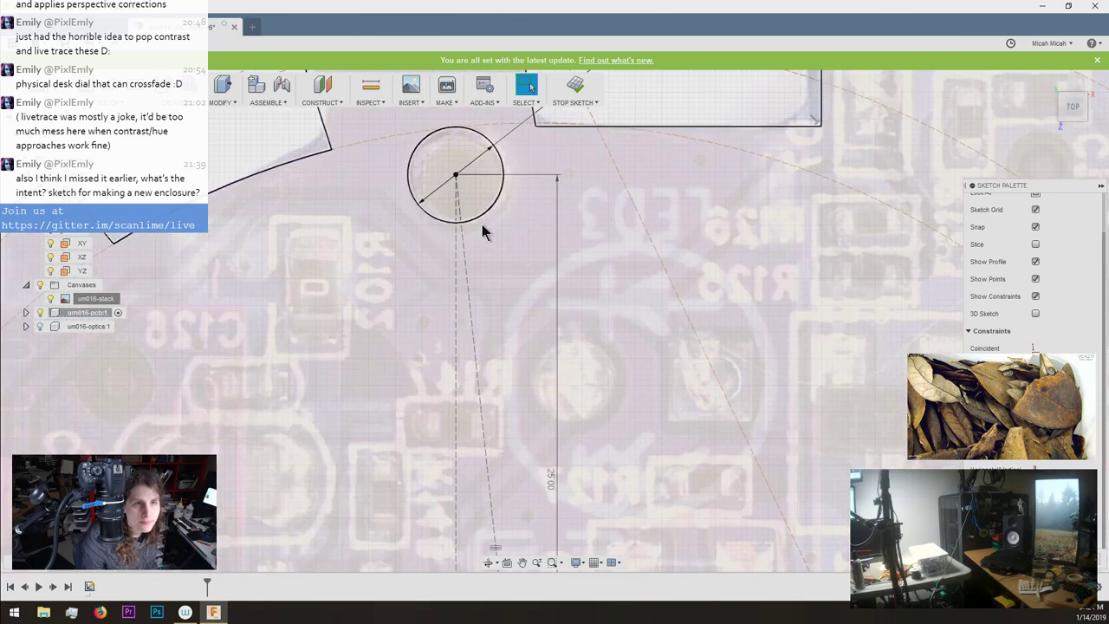
scroll(455, 546, down, 8)
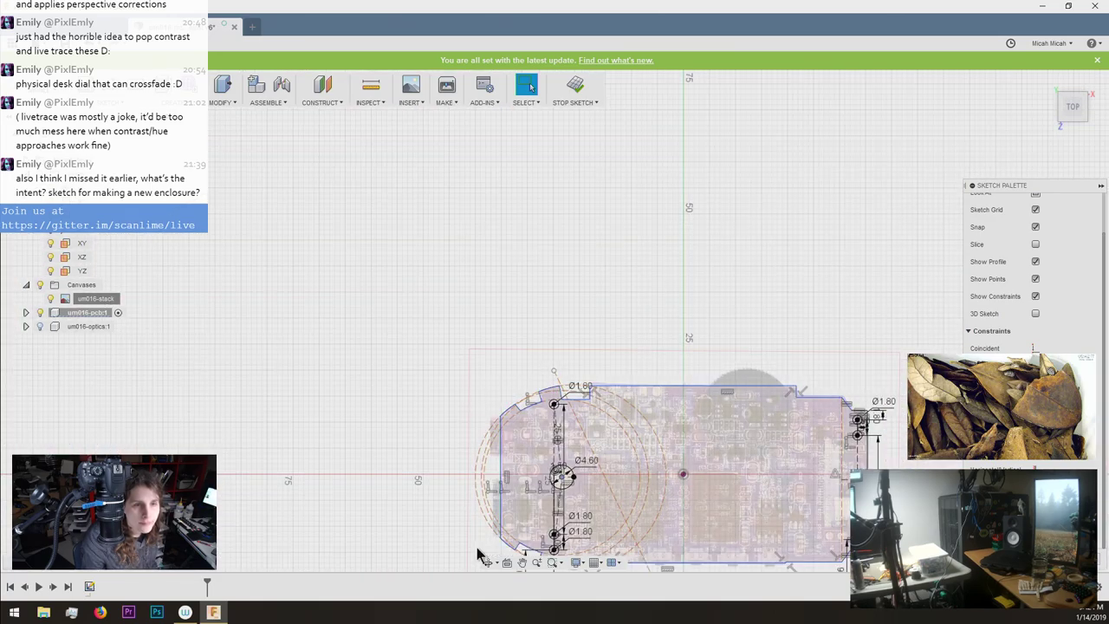
scroll(477, 547, up, 4)
scroll(592, 537, up, 3)
scroll(852, 345, down, 8)
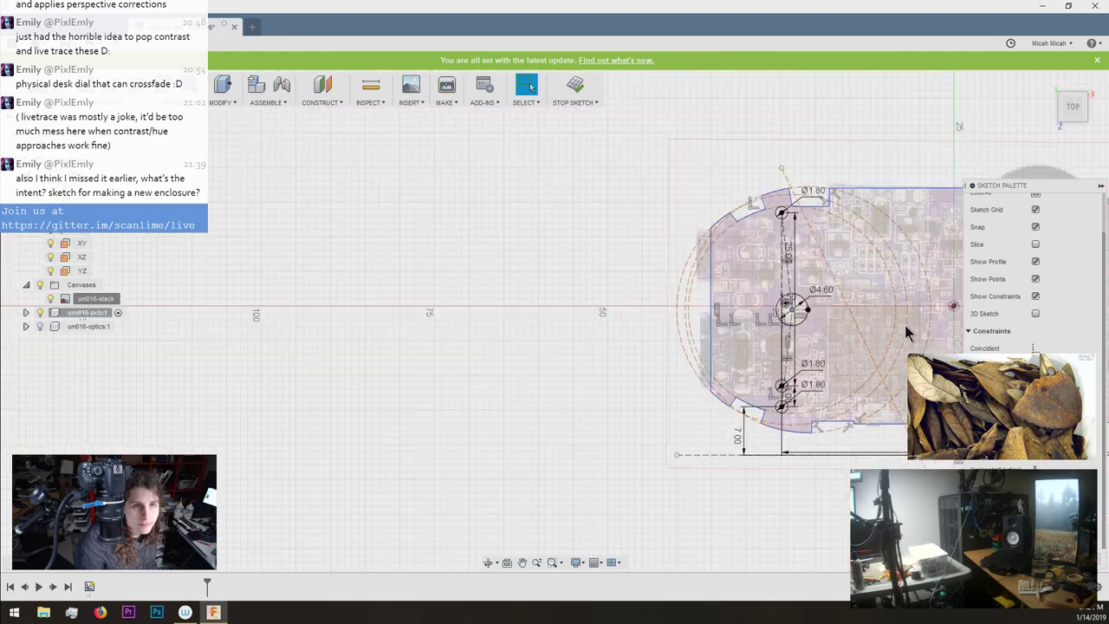
Examine how the board's upper and lower edges, right-end notches and right-end holes line up with the canvas image.
scroll(721, 305, up, 8)
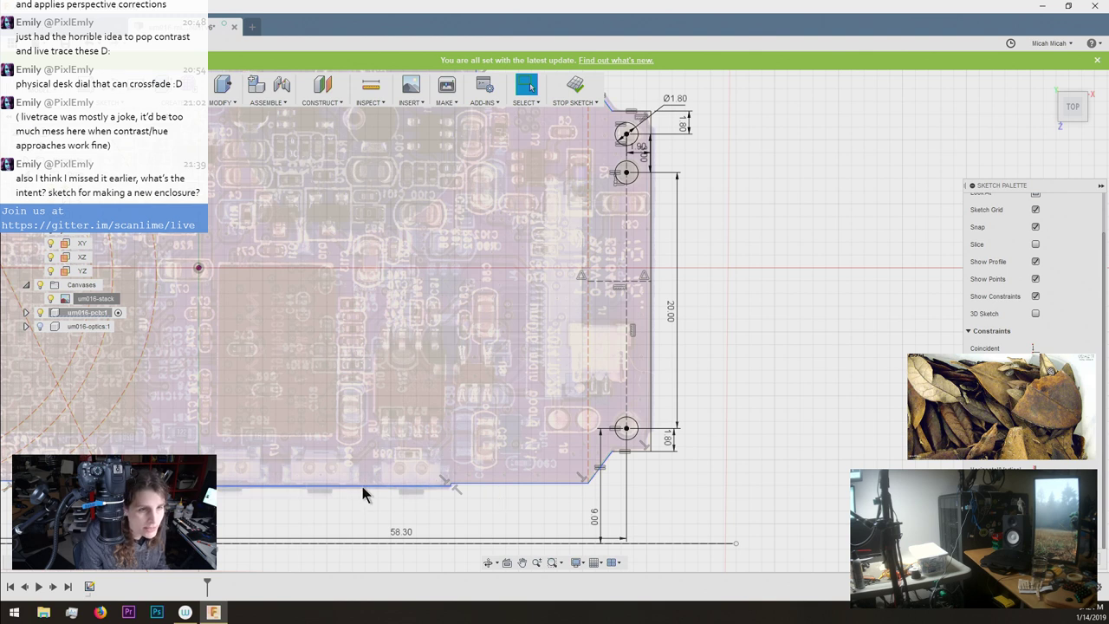
scroll(366, 482, up, 2)
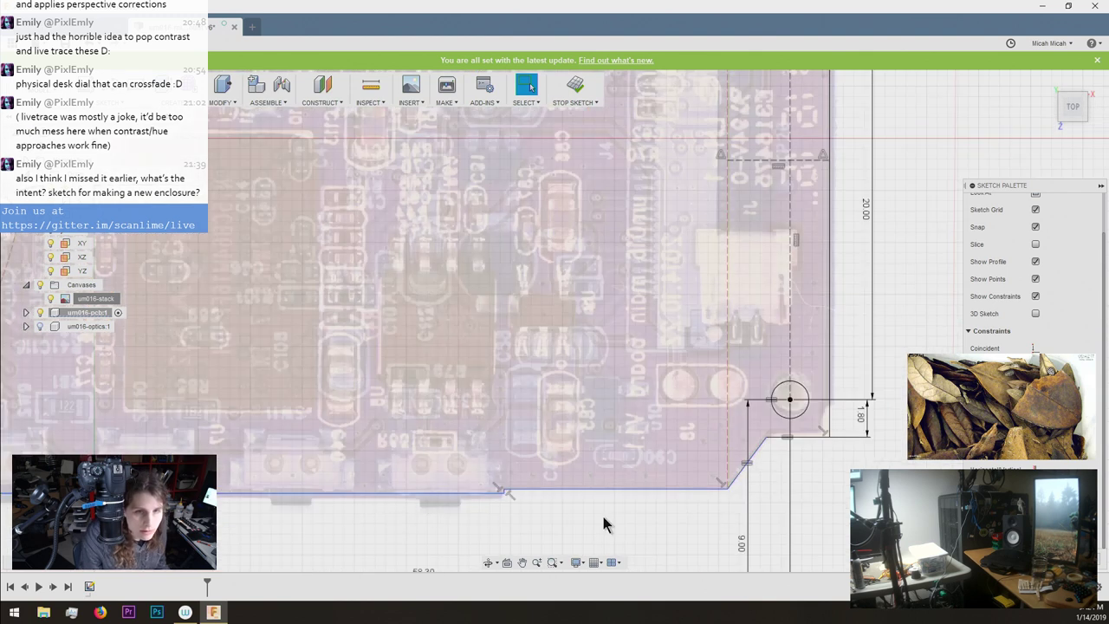
scroll(471, 495, down, 2)
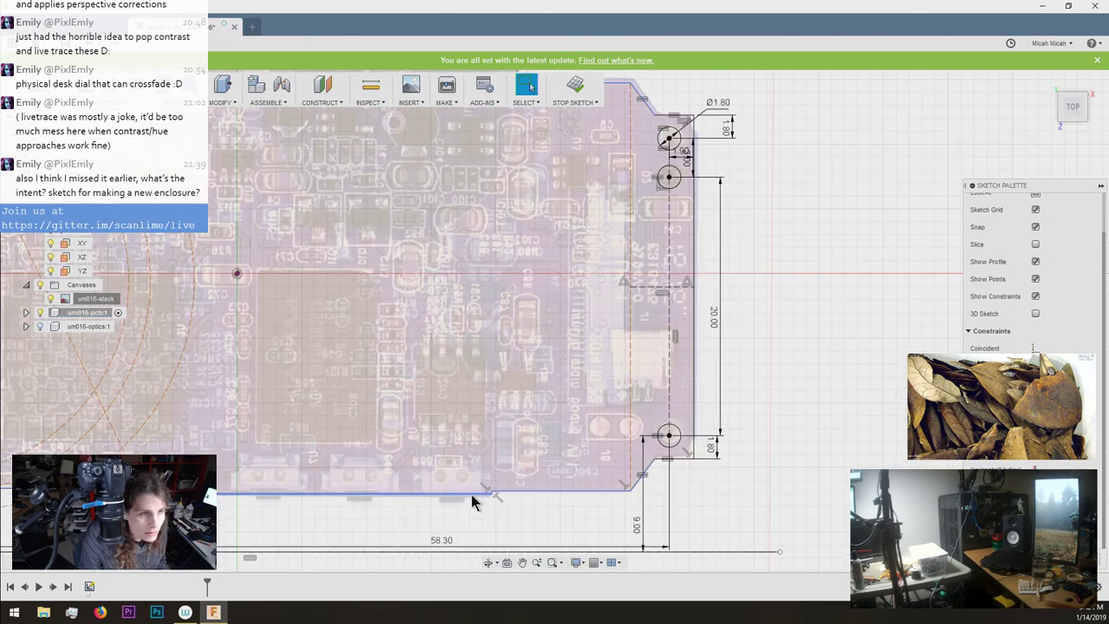
scroll(806, 407, down, 3)
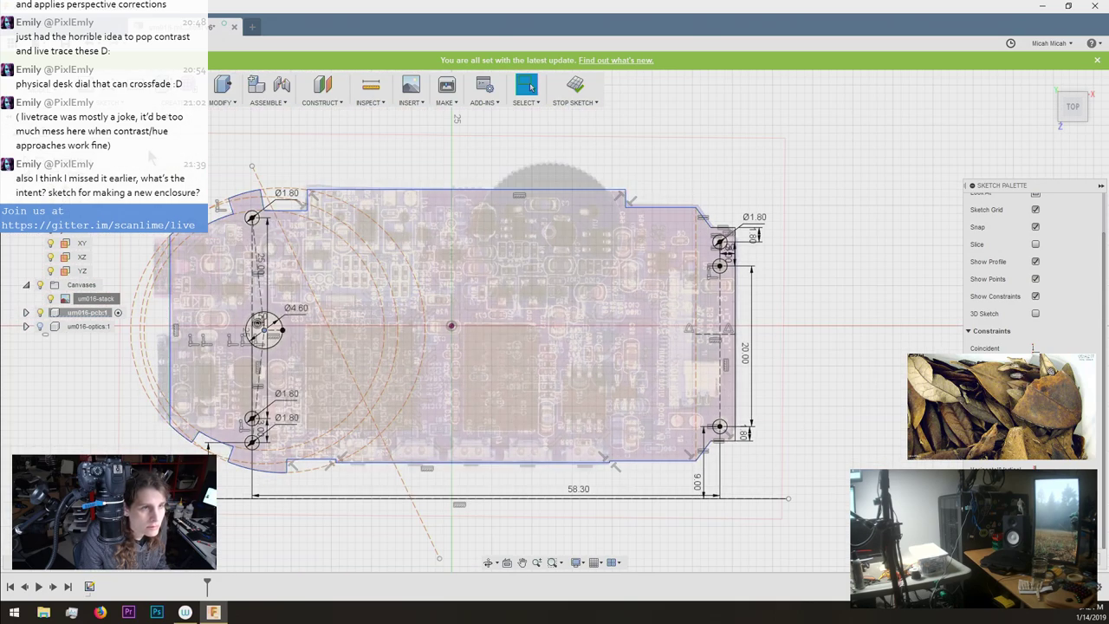
click(285, 143)
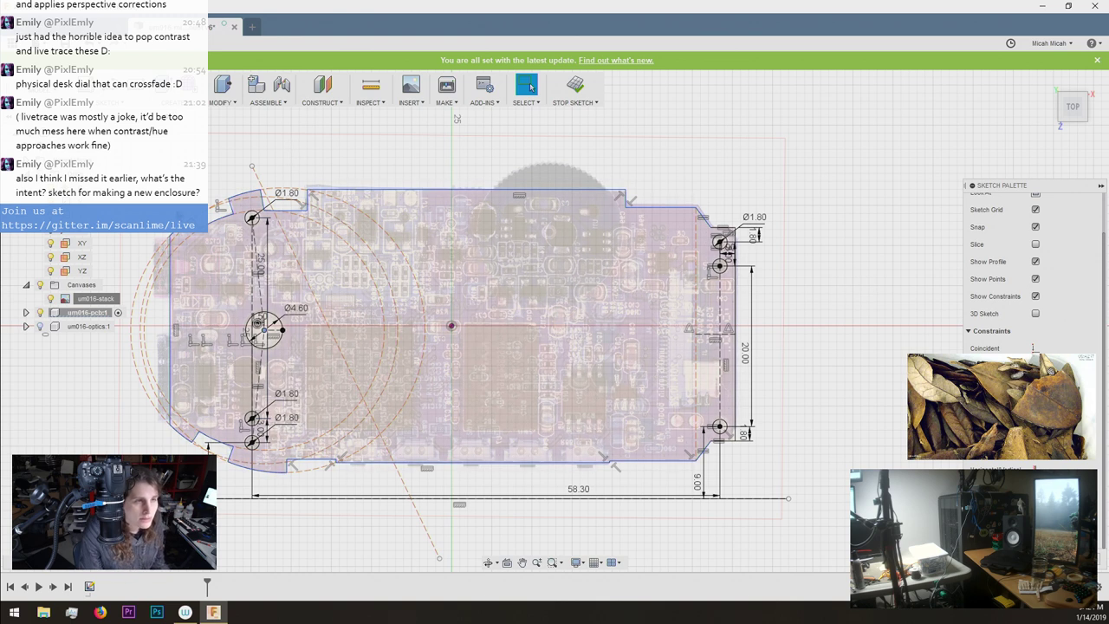
scroll(338, 182, up, 3)
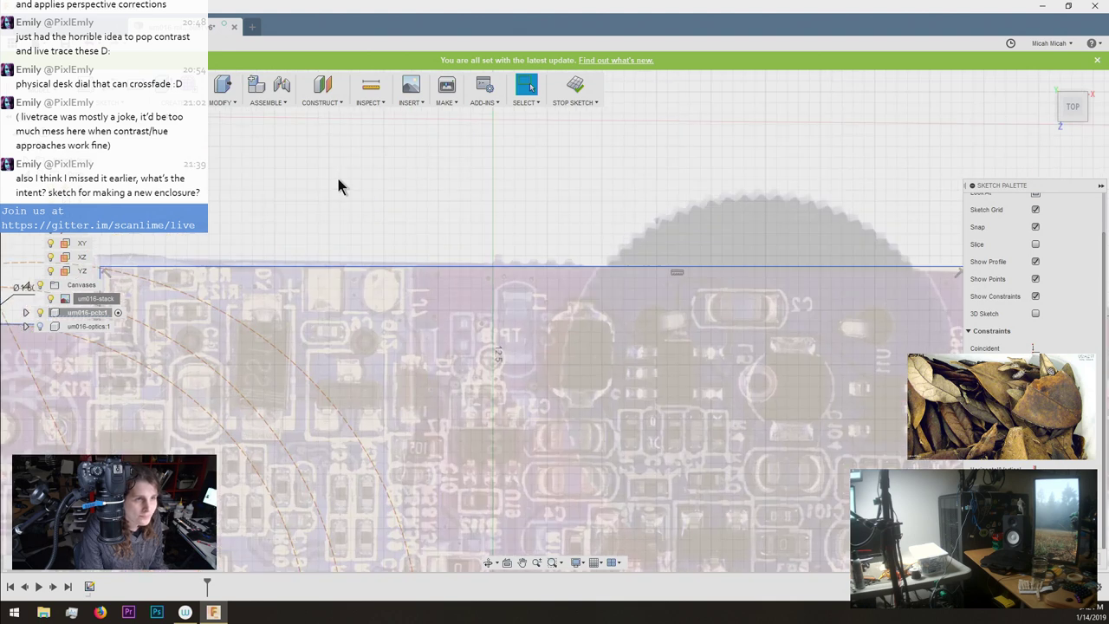
scroll(254, 240, down, 3)
scroll(467, 244, up, 4)
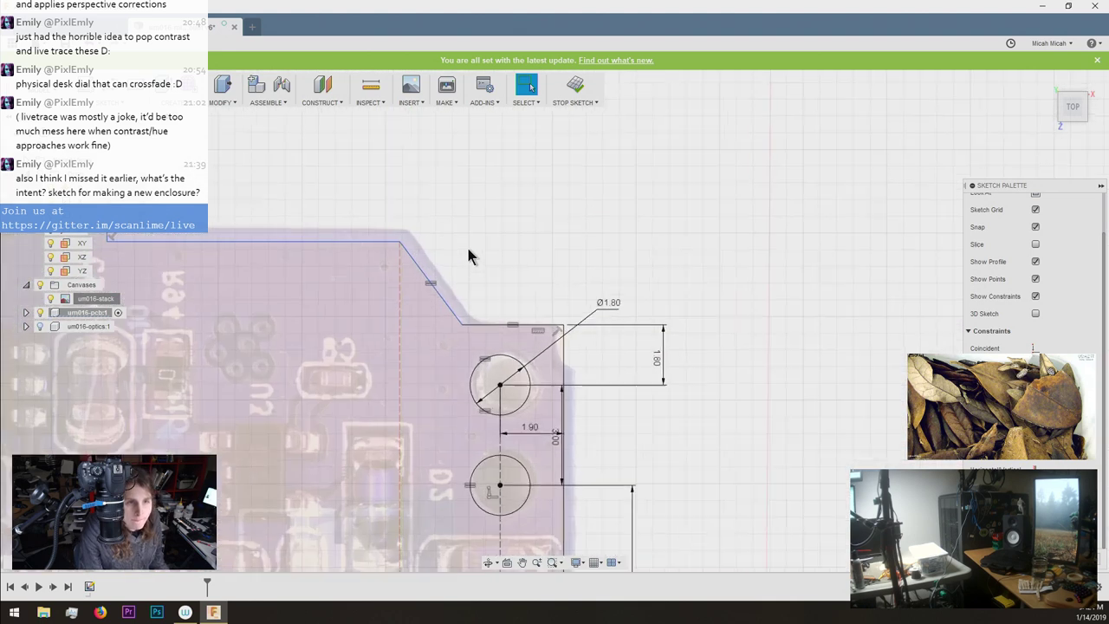
scroll(466, 245, up, 1)
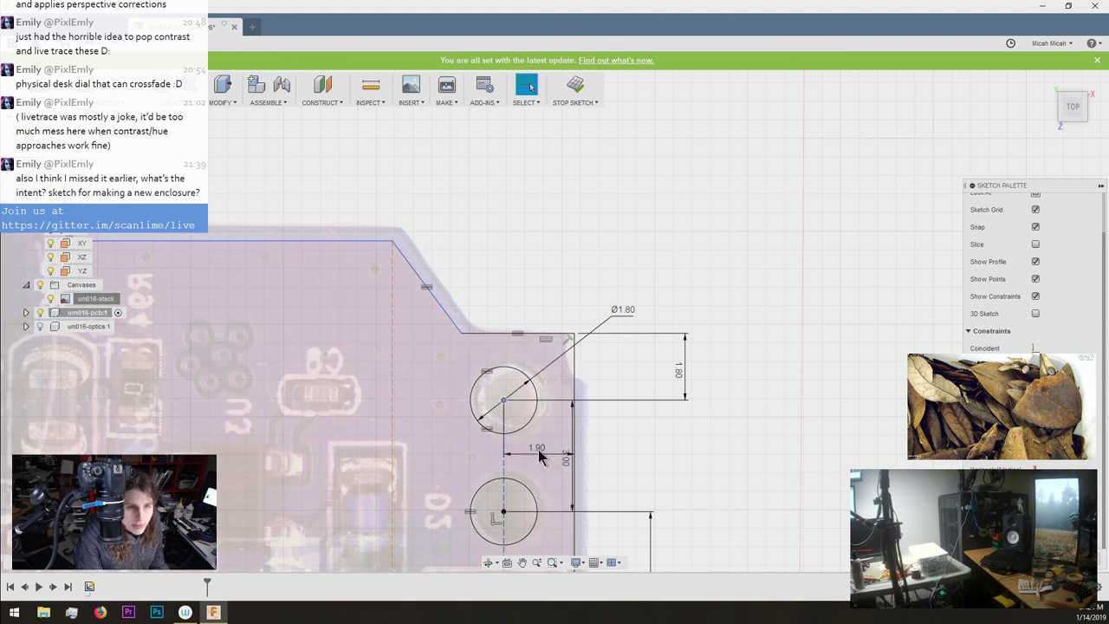
scroll(598, 444, down, 2)
scroll(604, 447, down, 2)
middle_drag(799, 304, 750, 93)
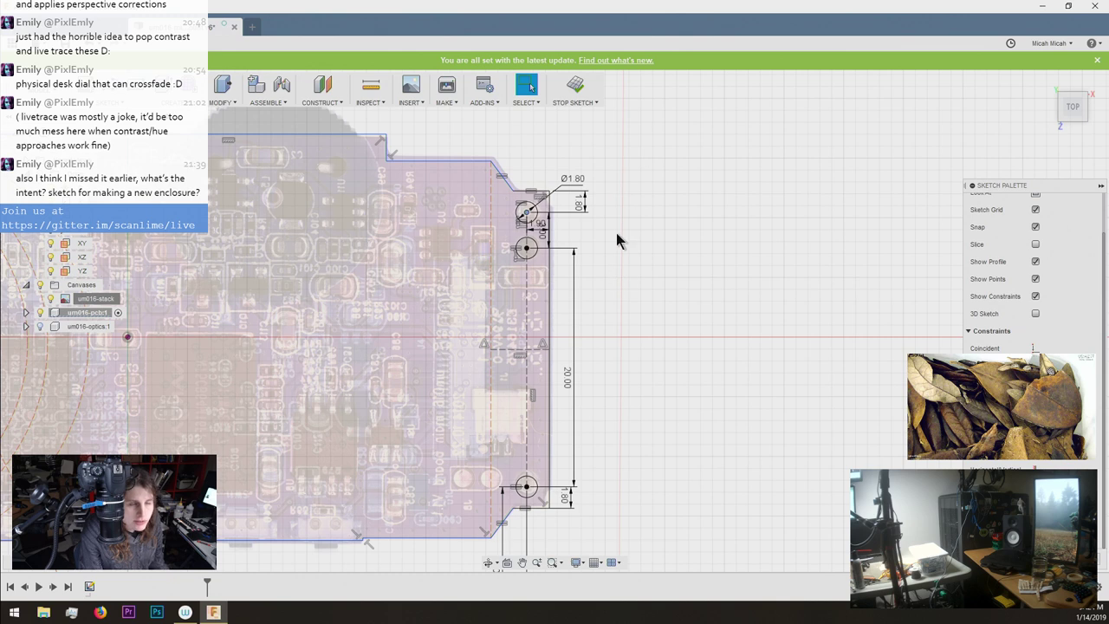
scroll(611, 215, up, 4)
mouse_move(491, 104)
middle_down()
mouse_move(508, 216)
mouse_move(482, 272)
middle_up()
scroll(437, 189, up, 2)
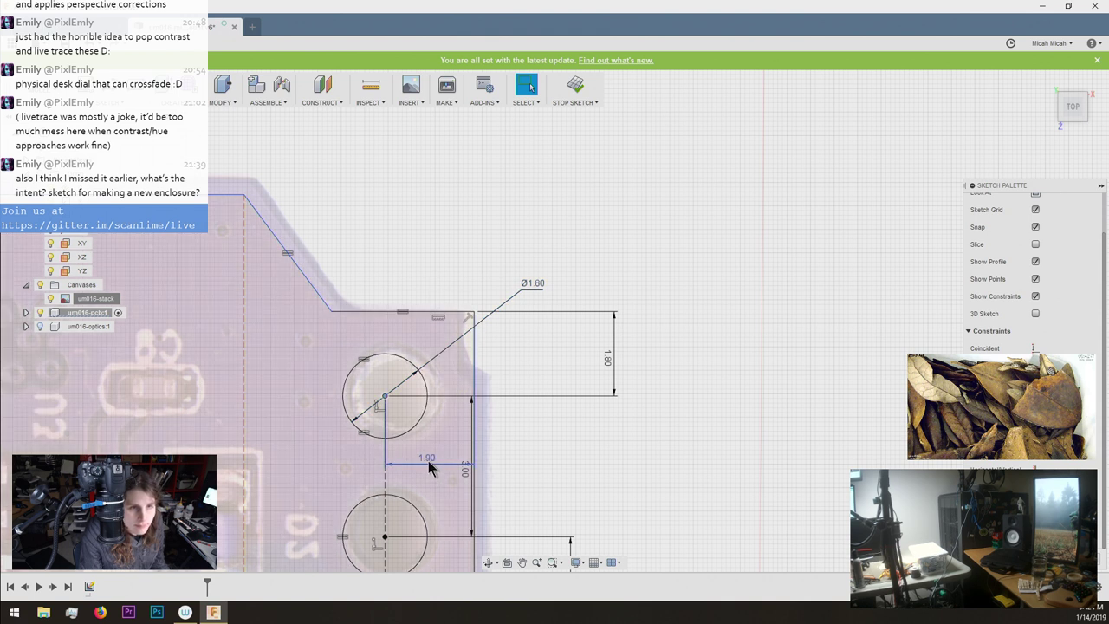
scroll(428, 468, down, 10)
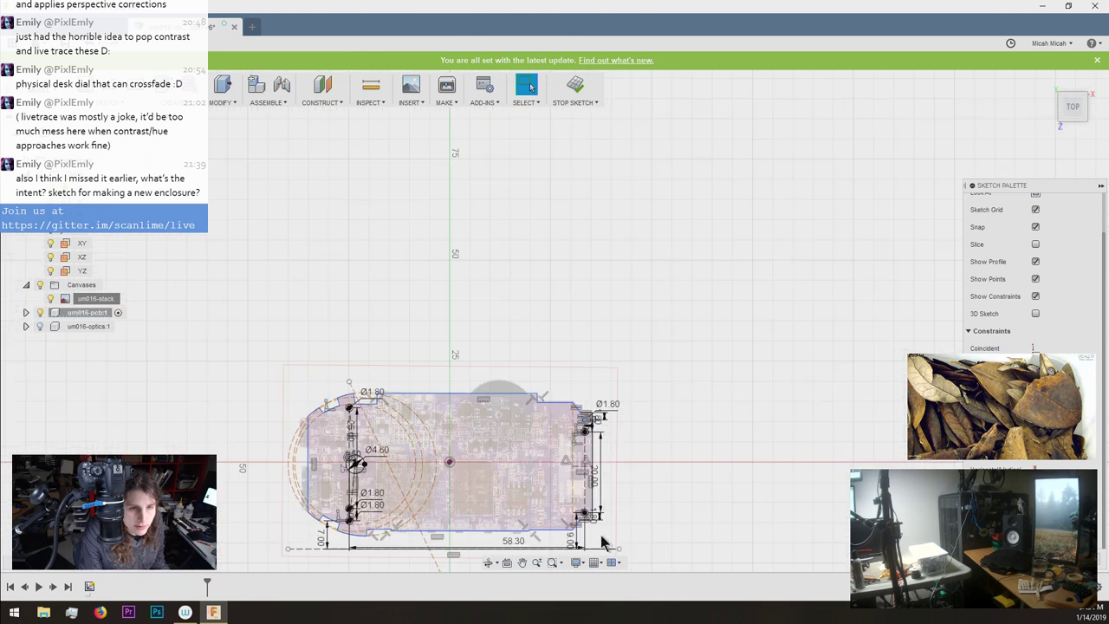
Shift the inner corner of the board's lower right notch slightly outward along the horizontal notch edge to match the canvas image.
scroll(604, 543, up, 10)
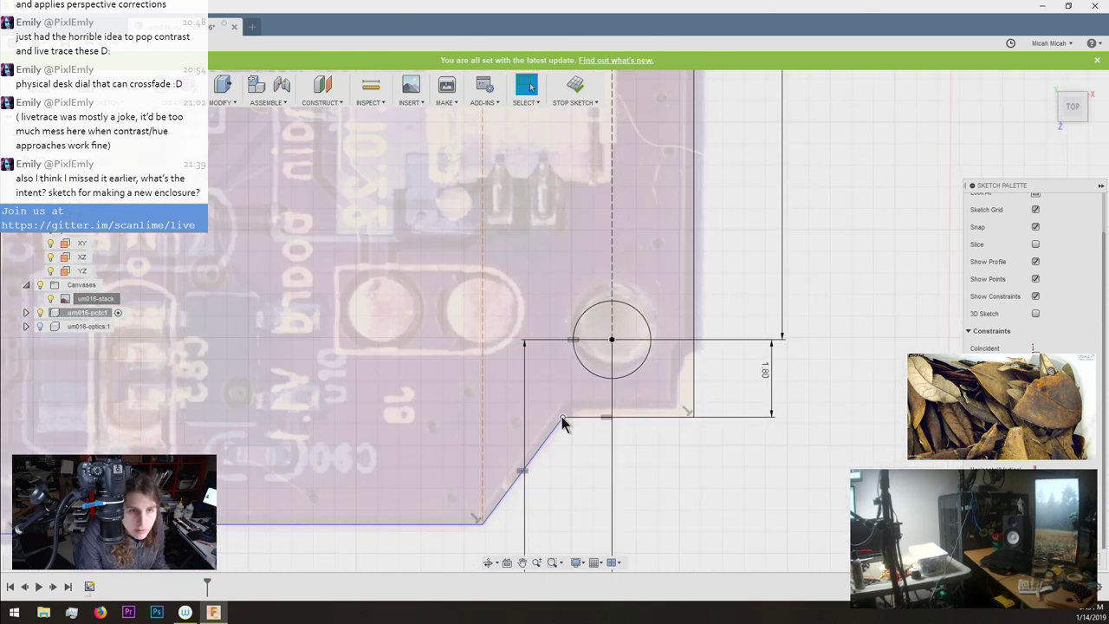
drag(564, 419, 576, 421)
key(Escape)
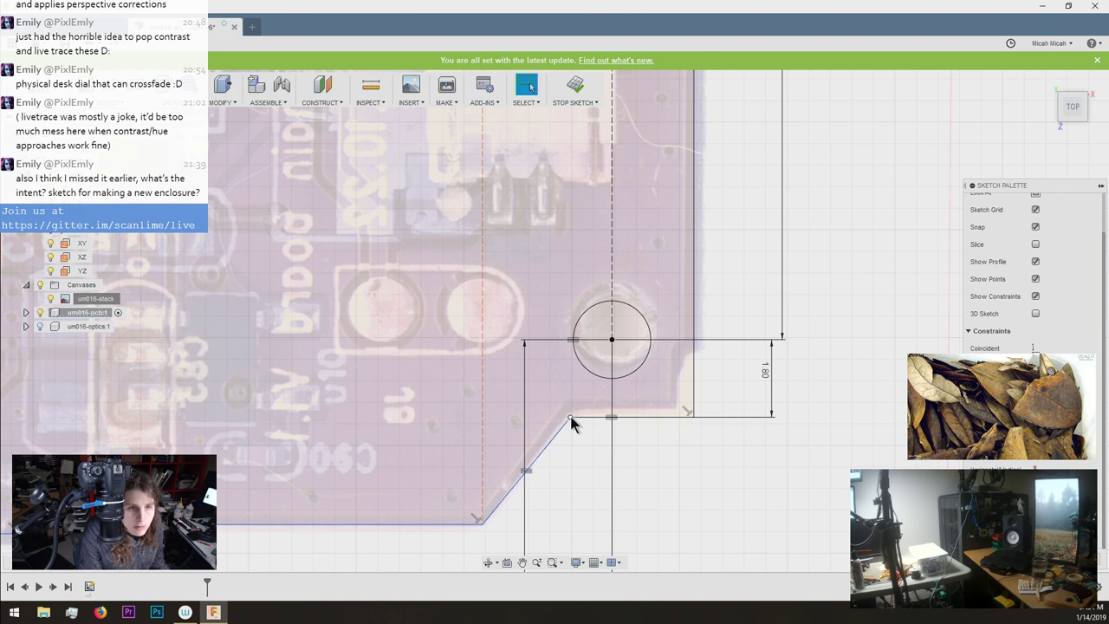
scroll(572, 422, down, 3)
scroll(572, 422, down, 5)
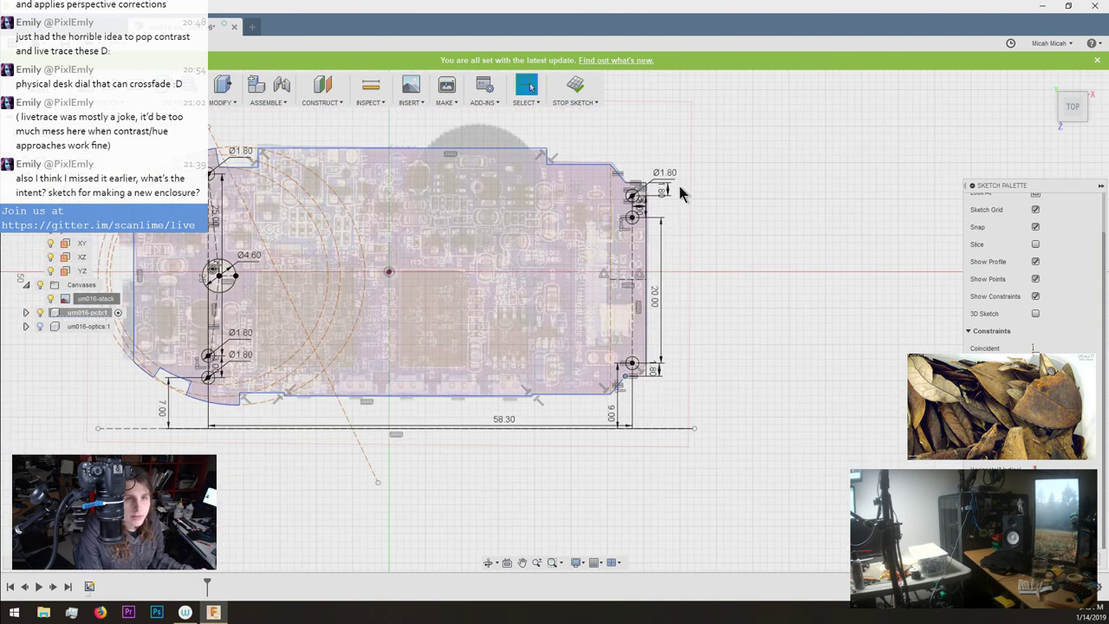
Draw a vertical line about 26.6 mm long from the upper right notch's inner corner to the lower right notch's inner corner.
scroll(673, 177, up, 5)
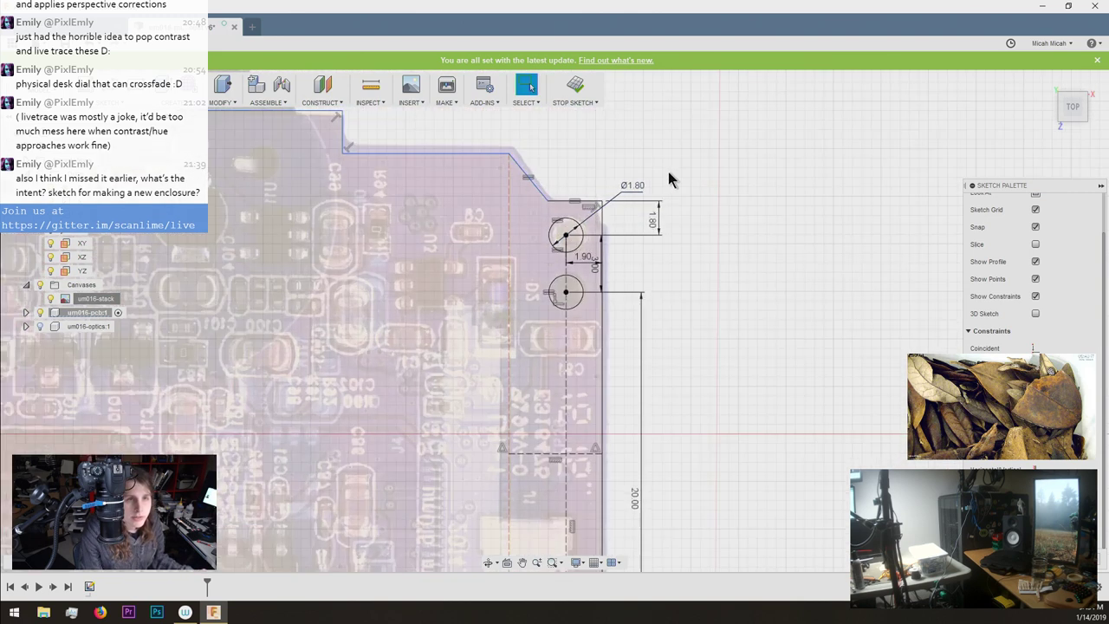
key(l)
click(548, 202)
scroll(706, 300, down, 2)
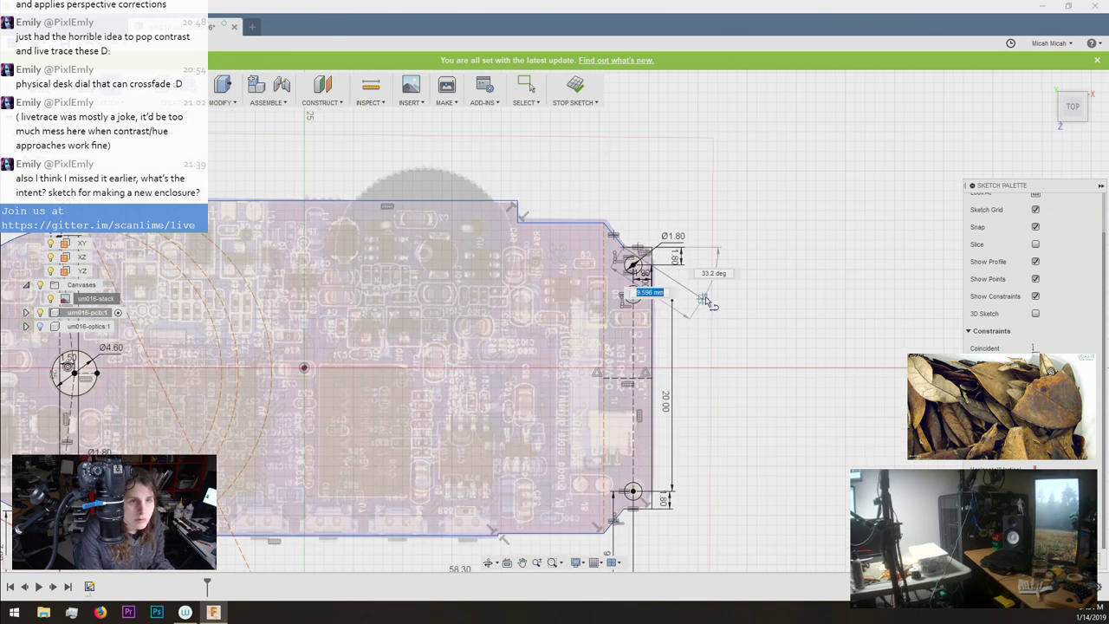
scroll(706, 301, down, 2)
scroll(684, 364, up, 3)
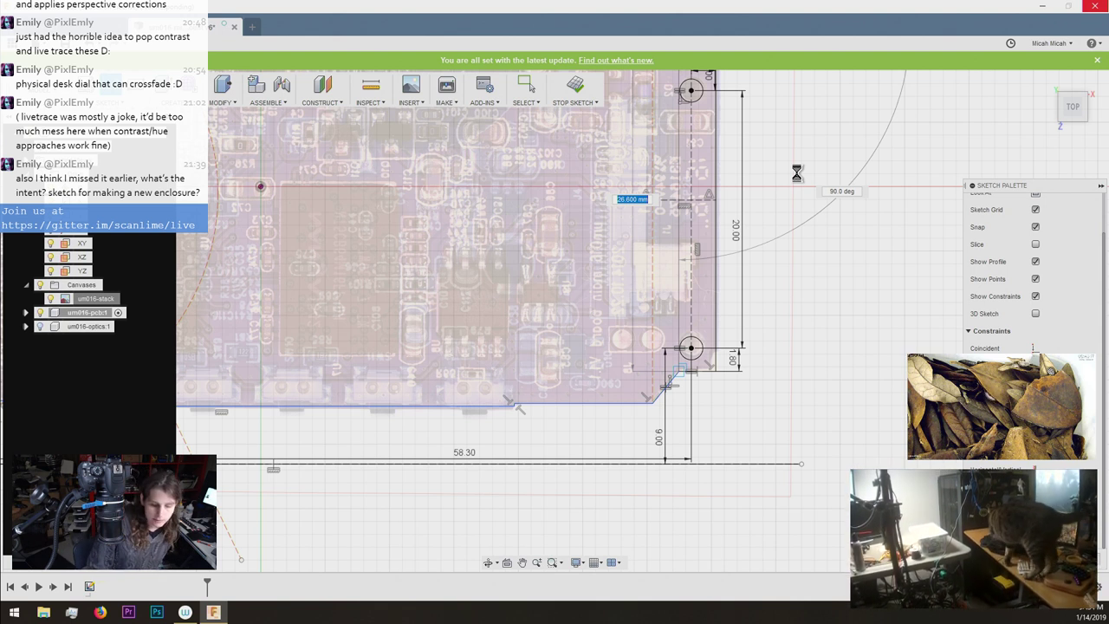
Examine the line joining the right-end notch corners and the nearby holes against the canvas image.
scroll(797, 173, down, 1)
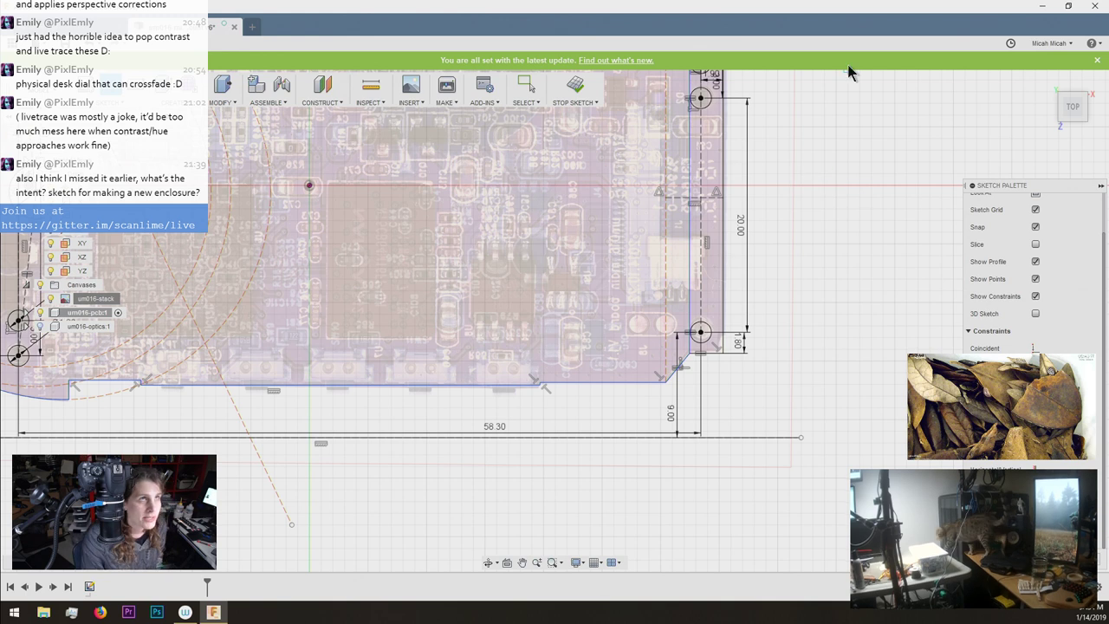
scroll(660, 141, down, 3)
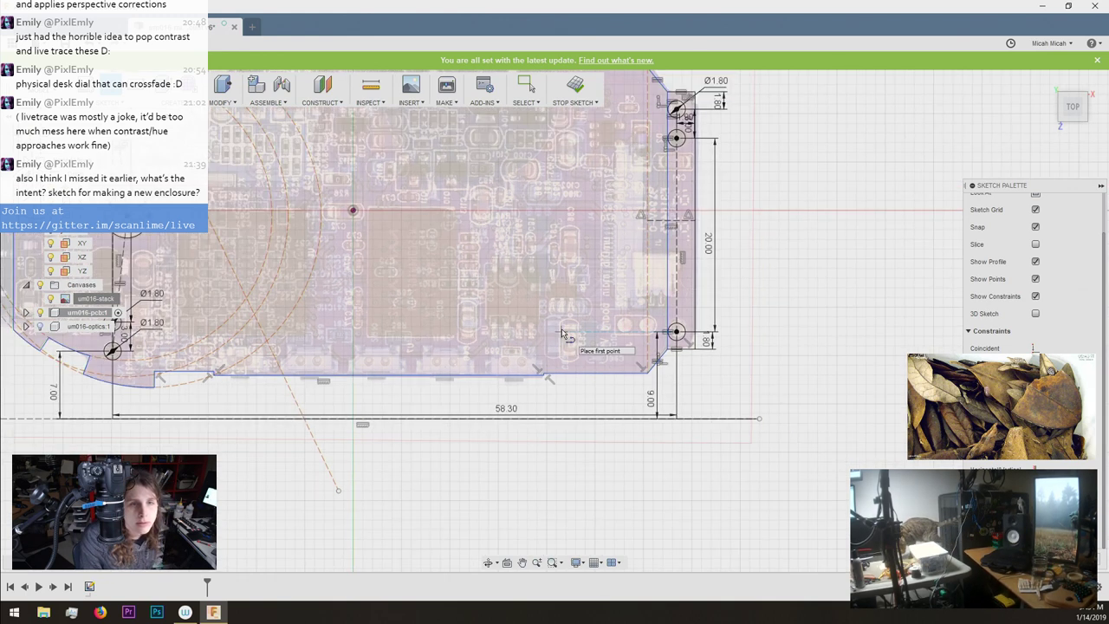
scroll(612, 183, up, 3)
scroll(612, 183, up, 2)
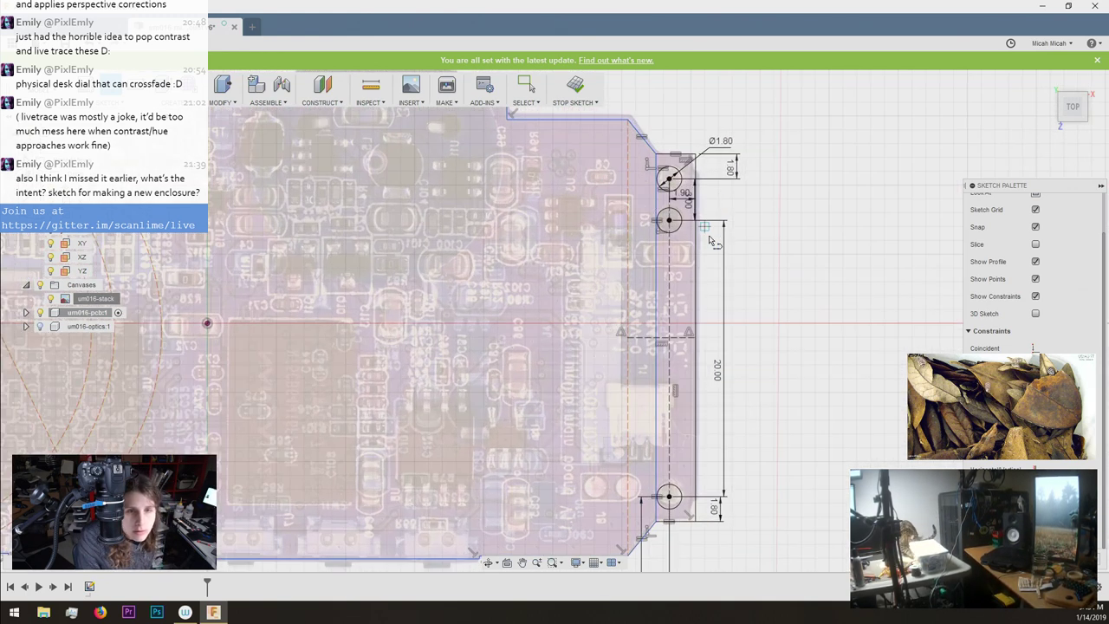
scroll(706, 227, down, 1)
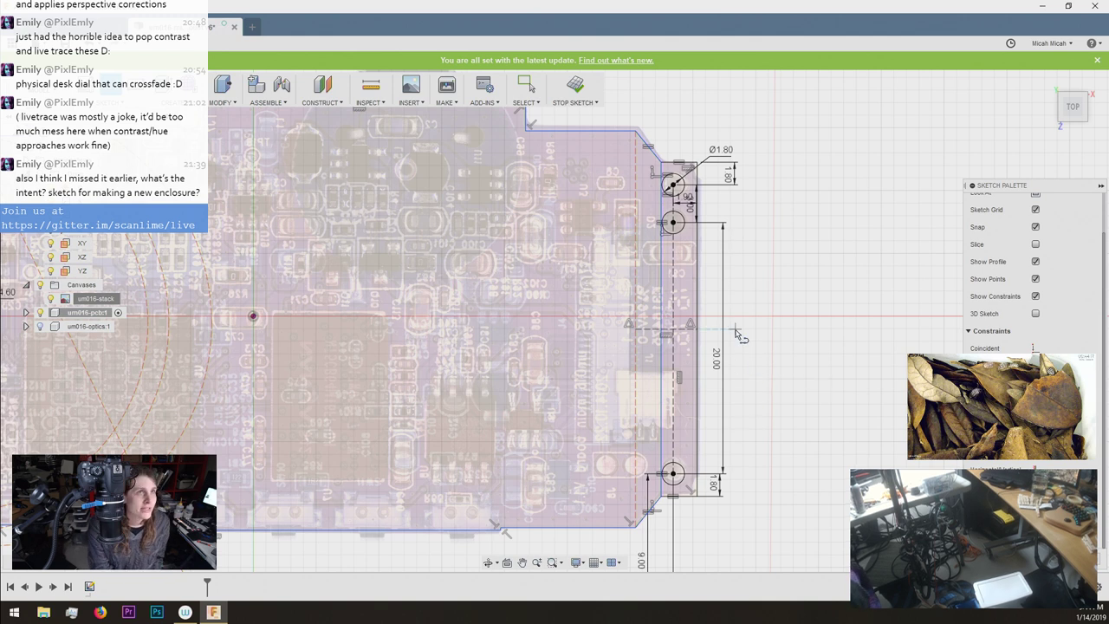
scroll(745, 168, up, 2)
scroll(649, 138, up, 5)
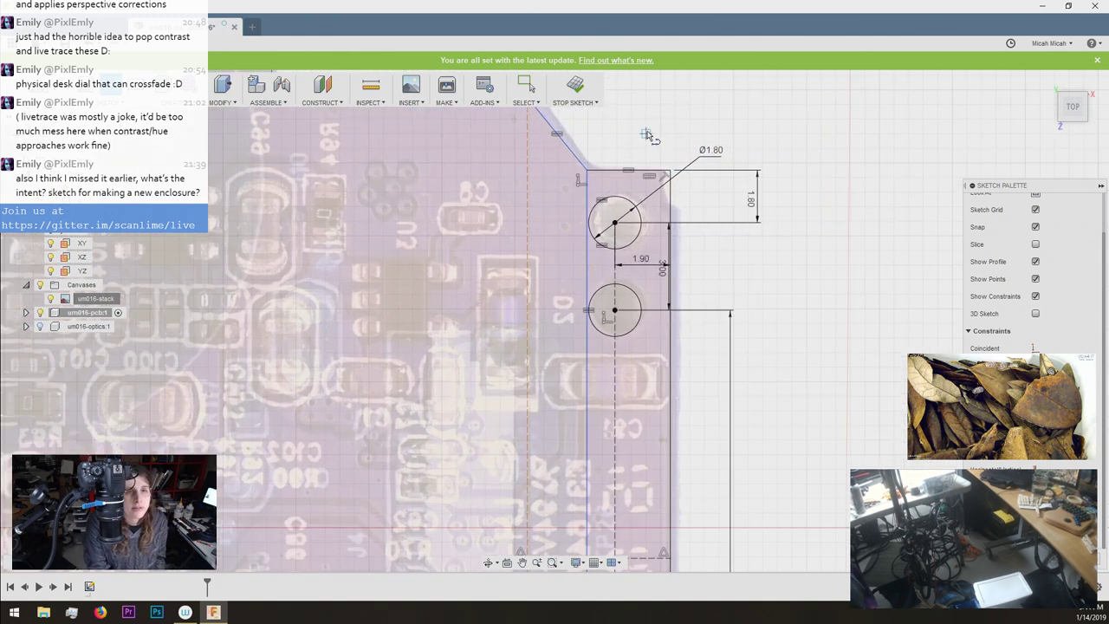
scroll(668, 173, down, 6)
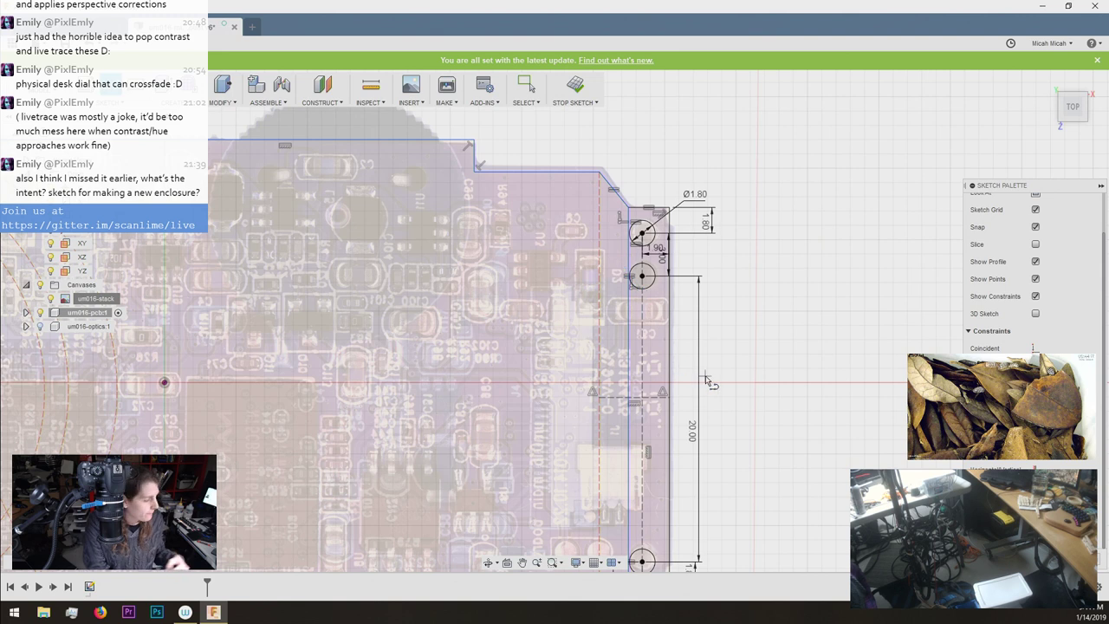
scroll(634, 282, up, 5)
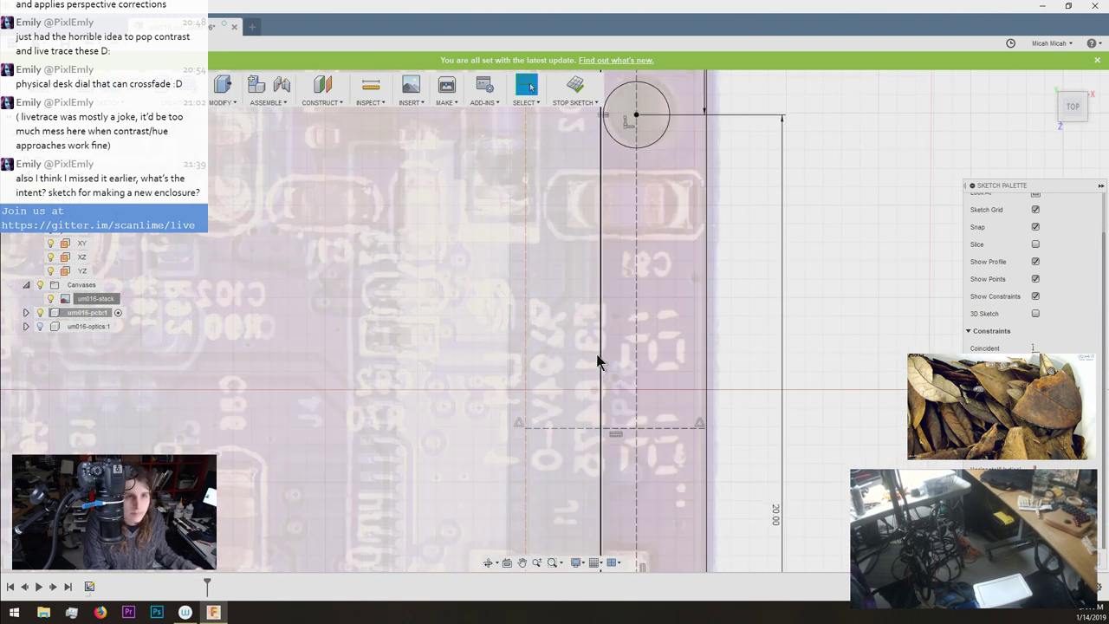
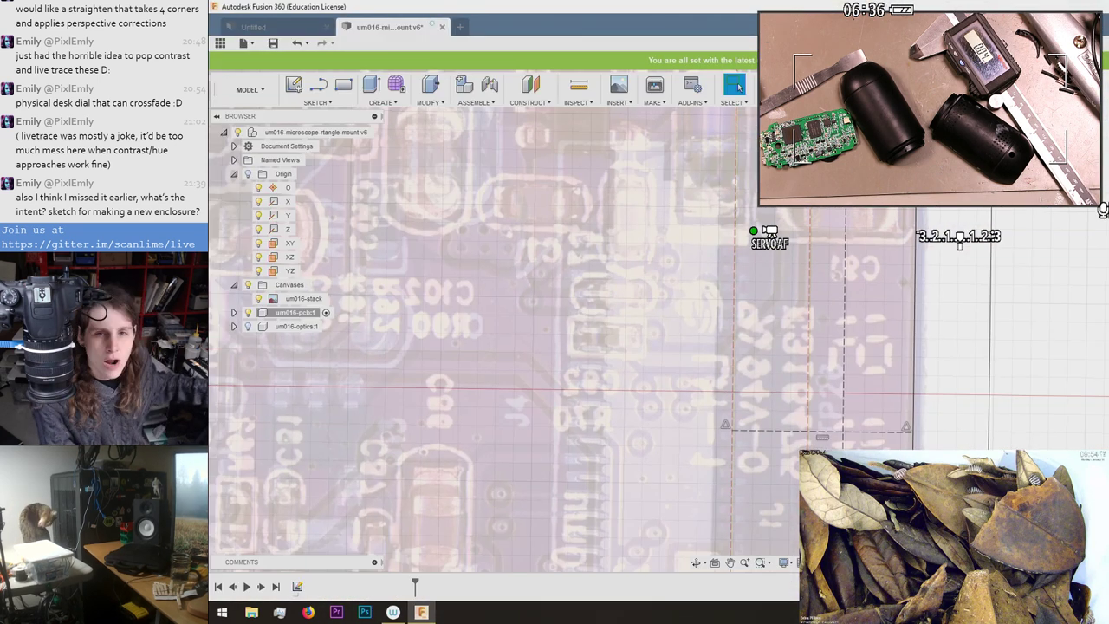
scroll(1047, 146, down, 3)
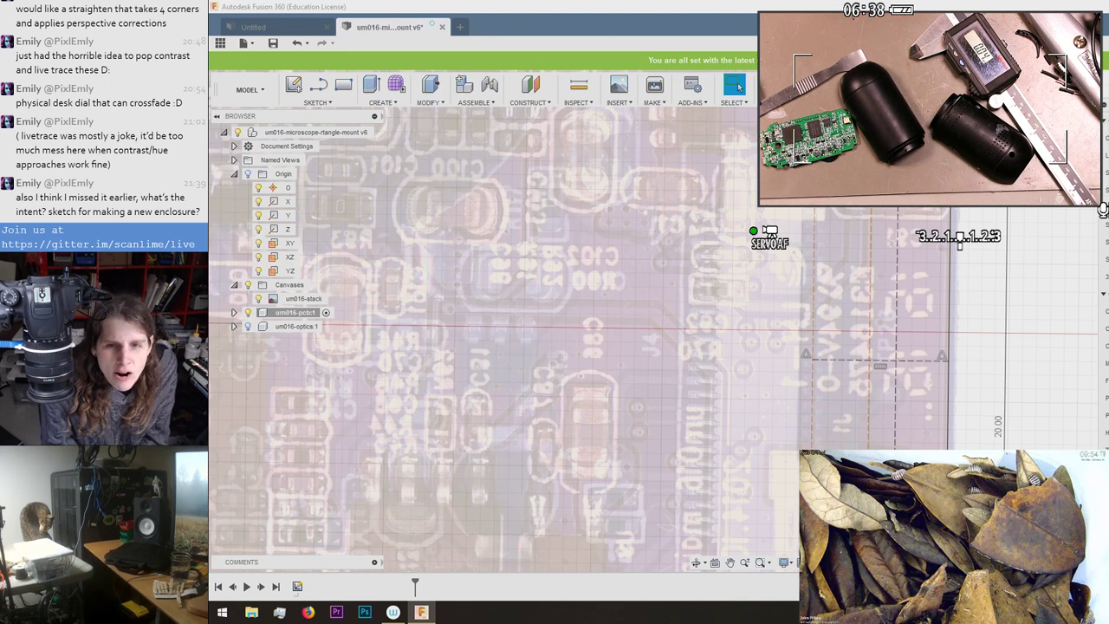
Examine how the board's left-end outline, corner notches and holes line up with the canvas image.
scroll(1101, 419, down, 2)
scroll(1100, 420, down, 3)
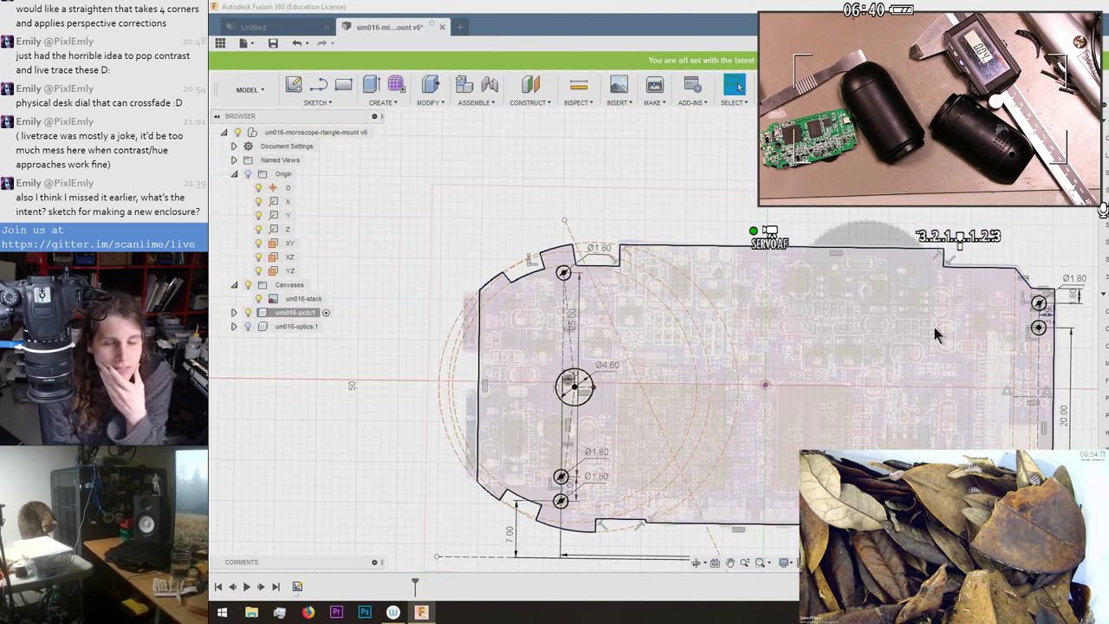
scroll(837, 273, up, 1)
middle_drag(760, 162, 664, 132)
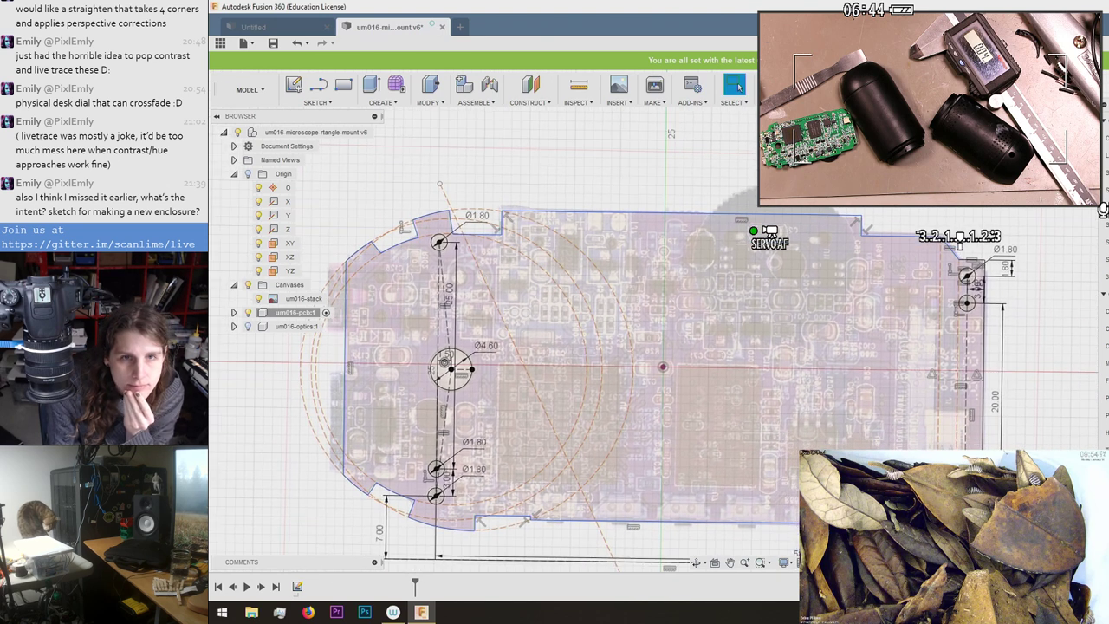
click(1053, 145)
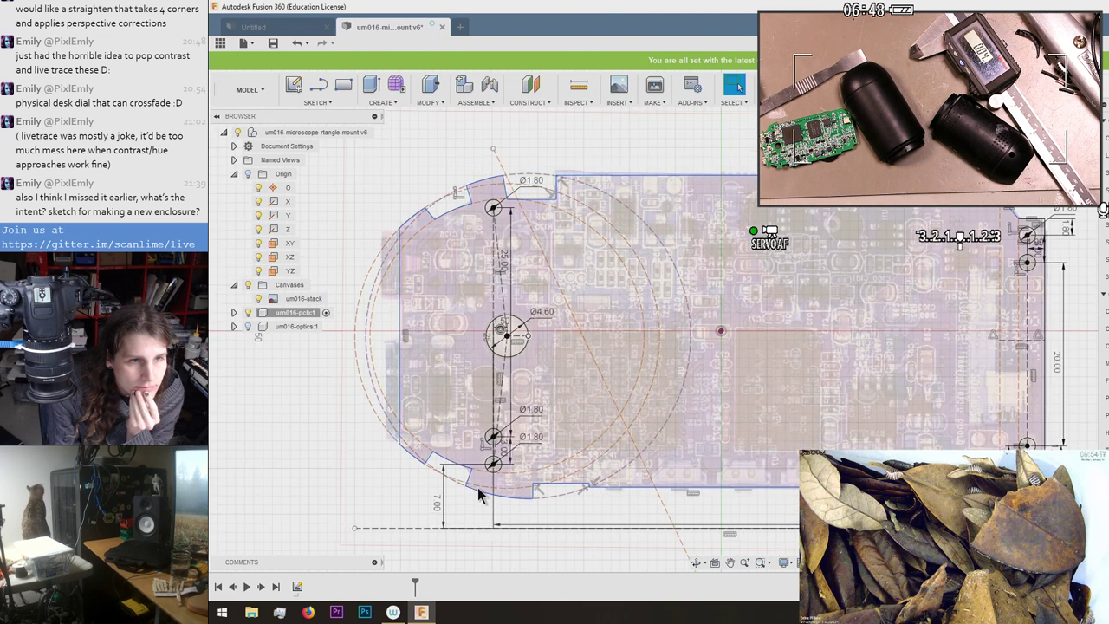
scroll(397, 400, up, 2)
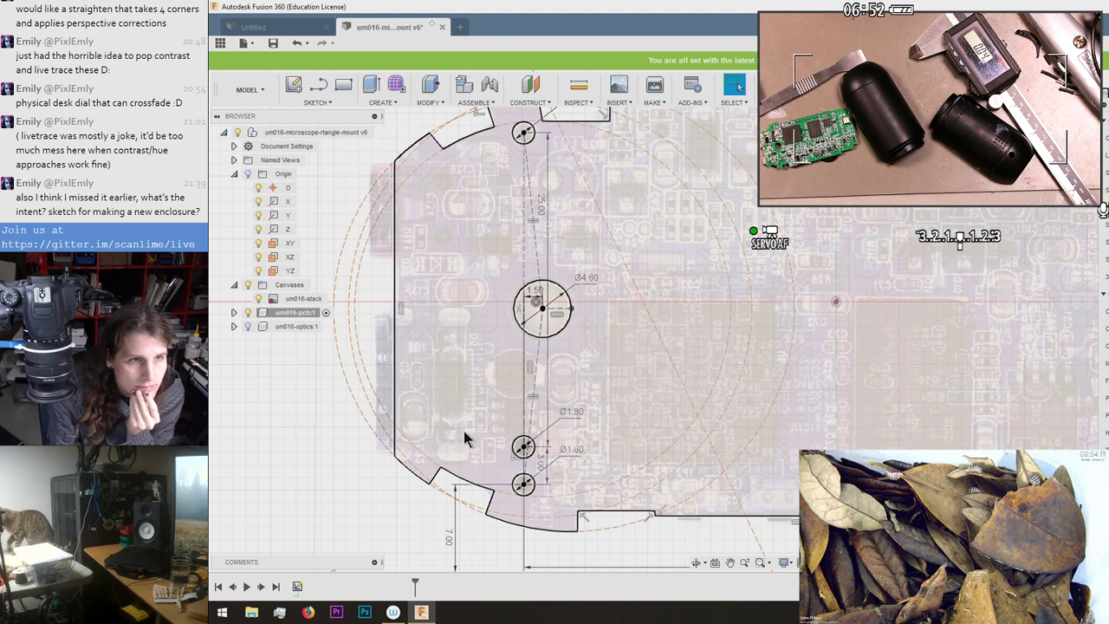
scroll(463, 433, down, 2)
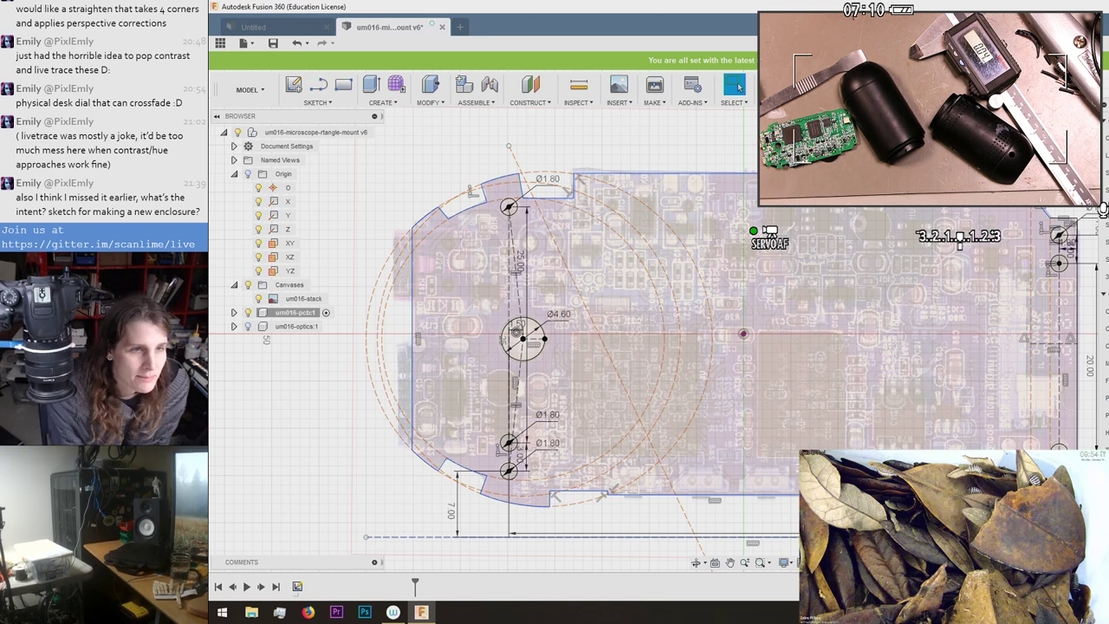
scroll(831, 261, up, 2)
scroll(899, 211, down, 2)
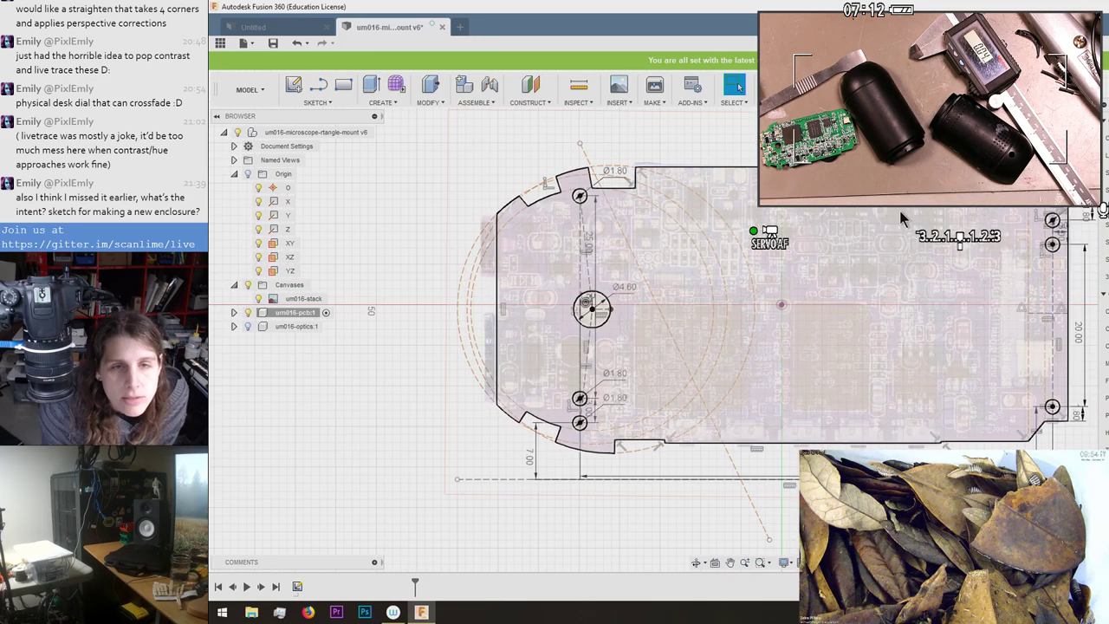
Shift the corner between the board's lower edge and lower right chamfer slightly outward to match the canvas image.
scroll(1077, 460, up, 6)
scroll(944, 415, up, 4)
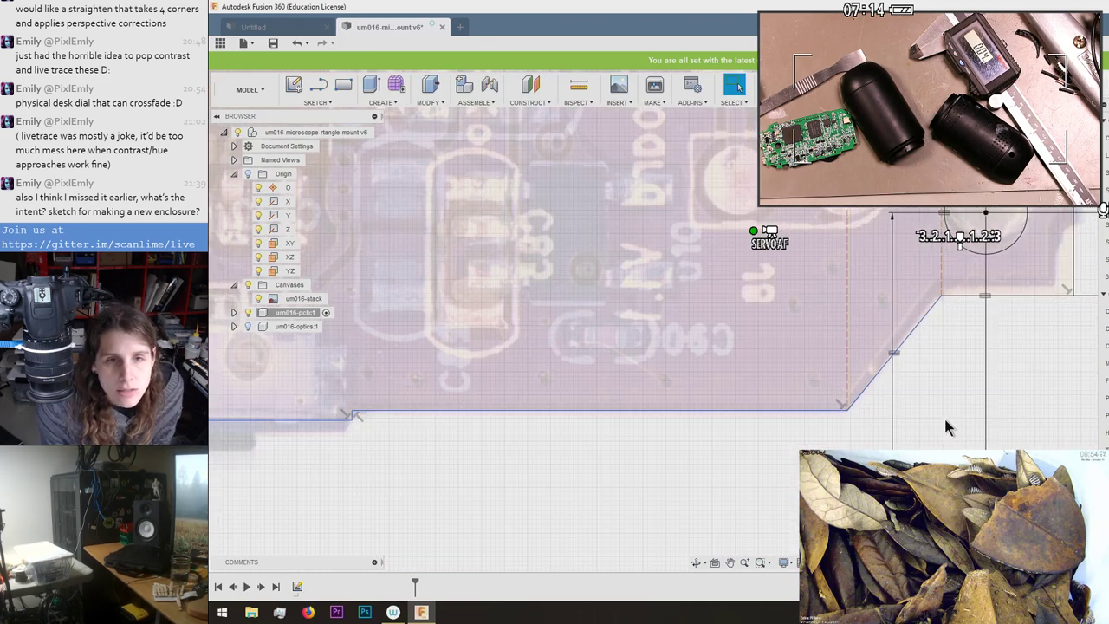
scroll(964, 248, down, 4)
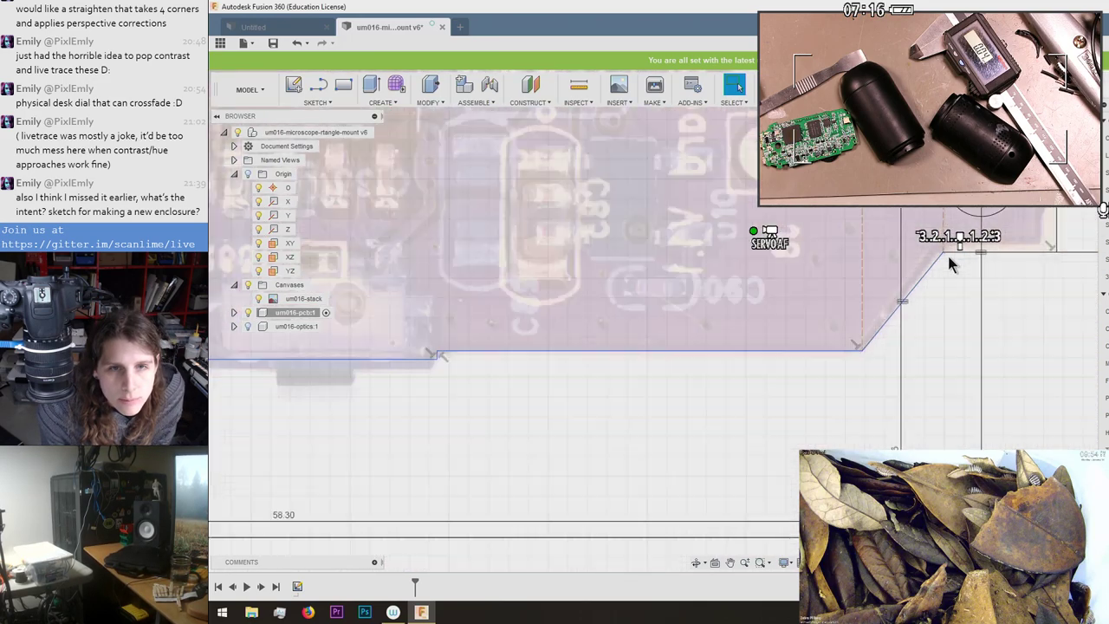
scroll(945, 242, up, 4)
scroll(966, 214, up, 6)
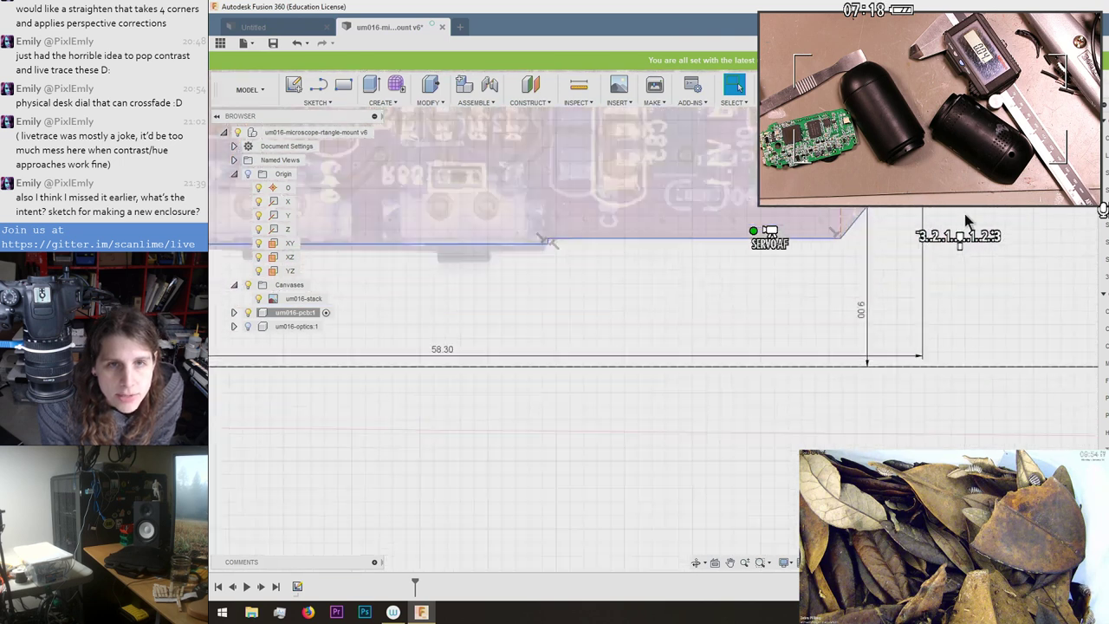
middle_drag(801, 238, 769, 407)
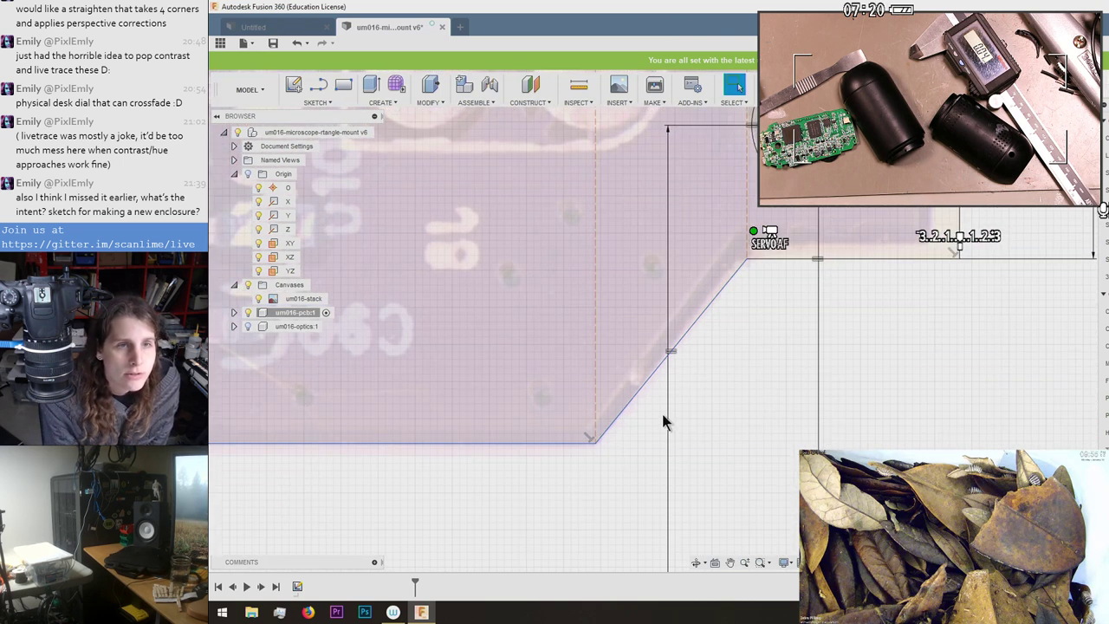
drag(596, 442, 597, 448)
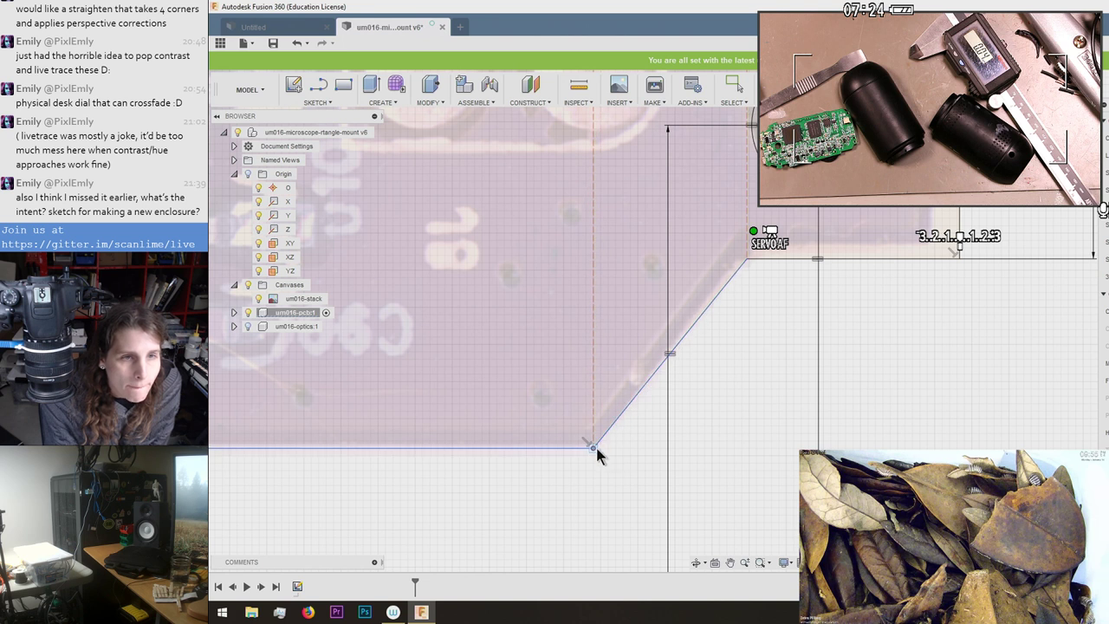
scroll(597, 448, up, 4)
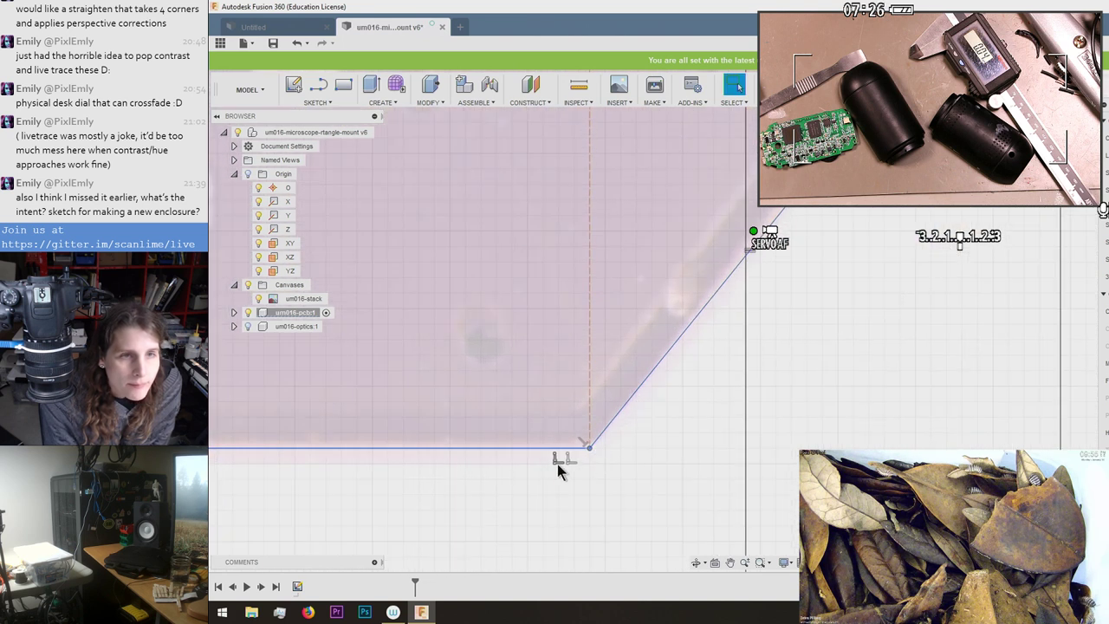
Move the outer corner of the small step in the board's lower edge outward and slightly left to match the canvas image.
mouse_move(556, 464)
middle_down()
mouse_move(644, 462)
mouse_move(880, 424)
middle_up()
middle_drag(681, 450, 896, 455)
middle_drag(694, 480, 979, 459)
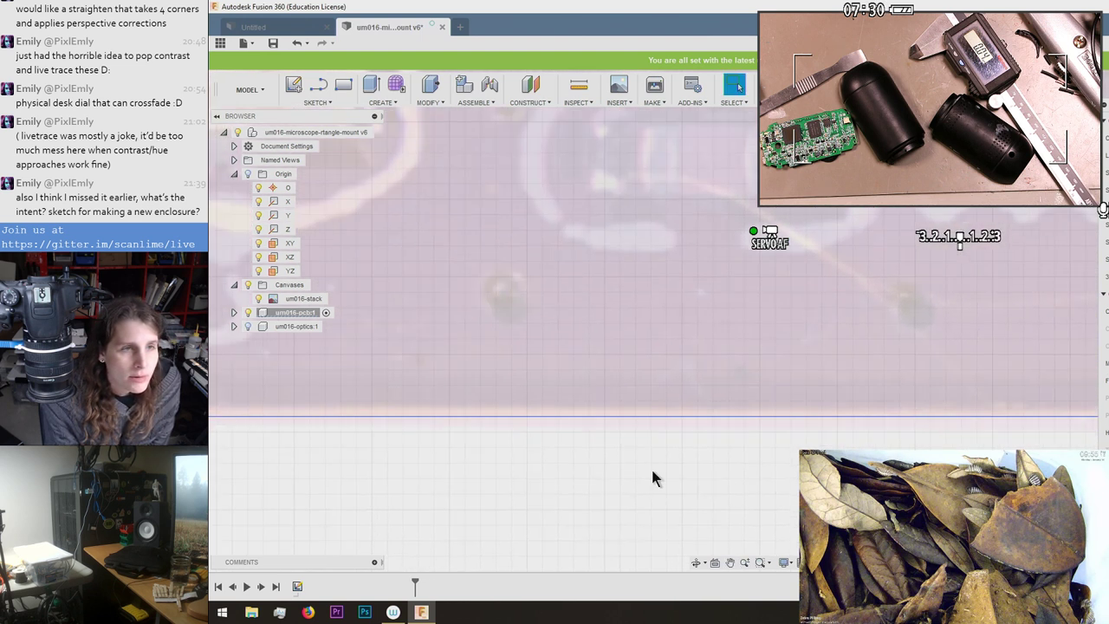
middle_drag(651, 466, 919, 474)
middle_drag(717, 492, 901, 487)
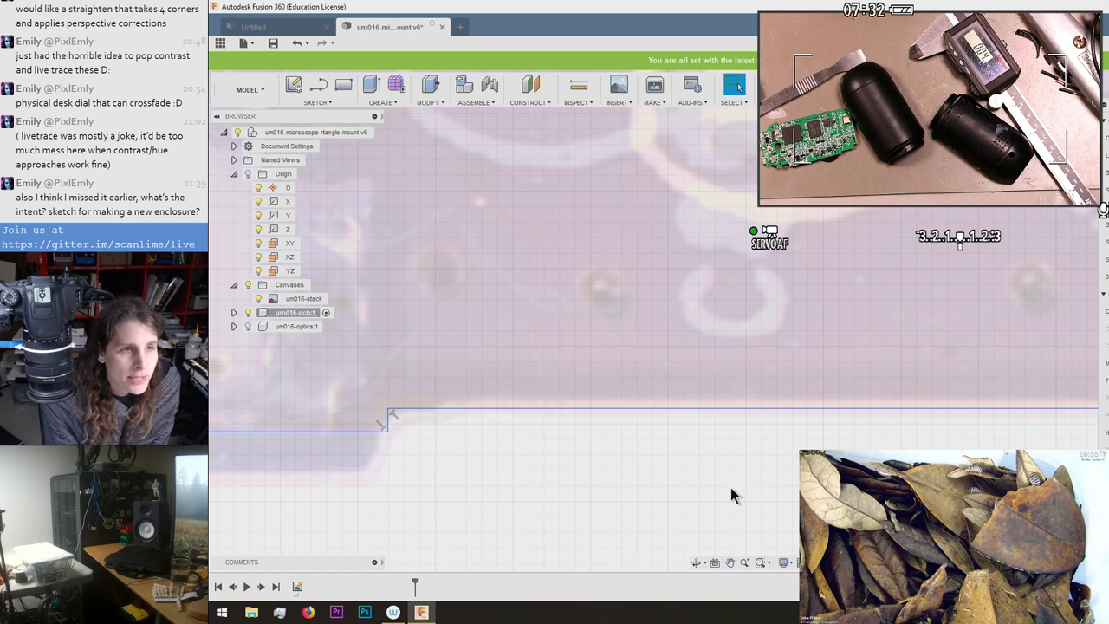
middle_drag(731, 488, 961, 454)
middle_drag(674, 404, 721, 403)
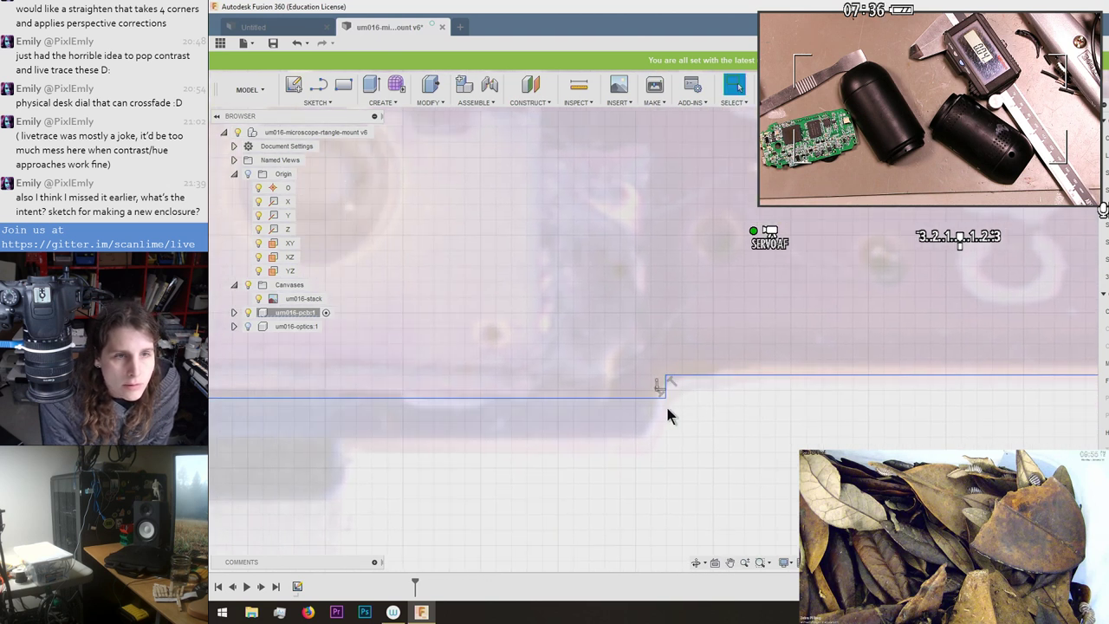
mouse_move(666, 400)
mouse_down()
mouse_move(656, 456)
mouse_move(656, 445)
mouse_up()
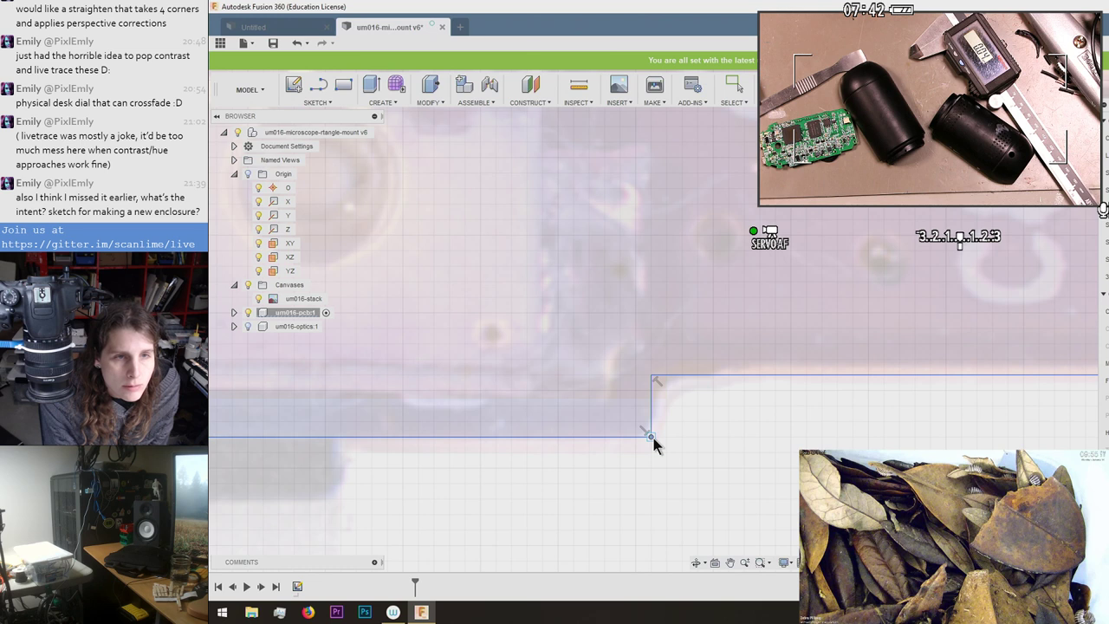
Examine the board's lower edge from the small step to the lower left notch against the canvas image.
scroll(557, 433, down, 5)
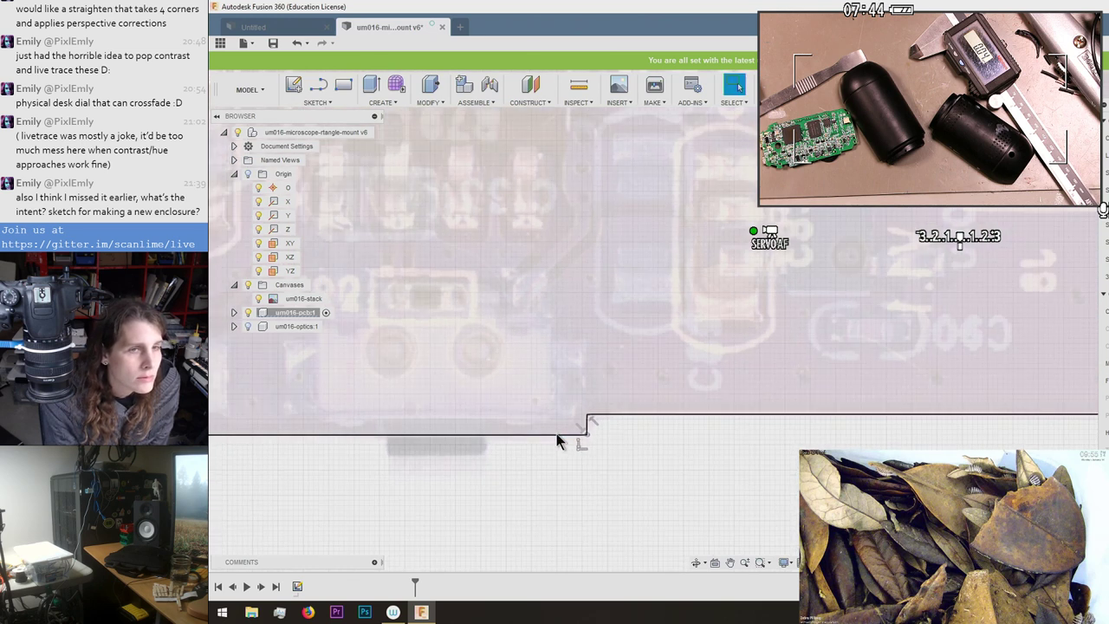
scroll(557, 433, up, 5)
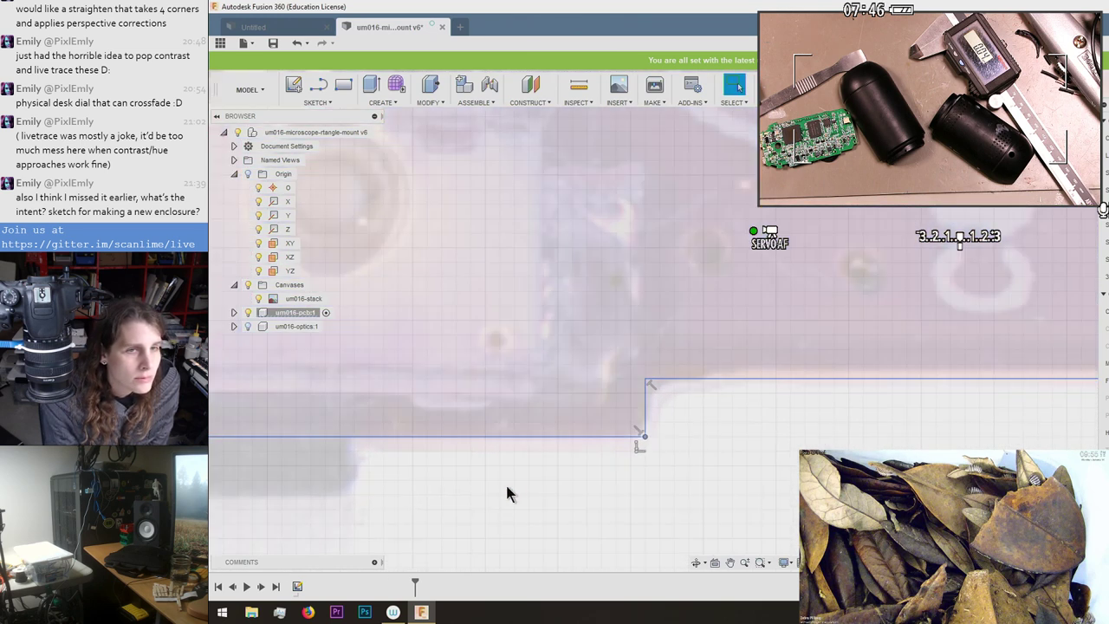
middle_drag(505, 482, 802, 478)
scroll(803, 475, down, 3)
scroll(799, 476, down, 1)
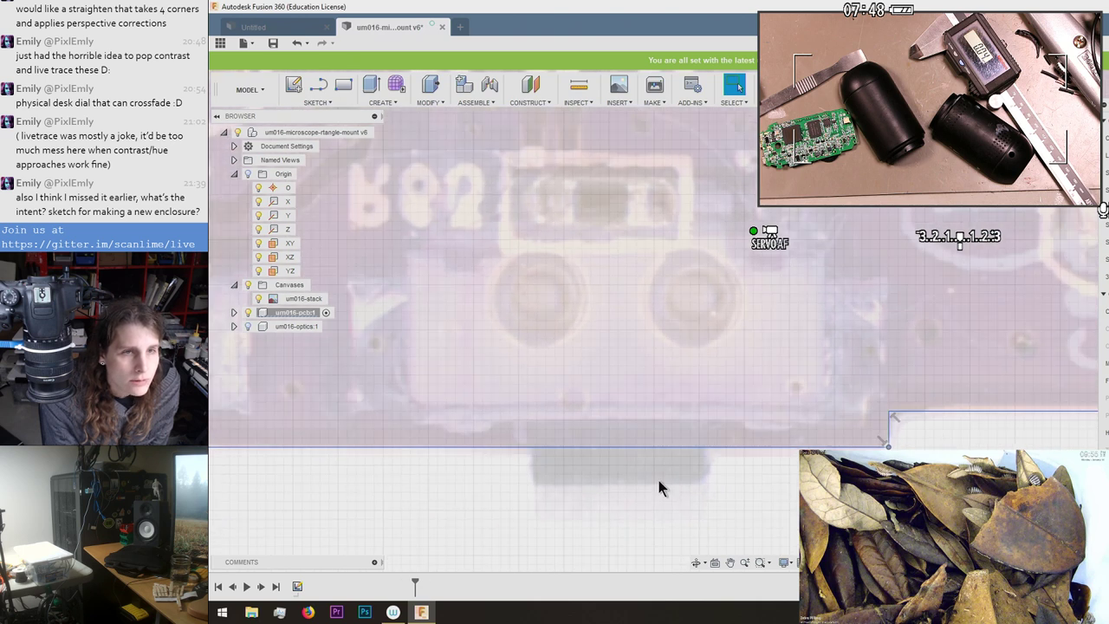
middle_drag(591, 472, 906, 450)
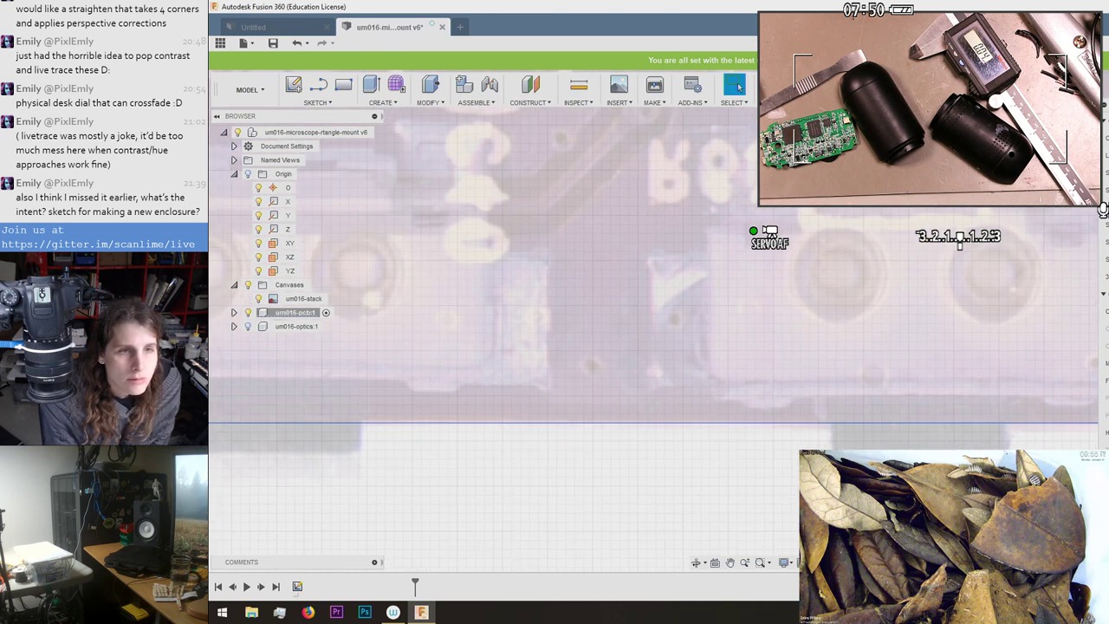
middle_drag(617, 486, 932, 475)
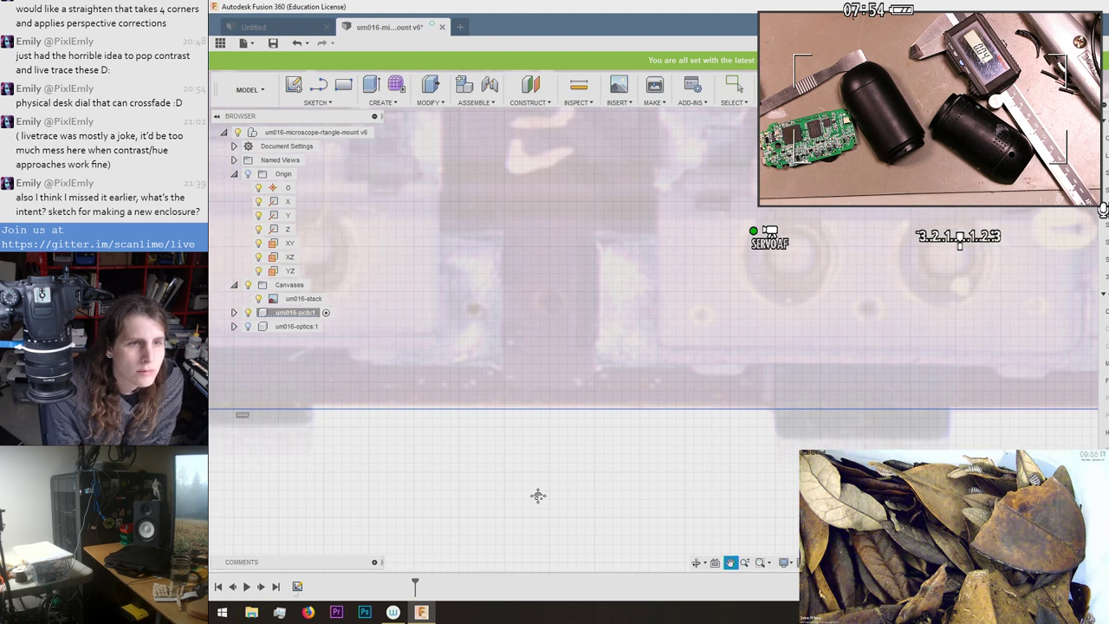
middle_drag(538, 495, 1108, 495)
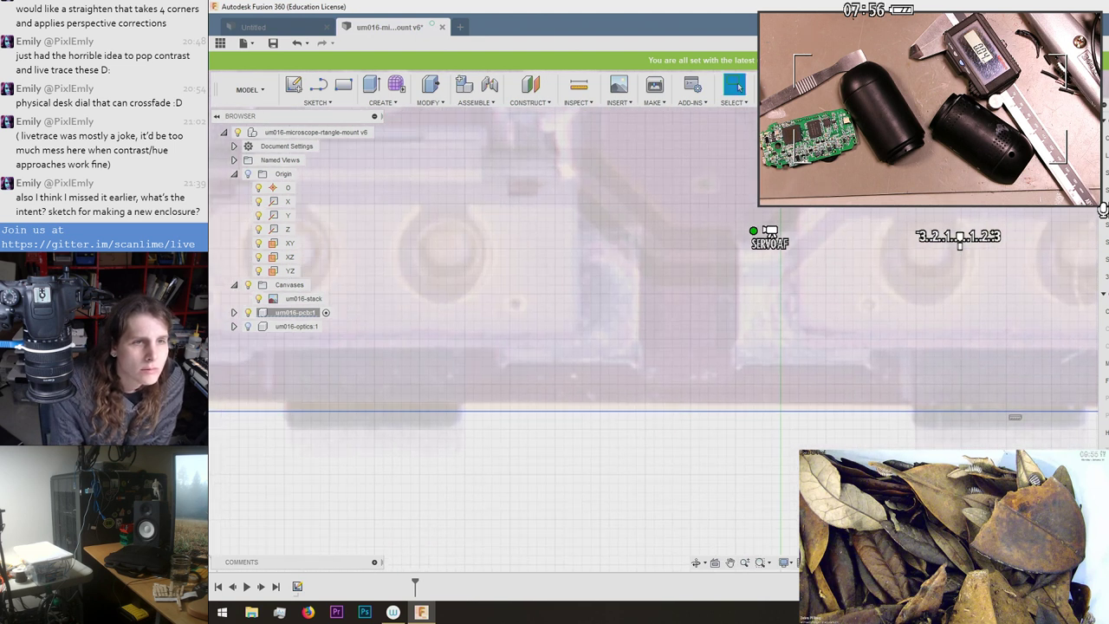
middle_drag(238, 469, 1014, 477)
scroll(684, 460, down, 10)
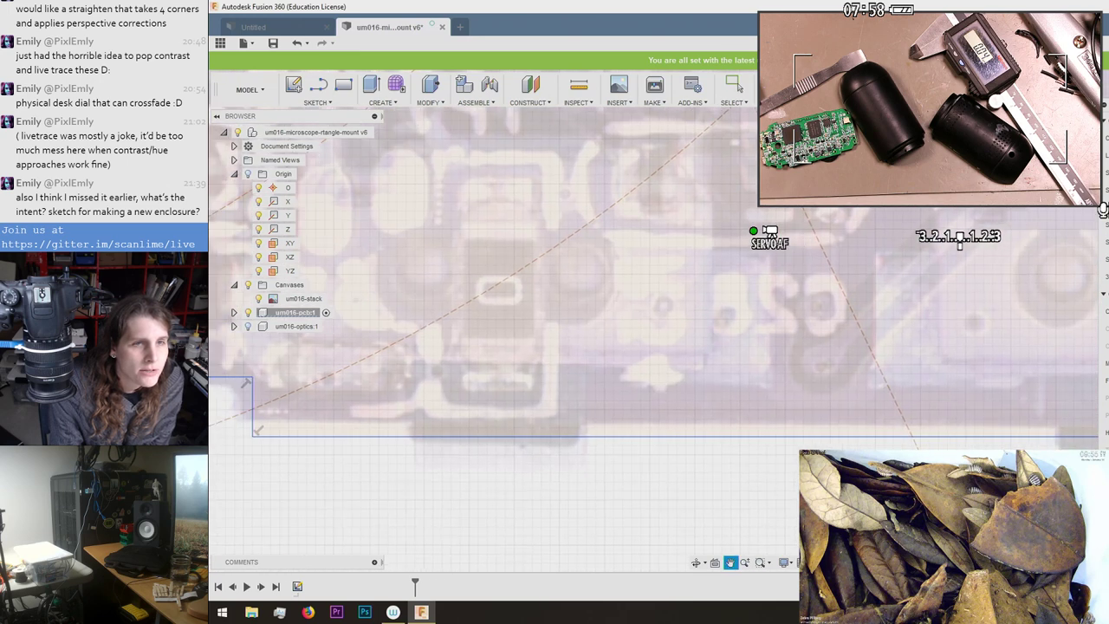
Examine how the lower left notches, the arc edge between them and the nearby holes match the canvas image.
scroll(618, 439, up, 10)
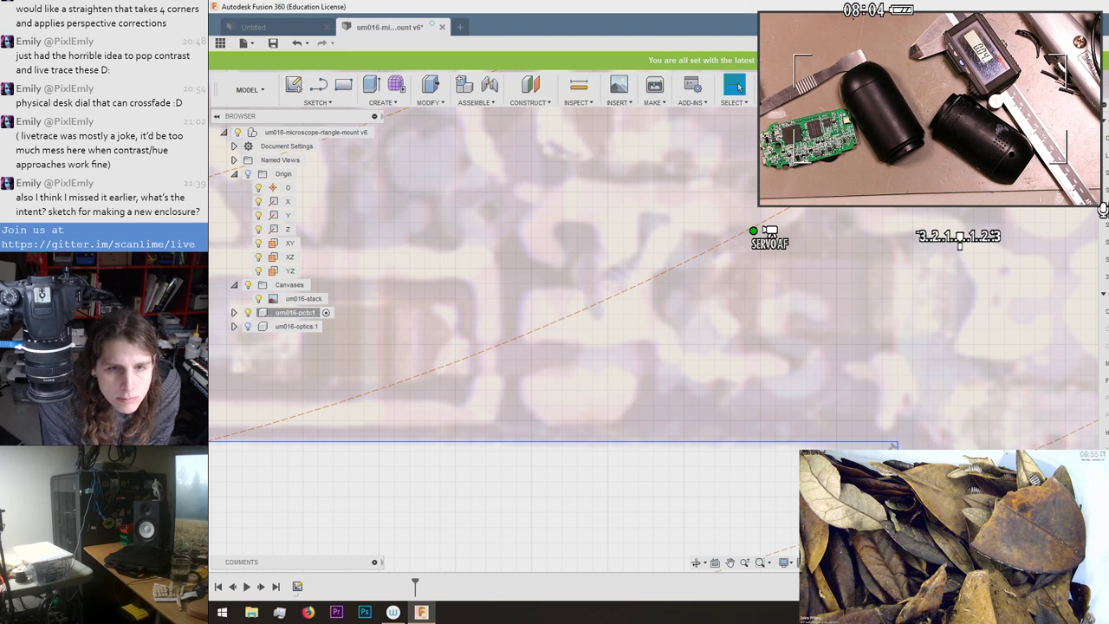
scroll(861, 451, down, 4)
scroll(621, 472, down, 4)
mouse_move(622, 472)
middle_down()
mouse_move(656, 448)
mouse_move(832, 402)
middle_up()
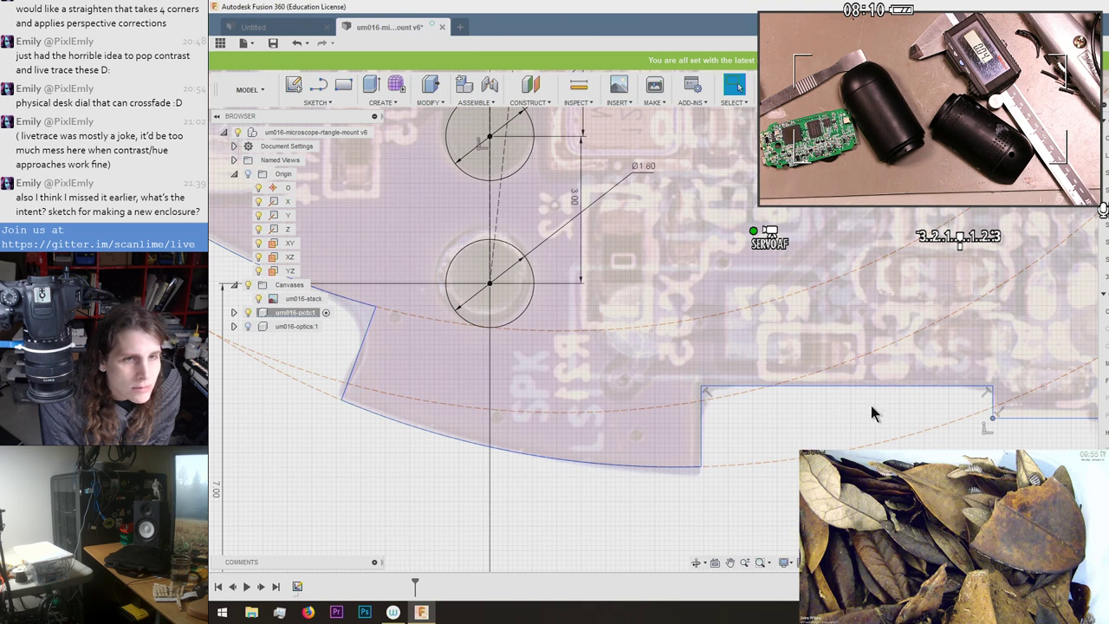
scroll(871, 406, down, 3)
scroll(788, 439, up, 3)
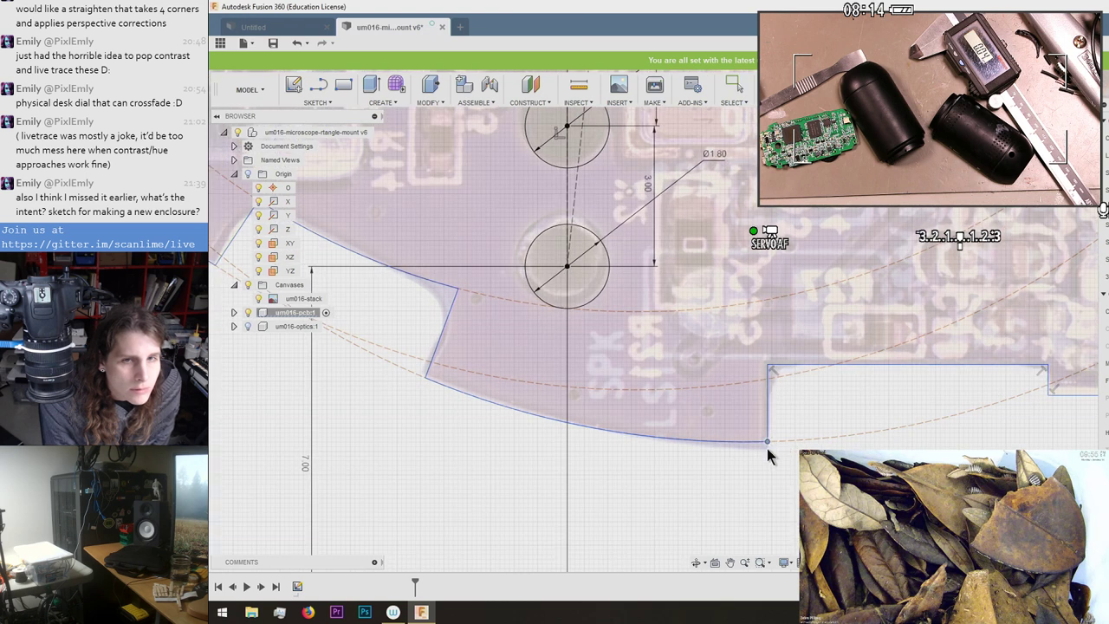
scroll(769, 451, down, 3)
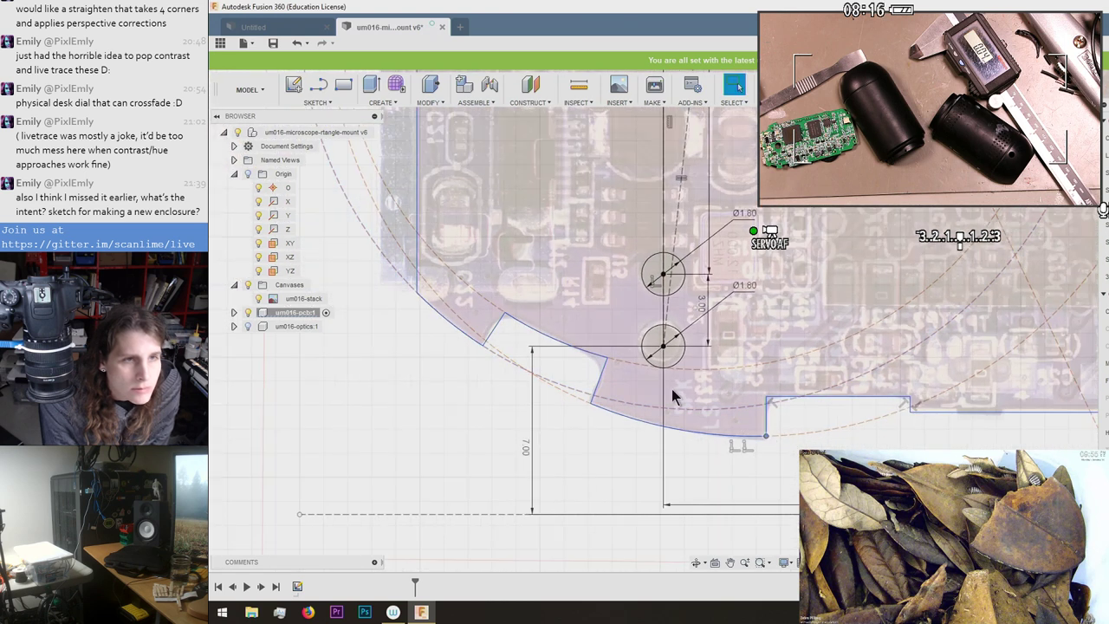
scroll(563, 347, down, 2)
scroll(563, 346, down, 3)
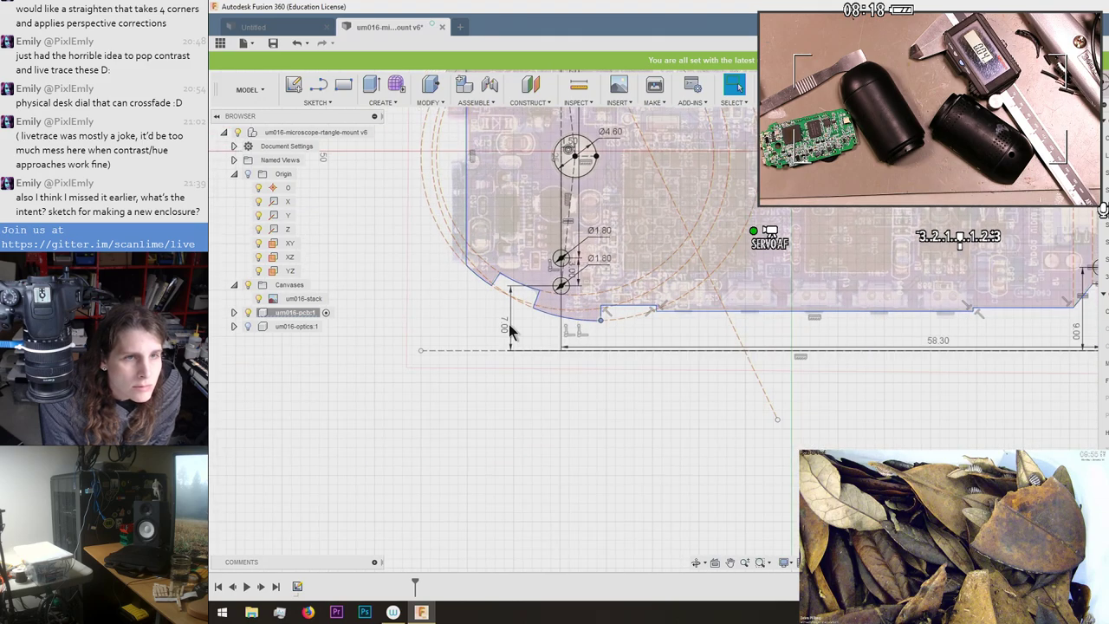
scroll(507, 330, down, 2)
Examine the upper left notches, the right end and the complete board outline against the canvas image.
scroll(559, 156, up, 5)
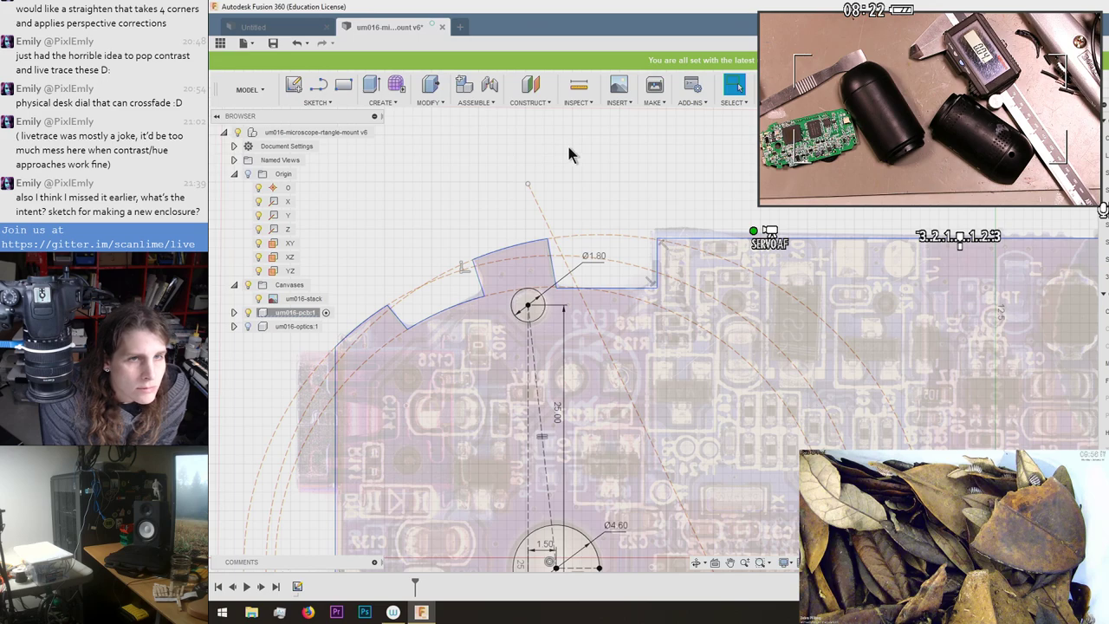
scroll(568, 154, up, 1)
scroll(568, 155, down, 3)
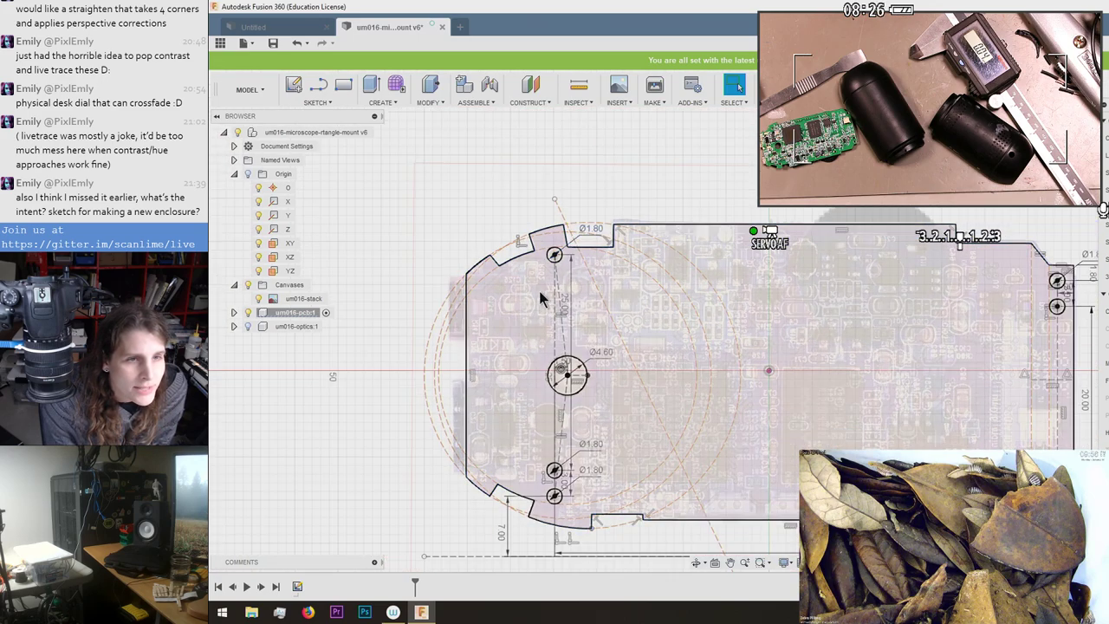
scroll(572, 236, up, 5)
scroll(554, 260, down, 5)
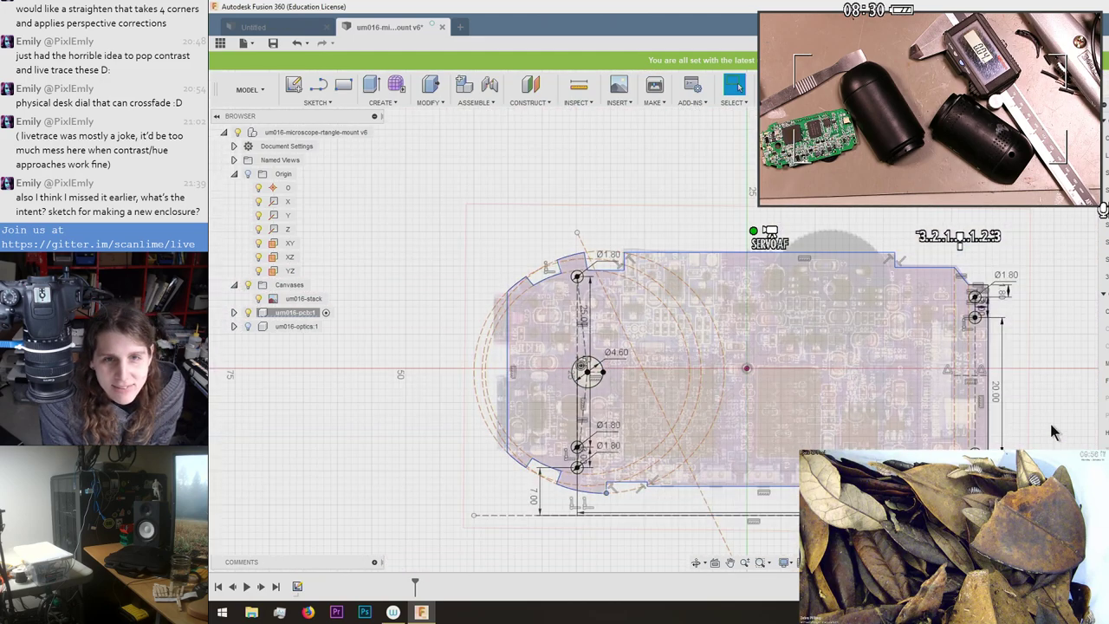
scroll(839, 390, up, 4)
scroll(813, 416, up, 2)
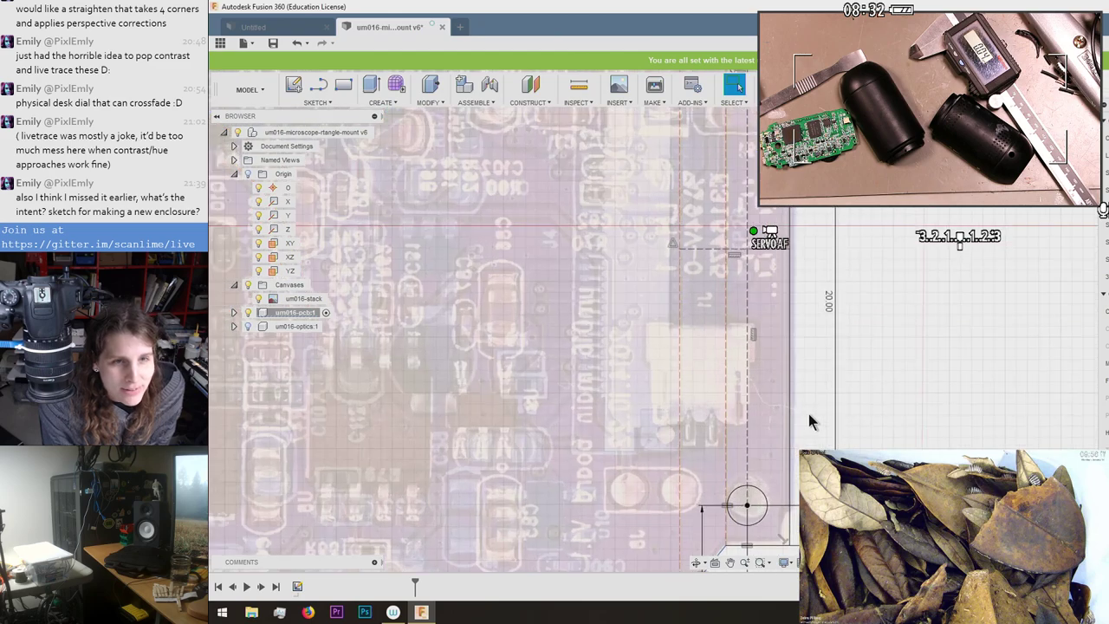
scroll(809, 415, down, 5)
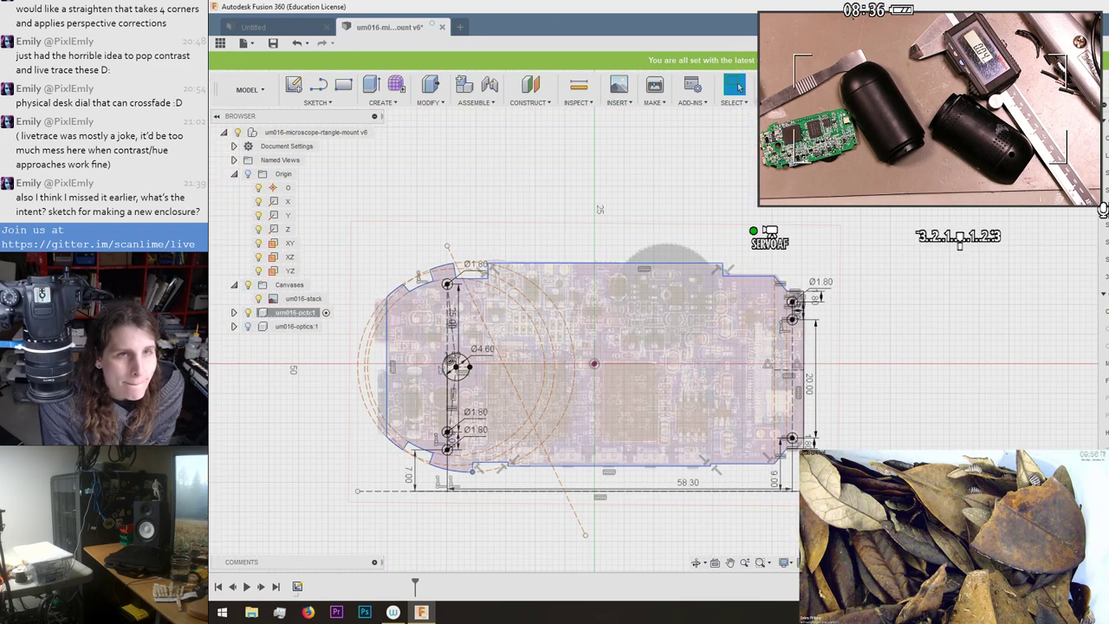
Finish the board outline sketch and return to the top-level component.
click(777, 87)
scroll(597, 159, up, 2)
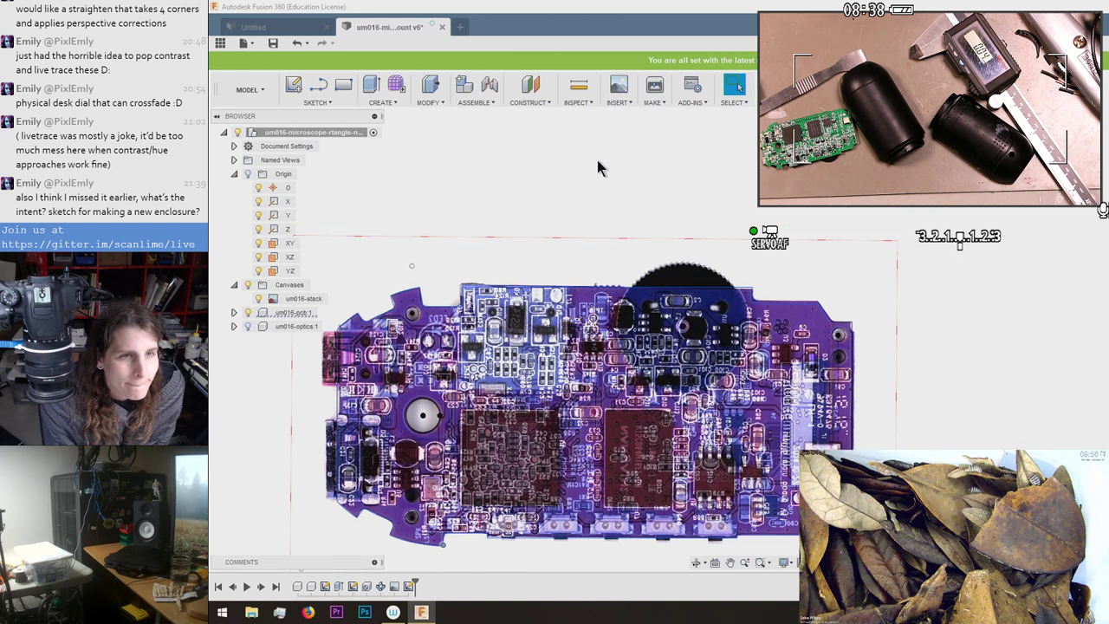
middle_drag(598, 161, 729, 119)
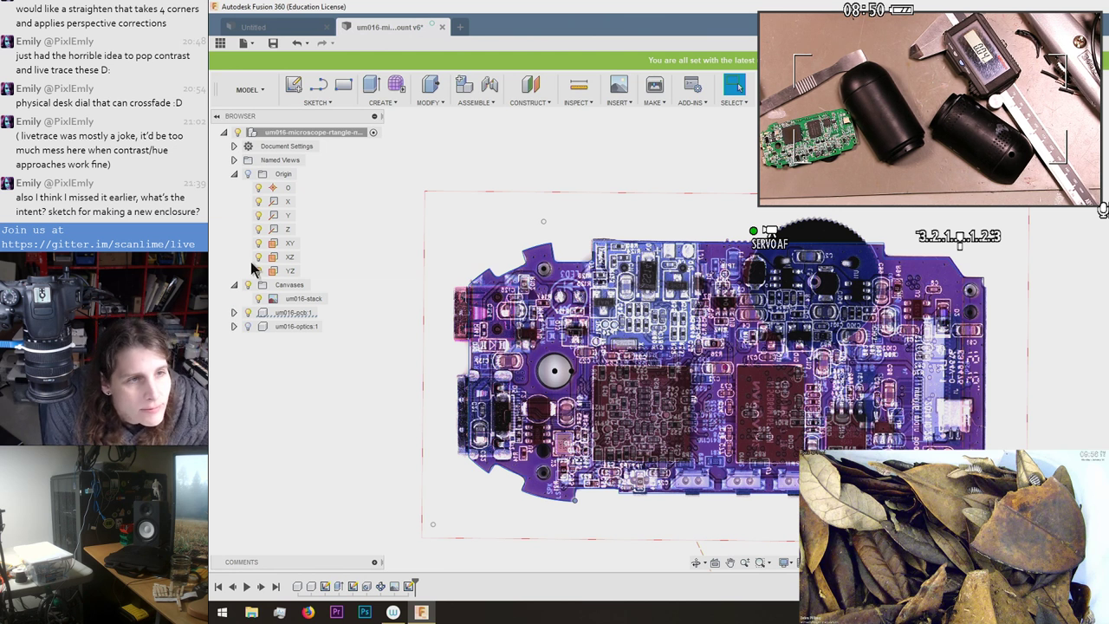
Show the board outline sketch of the um016-pcb component and hide the canvas images.
click(234, 313)
click(244, 340)
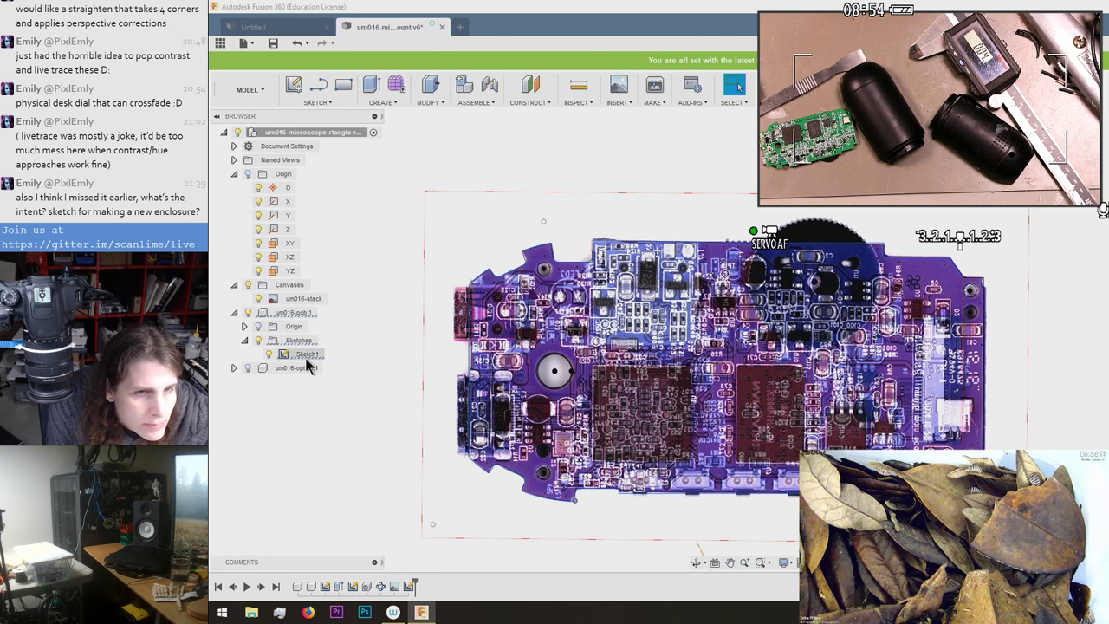
click(270, 355)
click(248, 286)
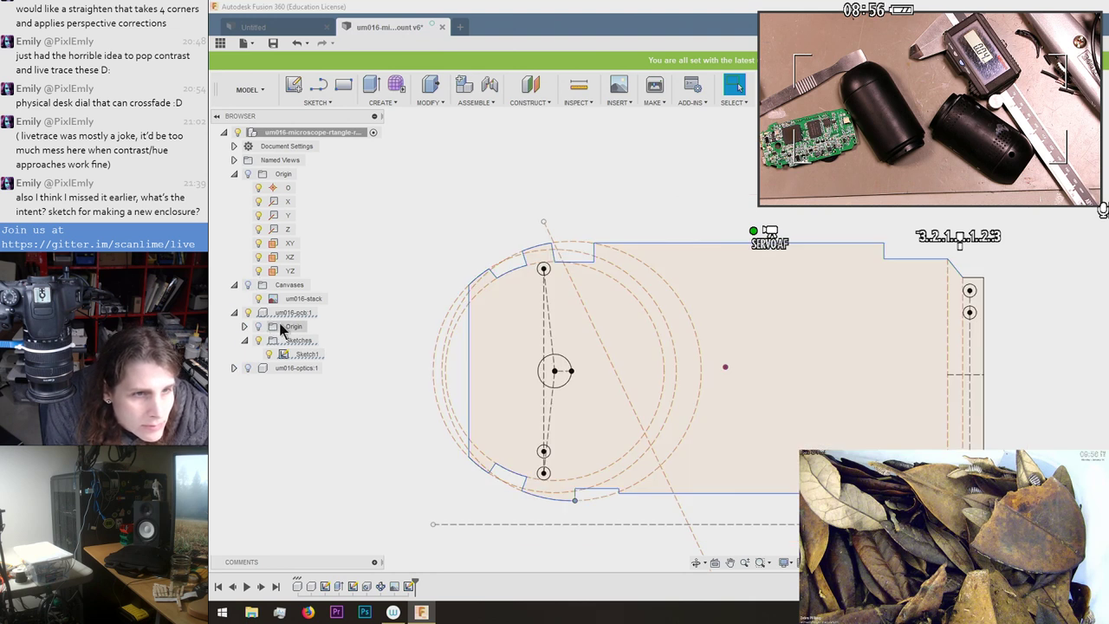
Extrude the board profile, leaving its holes open, by 1 mm as a new body.
scroll(311, 429, down, 2)
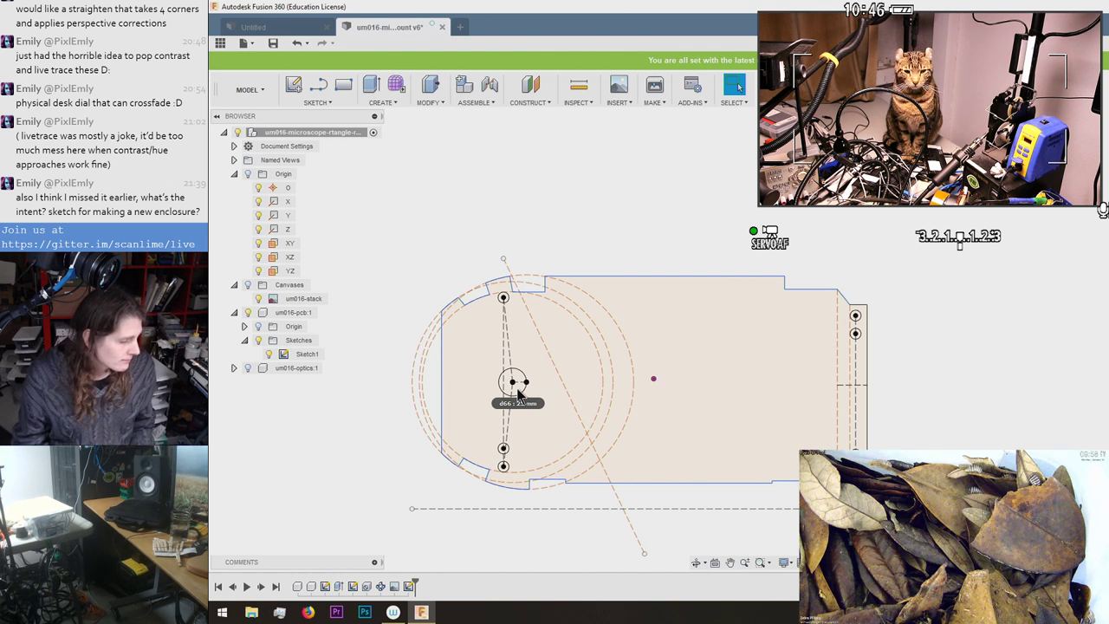
key(Return)
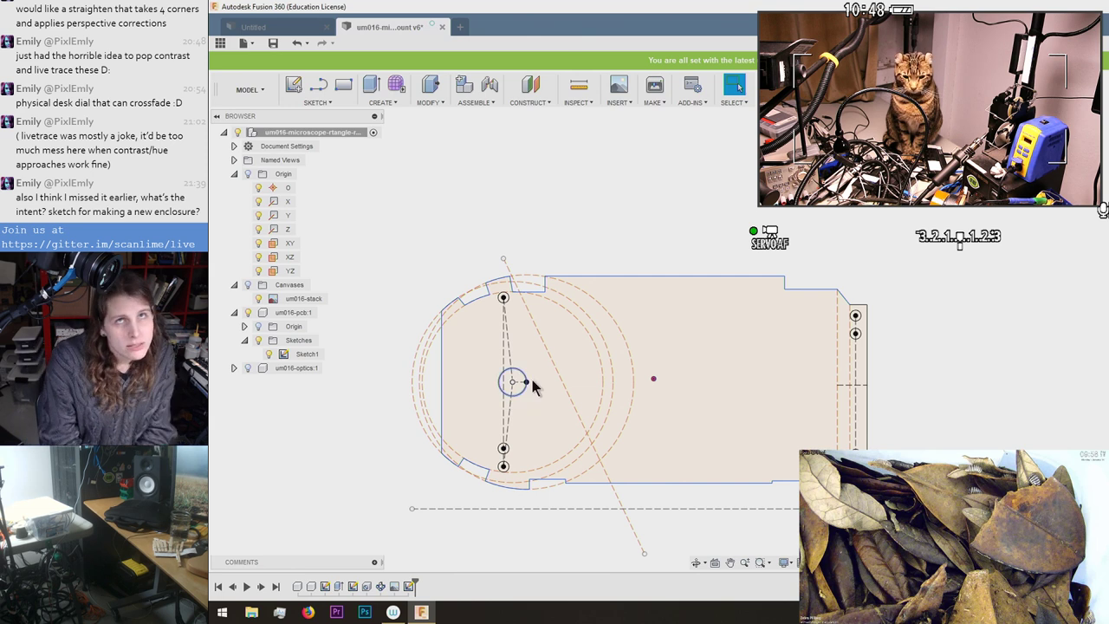
scroll(575, 295, up, 4)
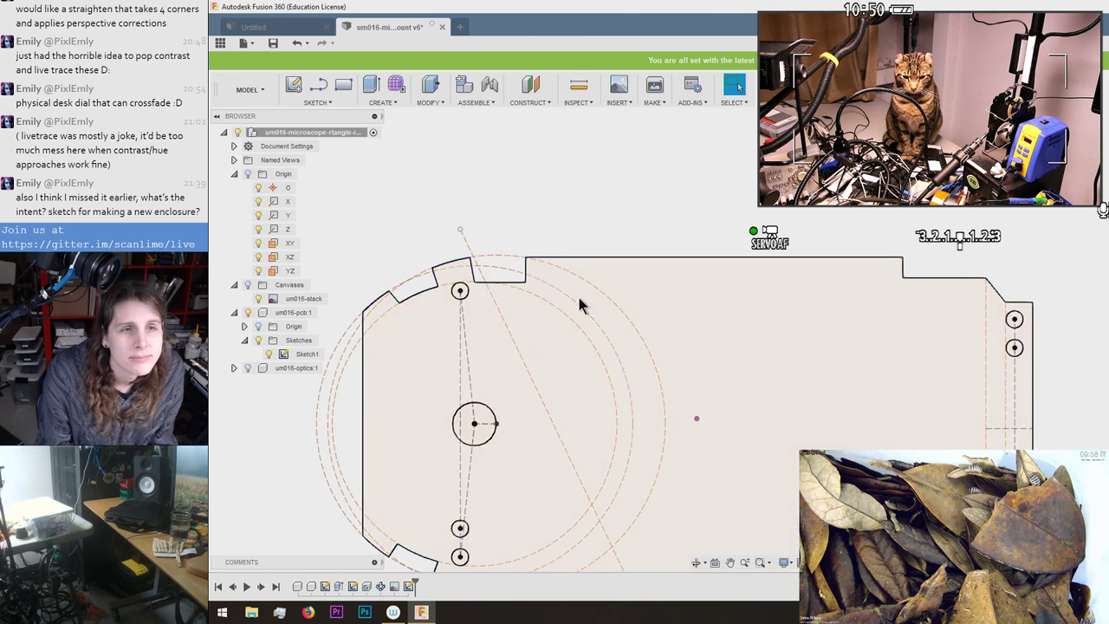
middle_drag(609, 198, 665, 125)
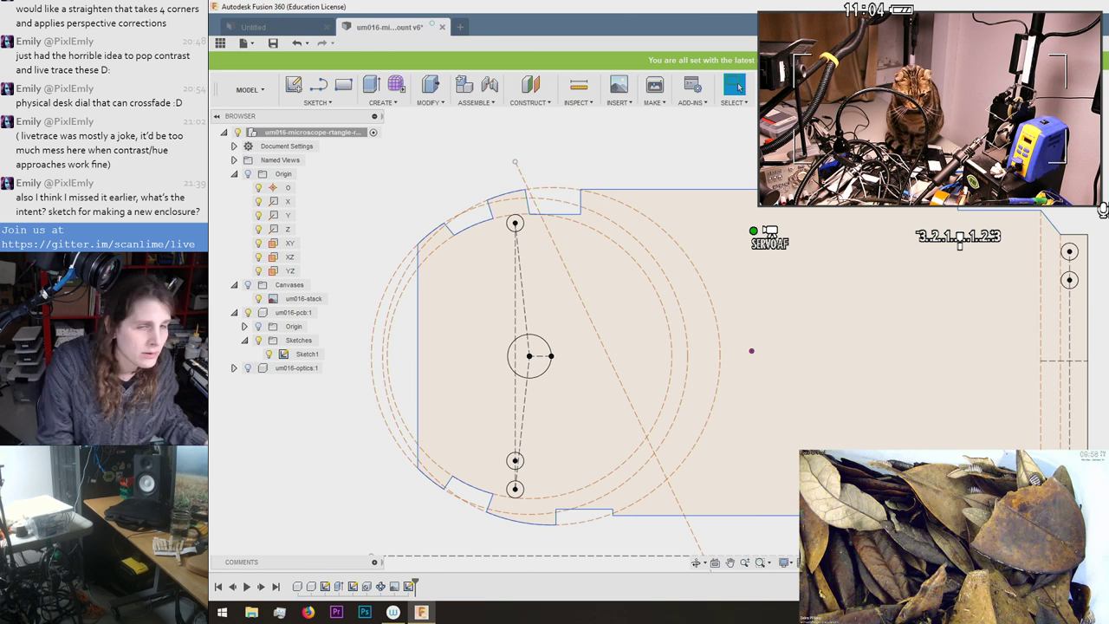
key(e)
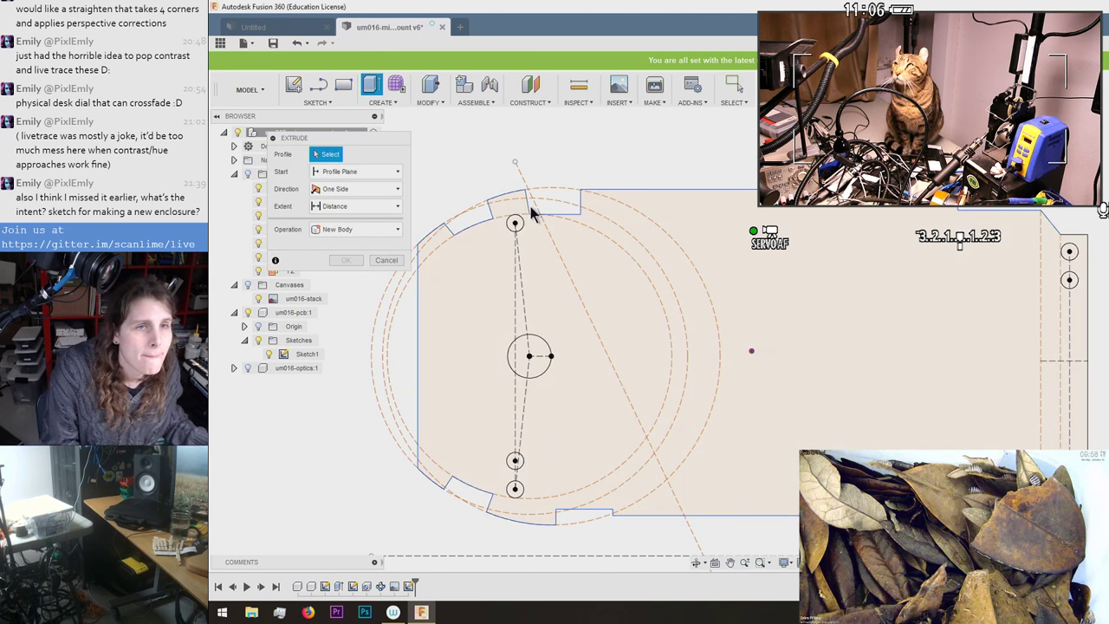
click(728, 222)
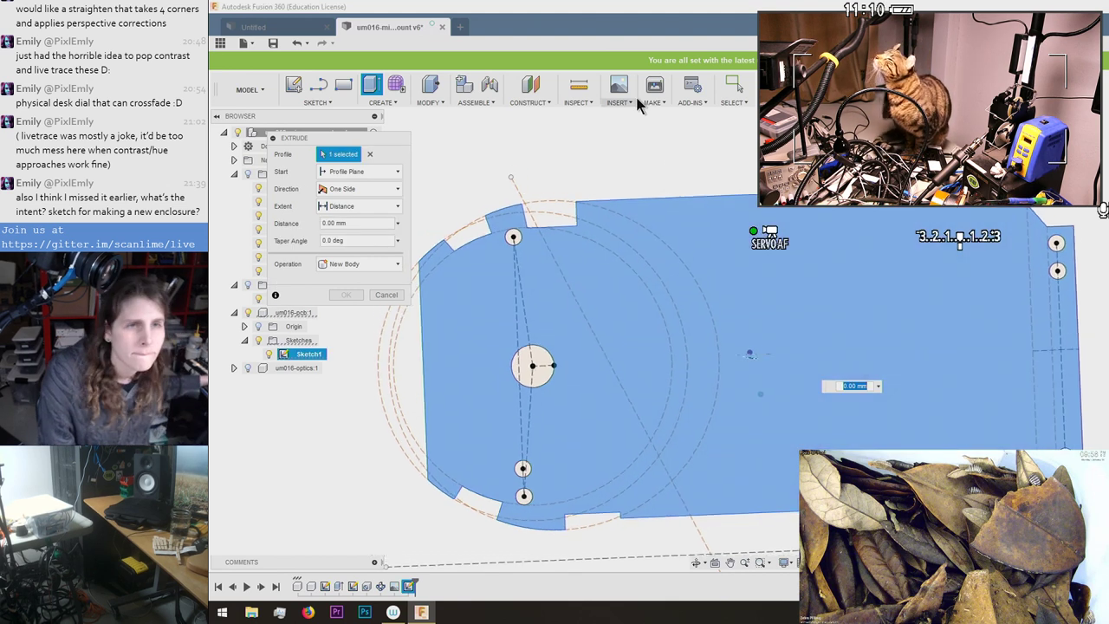
text(1)
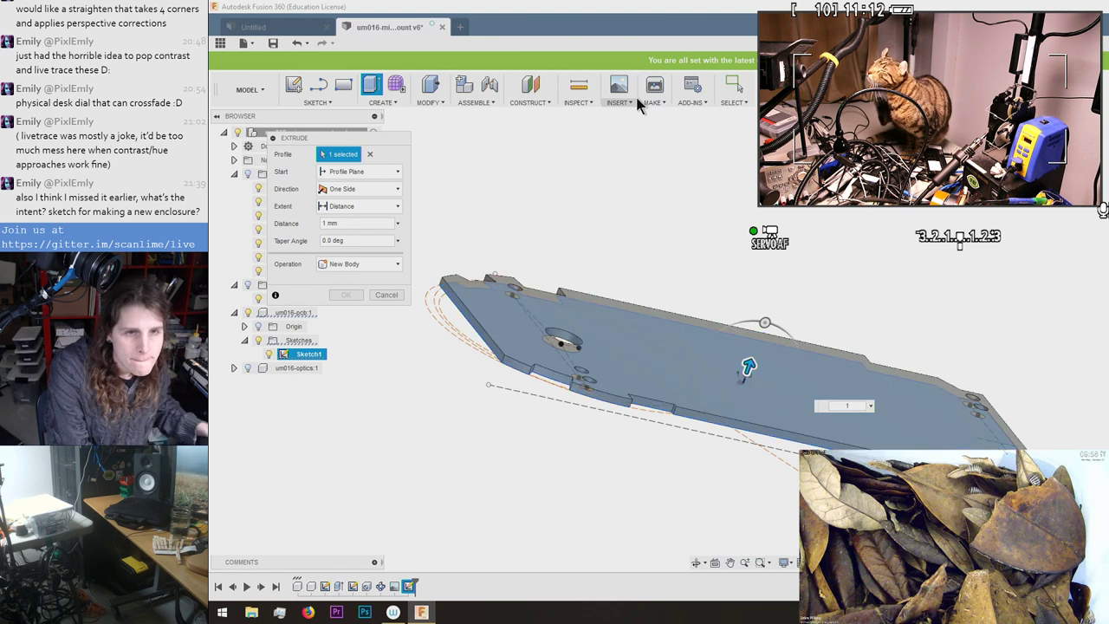
key(Return)
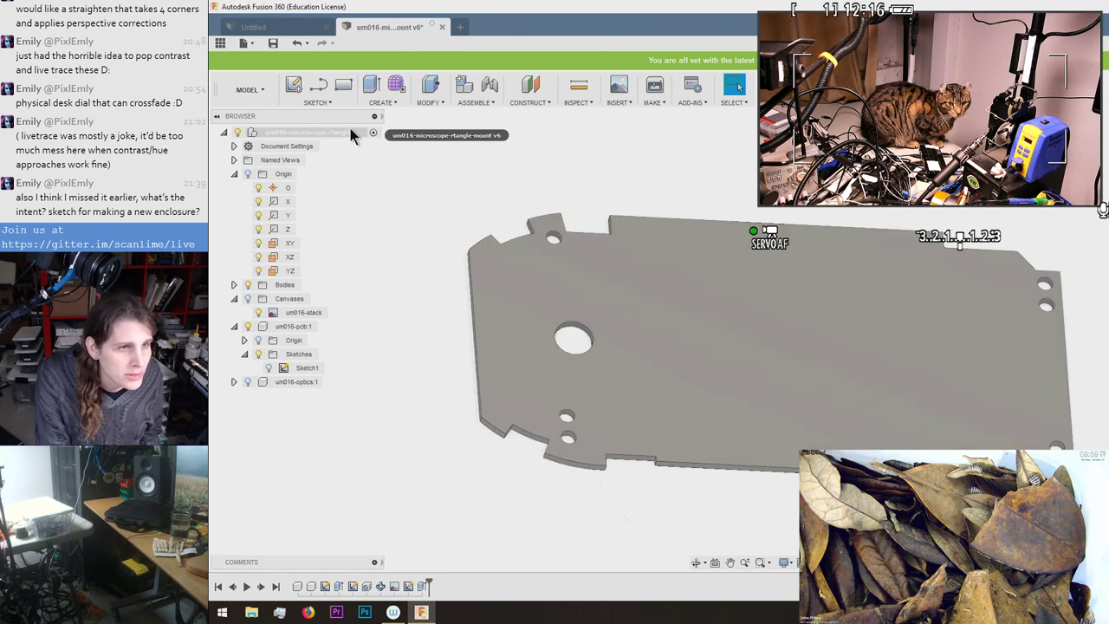
Check the um016-stack canvas's options and try to move the canvas into the um016-pcb component.
click(276, 299)
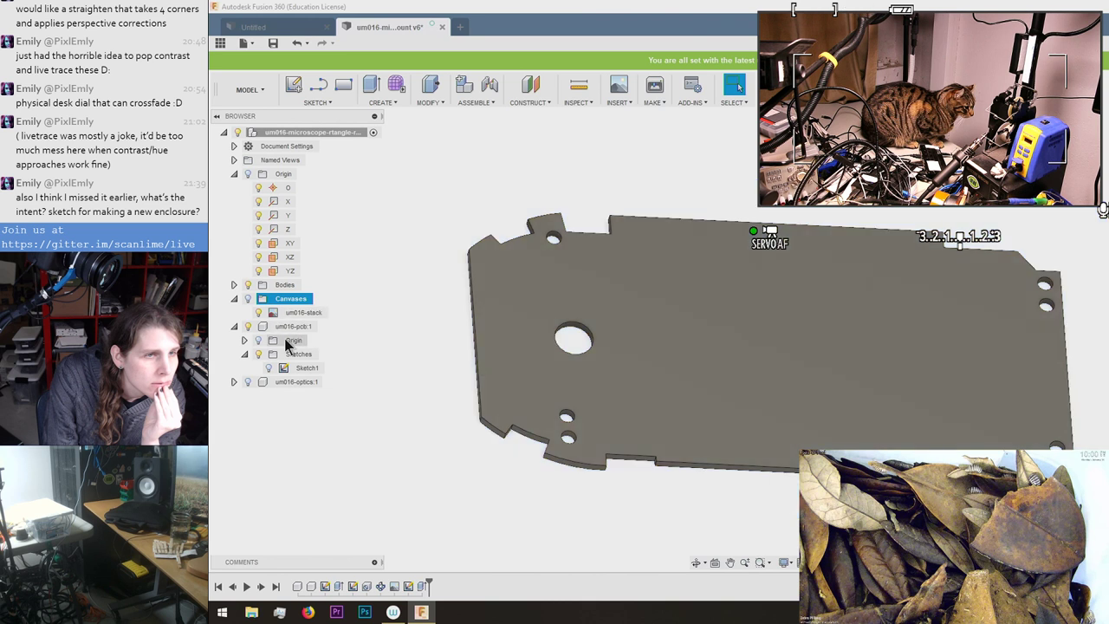
click(290, 312)
right_click(287, 313)
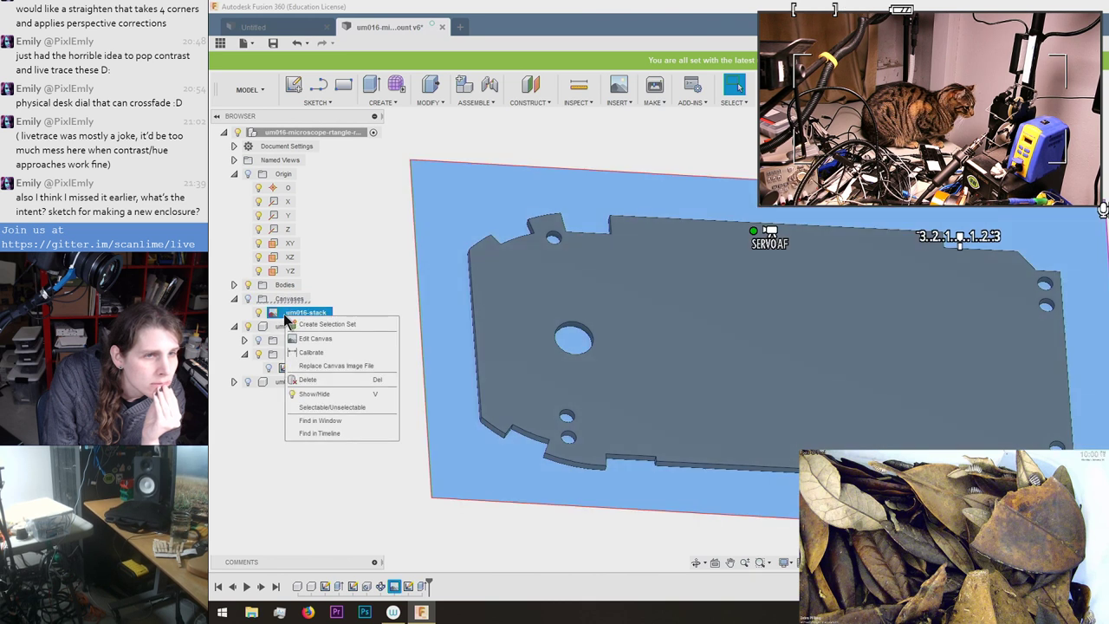
click(290, 481)
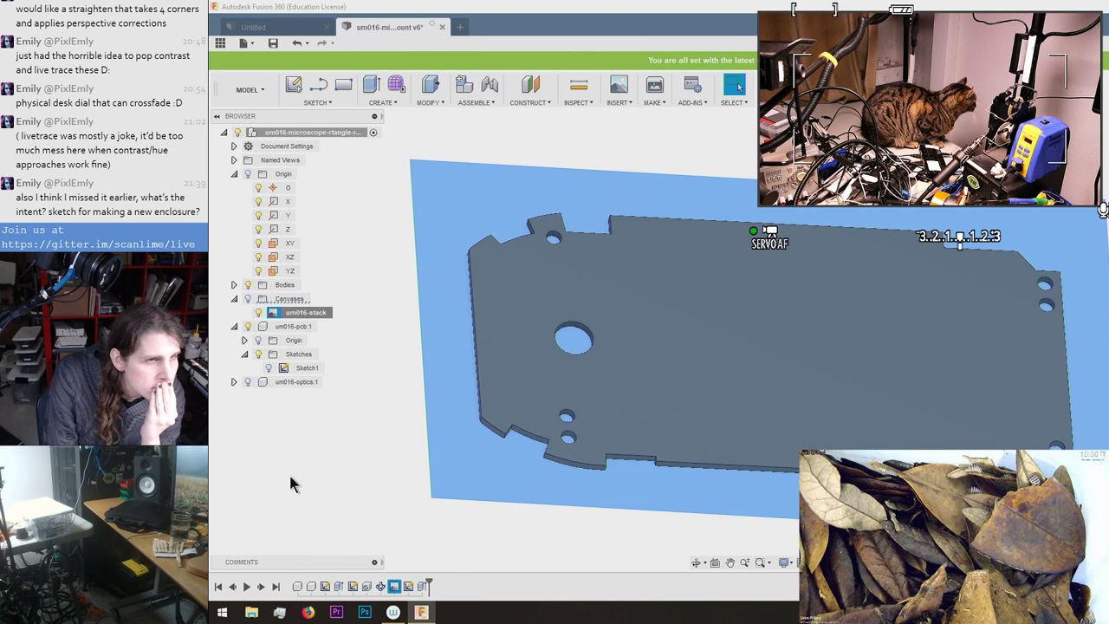
click(332, 488)
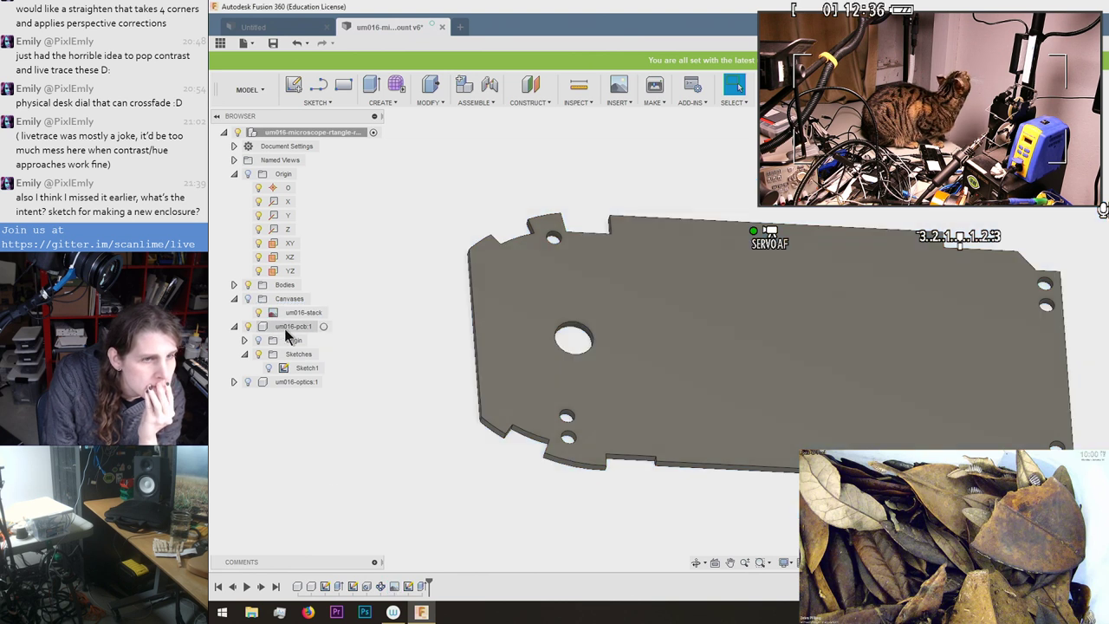
right_click(395, 587)
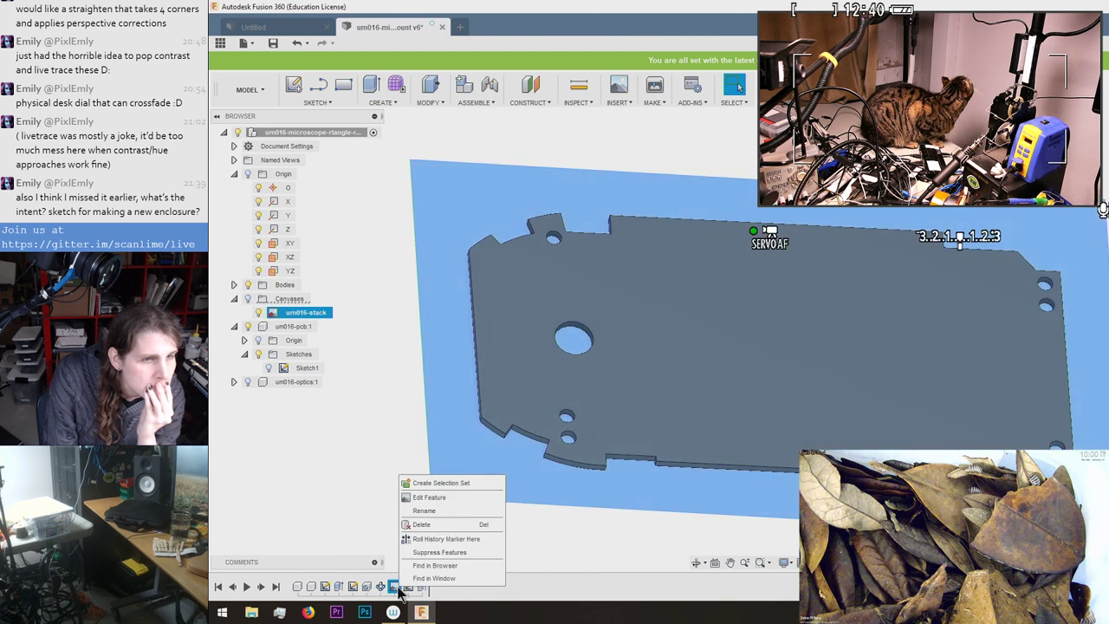
click(367, 467)
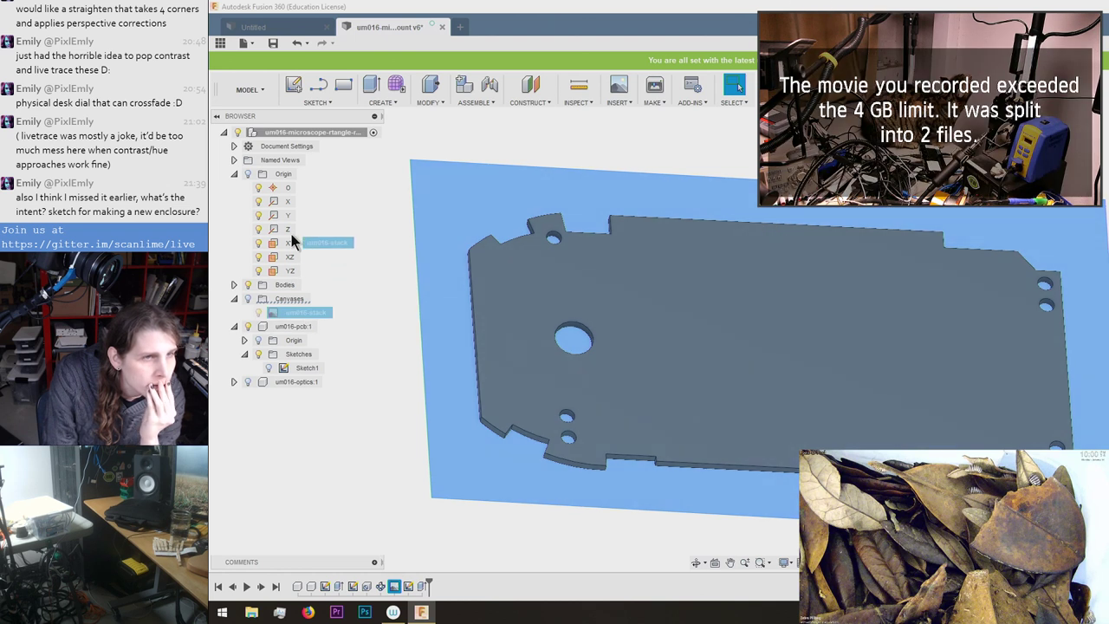
drag(304, 312, 268, 329)
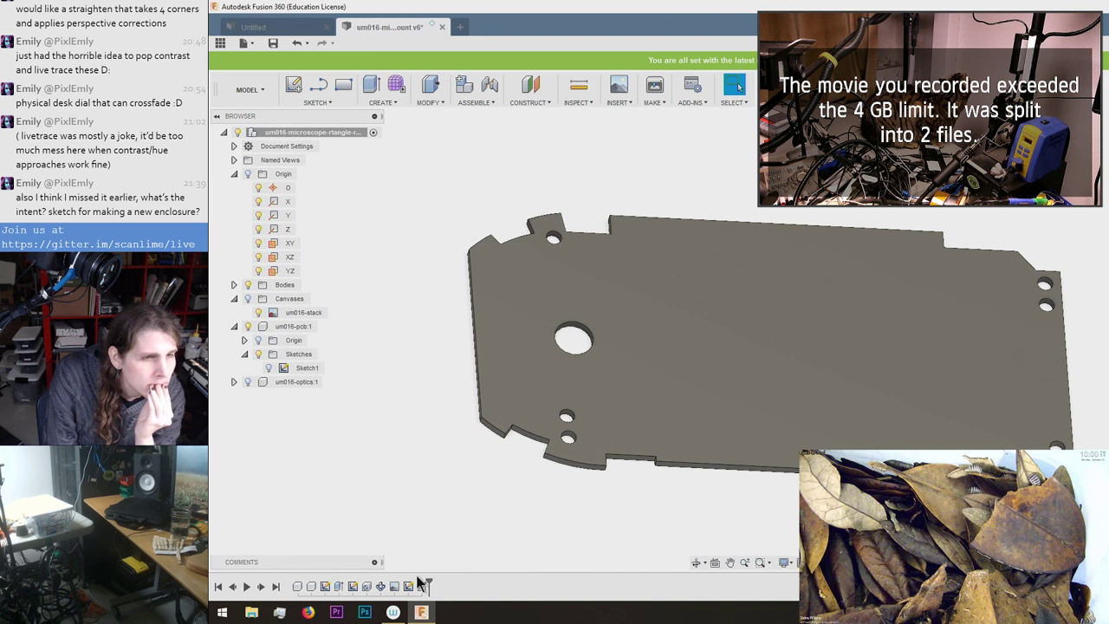
Inspect the um016-pcb and um016-optics components with the history temporarily rolled back to before the canvas.
drag(426, 581, 385, 583)
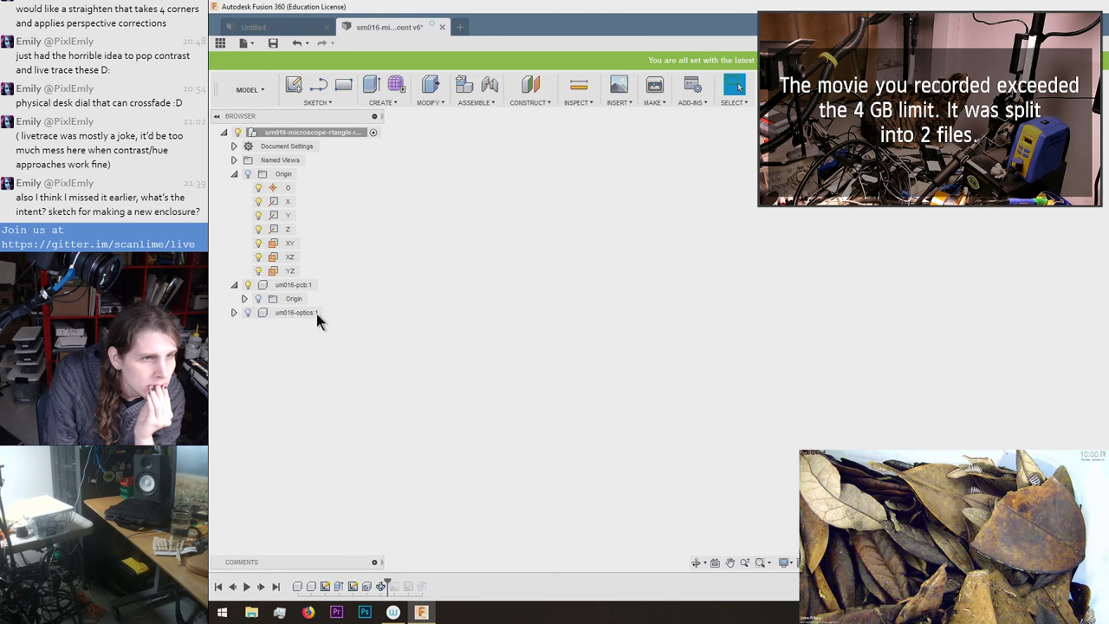
click(325, 285)
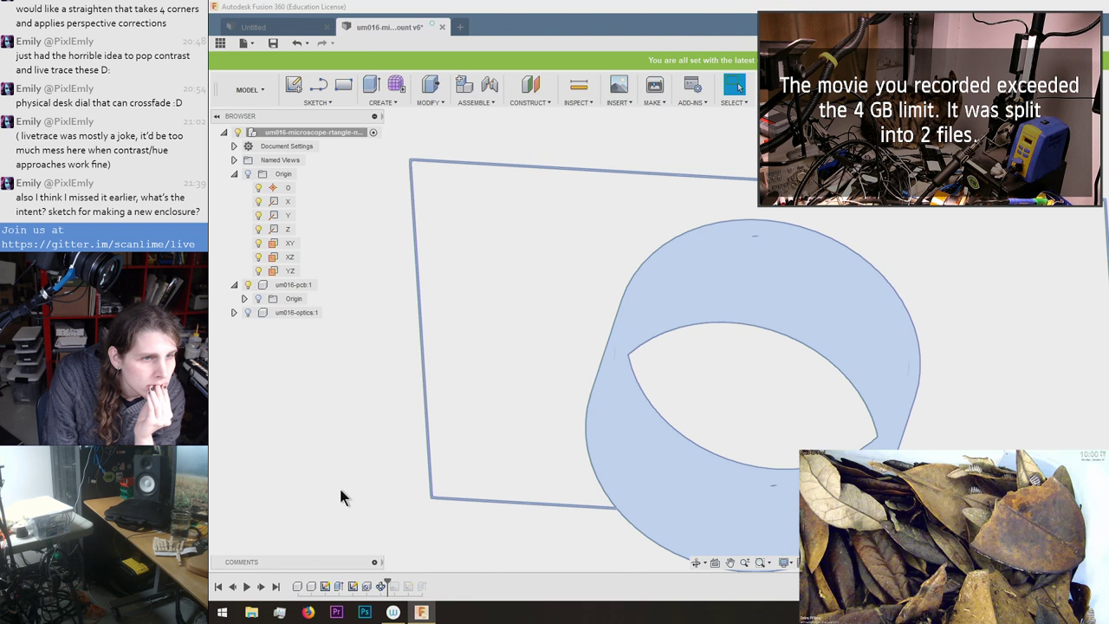
click(316, 401)
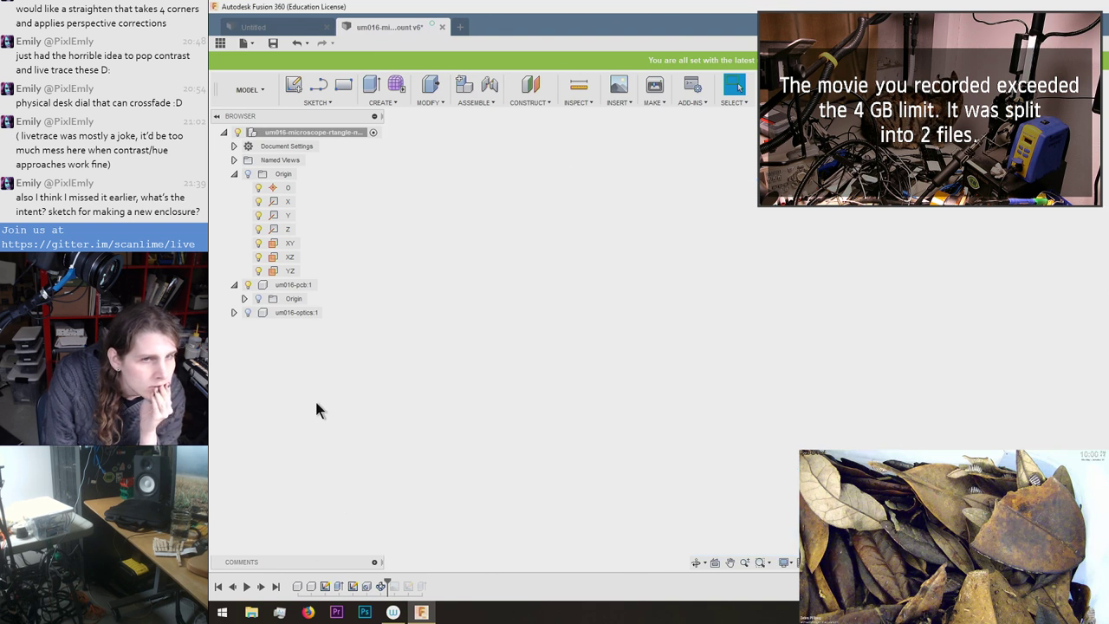
click(242, 310)
click(248, 313)
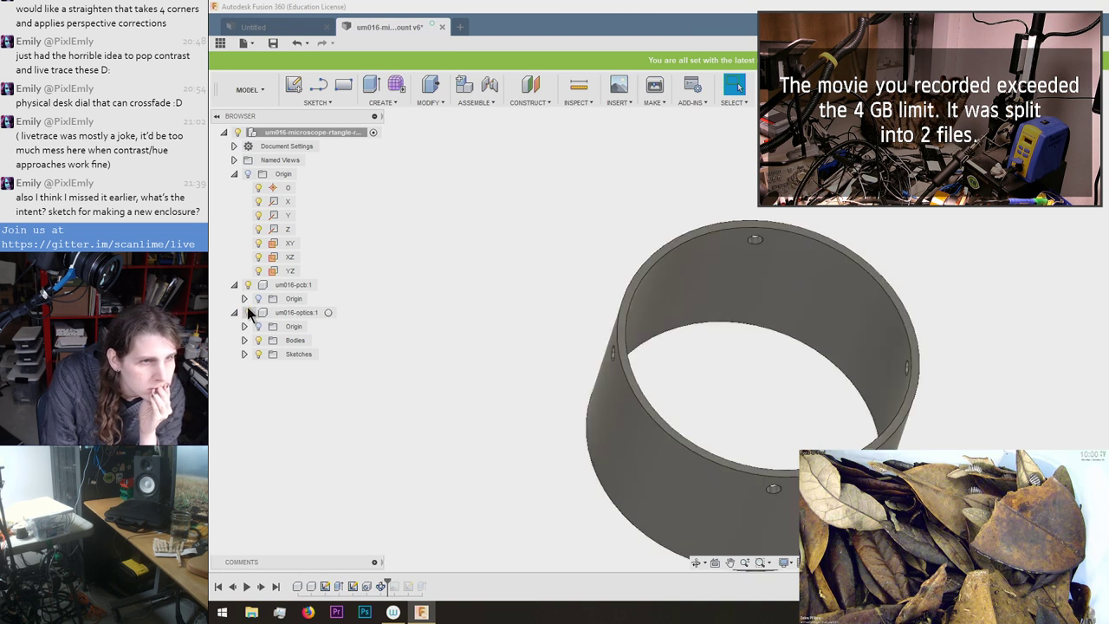
click(247, 313)
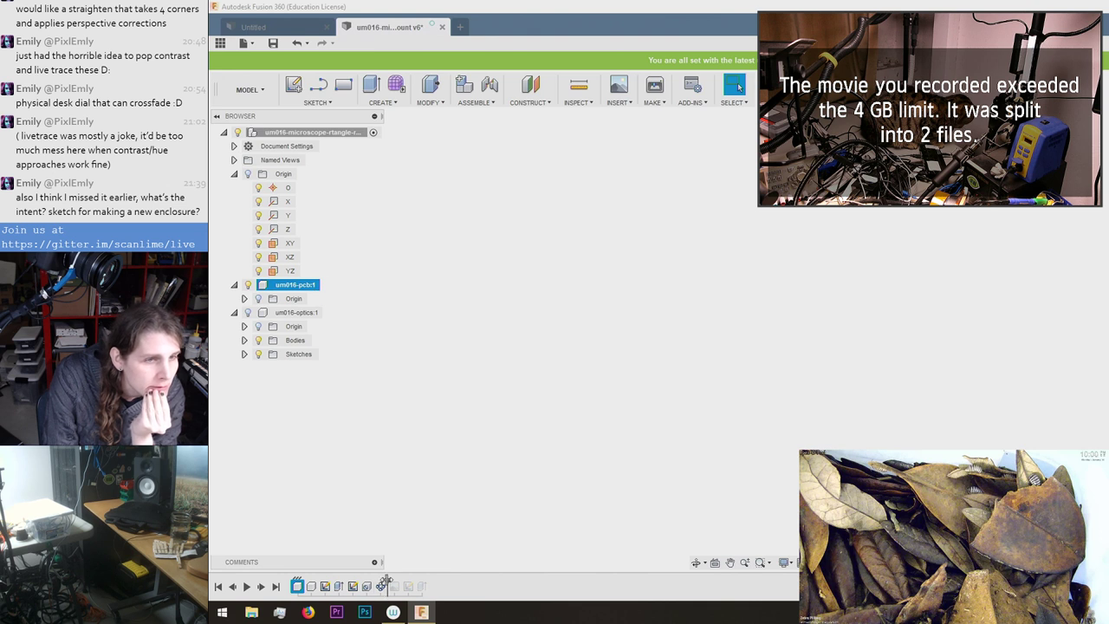
drag(386, 583, 430, 586)
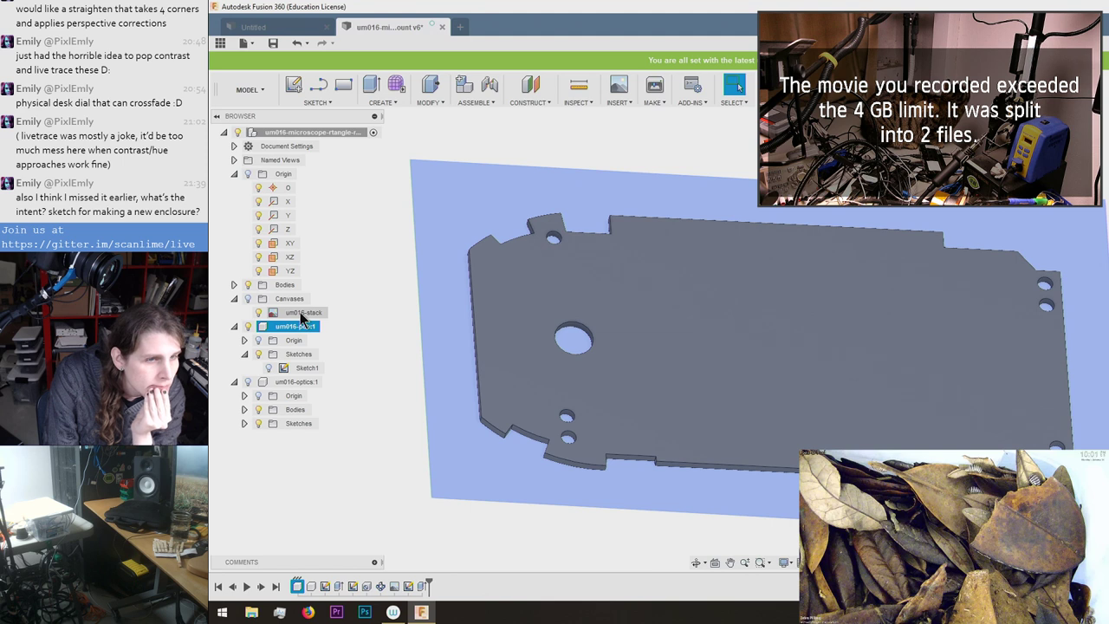
Review the um016-stack canvas's feature settings and cancel the edit.
right_click(395, 588)
click(439, 489)
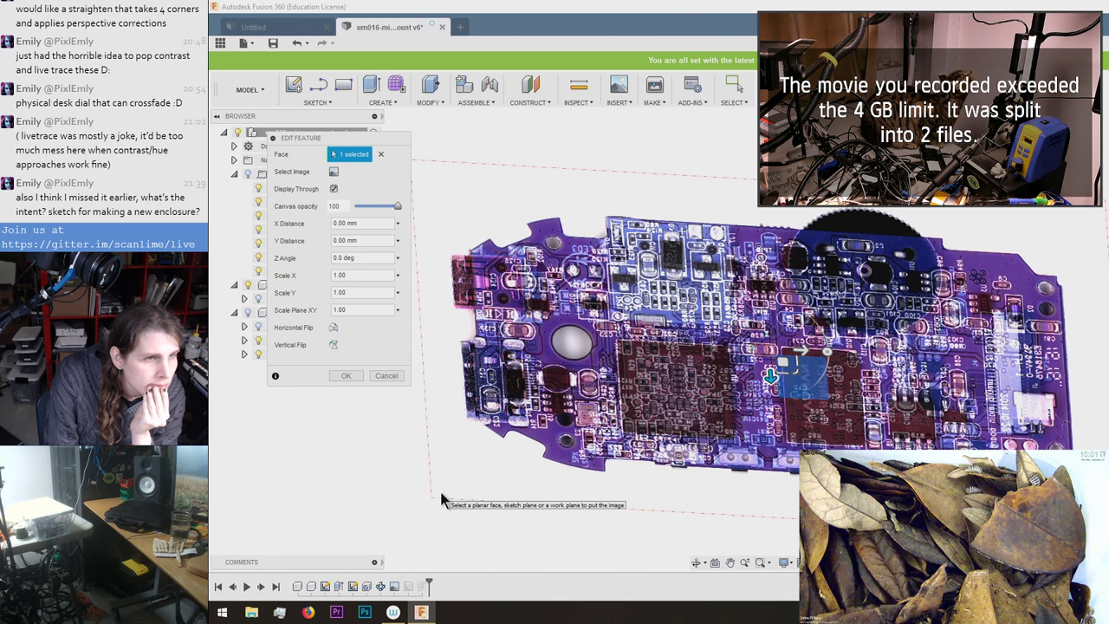
click(387, 375)
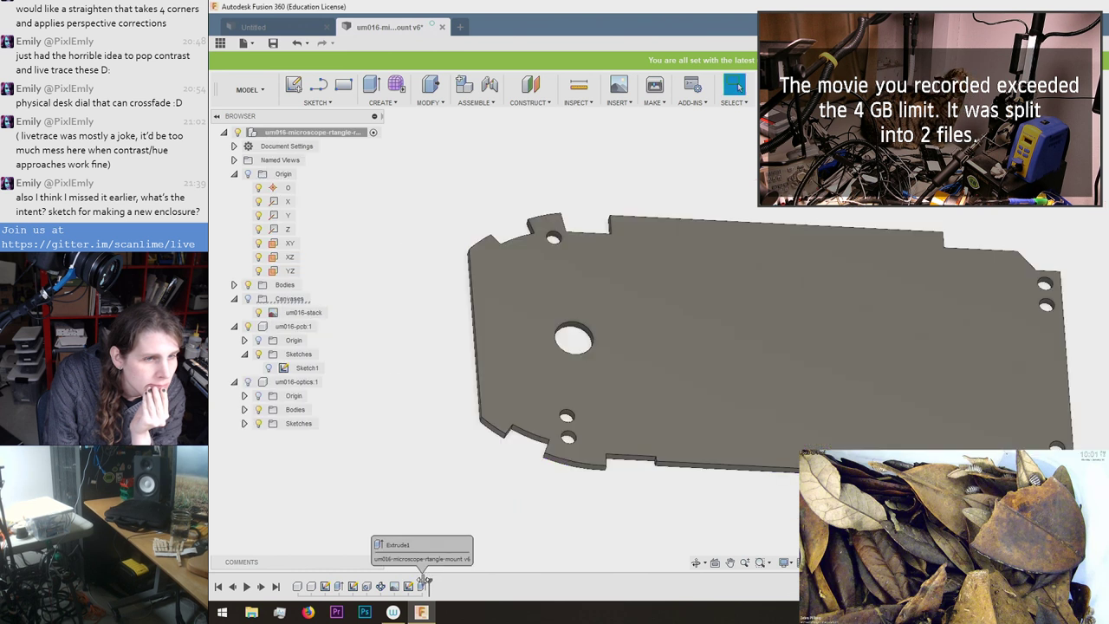
Roll the history back to before the um016-stack canvas and check the options of its suppressed feature.
drag(425, 581, 384, 586)
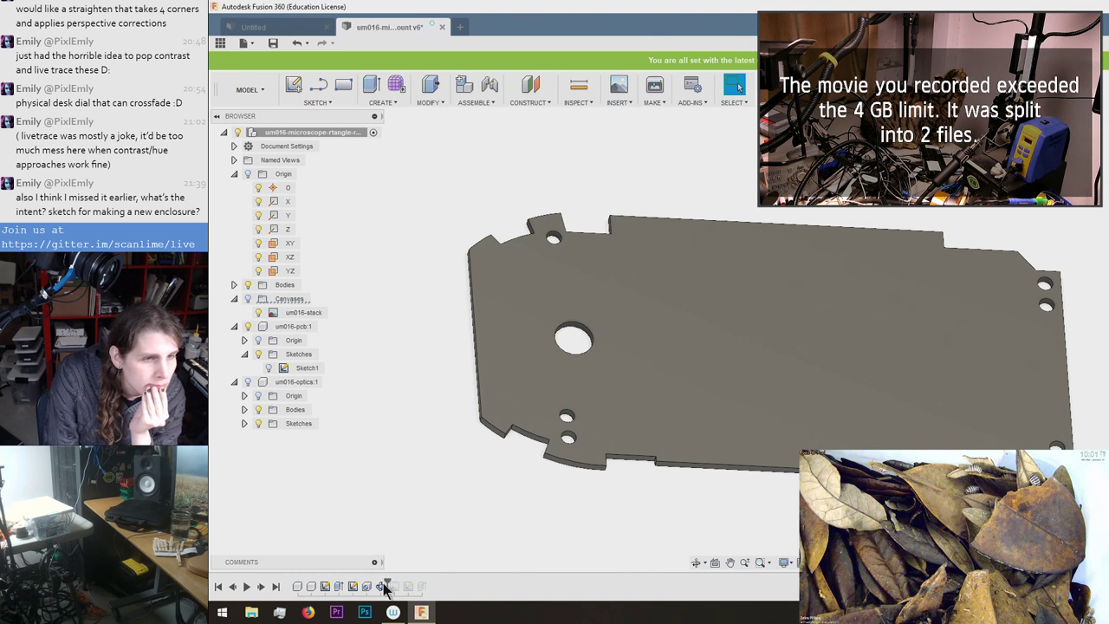
right_click(397, 589)
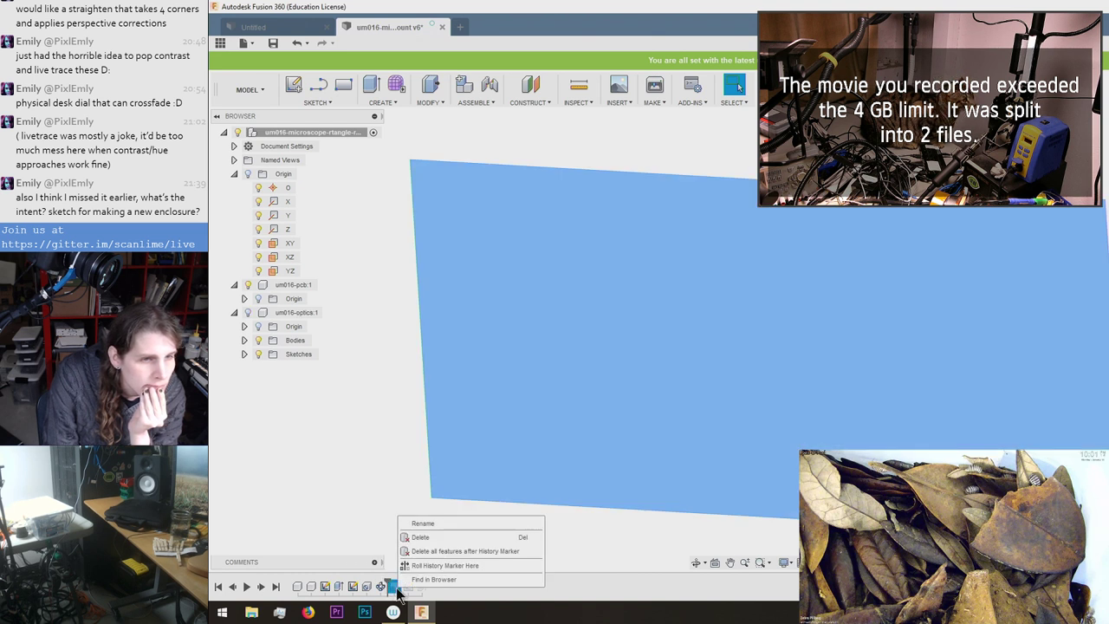
click(372, 457)
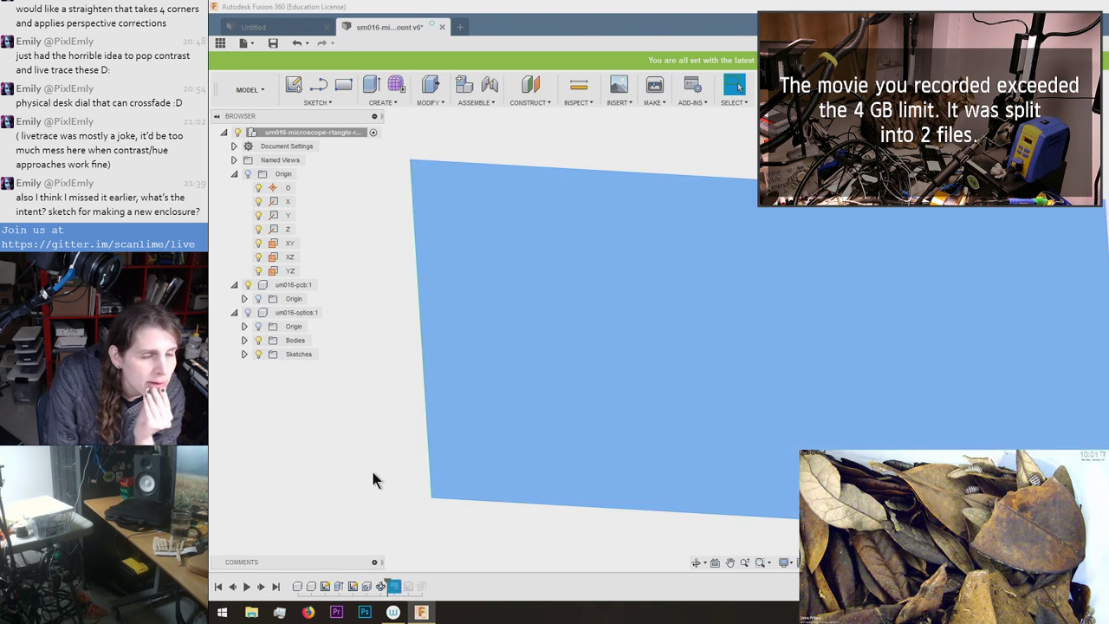
click(396, 590)
click(420, 582)
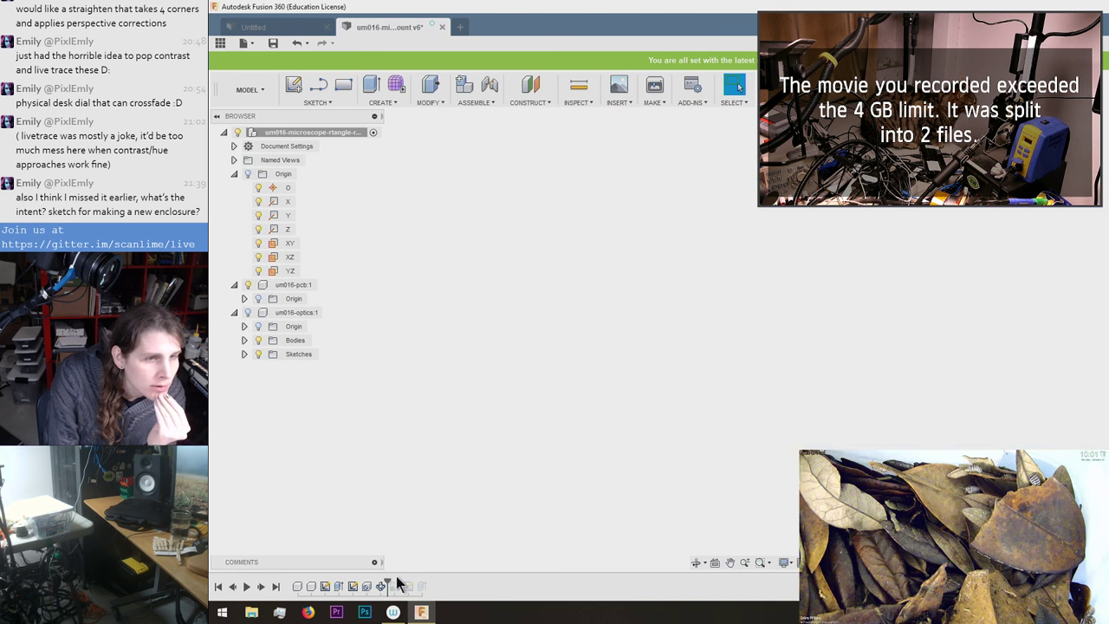
Check the canvas's options with the history rolled to just after it, and restore the history to its end.
drag(387, 586, 396, 587)
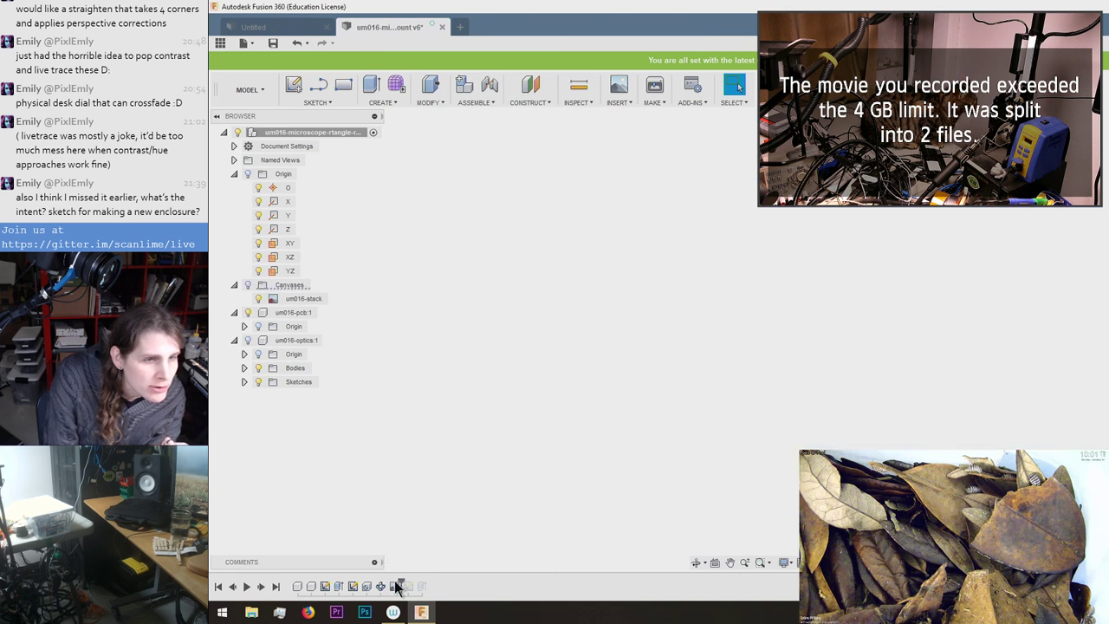
mouse_move(303, 298)
mouse_down()
mouse_move(297, 342)
mouse_move(277, 294)
mouse_move(300, 318)
mouse_move(299, 300)
mouse_up()
right_click(299, 299)
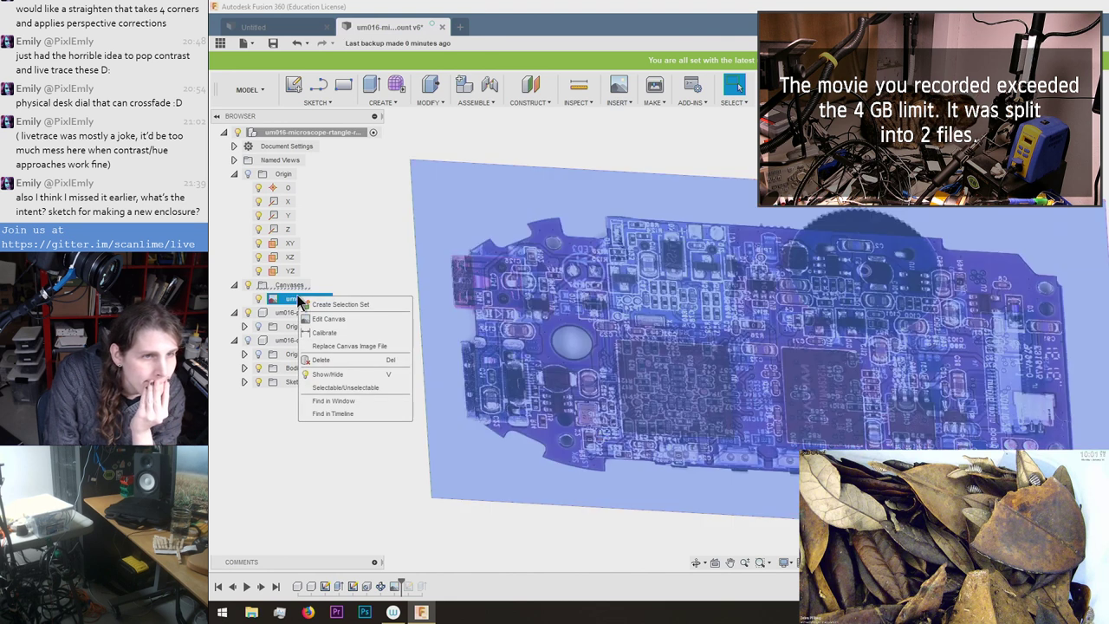
click(278, 487)
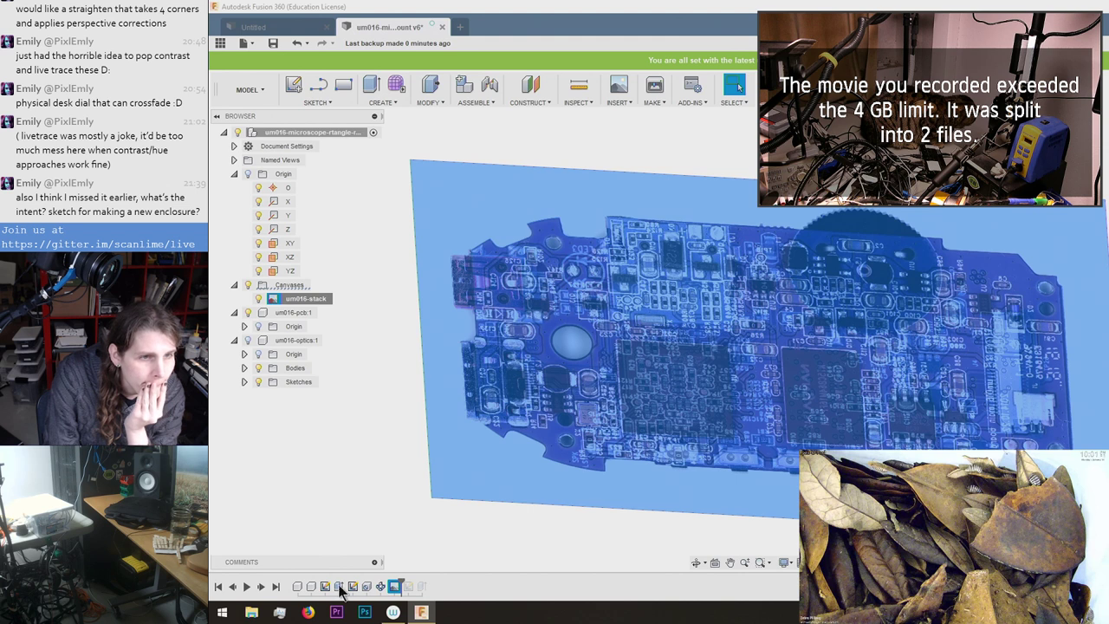
drag(401, 580, 426, 586)
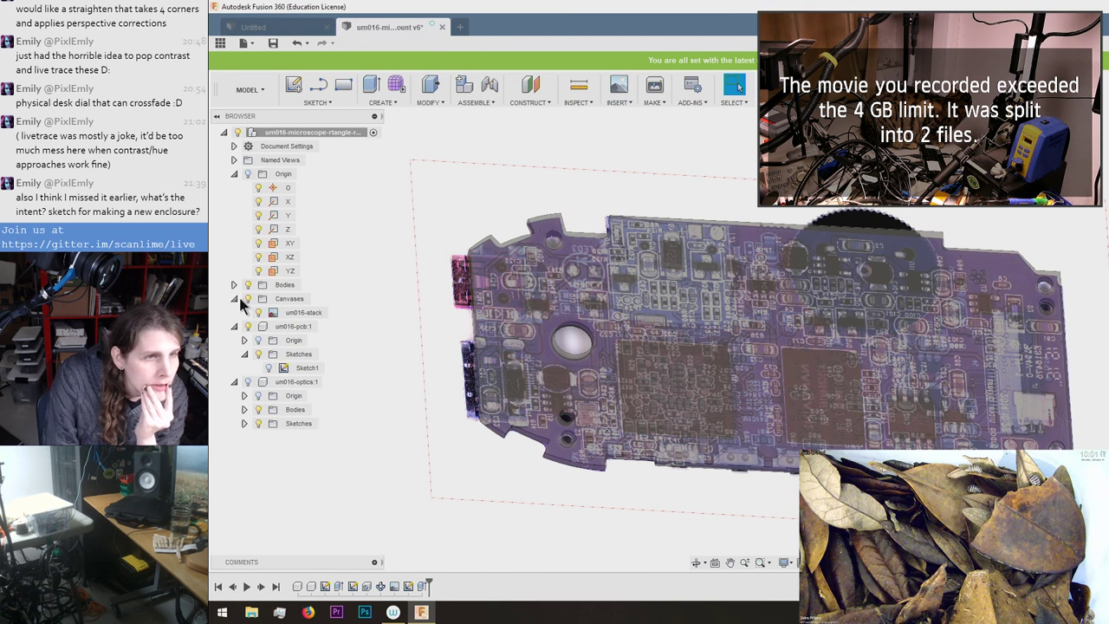
Hide the canvases, expand the root-level bodies and check the options of the board's extrusion in the history.
click(250, 298)
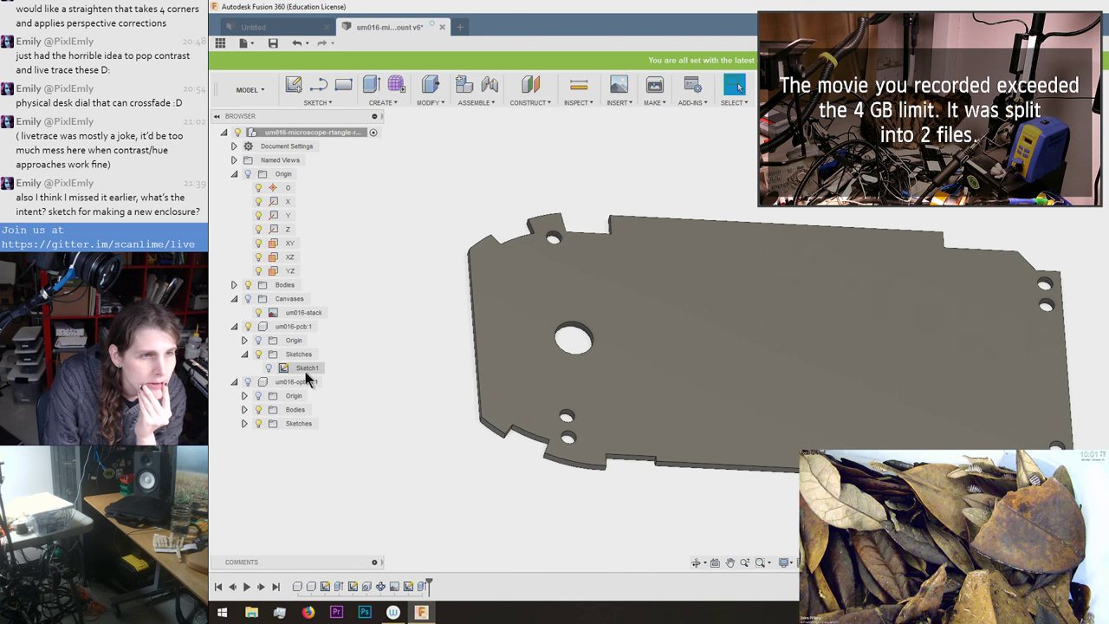
click(233, 285)
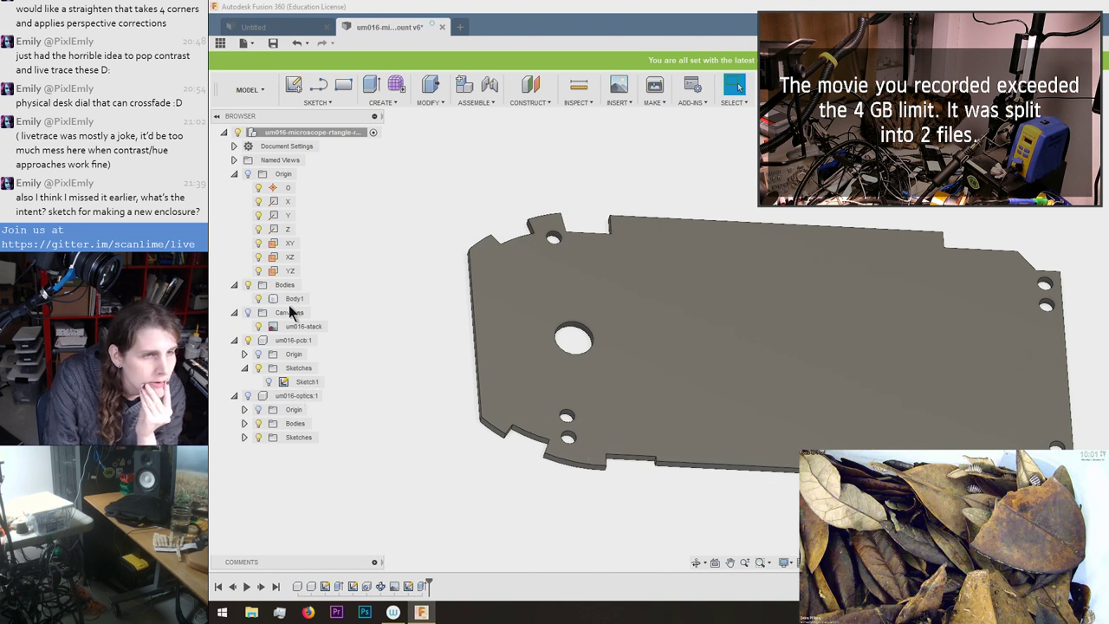
right_click(424, 587)
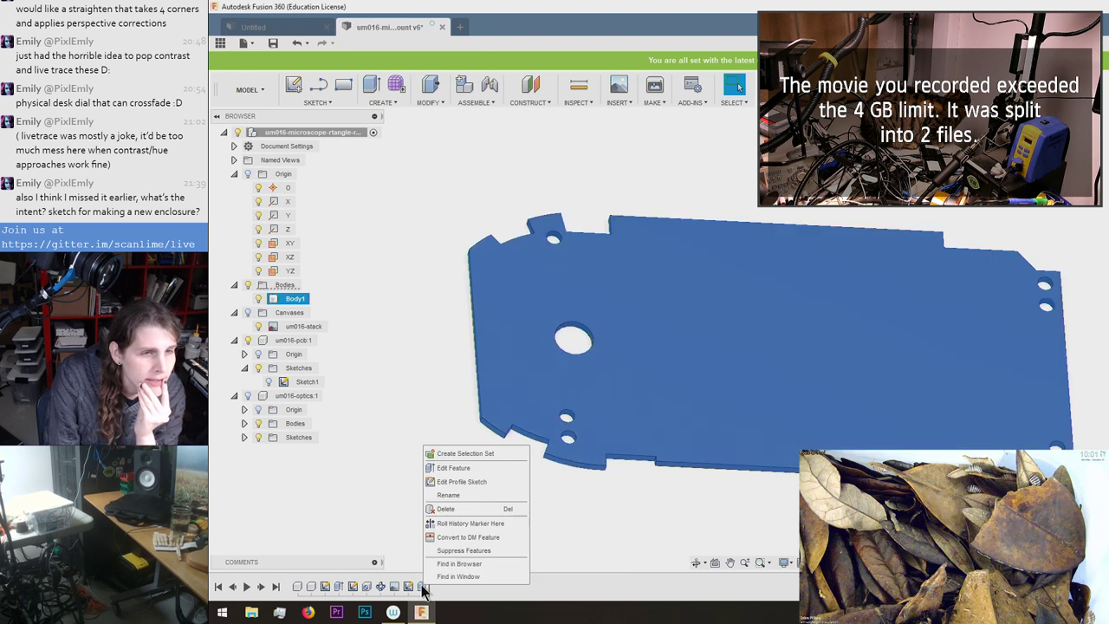
click(412, 511)
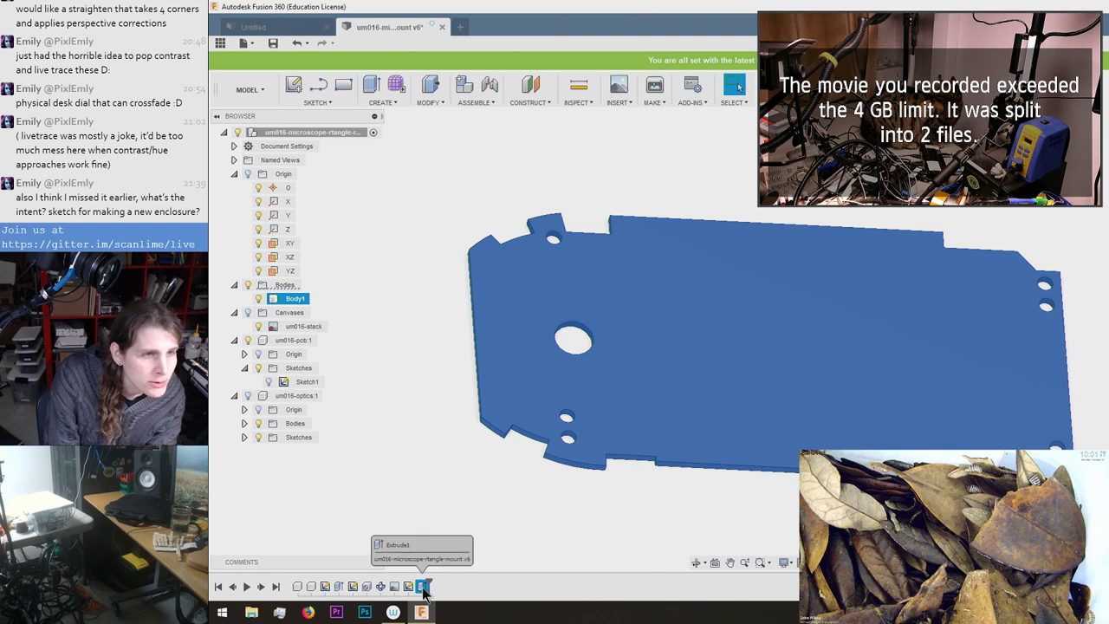
click(429, 479)
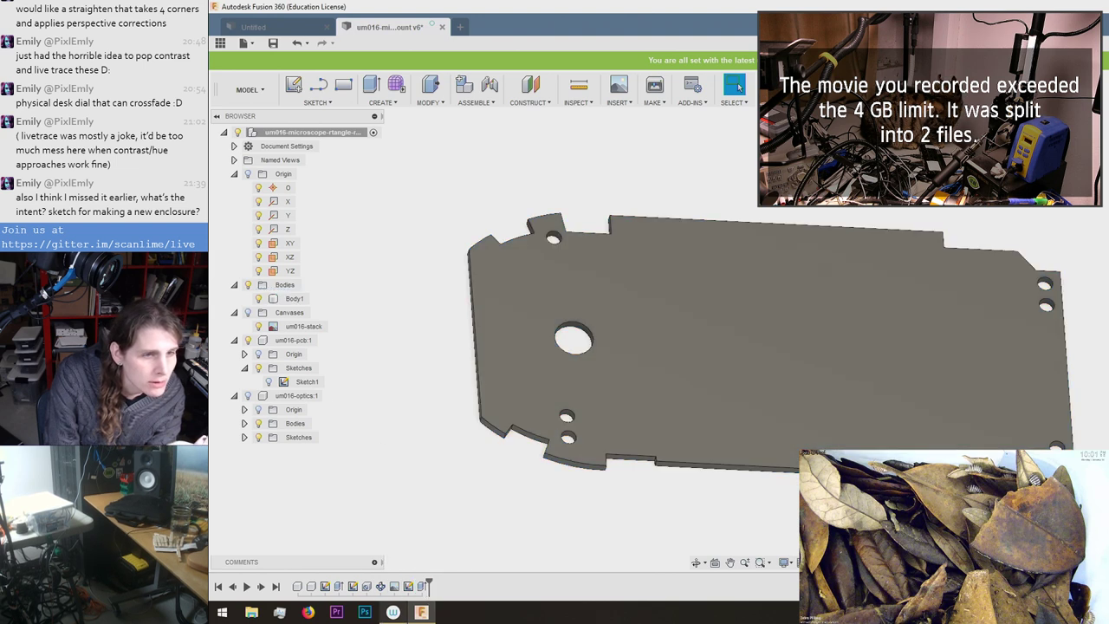
Switch to Firefox and search the web for "fusion360 change feature component".
click(310, 612)
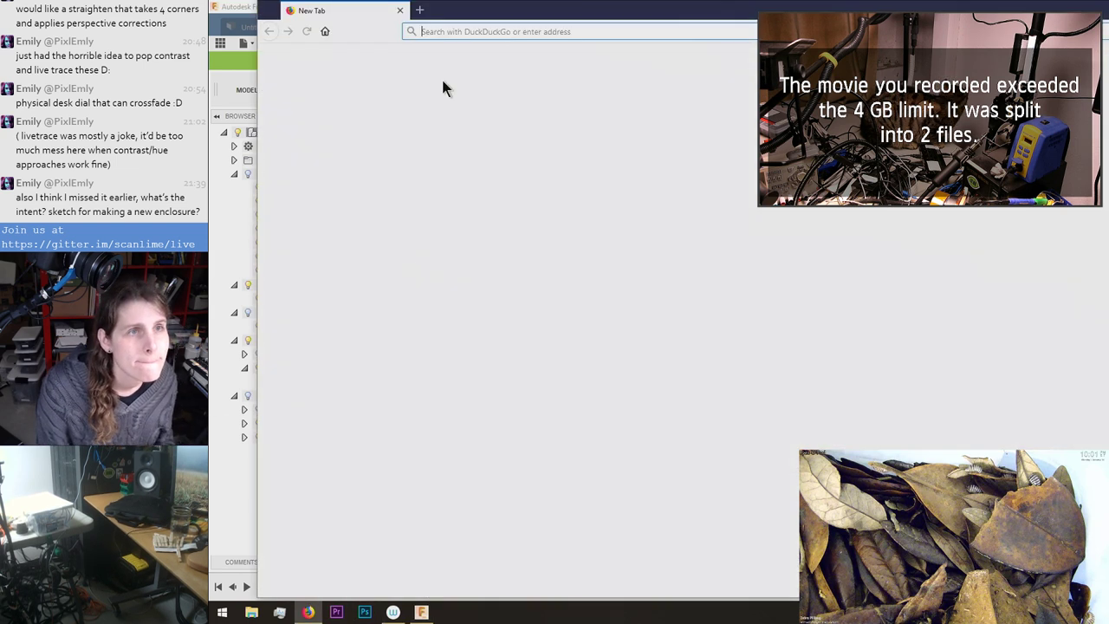
drag(457, 11, 542, 251)
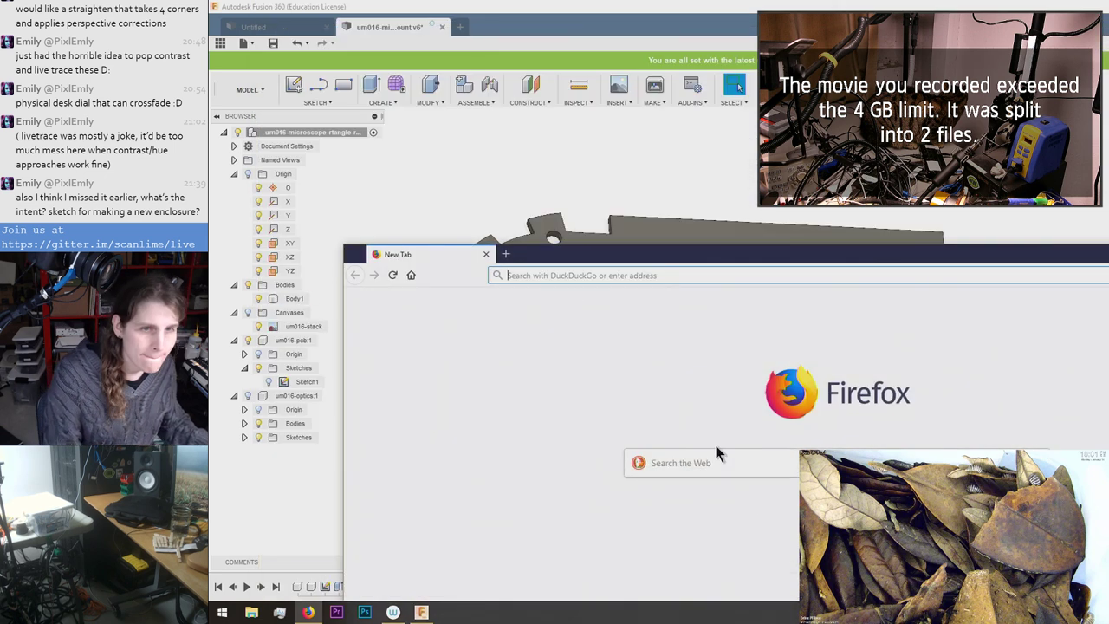
click(752, 468)
text(fusion36)
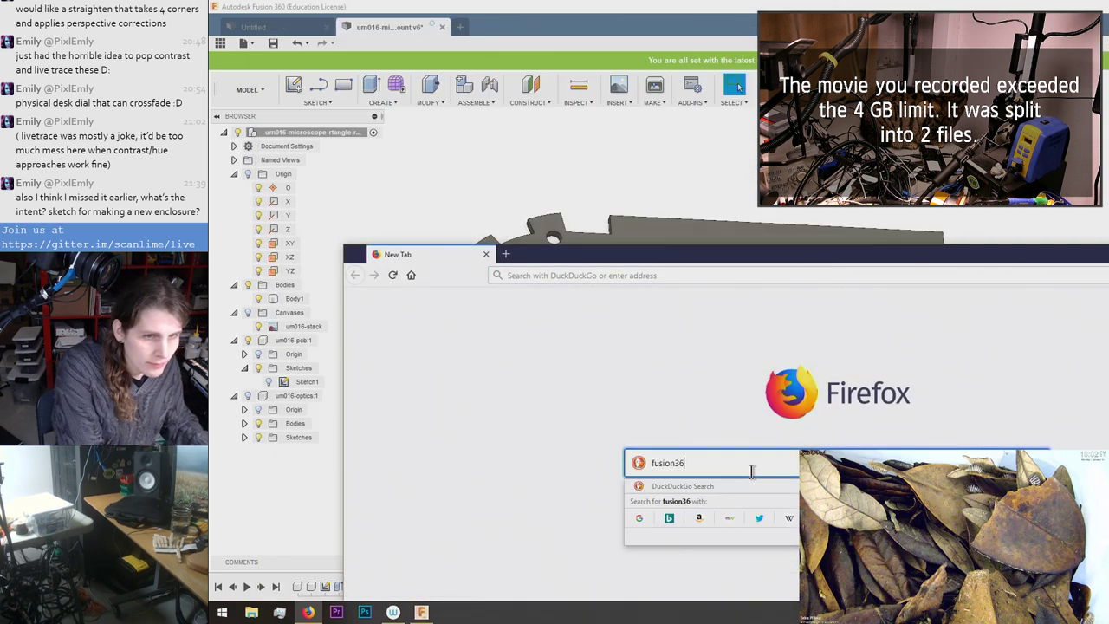
text(0 change feature compo)
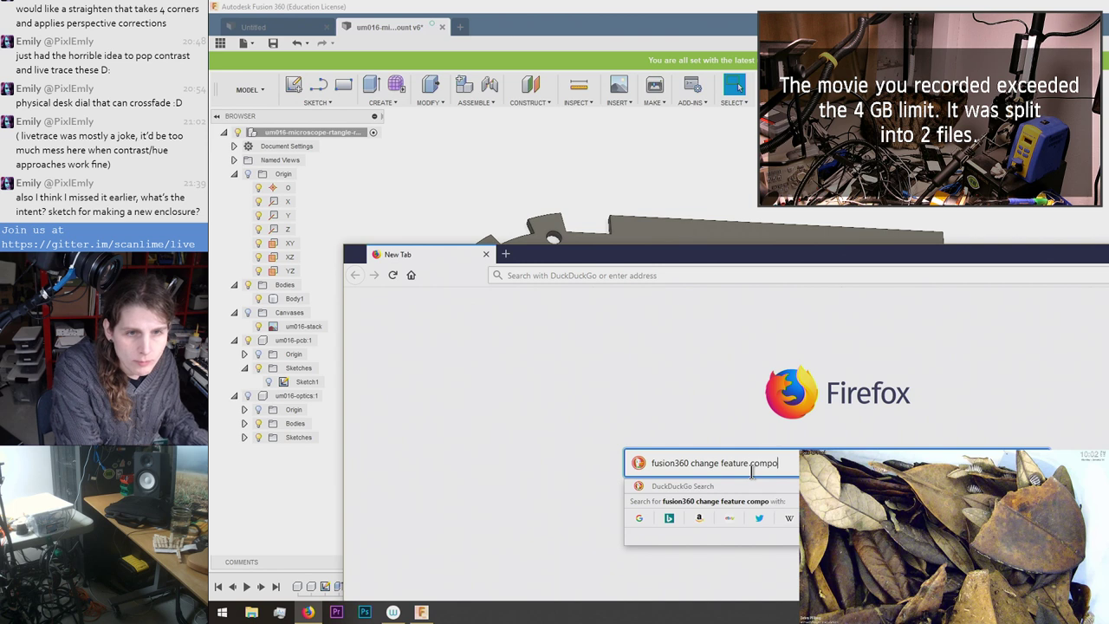
text(nent)
key(Return)
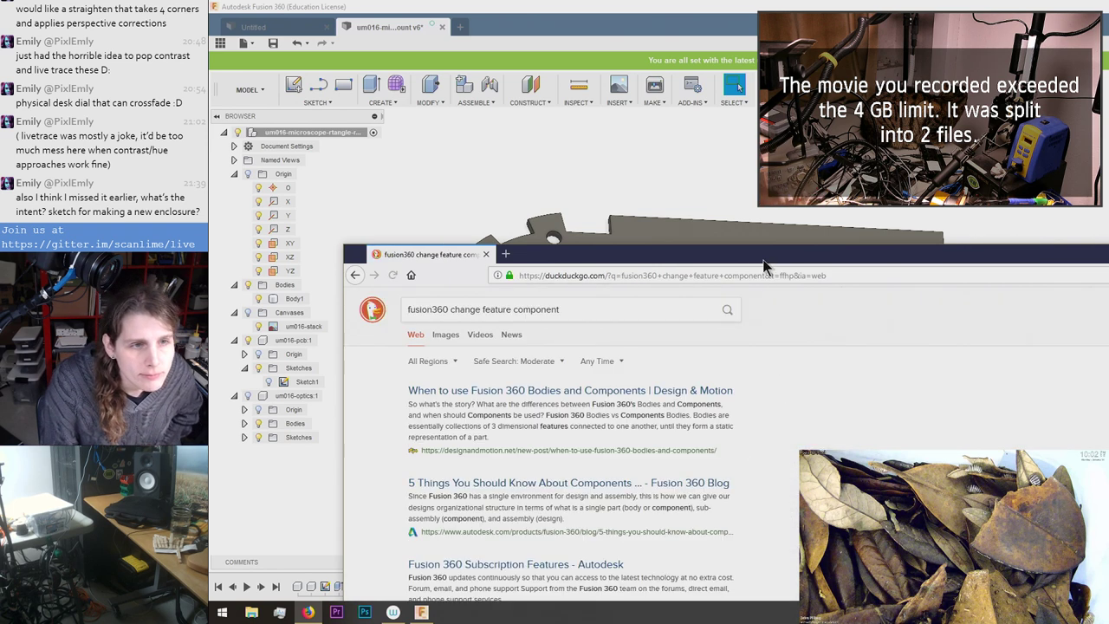
Look through the search results about moving features between components and return to Fusion 360.
drag(763, 261, 709, 171)
scroll(705, 260, down, 2)
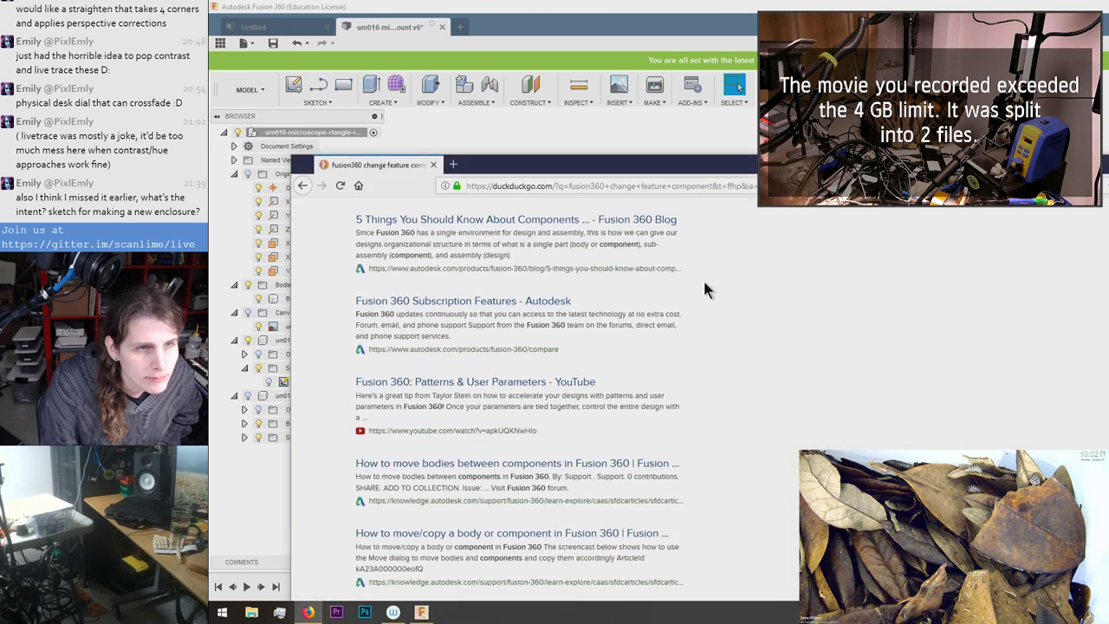
scroll(705, 290, down, 1)
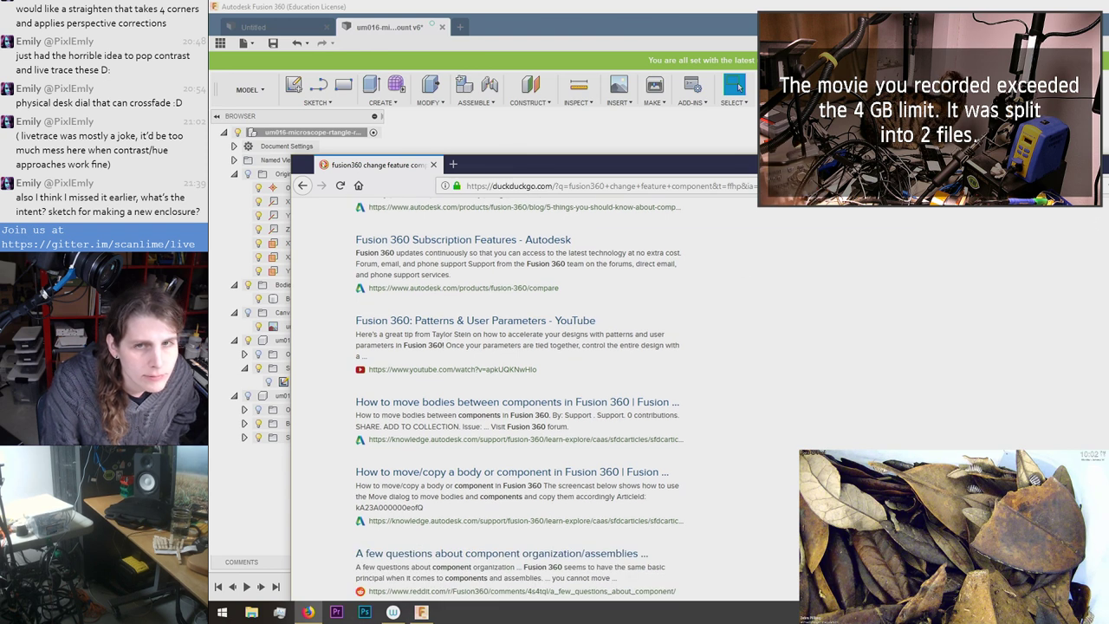
click(962, 164)
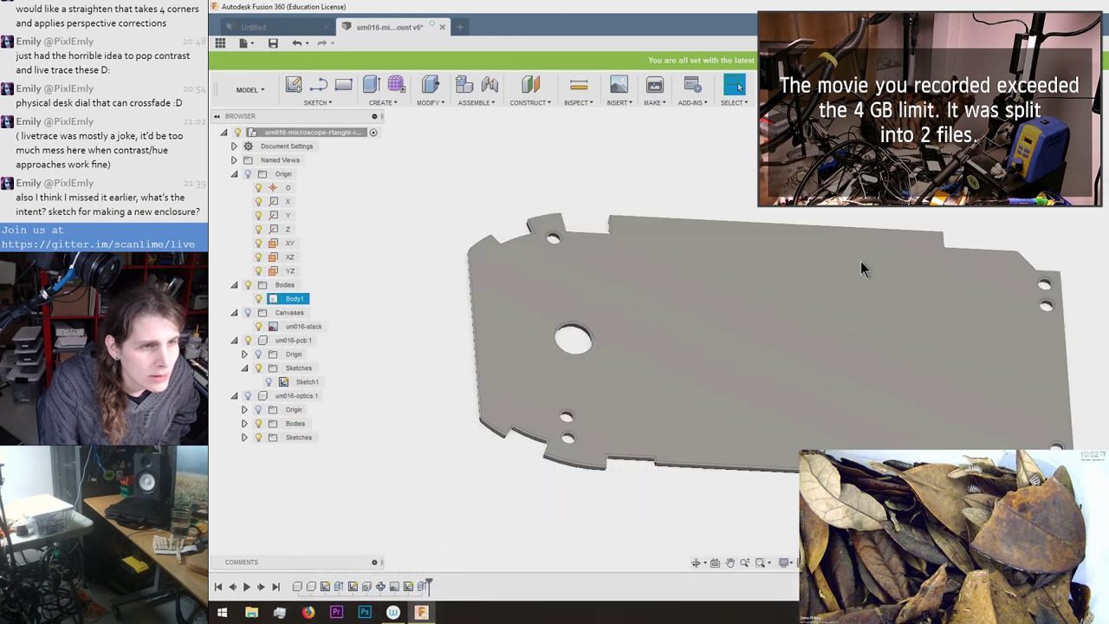
Delete the board's extrusion from the root assembly and make um016-pcb the active component.
click(420, 588)
key(Delete)
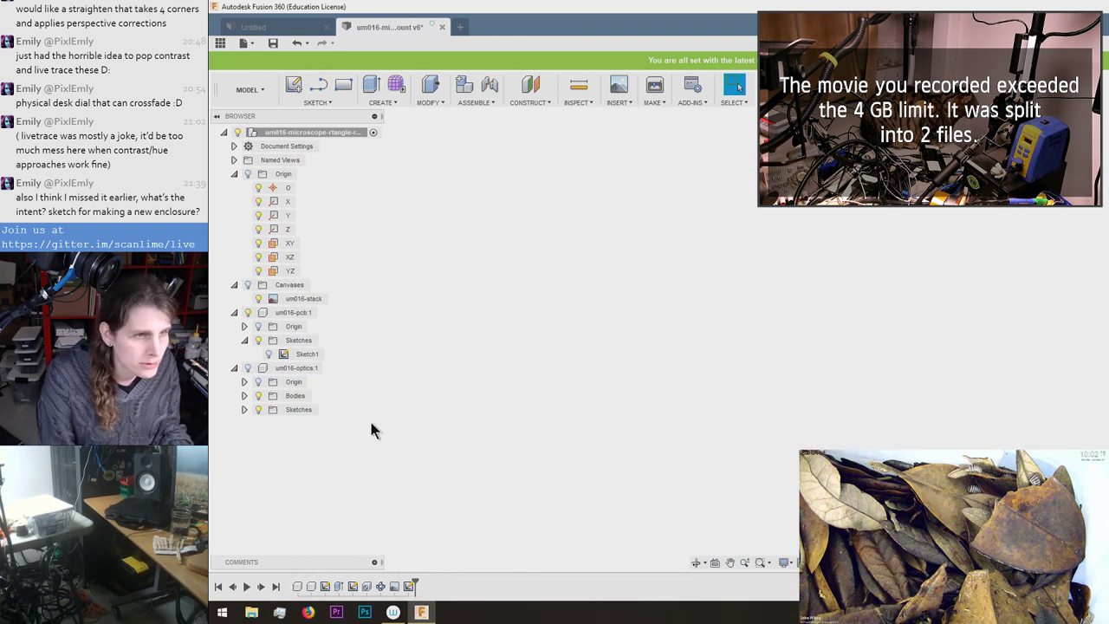
click(324, 313)
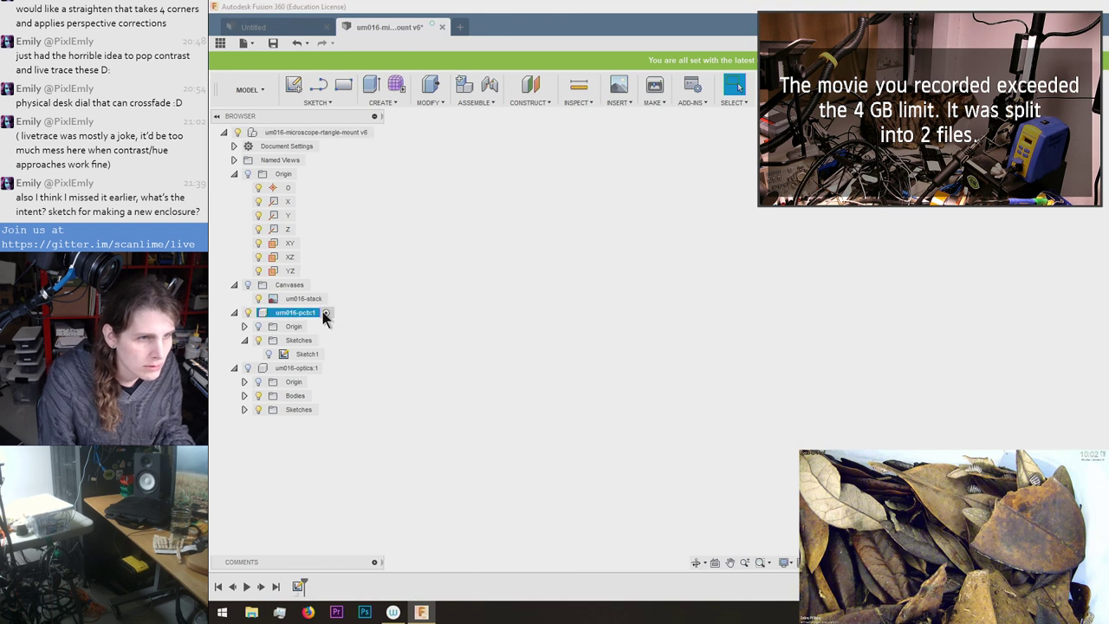
Show Sketch1 and extrude the board outline profile 1.6 mm as a new body in um016-pcb.
click(269, 354)
key(e)
click(835, 351)
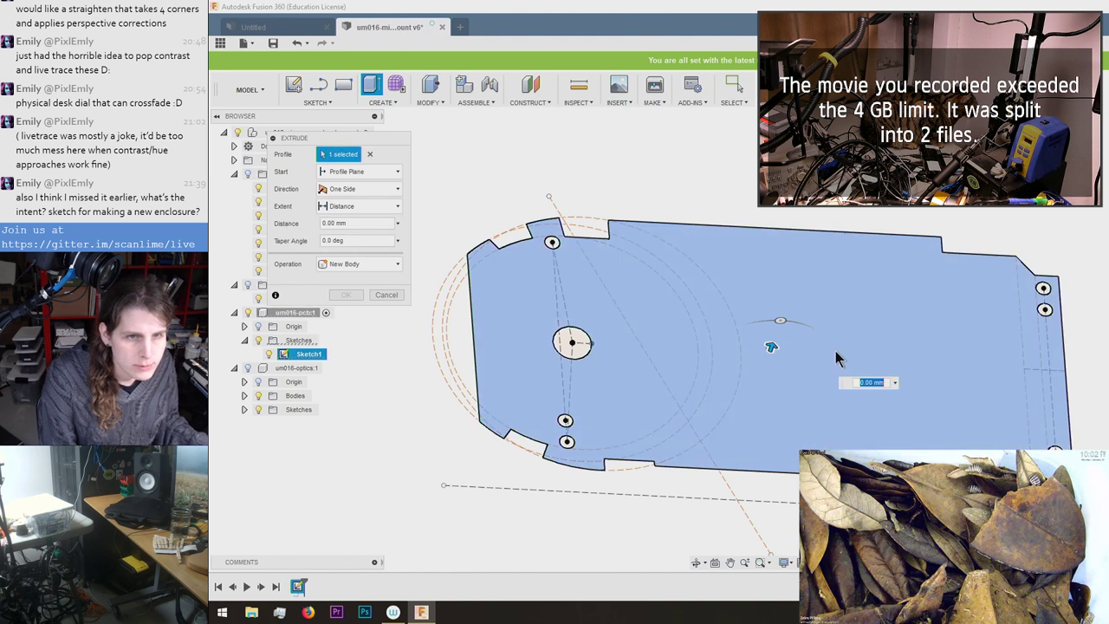
text(1.6)
key(Return)
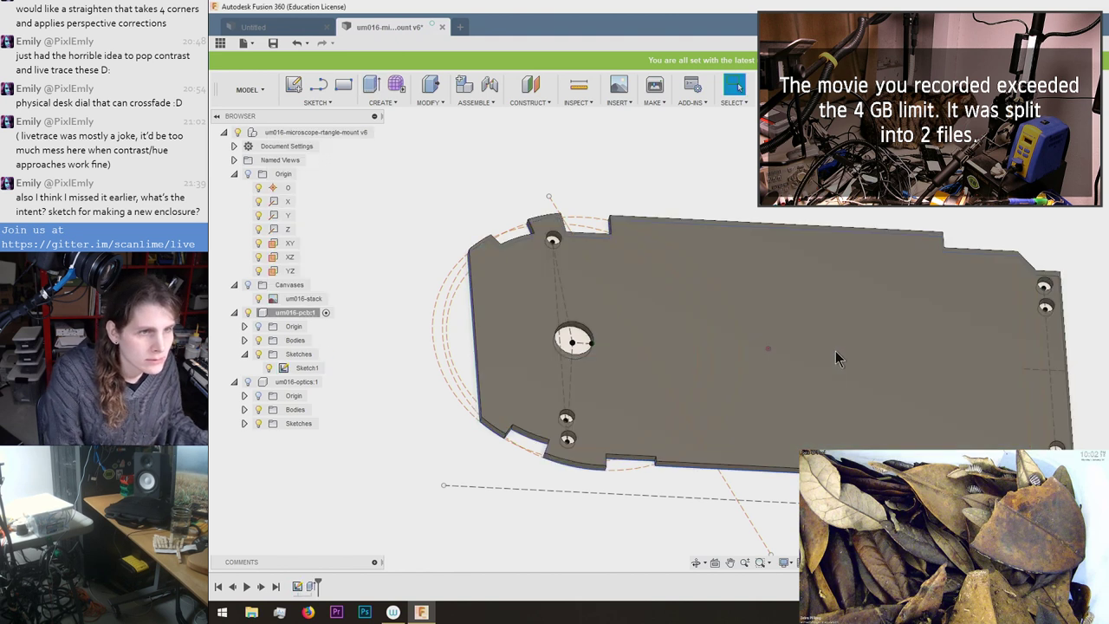
Rename the extruded board body in um016-pcb as PCB.
click(244, 339)
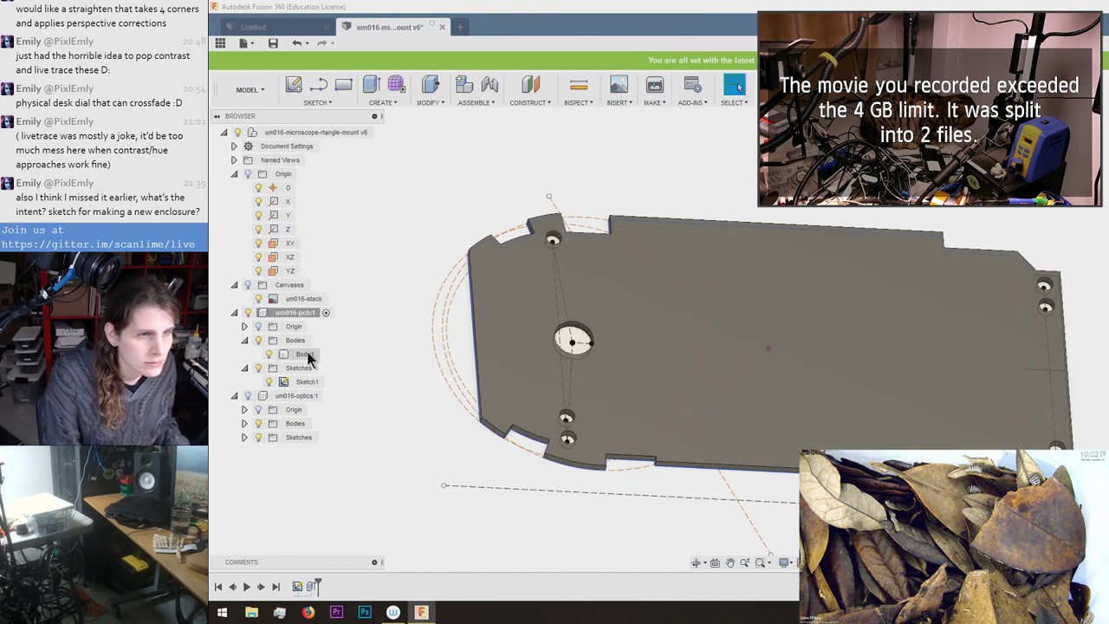
click(306, 355)
double_click(307, 356)
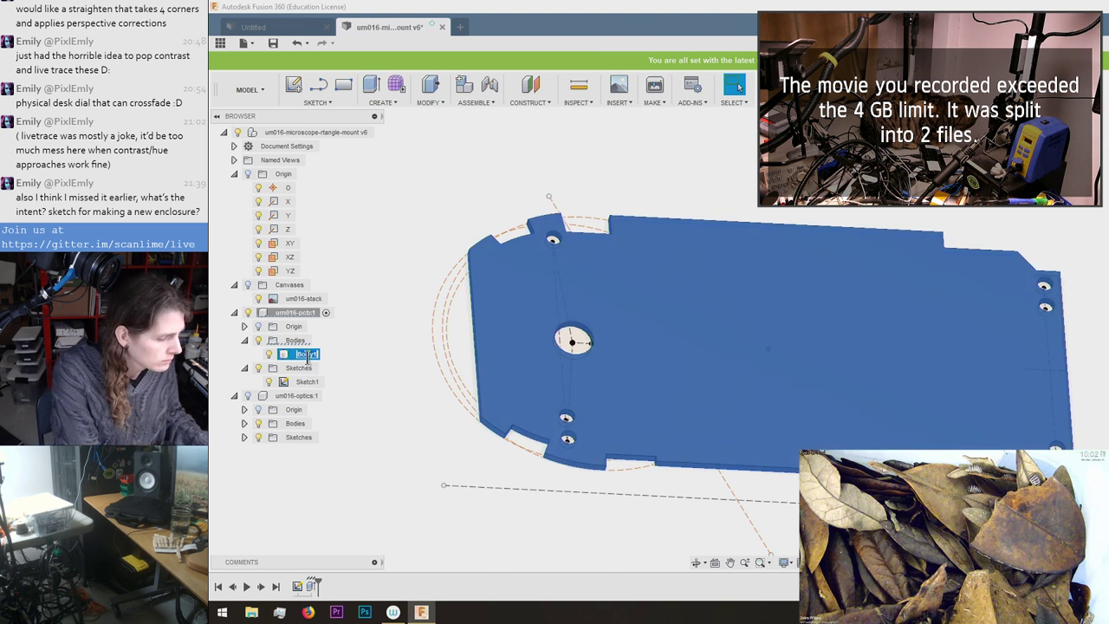
click(353, 392)
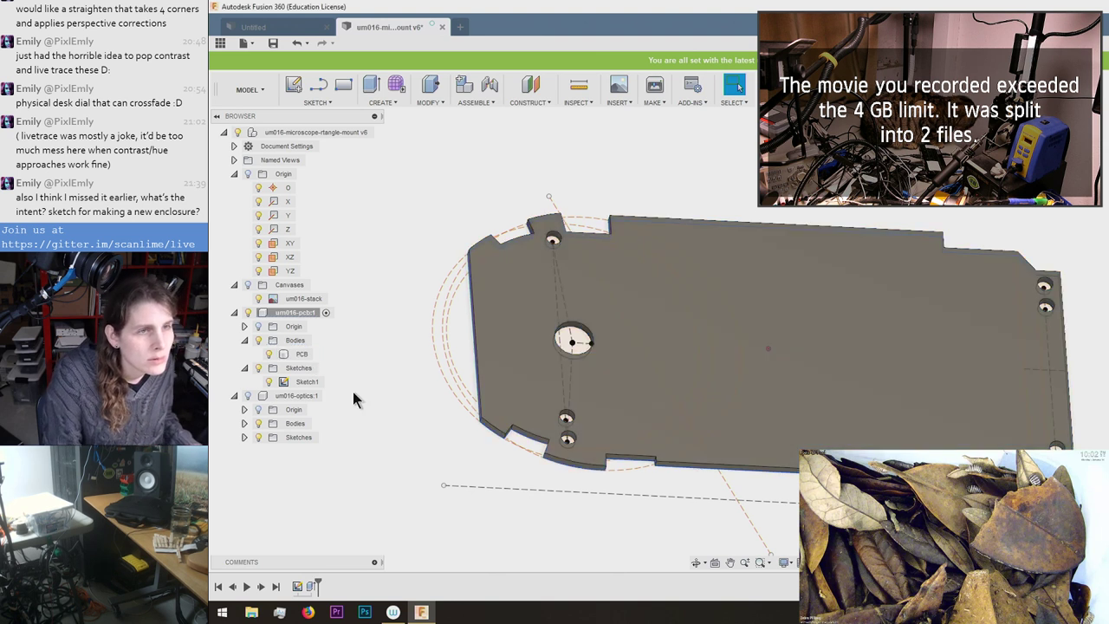
Make the canvases visible again together with the board body.
click(287, 312)
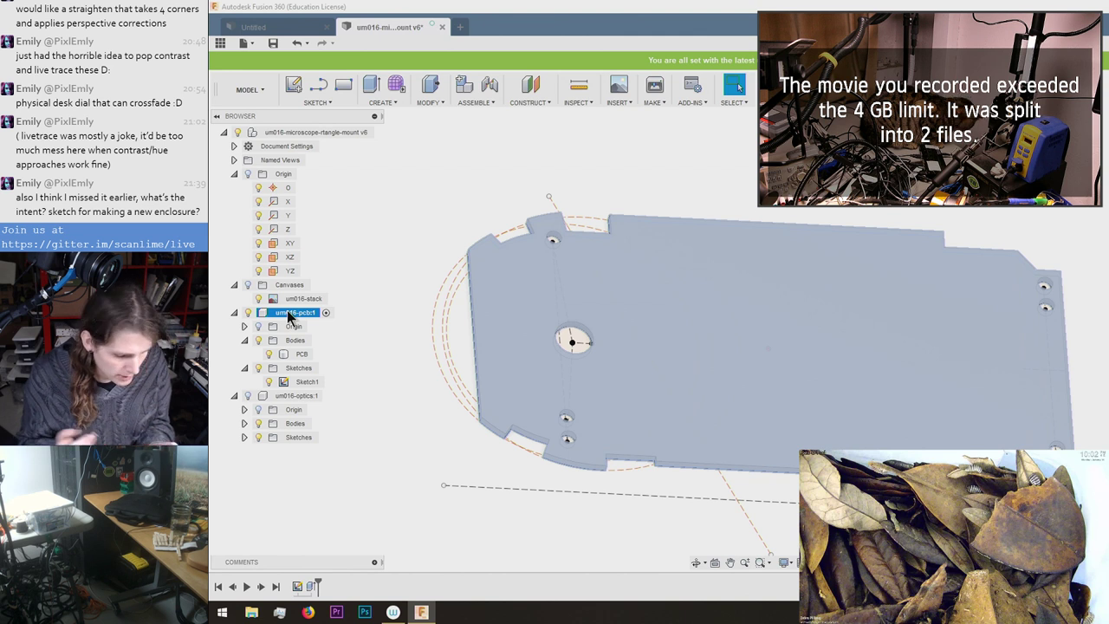
click(345, 312)
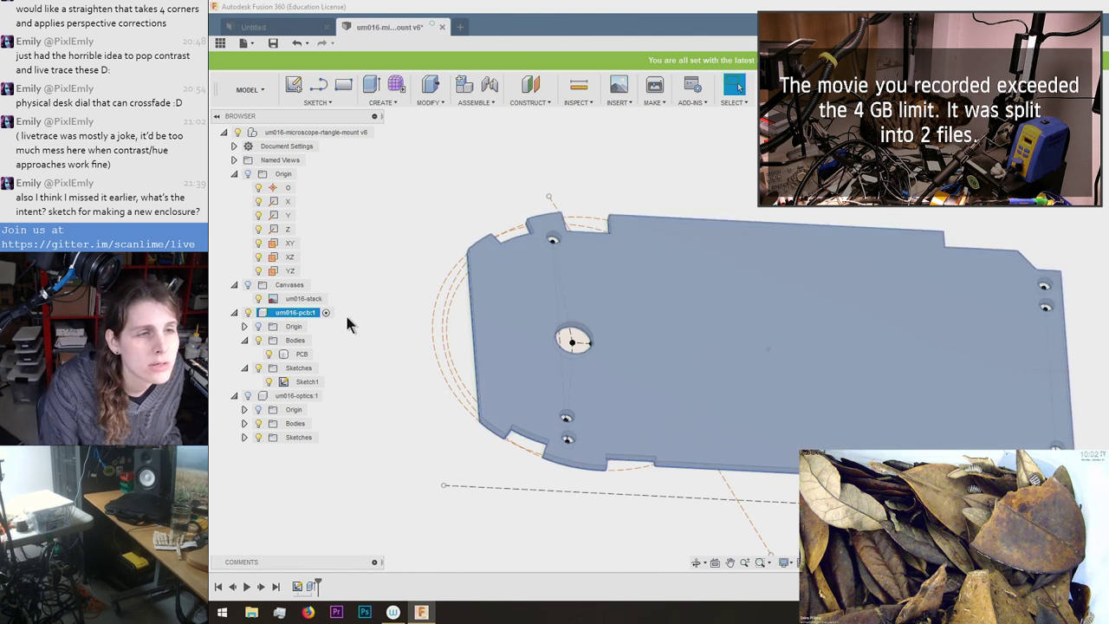
scroll(493, 152, down, 3)
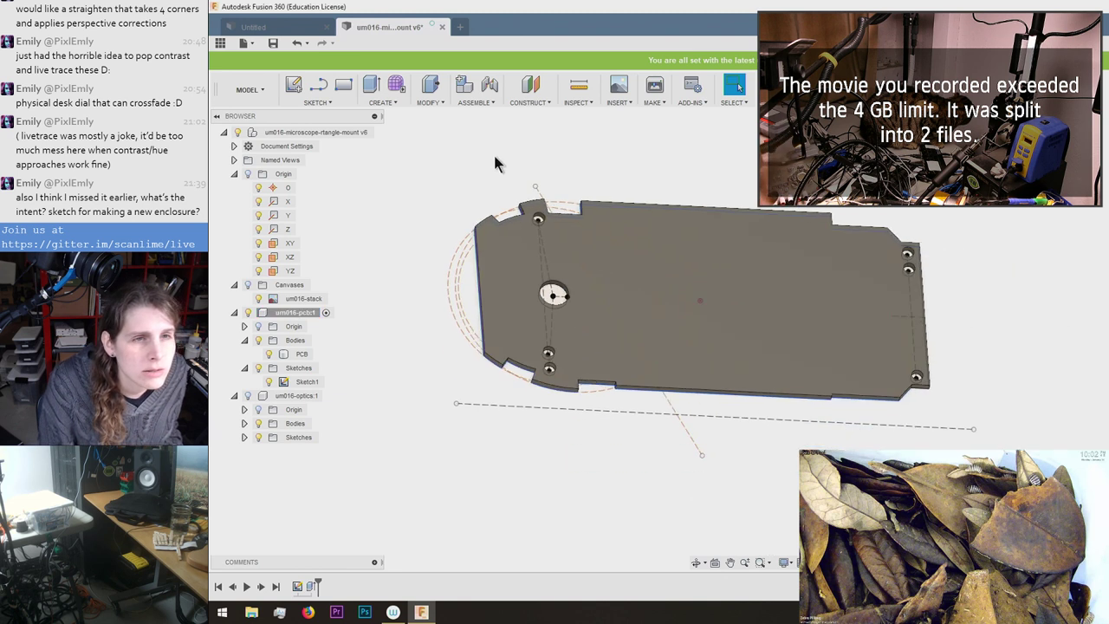
scroll(433, 179, up, 2)
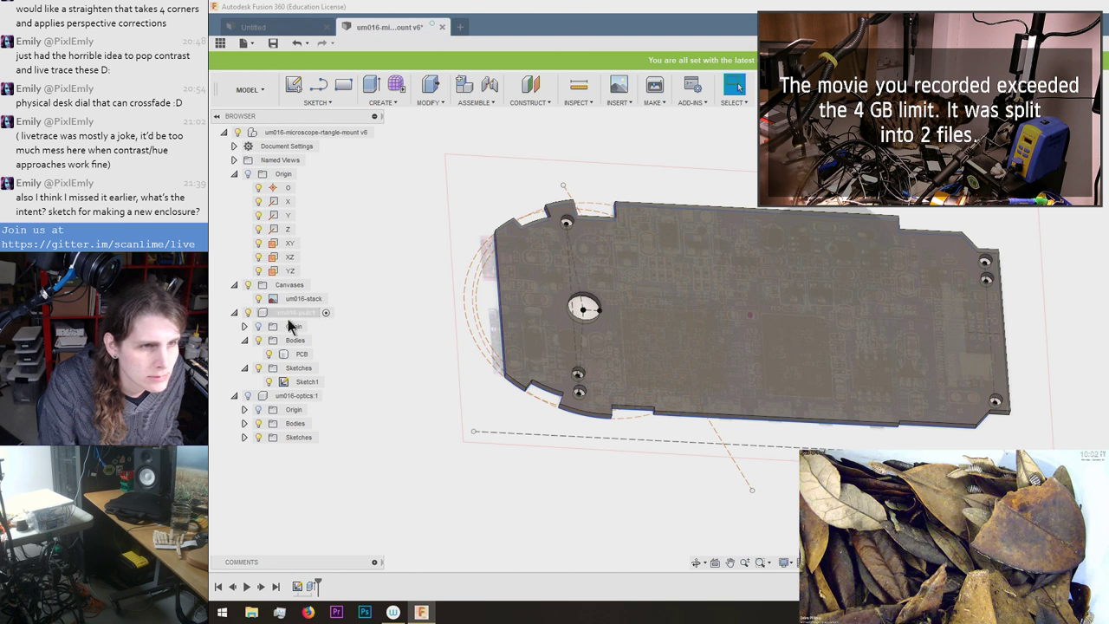
Rename Sketch1 in the um016-pcb component as Board Outline.
click(310, 383)
click(312, 383)
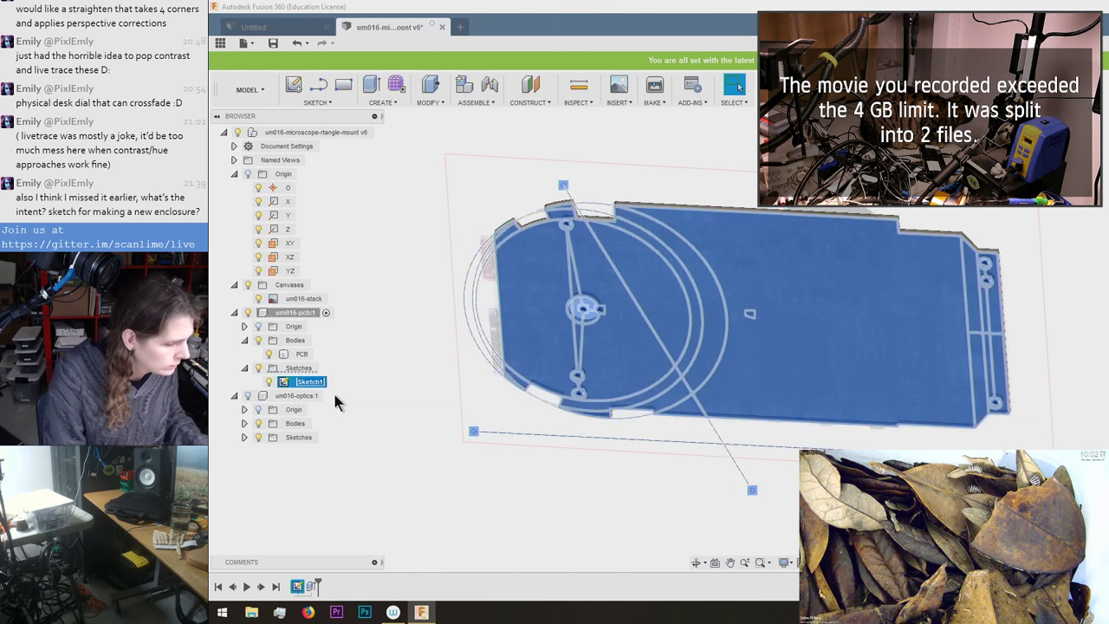
text(Board)
text( Outline)
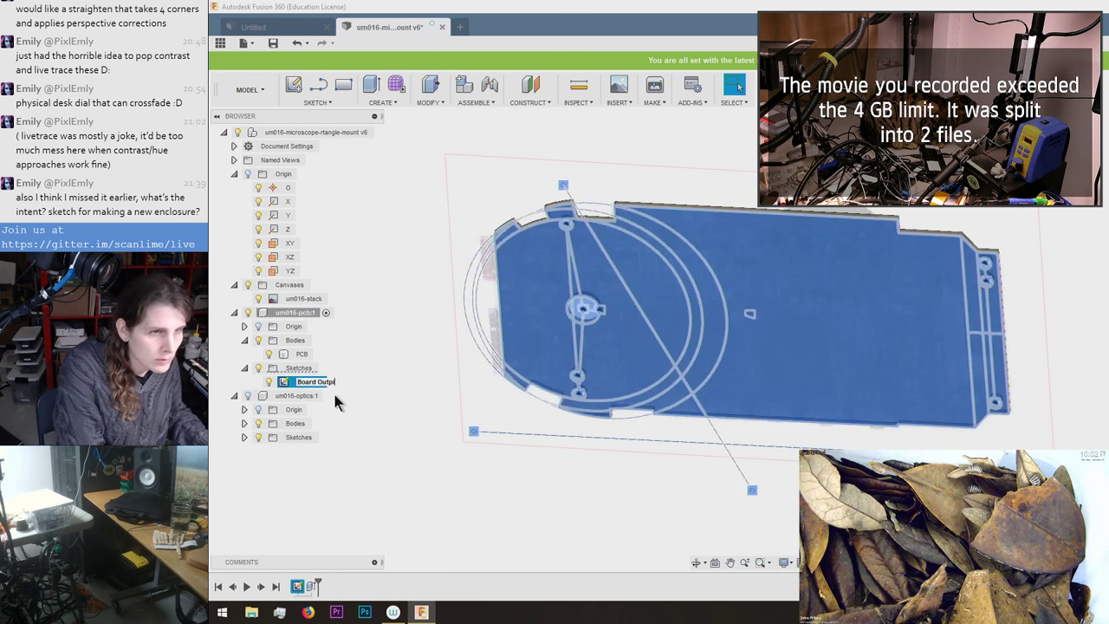
key(Return)
click(306, 370)
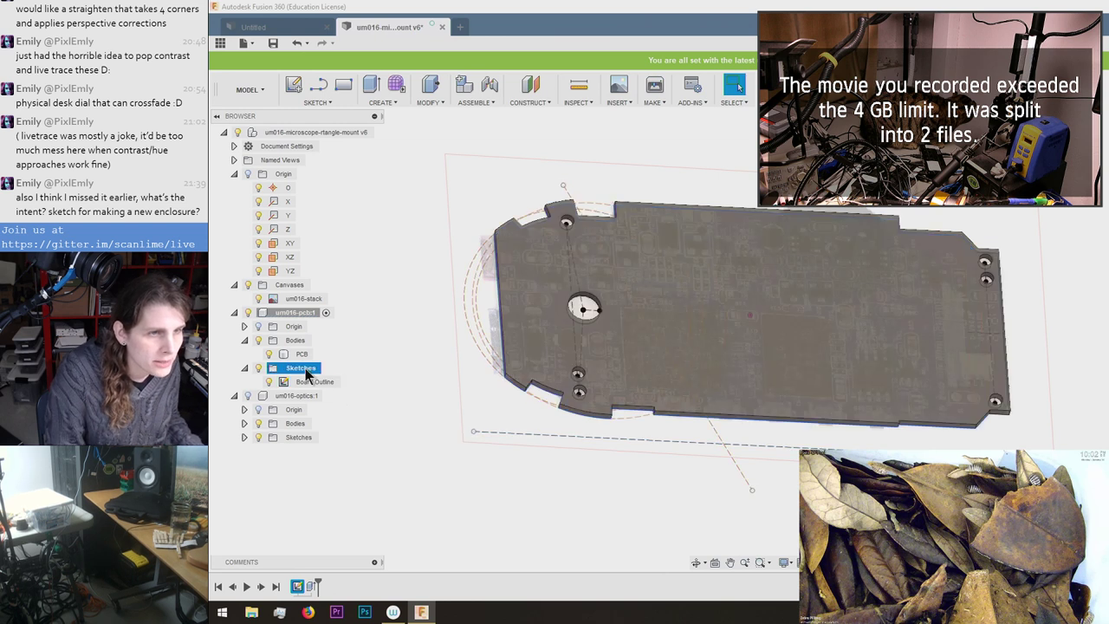
click(370, 337)
Start a new sketch in um016-pcb on the origin plane parallel to the board, hiding the PCB body and the Board Outline sketch.
click(295, 315)
click(293, 84)
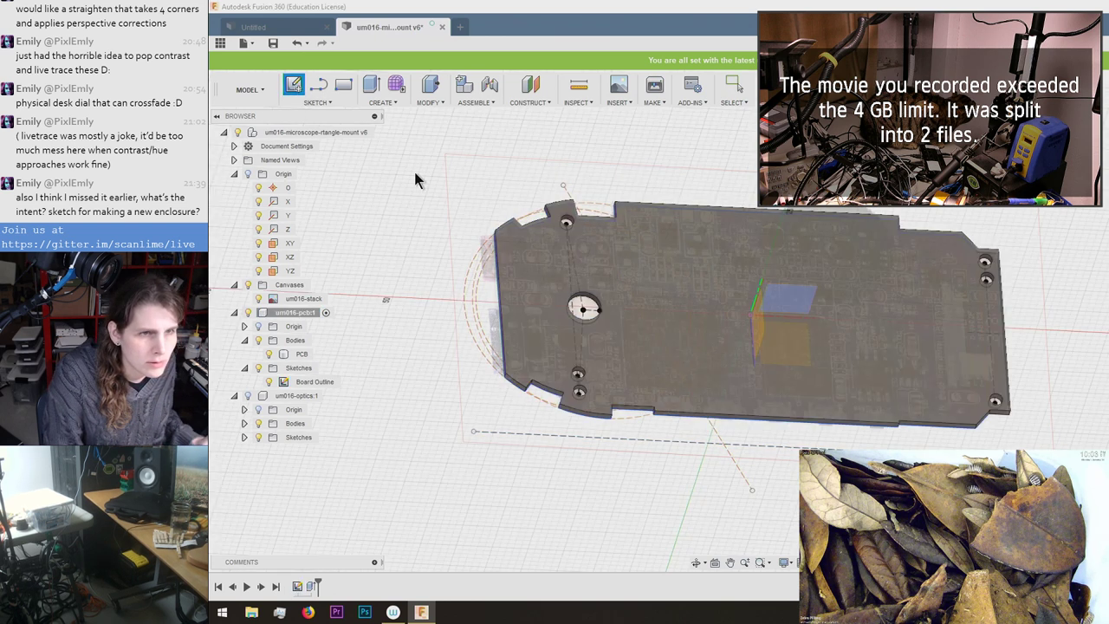
click(256, 232)
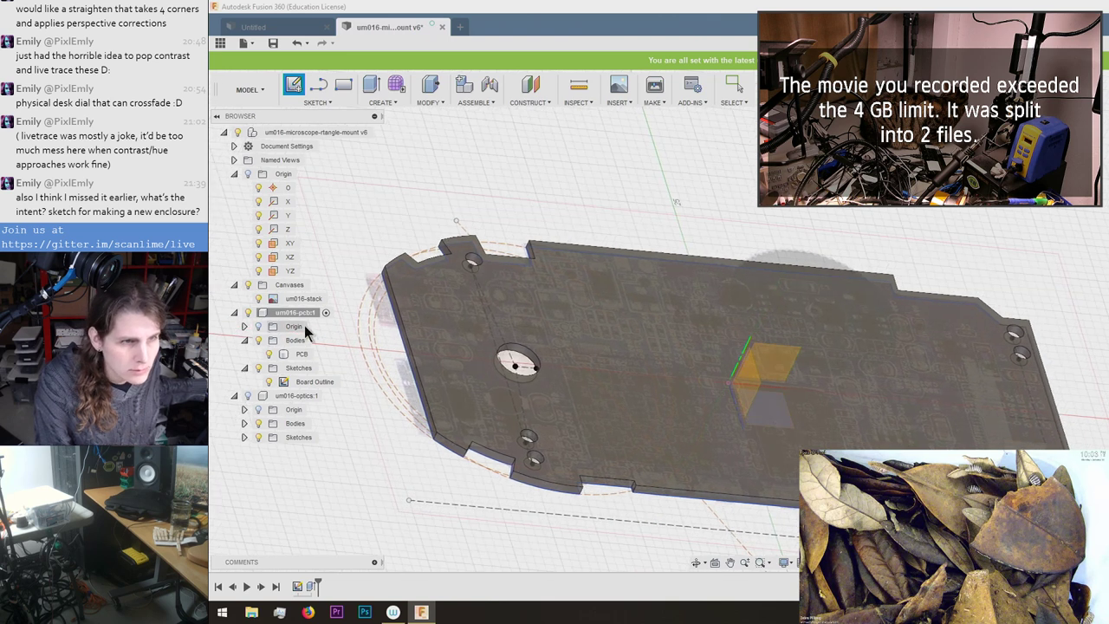
click(300, 353)
click(356, 295)
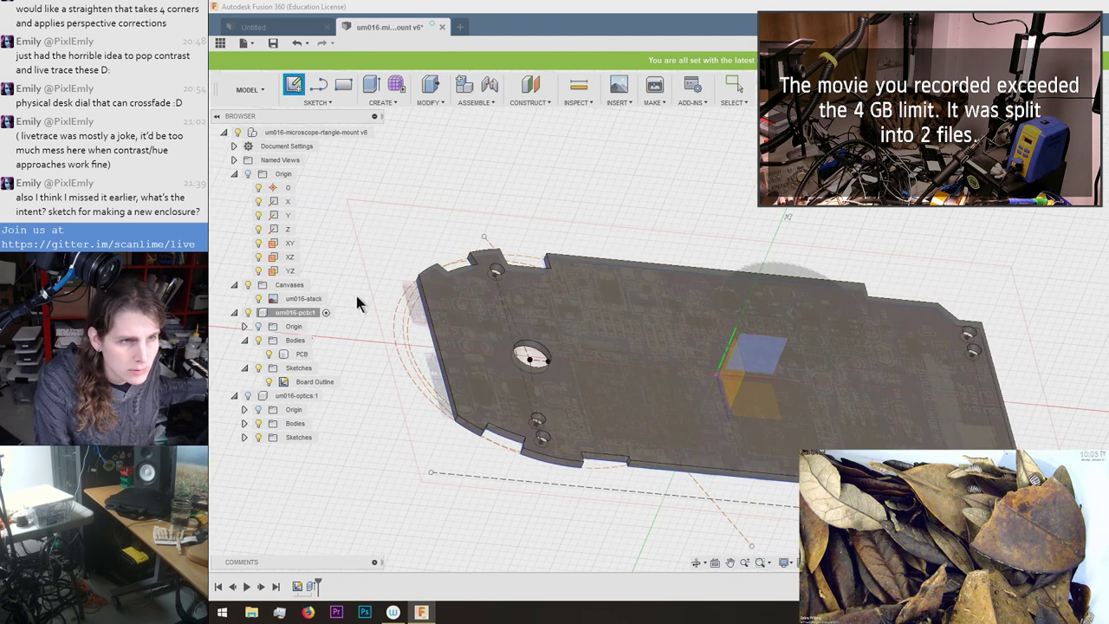
click(269, 355)
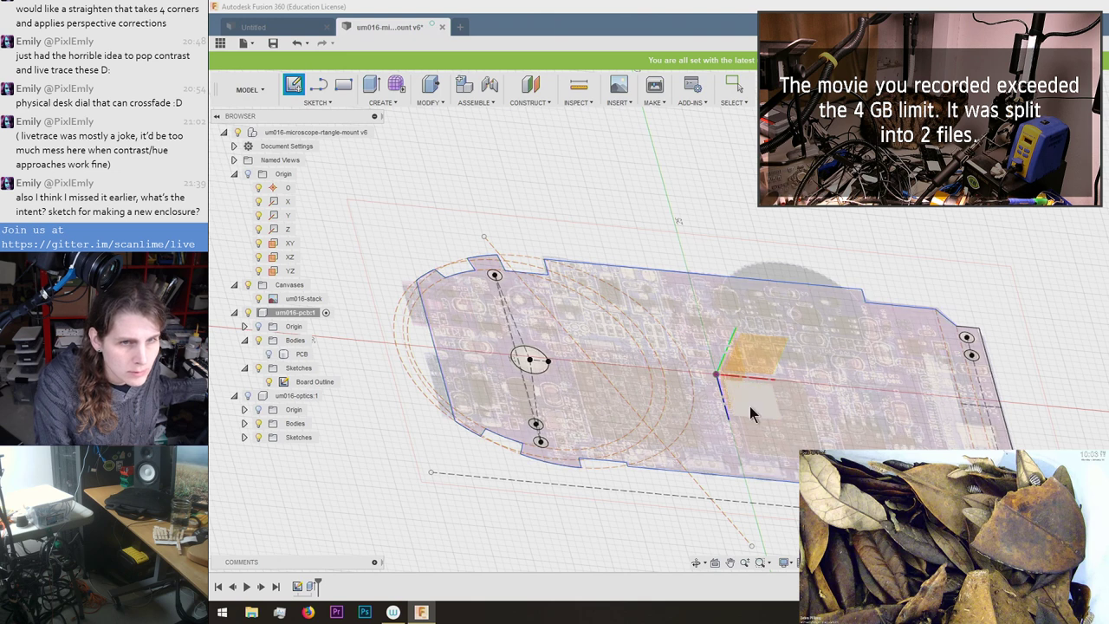
click(268, 385)
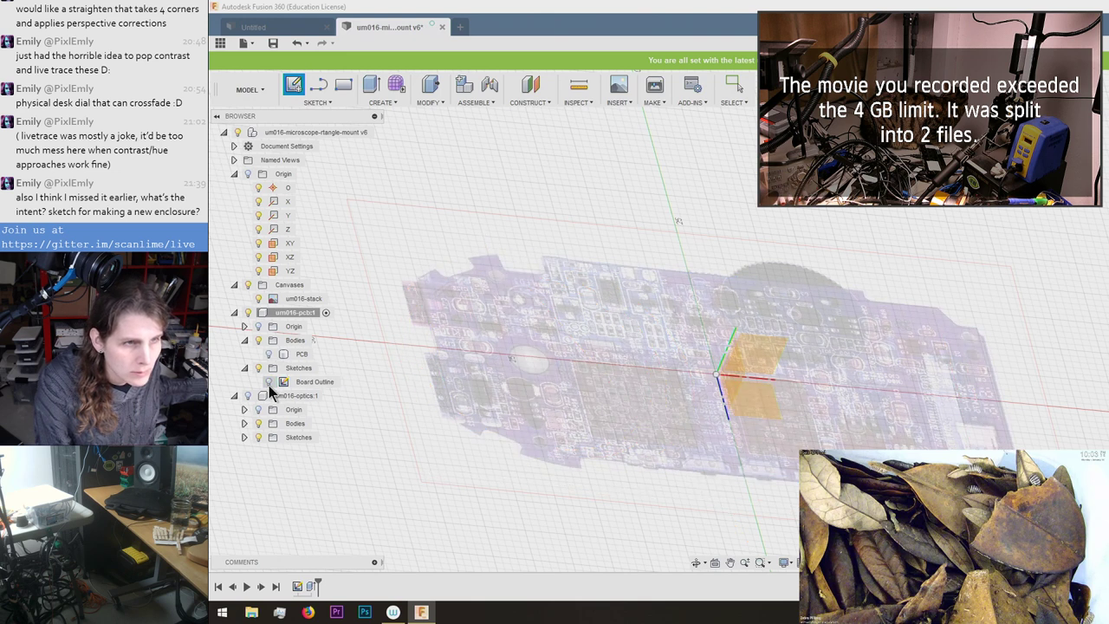
click(765, 405)
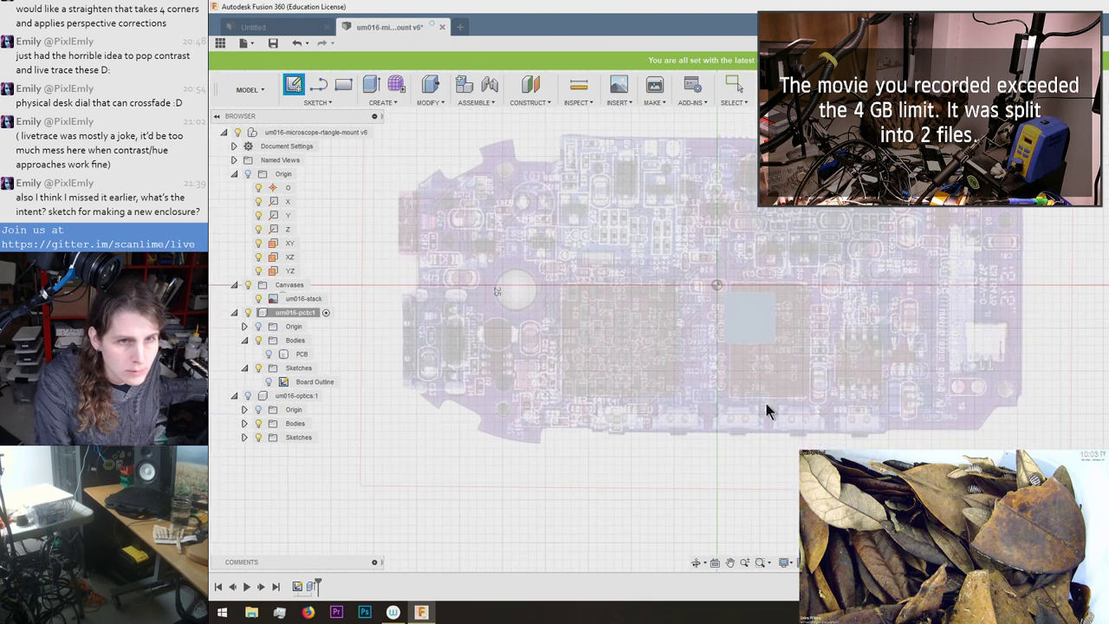
click(308, 396)
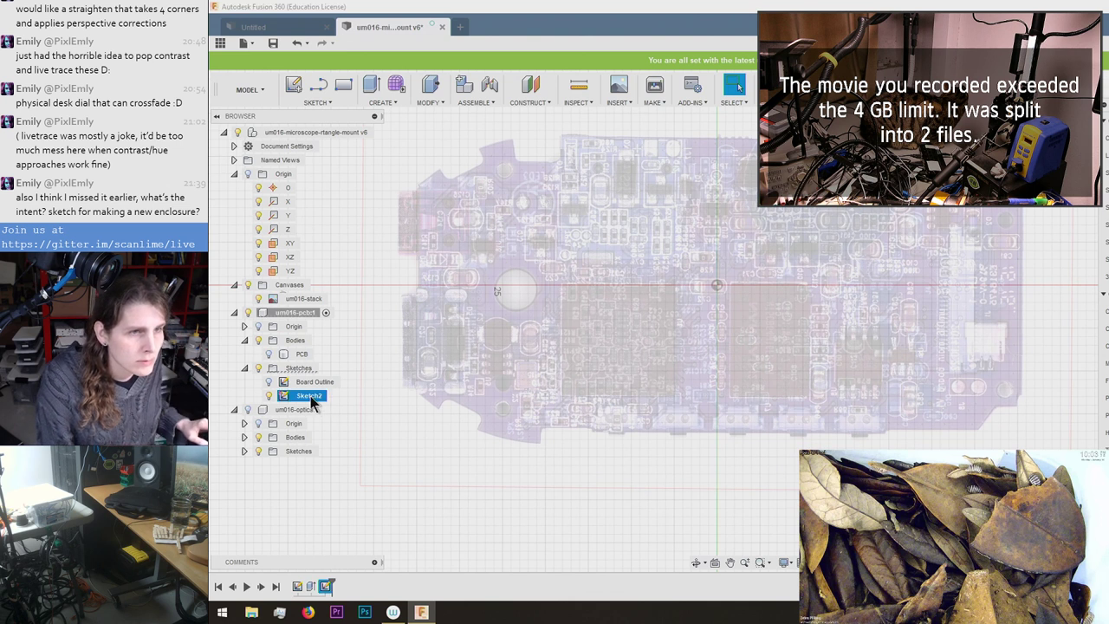
click(309, 396)
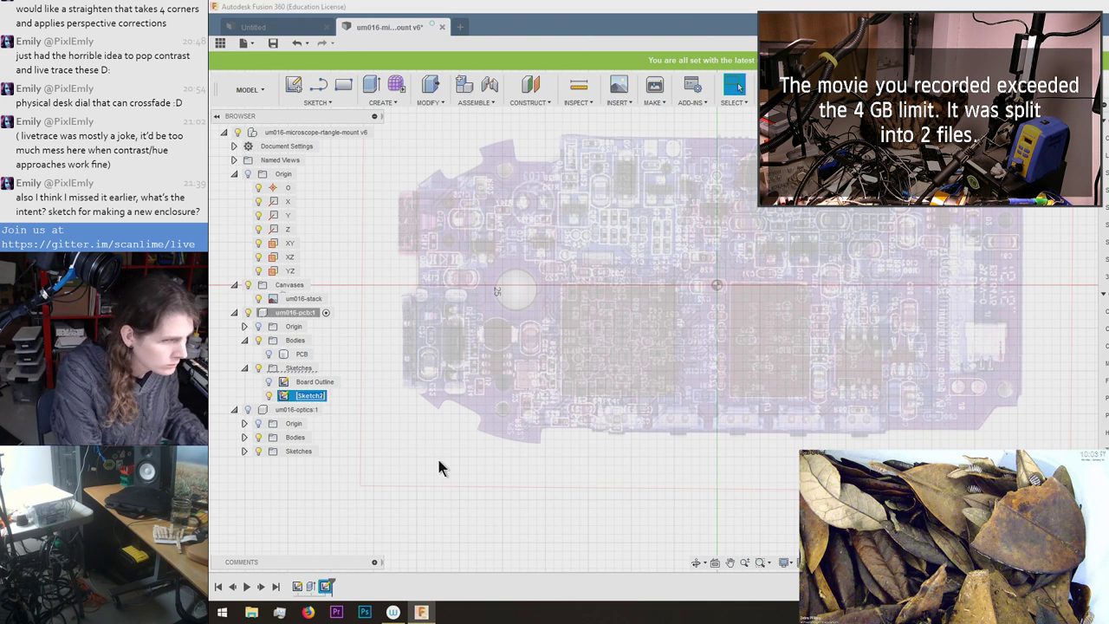
text(Board Parts)
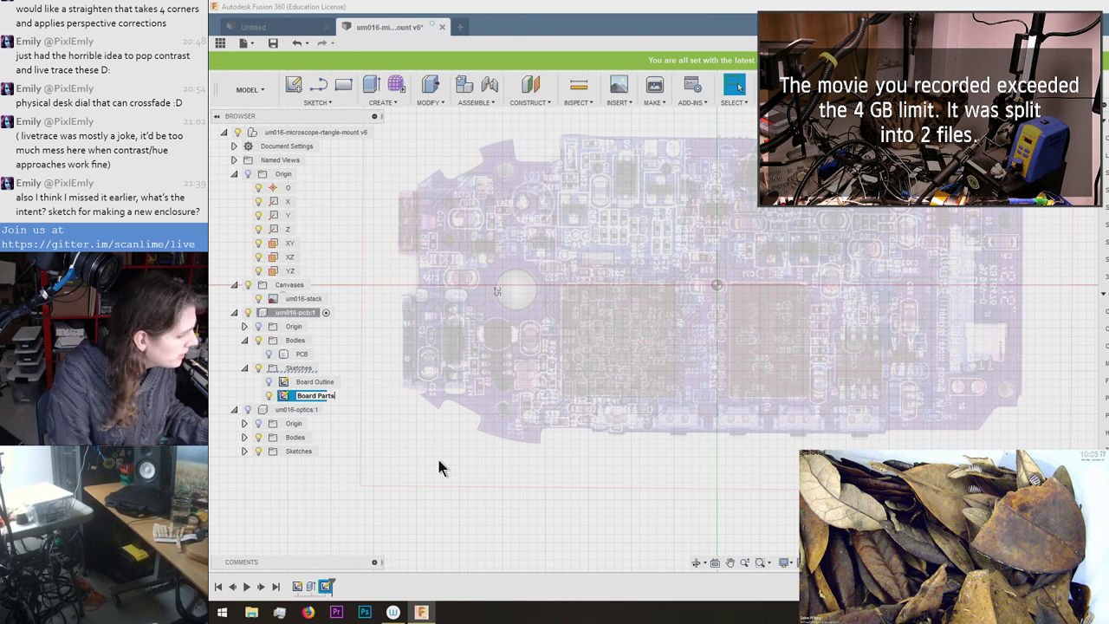
key(Escape)
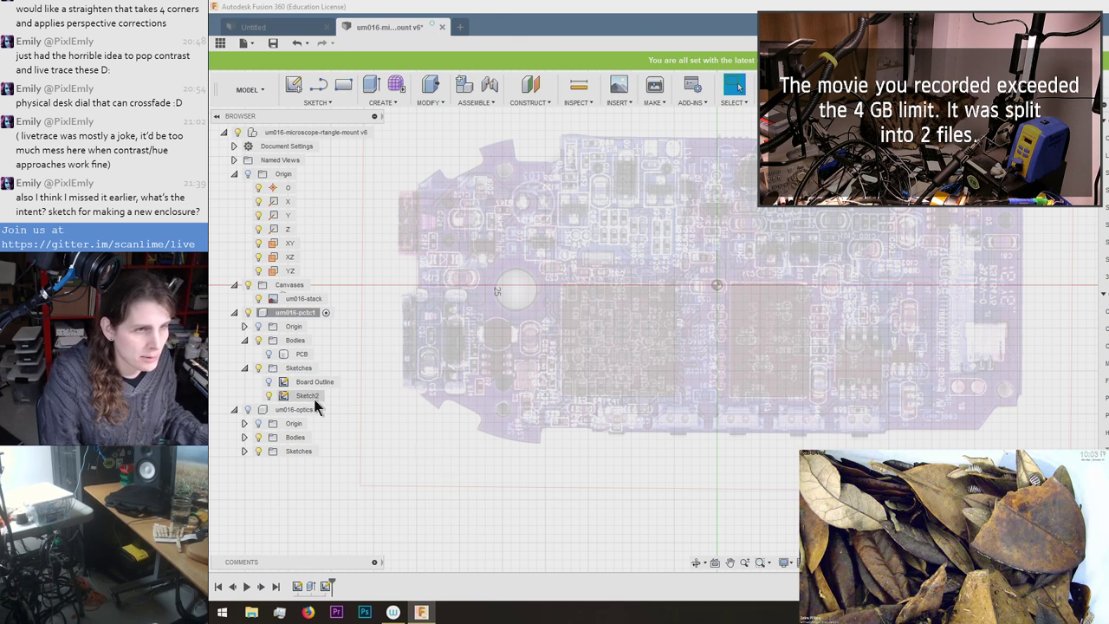
Delete the empty Sketch2 from the um016-pcb component and make the PCB body visible again.
key(Delete)
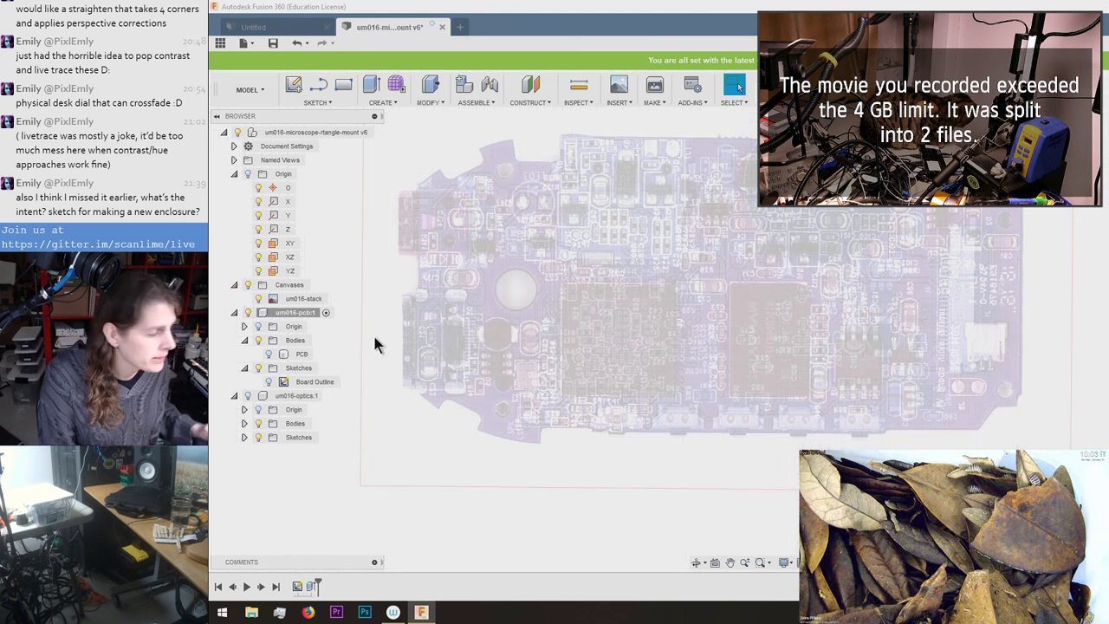
shift+middle_drag(372, 332, 325, 344)
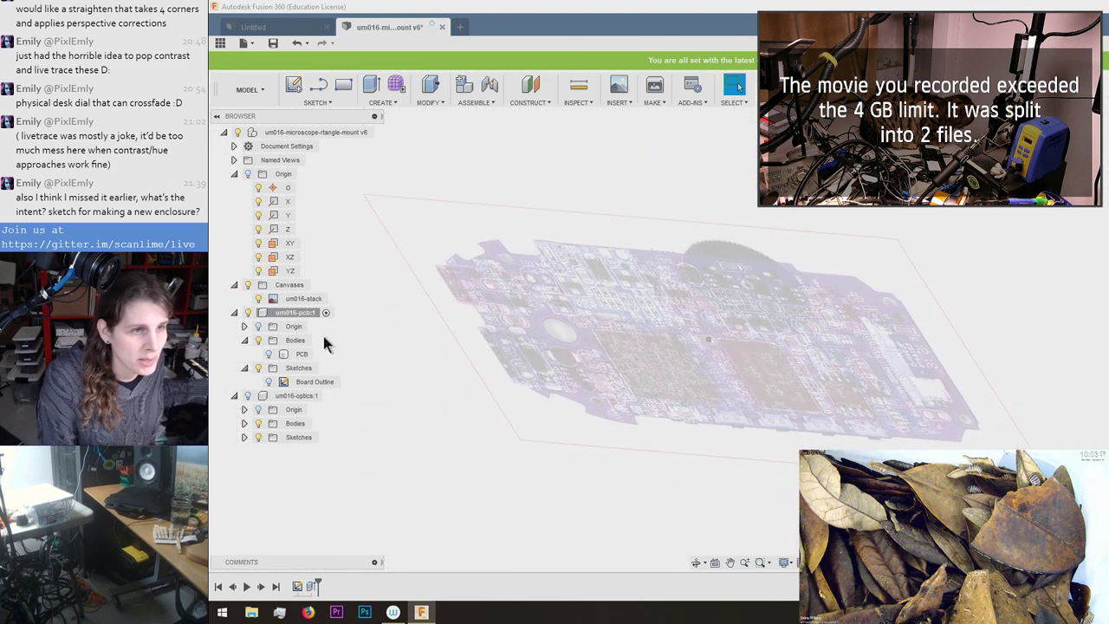
click(268, 354)
scroll(556, 360, up, 2)
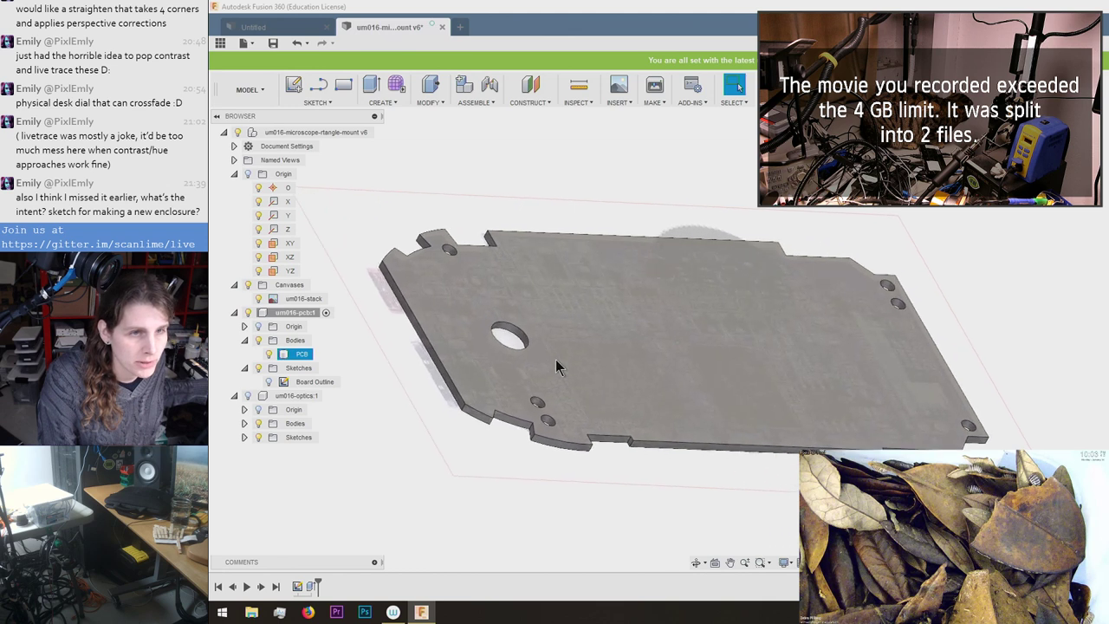
Start a new sketch on the large top face of the PCB body.
shift+middle_drag(555, 359, 408, 343)
shift+middle_drag(543, 332, 487, 301)
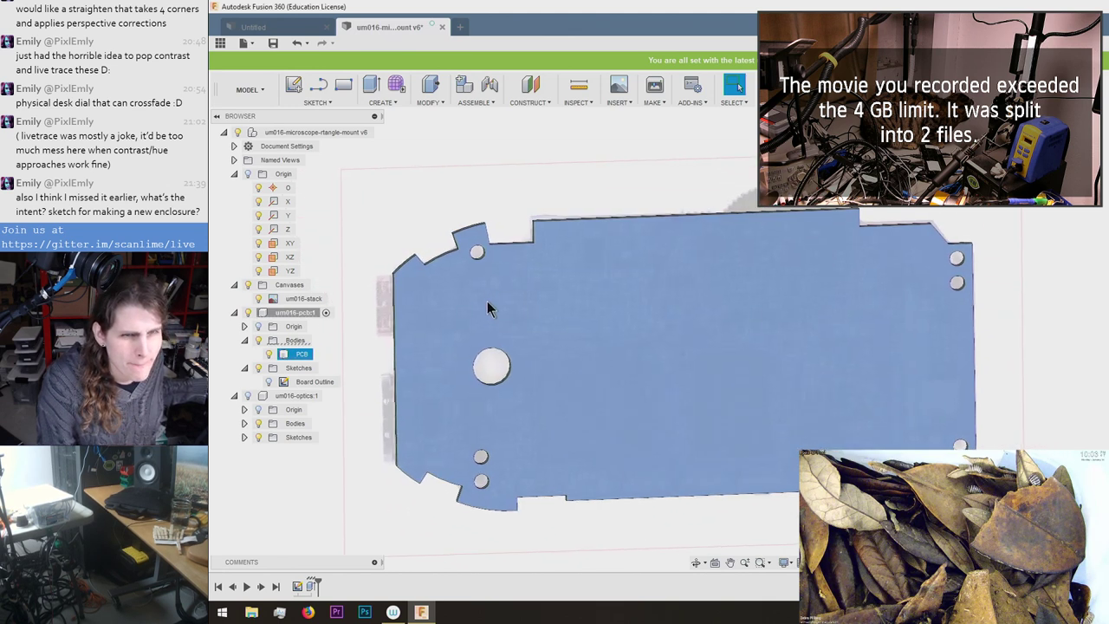
scroll(487, 301, down, 2)
click(634, 239)
scroll(633, 239, down, 2)
mouse_move(634, 239)
shift+middle_down()
mouse_move(549, 161)
mouse_move(413, 180)
shift+middle_up()
click(293, 87)
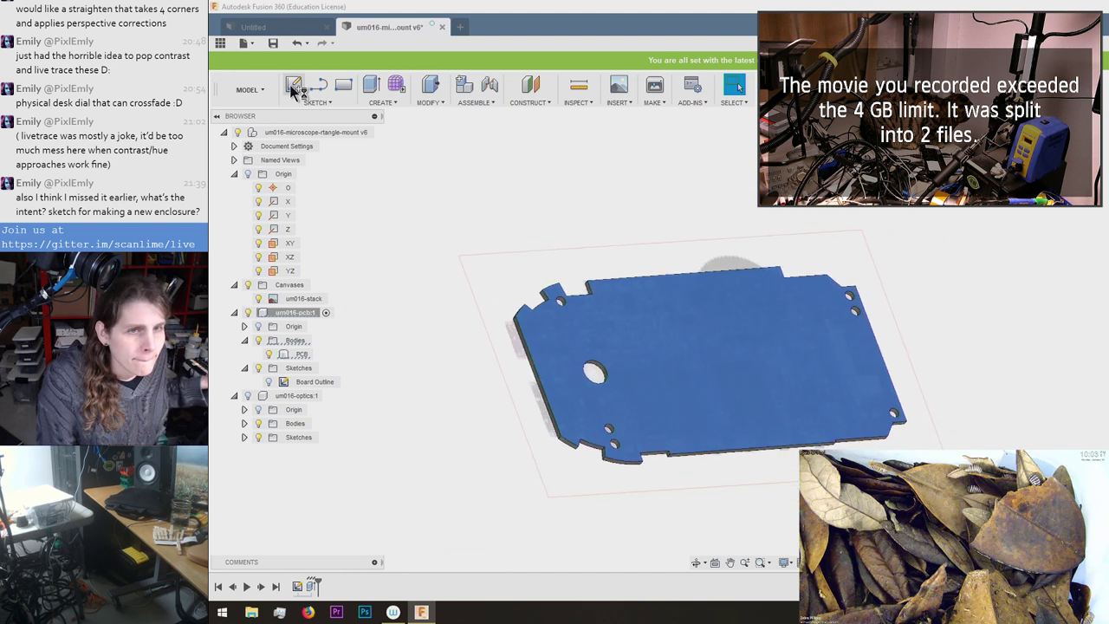
click(650, 347)
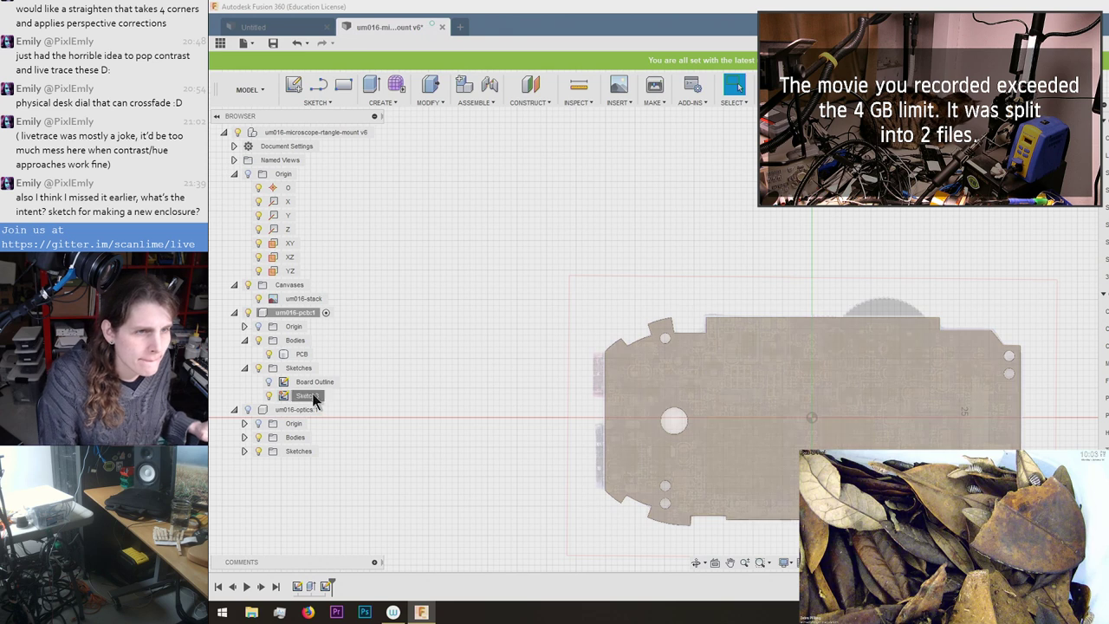
Rename the new sketch in um016-pcb as Top Components.
click(308, 396)
click(307, 395)
text(Top Components)
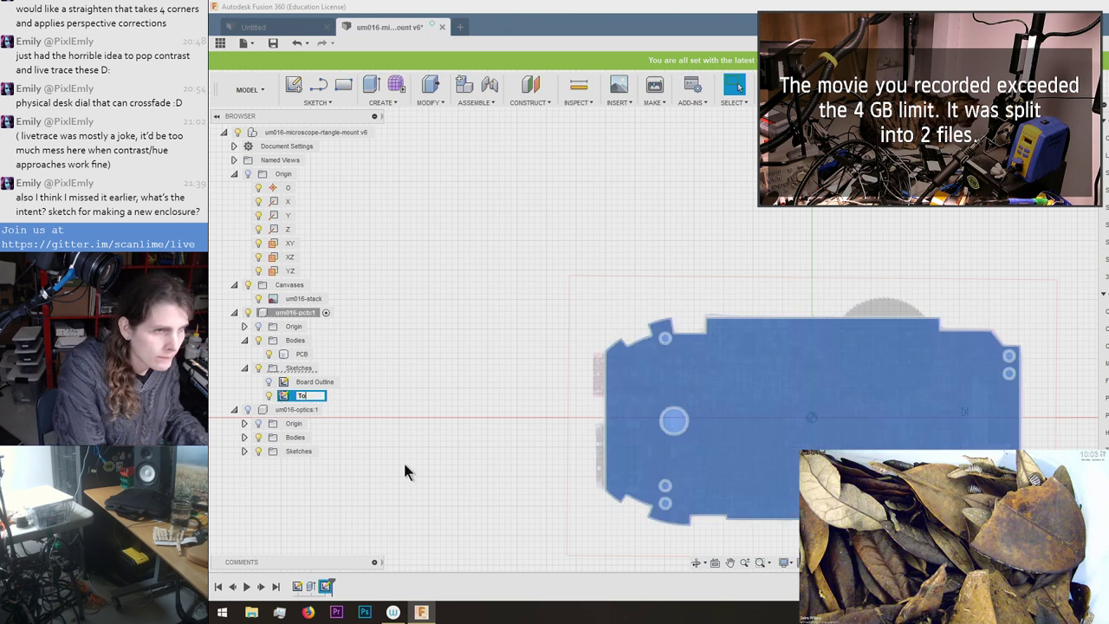
key(Return)
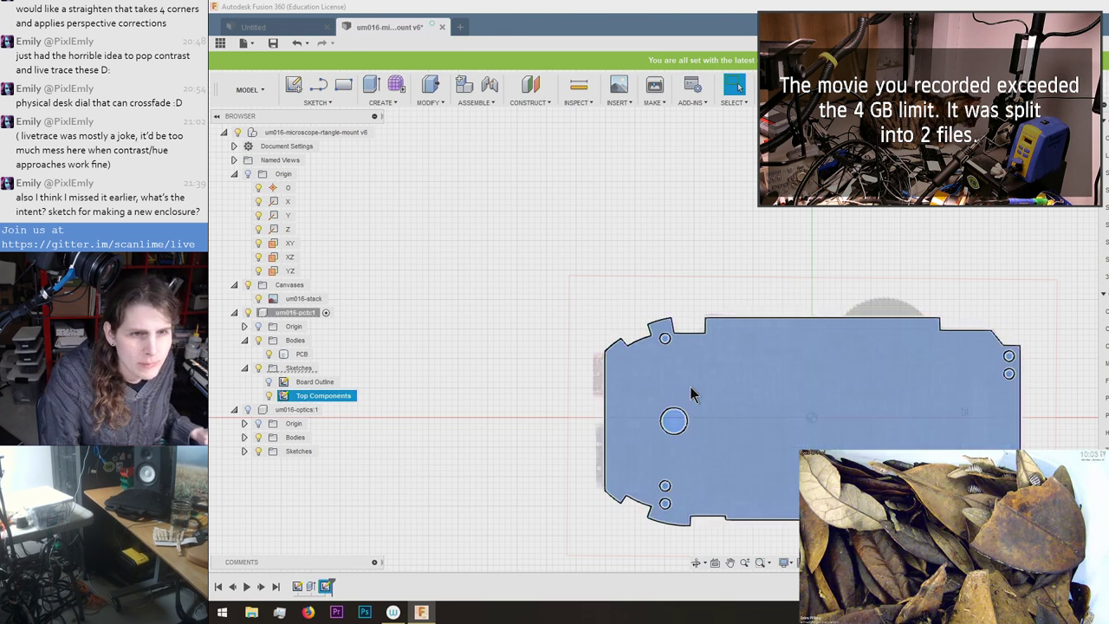
Hide all bodies of the um016-pcb component so the circuit board canvas shows beneath the sketch.
scroll(691, 396, up, 5)
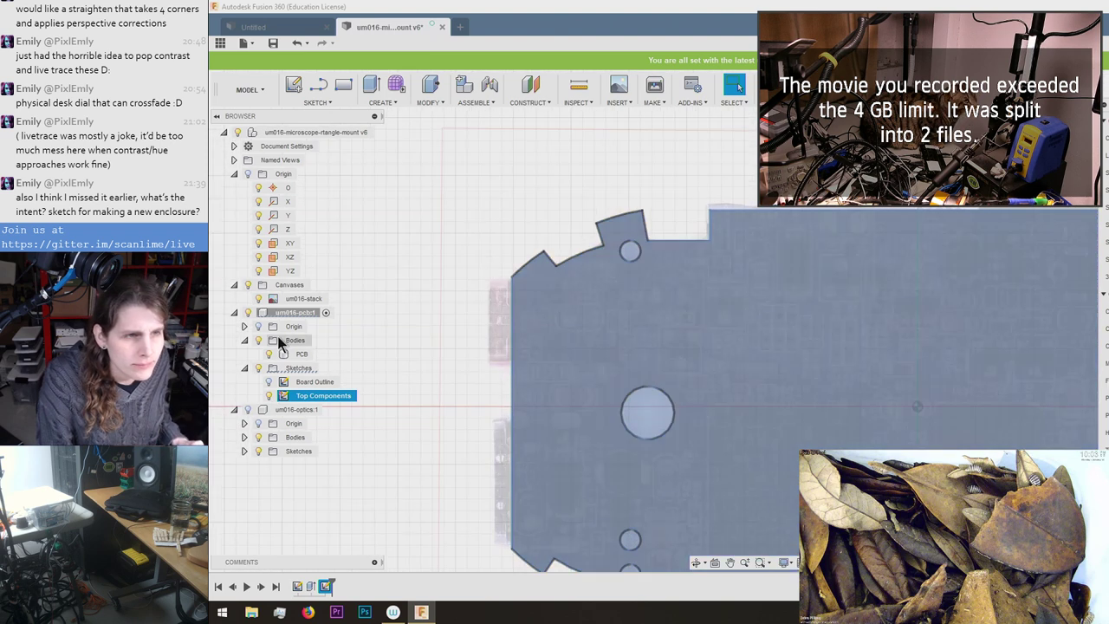
click(258, 340)
click(579, 177)
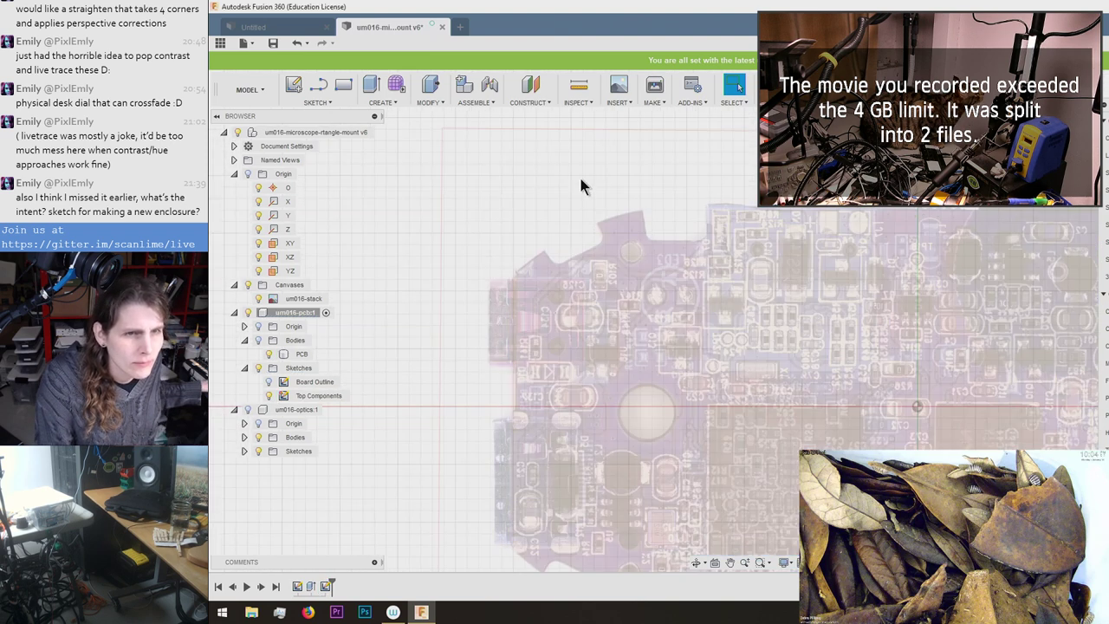
scroll(498, 238, down, 2)
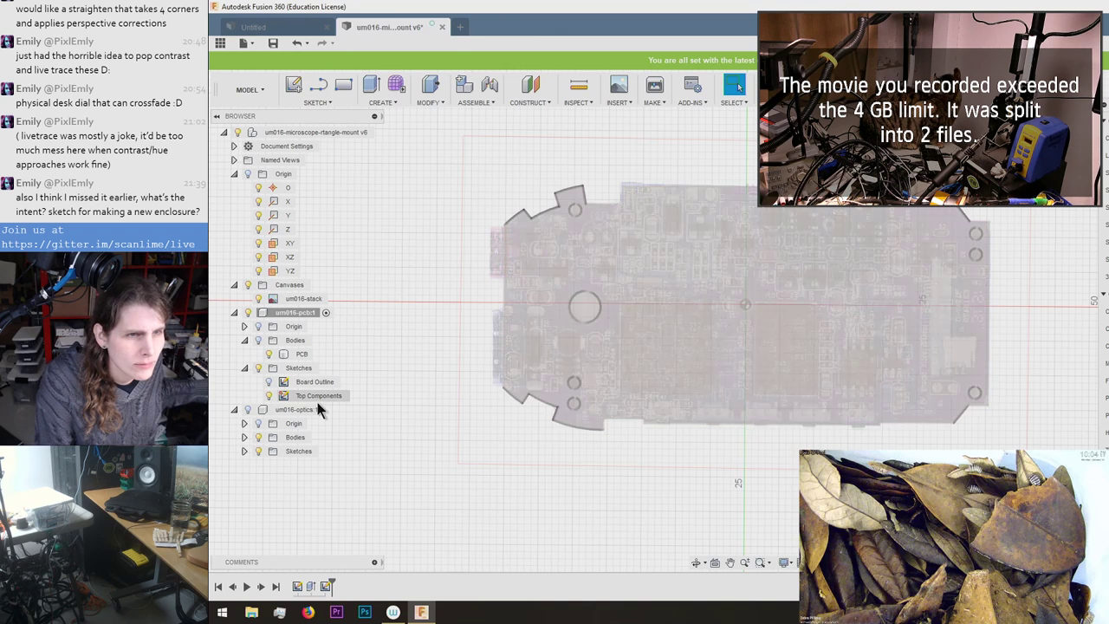
Sketch two rectangles around the two connectors that overhang the board's left edge, tracing the canvas.
scroll(317, 401, up, 3)
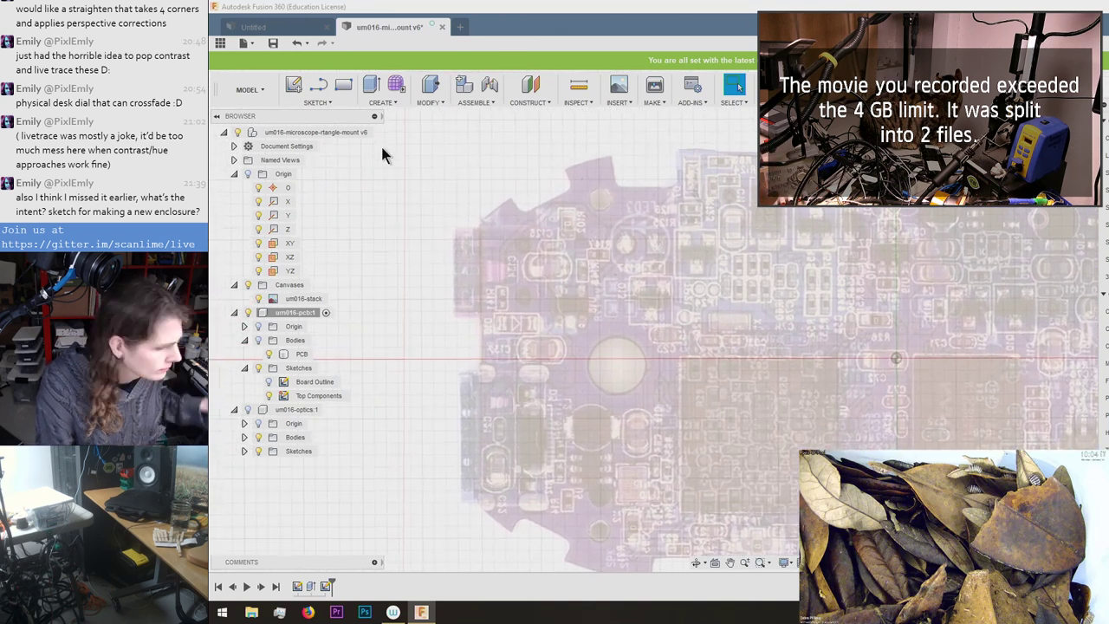
key(r)
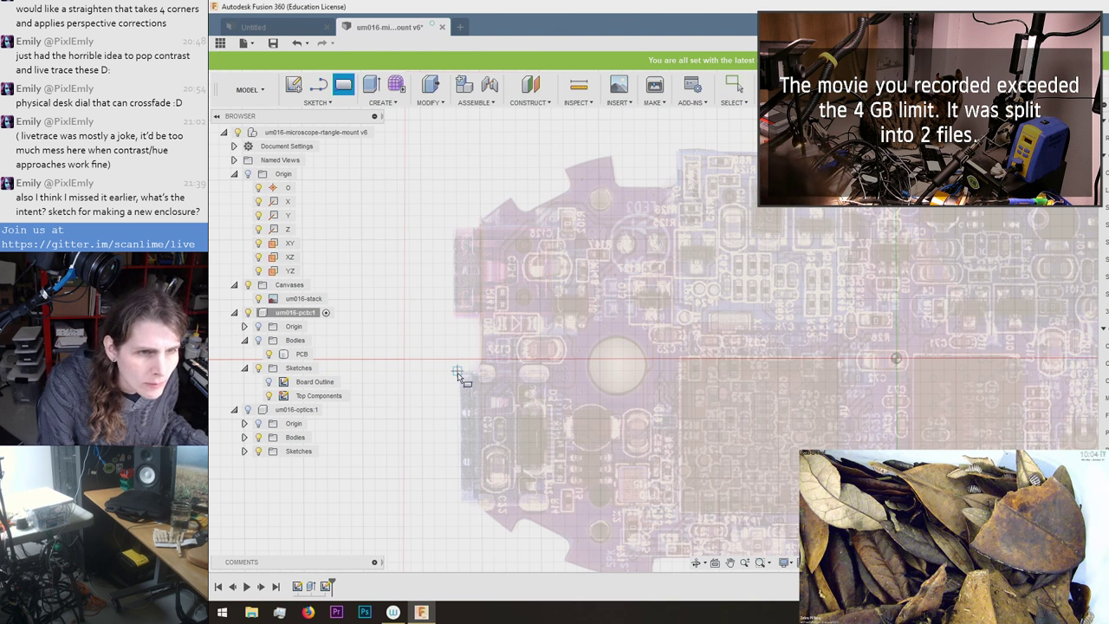
click(458, 374)
click(551, 502)
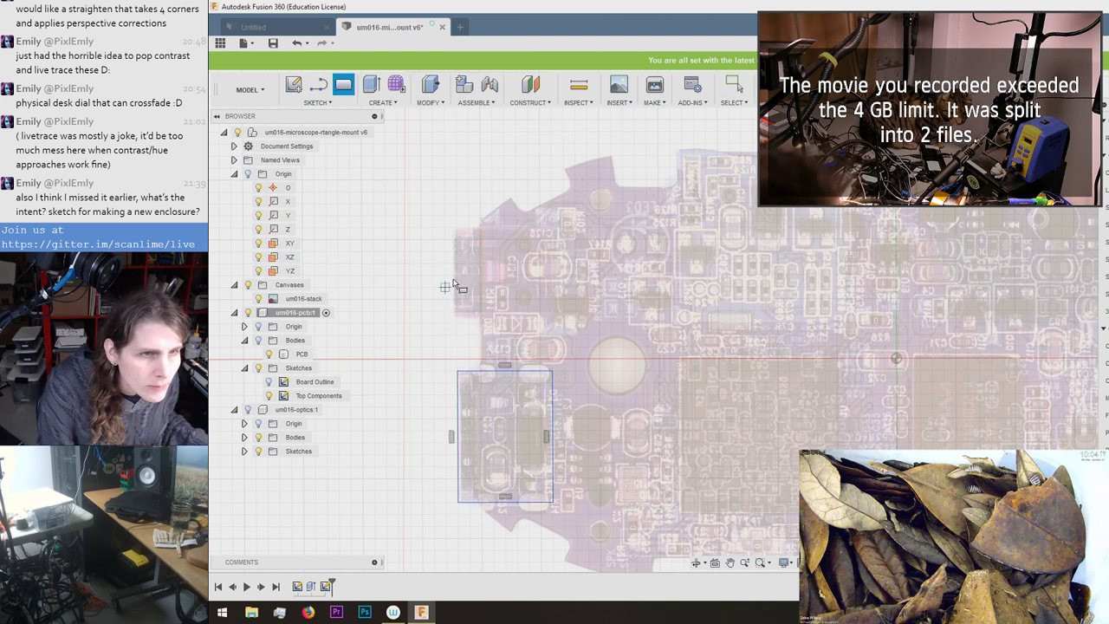
click(457, 228)
click(545, 319)
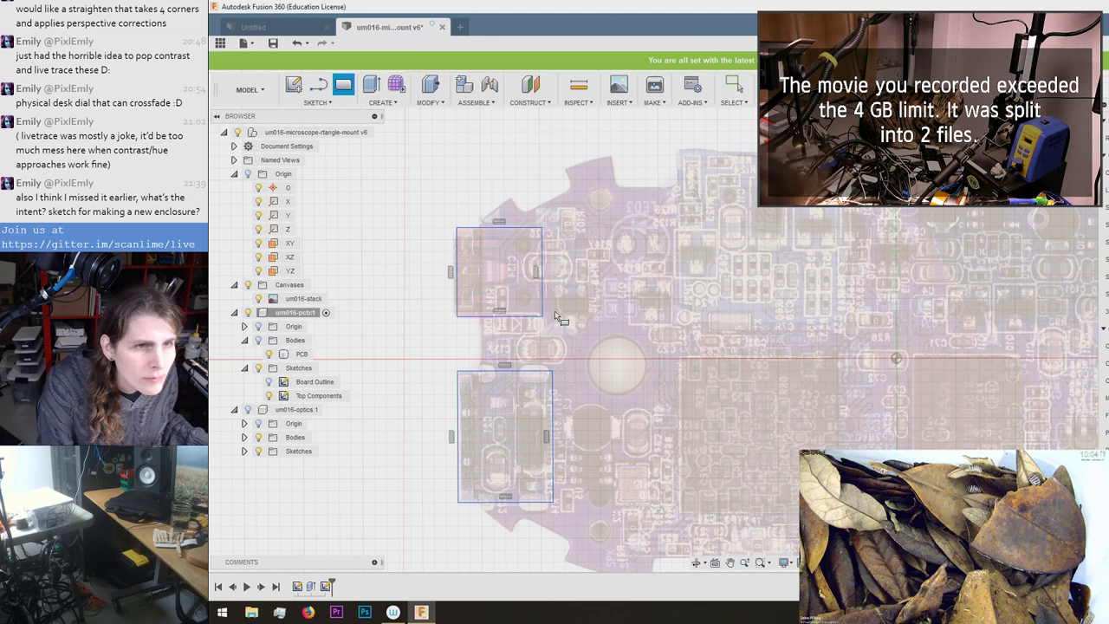
Sketch a rectangle around the light component area at the board's upper edge and a circle over the round part beyond it.
scroll(555, 320, up, 3)
scroll(431, 316, down, 5)
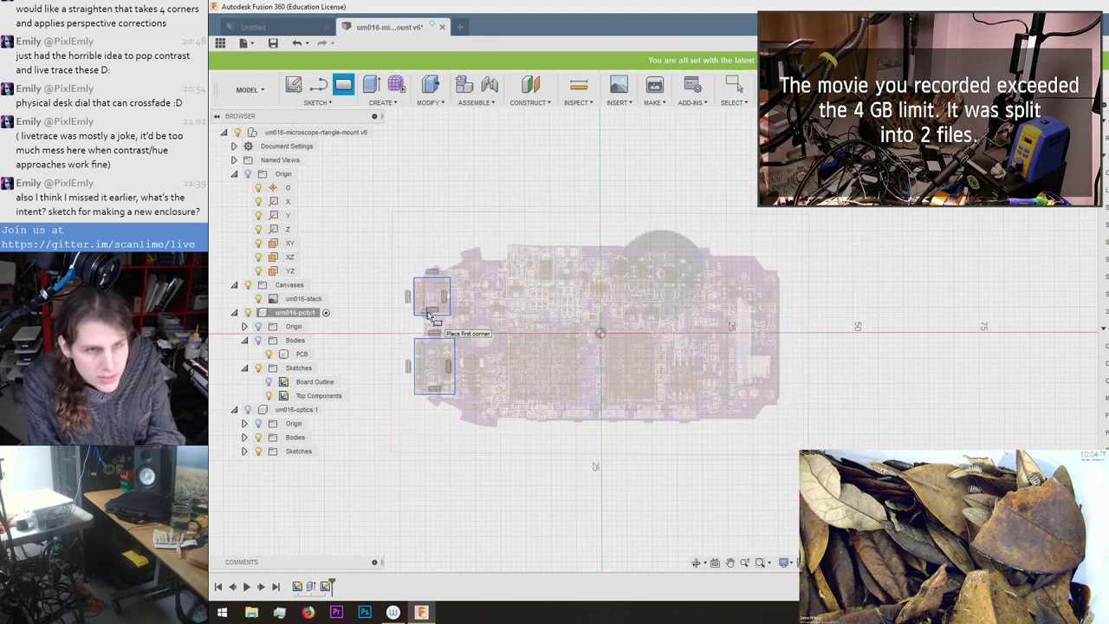
click(509, 238)
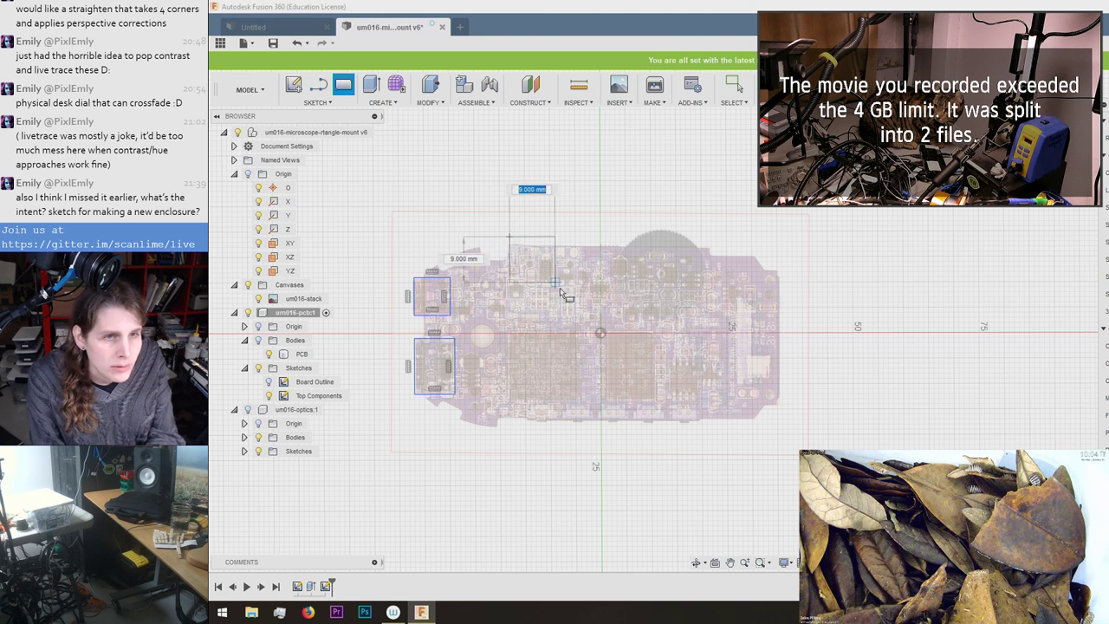
click(573, 314)
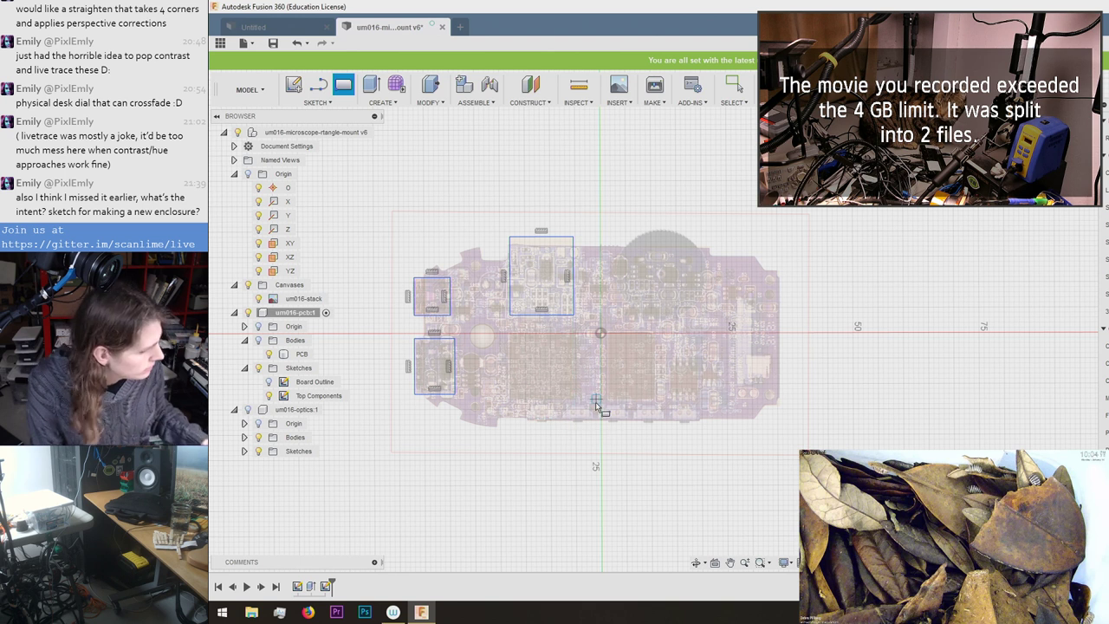
key(Escape)
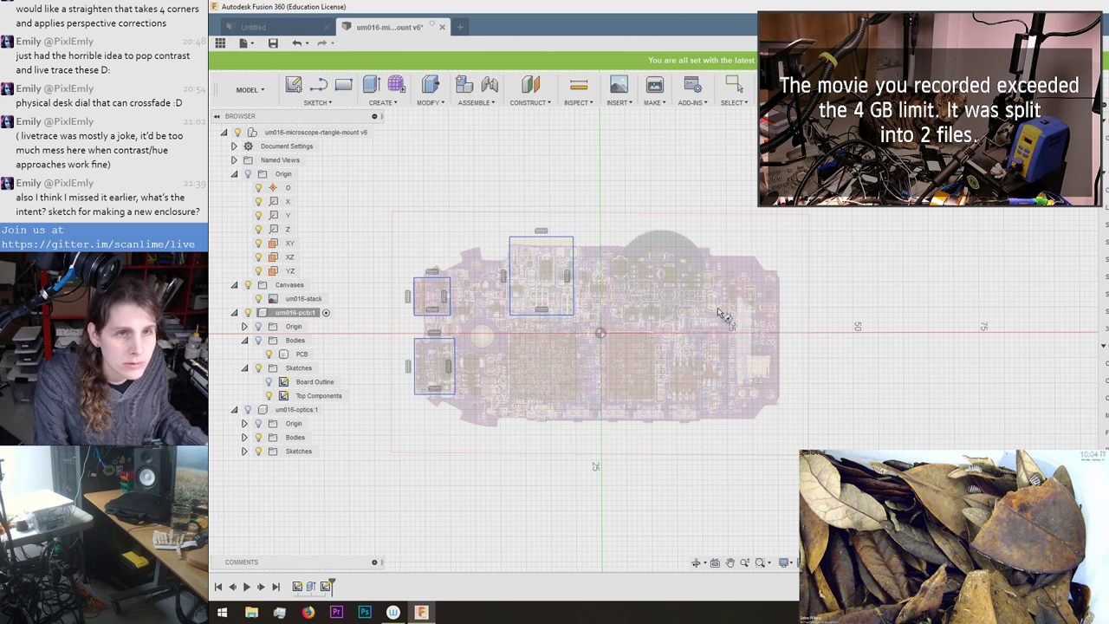
click(665, 274)
click(644, 313)
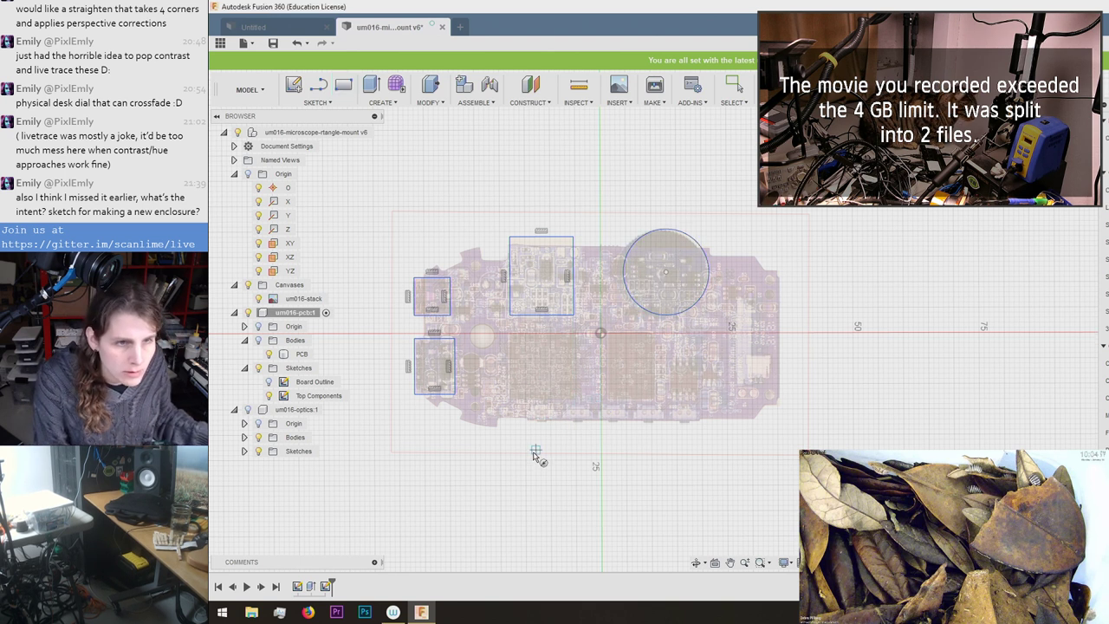
Sketch a small rectangle around the leftmost small part on the board's lower edge.
key(r)
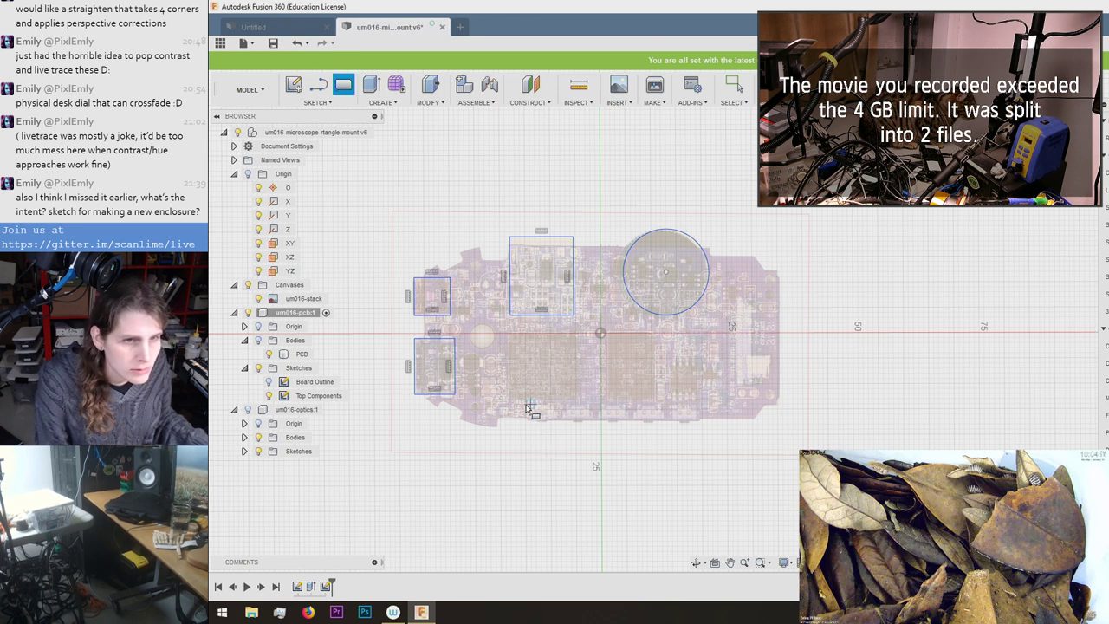
click(530, 405)
click(551, 424)
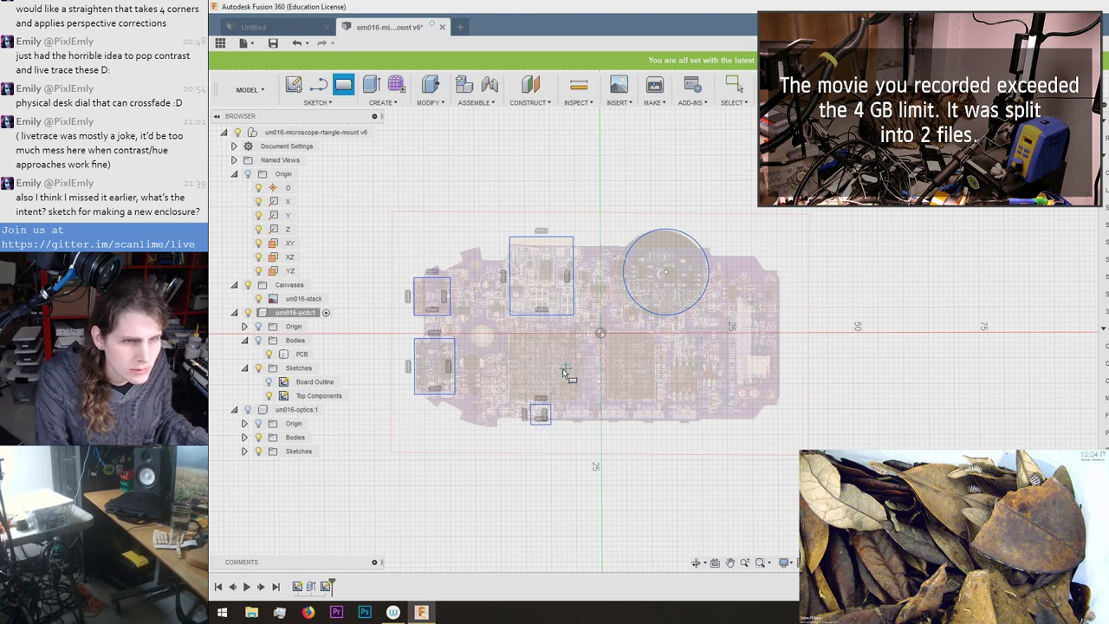
scroll(563, 373, up, 3)
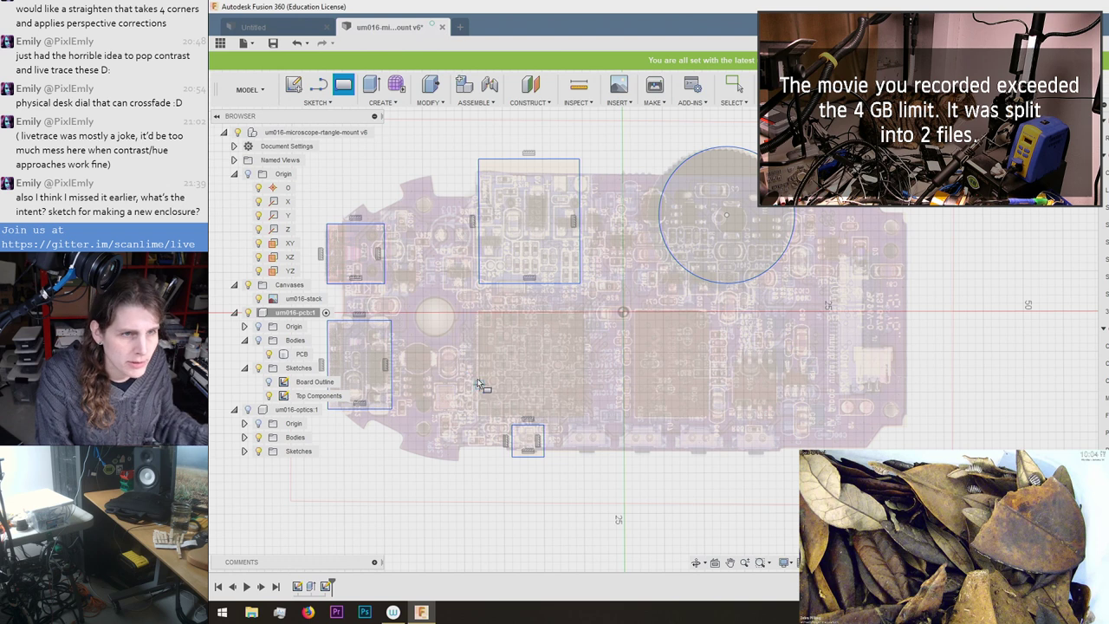
key(Escape)
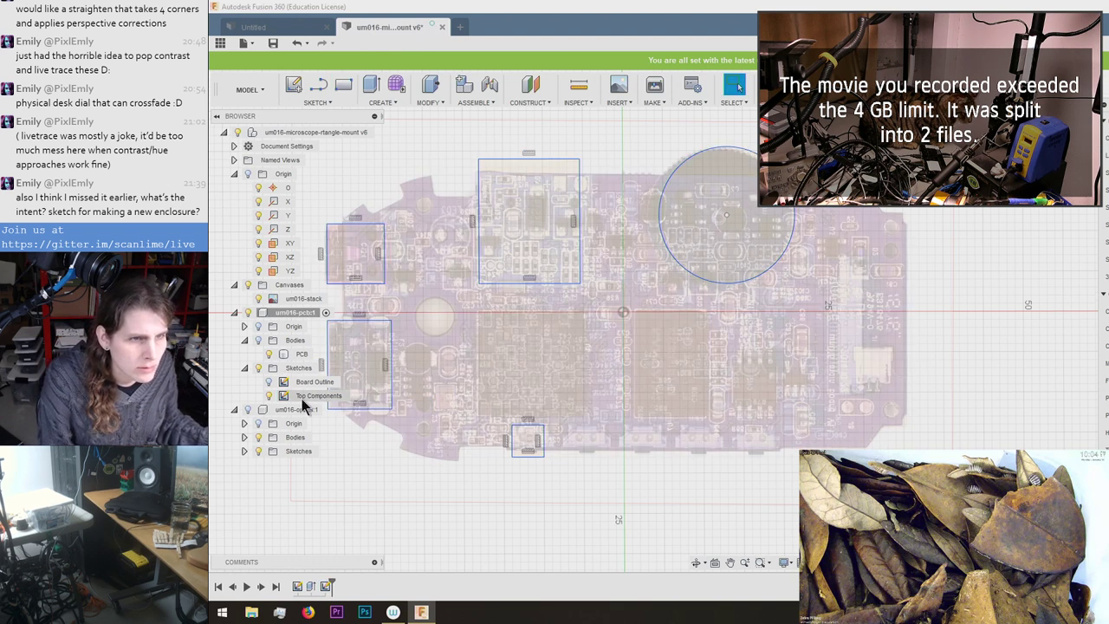
click(303, 397)
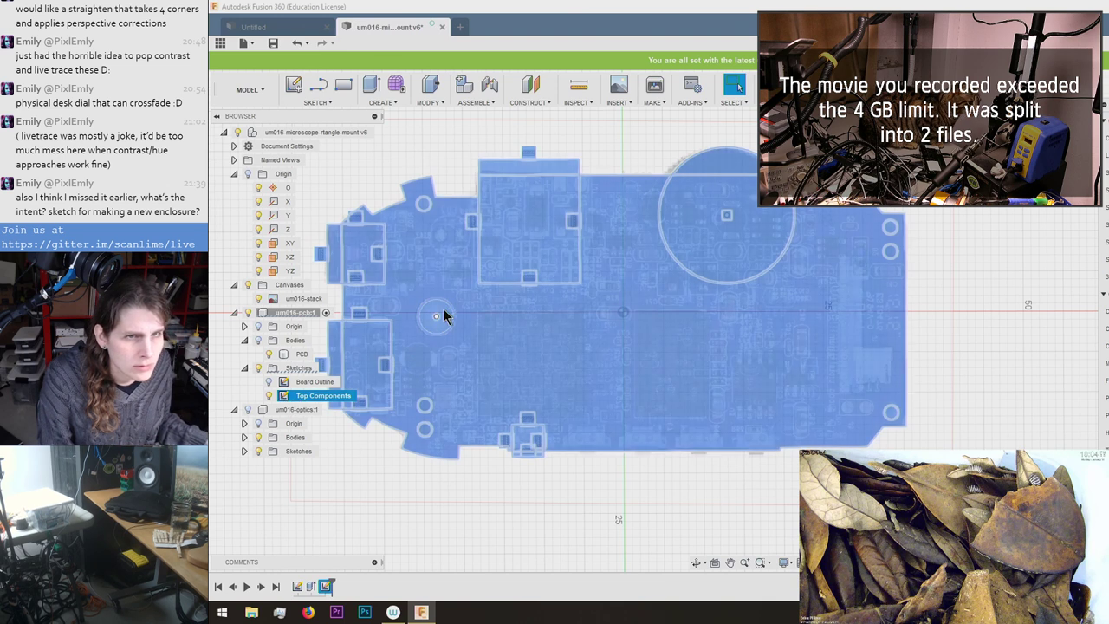
scroll(461, 237, down, 3)
click(437, 151)
scroll(424, 156, up, 3)
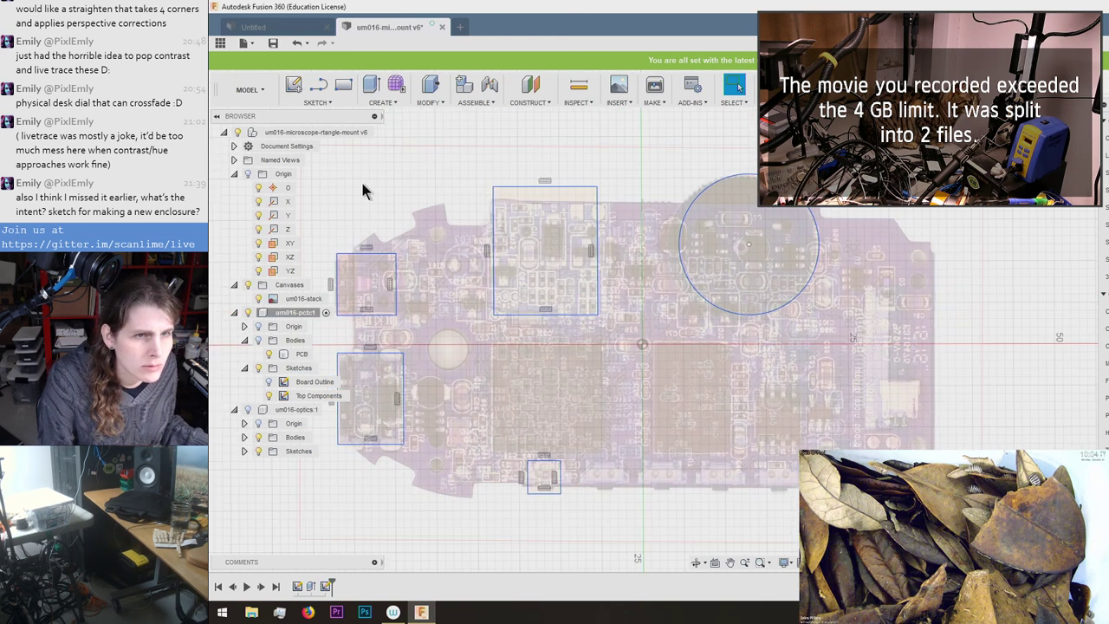
Dimension the diameter of the circle and move its centre to fit the round part in the canvas.
middle_drag(378, 183, 410, 164)
scroll(729, 183, up, 2)
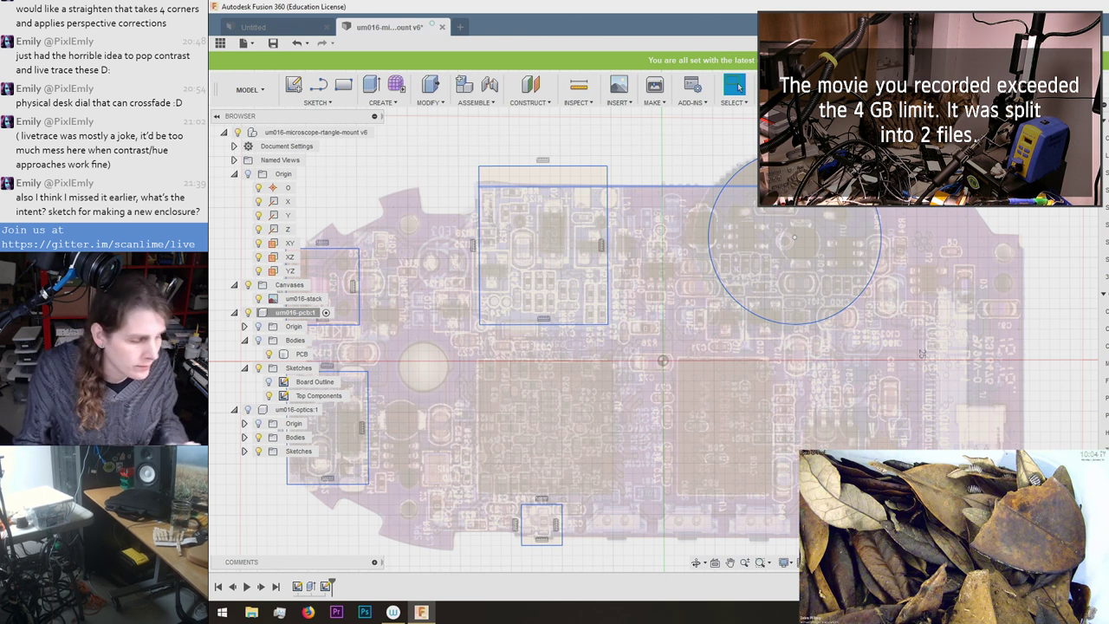
key(d)
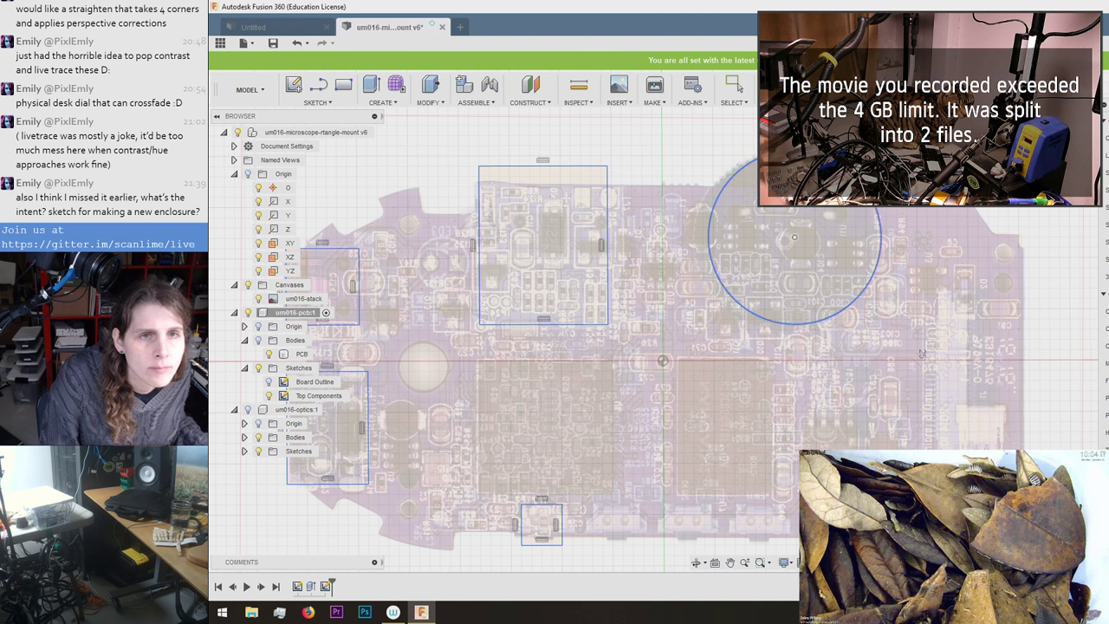
click(843, 166)
click(867, 167)
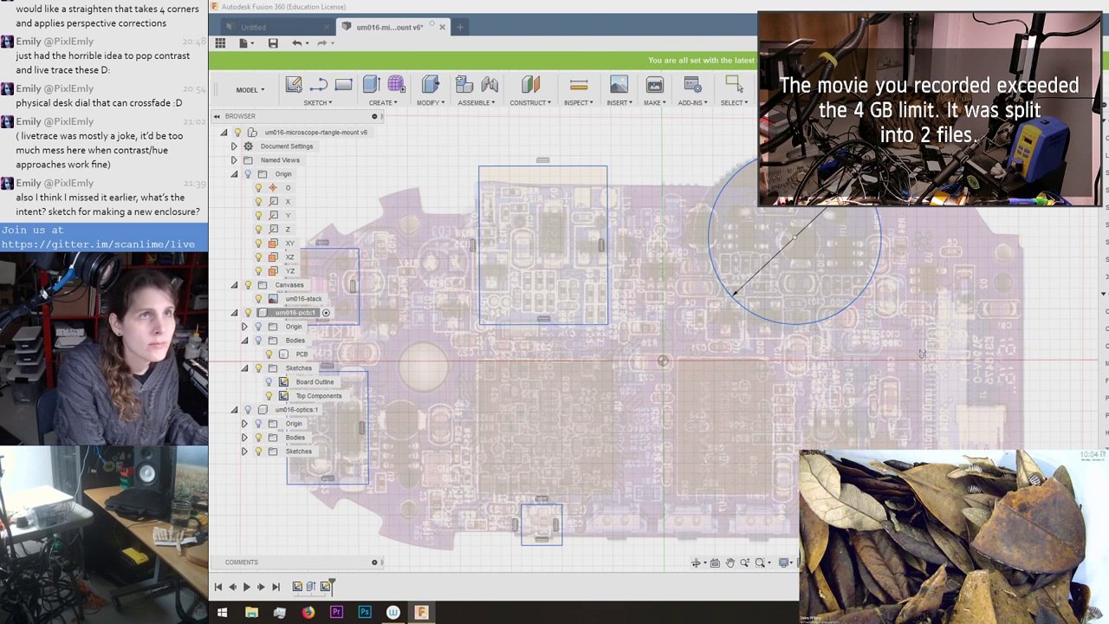
key(Return)
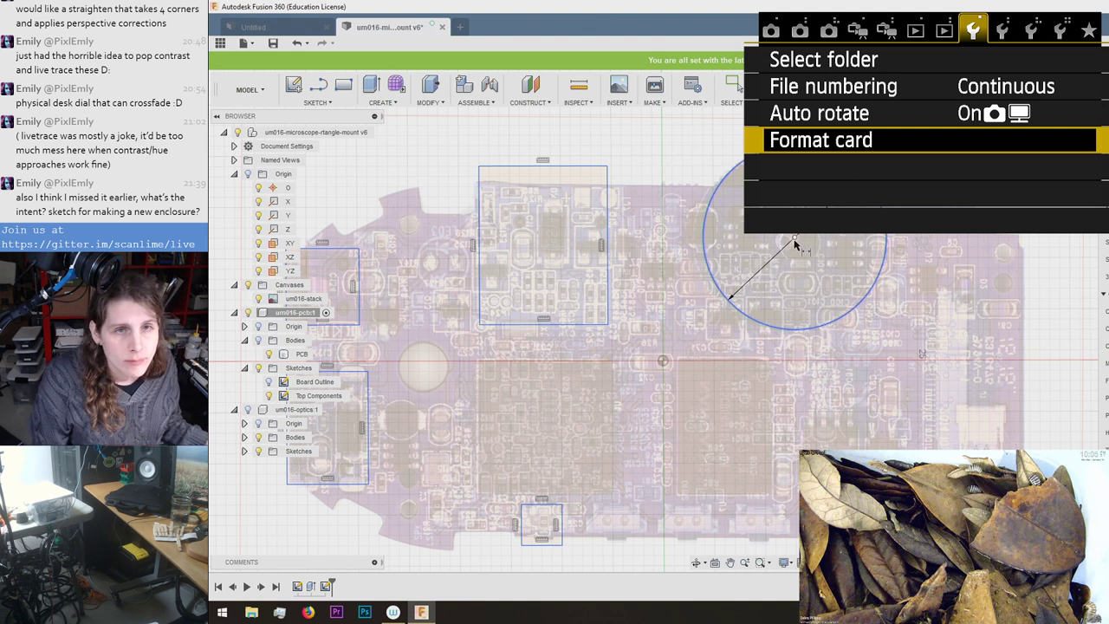
drag(795, 244, 787, 253)
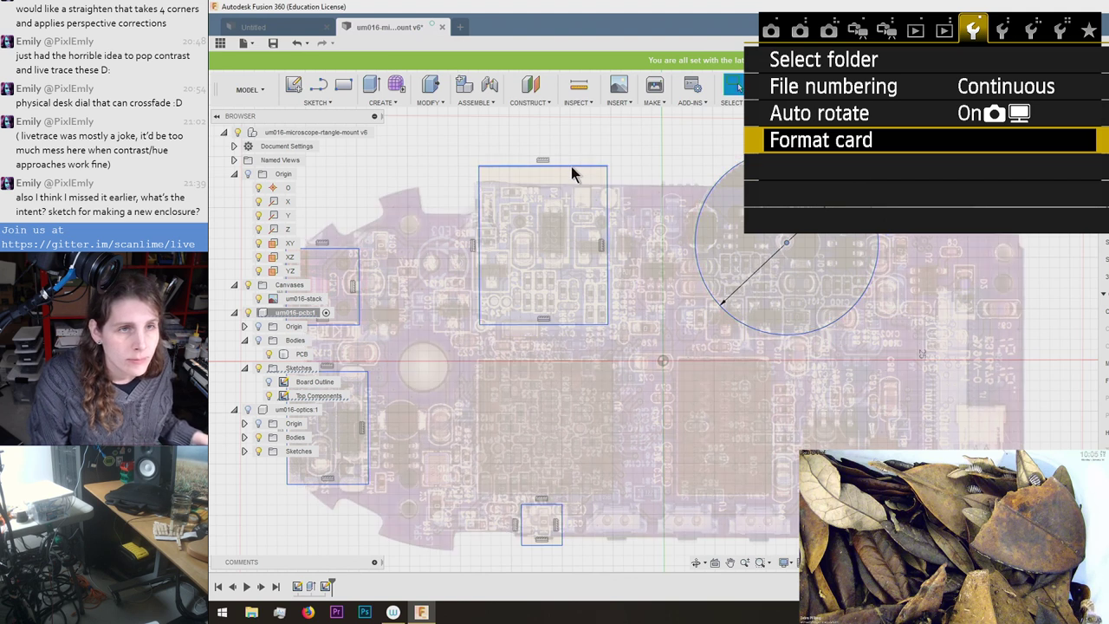
Dimension the width of the rectangle at the board's upper edge to 15 mm and constrain its adjacent sides equal.
key(d)
click(571, 167)
click(581, 139)
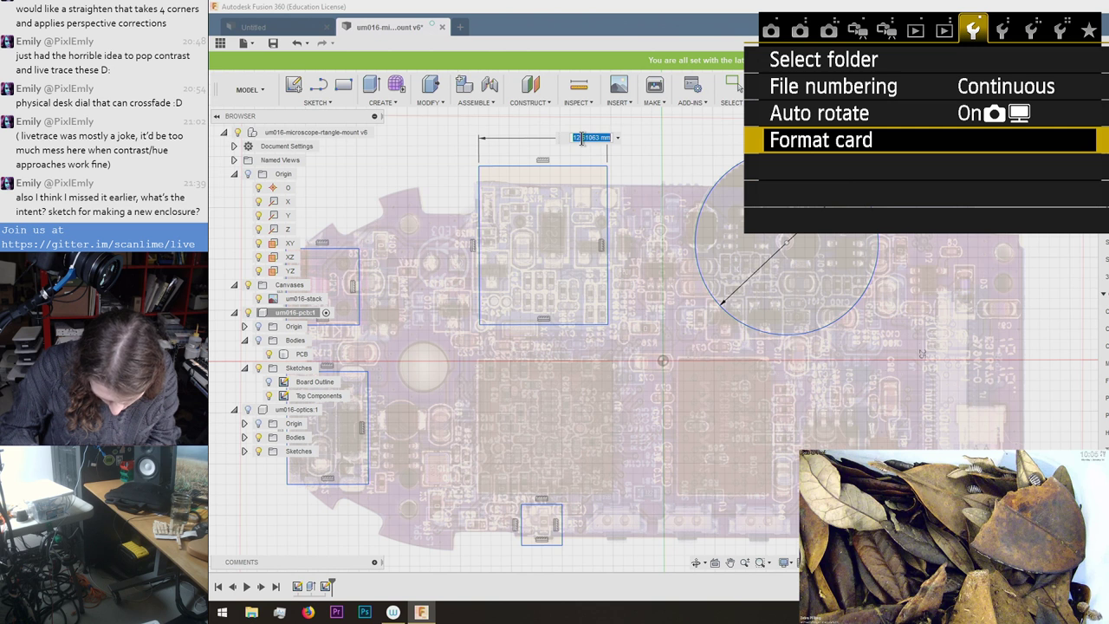
text(15)
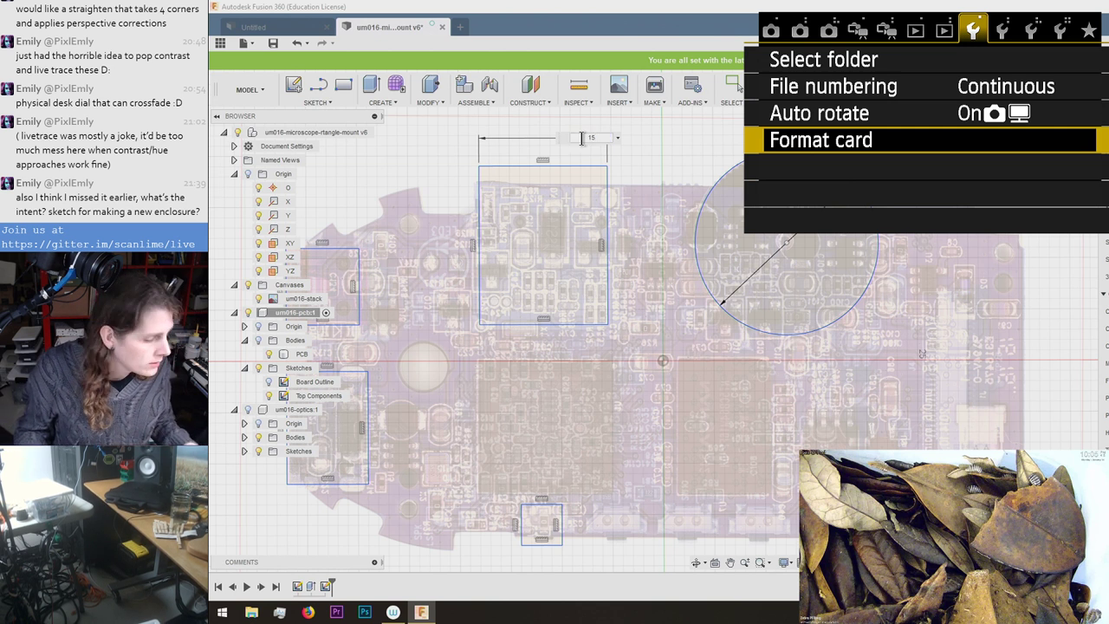
key(Return)
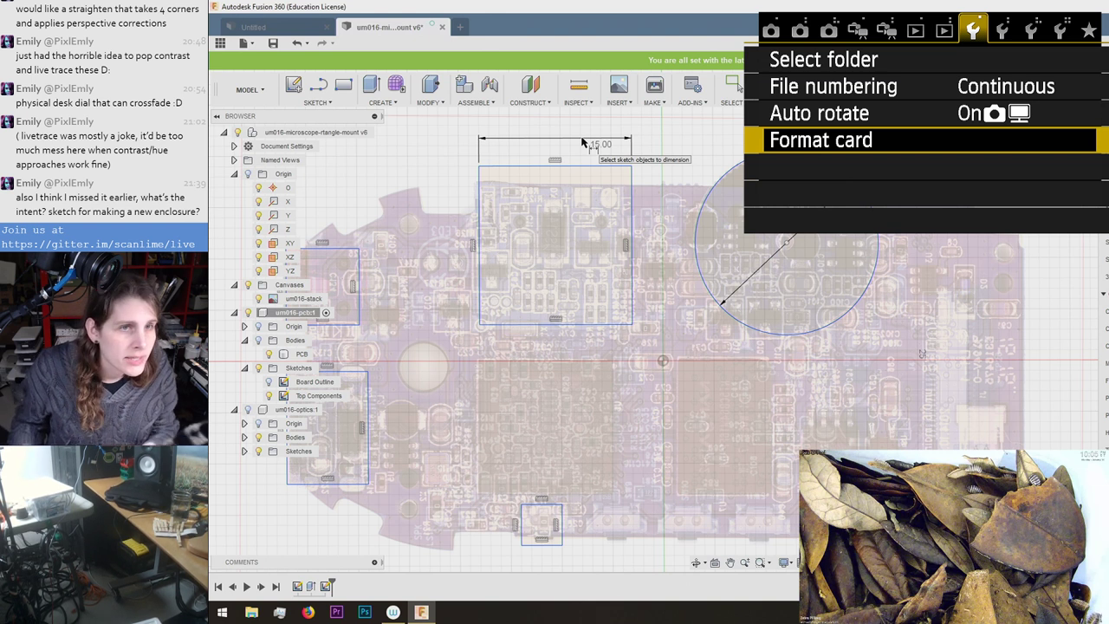
click(583, 143)
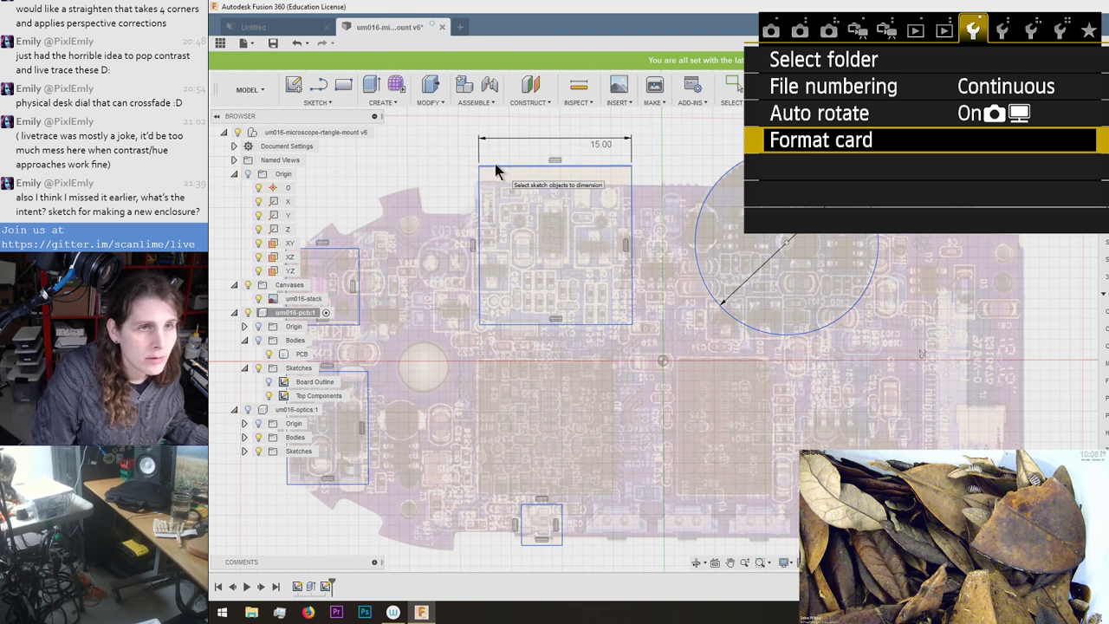
key(Escape)
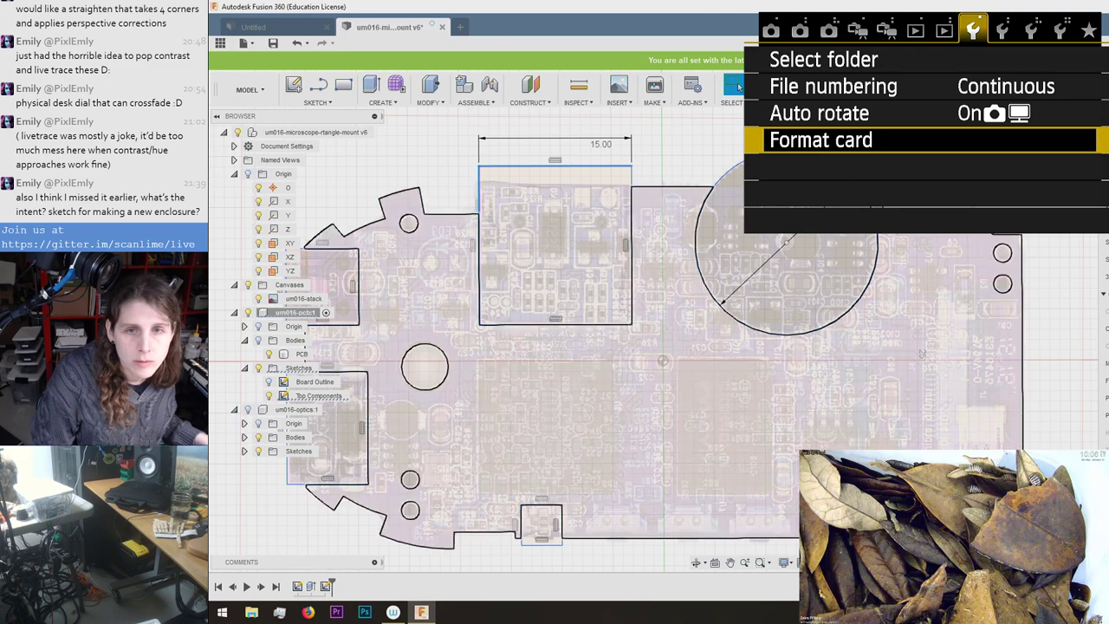
click(1106, 485)
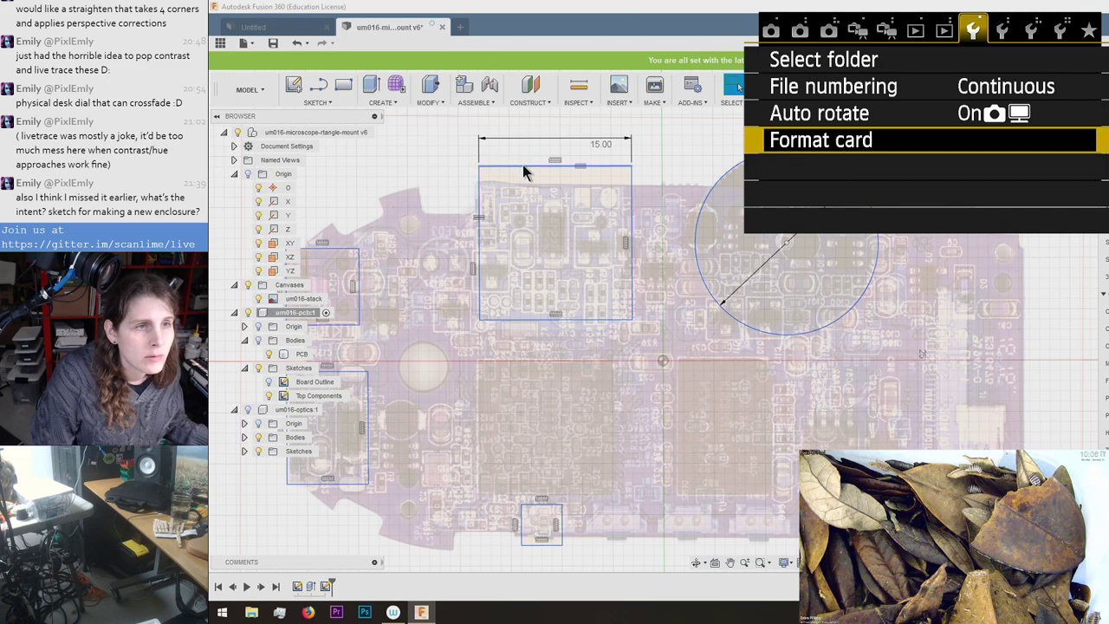
Dimension the width of the small rectangle on the board's lower edge to 4.7 mm and place a dimension for its height.
scroll(451, 257, down, 4)
scroll(517, 461, up, 2)
scroll(518, 463, up, 5)
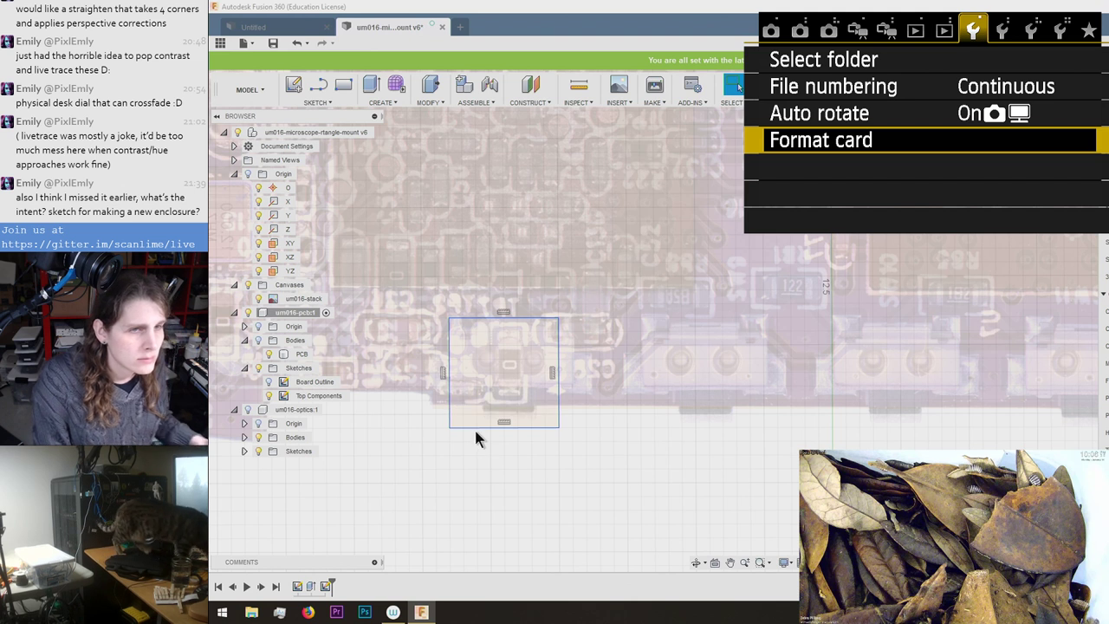
click(475, 427)
click(474, 452)
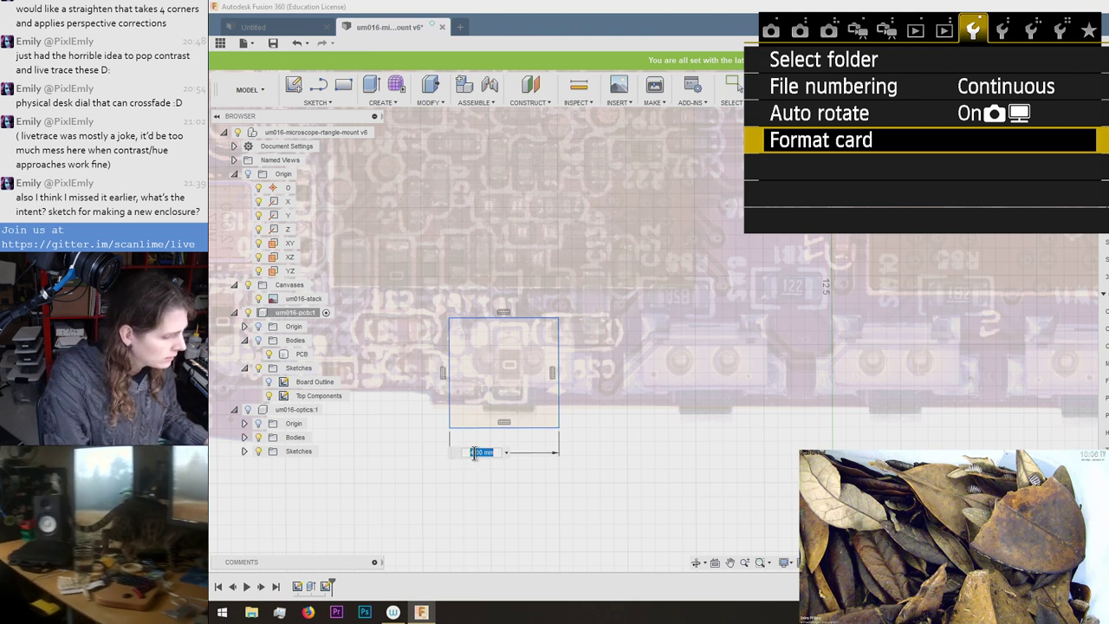
text(4.7)
key(Return)
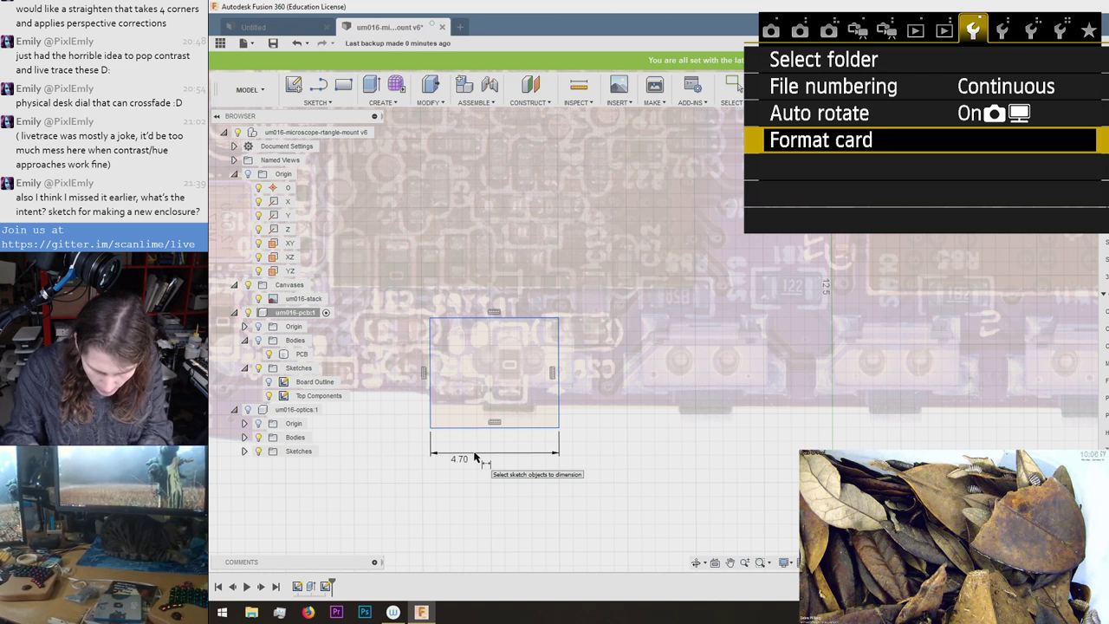
click(431, 423)
click(400, 427)
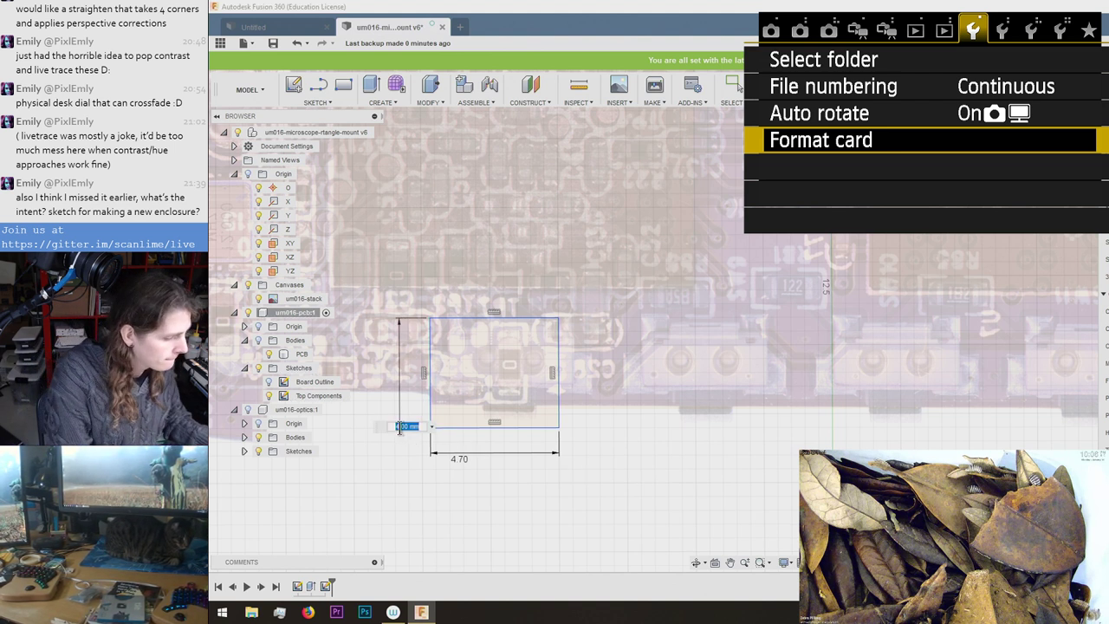
Set the height of the 4.70 mm wide component rectangle near the board's lower edge to 2.45 mm.
text(2.45)
key(Return)
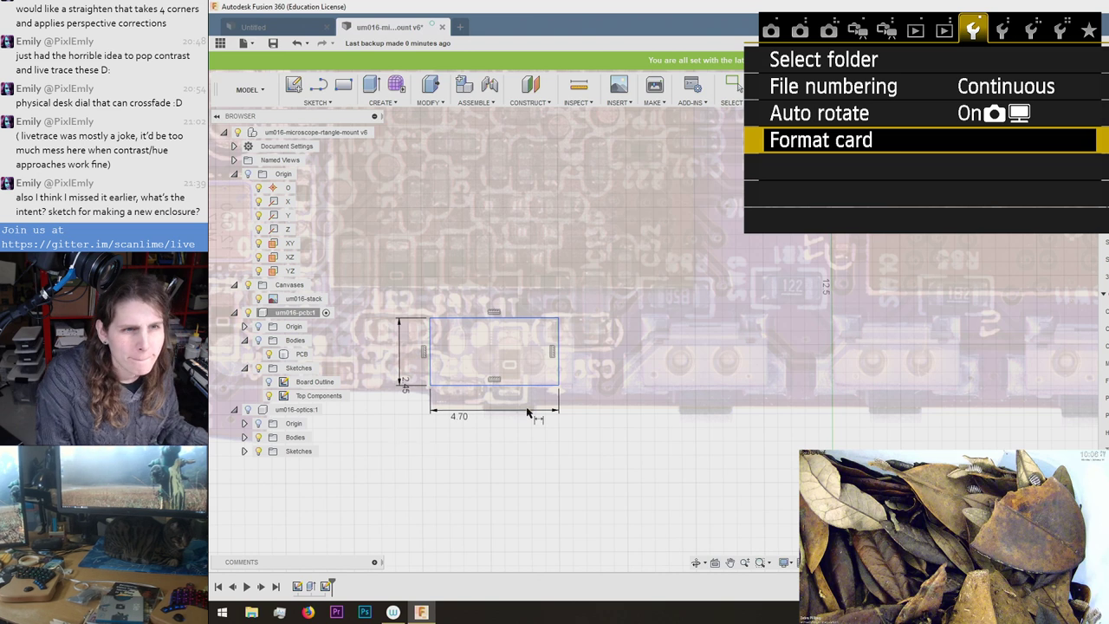
Dimension the height of the upper component rectangle at the board's left end as 7.6 mm.
scroll(537, 421, down, 3)
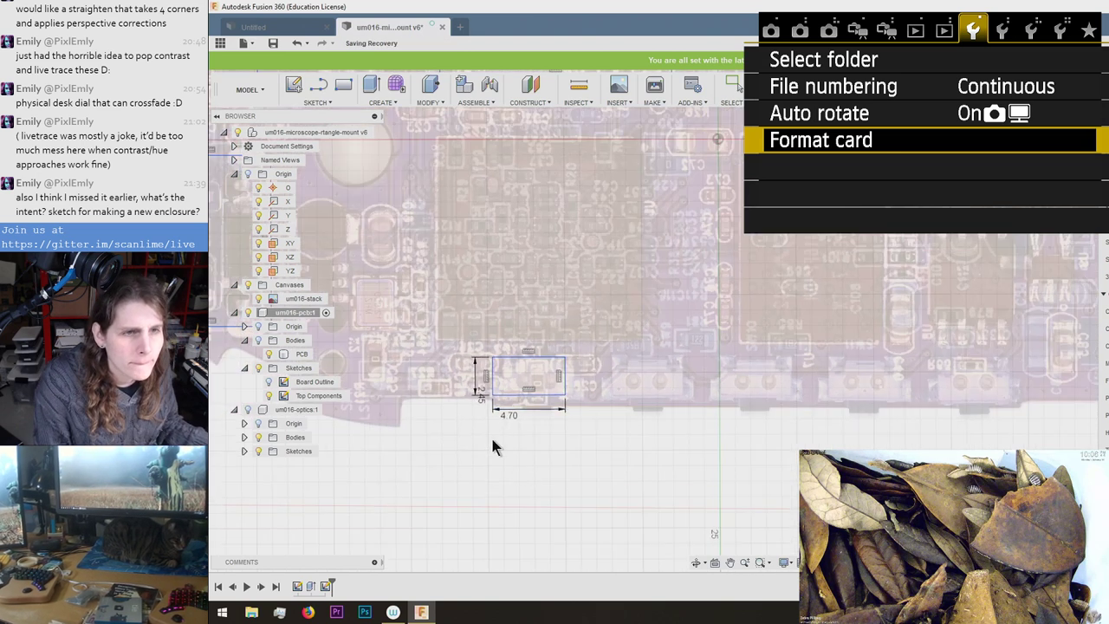
scroll(478, 464, down, 2)
scroll(475, 459, down, 3)
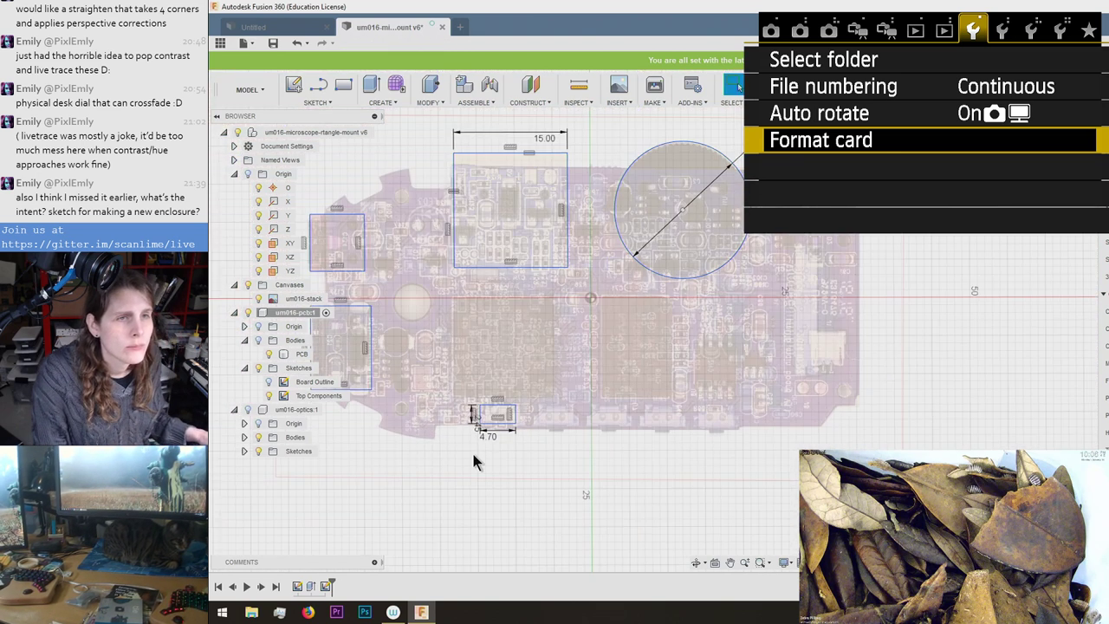
scroll(384, 396, up, 2)
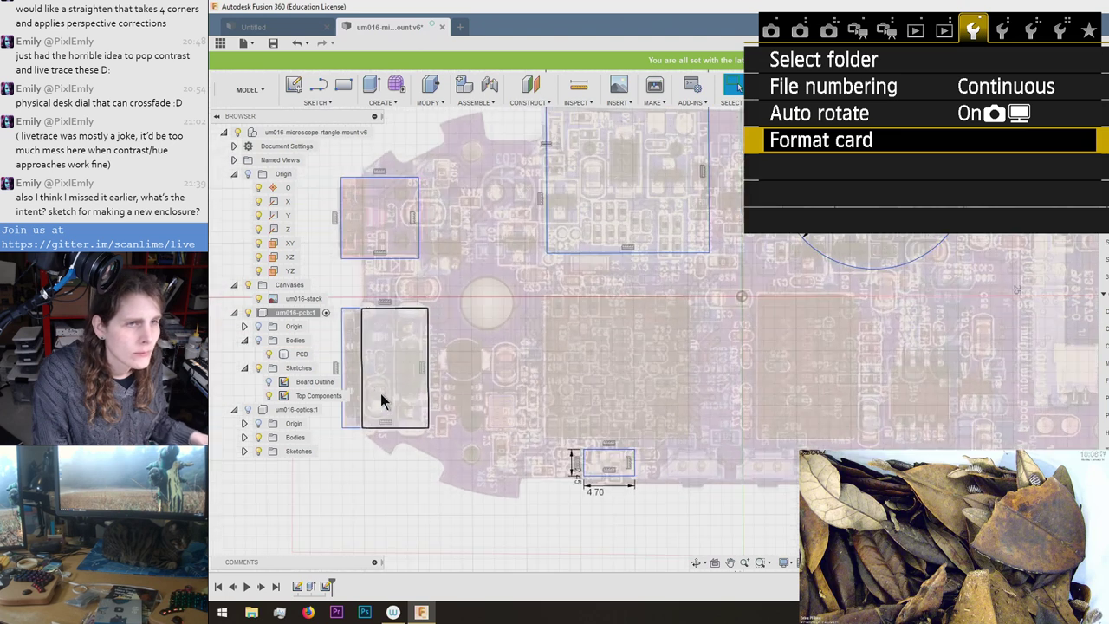
click(339, 234)
click(315, 245)
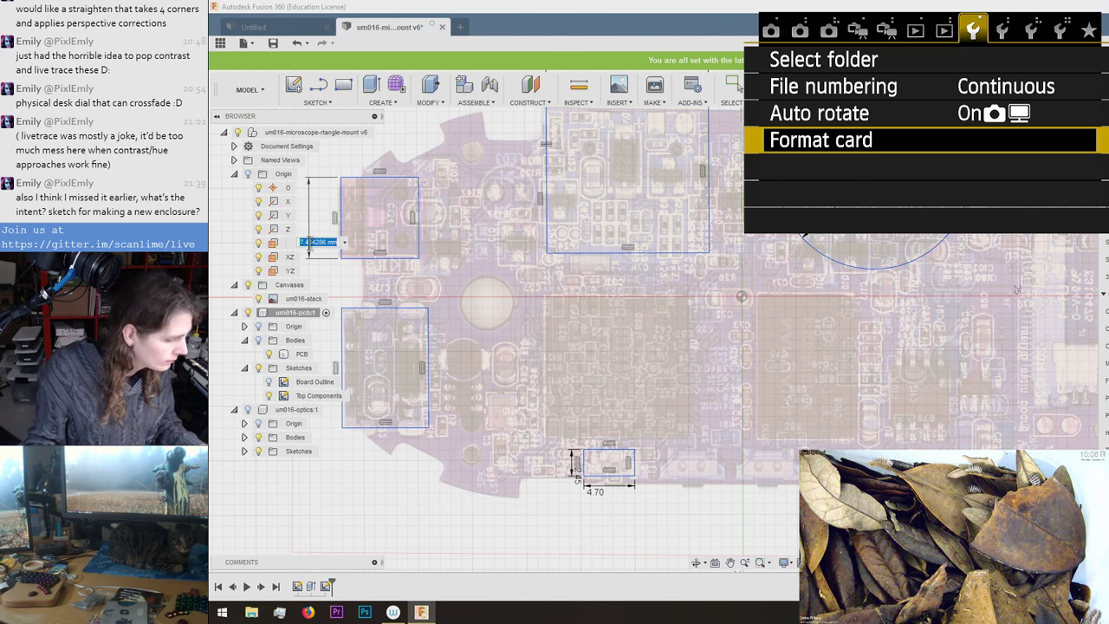
text(6)
key(Return)
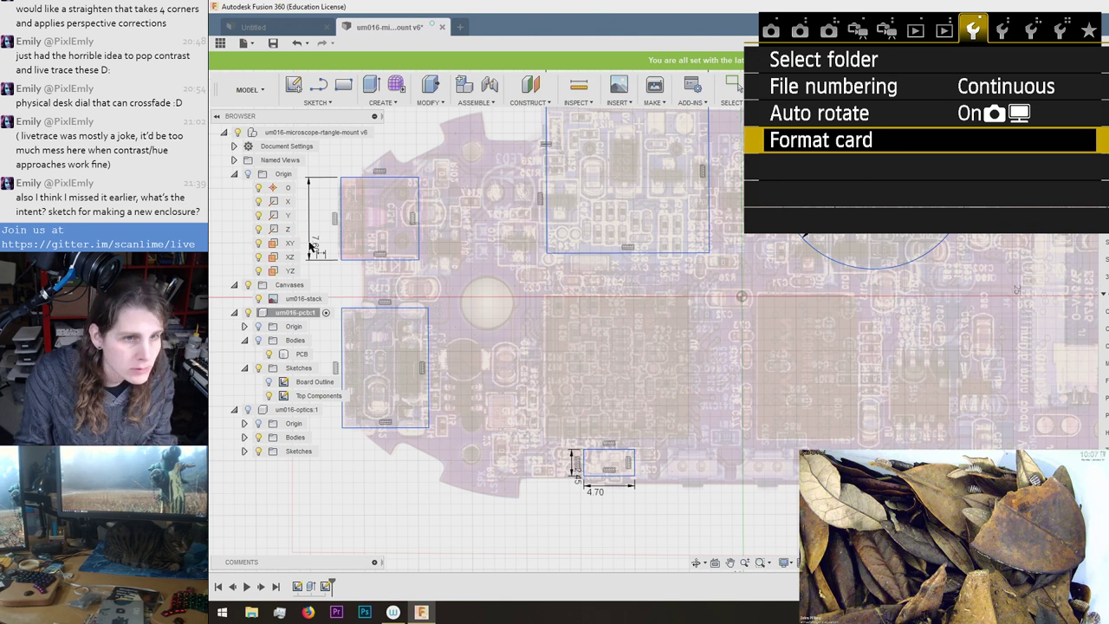
Dimension the lower component rectangle at the board's left end as 11.3 mm high and 7.5 mm wide.
click(342, 355)
click(337, 360)
text(11.3)
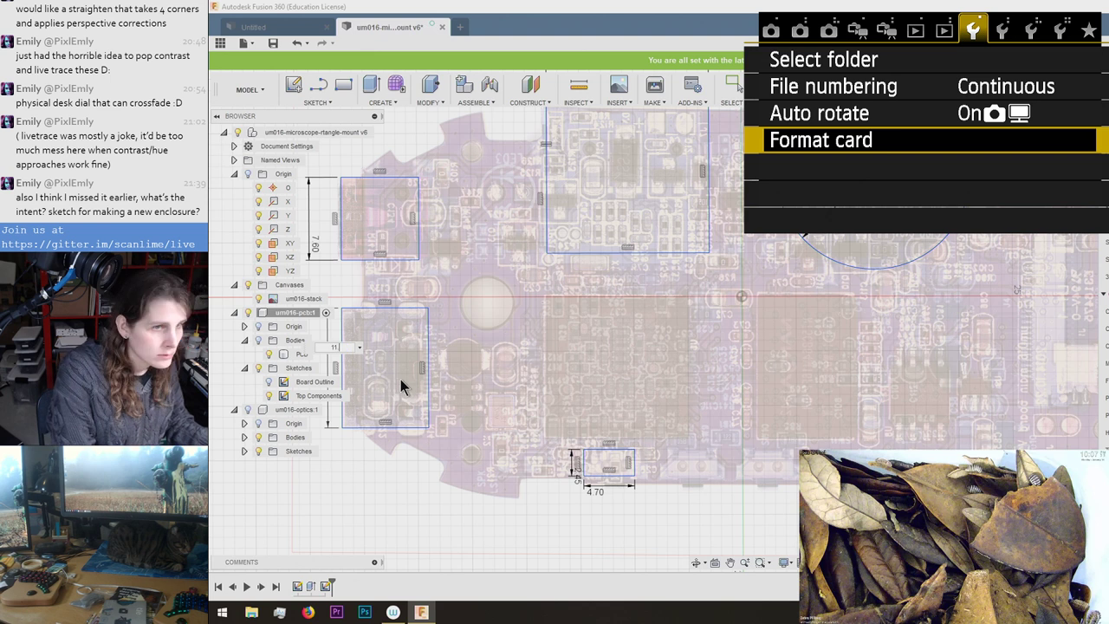
key(Return)
scroll(510, 422, down, 1)
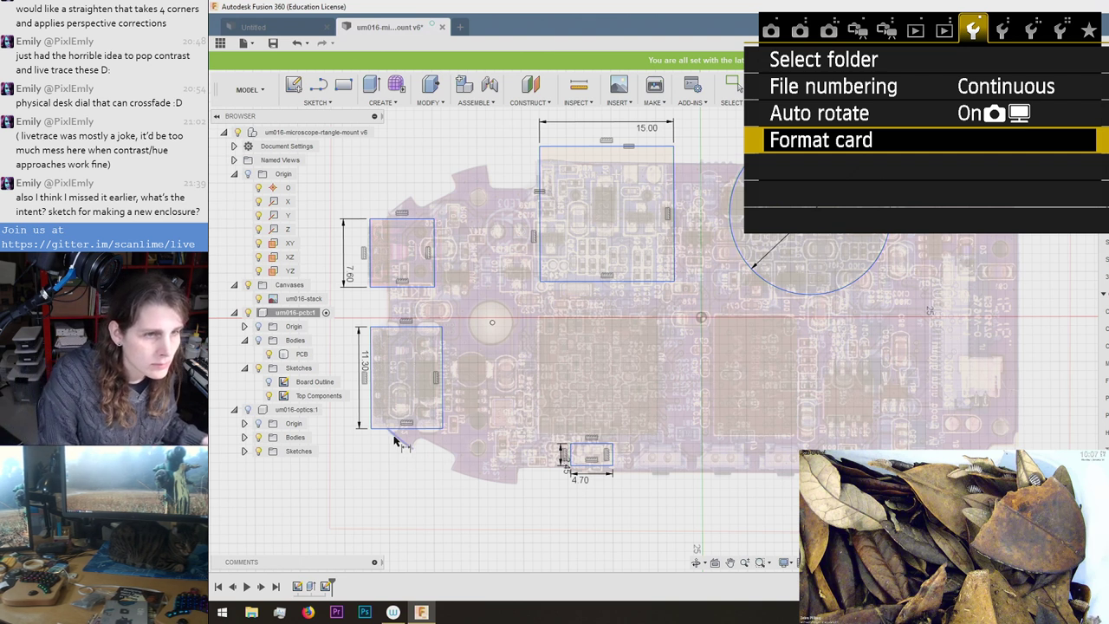
click(379, 452)
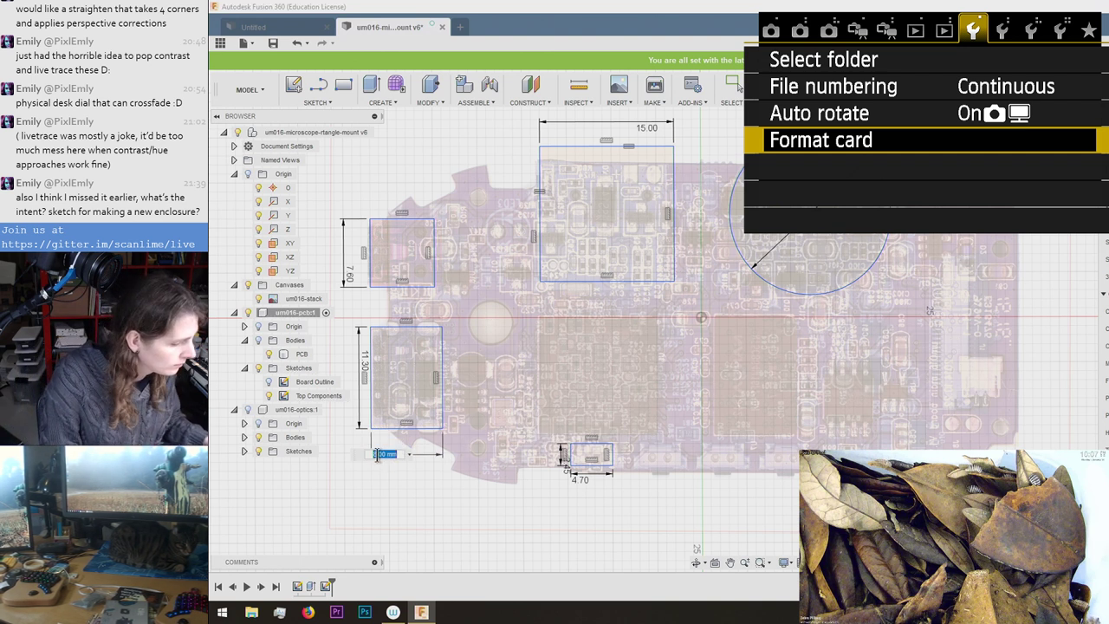
text(7.5)
key(Return)
Dimension the width of the upper component rectangle at the board's left end as 9.25 mm and leave the dimension command.
click(398, 284)
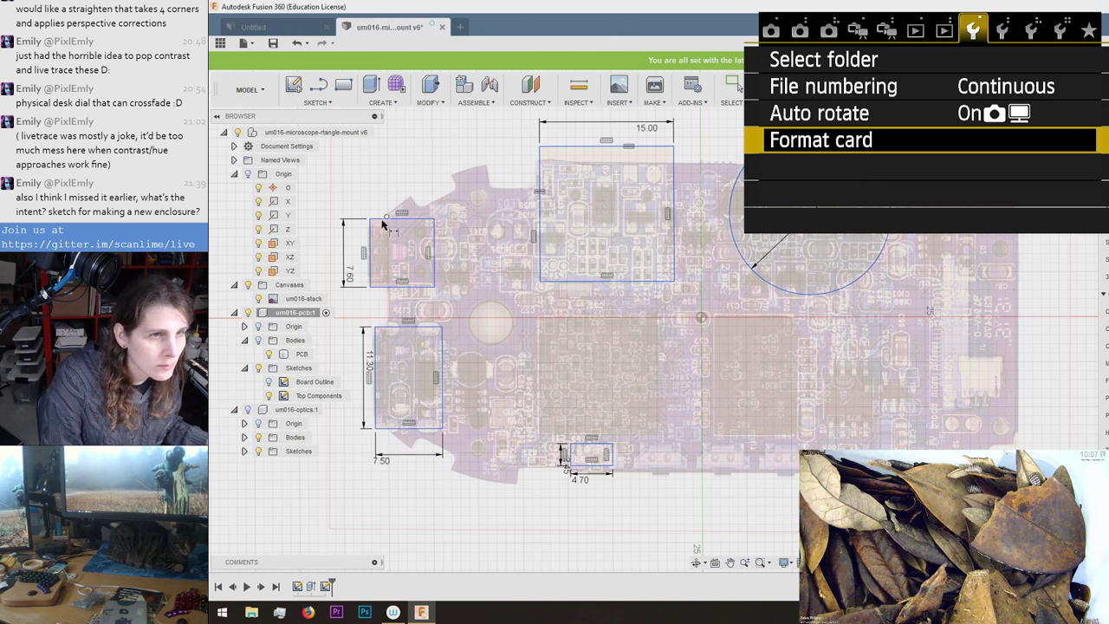
click(378, 182)
text(9.25)
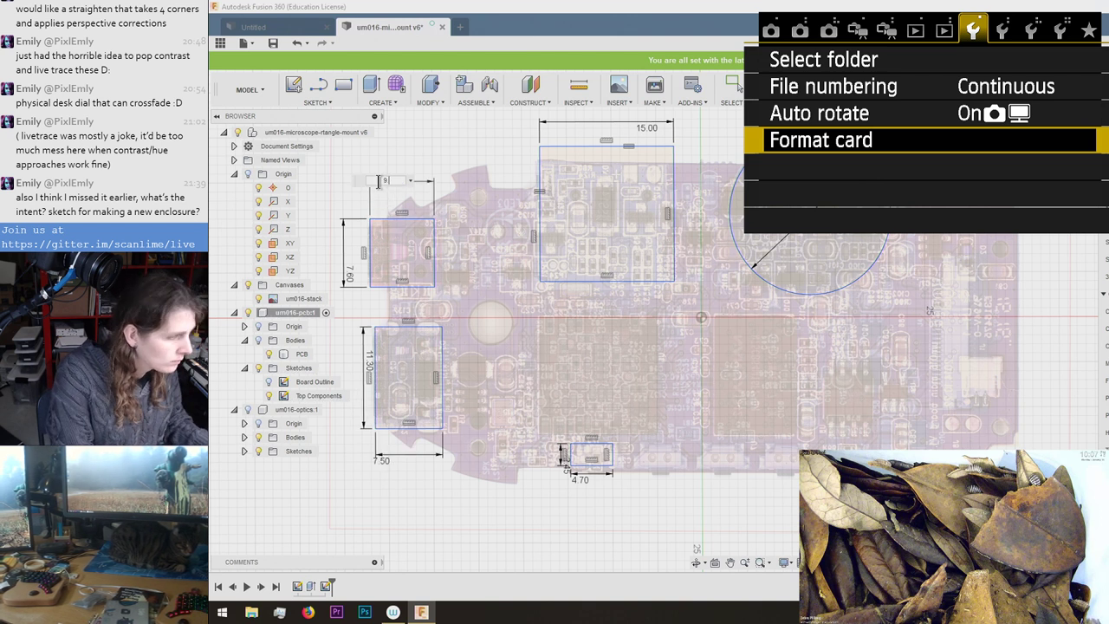
key(Return)
scroll(483, 287, down, 1)
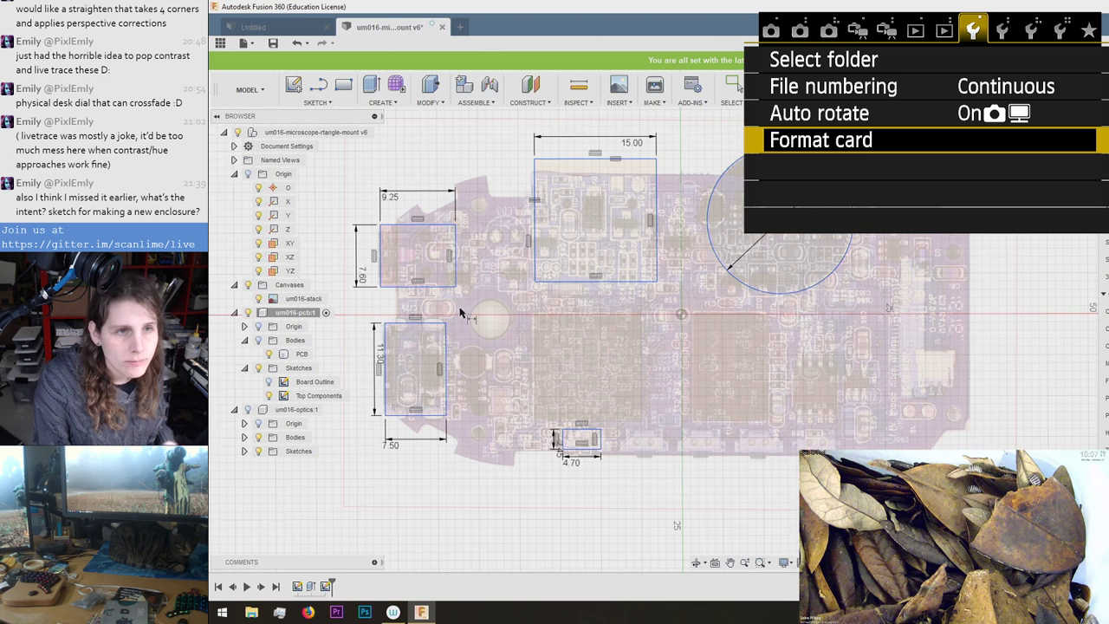
scroll(410, 318, up, 1)
key(Escape)
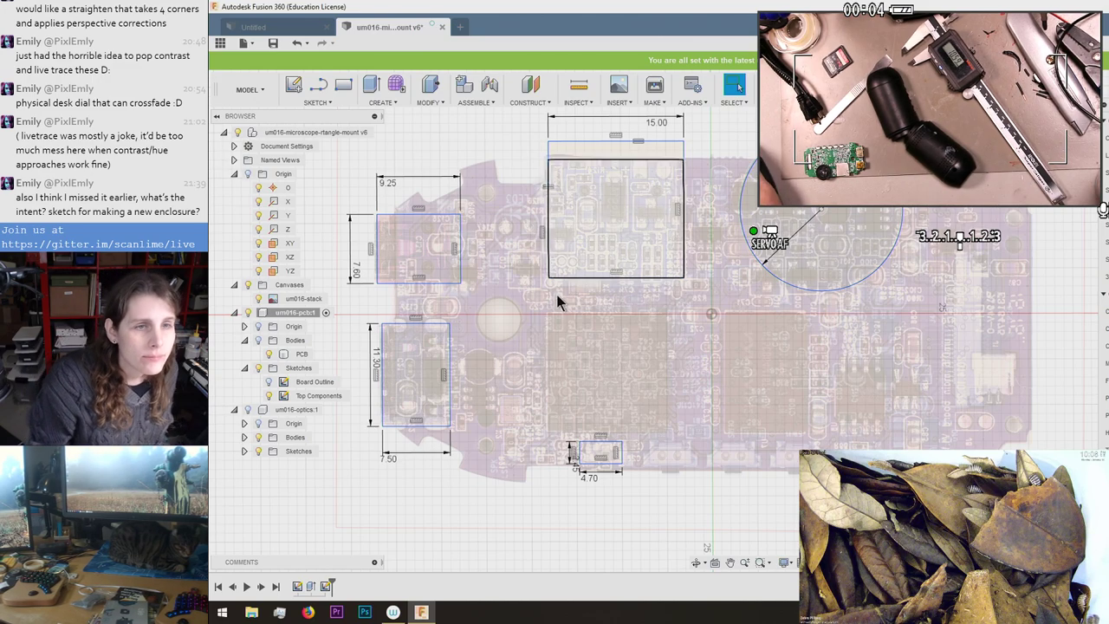
Move the 4.70 by 2.45 mm rectangle along the board's lower edge onto the rightmost push button in the photo.
scroll(572, 444, up, 2)
scroll(572, 444, up, 5)
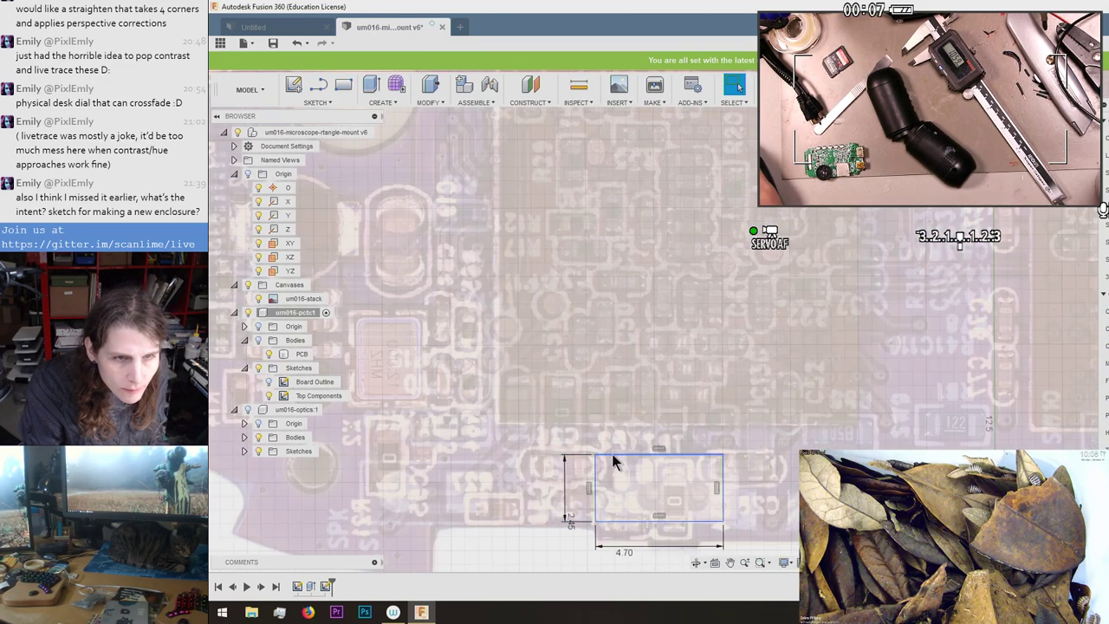
mouse_move(613, 462)
mouse_down()
mouse_move(691, 396)
mouse_move(581, 364)
mouse_move(583, 401)
mouse_move(627, 444)
mouse_move(623, 460)
mouse_move(823, 457)
mouse_up()
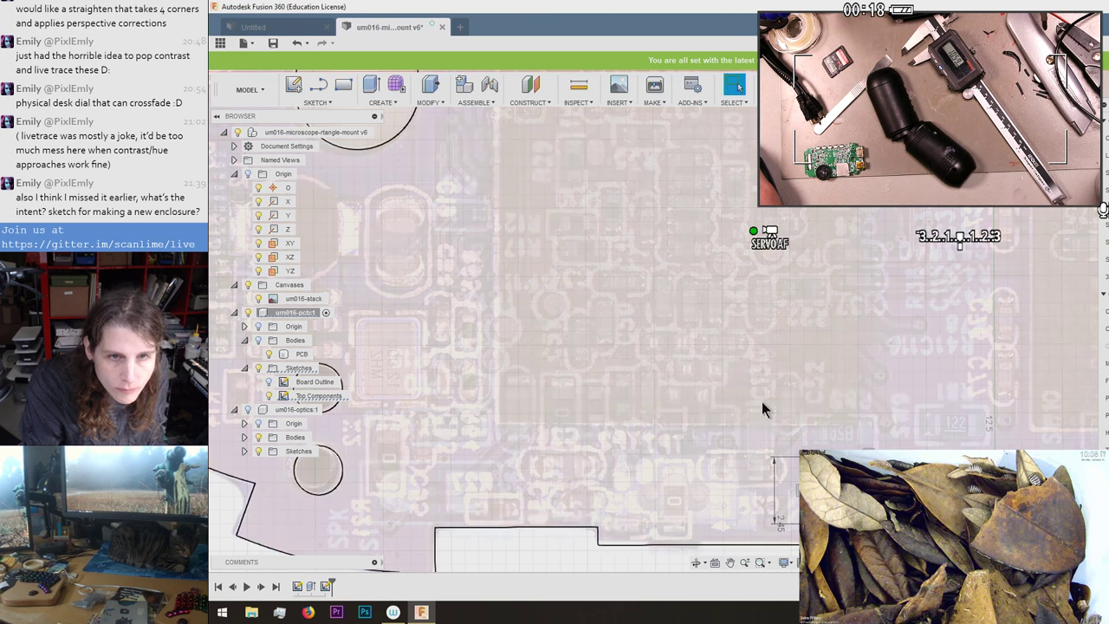
scroll(717, 370, down, 1)
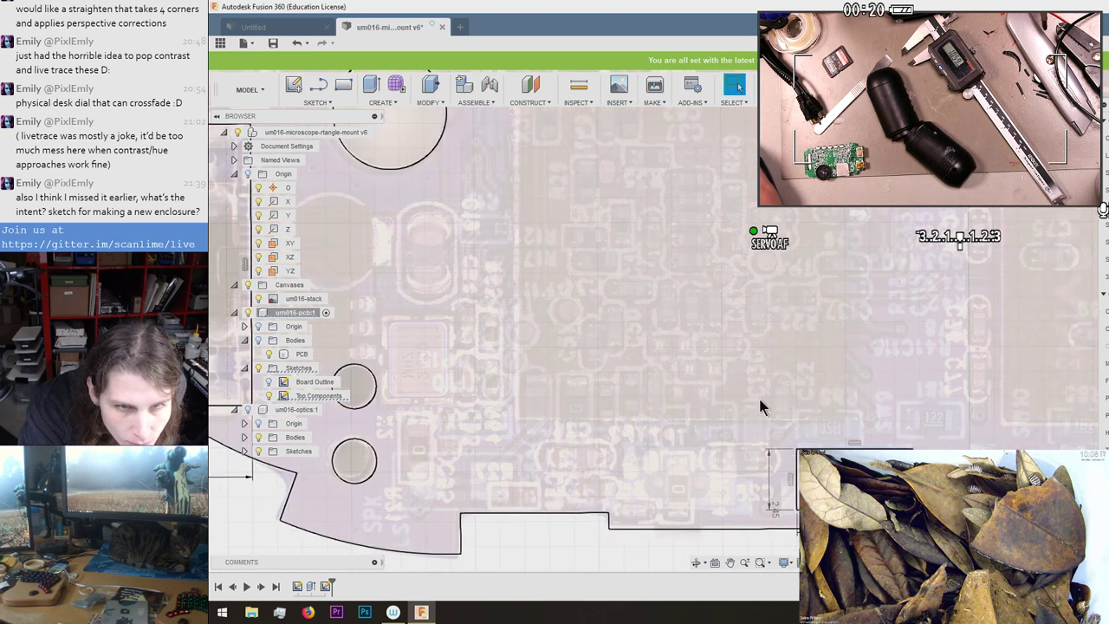
drag(799, 449, 801, 449)
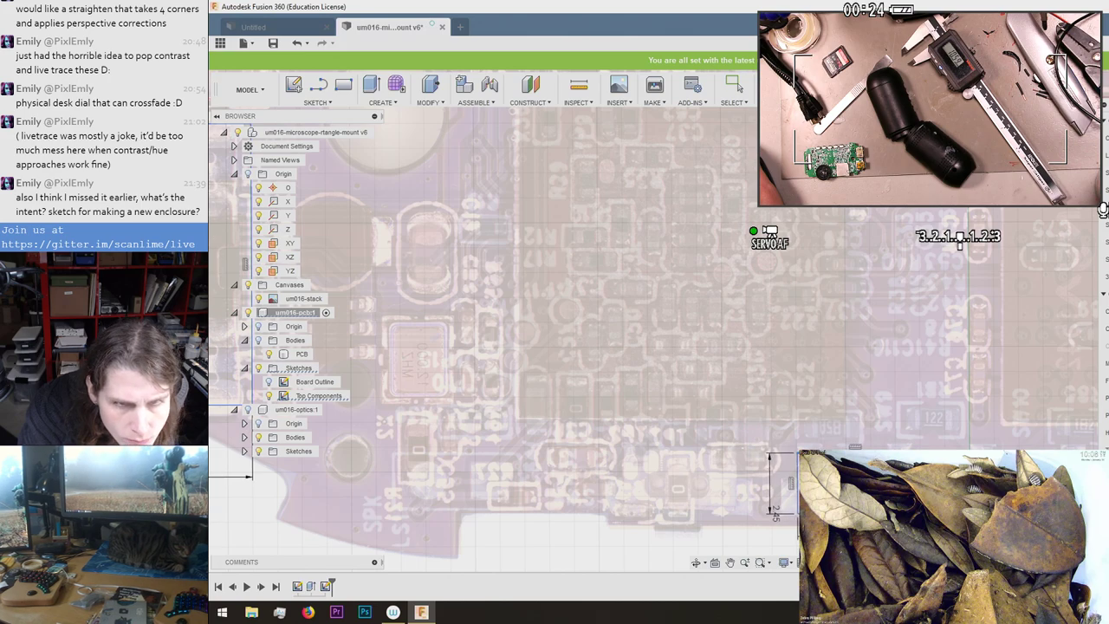
scroll(828, 449, down, 5)
scroll(1025, 479, up, 5)
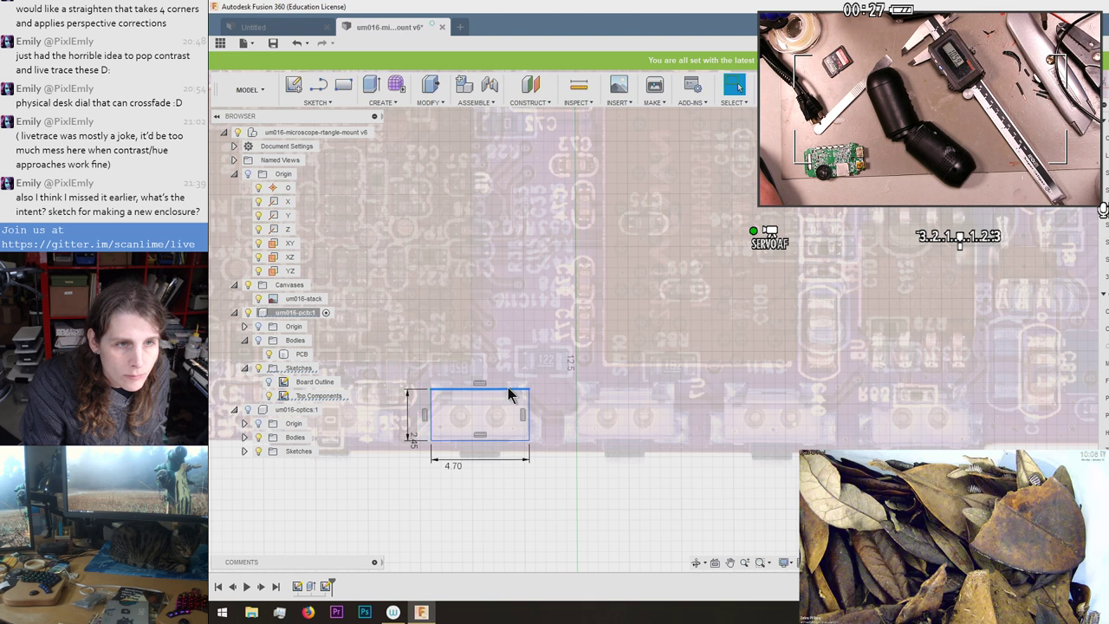
mouse_move(509, 393)
mouse_down()
mouse_move(686, 404)
mouse_move(949, 392)
mouse_up()
key(Escape)
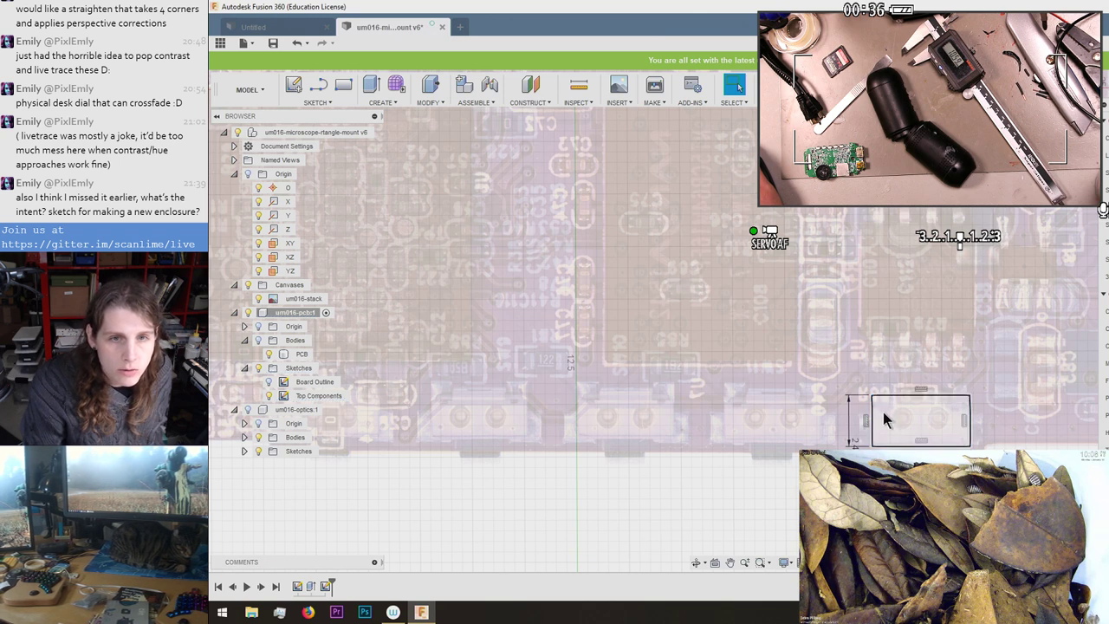
Create a rectangular pattern of the push-button rectangle with 5 instances extending 28 mm leftward along the board's lower edge.
scroll(883, 416, up, 3)
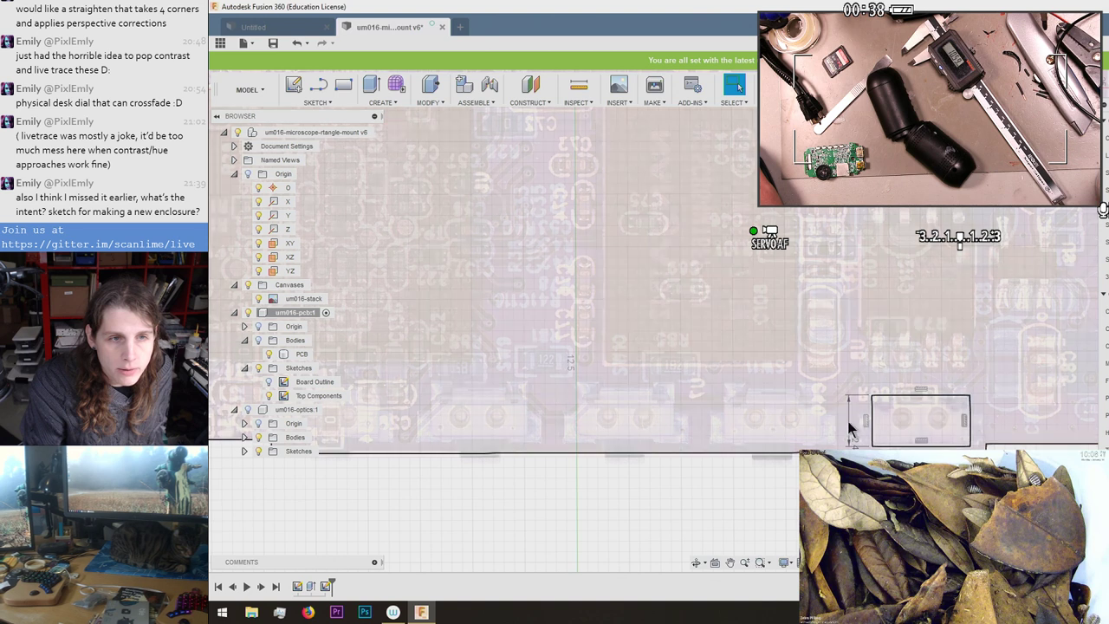
scroll(590, 465, down, 2)
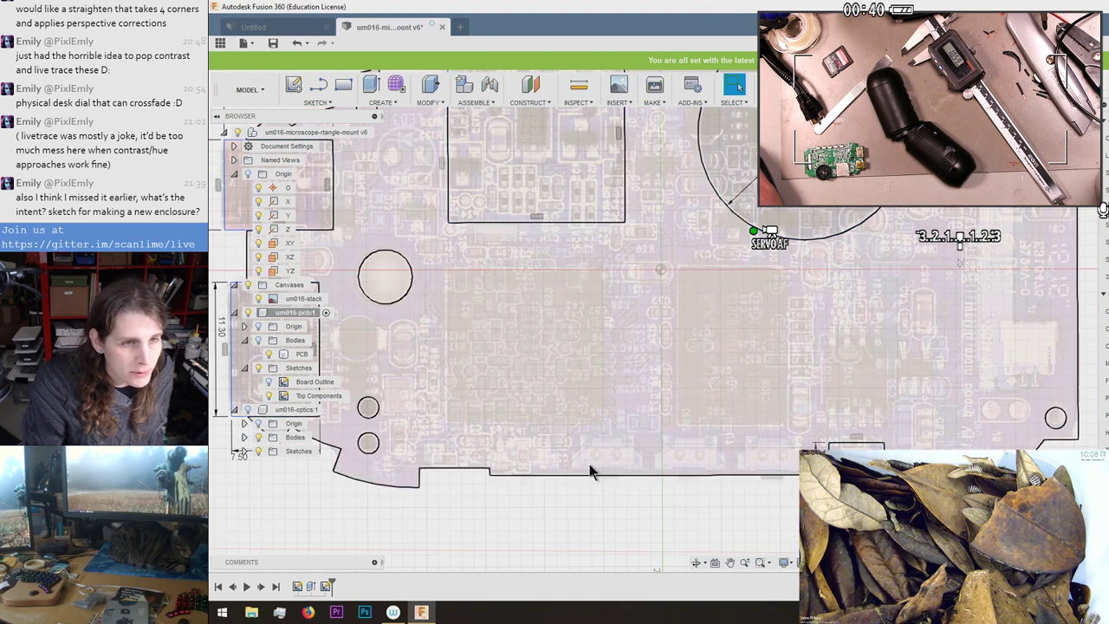
scroll(544, 463, up, 2)
scroll(562, 510, up, 1)
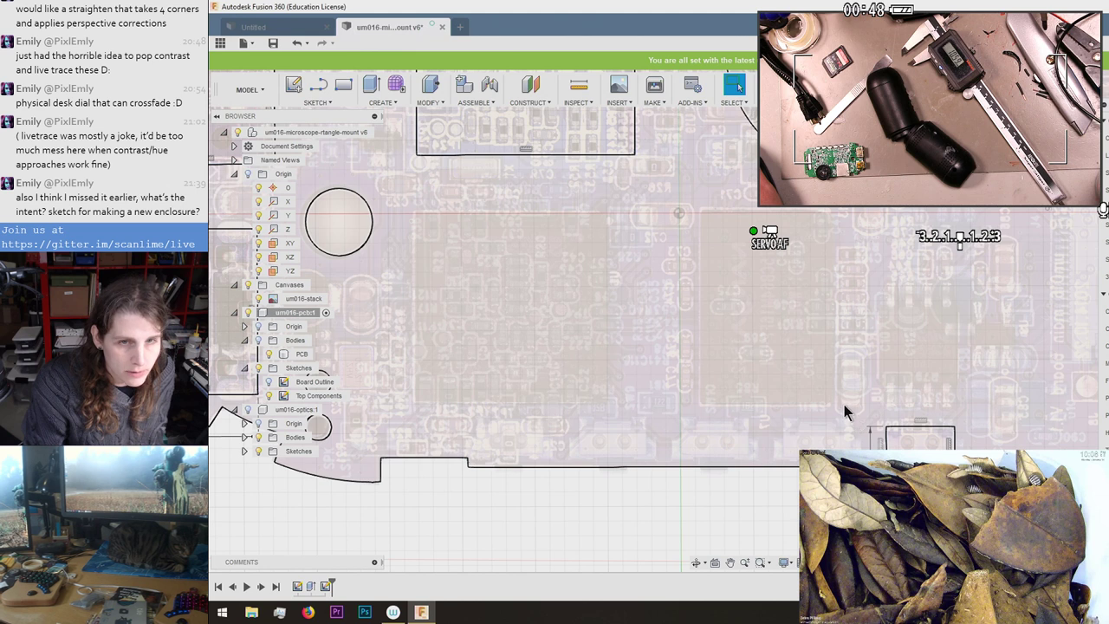
click(919, 437)
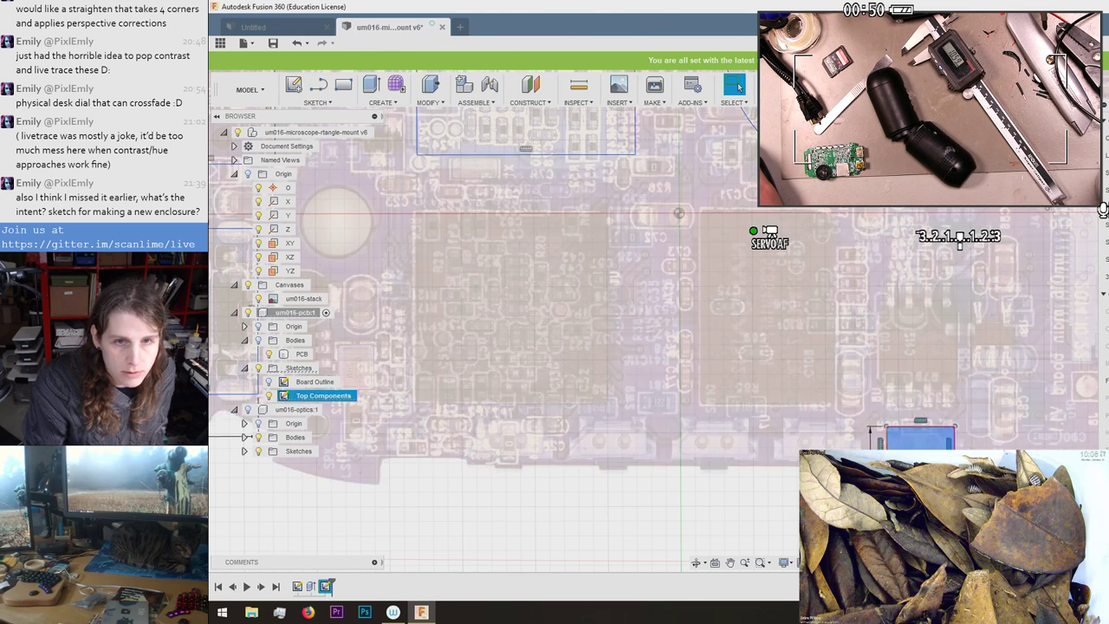
click(346, 102)
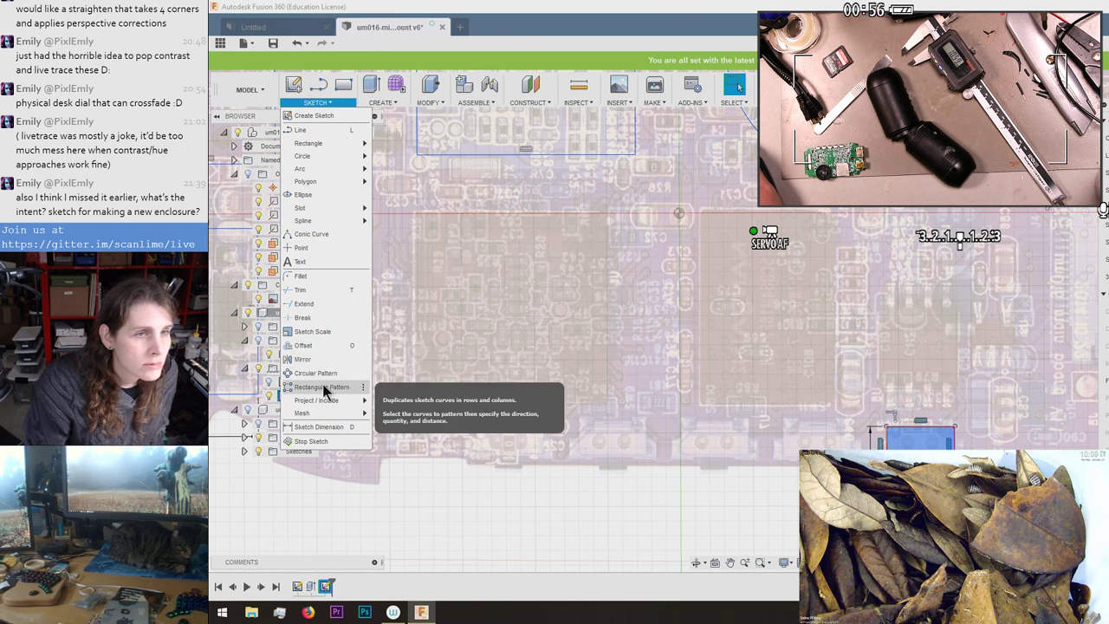
click(326, 387)
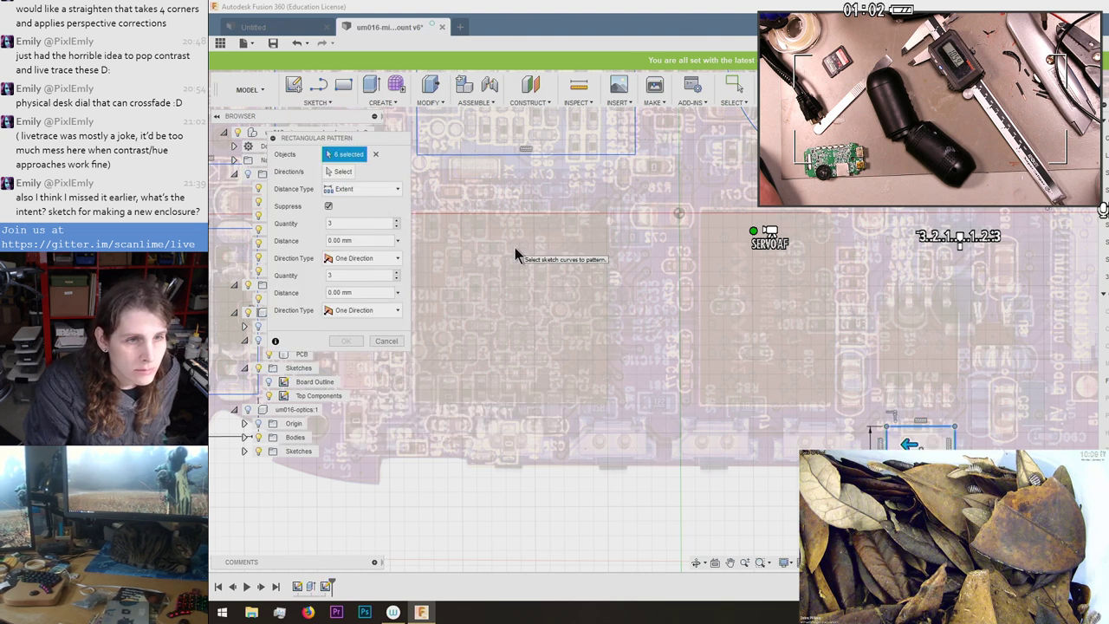
scroll(542, 414, down, 1)
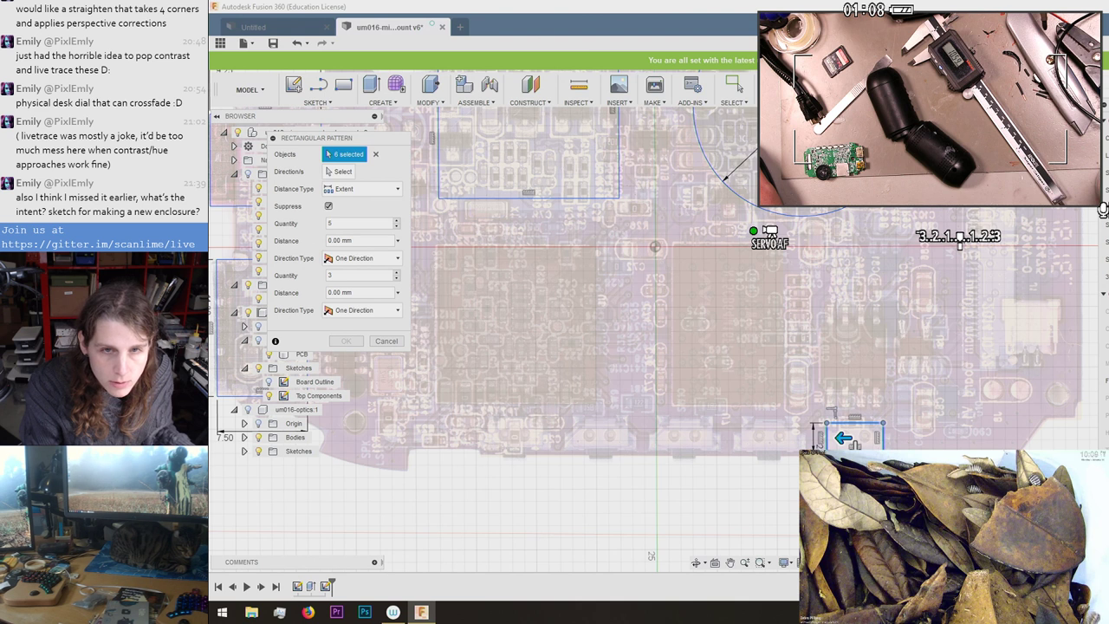
drag(844, 439, 496, 435)
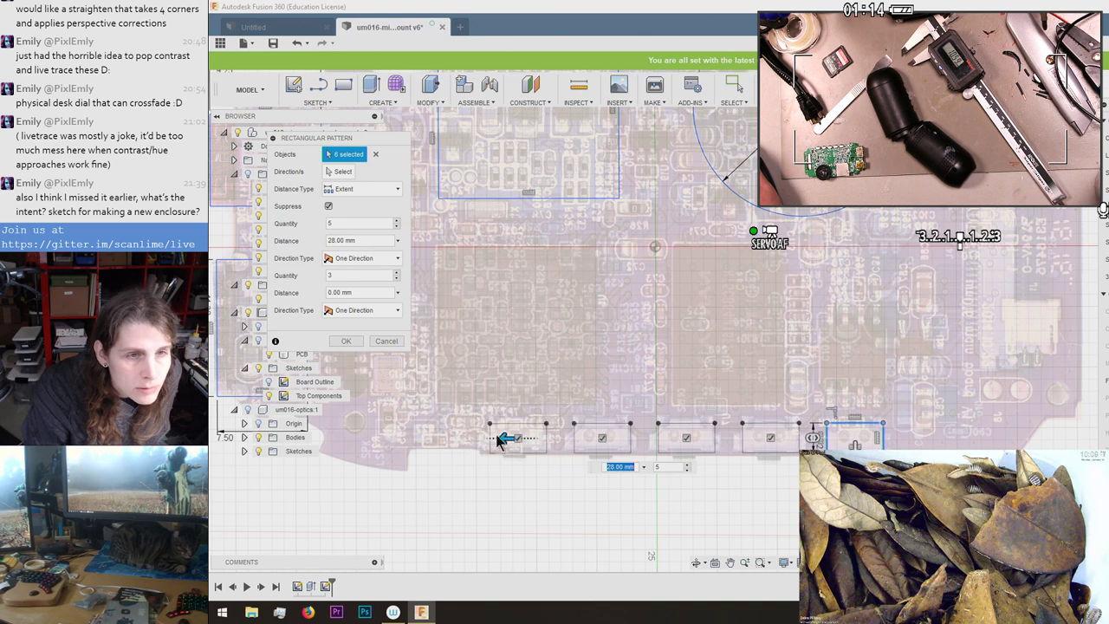
Try a 28.50 mm extent for the five-instance push-button pattern against the leftmost button in the photo.
scroll(465, 460, up, 3)
scroll(496, 457, up, 3)
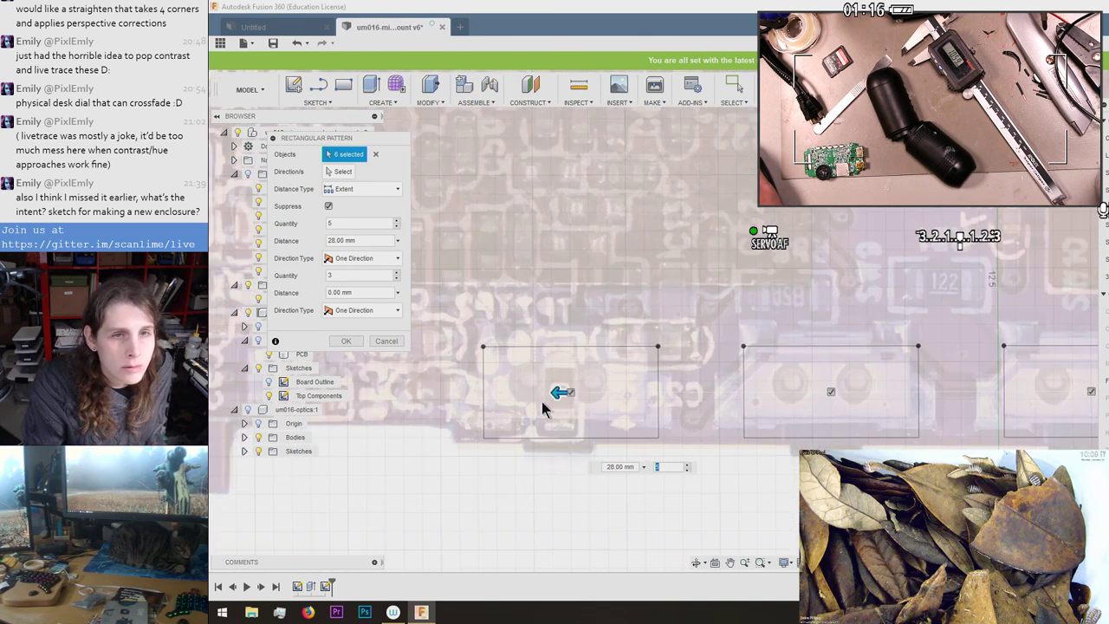
drag(560, 389, 539, 392)
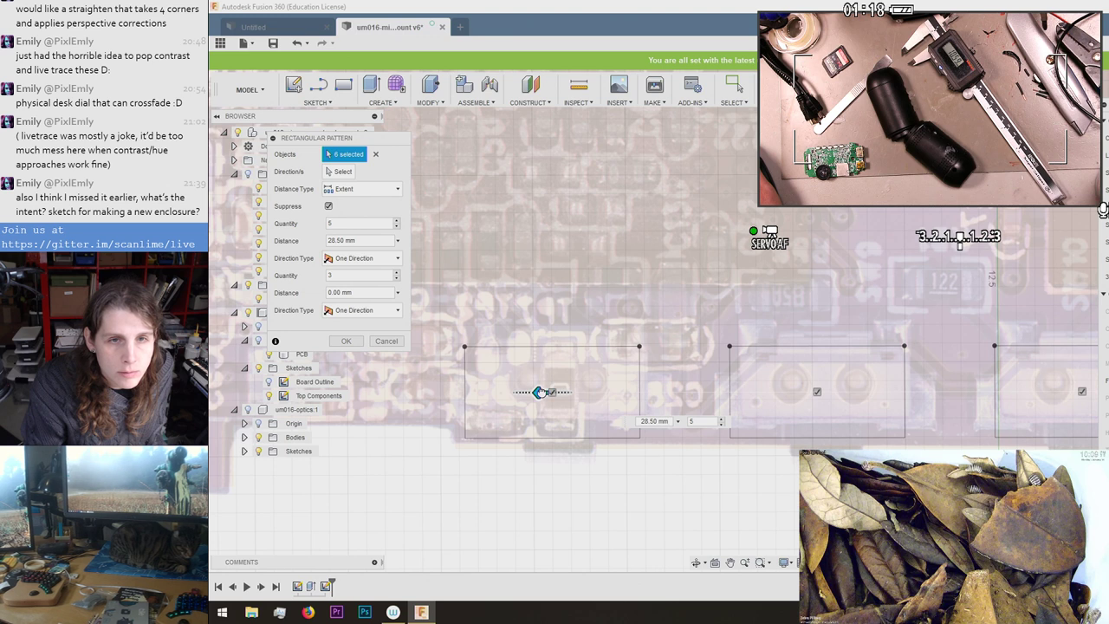
scroll(539, 391, up, 3)
key(Tab)
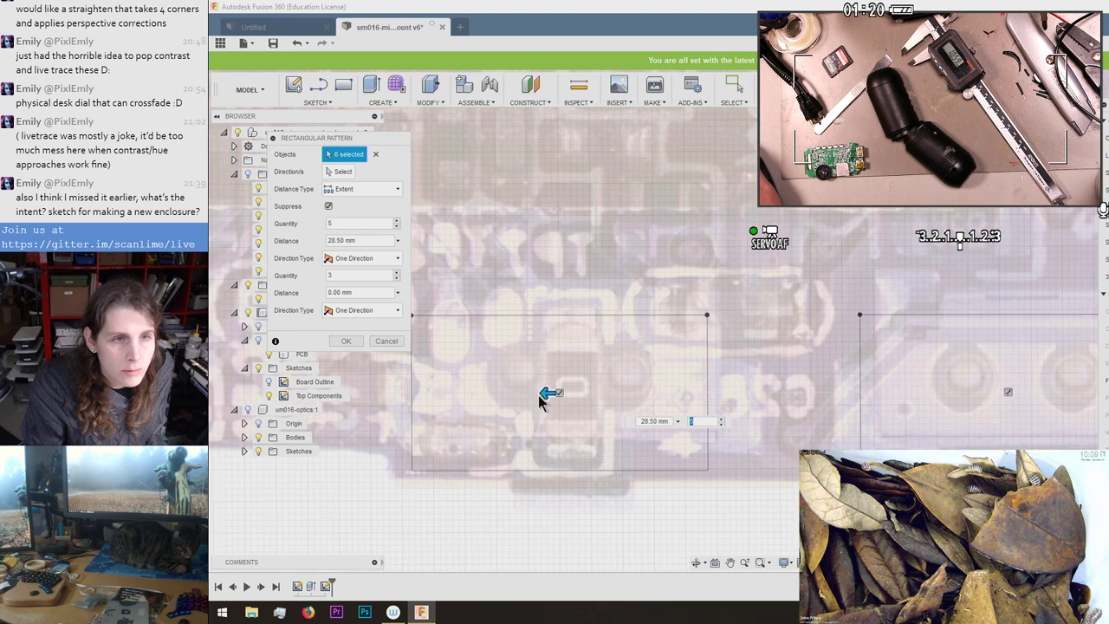
Set the push-button pattern's extent to 28.20 mm, check its fit along the lower edge, and finish the pattern.
drag(543, 393, 561, 391)
scroll(562, 392, down, 4)
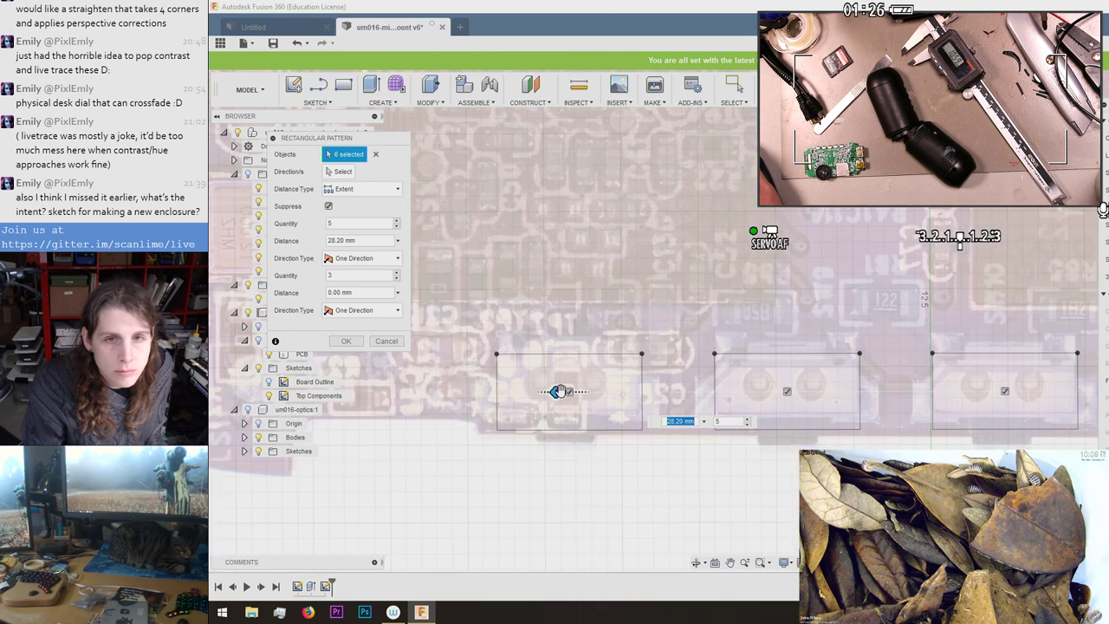
scroll(562, 392, down, 3)
key(Tab)
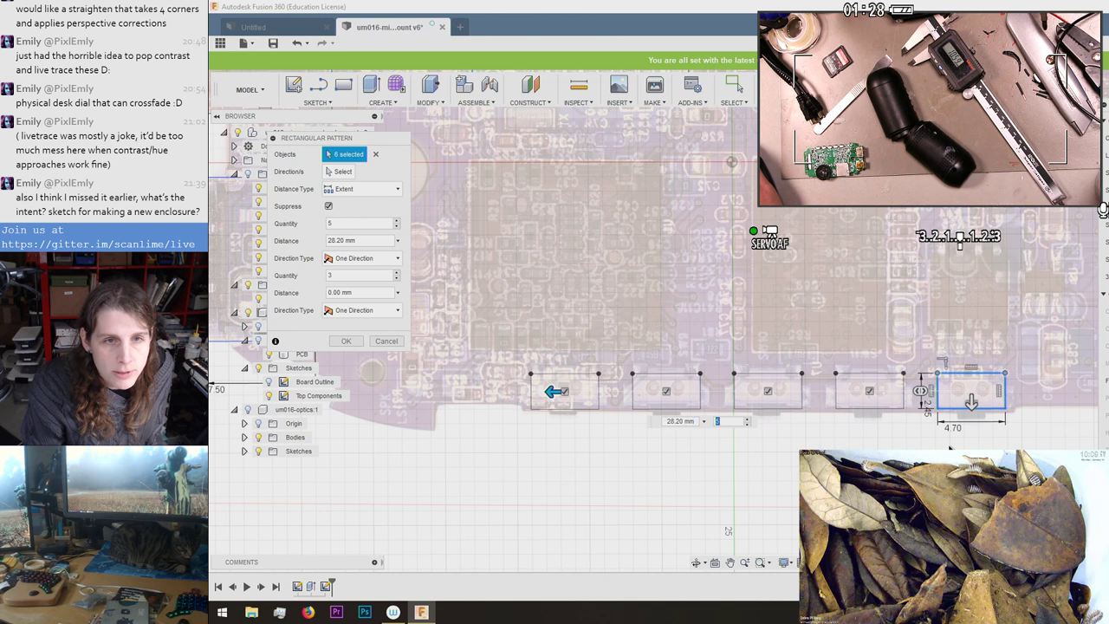
scroll(950, 447, up, 2)
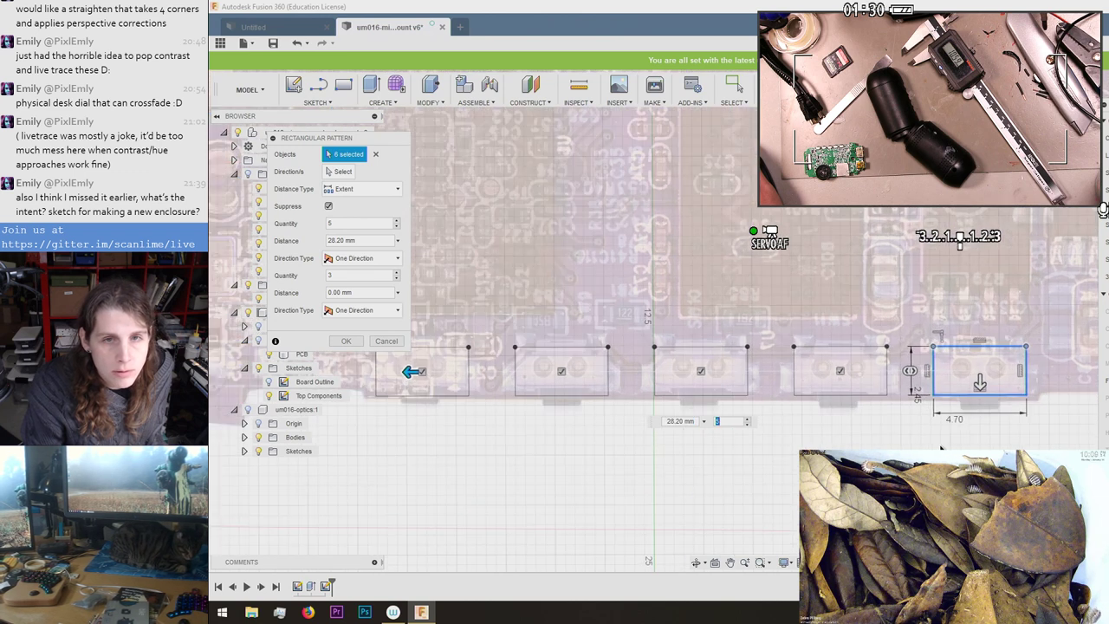
scroll(995, 403, up, 2)
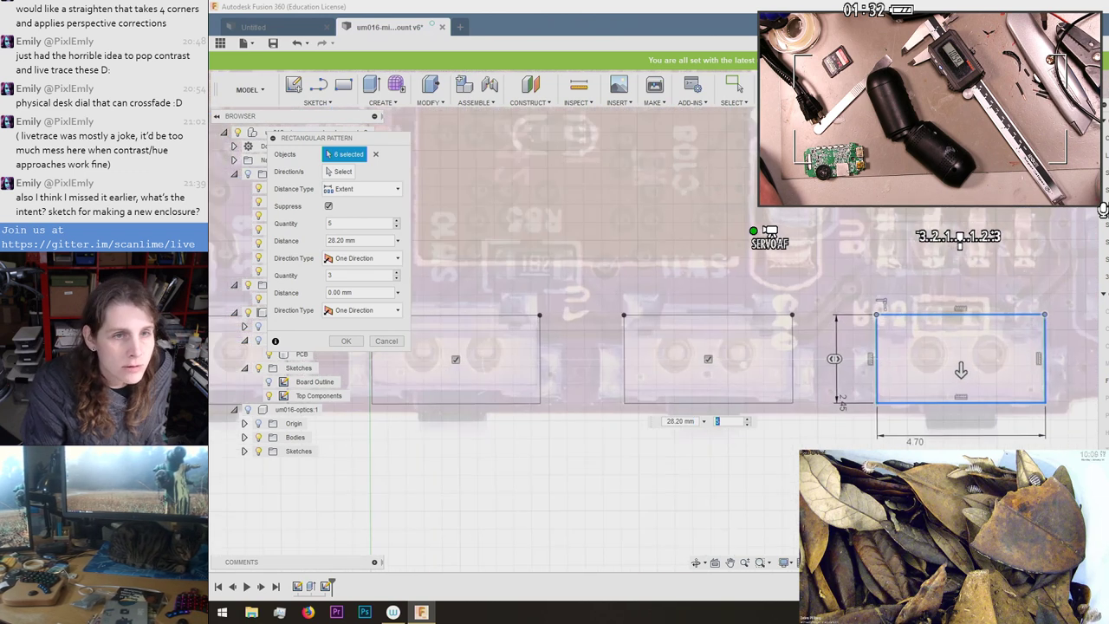
scroll(917, 407, down, 2)
scroll(658, 353, down, 1)
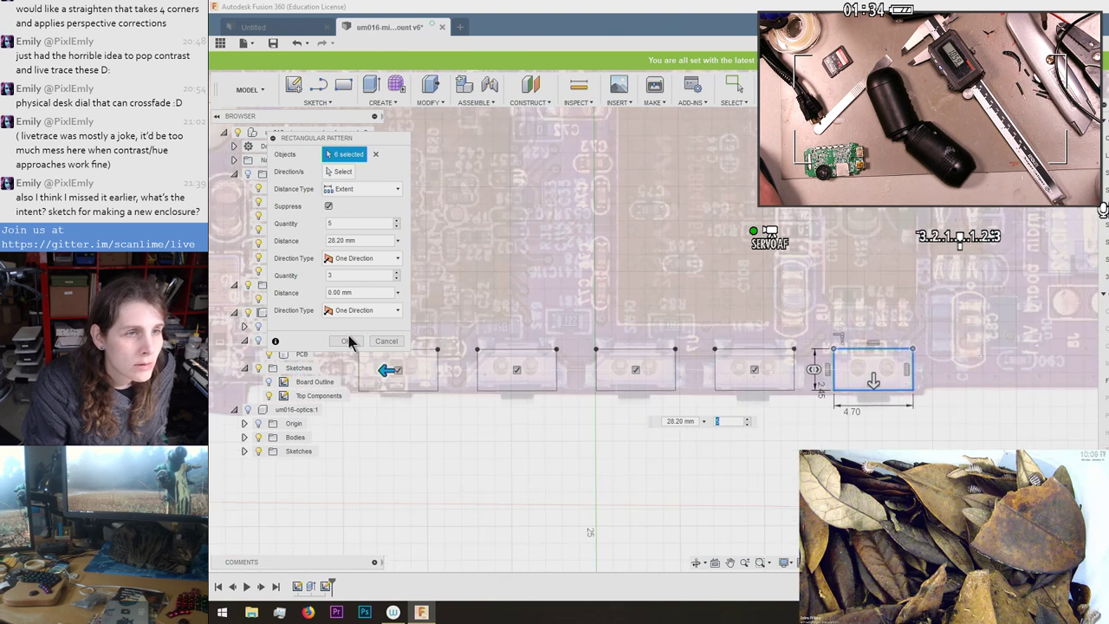
click(347, 339)
Shift the 18 mm circle slightly leftward by its centre to match the round component in the photo.
scroll(534, 496, down, 1)
scroll(532, 490, down, 1)
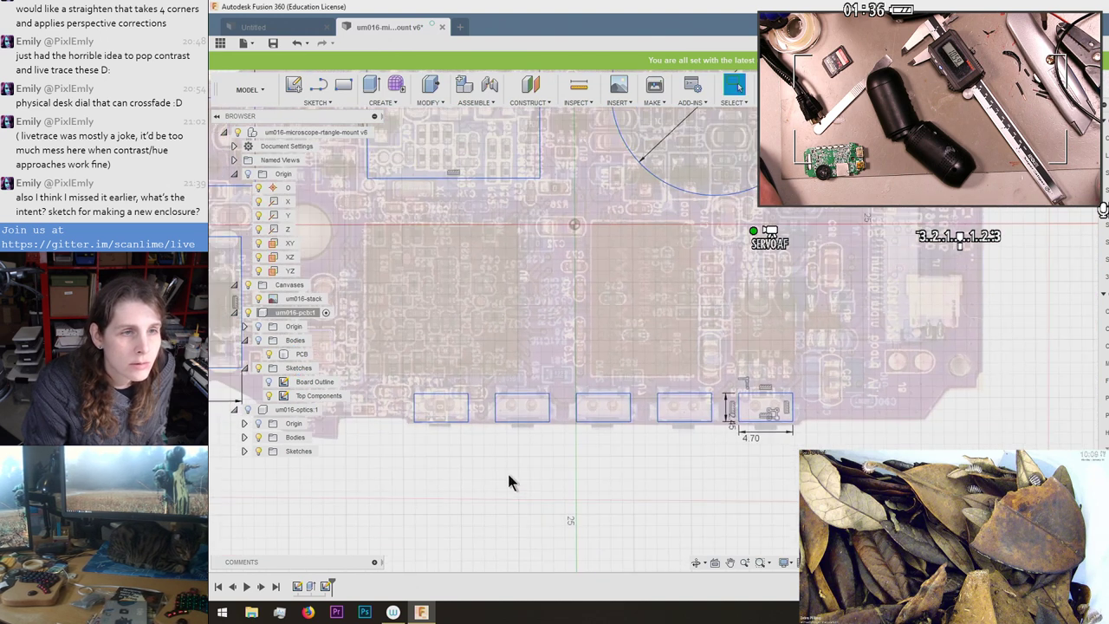
scroll(498, 491, down, 1)
scroll(663, 156, up, 2)
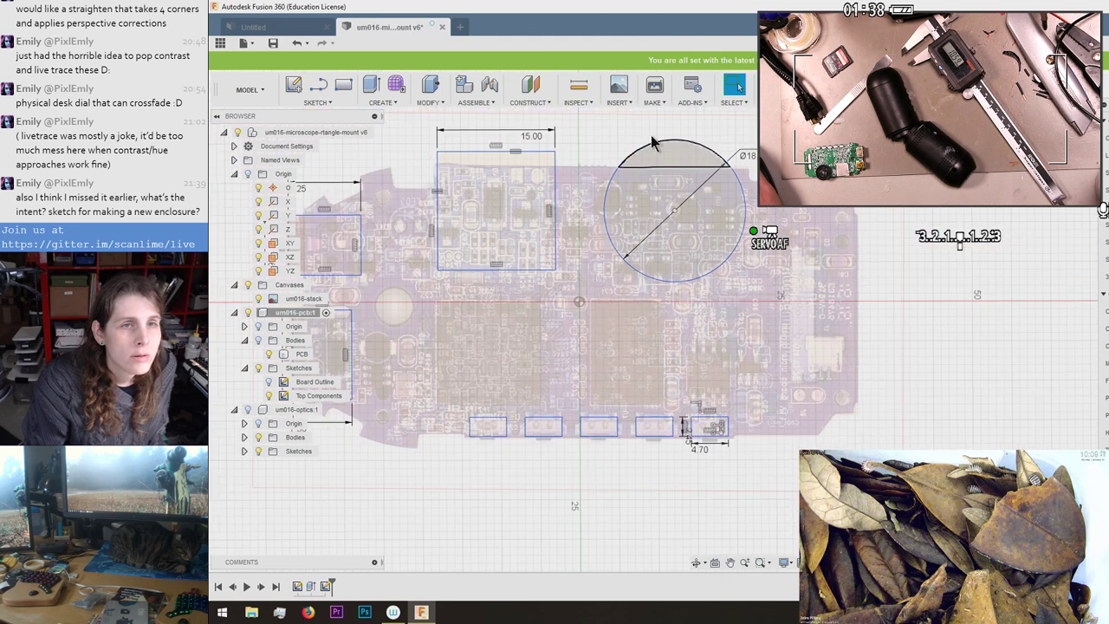
scroll(667, 152, up, 1)
scroll(667, 151, up, 2)
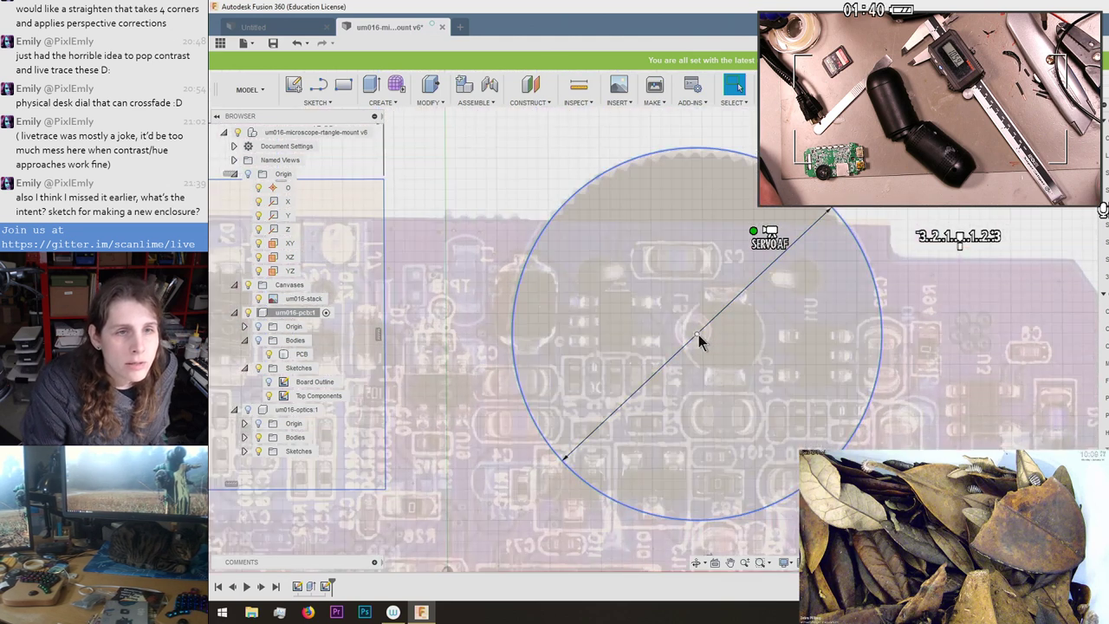
drag(697, 333, 694, 335)
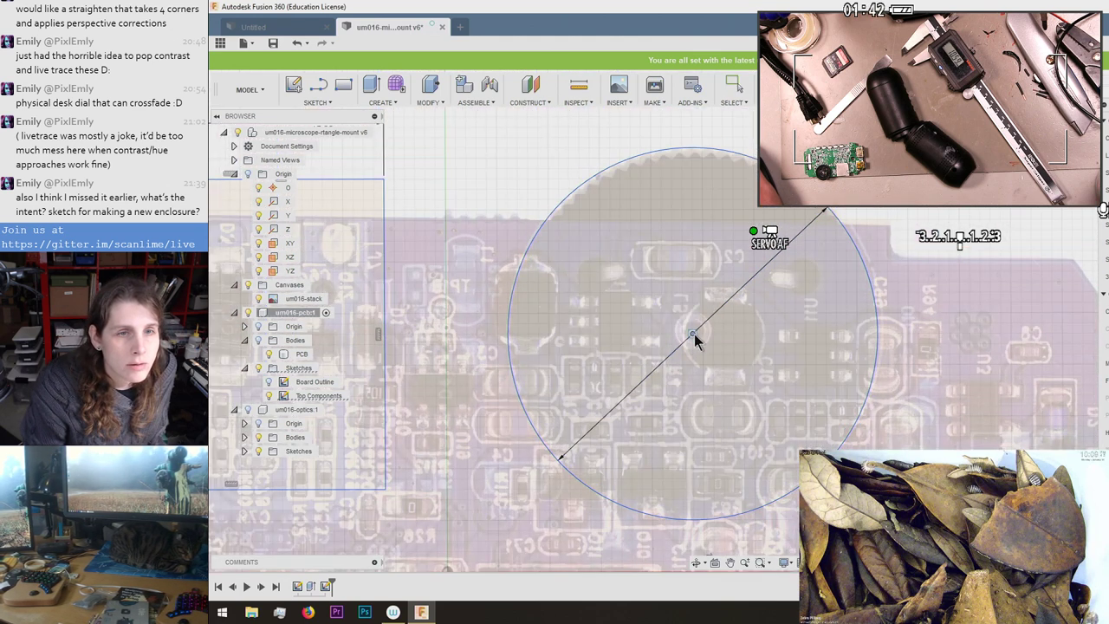
scroll(700, 338, up, 2)
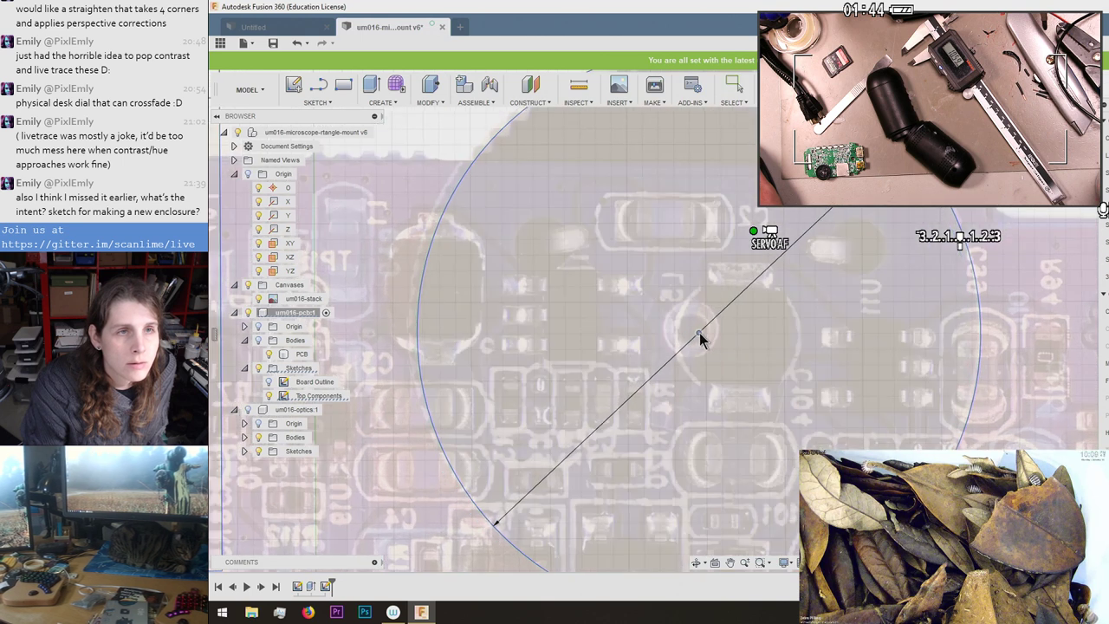
scroll(694, 333, down, 4)
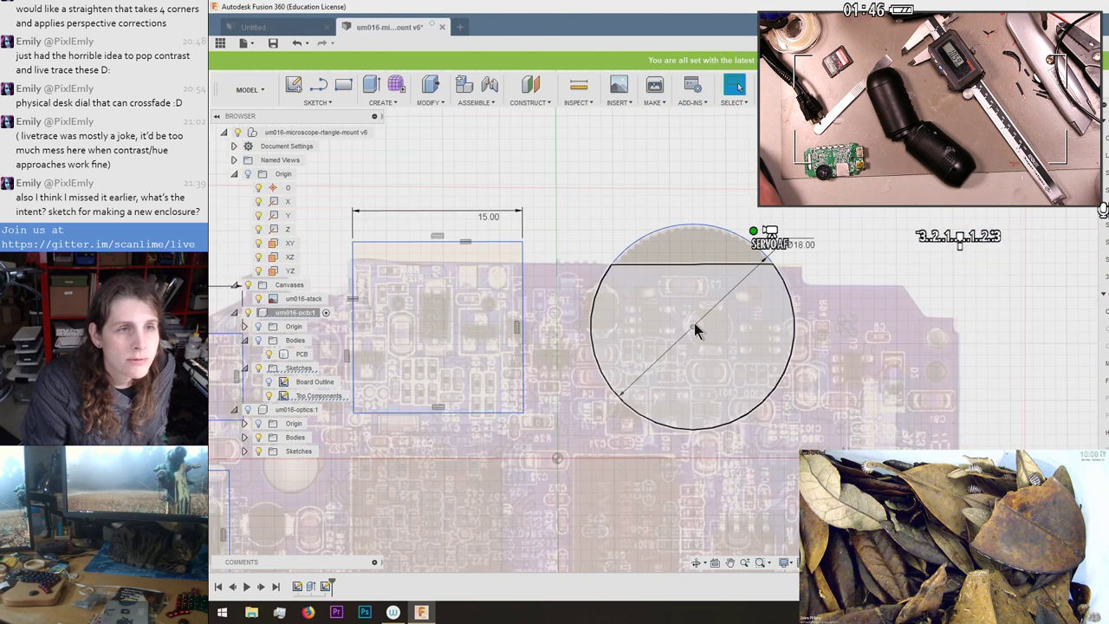
Move the 15 mm wide rectangle at the board's upper edge by its upper-left corner to fit the component in the photo.
scroll(405, 336, down, 2)
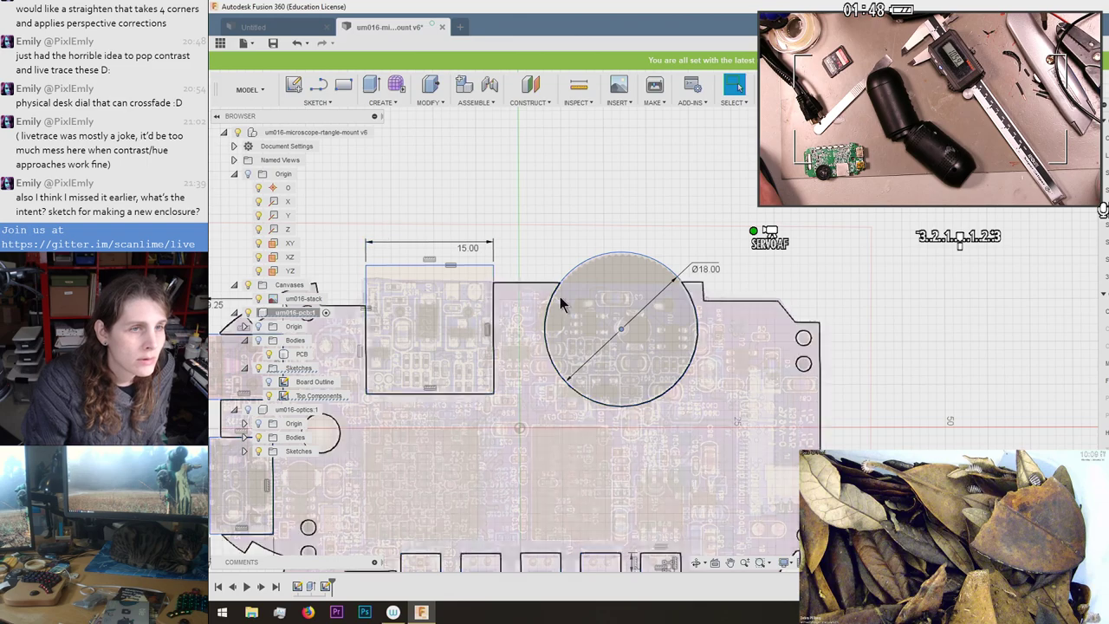
scroll(560, 302, up, 2)
scroll(437, 385, down, 3)
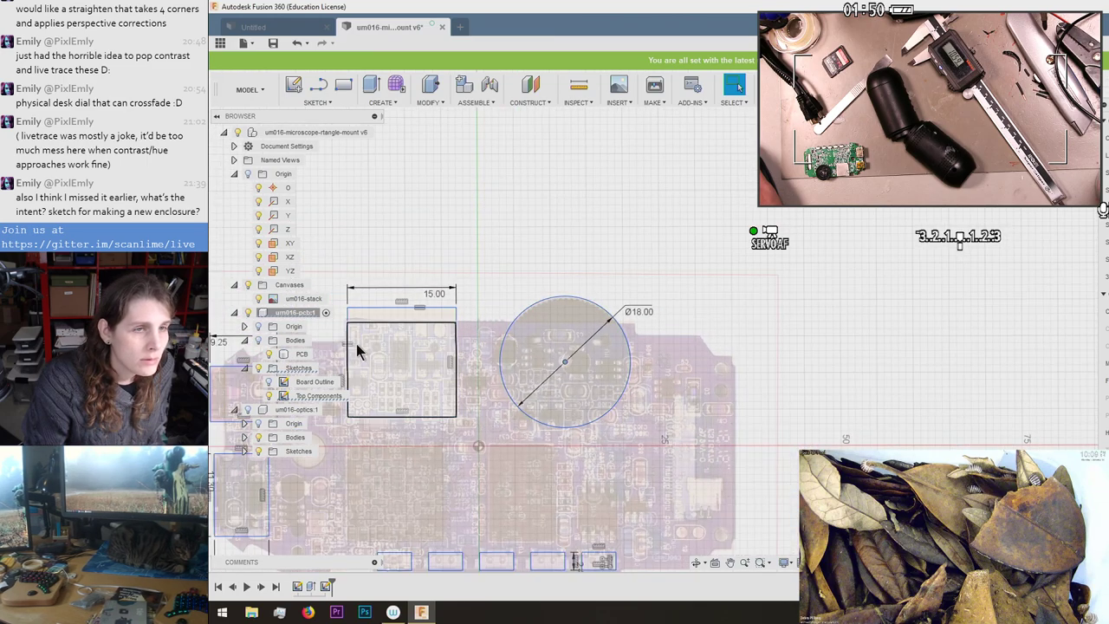
scroll(685, 425, down, 2)
scroll(424, 506, up, 6)
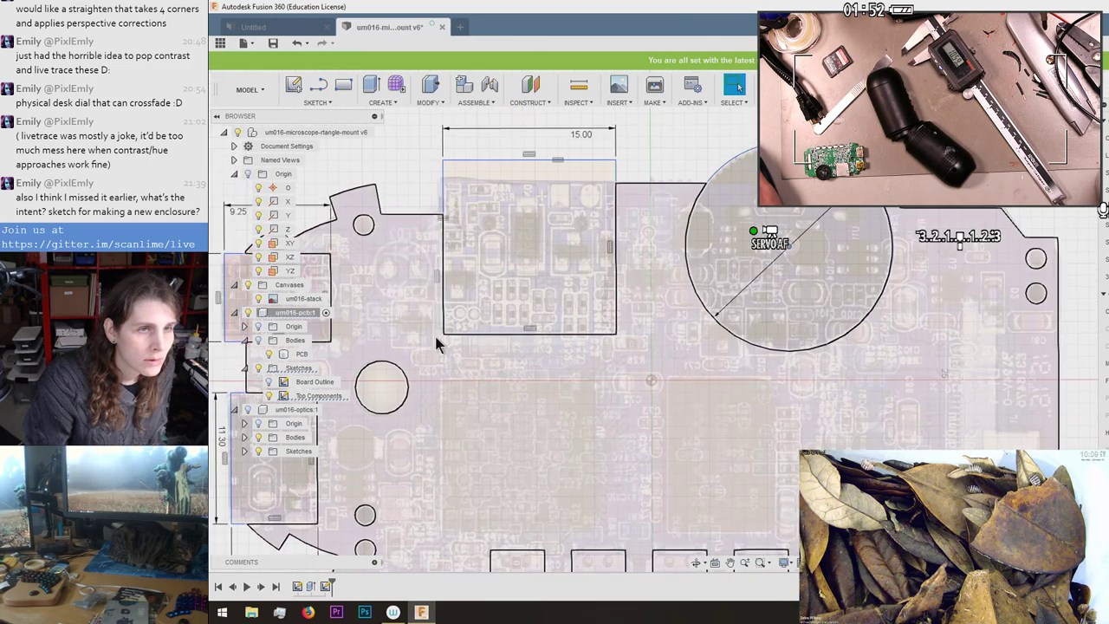
mouse_move(447, 139)
mouse_down()
mouse_move(437, 154)
mouse_move(431, 124)
mouse_move(428, 136)
mouse_up()
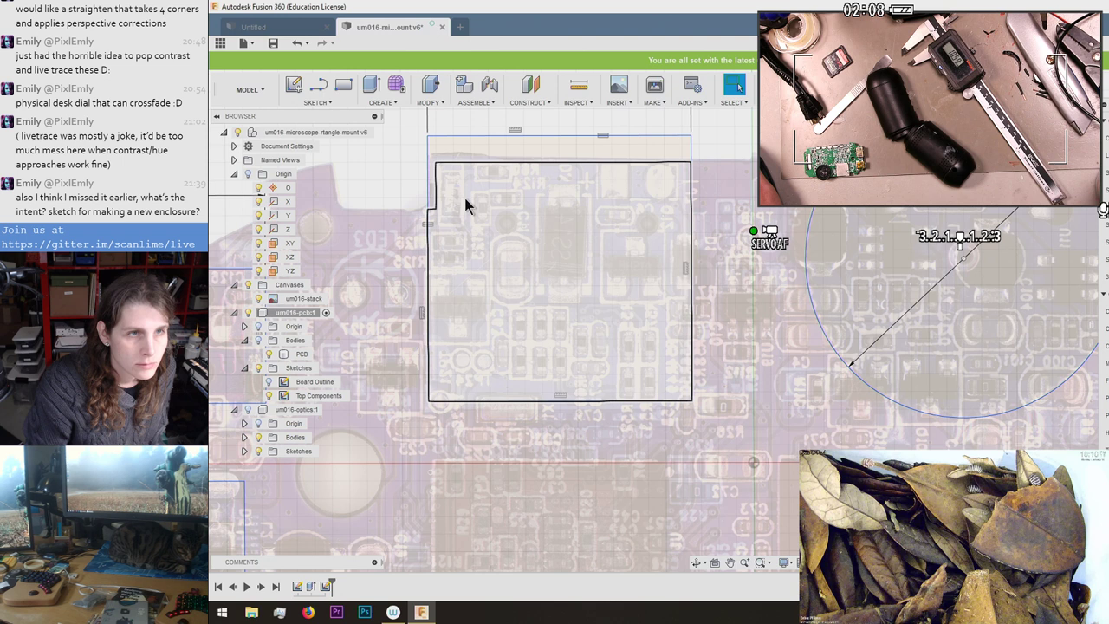
scroll(465, 206, down, 3)
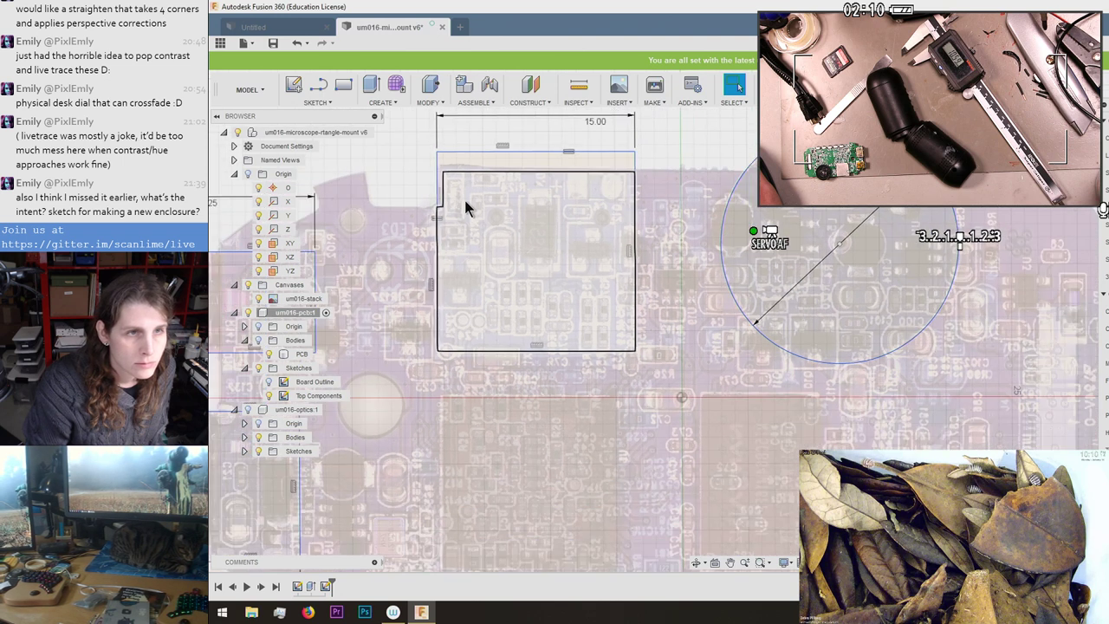
key(ctrl+z)
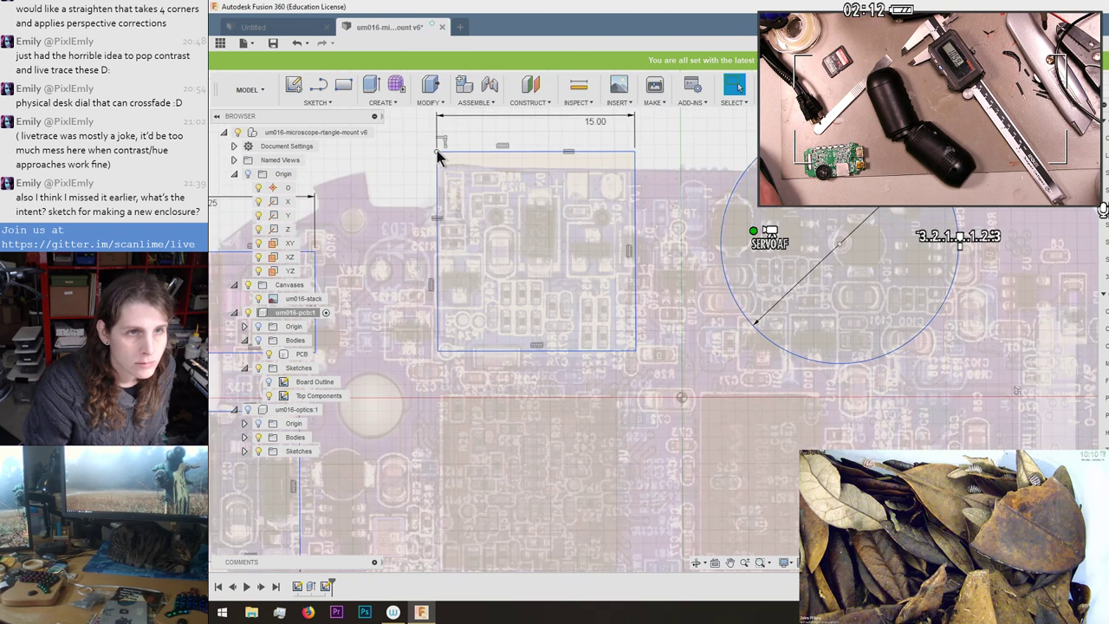
drag(436, 152, 436, 158)
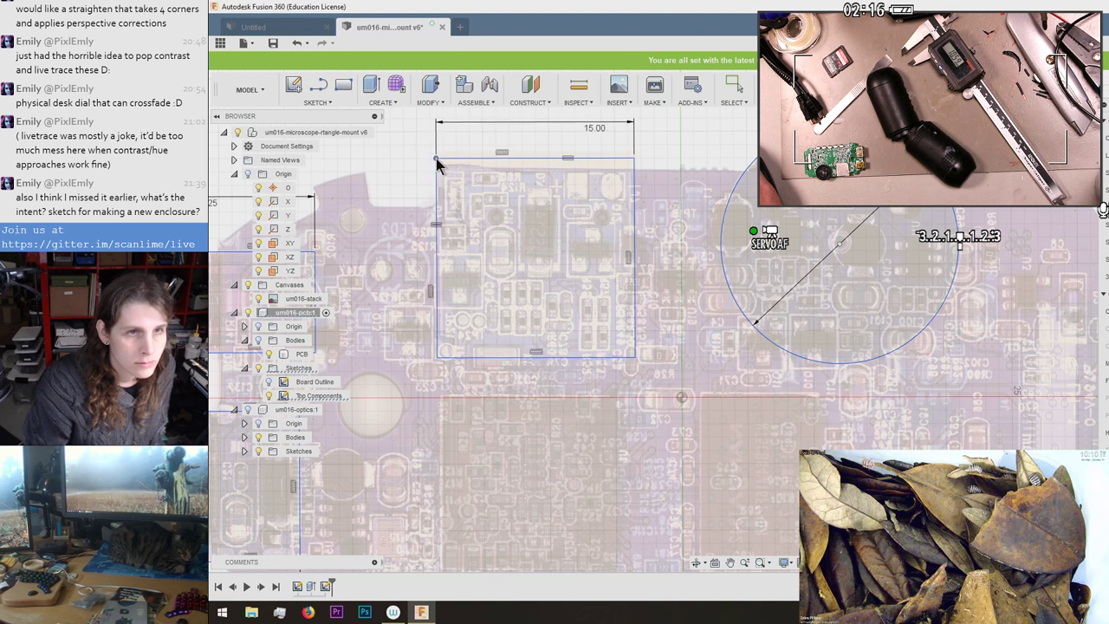
scroll(406, 135, down, 3)
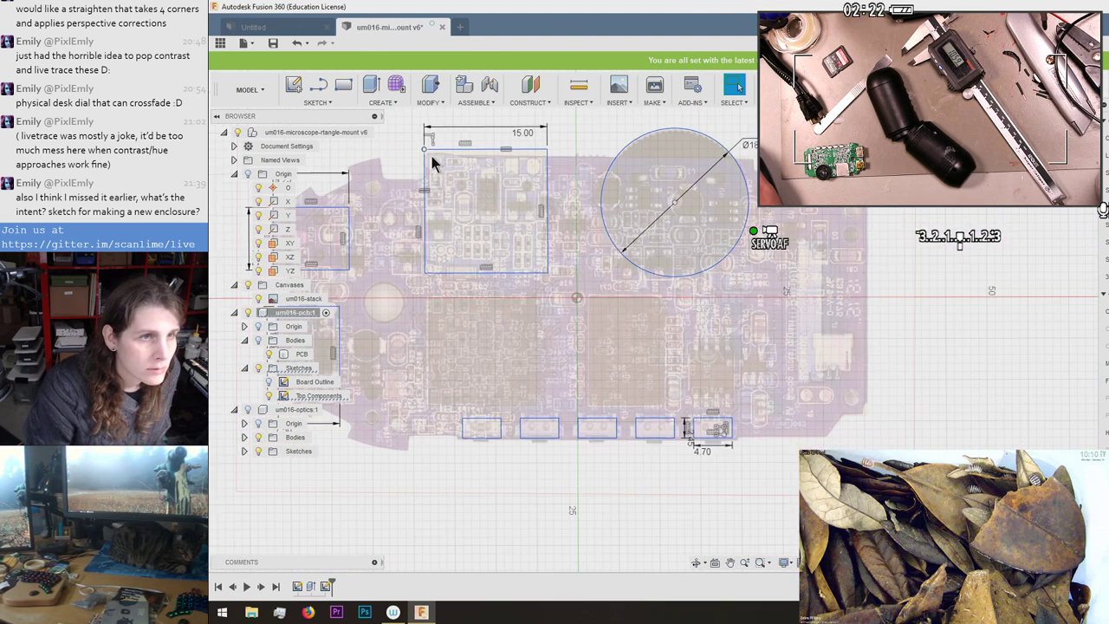
Shift the 11.30 by 7.50 mm rectangle at the board's left end slightly outward to match the photographed component.
scroll(394, 213, down, 2)
scroll(349, 216, up, 5)
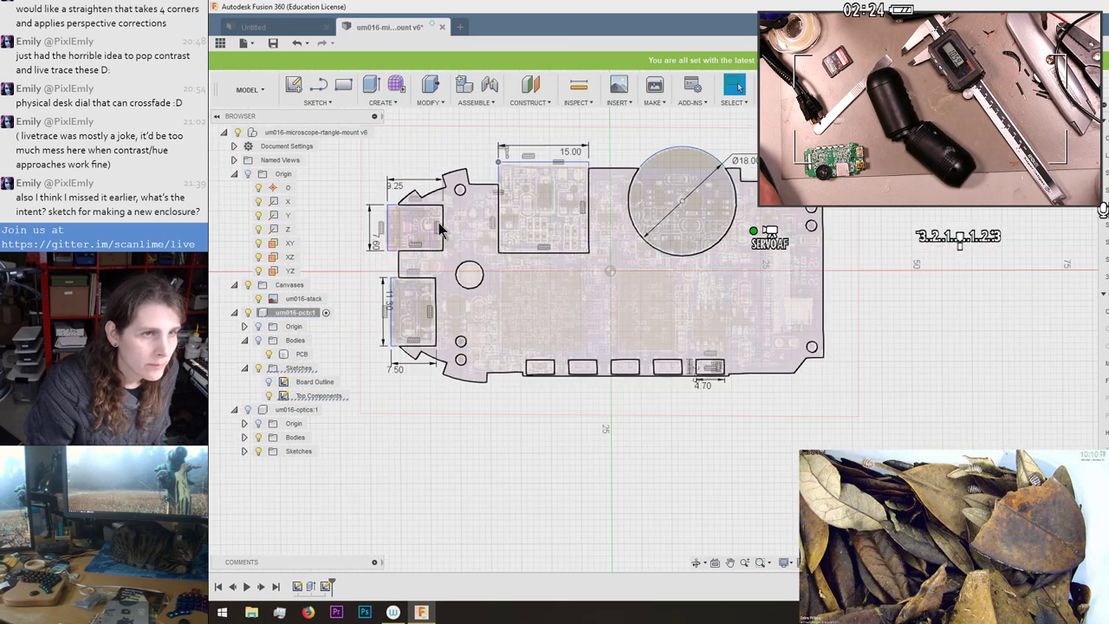
scroll(395, 264, up, 3)
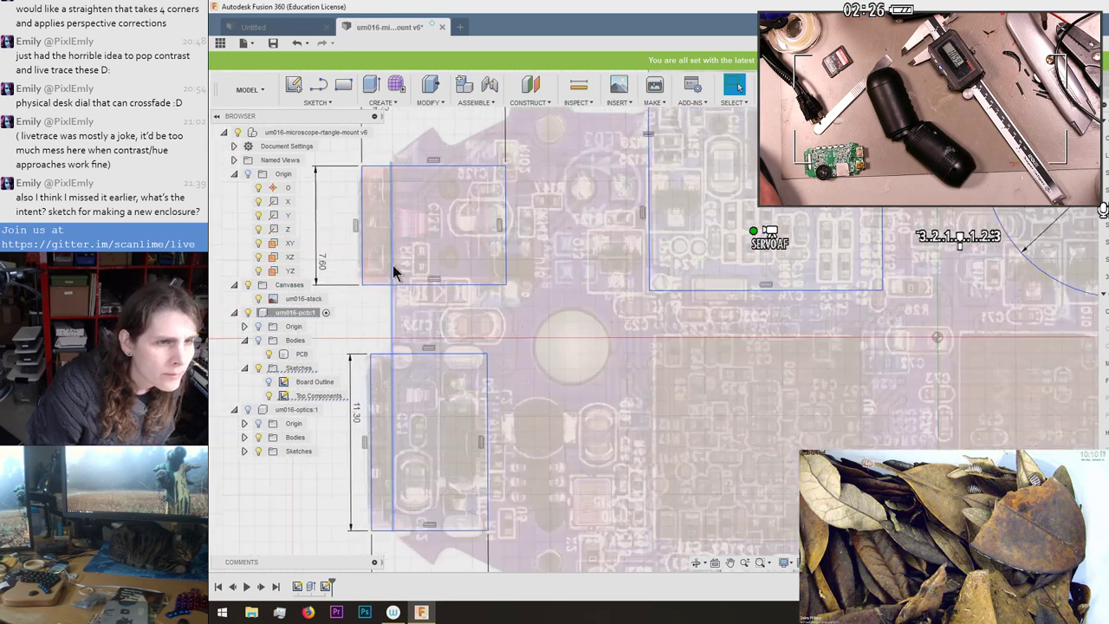
drag(363, 385, 356, 387)
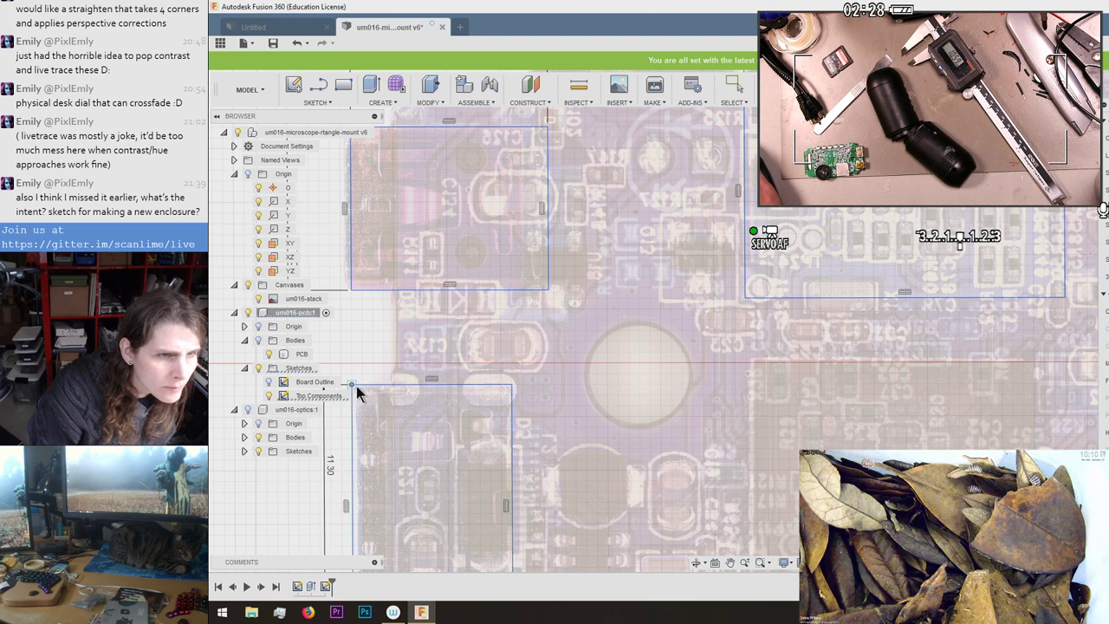
scroll(398, 399, down, 3)
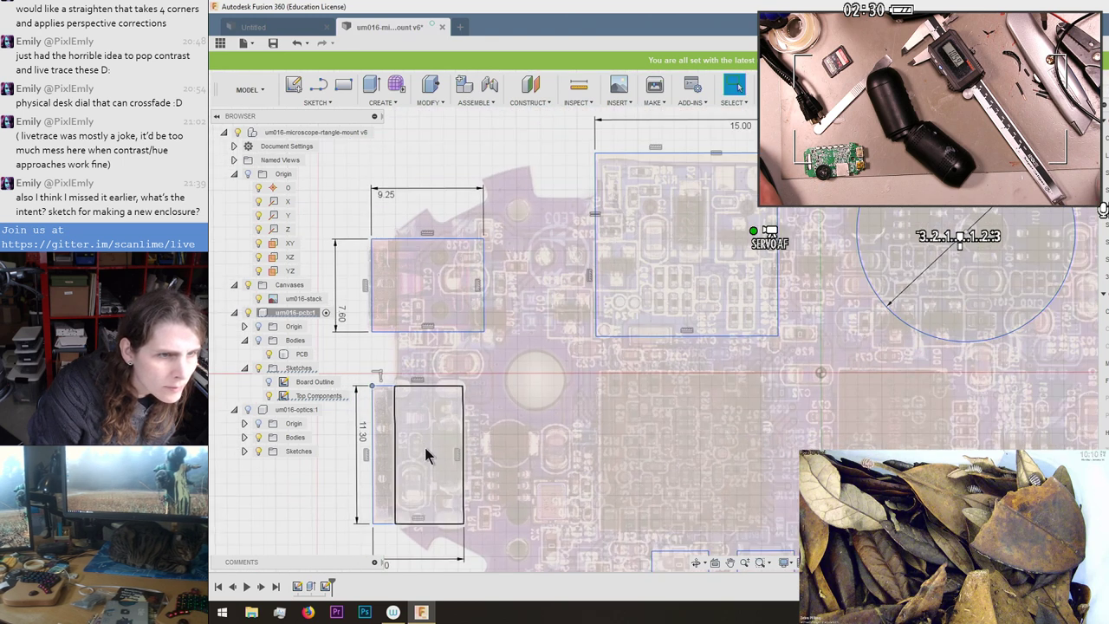
Move the 9.25 by 7.60 mm rectangle at the board's left end slightly outward to fit the component in the photo.
scroll(369, 257, up, 1)
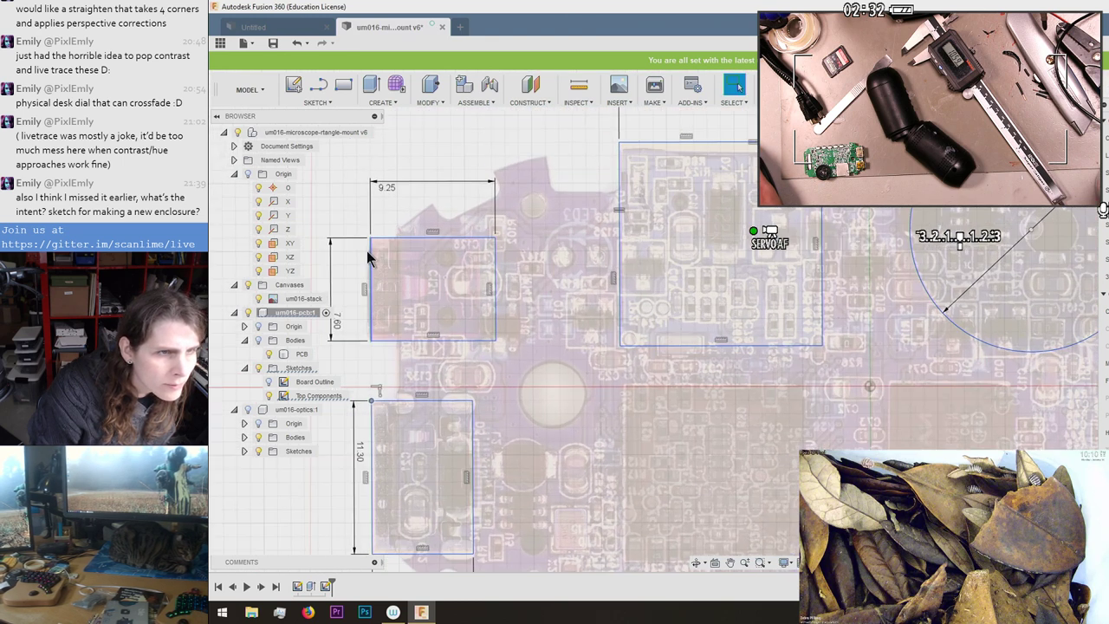
scroll(398, 266, up, 3)
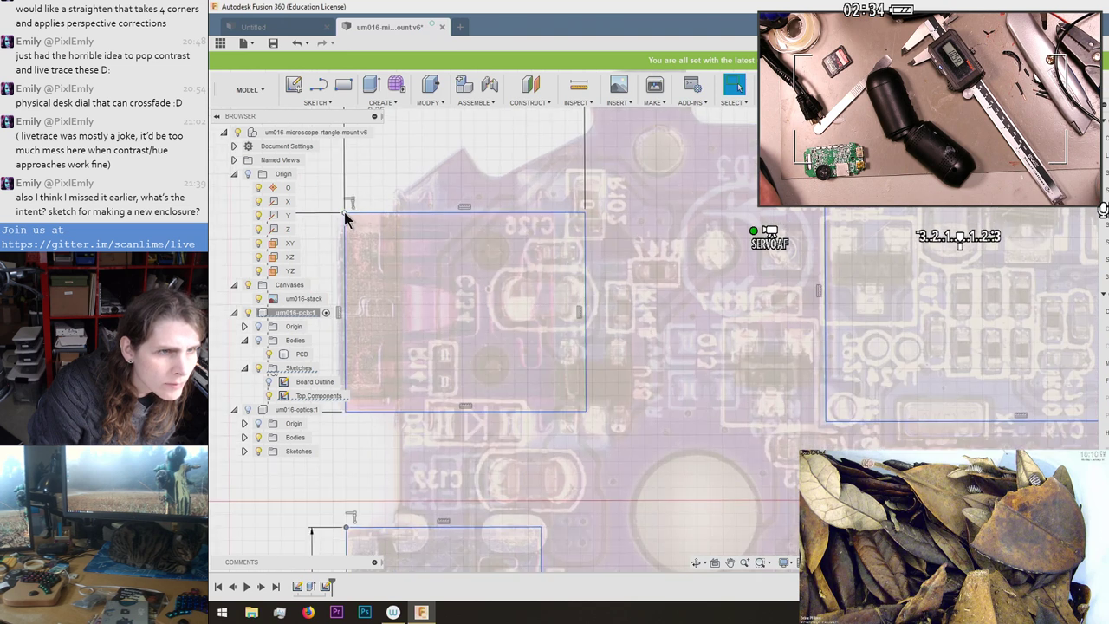
drag(341, 218, 338, 218)
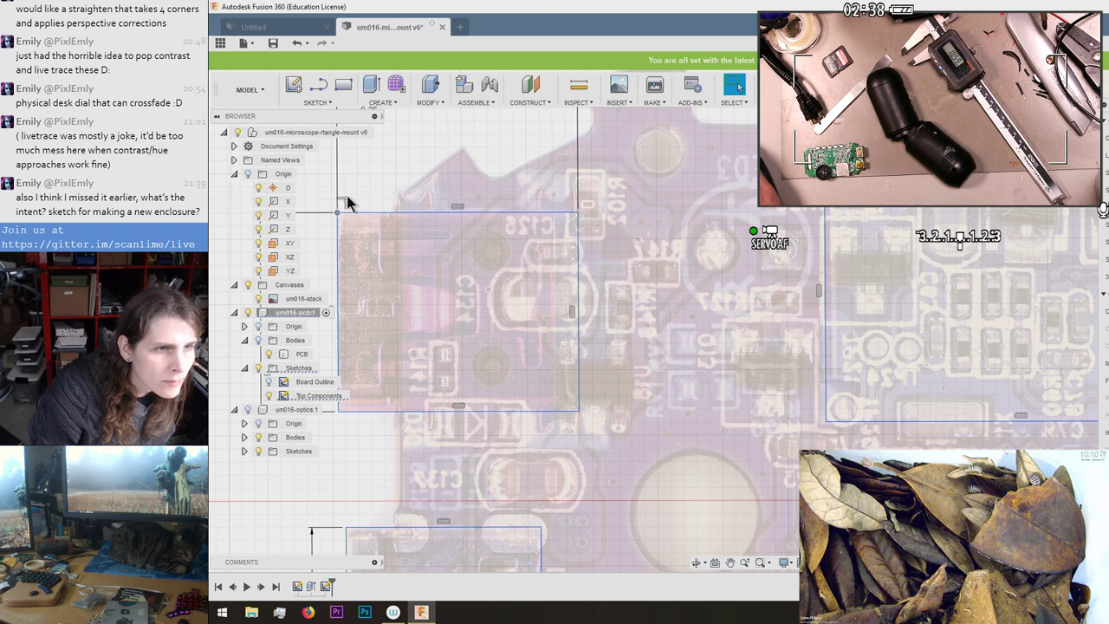
scroll(381, 165, up, 4)
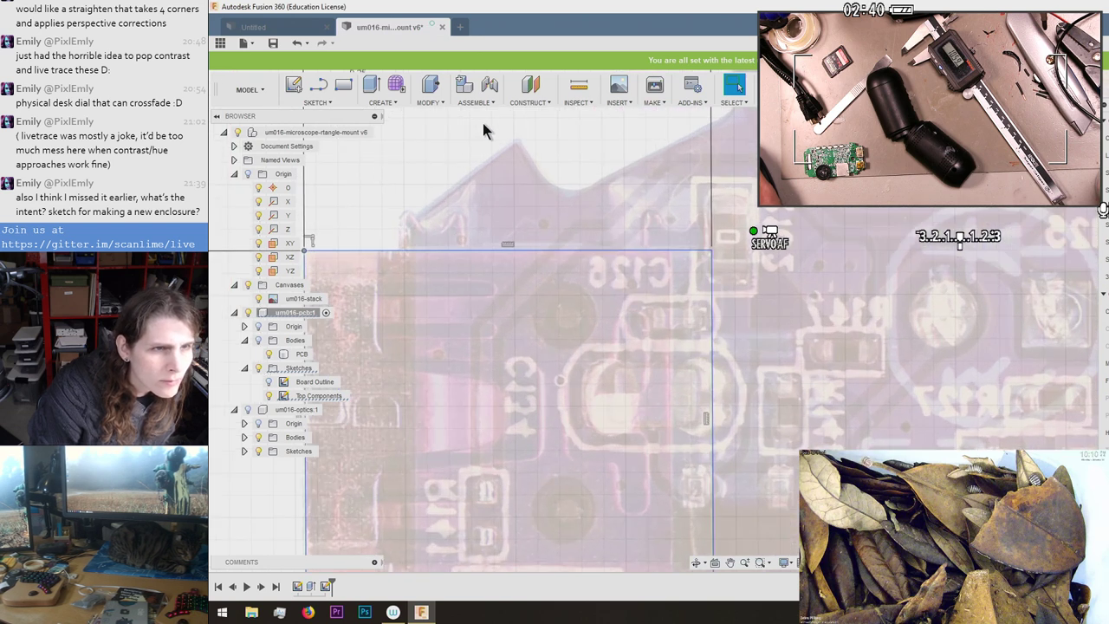
scroll(537, 156, down, 2)
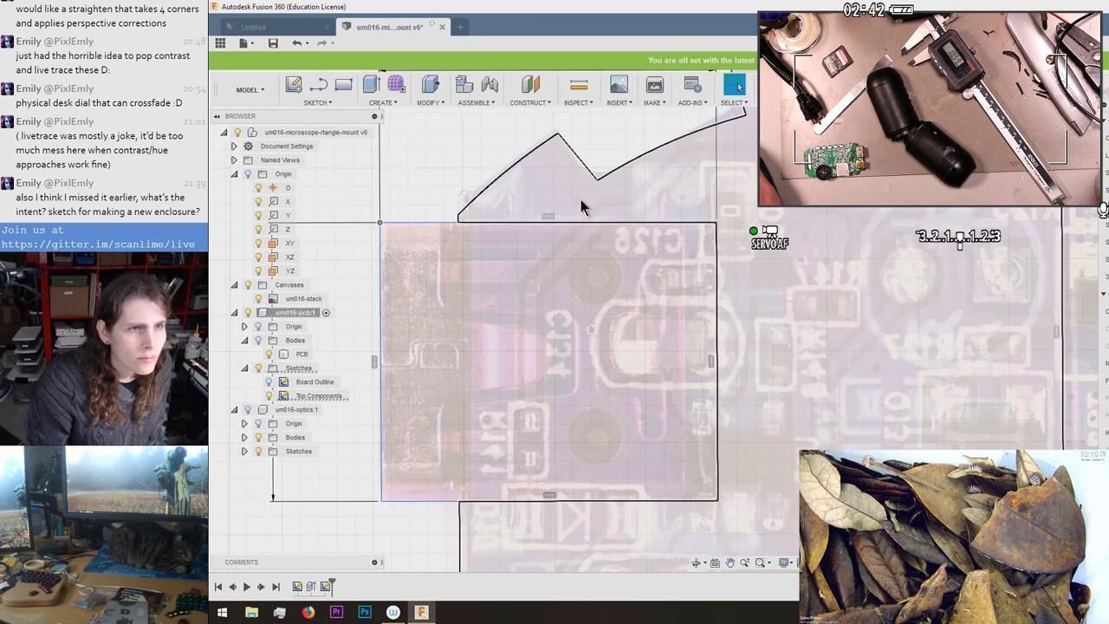
scroll(579, 210, up, 4)
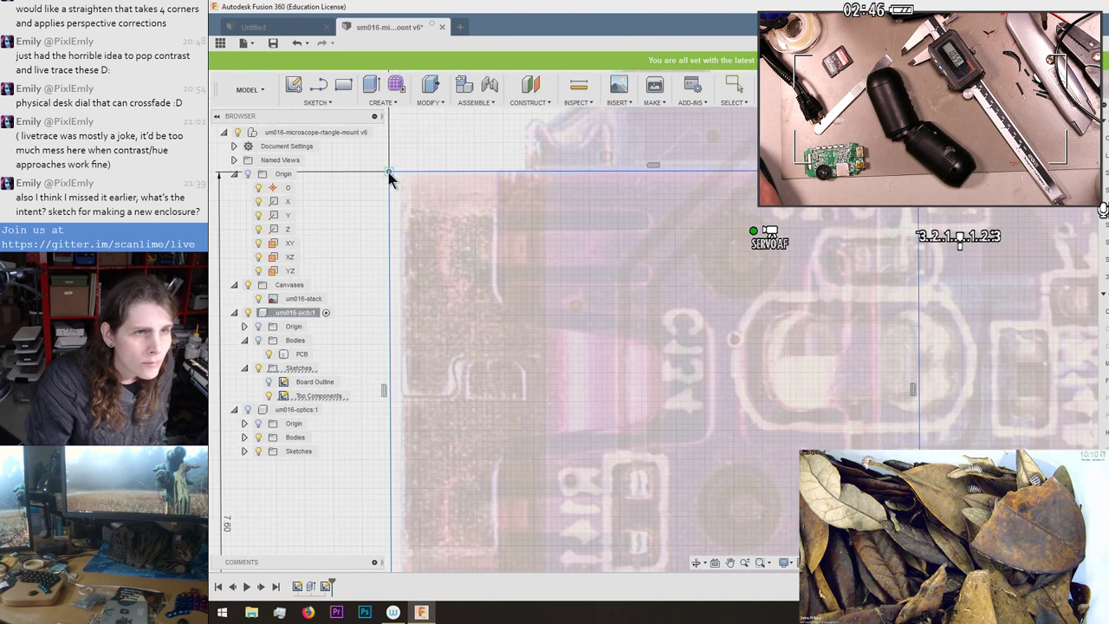
scroll(429, 211, down, 2)
scroll(485, 254, down, 3)
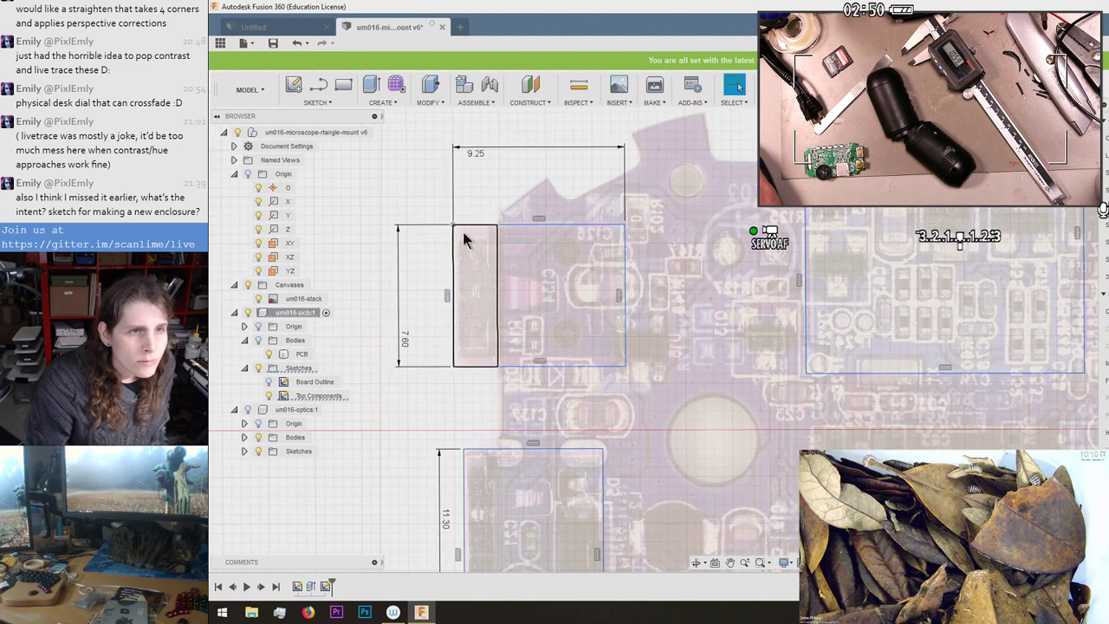
scroll(463, 232, down, 3)
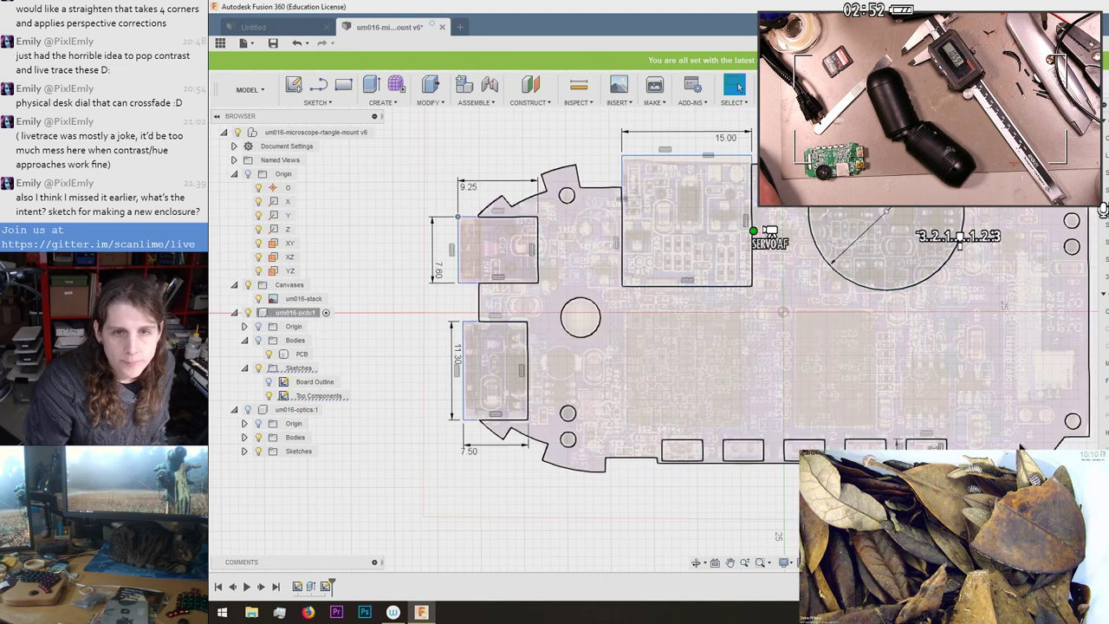
scroll(958, 358, down, 4)
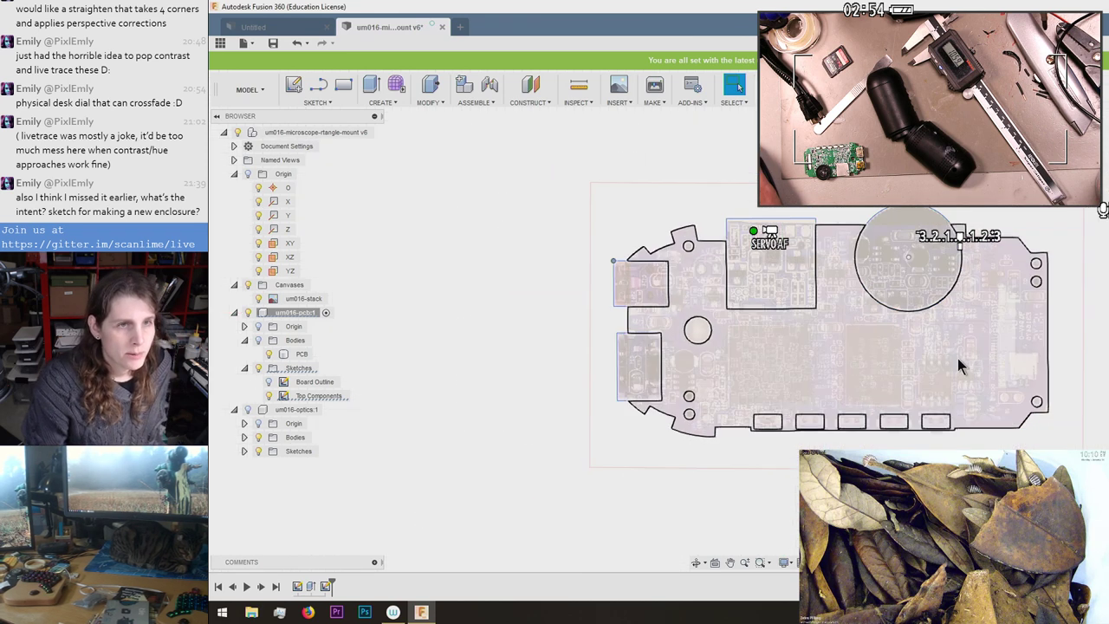
scroll(852, 272, up, 3)
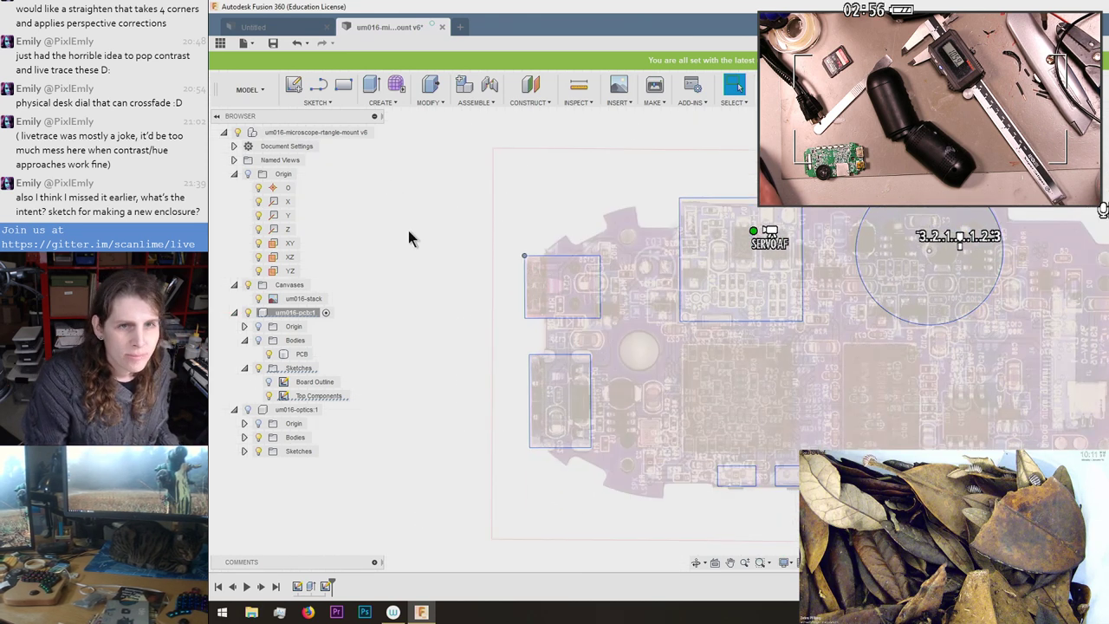
middle_drag(448, 308, 388, 325)
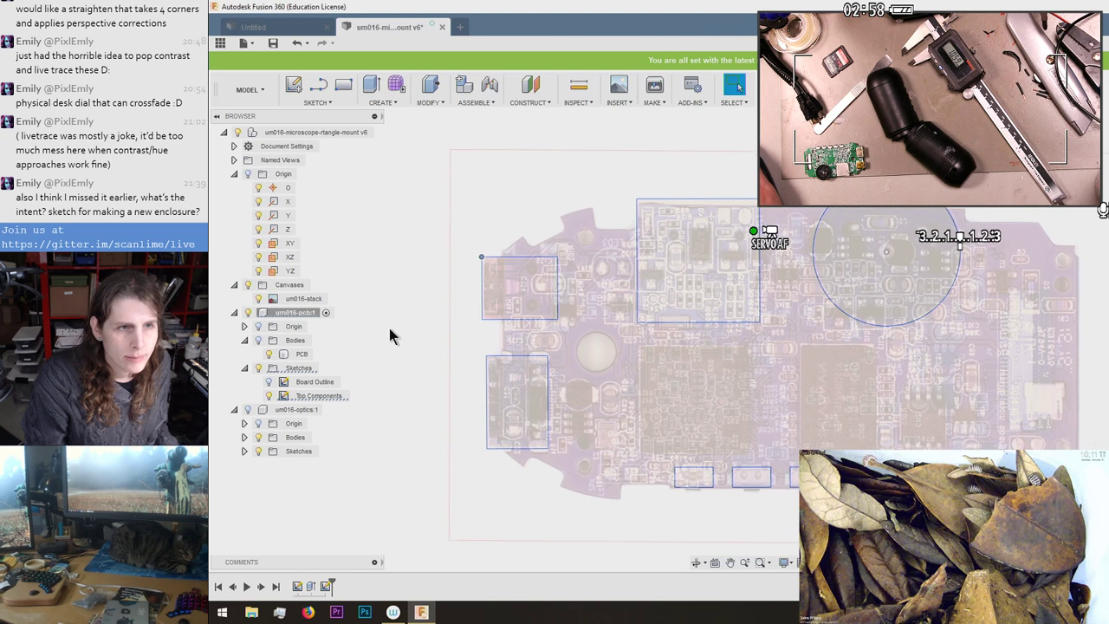
click(482, 257)
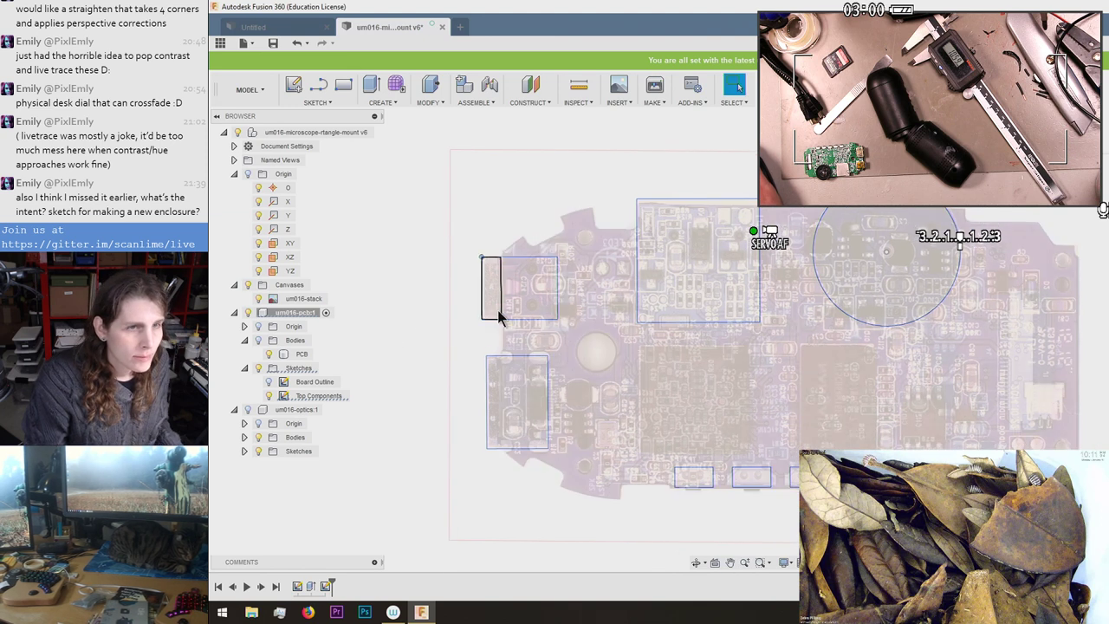
double_click(334, 394)
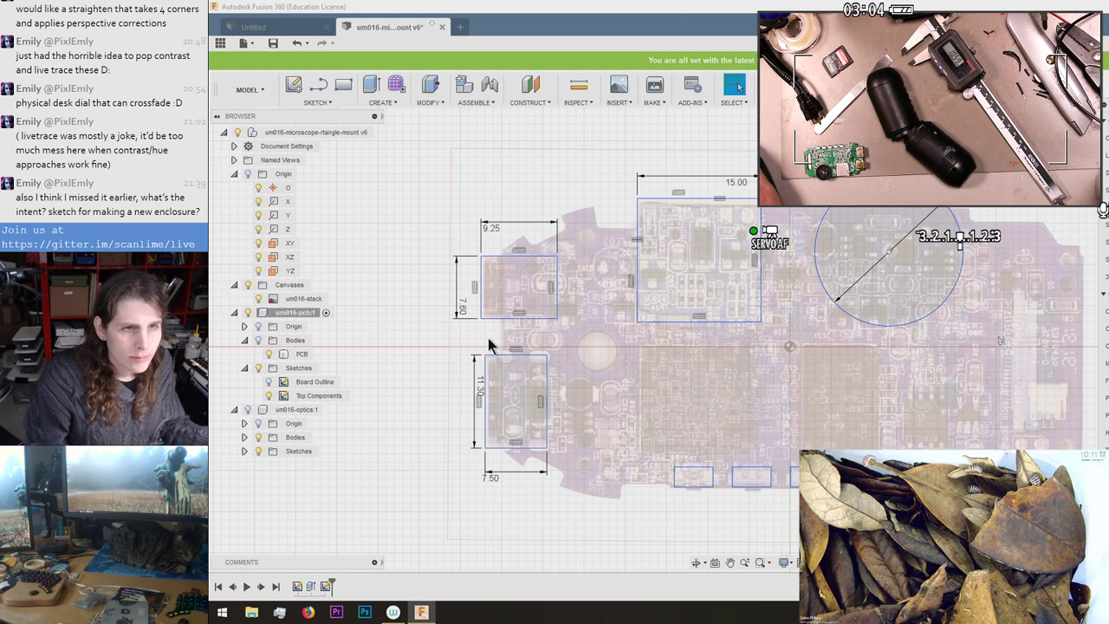
key(e)
mouse_move(382, 348)
middle_down()
mouse_move(370, 336)
mouse_move(369, 347)
middle_up()
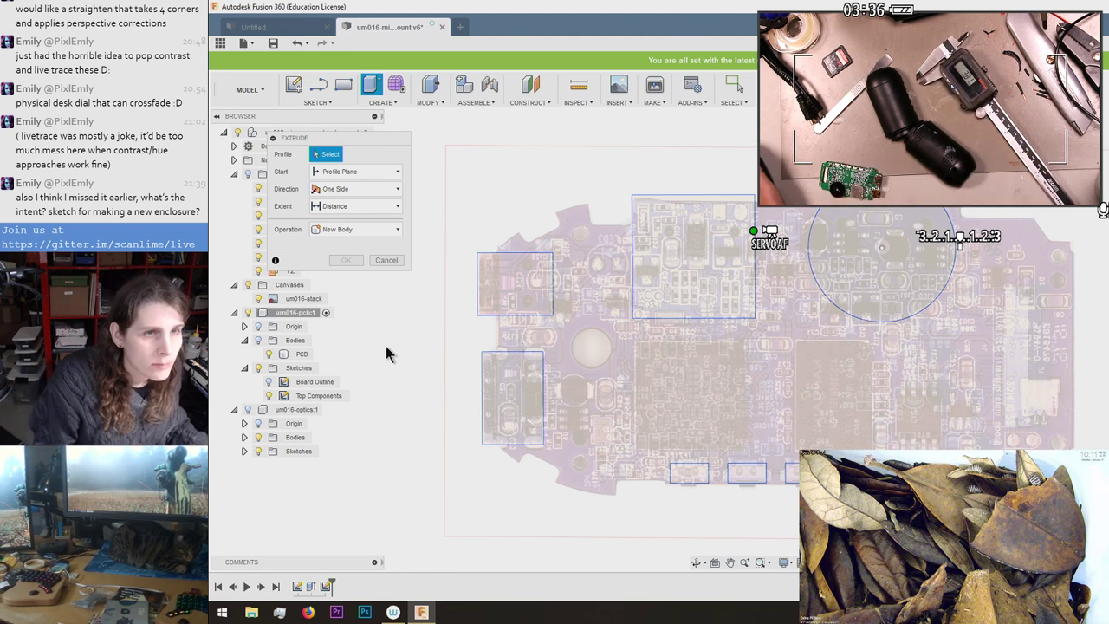
key(Escape)
Extrude both parts of the 9.25 by 7.60 mm rectangle at the board's connector end 3.8 mm as a new body.
double_click(498, 292)
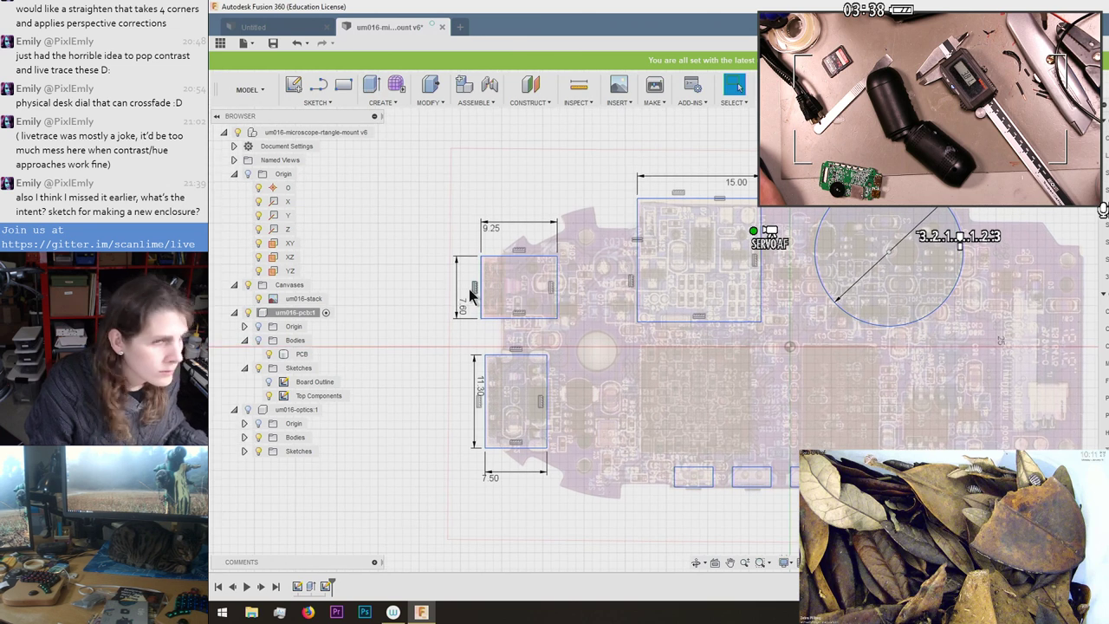
key(e)
click(502, 285)
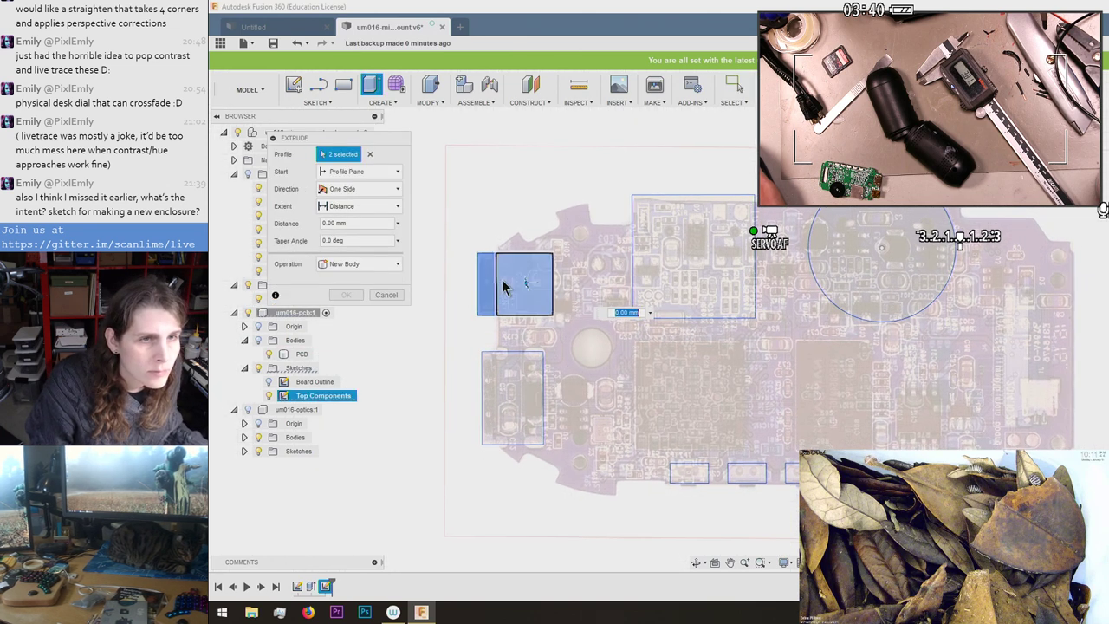
scroll(473, 333, down, 3)
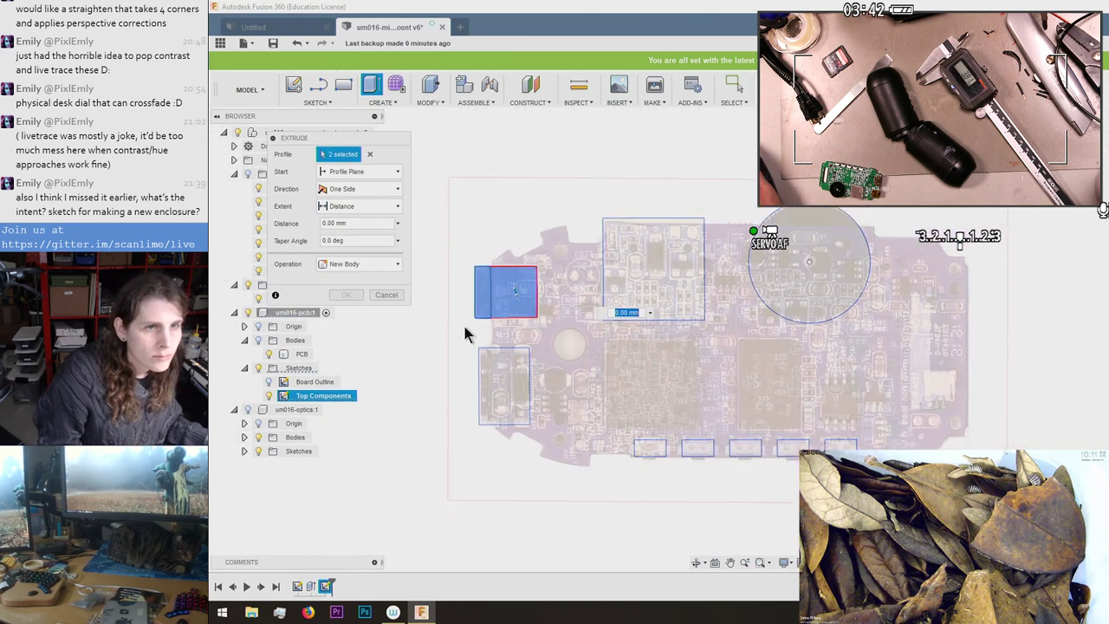
scroll(465, 335, up, 5)
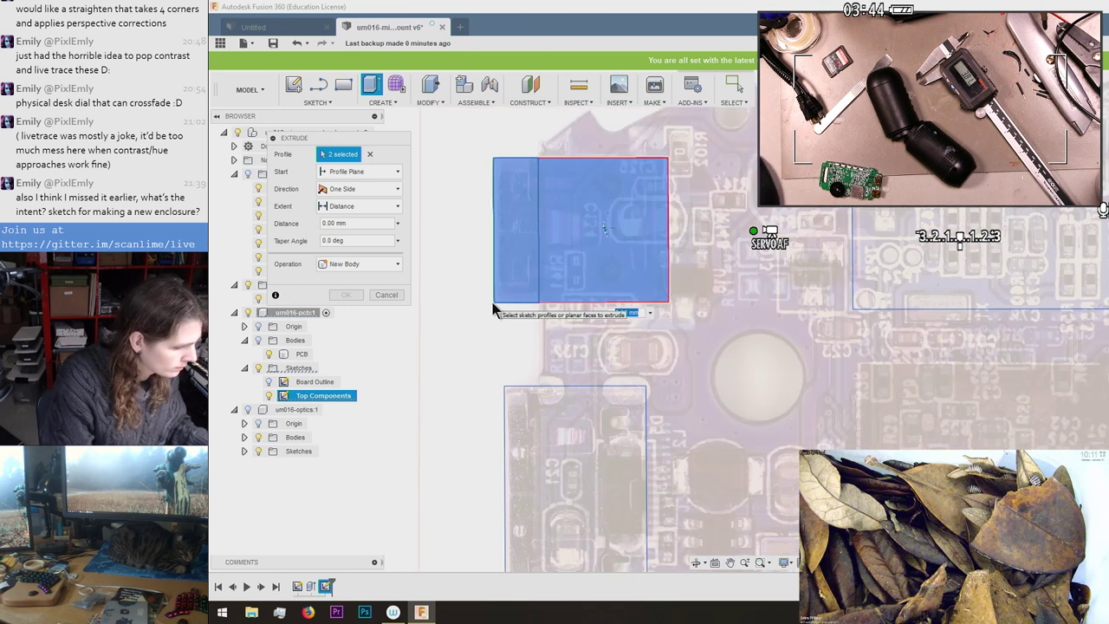
text(3.8)
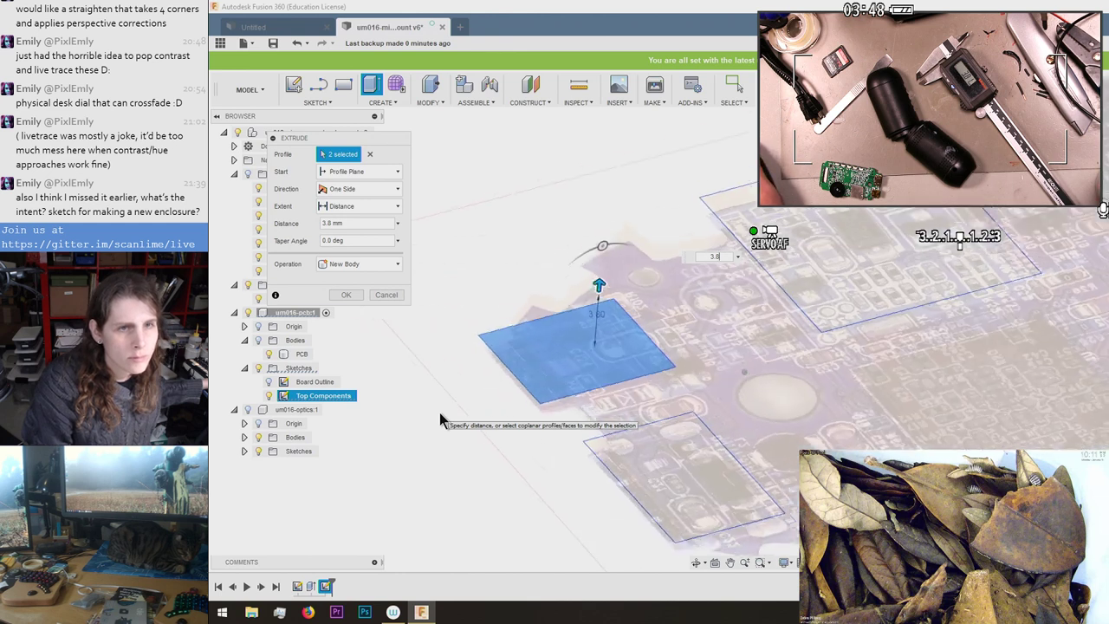
scroll(455, 402, down, 3)
scroll(371, 325, down, 2)
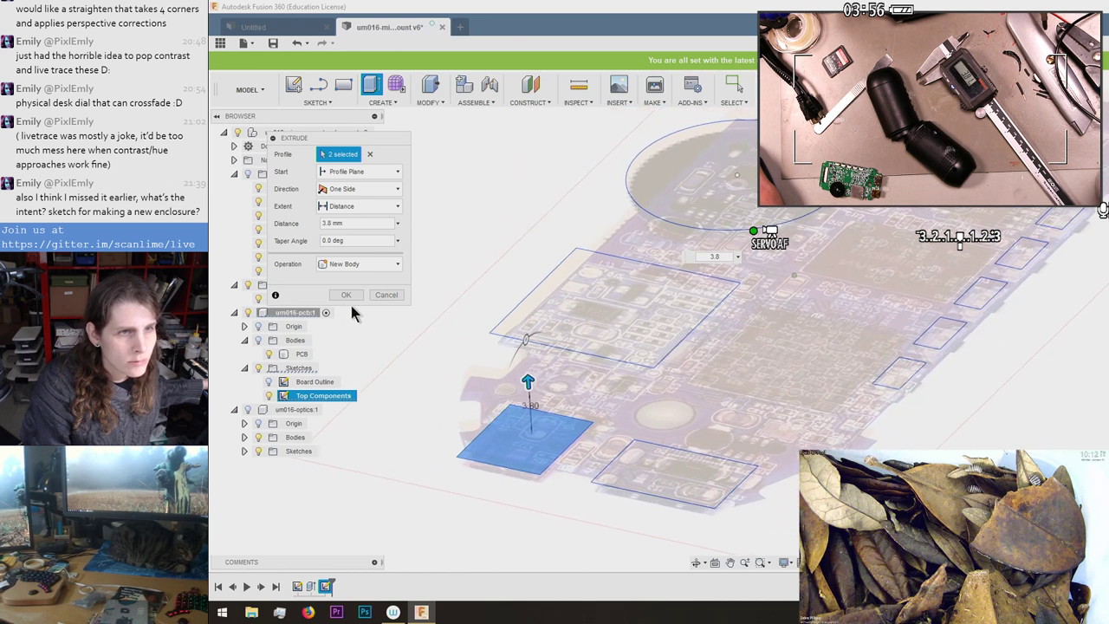
click(347, 296)
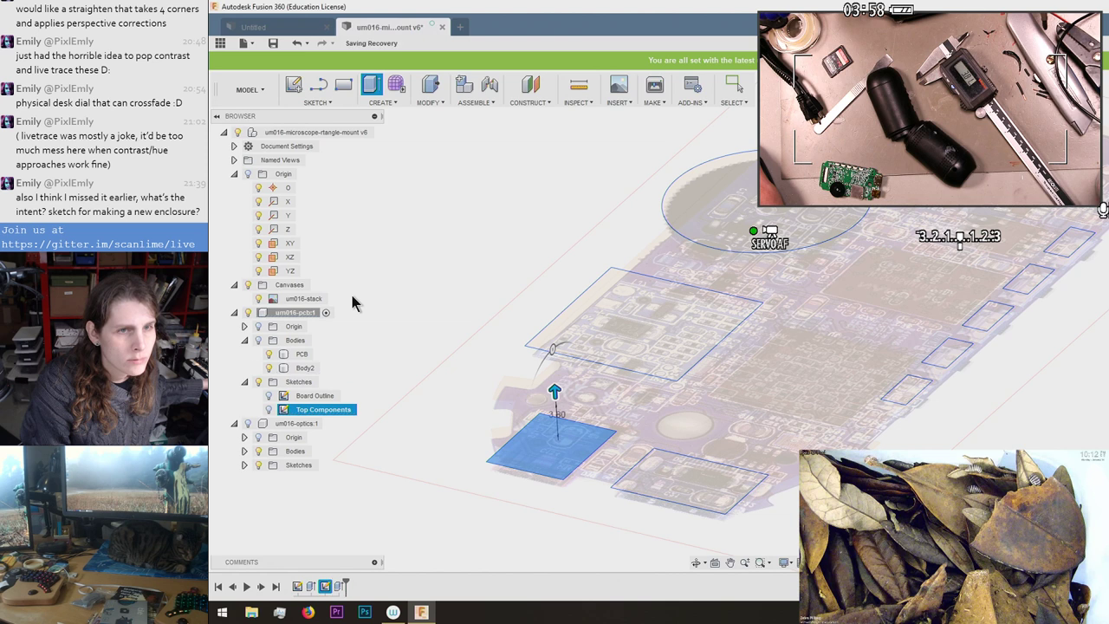
Show the circuit board's bodies and rename the newly extruded connector block as USB Mini.
click(258, 341)
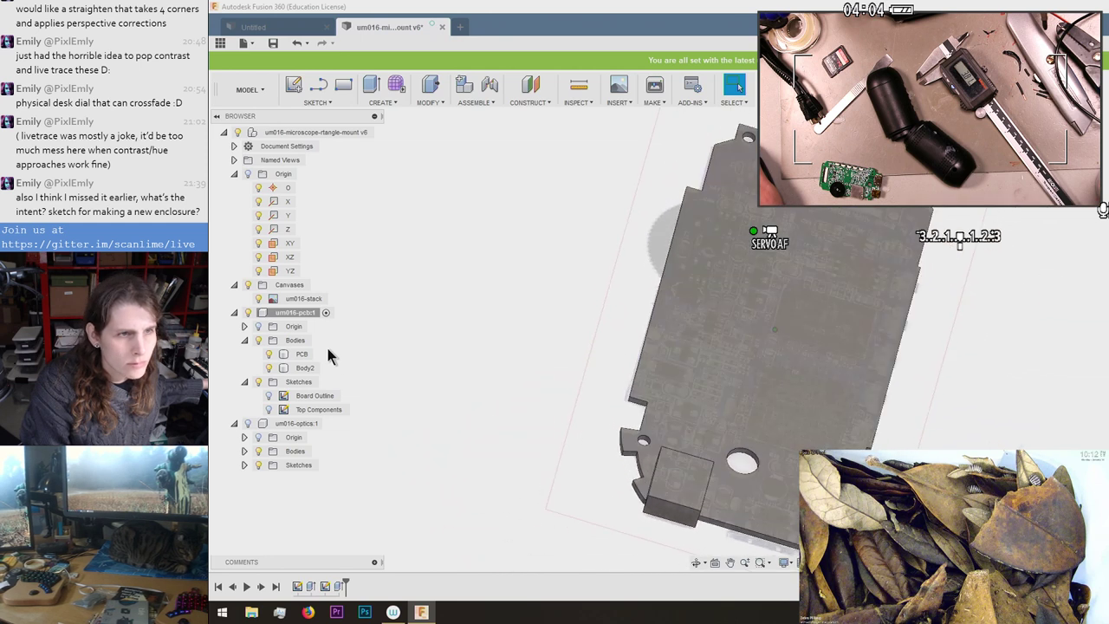
double_click(302, 368)
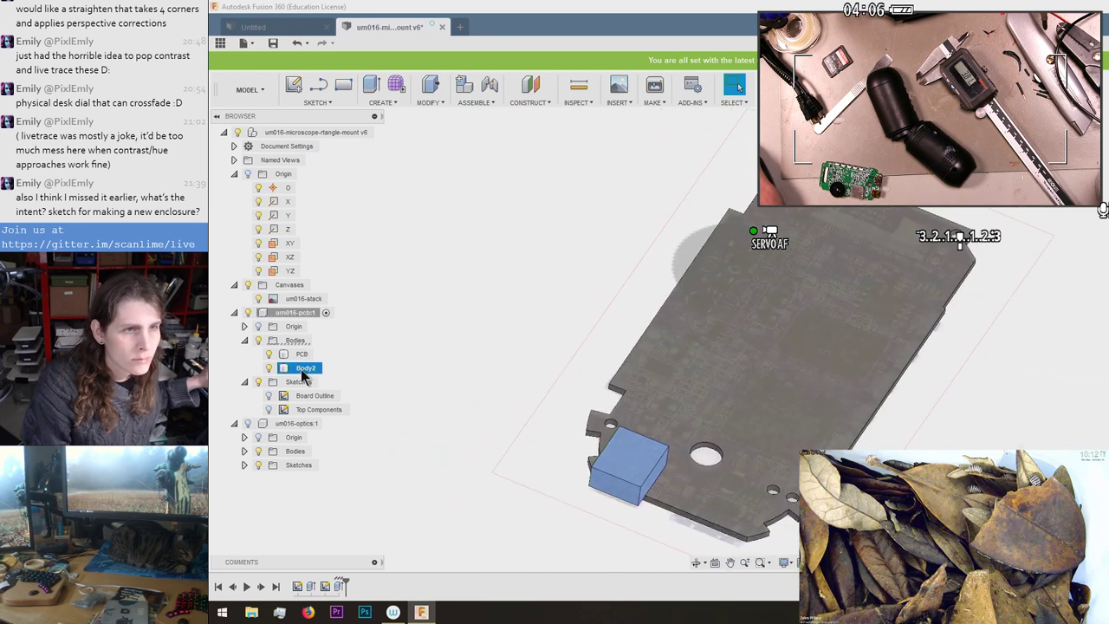
text(usB Mini)
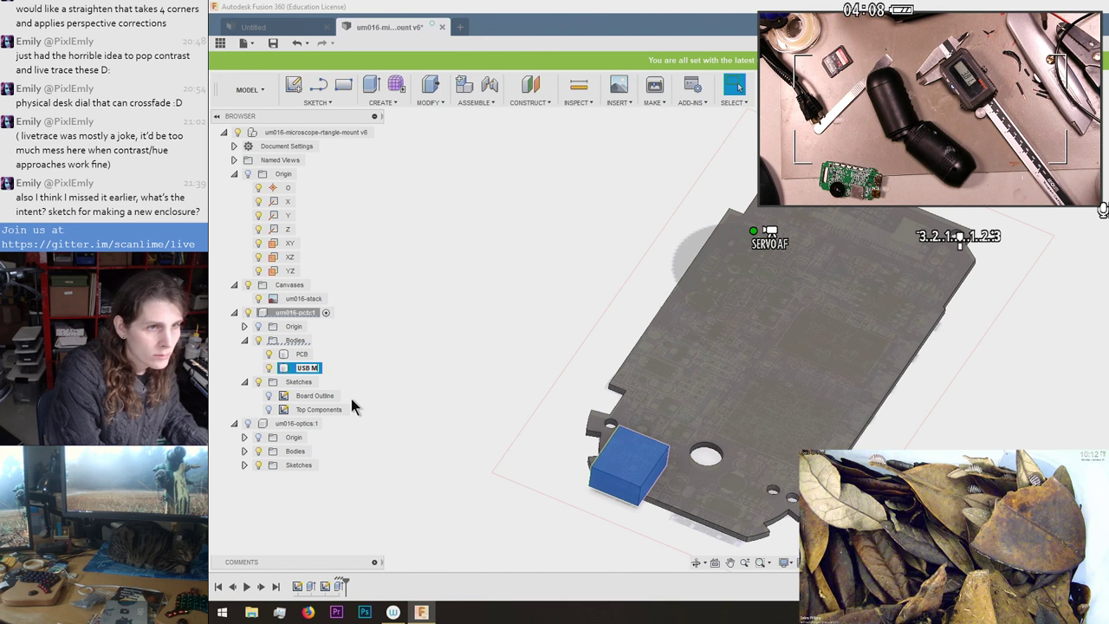
key(Return)
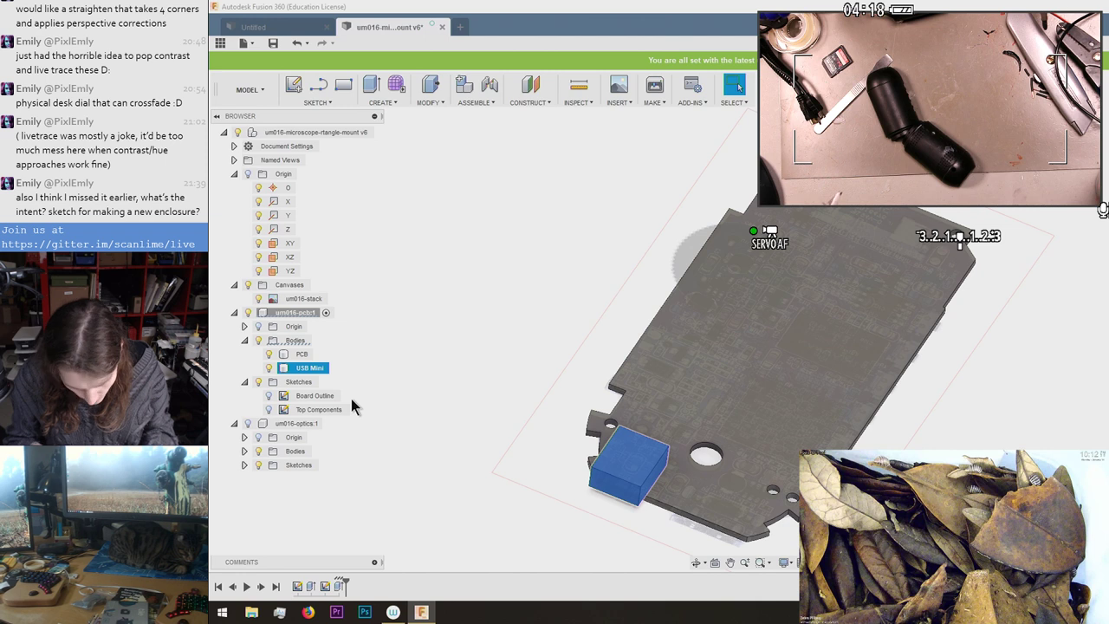
Show the Top Components sketch and extrude both parts of the rectangle beside USB Mini 3.5 mm as a new body.
key(e)
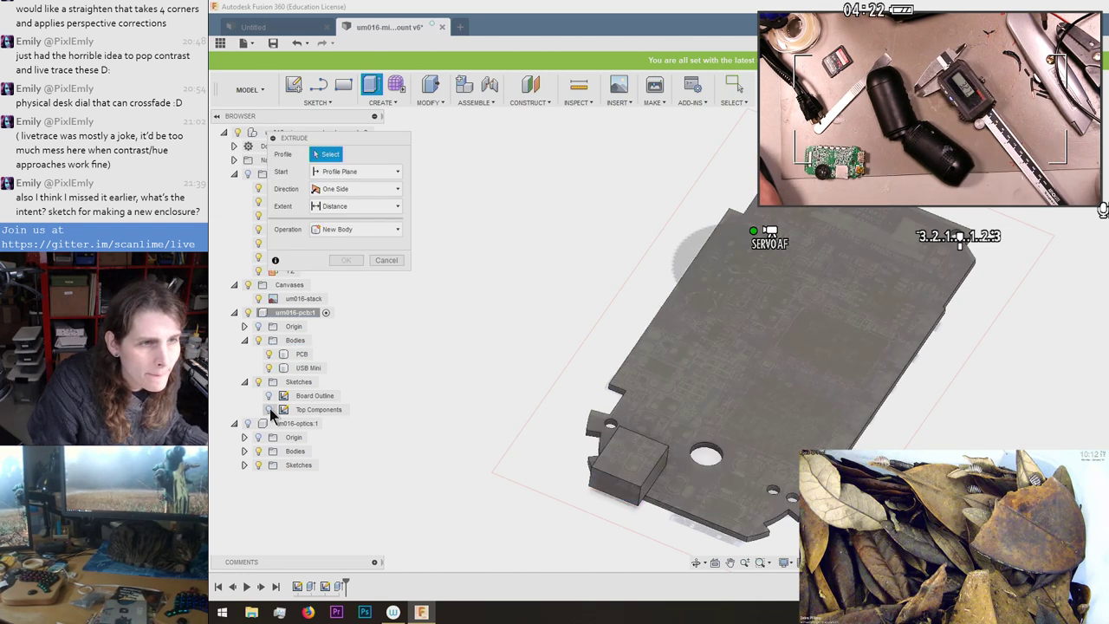
click(270, 409)
click(706, 504)
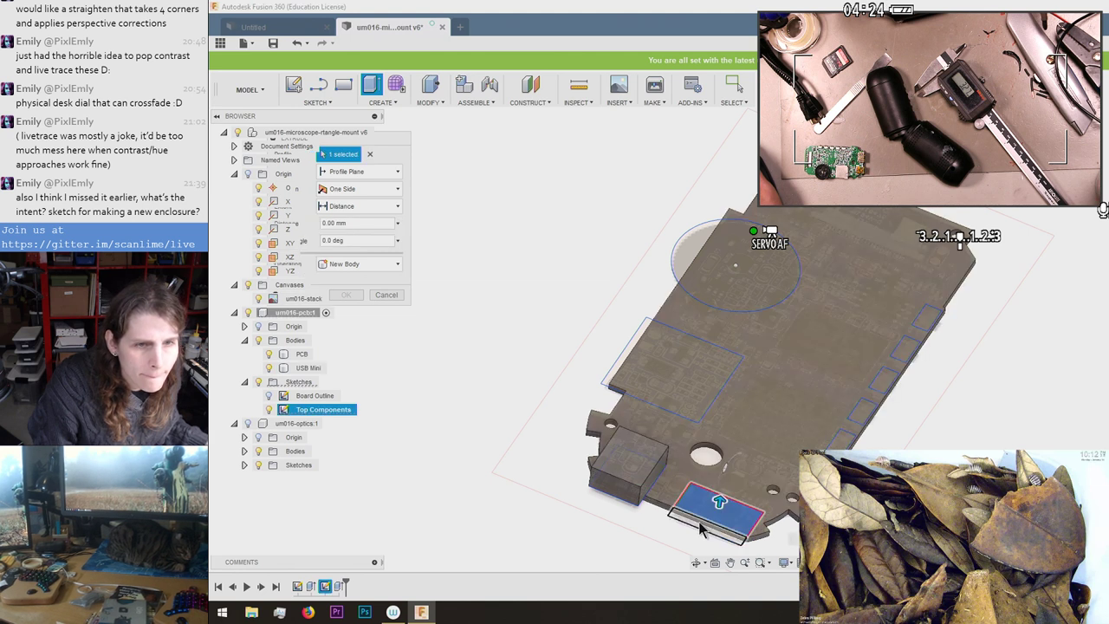
click(702, 526)
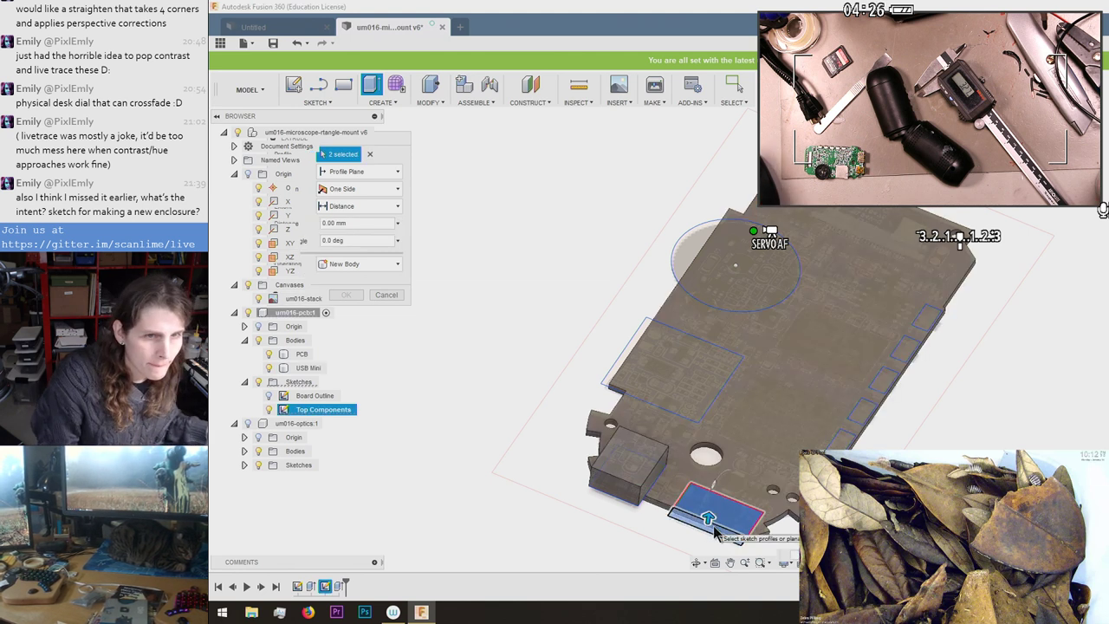
drag(709, 521, 710, 500)
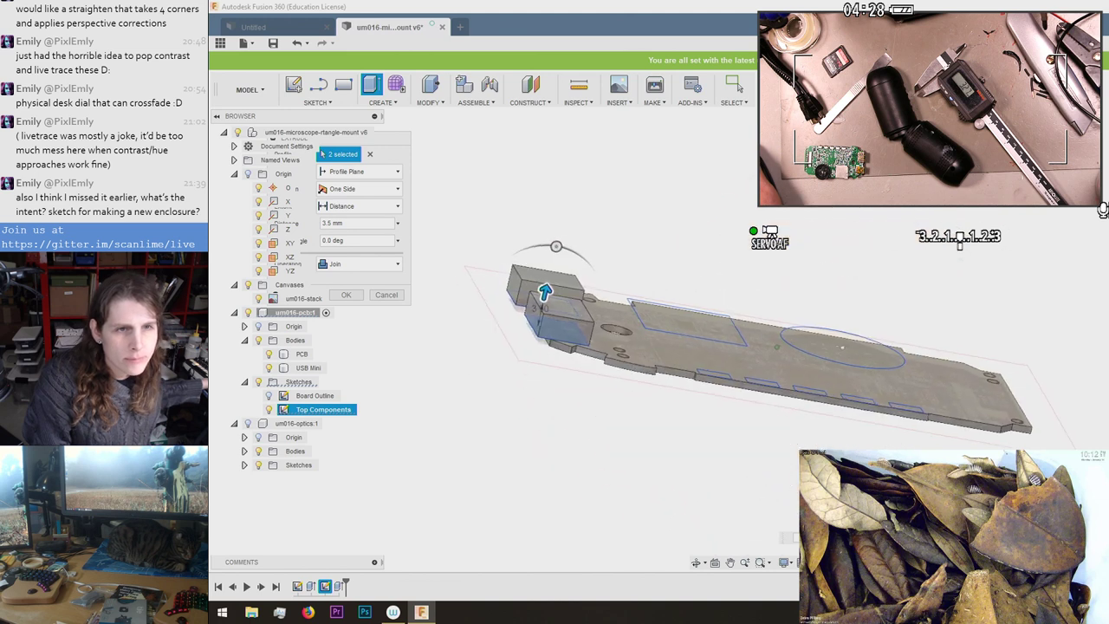
scroll(544, 292, up, 5)
click(359, 263)
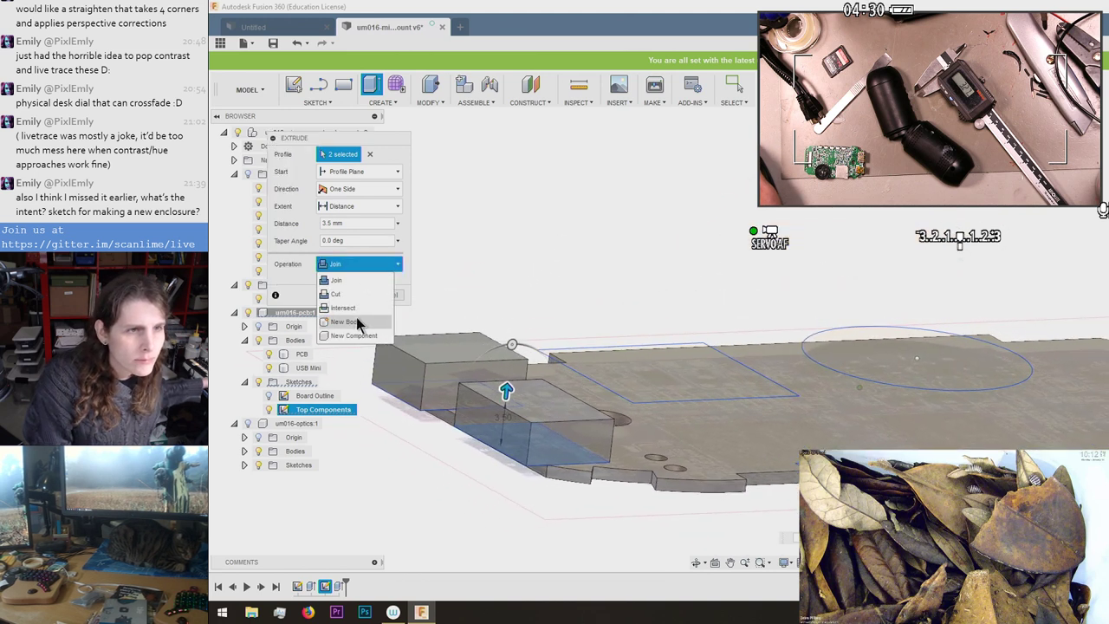
click(356, 321)
click(348, 295)
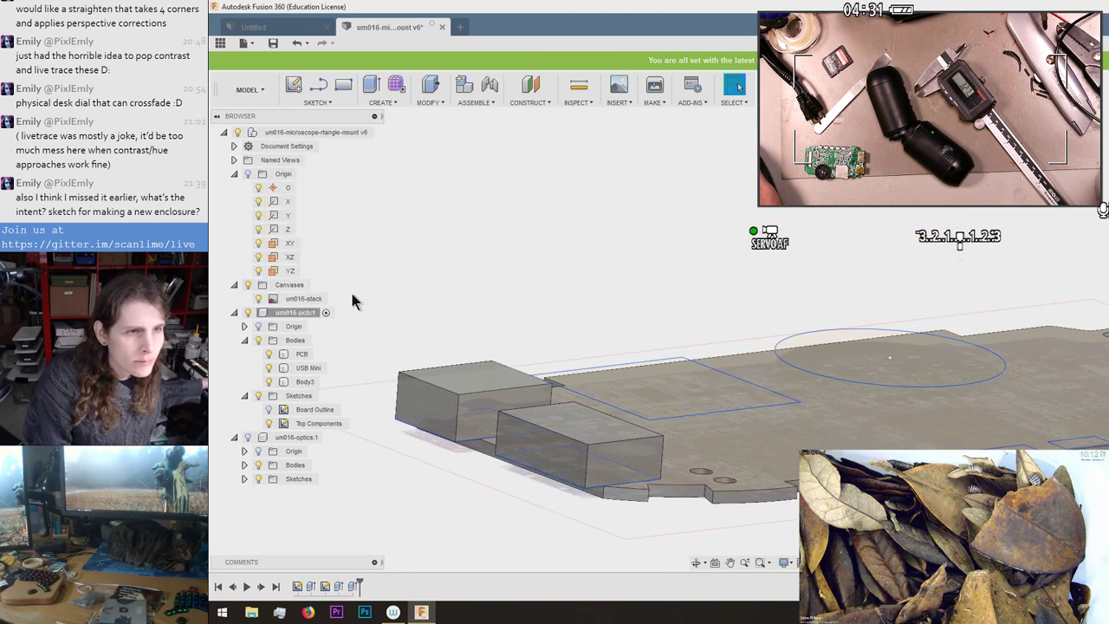
Rename the new block body beside USB Mini as HDMI.
double_click(308, 382)
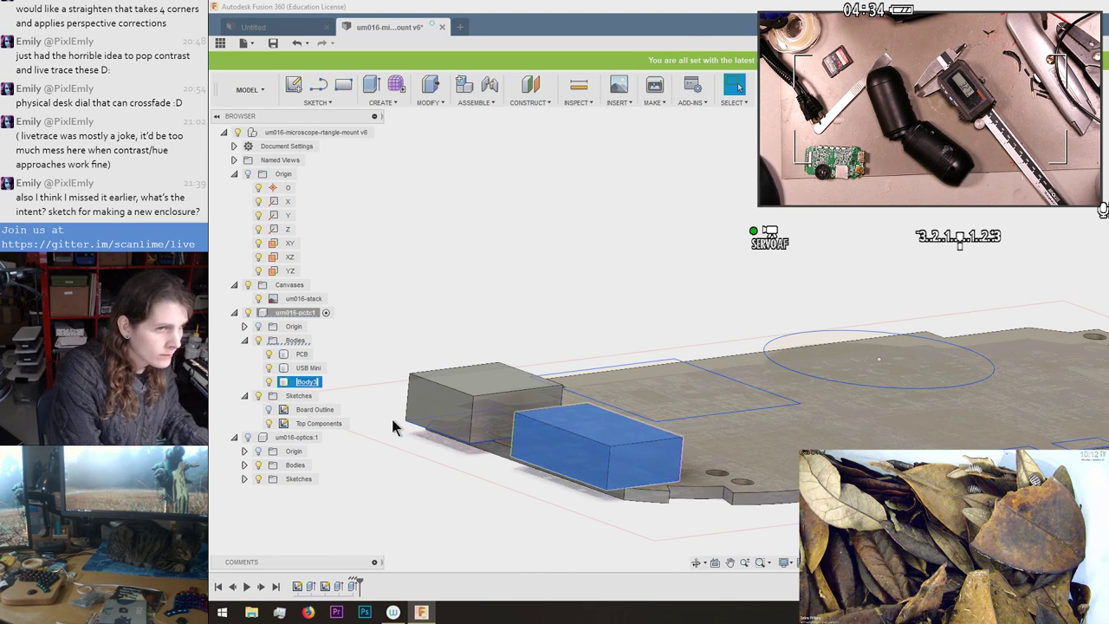
text(HDMI)
key(Return)
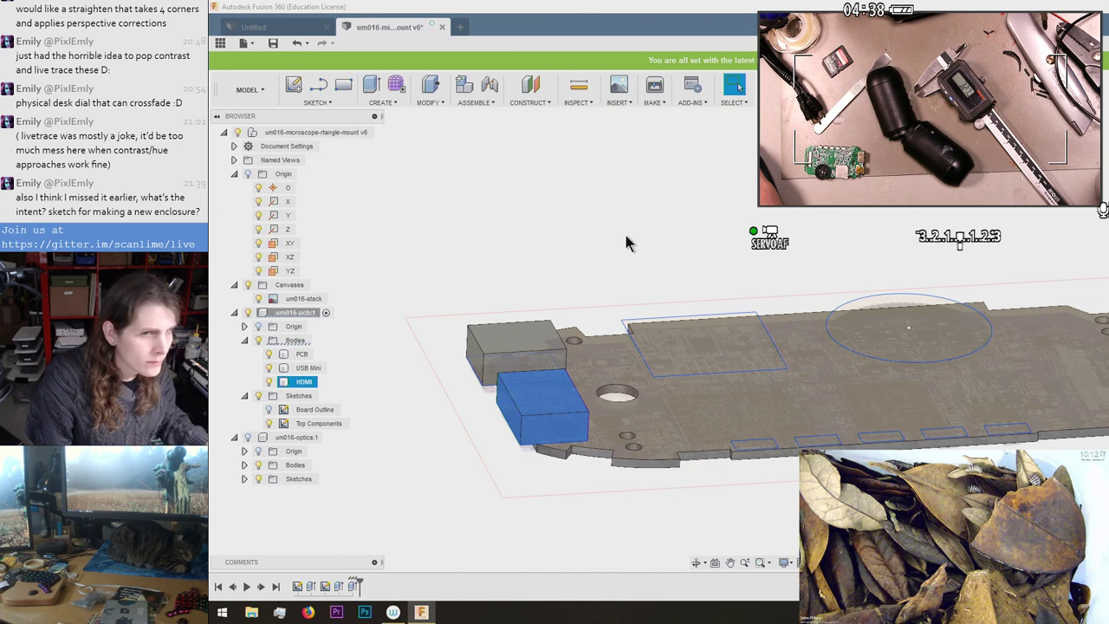
Extrude the five small rectangles along the board's long edge 2 mm, joined to the board.
key(e)
click(754, 444)
click(817, 442)
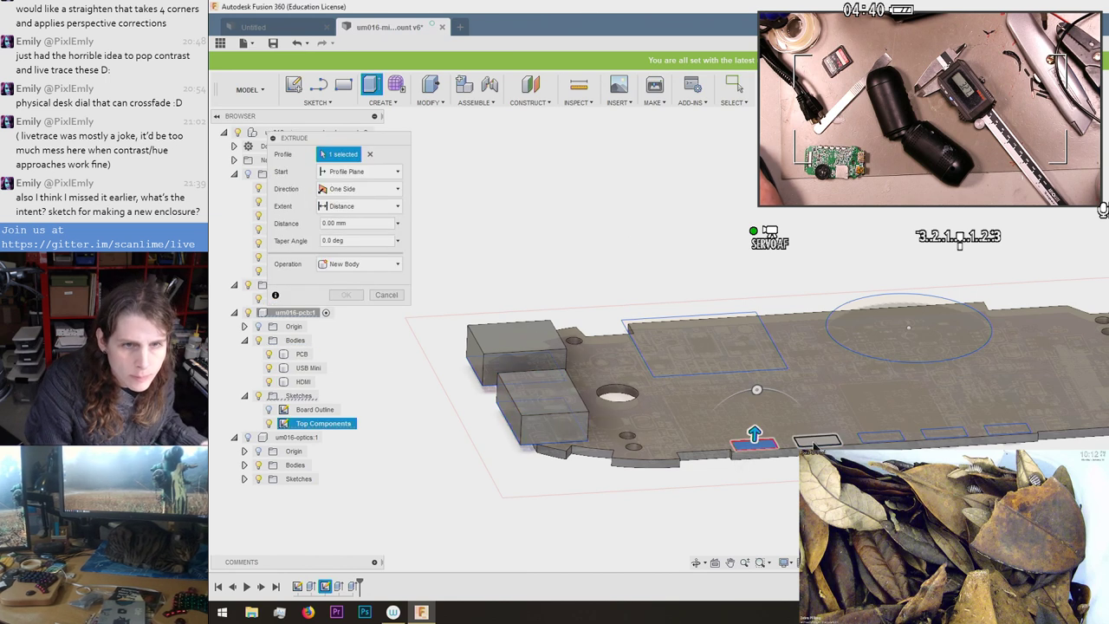
click(881, 438)
click(943, 433)
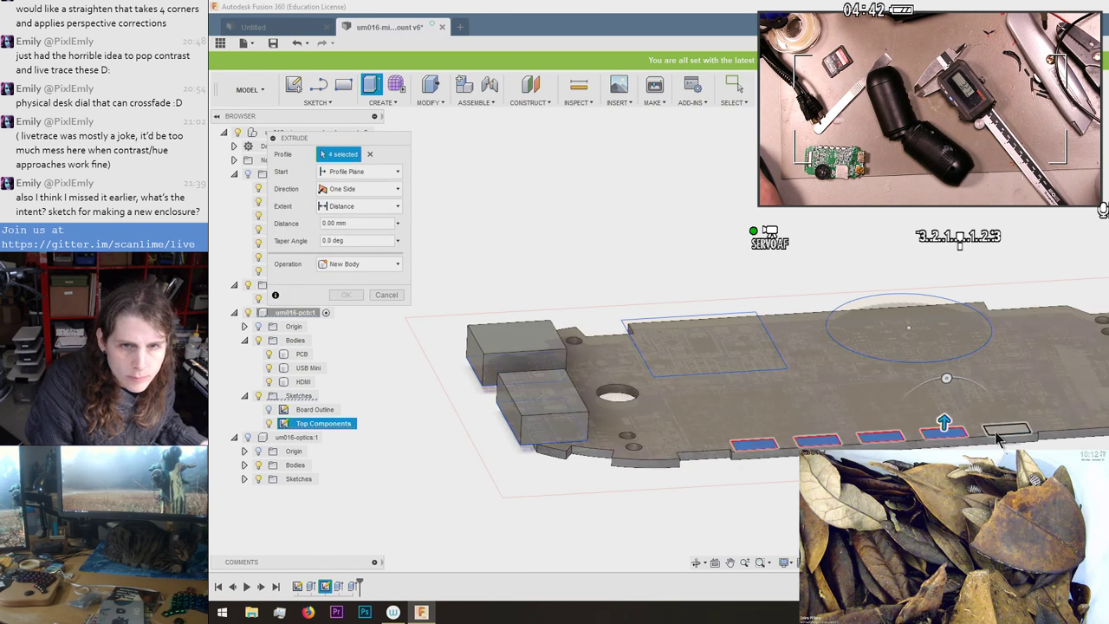
click(1001, 431)
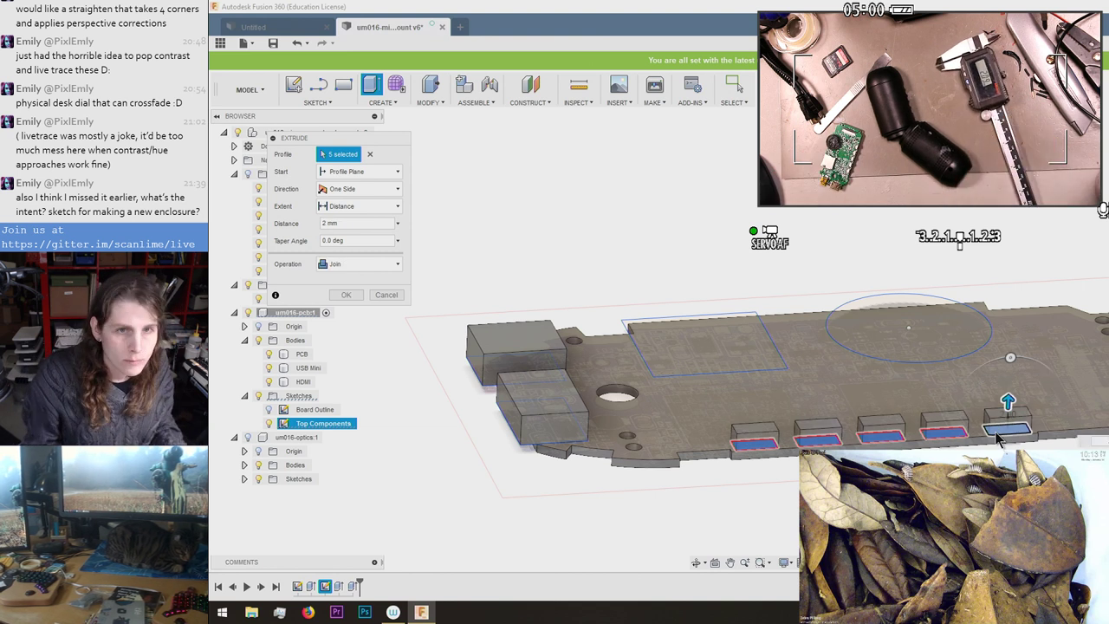
key(Escape)
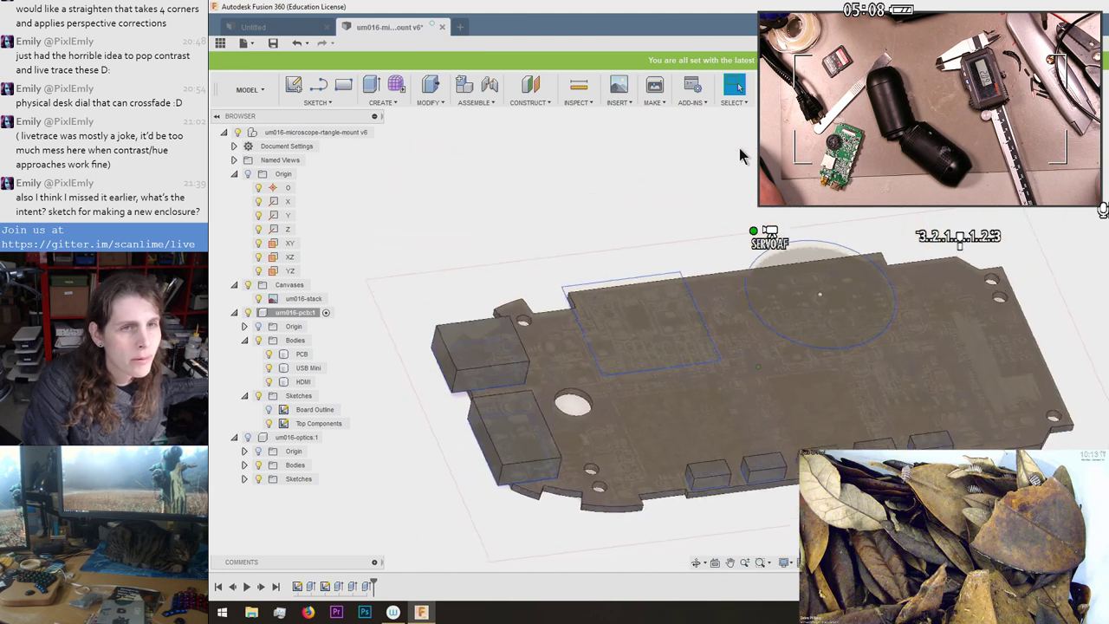
Edit the extrusion of the five small edge blocks so its operation is New Body.
key(e)
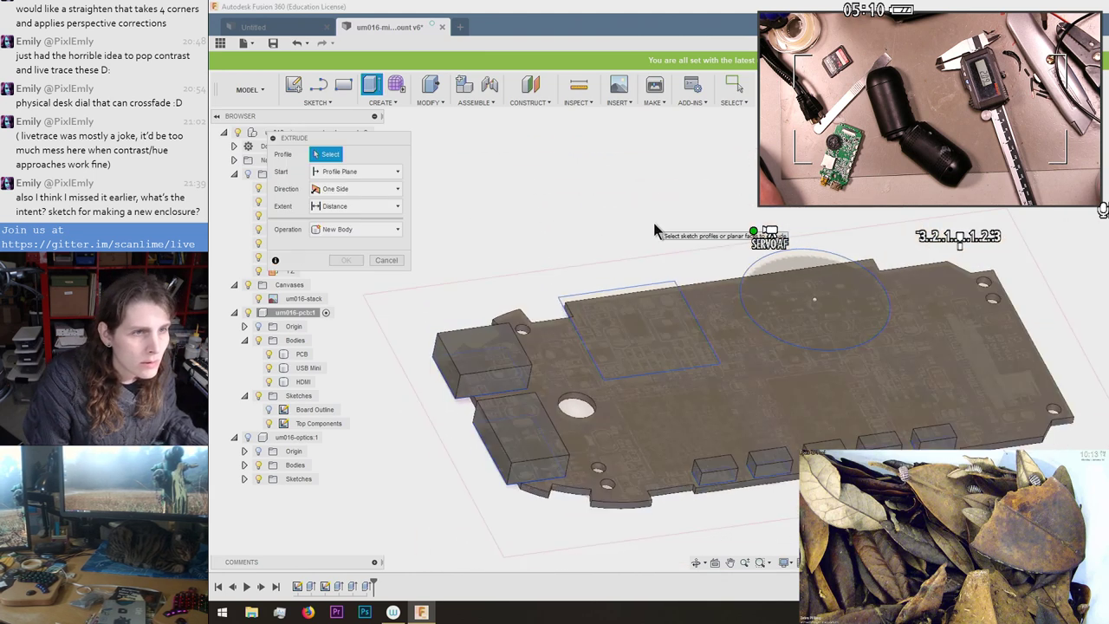
key(Escape)
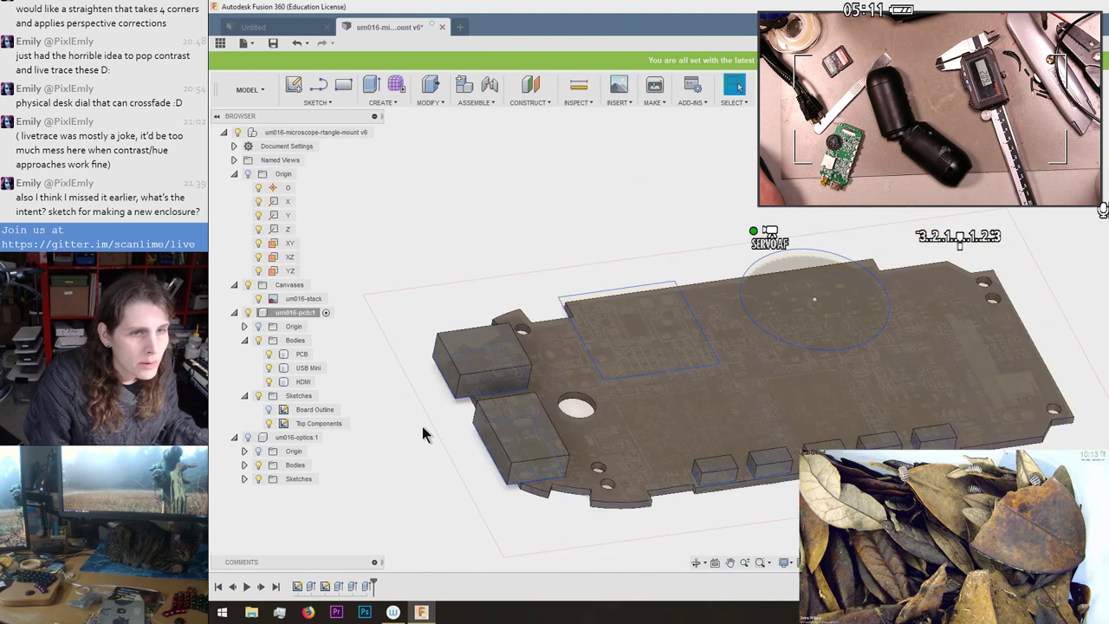
click(366, 587)
right_click(366, 587)
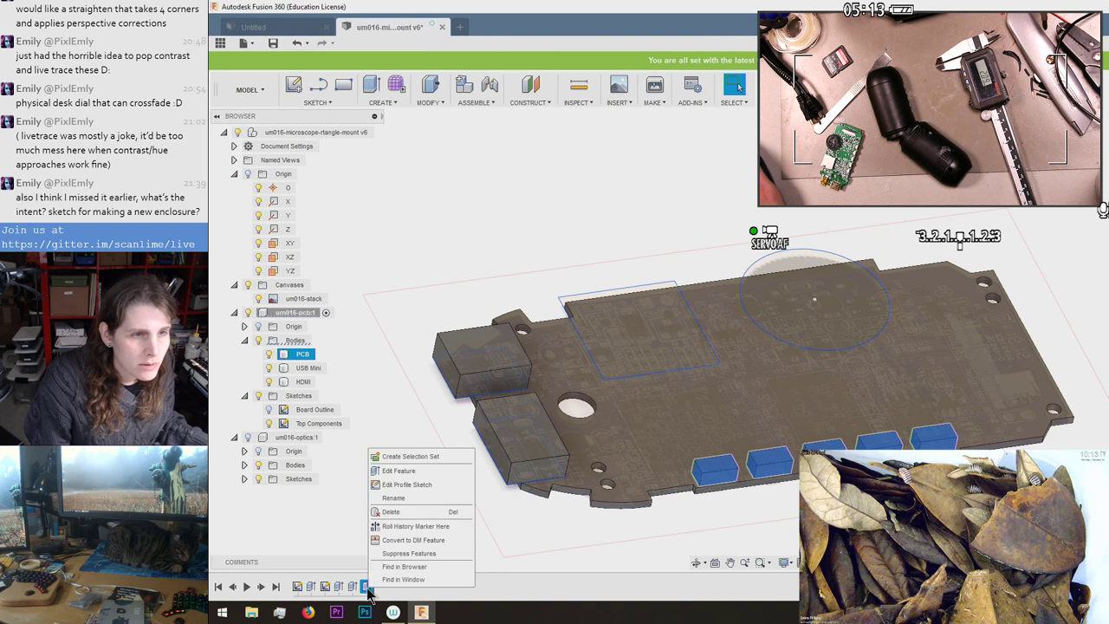
click(399, 470)
click(347, 264)
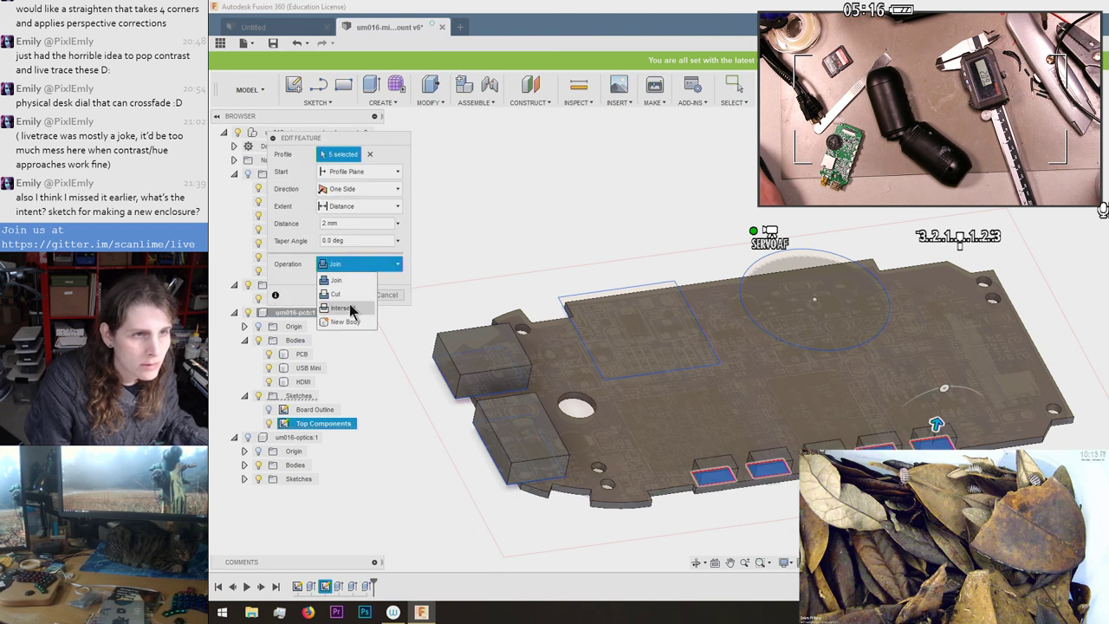
click(346, 322)
click(344, 293)
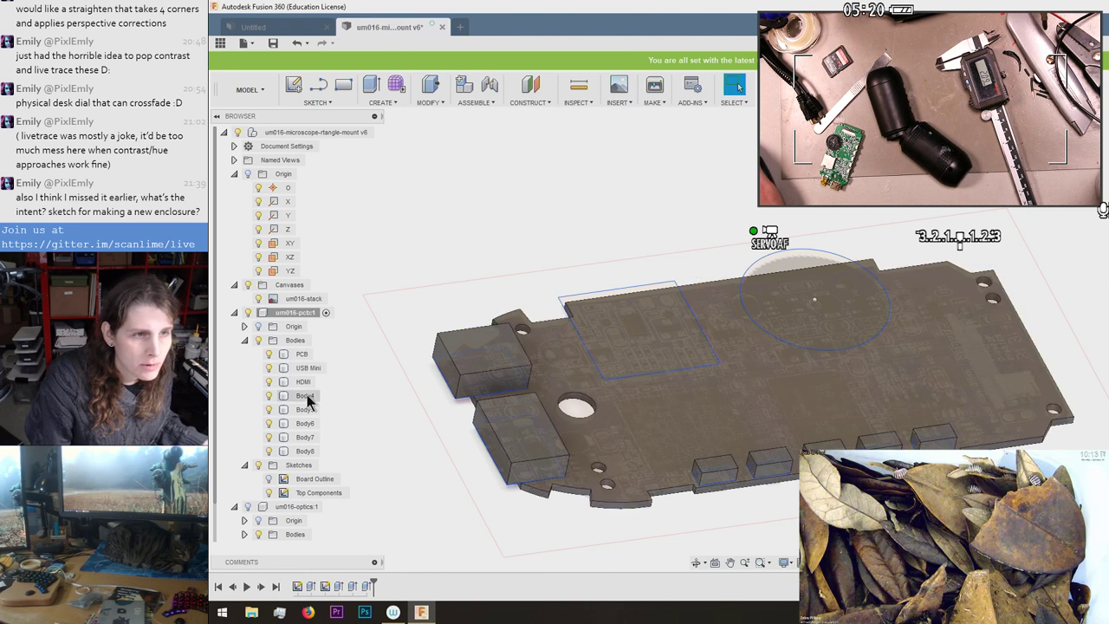
click(307, 396)
shift+click(306, 452)
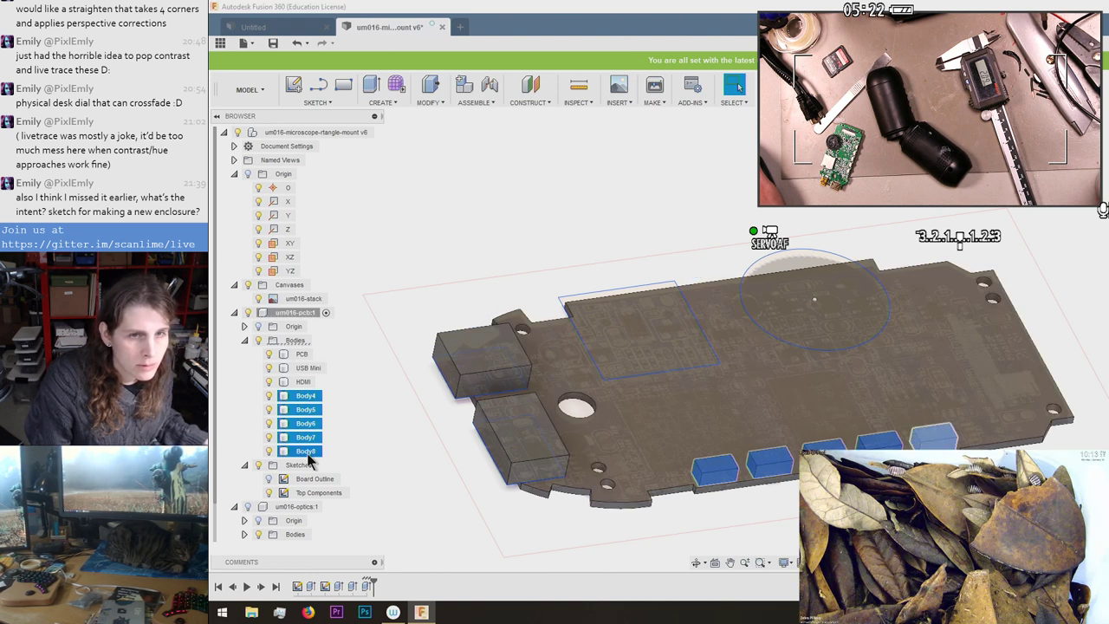
right_click(309, 460)
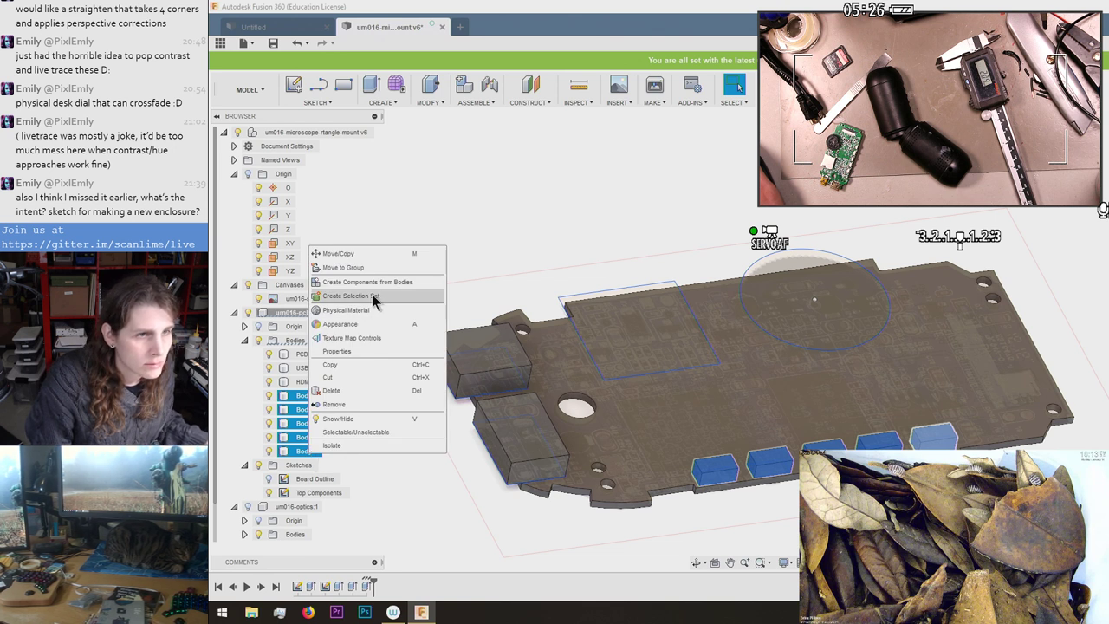
click(382, 226)
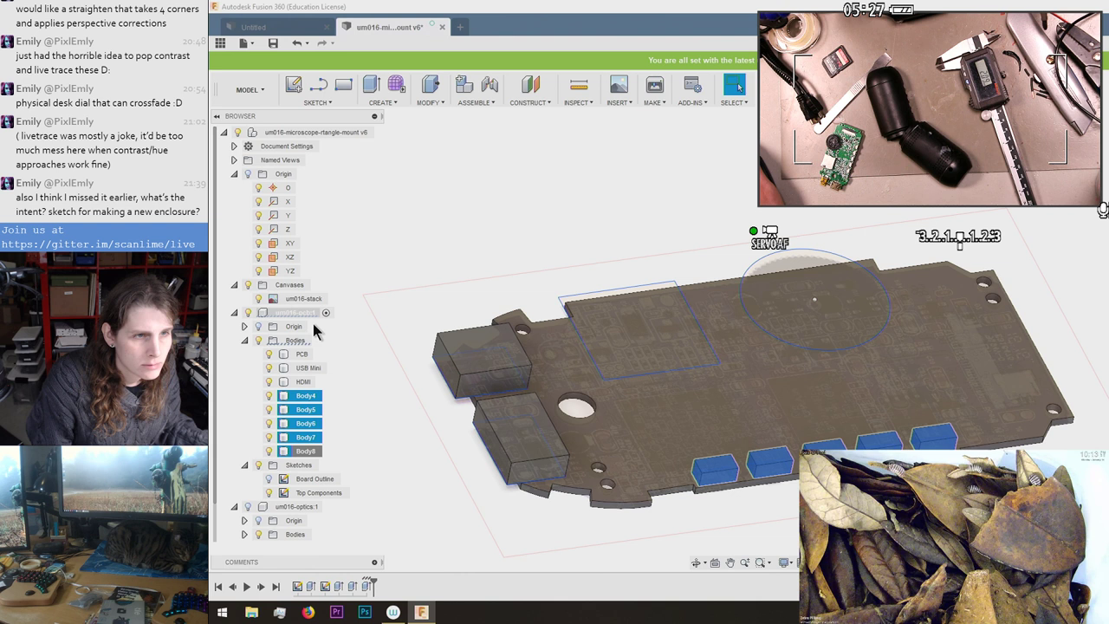
click(305, 397)
text(button)
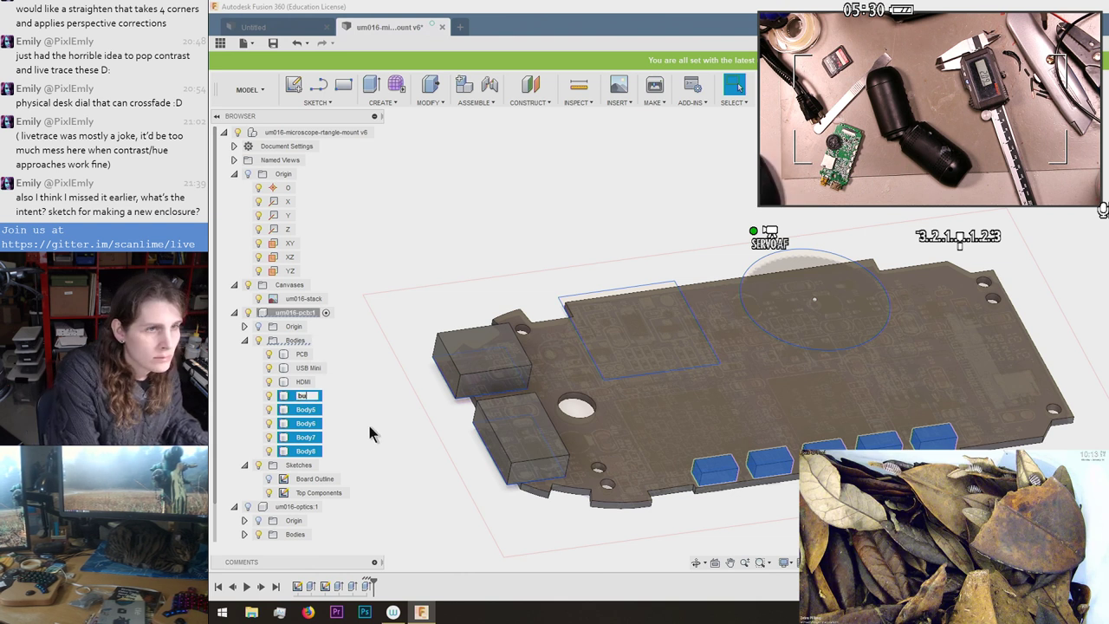
key(Escape)
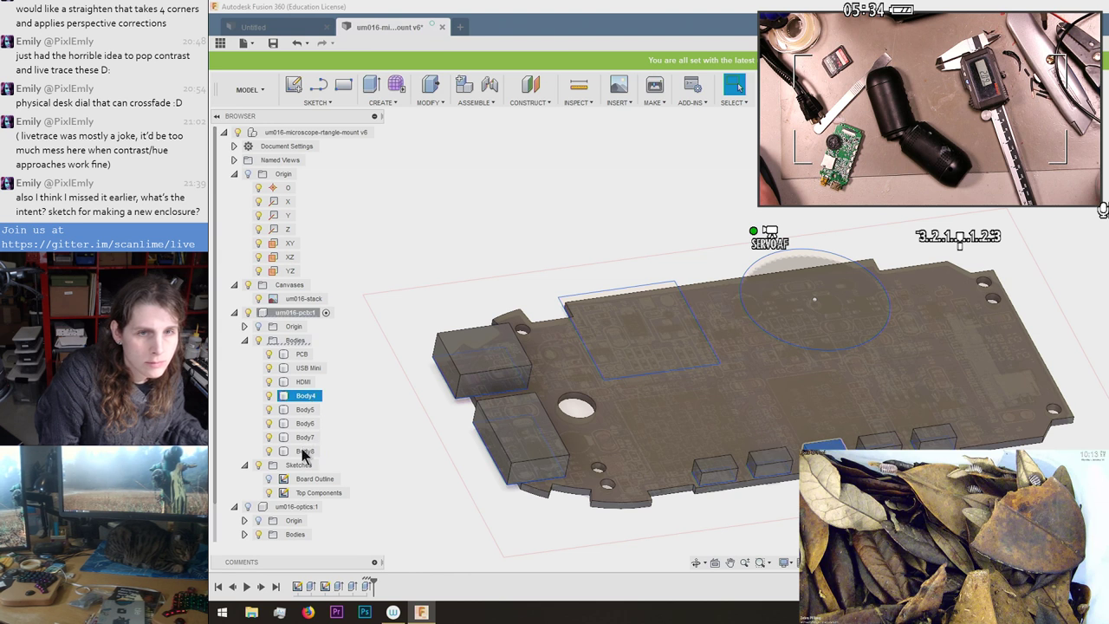
Rename the edge block body Body4 as button3.
double_click(340, 396)
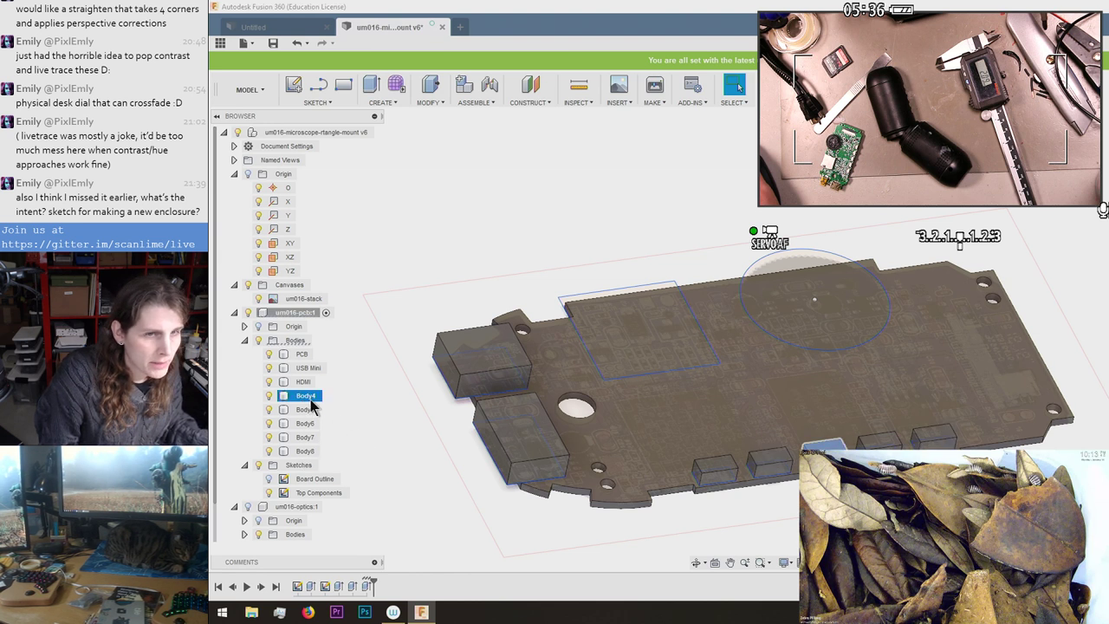
text(but)
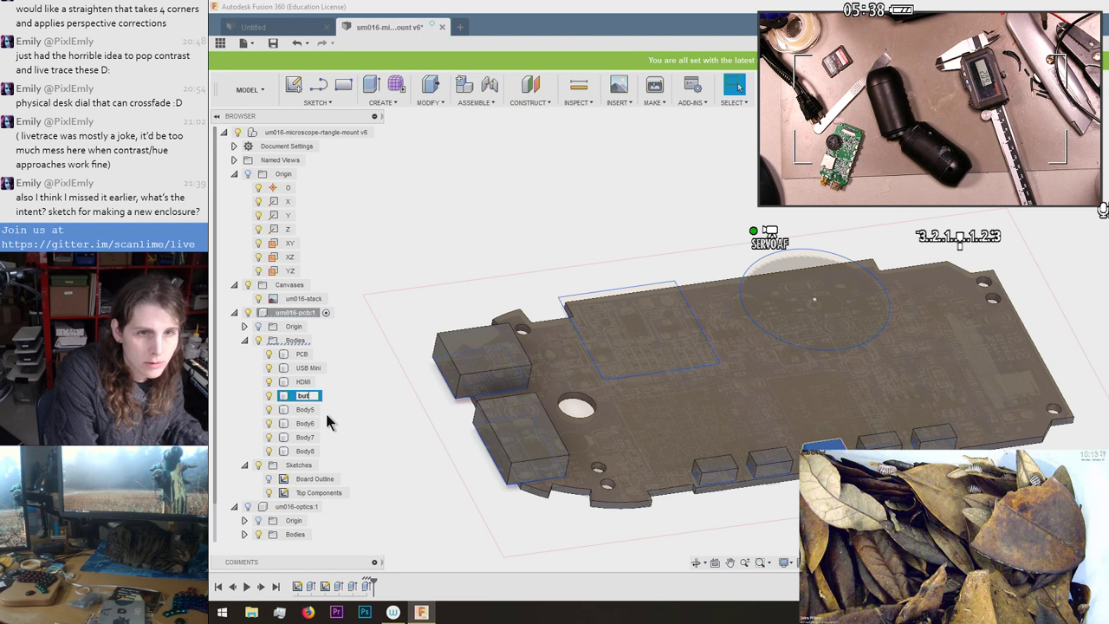
text(ton2)
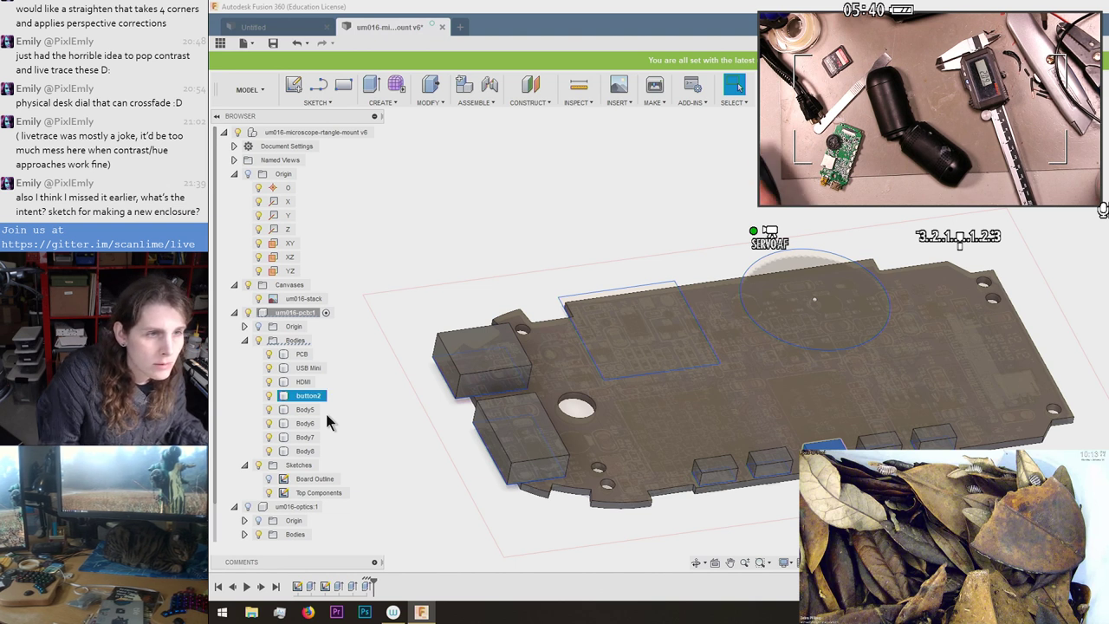
double_click(320, 394)
text(button)
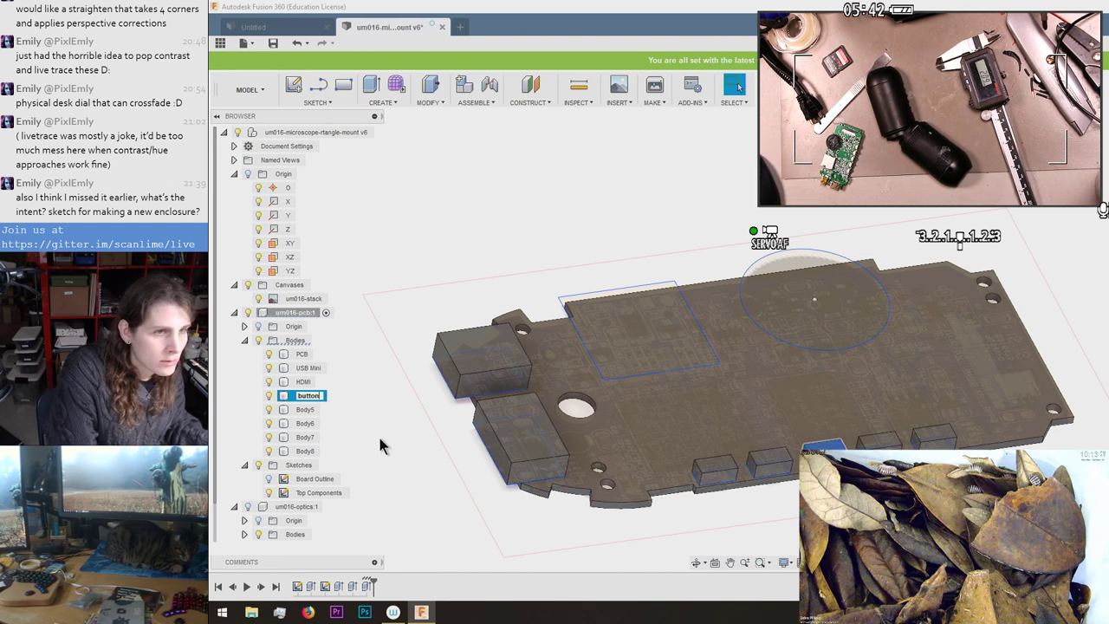
text(3)
Rename the edge block body Body5 as button2 and Body6 as button4.
click(308, 410)
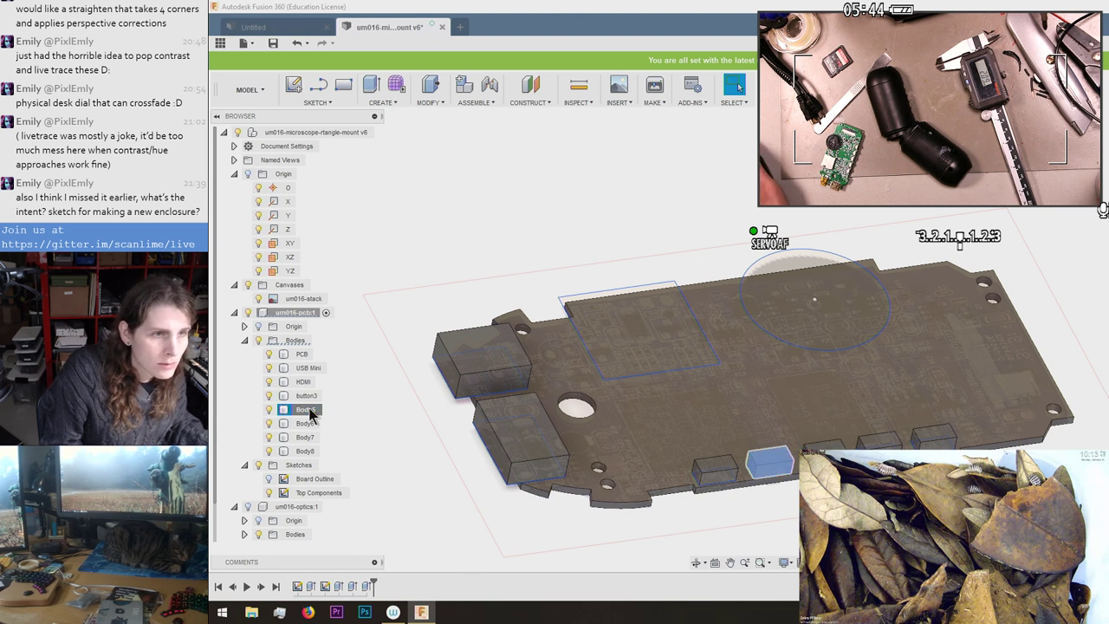
double_click(308, 410)
text(button2)
key(Return)
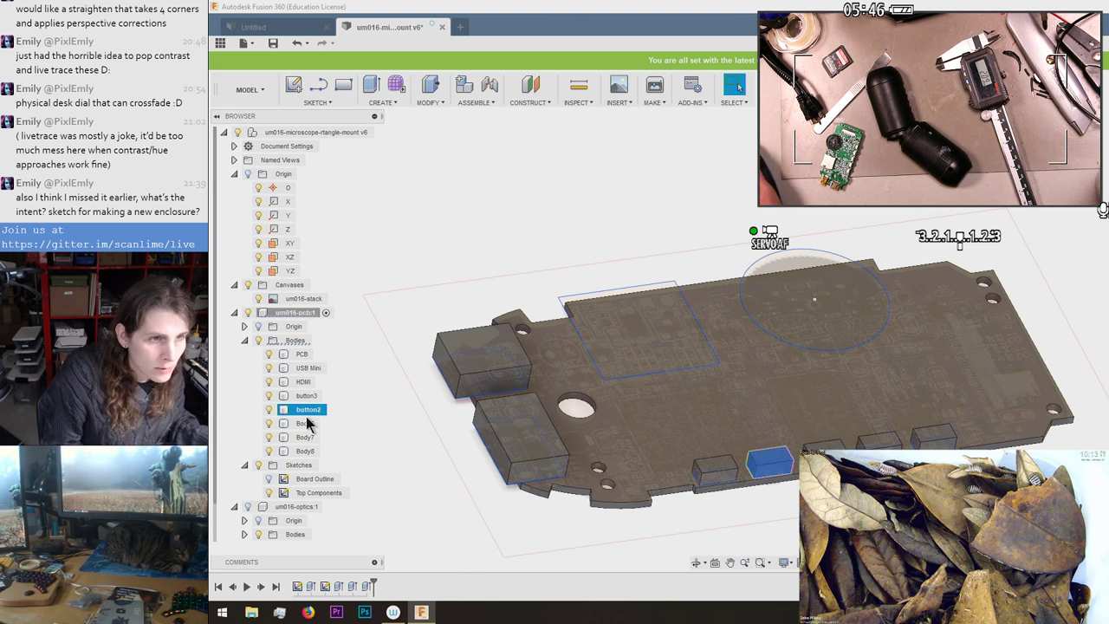
click(308, 423)
double_click(307, 423)
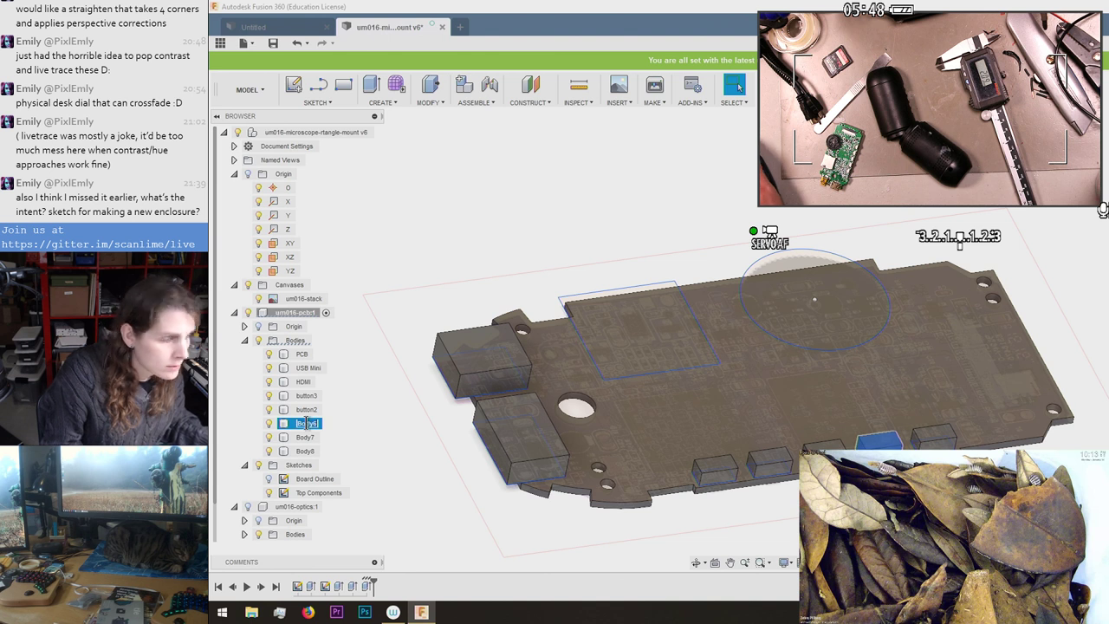
text(button4)
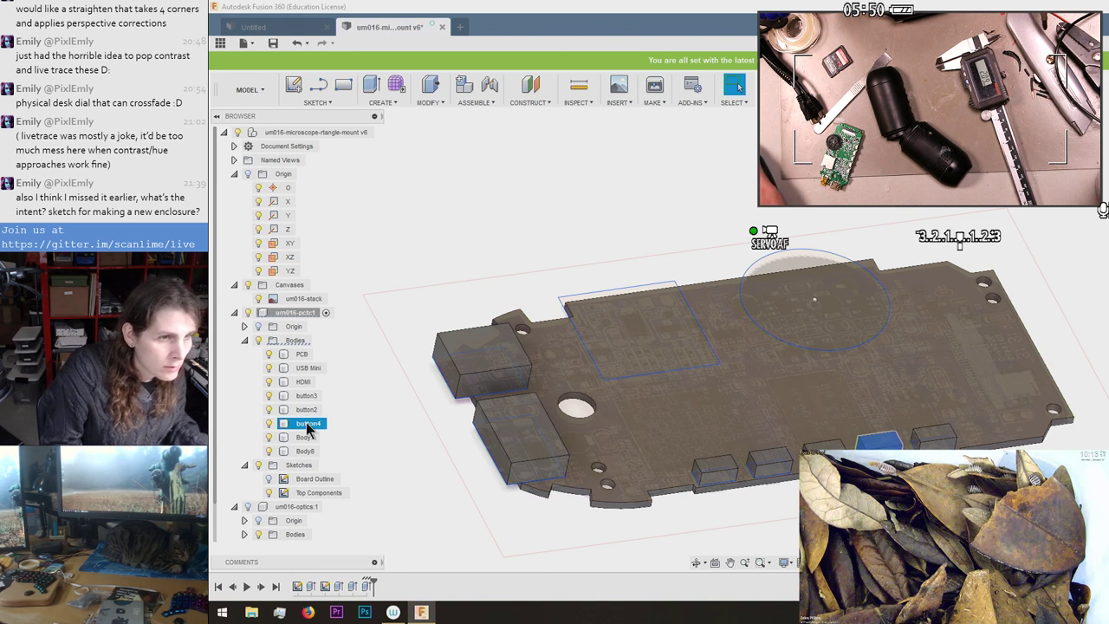
key(Return)
Rename the two remaining edge block bodies, Body7 as button1 and Body8 as button5.
click(308, 437)
double_click(308, 437)
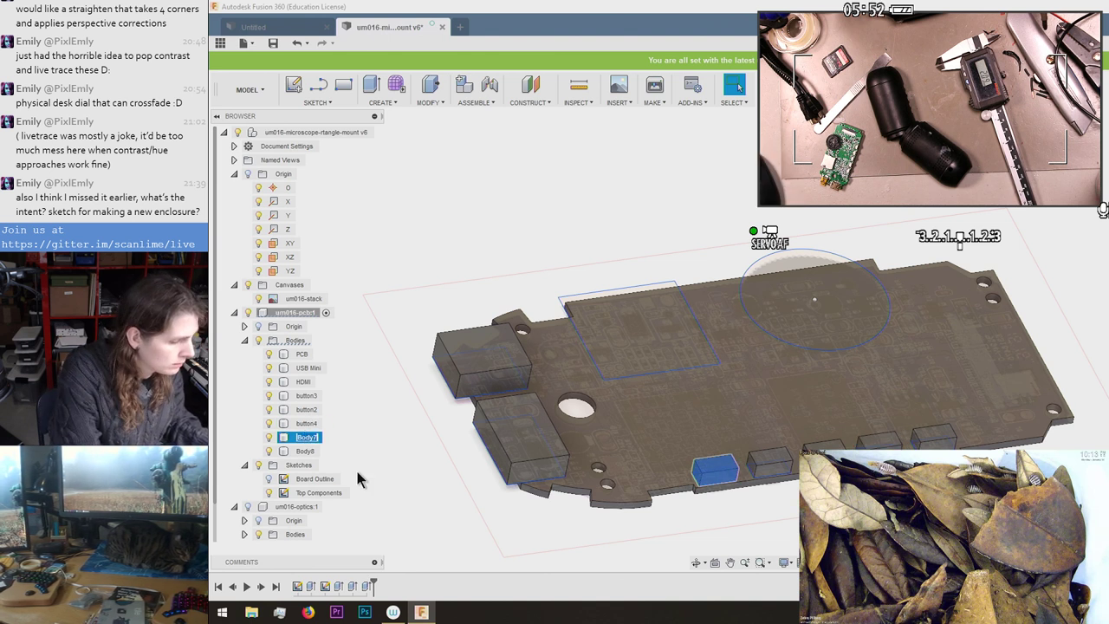
text(button1)
key(Return)
click(299, 456)
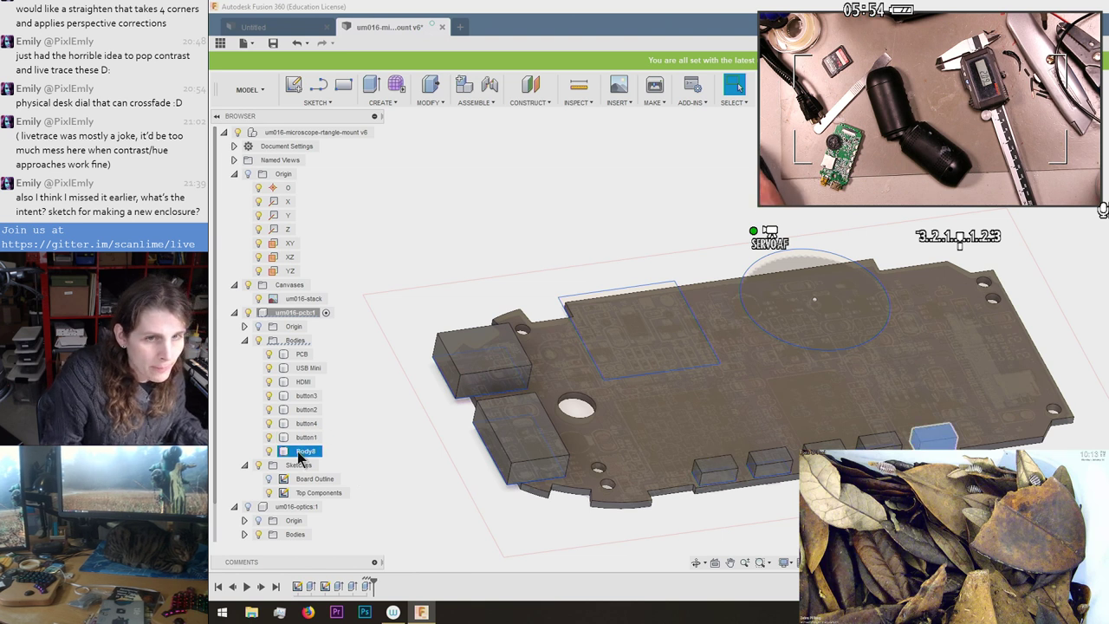
double_click(306, 452)
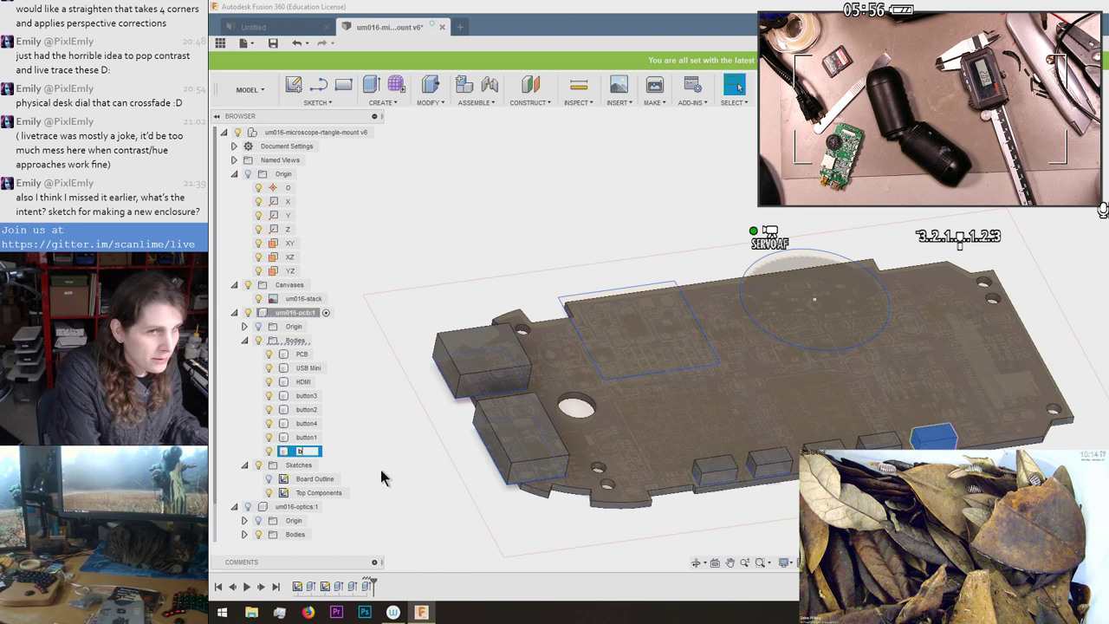
text(button)
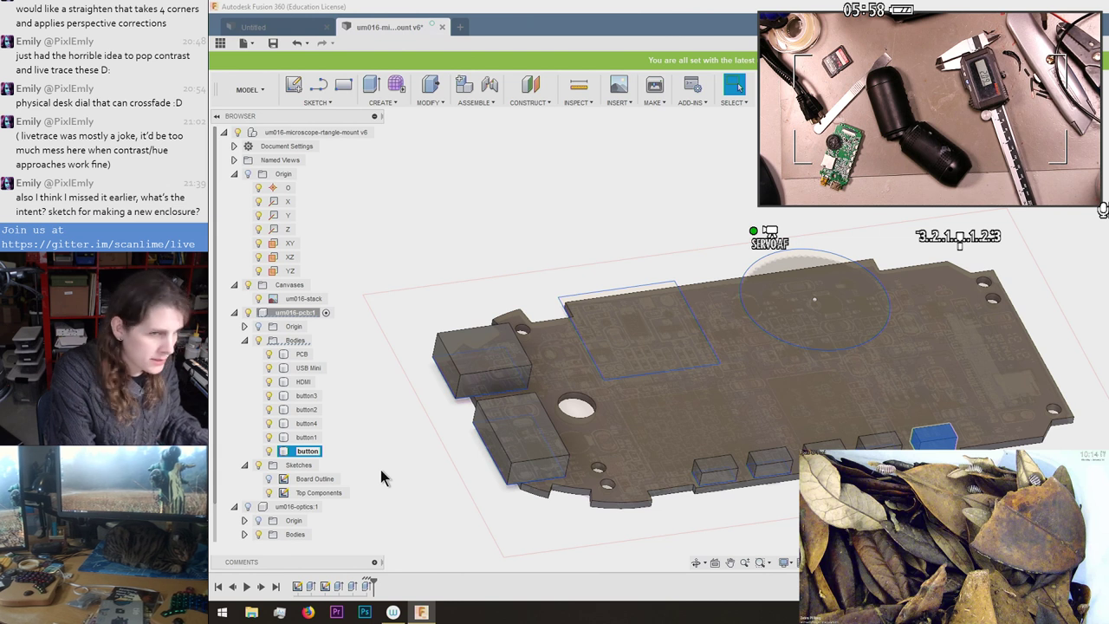
text(5)
key(Return)
click(380, 470)
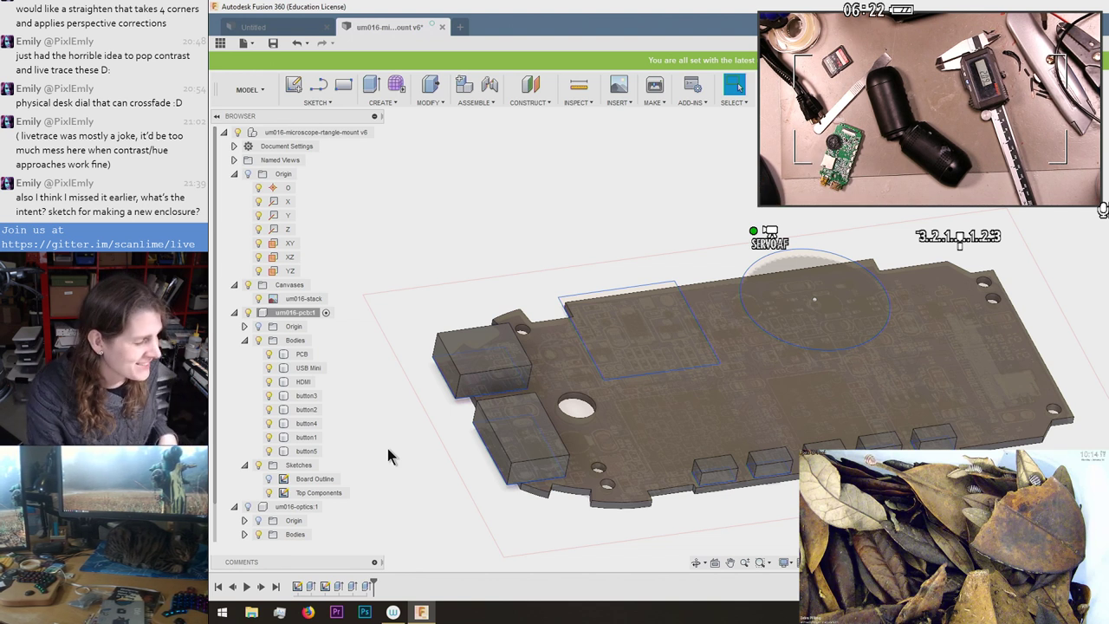
Extrude both parts of the large rectangle on the board's upper long edge 2.1 mm, joined to the board.
scroll(388, 448, down, 1)
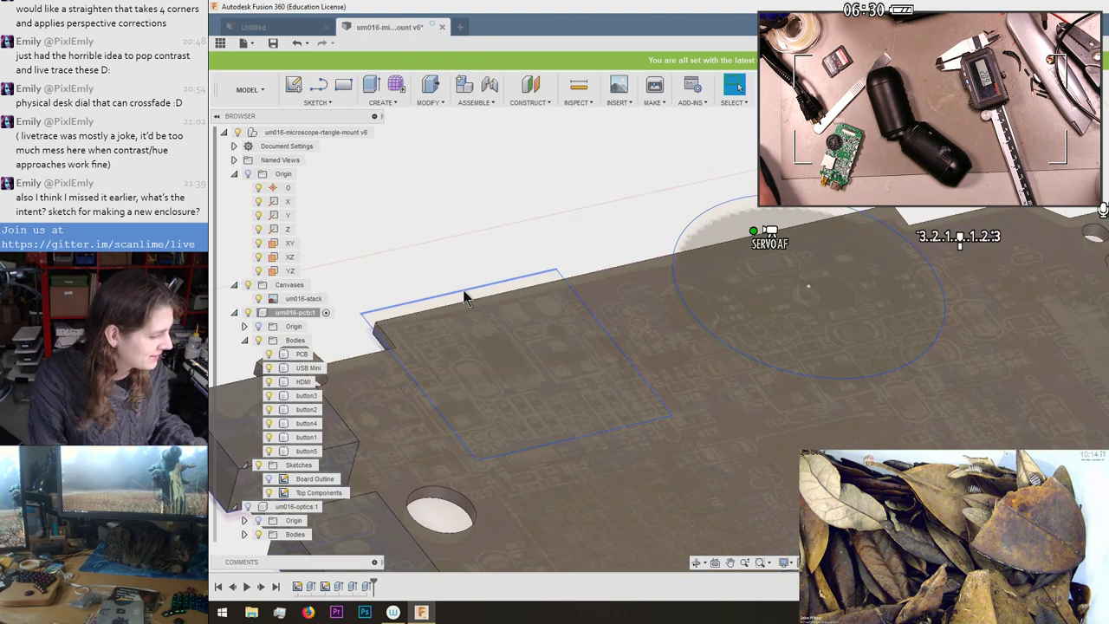
key(e)
click(458, 304)
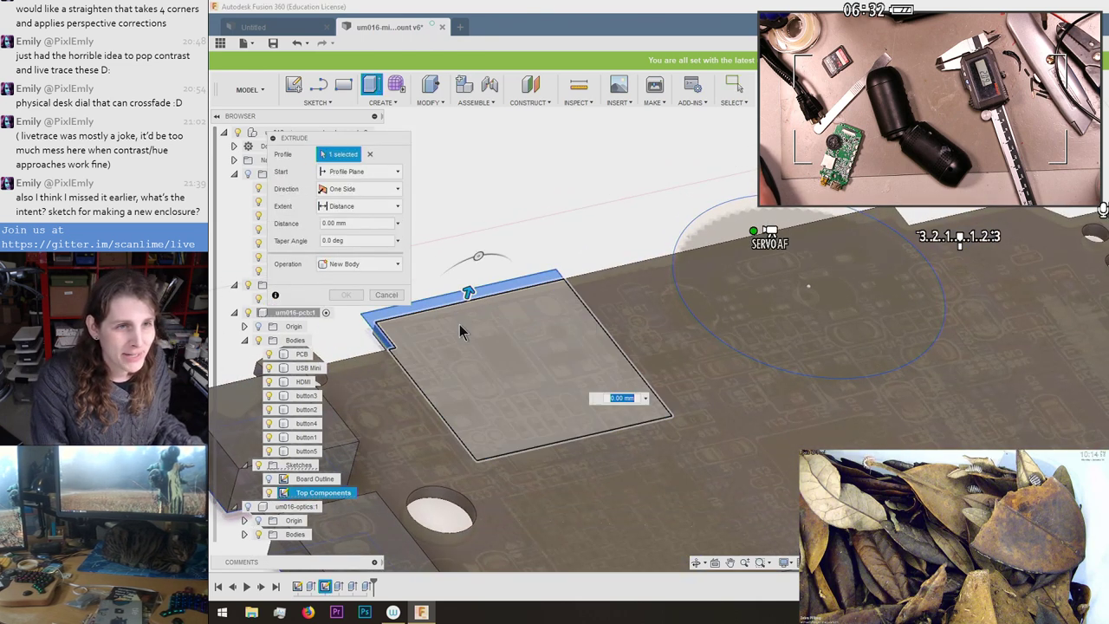
click(524, 360)
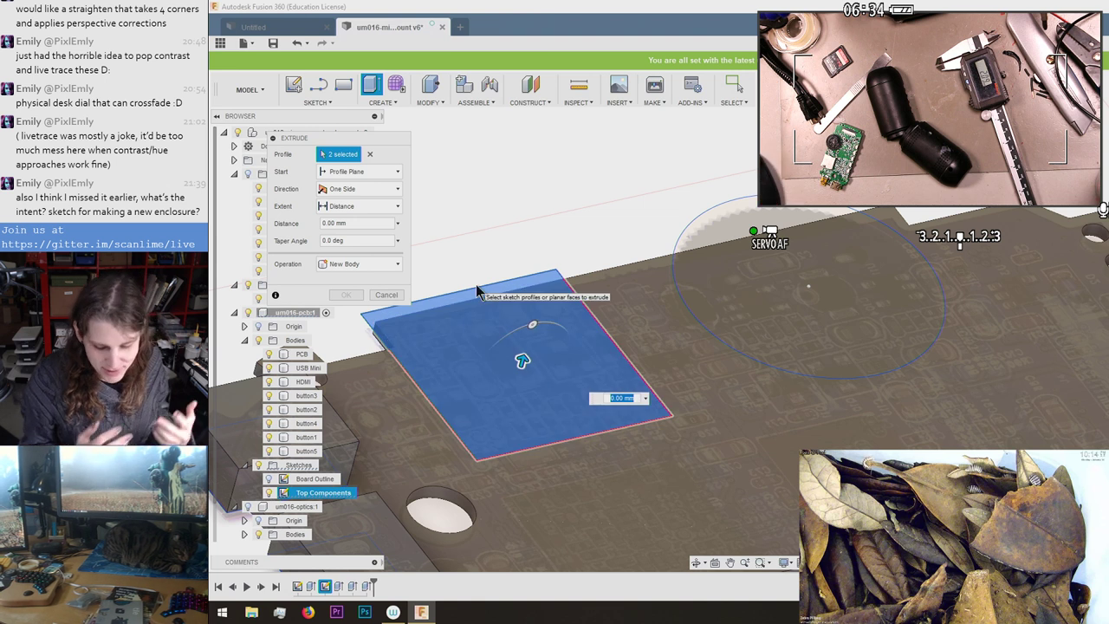
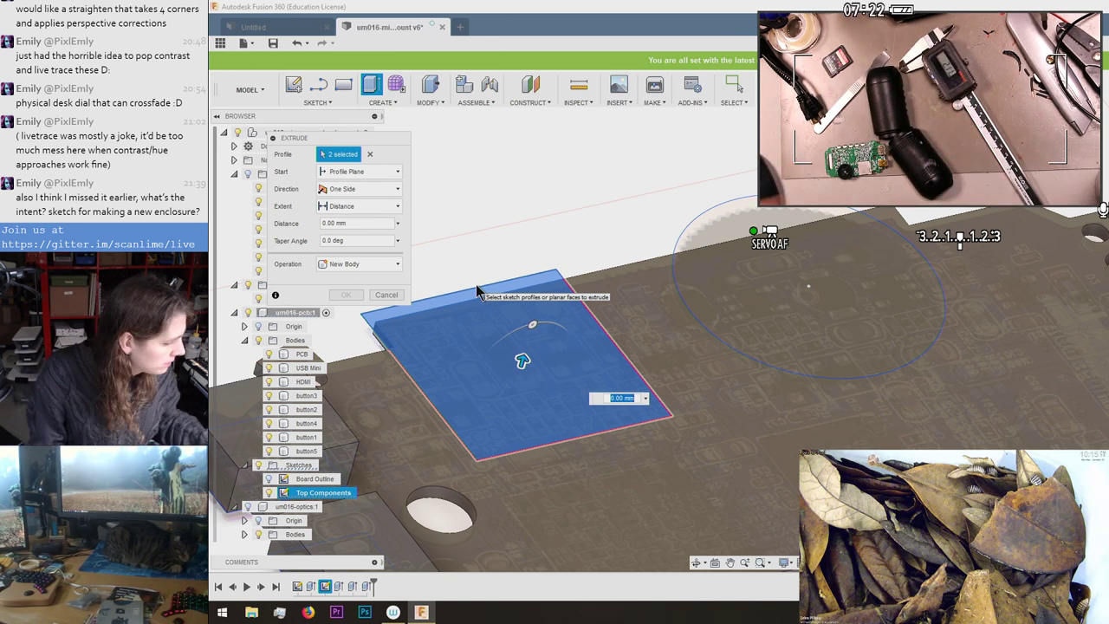
text(2.1)
key(Return)
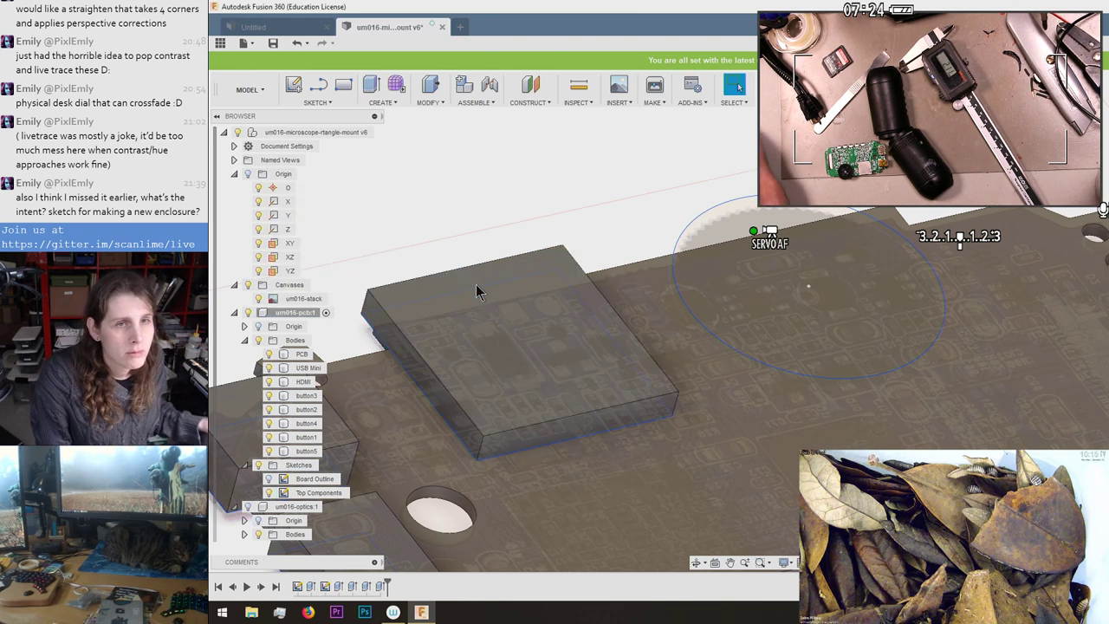
Edit the Top Components sketch to add a smaller circle concentric with the large circle, and finish the sketch.
scroll(477, 291, down, 3)
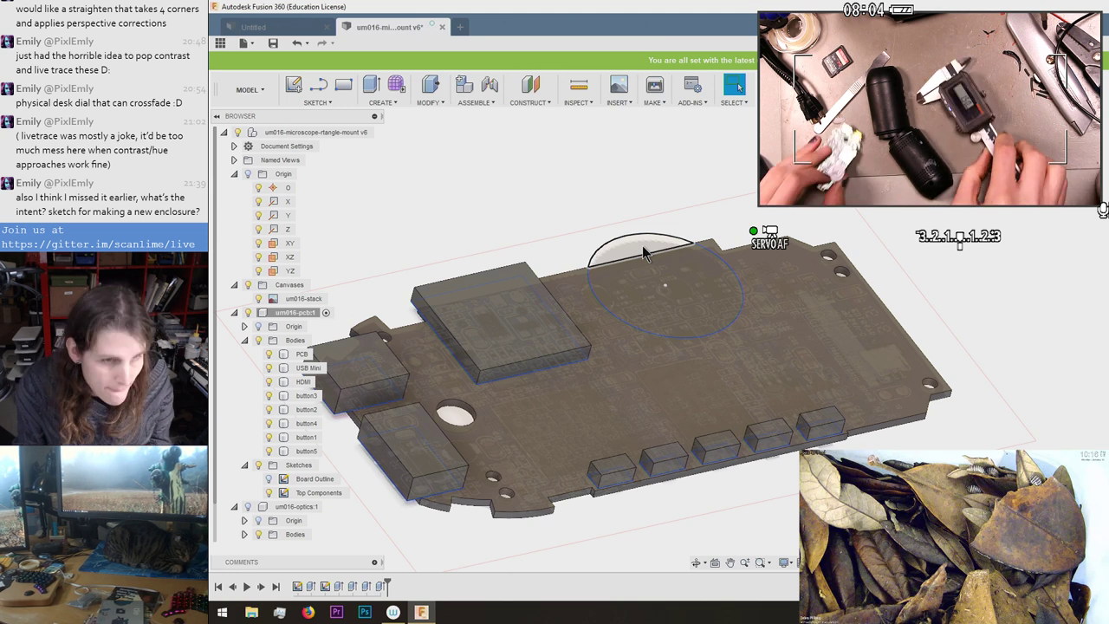
double_click(314, 498)
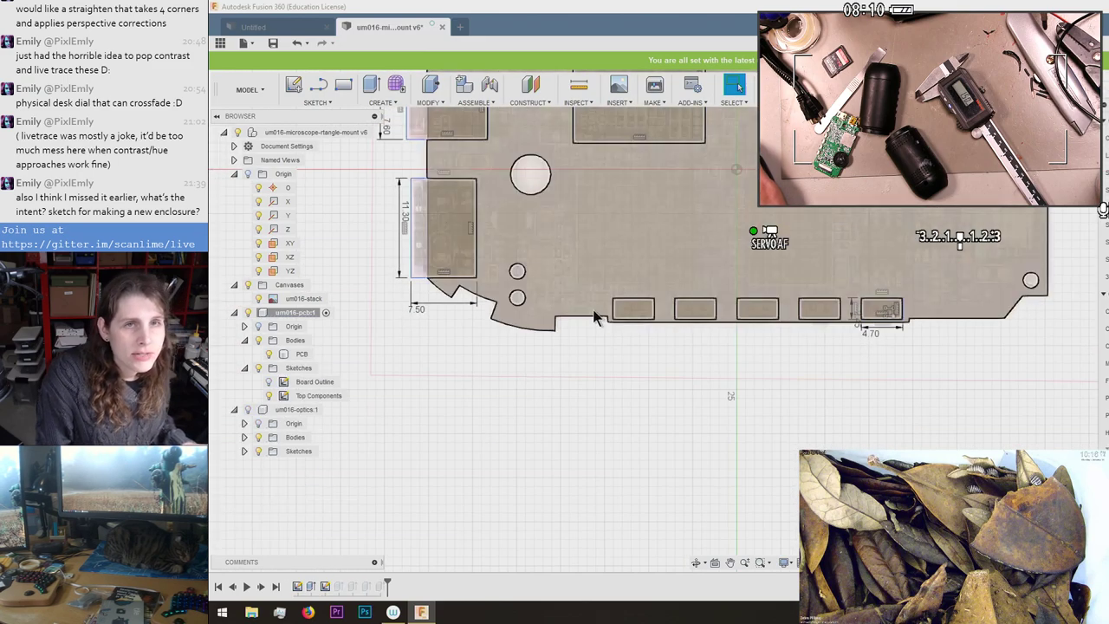
scroll(806, 143, up, 5)
scroll(722, 182, down, 5)
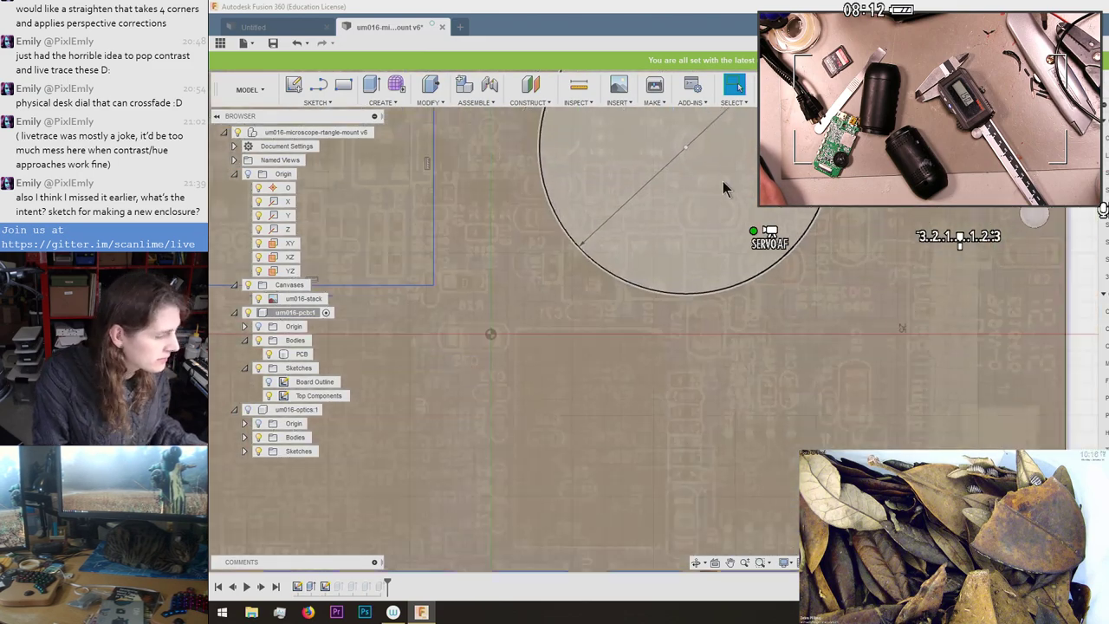
key(c)
click(714, 170)
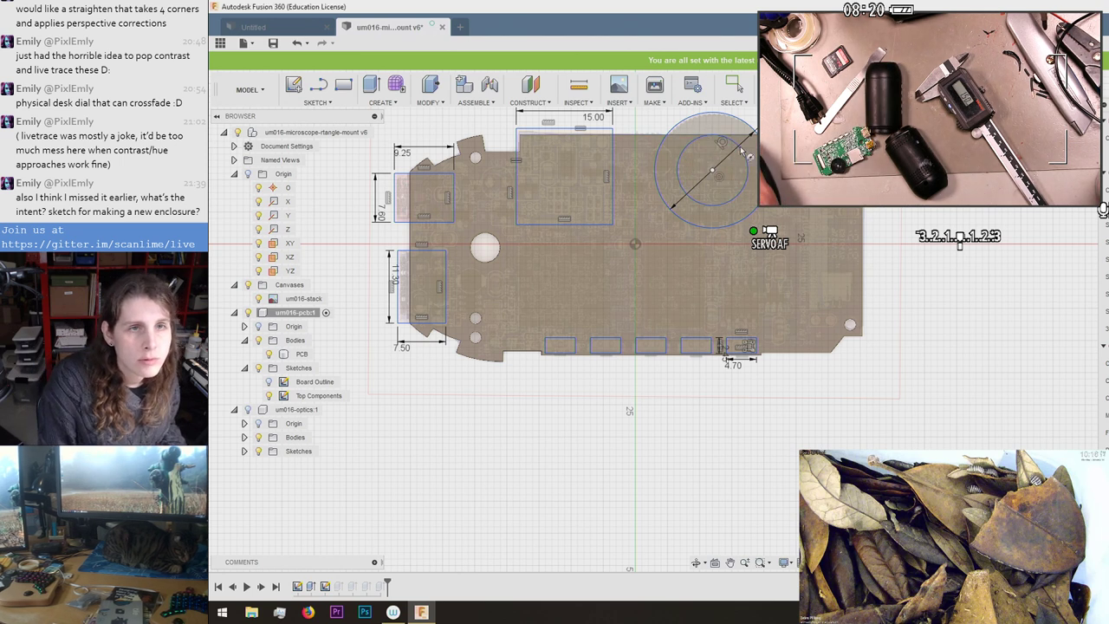
scroll(744, 169, down, 3)
scroll(749, 157, up, 5)
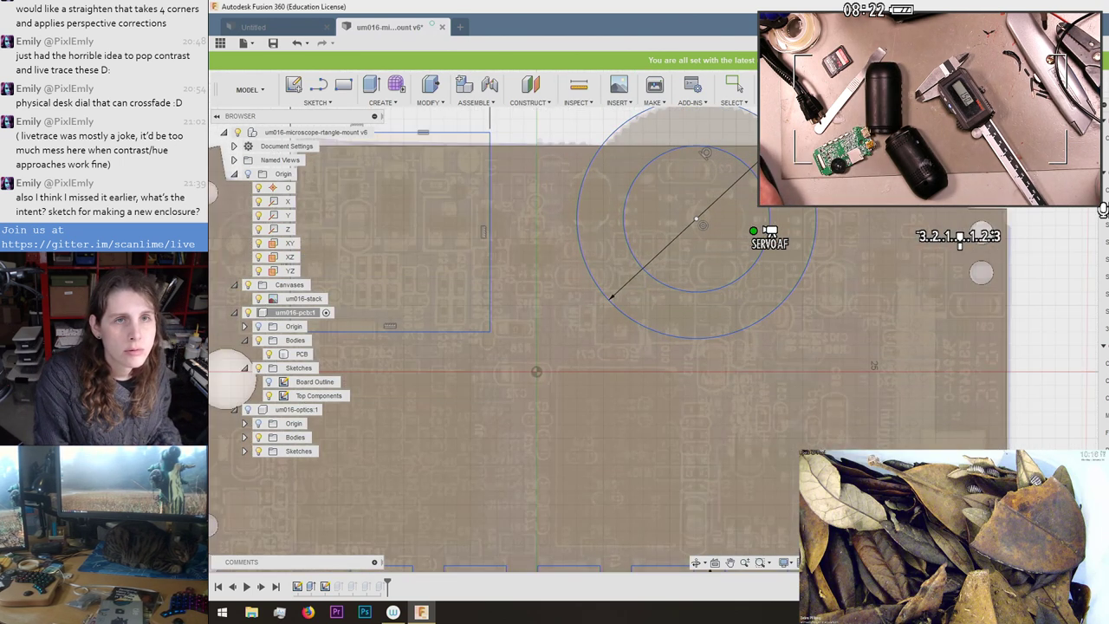
click(608, 308)
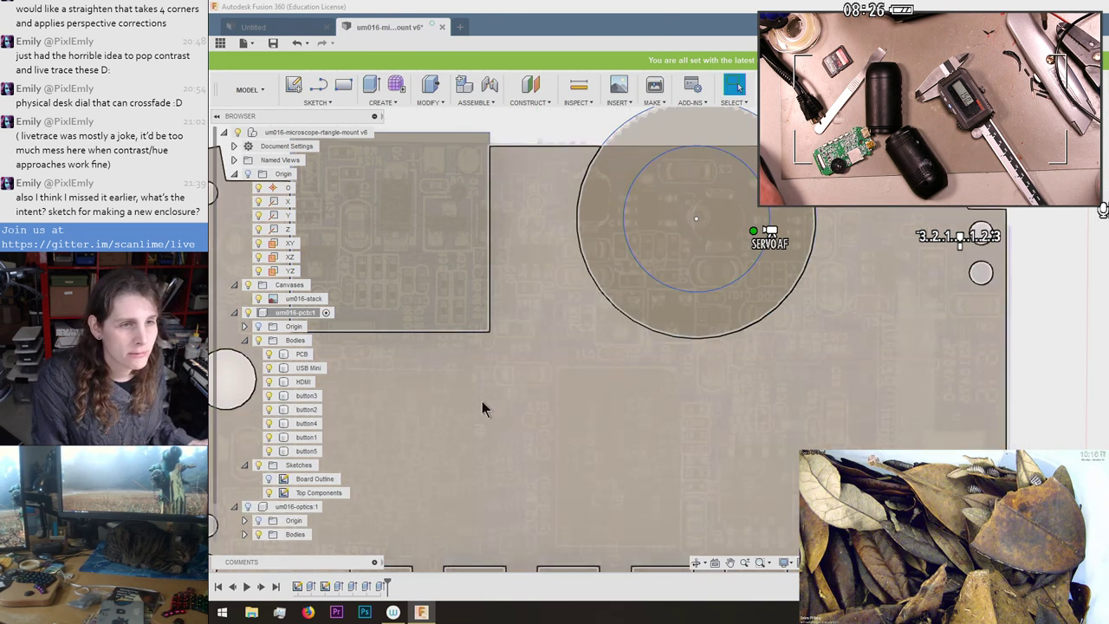
Extrude the inner circle of the Top Components sketch 2.5 mm as a new body.
scroll(482, 401, down, 2)
key(e)
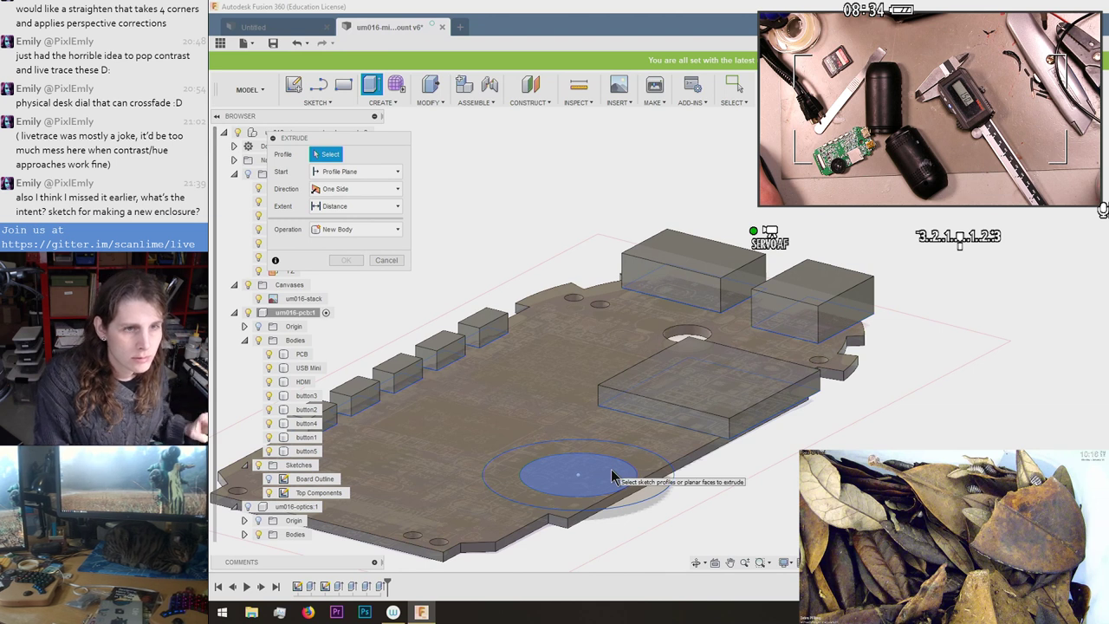
click(612, 477)
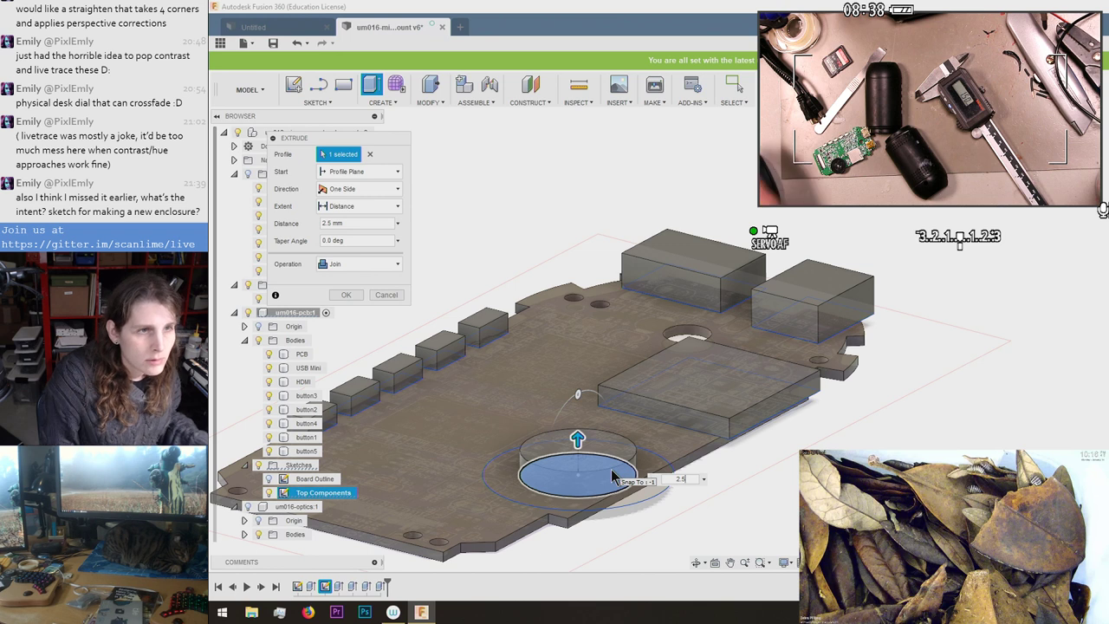
click(372, 264)
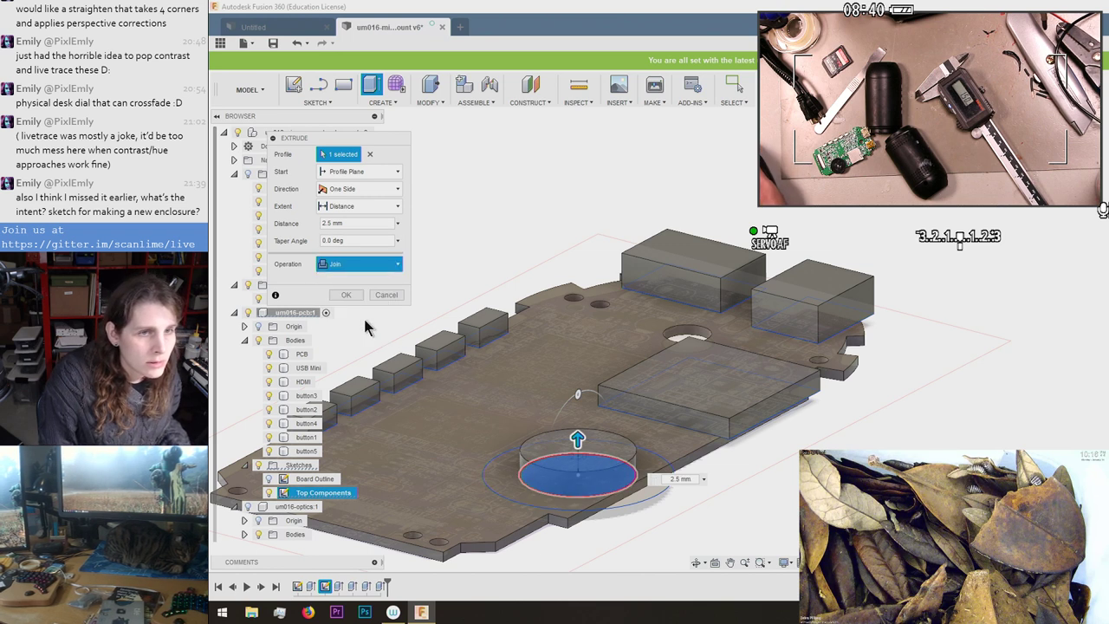
click(351, 322)
click(344, 296)
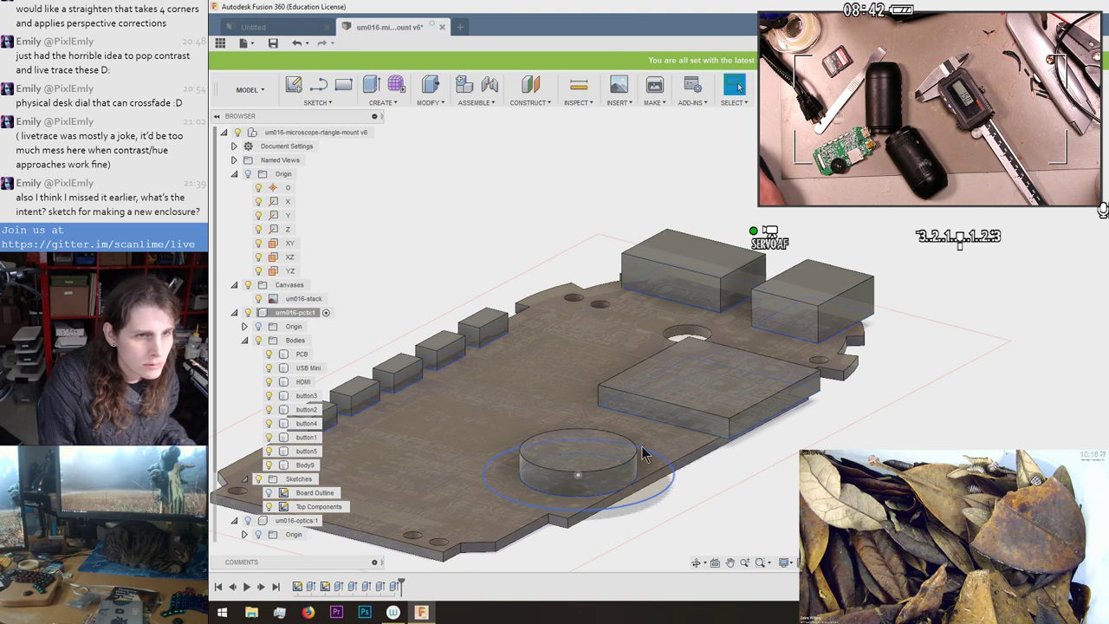
Create a sketch on the top face of the small round body and project the large circle into it.
click(293, 85)
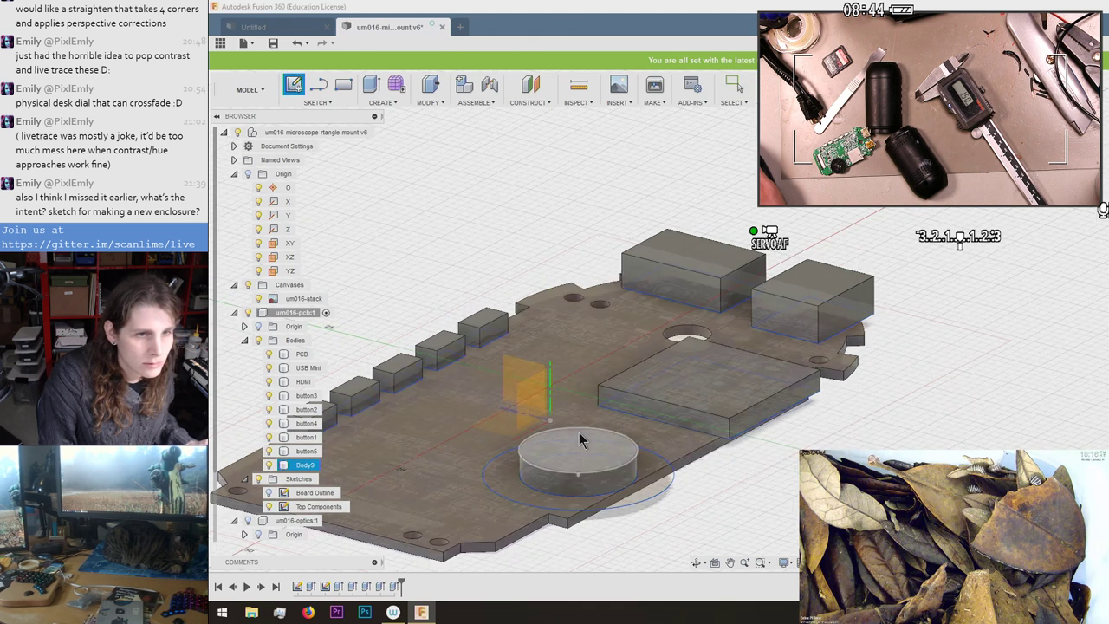
click(581, 440)
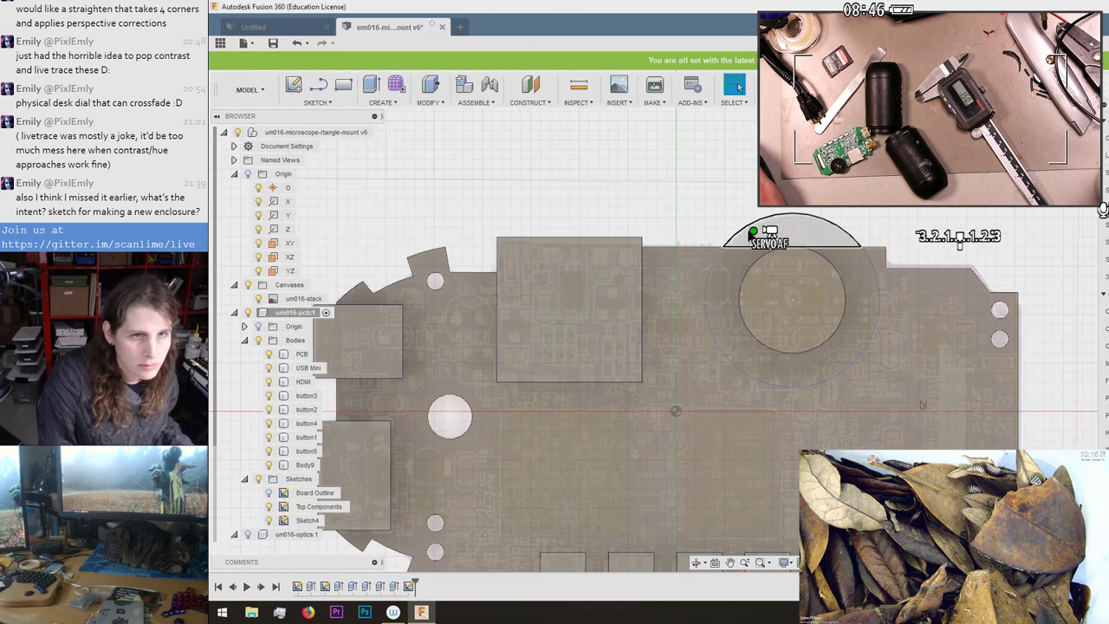
click(714, 265)
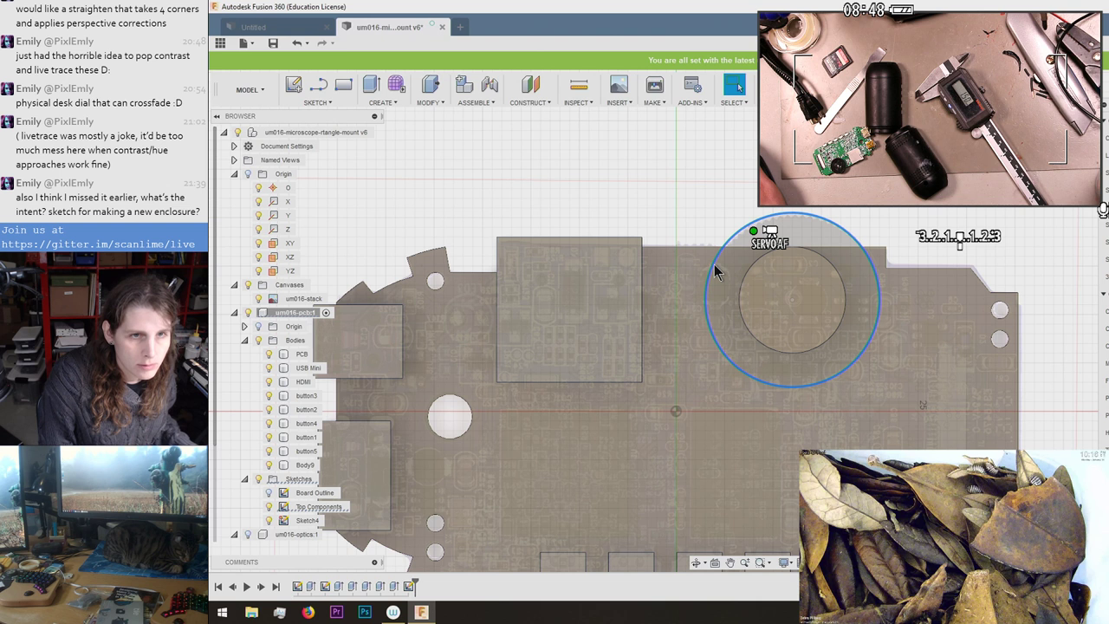
right_click(714, 264)
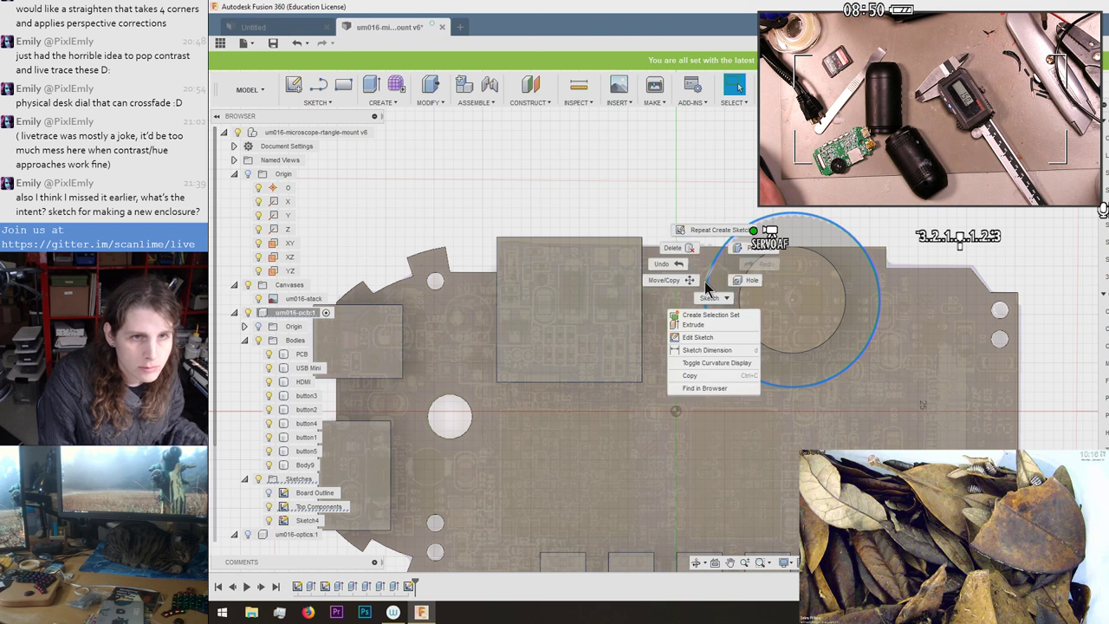
click(681, 143)
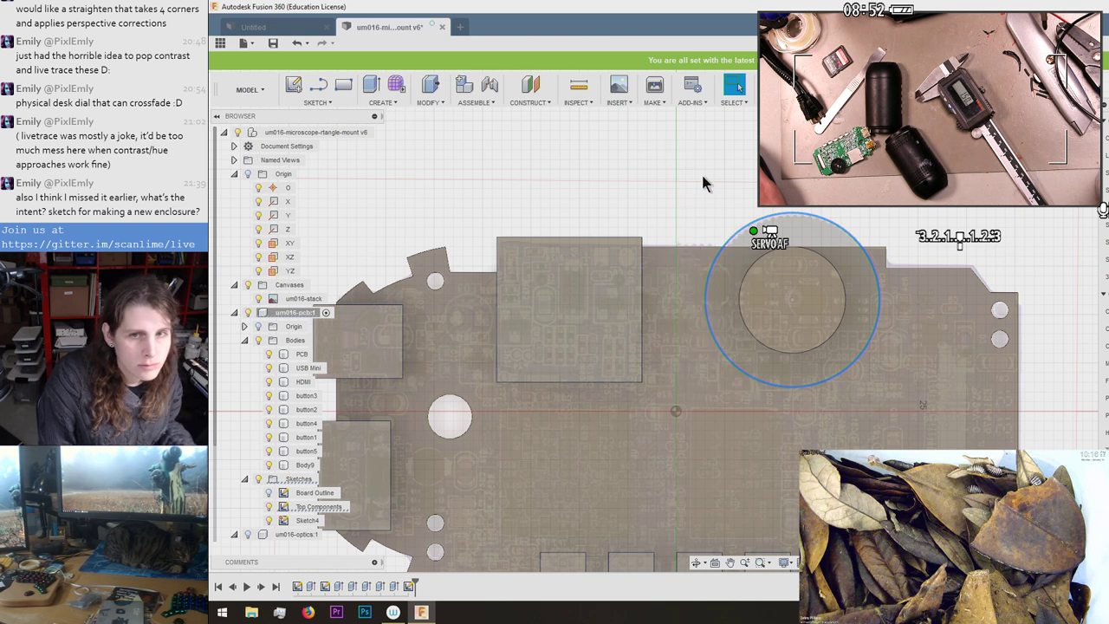
scroll(778, 221, up, 3)
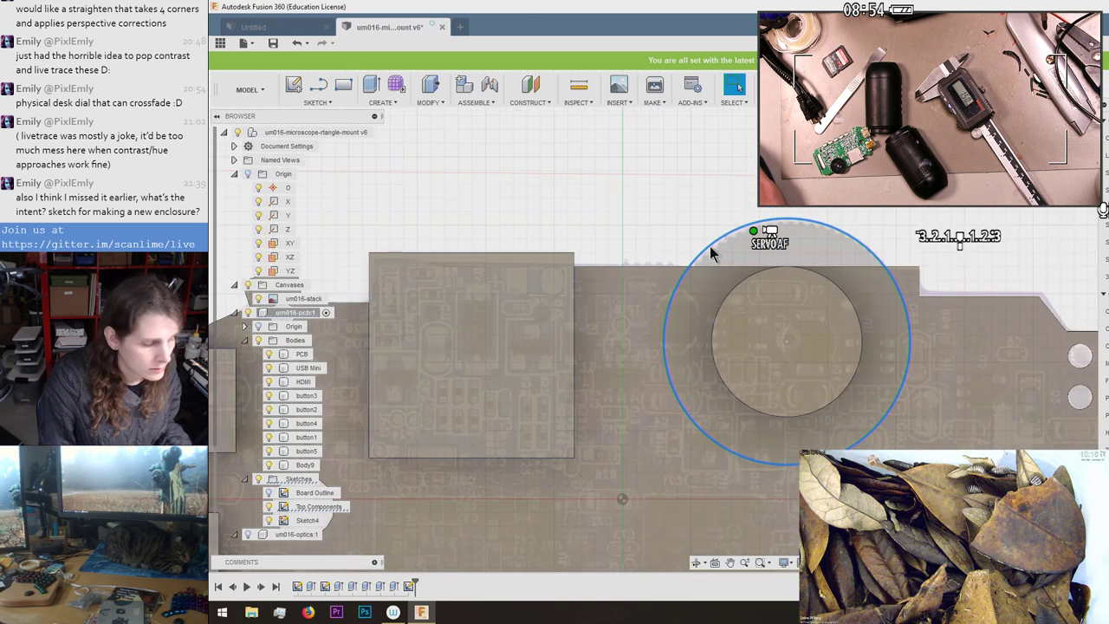
key(p)
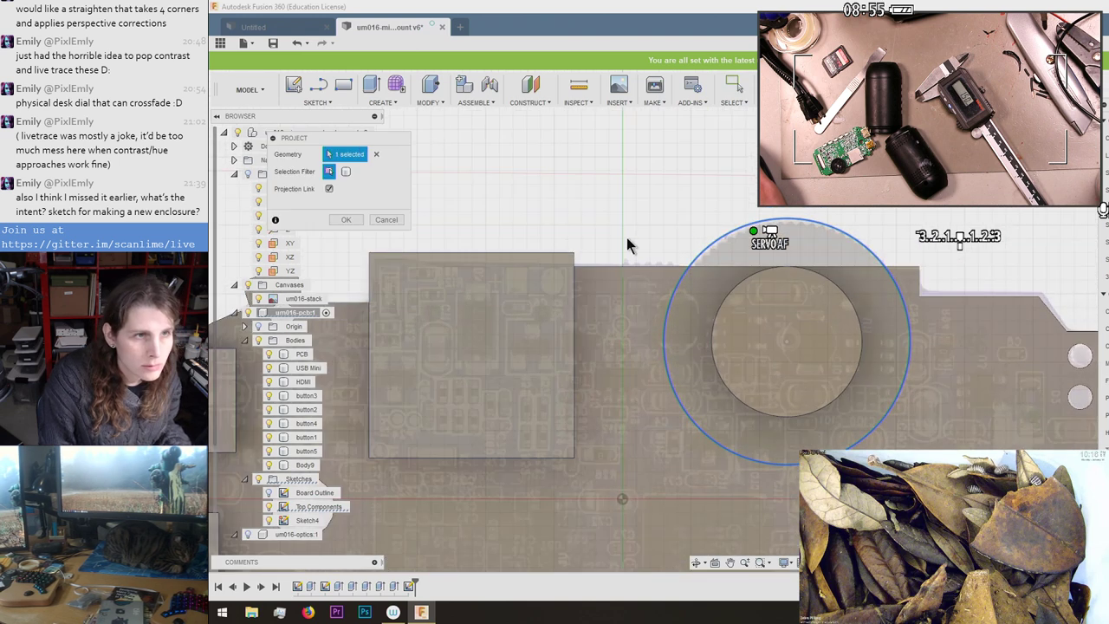
click(352, 224)
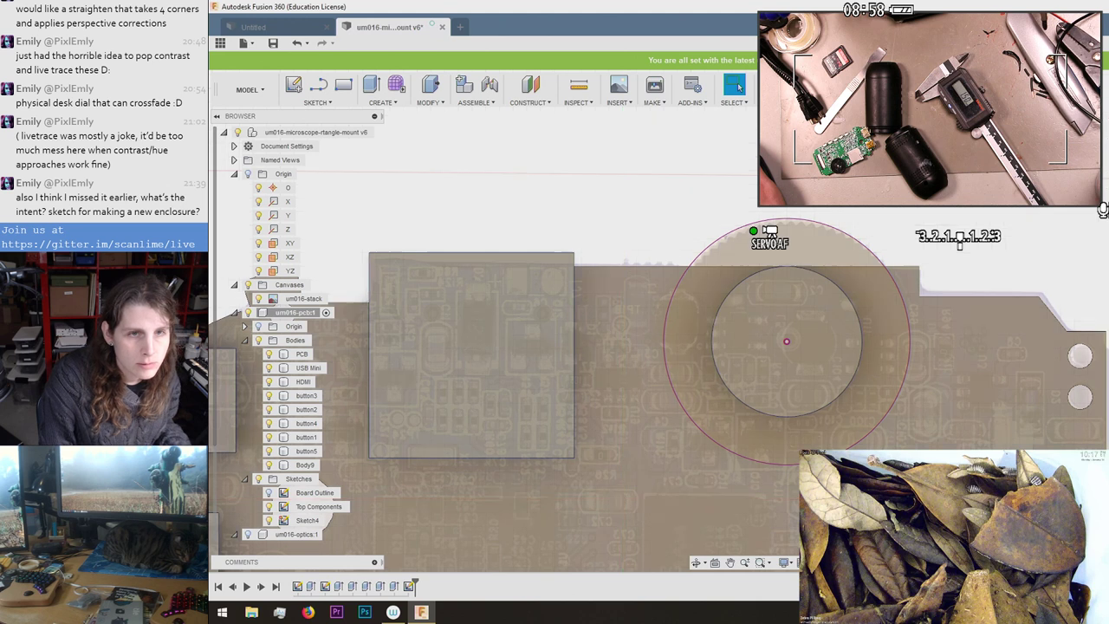
Extrude the ring between the projected circle and the small round body by -1 mm, joined to the existing body.
key(e)
click(743, 238)
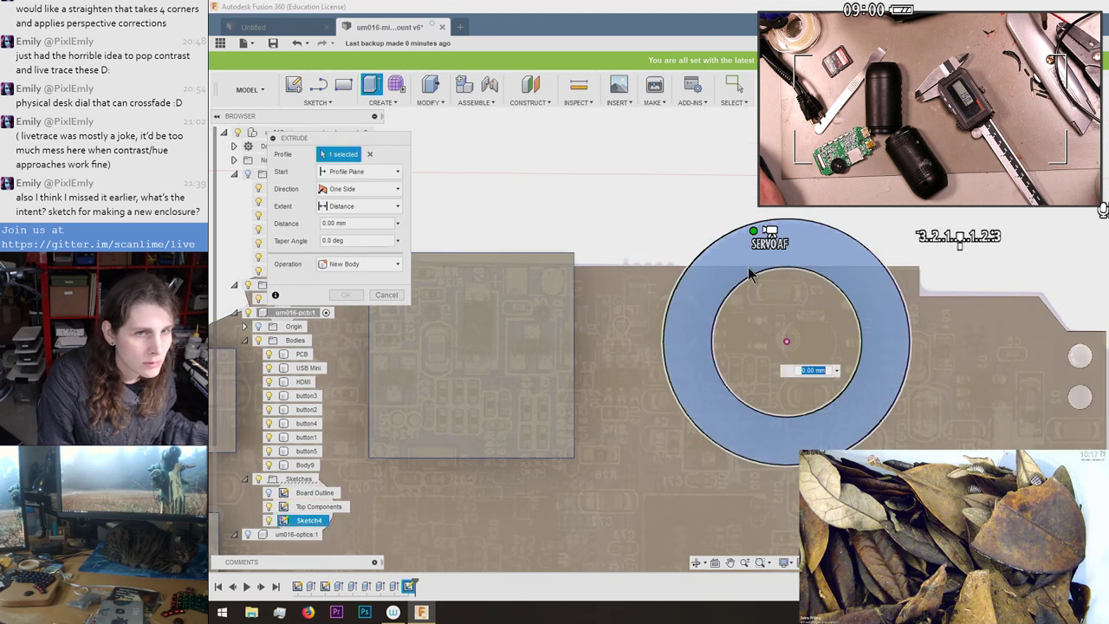
text(-1)
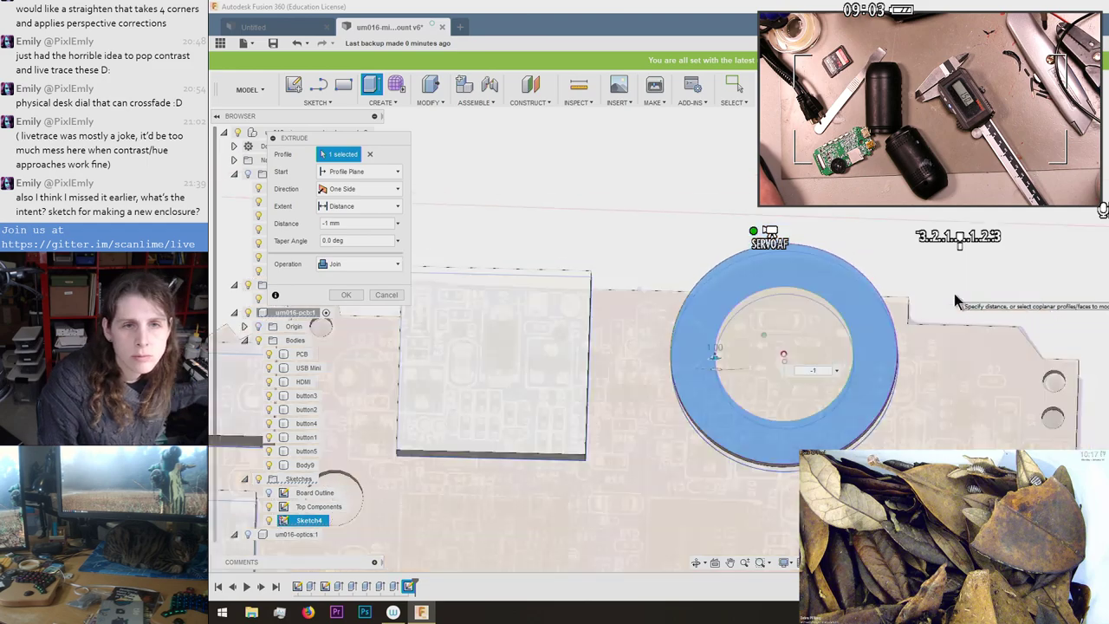
shift+middle_drag(954, 294, 523, 242)
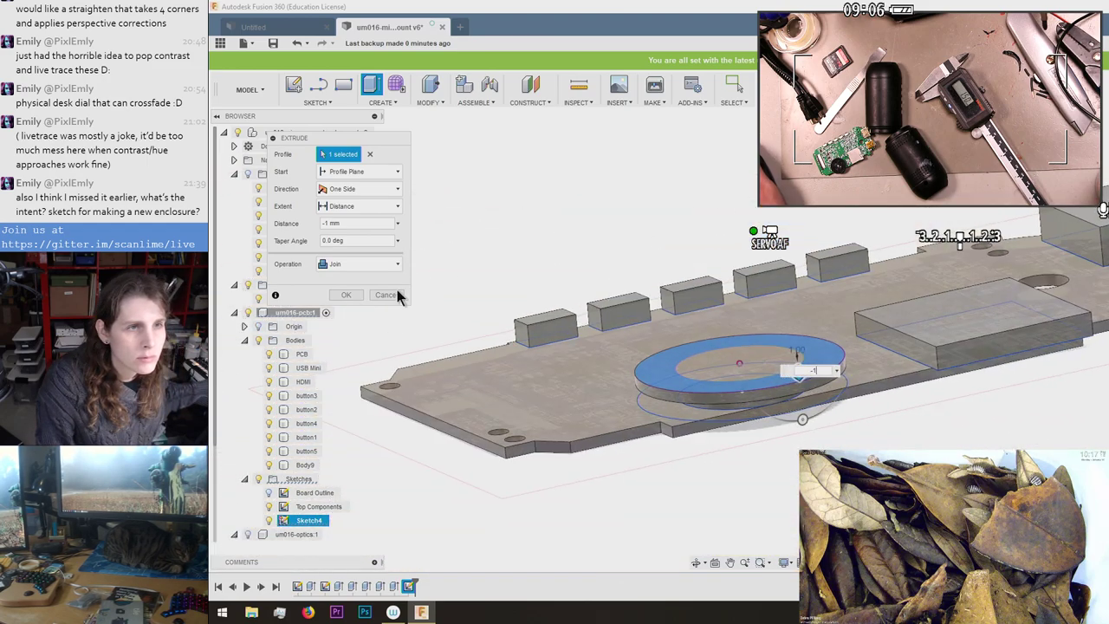
click(346, 295)
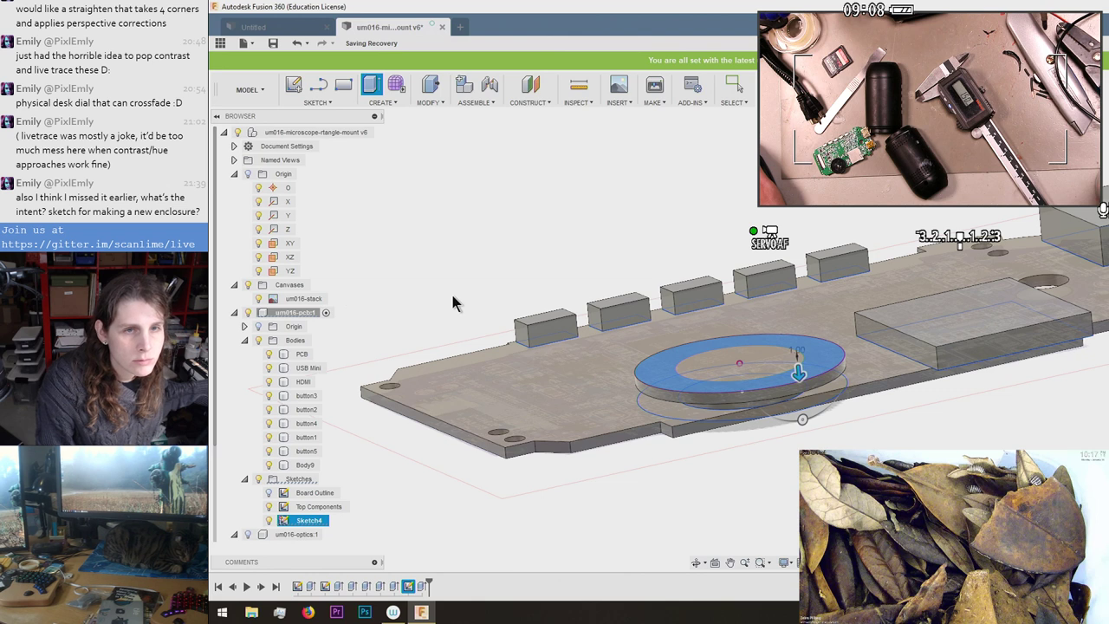
Rename the ring's sketch as Knob Top and the round stacked body as Knob.
shift+middle_drag(501, 246, 451, 342)
click(303, 522)
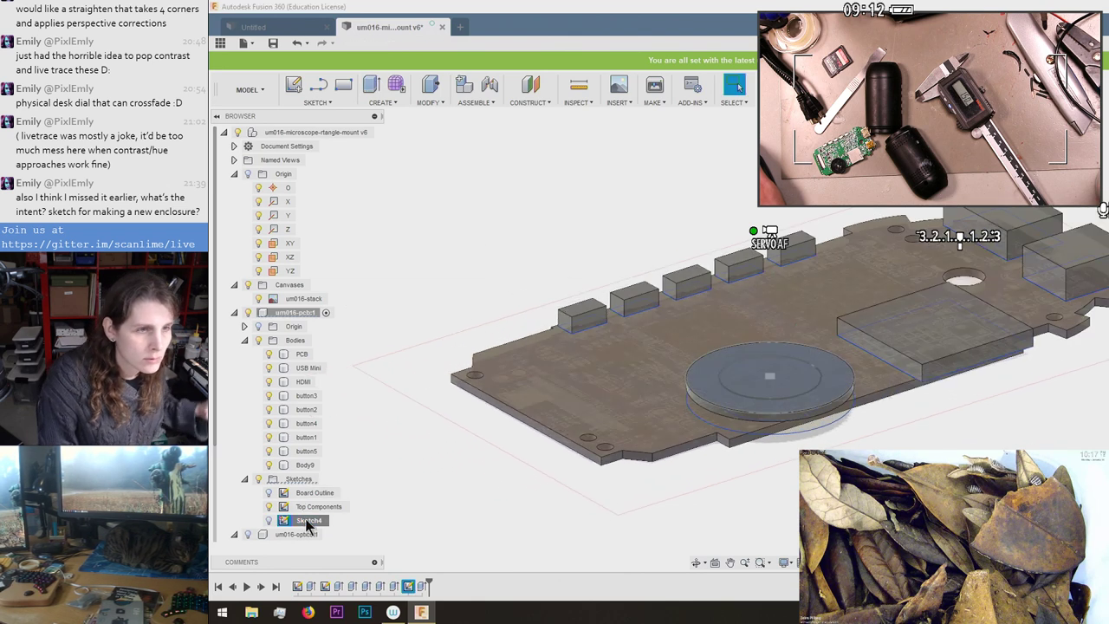
click(306, 520)
text(Knob Top)
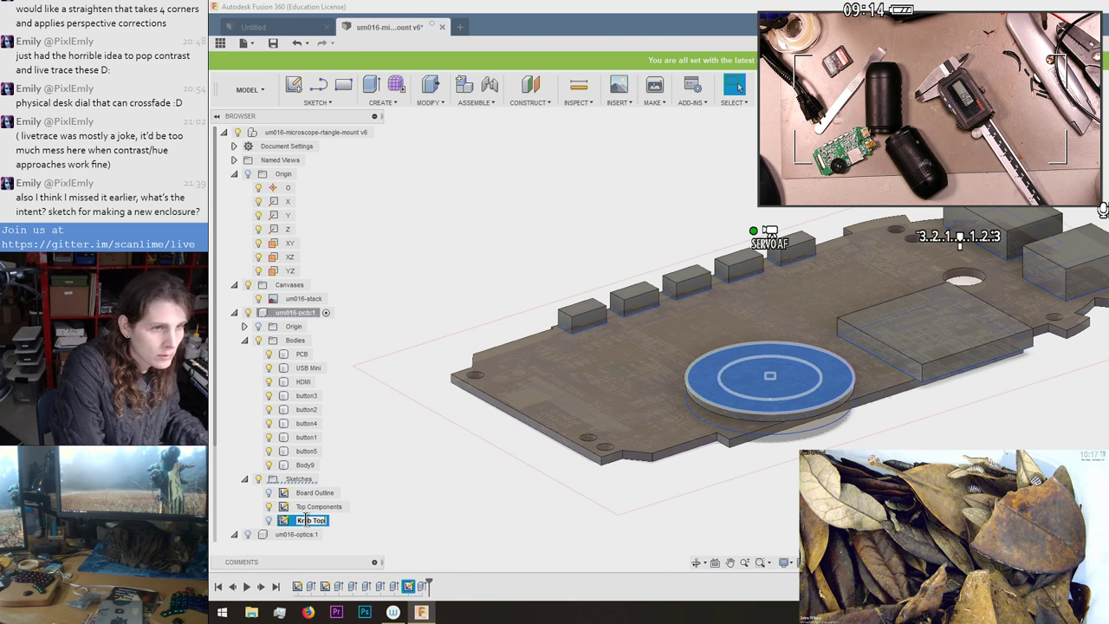
key(Return)
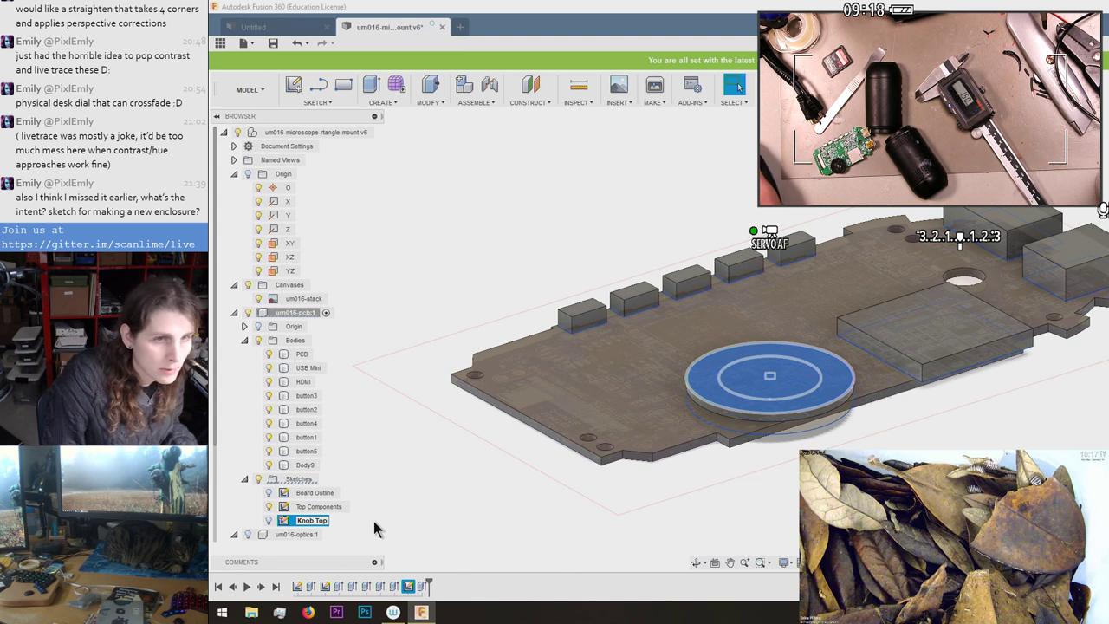
key(Return)
double_click(303, 466)
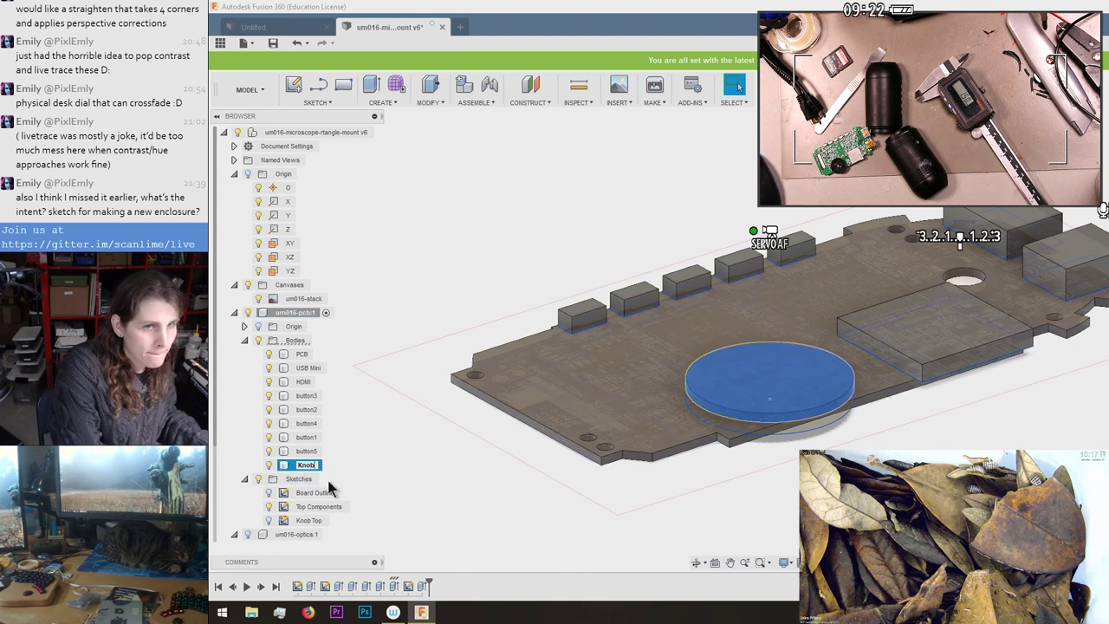
click(392, 484)
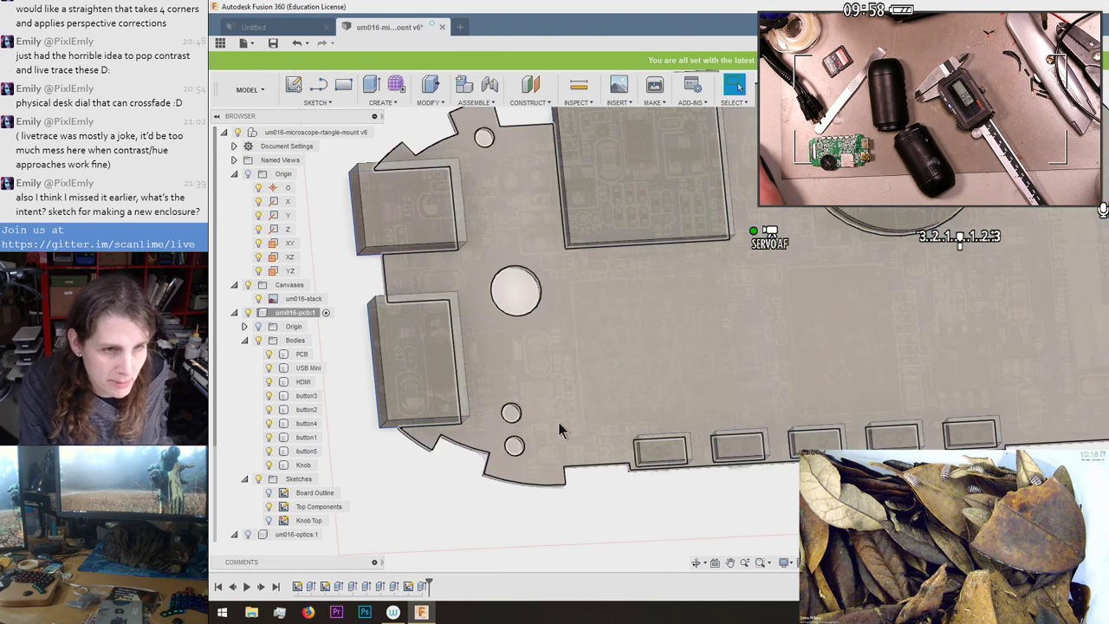
Create a sketch on the front face of the button nearest the connectors and draw a small rectangle beside the board's side profile.
click(460, 320)
click(402, 248)
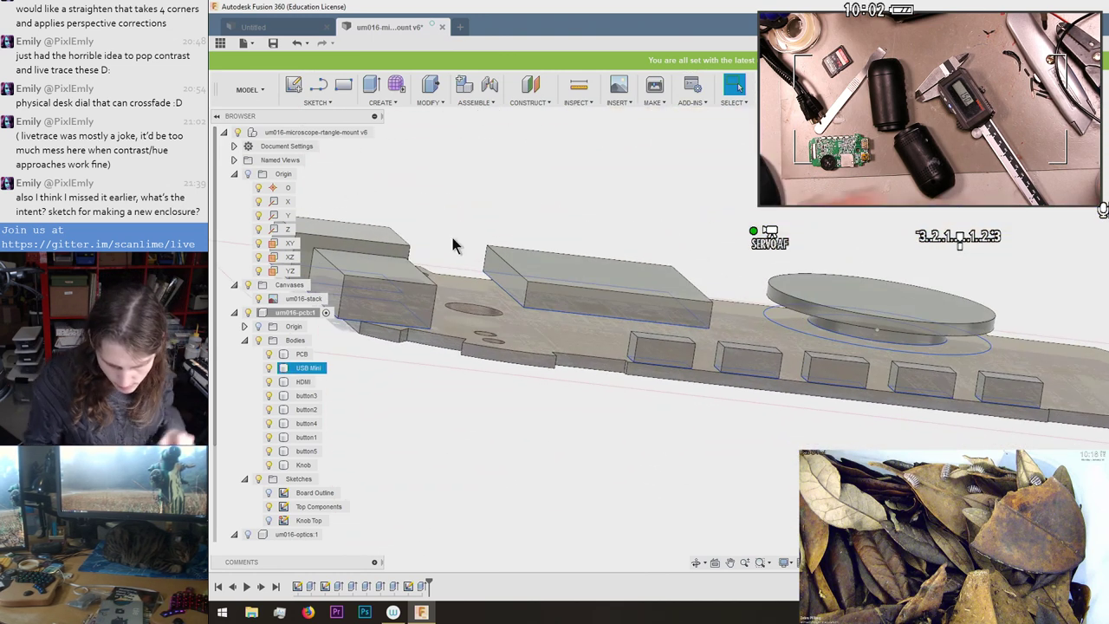
click(293, 84)
click(656, 344)
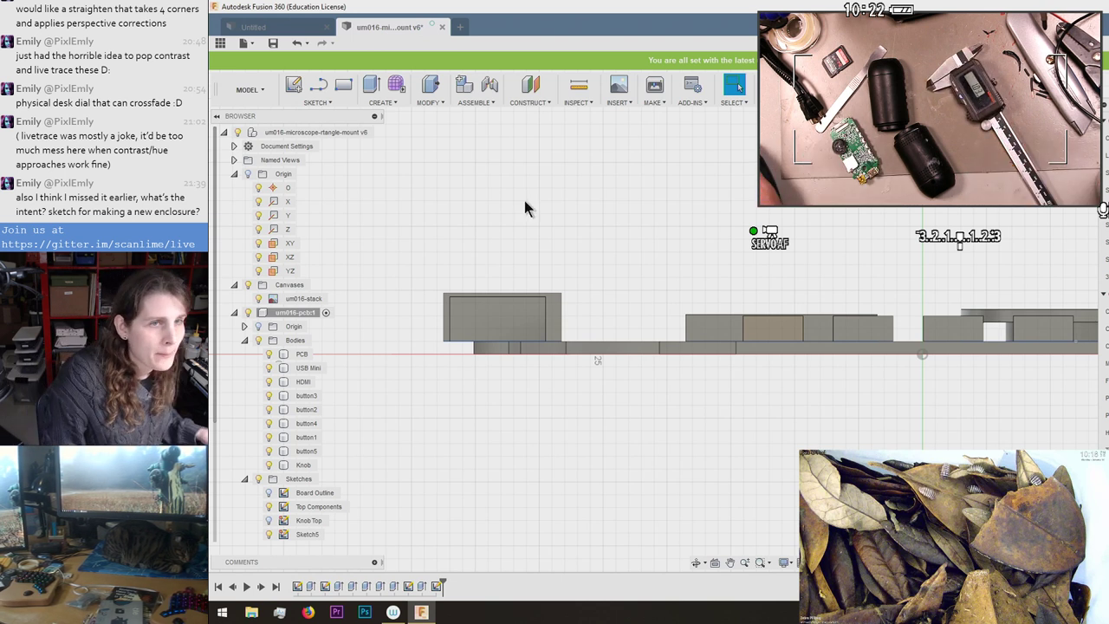
key(r)
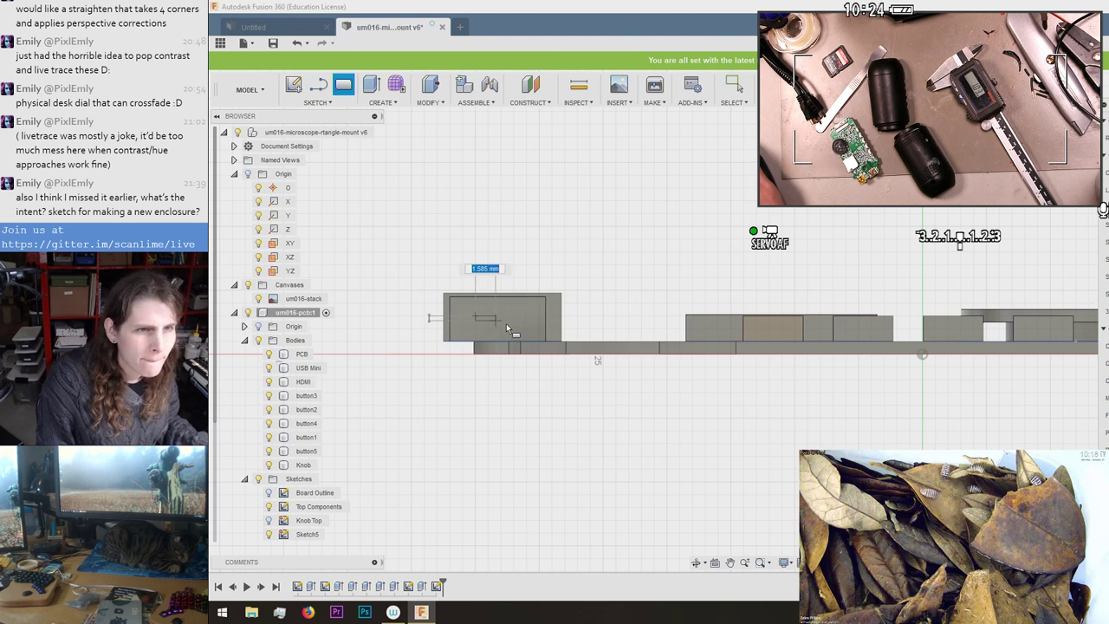
scroll(515, 321, down, 2)
scroll(515, 319, up, 4)
key(Escape)
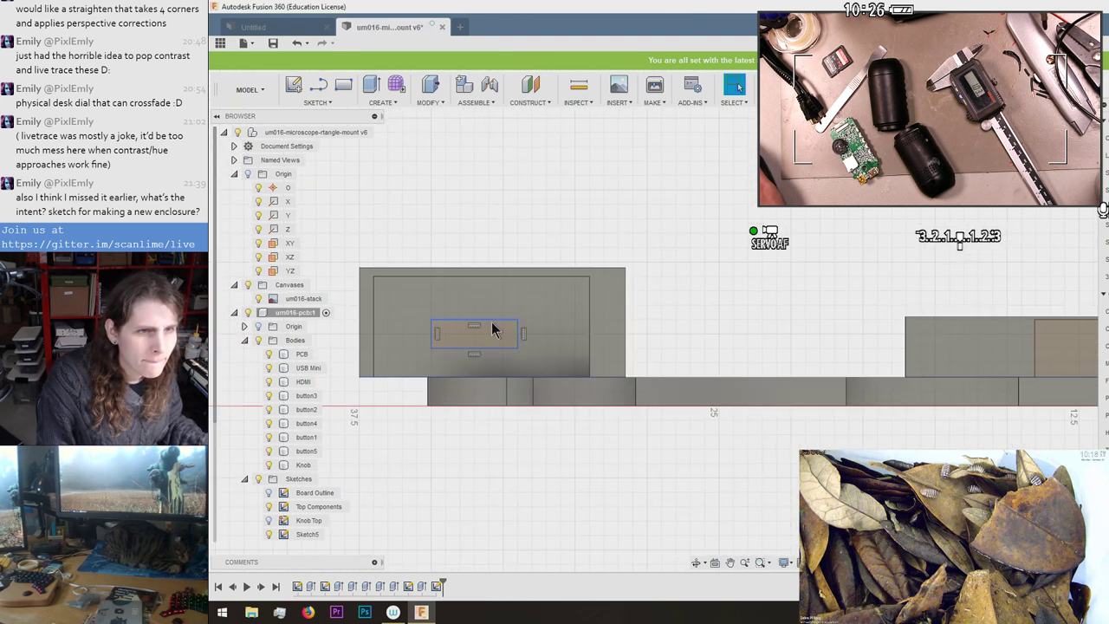
Dimension the small sketch rectangle 2 mm wide and 1 mm high.
key(d)
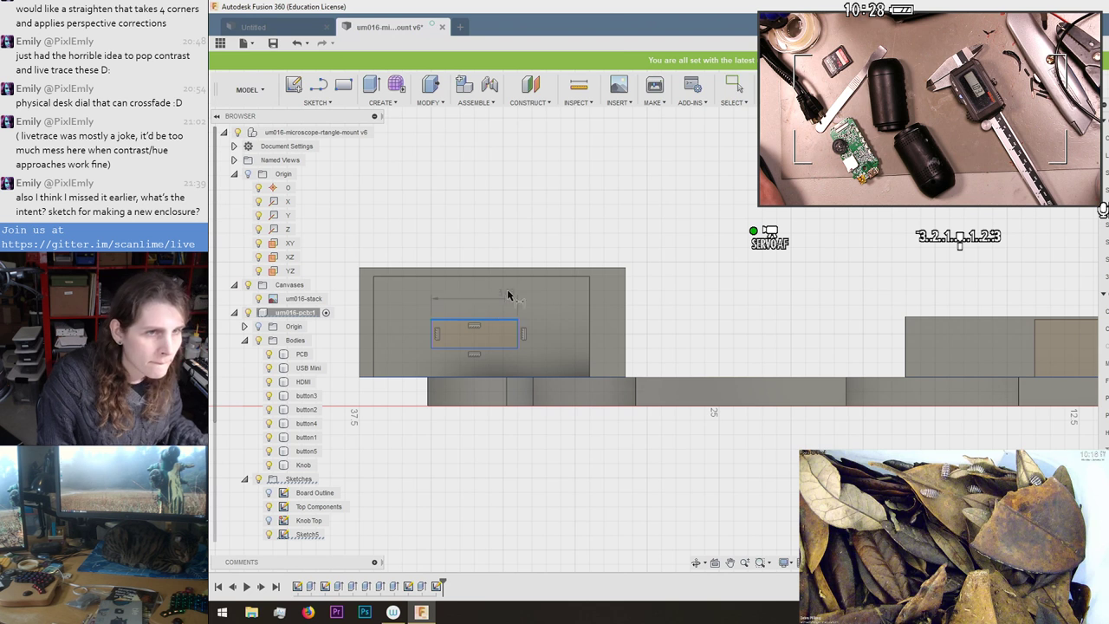
click(507, 323)
click(508, 232)
text(2)
key(Return)
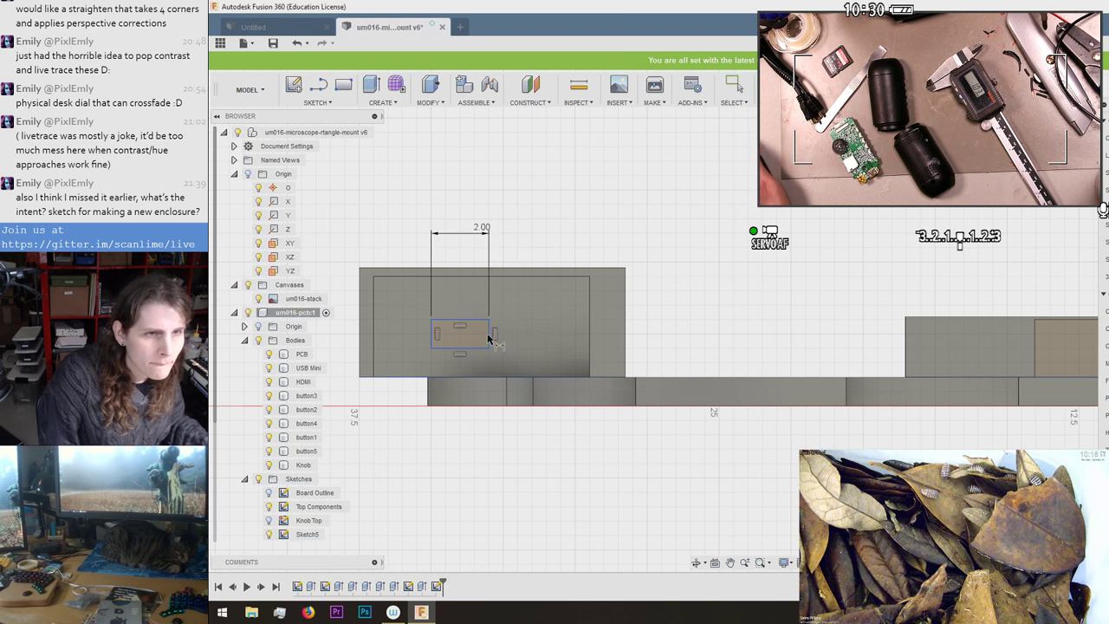
click(533, 333)
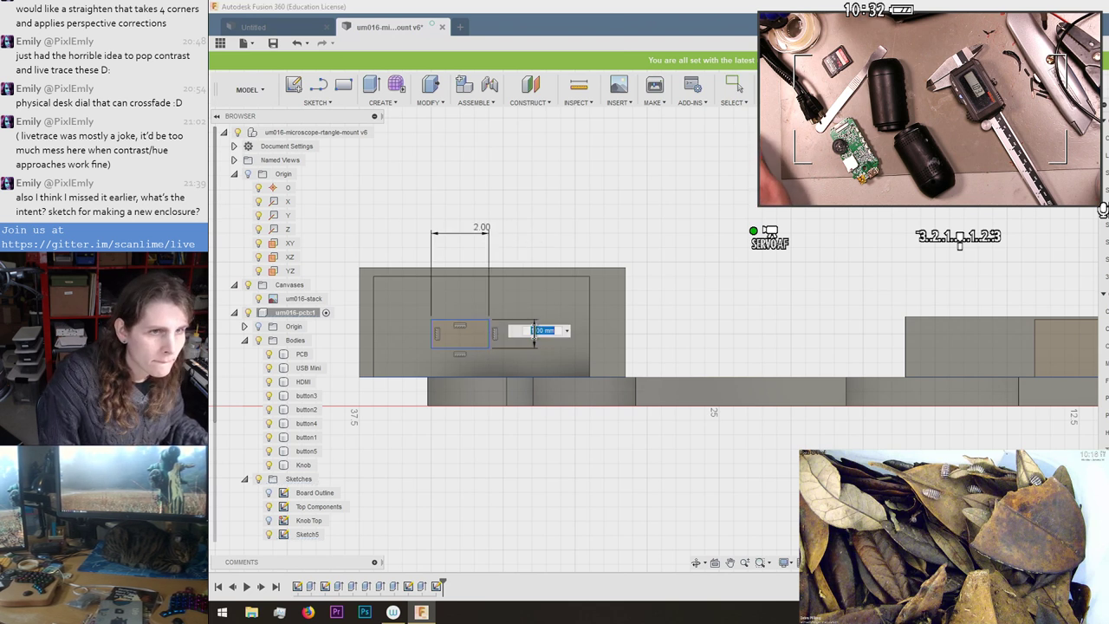
text(1)
key(Return)
scroll(548, 303, down, 3)
scroll(547, 305, down, 5)
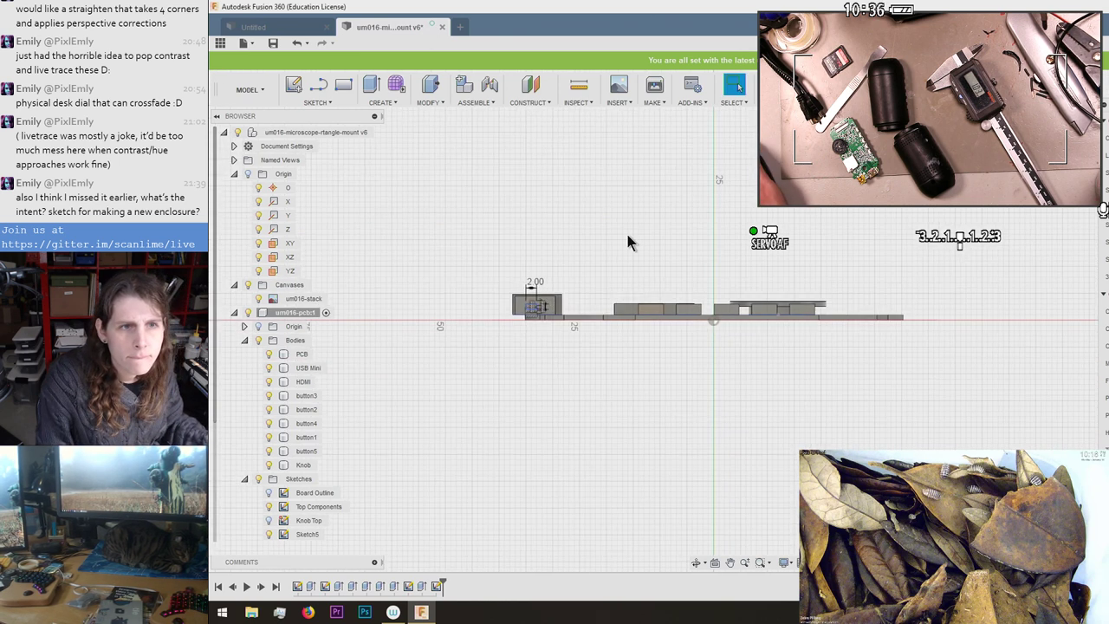
scroll(633, 268, down, 1)
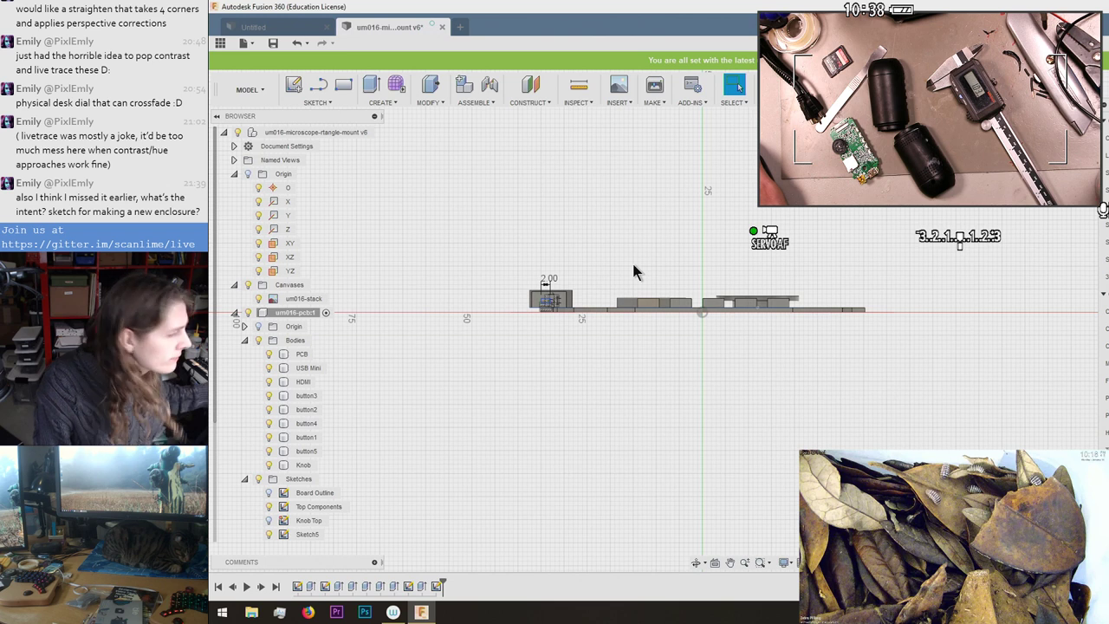
Draw a horizontal line across the middle of the front face of the button nearest the connectors, from side edge to side edge.
shift+middle_drag(634, 265, 623, 277)
scroll(623, 277, up, 4)
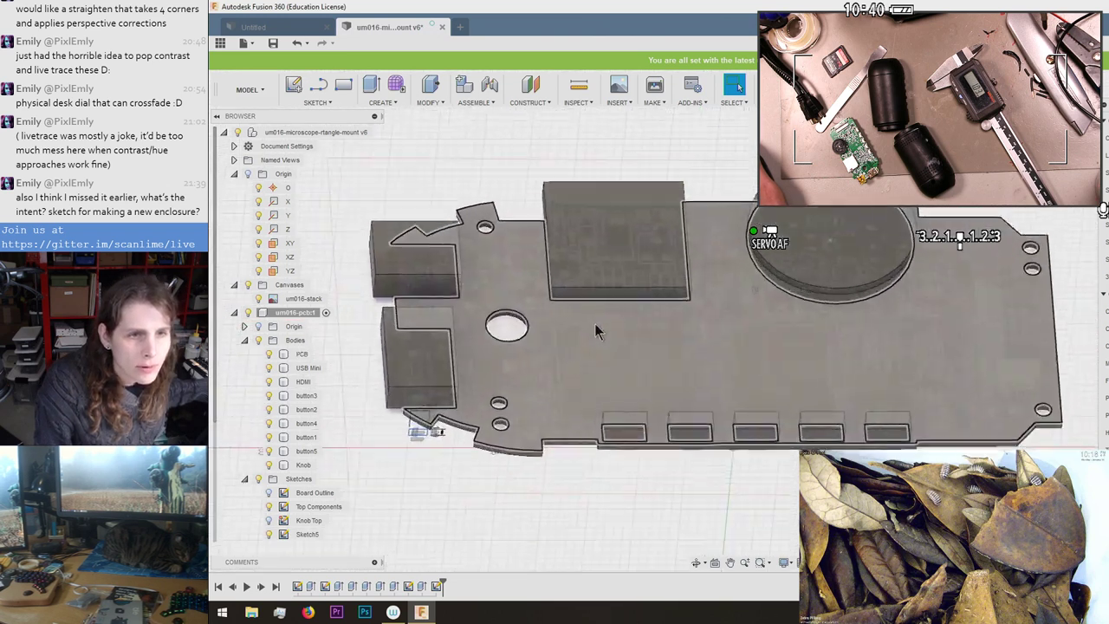
mouse_move(595, 324)
shift+middle_down()
mouse_move(598, 335)
mouse_move(640, 249)
mouse_move(700, 252)
shift+middle_up()
scroll(598, 335, up, 3)
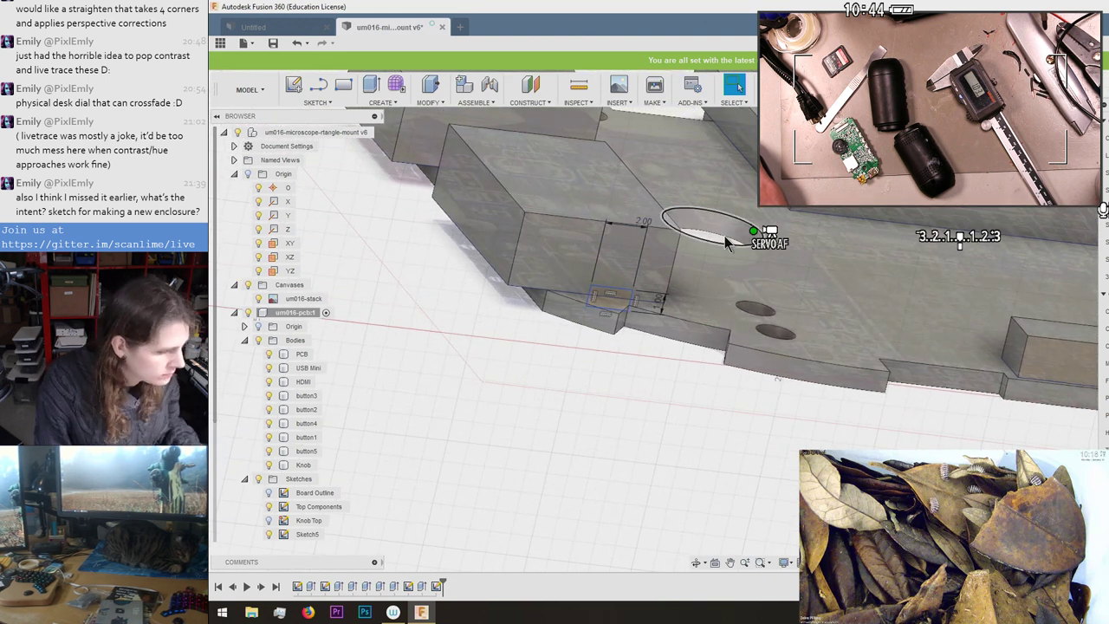
key(l)
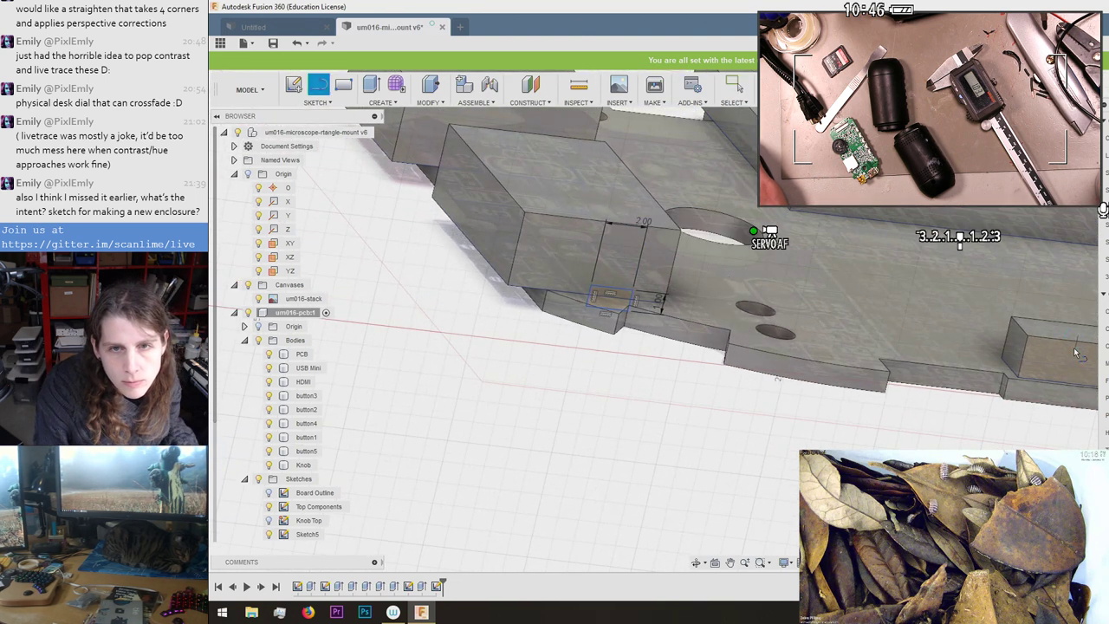
scroll(1045, 353, down, 3)
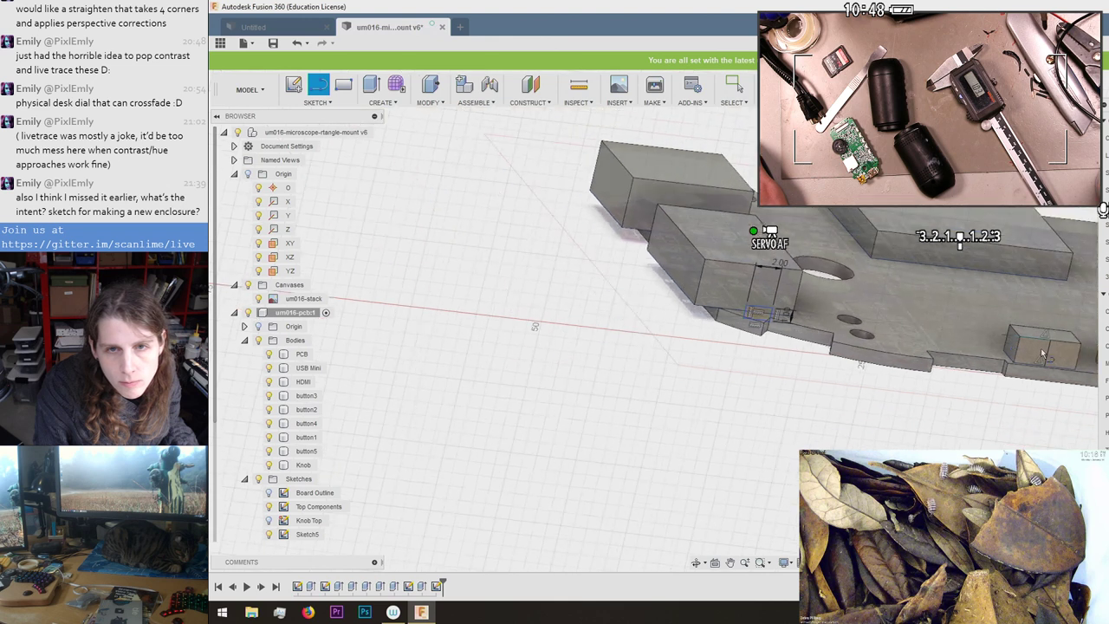
scroll(1040, 360, up, 3)
click(954, 344)
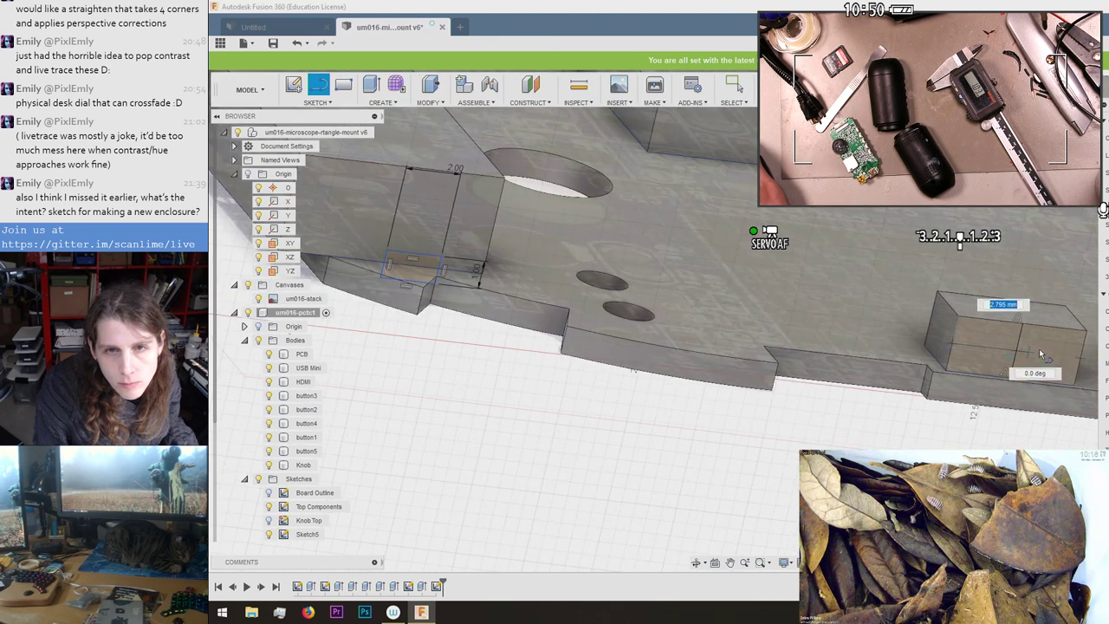
click(1080, 355)
key(Escape)
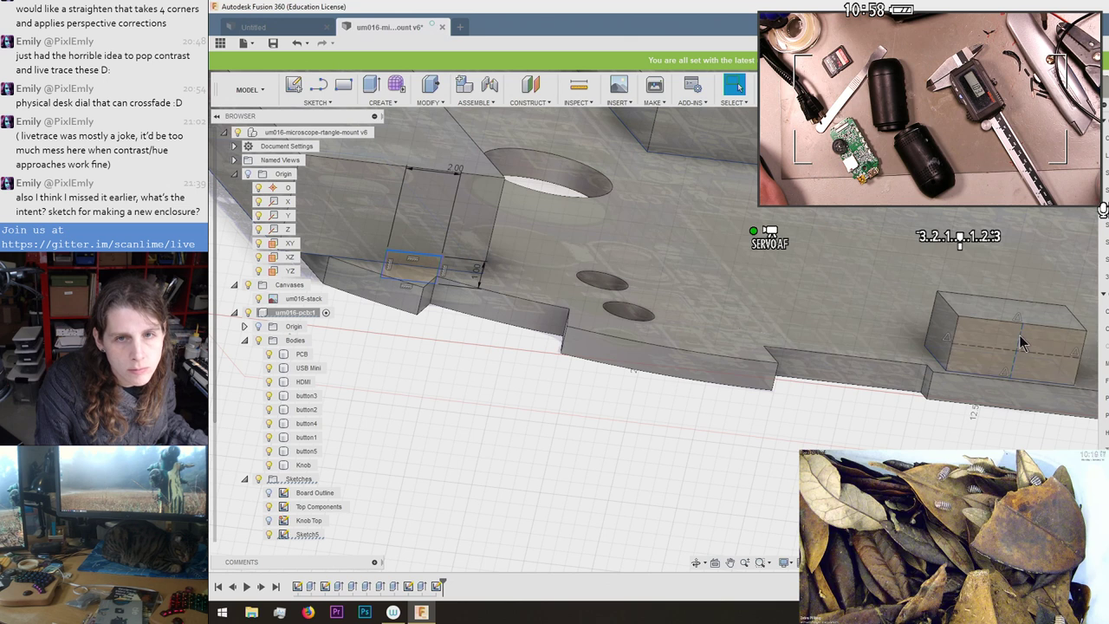
Try to attach the small rectangle to the centre lines on the front face of the button nearest the connectors.
click(1106, 364)
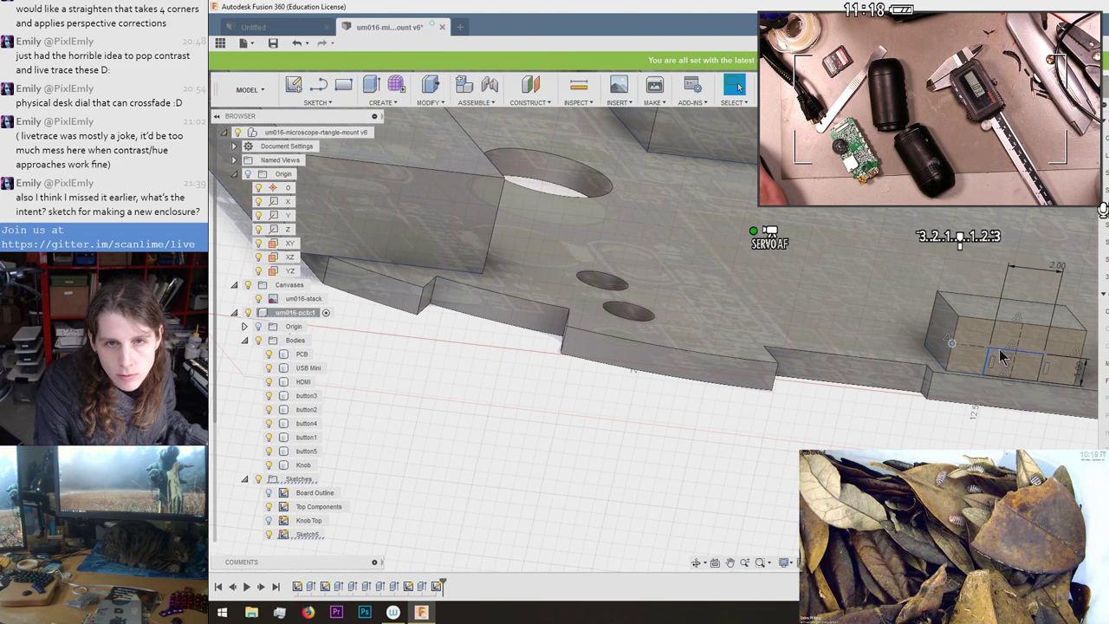
scroll(992, 355, up, 5)
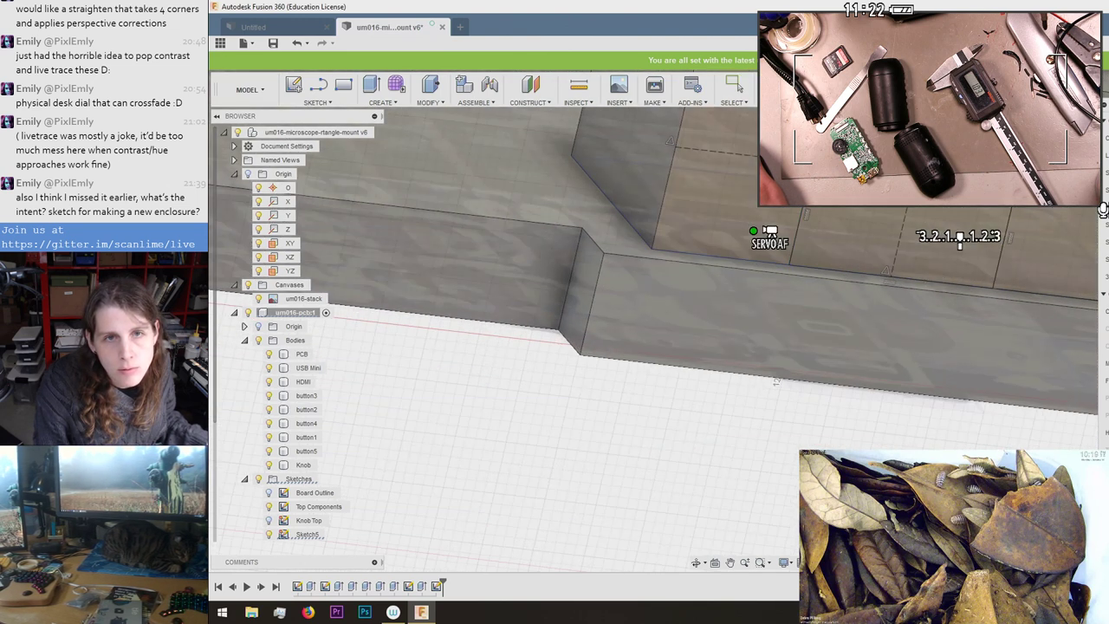
scroll(980, 211, down, 2)
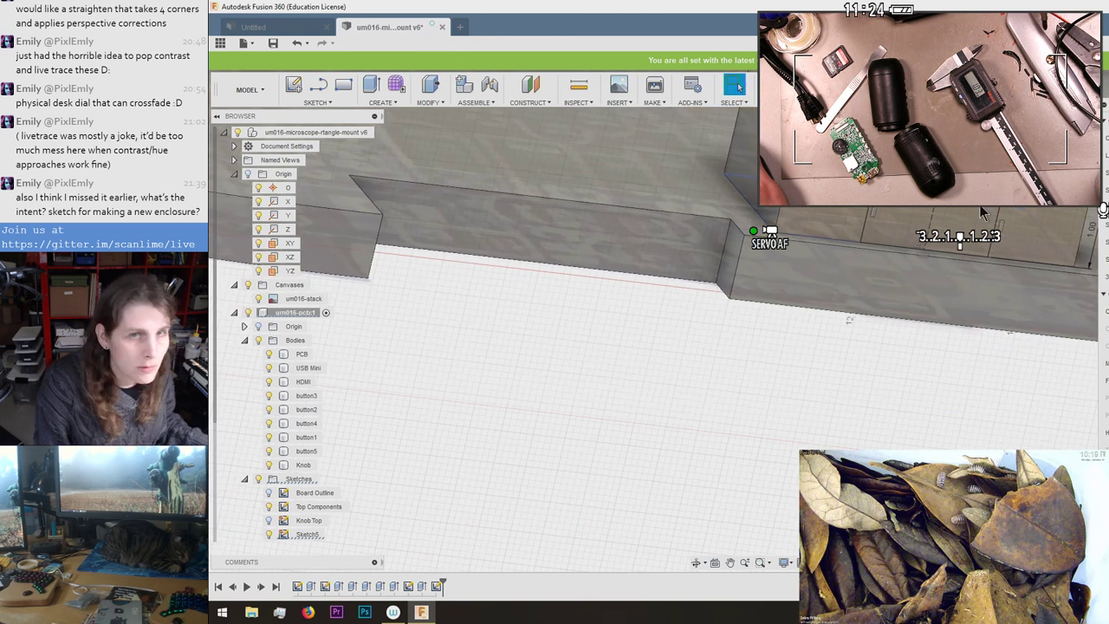
scroll(928, 275, down, 2)
scroll(926, 274, down, 1)
scroll(925, 275, down, 5)
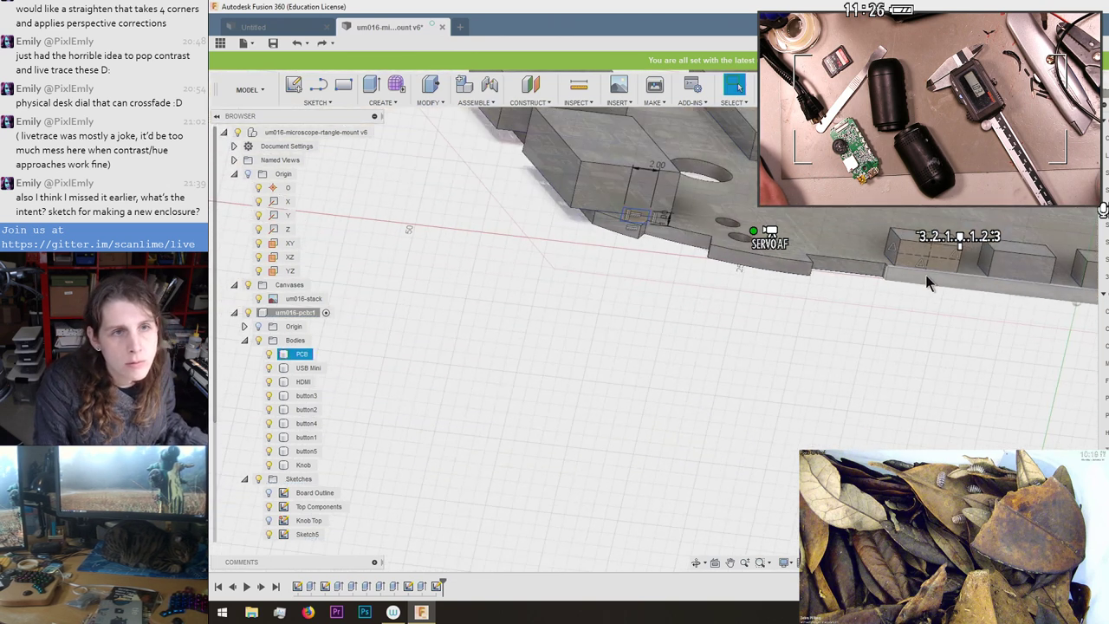
scroll(701, 154, up, 1)
scroll(579, 275, up, 3)
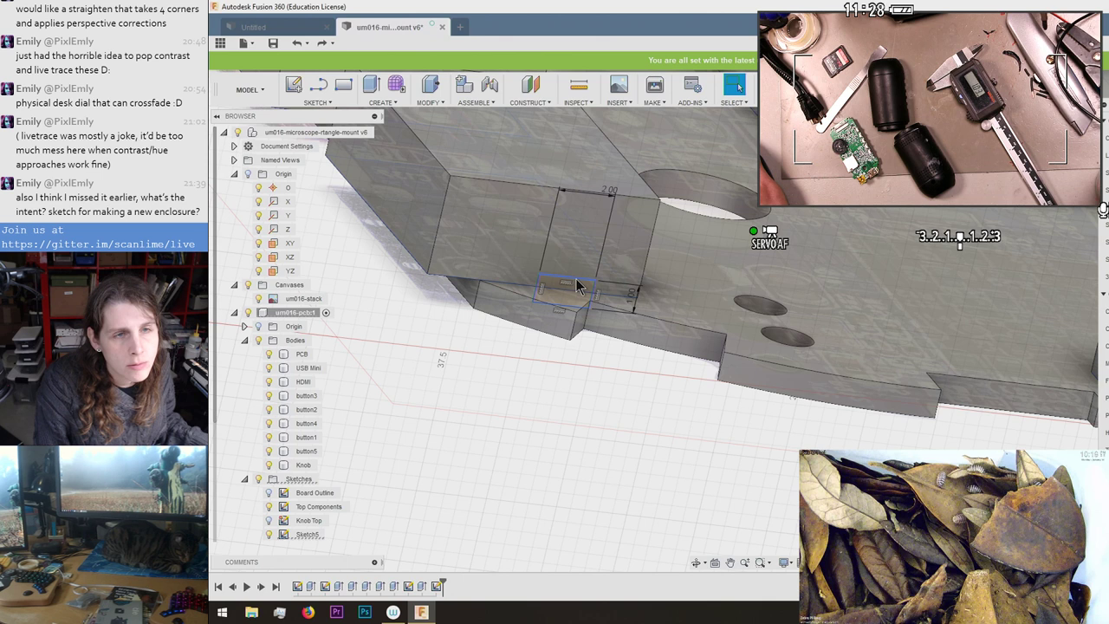
scroll(720, 291, down, 3)
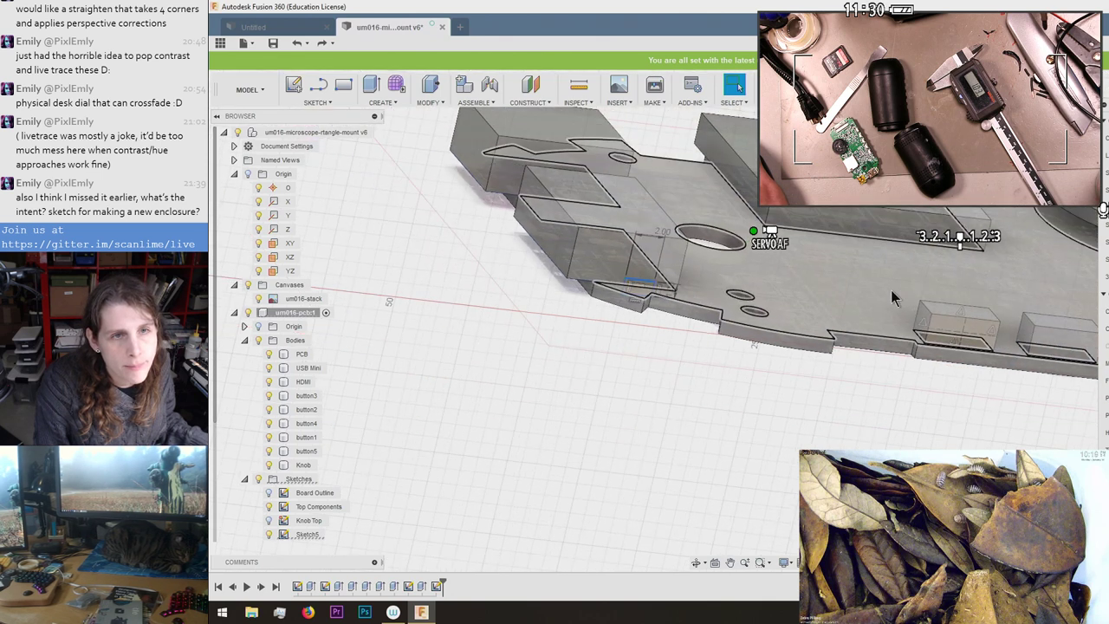
scroll(891, 289, up, 2)
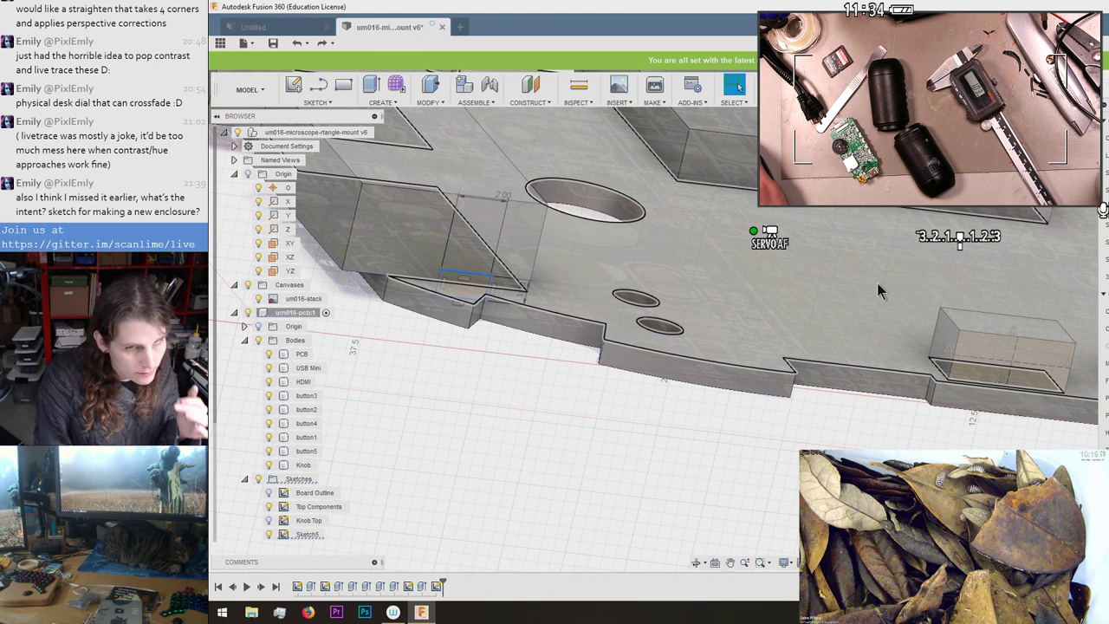
scroll(877, 281, down, 1)
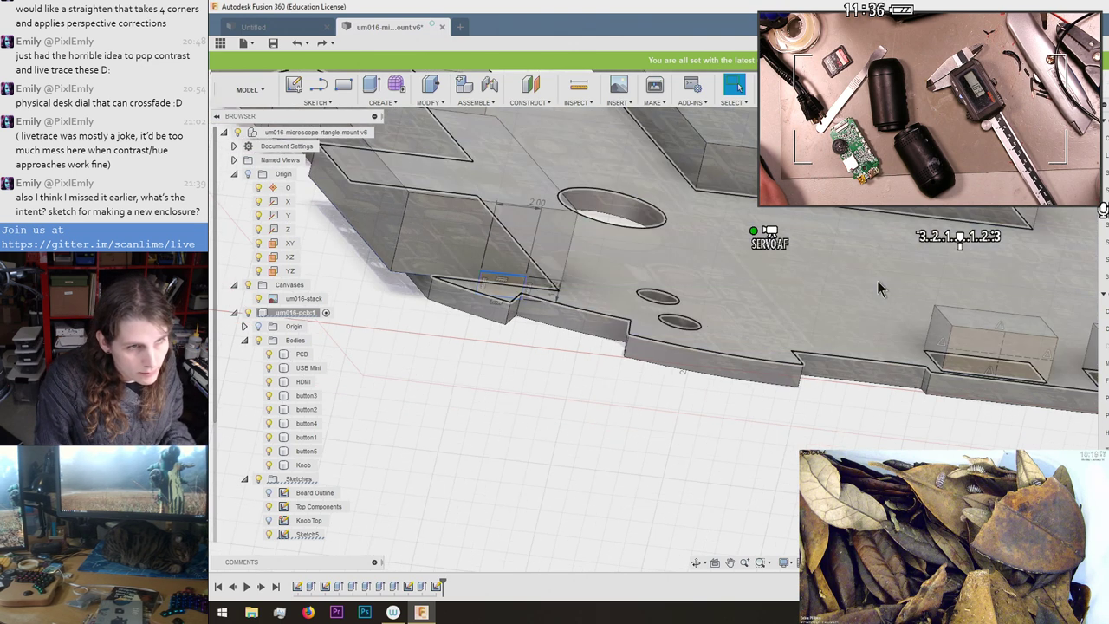
scroll(877, 281, up, 1)
scroll(877, 281, up, 1)
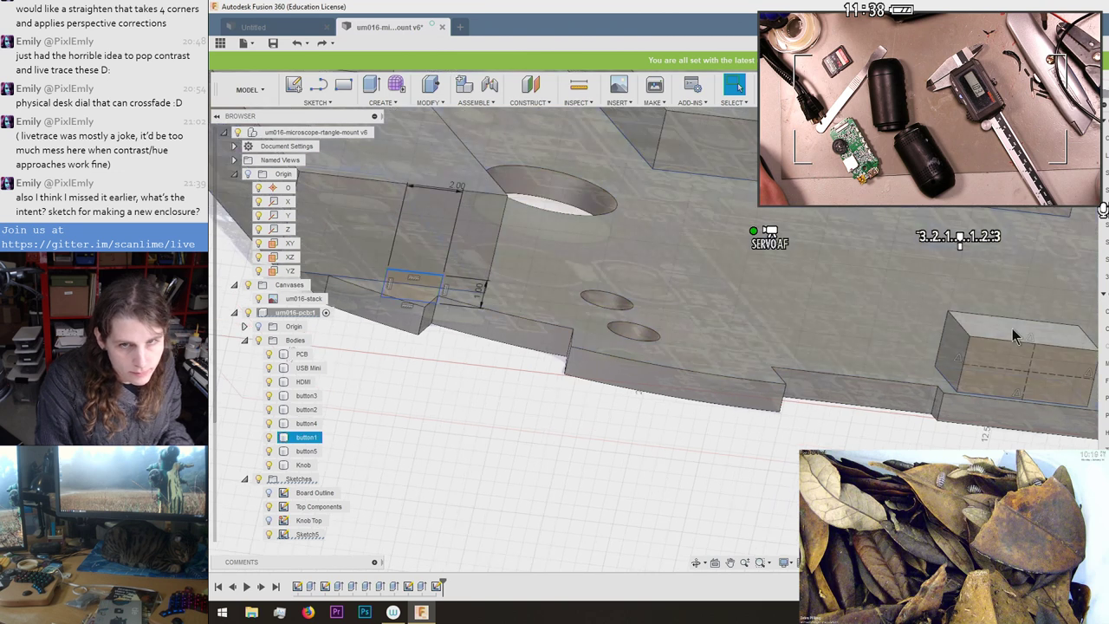
Add sketch points at the midpoints of the small rectangle's edges and align them with the centre lines on the button's front face.
click(1016, 334)
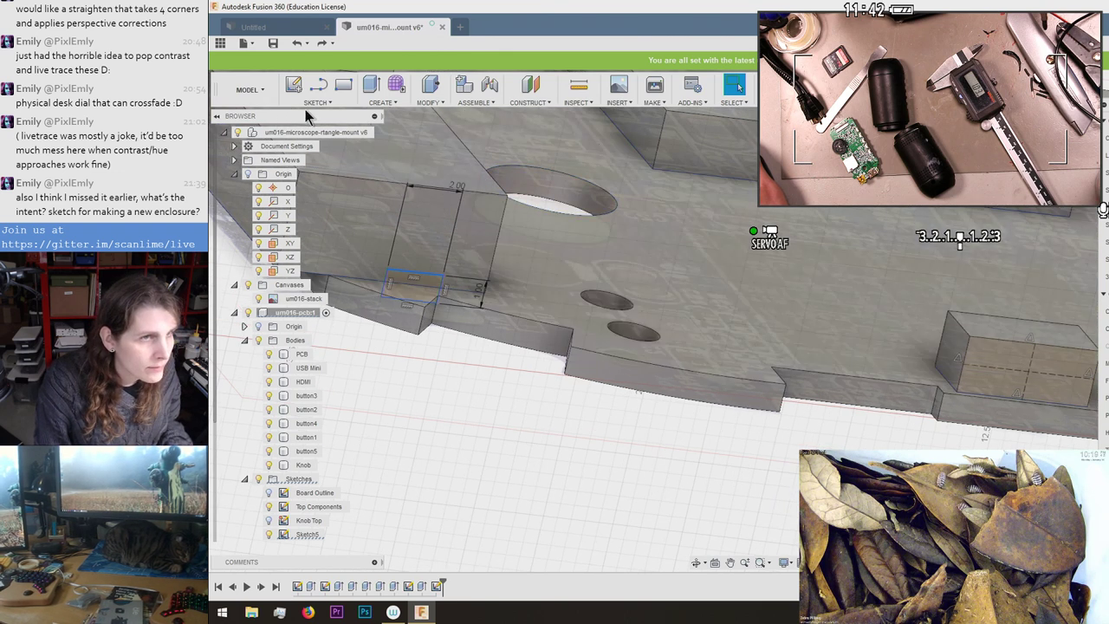
click(316, 102)
mouse_move(318, 151)
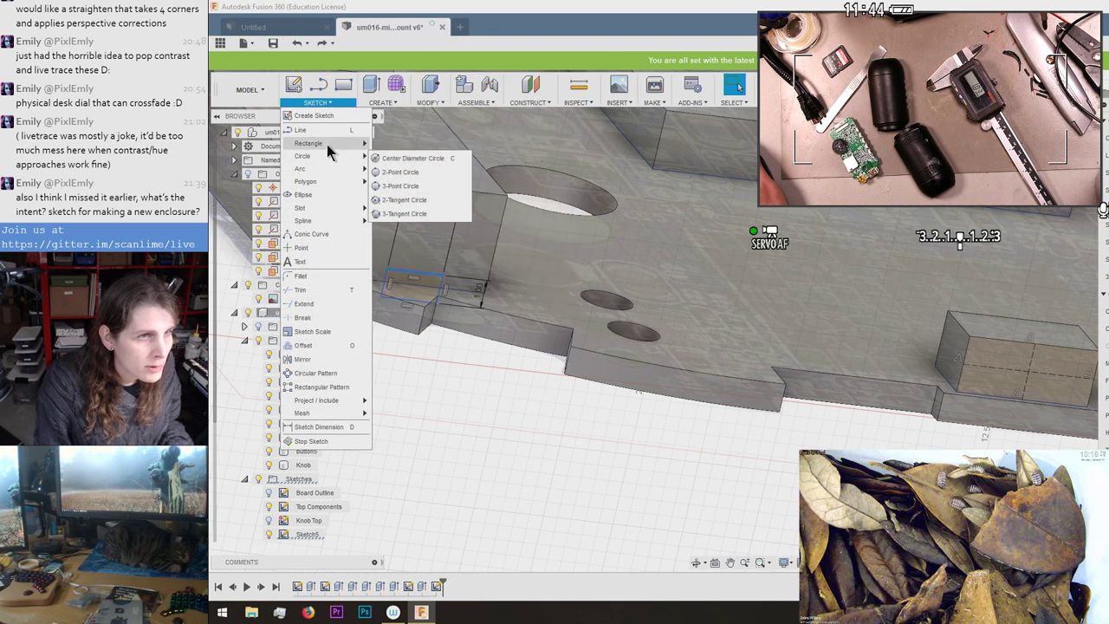
click(318, 248)
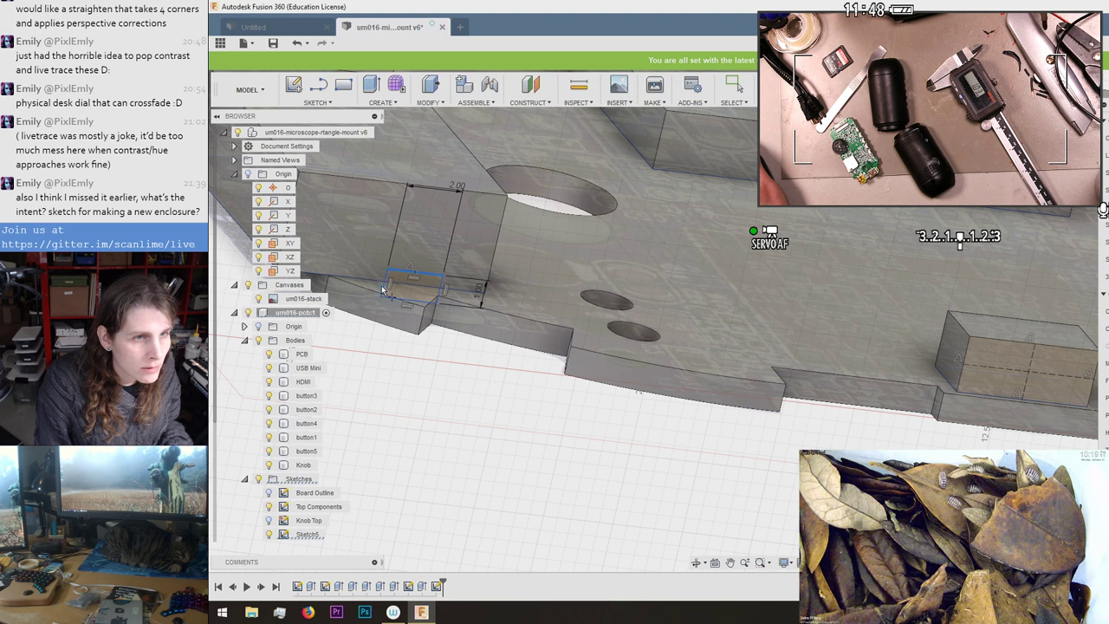
key(Escape)
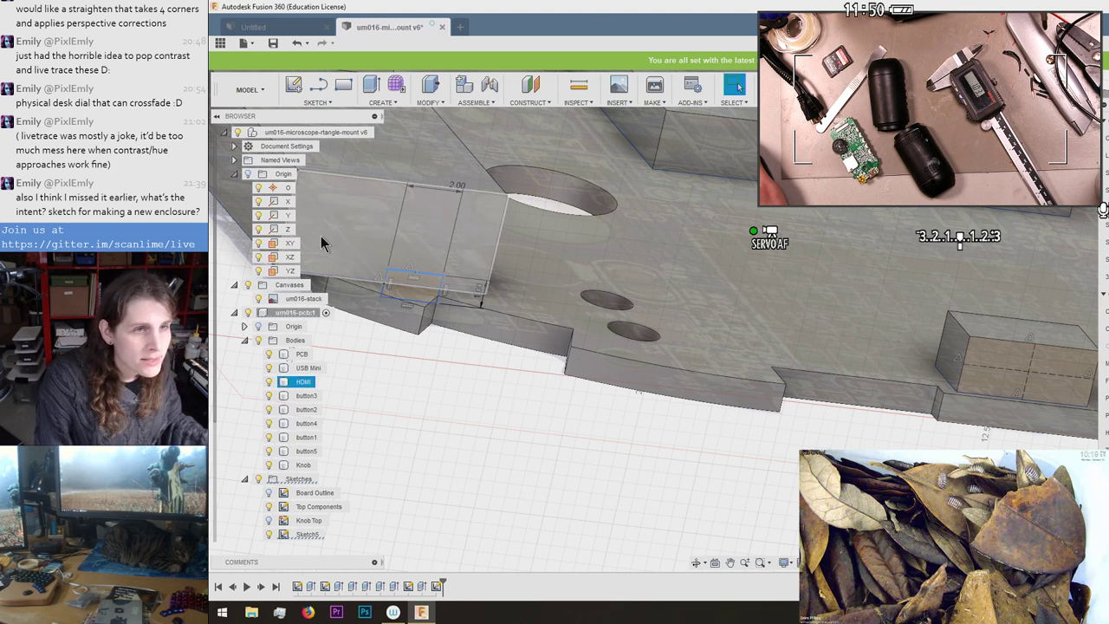
click(418, 279)
key(Escape)
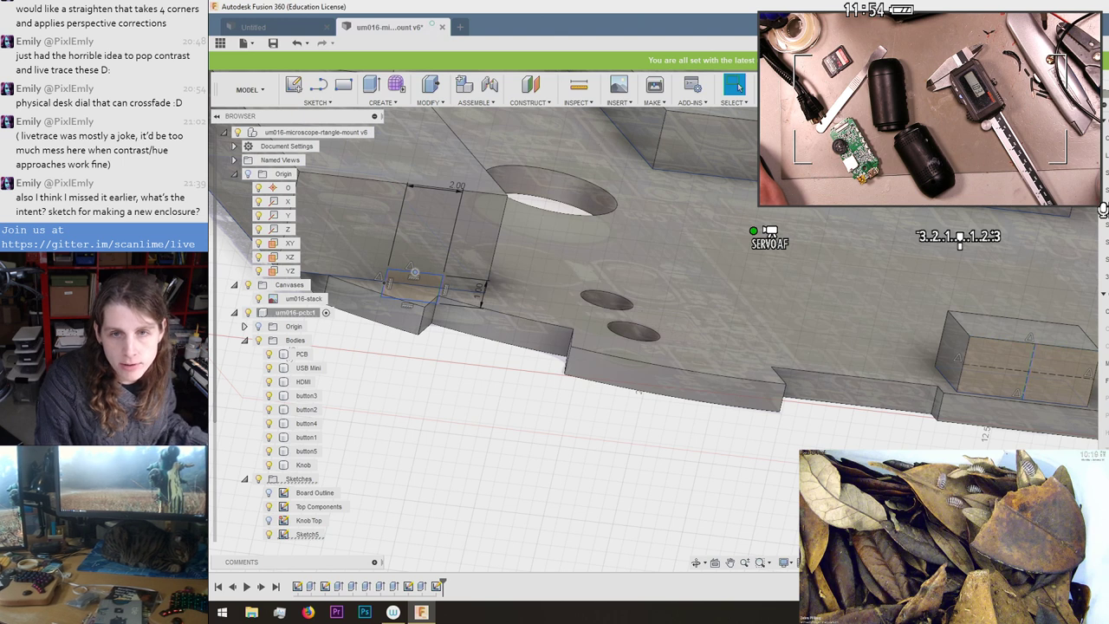
drag(414, 273, 1049, 357)
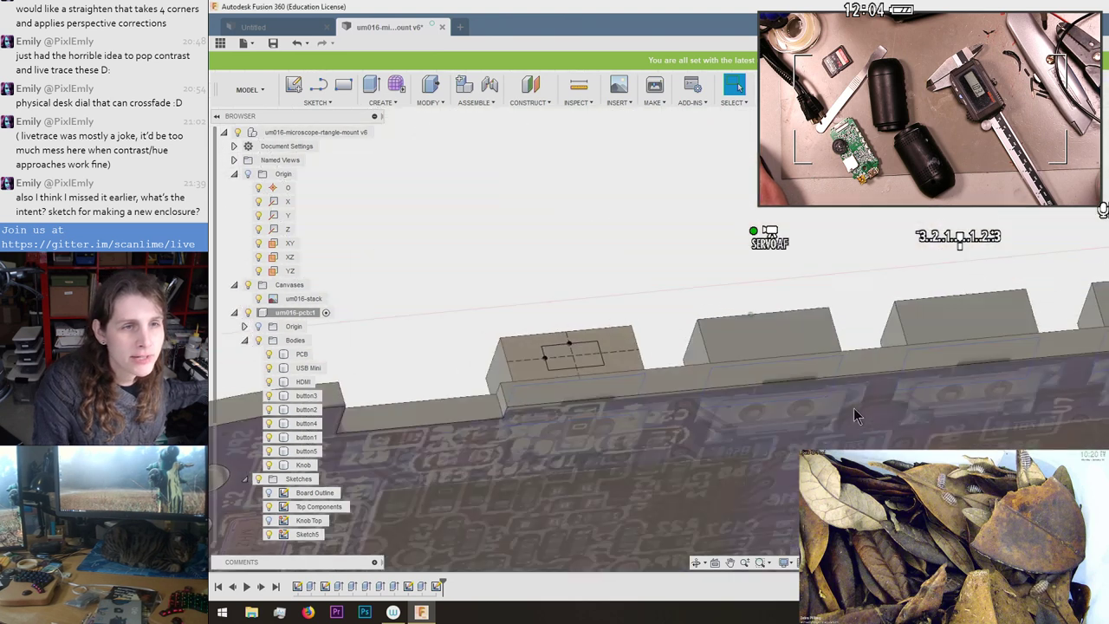
Extrude the small rectangle 1.15 mm outward from the button's front face, joining it to the button body.
key(e)
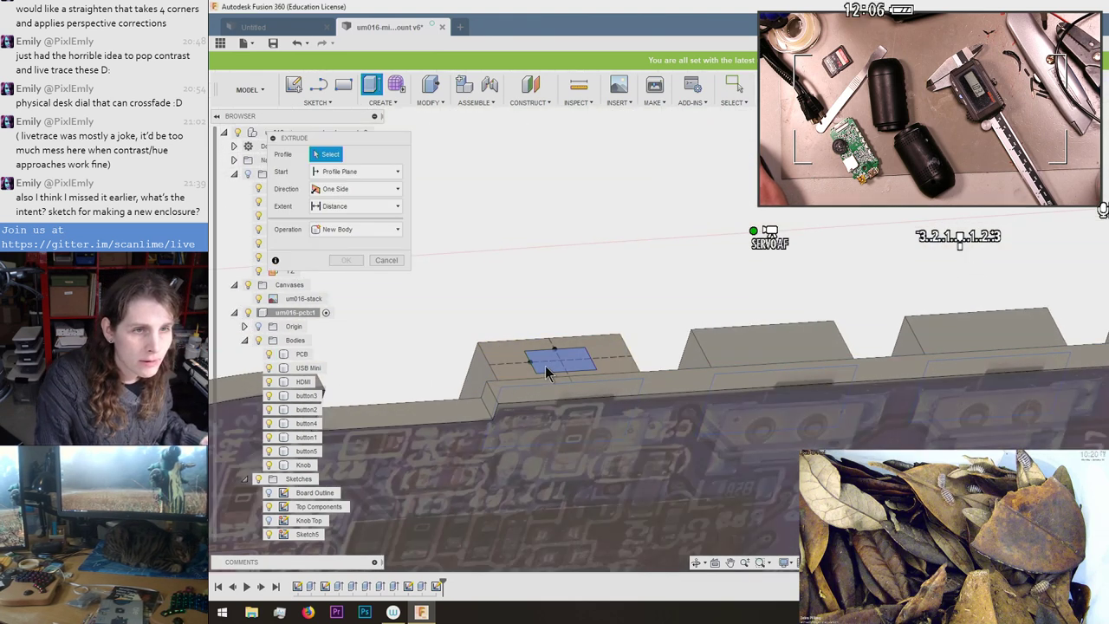
click(545, 365)
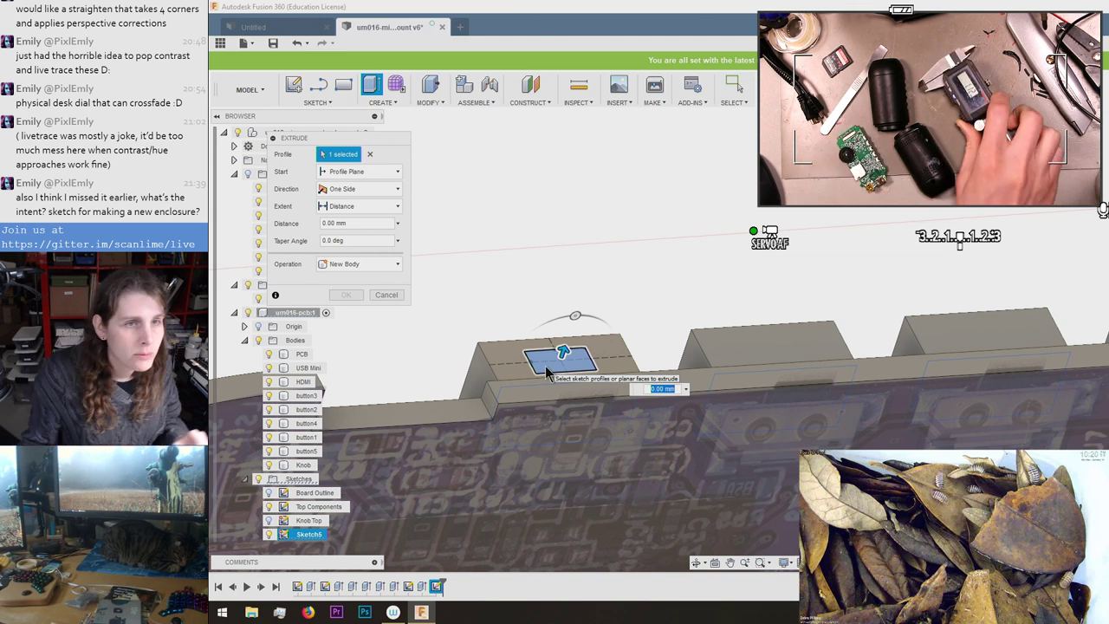
text(1.15)
key(Return)
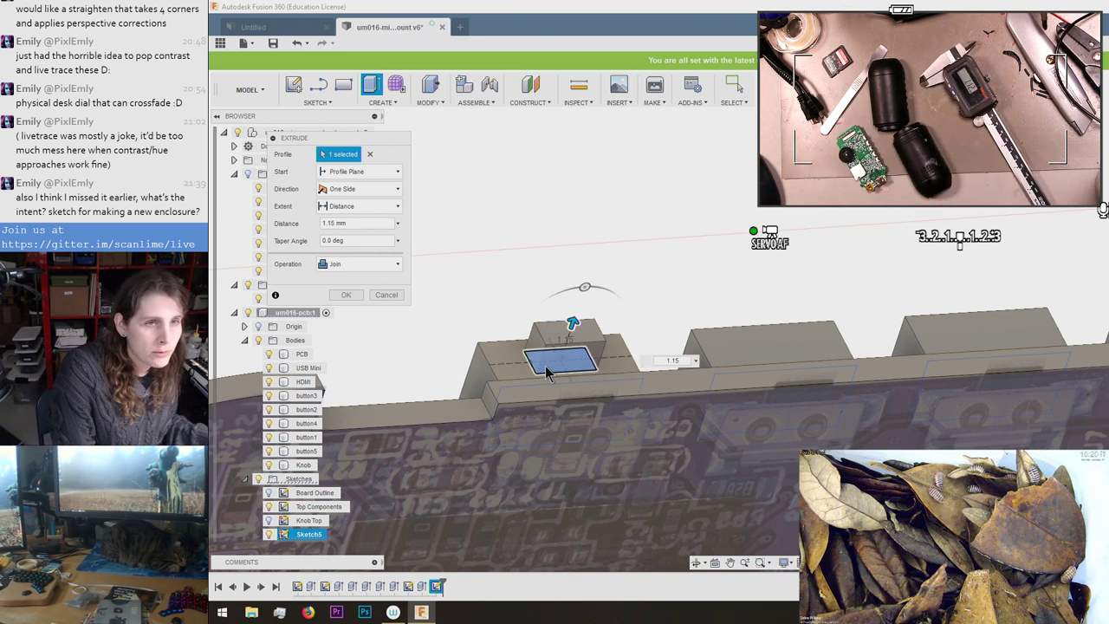
scroll(654, 303, down, 3)
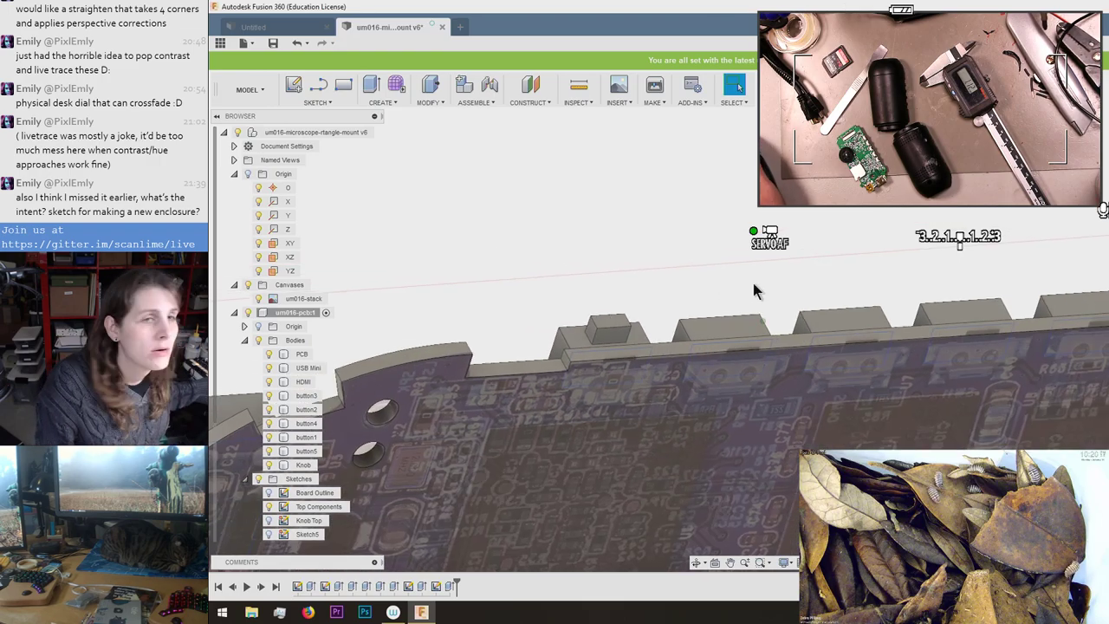
shift+middle_drag(753, 283, 435, 482)
scroll(754, 284, down, 5)
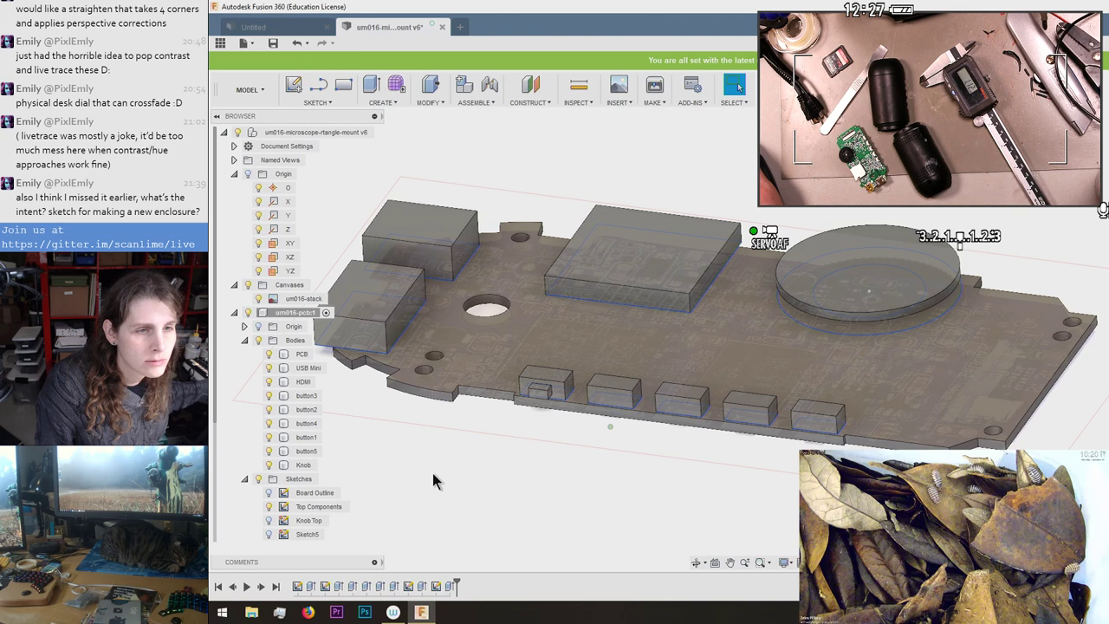
Set up a rectangular pattern of the small button extrusion feature, directed along the row of buttons.
click(451, 586)
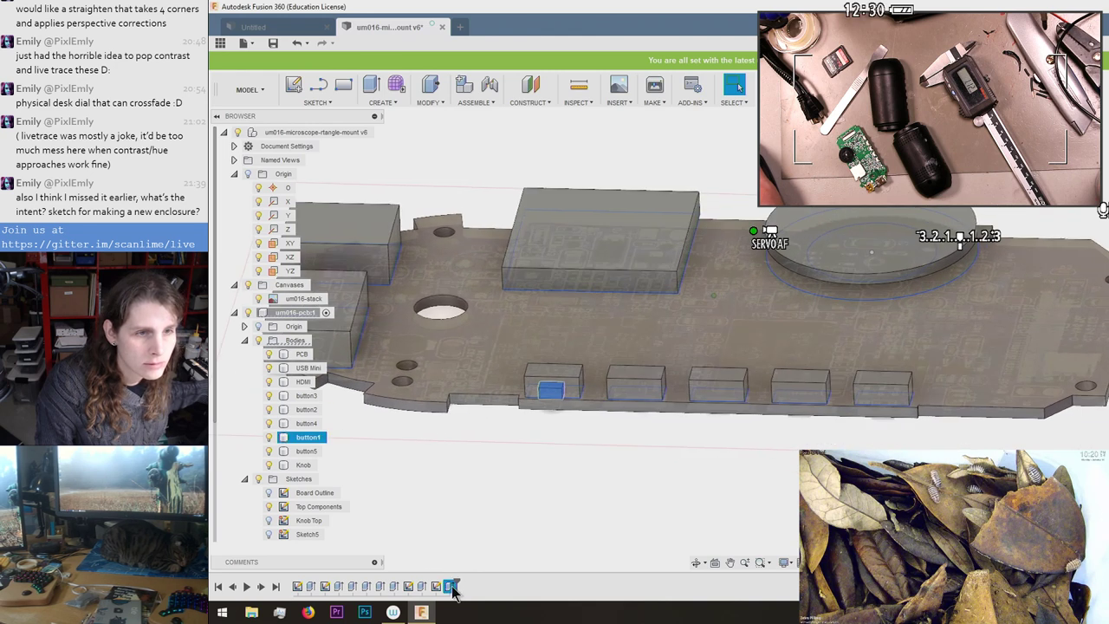
right_click(453, 588)
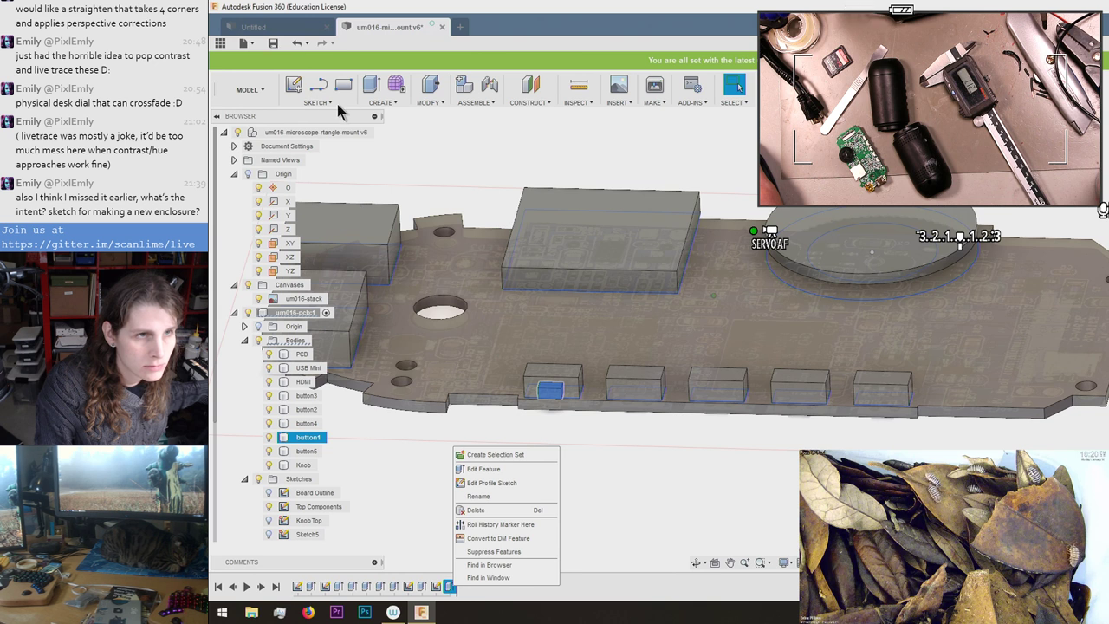
click(381, 103)
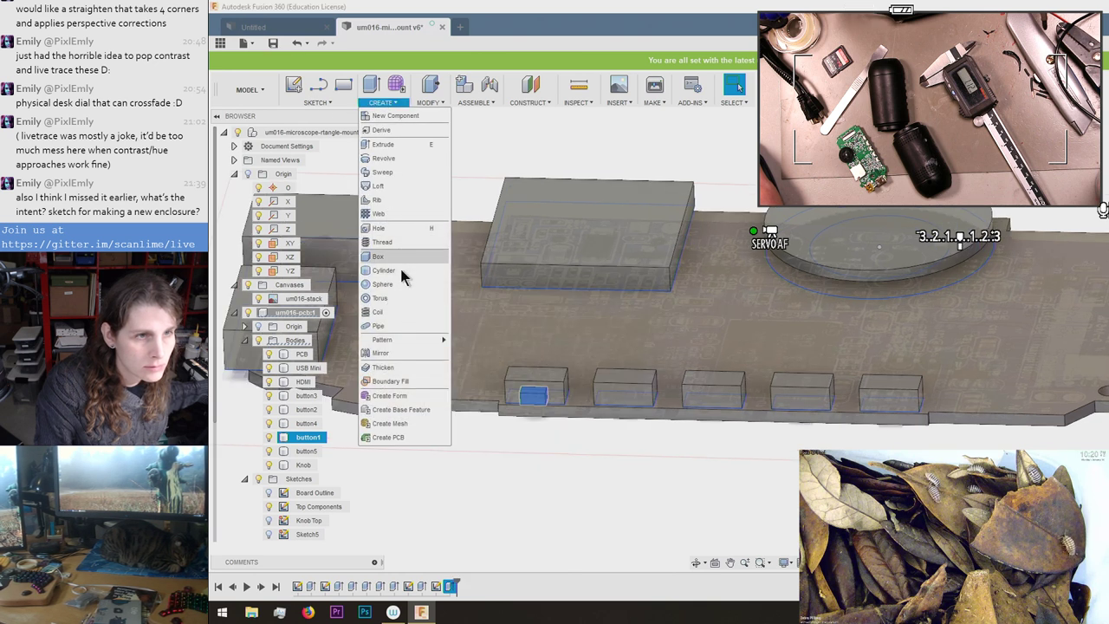
mouse_move(438, 344)
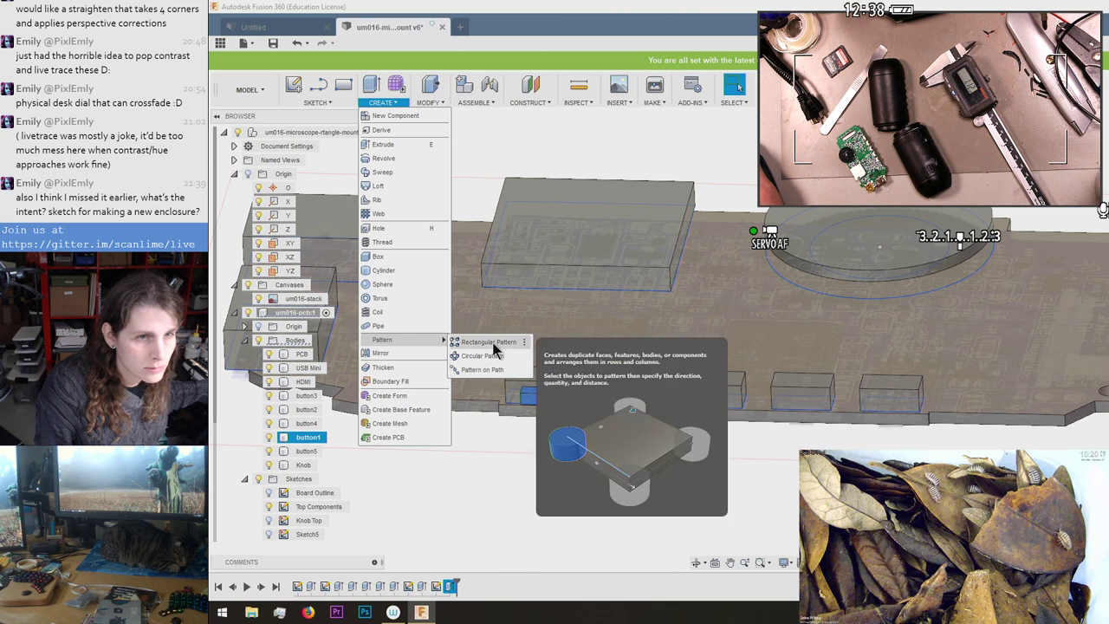
click(487, 342)
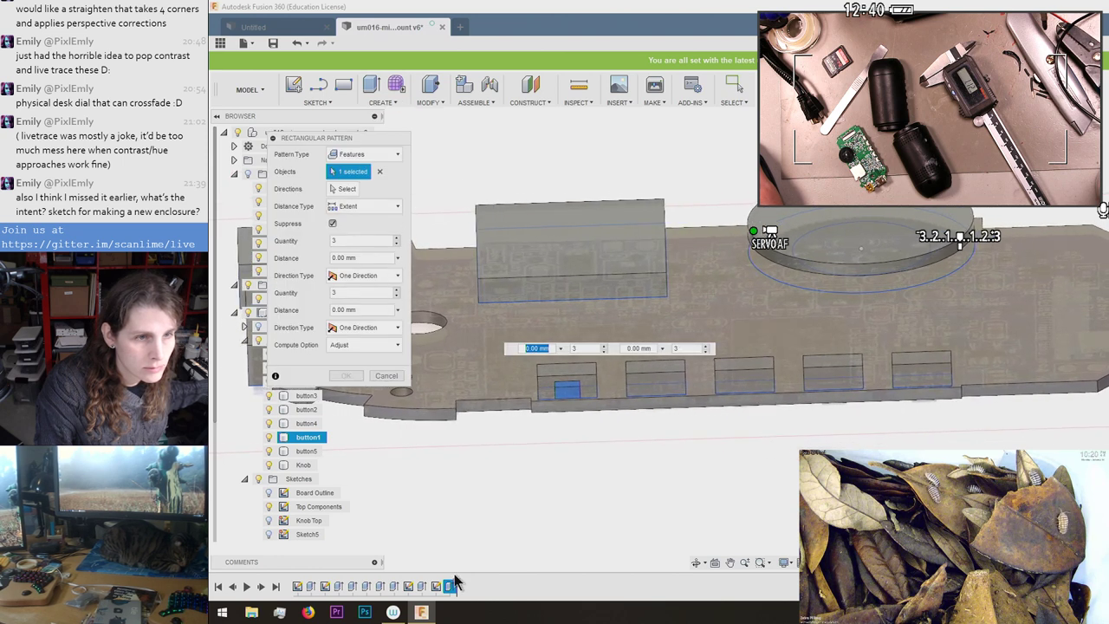
scroll(385, 260, up, 2)
shift+middle_drag(444, 310, 444, 241)
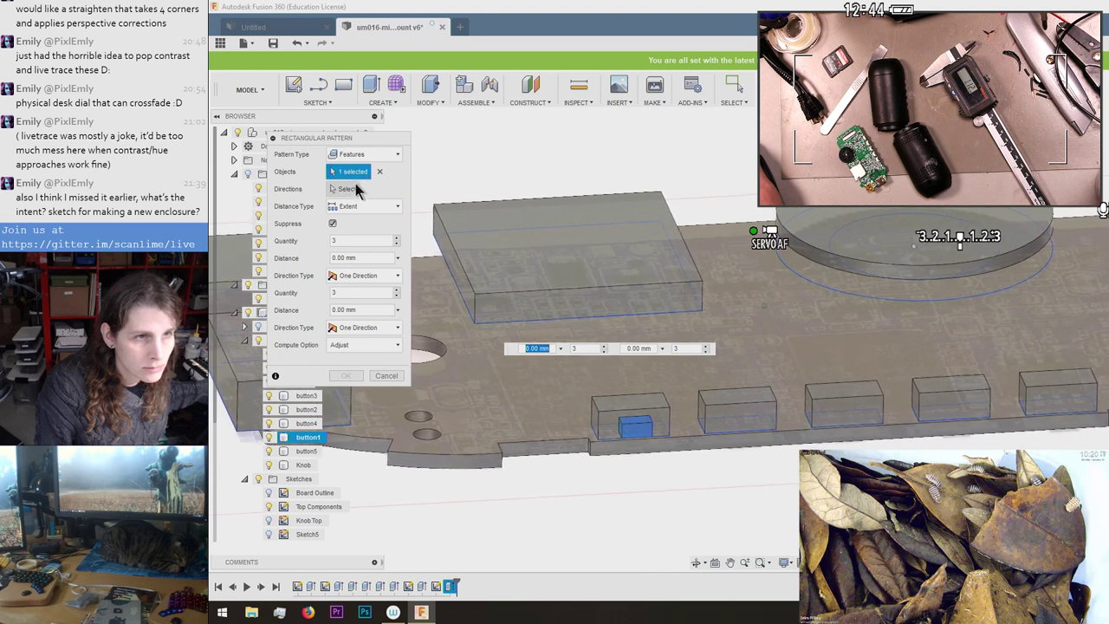
click(345, 188)
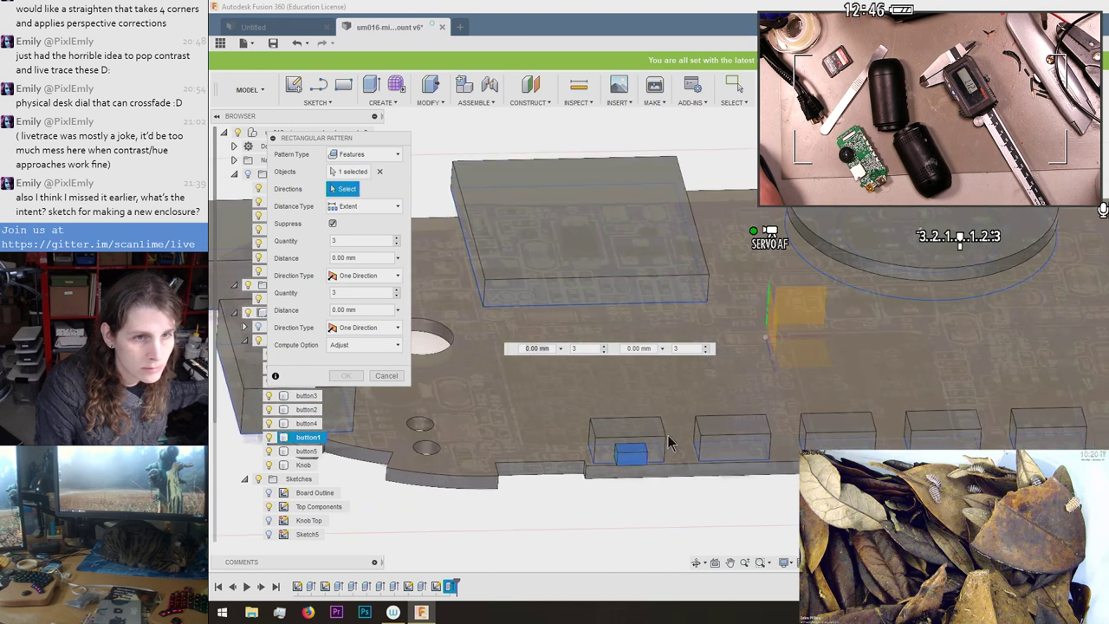
click(646, 444)
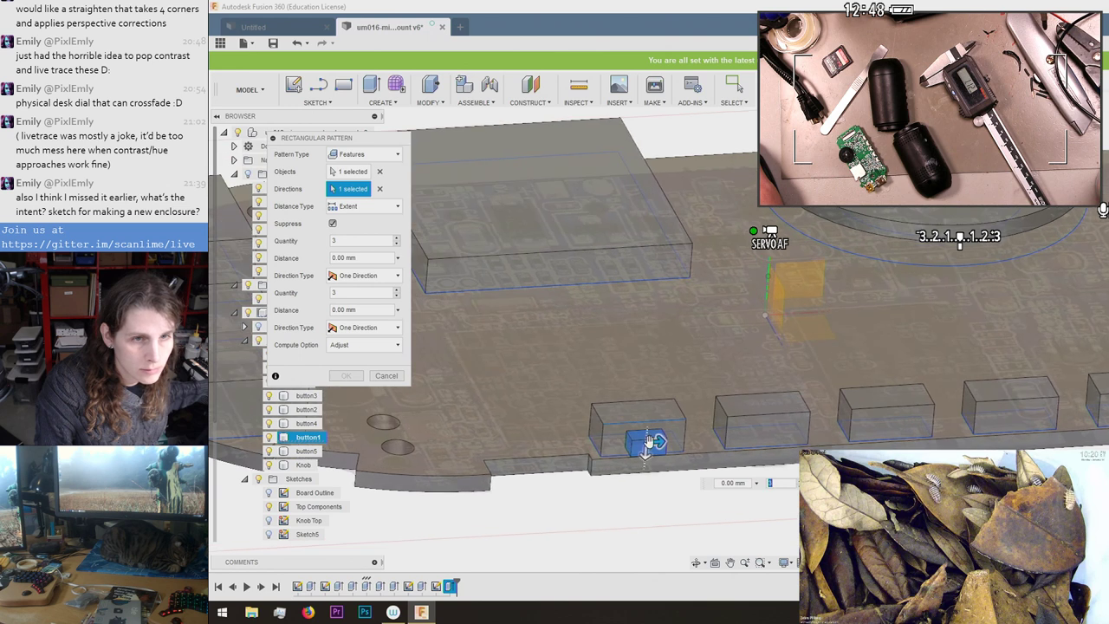
Set the pattern to a quantity of 5 across an extent of 19 mm along the button row.
drag(647, 442, 854, 440)
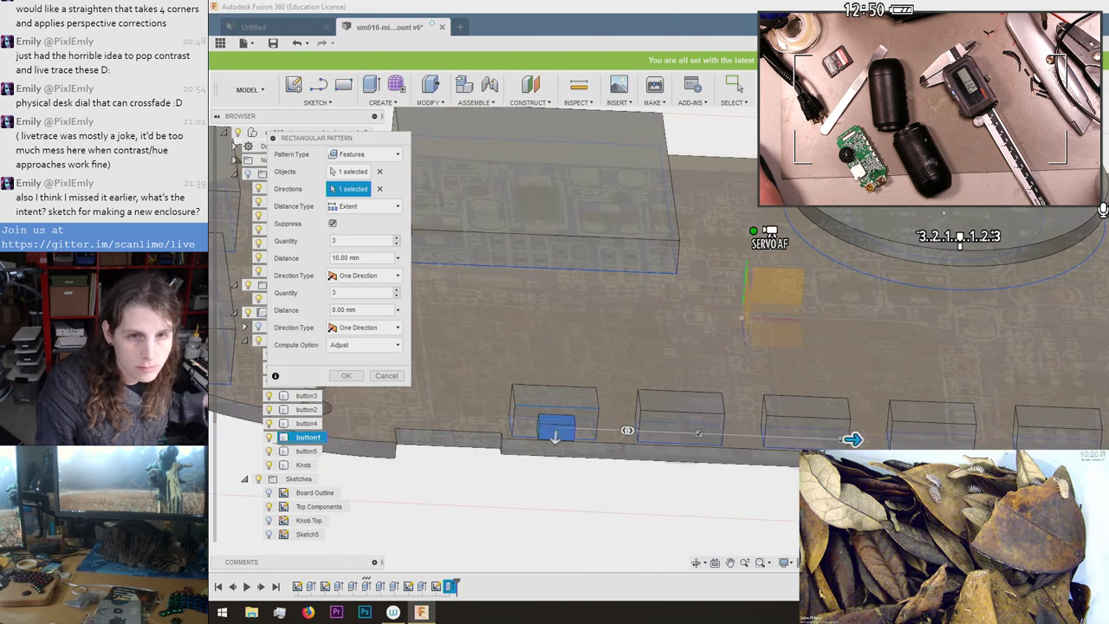
text(5)
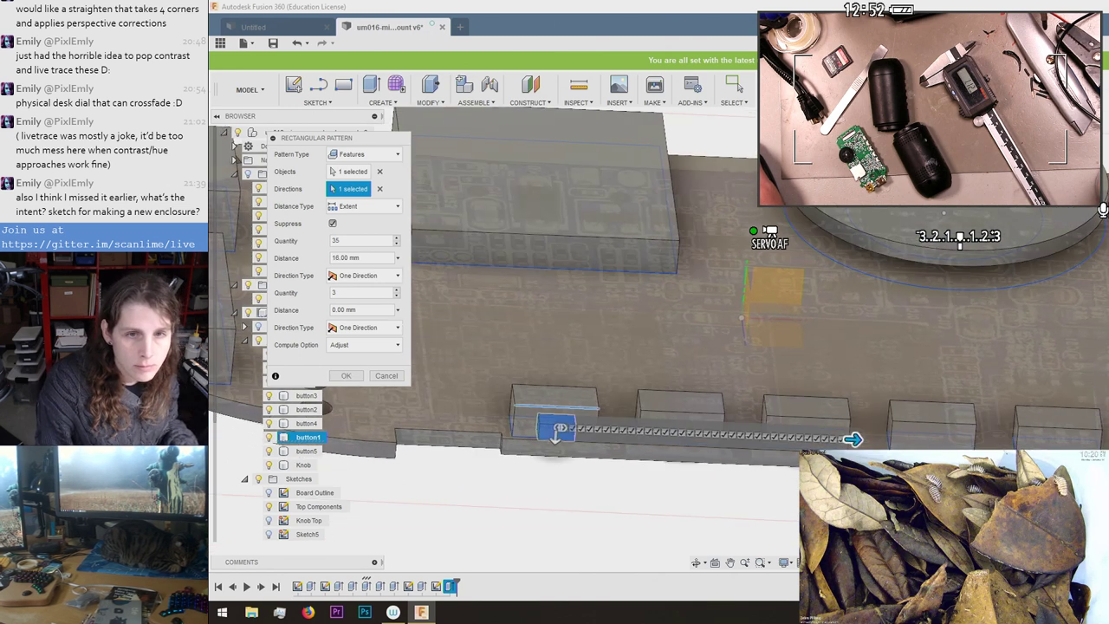
key(BackSpace)
key(BackSpace)
text(5)
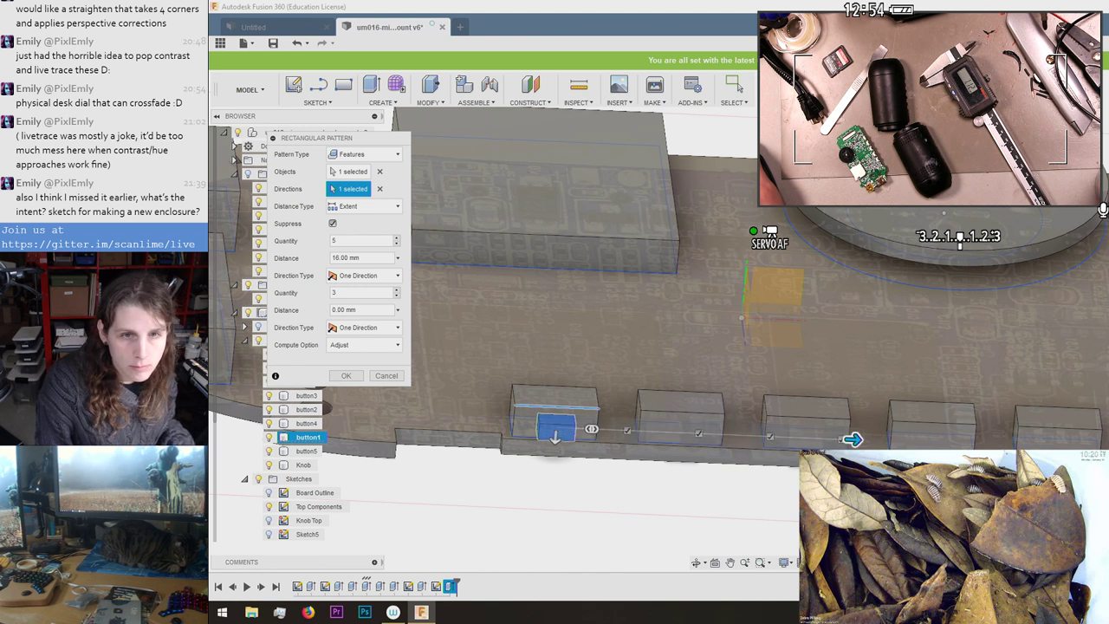
drag(854, 439, 905, 442)
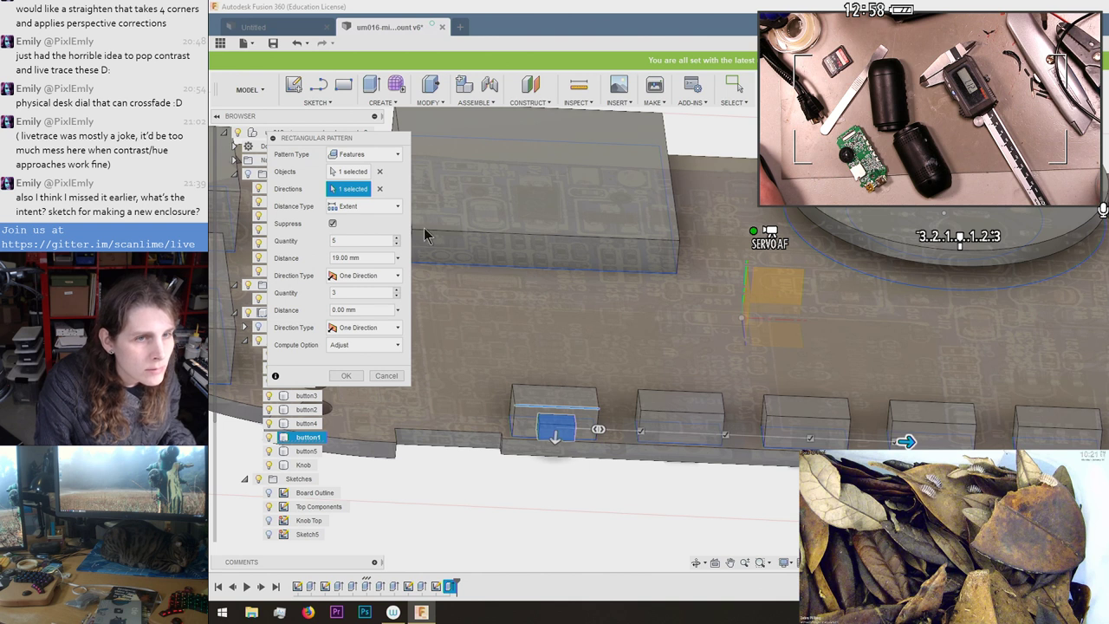
Switch the pattern's distance type to Spacing and take the first distance, 4.70 mm, from the front edge of the first button.
click(399, 206)
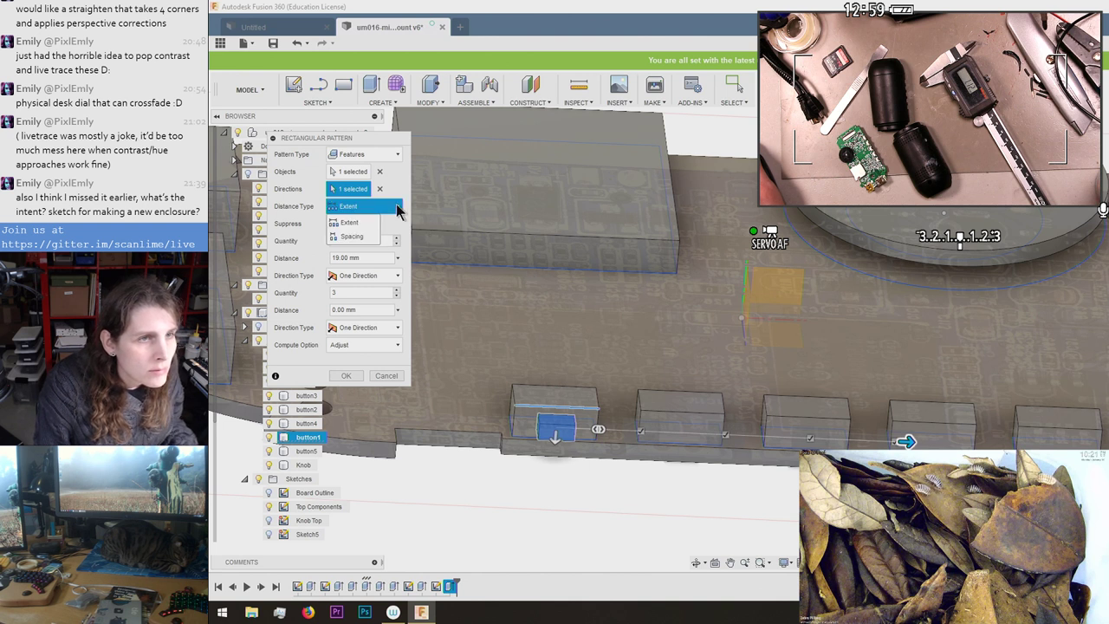
click(360, 238)
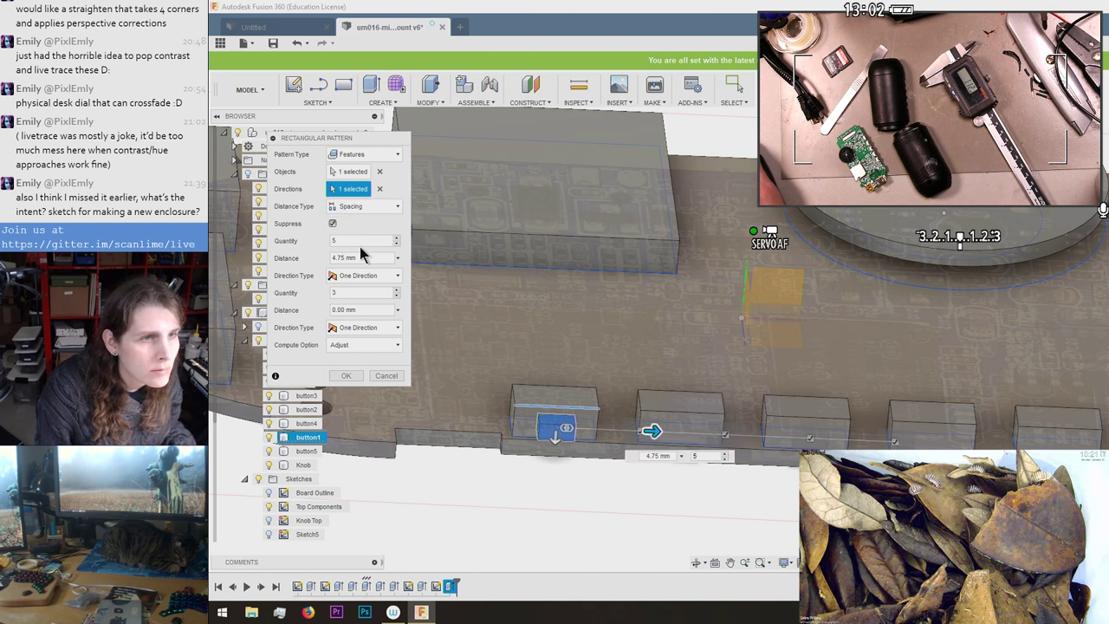
click(397, 259)
click(365, 288)
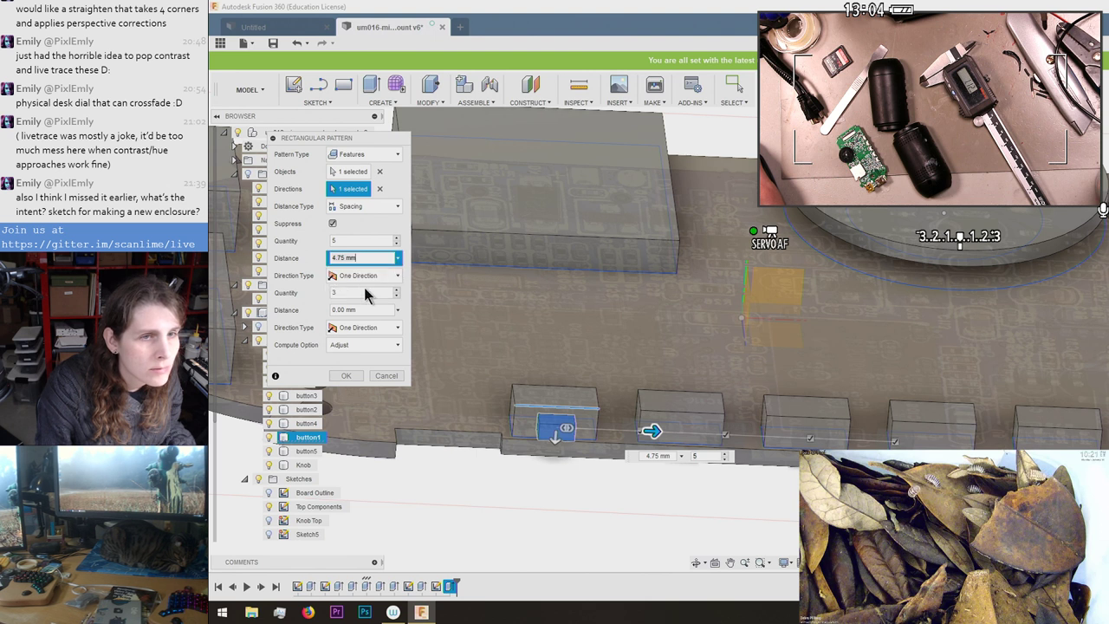
click(516, 409)
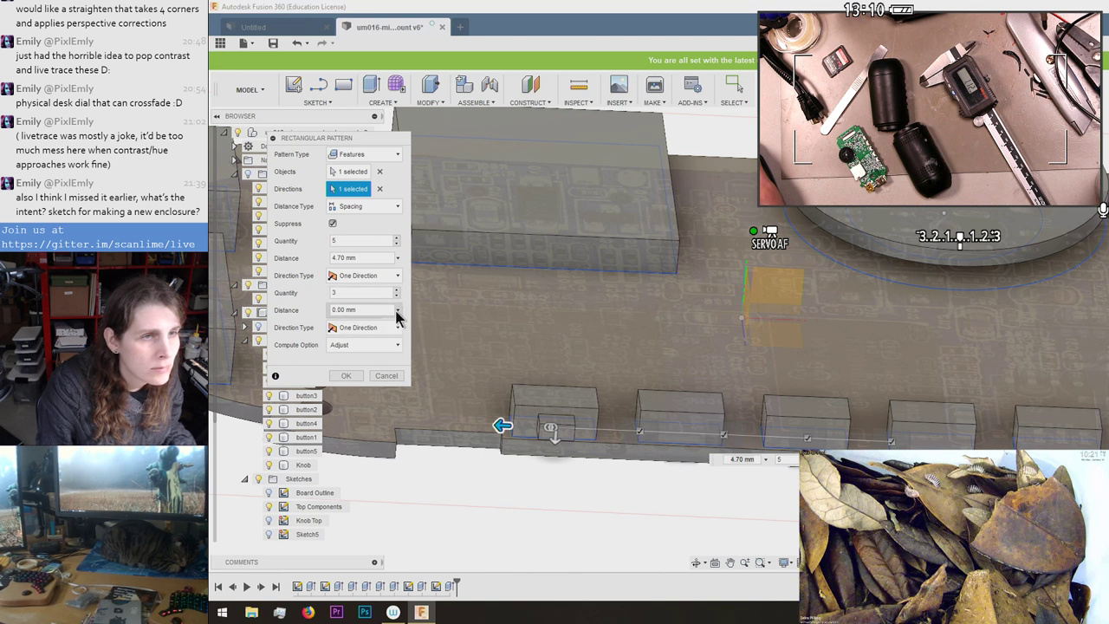
Set the pattern's second distance to 7.05 mm by measuring between matching corners of the first two buttons.
click(398, 311)
click(375, 340)
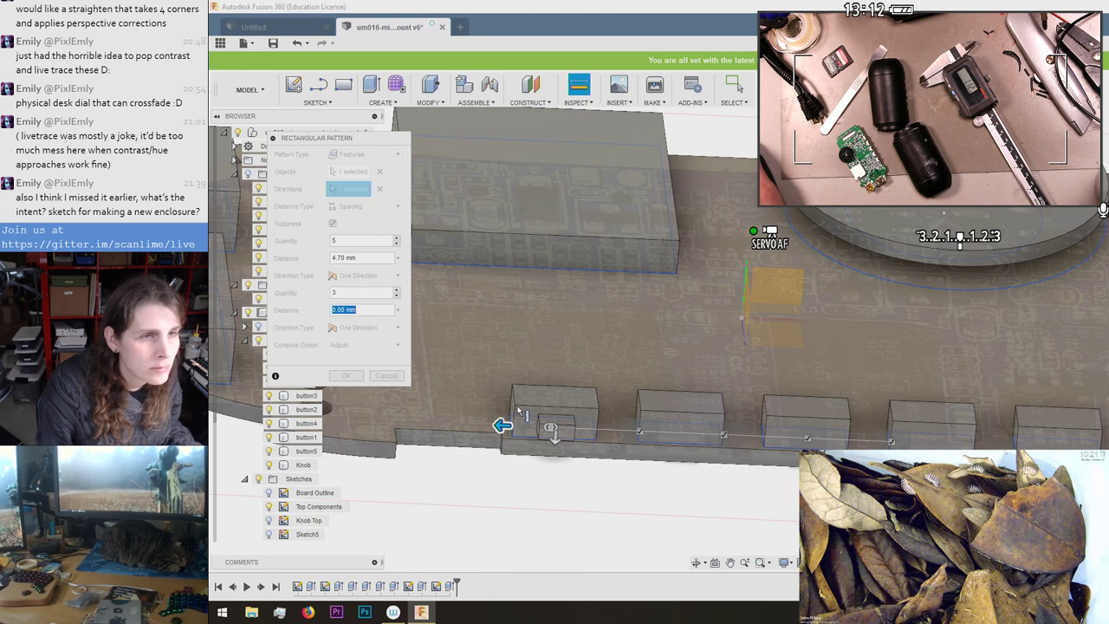
scroll(528, 390, up, 2)
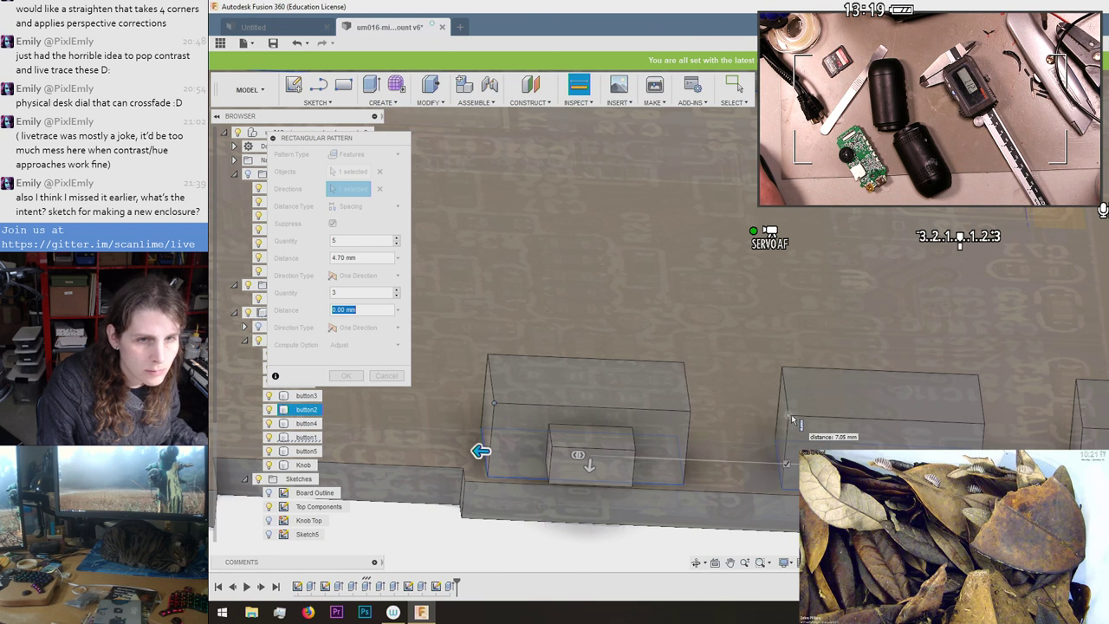
click(792, 421)
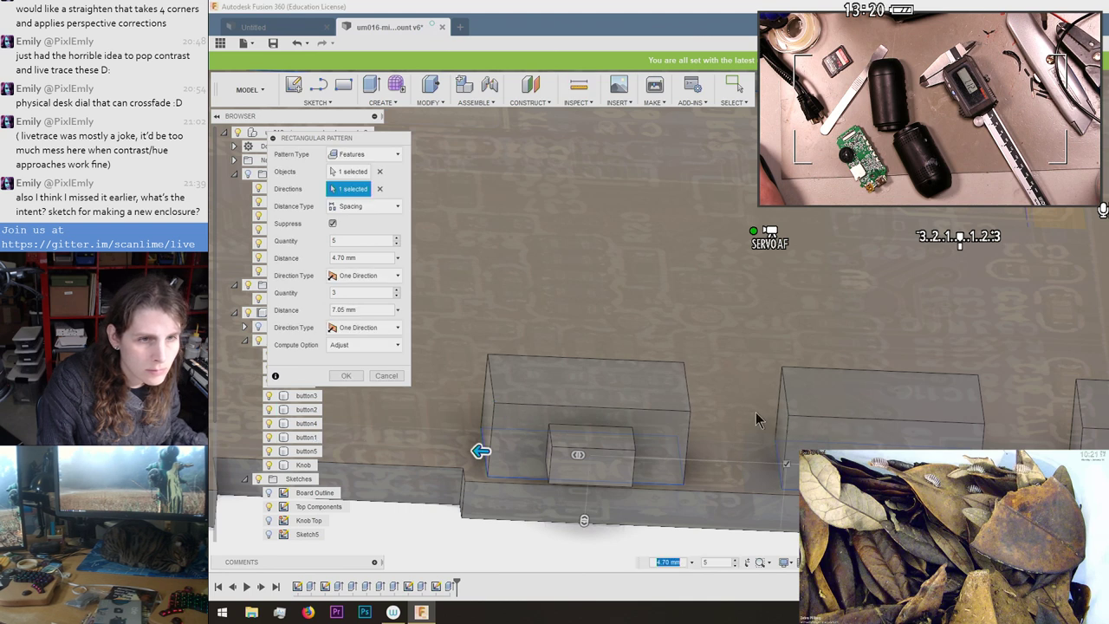
scroll(693, 407, down, 3)
scroll(690, 402, down, 2)
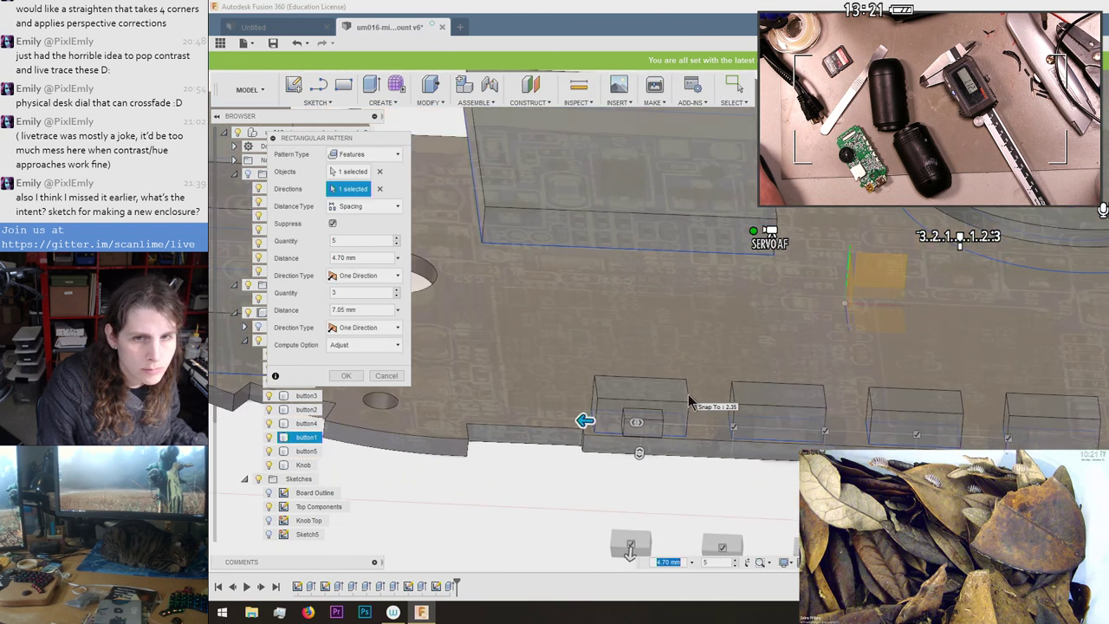
Keep 5 copies along the button row and reduce the second direction's quantity to 1.
click(398, 257)
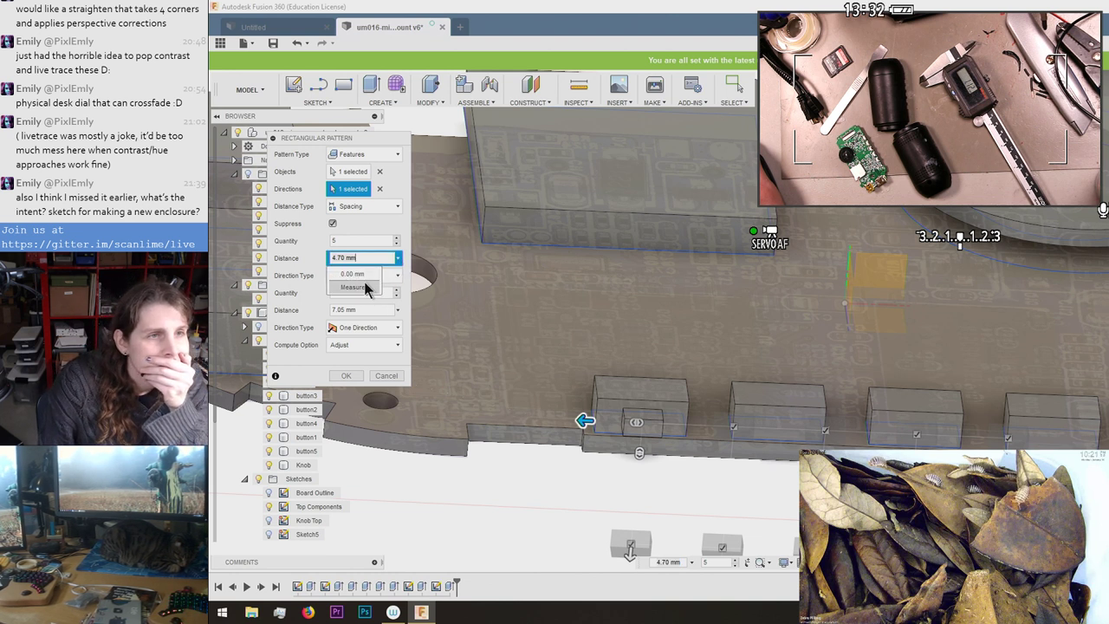
click(379, 231)
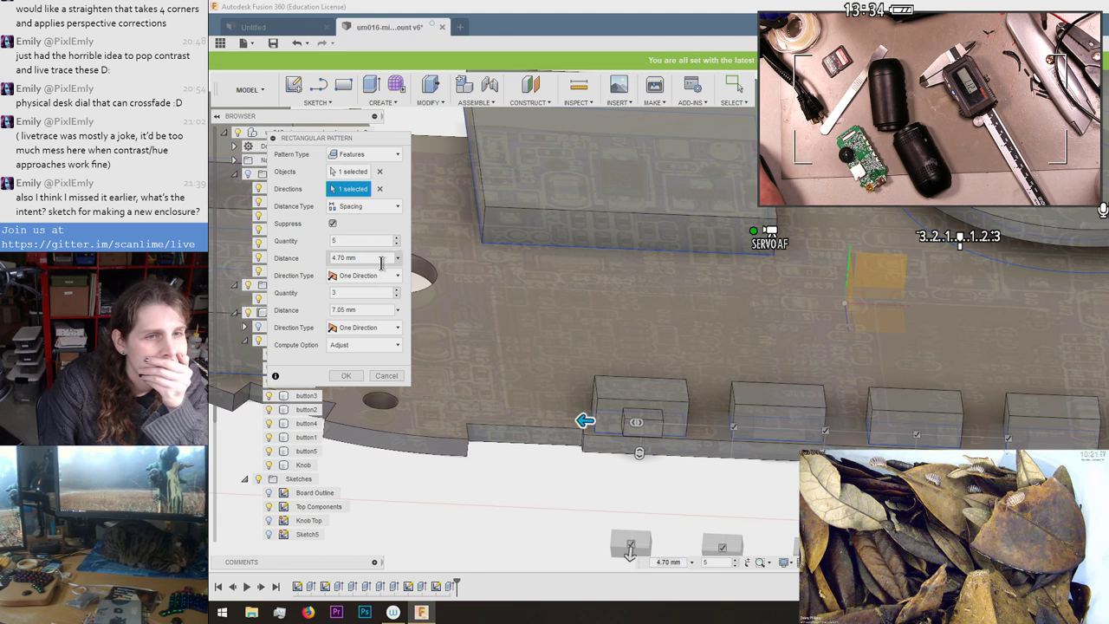
click(397, 238)
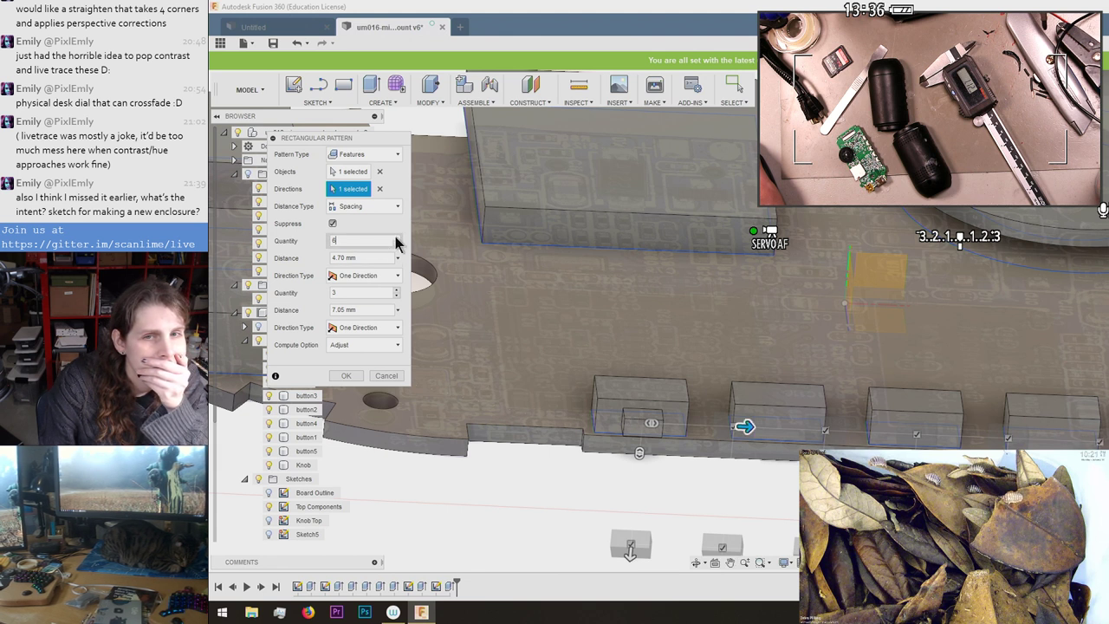
scroll(632, 448, down, 3)
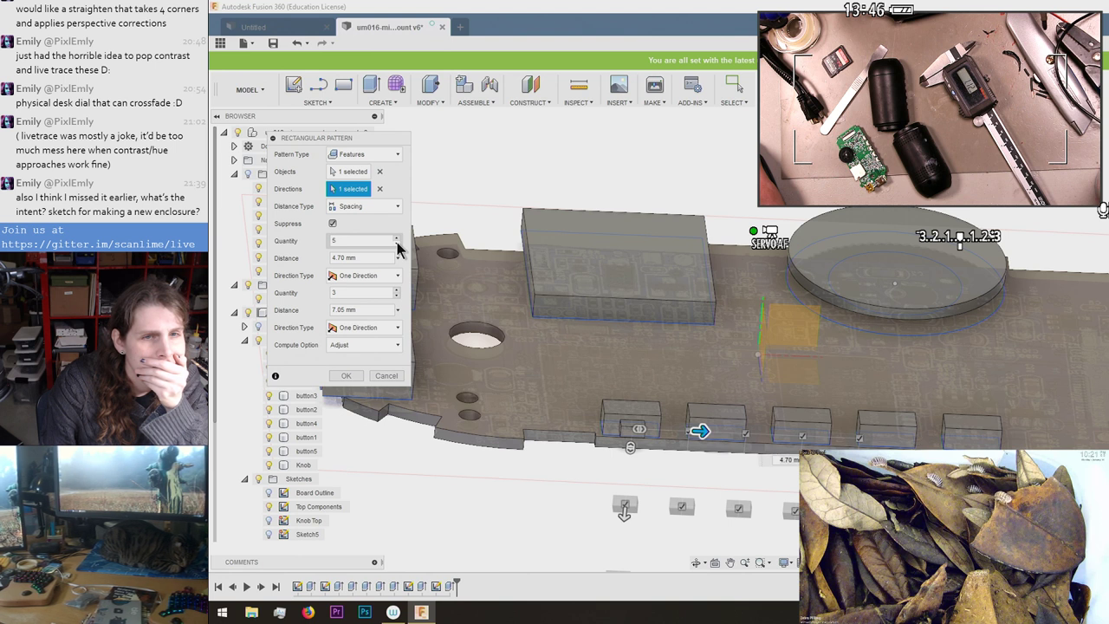
shift+middle_drag(422, 252, 424, 260)
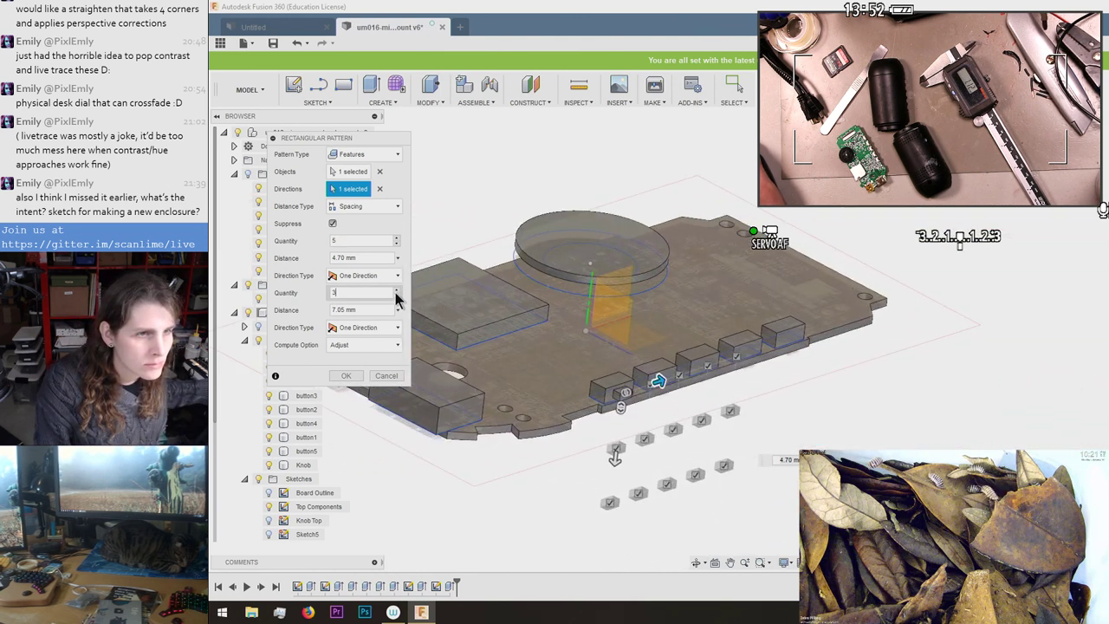
click(396, 295)
click(396, 296)
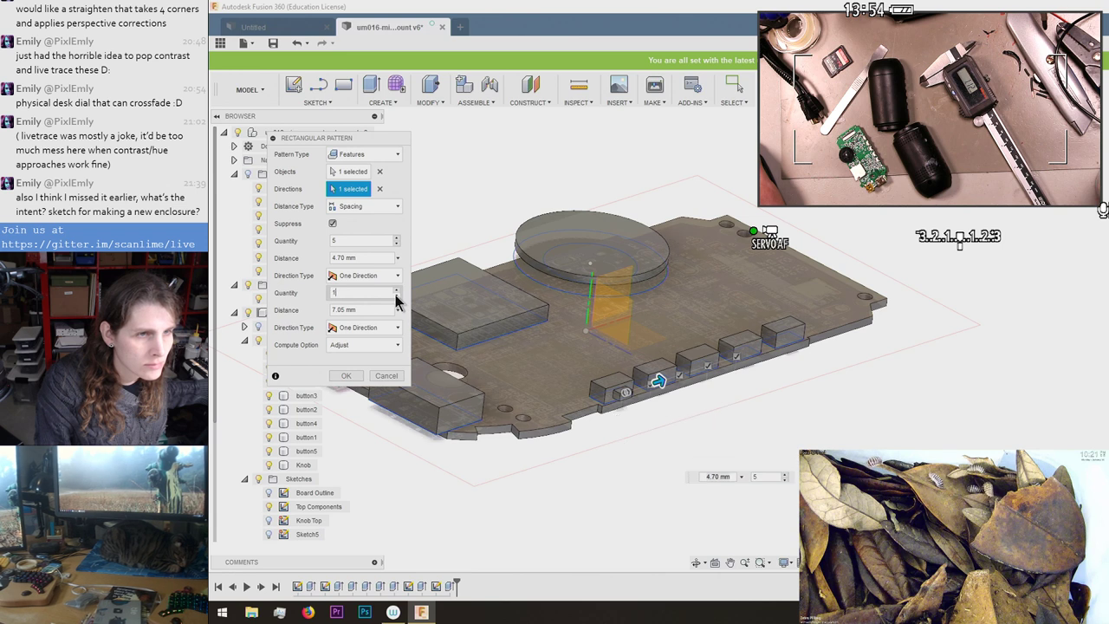
Clear and reselect the pattern direction along the button row, and stretch the spacing to 27 mm.
shift+middle_drag(397, 299, 381, 275)
click(378, 188)
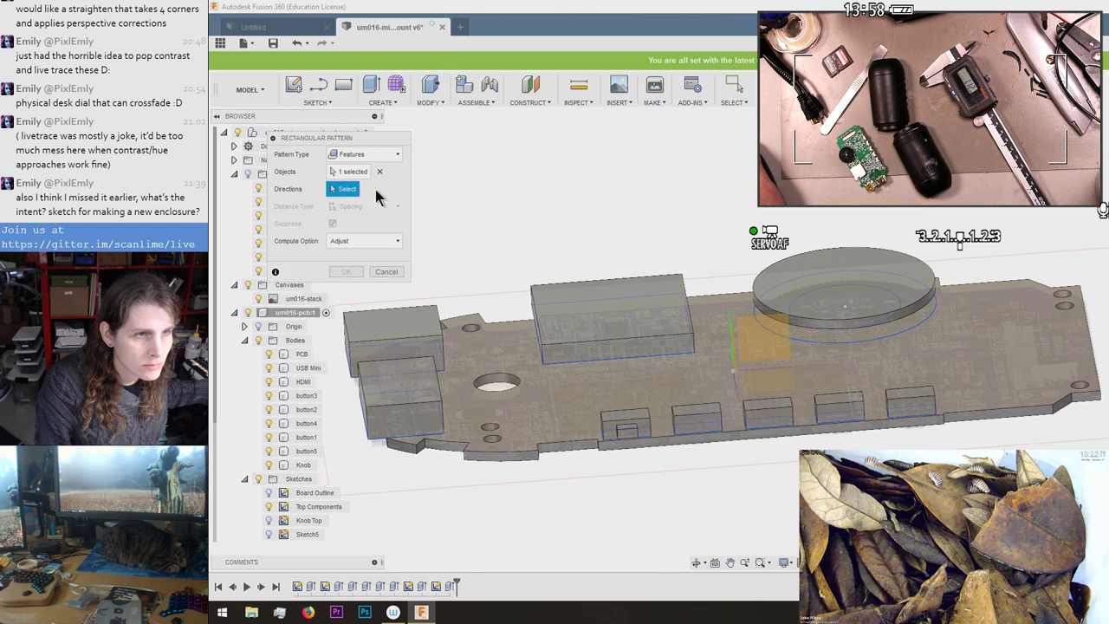
shift+middle_drag(434, 290, 720, 481)
click(634, 468)
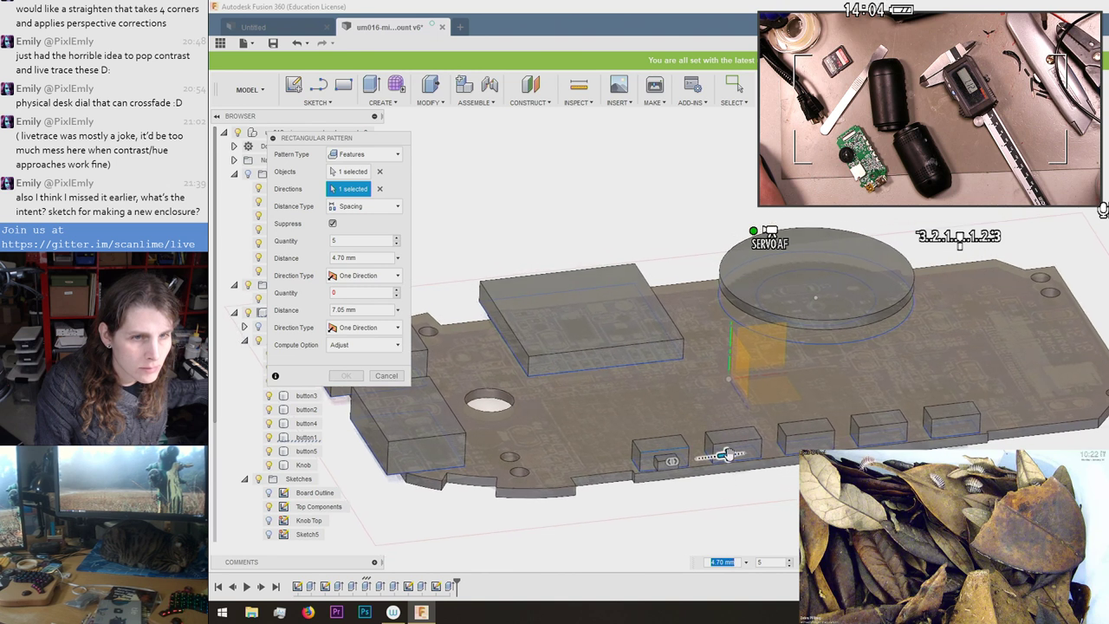
drag(728, 454, 792, 447)
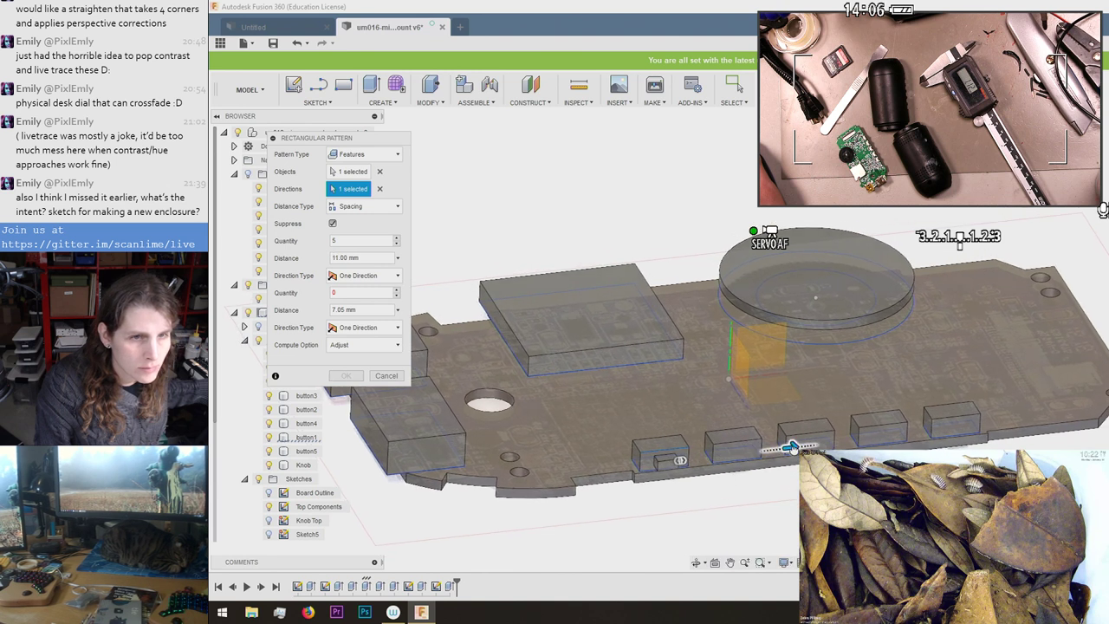
shift+middle_drag(957, 433, 629, 422)
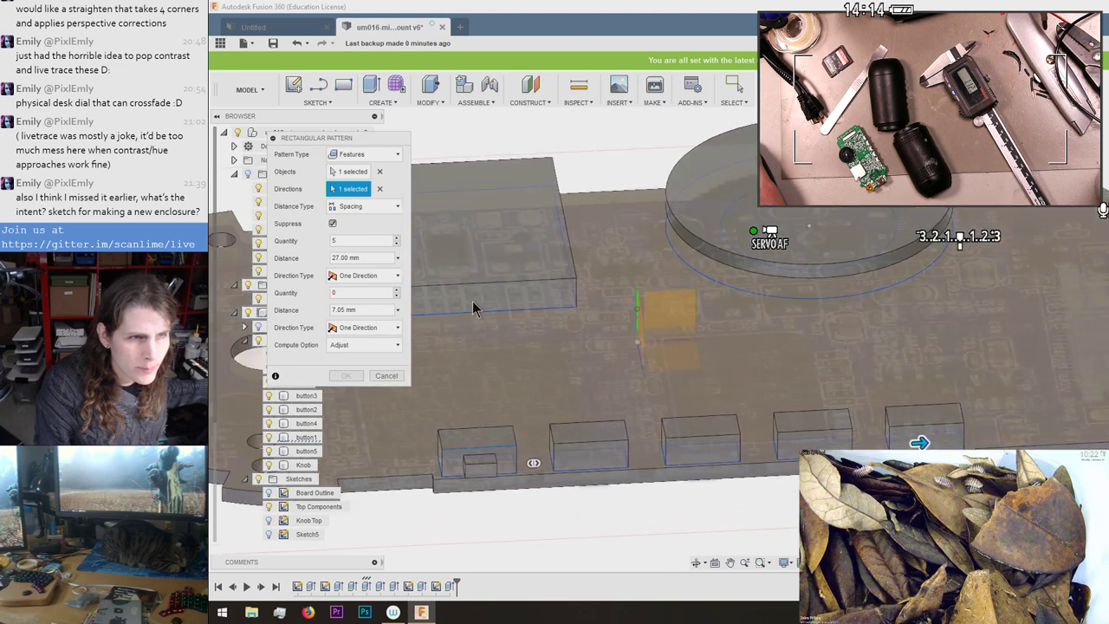
Reselect the small button extrusion as the only pattern object, check its direction and quantity, and cancel the pattern.
click(356, 172)
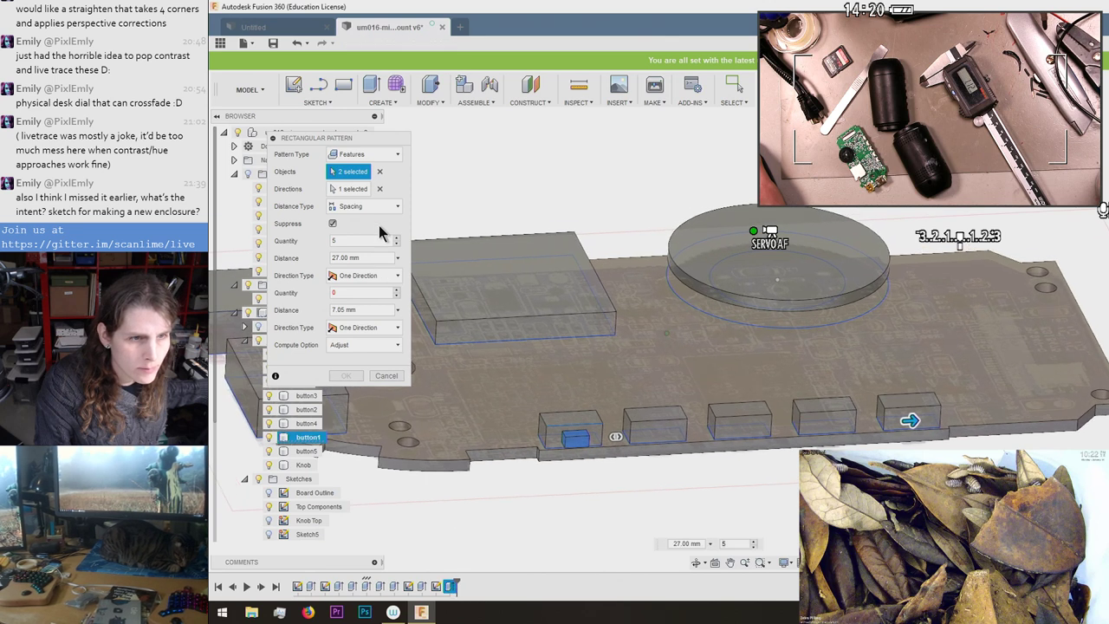
click(380, 172)
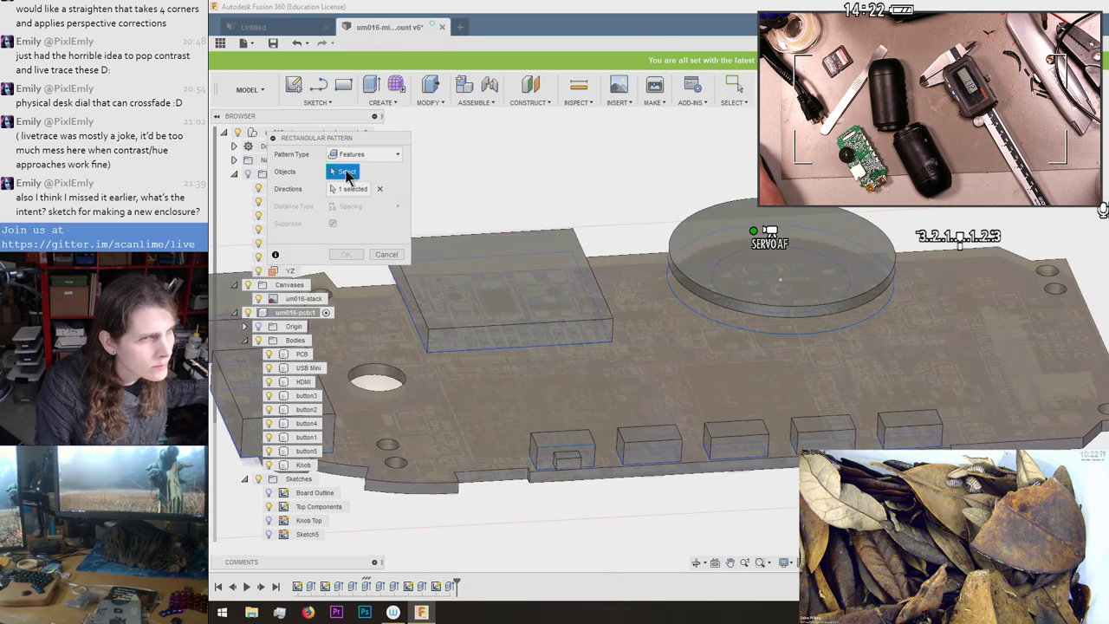
click(450, 586)
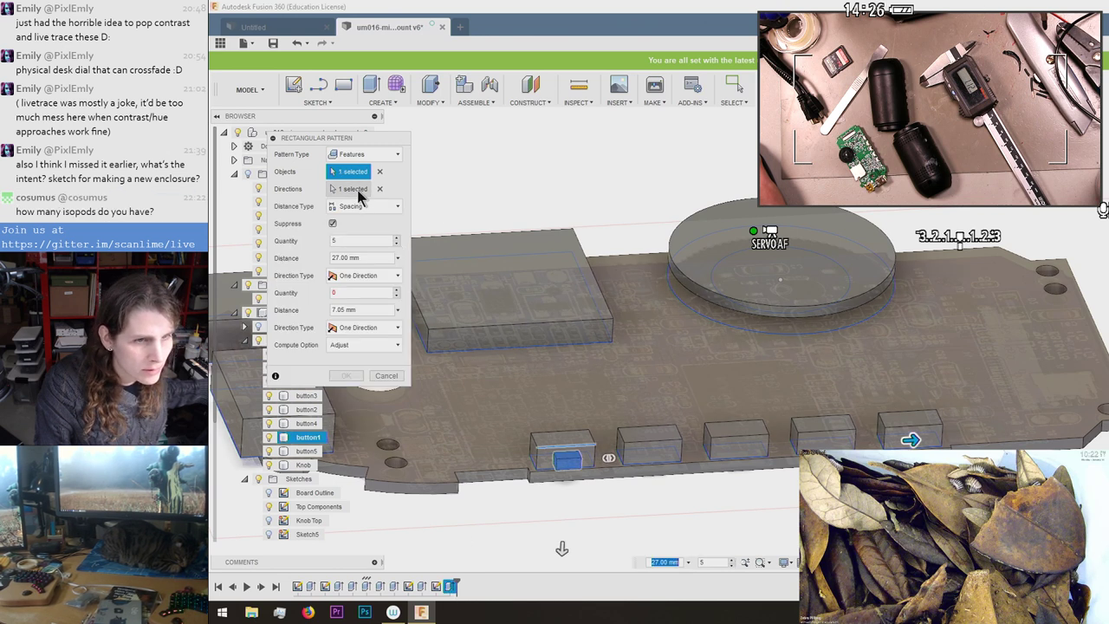
click(357, 189)
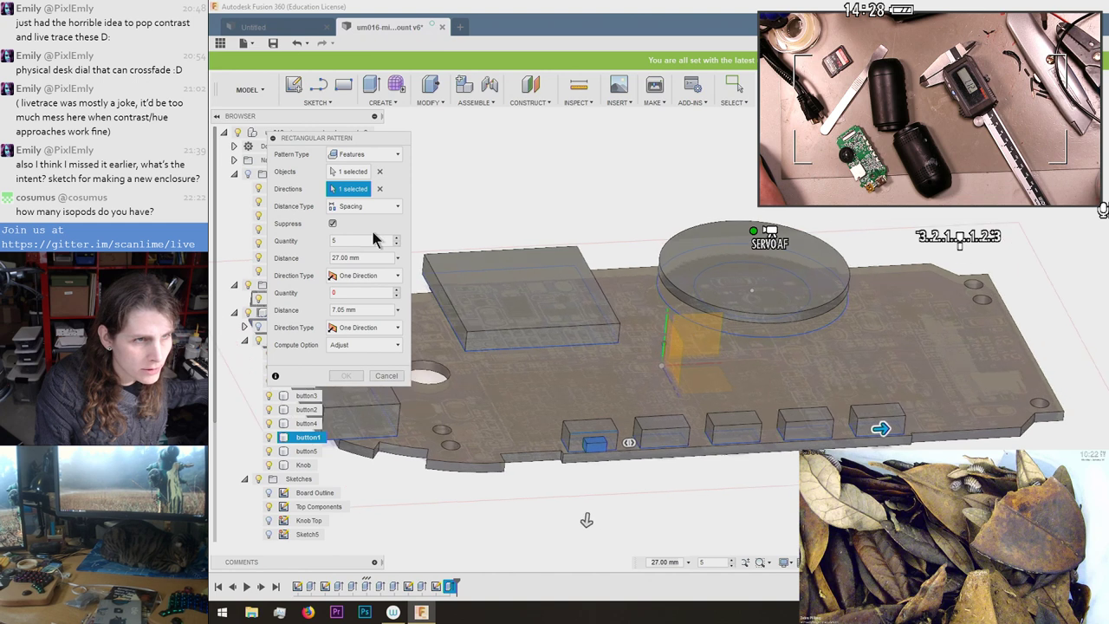
click(373, 241)
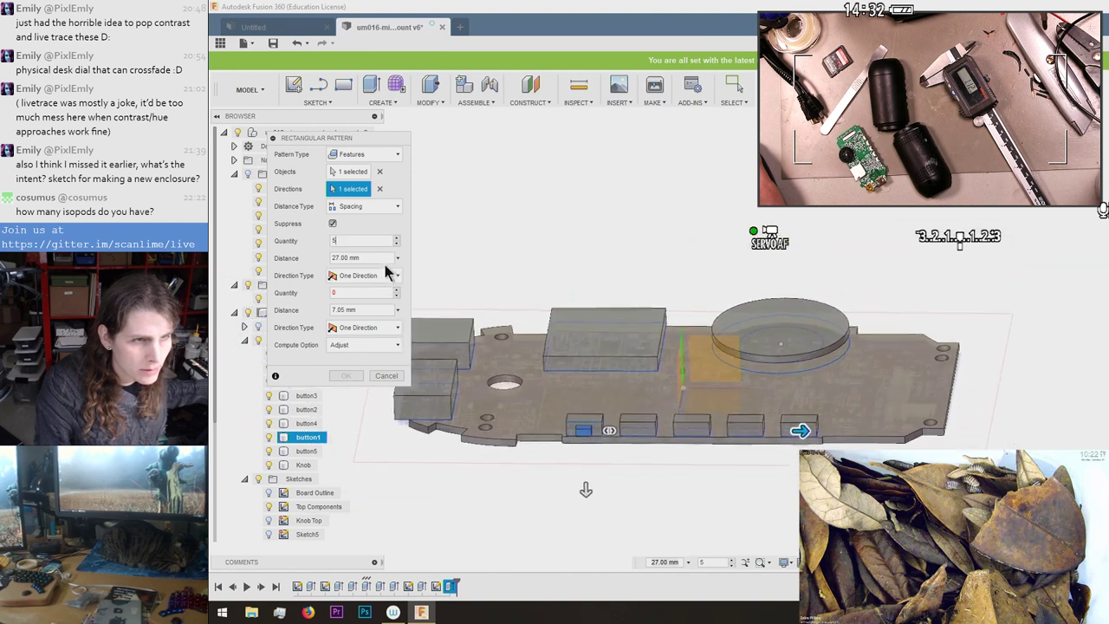
click(386, 374)
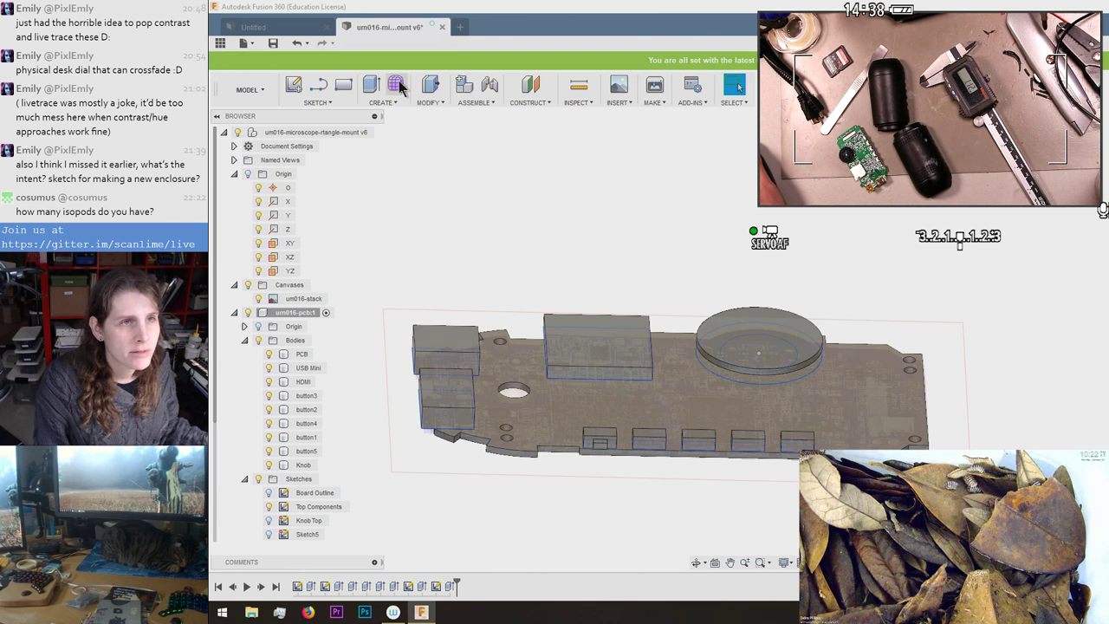
Start a new rectangular pattern with quantities of 5 in the first direction and 1 in the second.
click(395, 104)
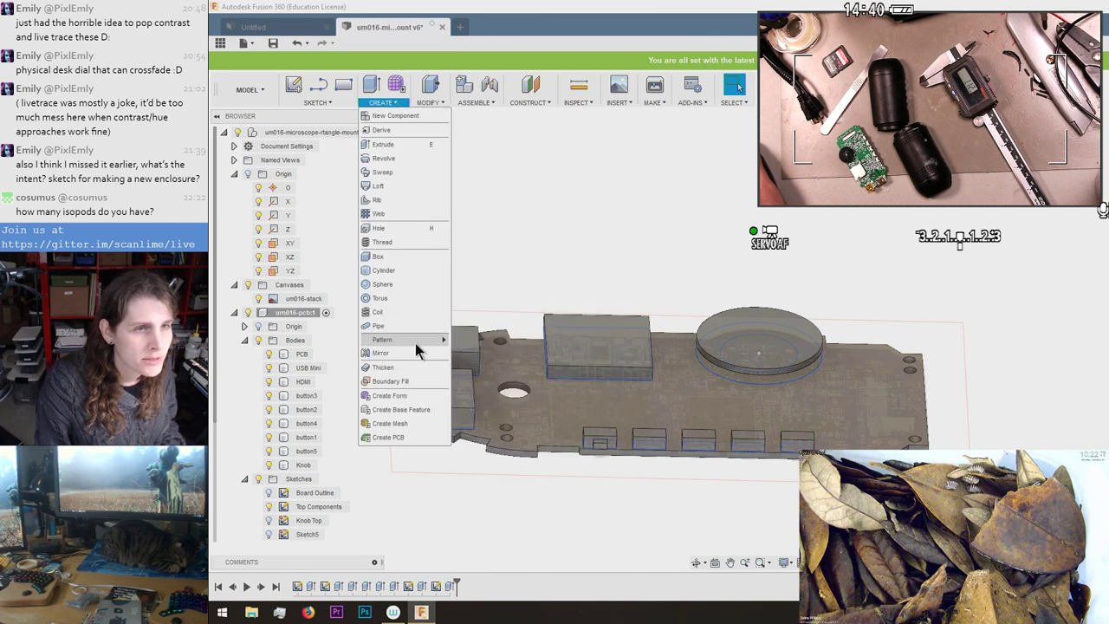
mouse_move(416, 342)
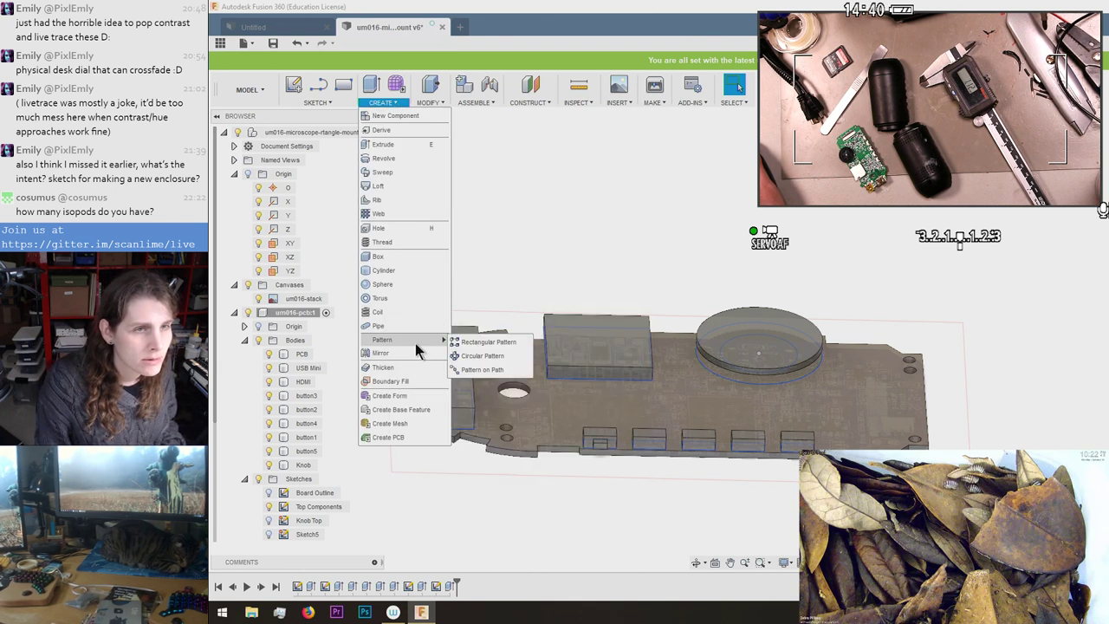
click(480, 343)
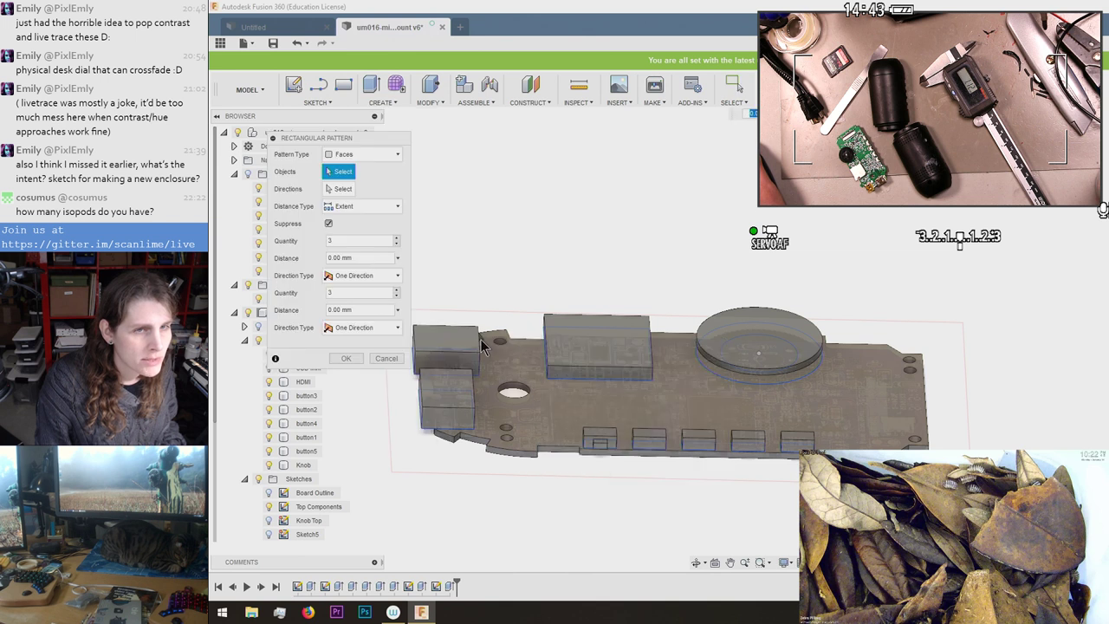
click(396, 295)
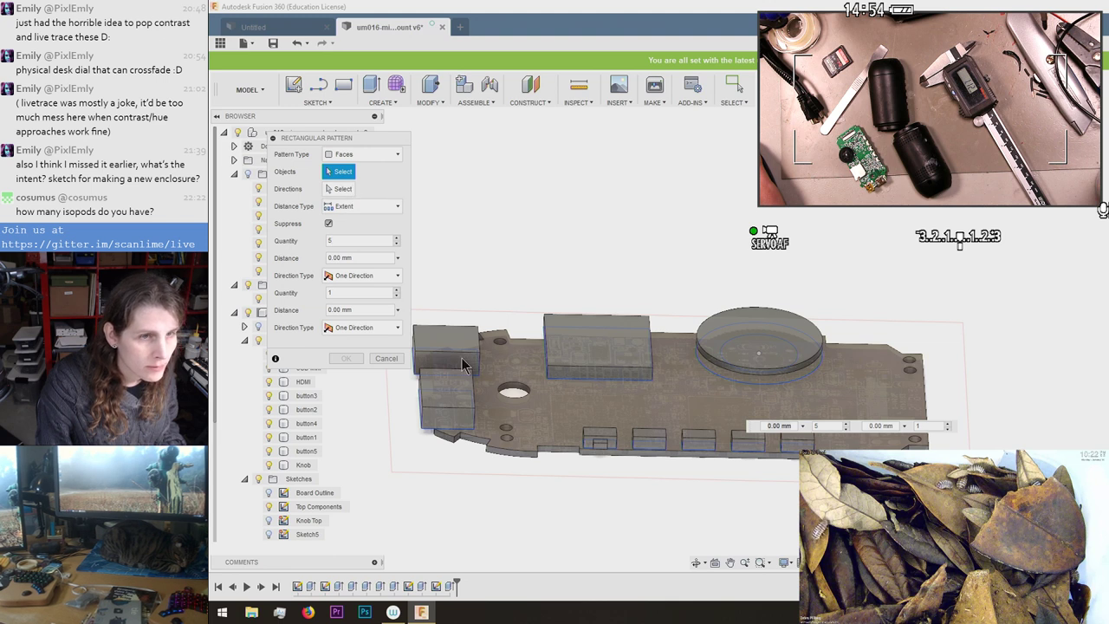
Select the small button extrusion as the pattern object and direct the pattern along the button row.
click(451, 587)
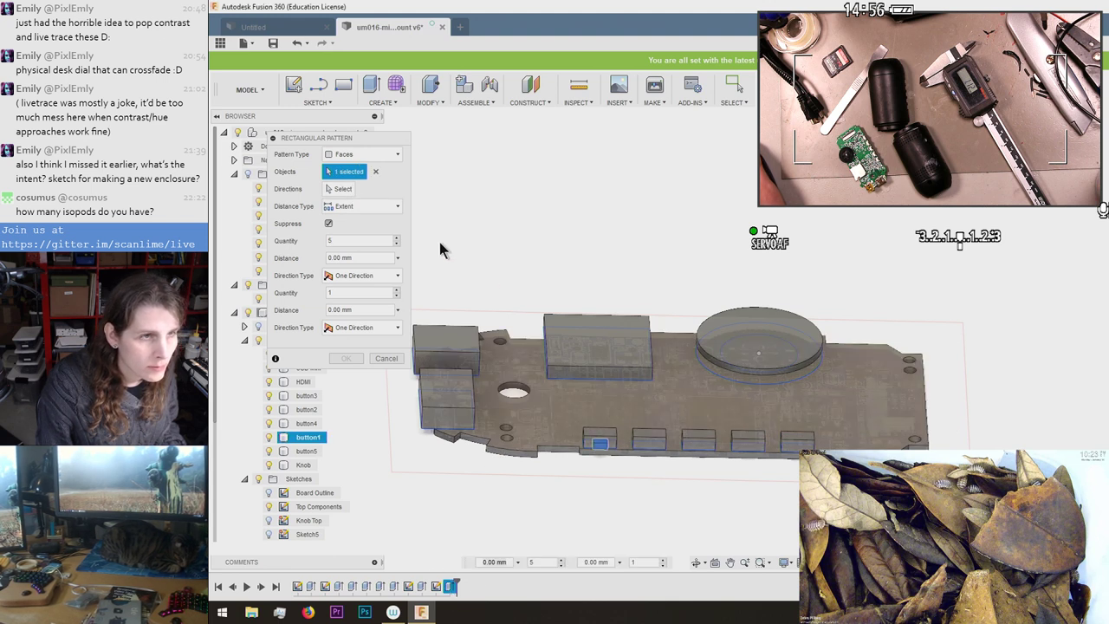
click(342, 189)
scroll(559, 430, up, 5)
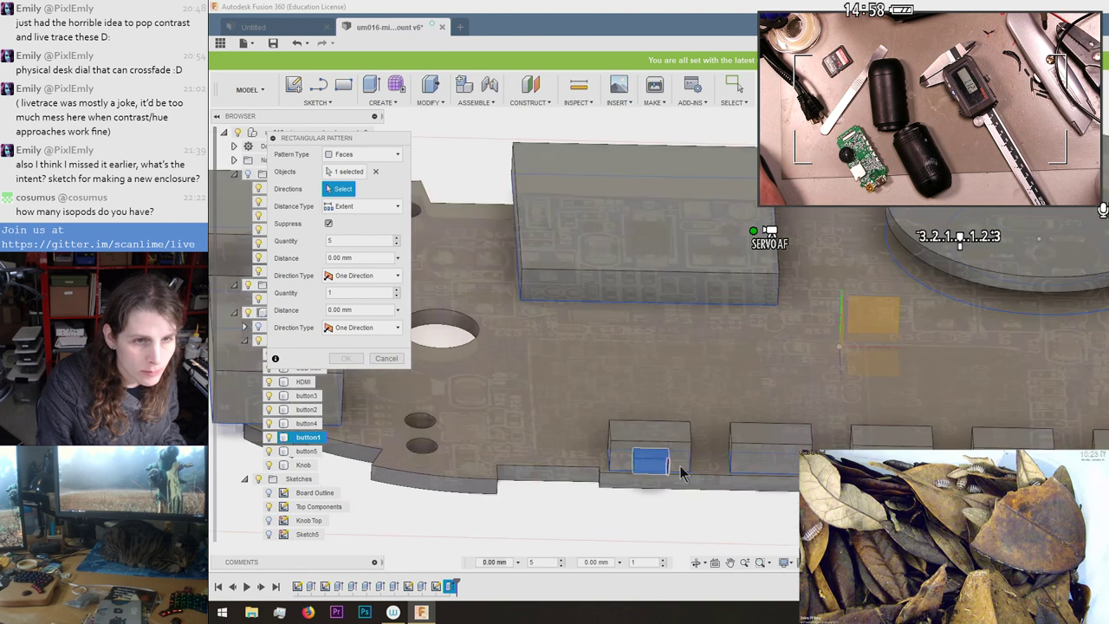
click(683, 450)
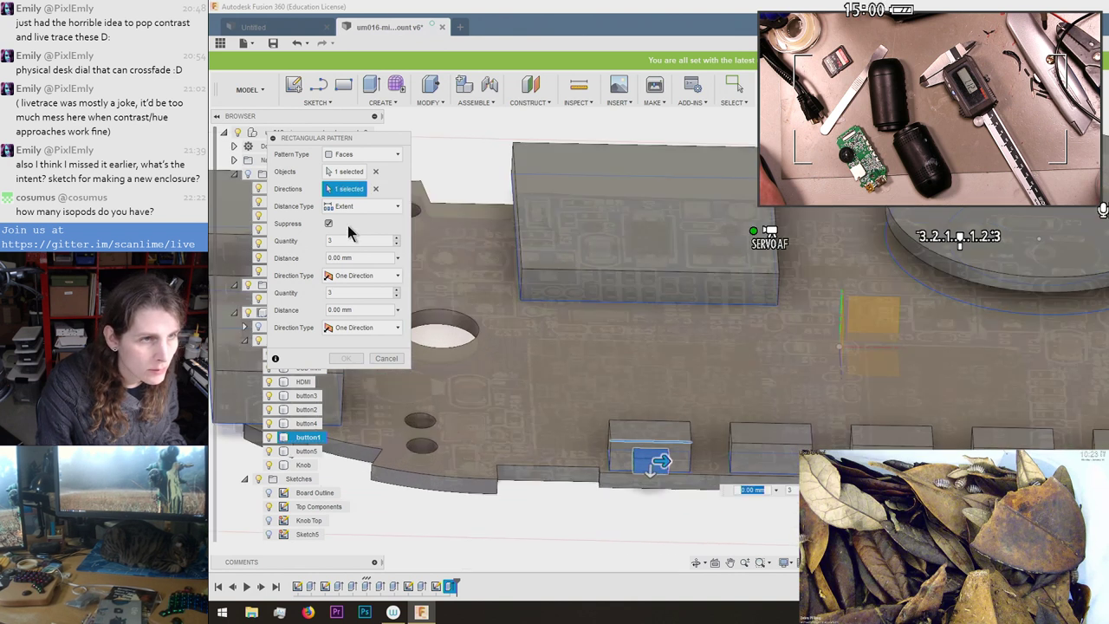
Set the new pattern's first distance to 4.70 mm by measuring the front edge of the first button.
click(382, 278)
click(382, 278)
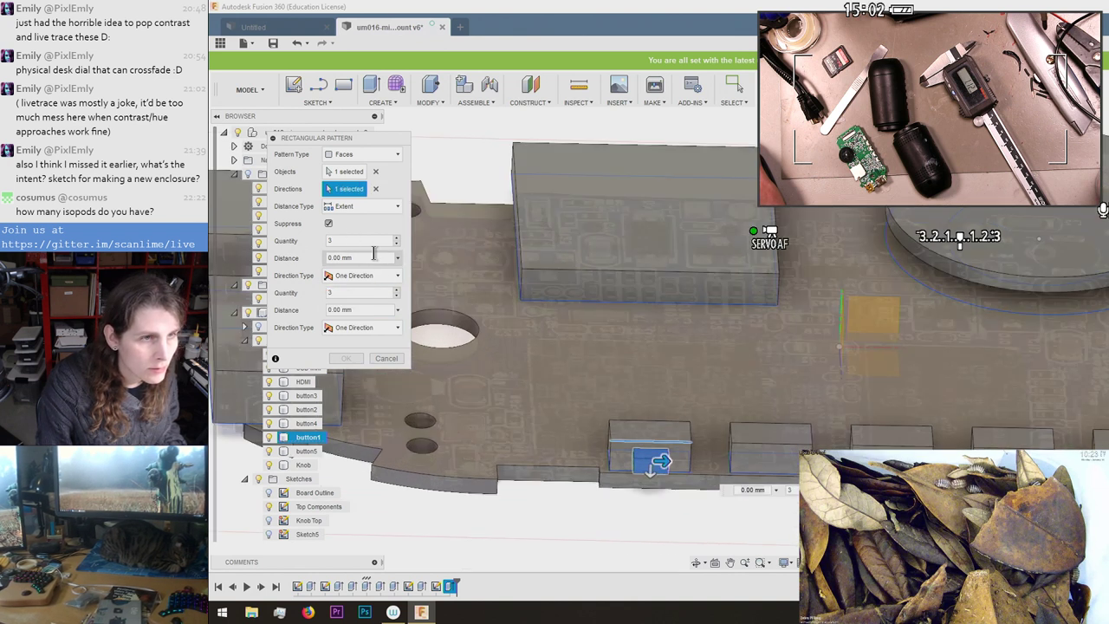
click(398, 257)
click(364, 288)
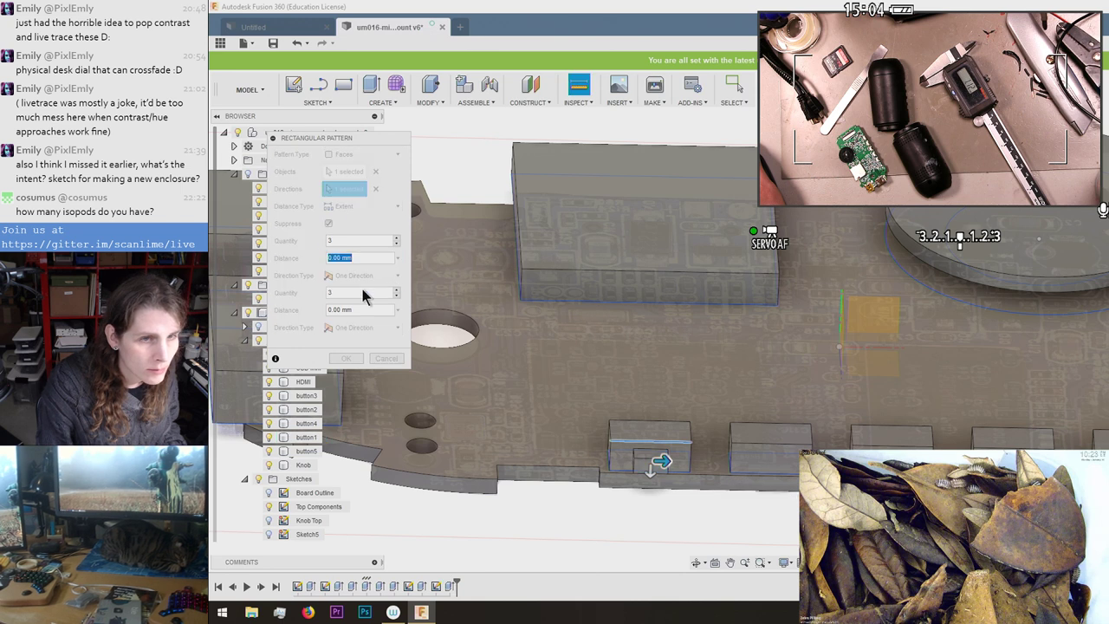
click(612, 442)
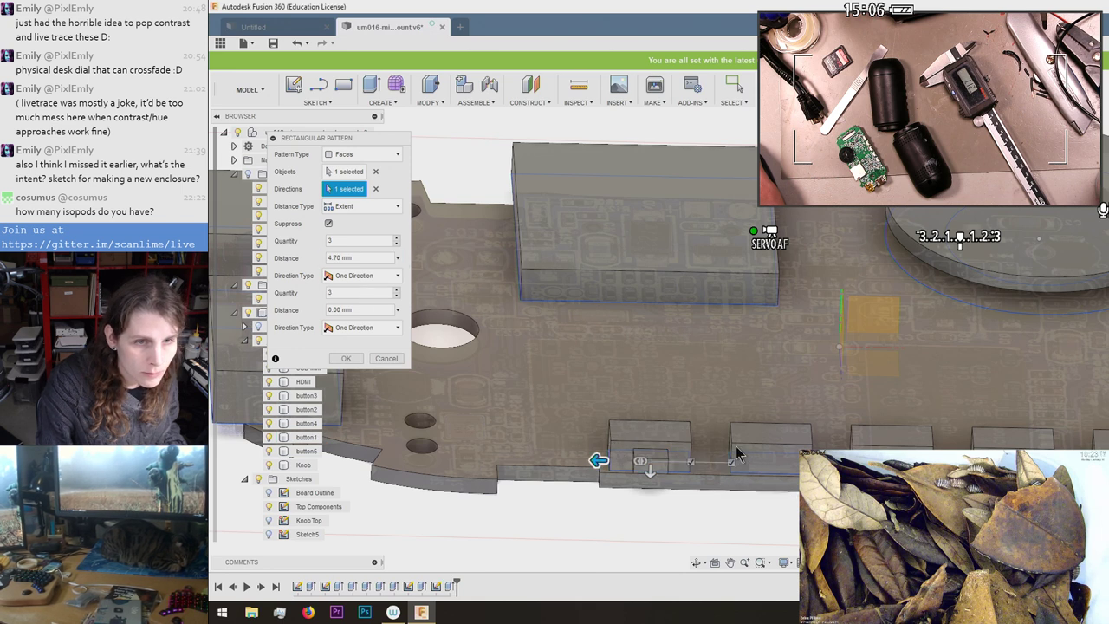
scroll(735, 450, up, 3)
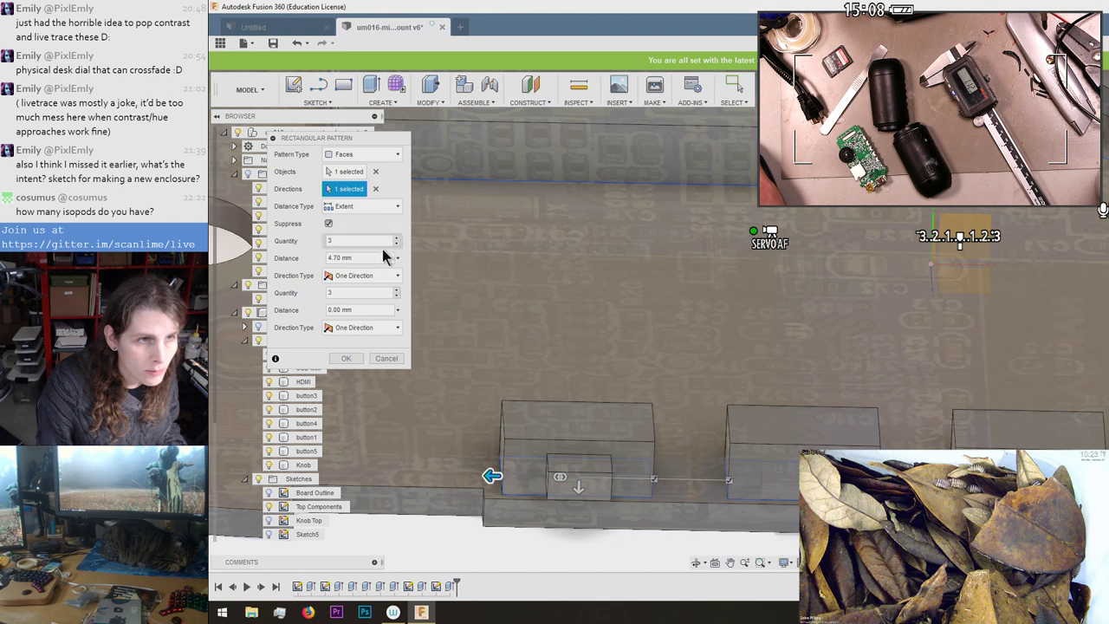
Set the first pattern distance to 7.05 mm by measuring between the matching edges of the first two buttons.
click(399, 260)
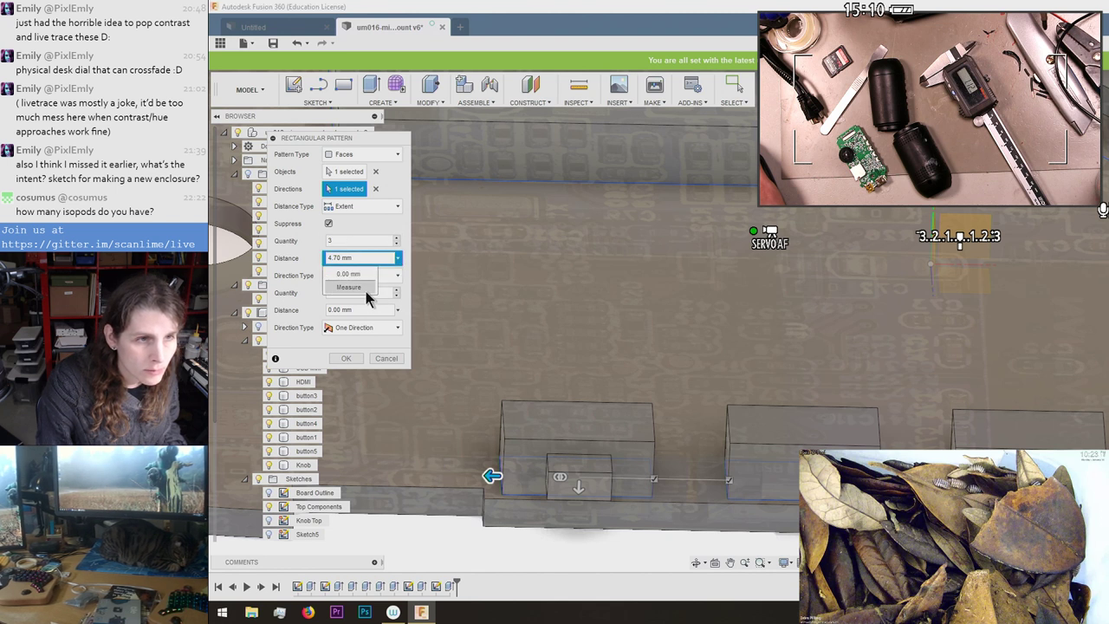
click(369, 298)
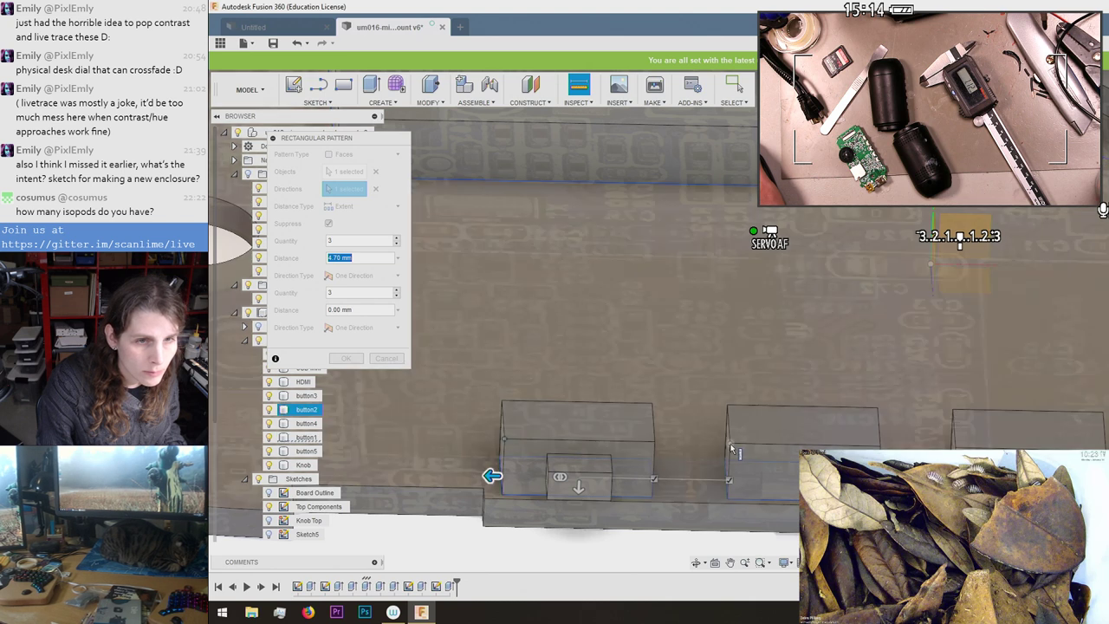
click(733, 451)
scroll(757, 289, down, 3)
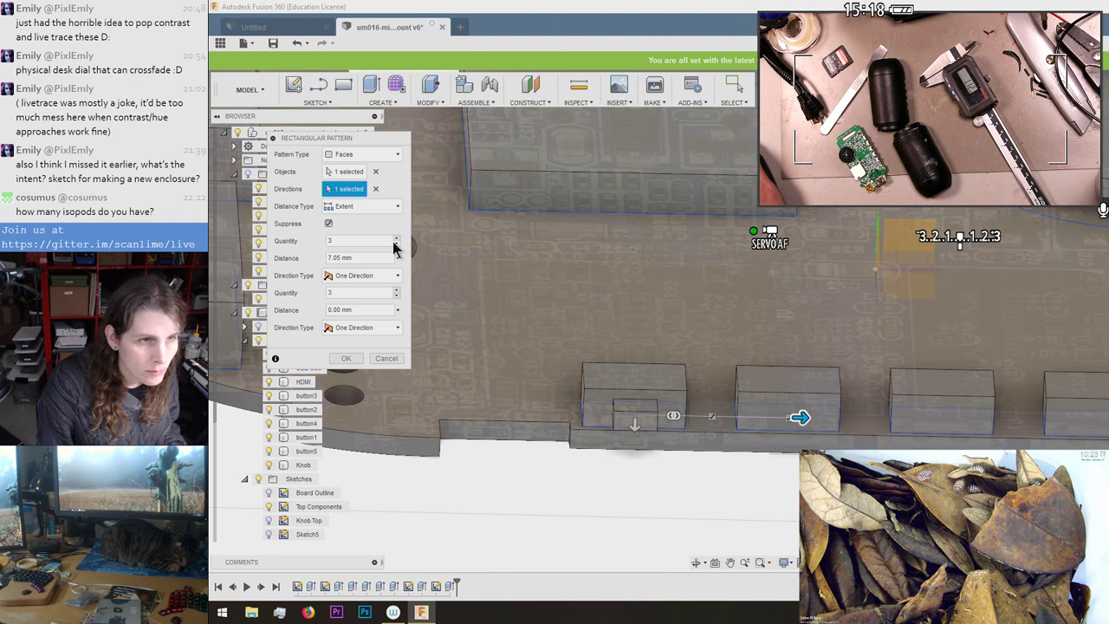
Switch the pattern to Spacing with a first quantity of 5 and a measured distance of 7.05 mm between the first two buttons.
click(384, 208)
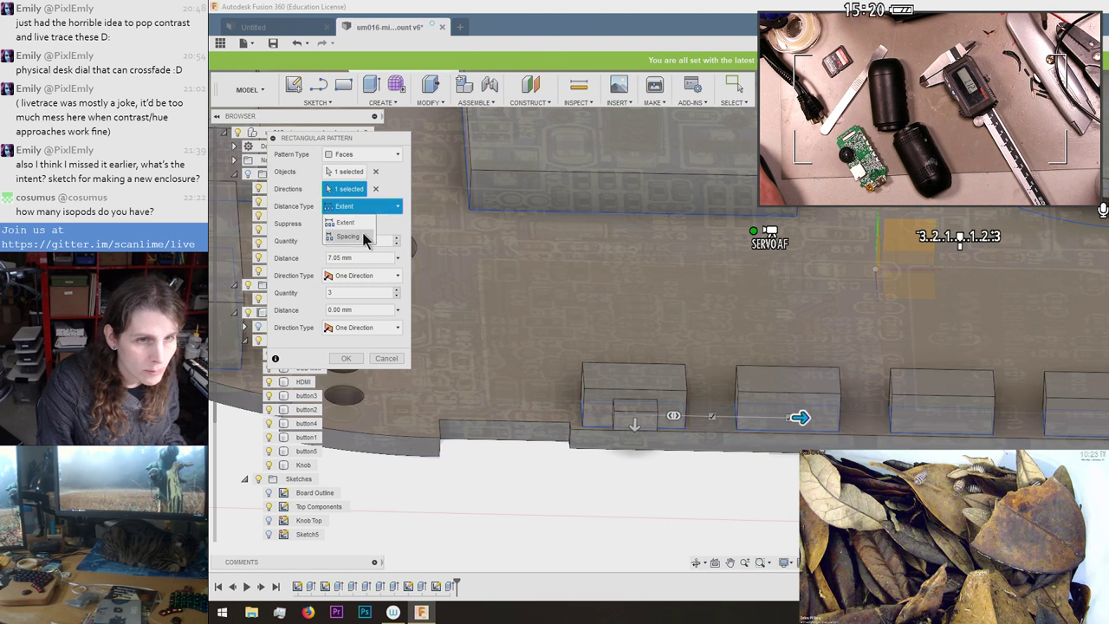
click(366, 234)
click(397, 257)
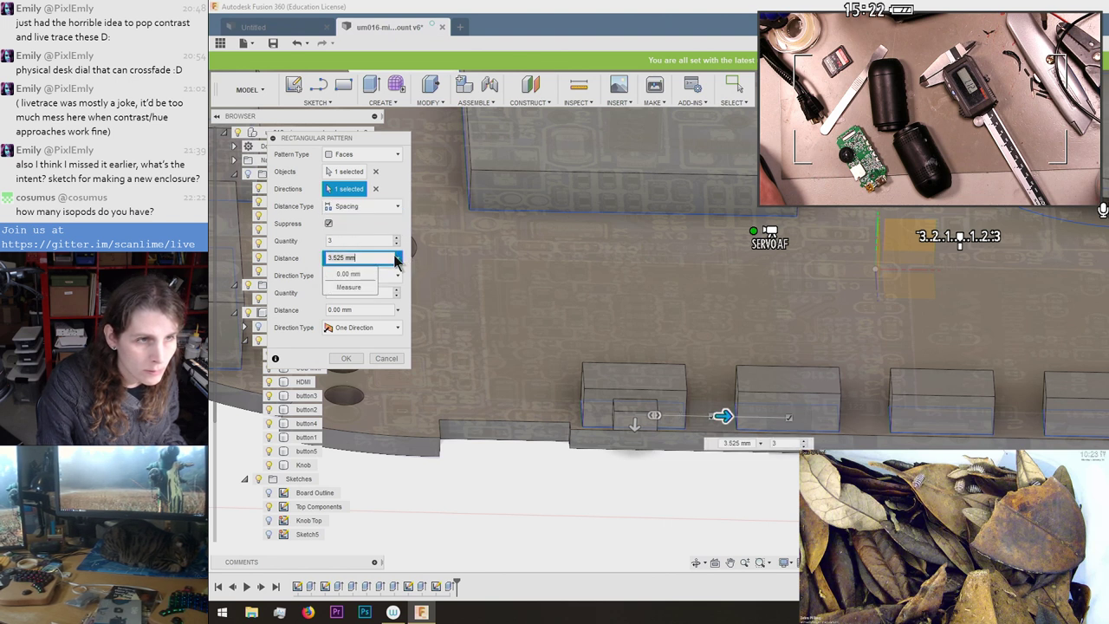
click(351, 276)
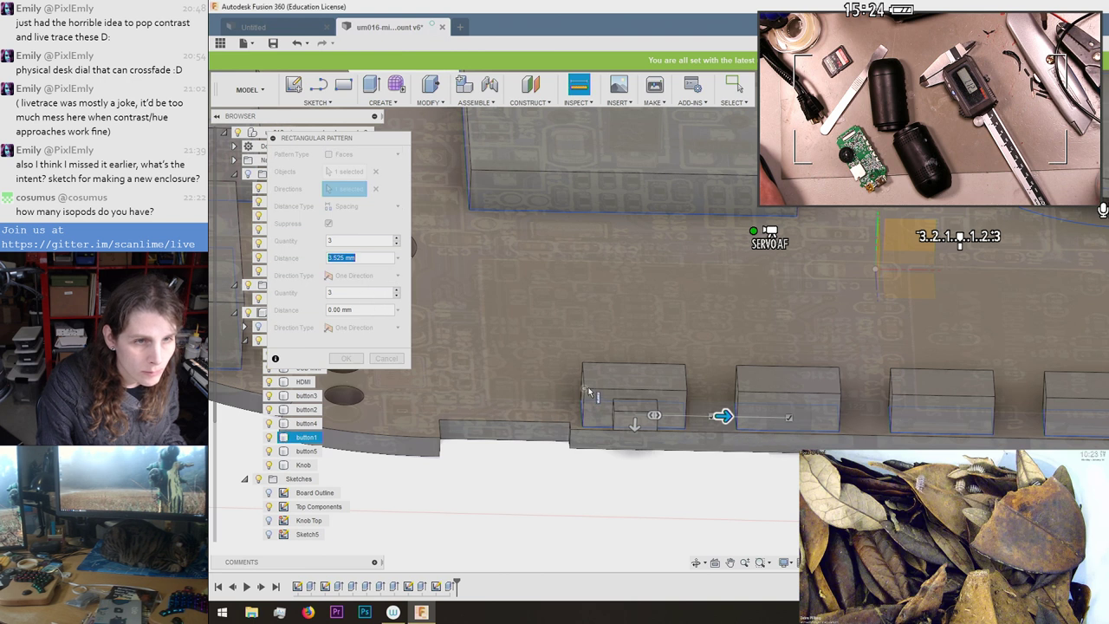
click(741, 397)
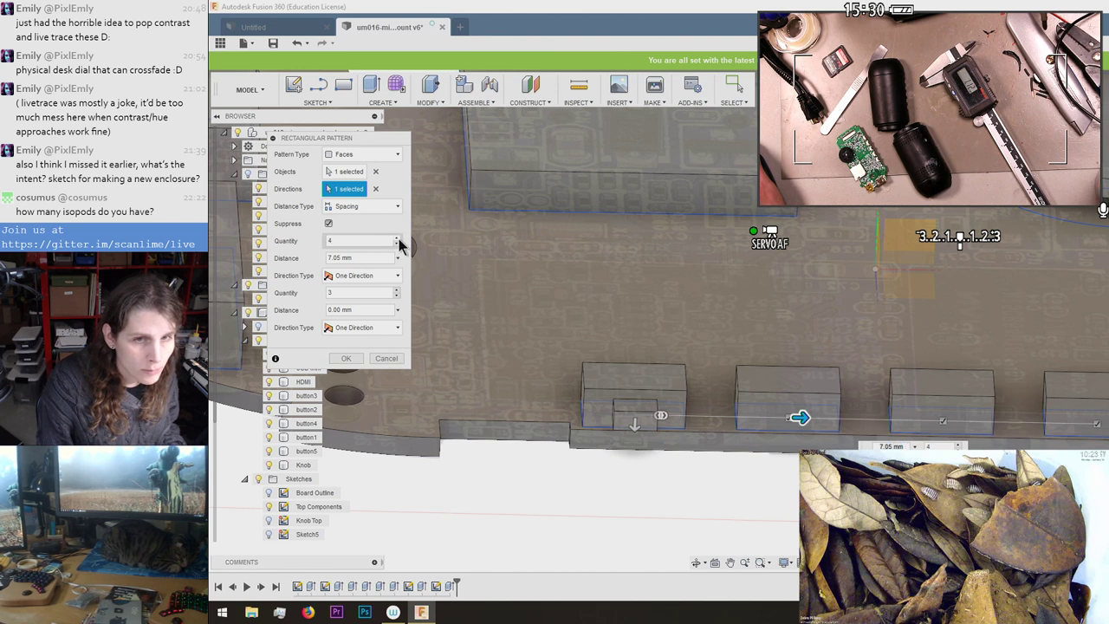
scroll(652, 307, down, 4)
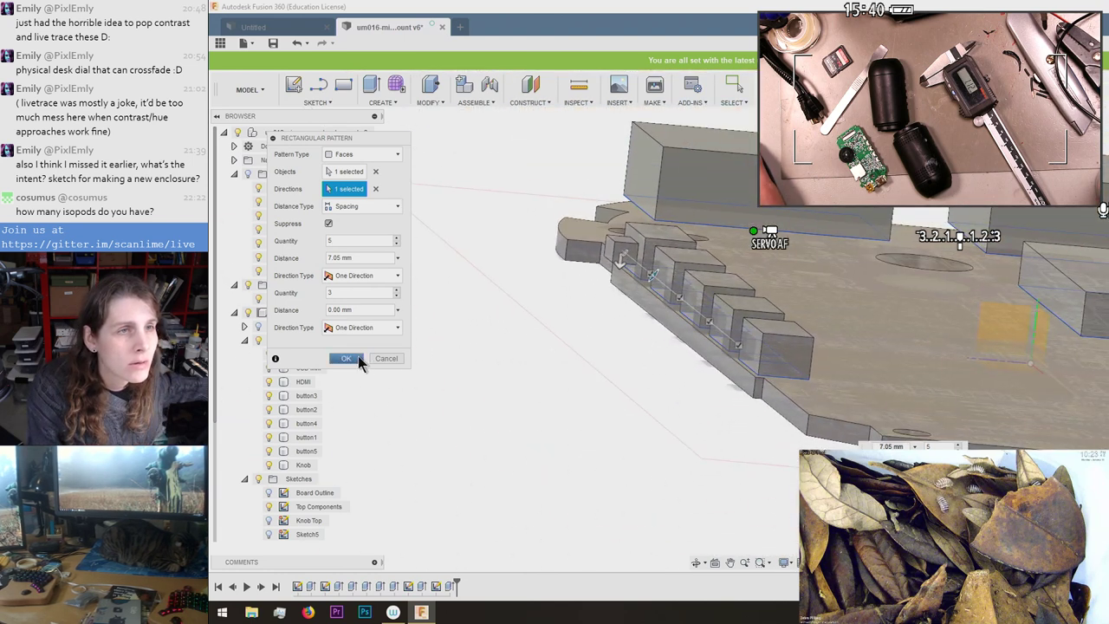
Change the pattern type to Features, choose the small button extrusion as the object, and create the pattern.
click(379, 156)
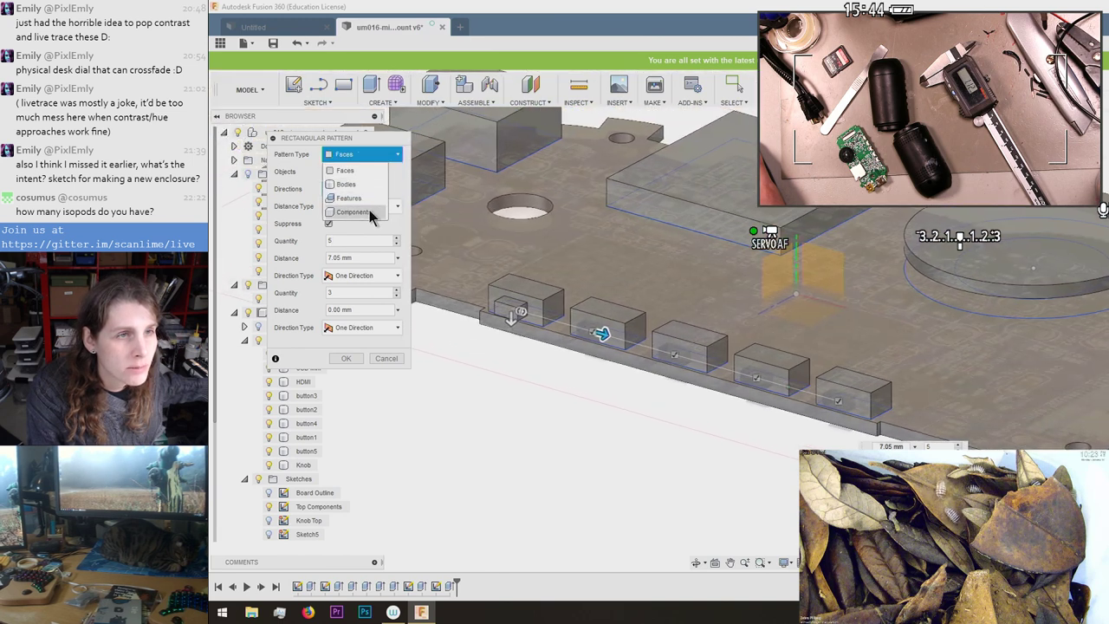
click(369, 202)
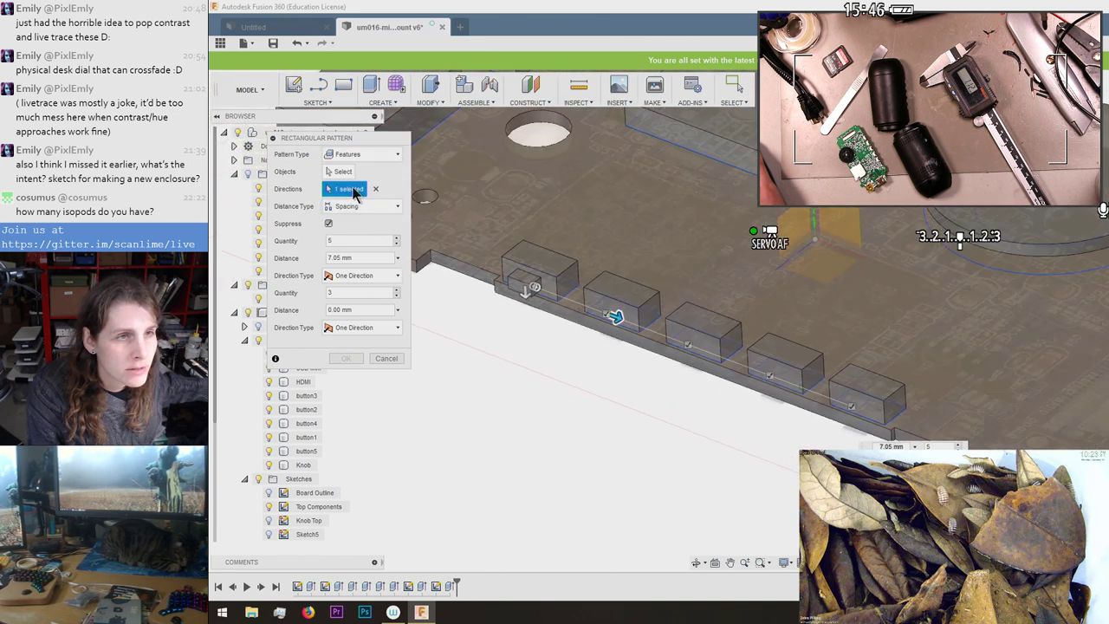
click(342, 173)
click(450, 589)
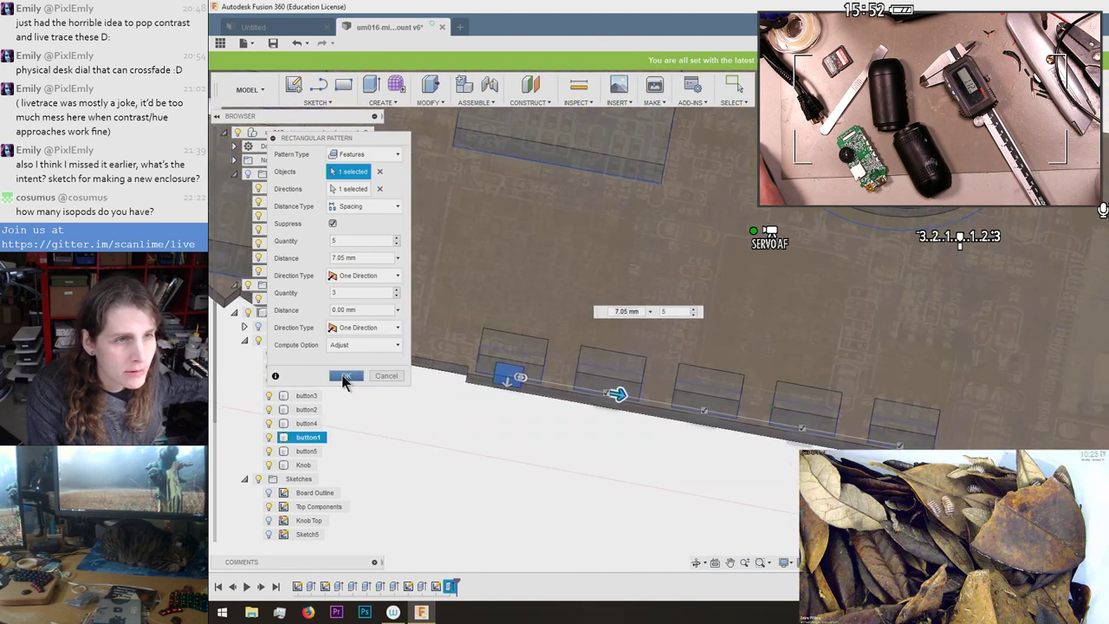
click(345, 376)
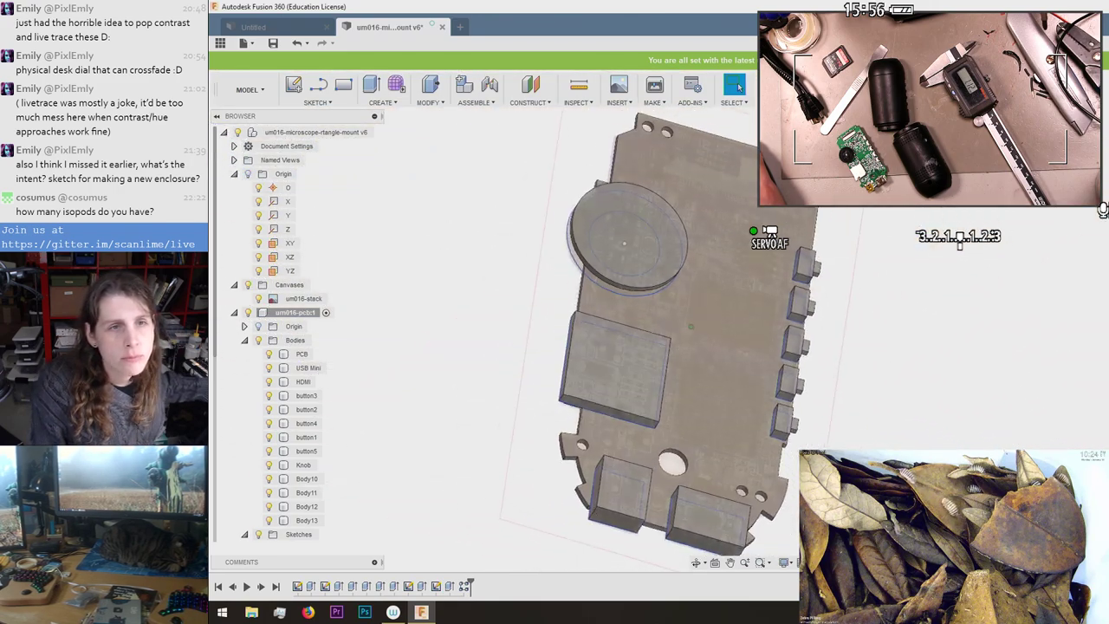
Check the operation and distance settings of the original small button extrusion, and accept them as they are.
scroll(568, 448, up, 3)
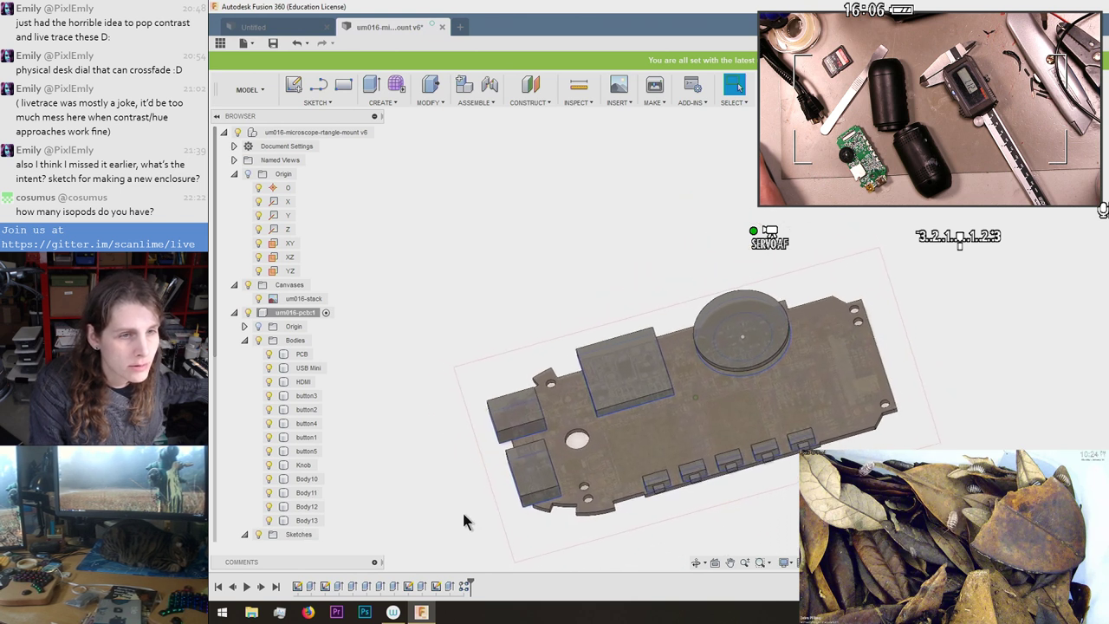
click(450, 589)
right_click(450, 589)
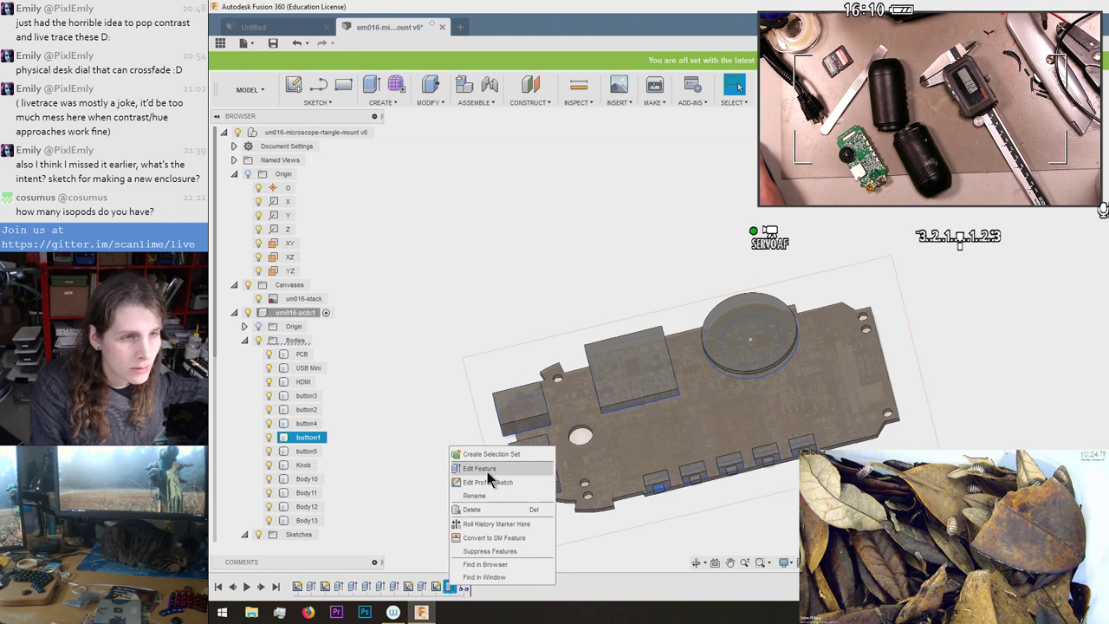
click(488, 473)
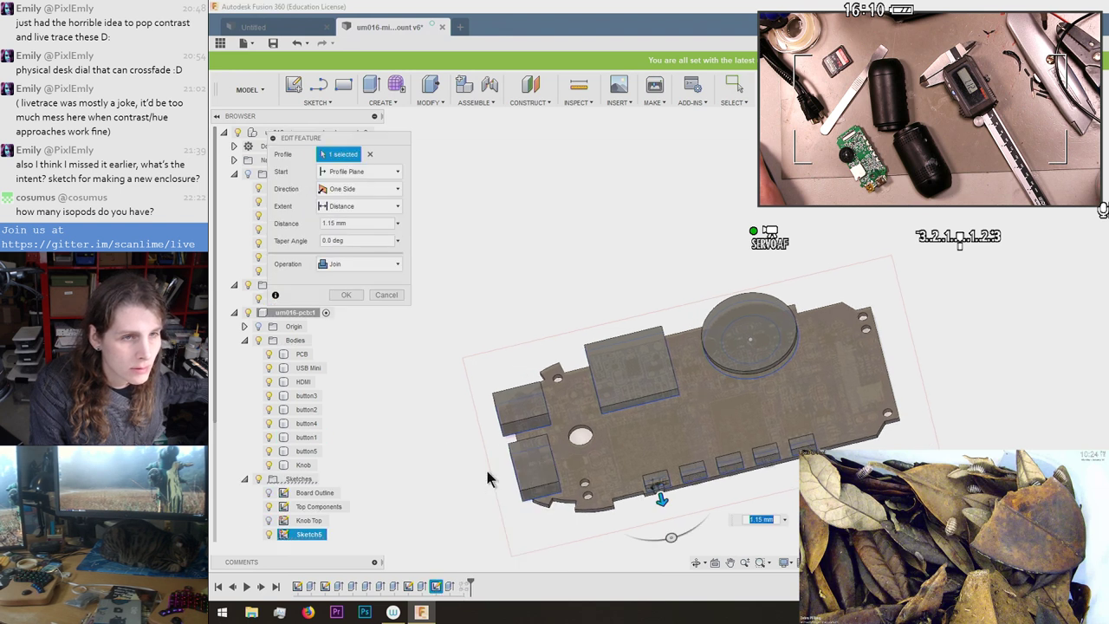
click(346, 295)
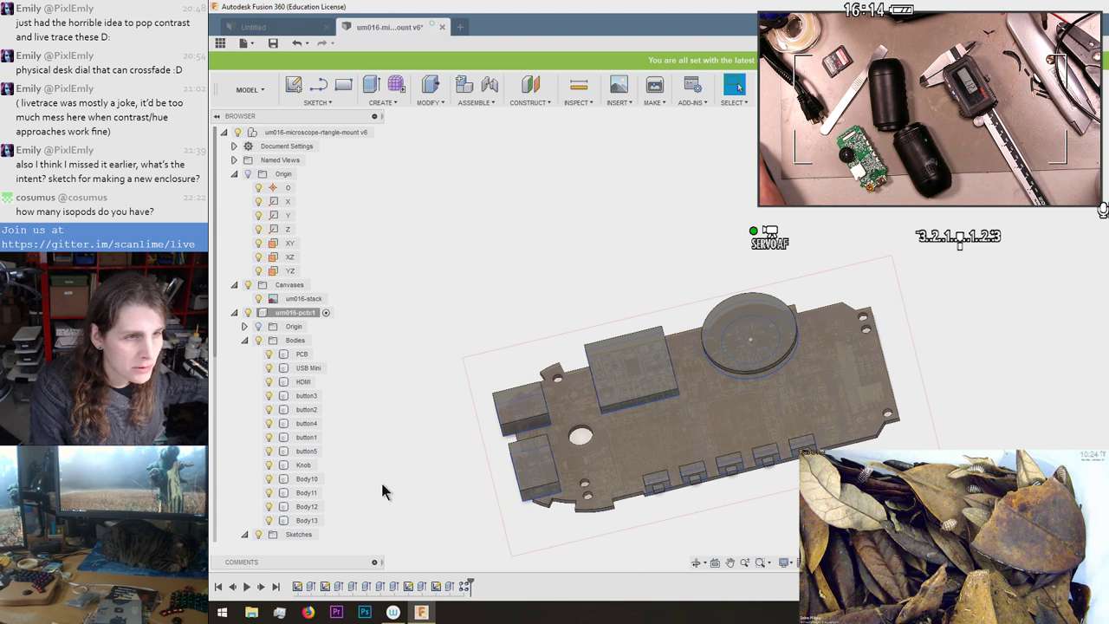
click(305, 480)
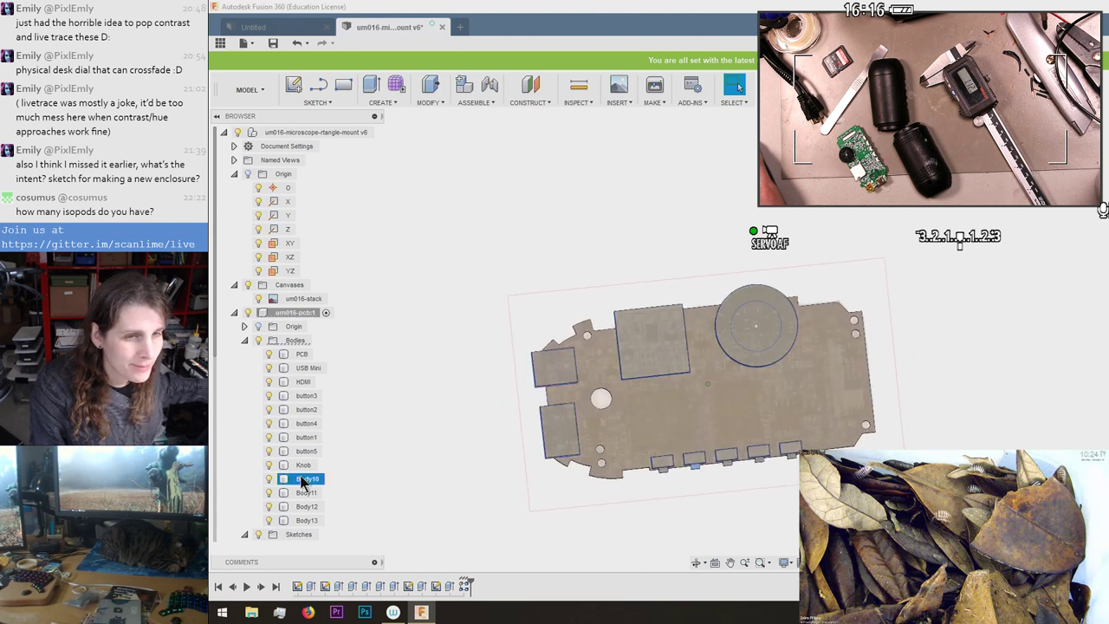
click(312, 411)
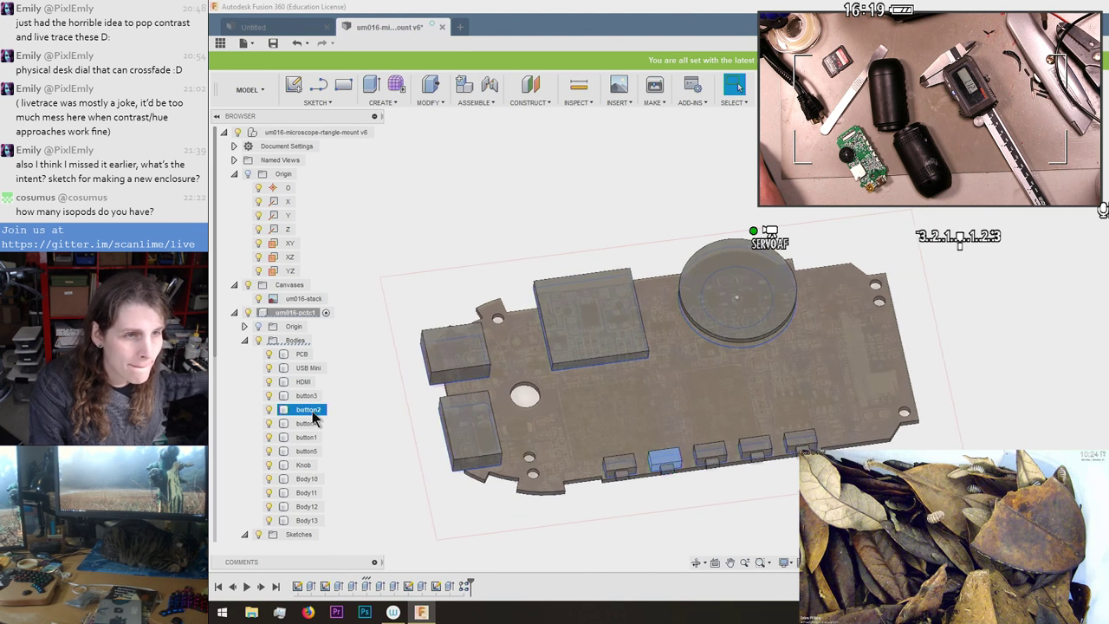
shift+click(308, 482)
right_click(307, 482)
click(343, 528)
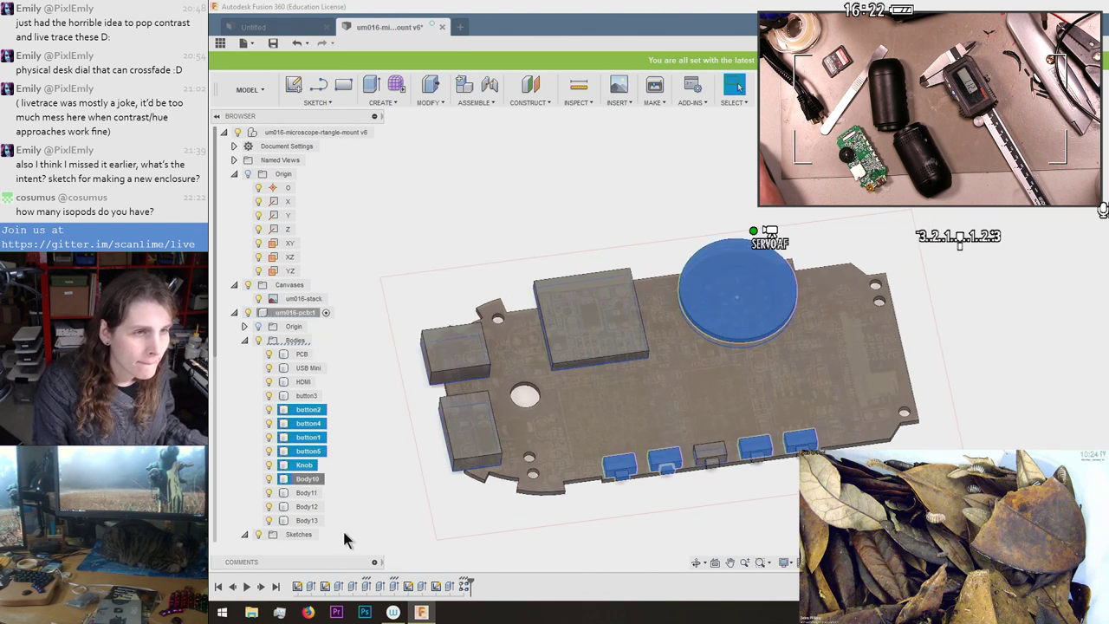
Combine button2 with its separate plunger, Body10, using the Join operation.
click(309, 411)
click(312, 409)
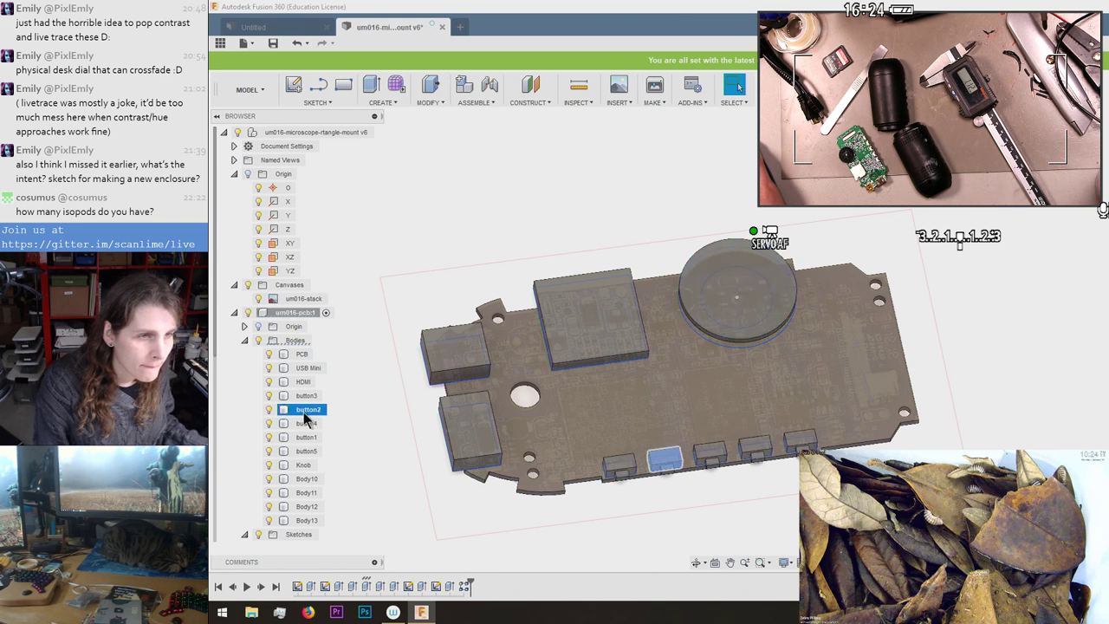
right_click(307, 482)
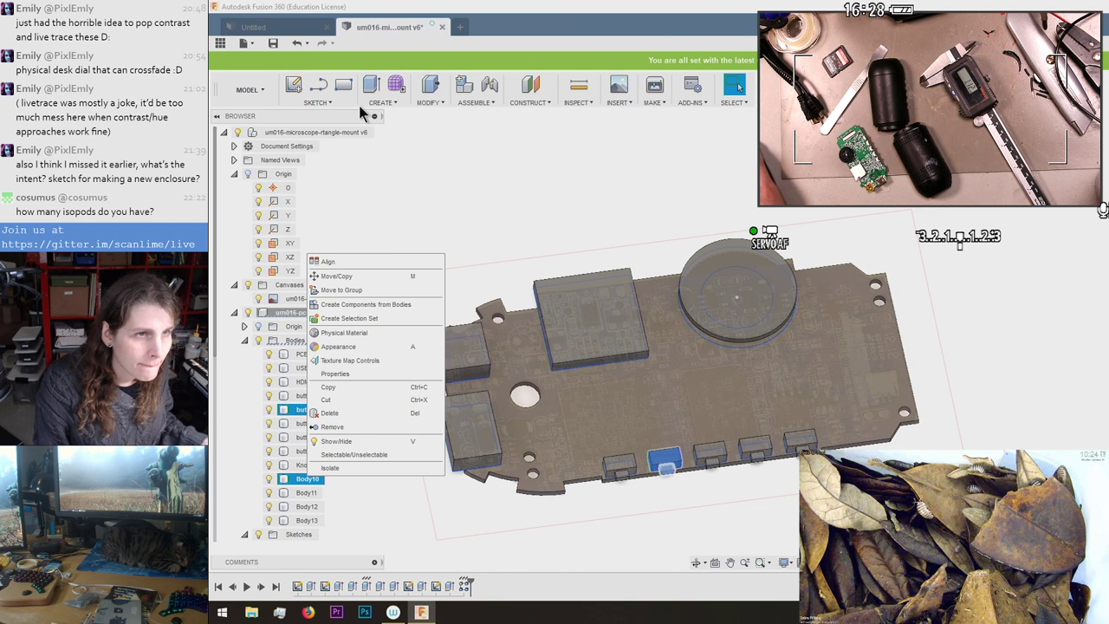
click(390, 100)
mouse_move(434, 106)
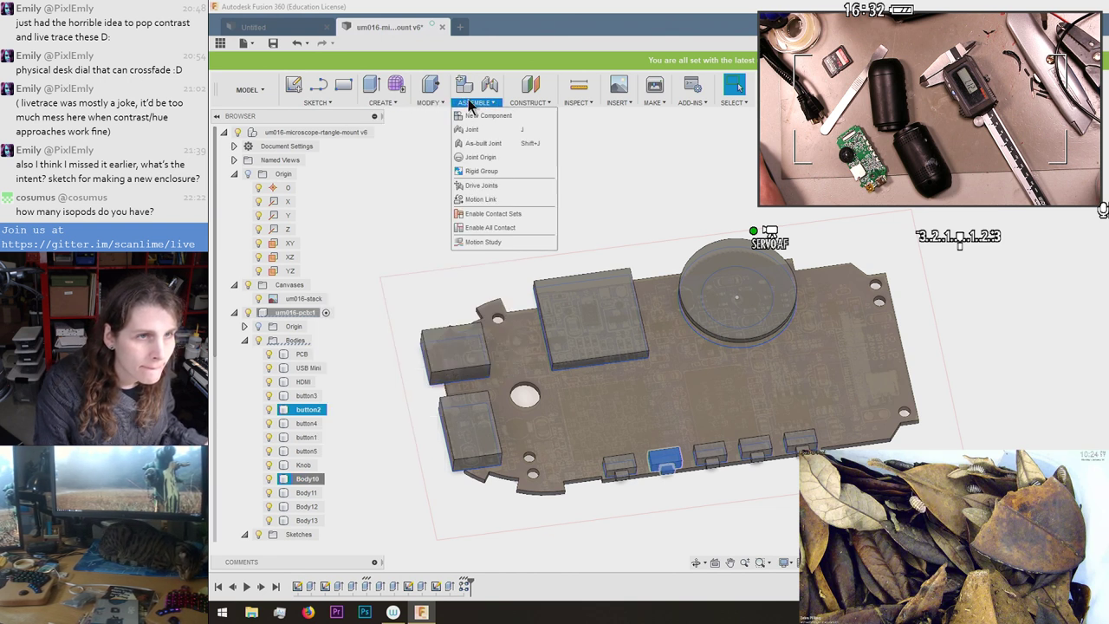
mouse_move(392, 103)
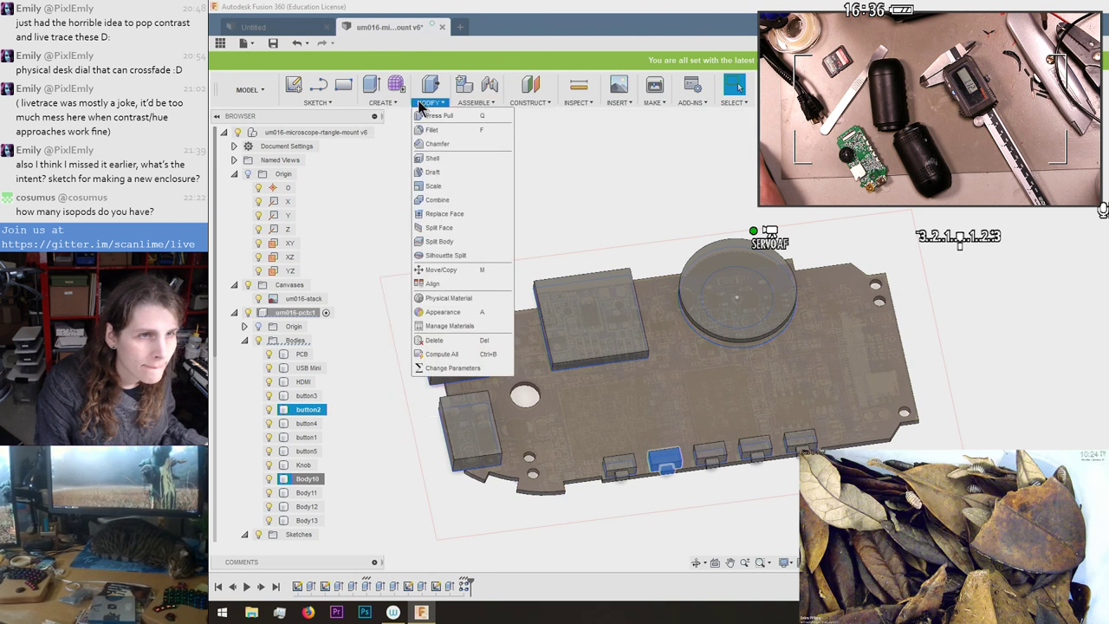
click(464, 199)
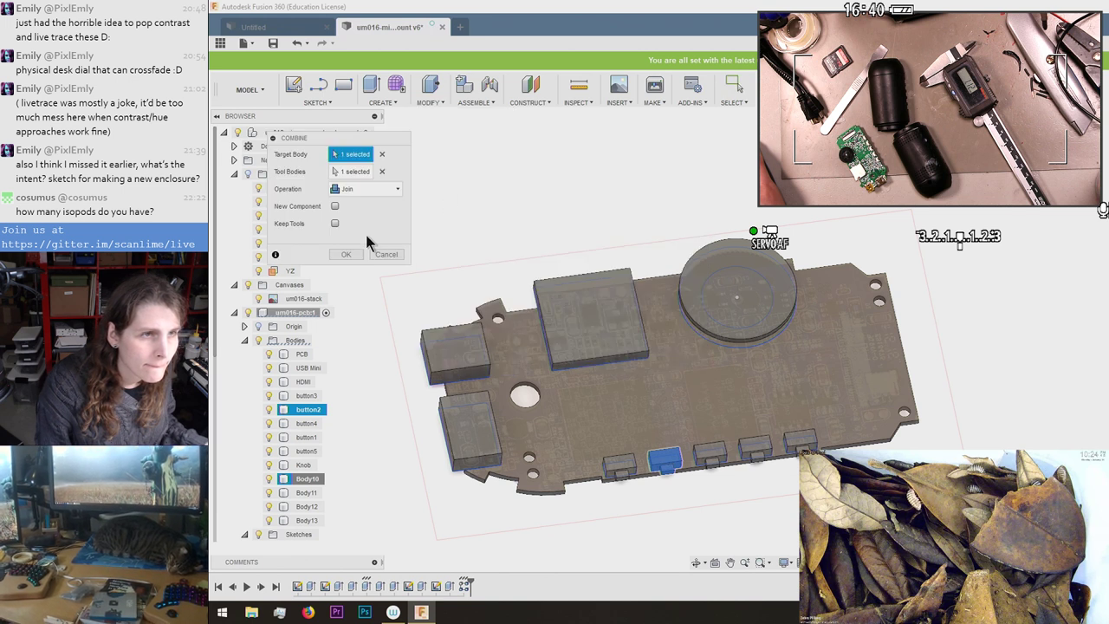
click(346, 254)
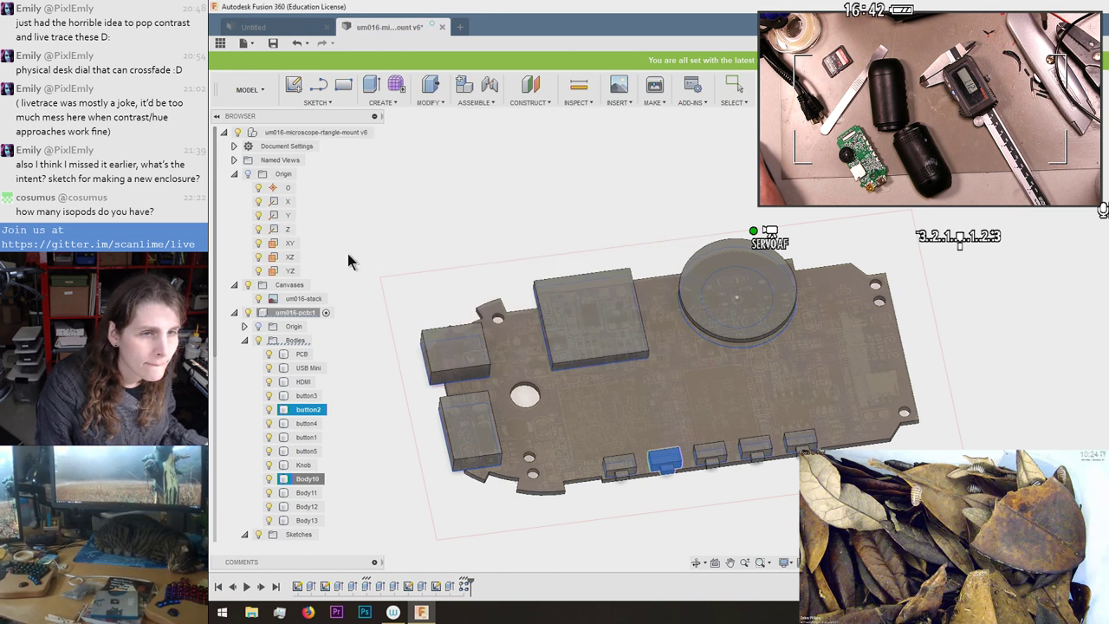
Combine button3 with its separate plunger, Body11, using the Join operation.
click(310, 397)
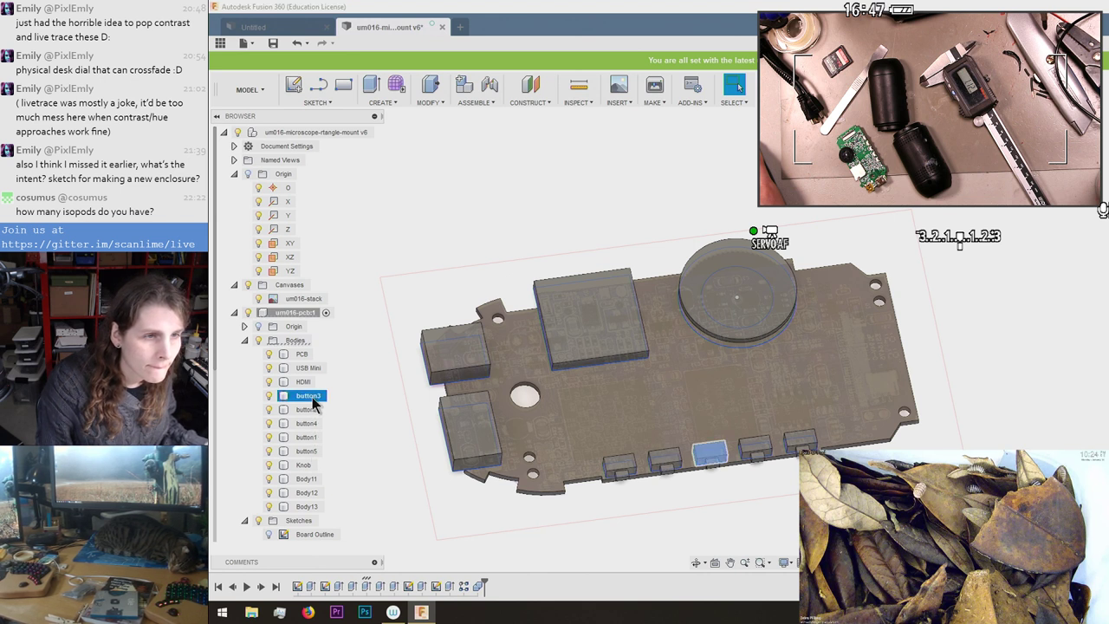
right_click(309, 487)
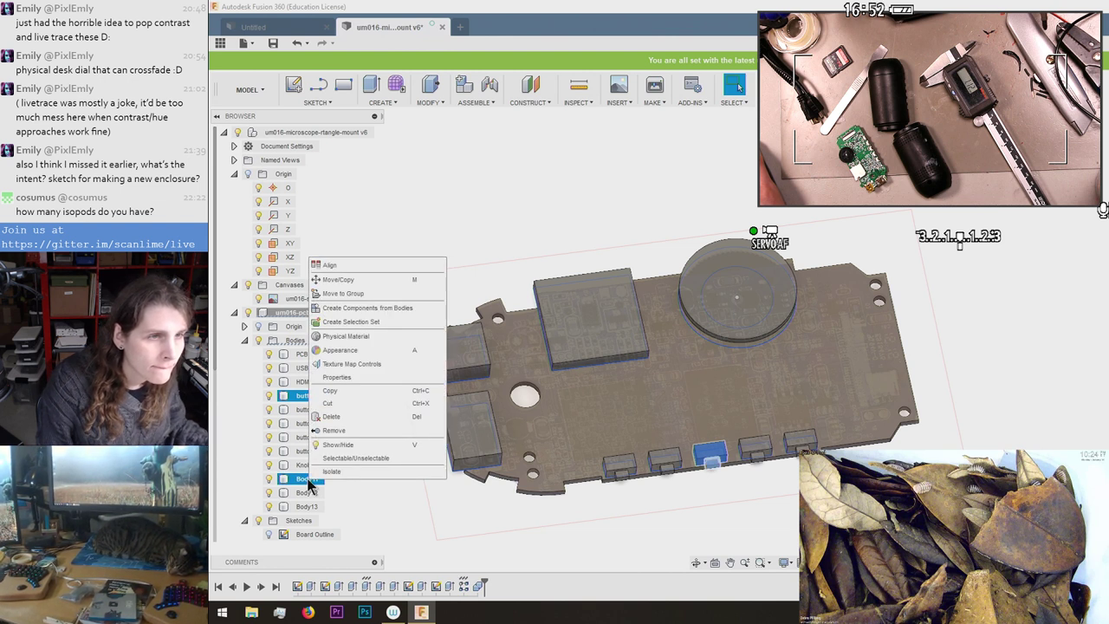
key(Escape)
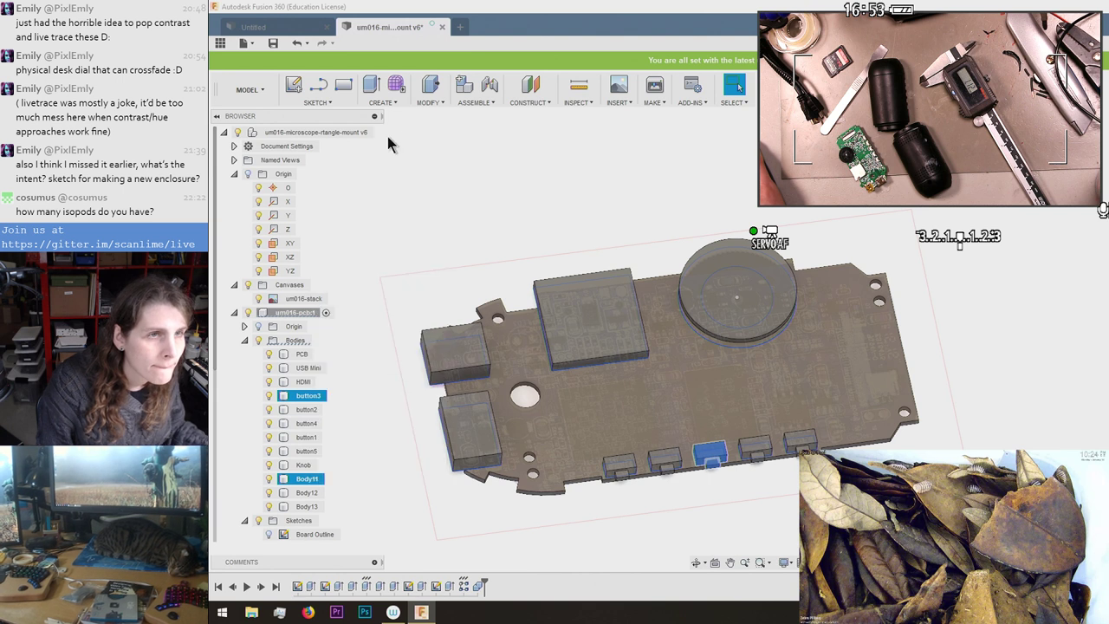
click(427, 102)
click(431, 197)
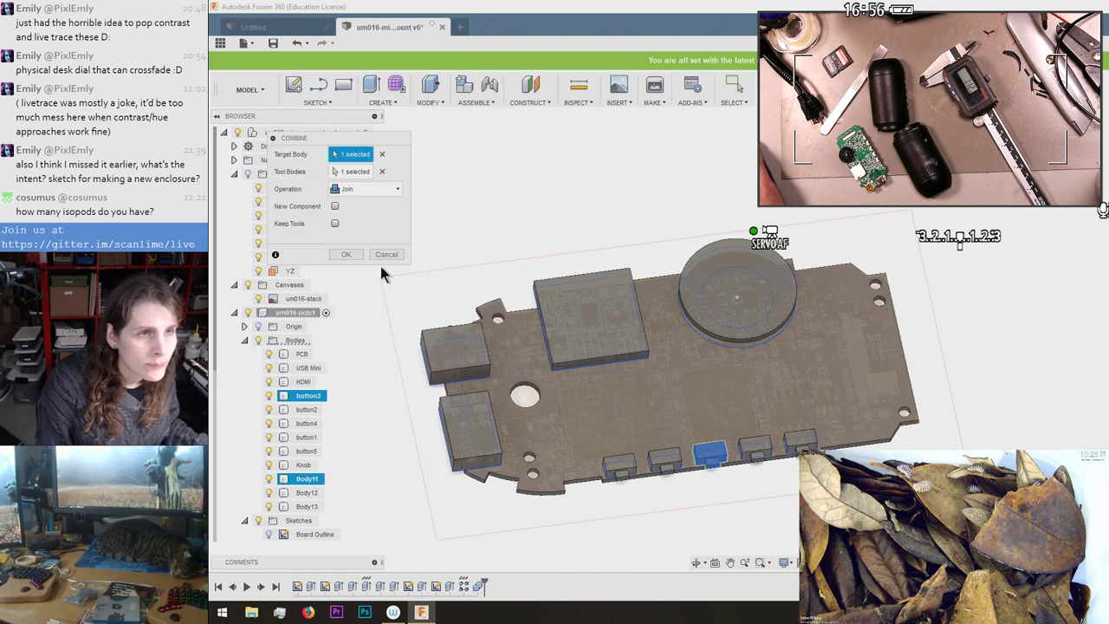
click(346, 254)
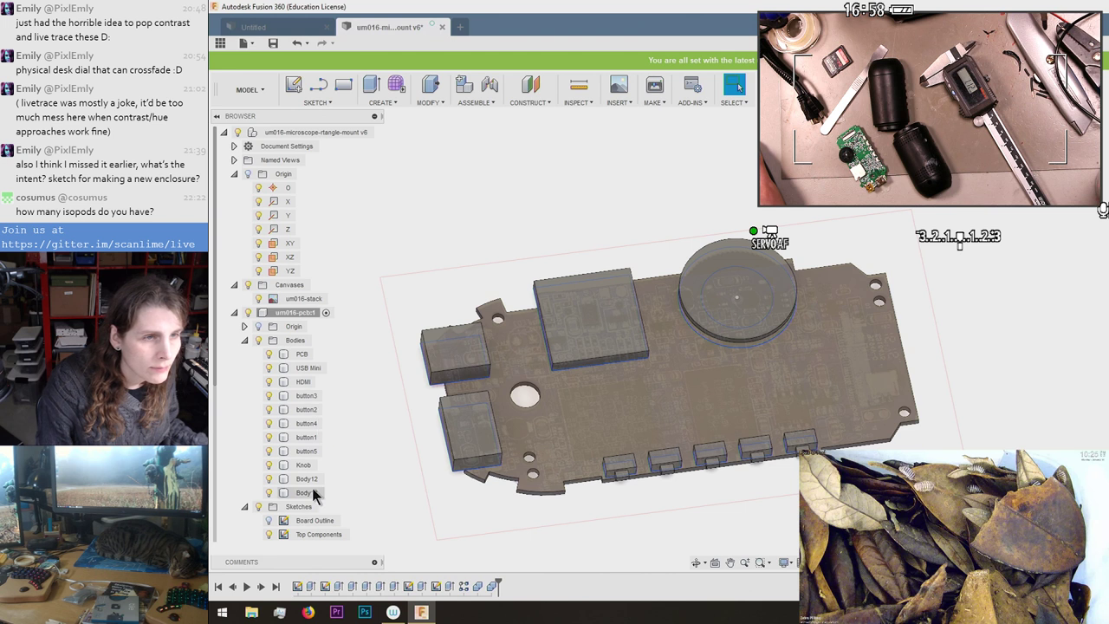
Combine button4 with its separate plunger, Body12, using the Join operation.
click(305, 424)
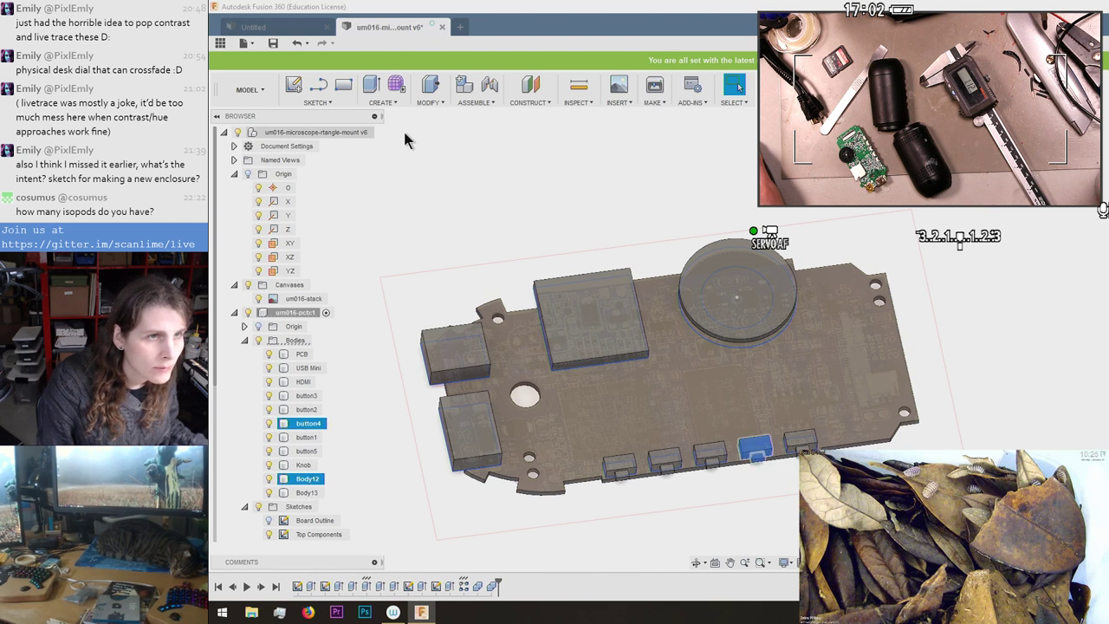
click(429, 101)
click(431, 200)
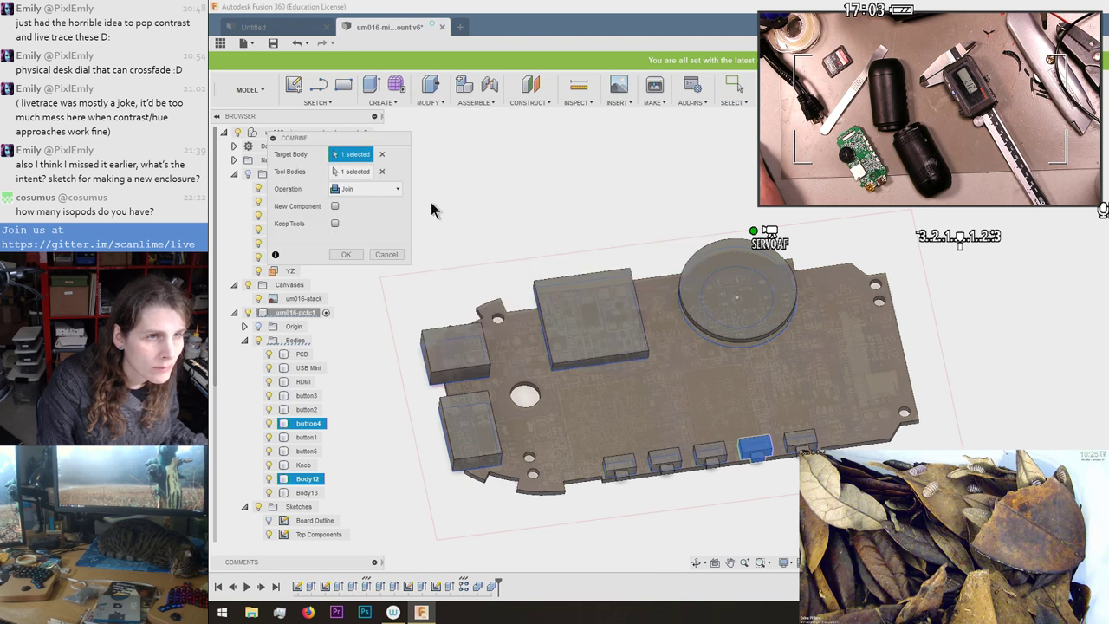
click(360, 255)
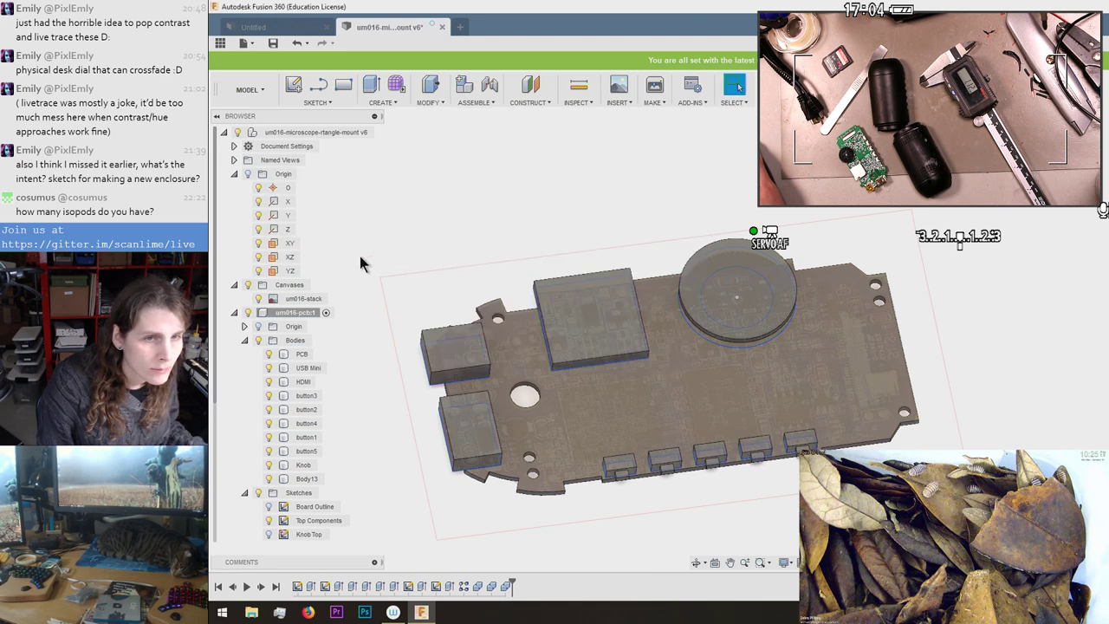
Combine button5 with its separate plunger, Body13, using the Join operation, and save a new version of the design.
click(312, 451)
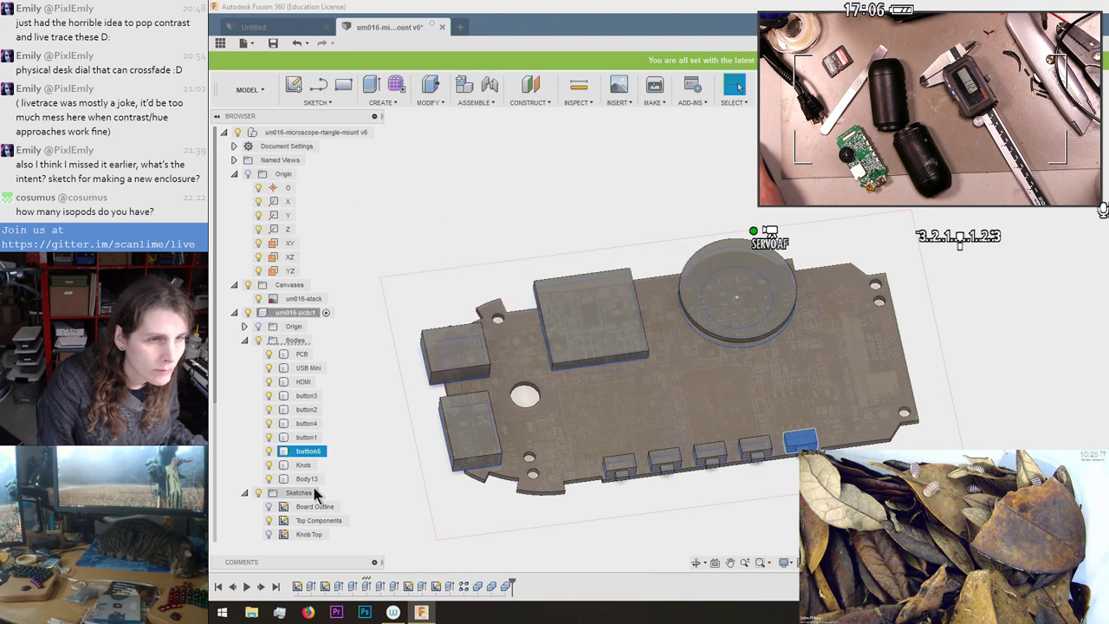
click(388, 102)
click(429, 102)
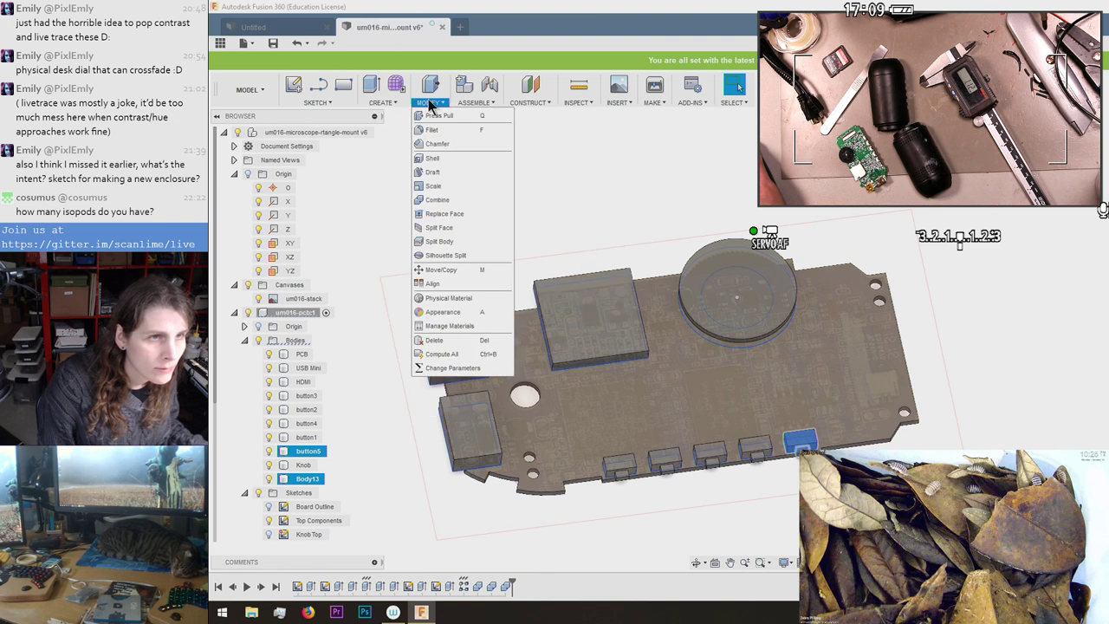
click(448, 199)
click(354, 254)
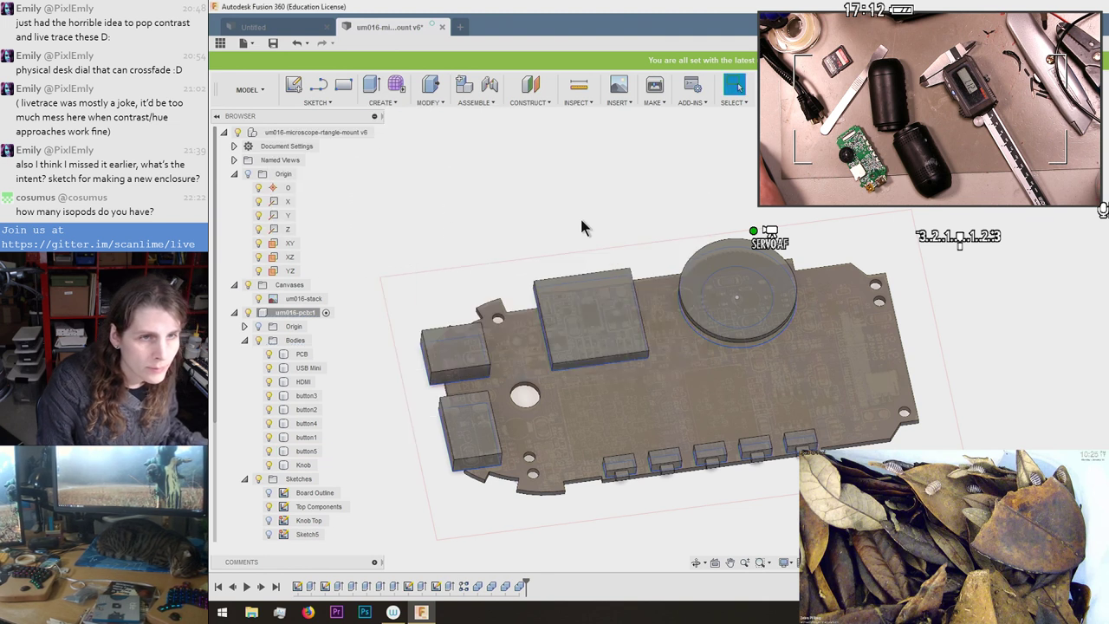
key(ctrl+s)
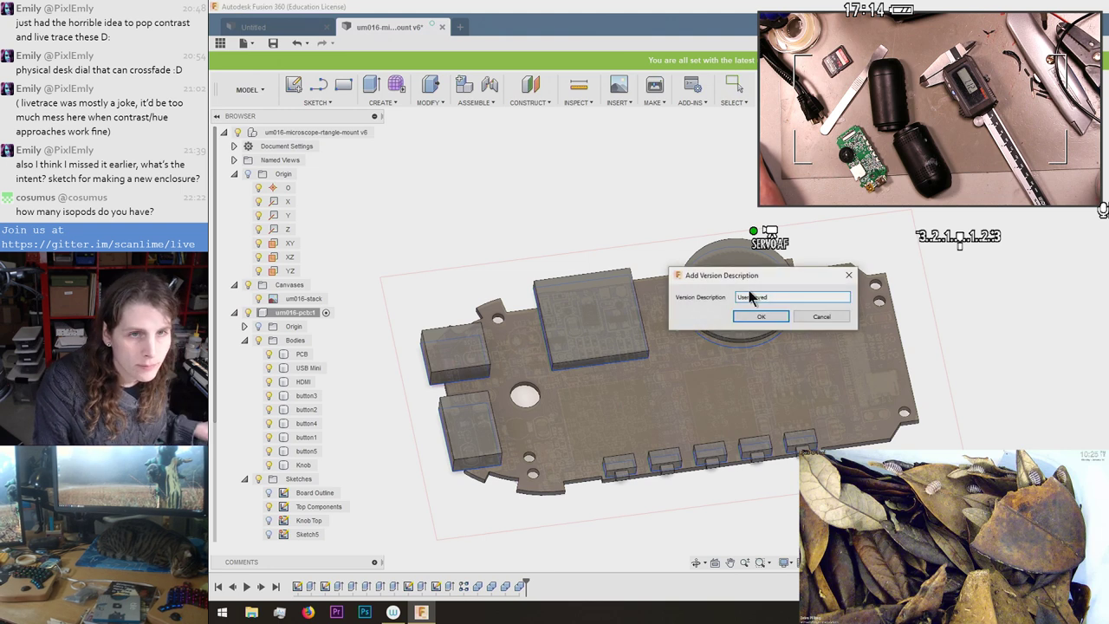
click(756, 319)
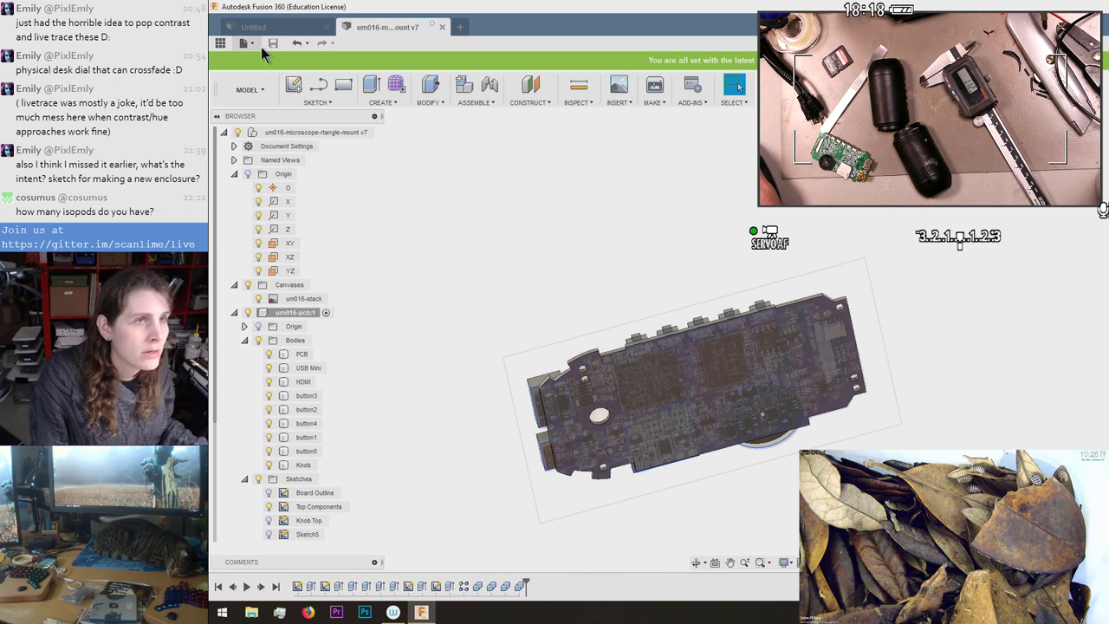
Examine the um016-pcb model from above, from the side and from underneath.
scroll(486, 262, down, 3)
scroll(486, 262, up, 4)
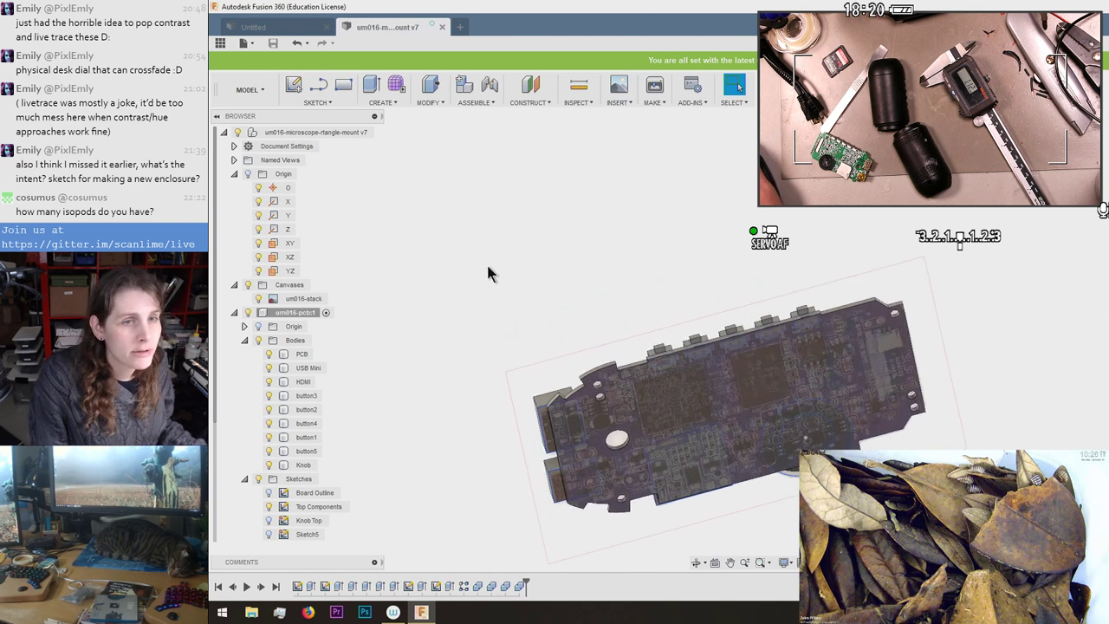
scroll(686, 269, down, 4)
scroll(508, 154, down, 2)
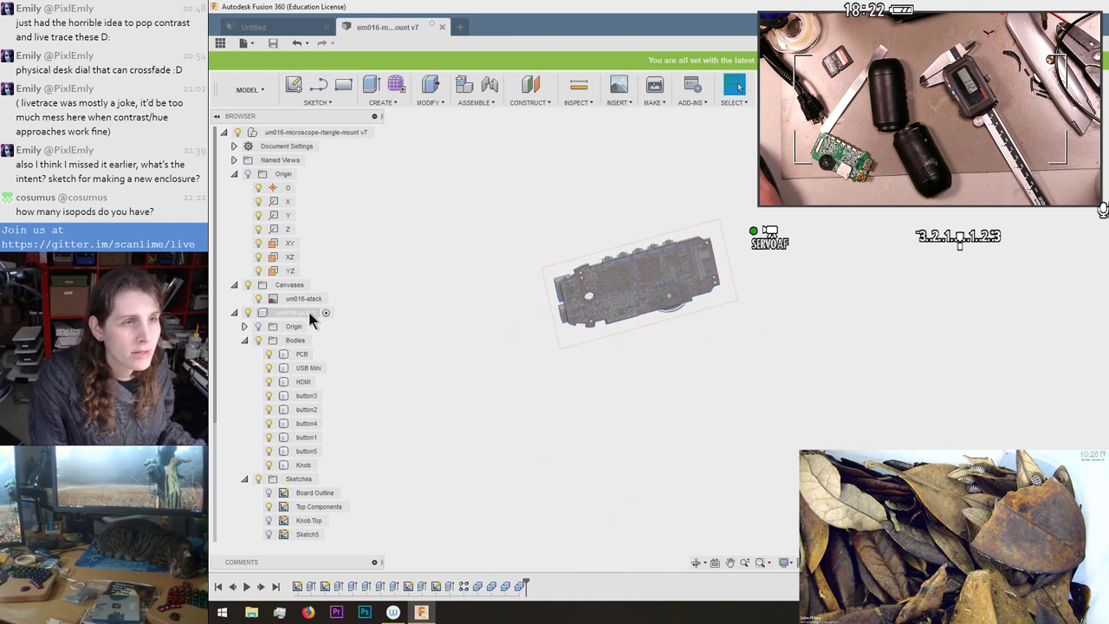
click(308, 314)
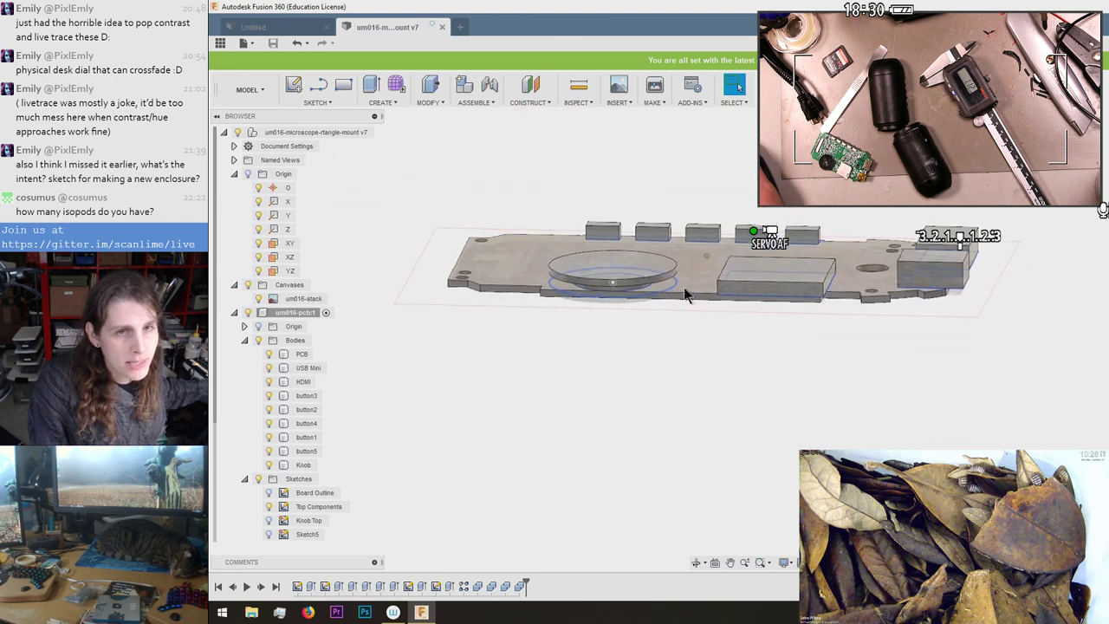
click(568, 296)
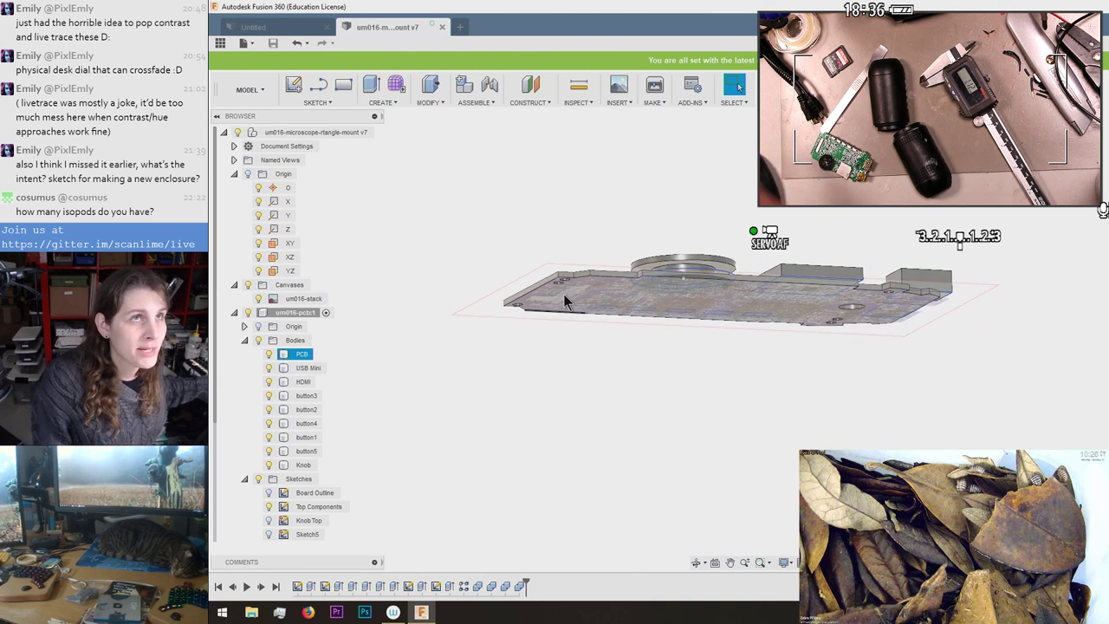
shift+middle_drag(563, 294, 644, 352)
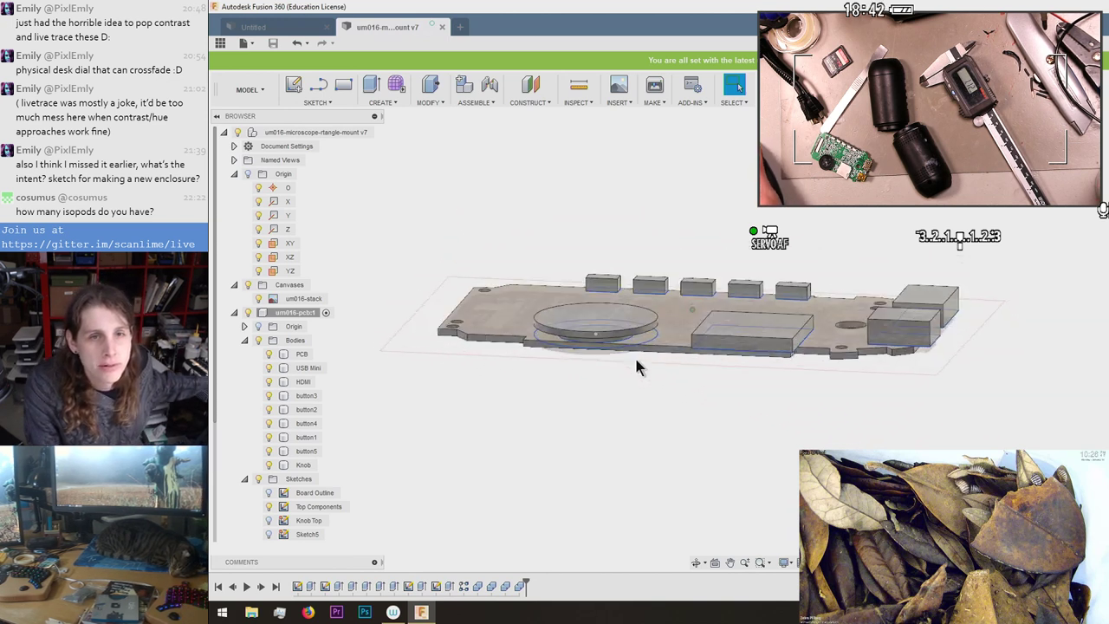
scroll(341, 385, down, 2)
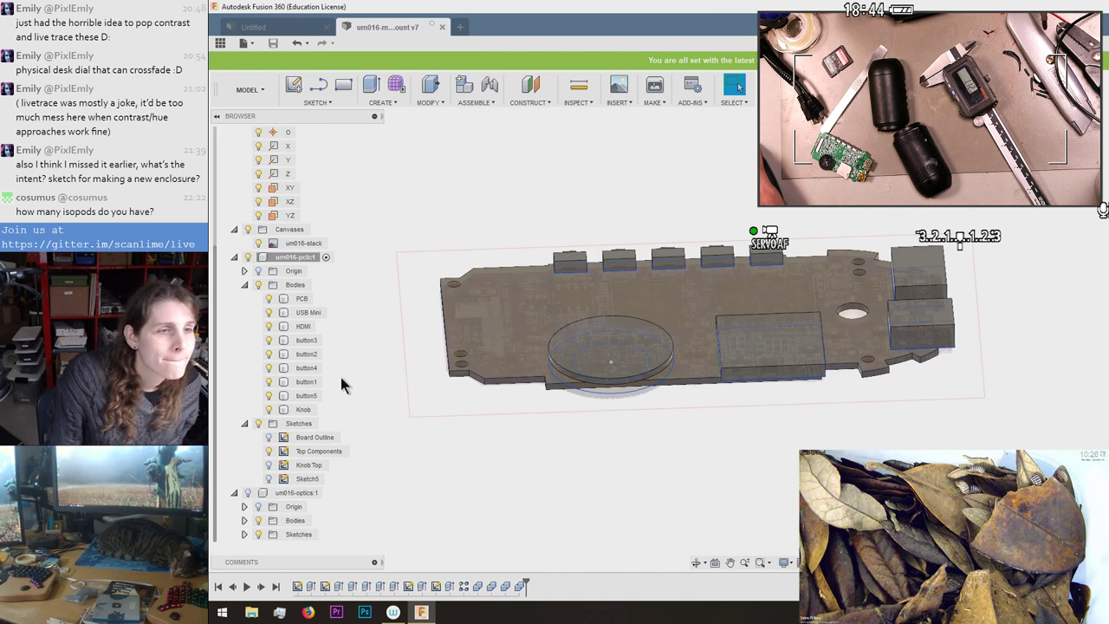
scroll(341, 382, up, 2)
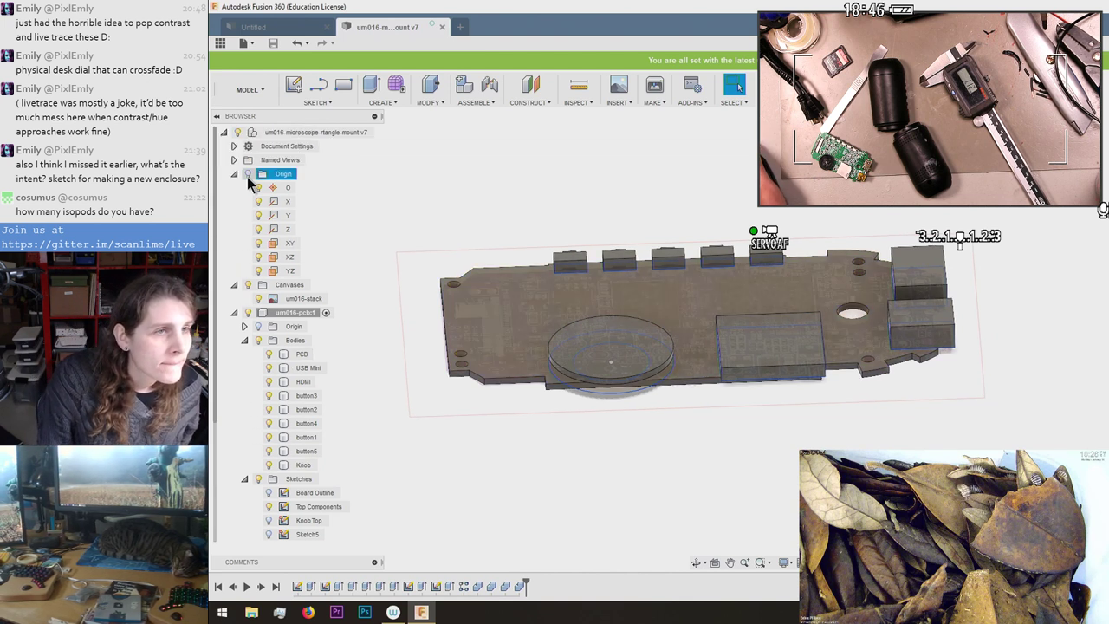
Activate the top-level assembly and collapse the um016-pcb and um016-optics components in the browser.
click(372, 132)
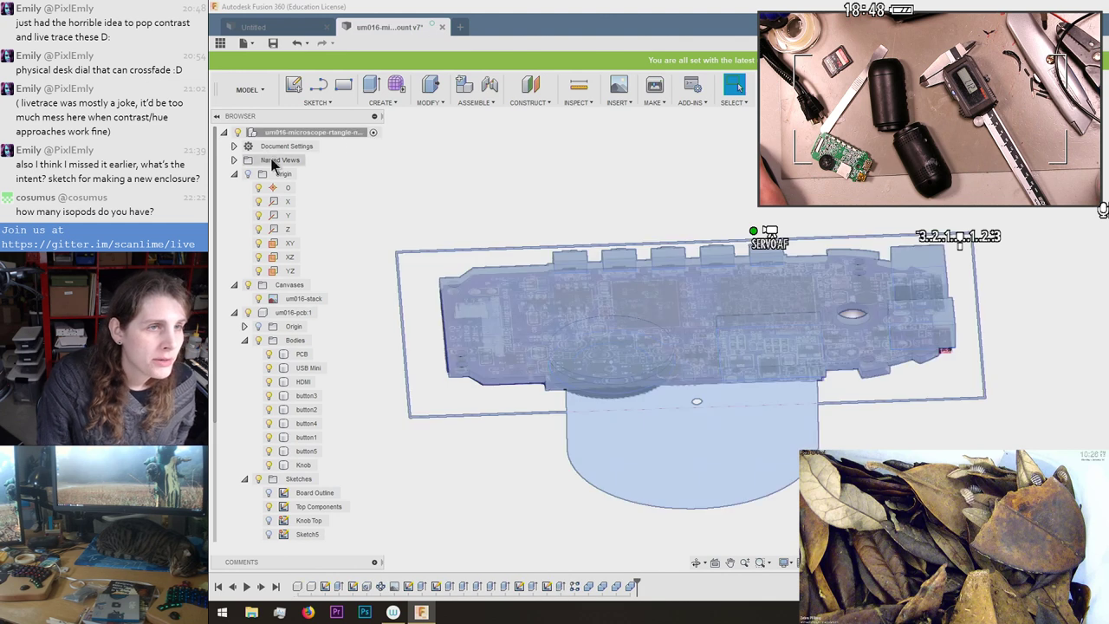
click(234, 312)
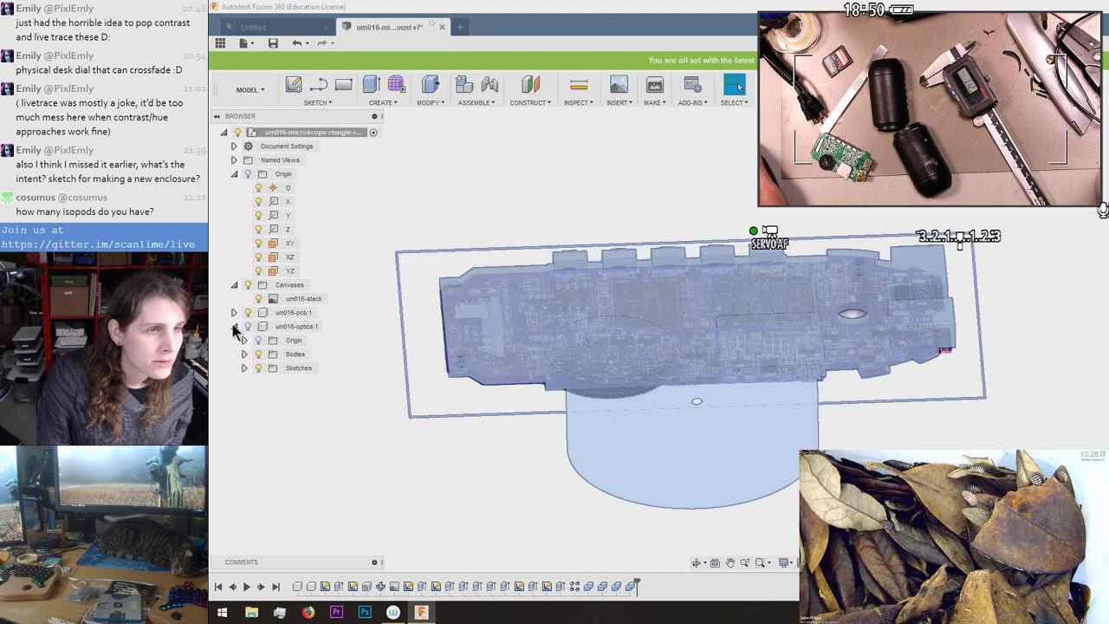
click(234, 326)
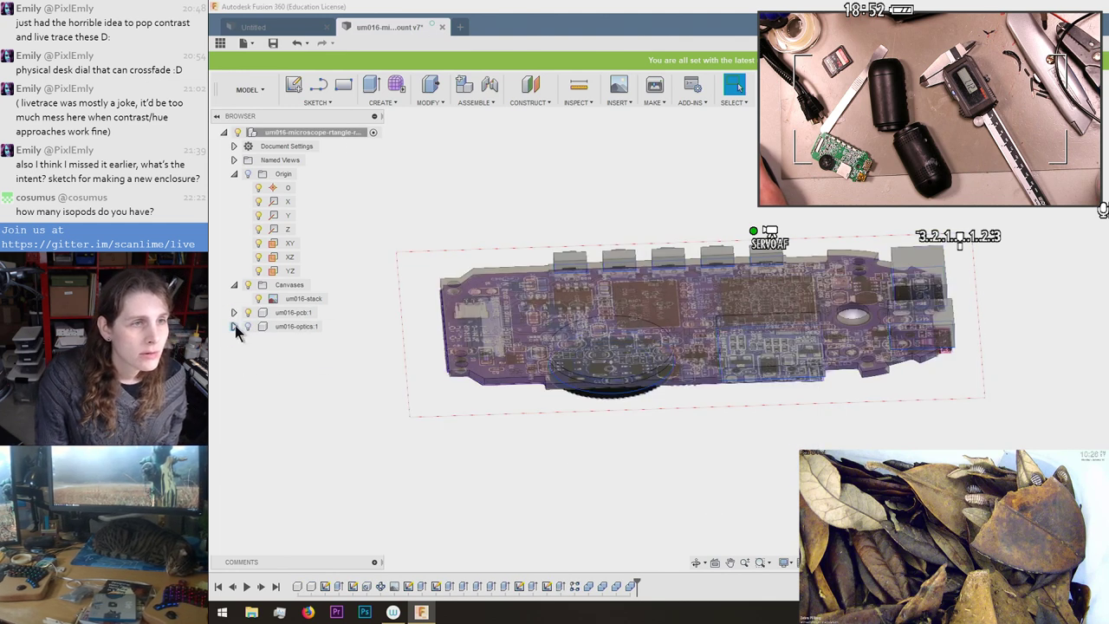
Hide the reference canvases and switch the um016-optics component on and off again, leaving only um016-pcb shown.
click(248, 326)
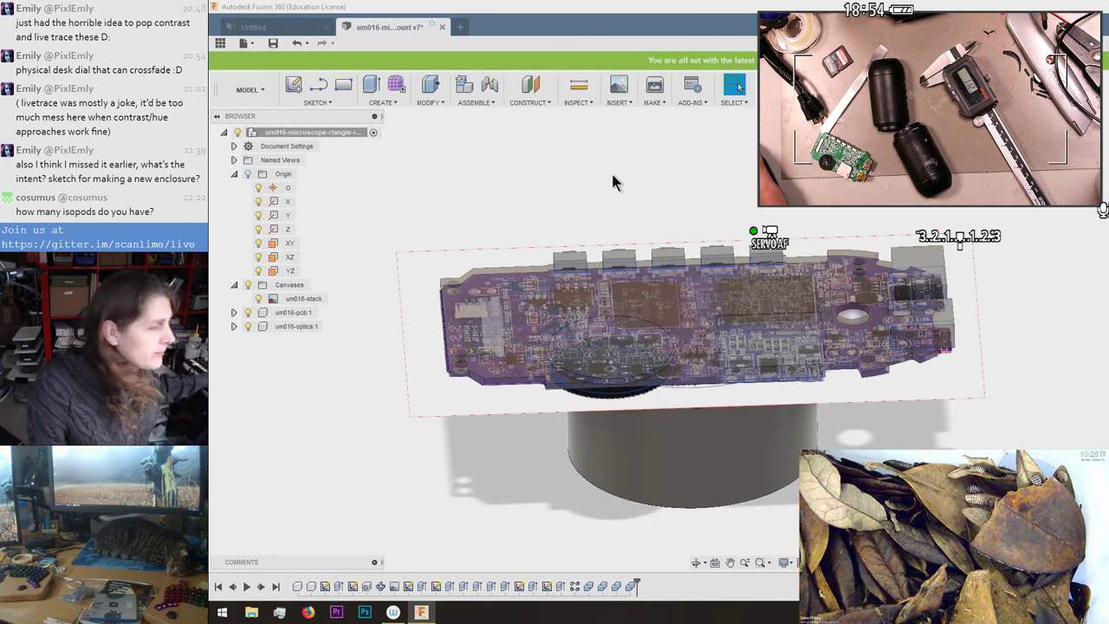
click(249, 286)
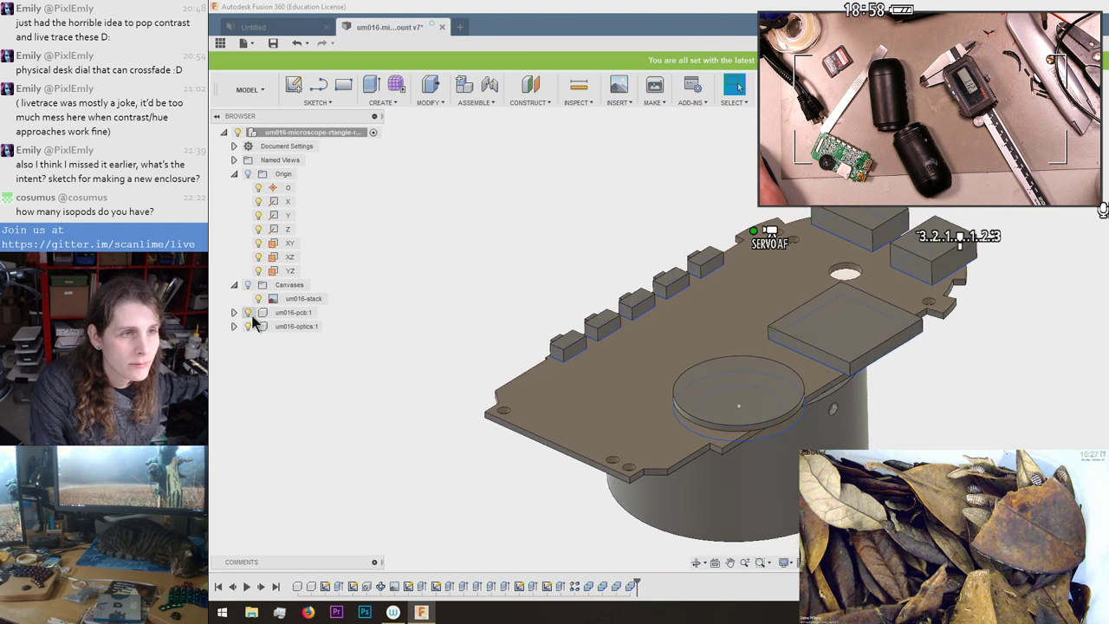
click(249, 313)
click(248, 327)
click(247, 313)
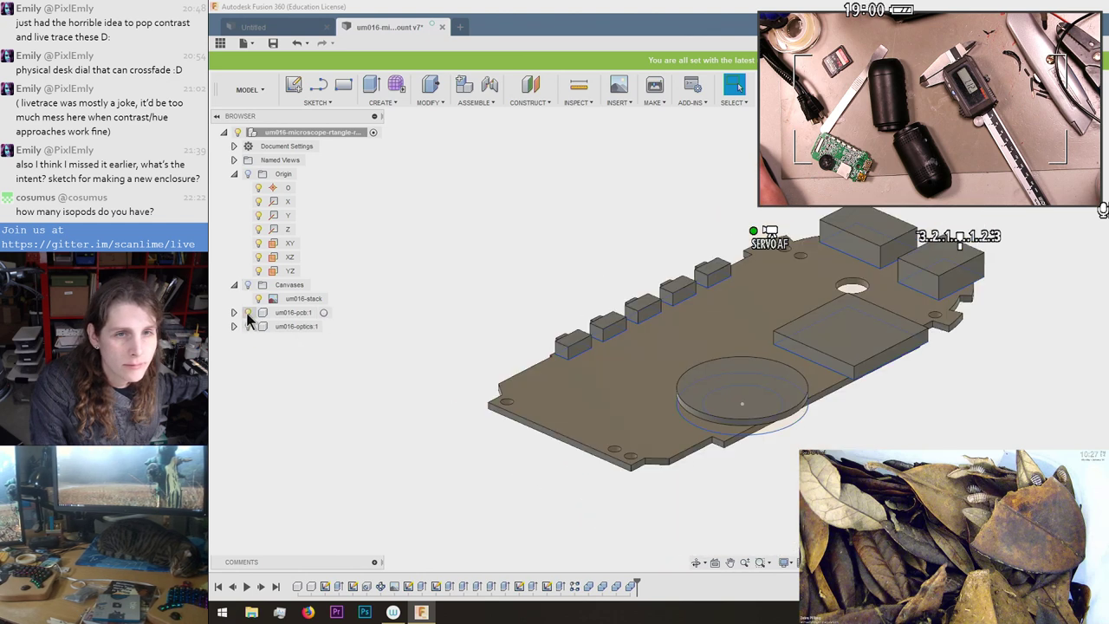
scroll(535, 286, down, 3)
shift+middle_drag(534, 279, 513, 210)
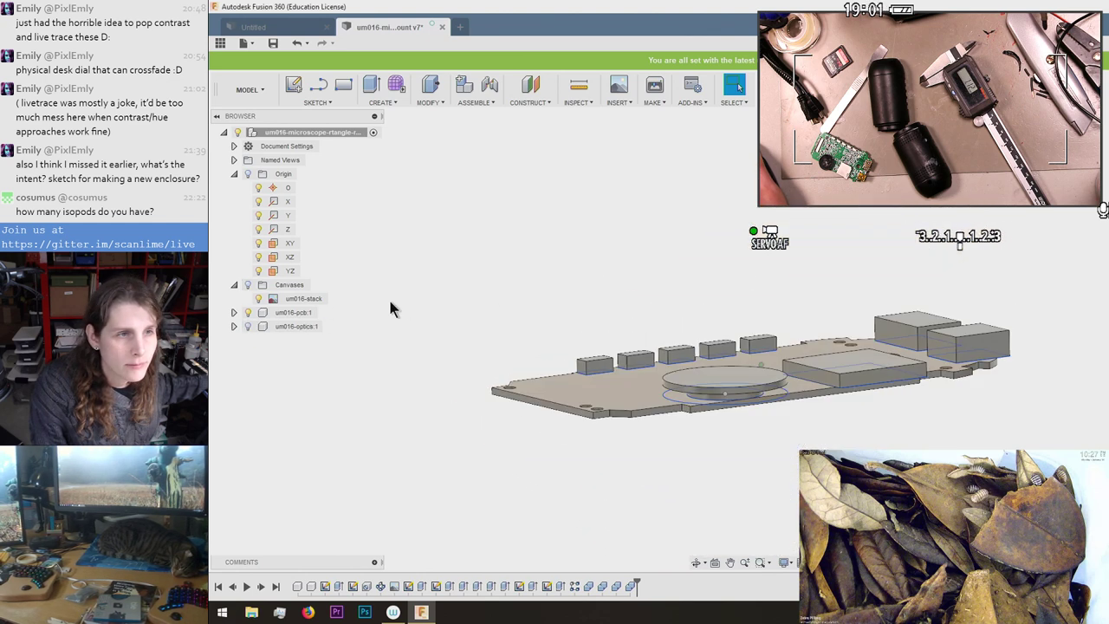
Hide all sketches in the um016-pcb component and save the design as a new version.
click(235, 313)
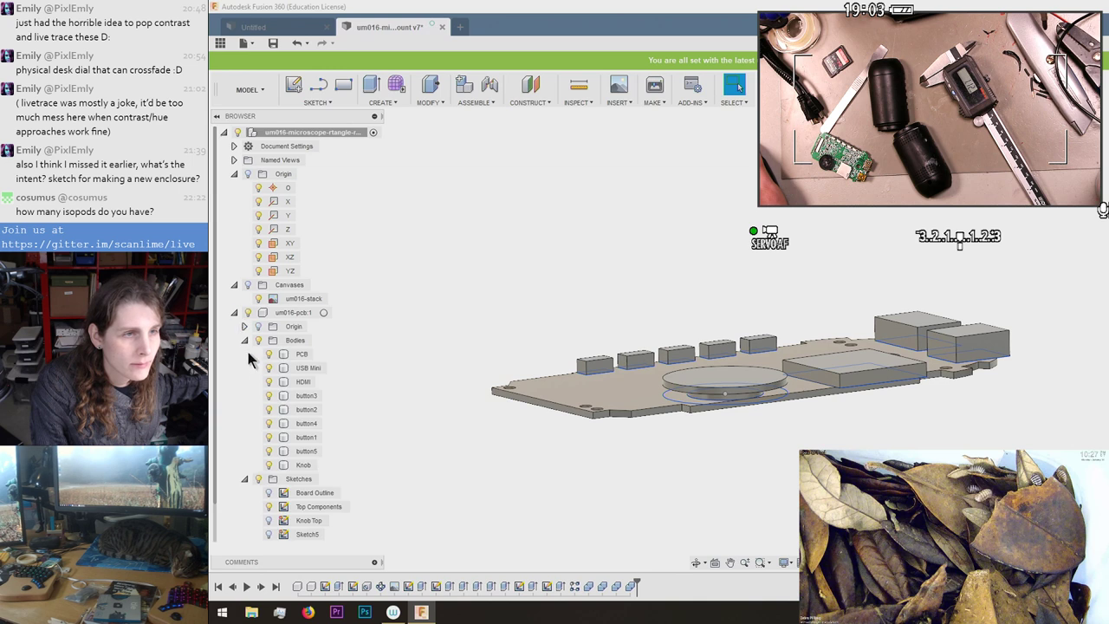
click(261, 479)
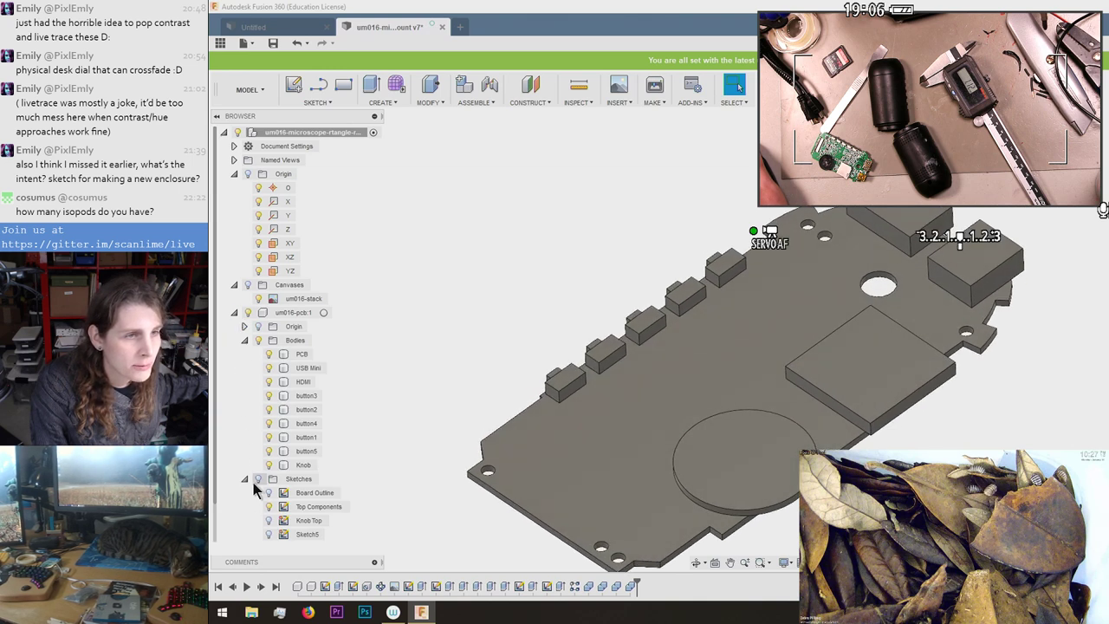
click(245, 480)
click(245, 339)
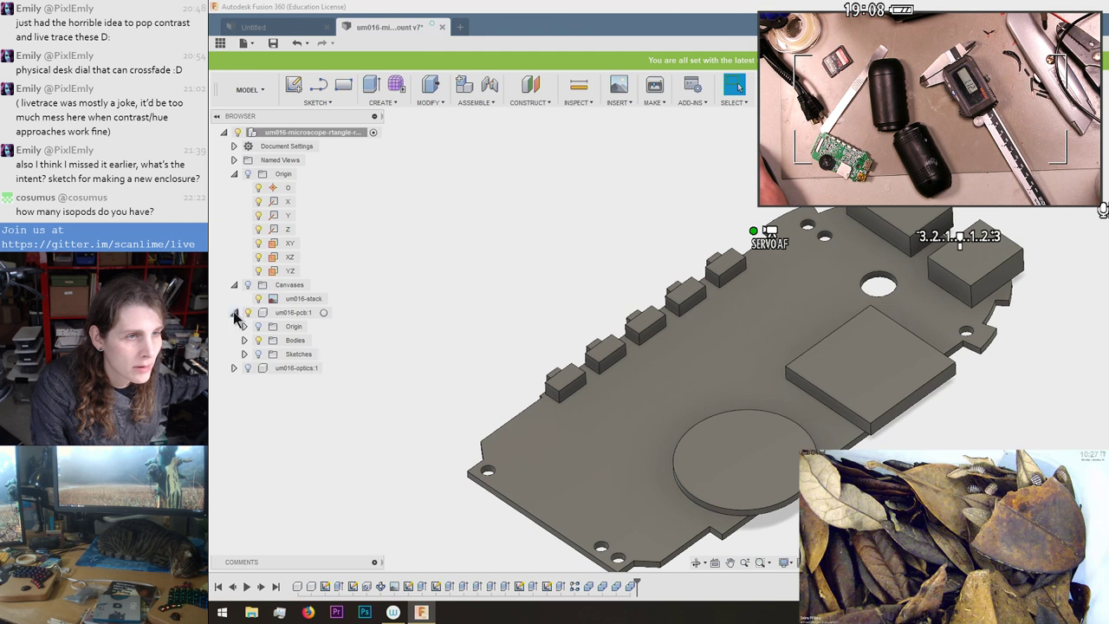
click(234, 312)
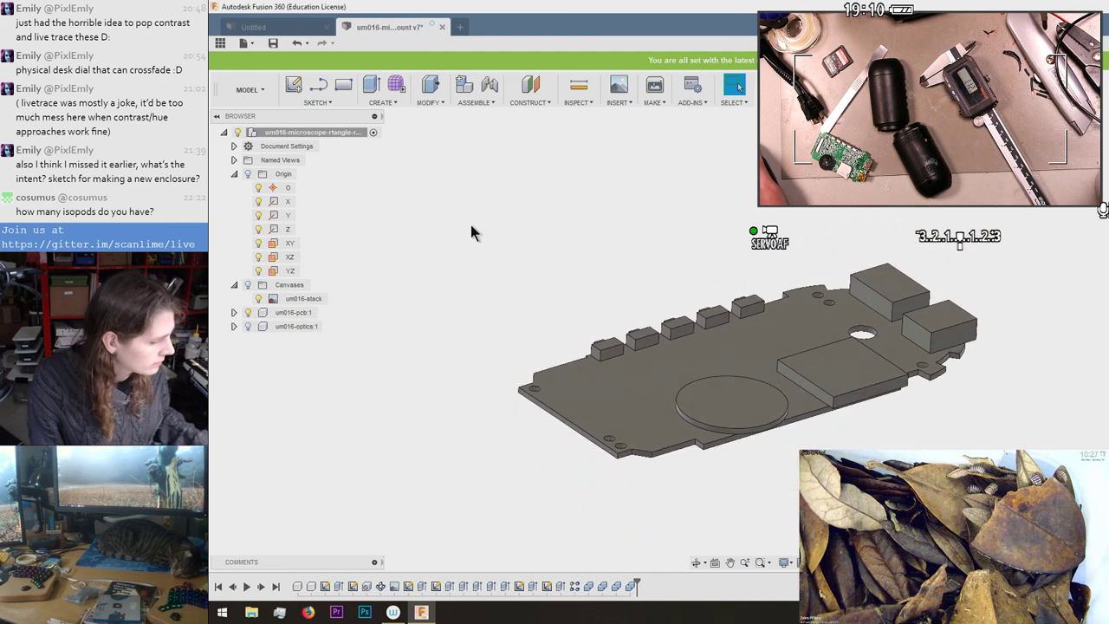
key(ctrl+s)
key(Return)
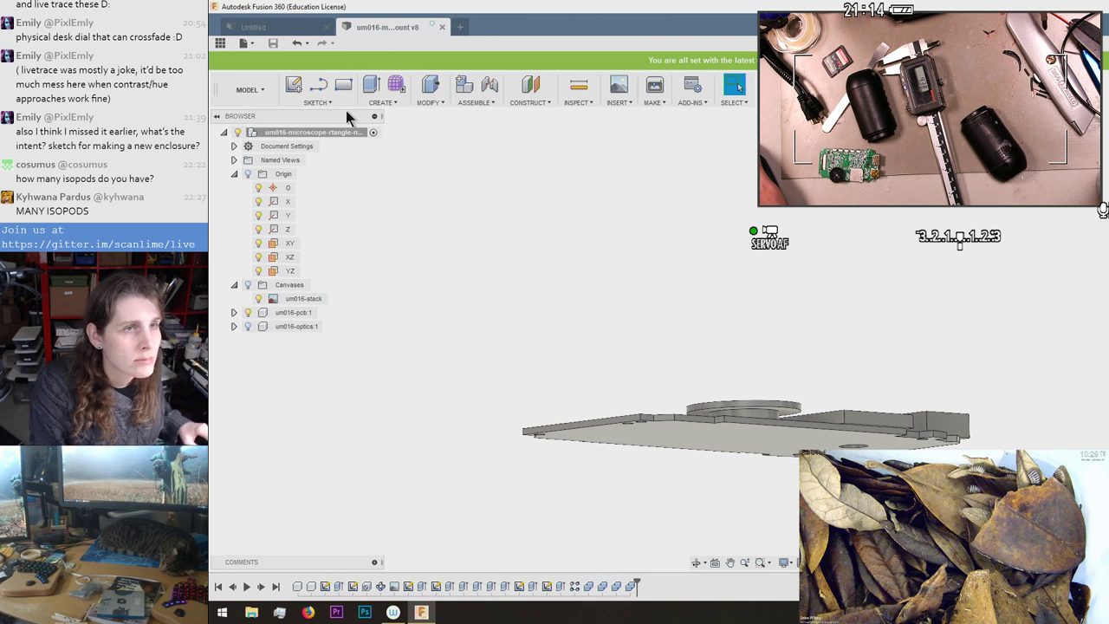
Create an empty component named um016-box-bottom under the top-level assembly and make it active.
click(389, 102)
click(393, 117)
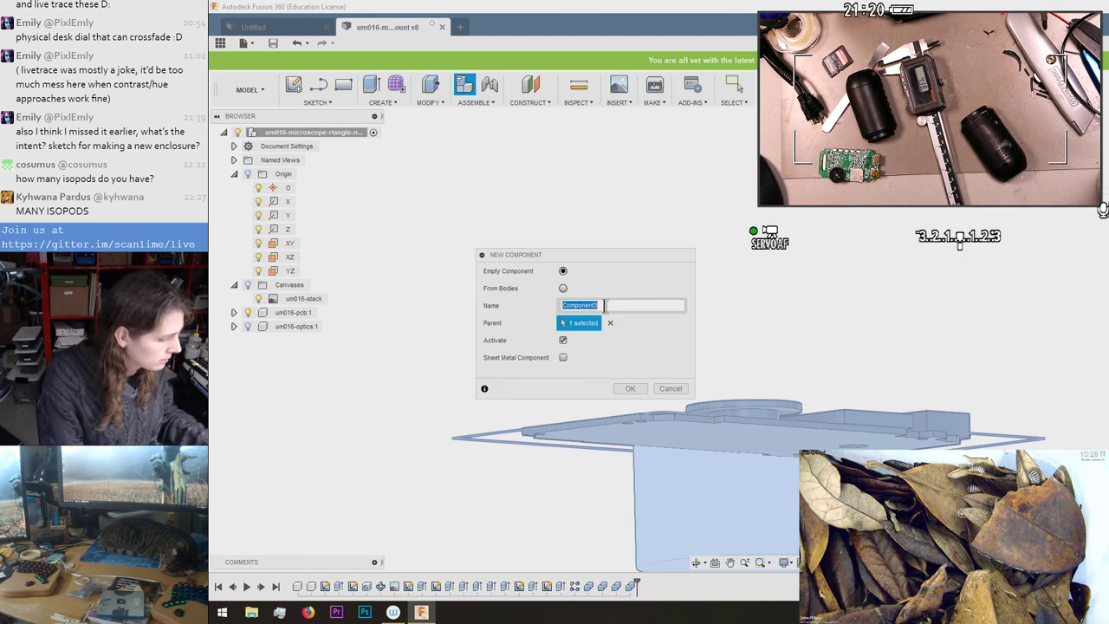
text(Ba)
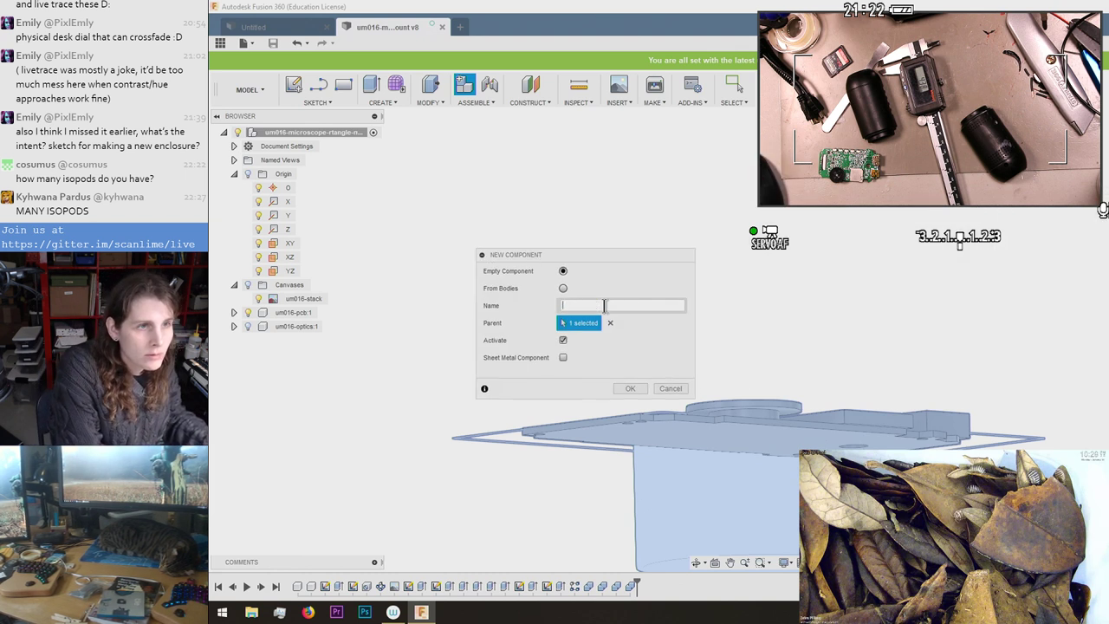
text(Board)
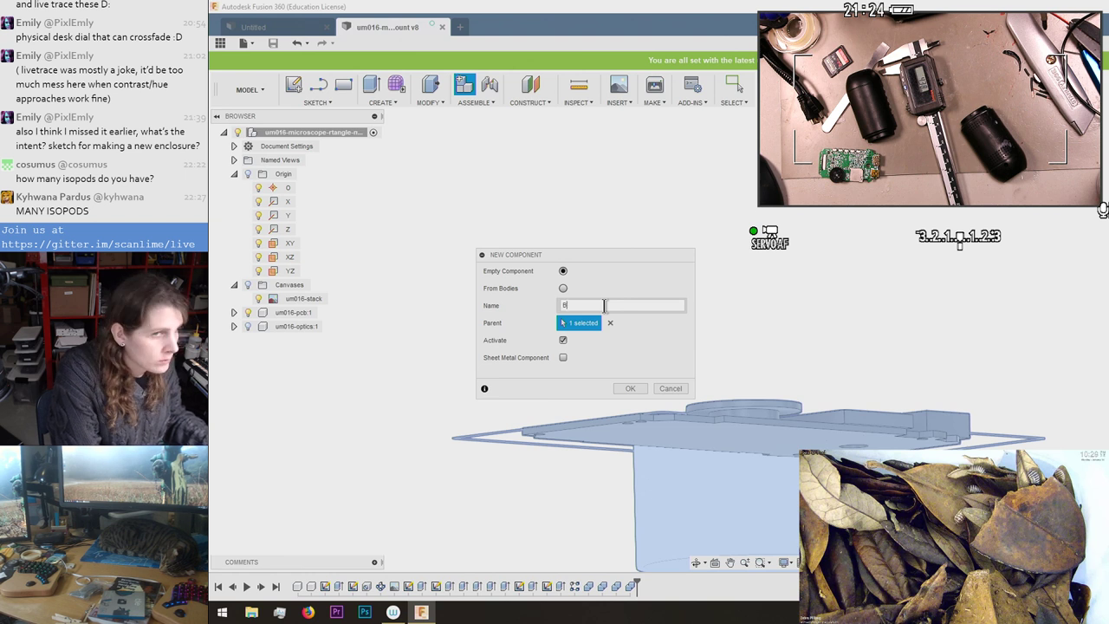
key(BackSpace)
key(BackSpace)
key(BackSpace)
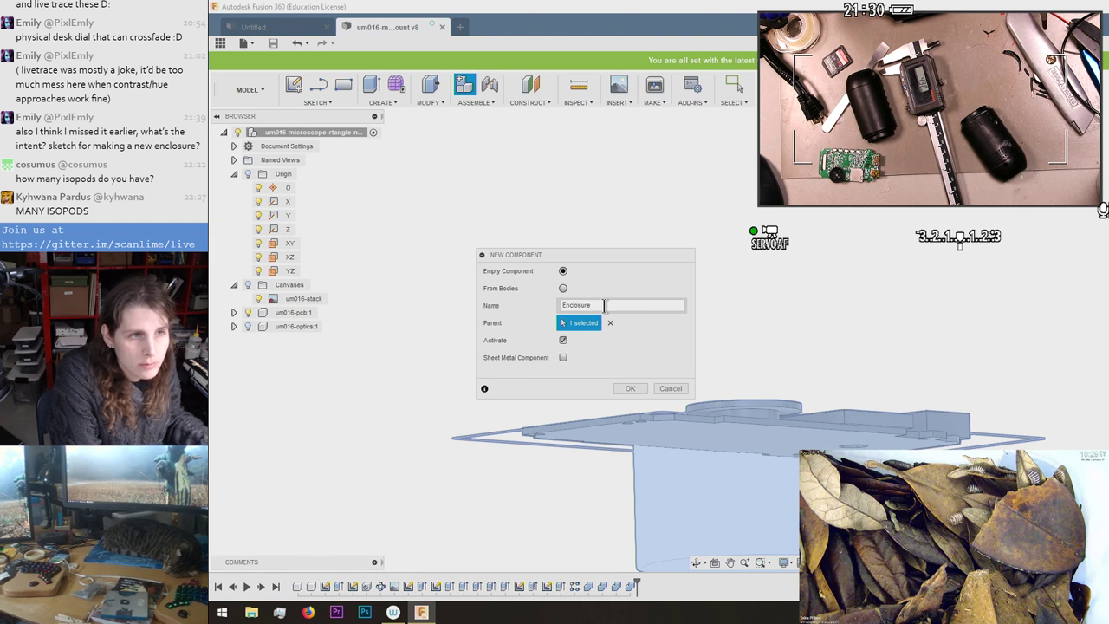
text(Enclosur)
key(BackSpace)
key(BackSpace)
key(BackSpace)
key(BackSpace)
key(BackSpace)
key(BackSpace)
key(BackSpace)
key(BackSpace)
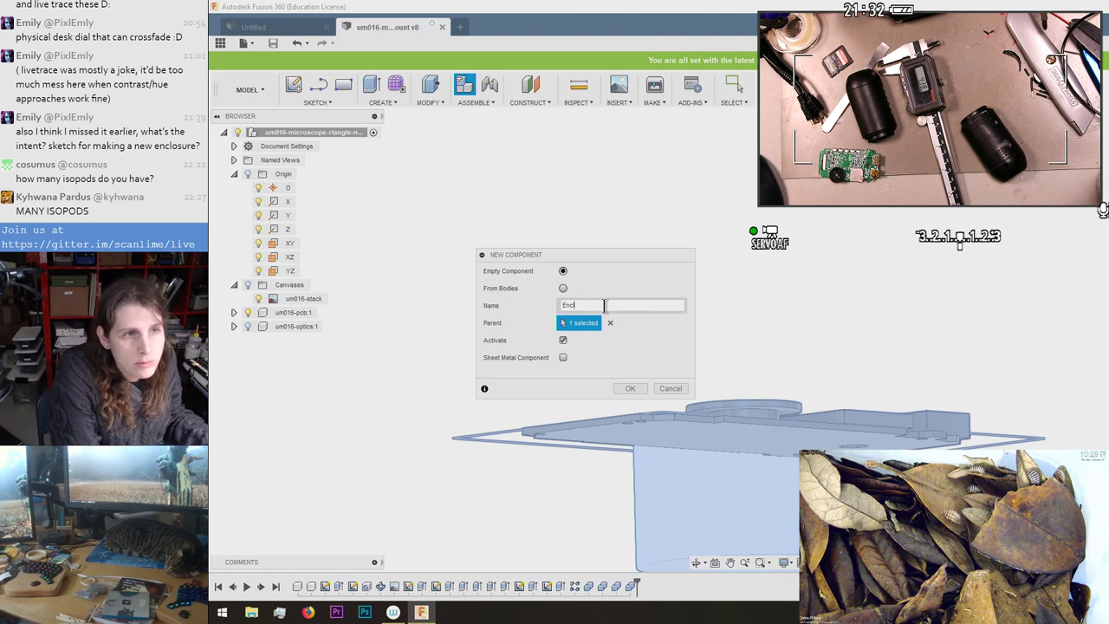
text(ubm1)
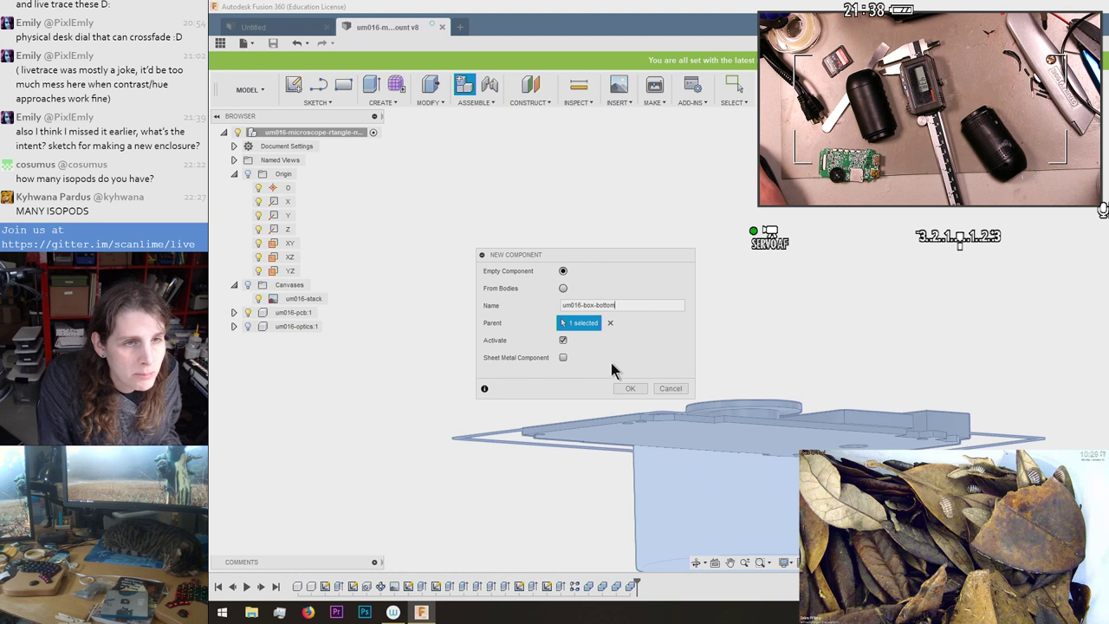
click(628, 388)
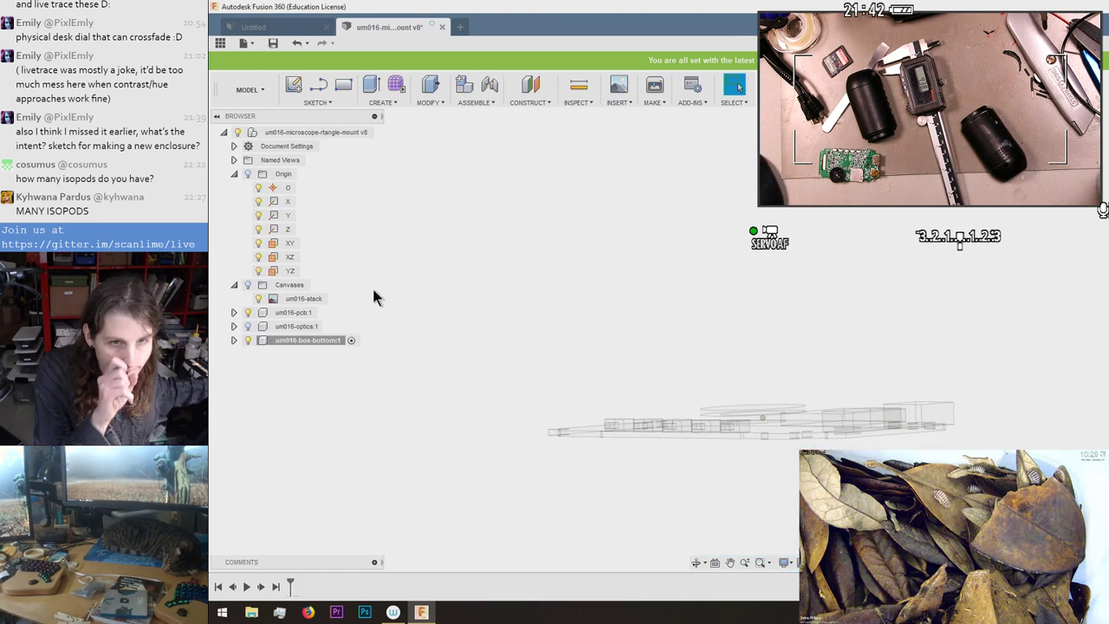
Construct a plane offset 4 mm below the underside of the circuit board.
click(529, 87)
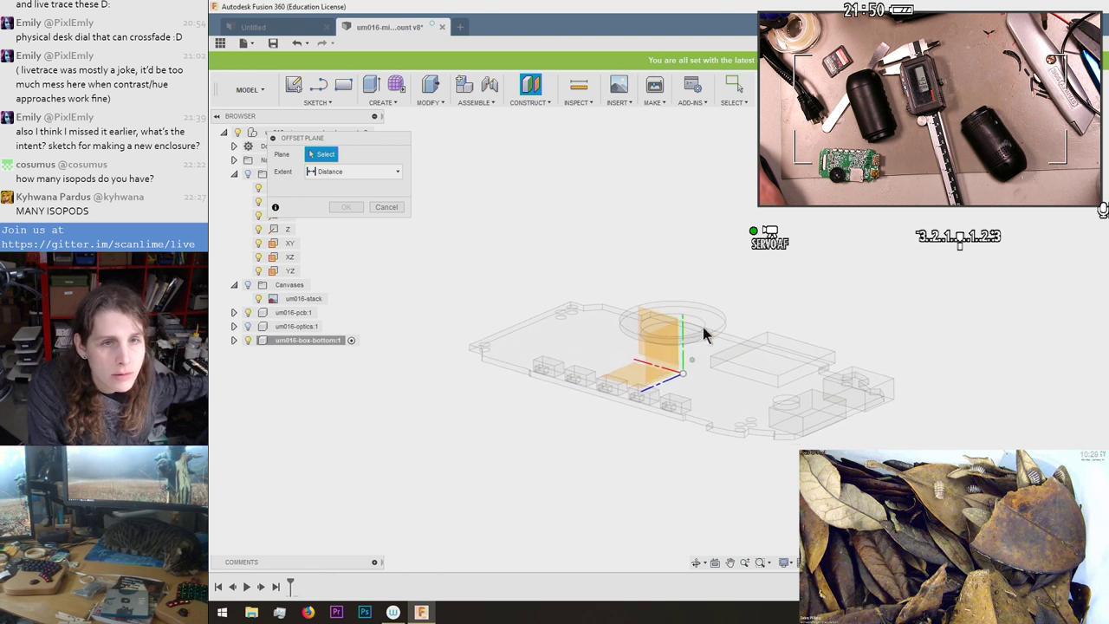
scroll(668, 341, up, 5)
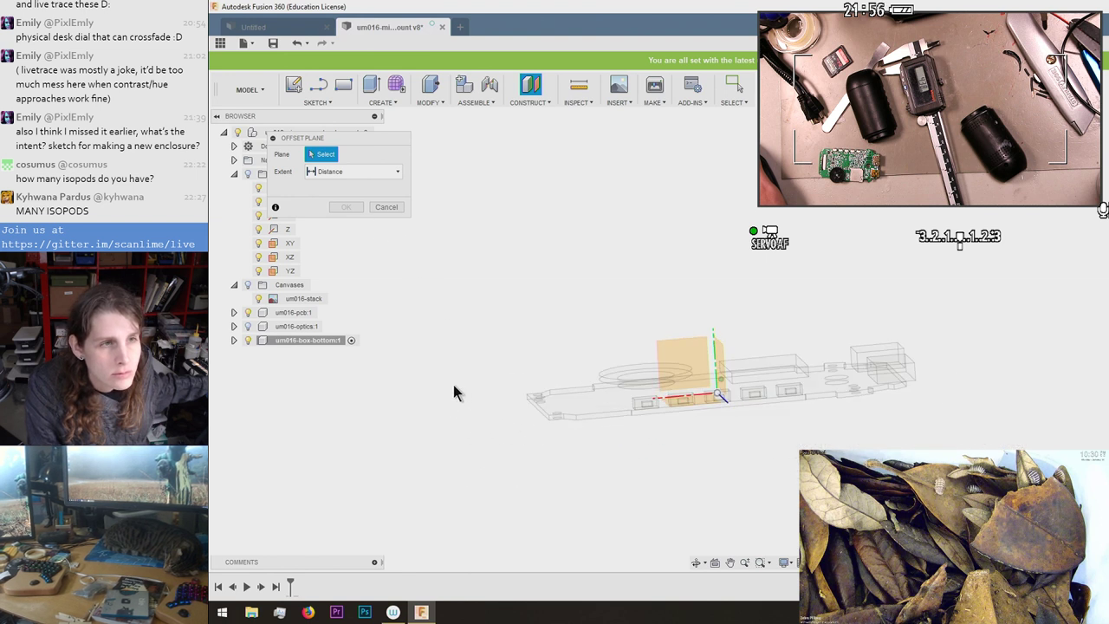
click(248, 326)
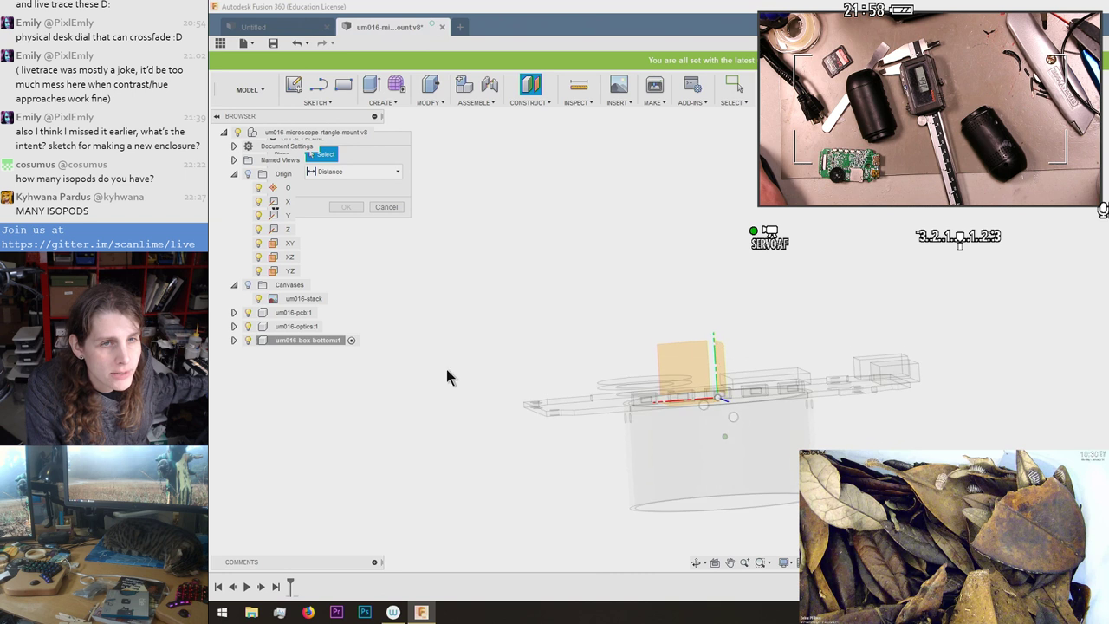
click(247, 327)
shift+middle_drag(508, 383, 572, 437)
click(578, 411)
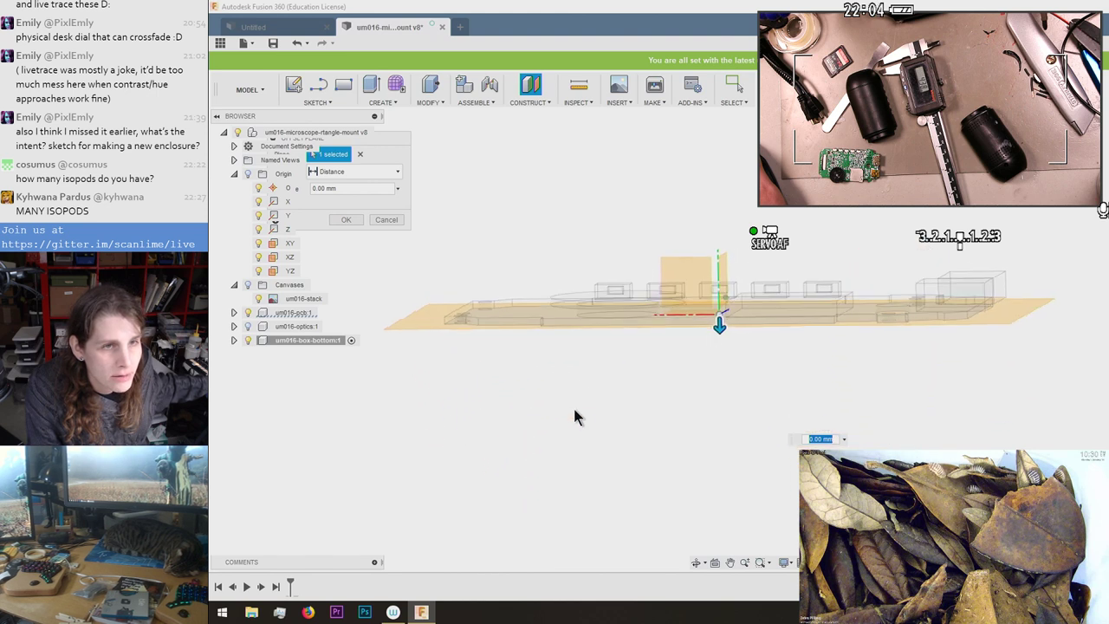
shift+middle_drag(575, 411, 577, 414)
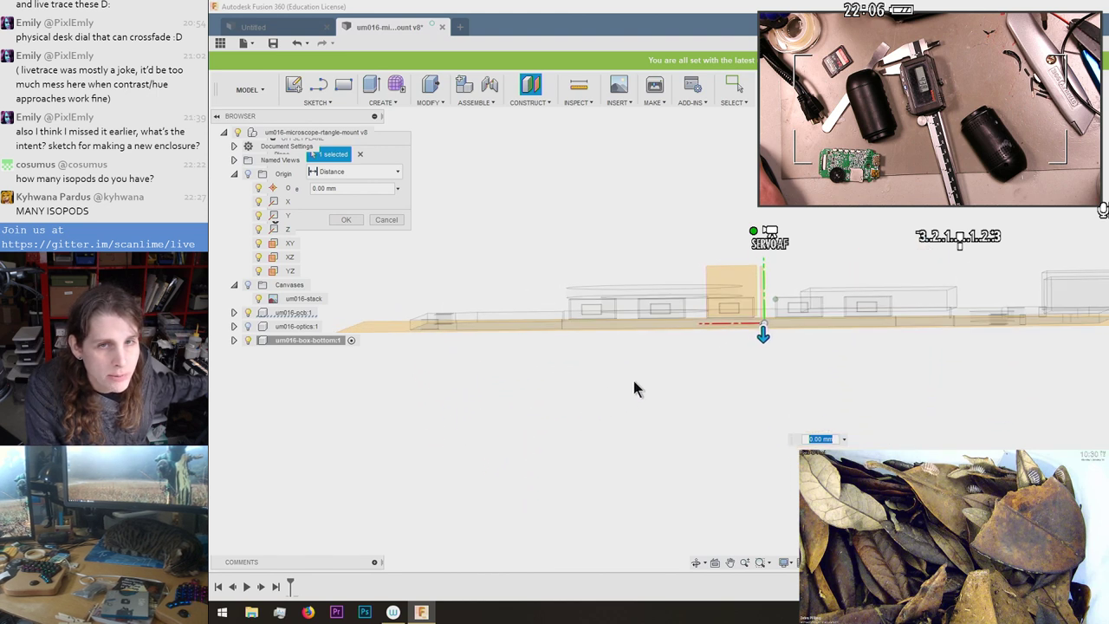
shift+middle_drag(759, 329, 548, 329)
text(4)
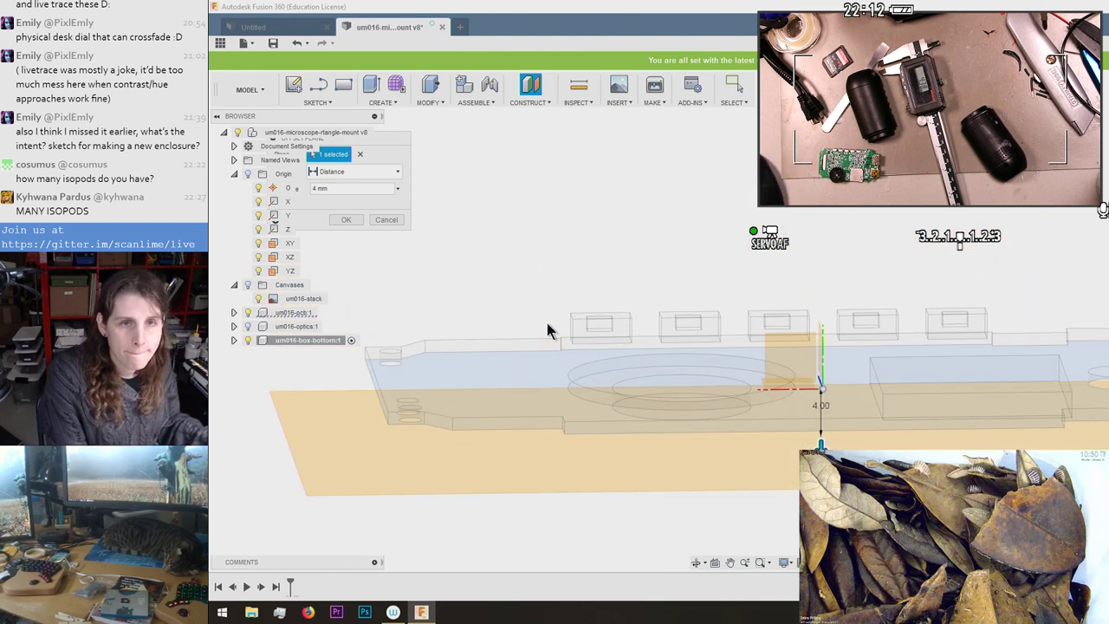
key(Return)
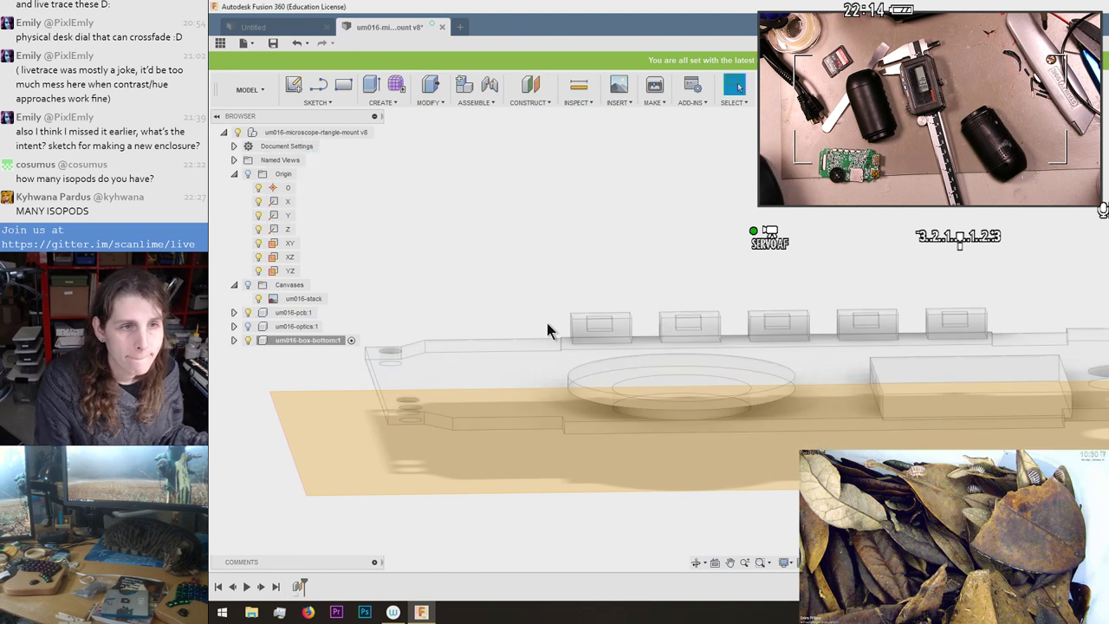
Examine the spacing between the offset plane and the circuit board, including the board's corner mounting hole.
shift+middle_drag(656, 222, 651, 222)
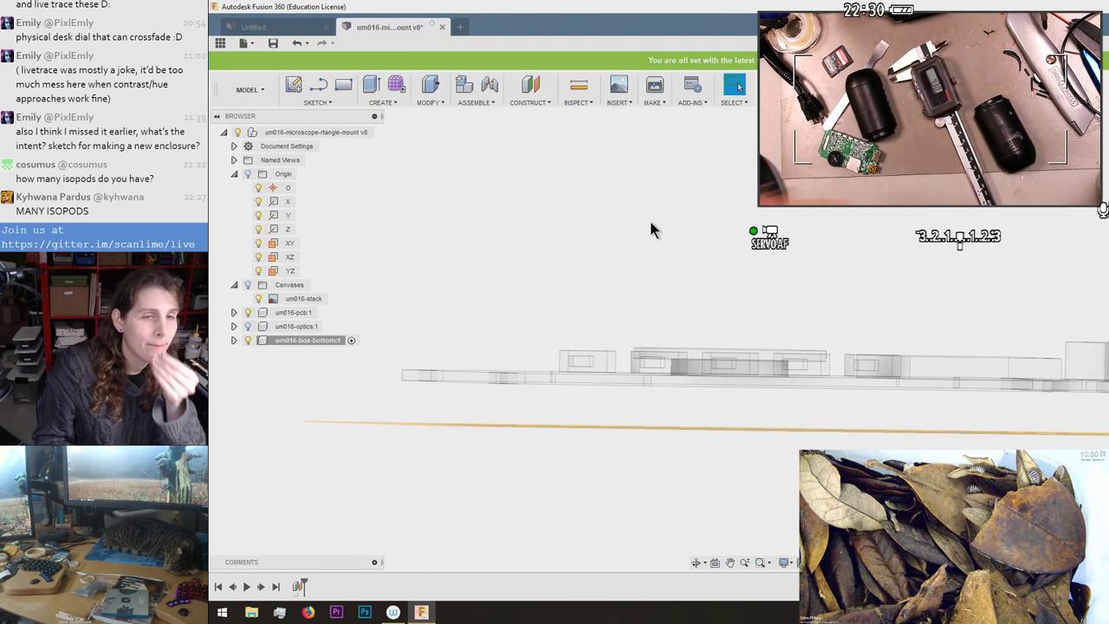
scroll(630, 334, down, 2)
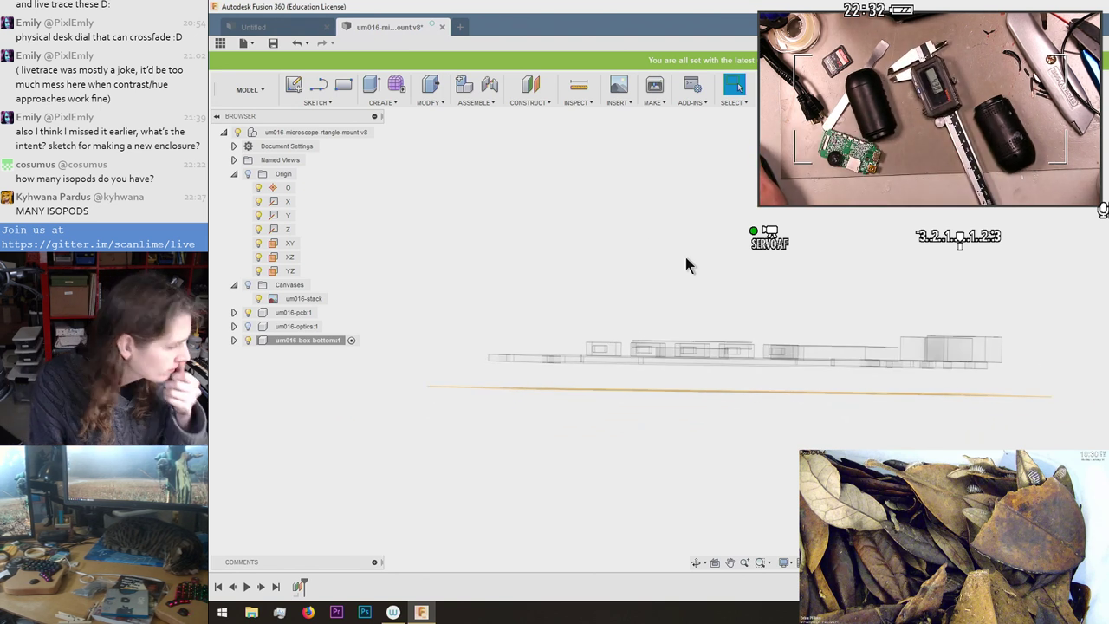
shift+middle_drag(686, 263, 772, 296)
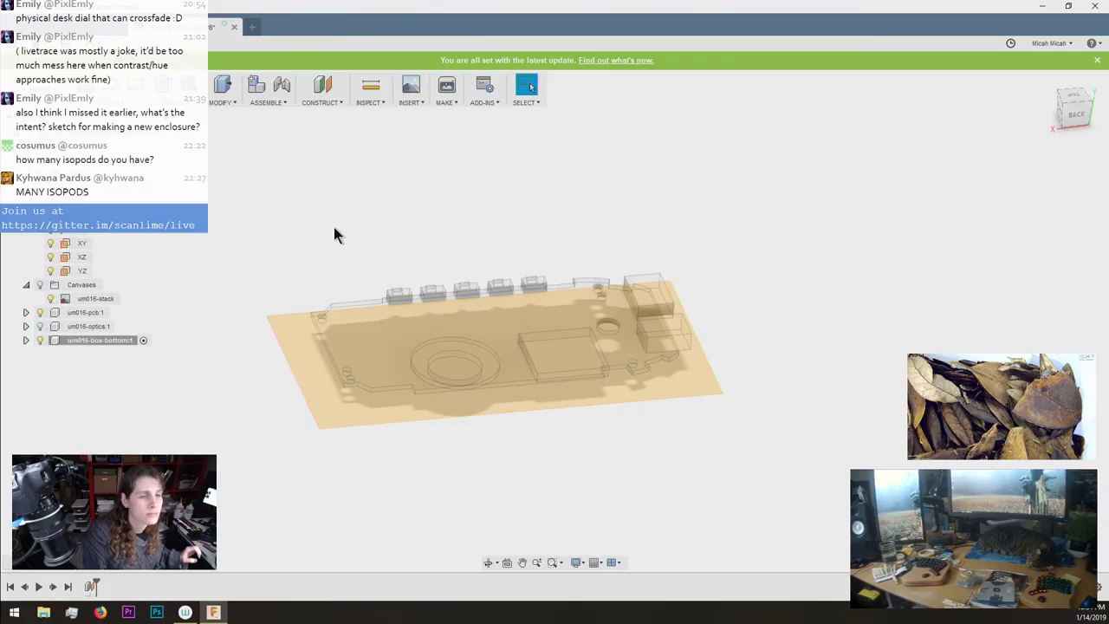
scroll(356, 235, down, 5)
shift+middle_drag(488, 416, 464, 329)
scroll(346, 270, up, 4)
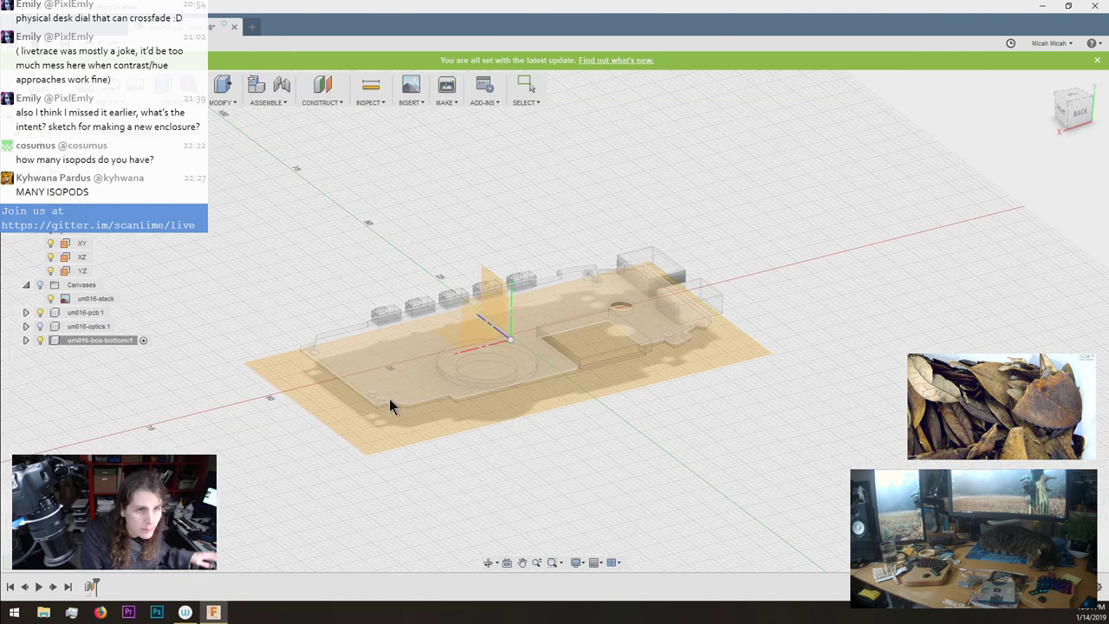
shift+middle_drag(373, 382, 386, 303)
scroll(351, 296, up, 4)
scroll(294, 362, up, 2)
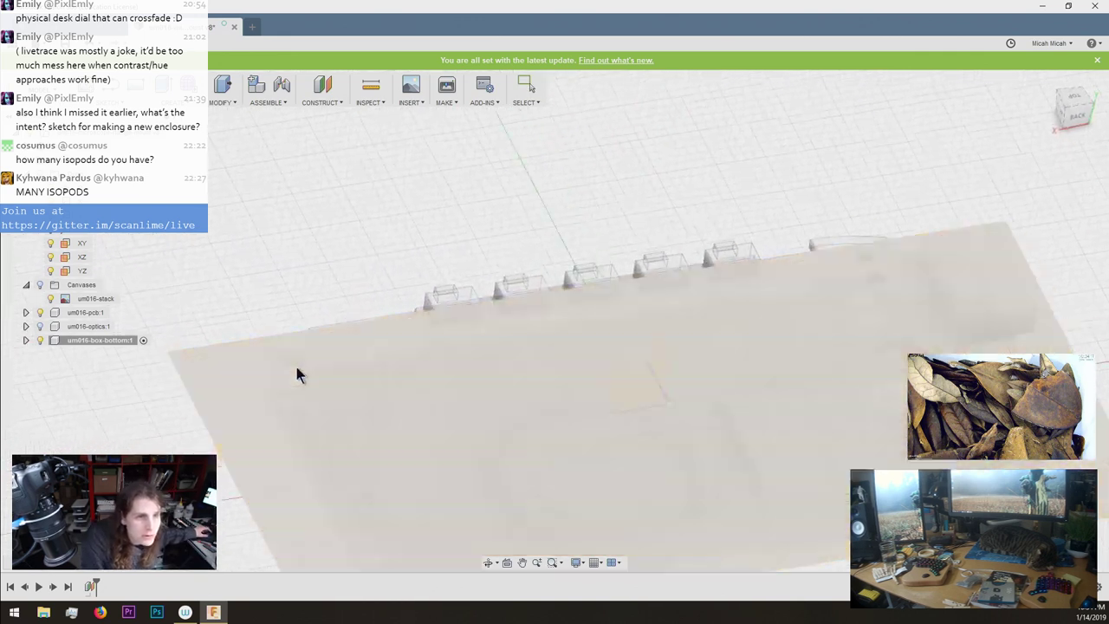
shift+middle_drag(299, 379, 304, 364)
scroll(304, 364, up, 4)
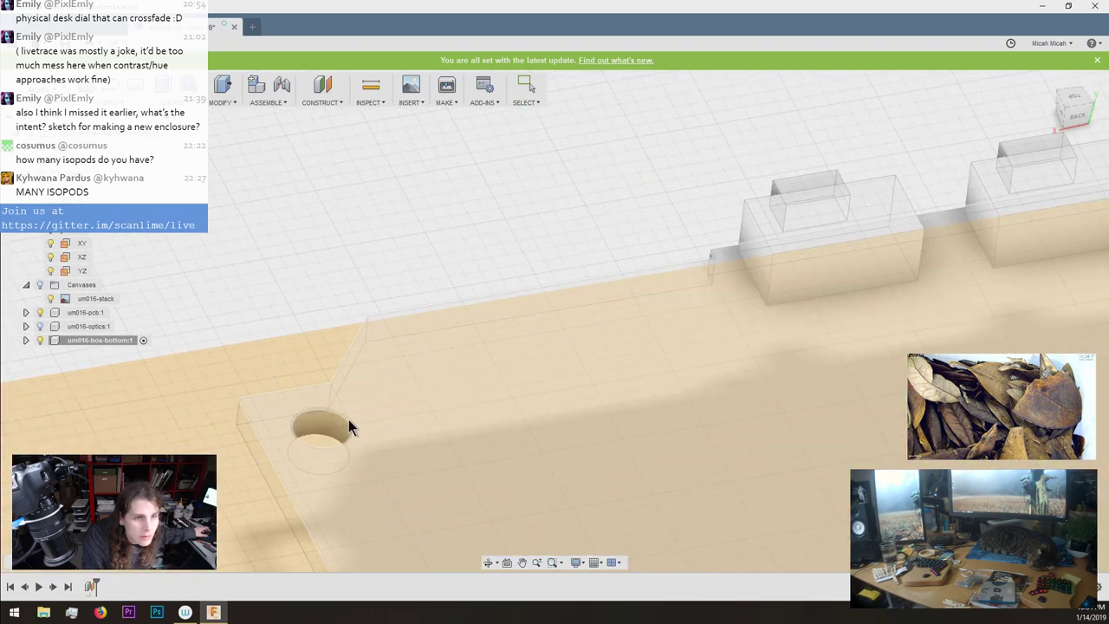
scroll(429, 406, down, 3)
shift+middle_drag(428, 406, 410, 397)
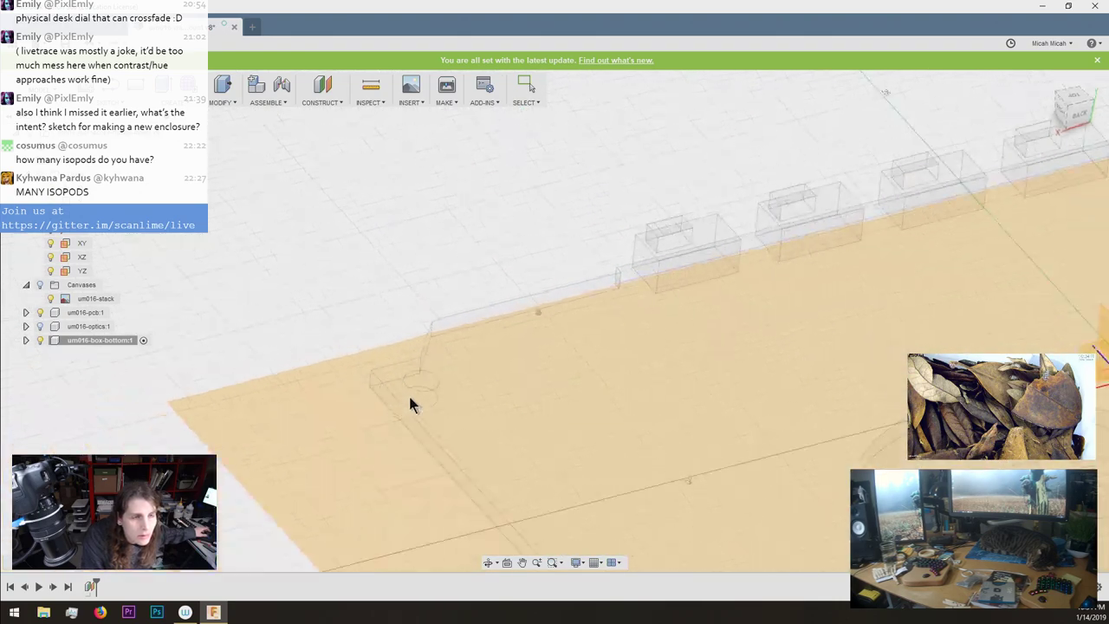
scroll(411, 404, down, 3)
scroll(571, 368, up, 2)
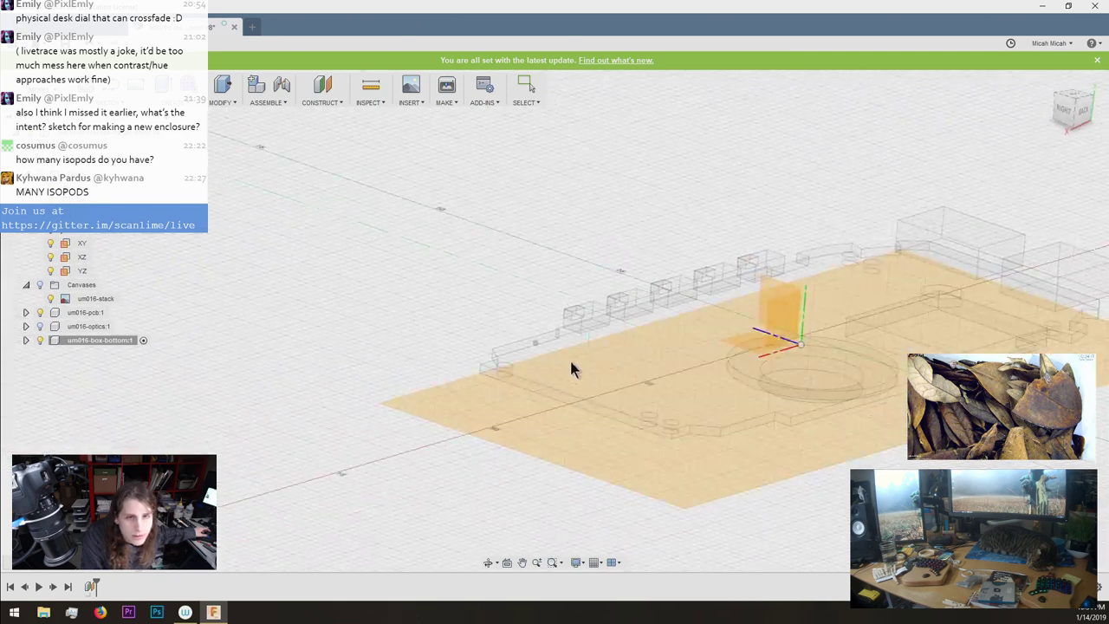
scroll(520, 381, up, 5)
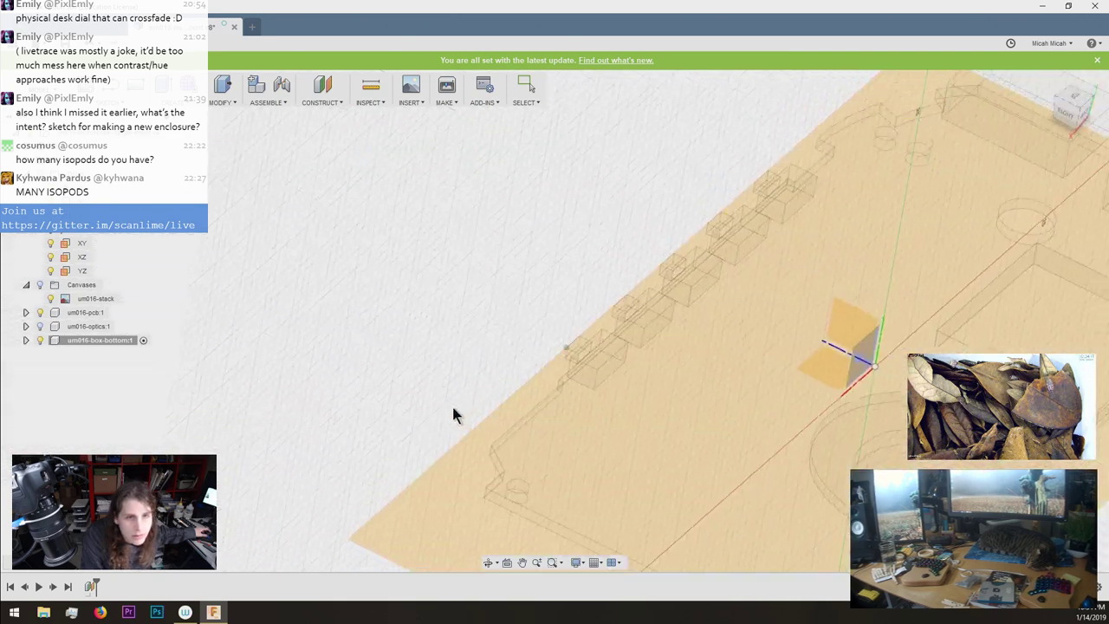
shift+middle_drag(453, 407, 414, 407)
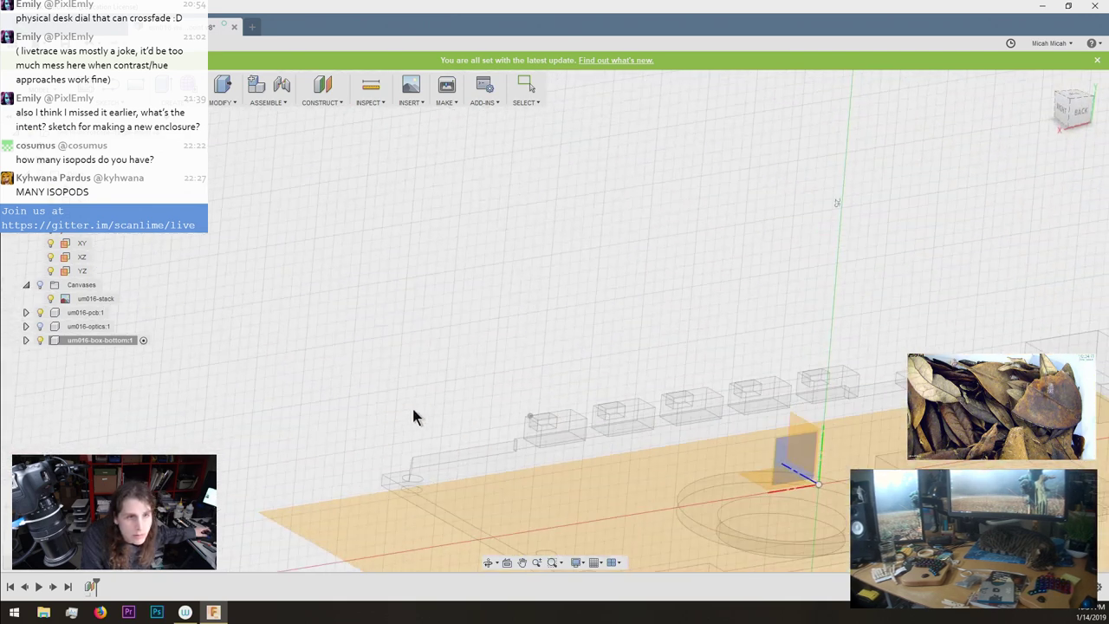
click(428, 460)
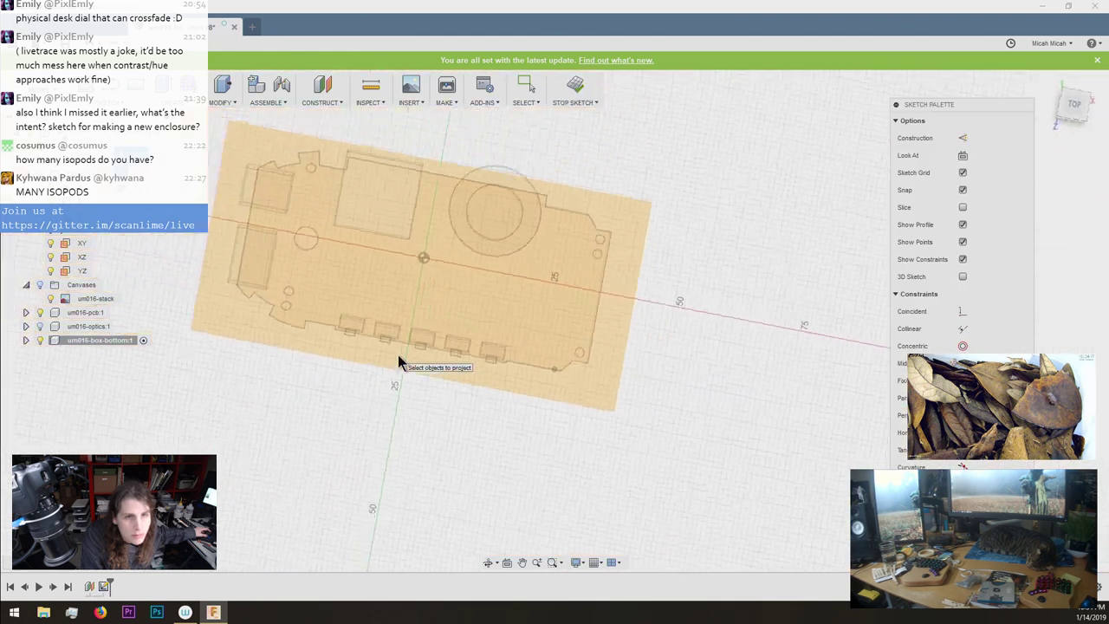
shift+middle_drag(397, 354, 404, 277)
key(Escape)
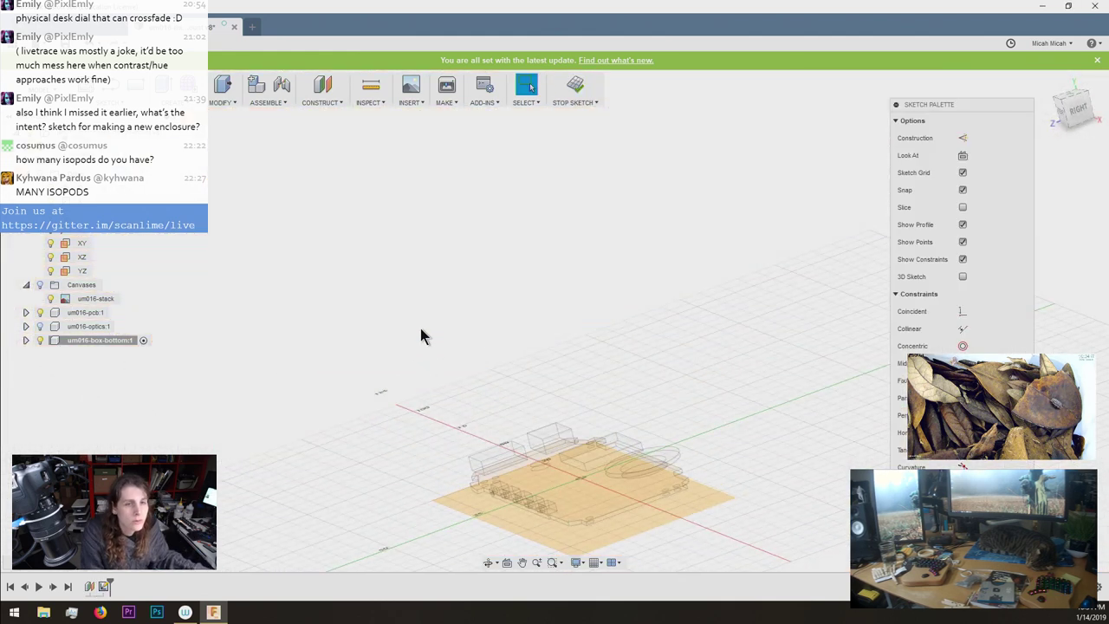
click(26, 341)
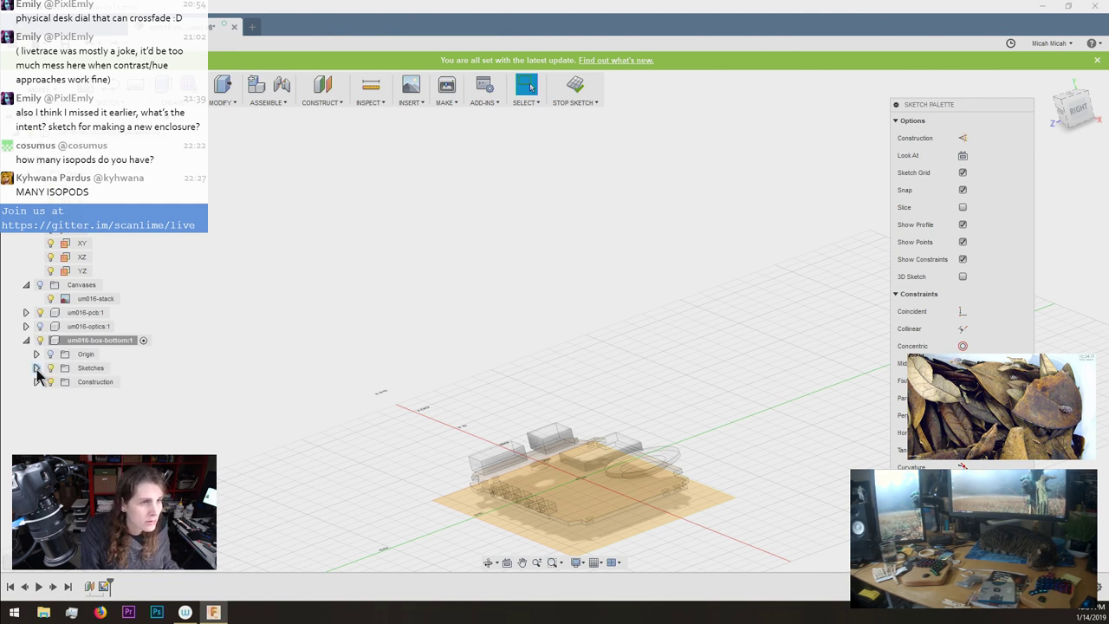
click(37, 368)
click(85, 383)
key(Delete)
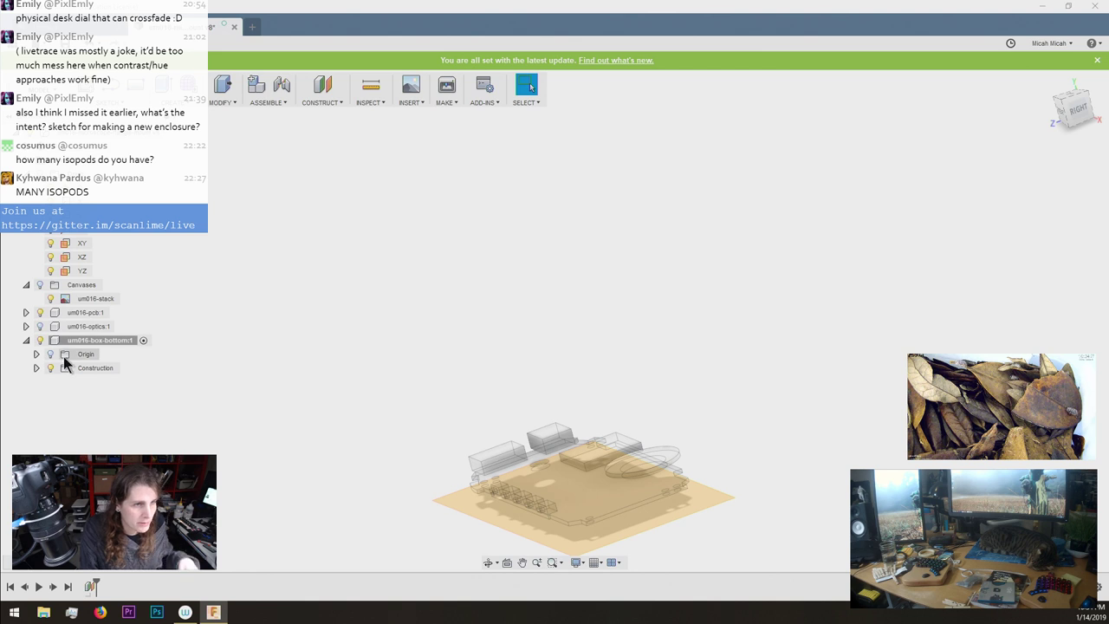
Create a sketch on the offset plane and try to project four corner mounting holes and the large round hole into it.
click(85, 85)
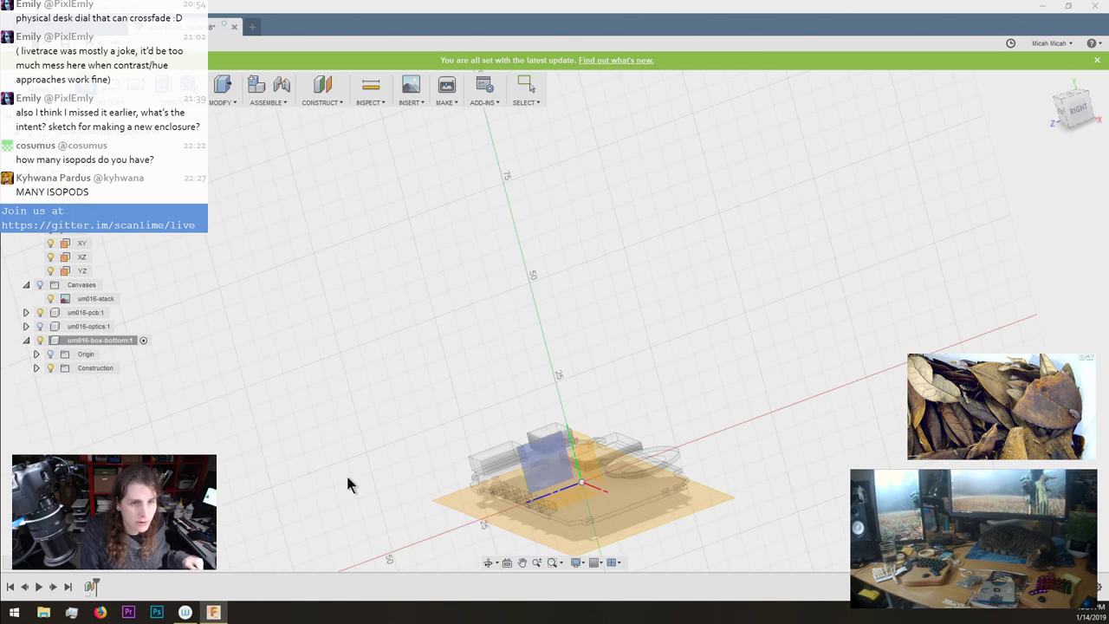
click(450, 503)
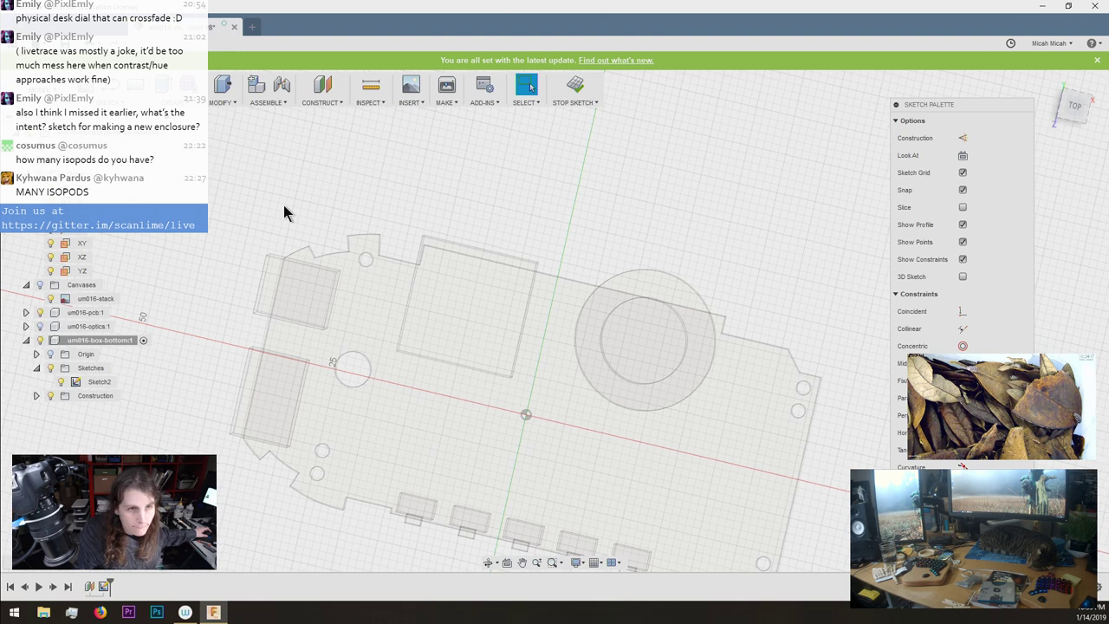
click(358, 272)
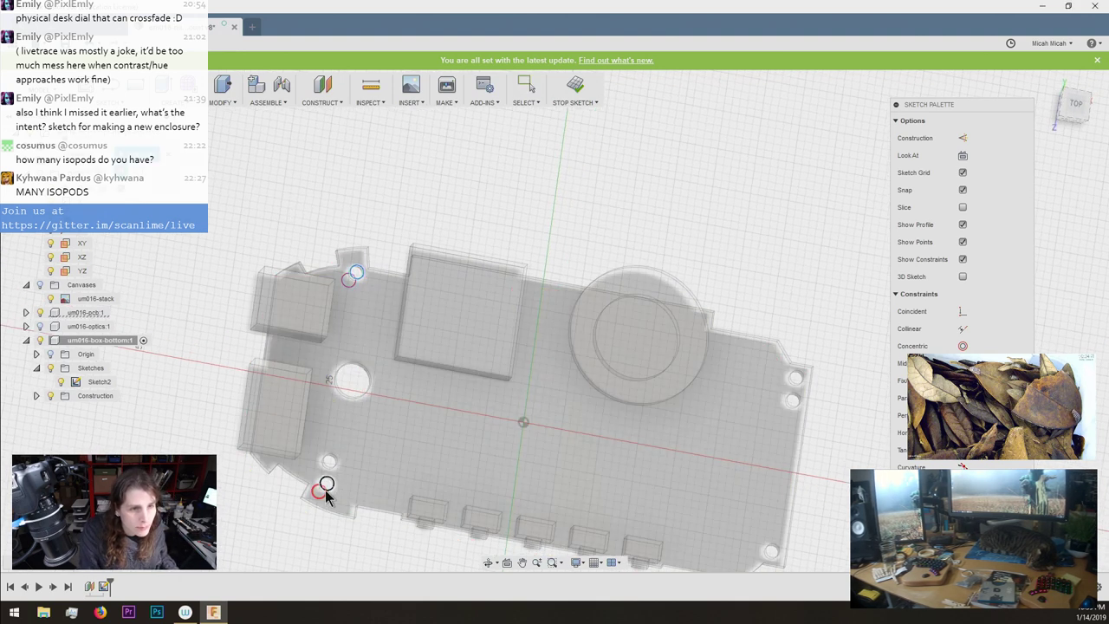
click(326, 490)
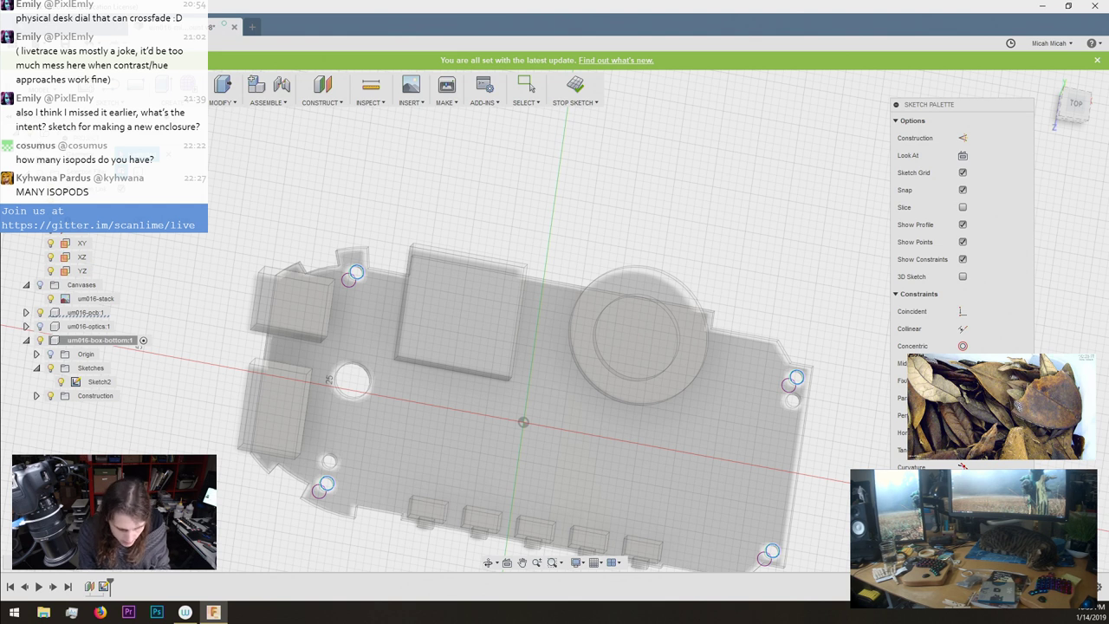
click(795, 465)
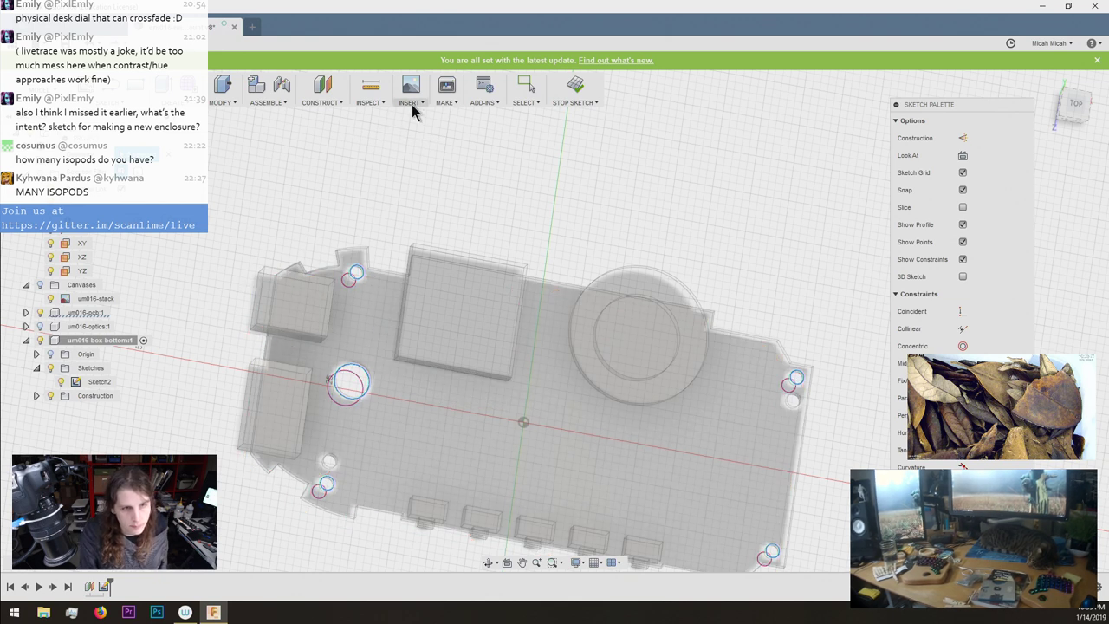
scroll(438, 238, down, 1)
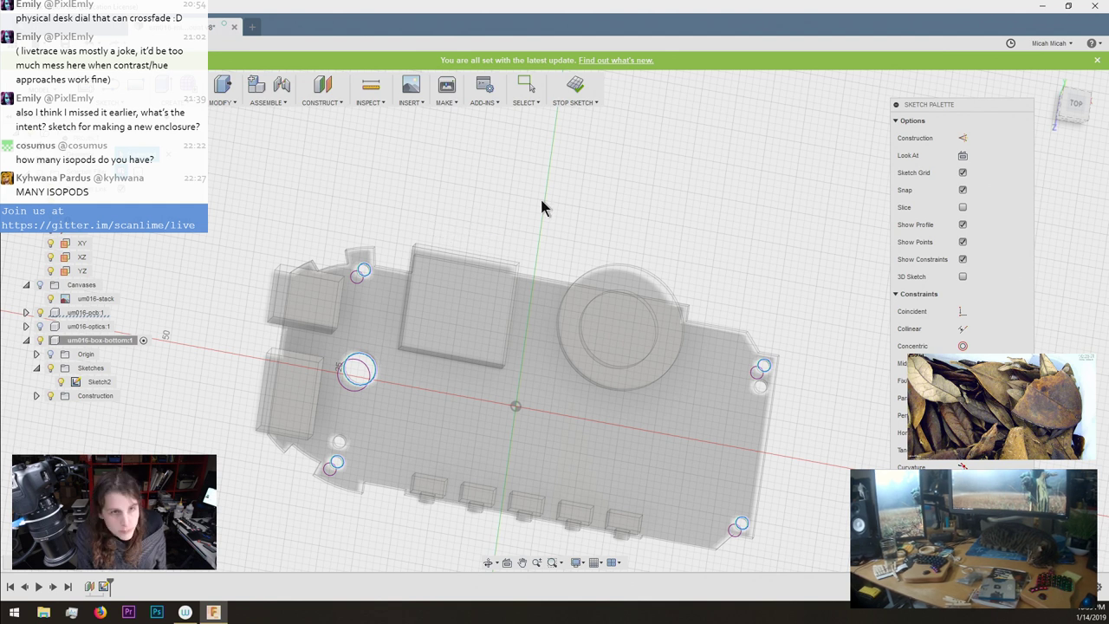
click(575, 86)
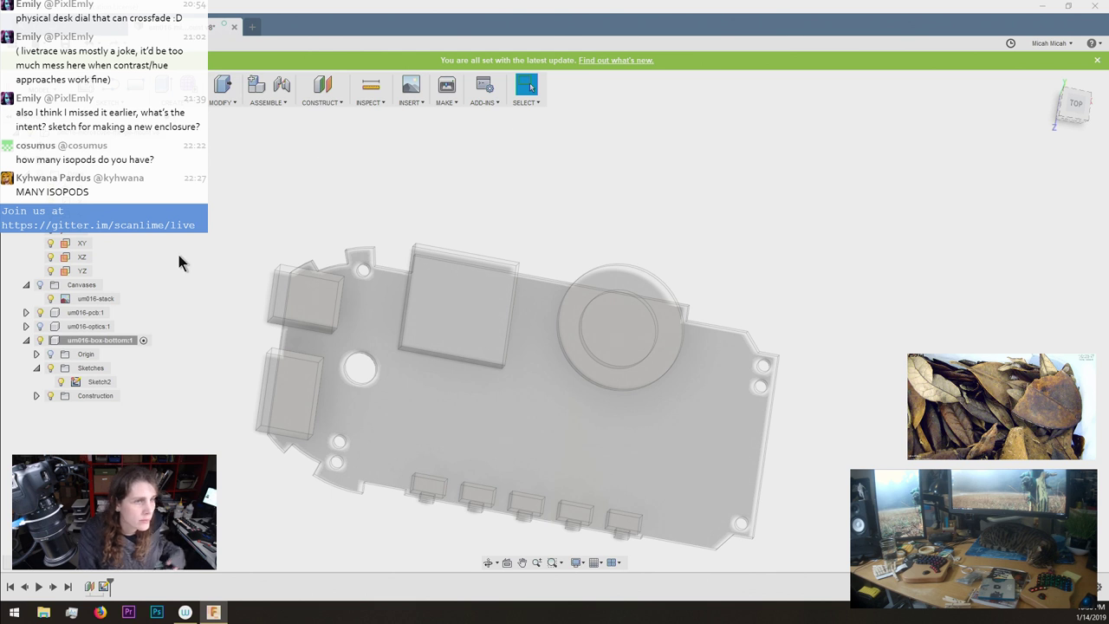
Rename the new sketch in um016-box-bottom as Board Mounting.
click(97, 385)
text(Moun)
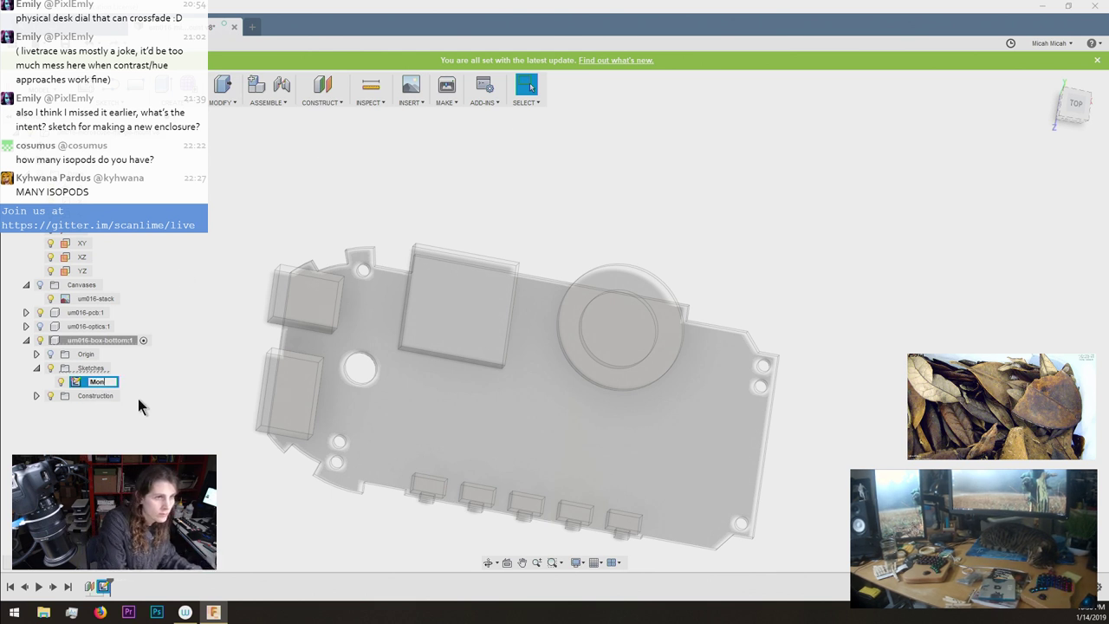
text(t)
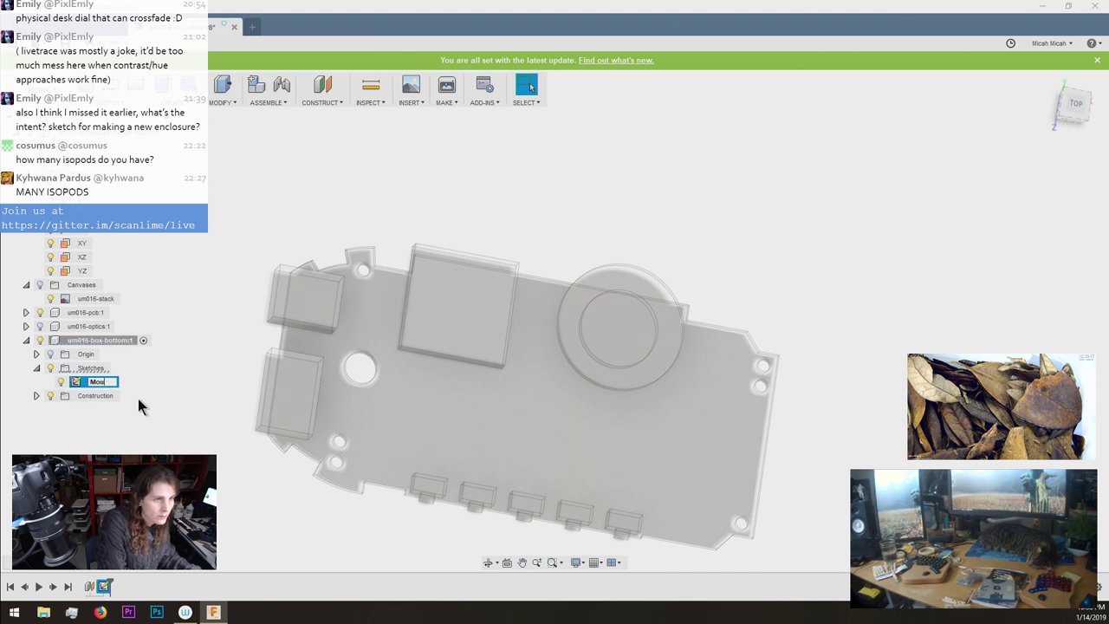
text(ing)
key(Return)
click(97, 381)
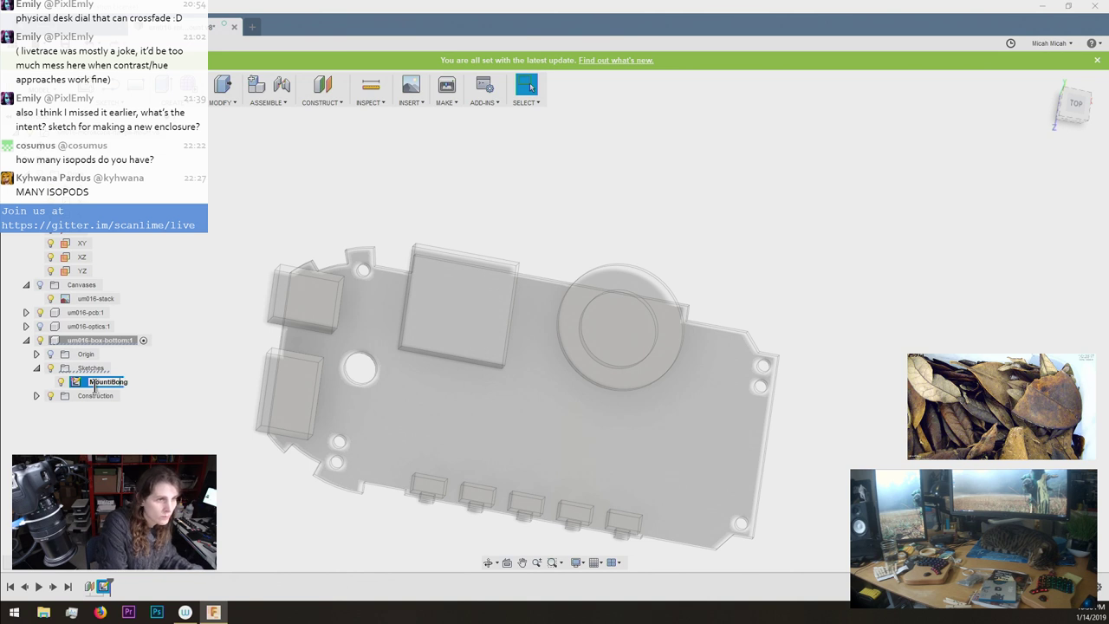
key(Return)
click(96, 384)
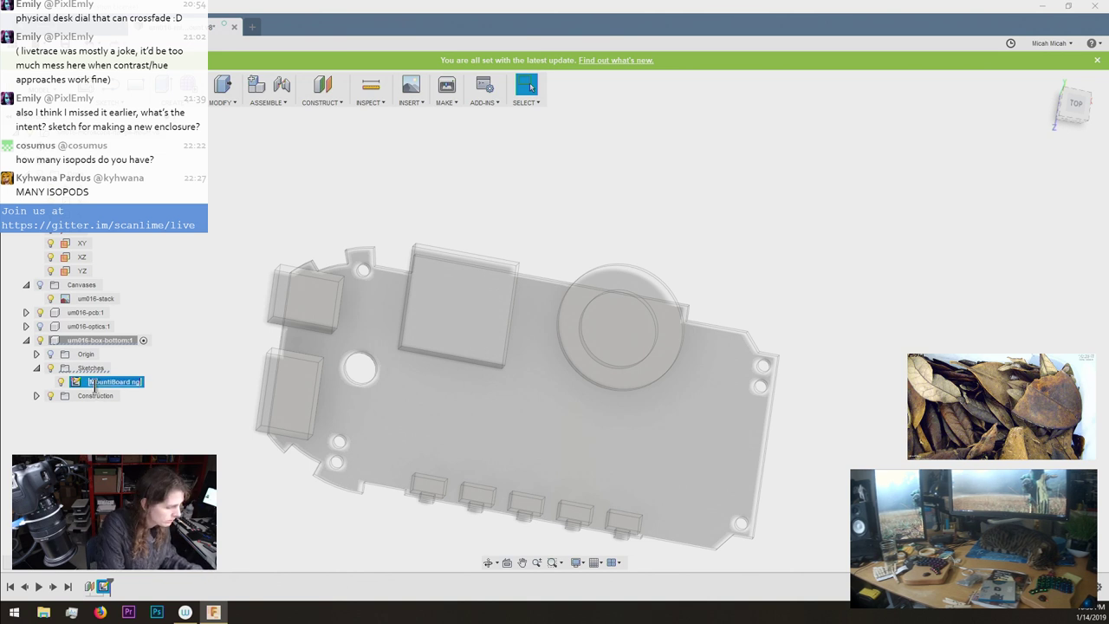
text(Board Mounting)
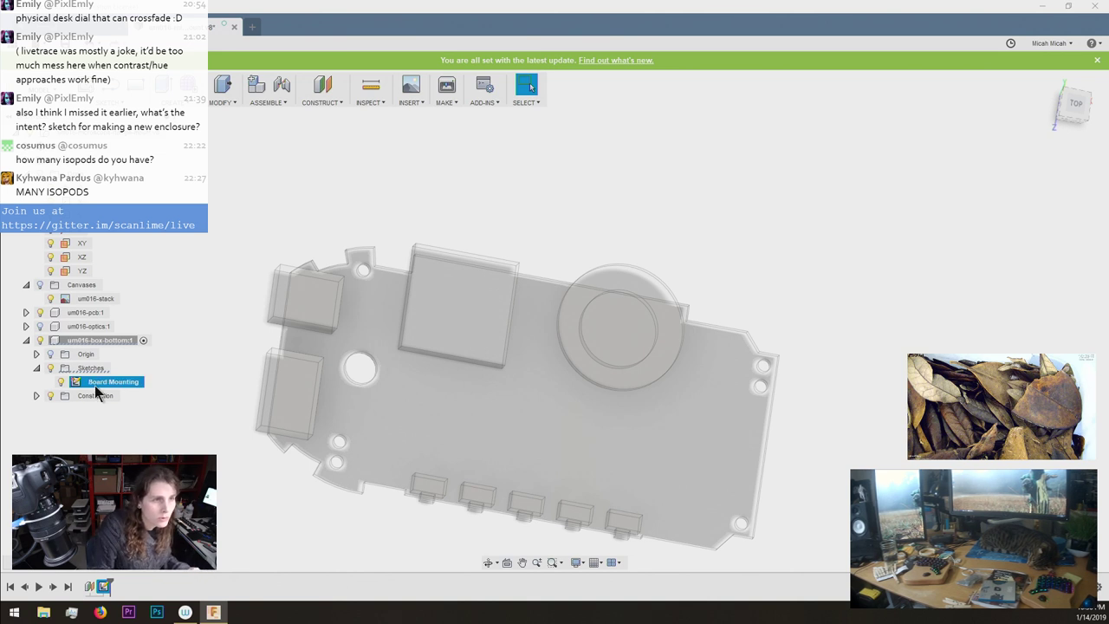
key(Return)
Open the Board Mounting sketch for editing and show the construction plane Plane1 below the circuit board.
double_click(76, 384)
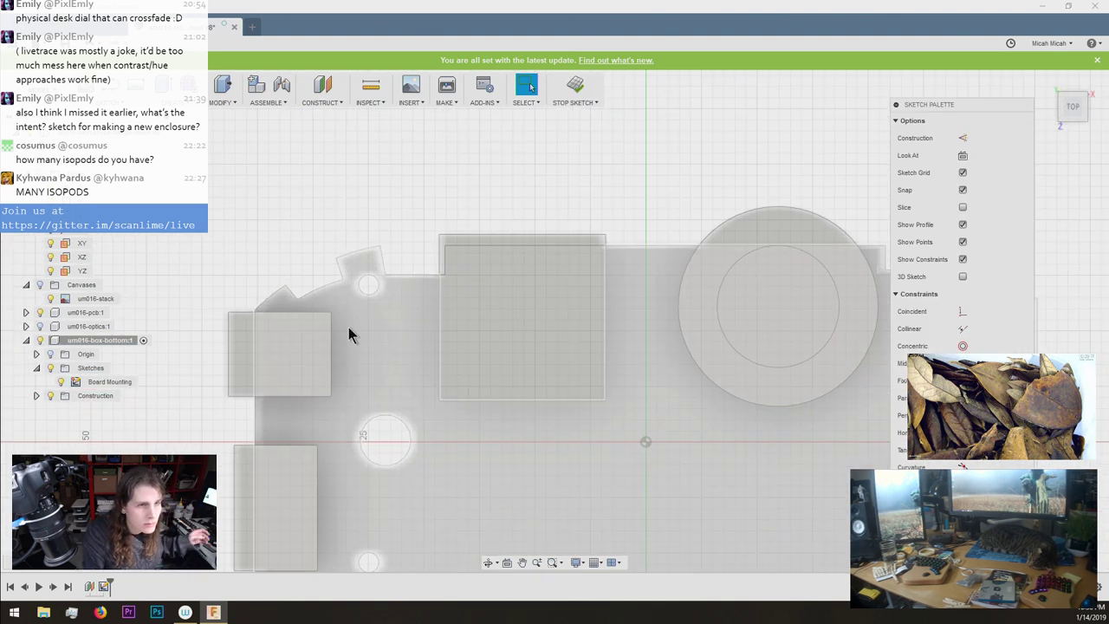
mouse_move(343, 296)
shift+middle_down()
mouse_move(410, 339)
mouse_move(430, 408)
mouse_move(405, 378)
shift+middle_up()
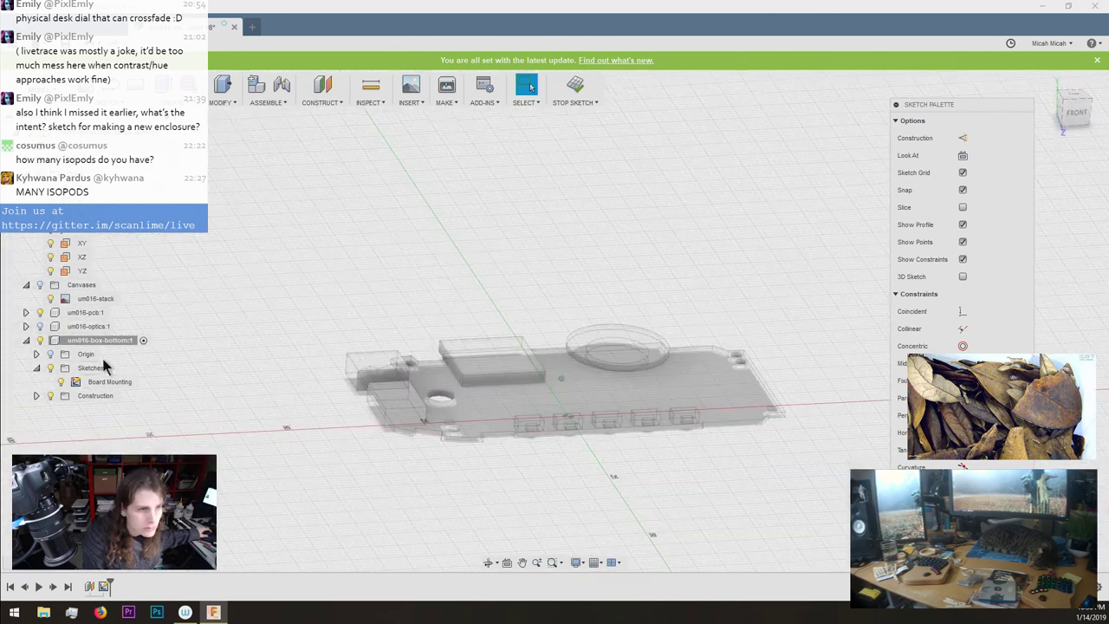
click(60, 382)
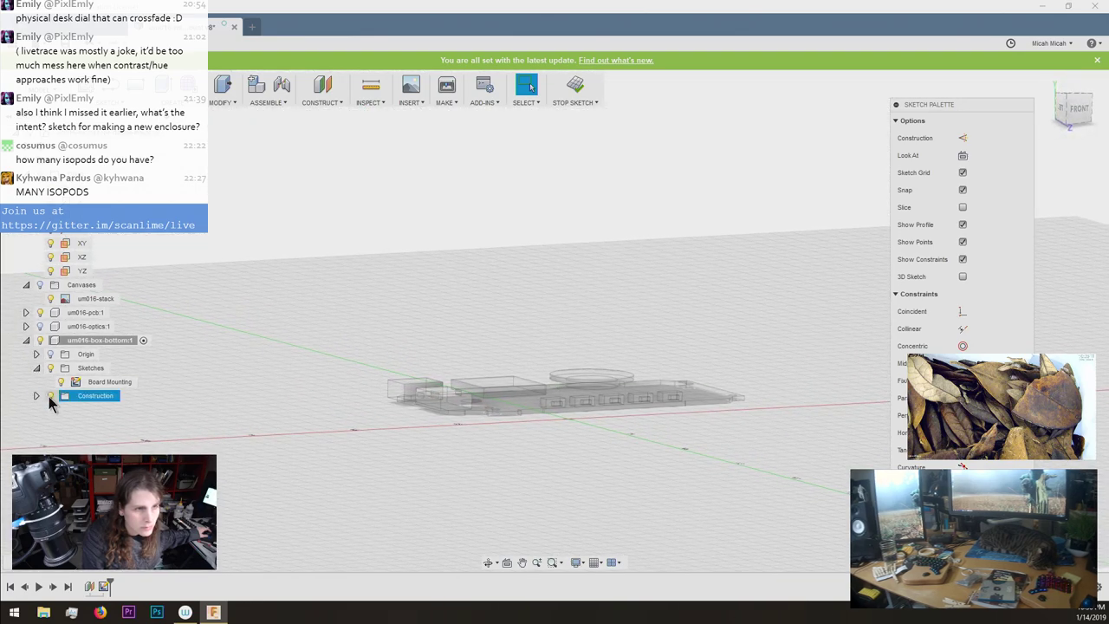
click(38, 396)
click(60, 410)
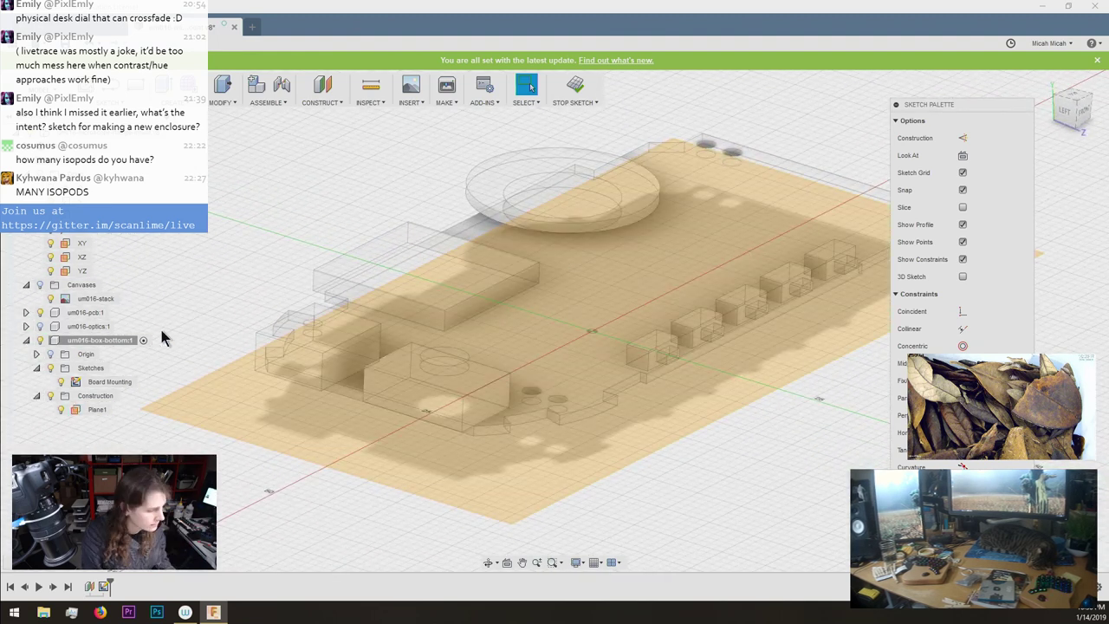
key(p)
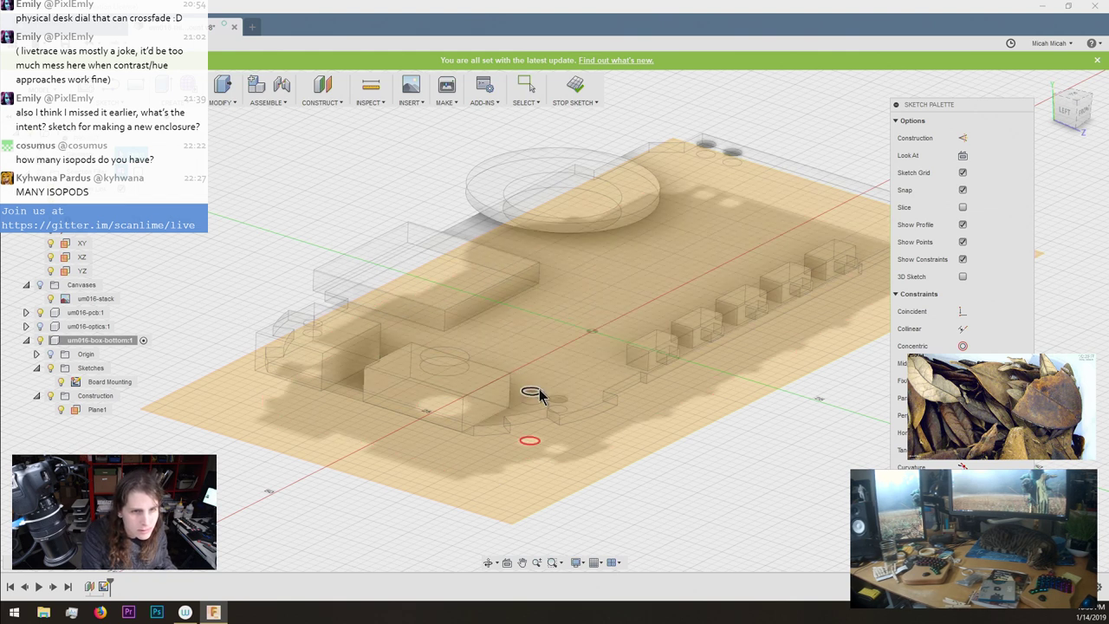
click(538, 395)
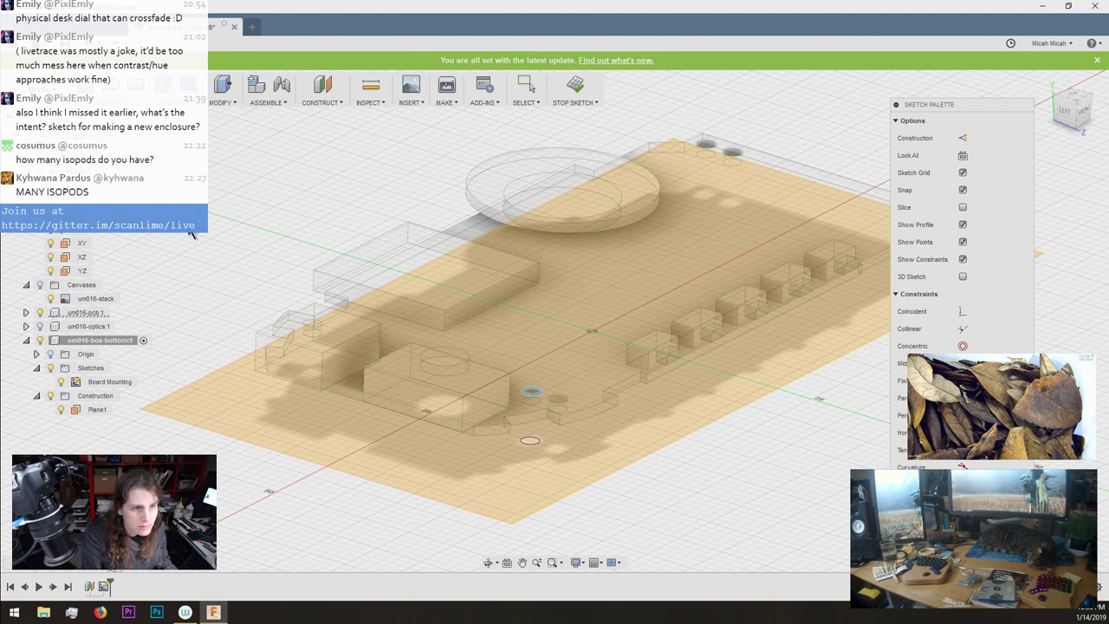
key(Escape)
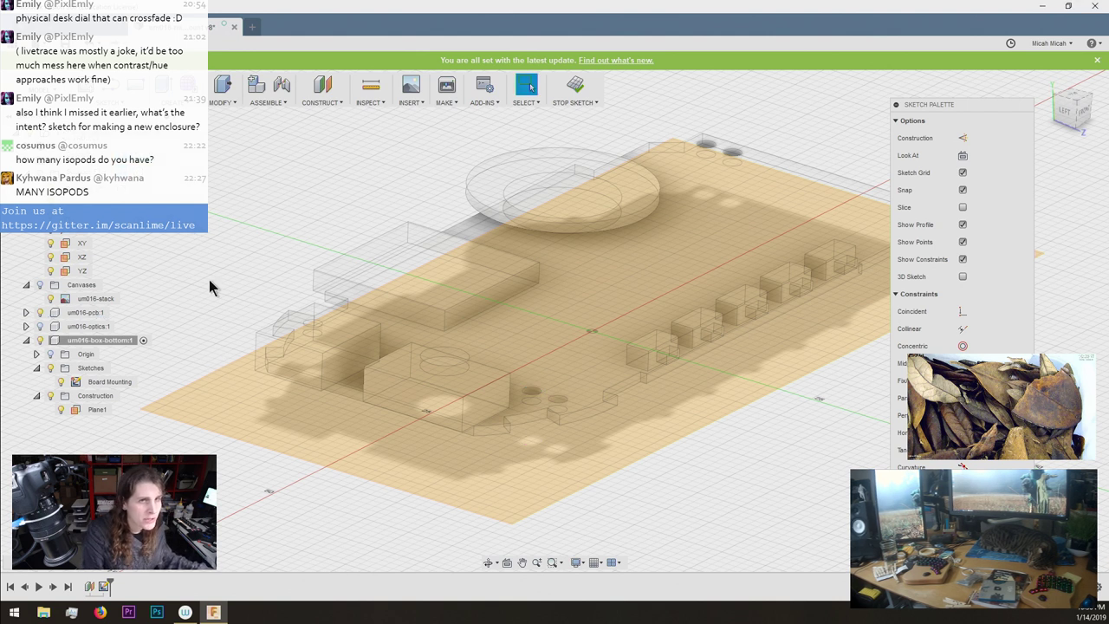
click(576, 95)
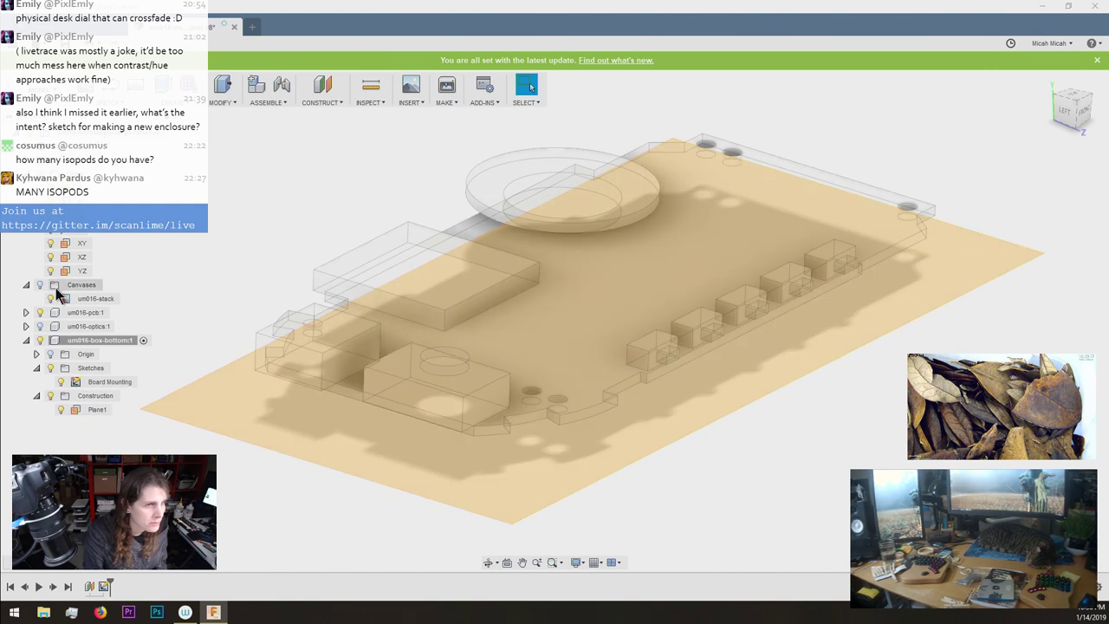
Rename Sketch5 in the um016-pcb component as Button face.
click(26, 313)
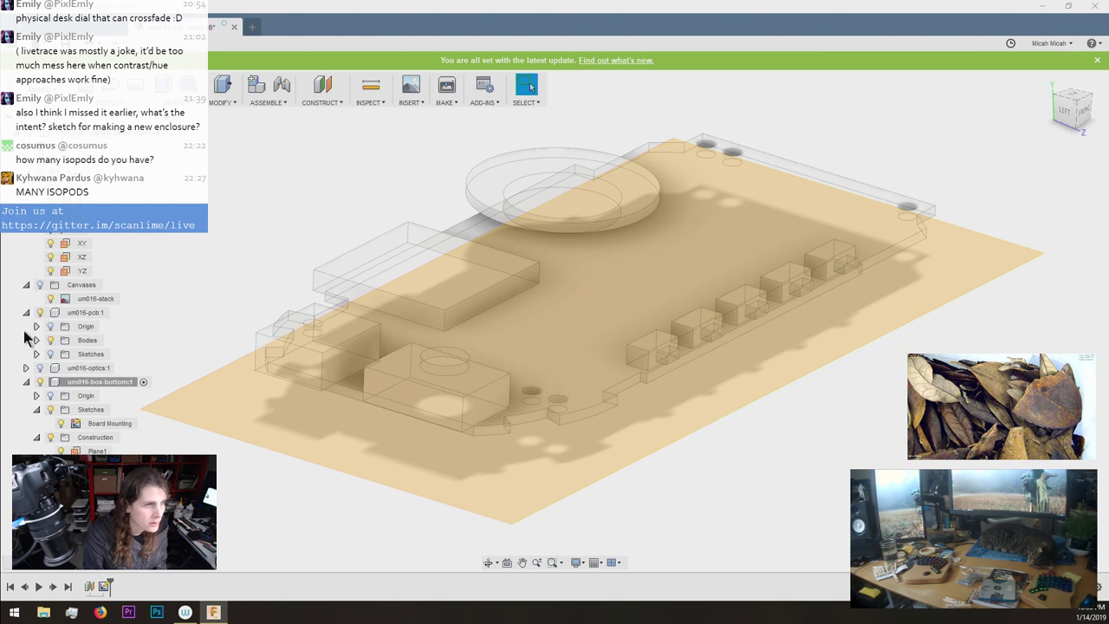
click(36, 355)
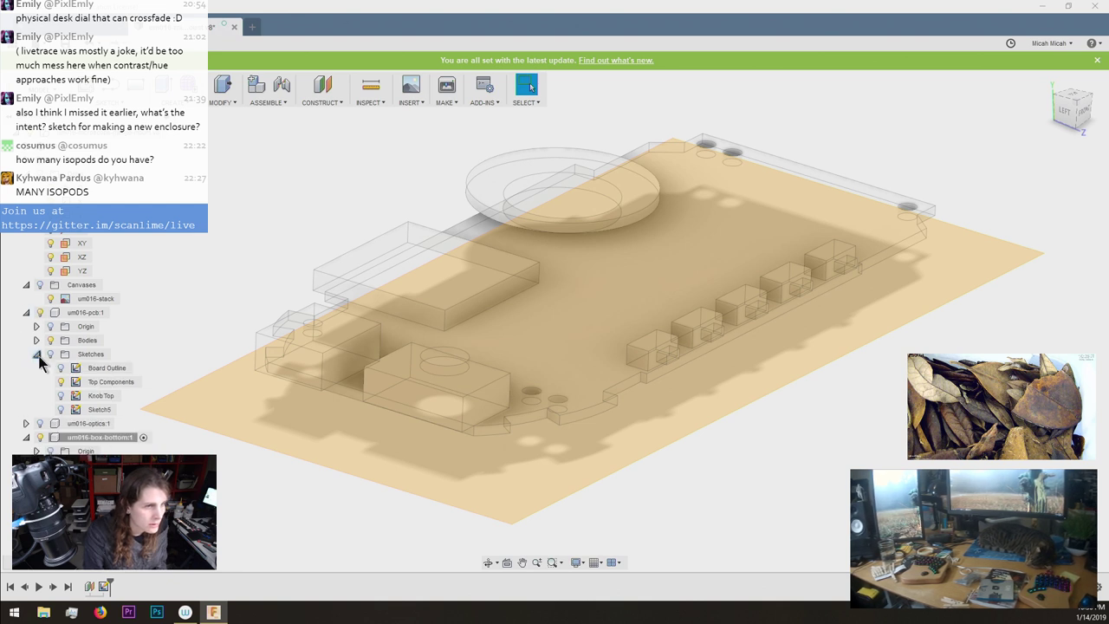
click(63, 396)
click(64, 409)
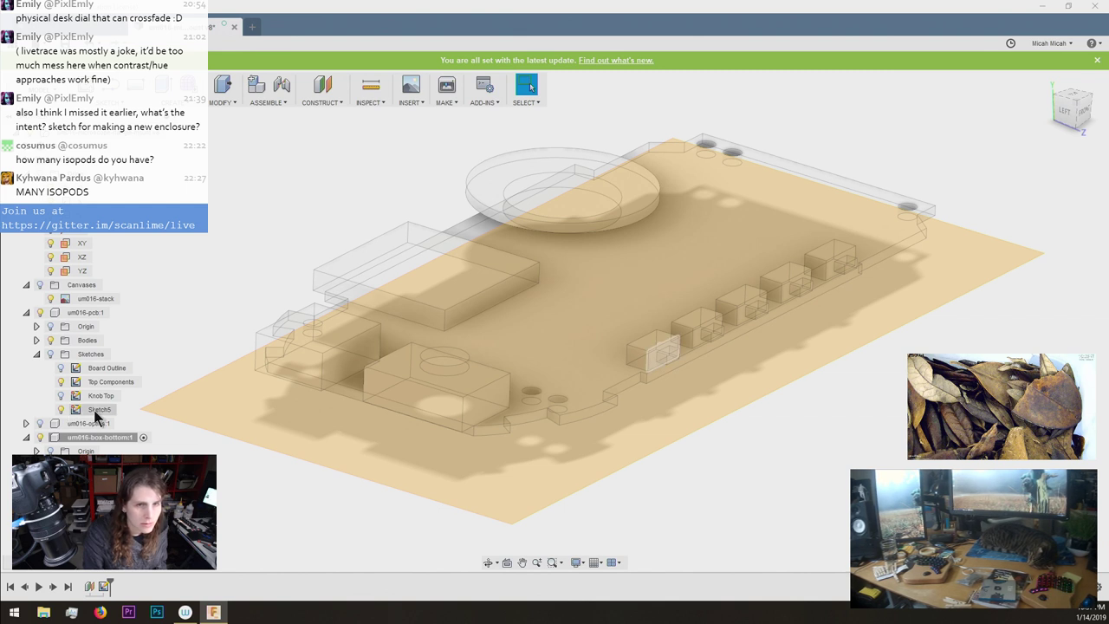
click(99, 410)
double_click(103, 413)
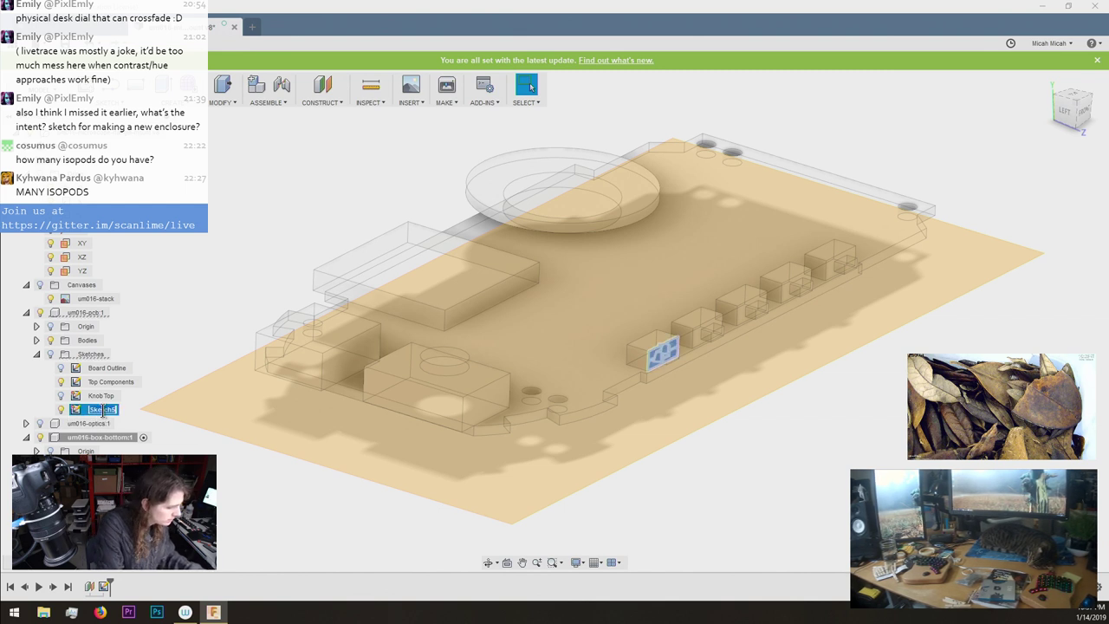
text(Button face)
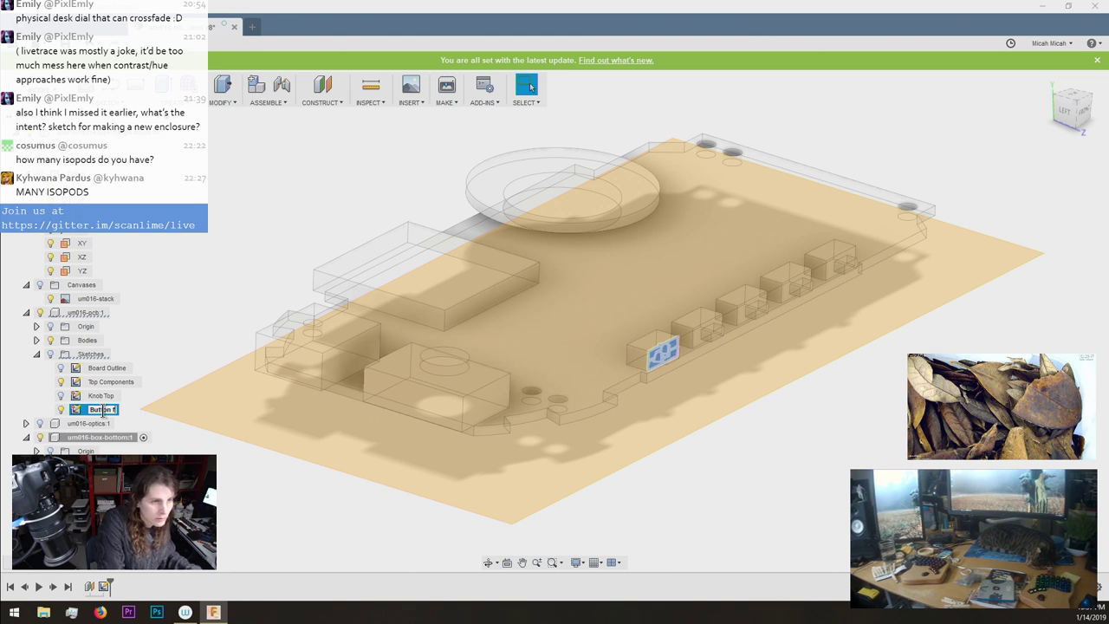
key(Return)
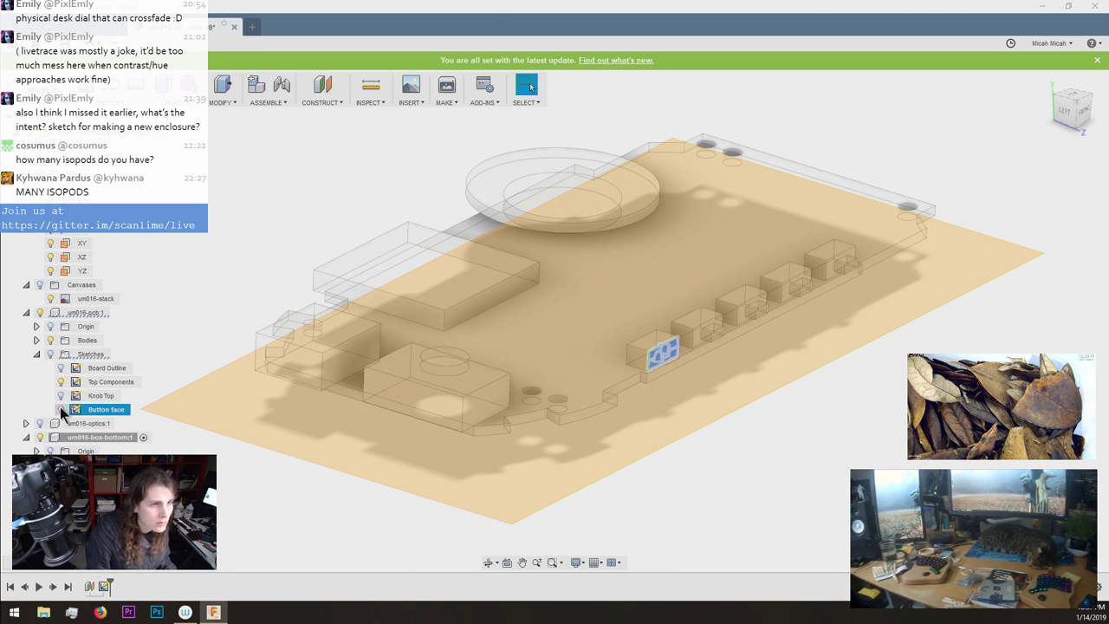
click(26, 313)
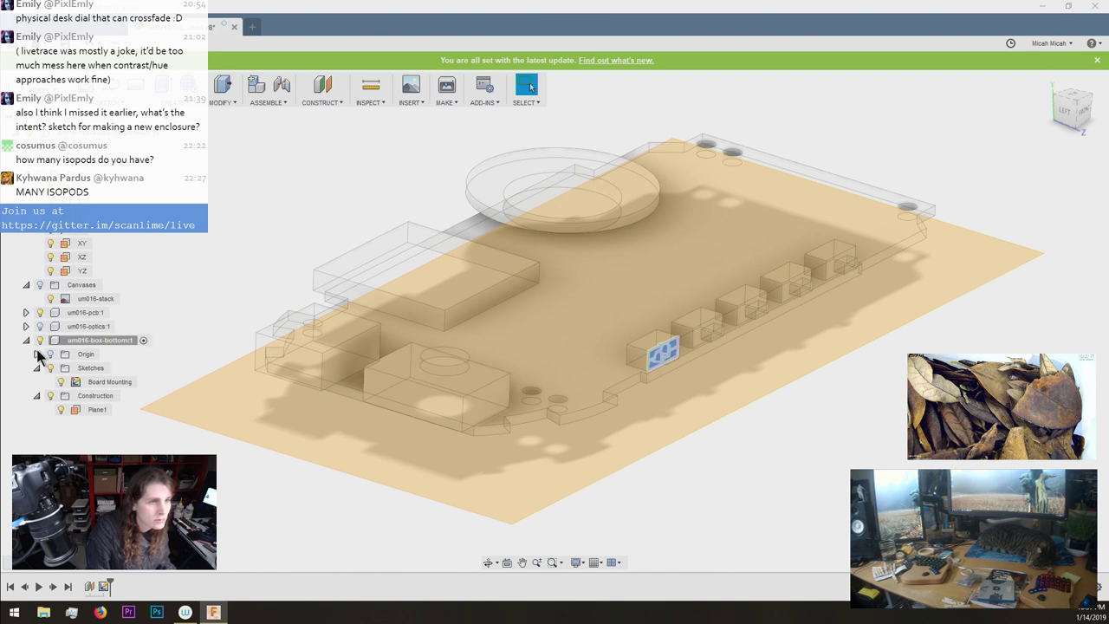
click(97, 382)
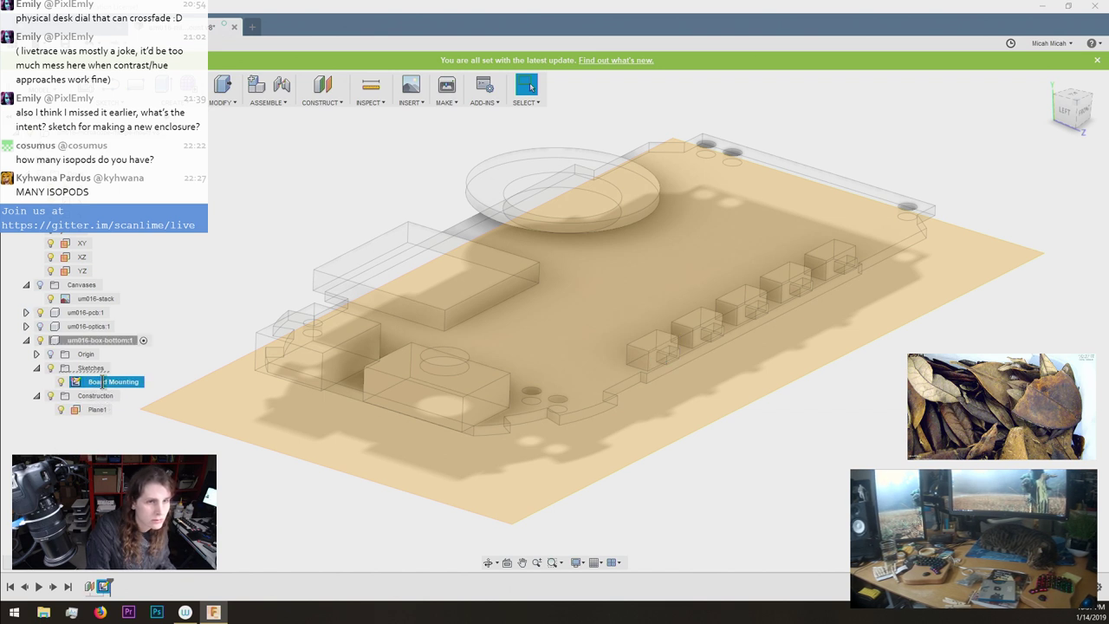
click(102, 382)
click(172, 296)
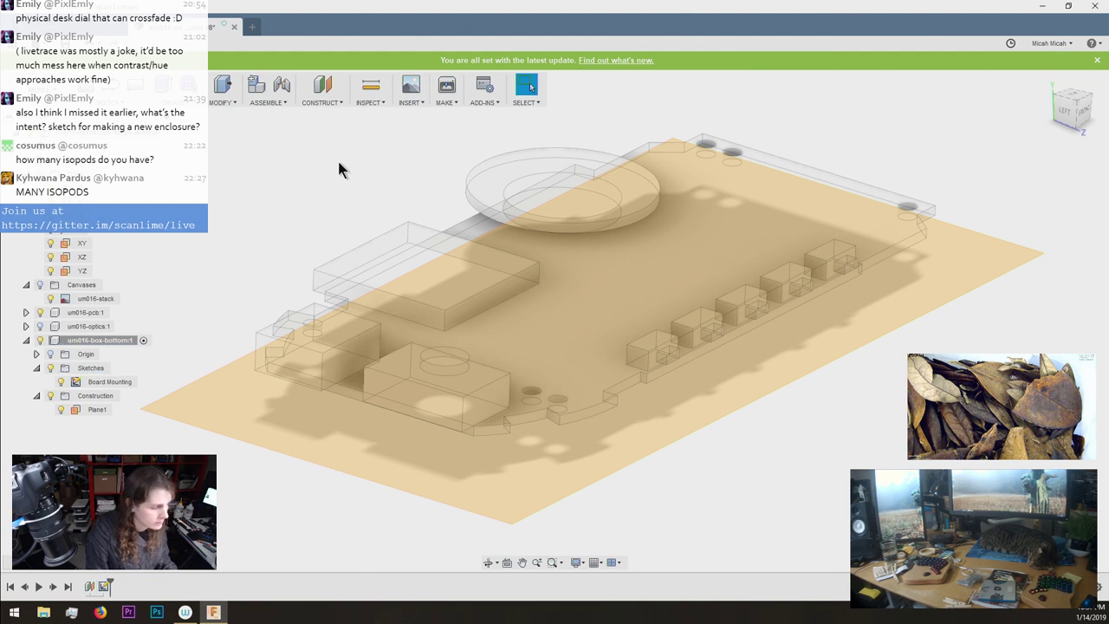
key(l)
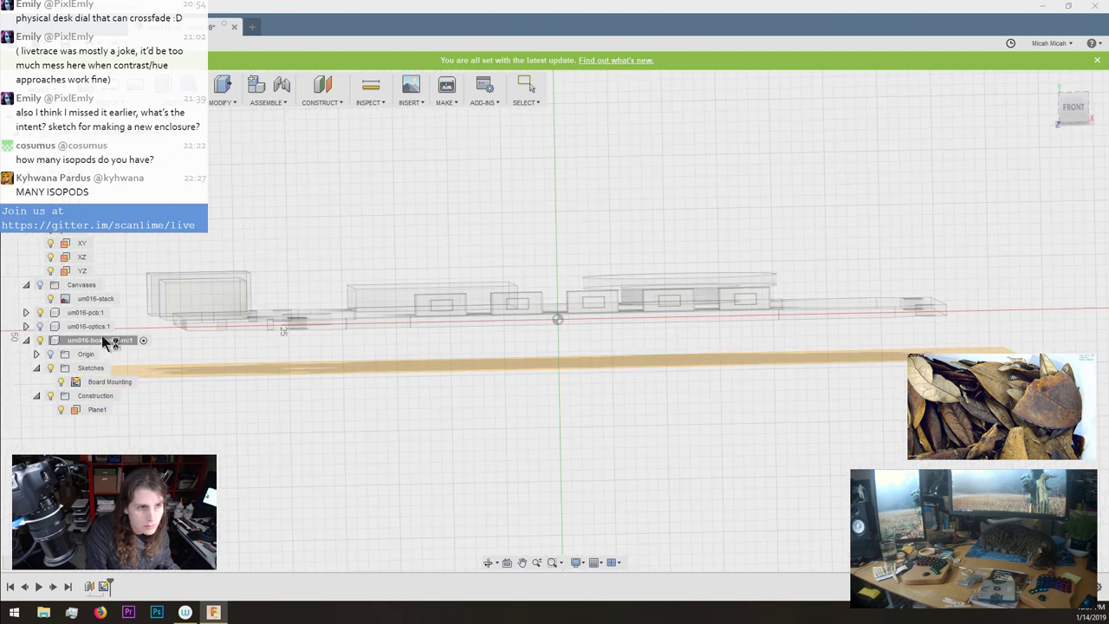
key(Escape)
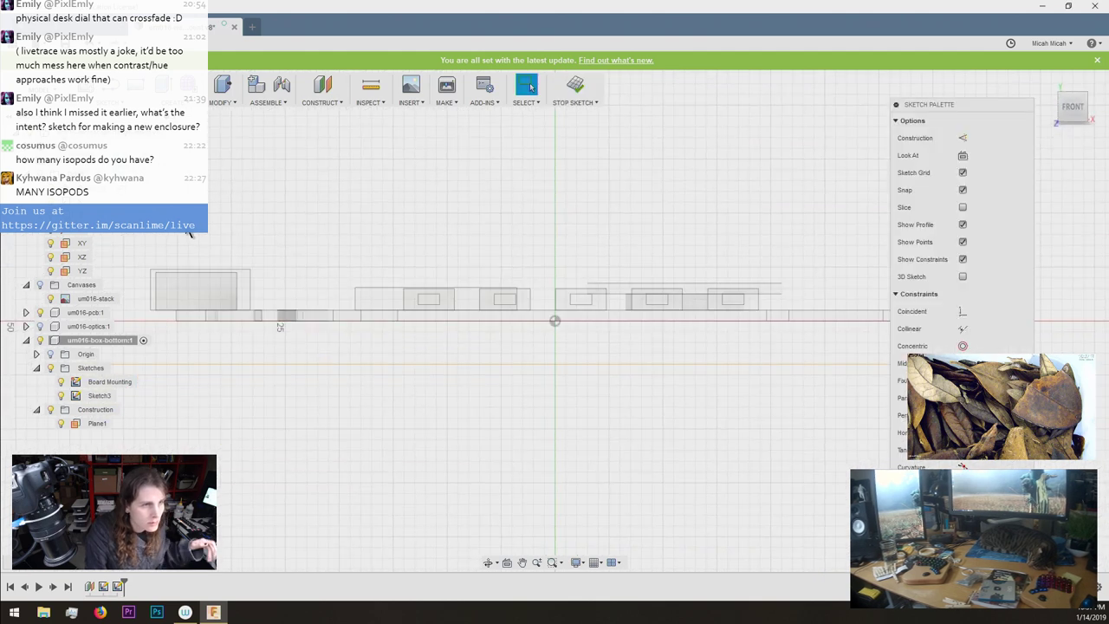
click(575, 87)
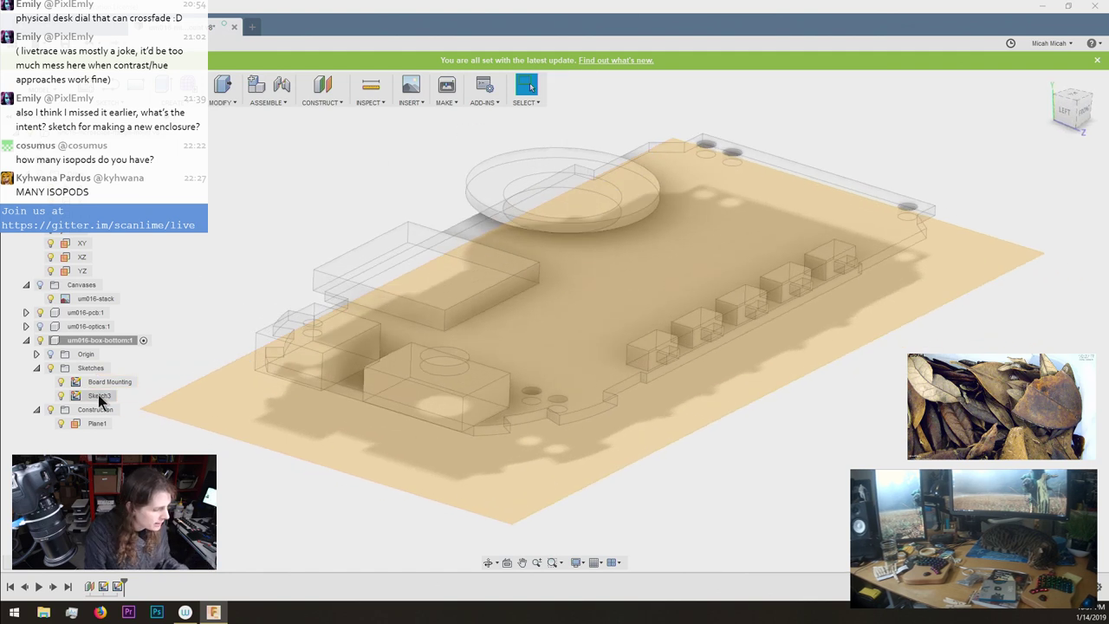
click(99, 395)
key(Delete)
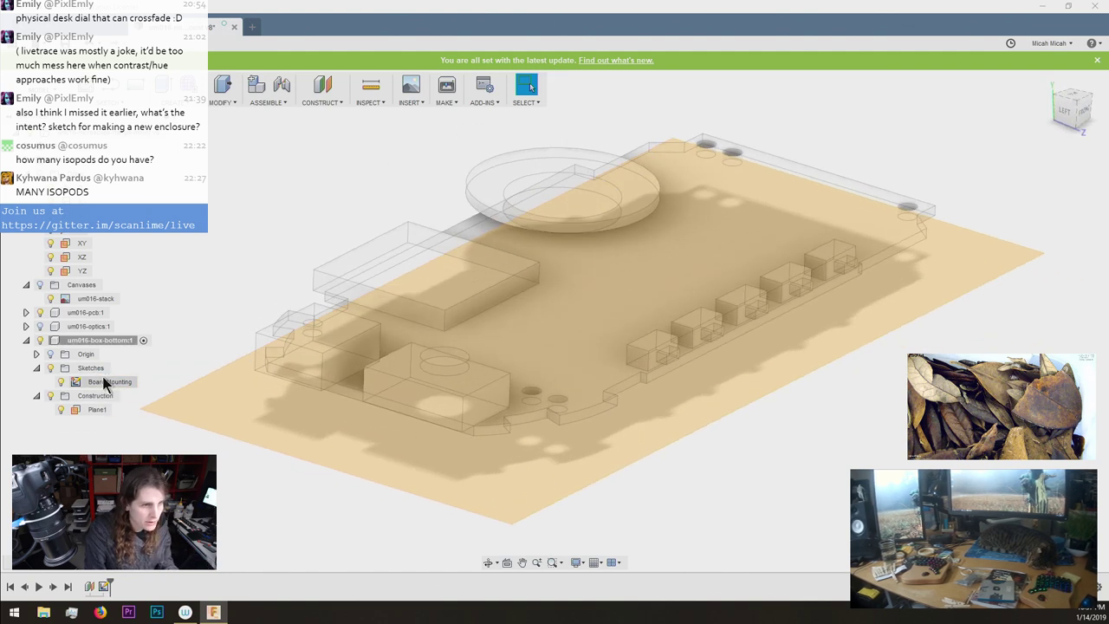
Project the board's four outer corner mounting holes and the large round hole into the Board Mounting sketch.
double_click(104, 384)
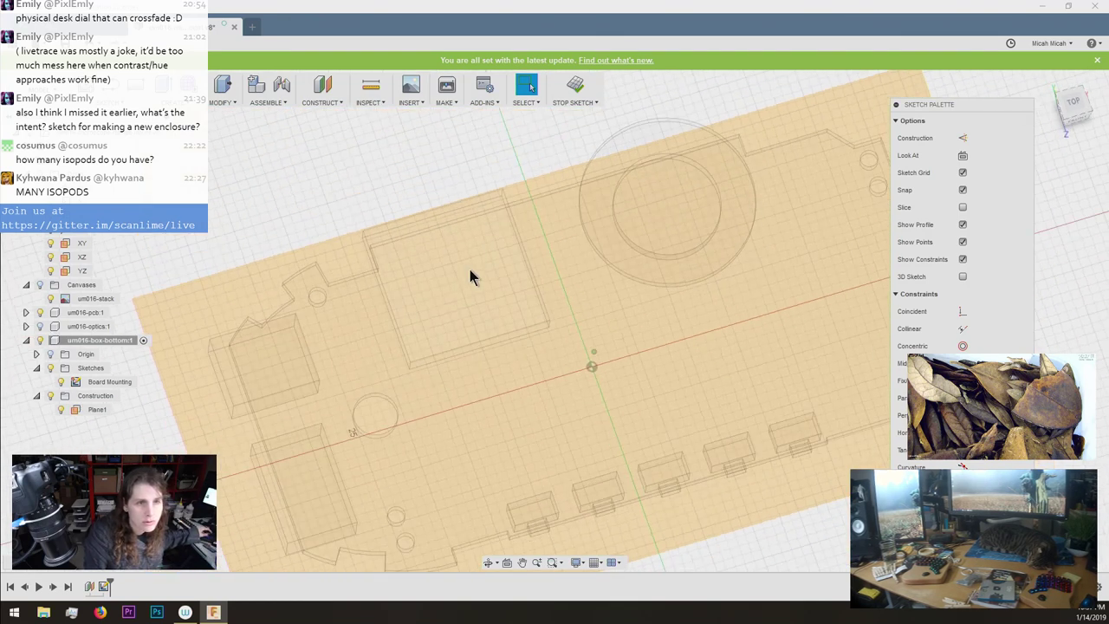
key(p)
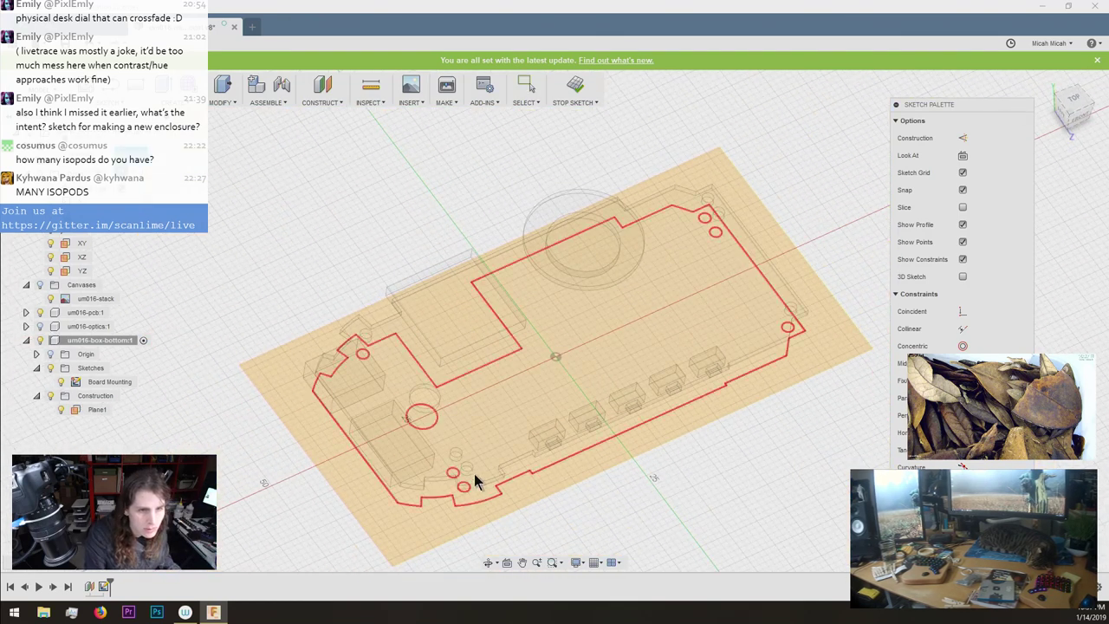
click(469, 466)
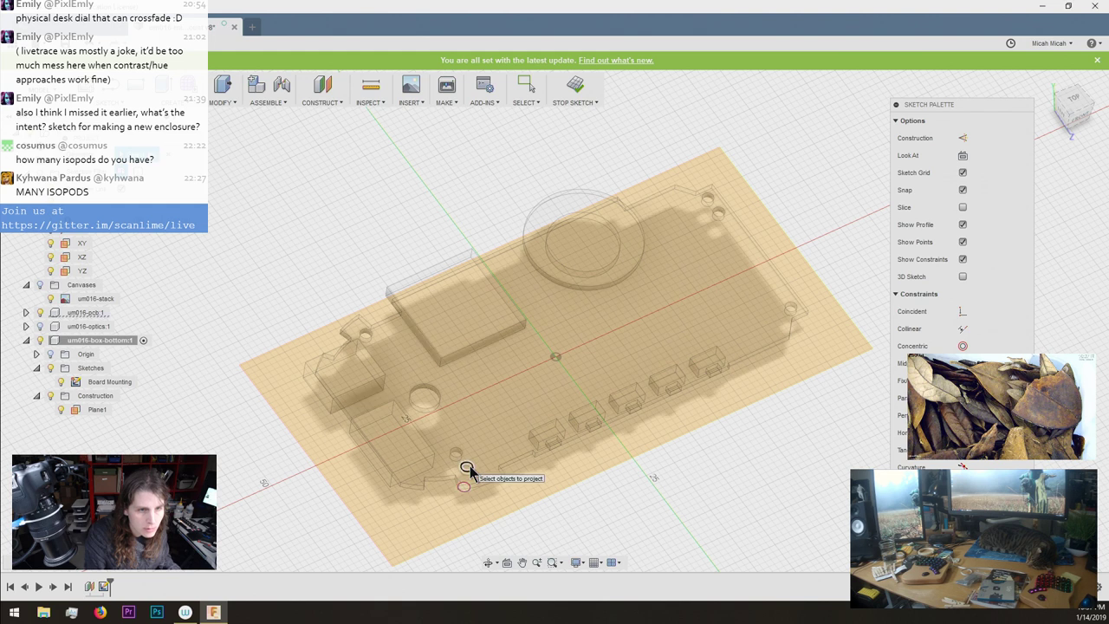
click(366, 335)
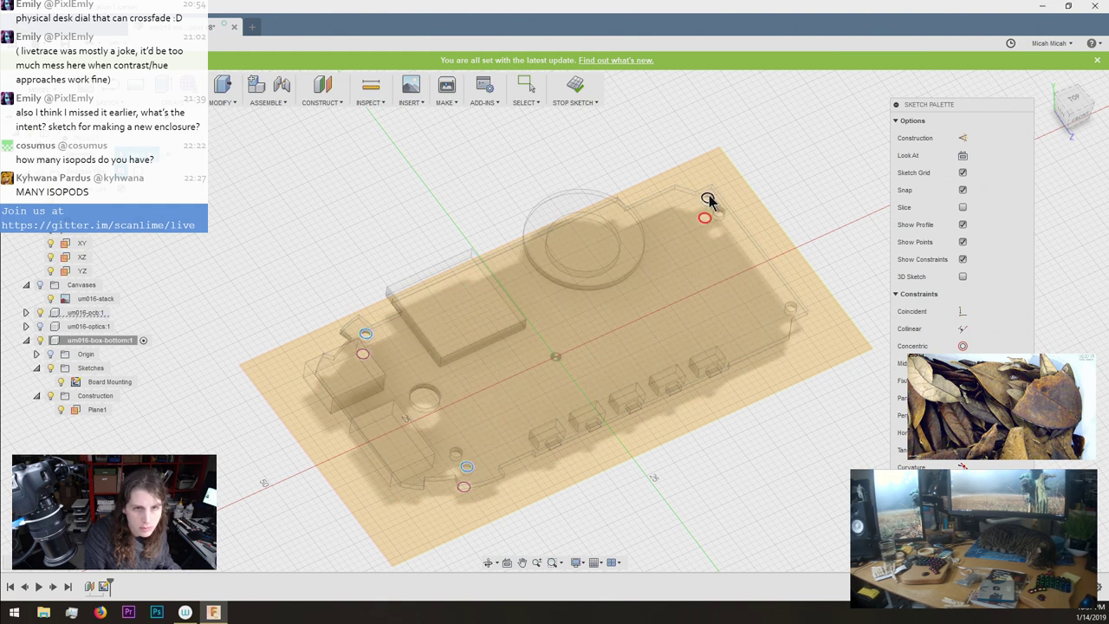
click(708, 200)
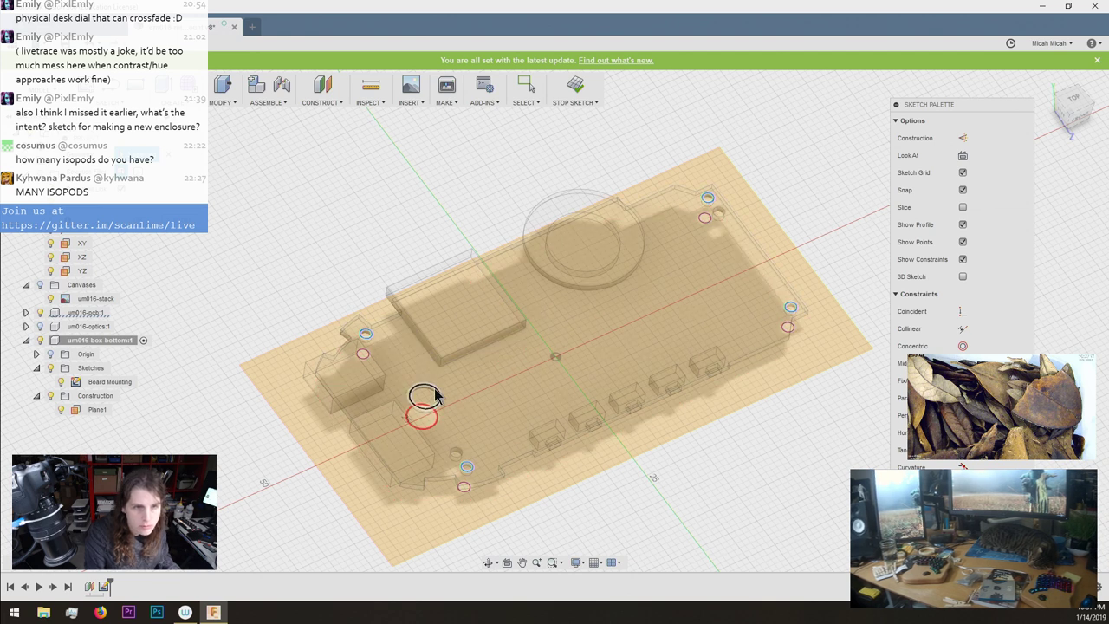
click(437, 397)
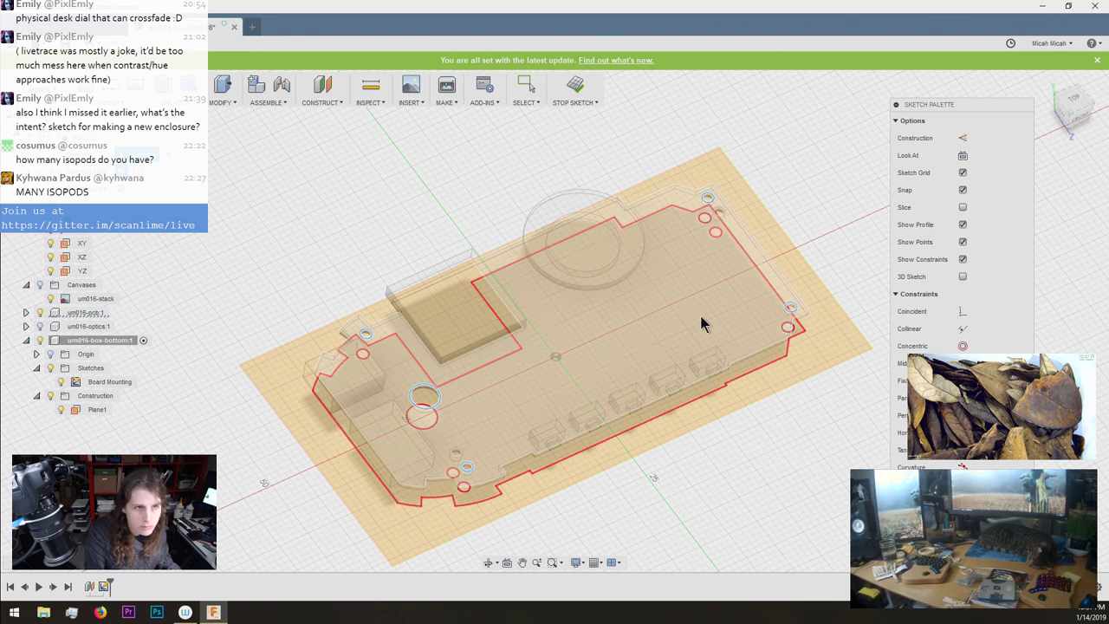
key(Return)
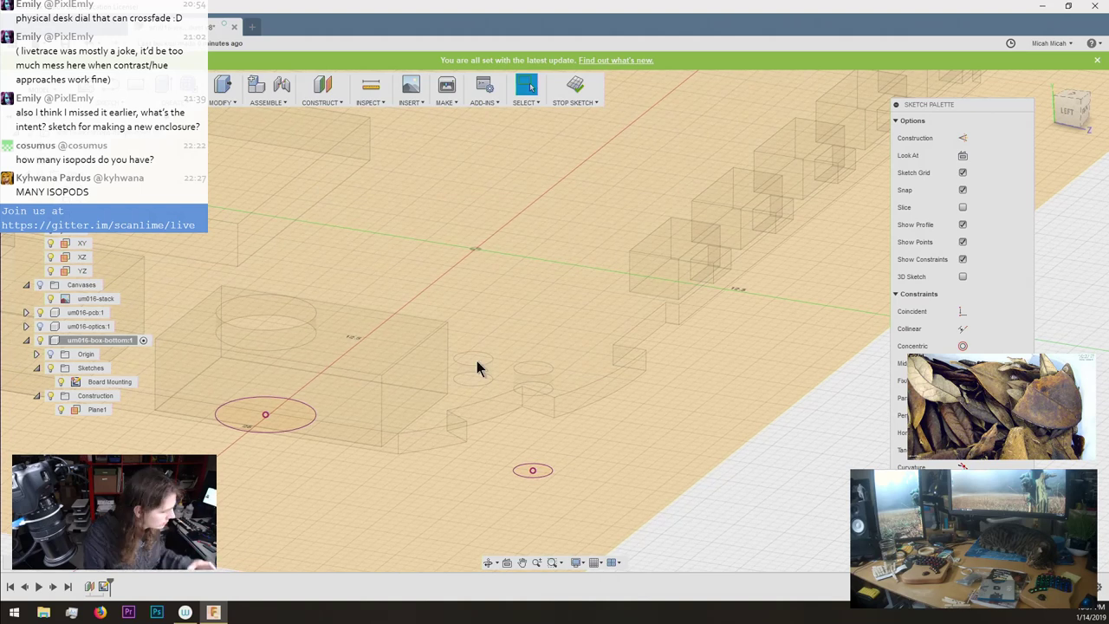
Draw a 3.2 mm circle concentric with the projected corner mounting hole nearest the large round hole on the button side.
key(c)
click(533, 472)
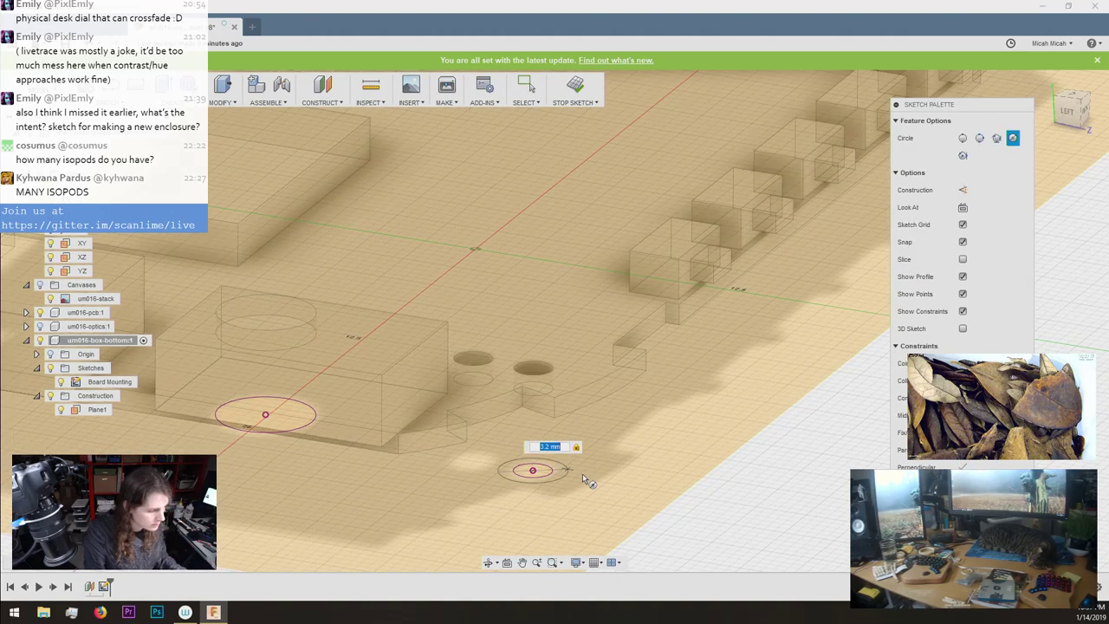
key(Return)
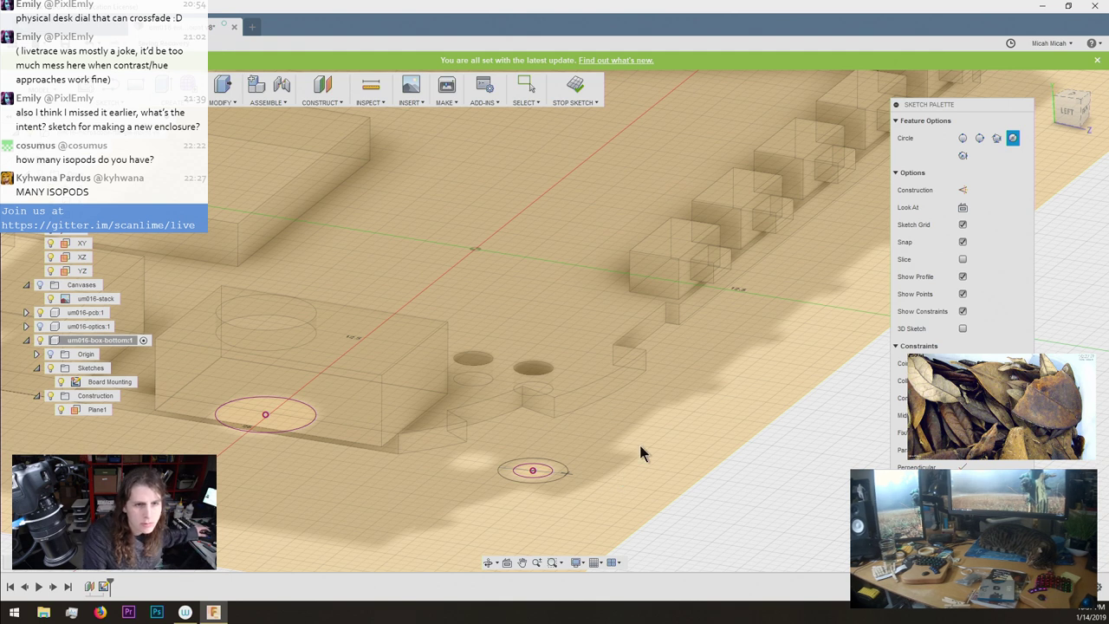
key(Escape)
Draw a larger concentric circle around each of the other three projected corner mounting holes, without entering diameters.
scroll(596, 439, down, 5)
shift+middle_drag(598, 431, 787, 495)
scroll(792, 536, up, 2)
key(c)
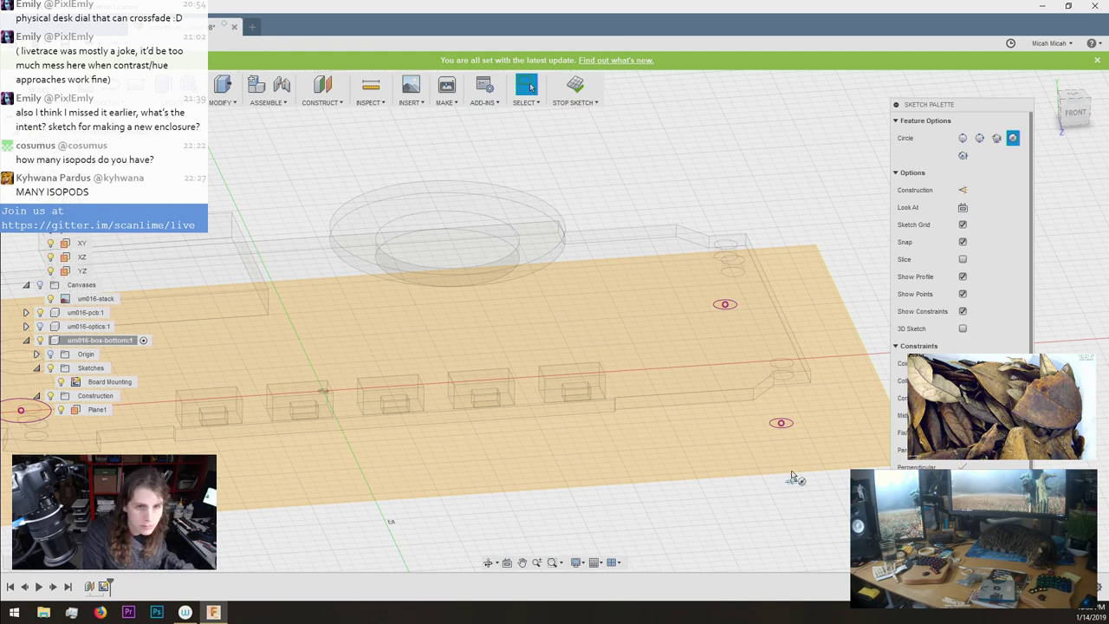
click(782, 424)
click(782, 439)
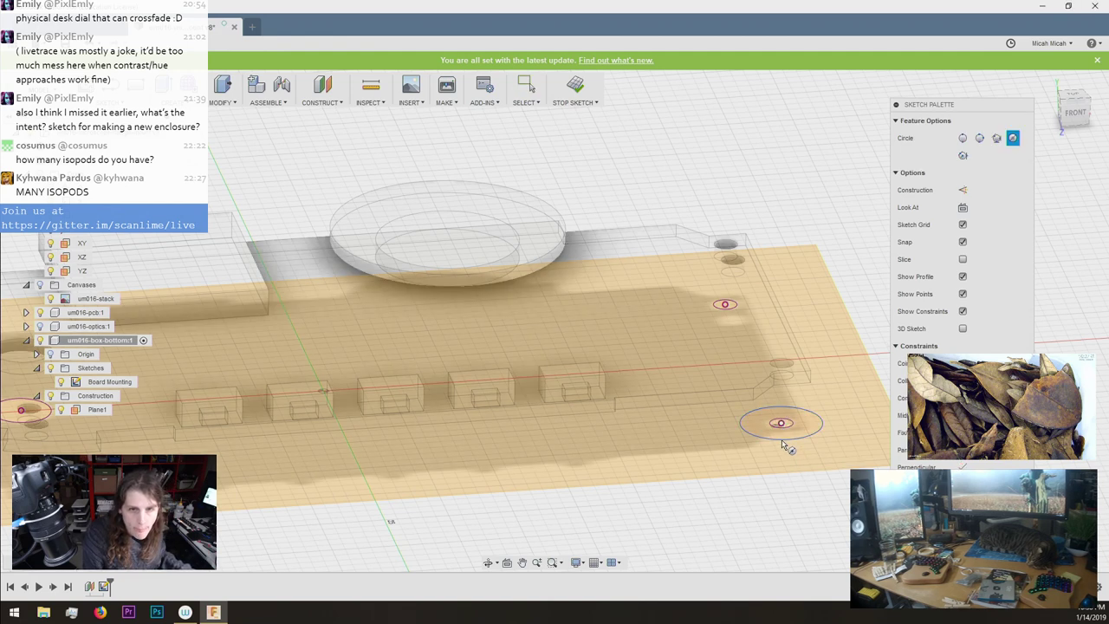
click(725, 318)
scroll(650, 347, down, 4)
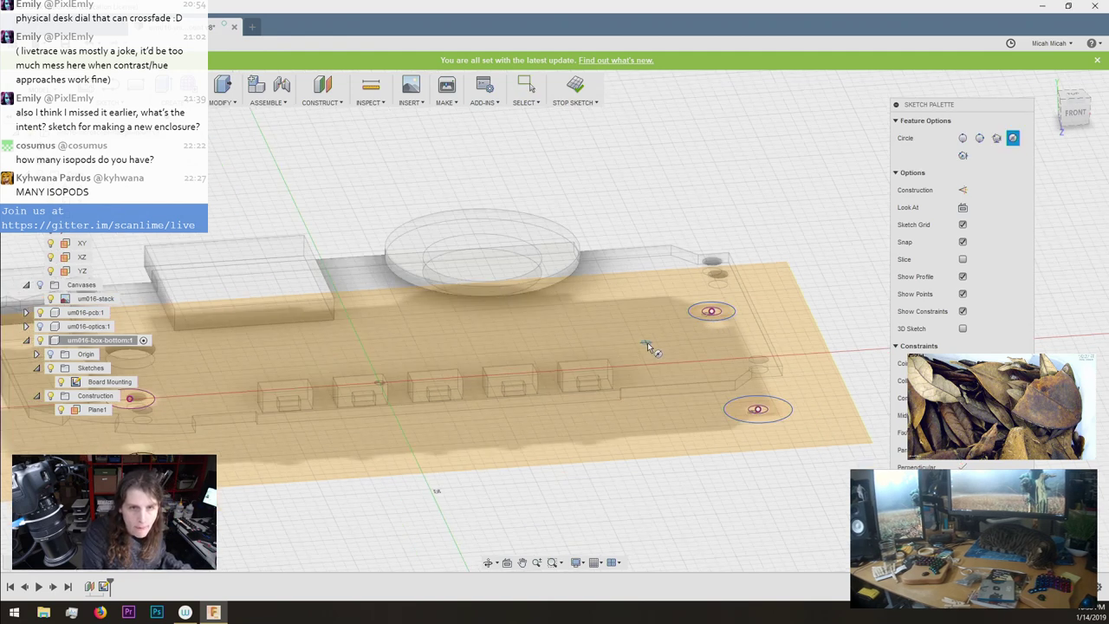
scroll(260, 347, up, 4)
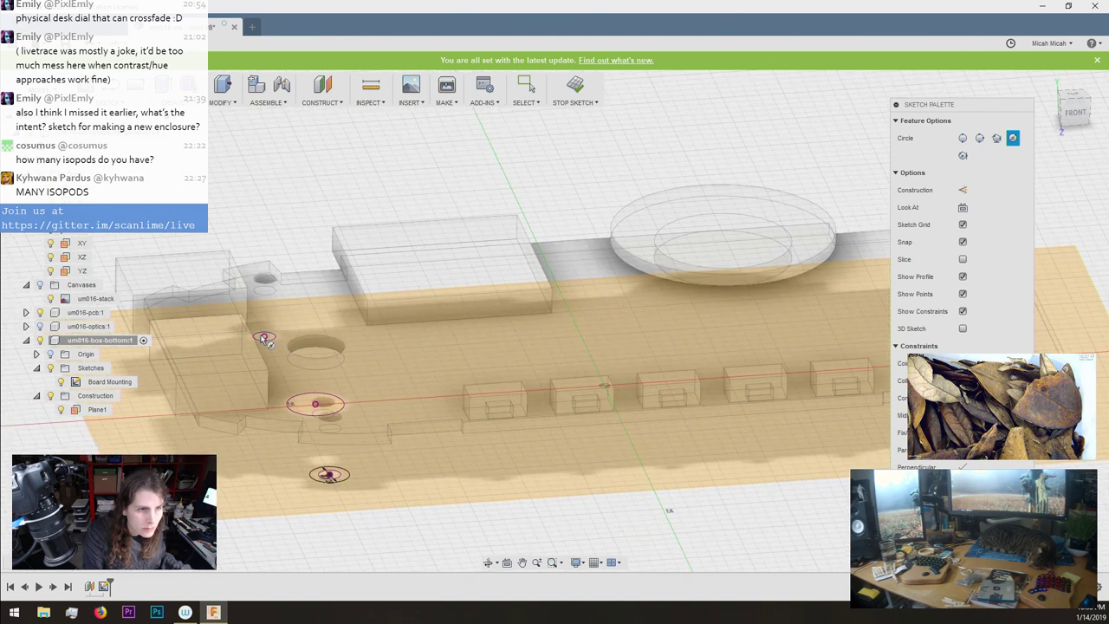
click(264, 337)
click(286, 344)
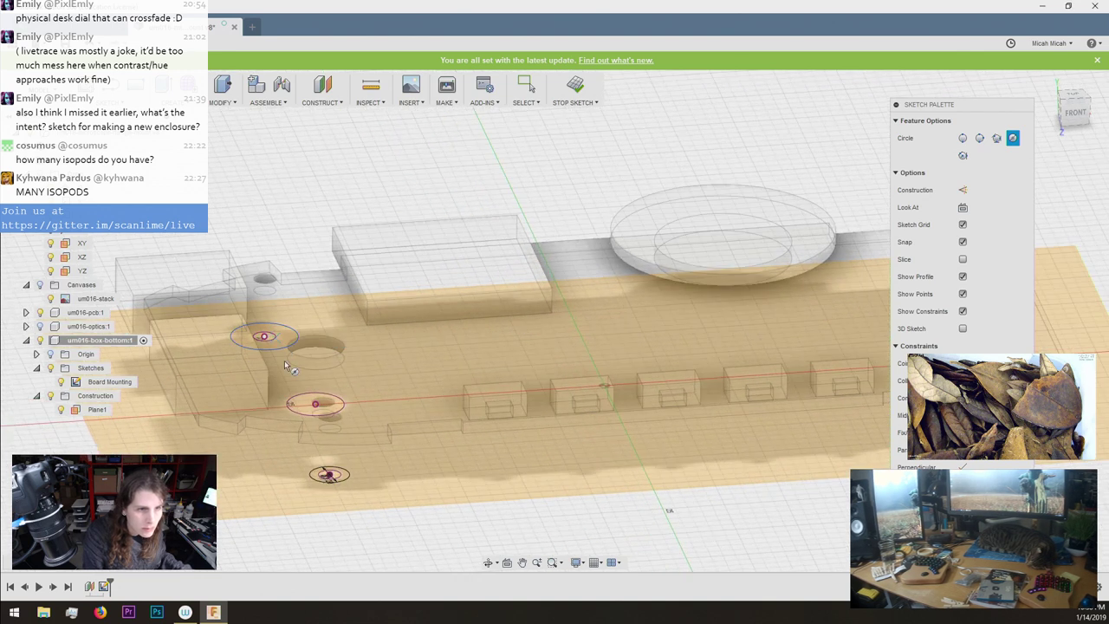
Draw a larger concentric circle around the projected large round hole without entering a diameter.
click(351, 385)
scroll(347, 478, down, 3)
scroll(341, 478, up, 4)
key(Escape)
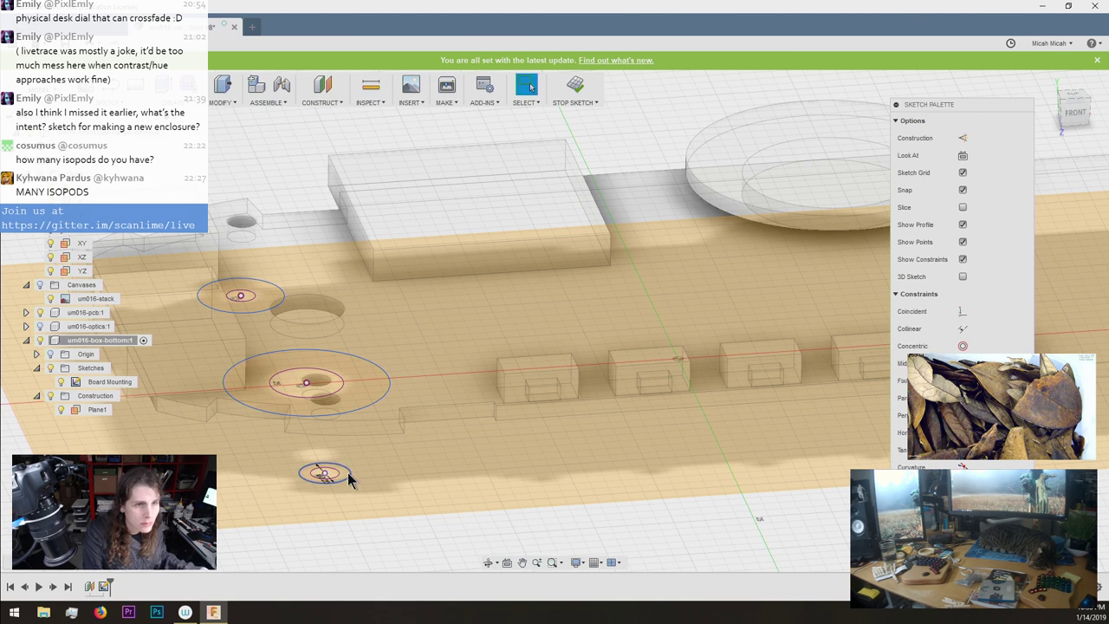
Constrain the outer circles around the four corner mounting holes to be equal in size.
click(347, 473)
shift+click(275, 285)
scroll(283, 333, down, 5)
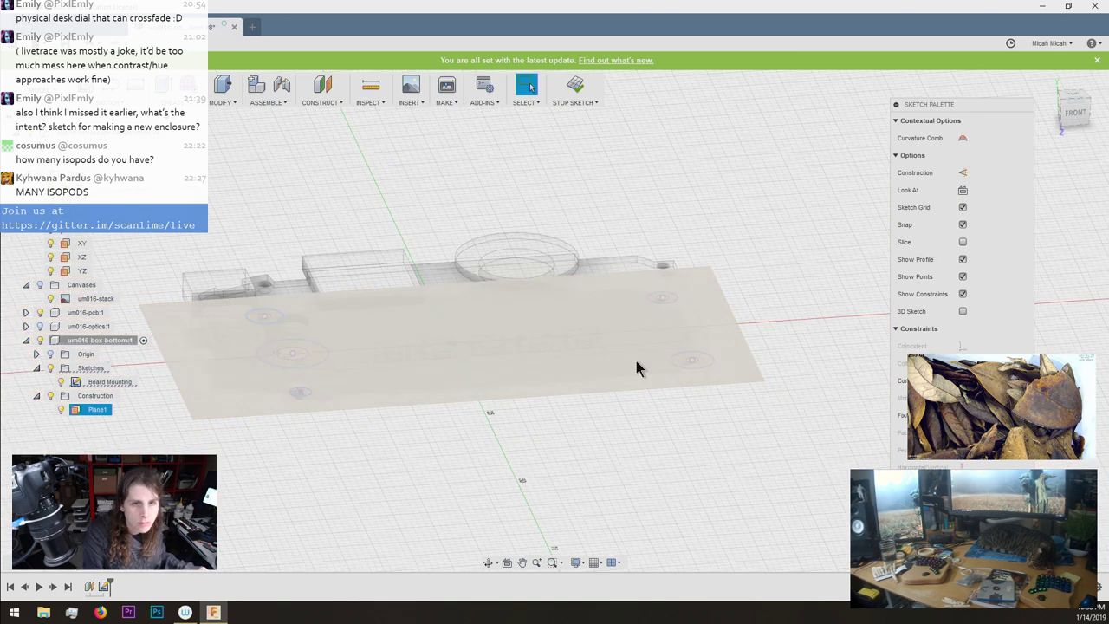
shift+click(711, 365)
shift+click(676, 300)
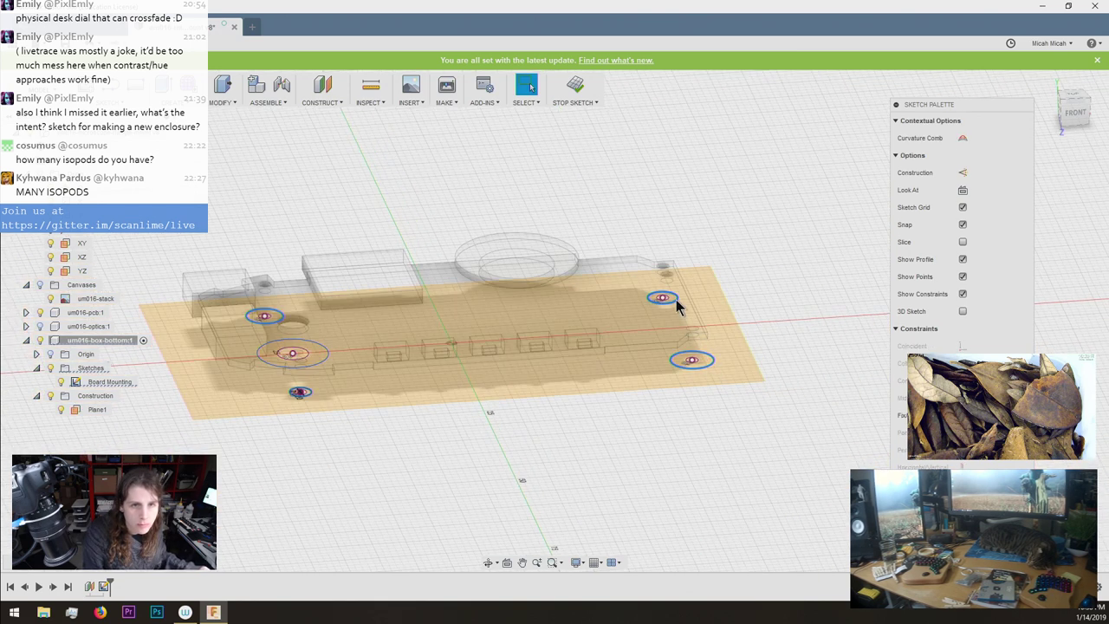
Dimension the outer circle around the large round hole to a 6.5 mm diameter and finish the Board Mounting sketch.
scroll(297, 357, up, 4)
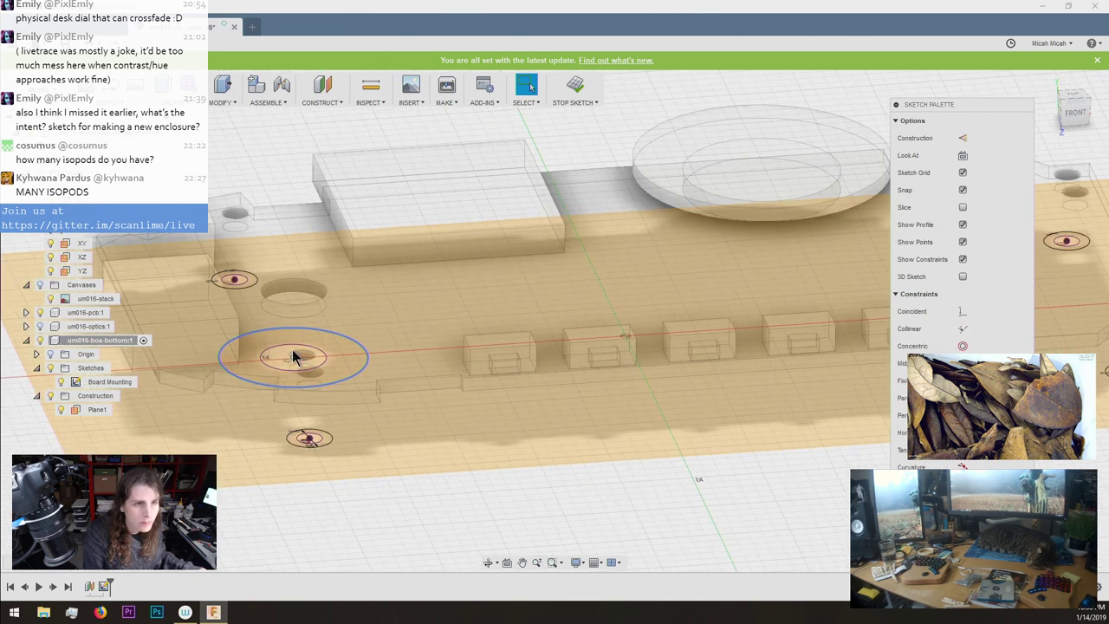
click(411, 387)
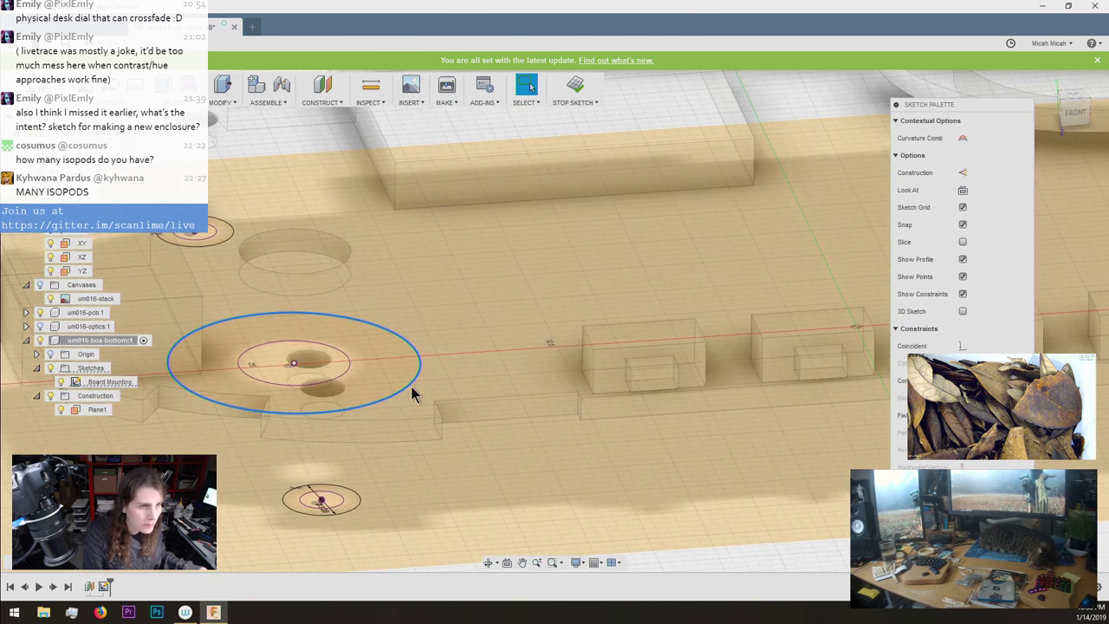
key(d)
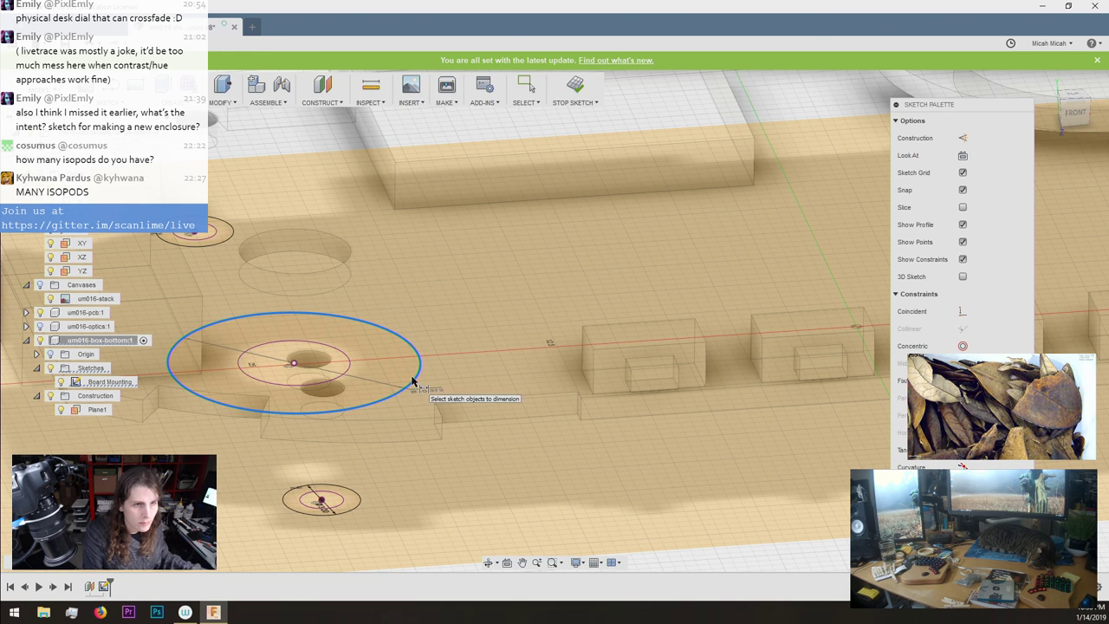
scroll(376, 396, down, 2)
scroll(376, 396, up, 2)
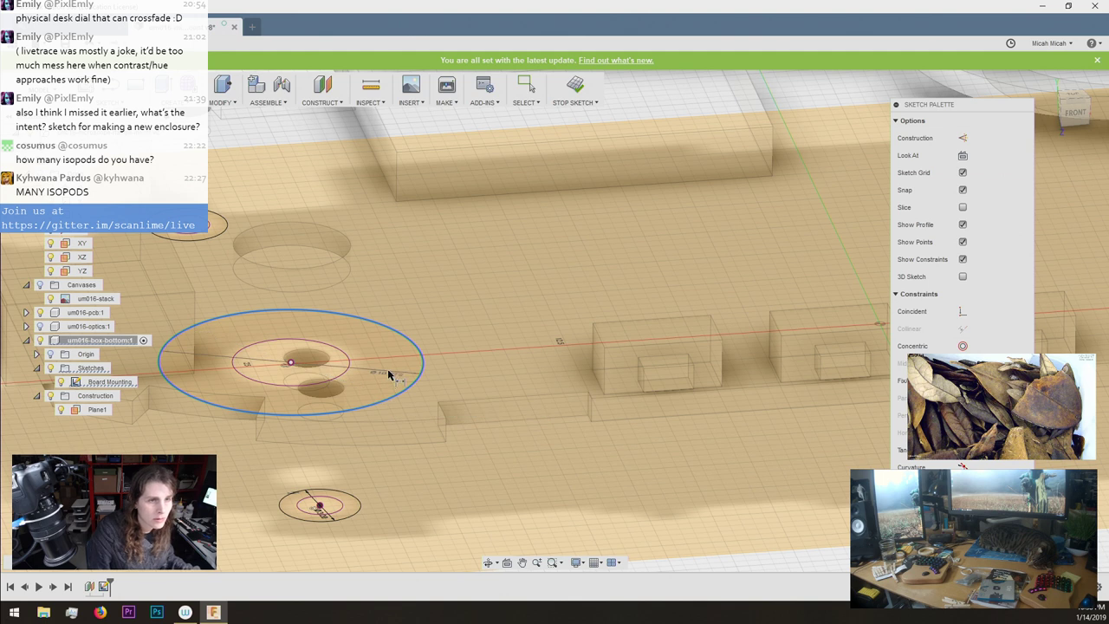
click(387, 372)
text(6.5)
key(Return)
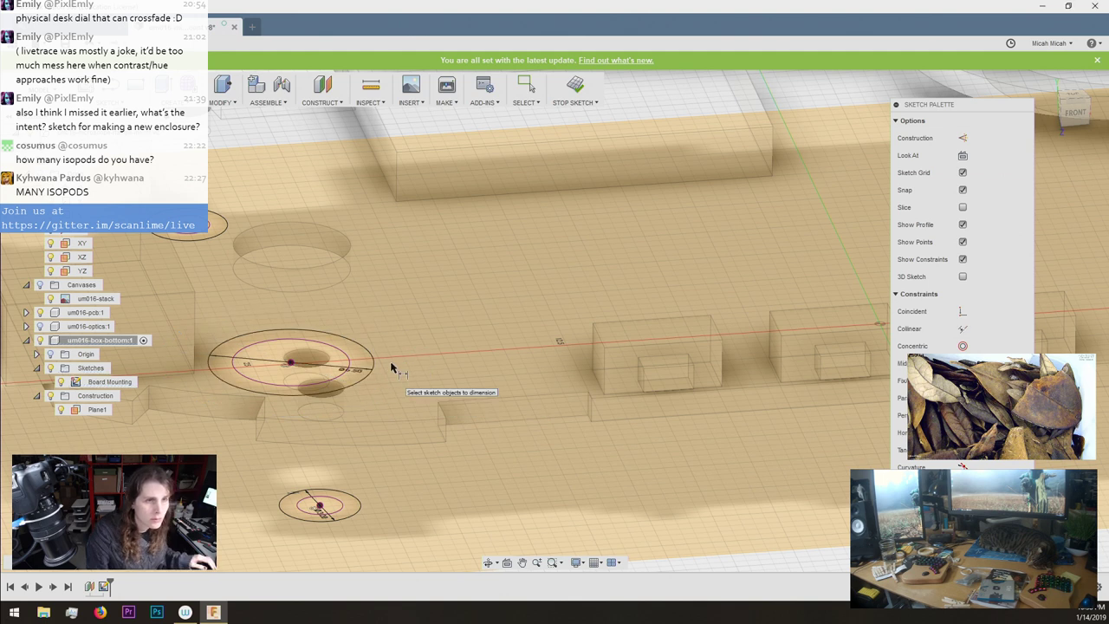
scroll(567, 297, down, 3)
shift+middle_drag(567, 297, 780, 414)
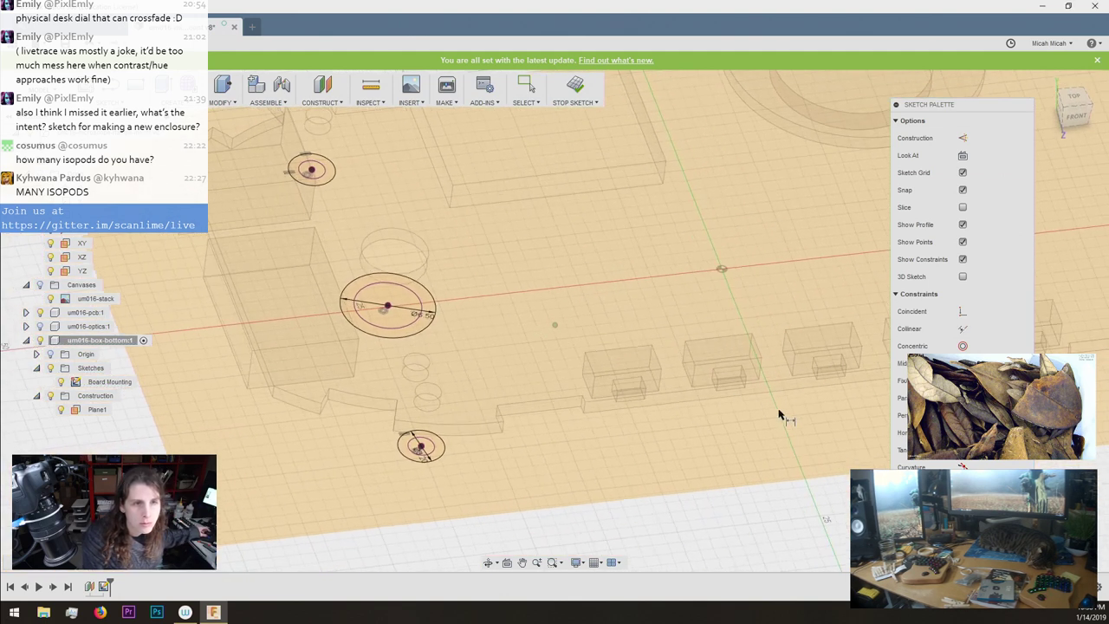
click(576, 89)
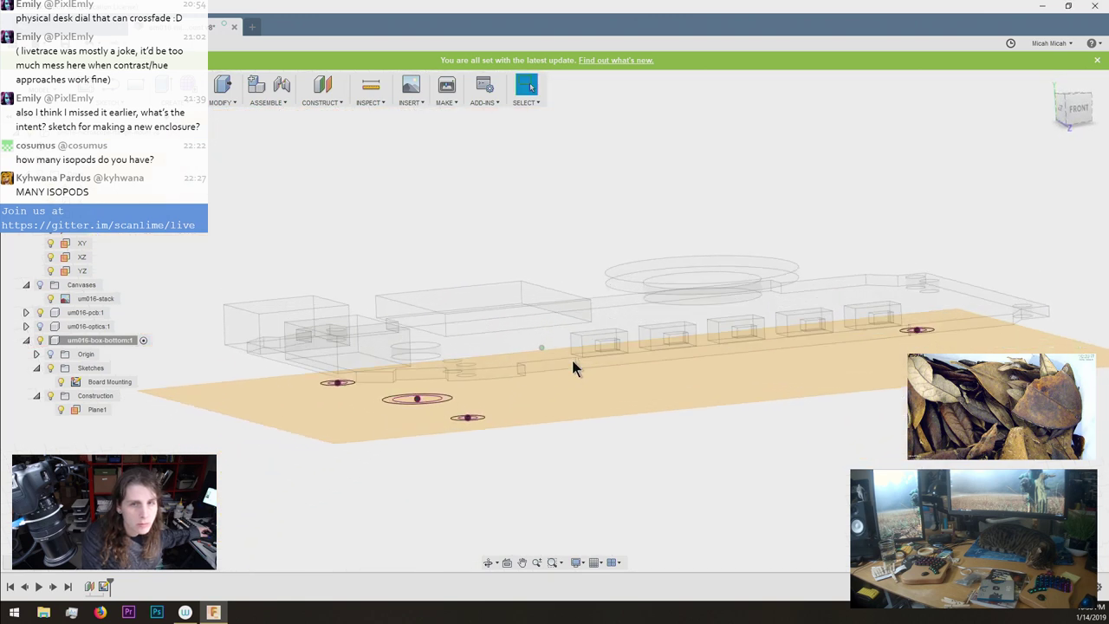
Start an extrusion of the ring and inner circle at the button-side corner hole nearest the large hole, extending to the circuit board's flat face.
key(e)
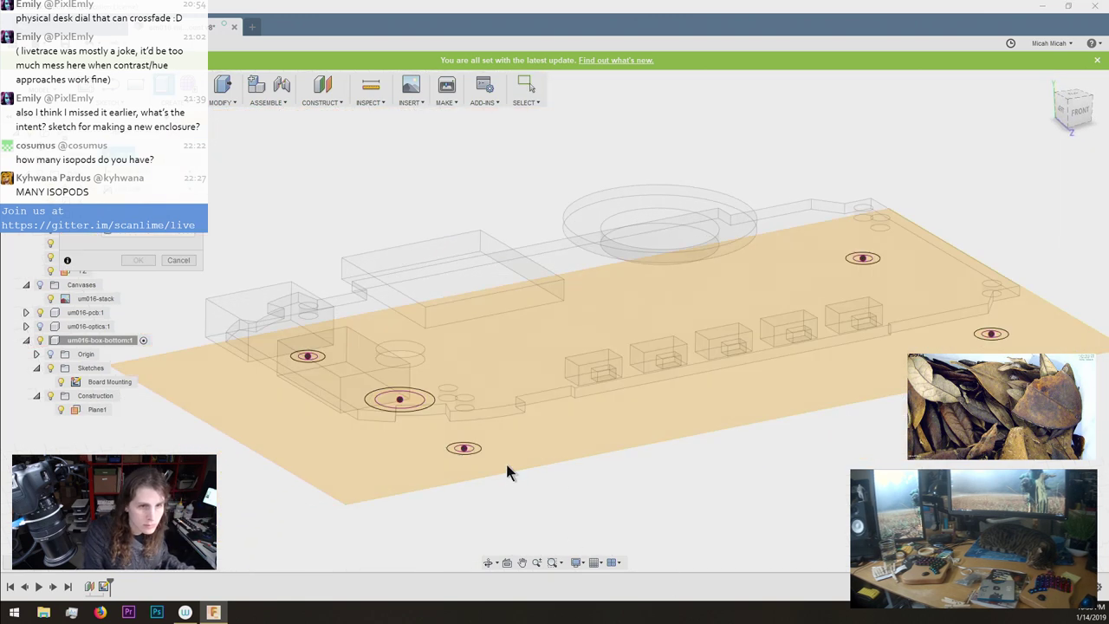
click(477, 449)
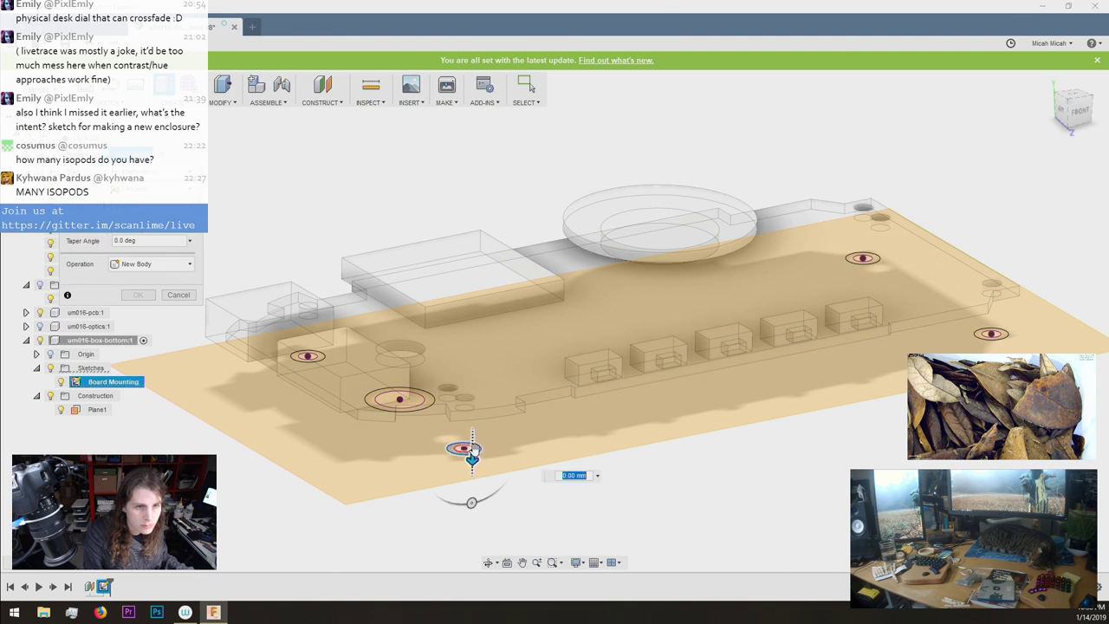
scroll(468, 448, up, 8)
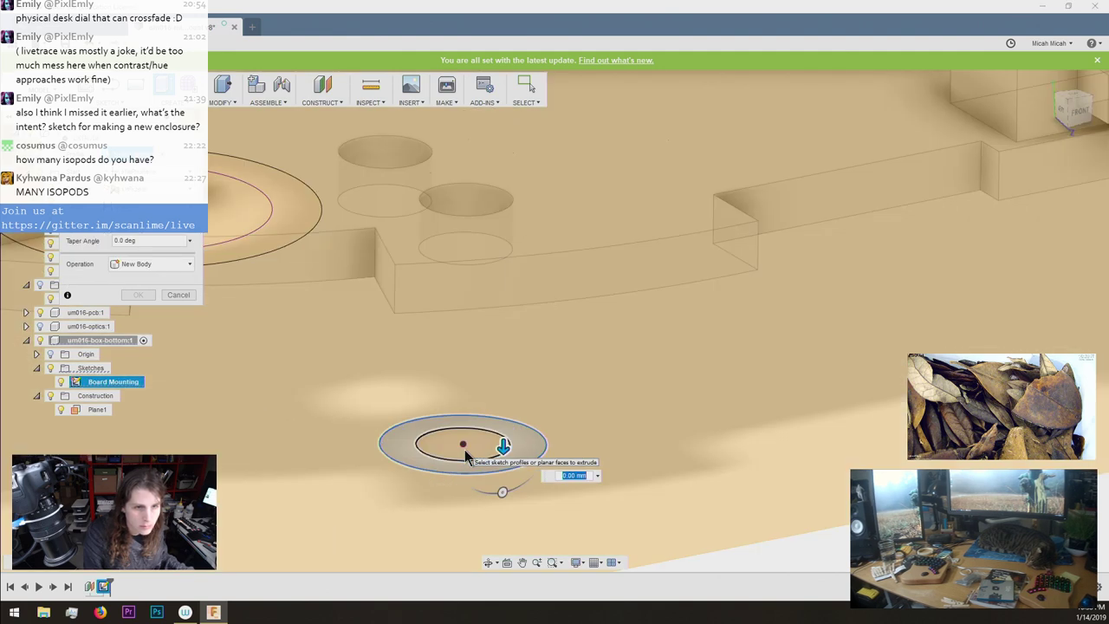
scroll(446, 453, down, 8)
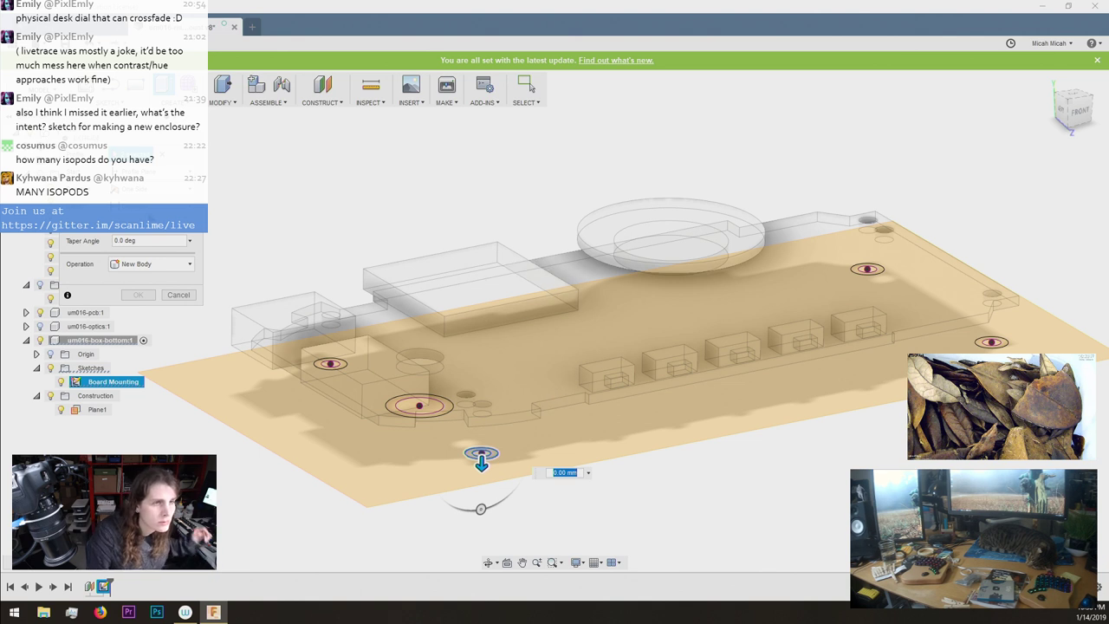
click(151, 209)
click(146, 245)
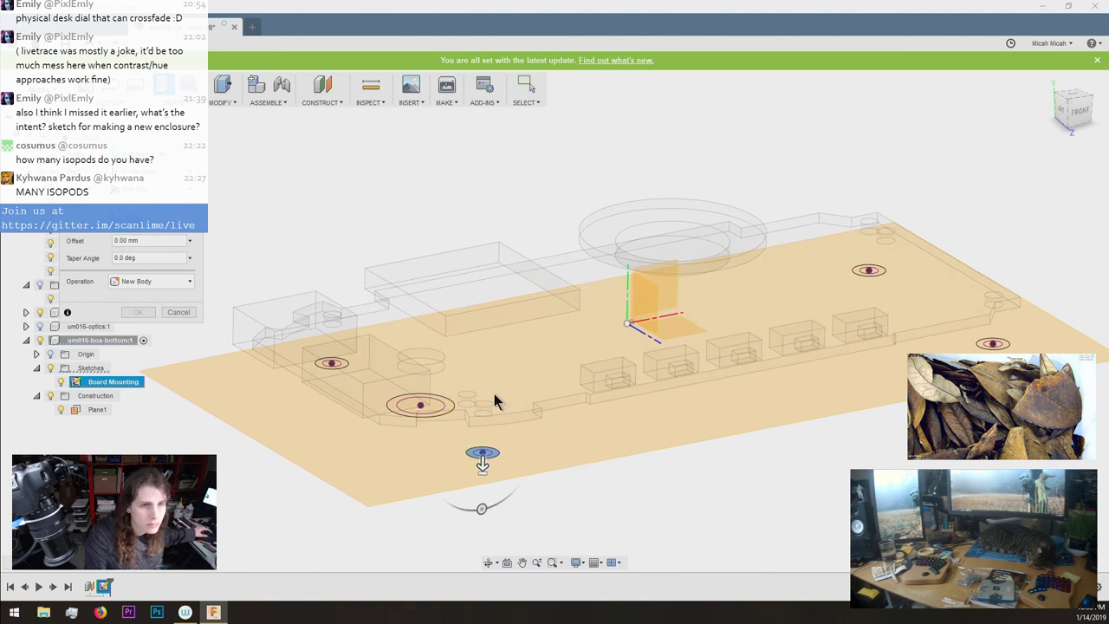
click(494, 394)
click(508, 306)
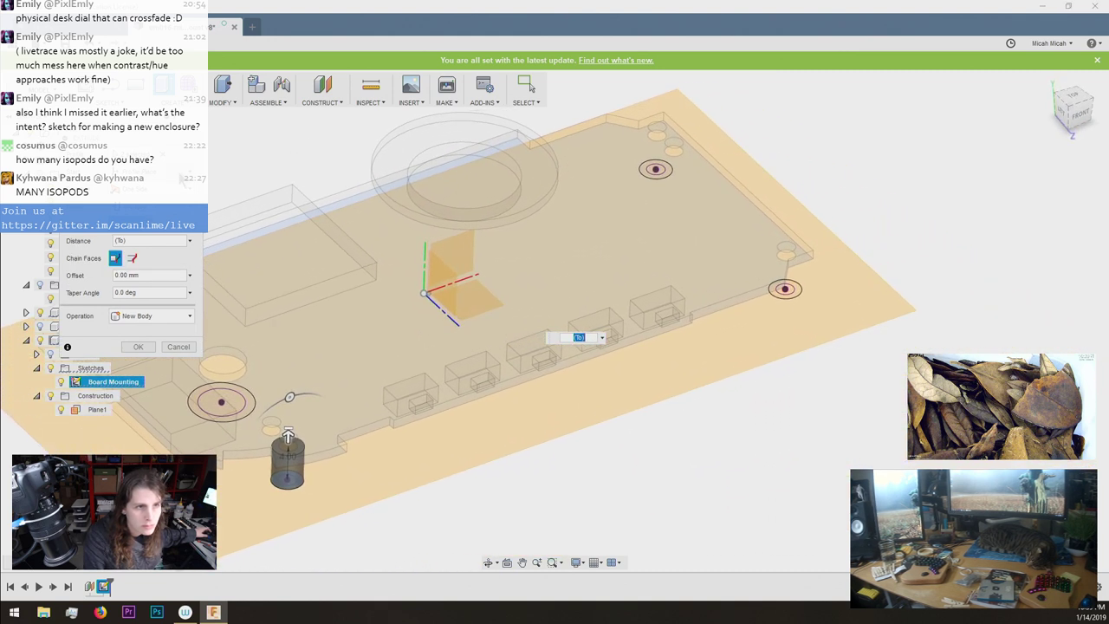
Add the ring and inner profiles of the other three corner holes and the large hole, and complete the extrusion as new bodies.
click(133, 161)
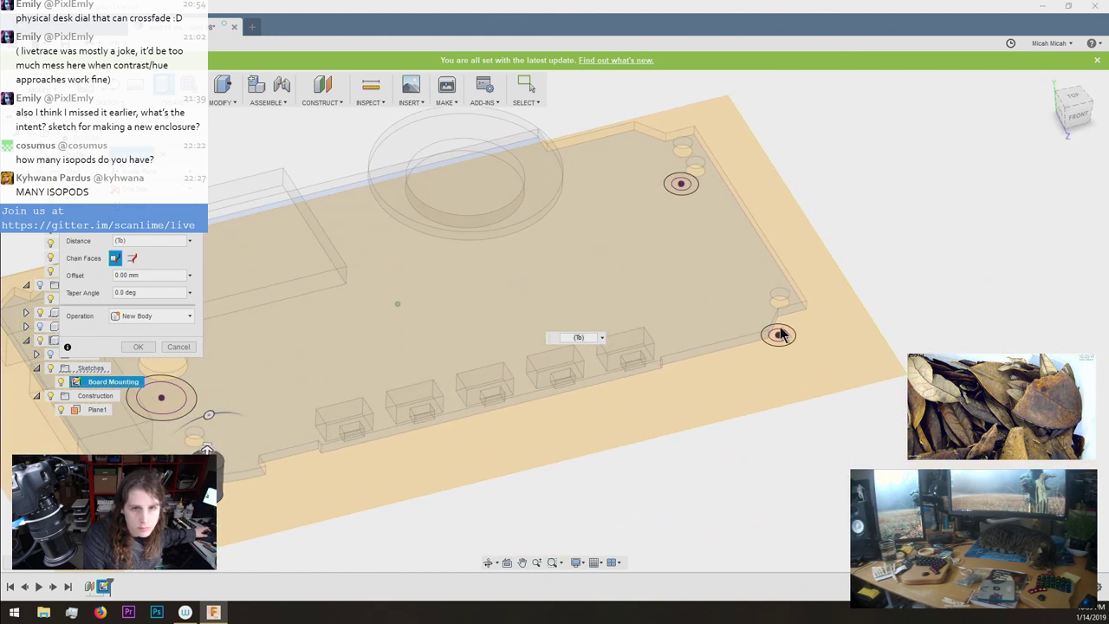
click(779, 336)
shift+middle_drag(793, 339, 565, 467)
scroll(563, 468, up, 5)
click(512, 505)
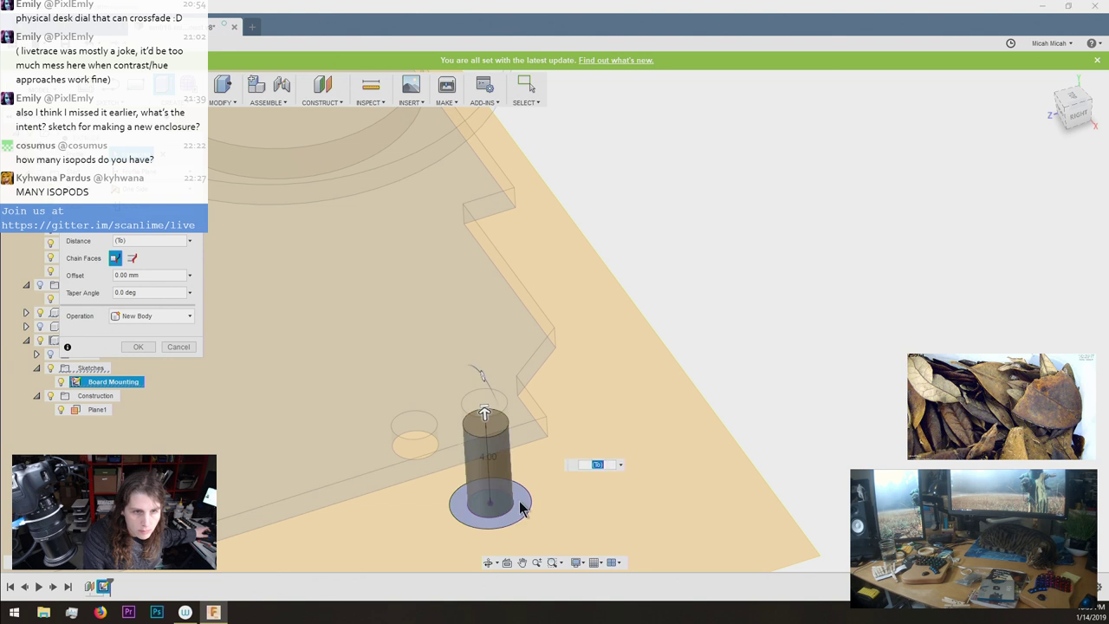
click(520, 501)
scroll(591, 349, down, 5)
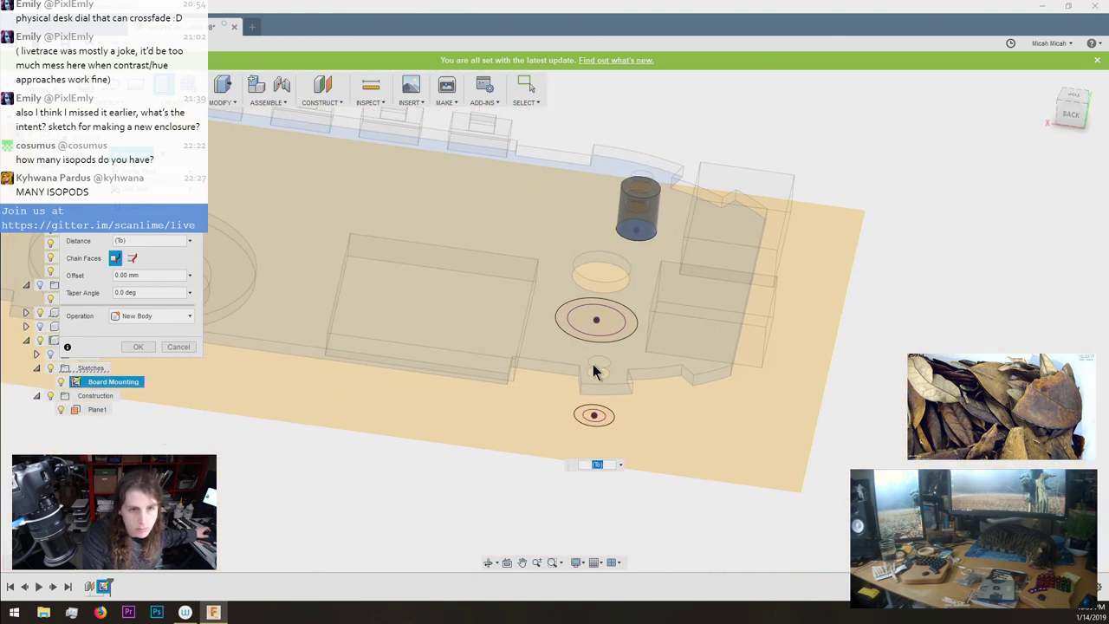
click(604, 421)
shift+middle_drag(612, 422, 258, 297)
click(649, 388)
scroll(654, 384, down, 2)
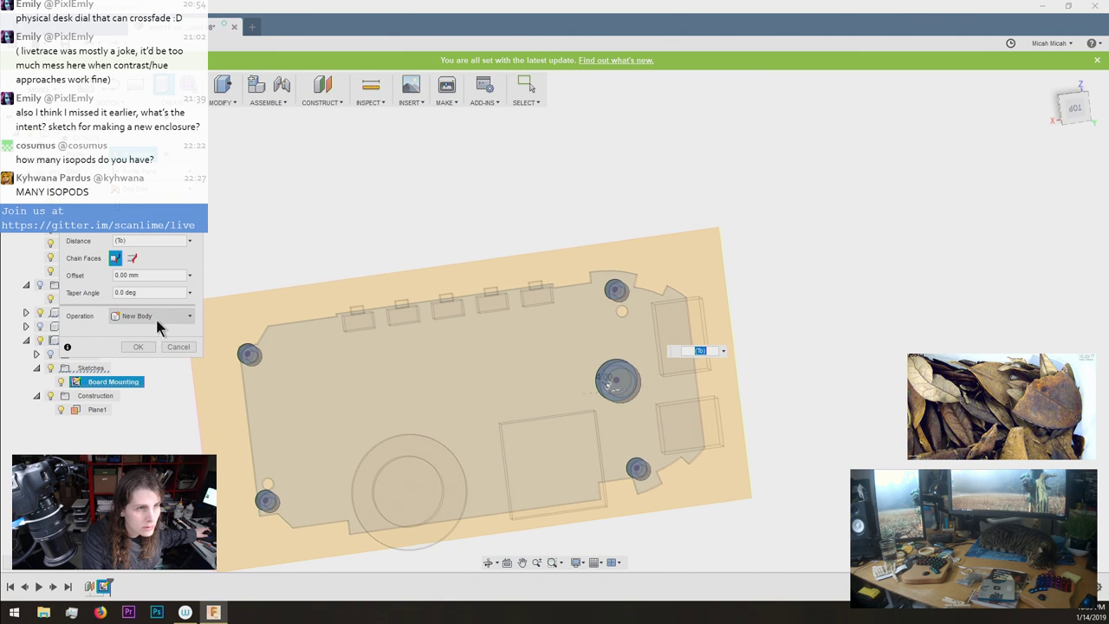
shift+middle_drag(157, 315, 156, 344)
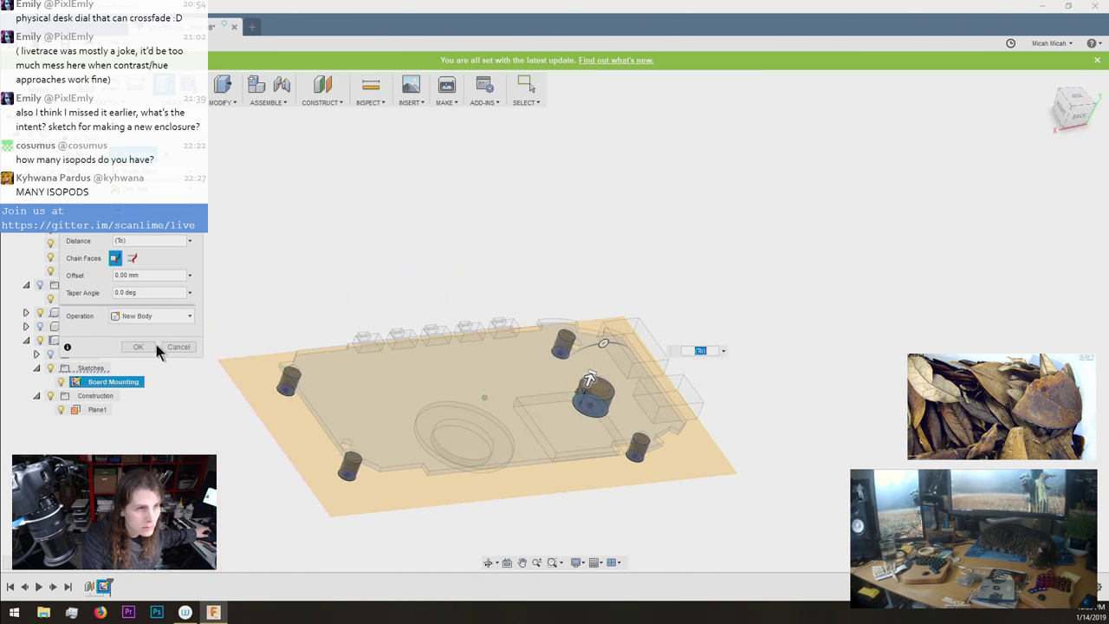
click(140, 346)
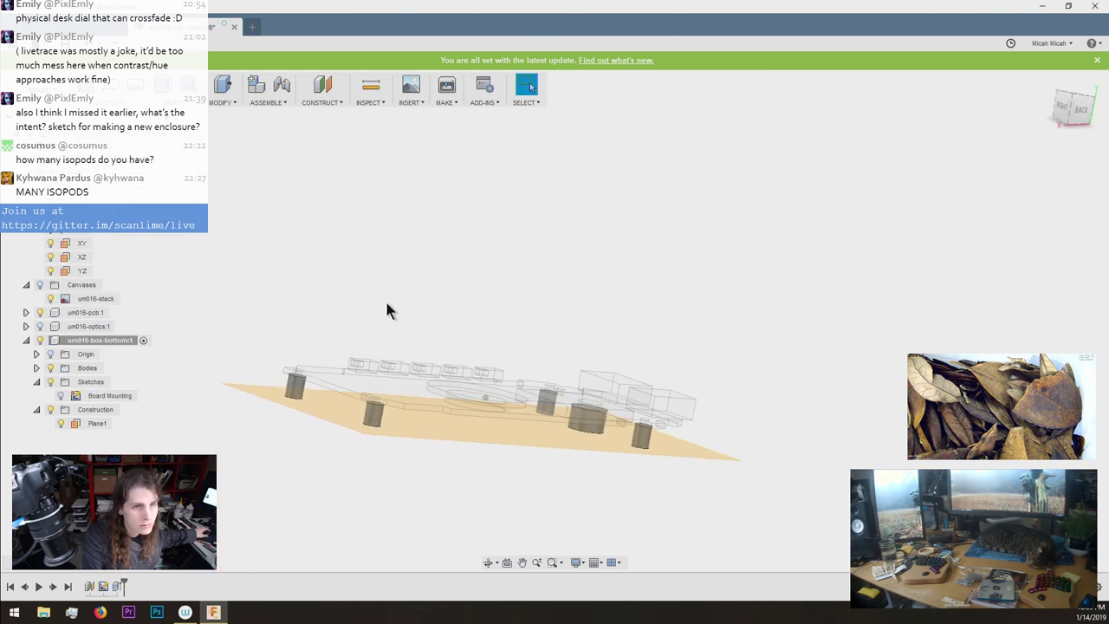
scroll(375, 306, up, 8)
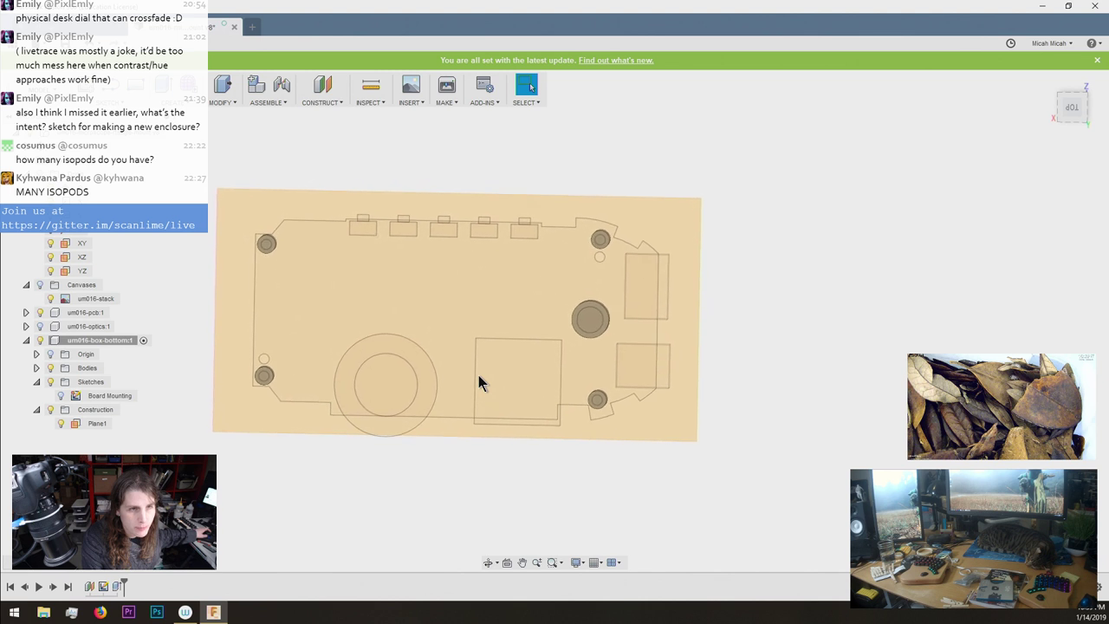
Start a new sketch on the Plane1 construction plane of the um016-box-bottom component.
shift+middle_drag(479, 378, 404, 249)
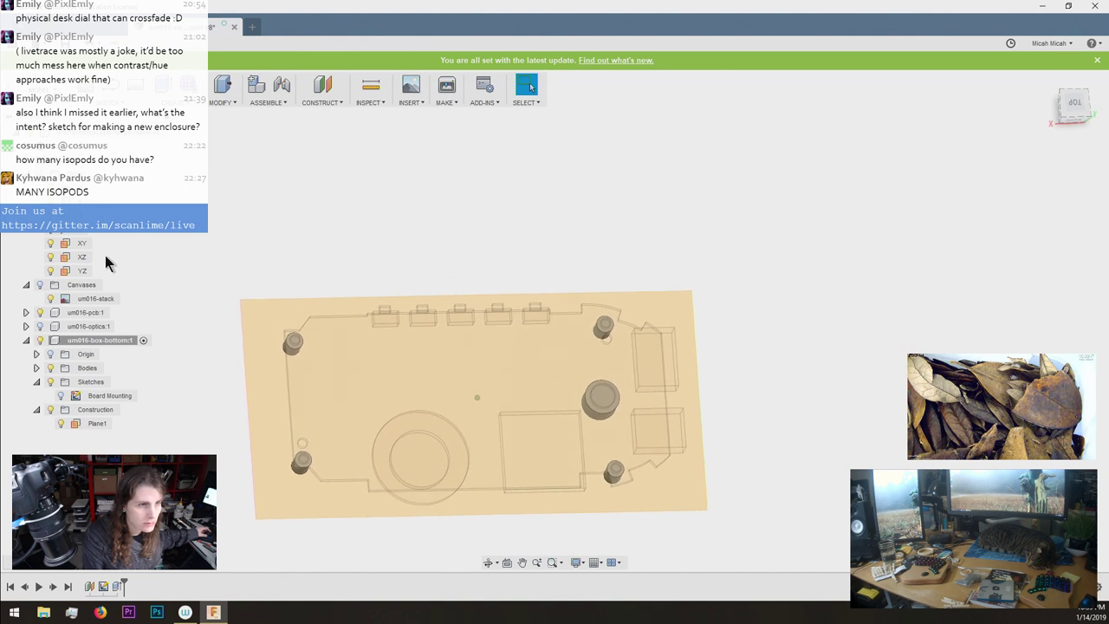
shift+middle_drag(231, 293, 169, 242)
click(530, 87)
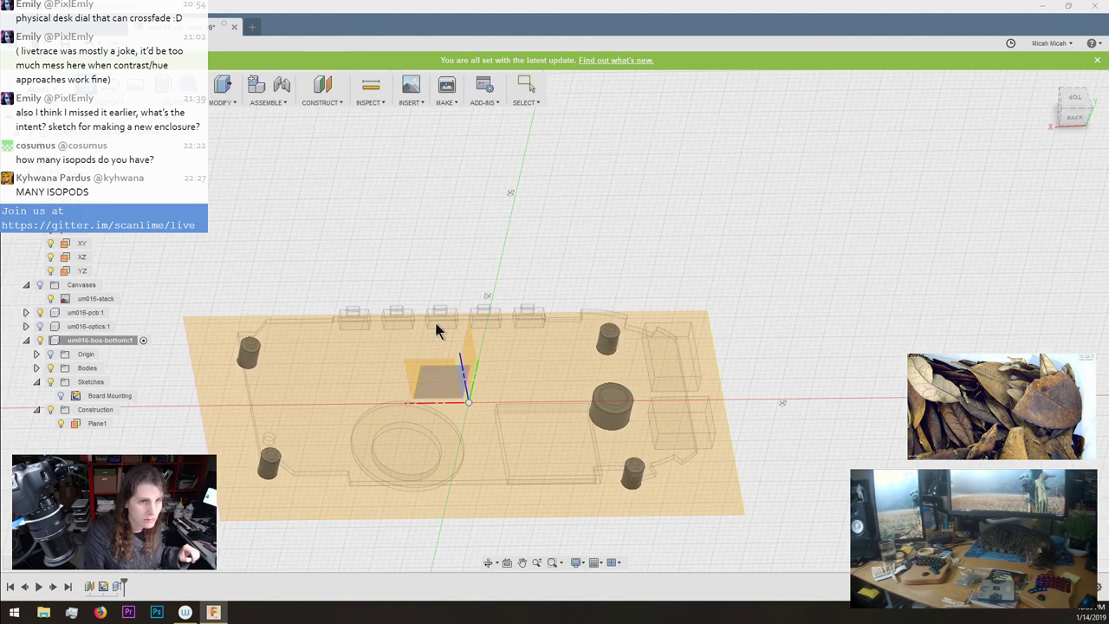
shift+middle_drag(428, 275, 398, 543)
click(399, 543)
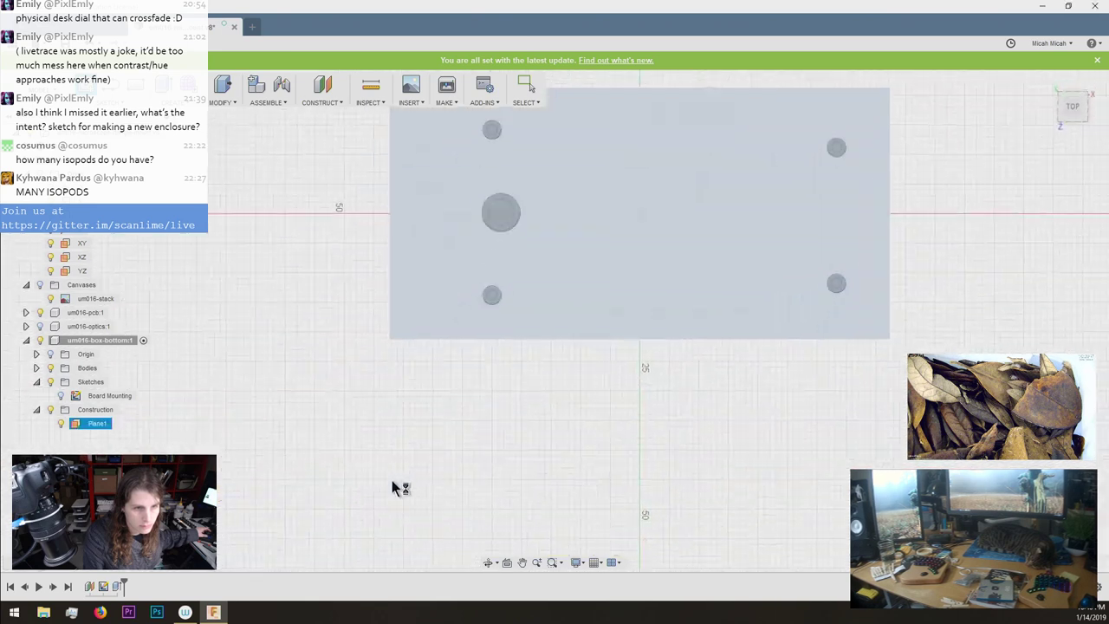
Project the circuit board's flat face, with its outer contour and holes, into the sketch.
key(p)
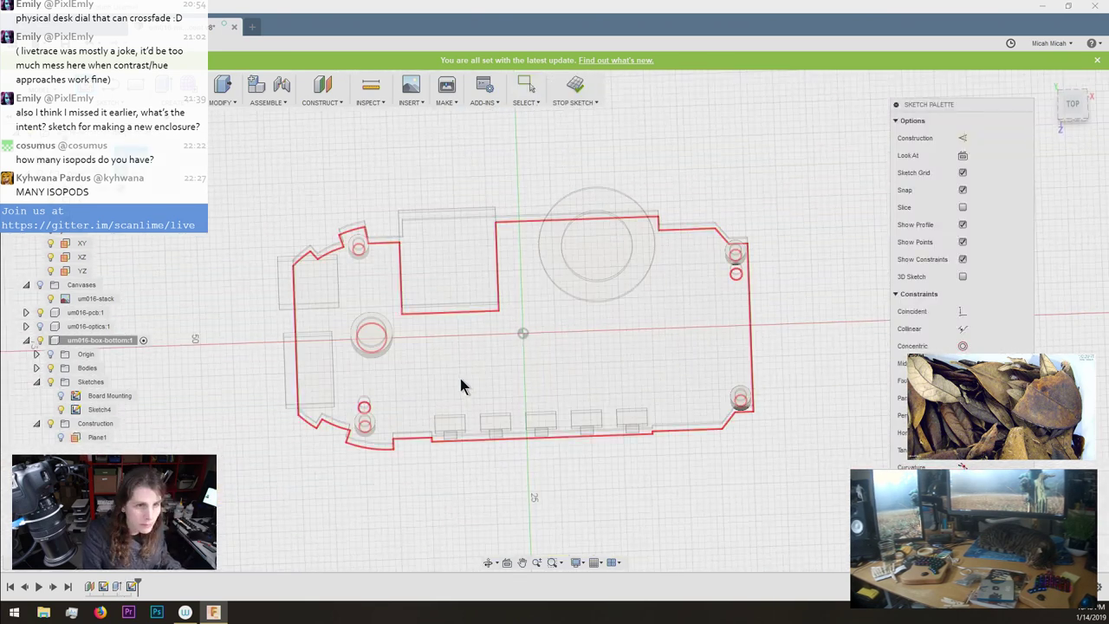
click(461, 372)
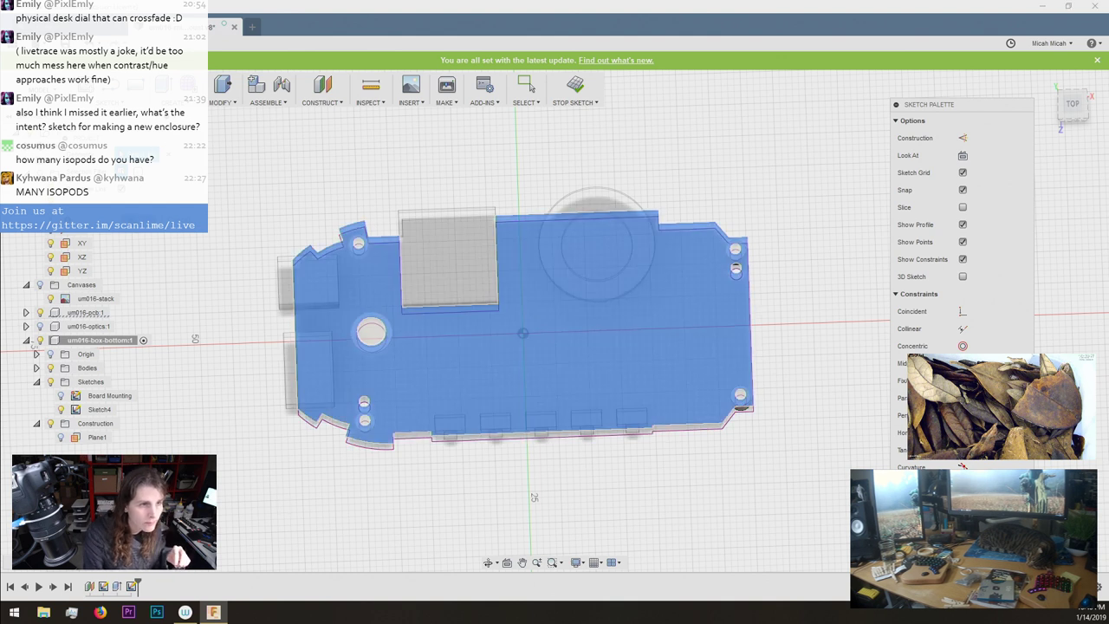
key(Return)
Rename the new sketch of the box-bottom component as Edges.
click(102, 409)
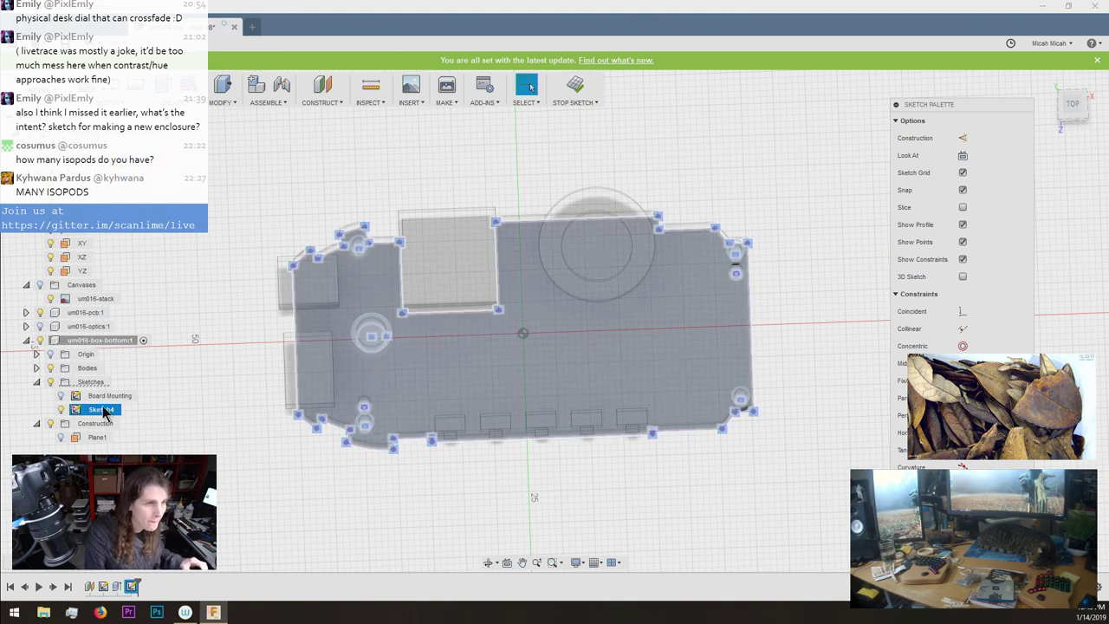
click(102, 410)
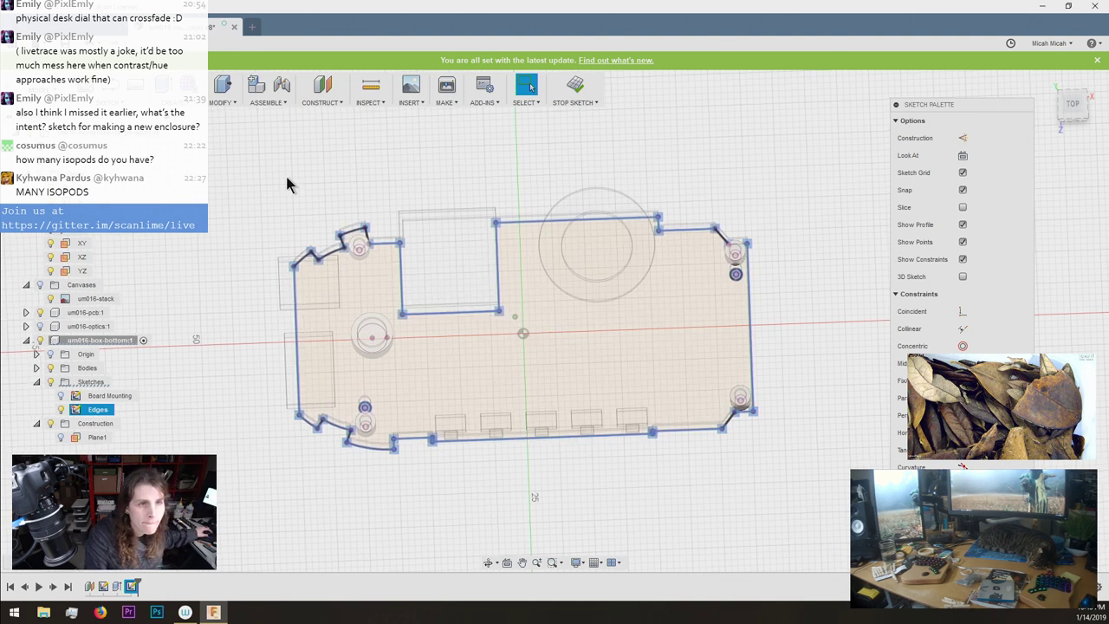
click(285, 174)
shift+middle_drag(285, 174, 285, 236)
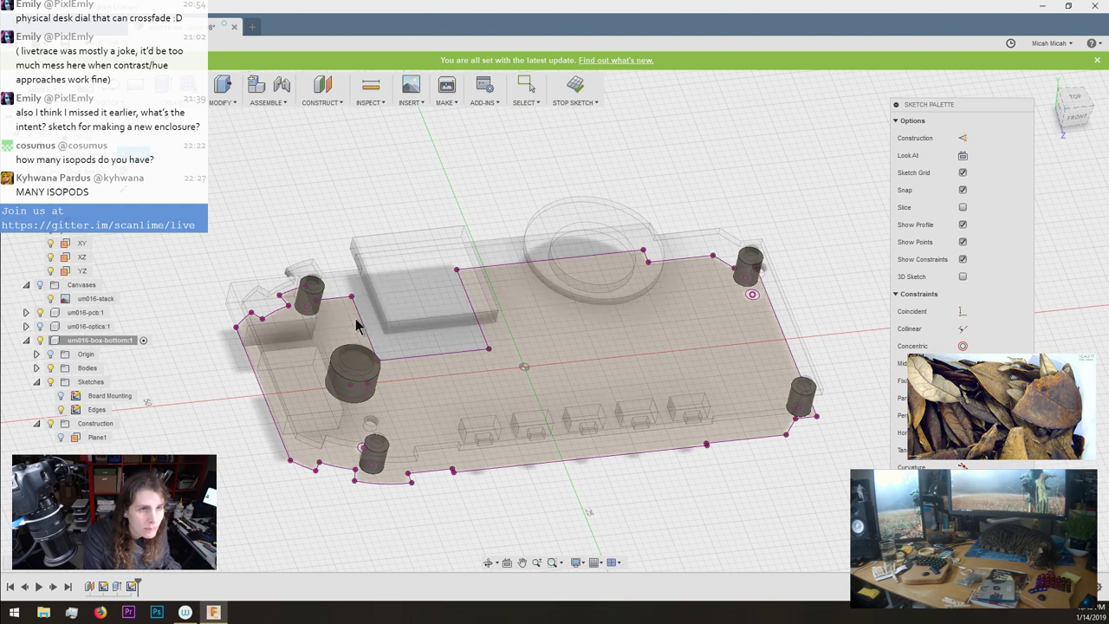
mouse_move(216, 195)
shift+middle_down()
mouse_move(213, 251)
mouse_move(342, 396)
shift+middle_up()
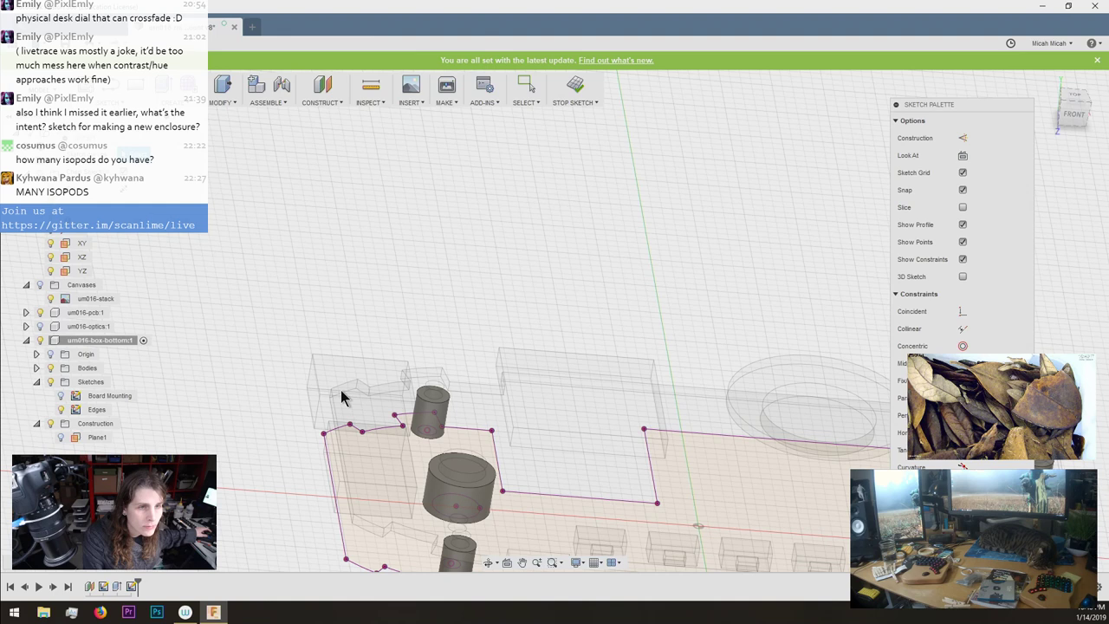
shift+middle_drag(441, 434, 462, 445)
click(460, 429)
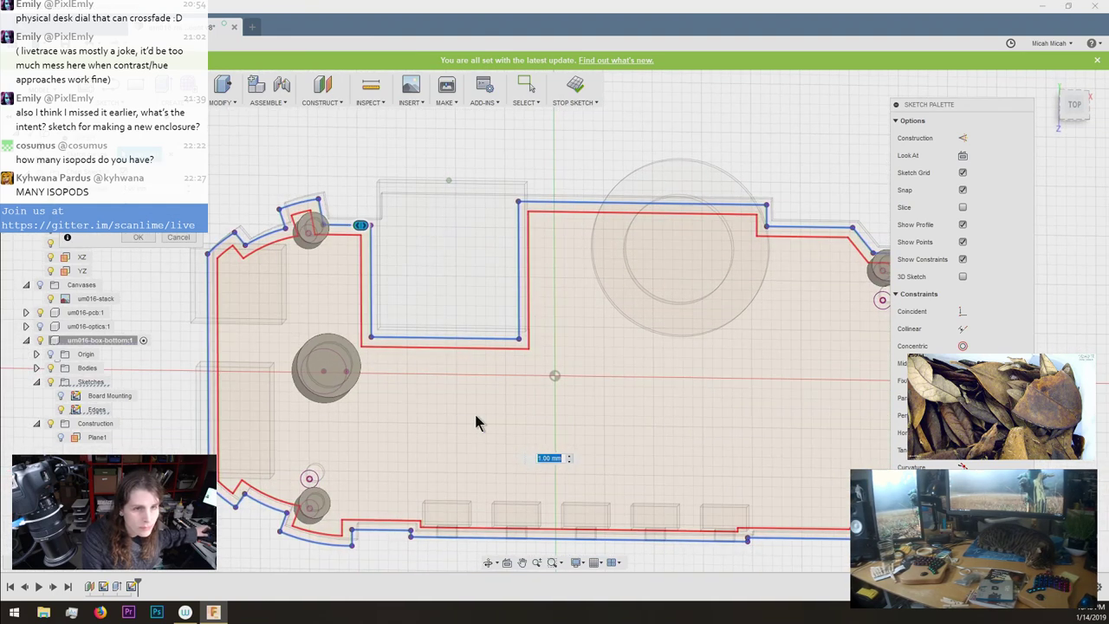
text(-1)
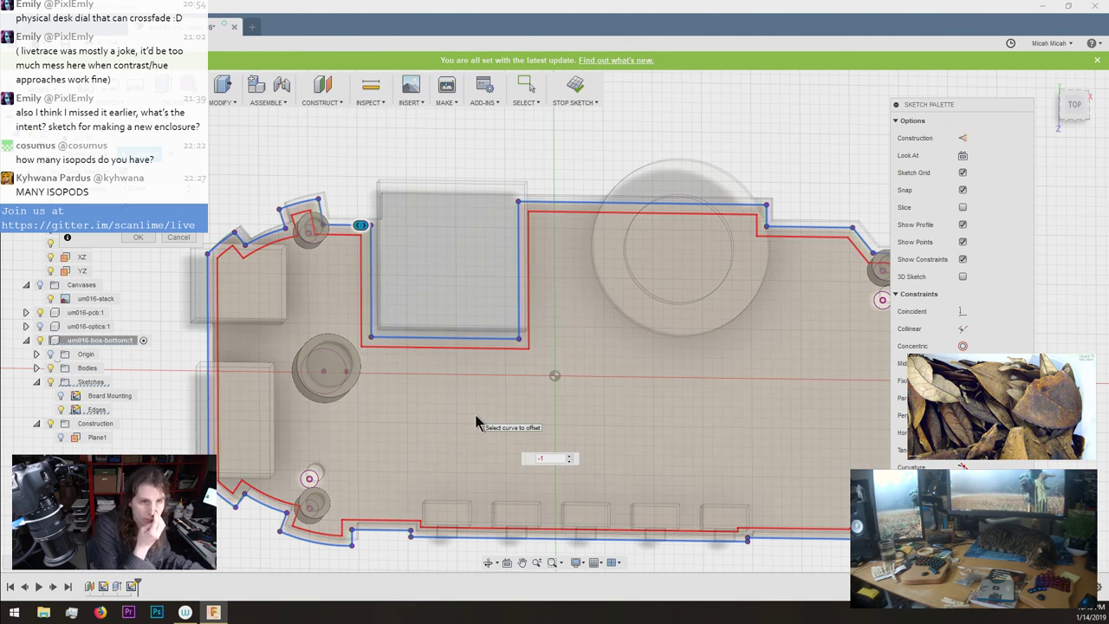
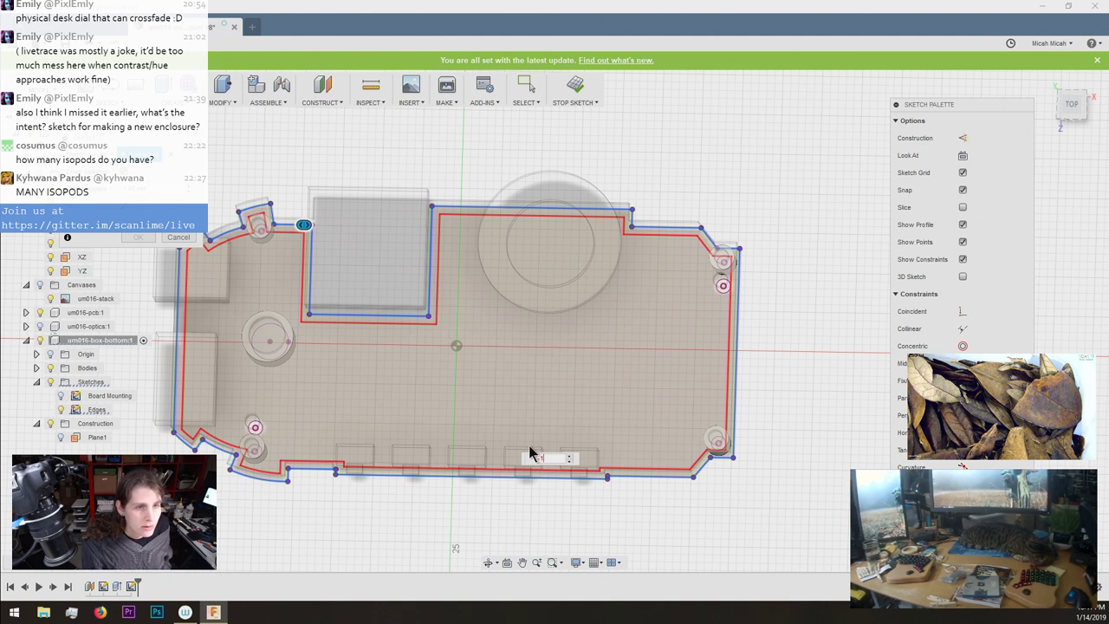
key(BackSpace)
key(BackSpace)
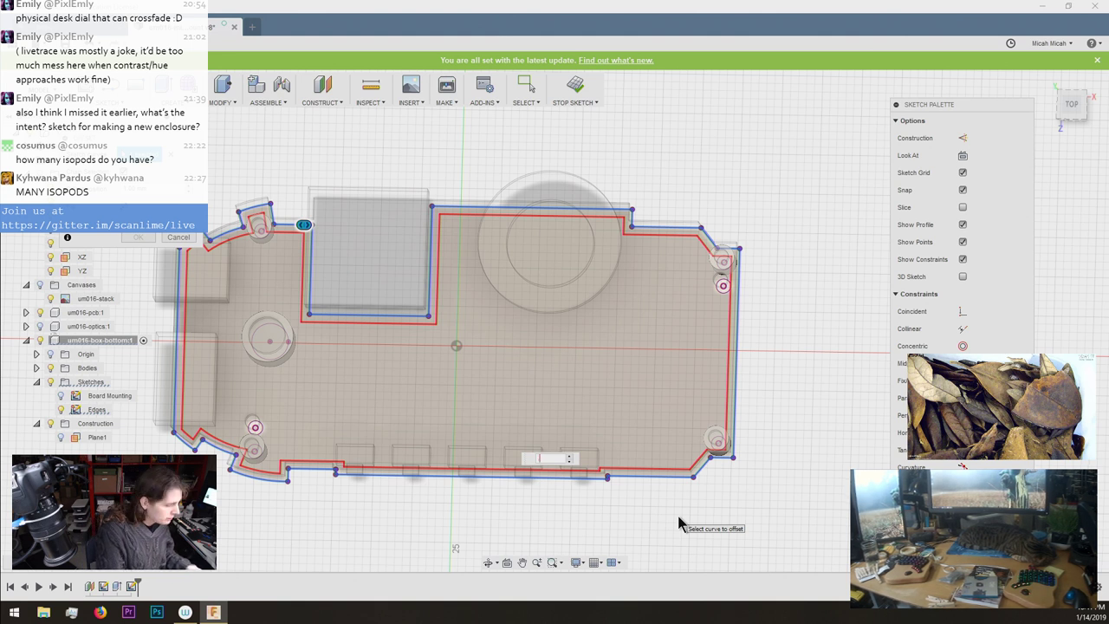
text(-7)
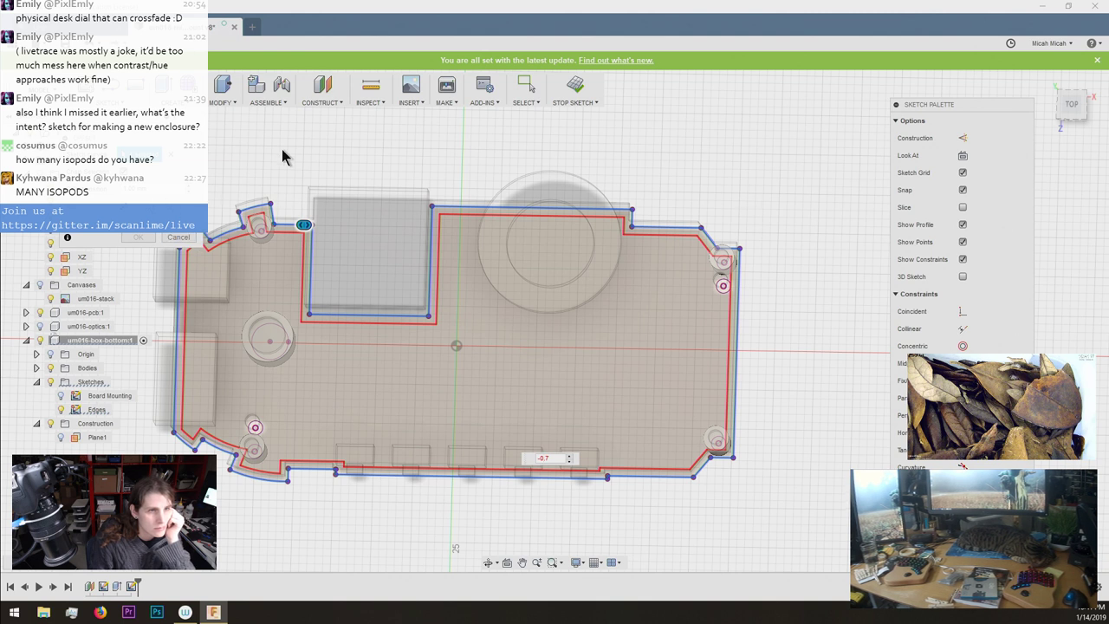
click(181, 238)
Offset the projected circuit board outline 0.7 mm outward as a closed chain.
scroll(309, 230, down, 2)
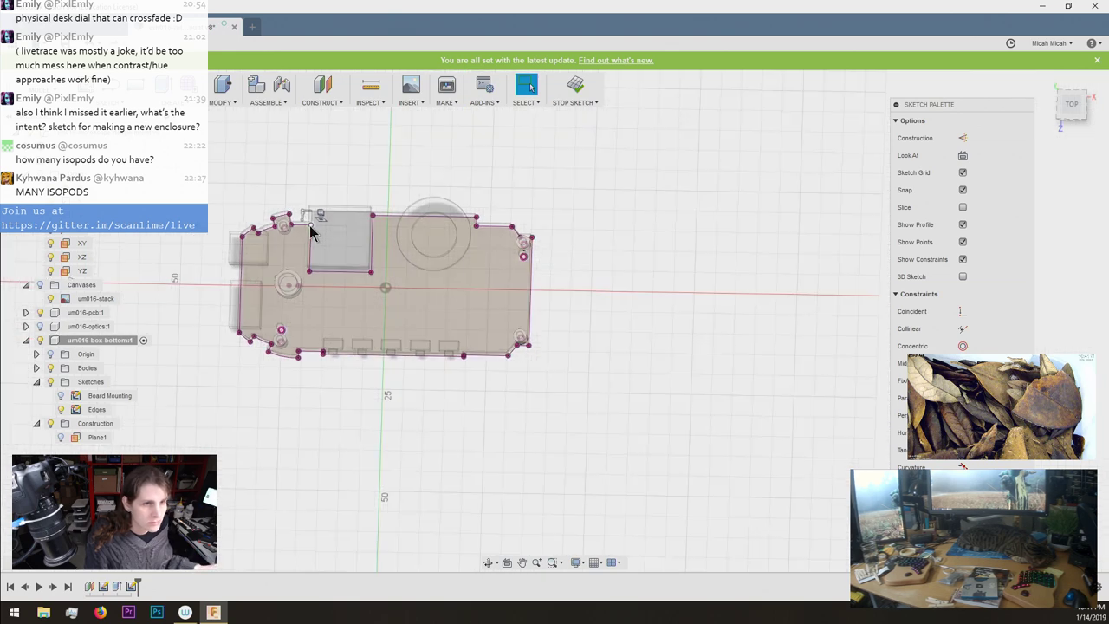
scroll(310, 232, up, 6)
key(F6)
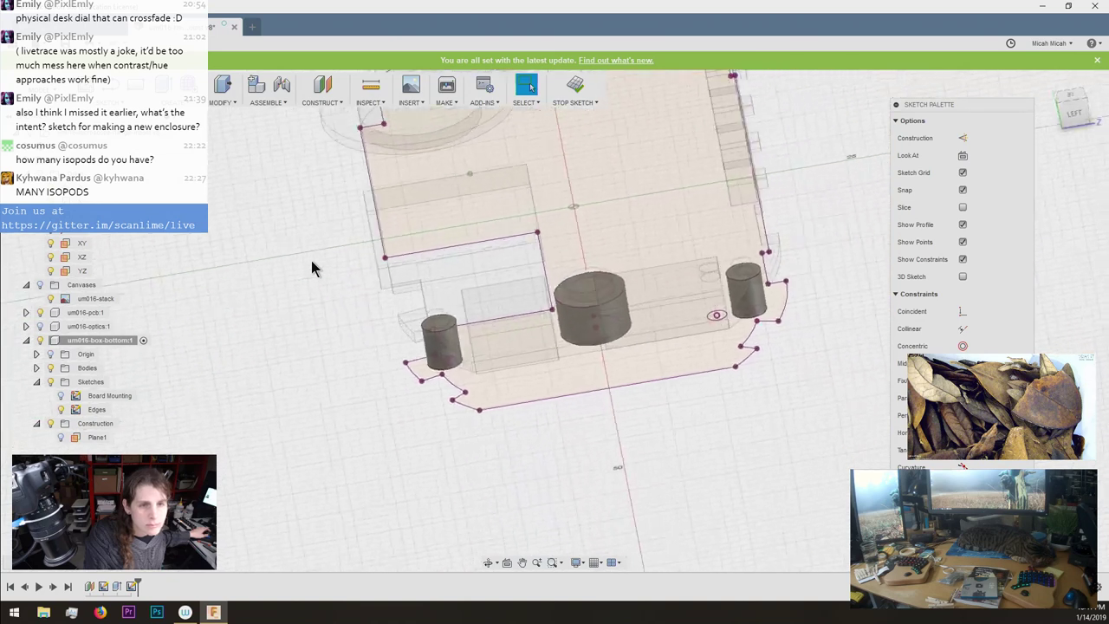
key(o)
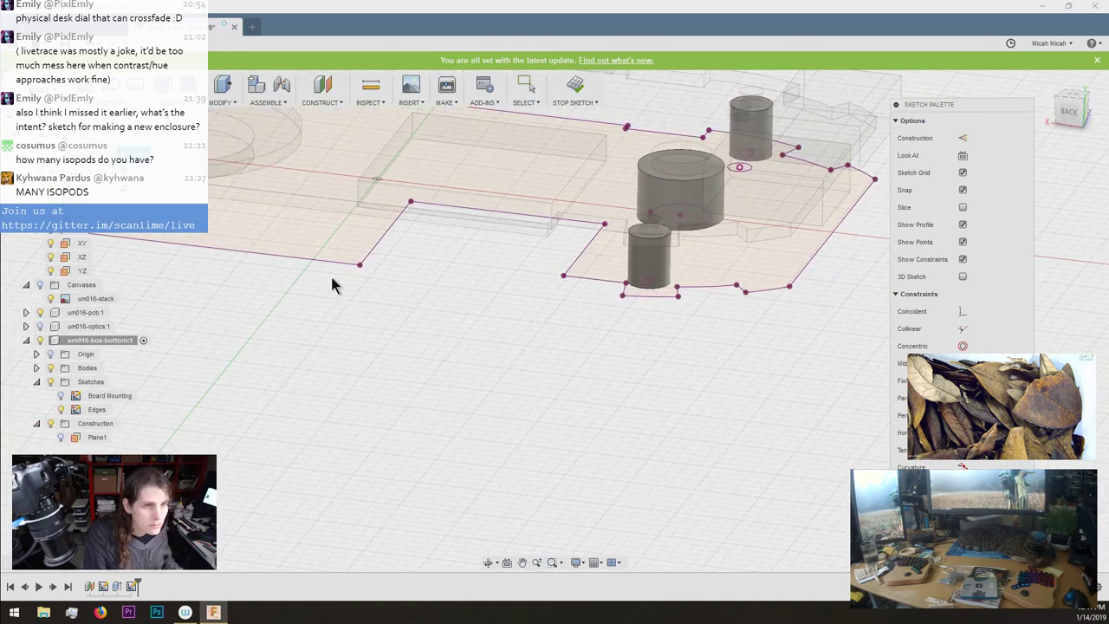
click(334, 257)
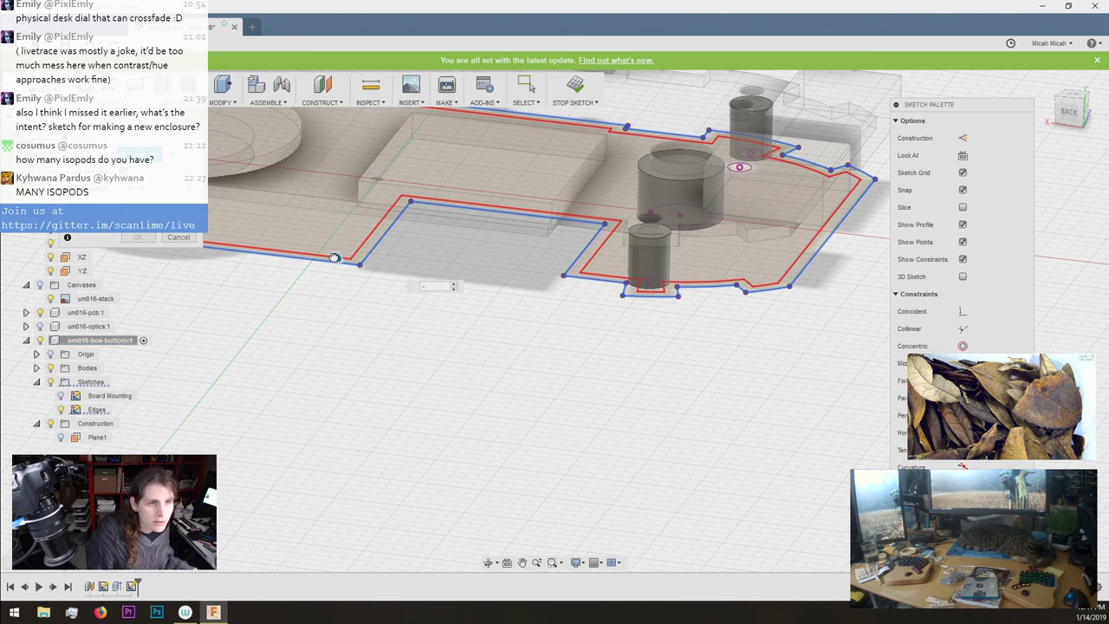
drag(334, 257, 341, 280)
scroll(428, 339, down, 1)
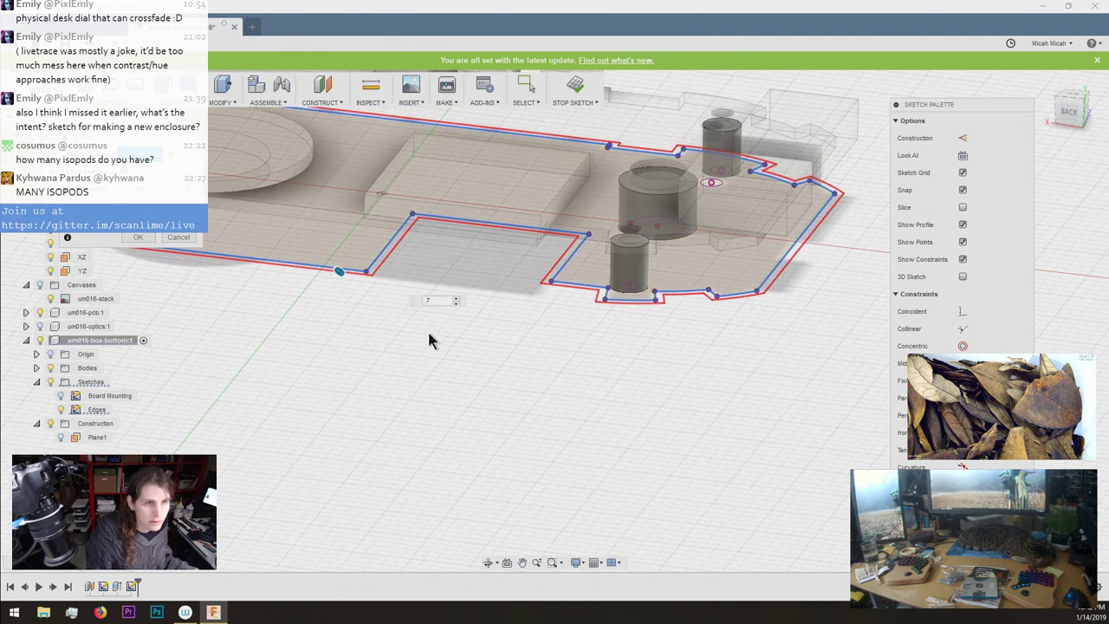
shift+middle_drag(373, 292, 394, 351)
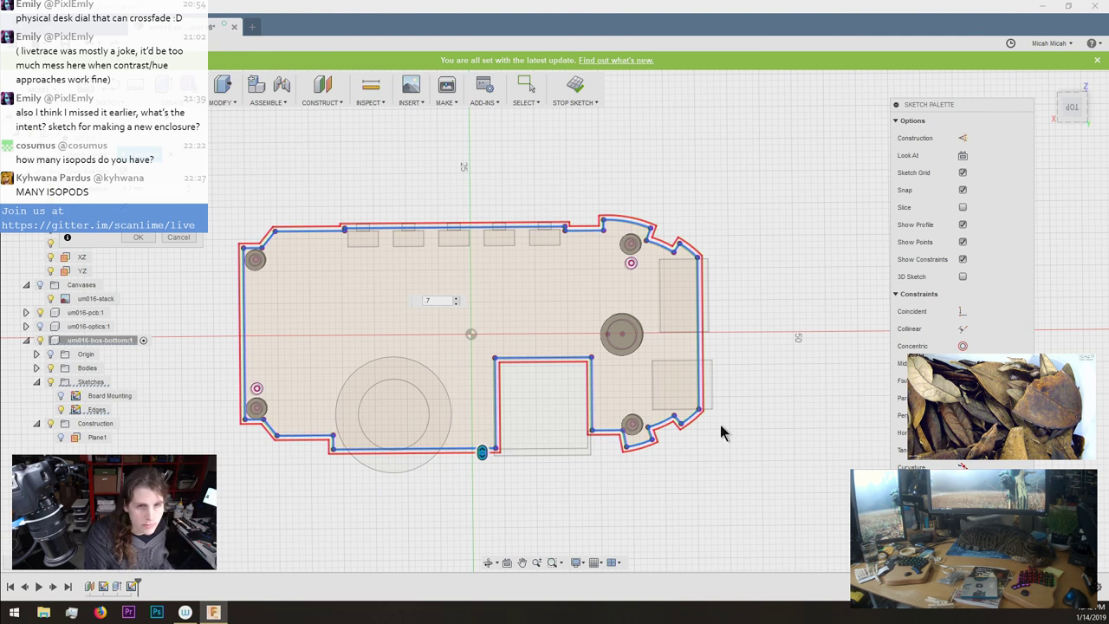
click(138, 236)
key(F6)
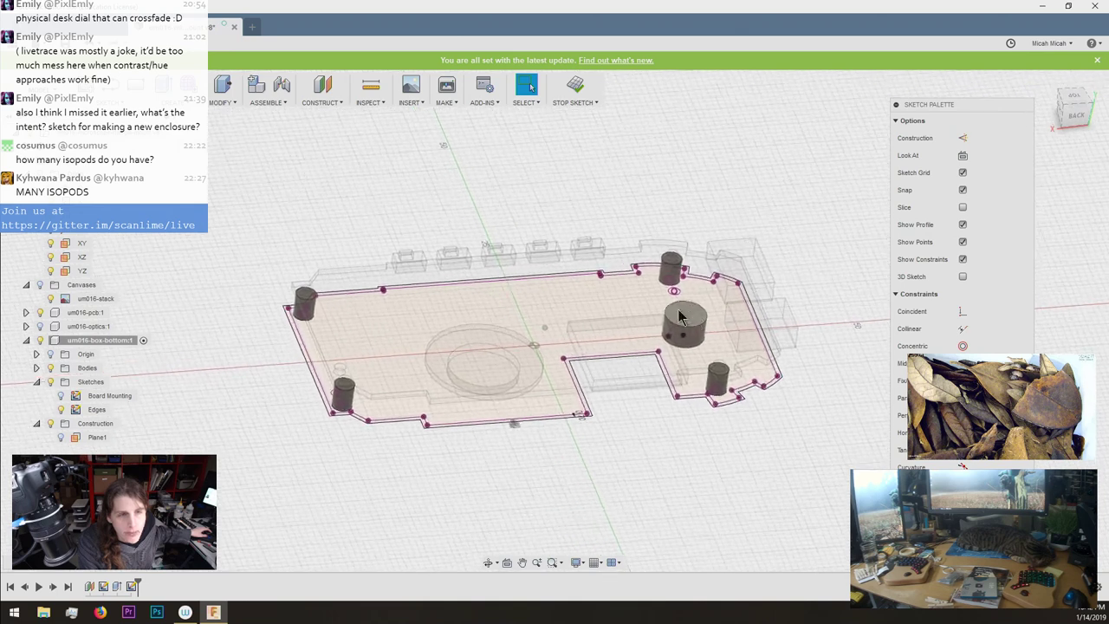
click(367, 381)
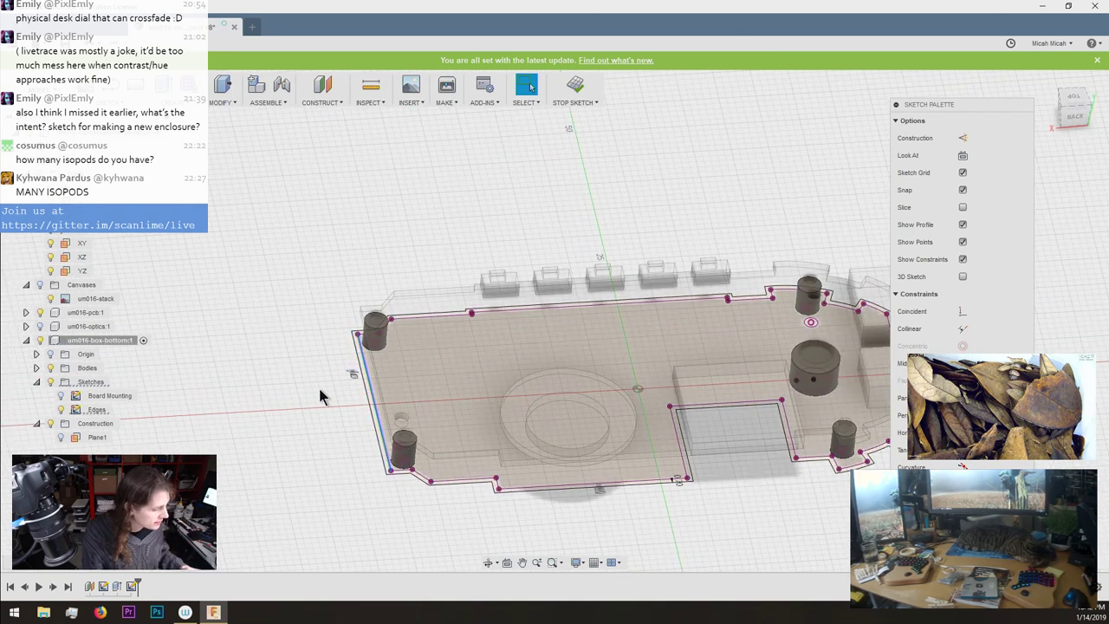
key(o)
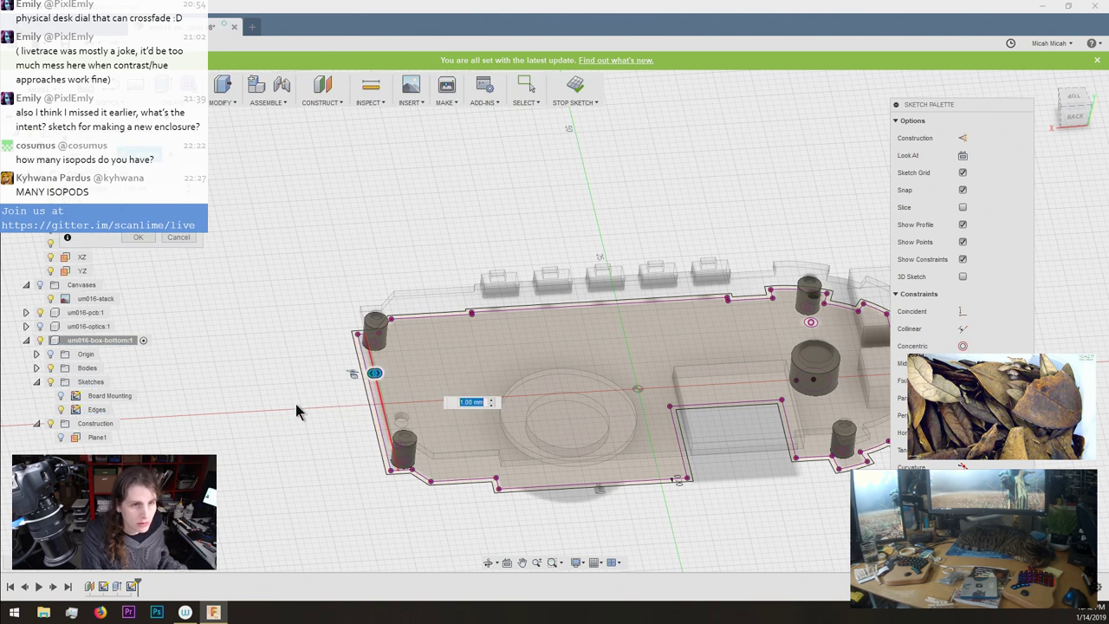
shift+middle_drag(291, 390, 297, 390)
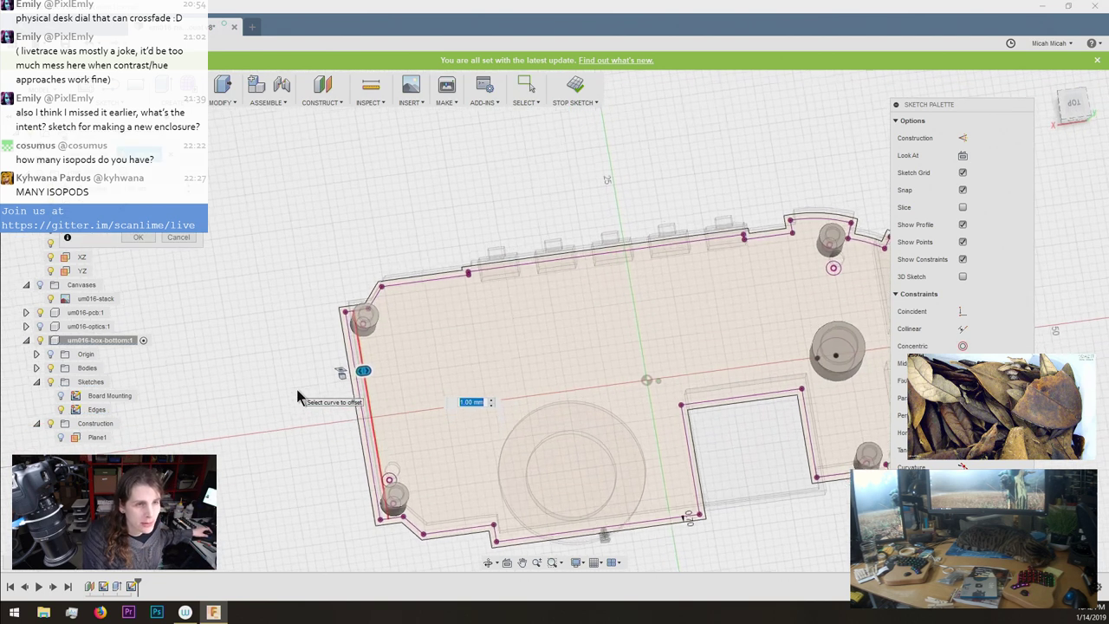
key(Escape)
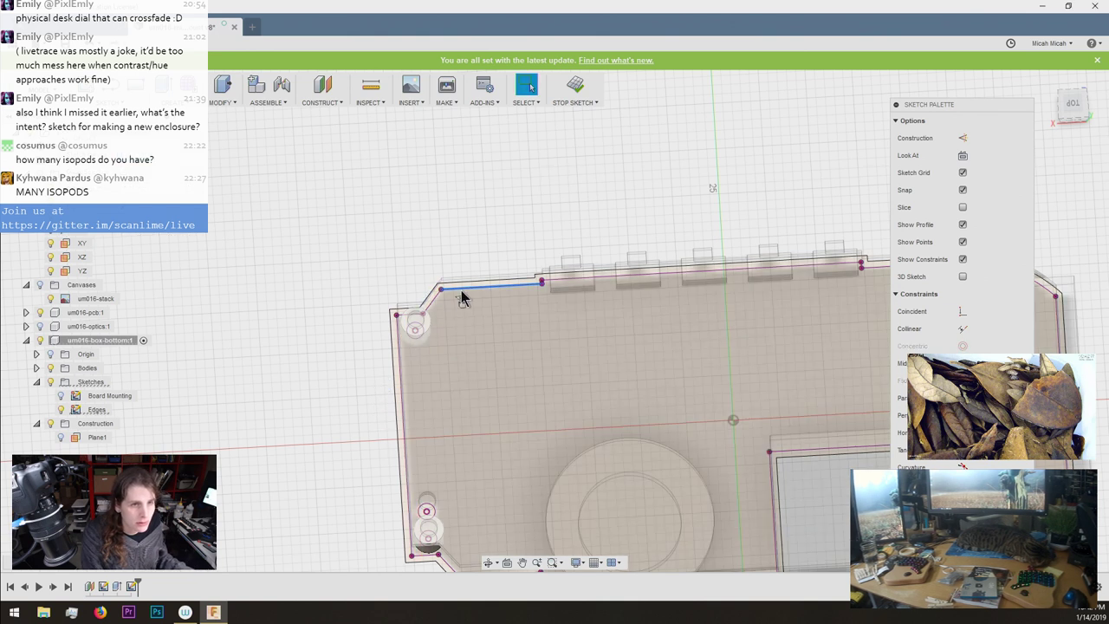
click(462, 289)
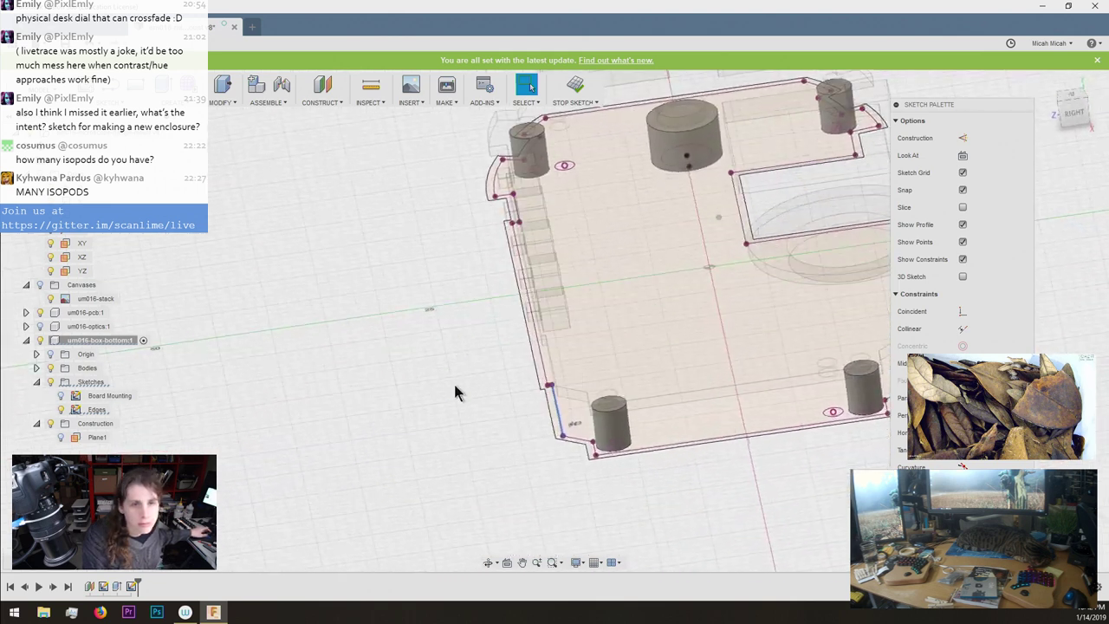
mouse_move(455, 386)
shift+middle_down()
mouse_move(491, 423)
mouse_move(565, 414)
shift+middle_up()
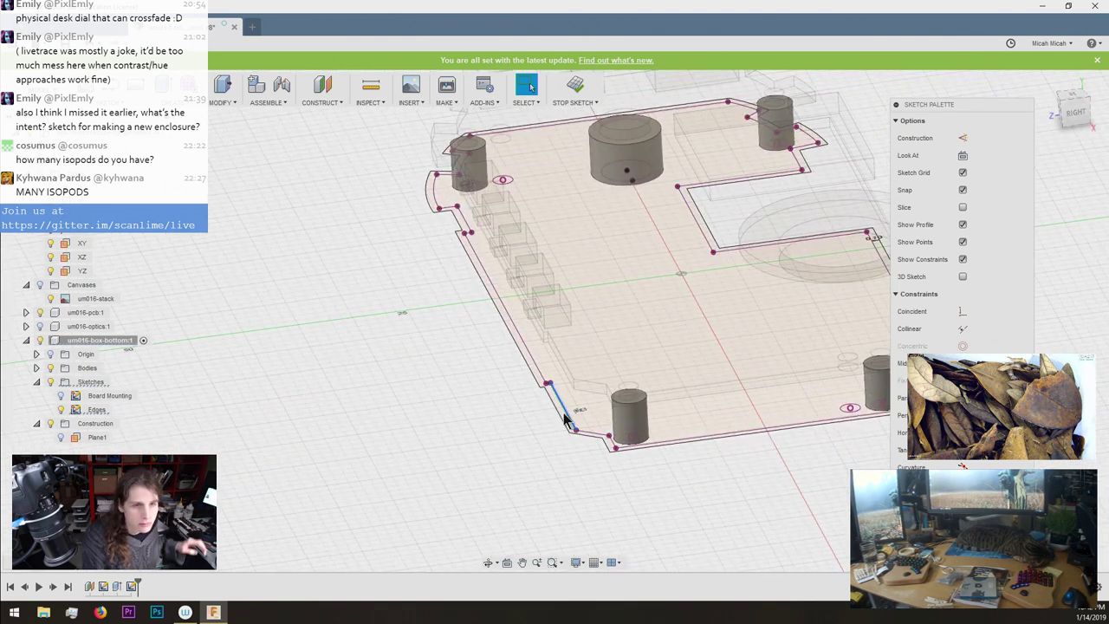
click(565, 416)
key(o)
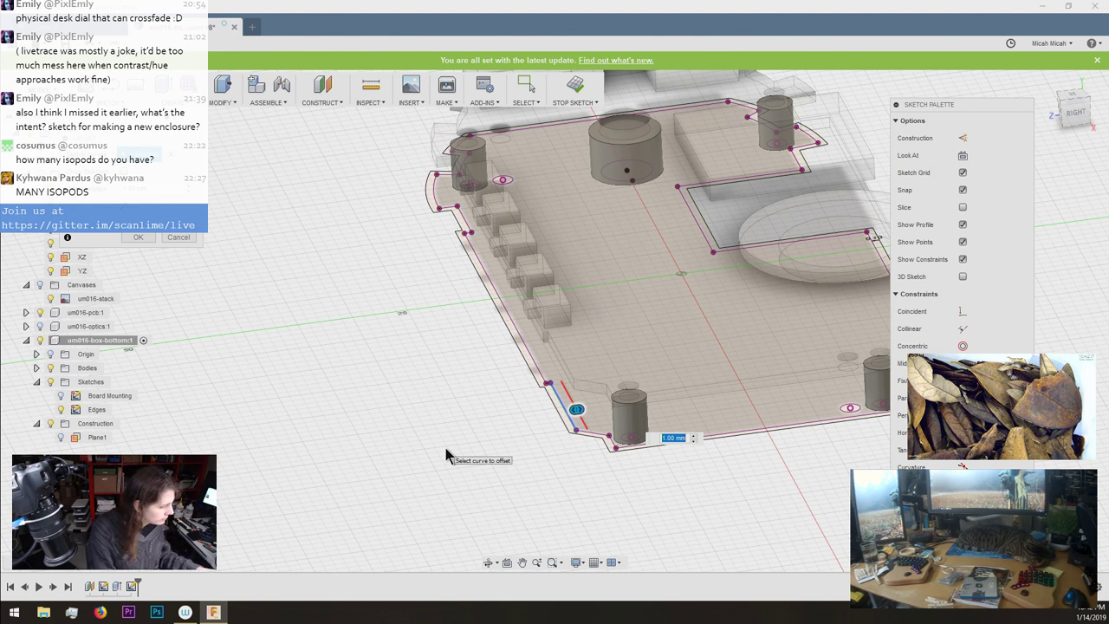
text(1.5)
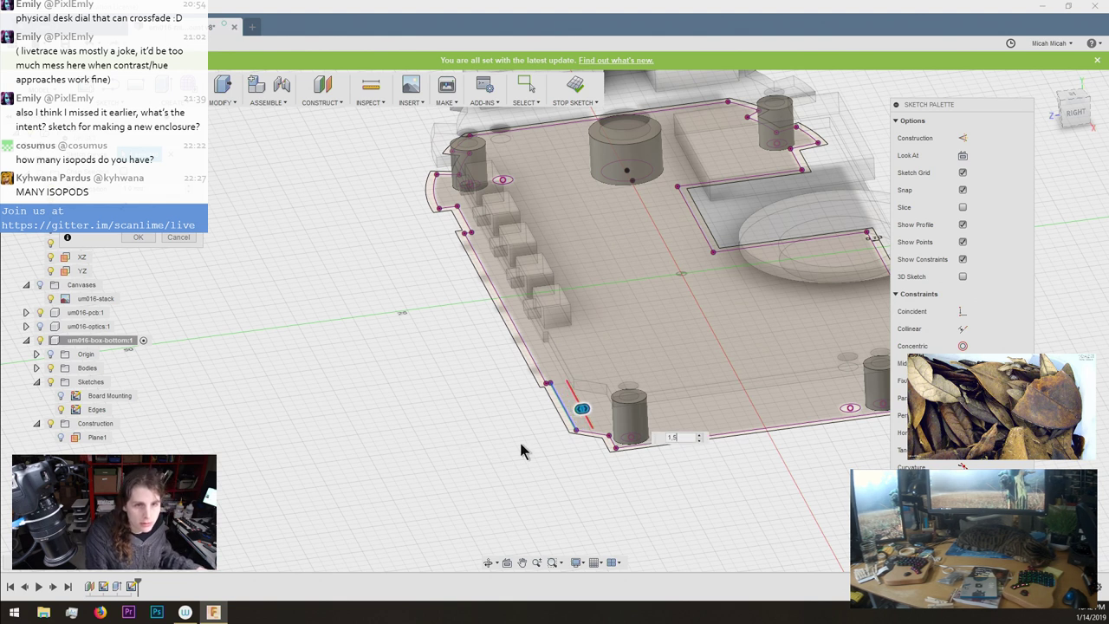
key(Escape)
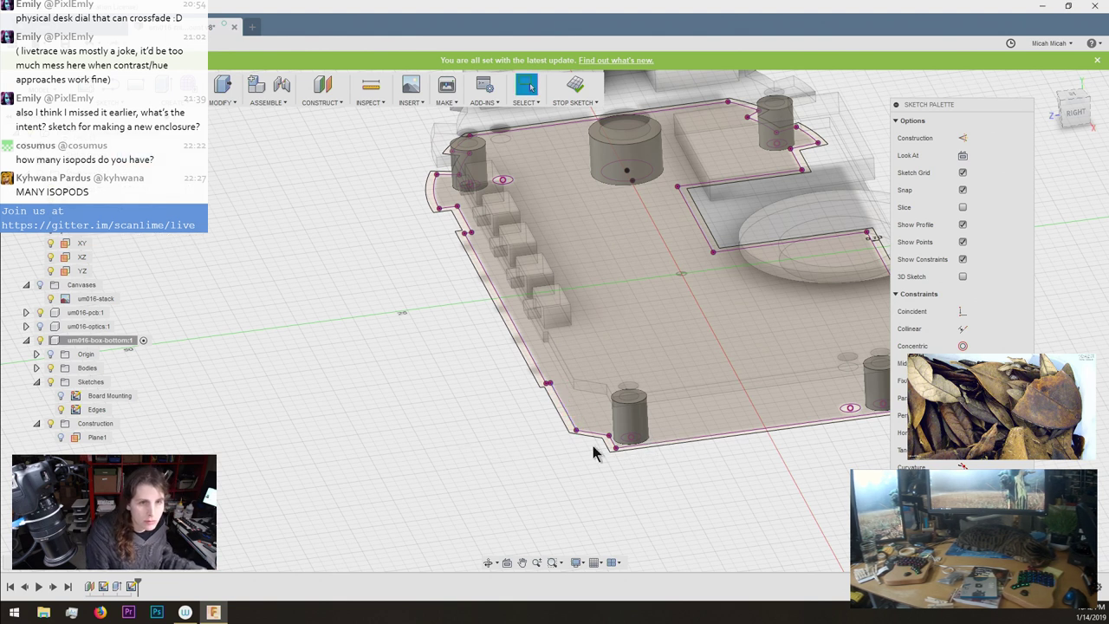
Offset the whole projected board outline 2.0 mm outward to form the outer wall contour.
double_click(534, 360)
key(o)
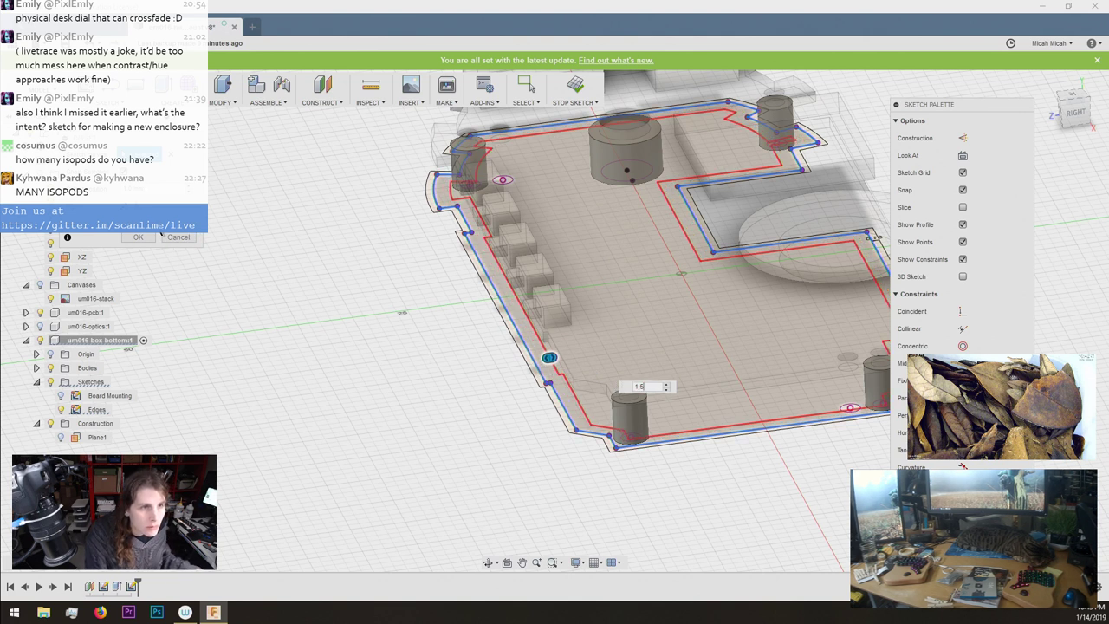
click(126, 206)
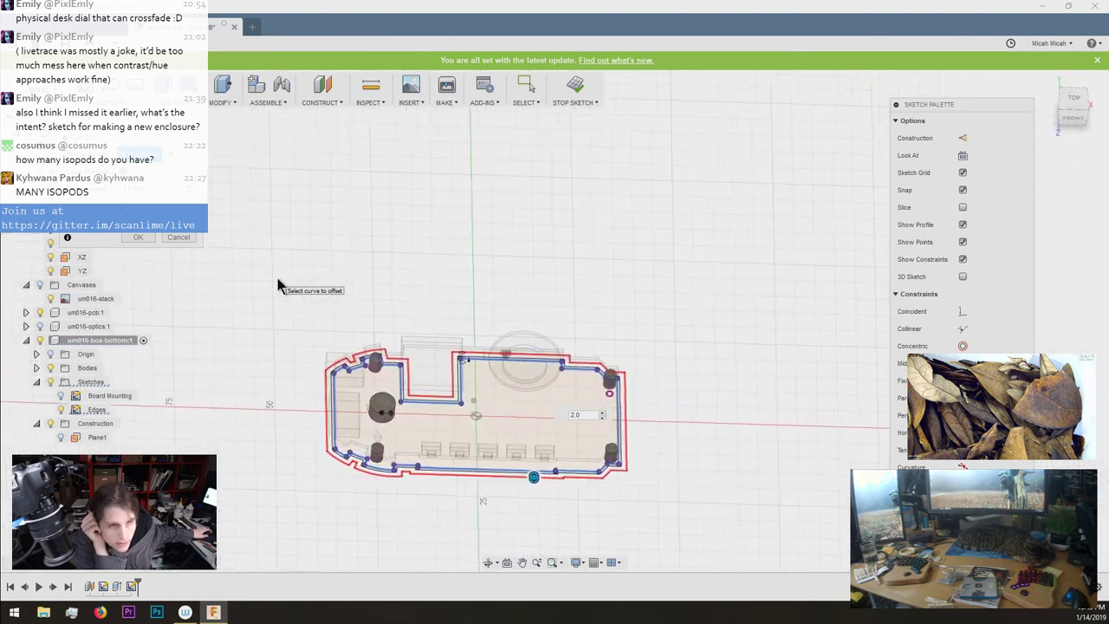
key(Return)
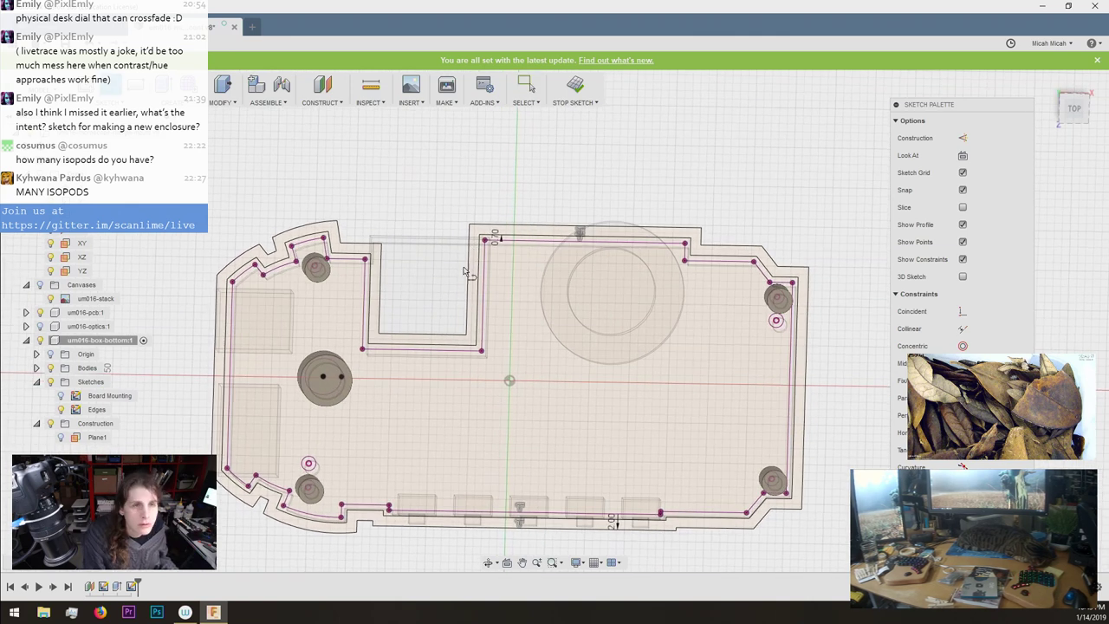
scroll(374, 193, down, 1)
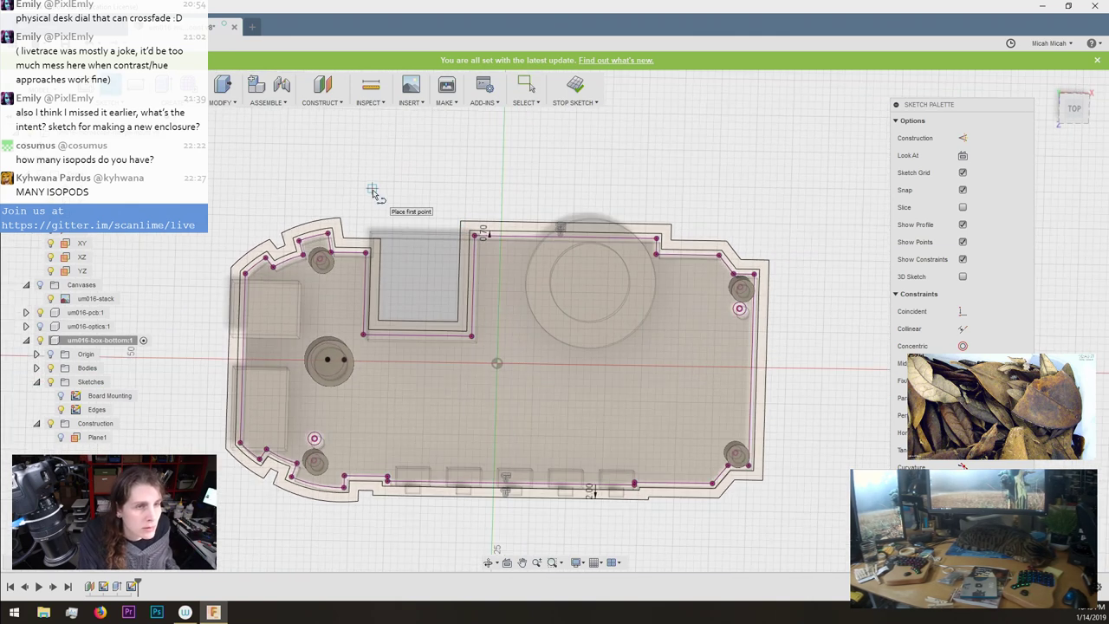
scroll(349, 210, down, 1)
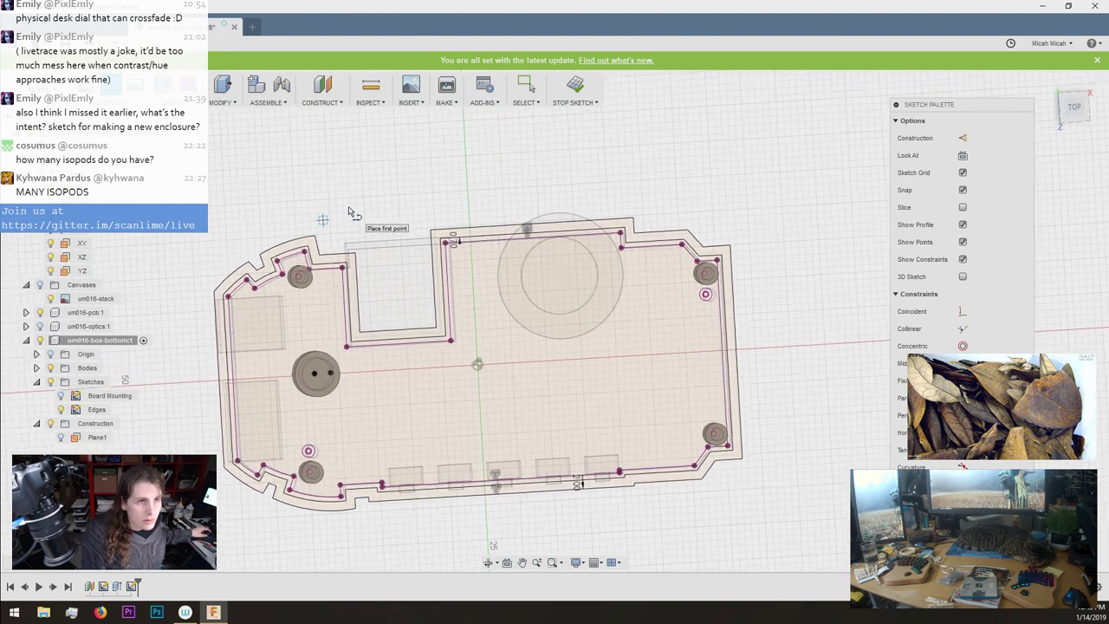
scroll(348, 211, down, 2)
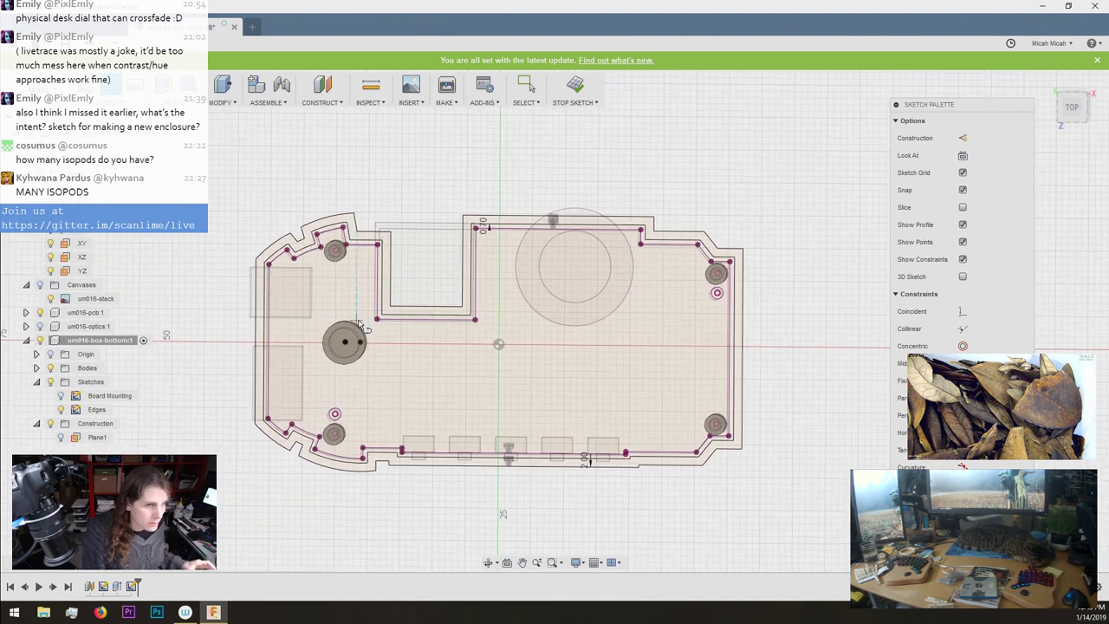
scroll(390, 355, up, 3)
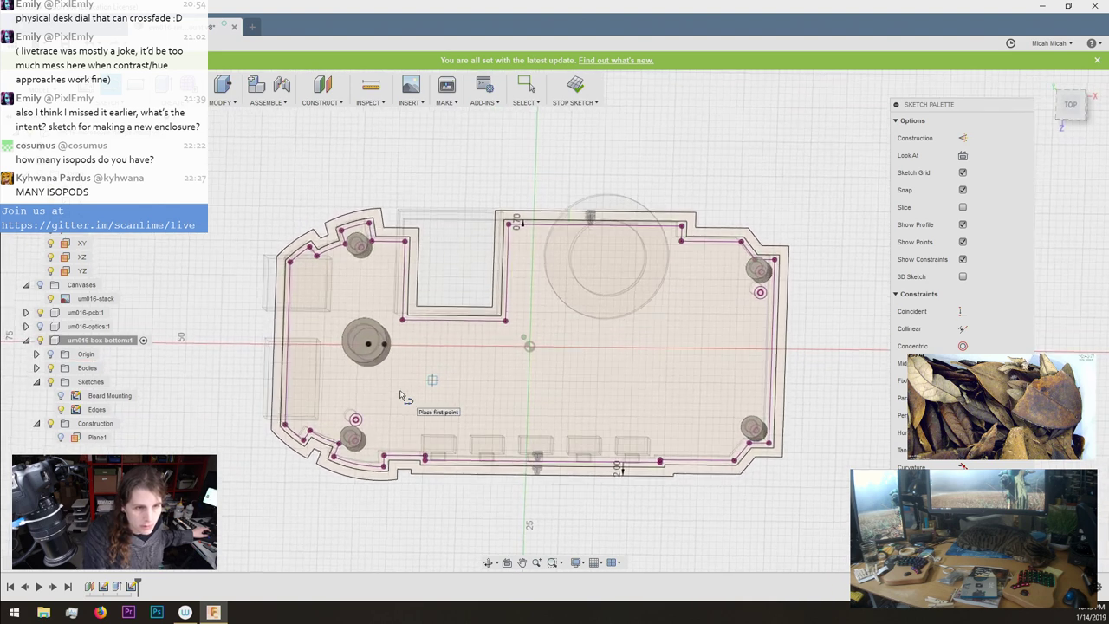
shift+middle_drag(400, 395, 403, 396)
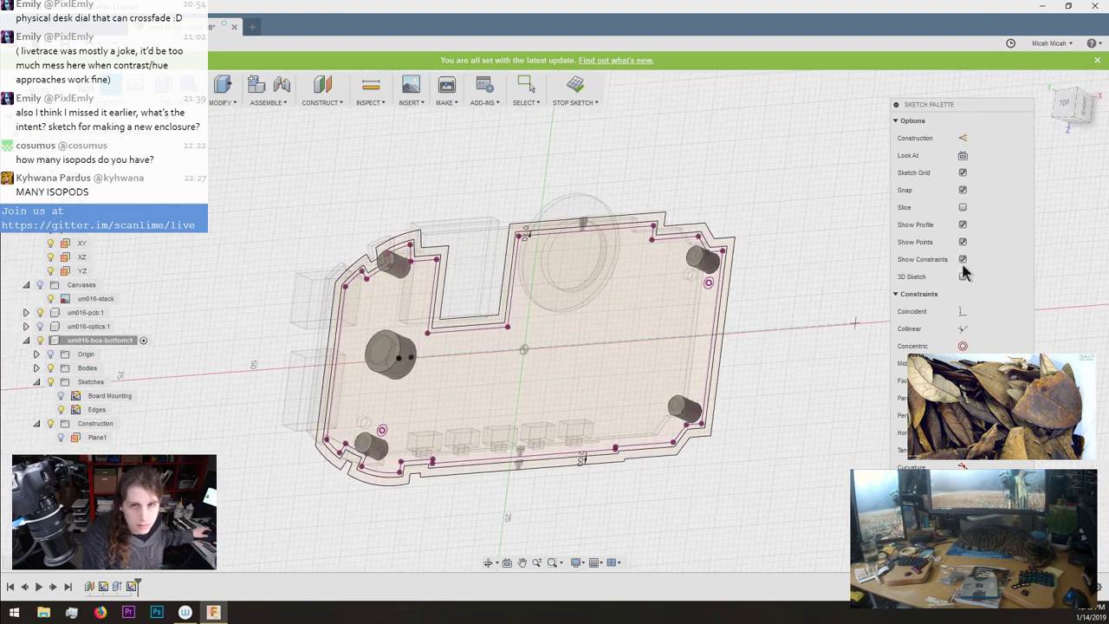
click(1066, 103)
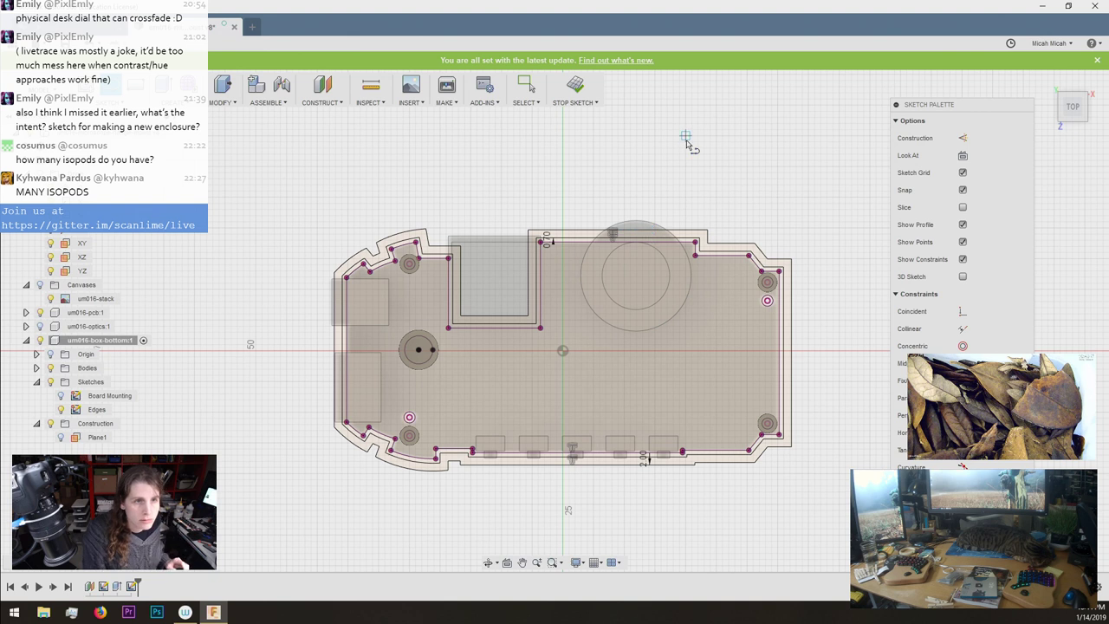
middle_drag(686, 143, 525, 150)
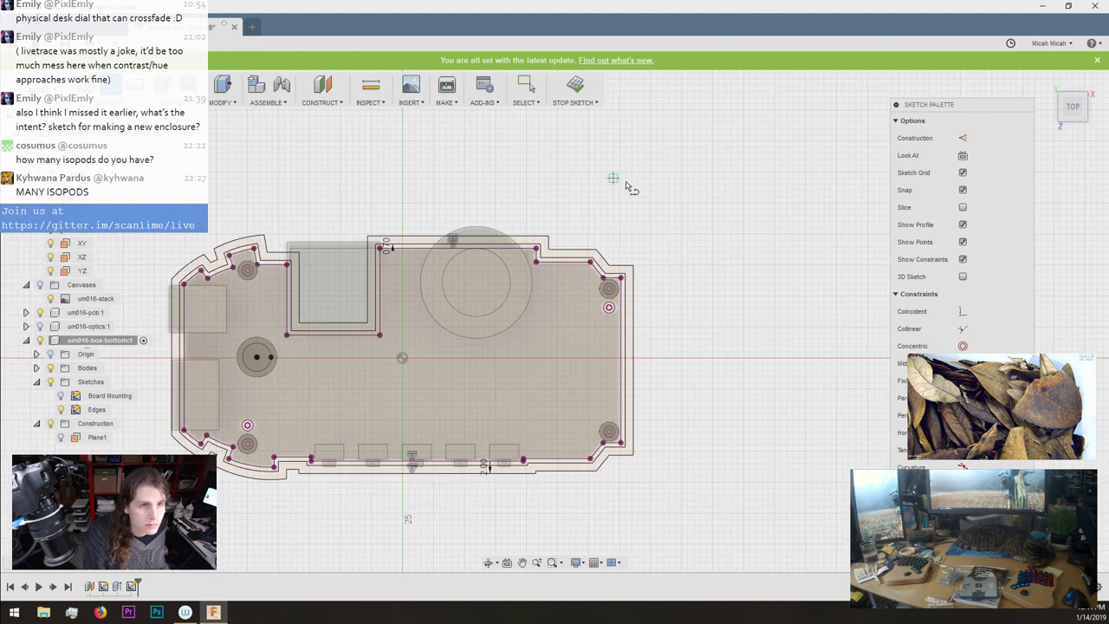
scroll(626, 186, up, 1)
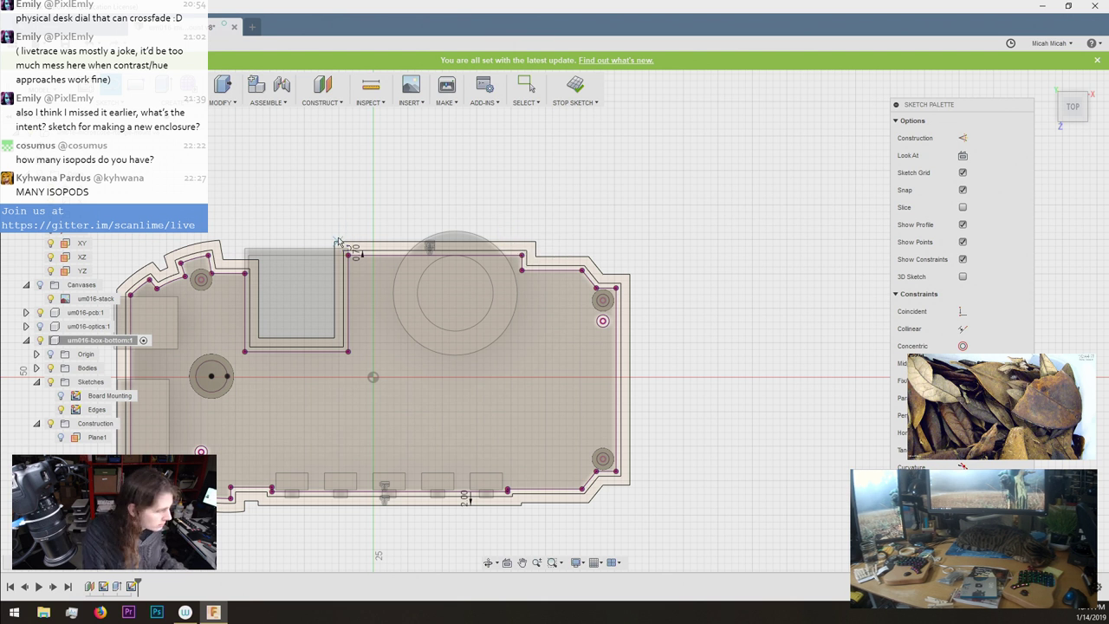
key(c)
click(212, 380)
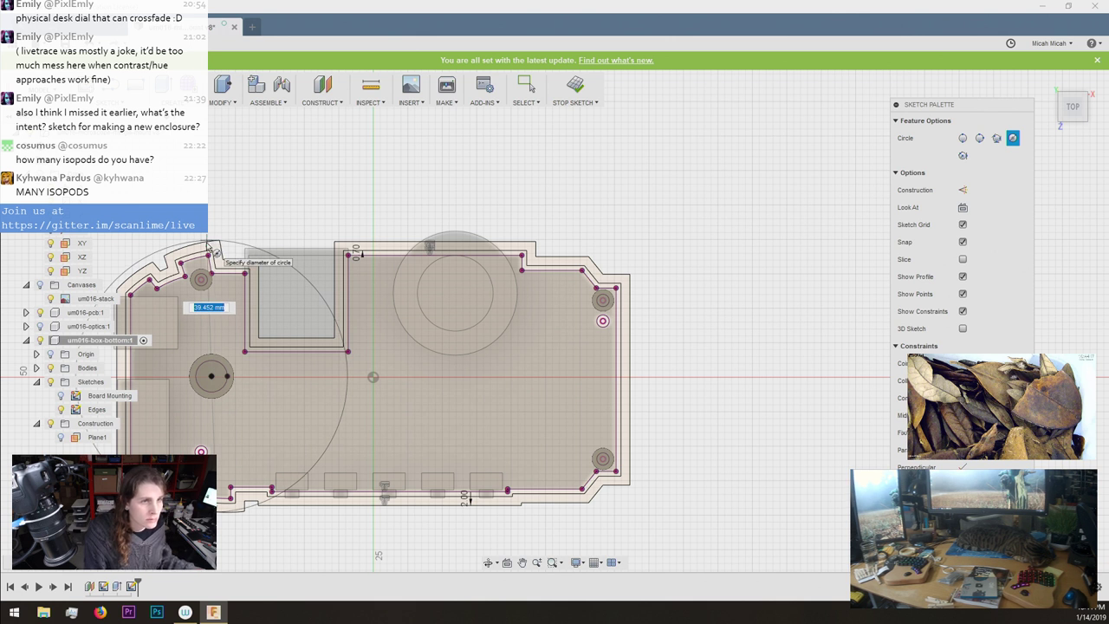
key(Escape)
Draw a circle about 39.5 mm in diameter, centred on the inner point beside the large boss and reaching the outer contour's upper corner by the notch.
key(c)
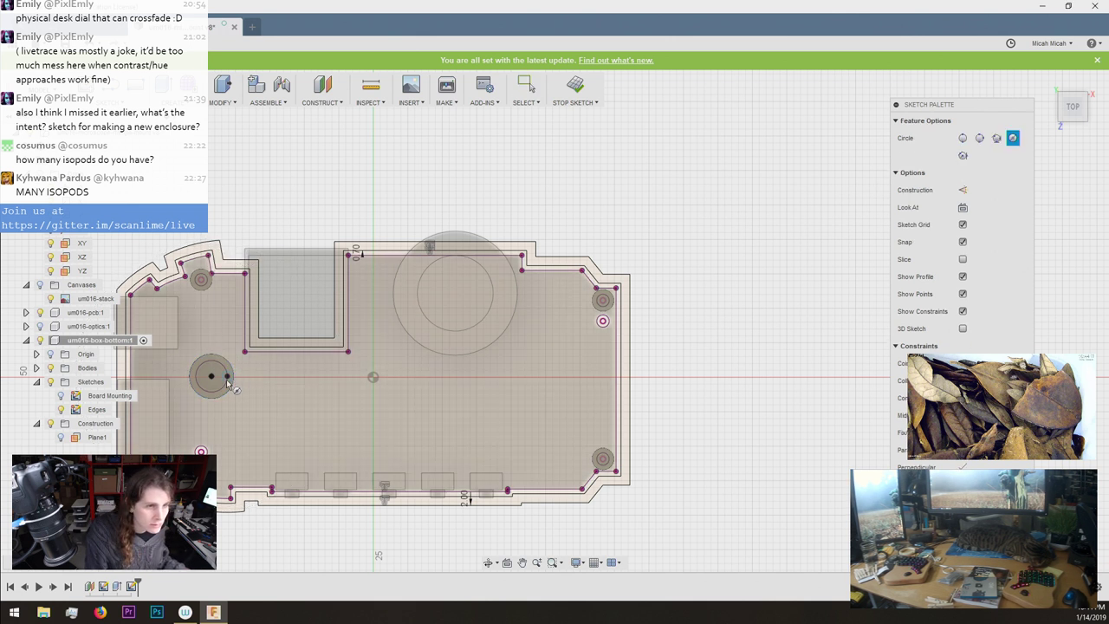
click(211, 375)
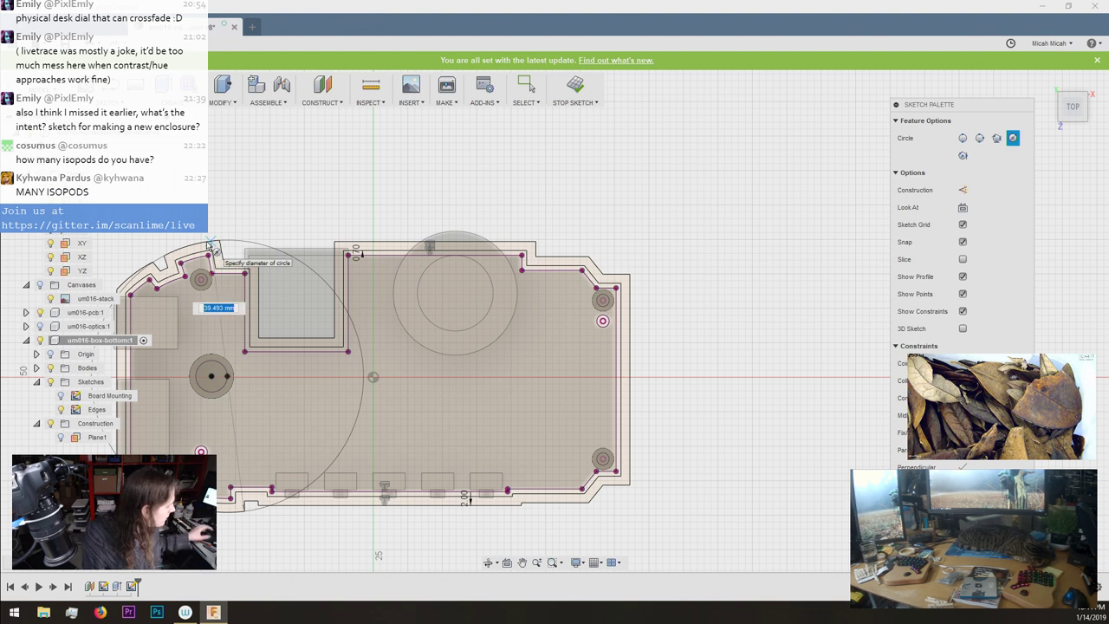
shift+middle_drag(208, 245, 207, 245)
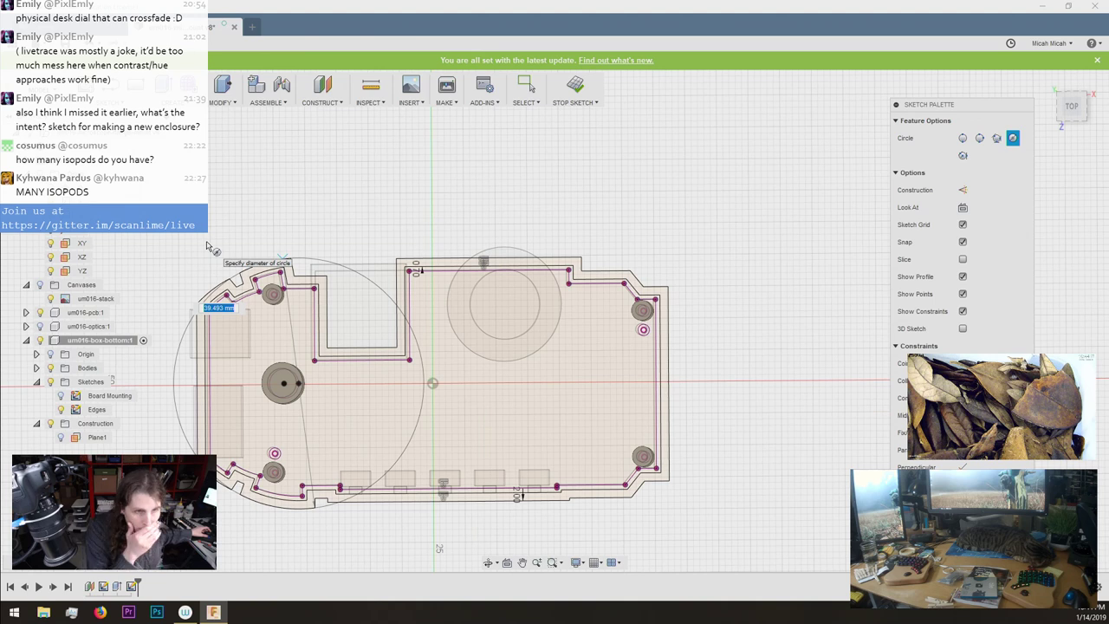
scroll(242, 286, down, 2)
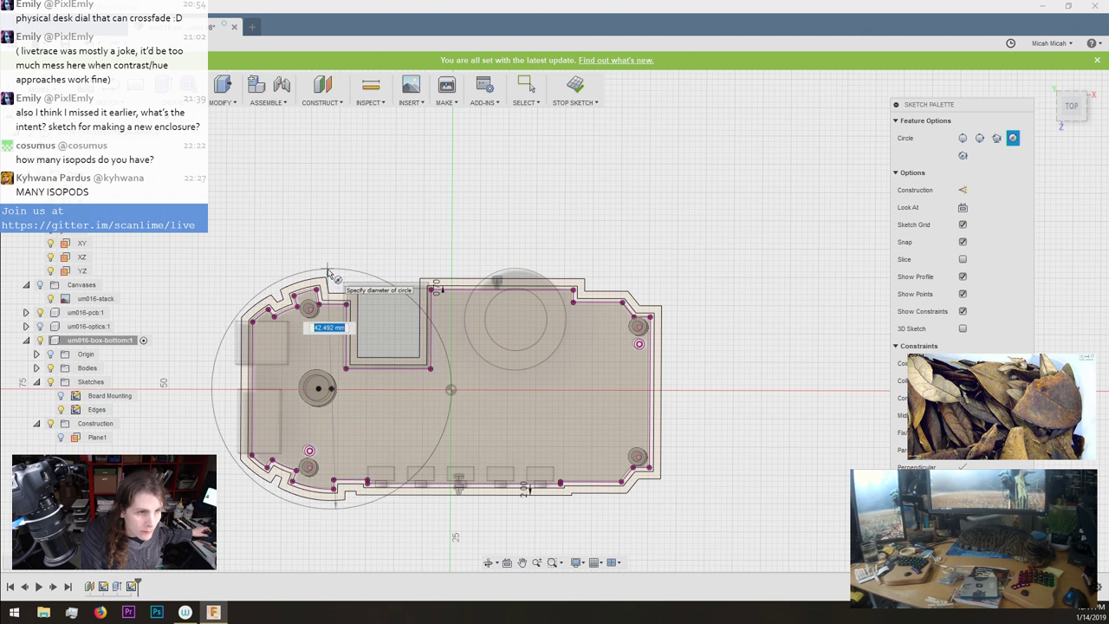
scroll(328, 277, up, 5)
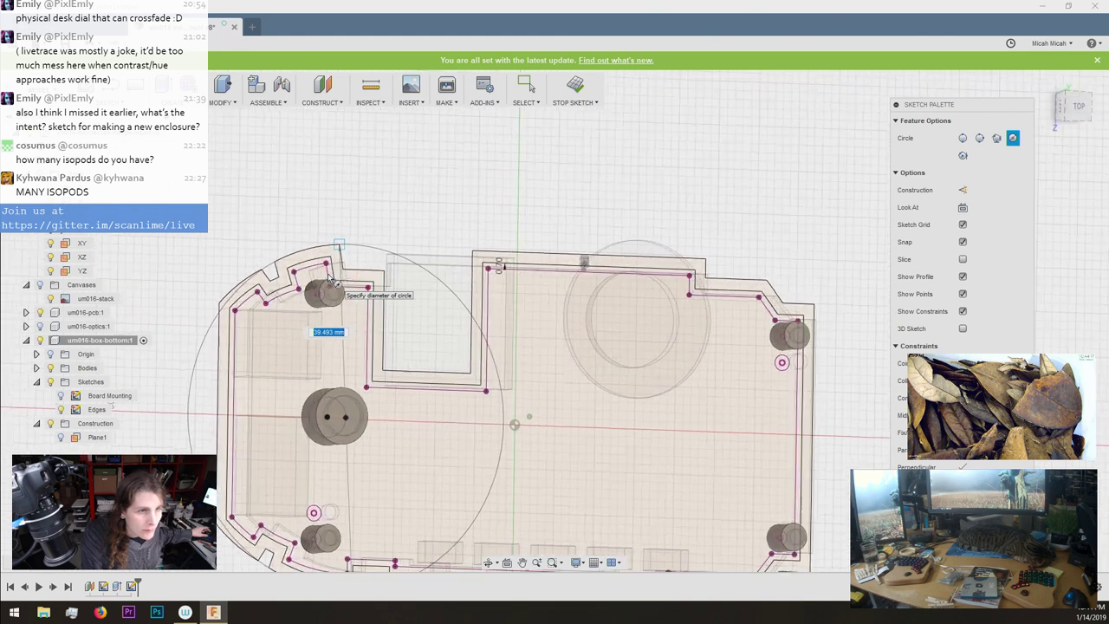
scroll(328, 278, down, 2)
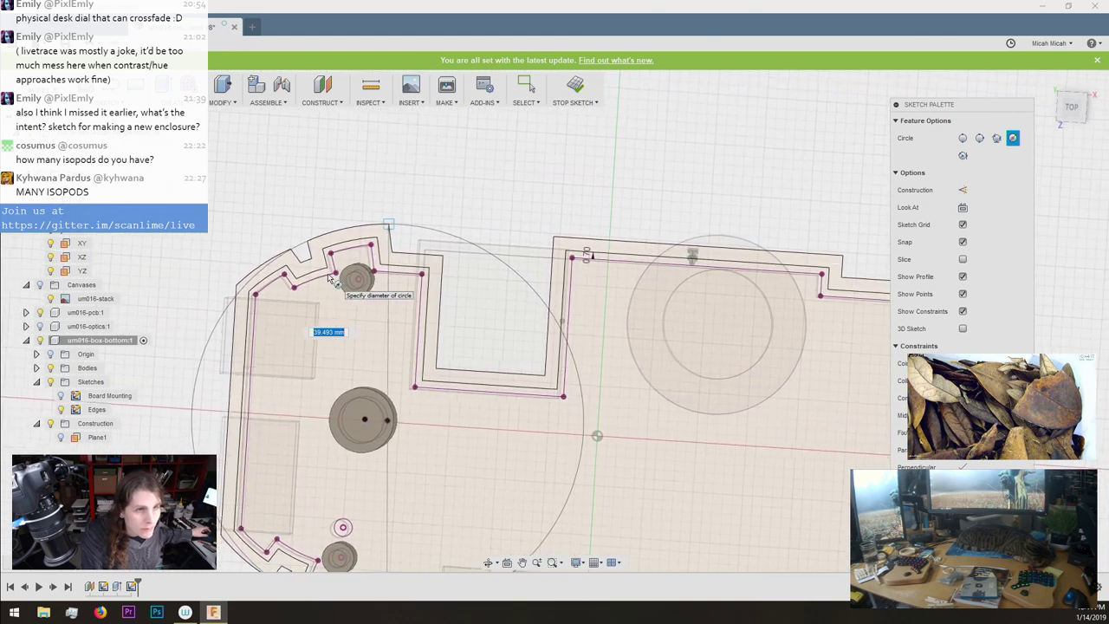
scroll(327, 277, down, 3)
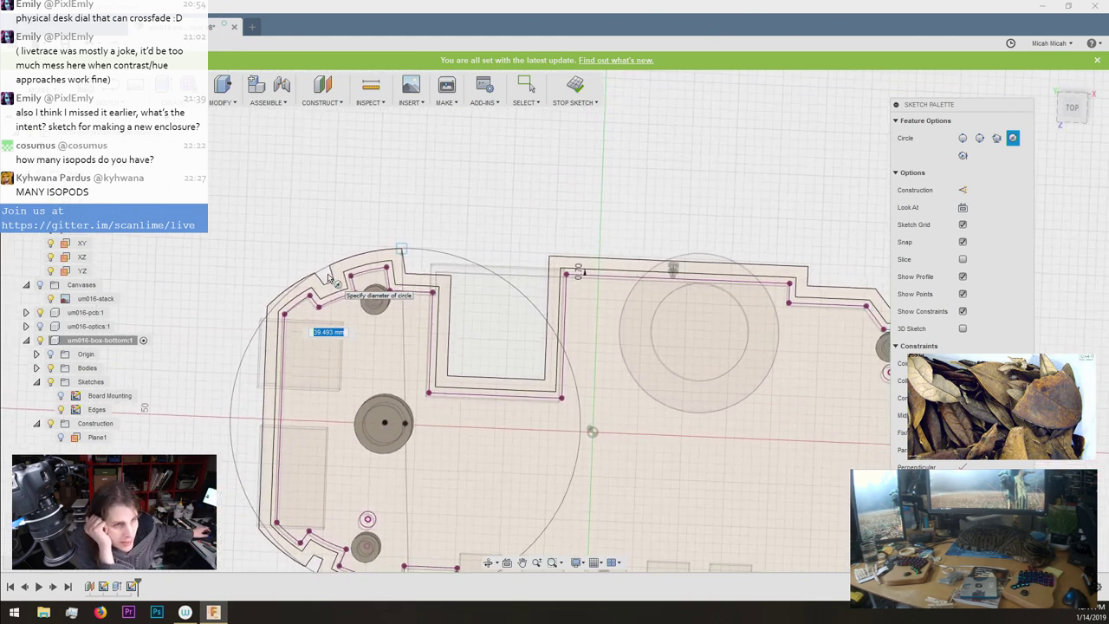
scroll(328, 277, down, 3)
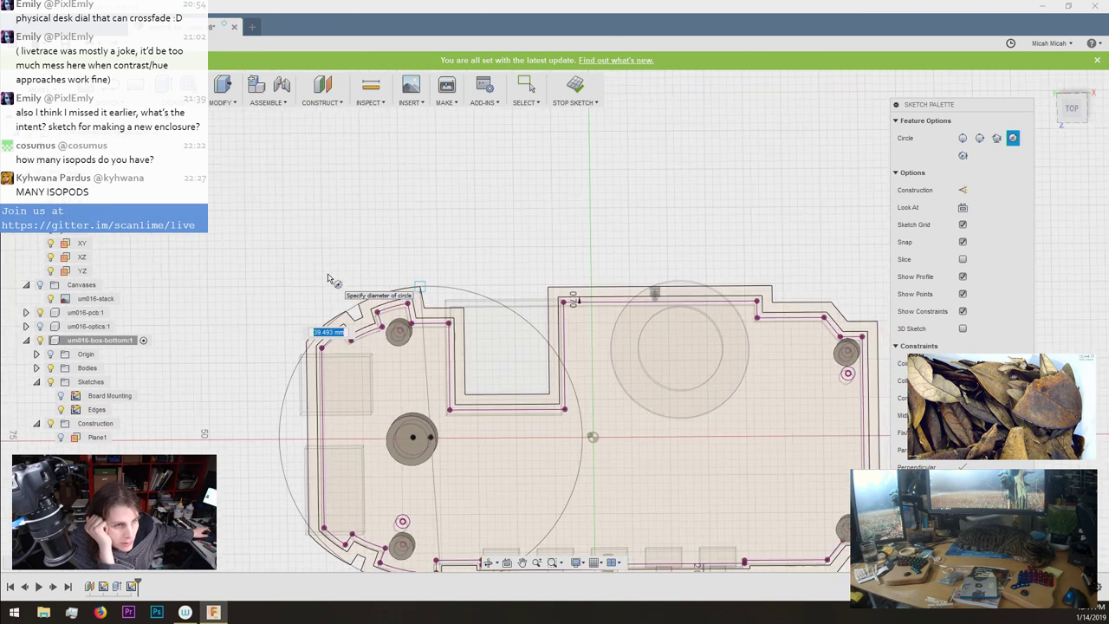
scroll(327, 277, down, 3)
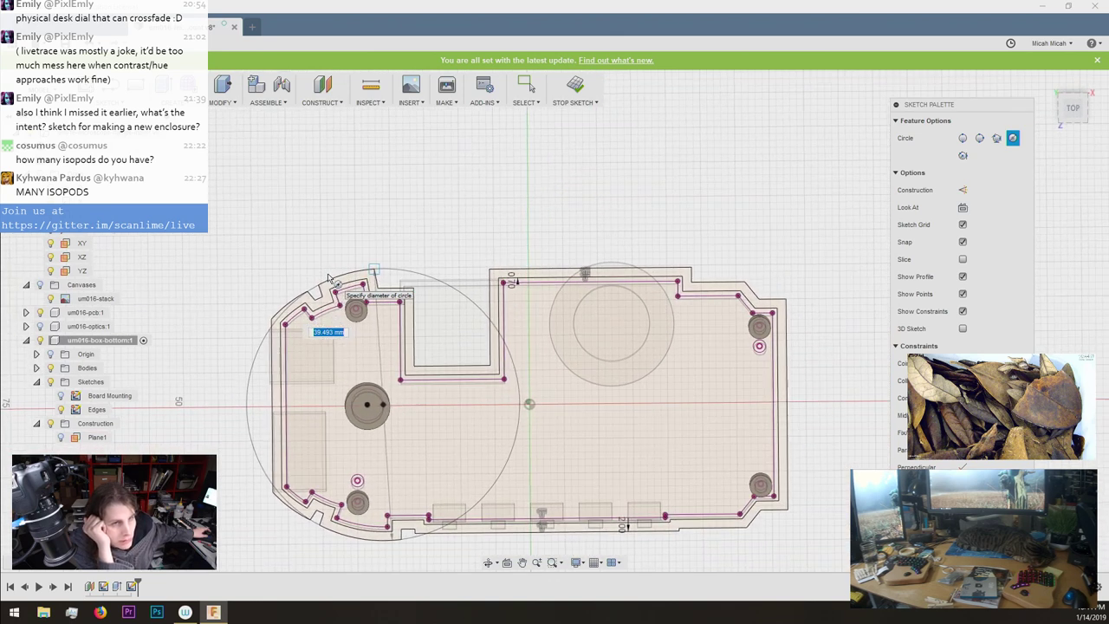
click(328, 278)
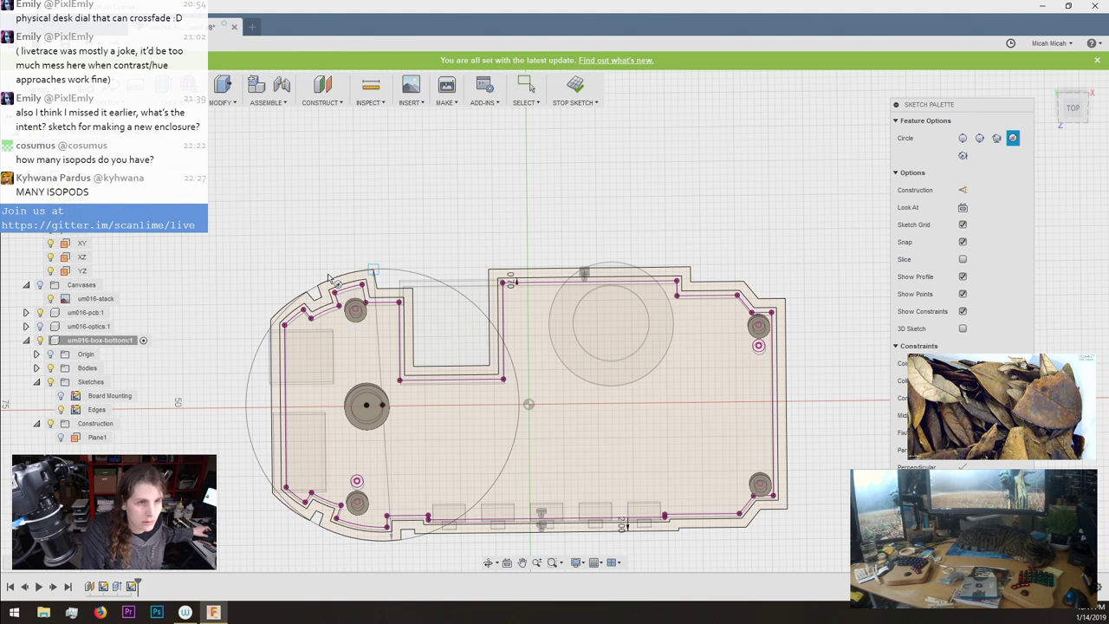
Draw a second circle about 17.2 mm in diameter inside the board outline, near the end opposite the large boss.
scroll(421, 253, up, 3)
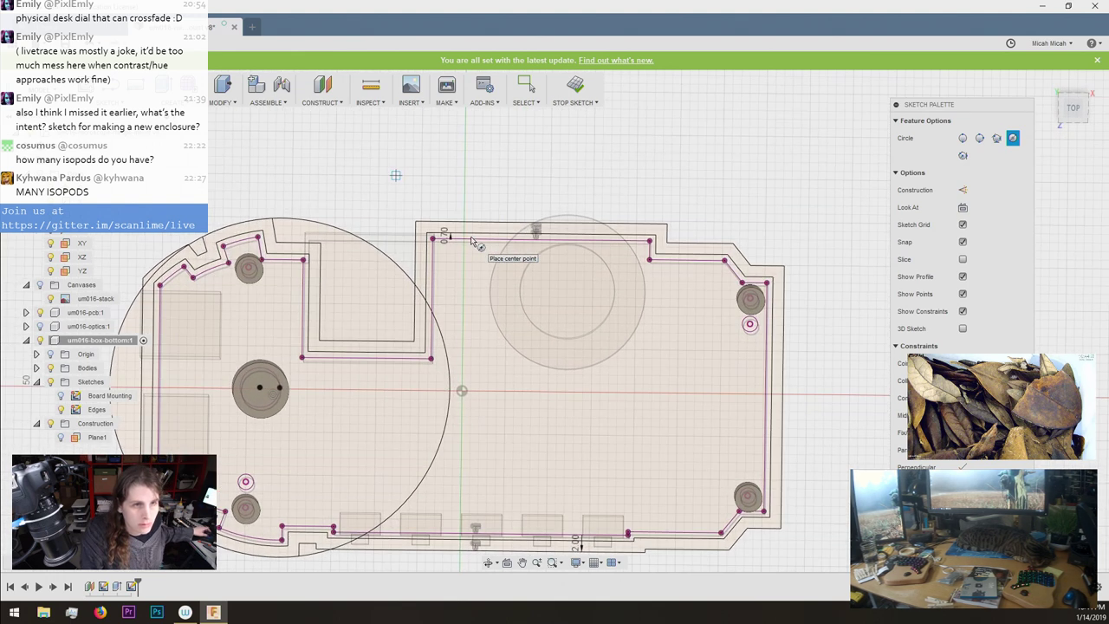
scroll(486, 252, down, 3)
click(628, 344)
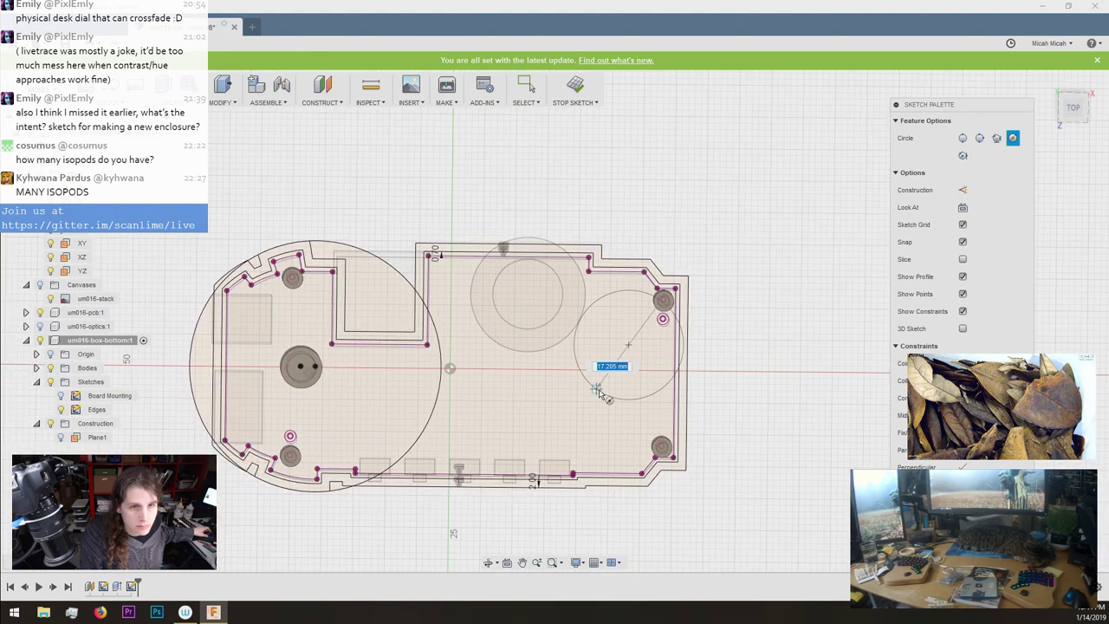
click(596, 388)
key(Escape)
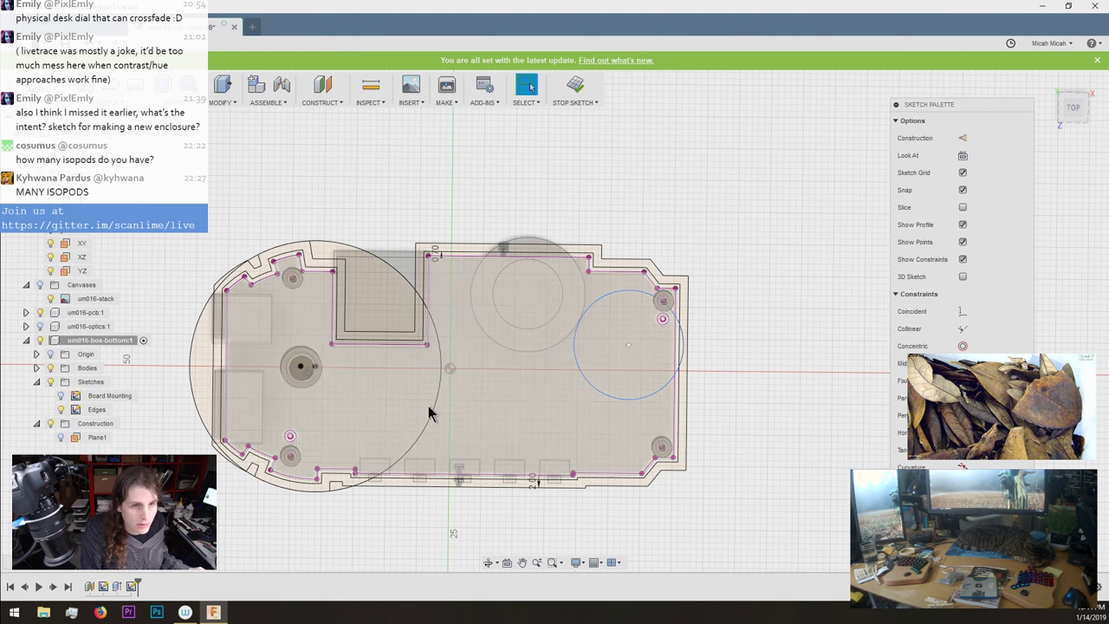
Constrain the two end circles to equal size.
click(434, 407)
shift+click(601, 395)
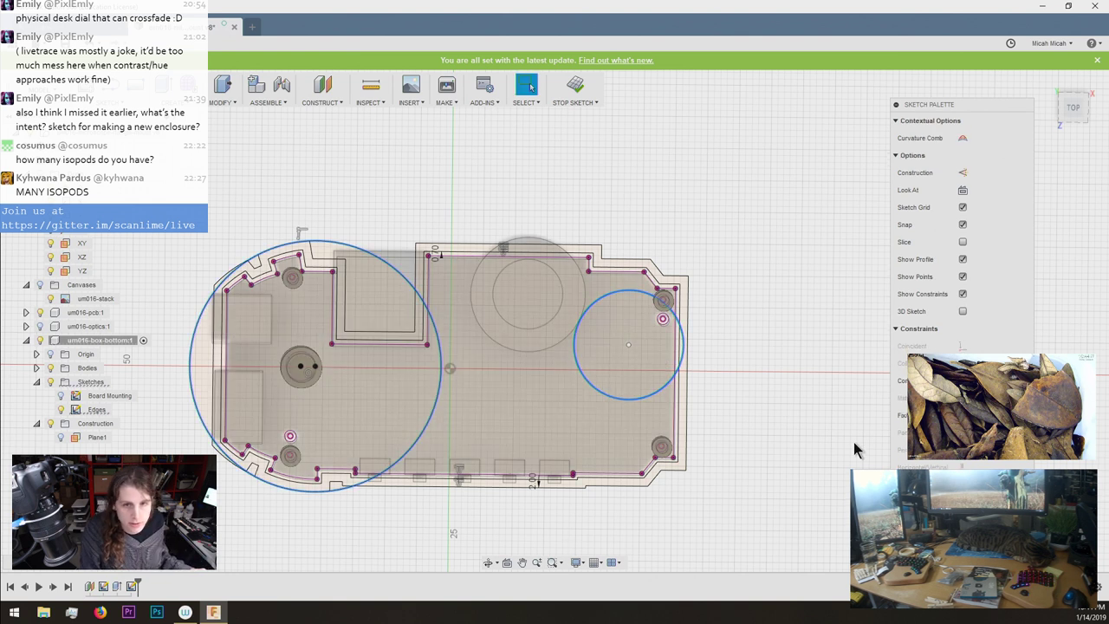
click(963, 519)
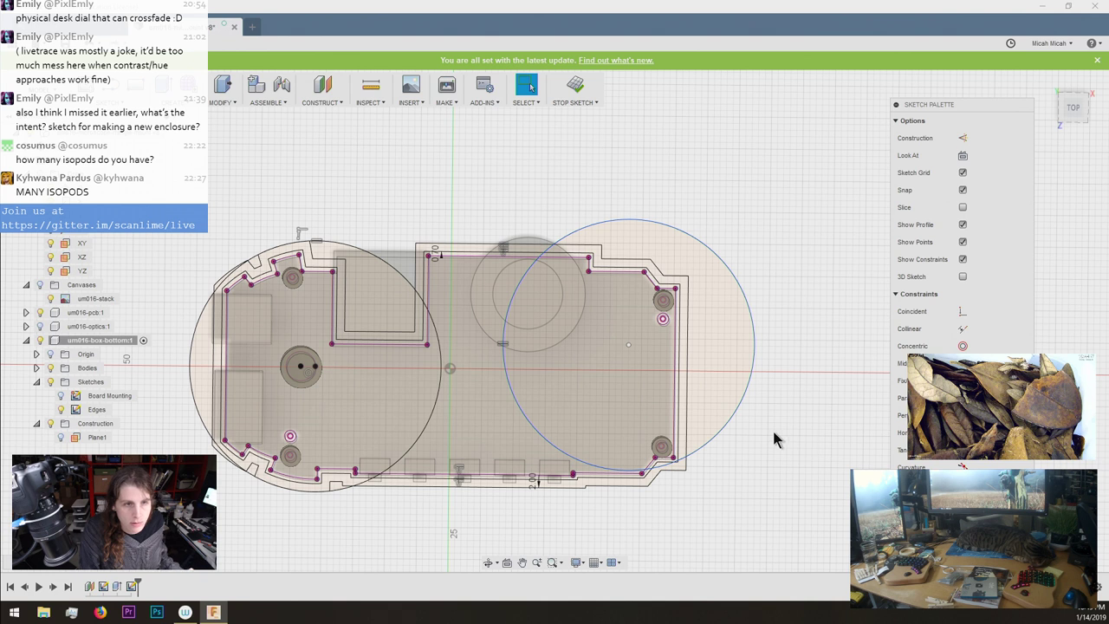
Connect the centres of the two end circles with a construction line and constrain it horizontal.
click(665, 231)
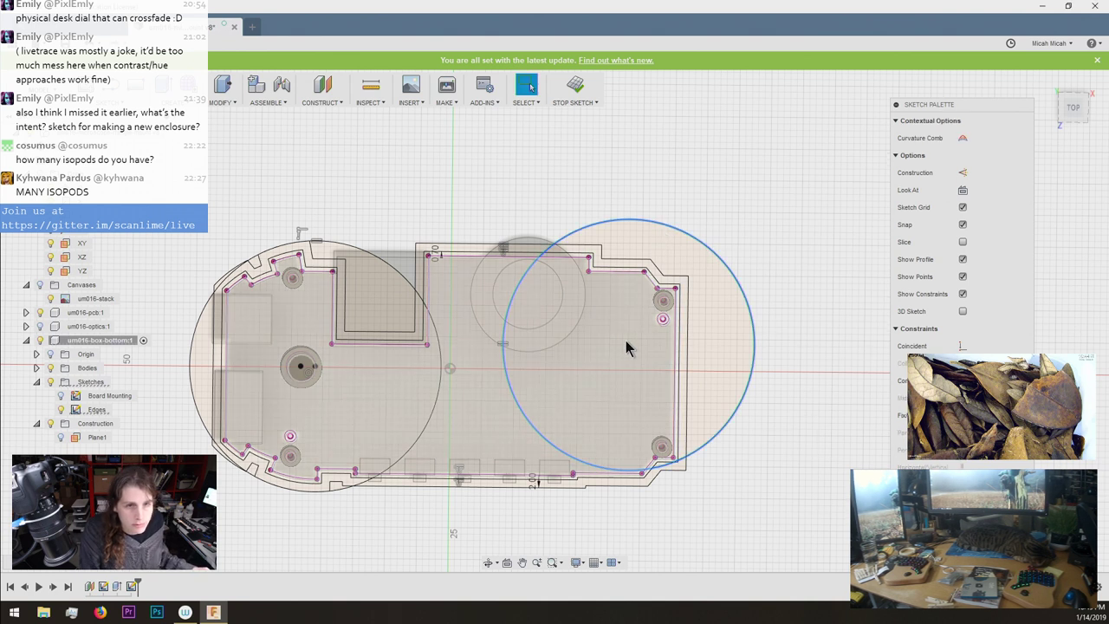
key(l)
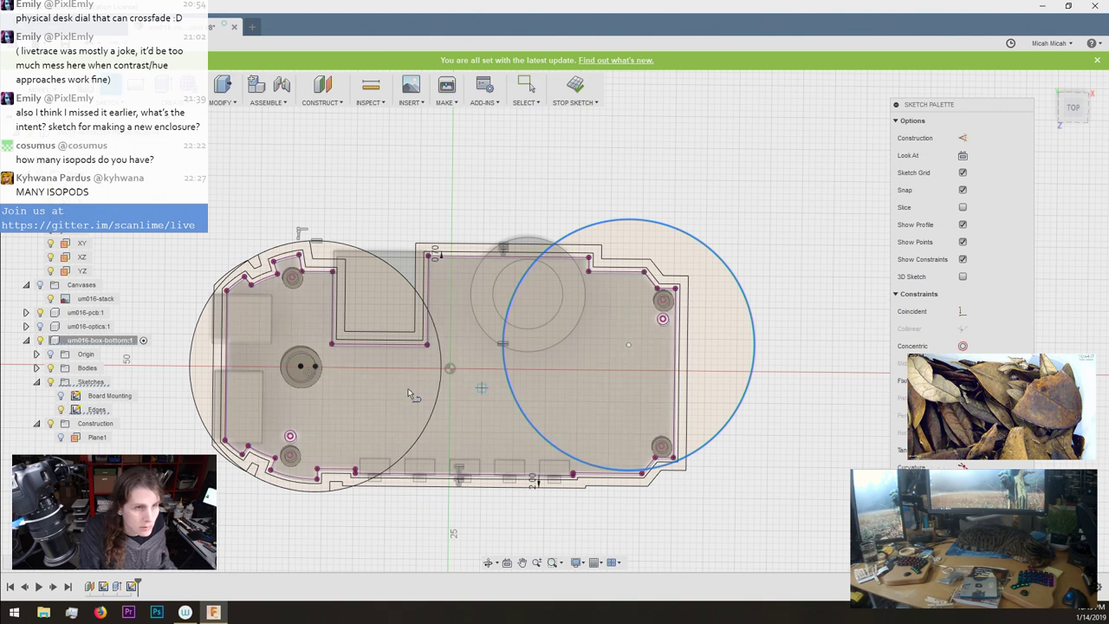
click(315, 368)
click(629, 346)
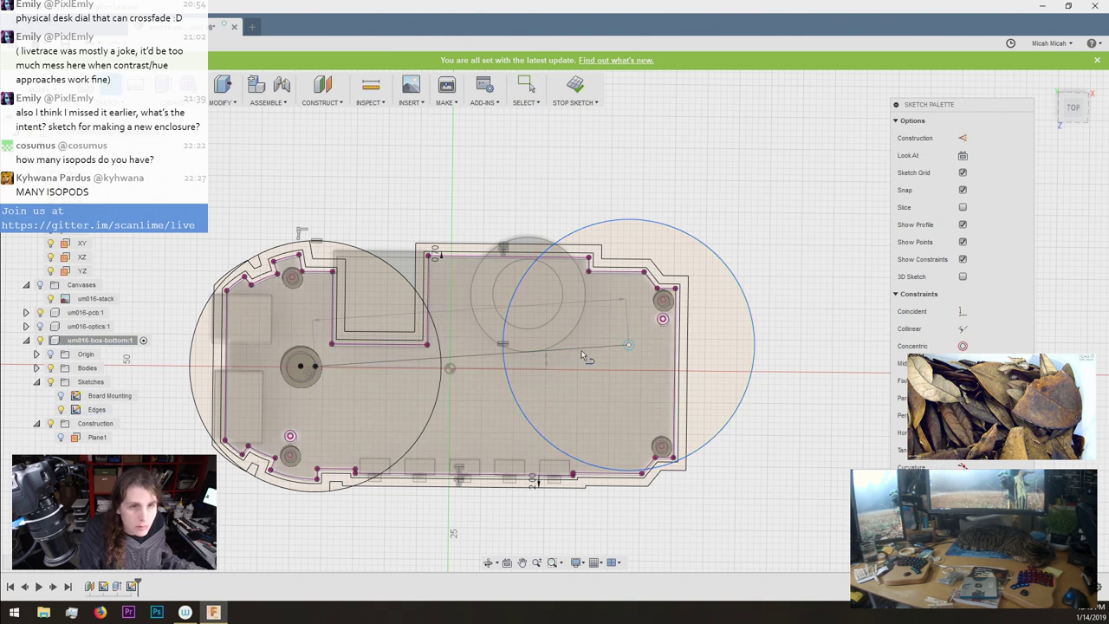
key(Escape)
click(587, 352)
key(x)
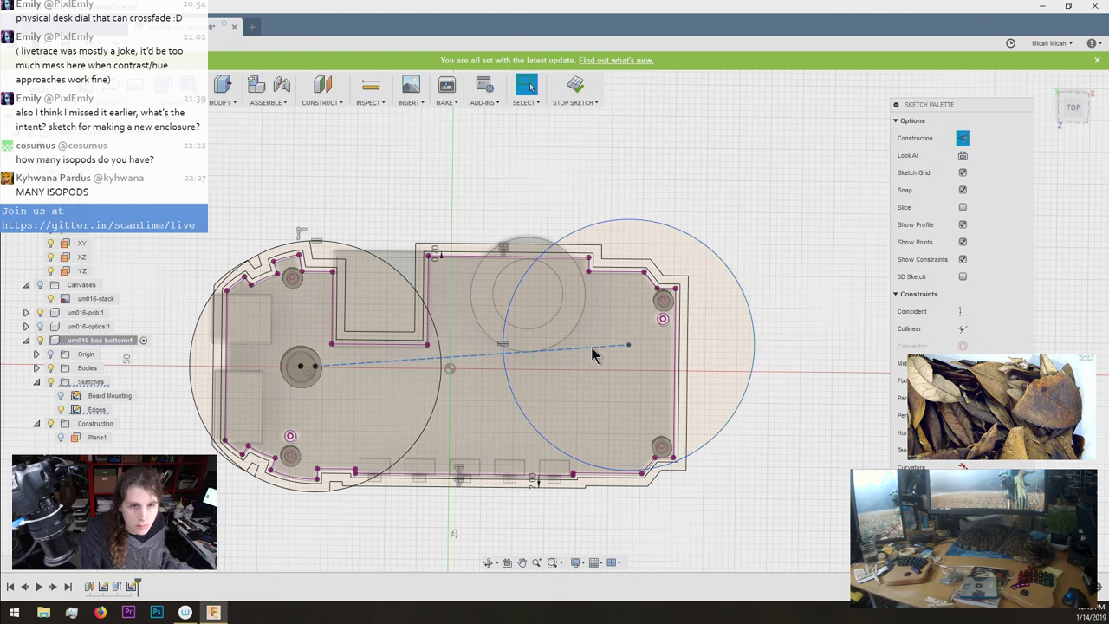
click(963, 432)
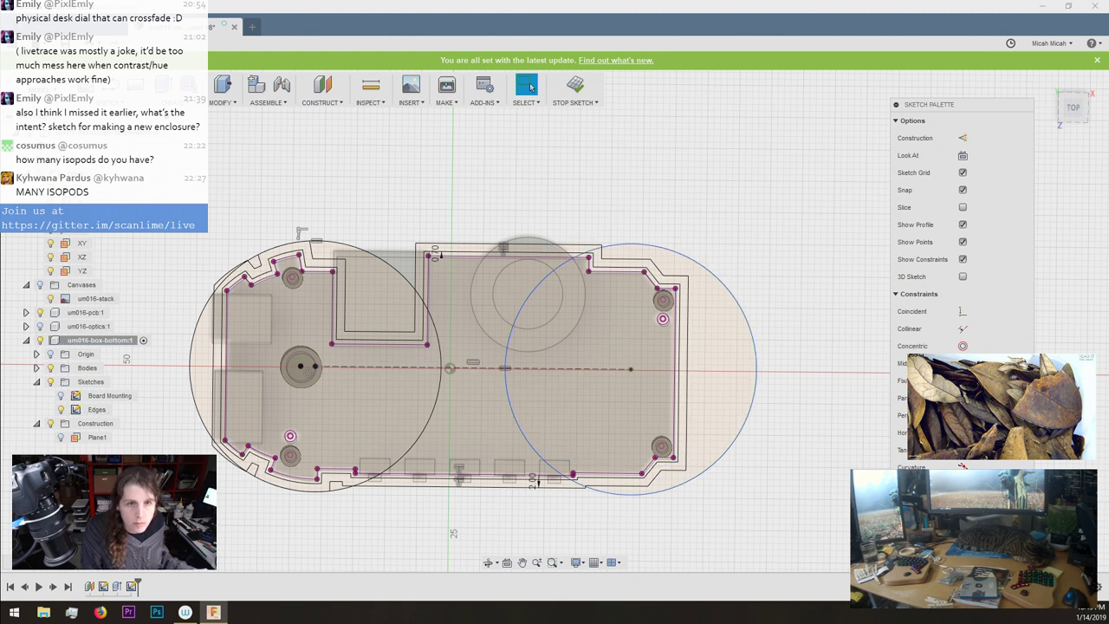
Move the second circle inward along the horizontal centreline so it closely encloses the outer contour's corners at that end.
click(731, 331)
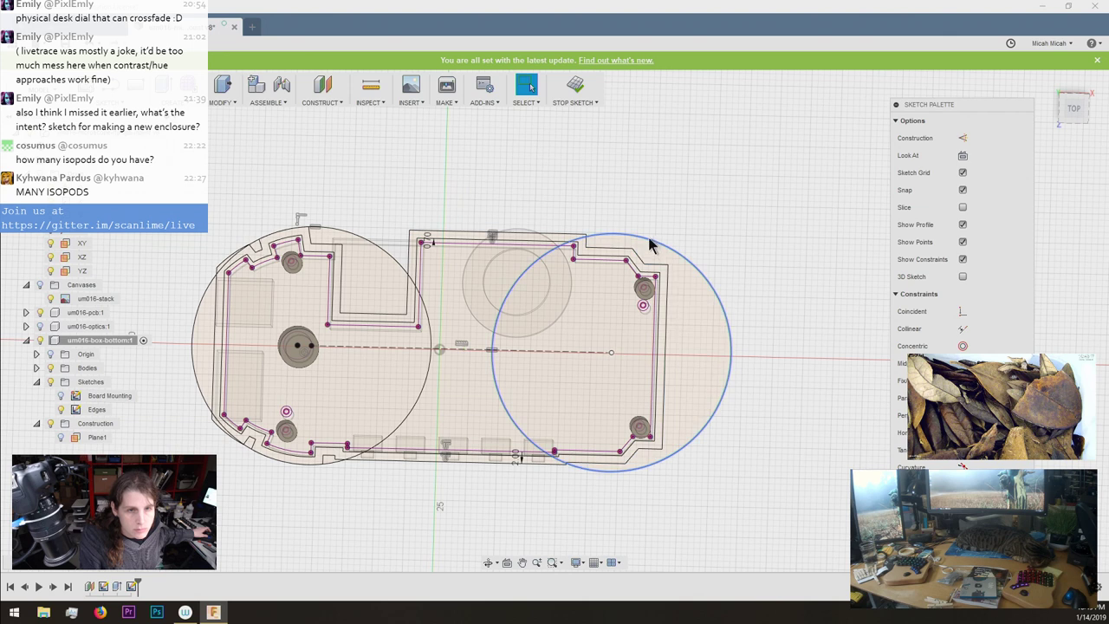
click(627, 242)
drag(596, 241, 733, 327)
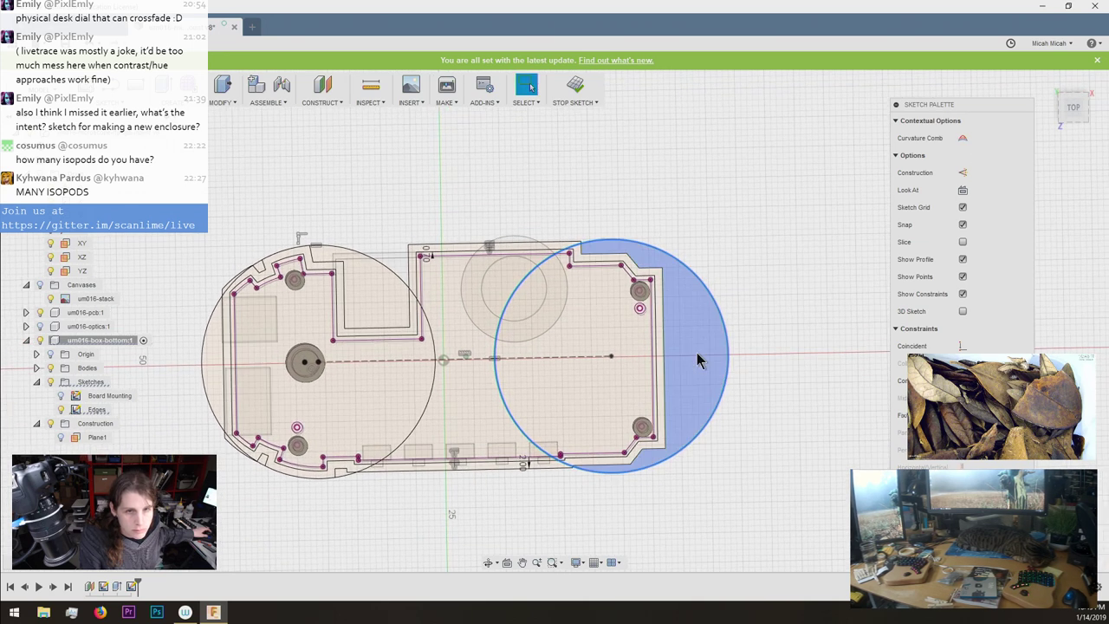
scroll(697, 358, up, 2)
scroll(644, 371, up, 1)
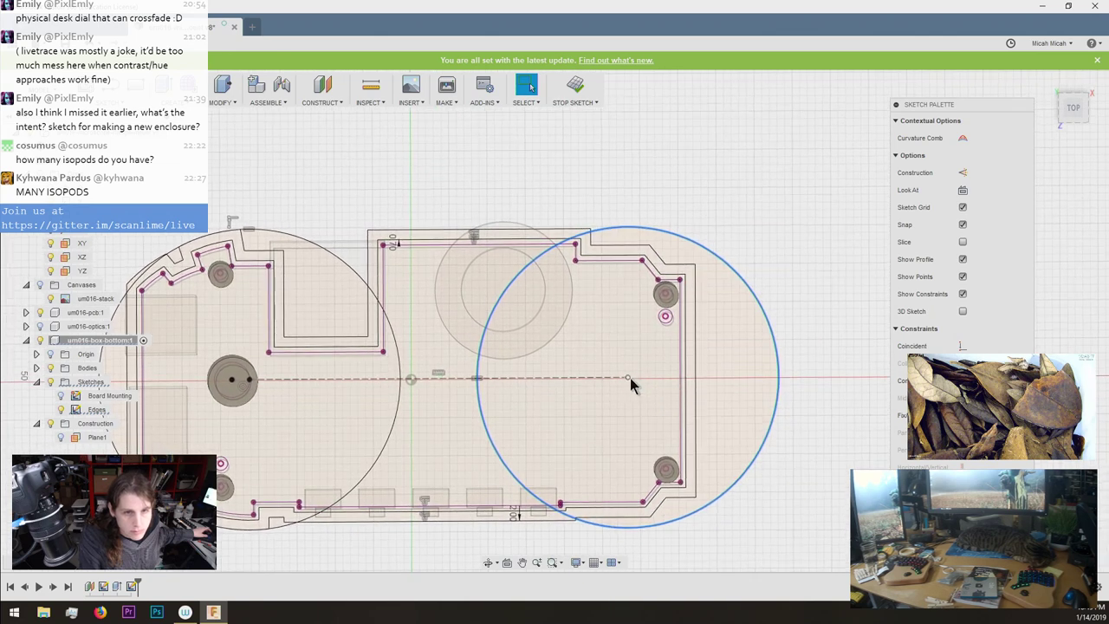
mouse_move(628, 377)
mouse_down()
mouse_move(584, 384)
mouse_move(603, 387)
mouse_up()
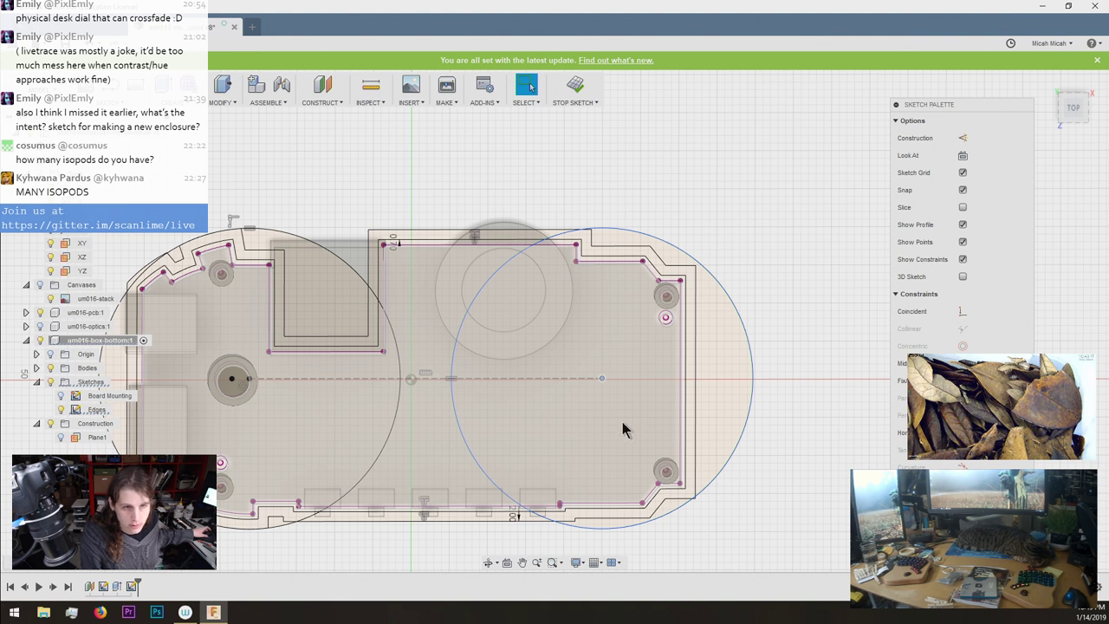
Draw a line along the board's upper edge from the end circle around the large boss to the second end circle.
key(l)
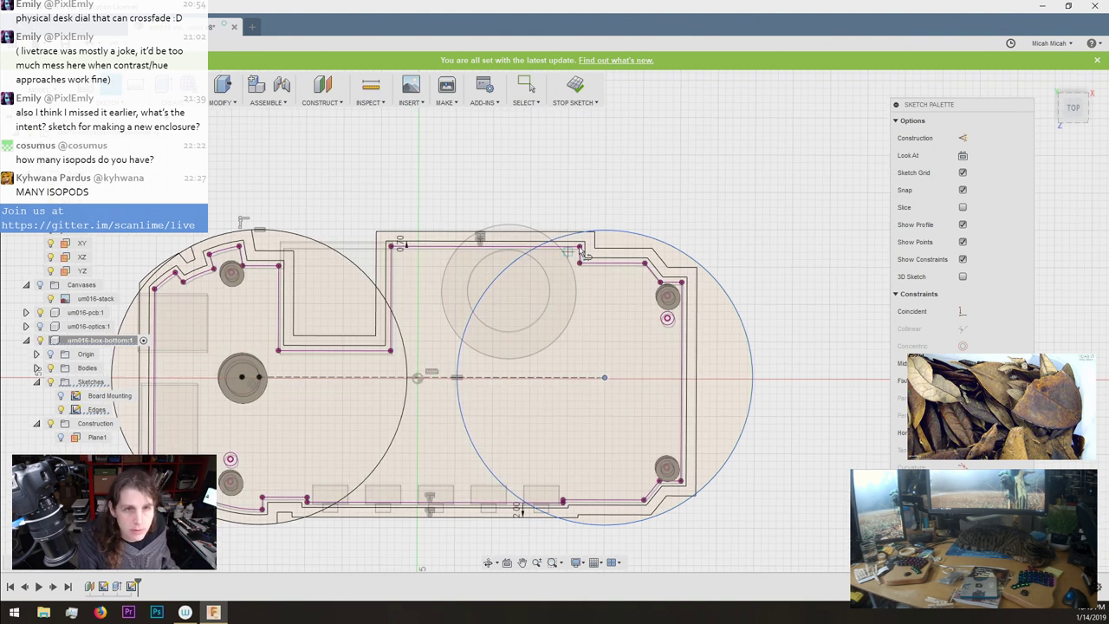
click(283, 234)
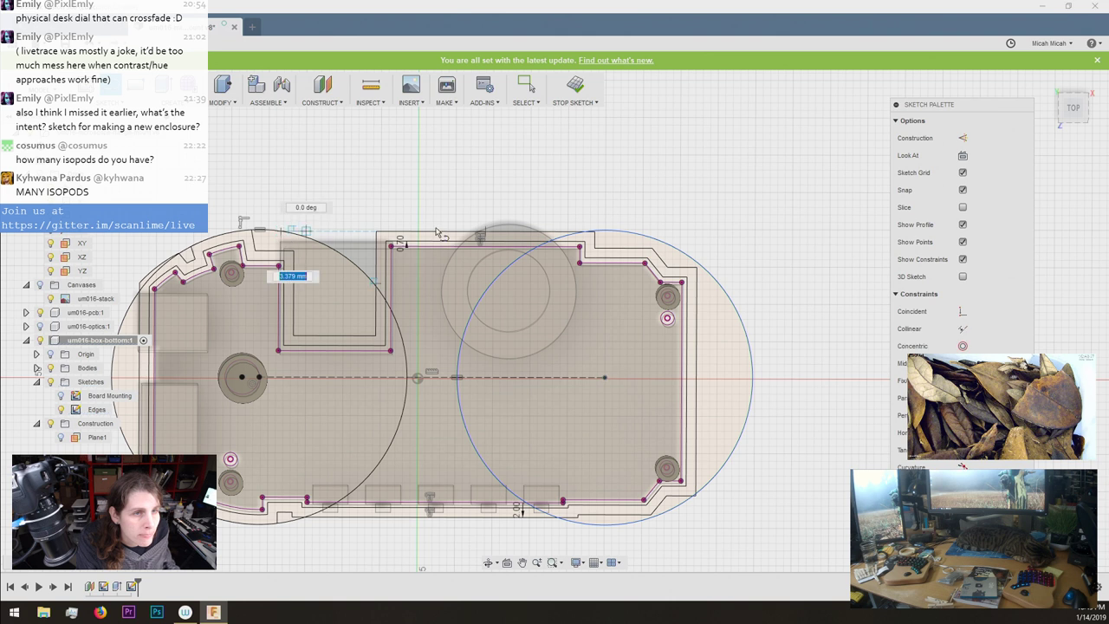
click(646, 238)
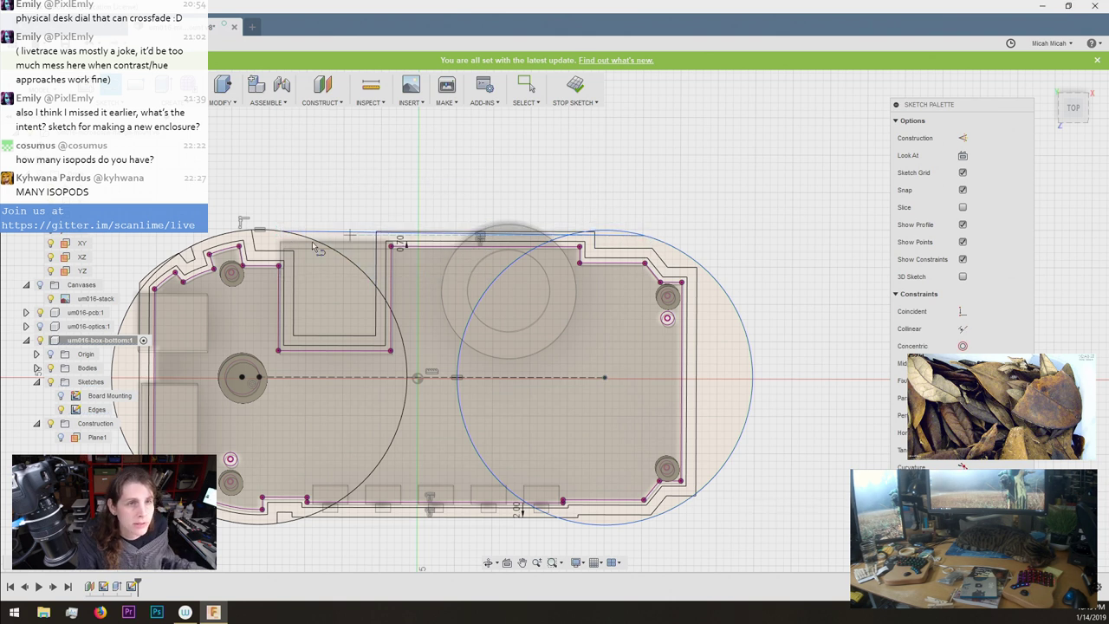
key(Escape)
Constrain the upper connecting line tangent to the end circle around the large boss and horizontal.
click(335, 232)
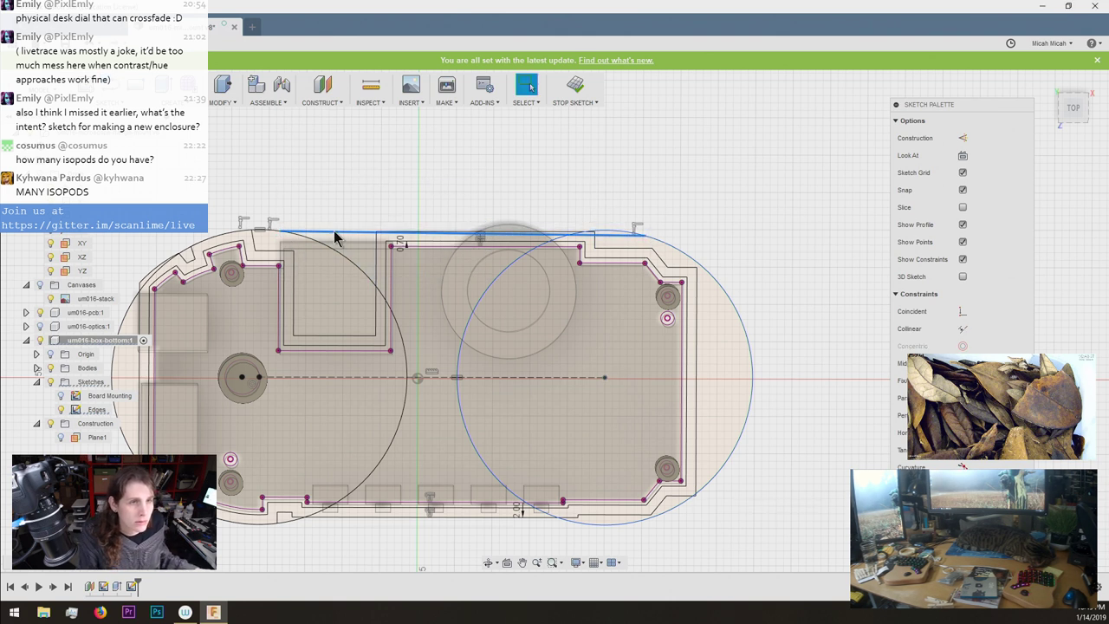
shift+click(279, 232)
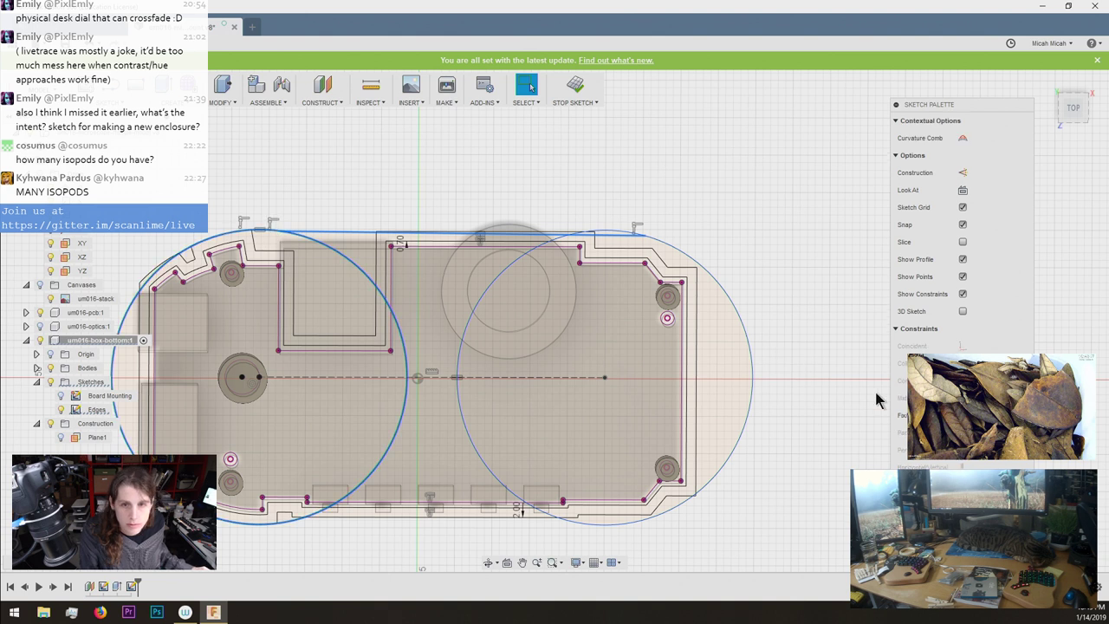
key(Escape)
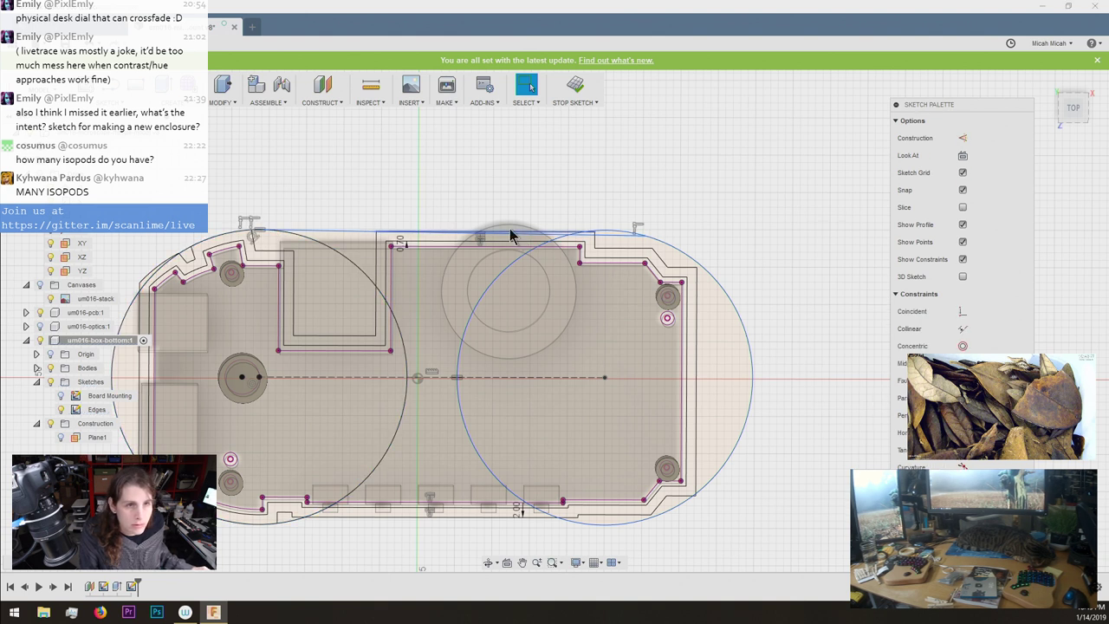
click(321, 234)
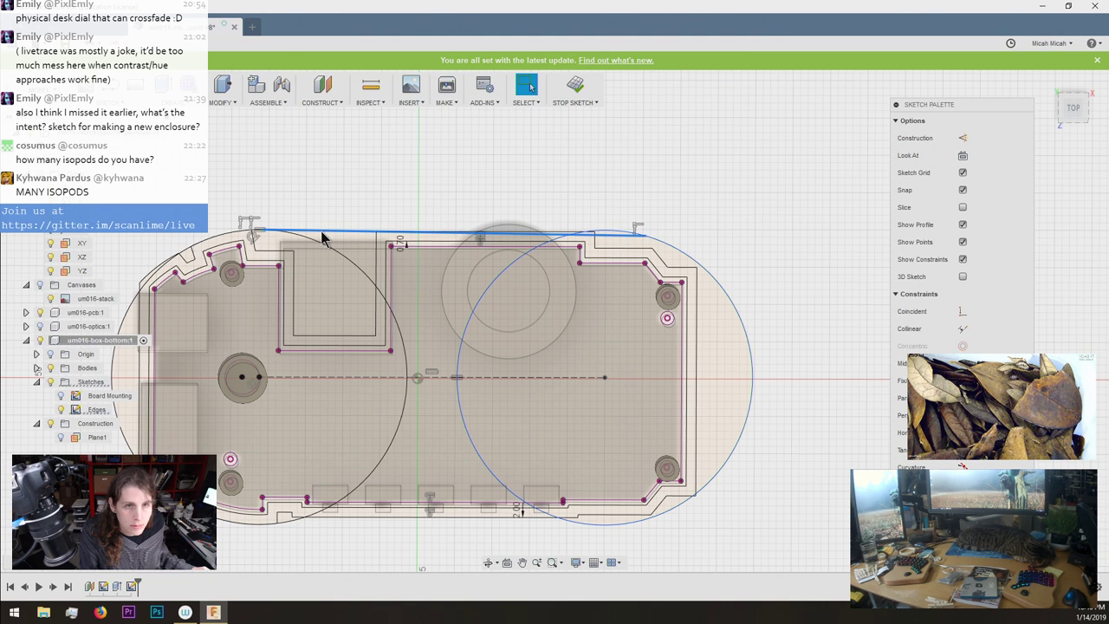
click(963, 433)
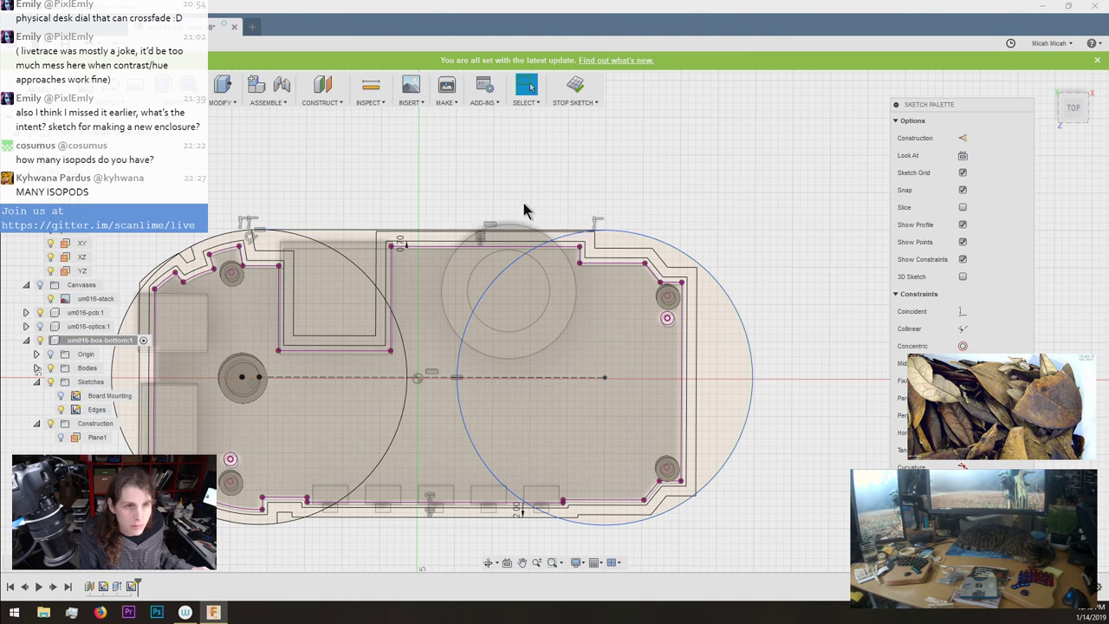
Draw a matching line along the board's lower edge between the two end circles.
scroll(343, 521, up, 5)
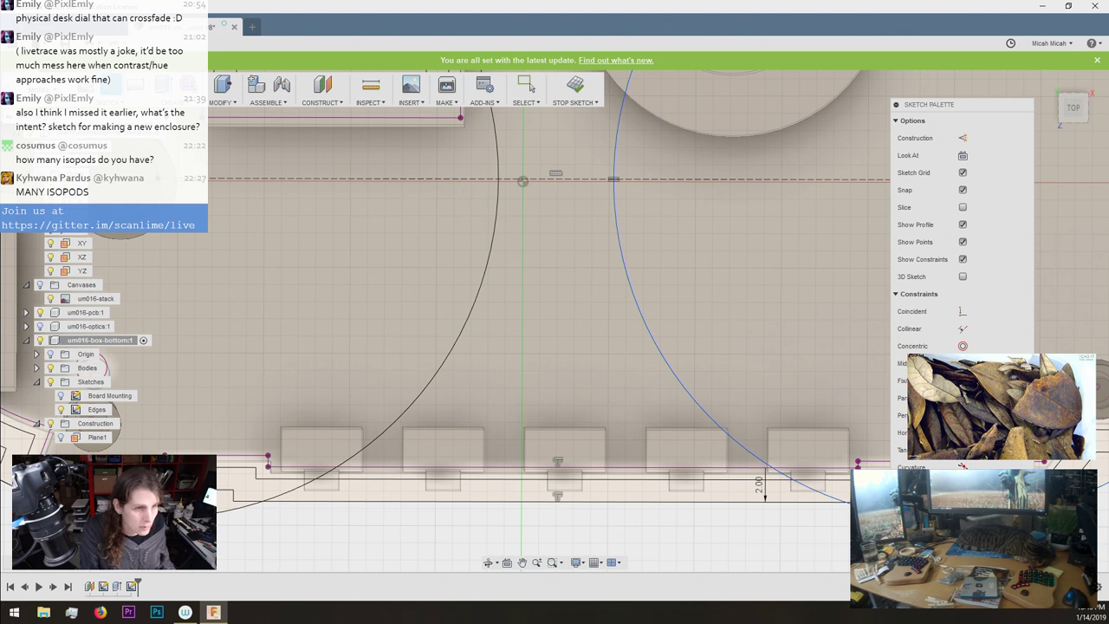
click(167, 518)
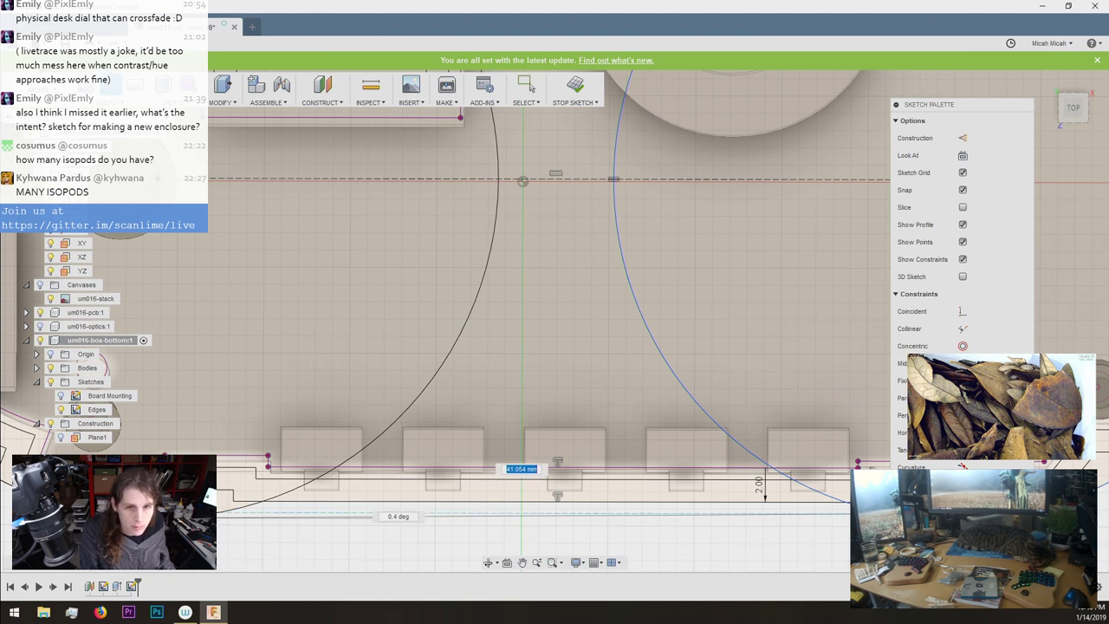
scroll(823, 535, down, 5)
key(Escape)
middle_drag(681, 498, 654, 488)
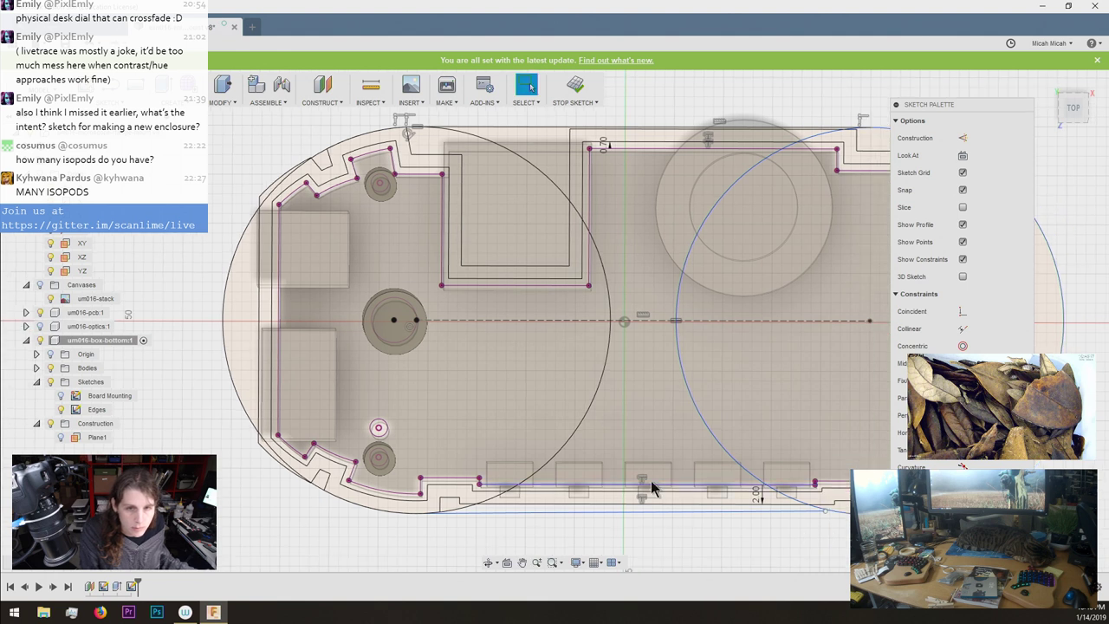
Constrain the lower connecting line horizontal and tangent to the end circle around the large boss.
click(824, 511)
click(963, 348)
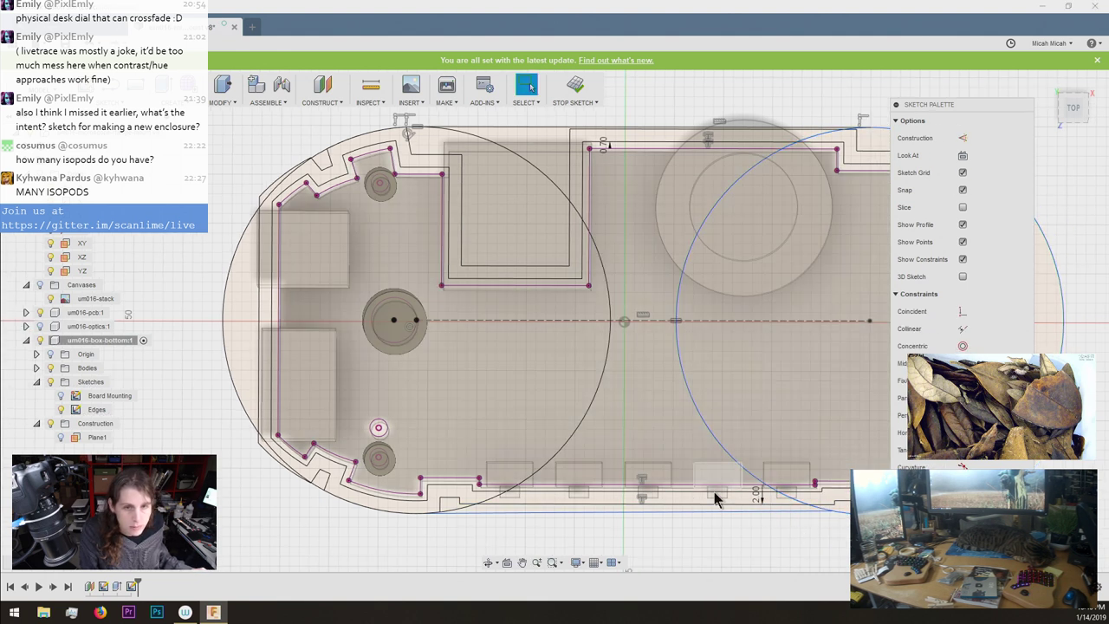
click(713, 511)
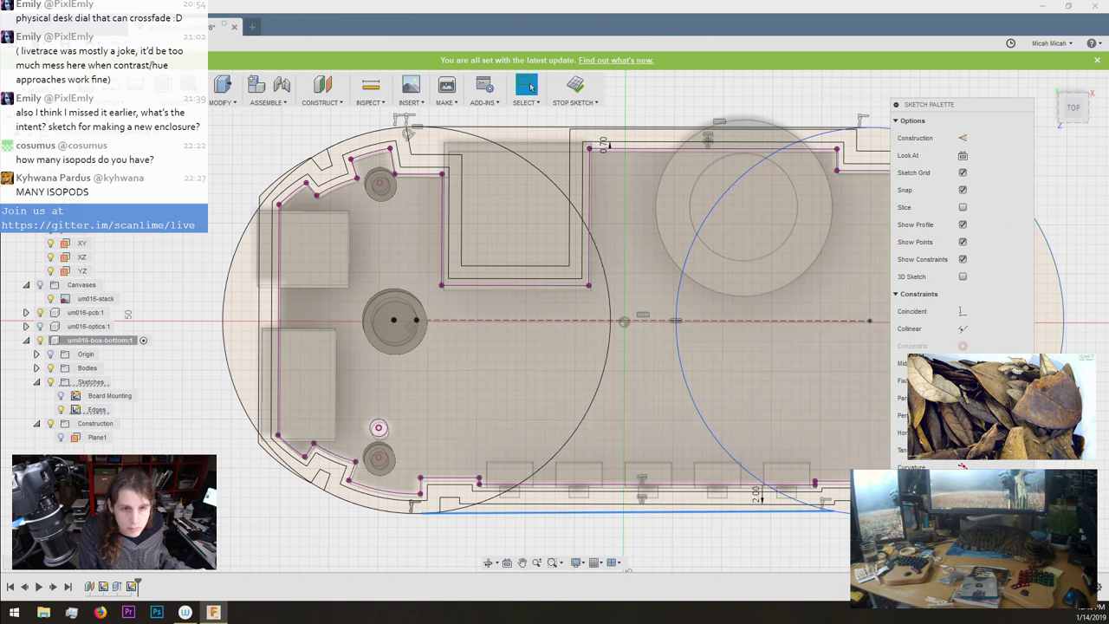
click(440, 520)
click(438, 515)
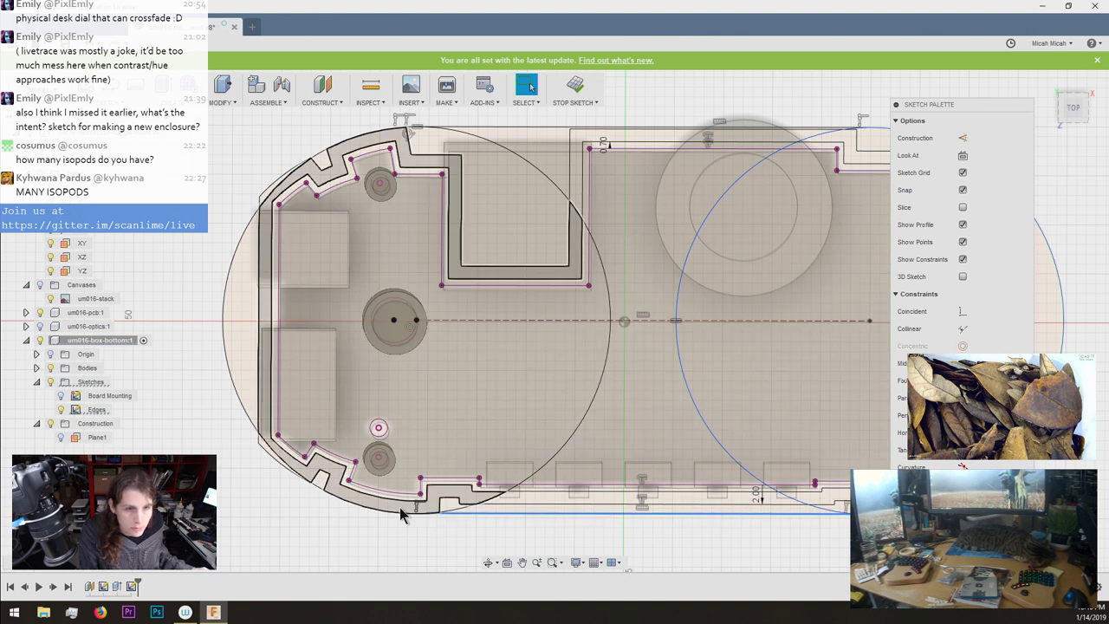
shift+click(395, 513)
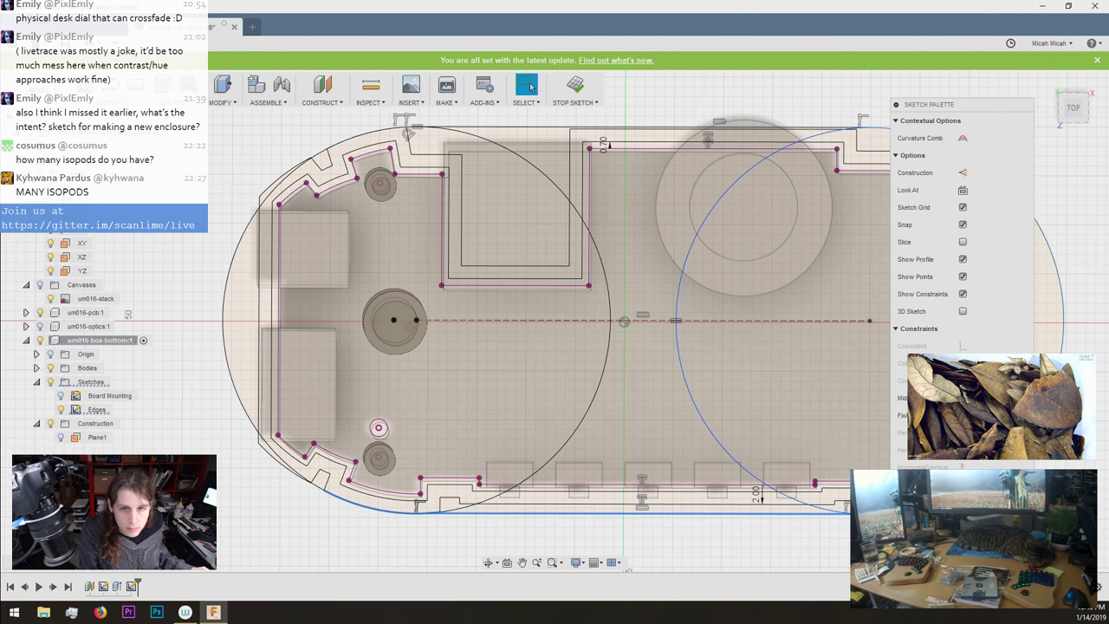
click(963, 485)
middle_drag(731, 537, 627, 551)
scroll(607, 537, down, 2)
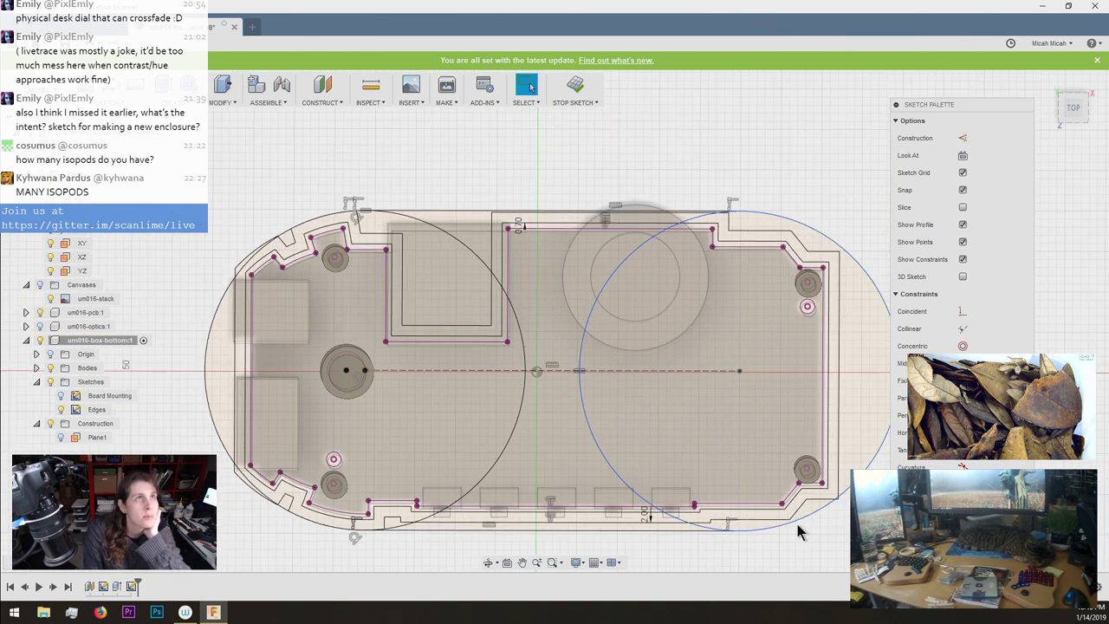
scroll(726, 492, down, 1)
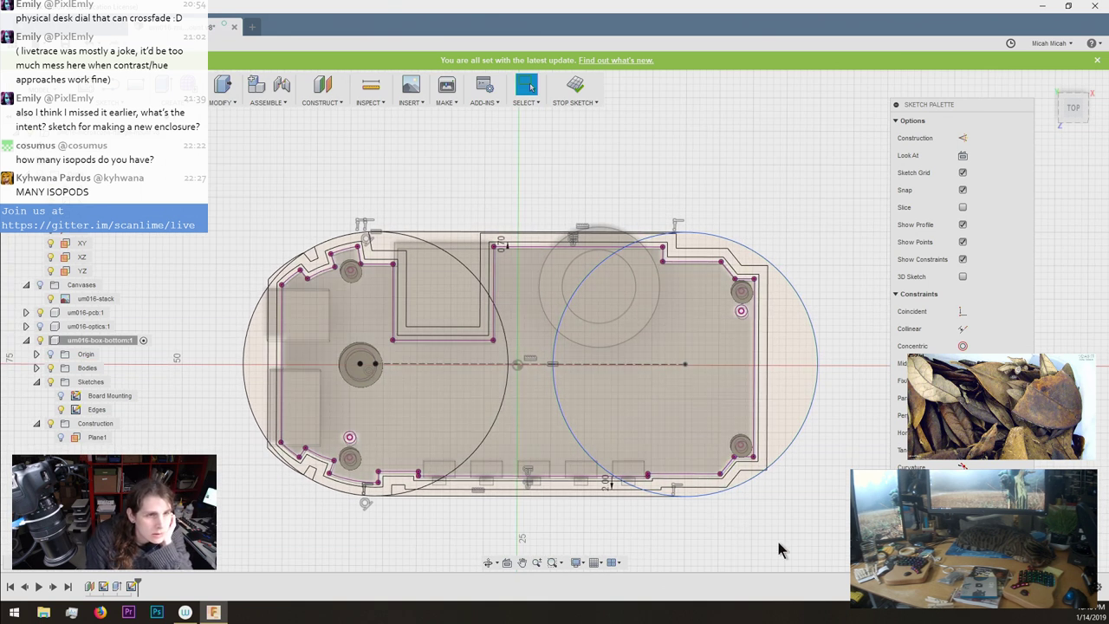
scroll(361, 364, up, 3)
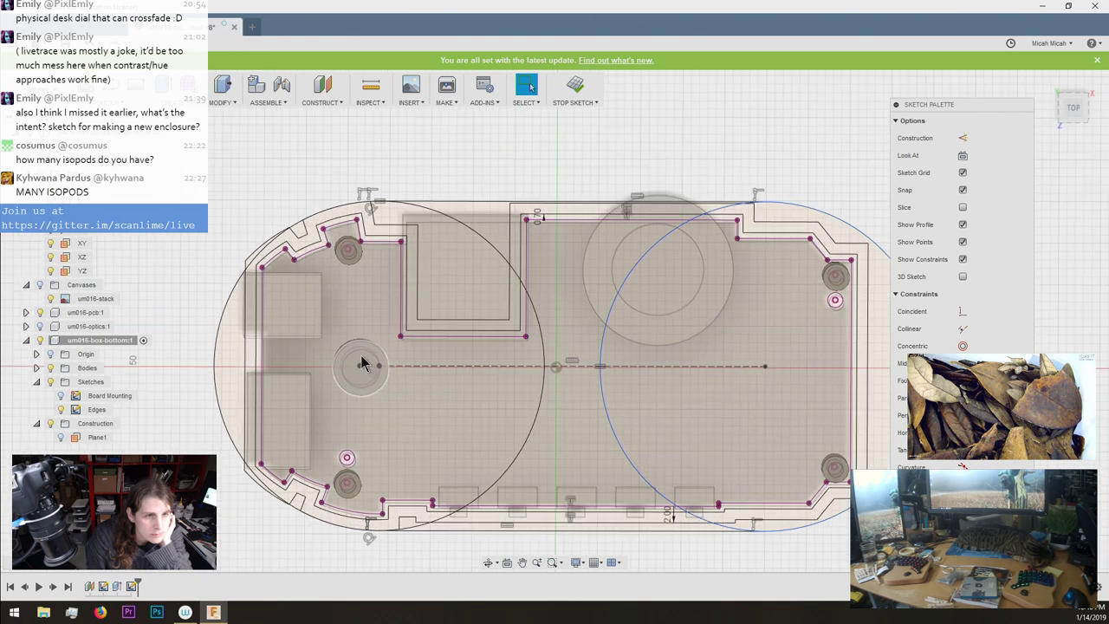
scroll(362, 362, up, 1)
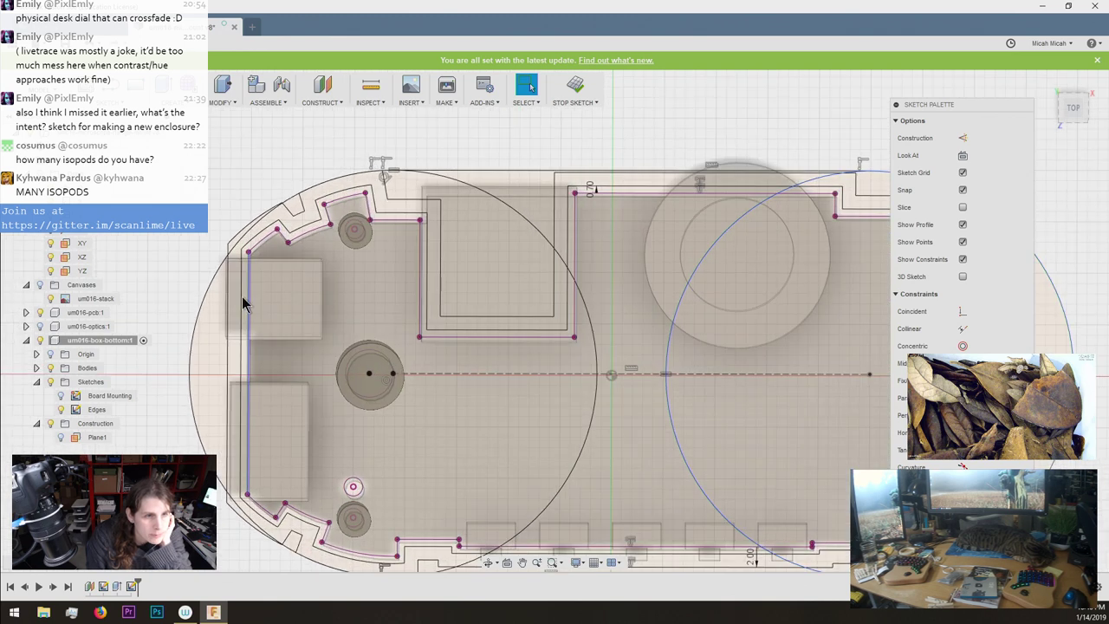
scroll(228, 279, up, 1)
scroll(227, 280, down, 4)
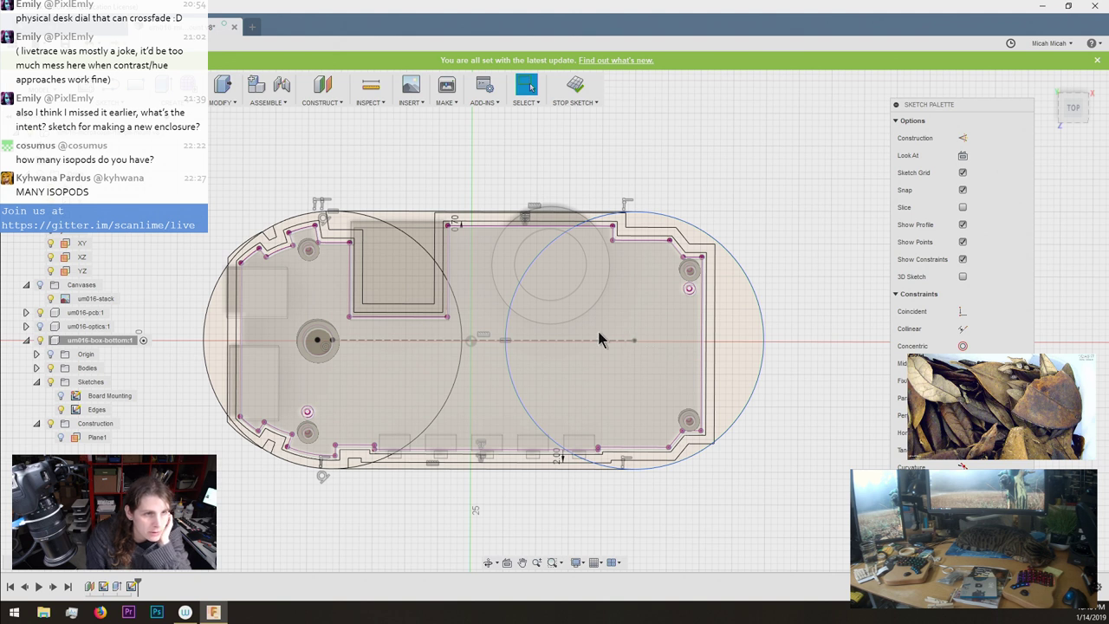
Draw a nearly vertical line across the second end circle, just beyond the board's end and extending past the circle both ways.
scroll(473, 284, up, 2)
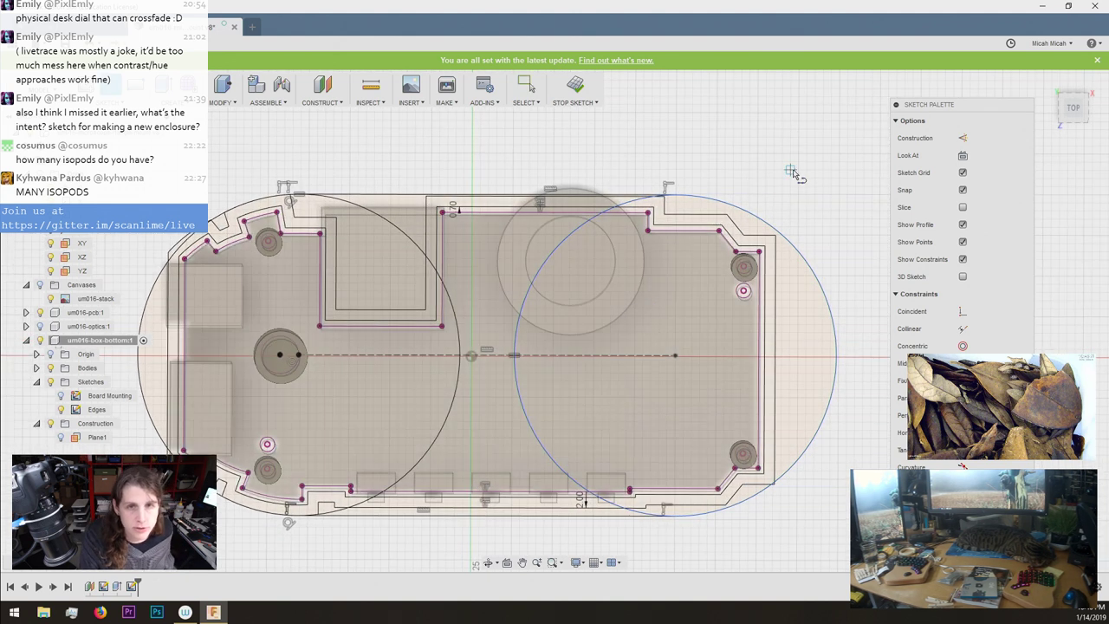
click(816, 122)
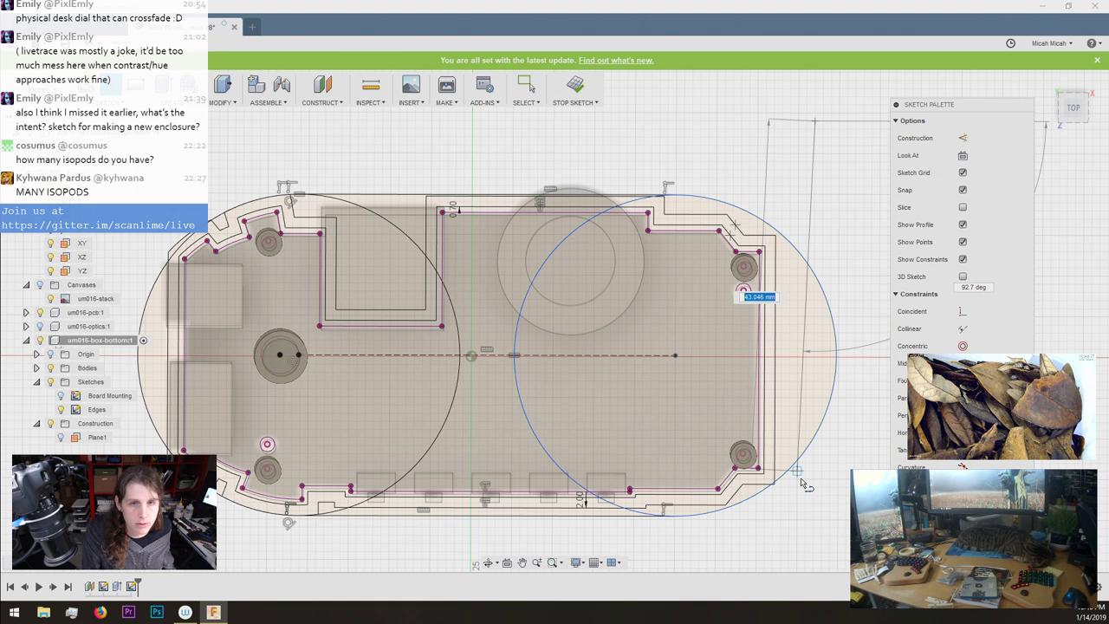
click(830, 544)
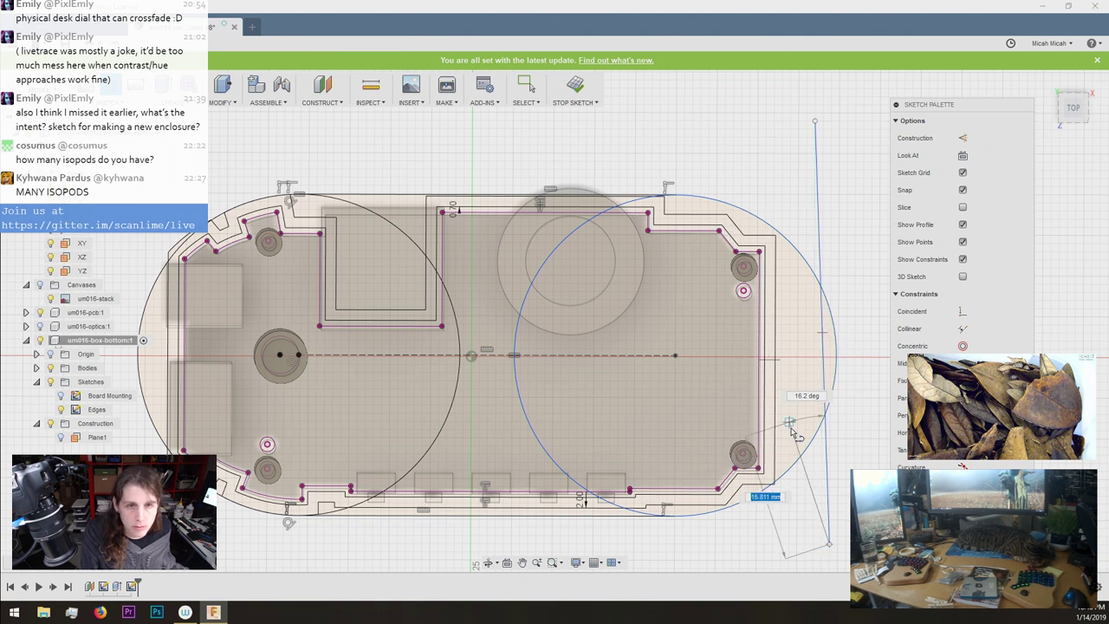
key(Escape)
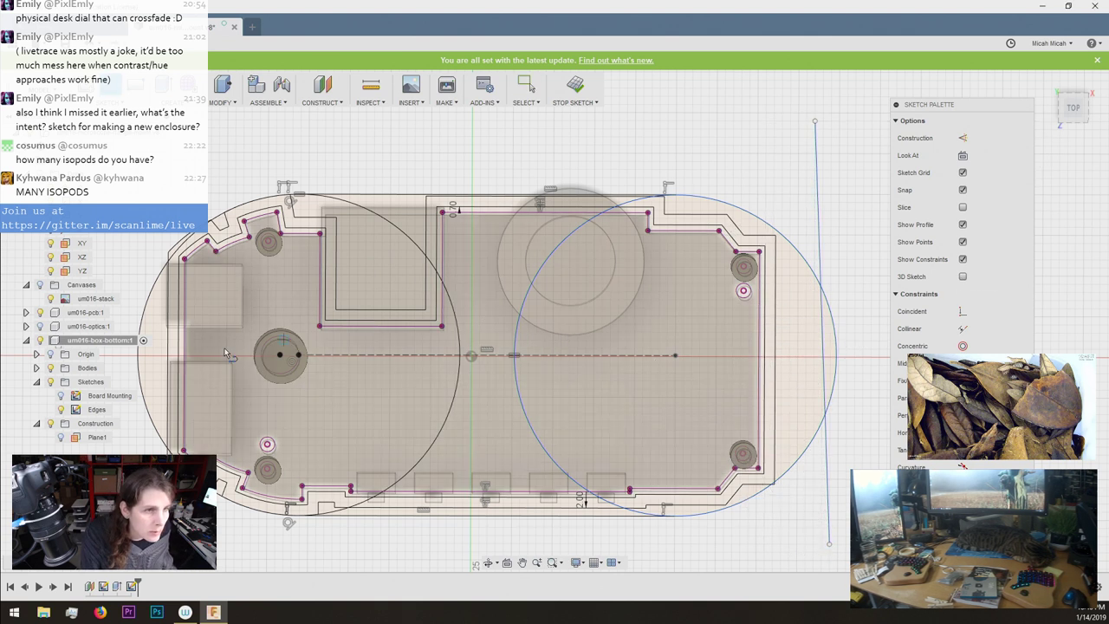
Draw a line from the midpoint of the outer contour's end wall near the large boss to the midpoint of the new end line.
click(170, 359)
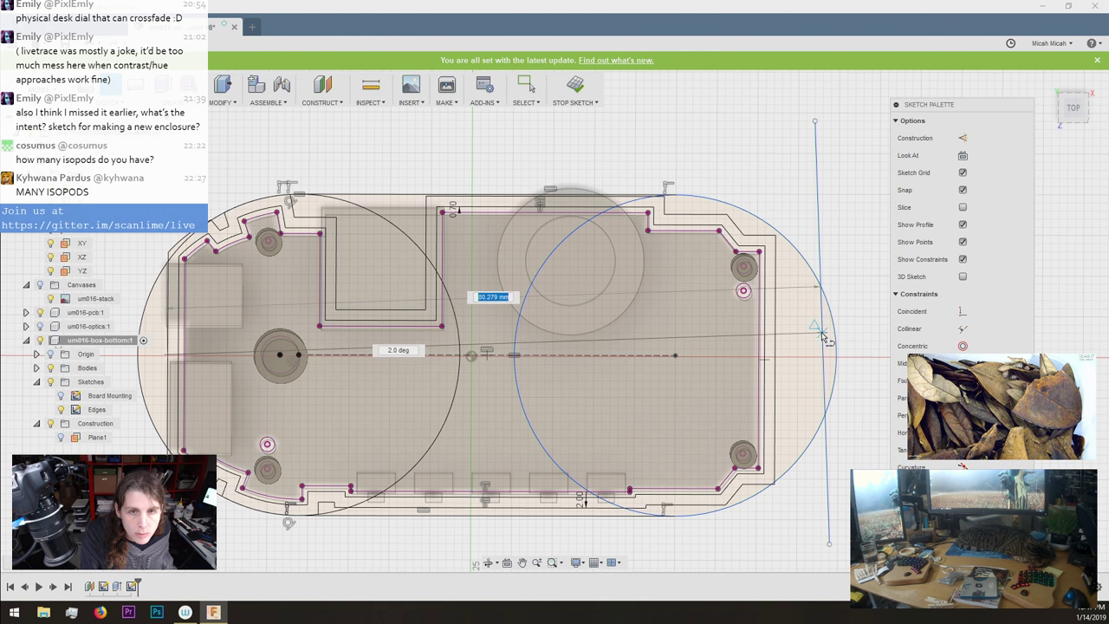
key(Return)
key(Escape)
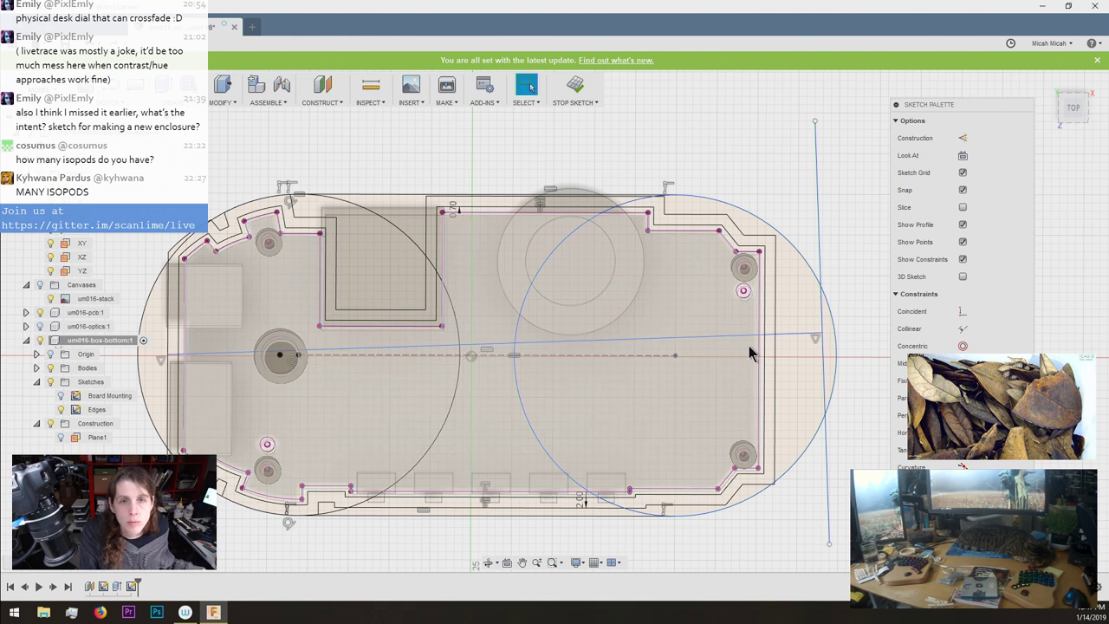
Constrain the end line vertical and the long line joining its midpoint horizontal.
click(819, 338)
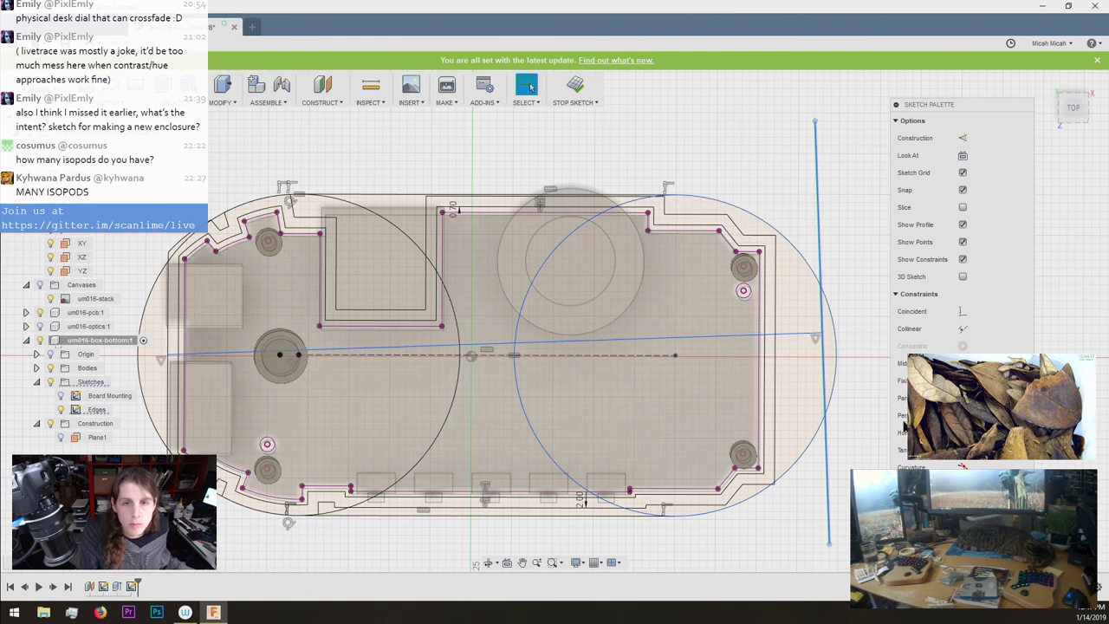
click(962, 433)
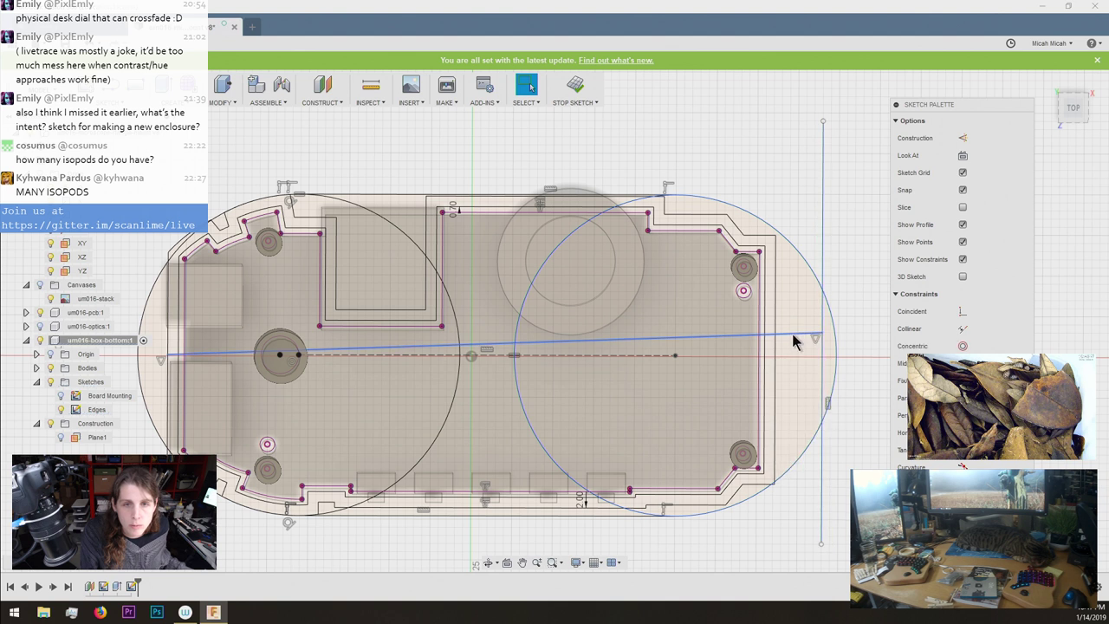
click(794, 335)
click(963, 432)
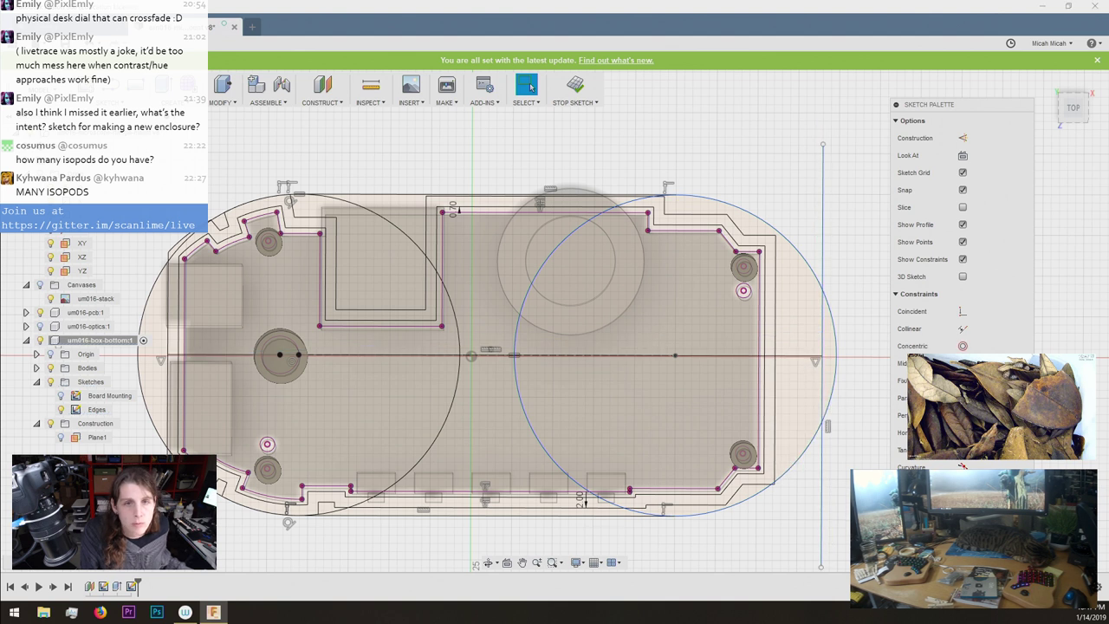
Try to constrain the midpoint of the long horizontal line to the sketch origin.
click(796, 357)
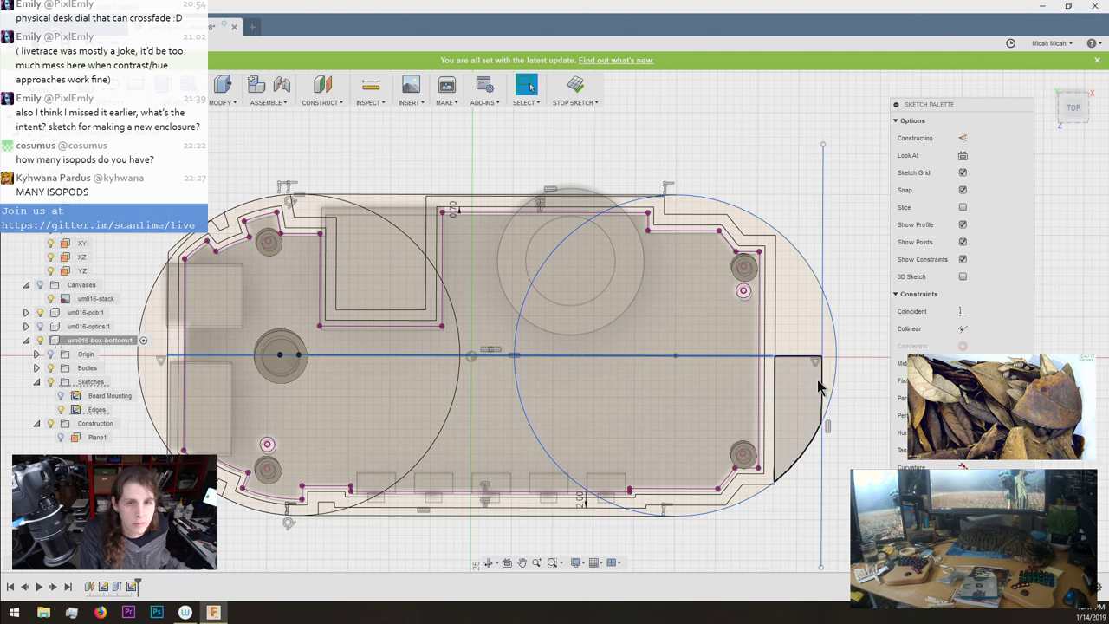
key(Escape)
click(473, 357)
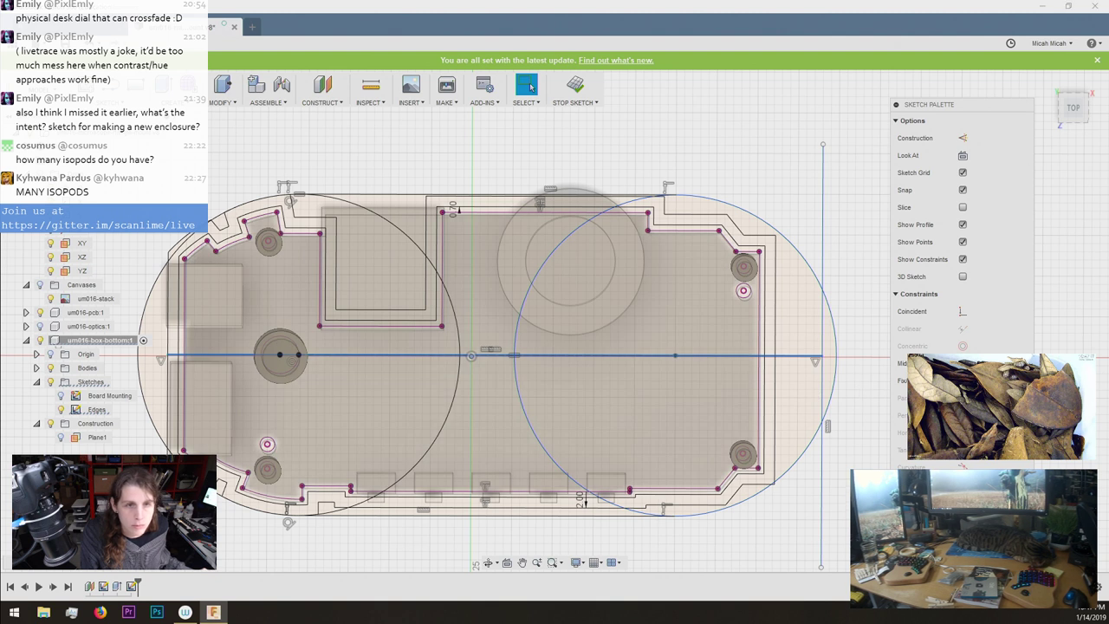
key(Escape)
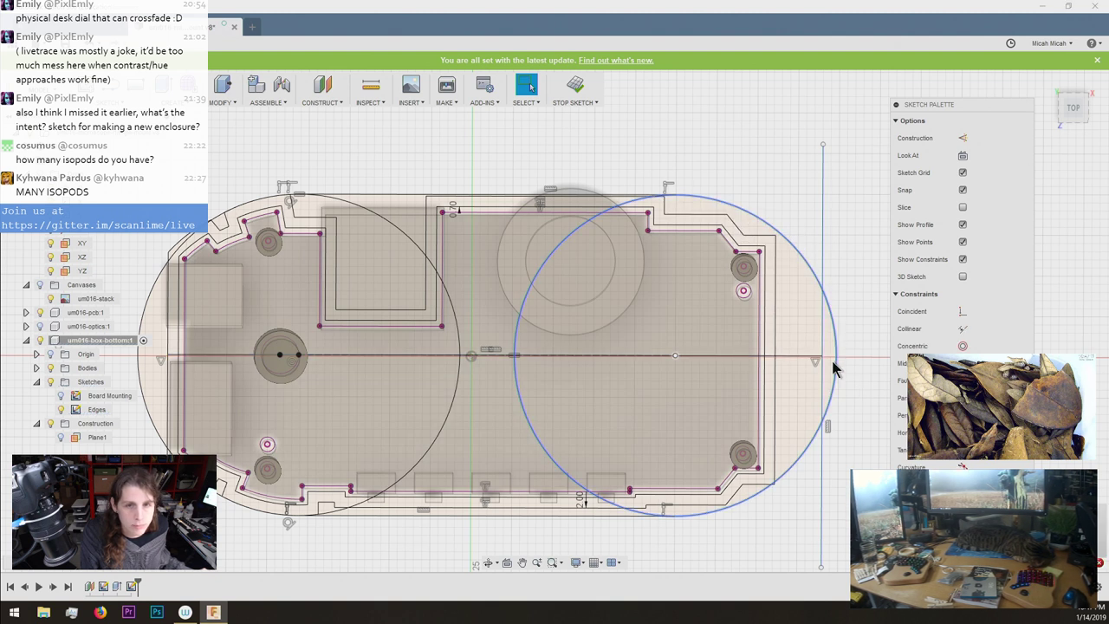
Move the vertical end line slightly inward toward the board and retry the midpoint constraint between the long horizontal line and the origin.
mouse_move(823, 364)
mouse_down()
mouse_move(775, 358)
mouse_move(804, 359)
mouse_up()
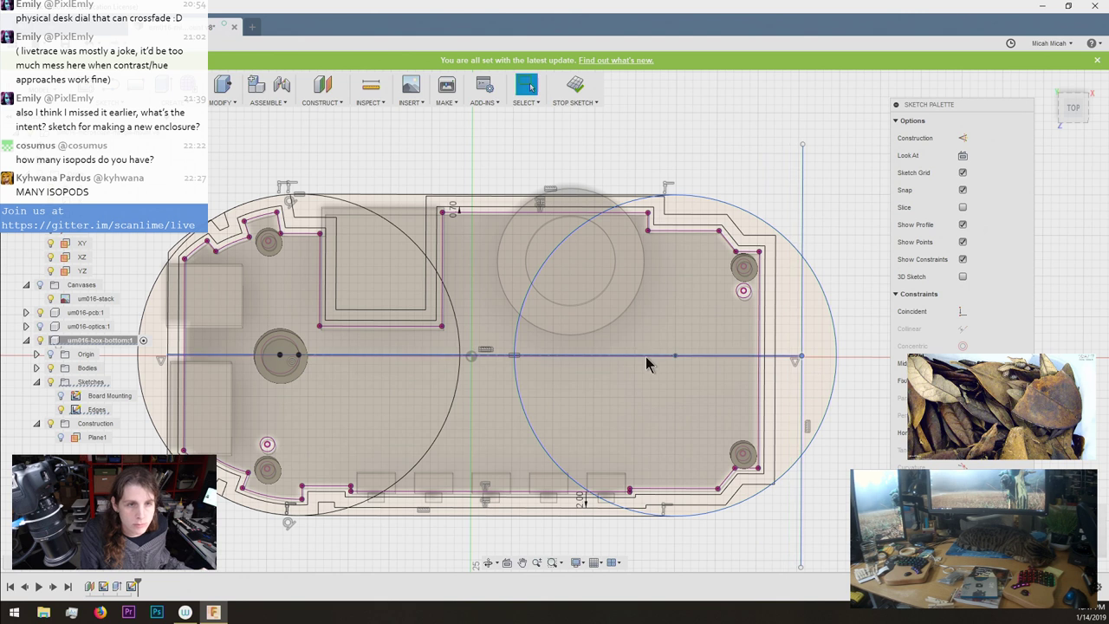
click(780, 356)
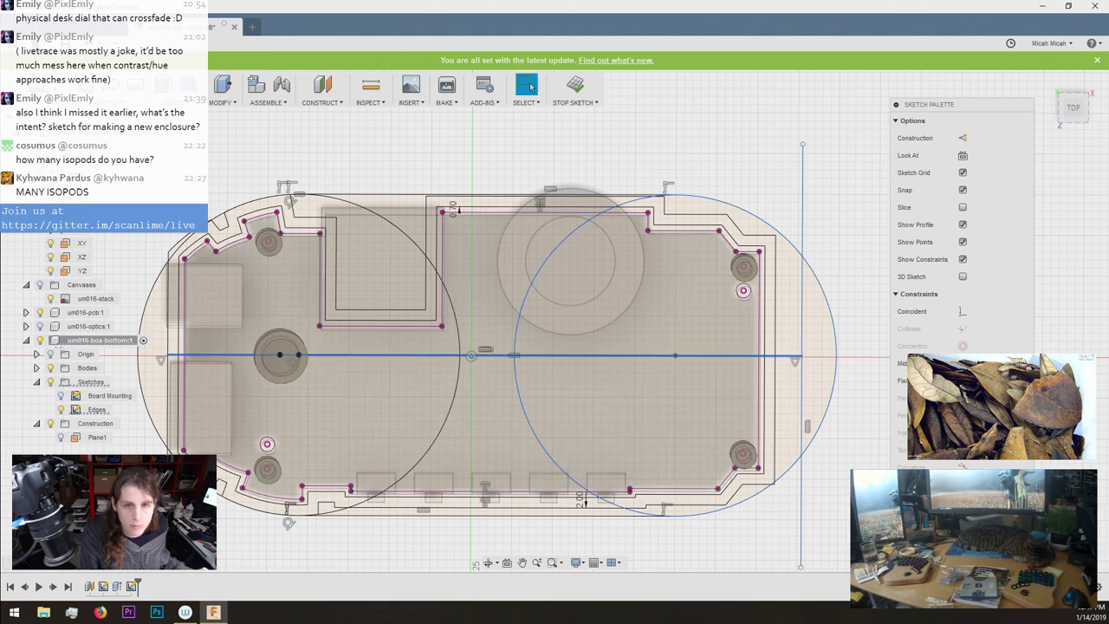
click(963, 363)
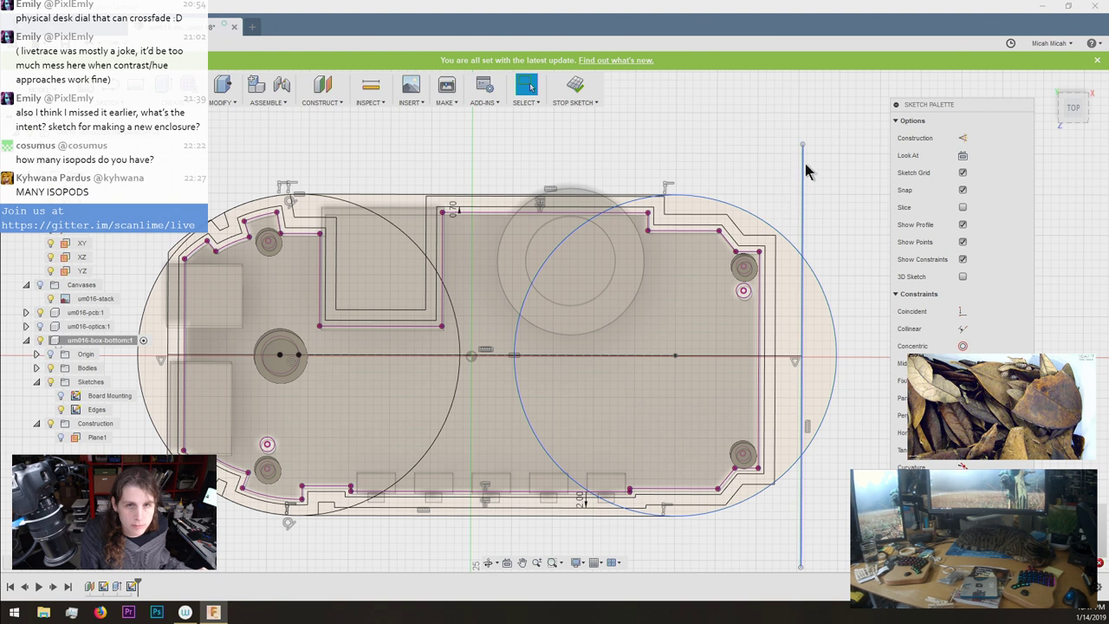
Move the vertical end line outward past the far outer circle and select the long horizontal line.
drag(800, 153, 713, 197)
mouse_move(798, 218)
mouse_down()
mouse_move(911, 230)
mouse_move(887, 245)
mouse_up()
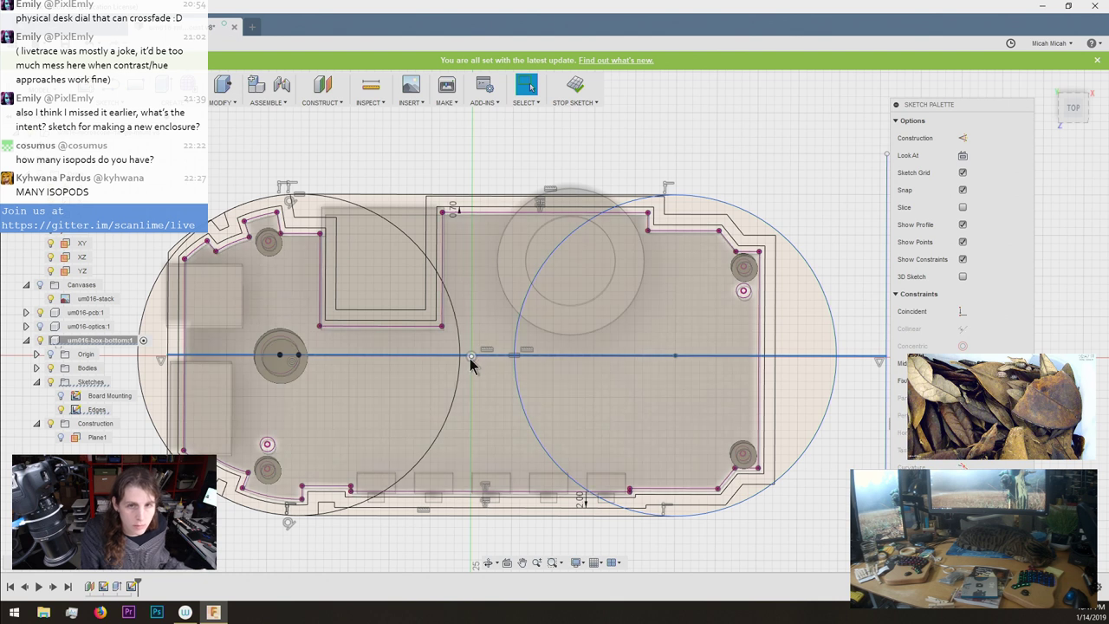
click(531, 87)
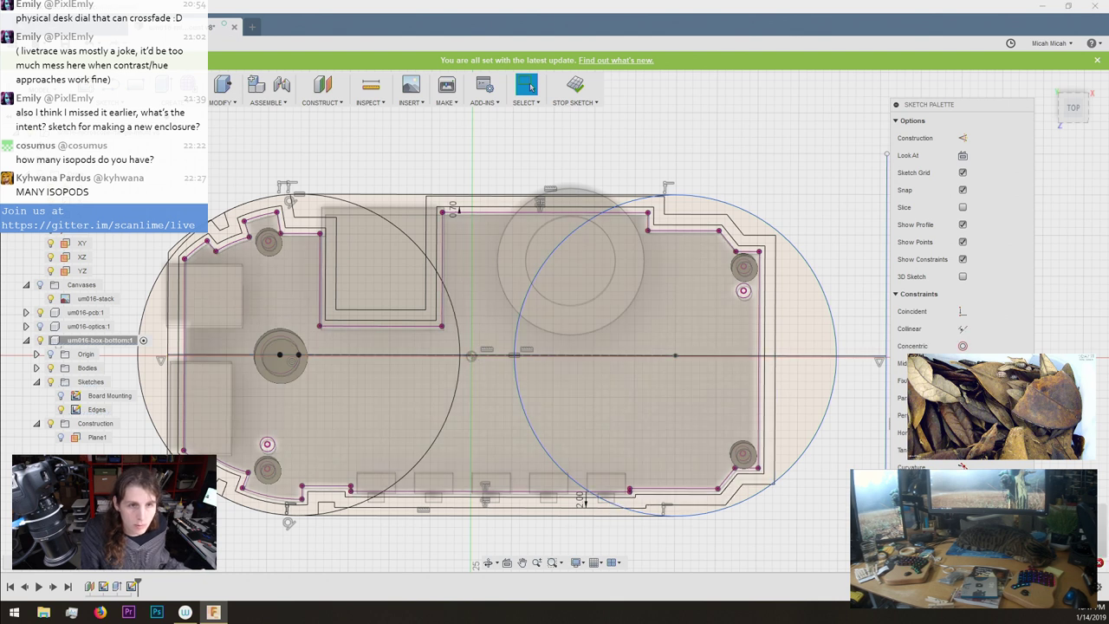
click(866, 356)
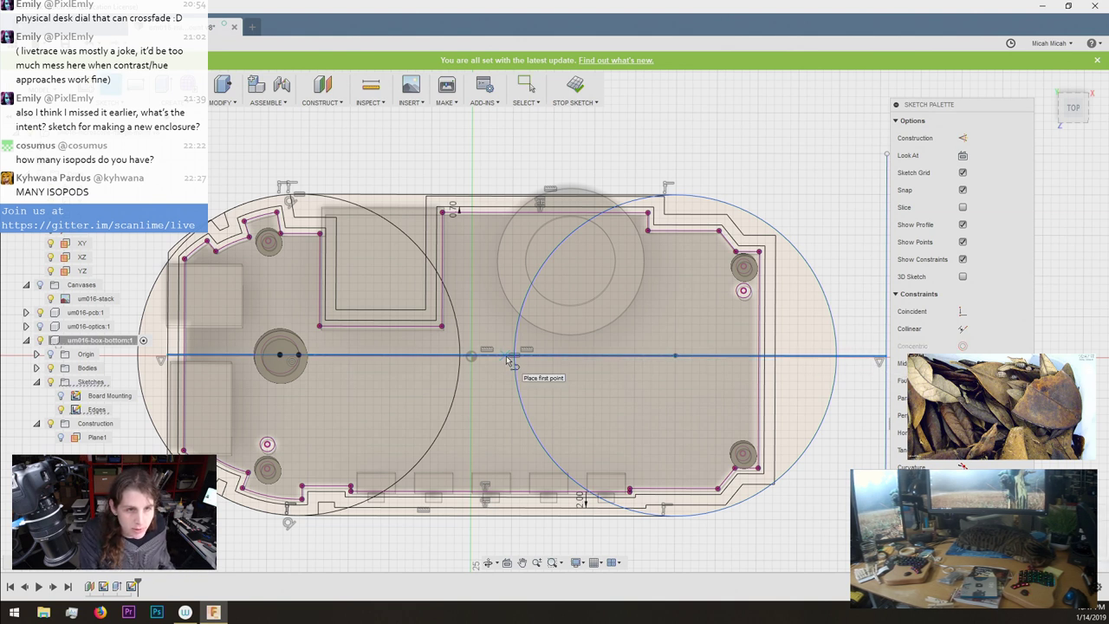
Draw a short slanted line from the midpoint between the two circle centres, slide its attached end along the centreline, and delete it.
click(471, 356)
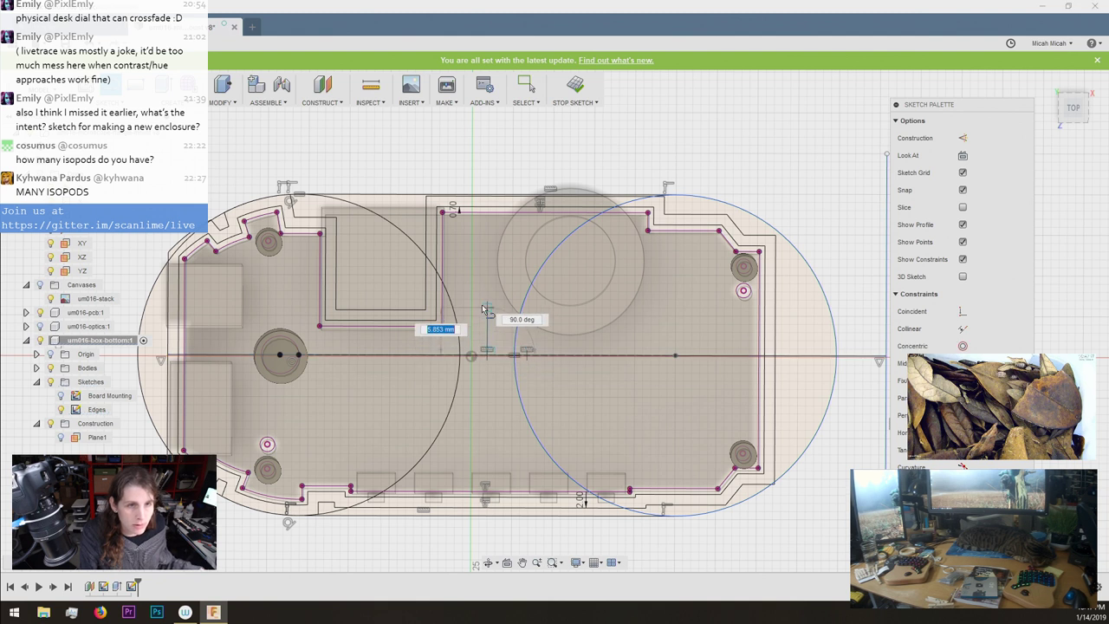
click(470, 446)
key(Escape)
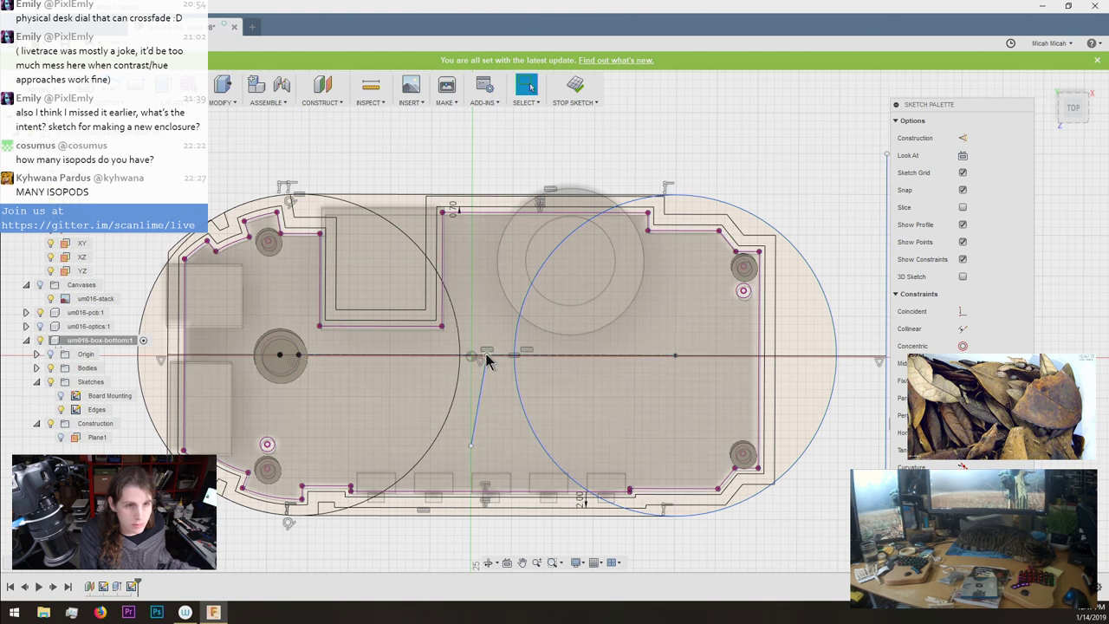
mouse_move(479, 361)
mouse_down()
mouse_move(465, 364)
mouse_move(535, 367)
mouse_move(515, 460)
mouse_up()
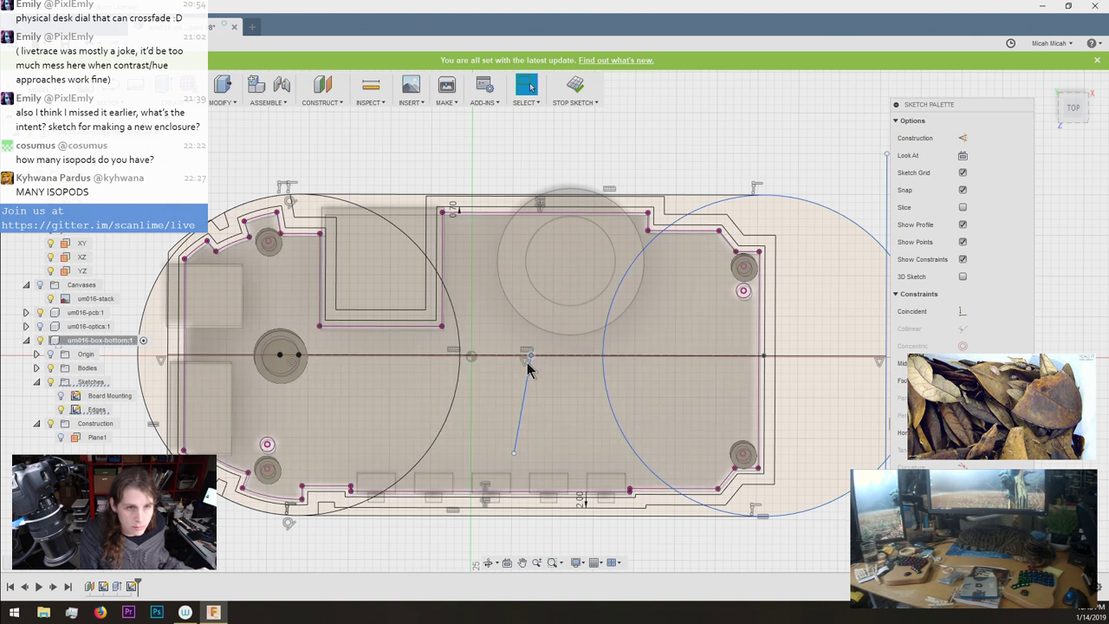
drag(530, 369, 494, 370)
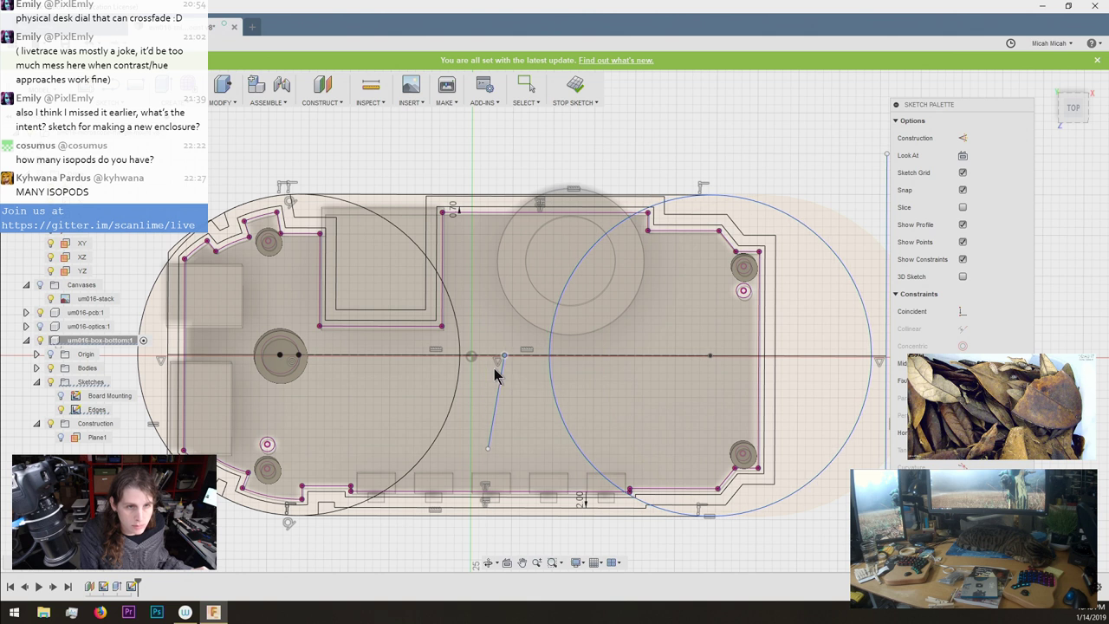
click(498, 372)
key(Delete)
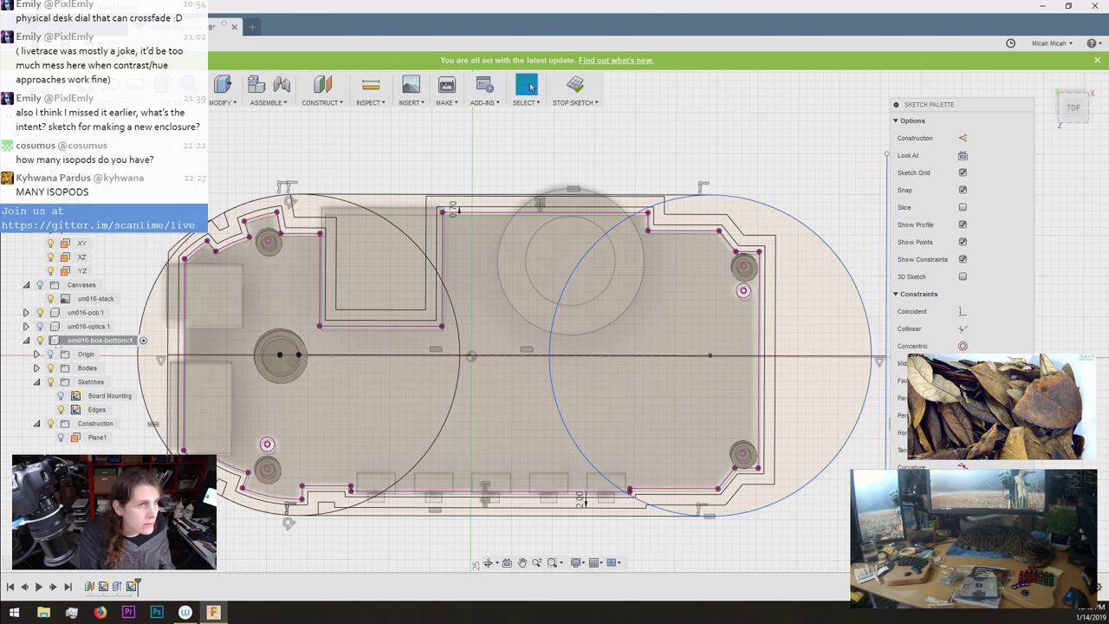
Place a sketch point at the midpoint of the line joining the two outer circles' centres.
click(102, 102)
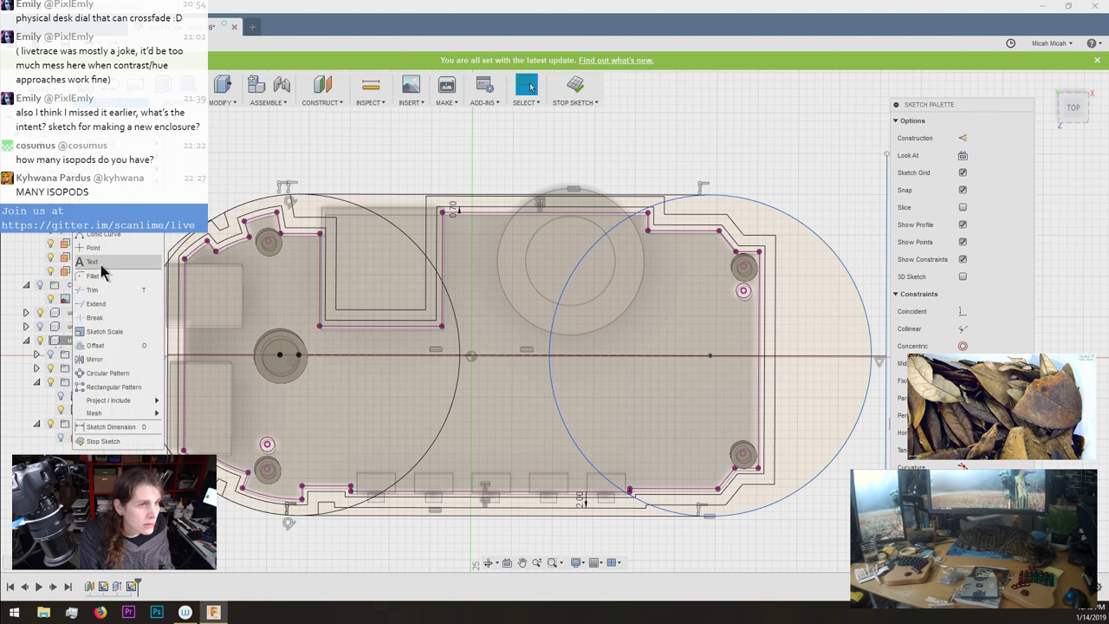
click(176, 103)
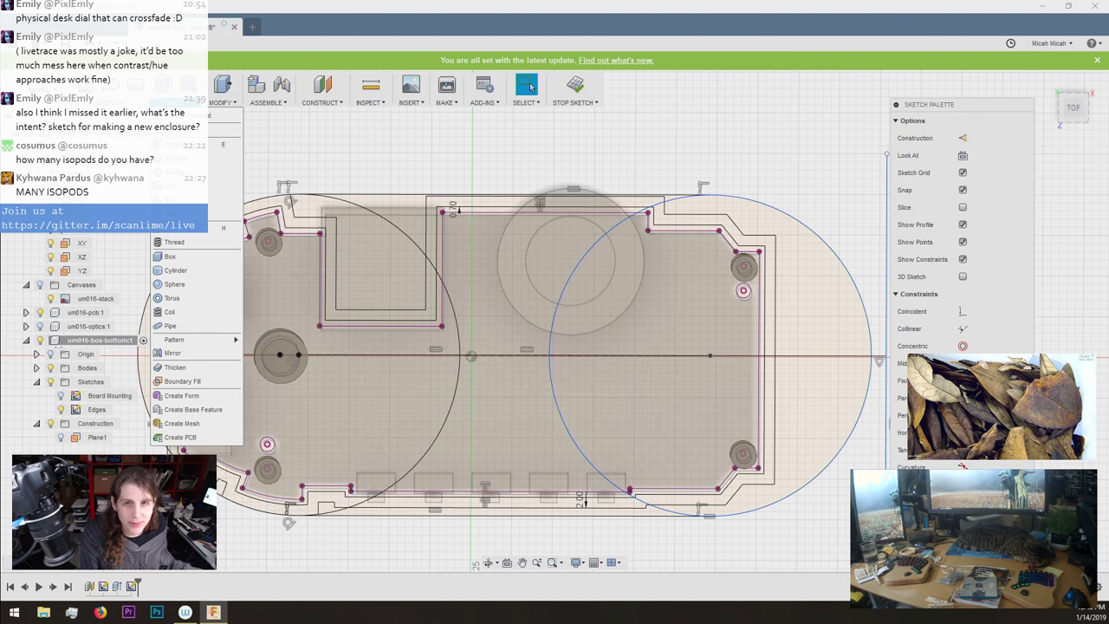
click(109, 101)
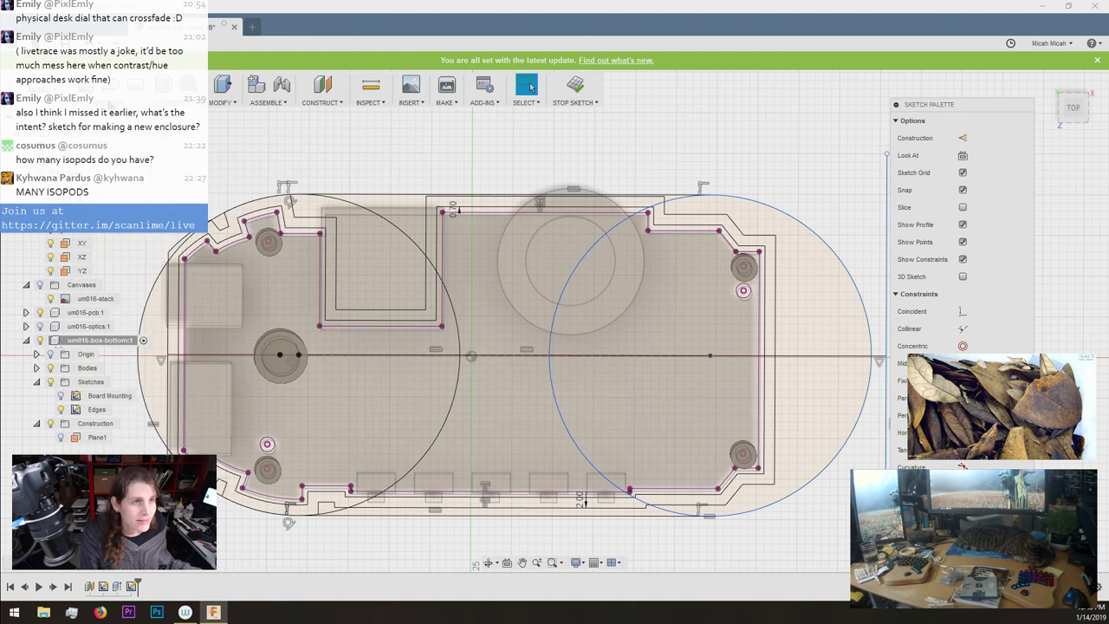
click(110, 105)
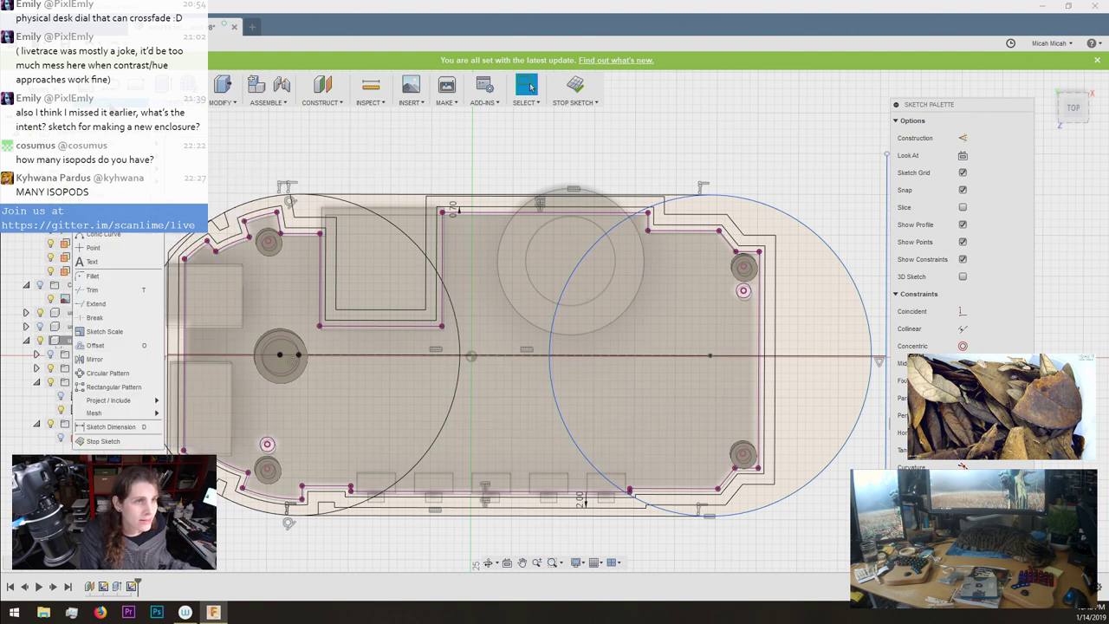
click(100, 248)
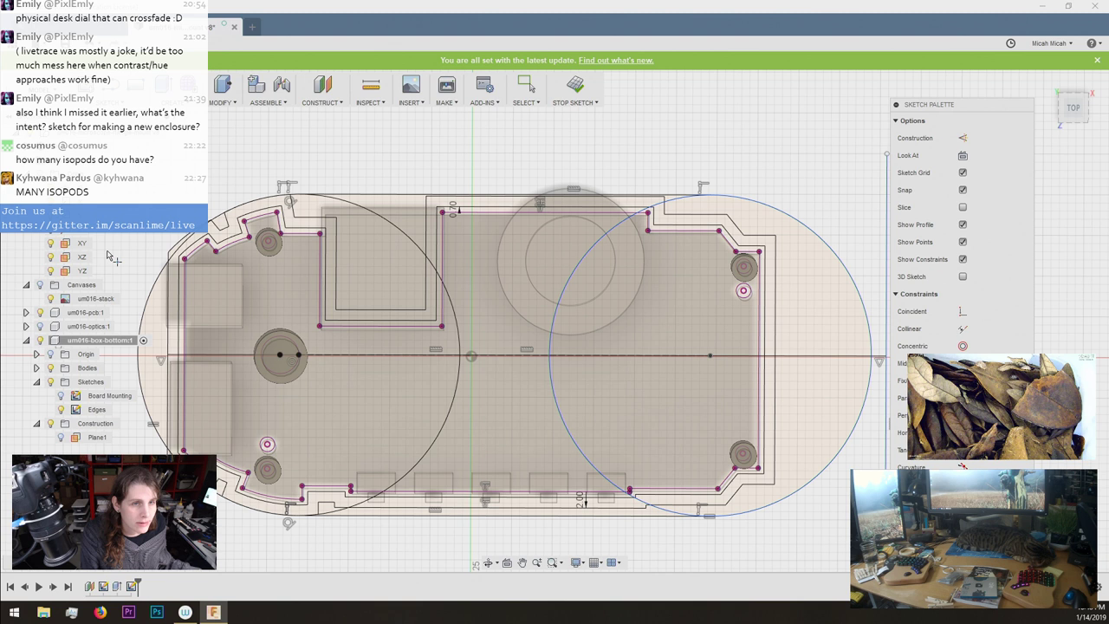
click(504, 355)
key(Escape)
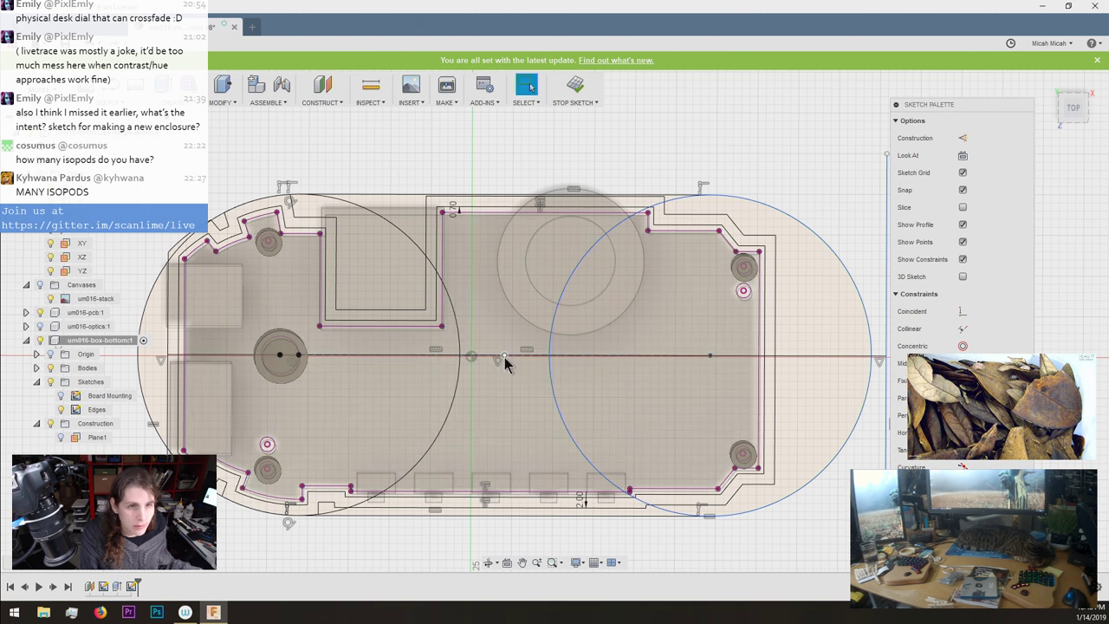
Shift the far outer circle outward along the centreline until it lies completely beyond the board's end wall.
mouse_move(504, 356)
mouse_down()
mouse_move(464, 357)
mouse_move(572, 357)
mouse_move(486, 357)
mouse_move(545, 361)
mouse_up()
scroll(550, 363, down, 5)
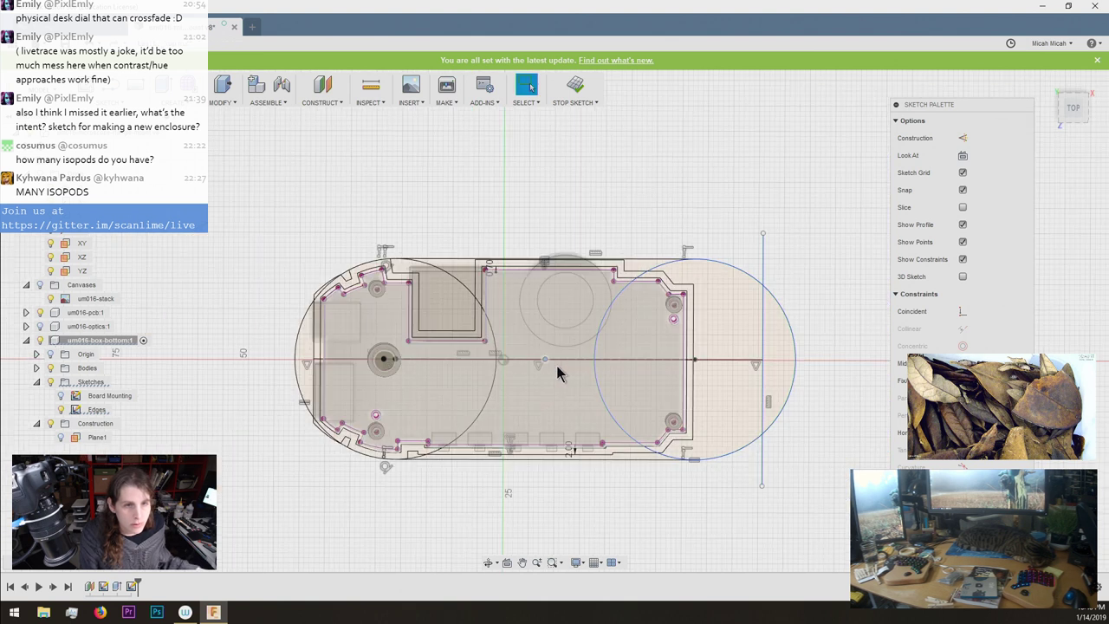
scroll(556, 373, down, 2)
scroll(710, 347, up, 6)
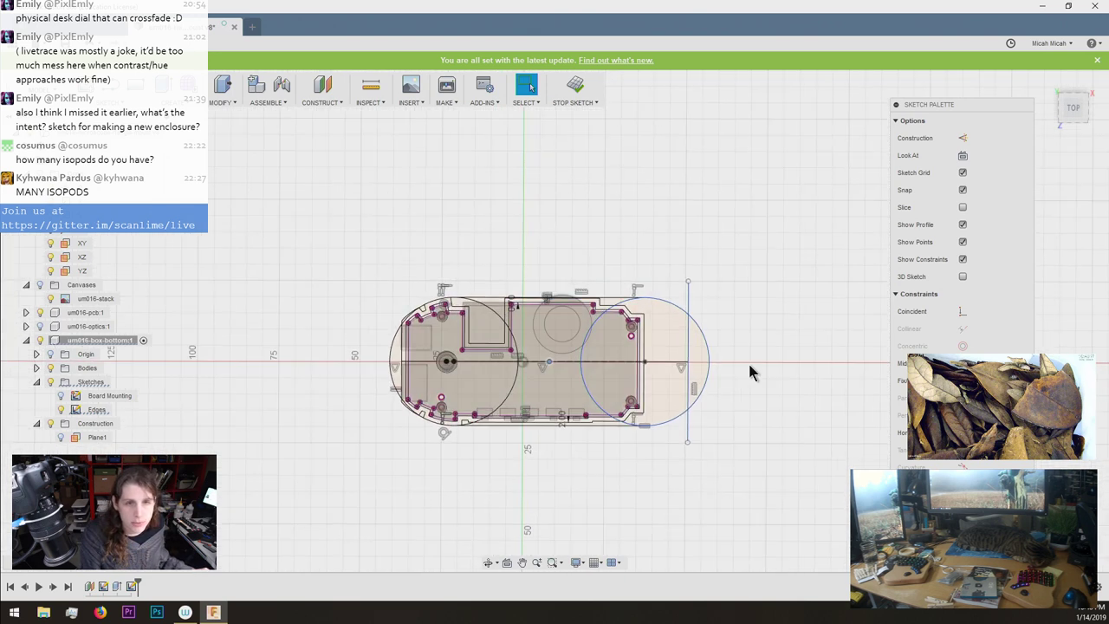
mouse_move(633, 365)
mouse_down()
mouse_move(599, 373)
mouse_move(830, 366)
mouse_move(812, 364)
mouse_up()
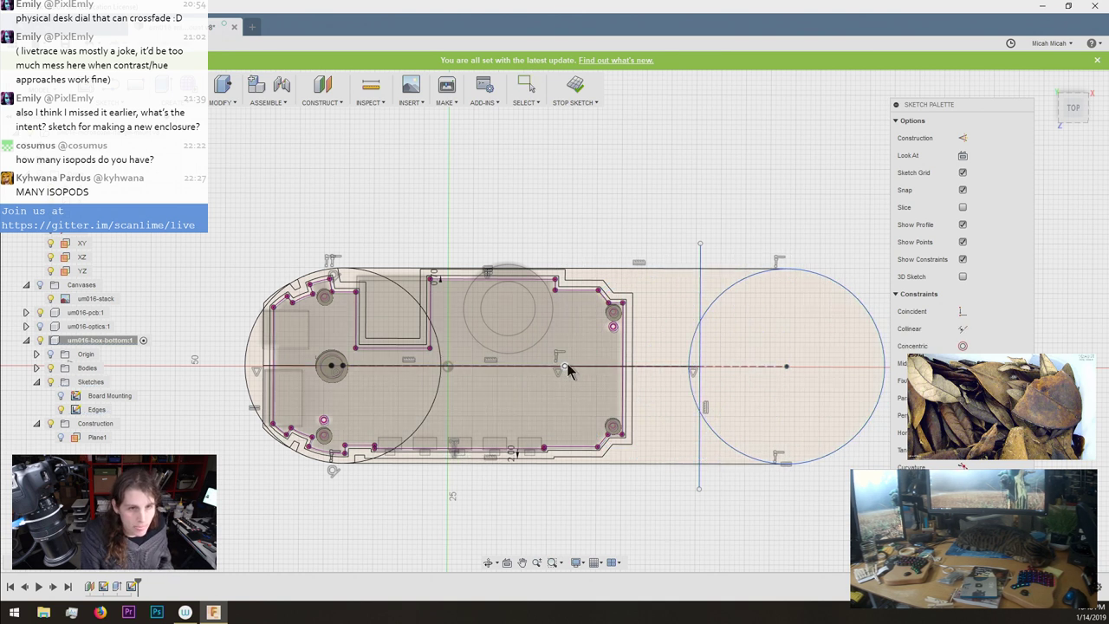
scroll(629, 379, up, 2)
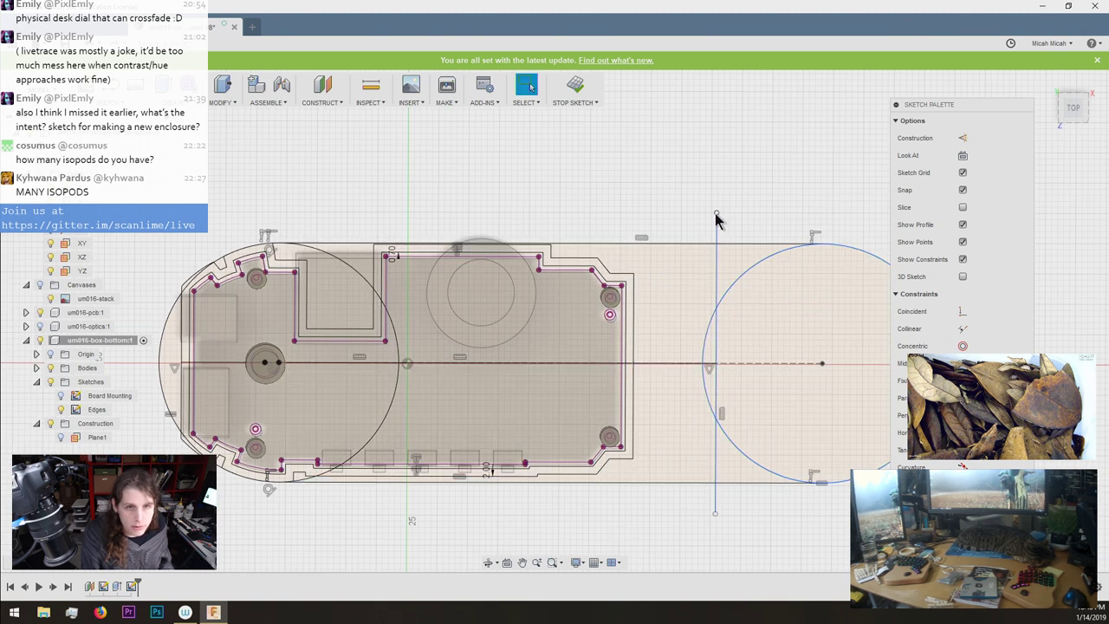
Move the vertical end line inward over the board and place a sketch point at the long horizontal line's midpoint.
mouse_move(716, 218)
mouse_down()
mouse_move(664, 228)
mouse_move(781, 252)
mouse_move(674, 255)
mouse_move(680, 262)
mouse_move(839, 264)
mouse_move(841, 255)
mouse_move(710, 289)
mouse_move(578, 295)
mouse_up()
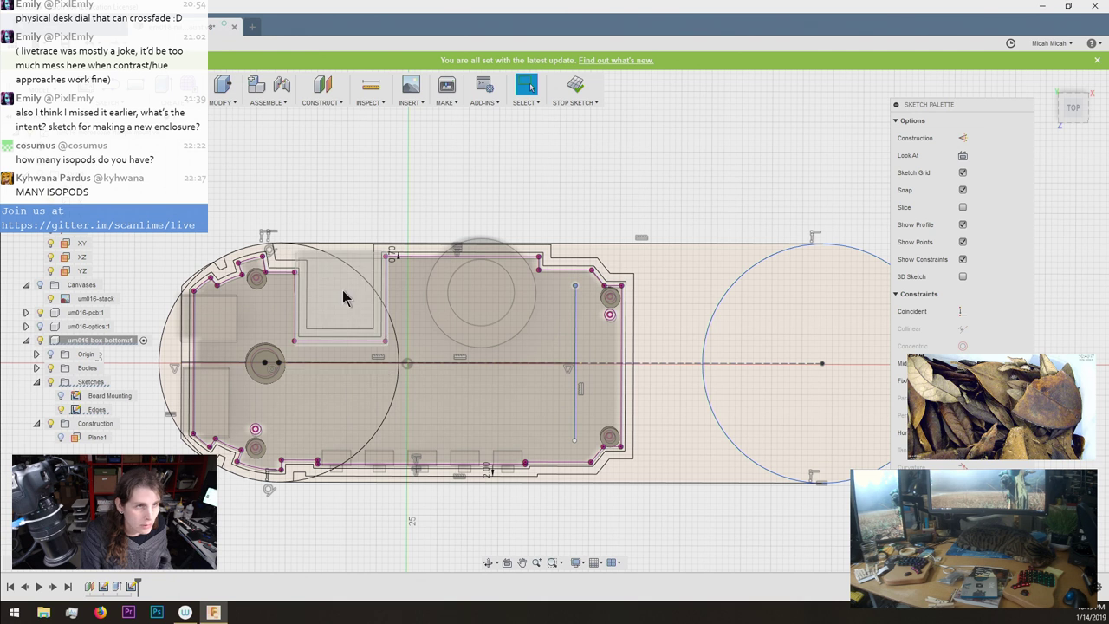
click(112, 103)
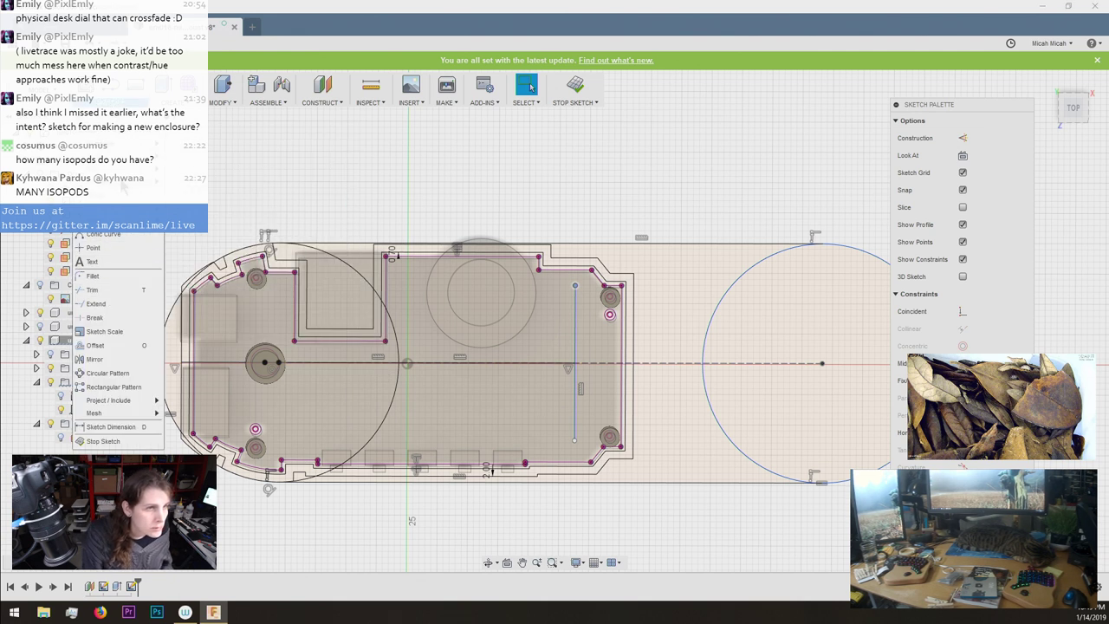
click(92, 248)
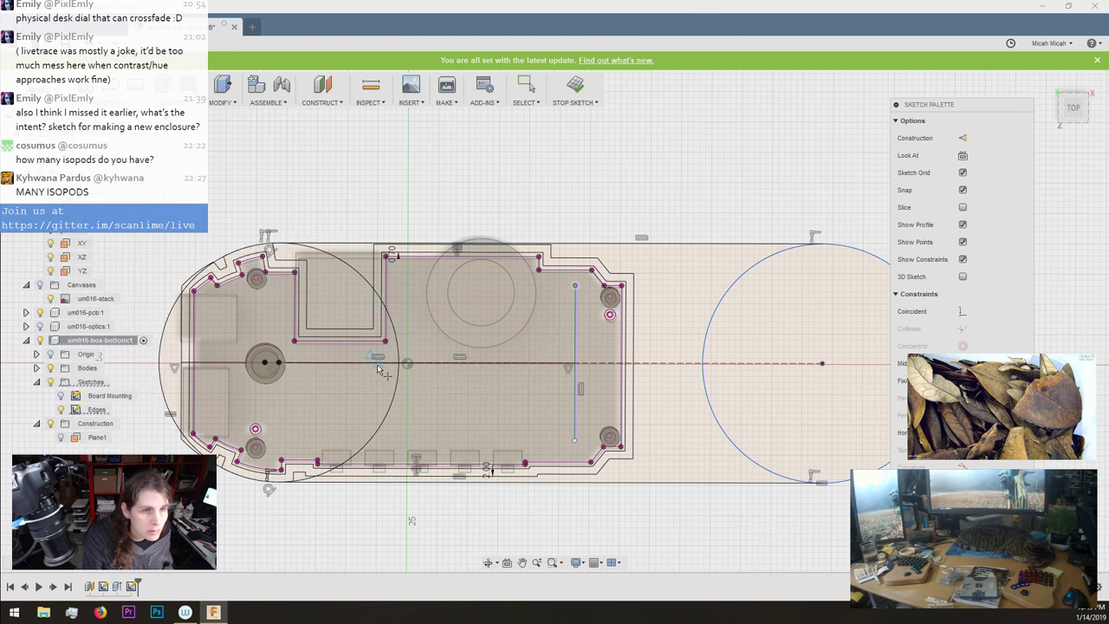
key(Escape)
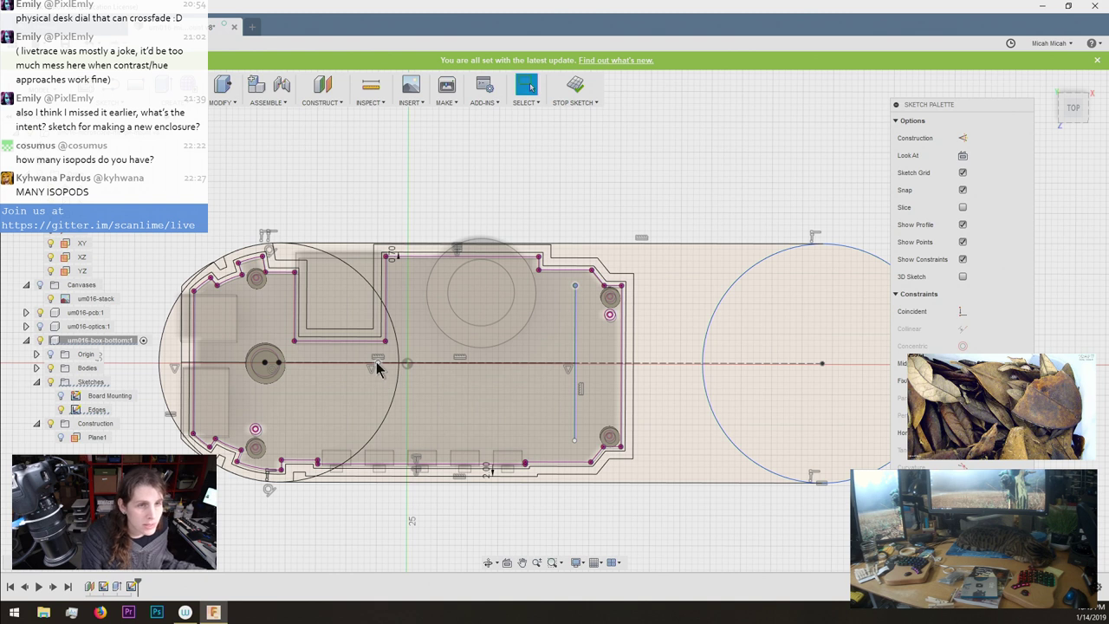
Move the long line's midpoint onto the sketch origin, and shift the vertical end line outward past the board's end wall.
mouse_move(379, 367)
mouse_down()
mouse_move(433, 366)
mouse_move(407, 363)
mouse_up()
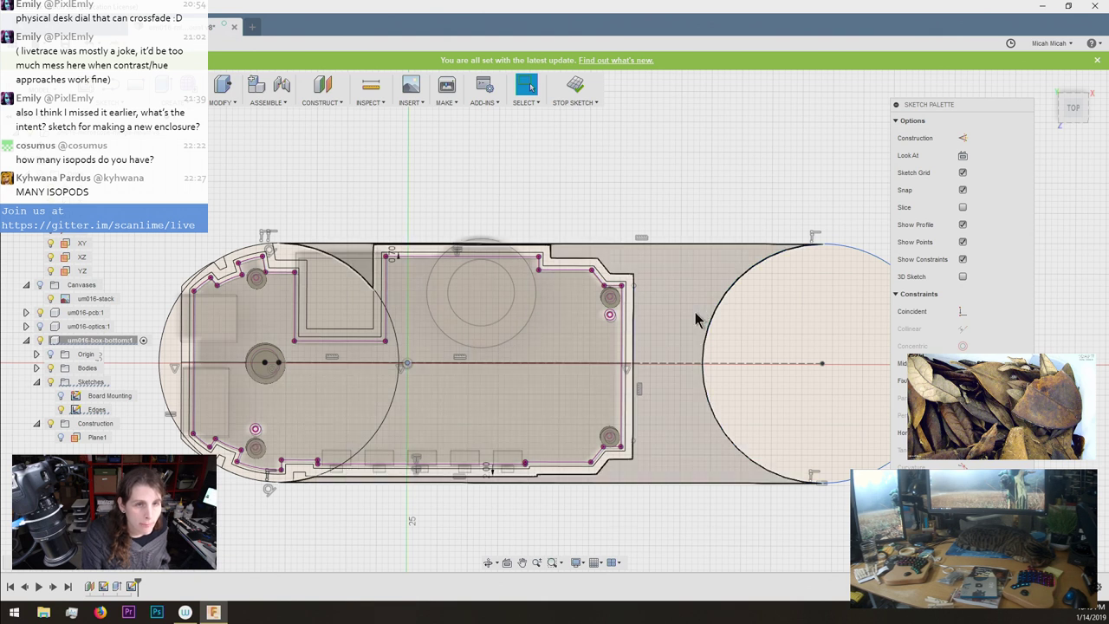
mouse_move(635, 293)
mouse_down()
mouse_move(681, 295)
mouse_move(635, 295)
mouse_up()
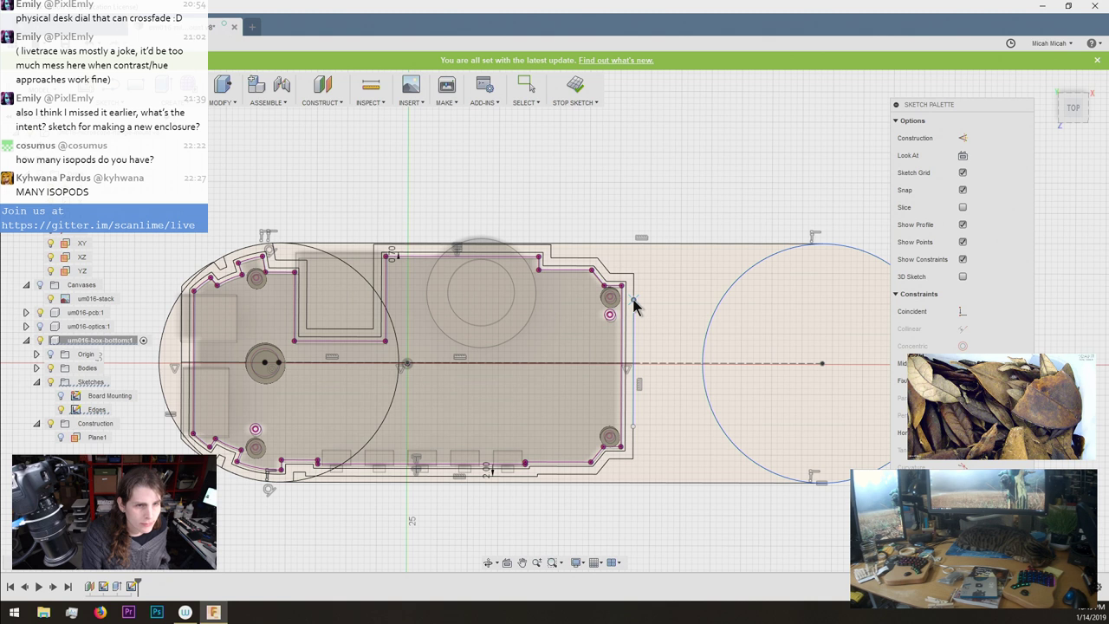
mouse_move(634, 303)
mouse_down()
mouse_move(693, 302)
mouse_move(632, 309)
mouse_up()
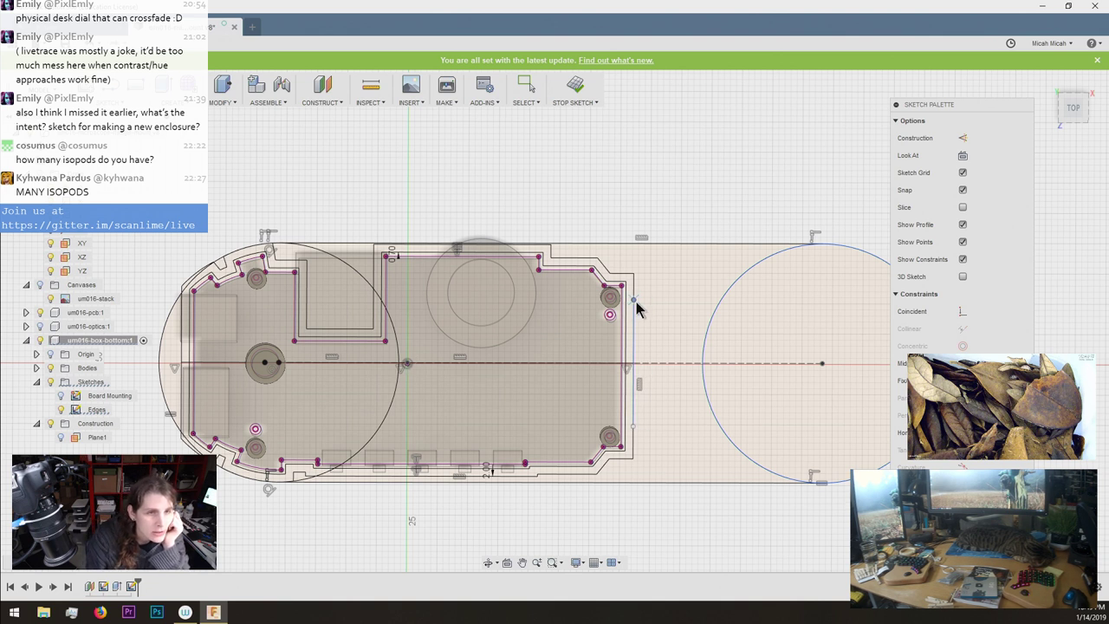
mouse_move(636, 303)
mouse_down()
mouse_move(668, 305)
mouse_move(655, 296)
mouse_up()
scroll(516, 343, up, 3)
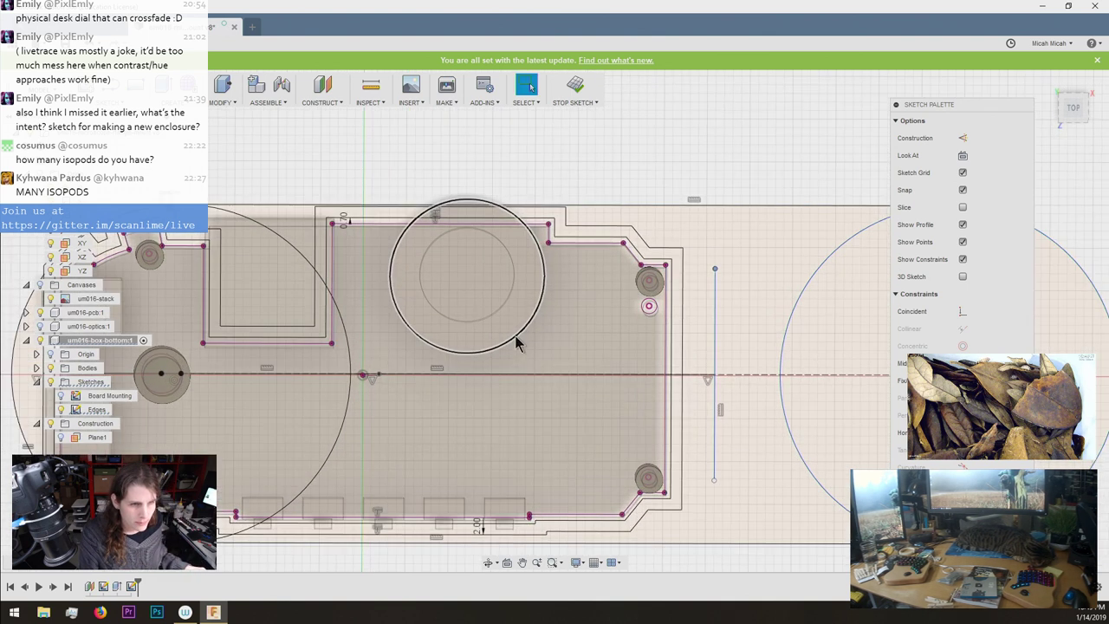
scroll(516, 342, down, 2)
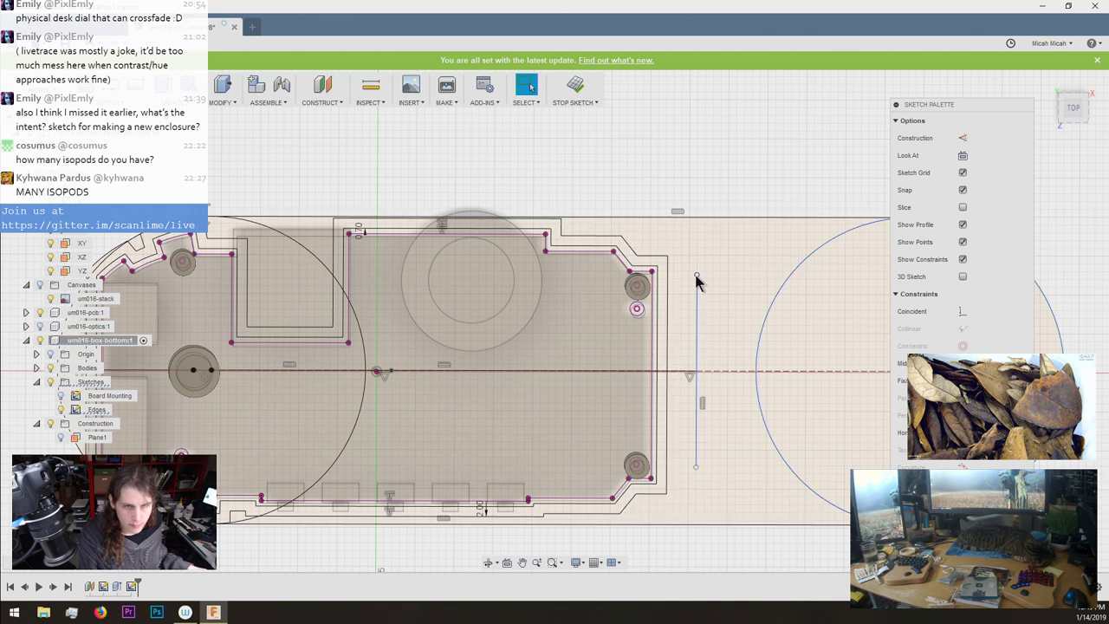
mouse_move(711, 278)
mouse_down()
mouse_move(728, 274)
mouse_move(525, 283)
mouse_move(726, 301)
mouse_move(609, 290)
mouse_move(706, 264)
mouse_move(674, 271)
mouse_move(733, 272)
mouse_up()
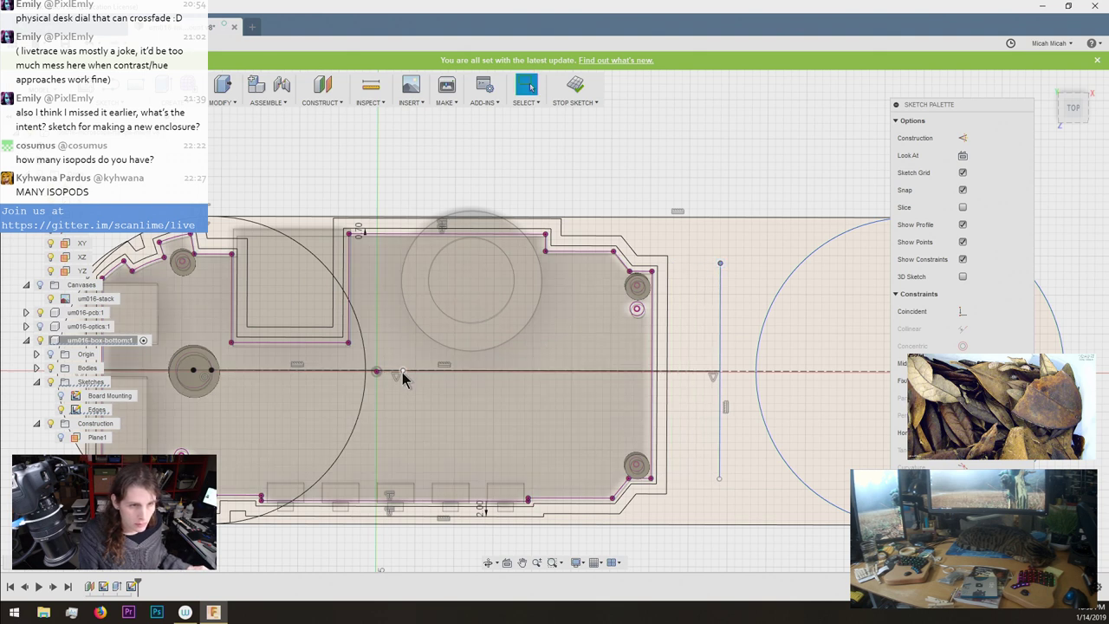
Try to constrain the long horizontal line's midpoint coincident with the sketch origin.
scroll(381, 372, up, 6)
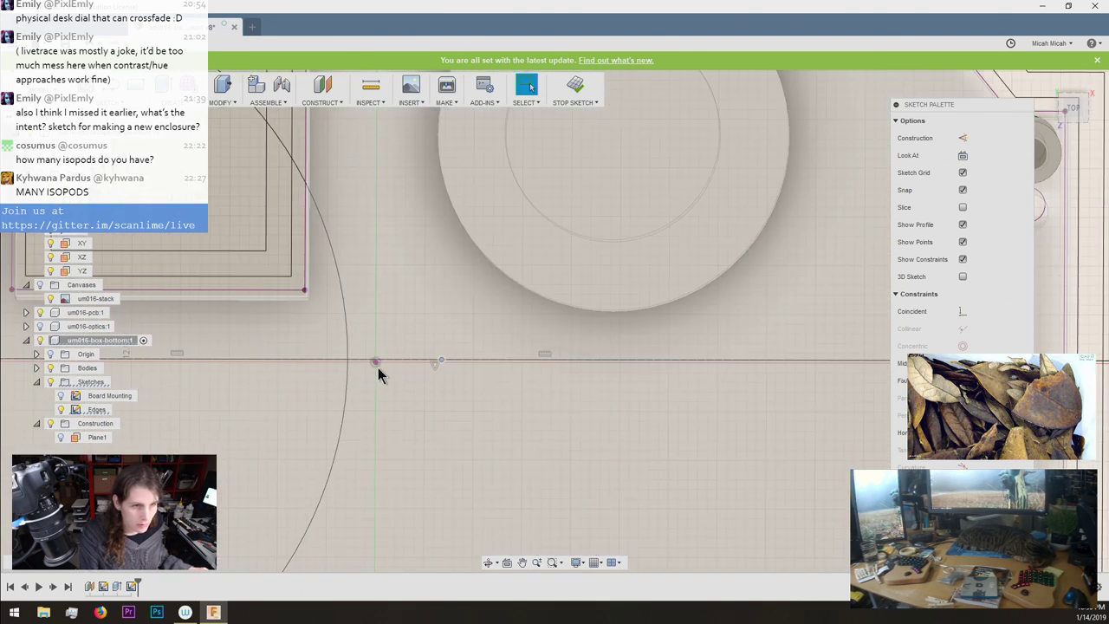
scroll(377, 363, down, 5)
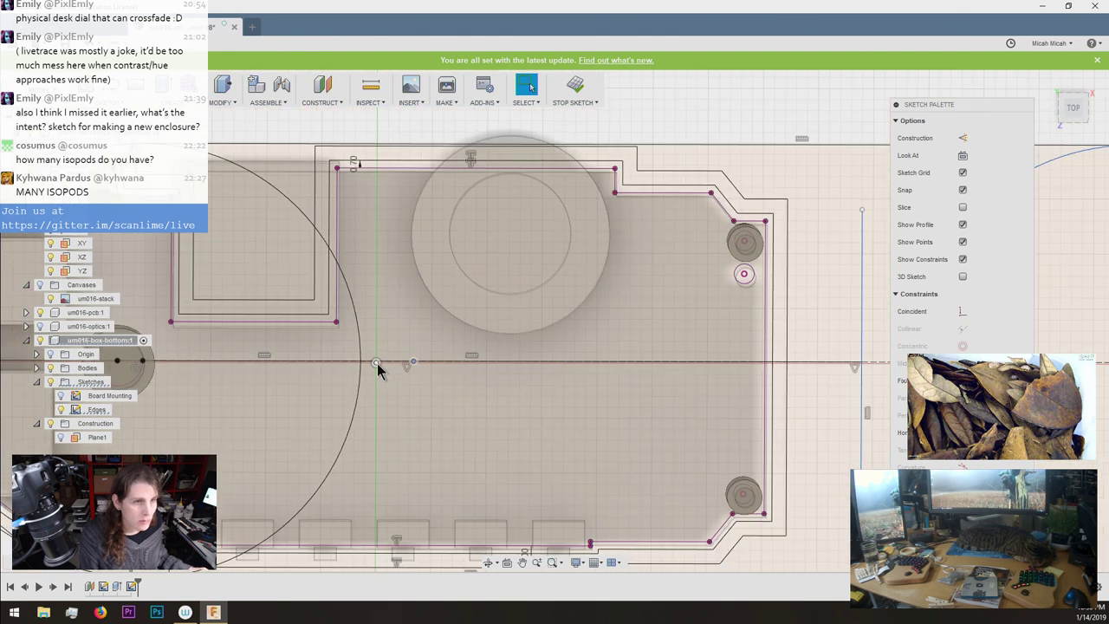
scroll(377, 363, up, 2)
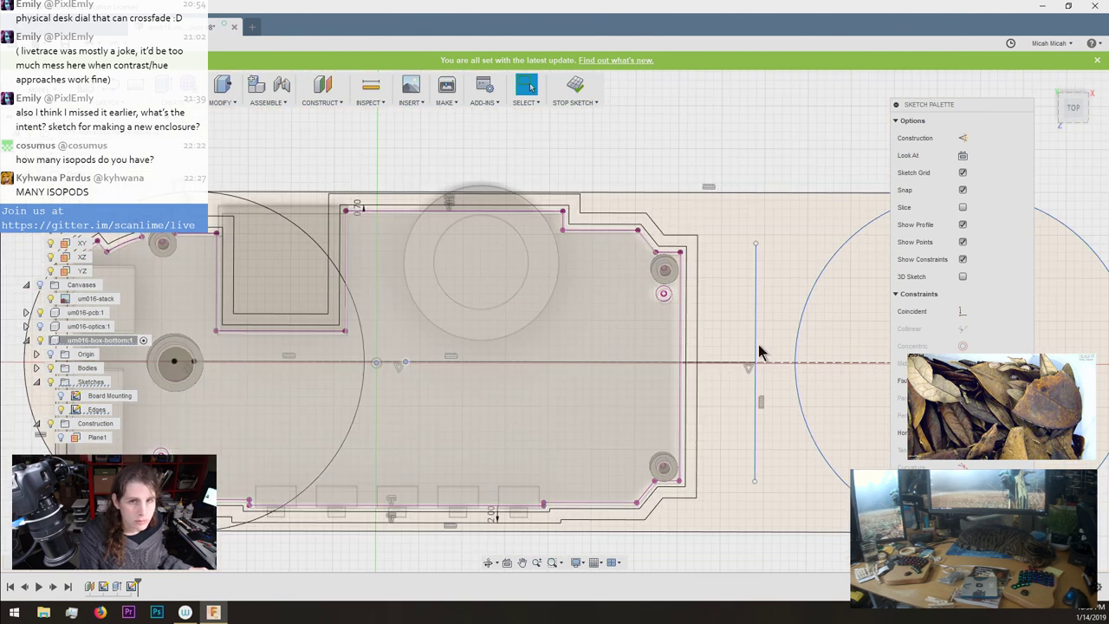
click(964, 312)
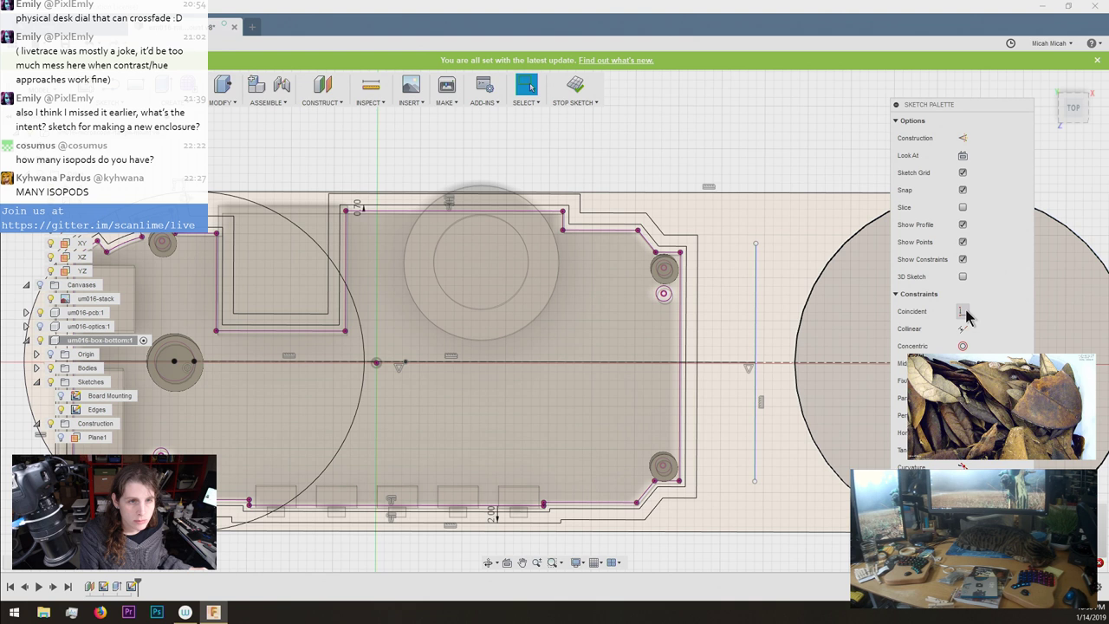
Move the vertical end line farther outward, between the board's end wall and the far outer circle.
scroll(774, 316, down, 5)
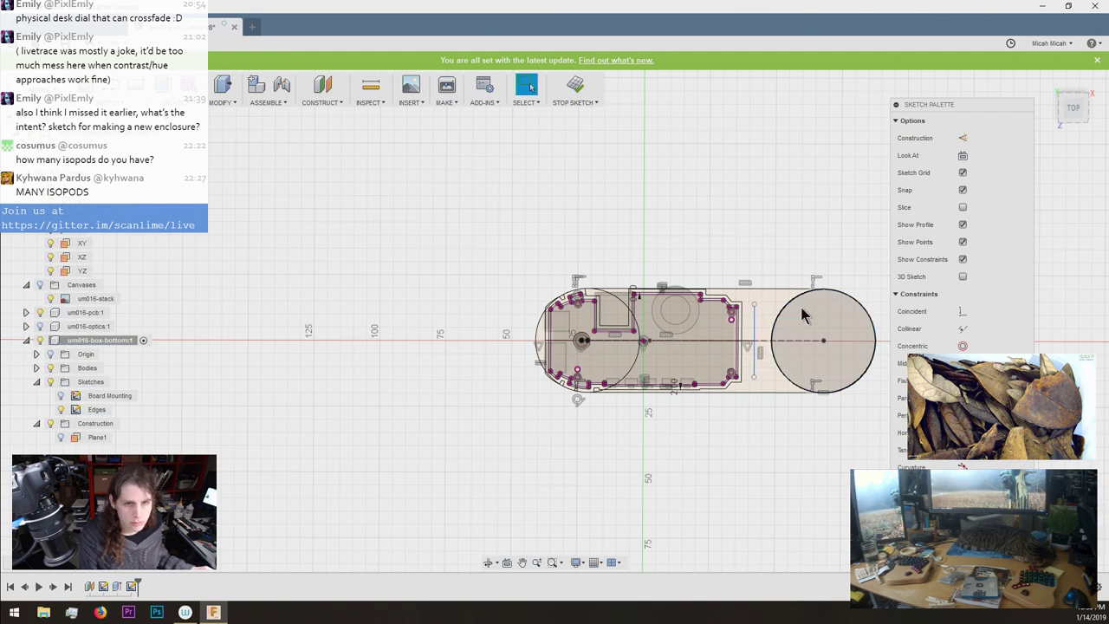
scroll(802, 314, down, 3)
scroll(803, 306, up, 8)
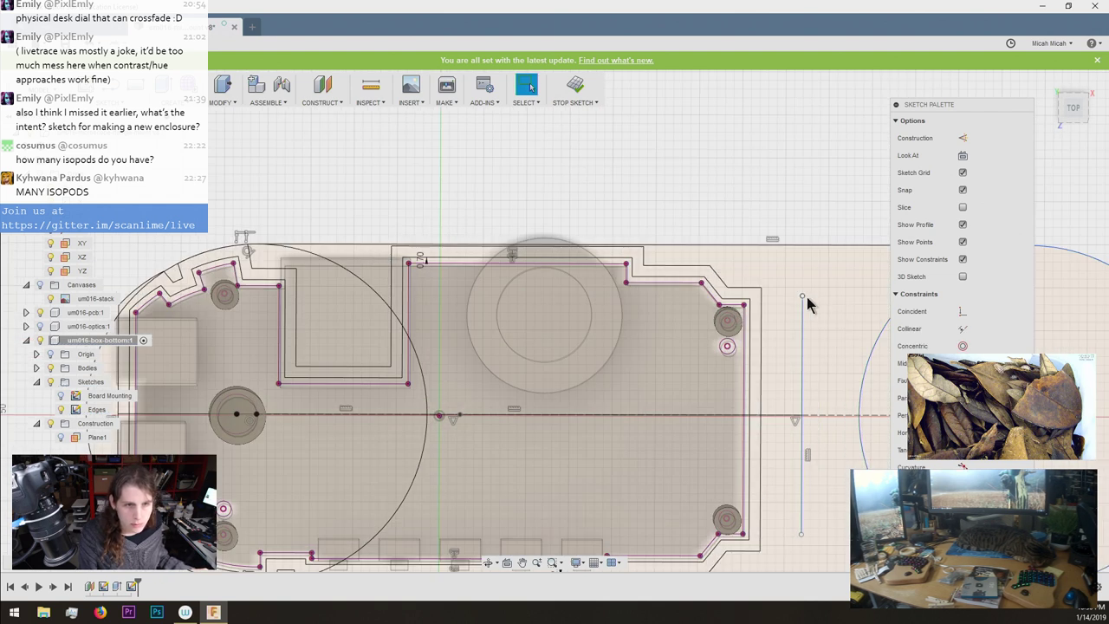
drag(804, 296, 836, 304)
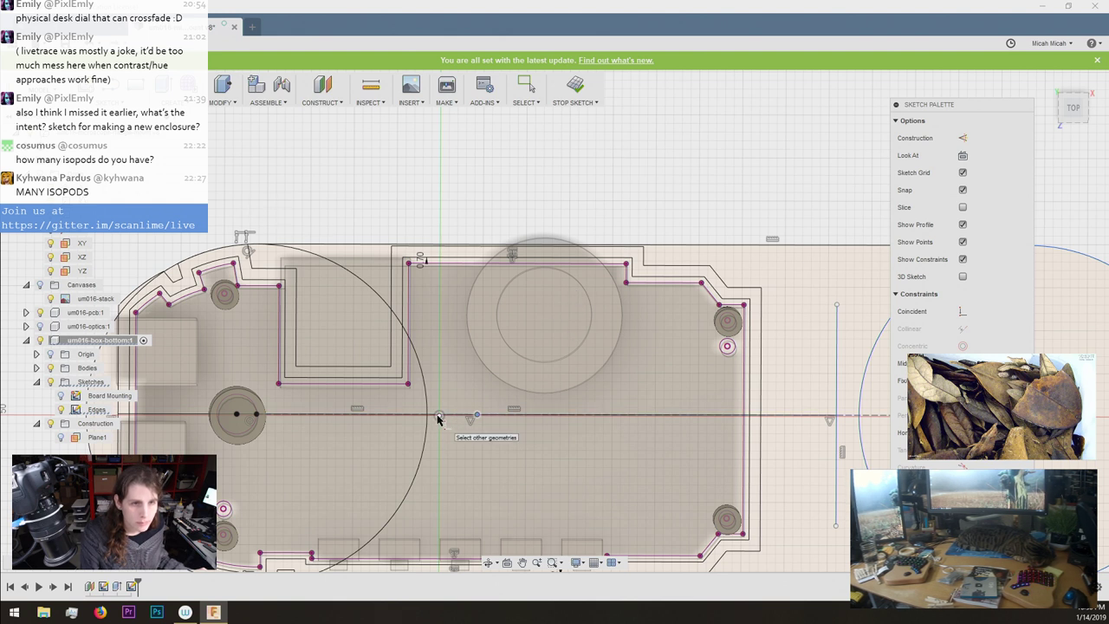
Move the vertical end line inward onto the outer end wall of the board outline and extend it beyond the tangent lines.
key(Escape)
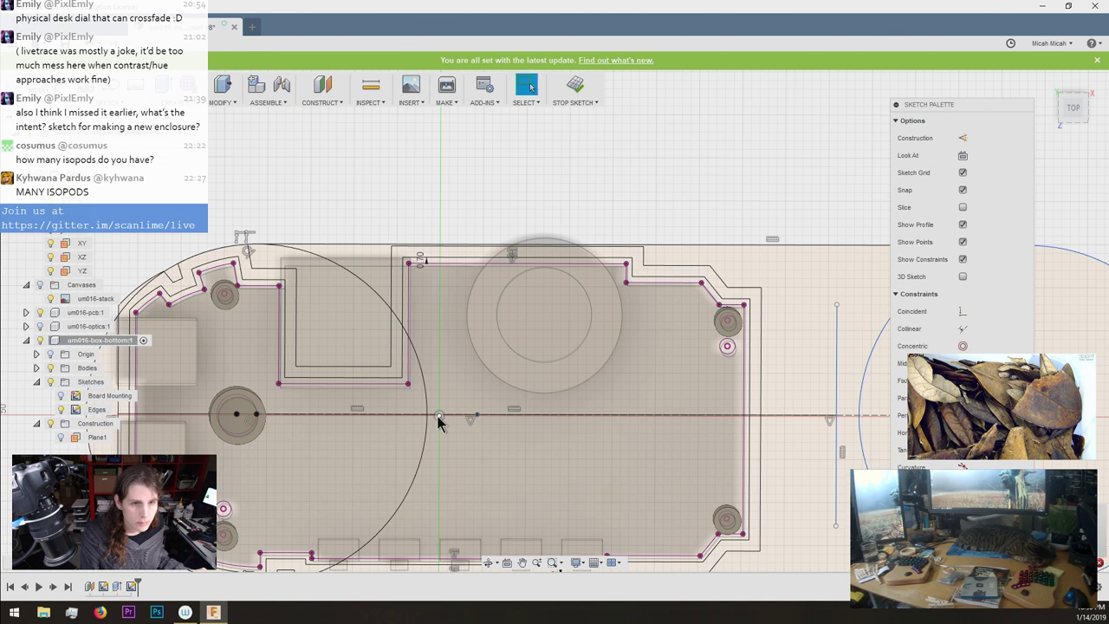
mouse_move(477, 415)
mouse_down()
mouse_move(494, 417)
mouse_move(466, 428)
mouse_up()
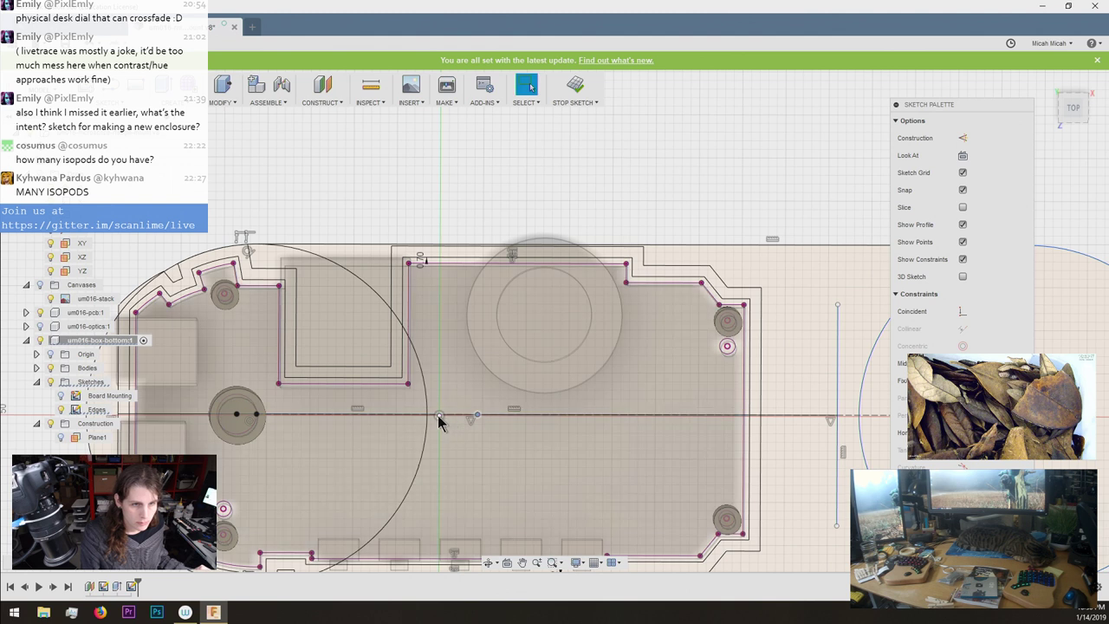
click(476, 420)
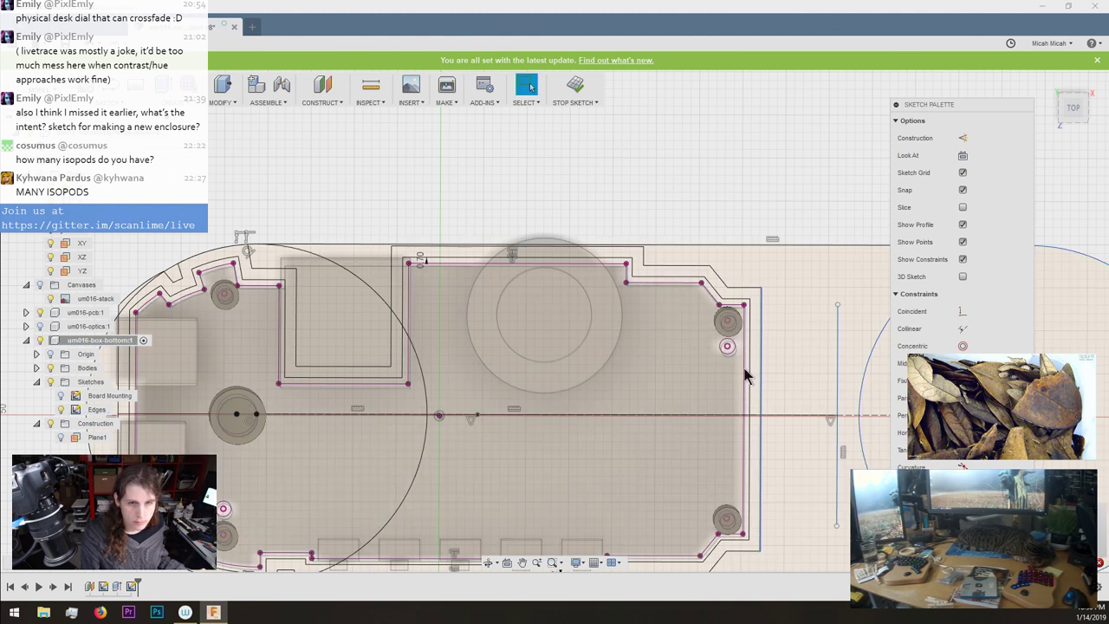
scroll(748, 373, down, 4)
scroll(748, 373, up, 3)
middle_drag(718, 163, 699, 164)
scroll(683, 188, down, 2)
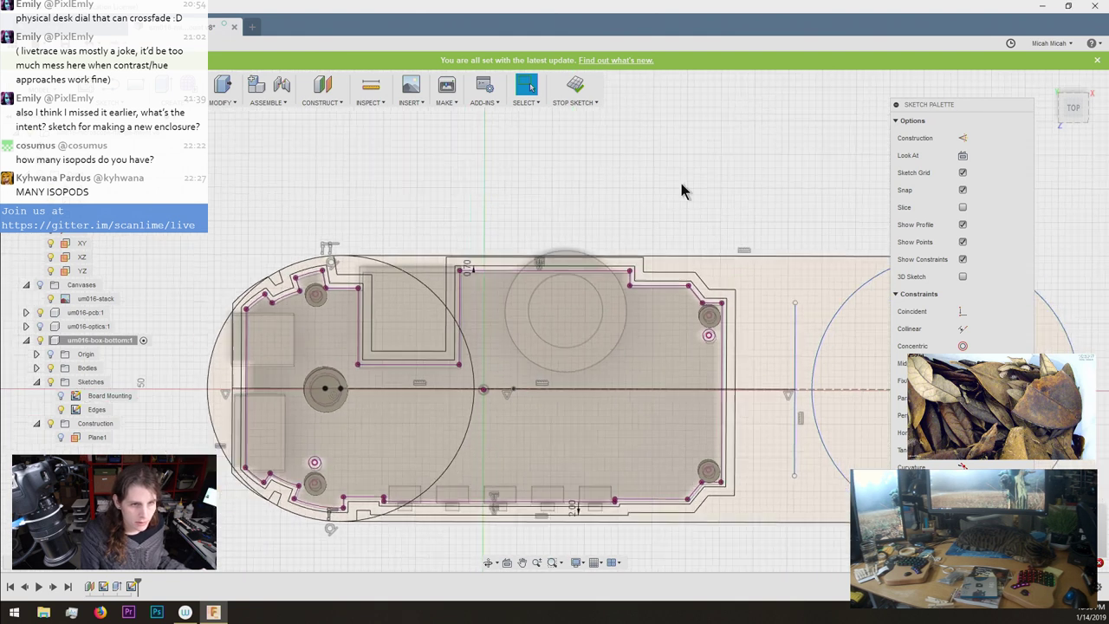
drag(793, 292, 740, 296)
mouse_move(738, 296)
mouse_down()
mouse_move(757, 249)
mouse_move(731, 226)
mouse_up()
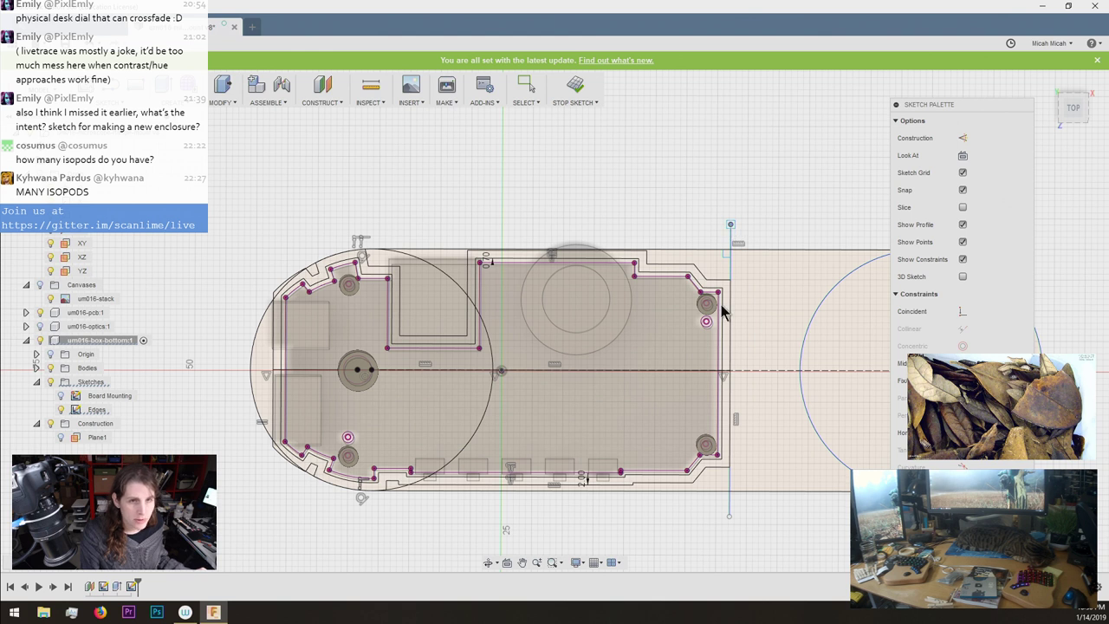
Delete the vertical end line lying along the outer end wall of the board outline.
click(729, 319)
scroll(729, 319, down, 1)
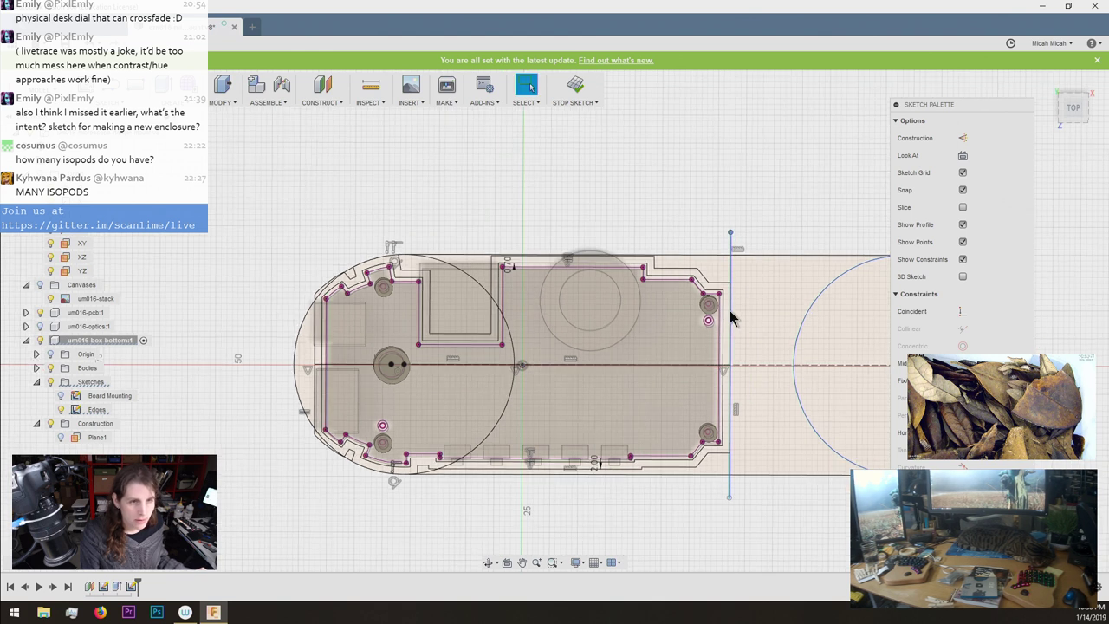
scroll(729, 310, down, 2)
scroll(516, 387, down, 2)
scroll(733, 379, up, 4)
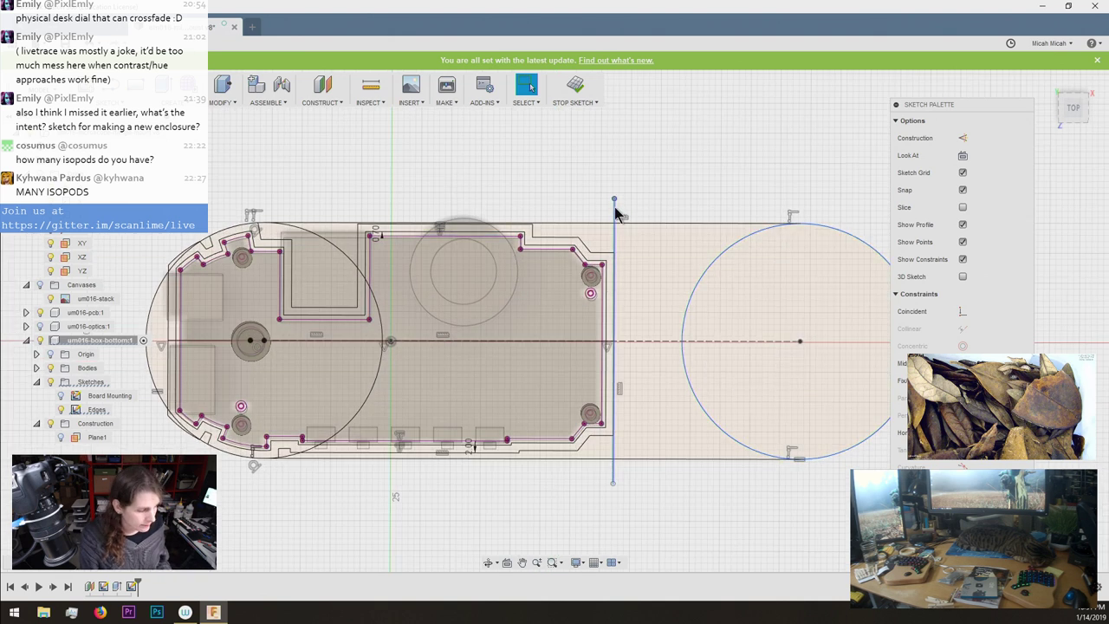
key(Delete)
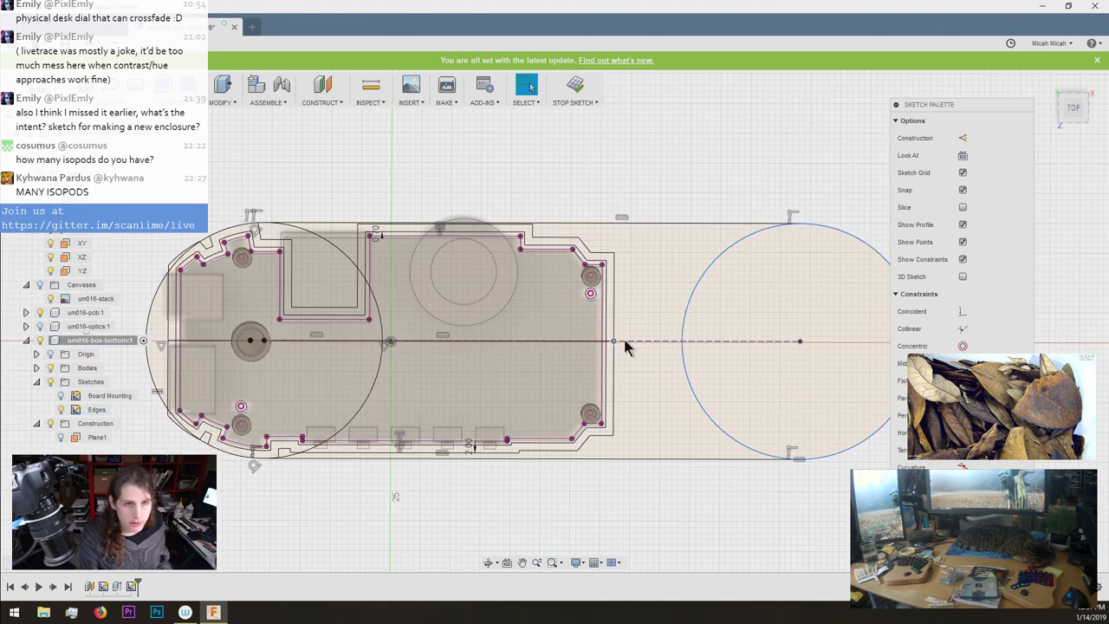
Extend the solid horizontal centre line to the far circle's edge, and delete that line.
drag(615, 341, 681, 344)
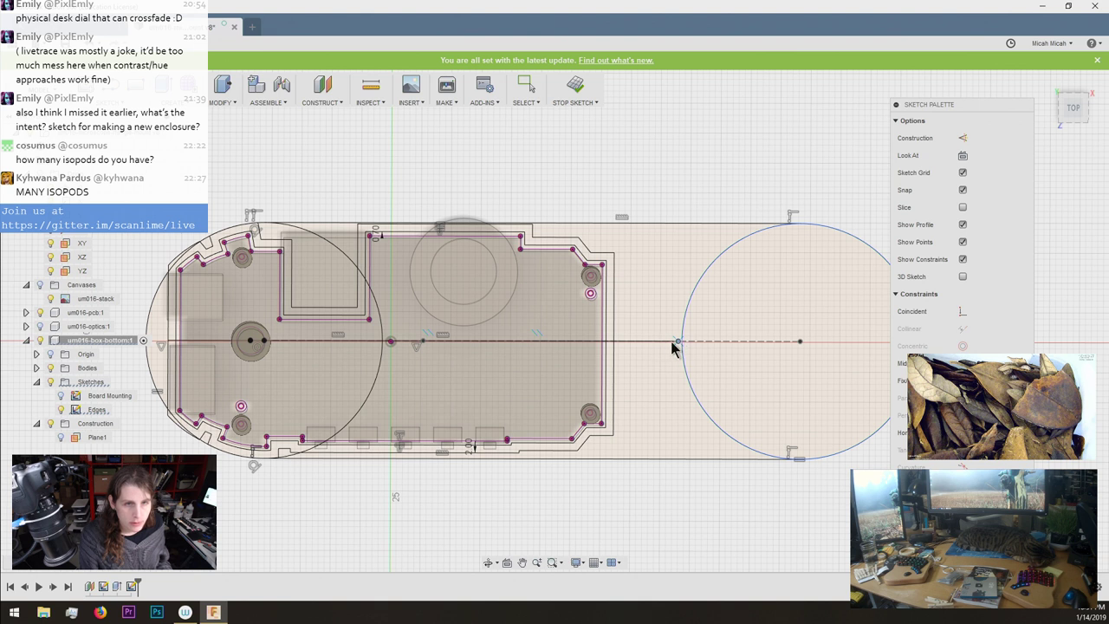
key(Escape)
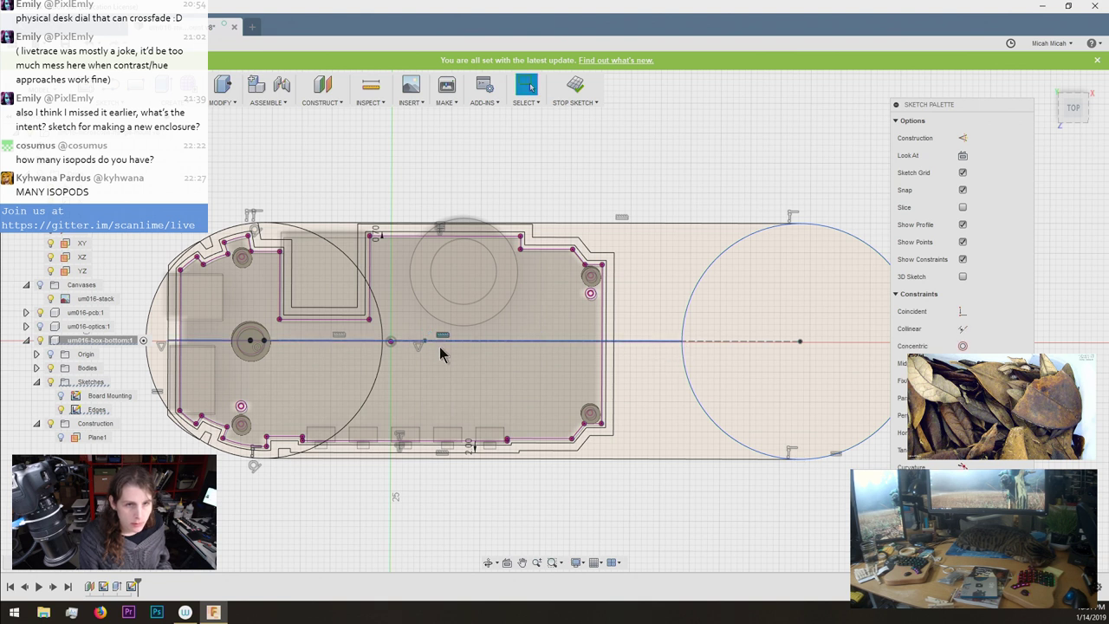
click(666, 342)
key(Delete)
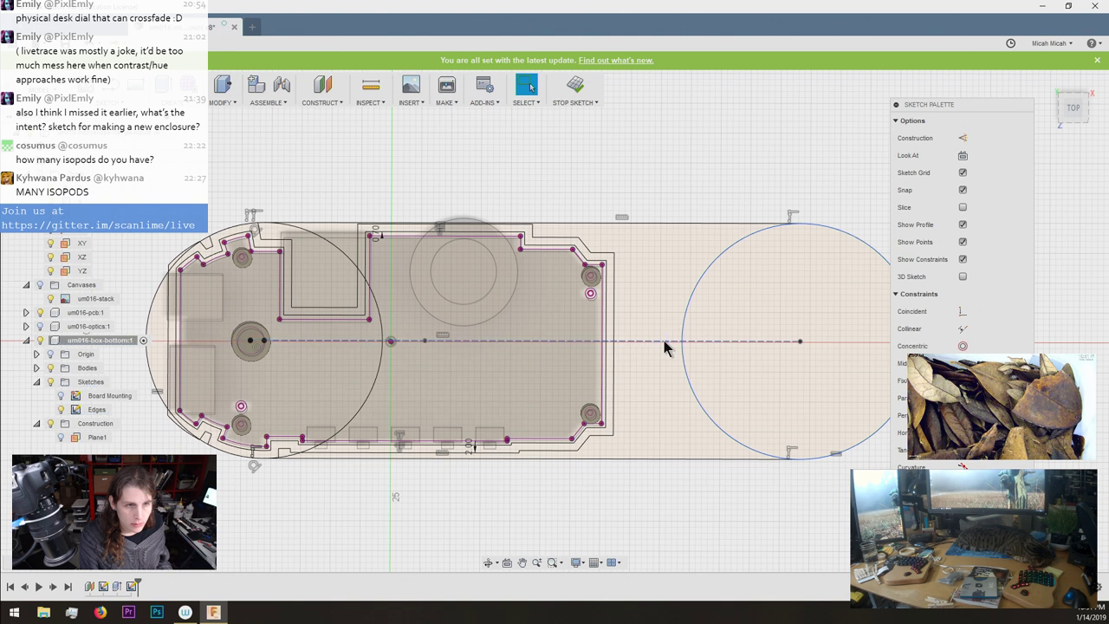
Shift the far circle's centre along the dashed centre line until the circle just touches the board outline's outer end wall.
click(657, 342)
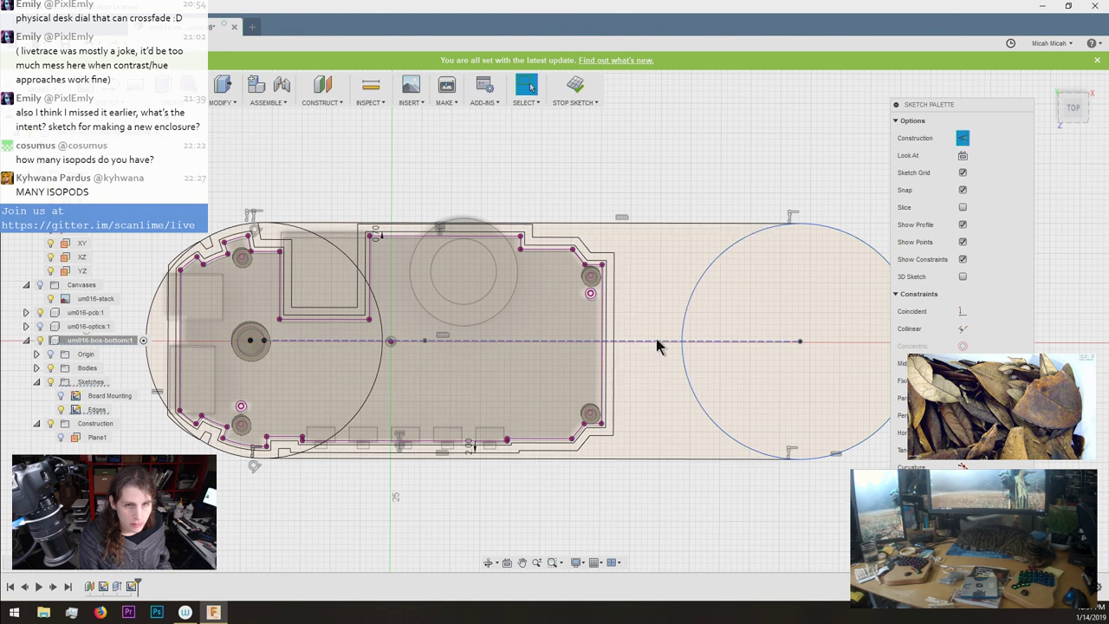
drag(799, 340, 642, 355)
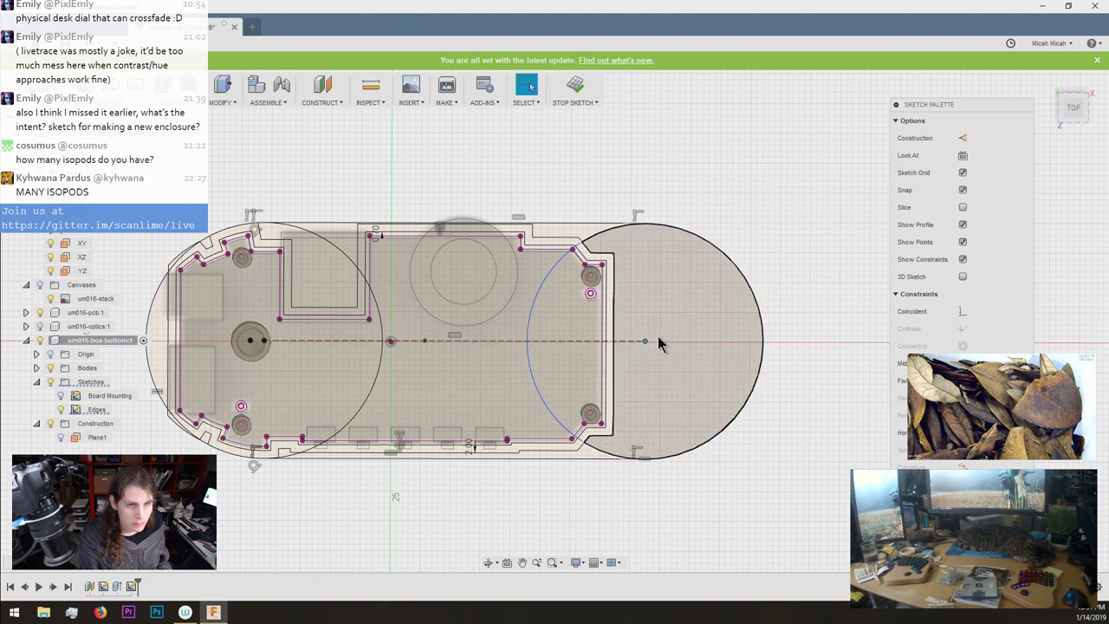
drag(649, 344, 802, 339)
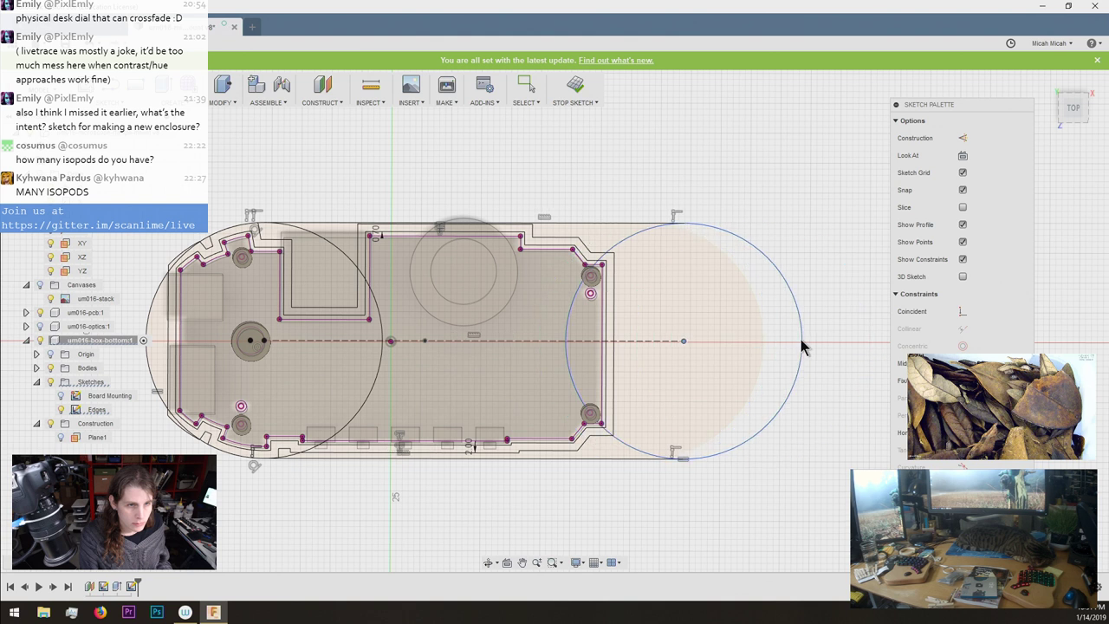
click(635, 342)
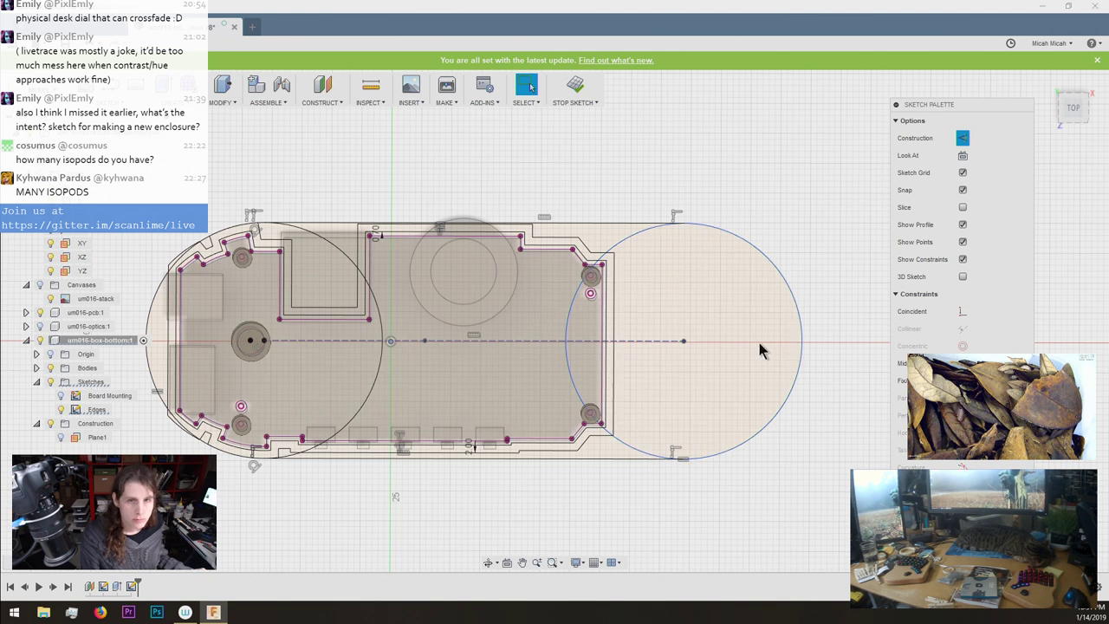
click(722, 180)
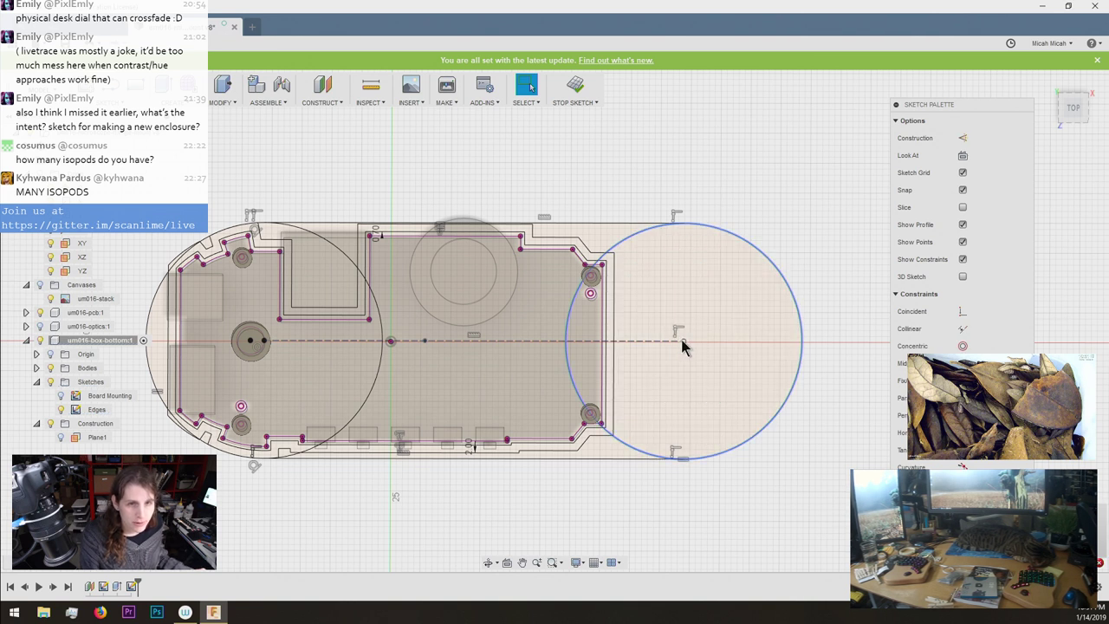
drag(684, 345, 737, 352)
Delete the dashed centre line and move the far circle inward over the board until it passes through the outer end wall's upper corner.
click(714, 341)
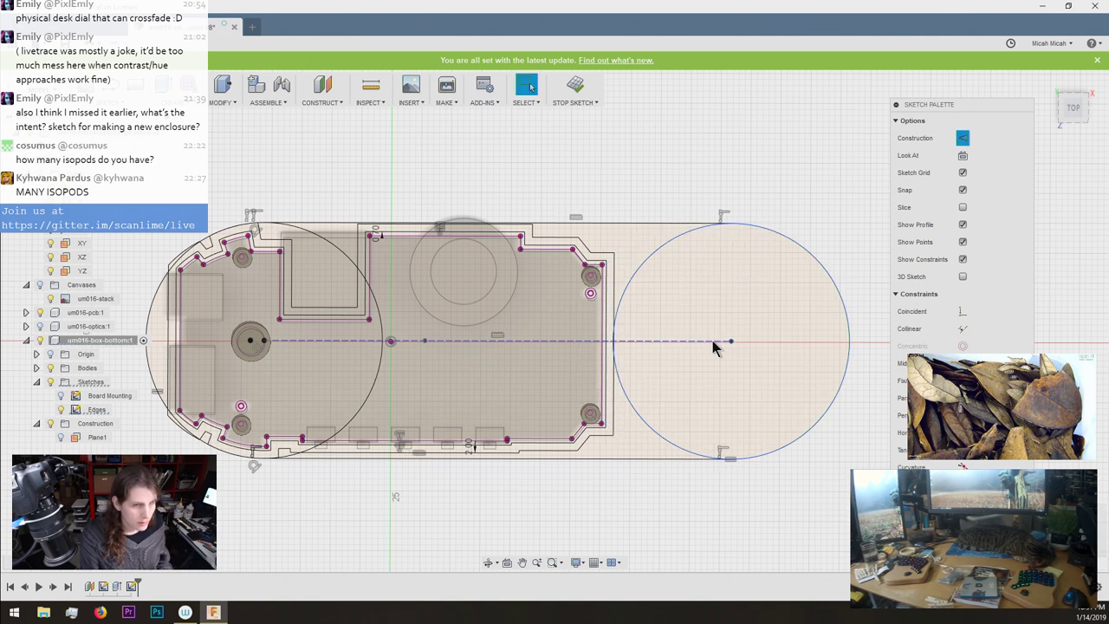
key(Delete)
mouse_move(732, 346)
mouse_down()
mouse_move(626, 362)
mouse_move(614, 355)
mouse_move(673, 347)
mouse_move(478, 352)
mouse_move(504, 350)
mouse_up()
scroll(619, 352, up, 3)
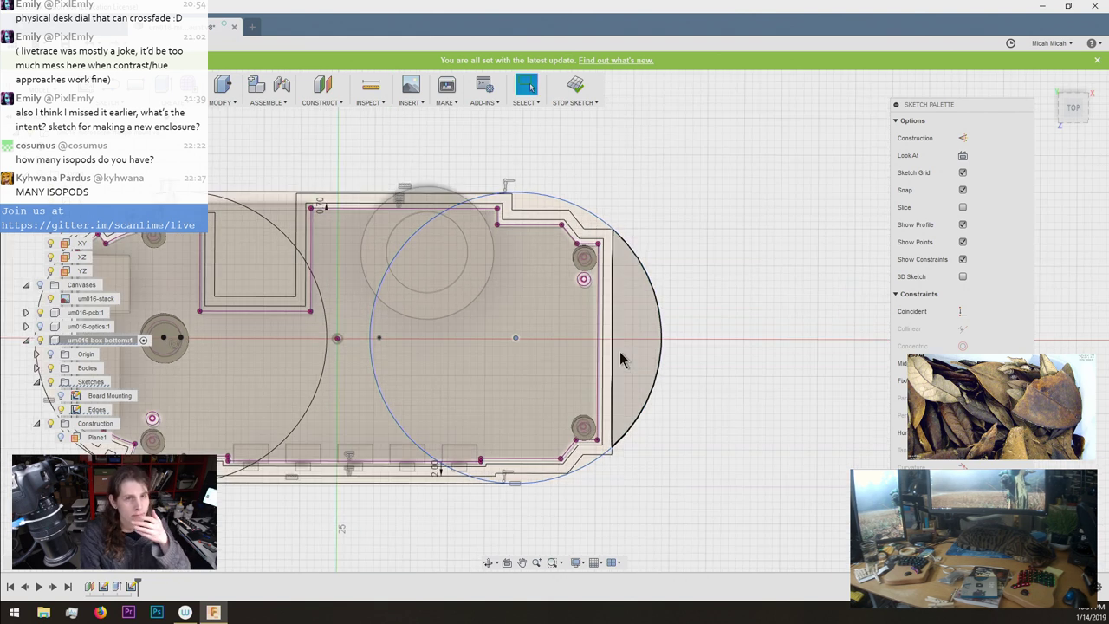
Examine how the far circle meets both corners of the outer end wall, and check its coincident constraints there.
scroll(591, 336, up, 3)
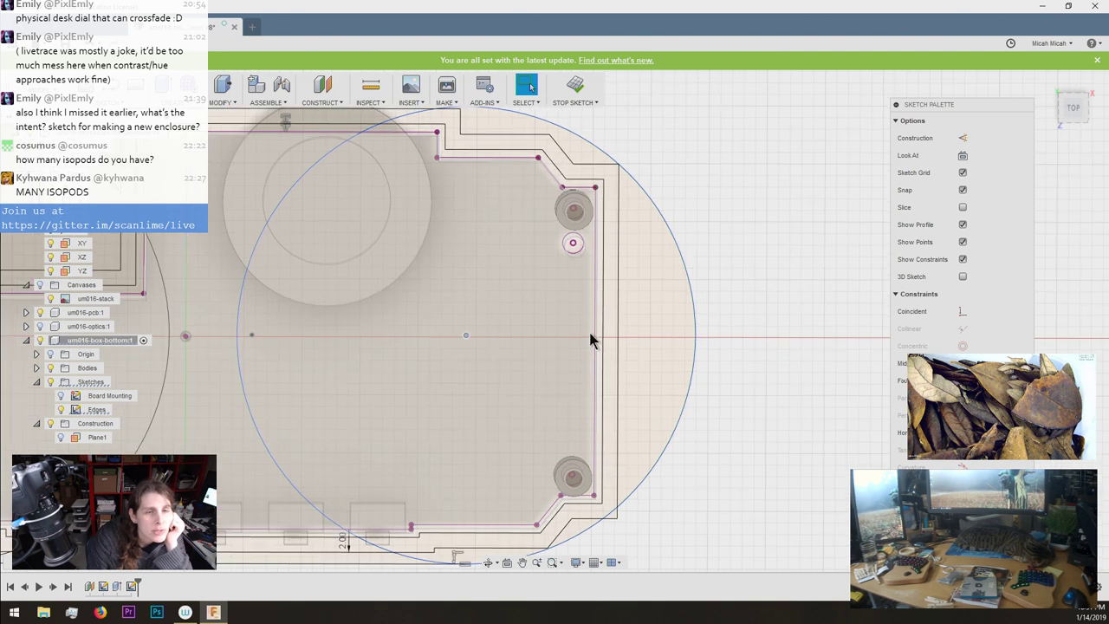
scroll(602, 368, down, 2)
scroll(633, 484, down, 2)
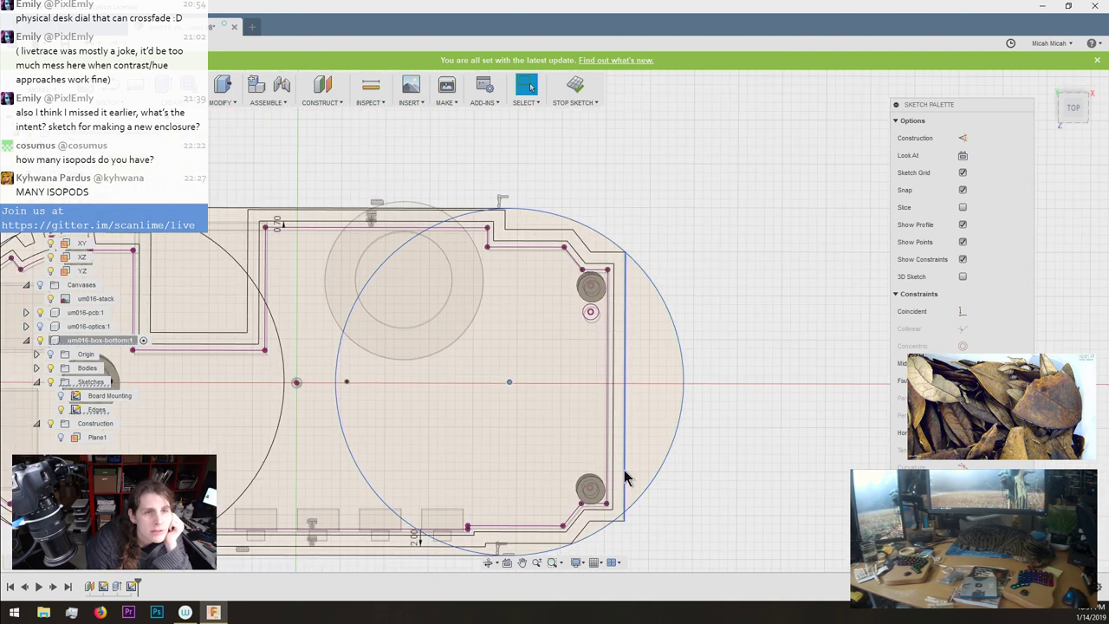
scroll(547, 378, down, 2)
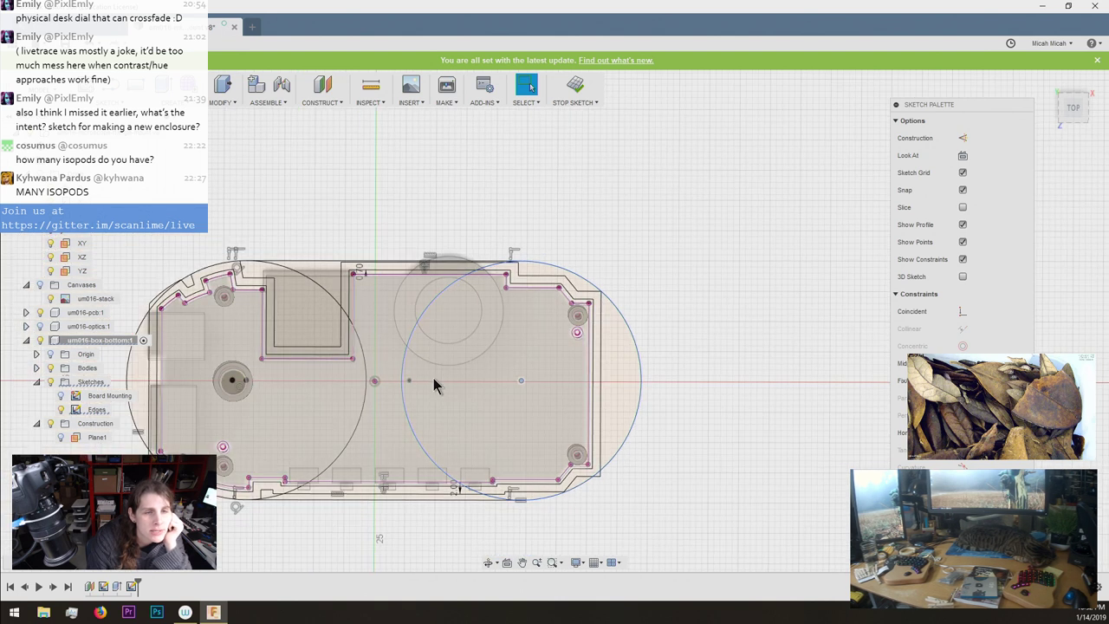
scroll(676, 408, up, 3)
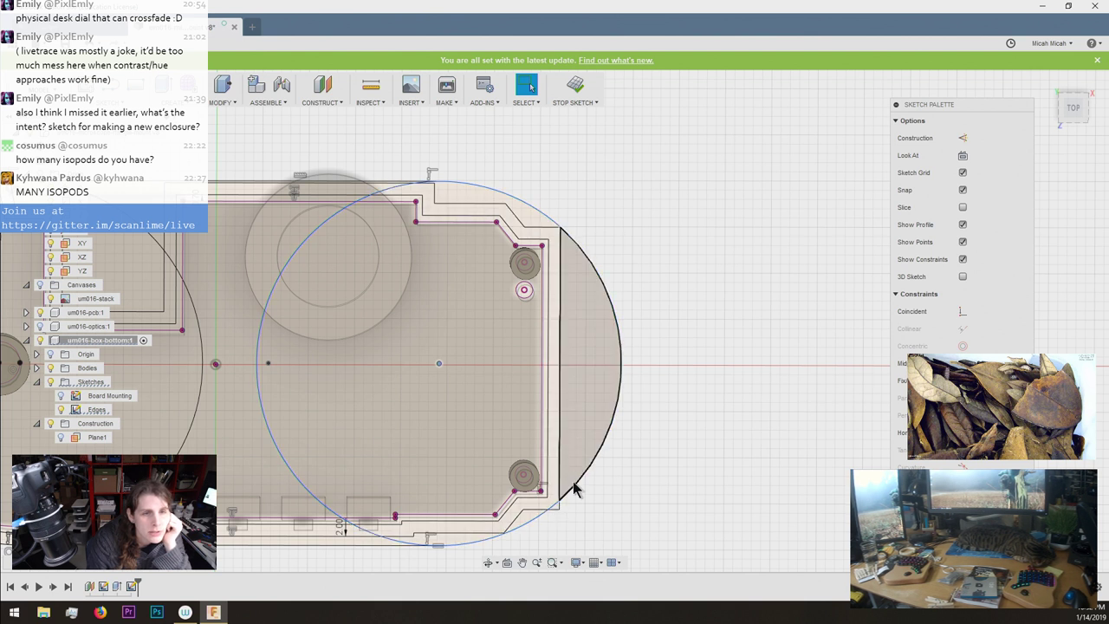
click(572, 501)
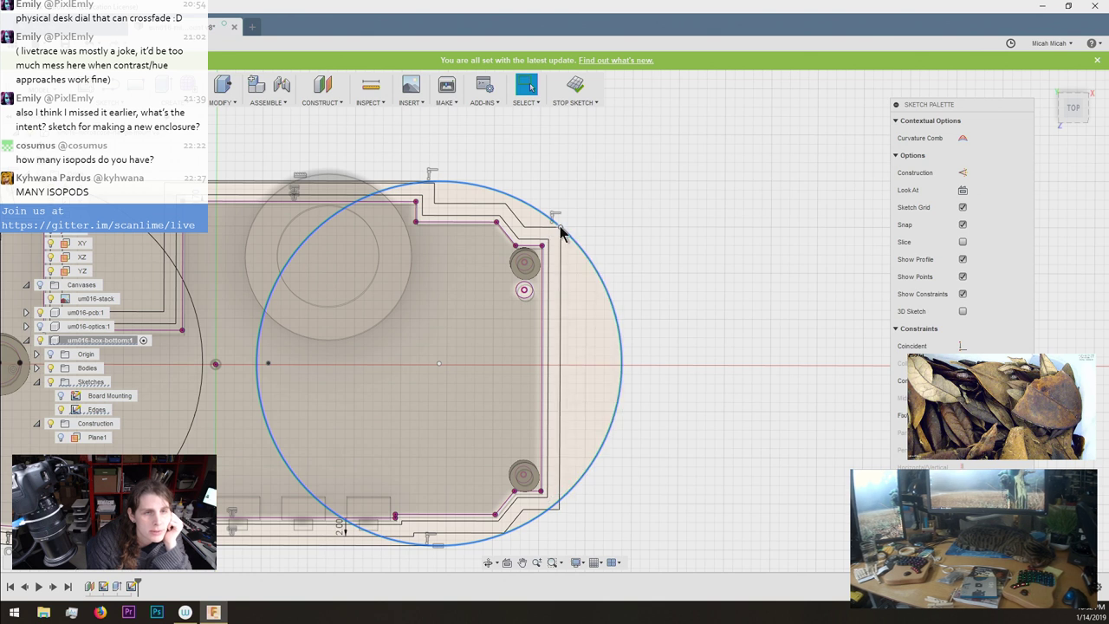
click(560, 509)
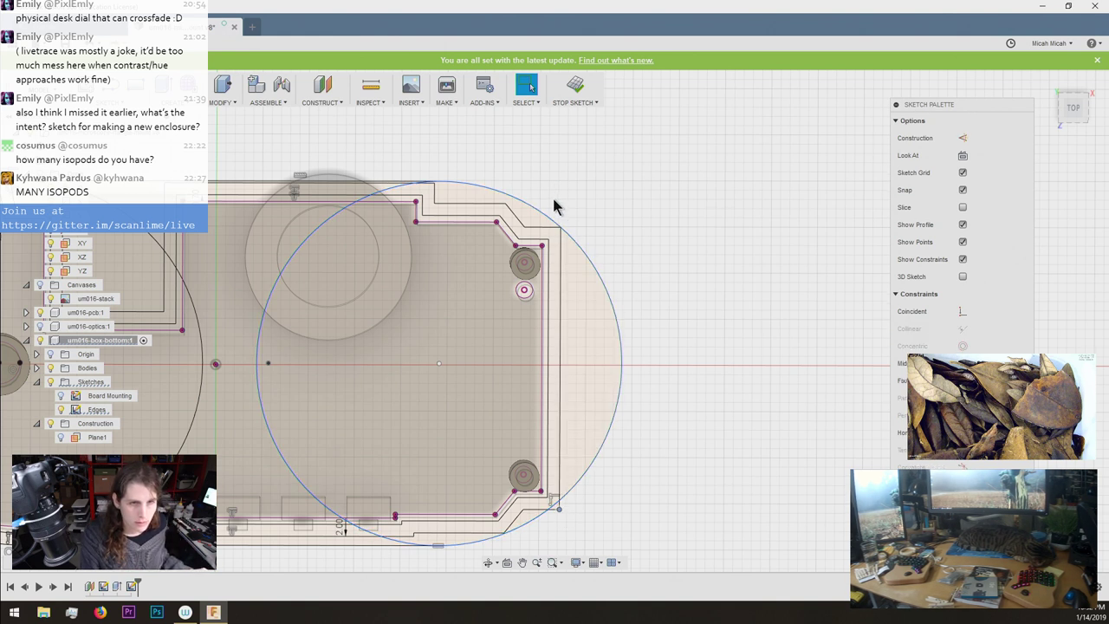
click(563, 236)
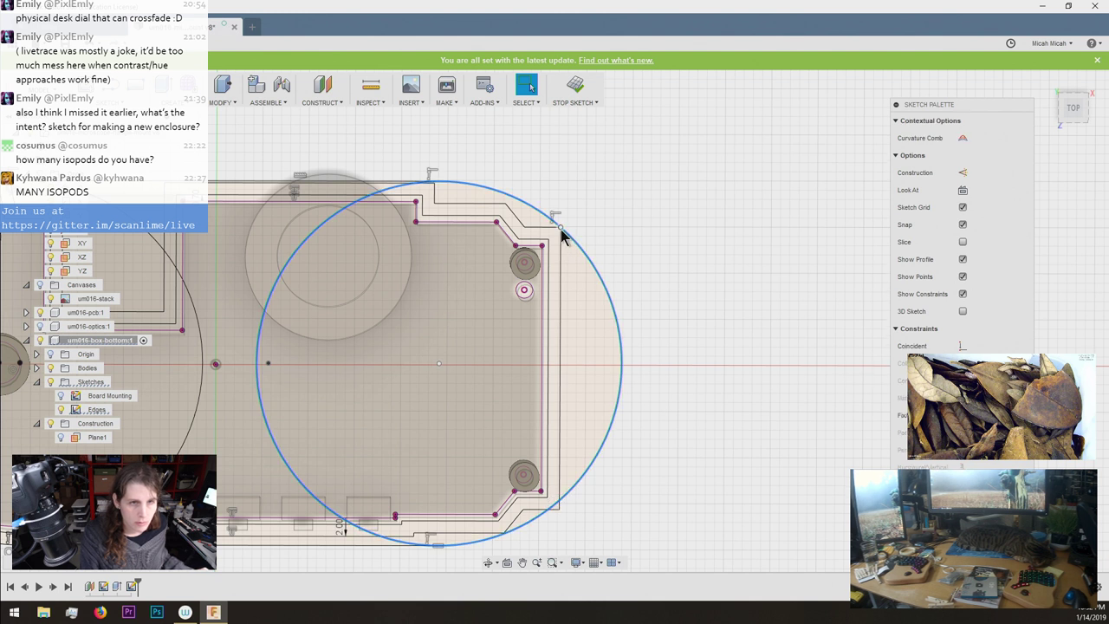
key(Escape)
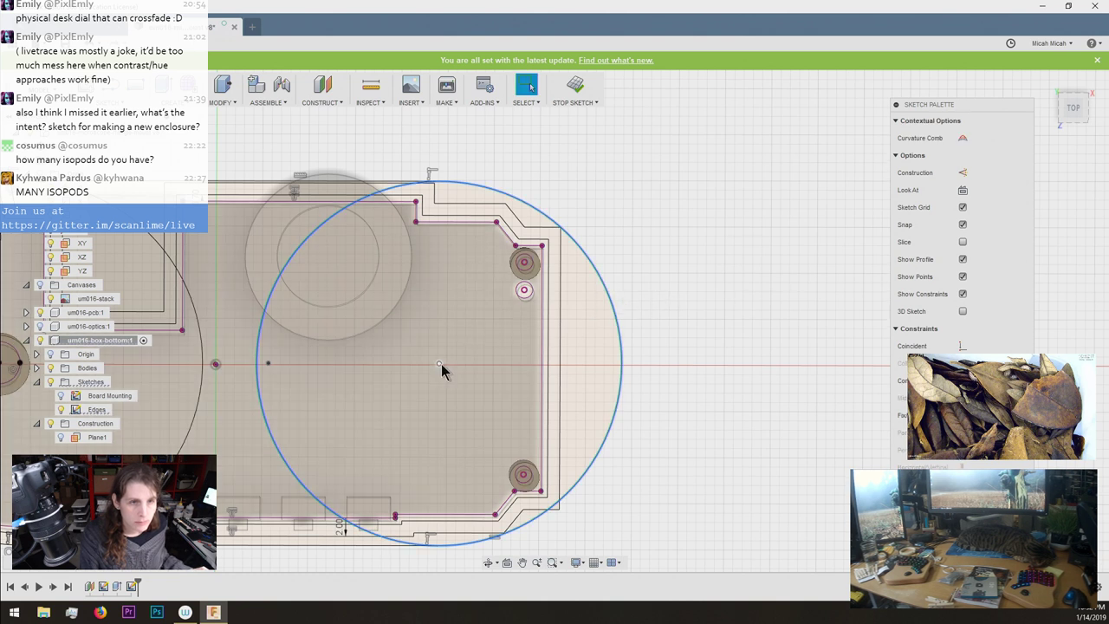
Check the far circle's centre and constraints, and compare its position with the near circle and the board outline.
click(440, 363)
scroll(634, 396, down, 3)
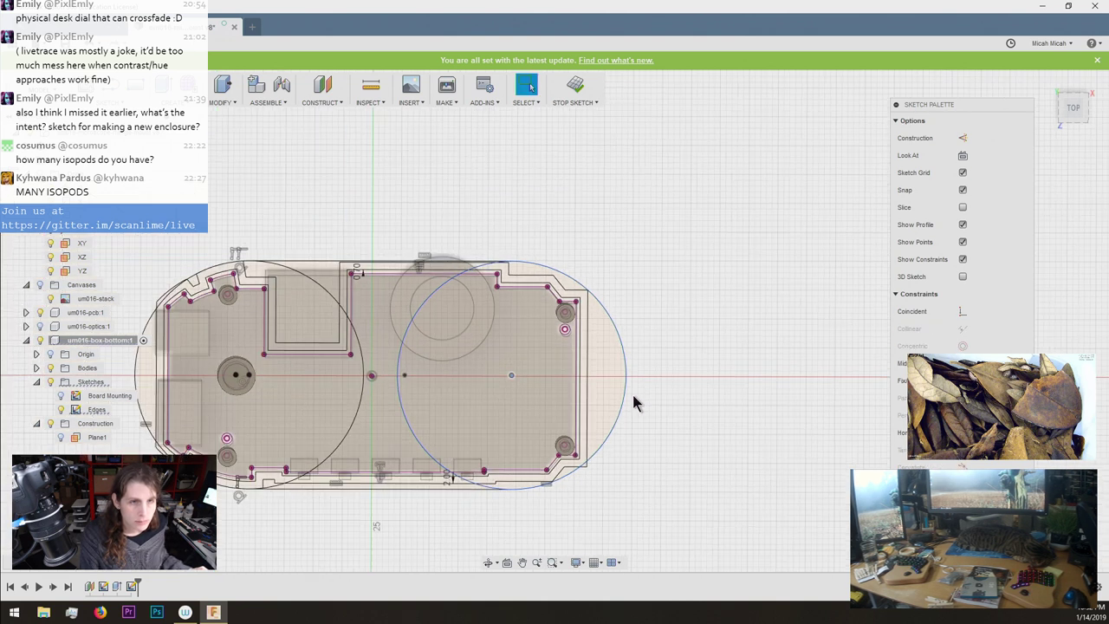
click(398, 369)
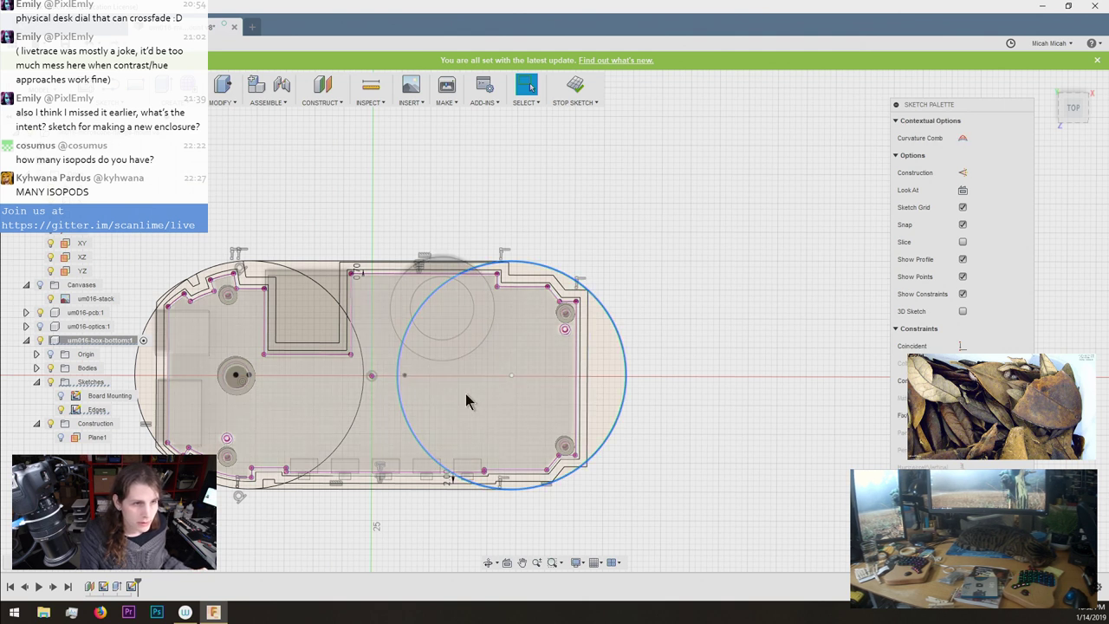
scroll(404, 388, up, 3)
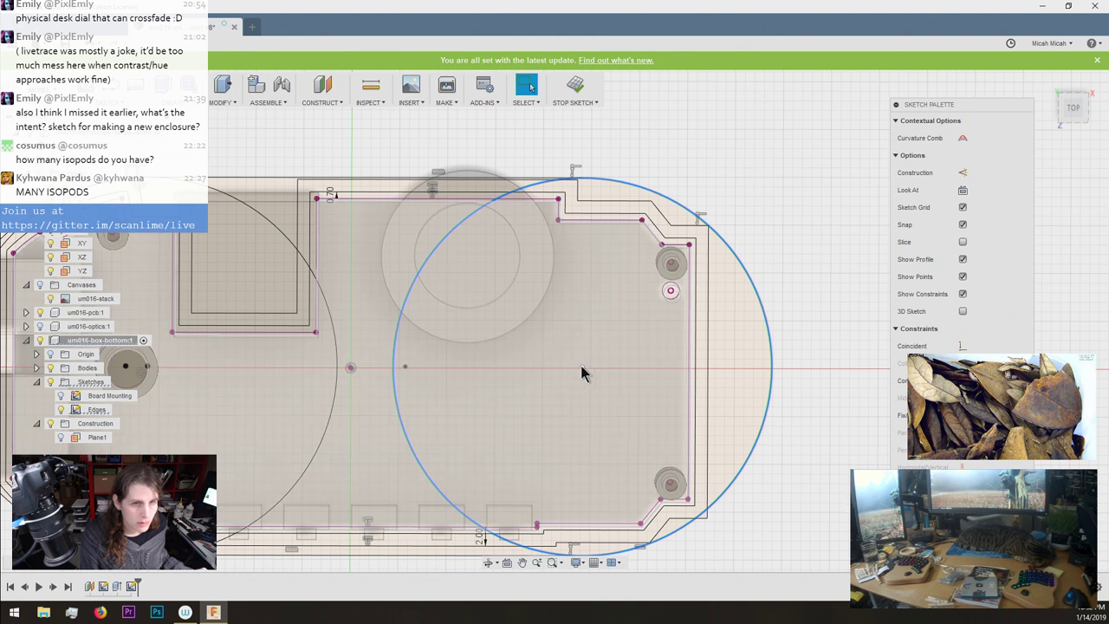
click(582, 365)
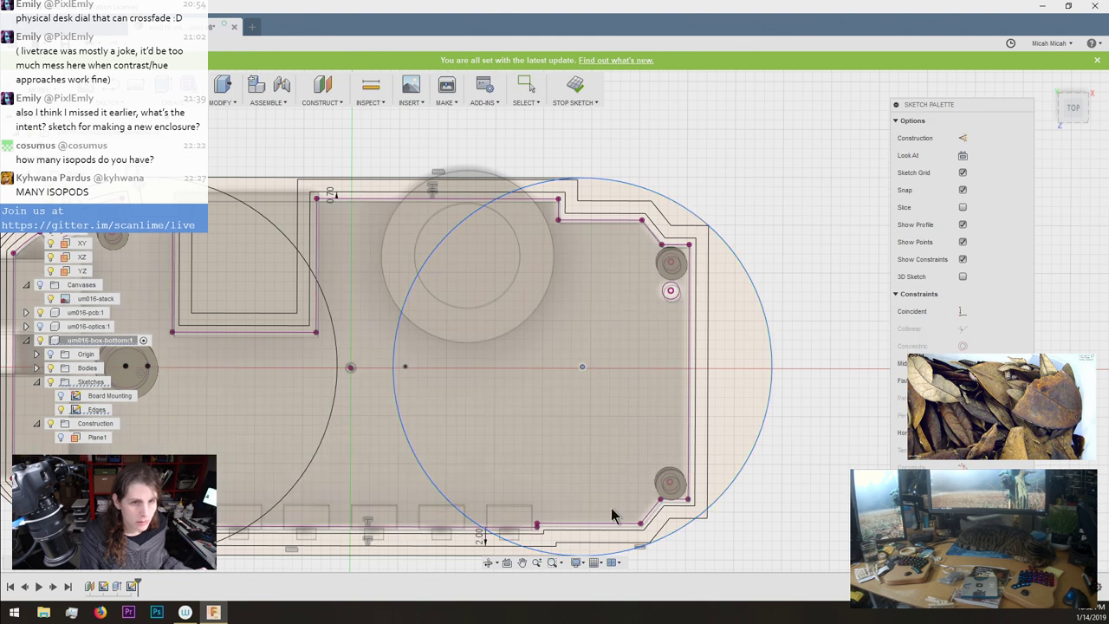
scroll(692, 436, down, 3)
click(734, 433)
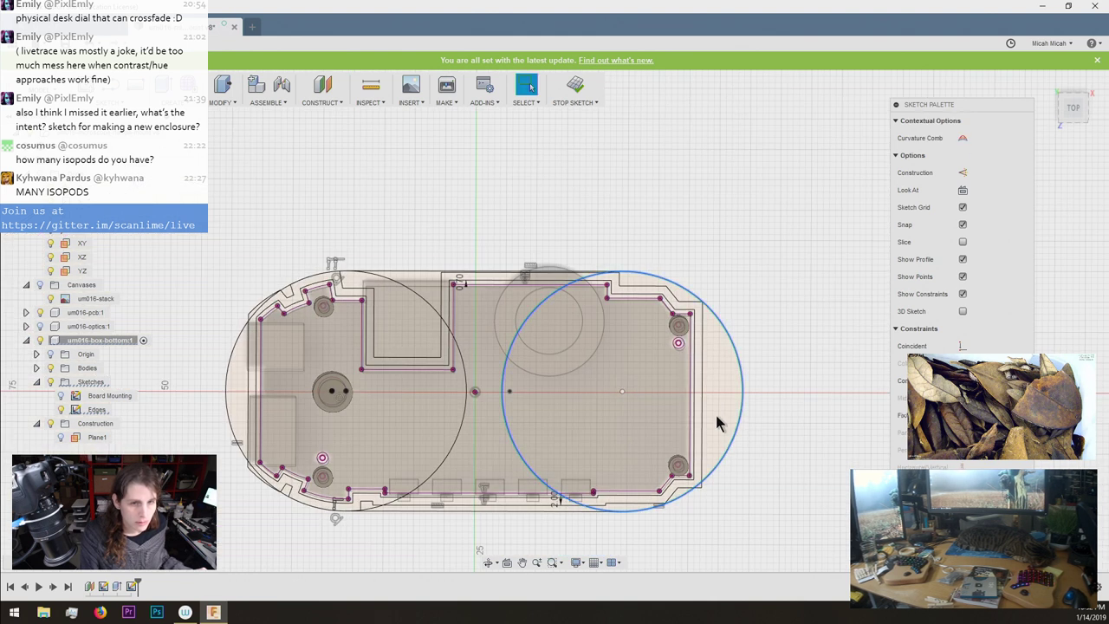
scroll(612, 459, up, 2)
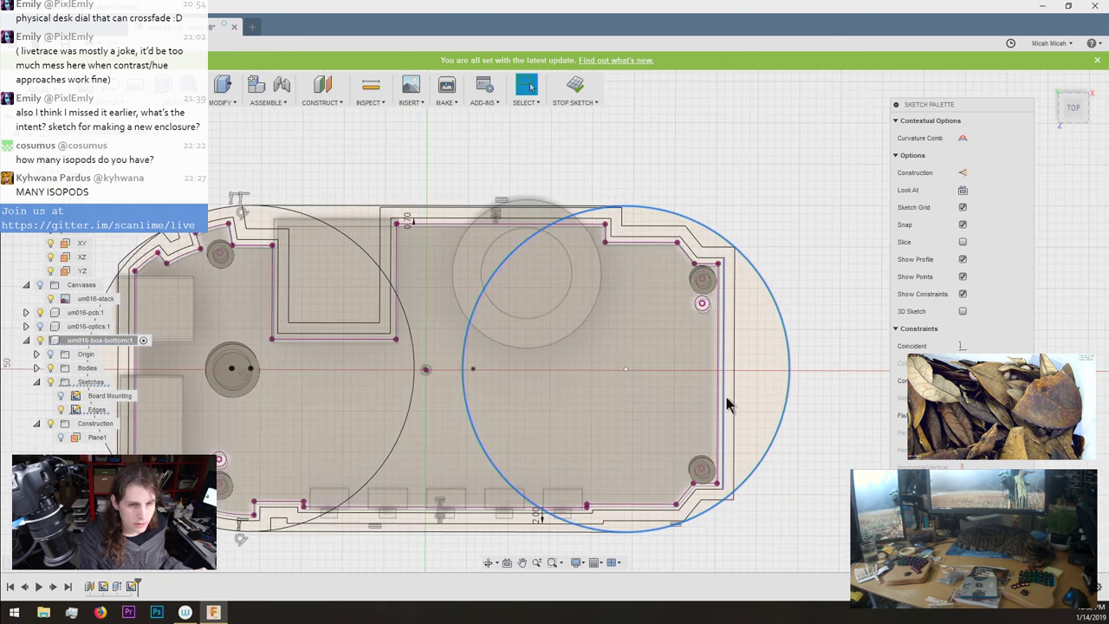
click(800, 404)
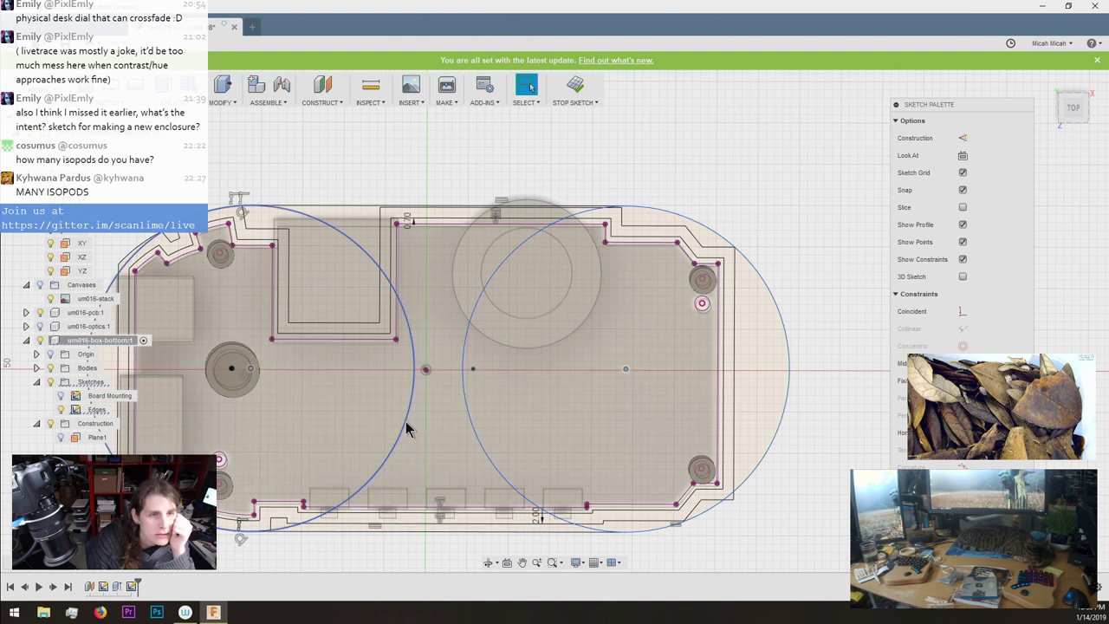
click(520, 413)
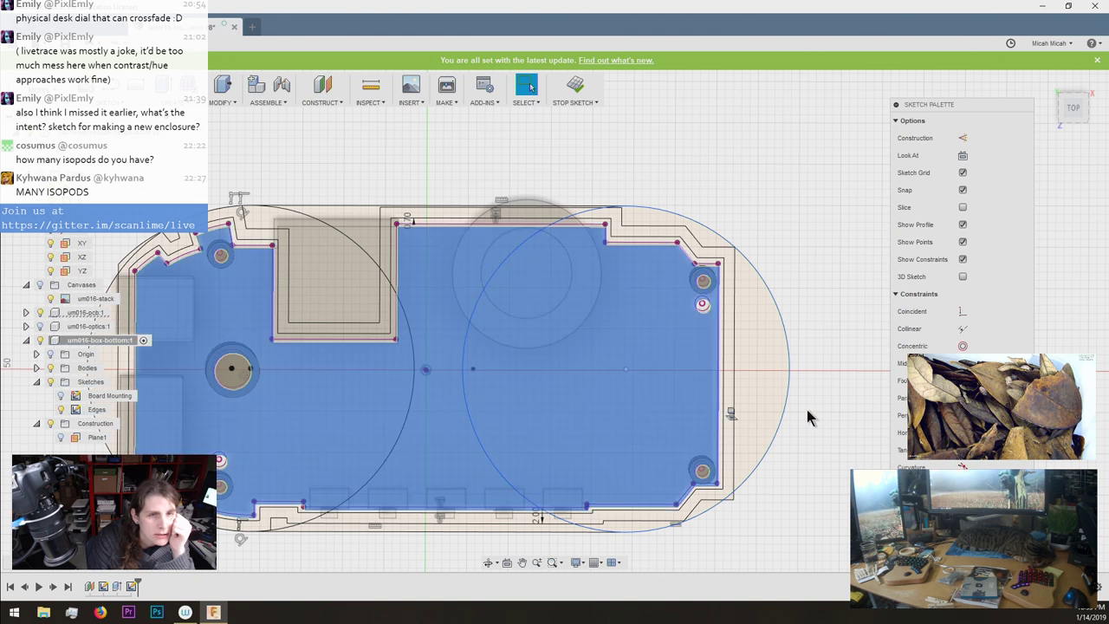
click(804, 417)
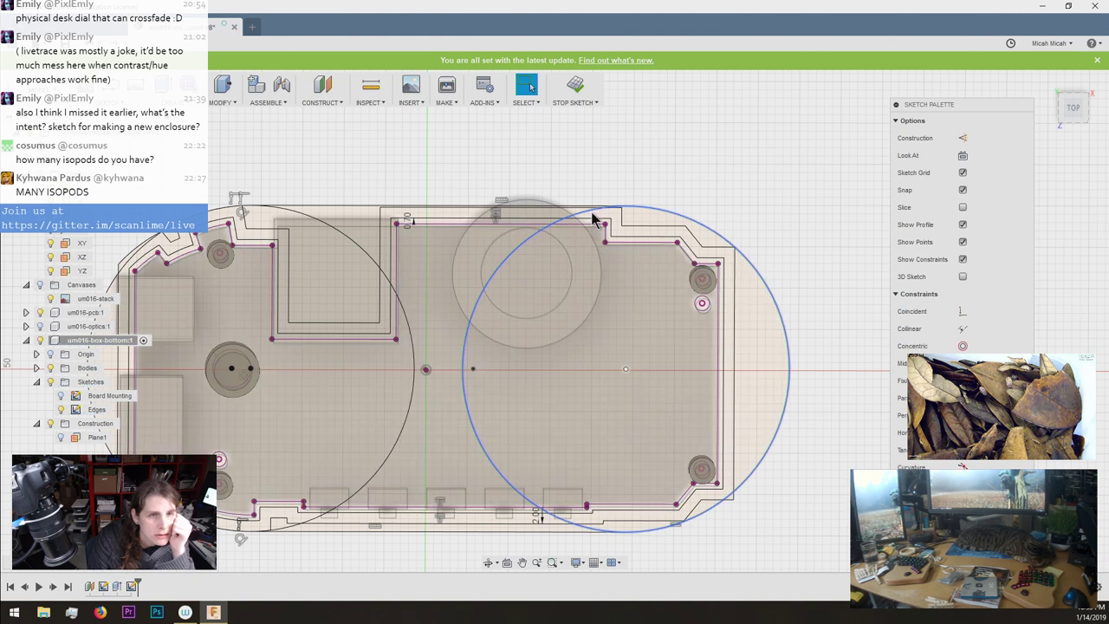
Check the far circle's constraints, clear the selection and finish editing the Edges sketch.
click(654, 214)
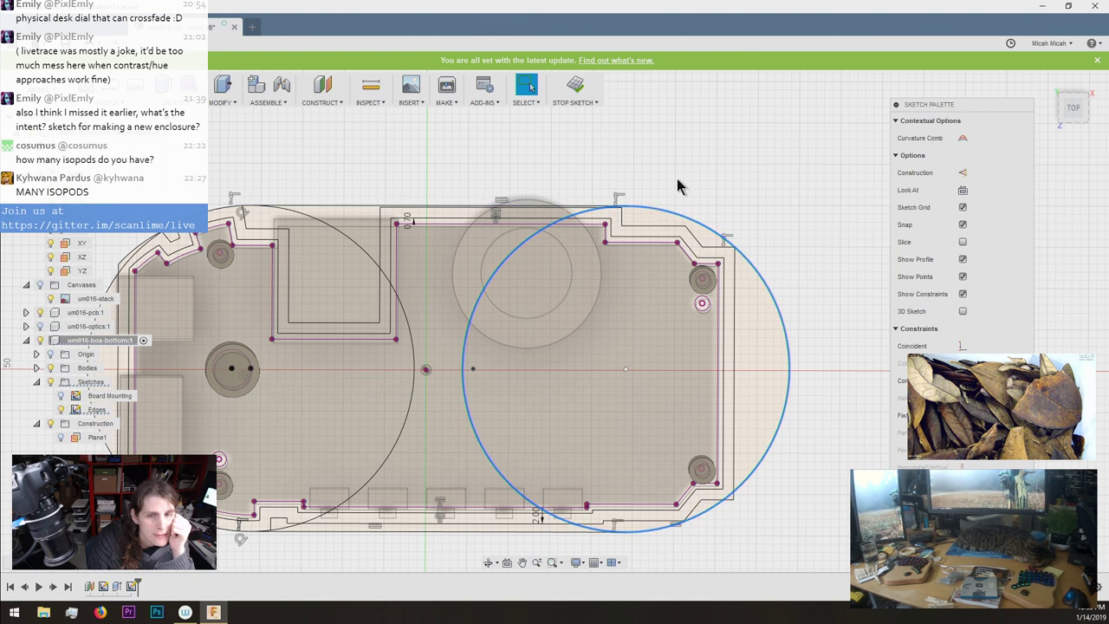
click(680, 182)
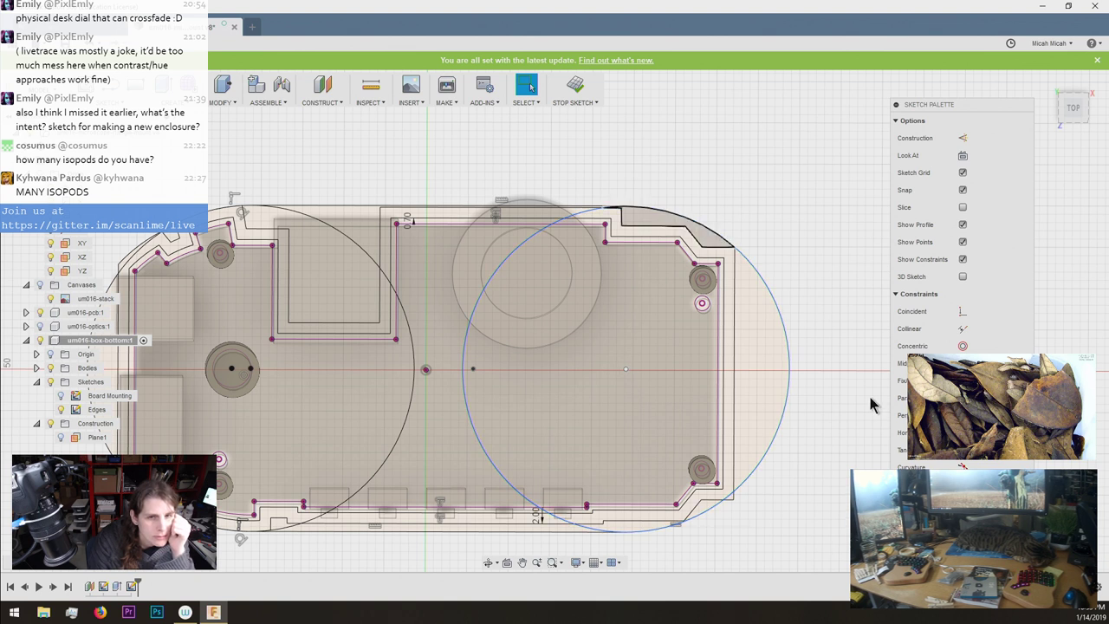
click(1002, 523)
scroll(762, 341, down, 3)
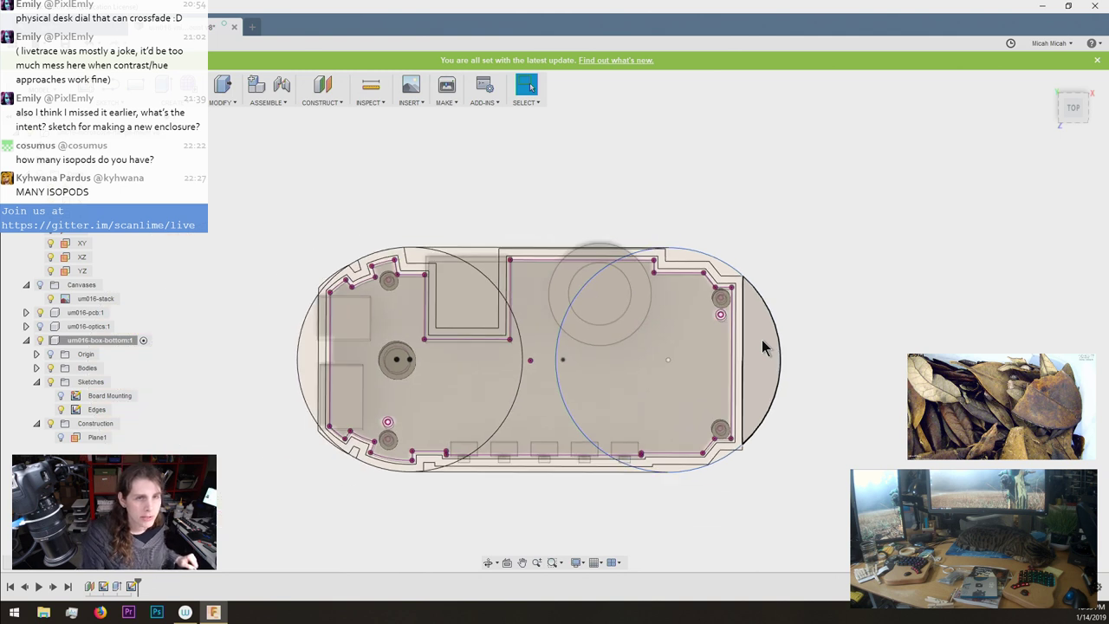
scroll(772, 334, up, 2)
scroll(751, 344, up, 1)
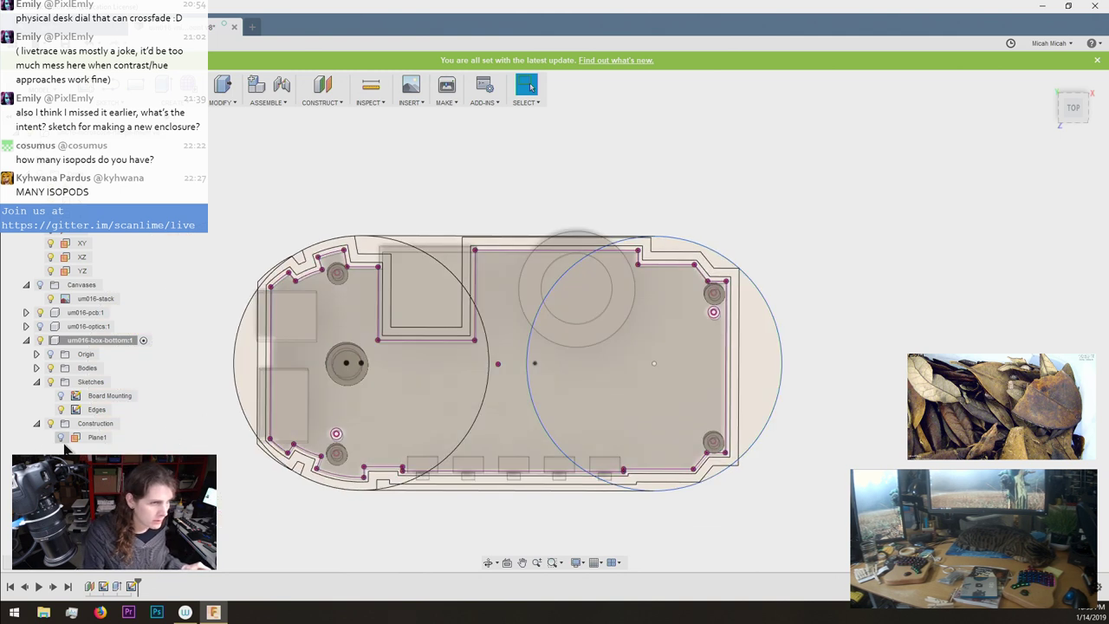
key(e)
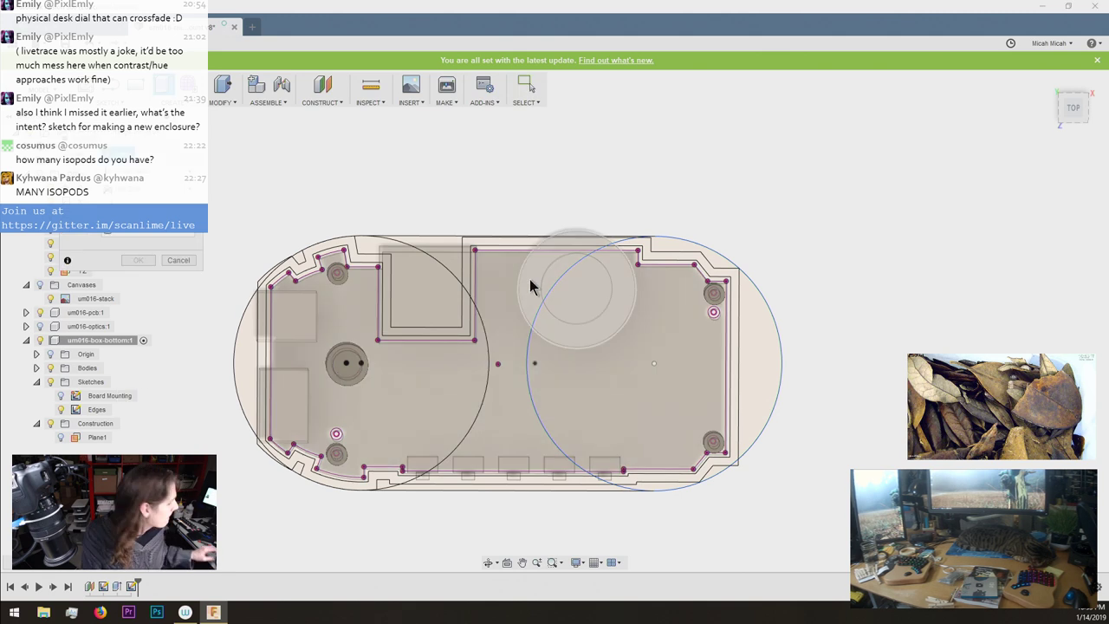
click(416, 251)
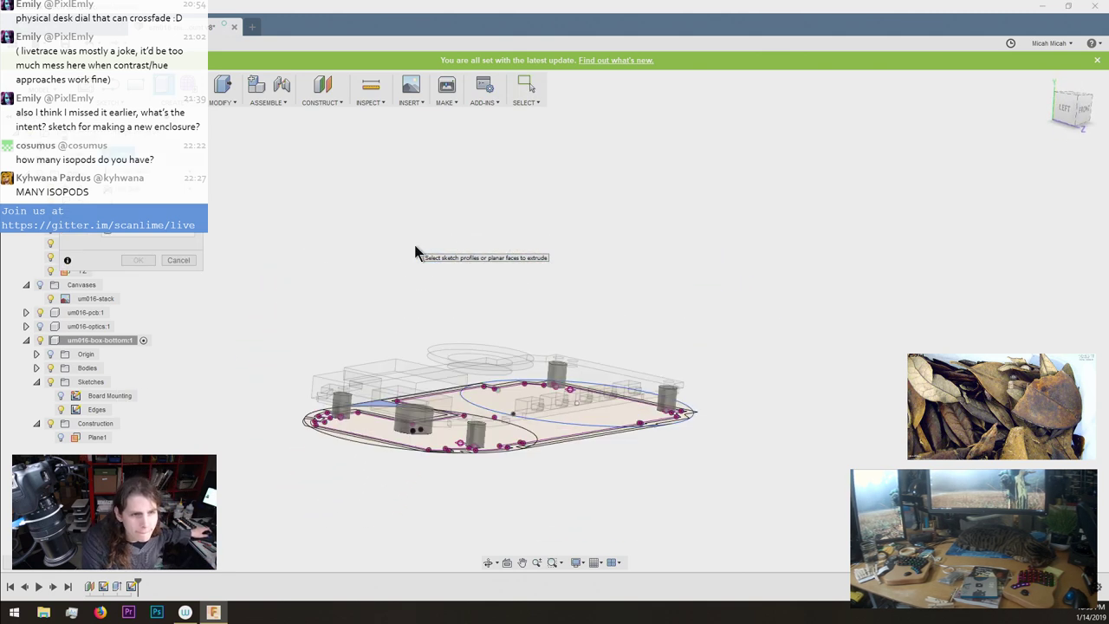
shift+middle_drag(415, 246, 367, 344)
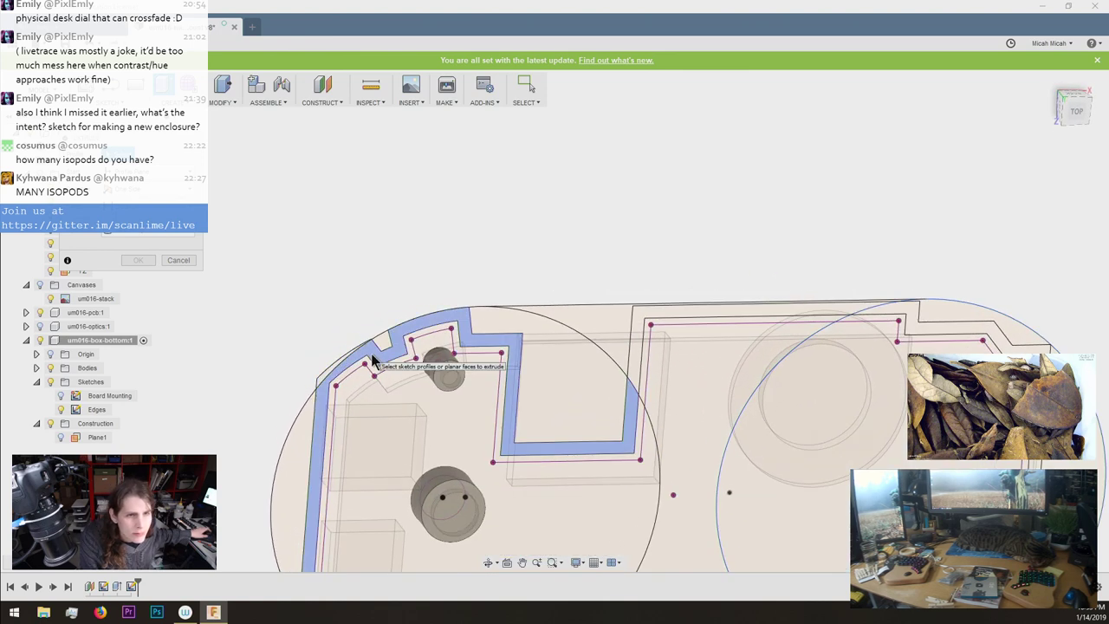
click(373, 360)
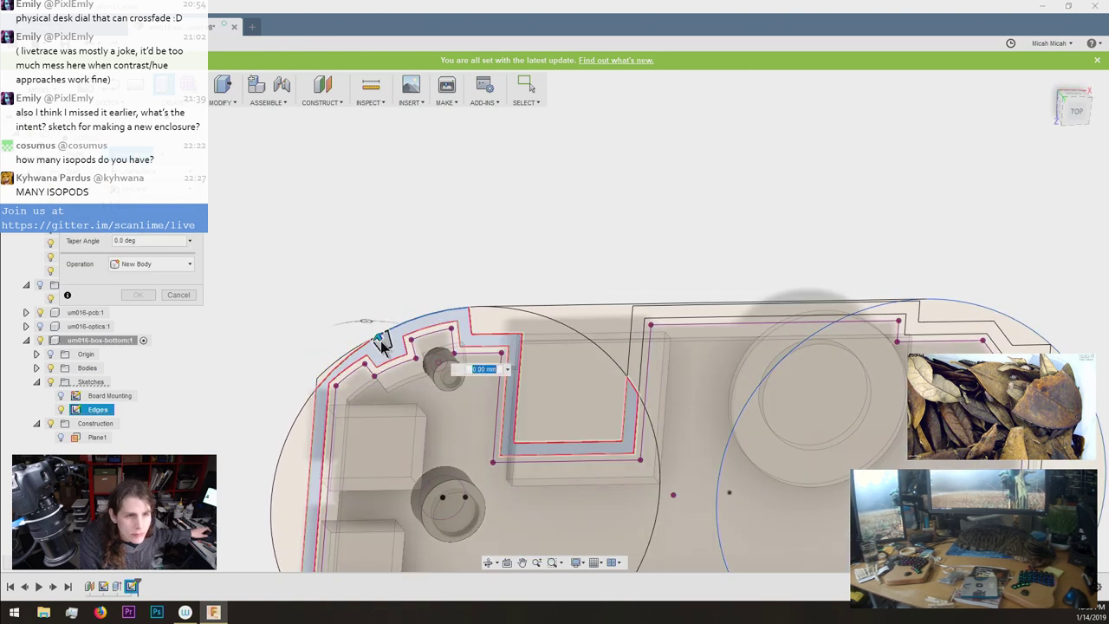
scroll(489, 290, down, 5)
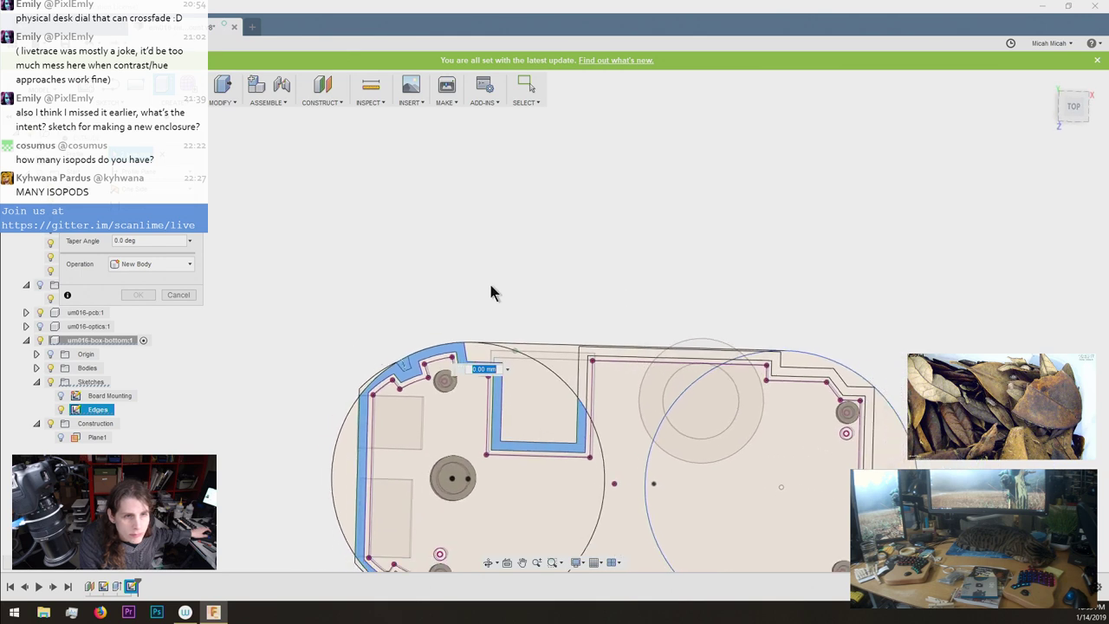
click(401, 457)
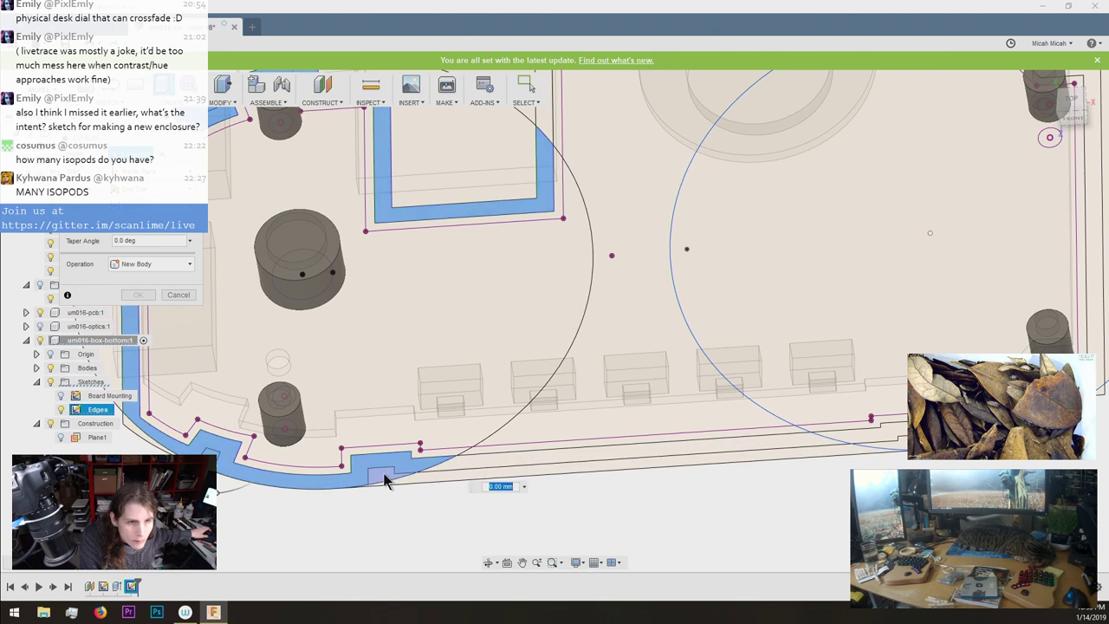
click(384, 475)
click(432, 477)
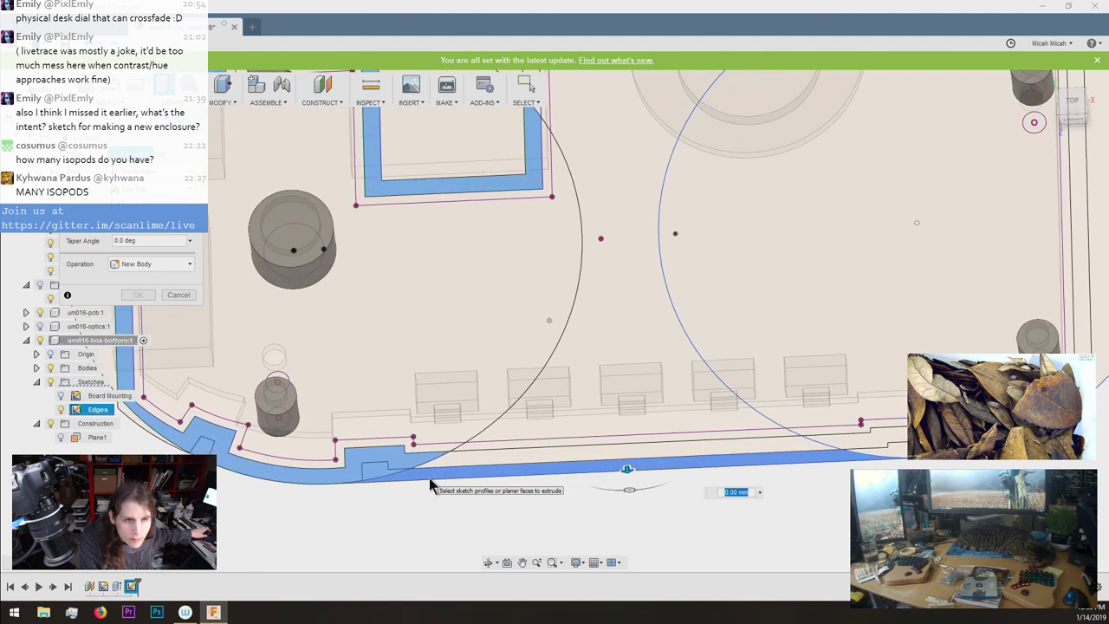
click(462, 445)
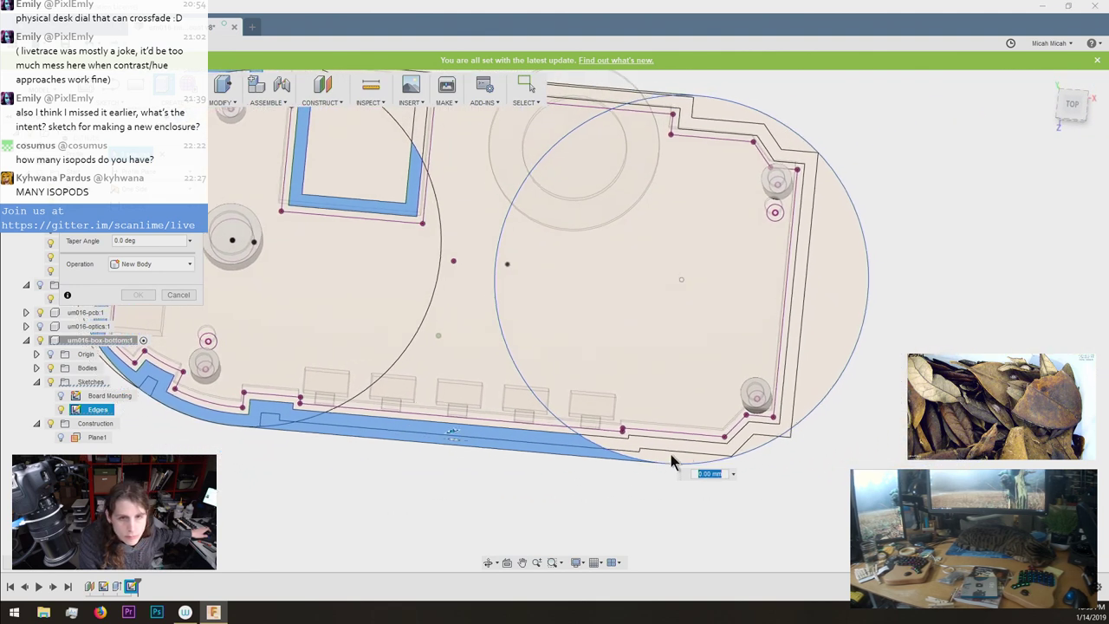
click(676, 461)
click(676, 452)
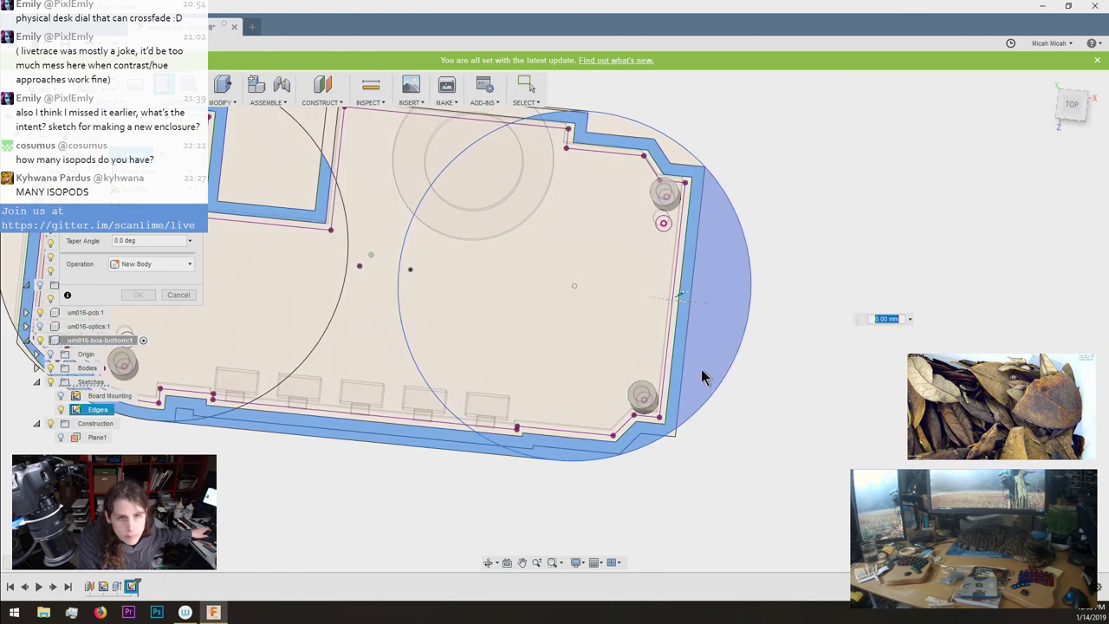
click(701, 369)
scroll(702, 370, up, 3)
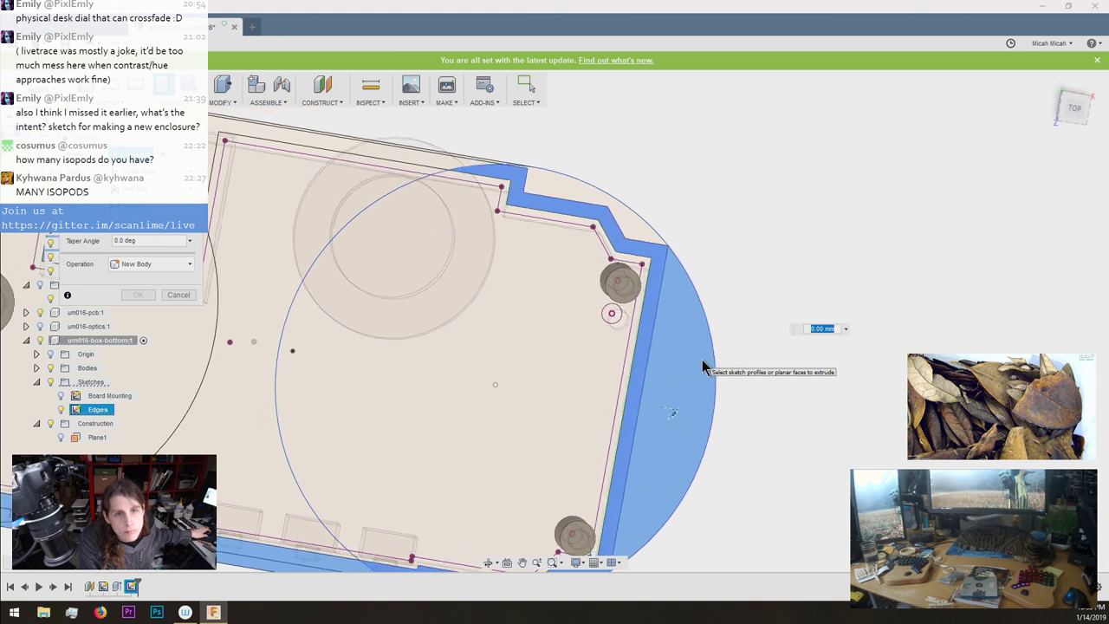
click(620, 227)
scroll(620, 229, down, 4)
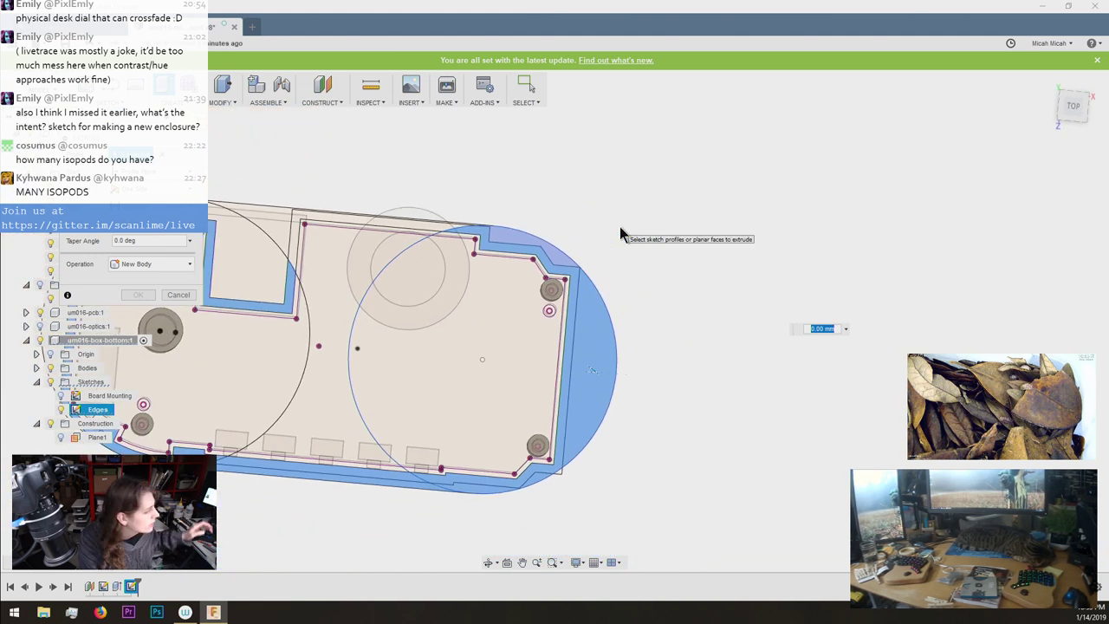
key(Escape)
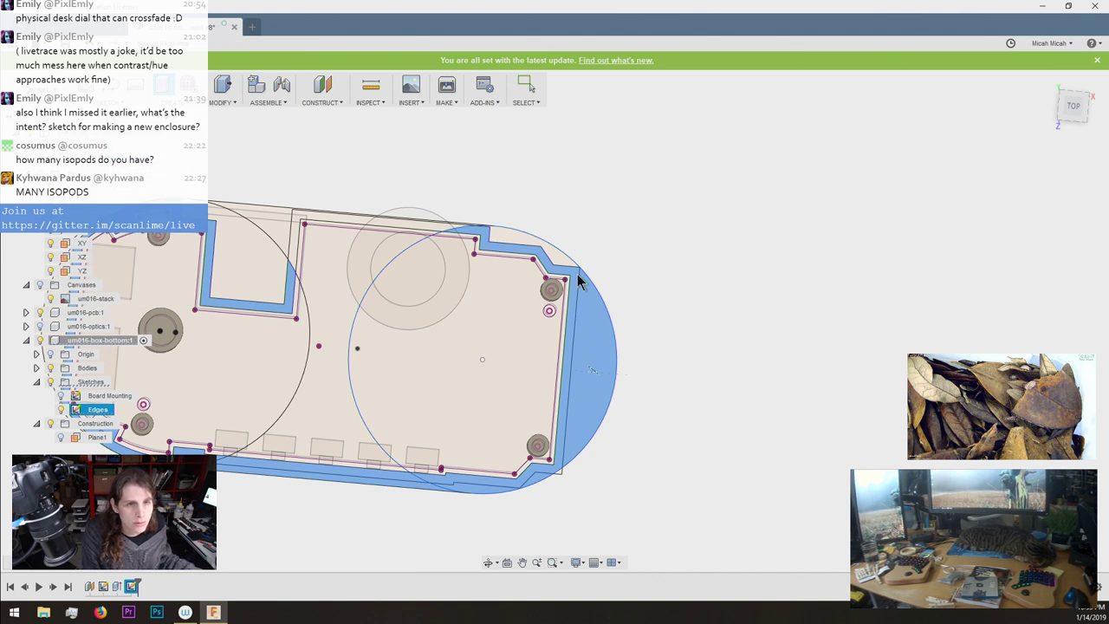
key(Escape)
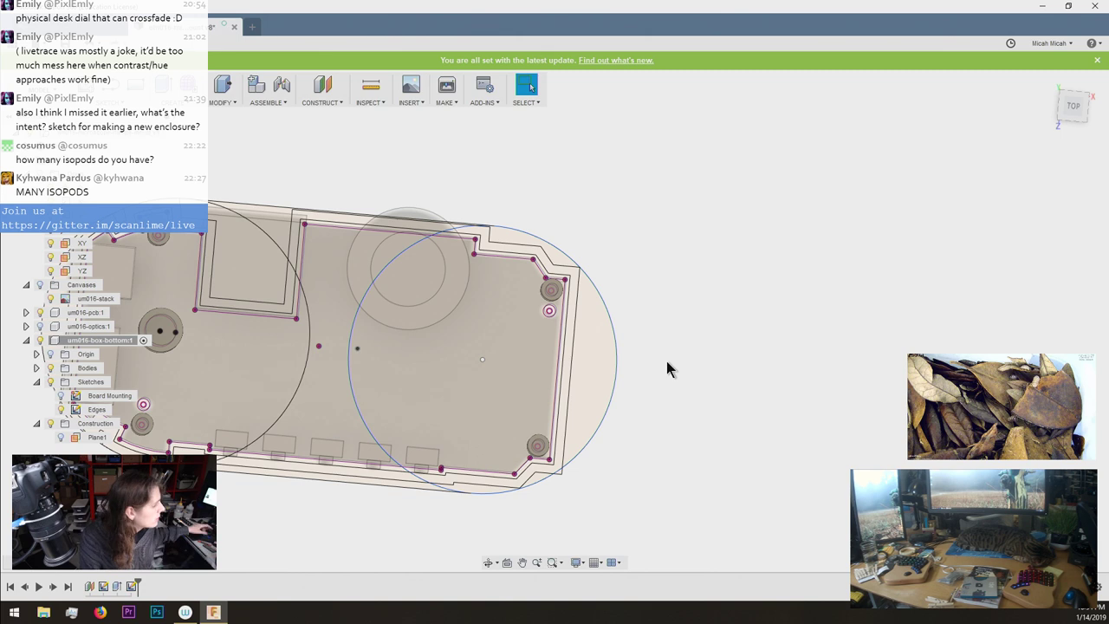
scroll(644, 297, up, 5)
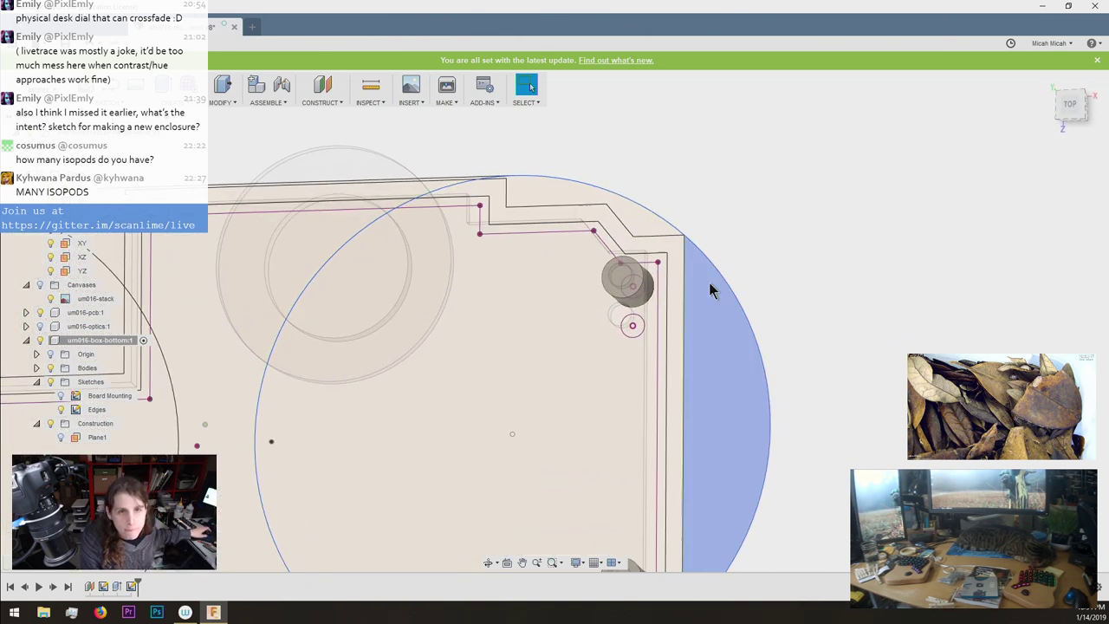
scroll(722, 279, down, 2)
key(r)
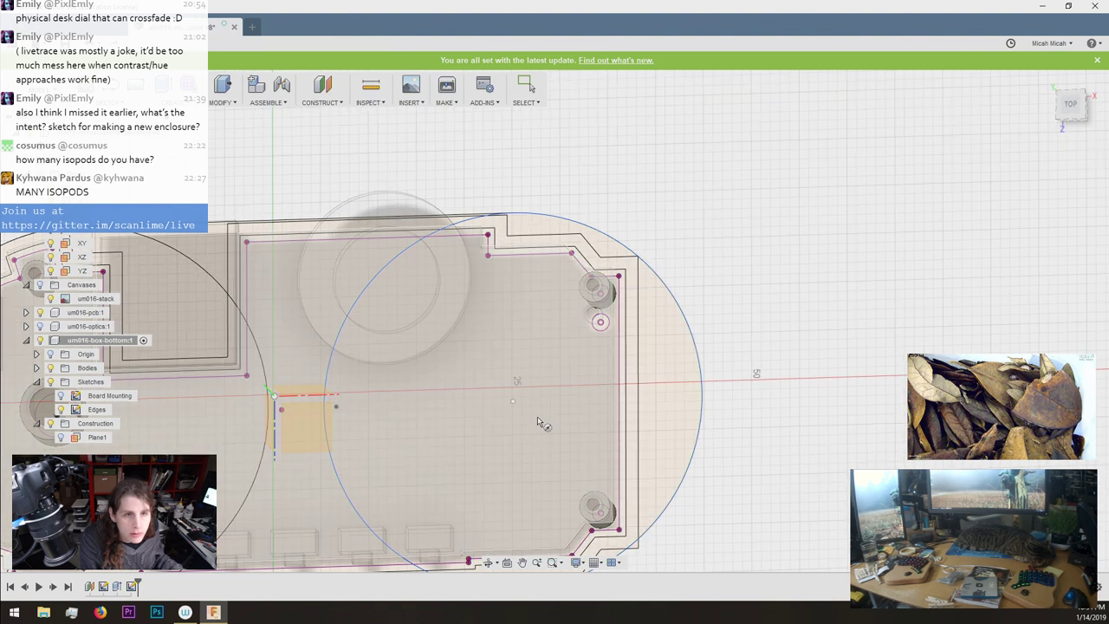
key(Escape)
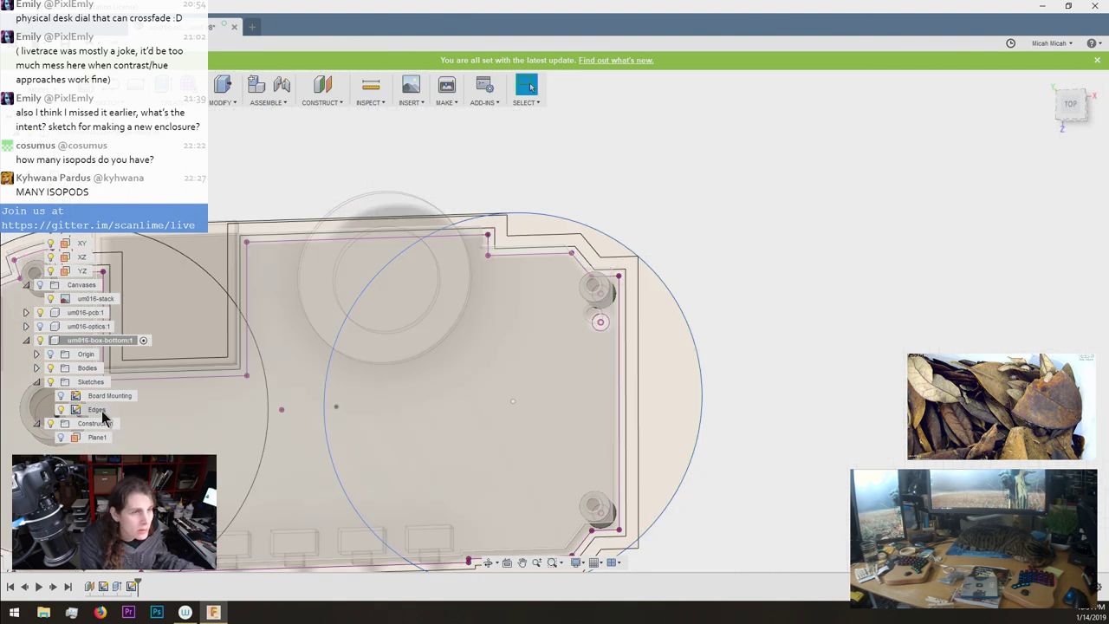
Reopen the Edges sketch, draw a smaller circle concentric with the far circle through the inner end wall's upper corner, and finish the sketch.
click(98, 410)
scroll(700, 418, down, 2)
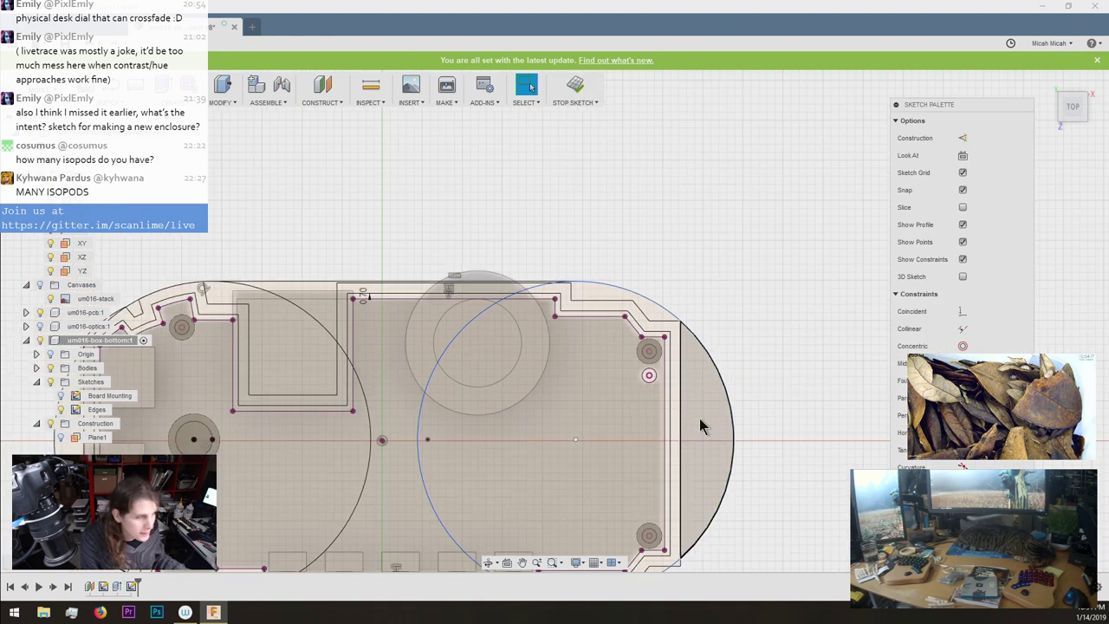
scroll(700, 418, up, 3)
scroll(612, 454, up, 2)
key(c)
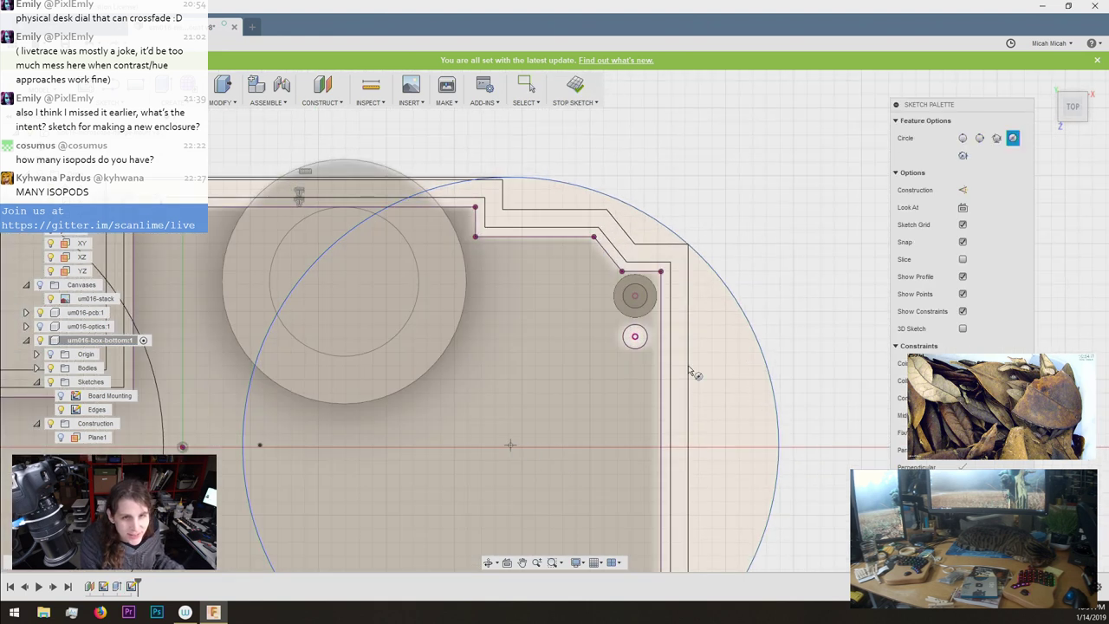
click(510, 445)
scroll(706, 269, down, 2)
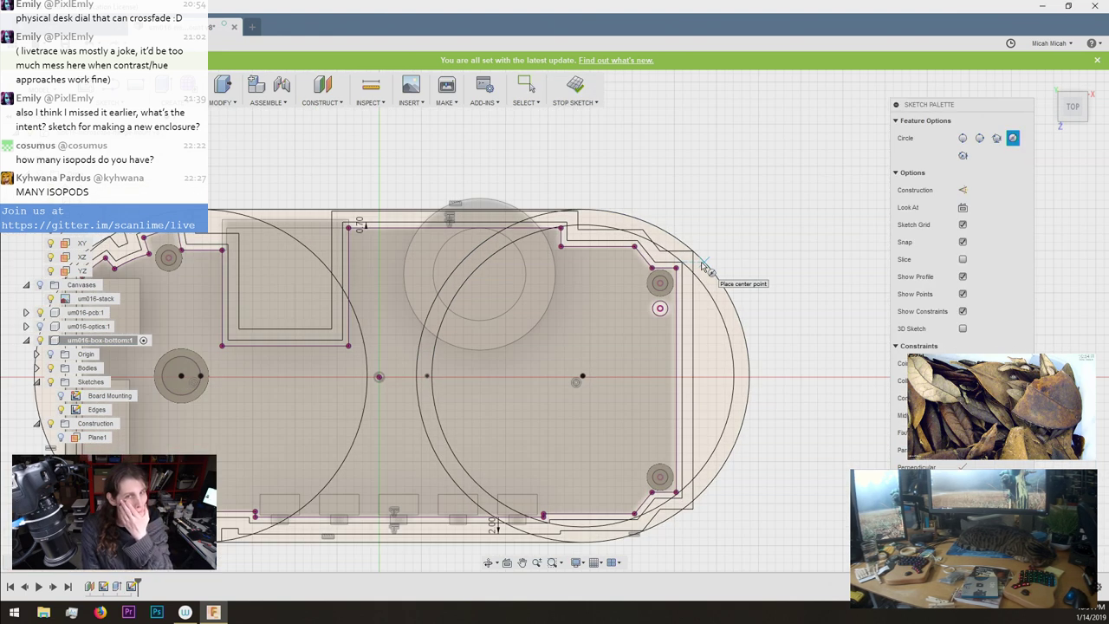
scroll(704, 265, down, 1)
click(577, 94)
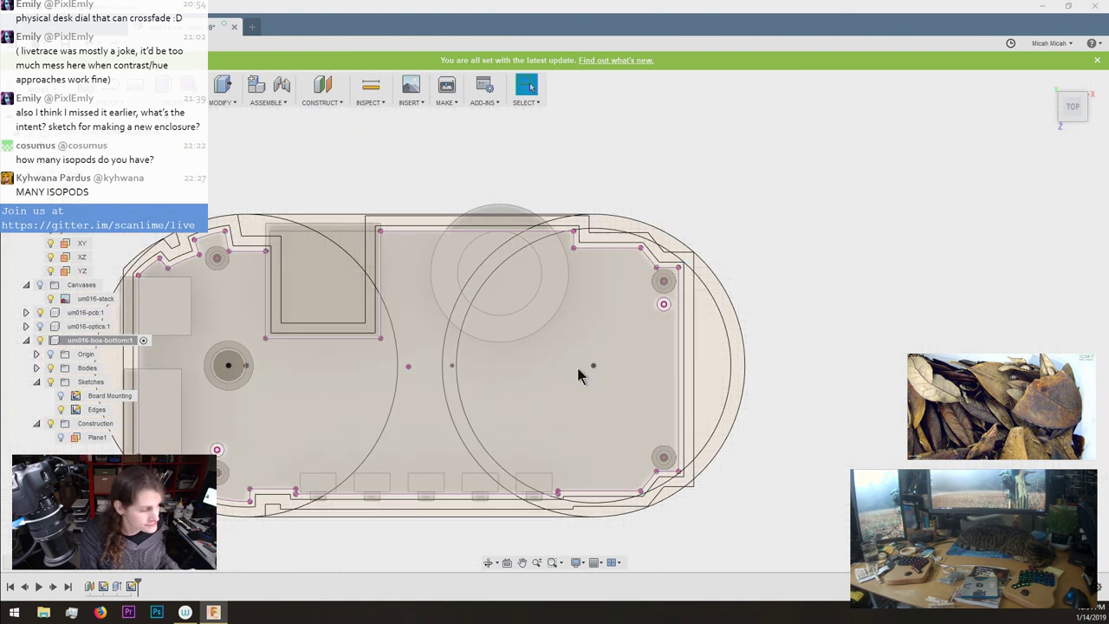
Start a new-body extrusion and select the ring profiles between the two concentric circles around the end wall and its lower corner.
key(e)
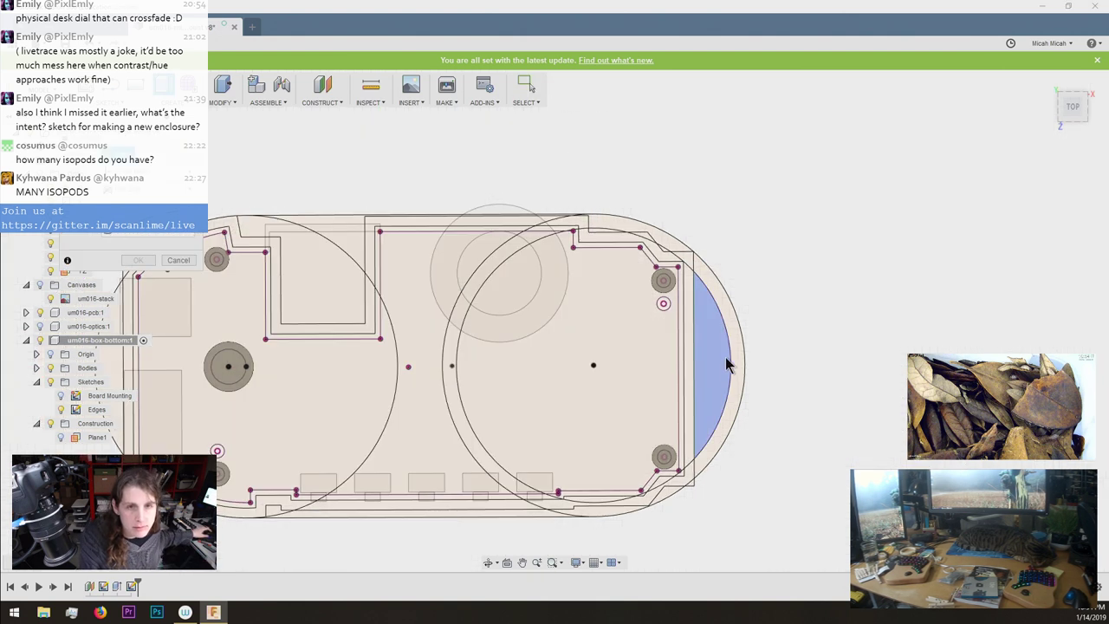
click(728, 365)
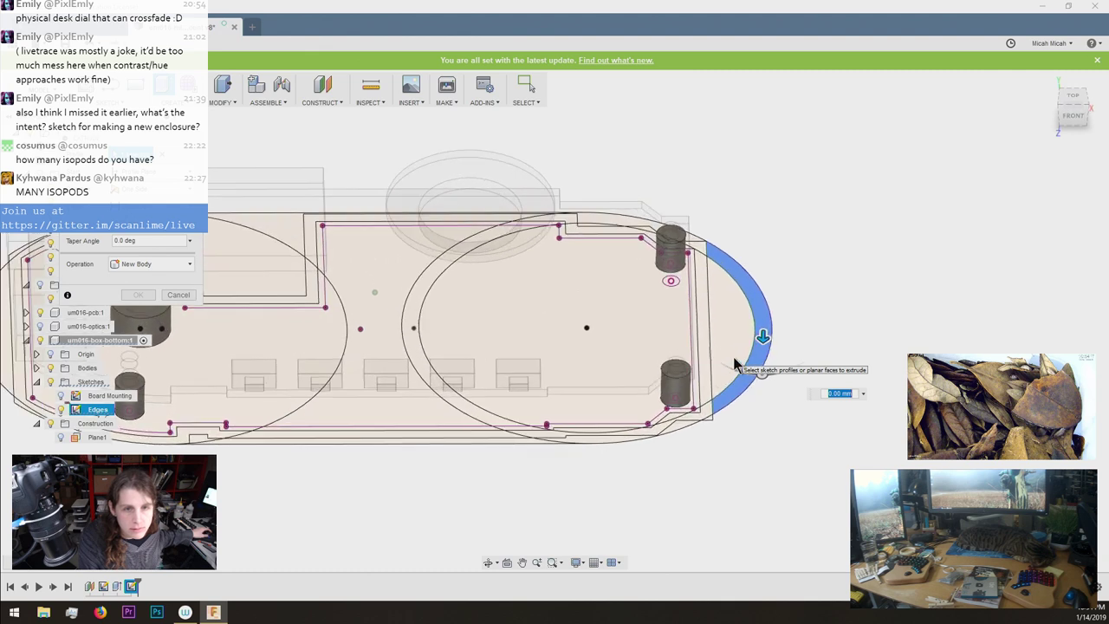
click(683, 442)
scroll(685, 446, up, 5)
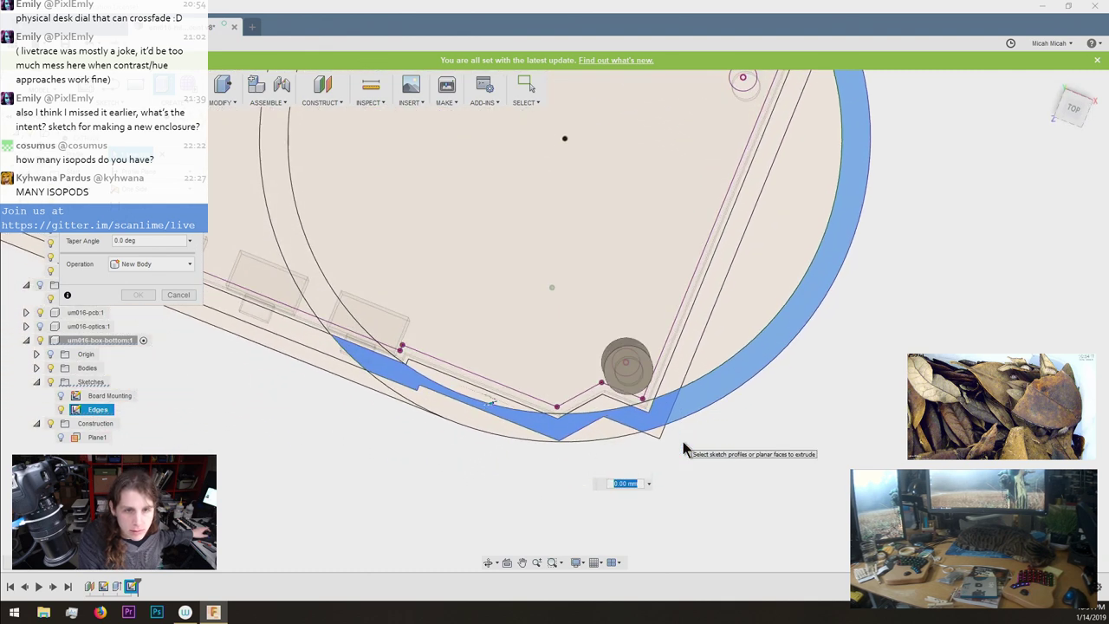
scroll(668, 429, up, 1)
scroll(652, 423, down, 2)
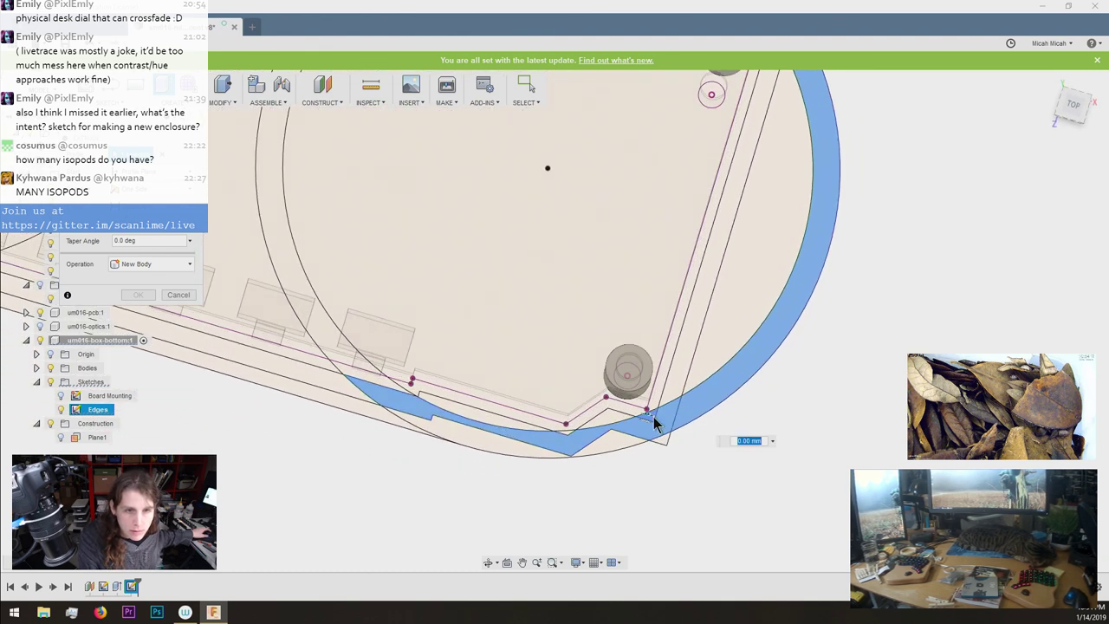
click(614, 446)
click(570, 440)
click(565, 435)
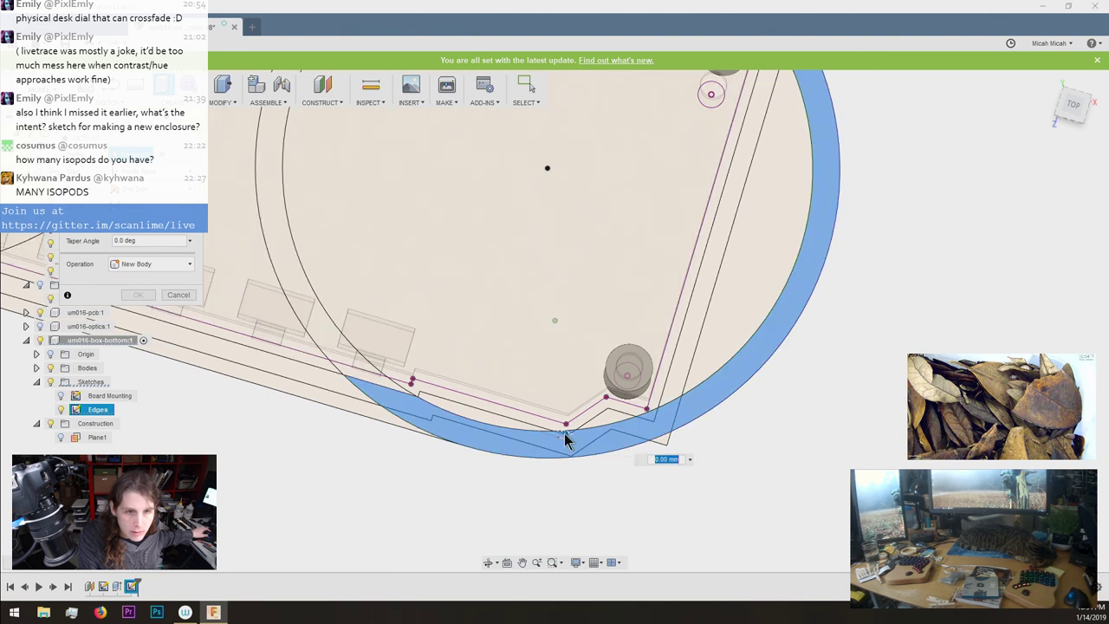
Add the lower long wall's profiles and the remaining lower-corner pieces around the board's chamfer to the extrusion selection.
shift+middle_drag(565, 435, 520, 447)
scroll(521, 449, up, 5)
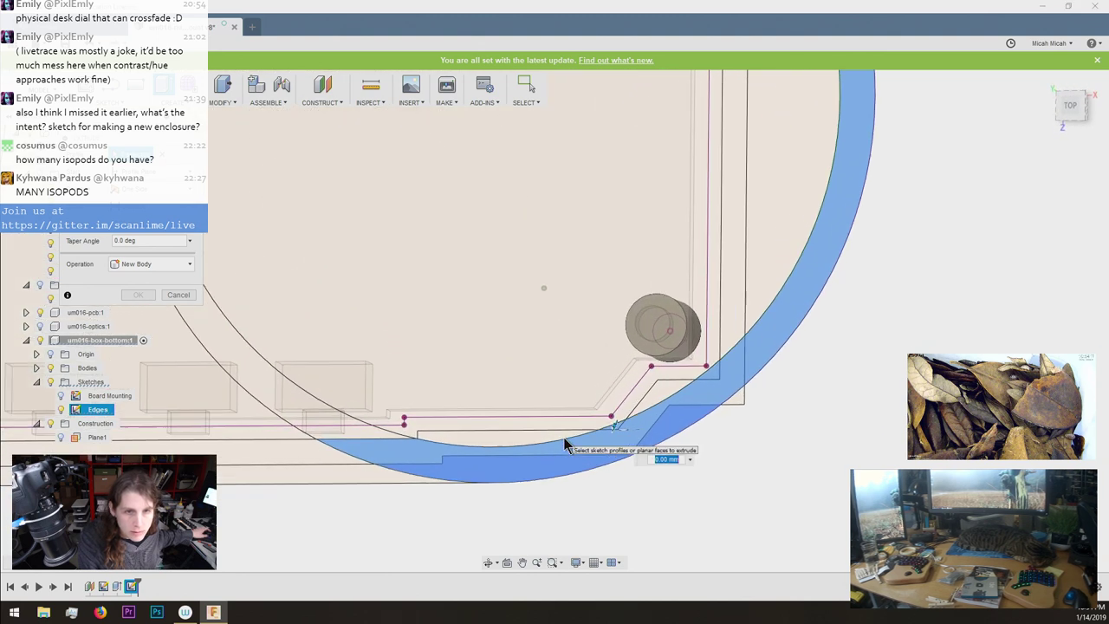
scroll(565, 445, down, 3)
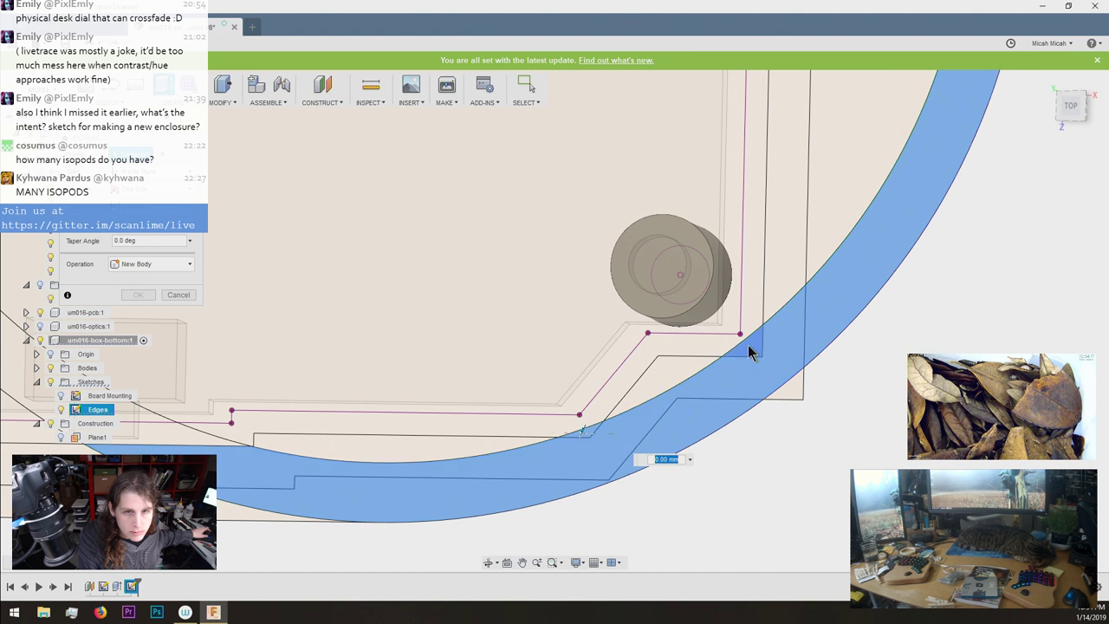
scroll(750, 351, up, 2)
scroll(750, 350, down, 3)
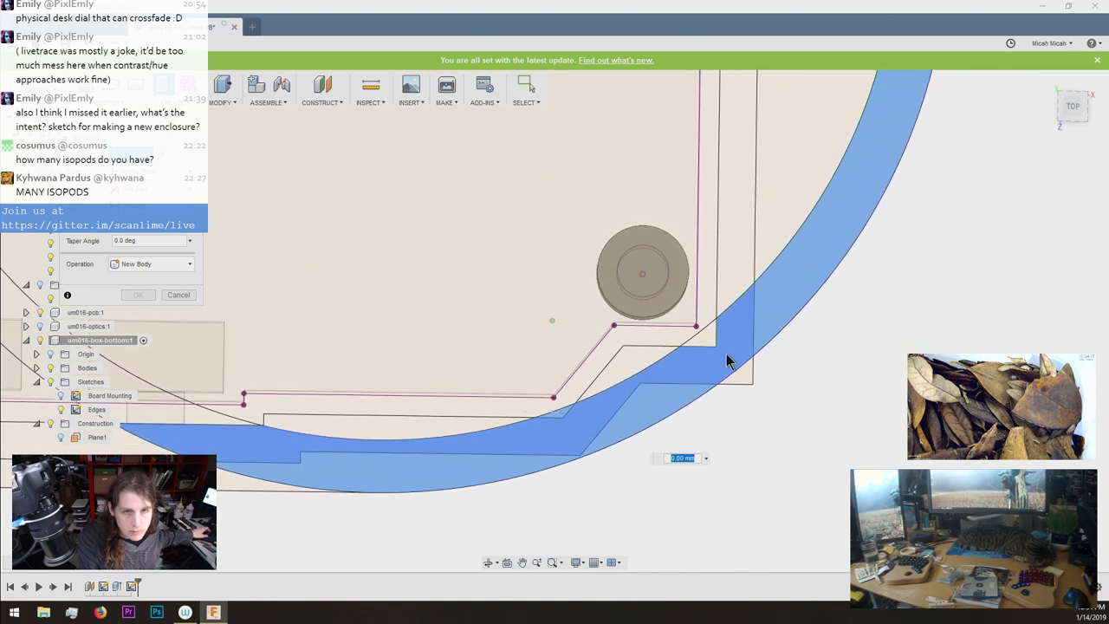
click(568, 406)
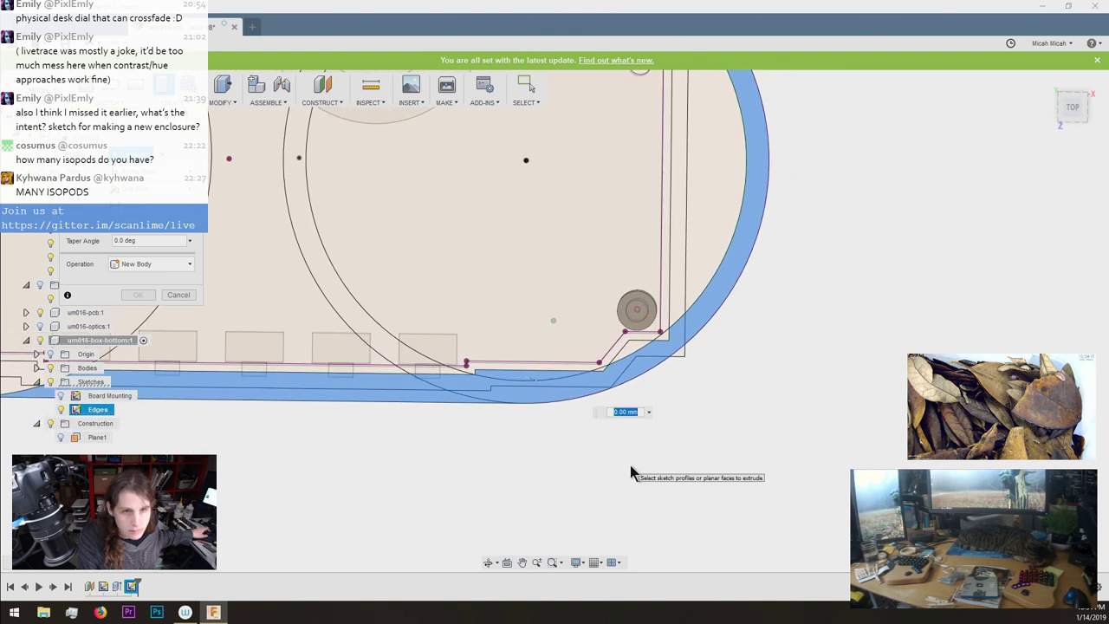
scroll(630, 466, up, 5)
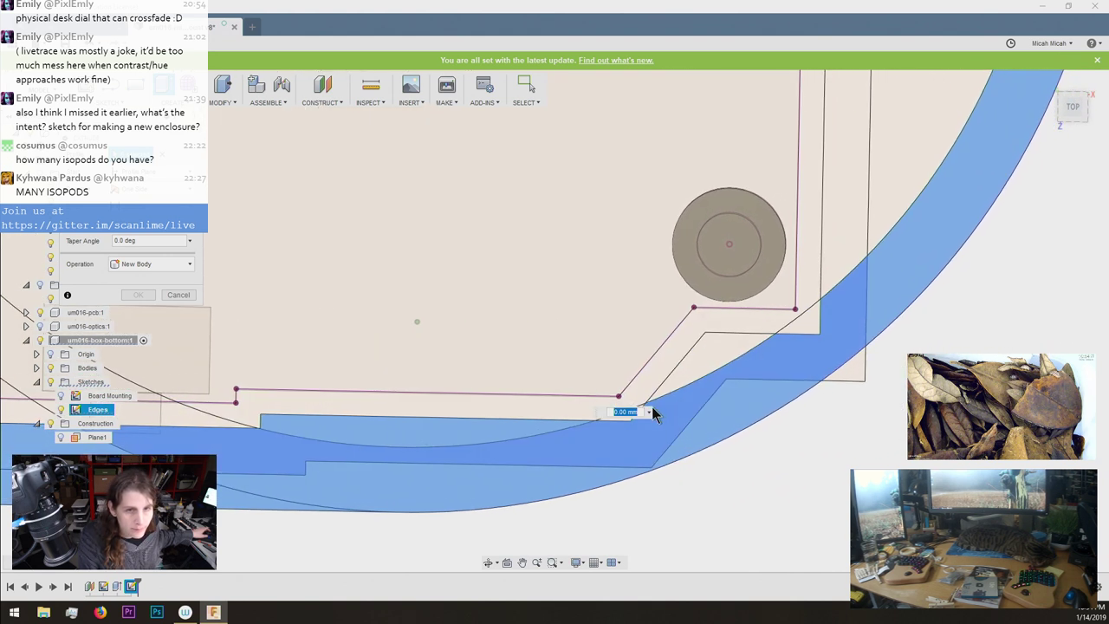
scroll(655, 414, down, 2)
scroll(656, 376, up, 2)
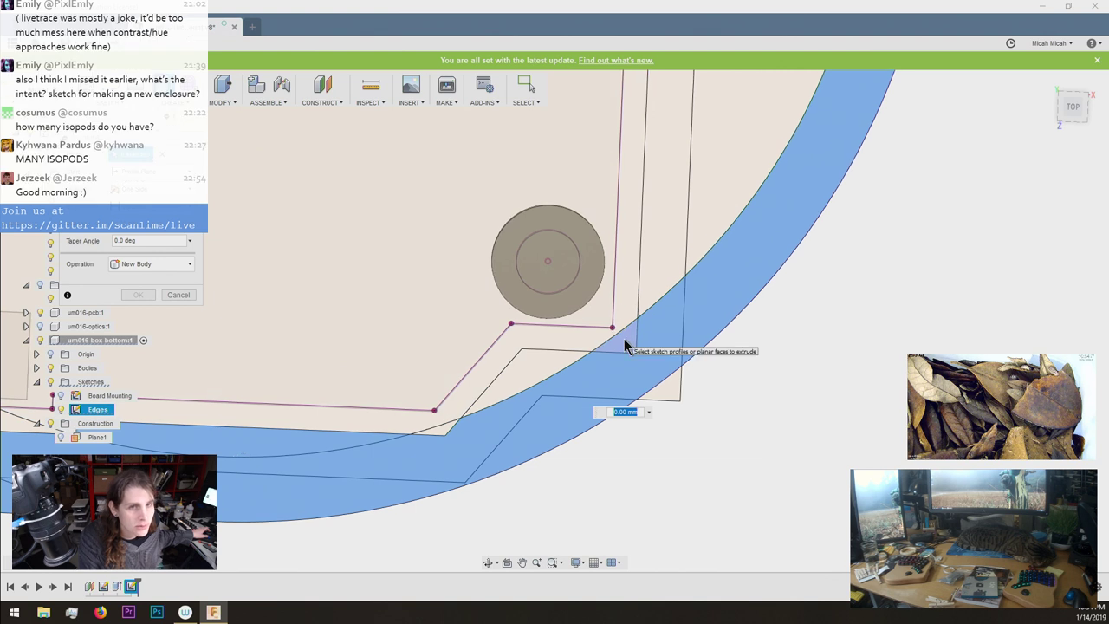
scroll(624, 339, down, 4)
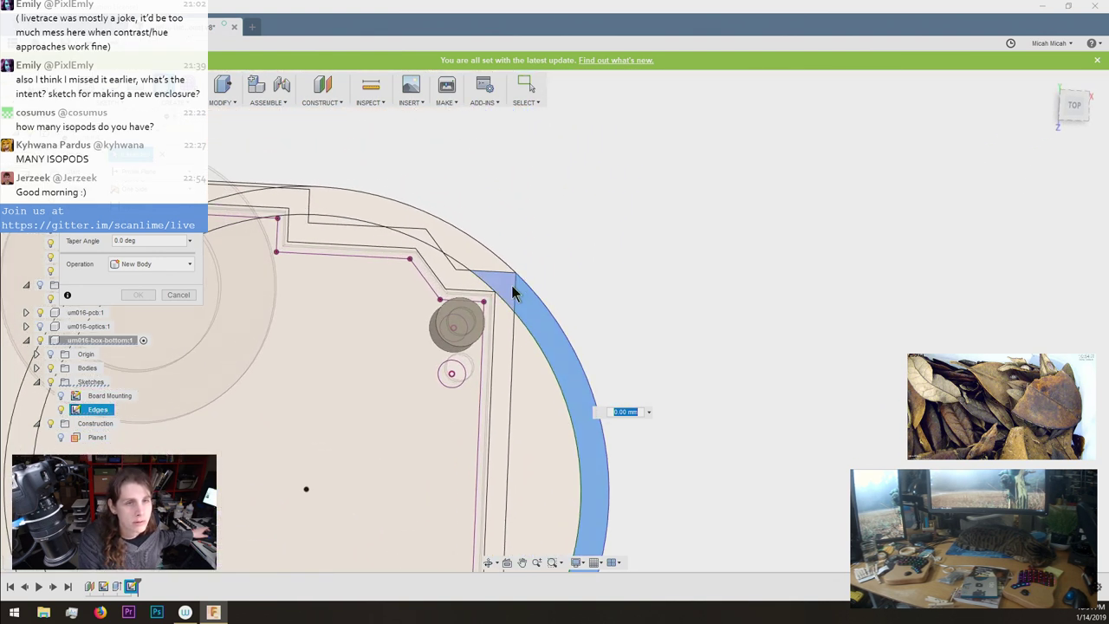
Add the upper corner's ring and offset-band profiles, including the stepped piece beside the board edge, to the extrusion selection.
click(511, 285)
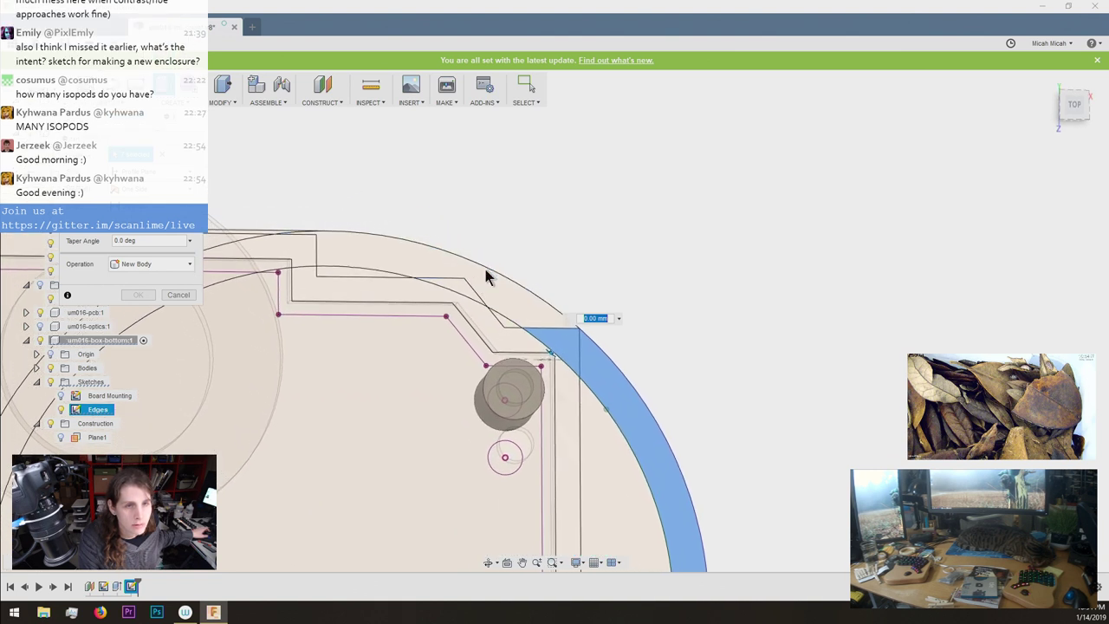
scroll(506, 304, down, 5)
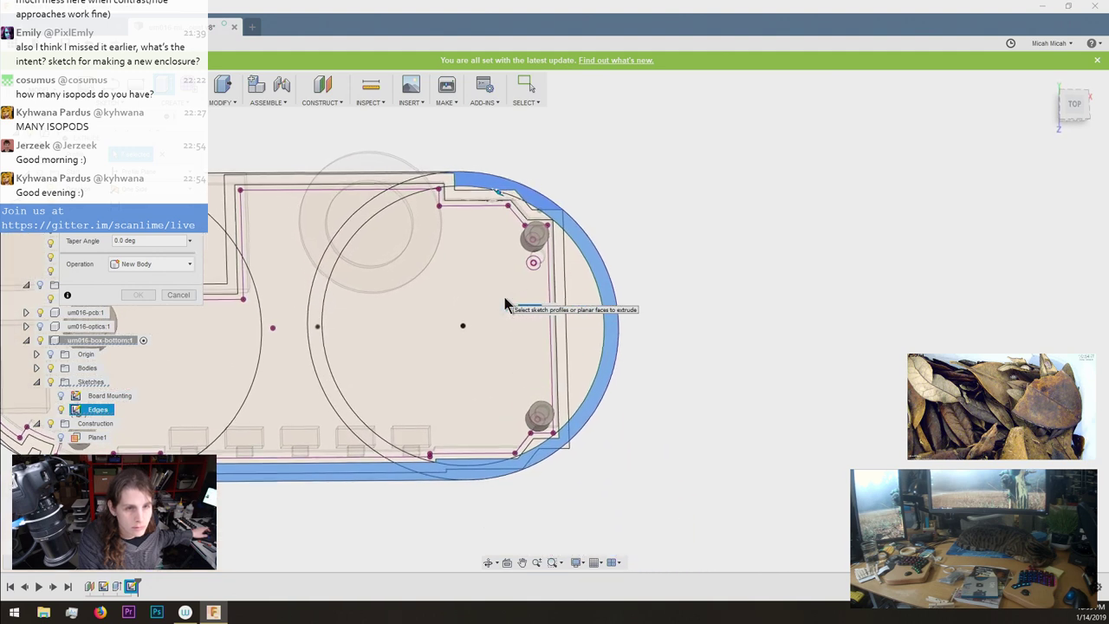
scroll(506, 303, up, 3)
scroll(505, 299, up, 3)
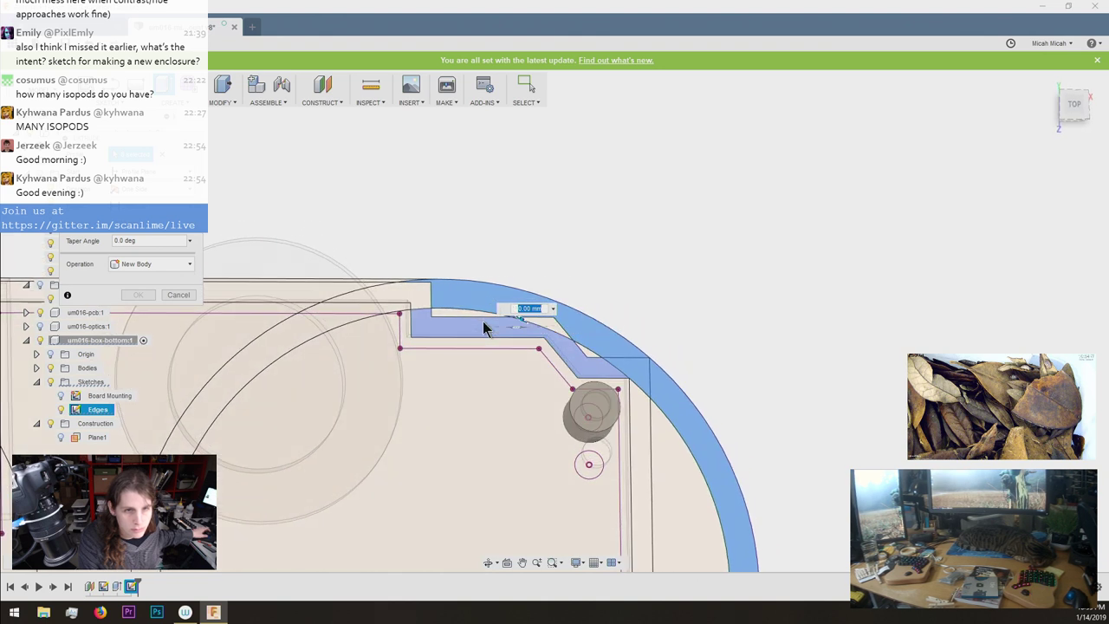
click(483, 320)
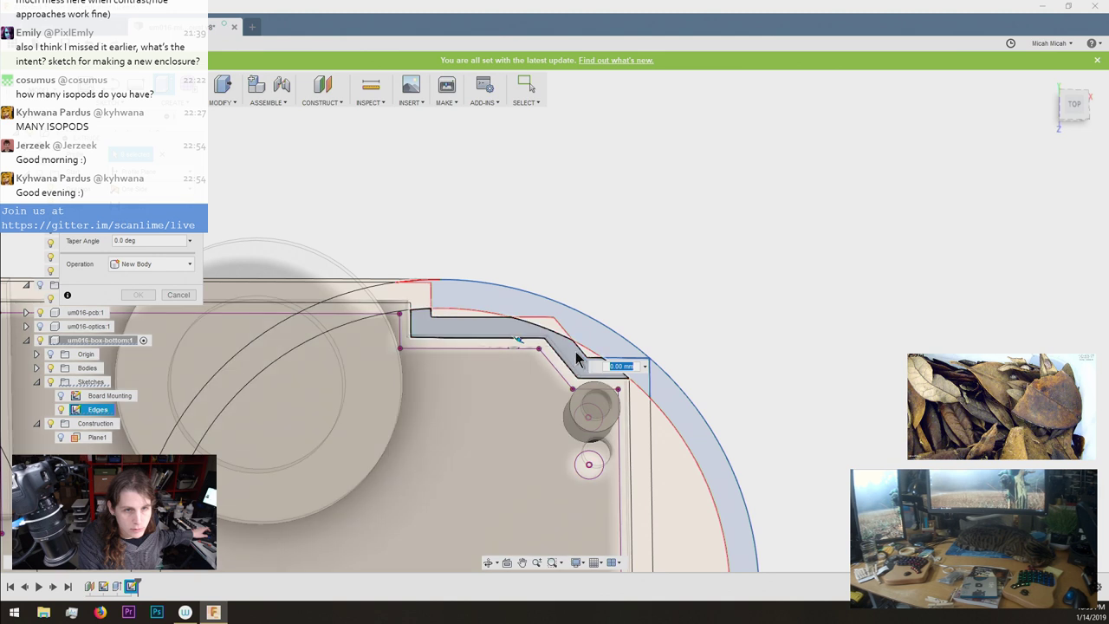
click(562, 329)
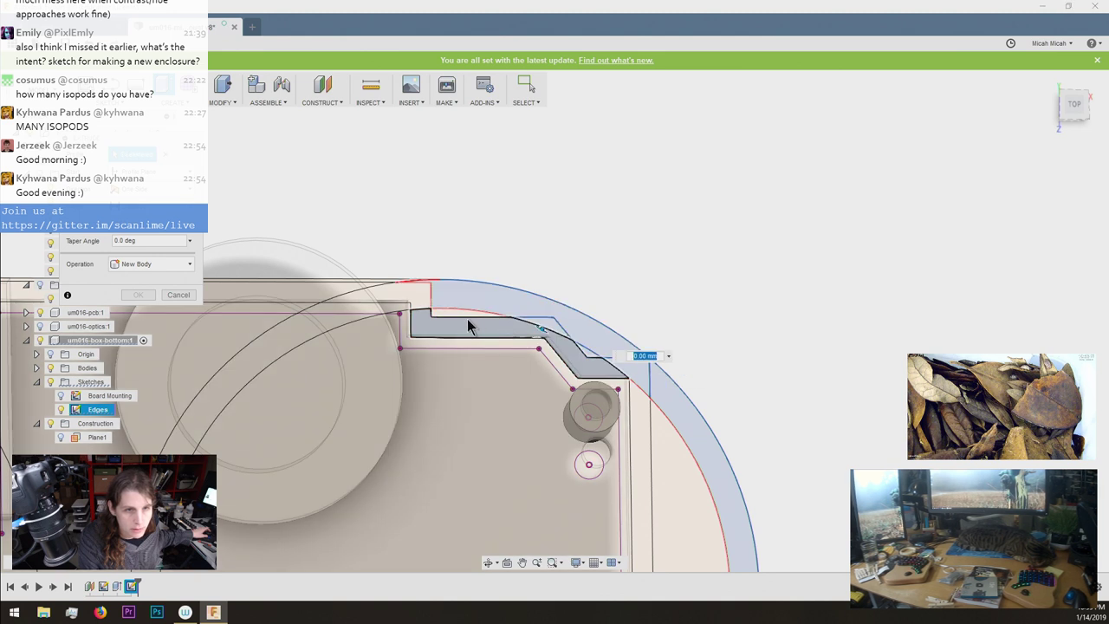
click(423, 303)
scroll(468, 291, up, 4)
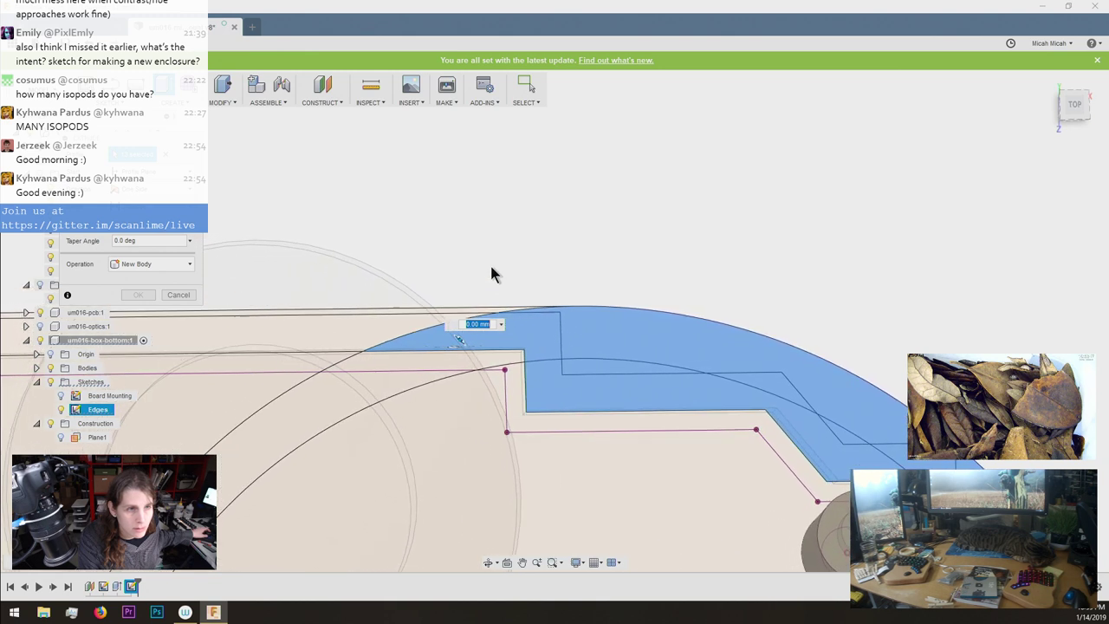
Select the upper long wall's profiles from the rounded corner to the board notch and cancel the extrusion.
scroll(491, 274, down, 4)
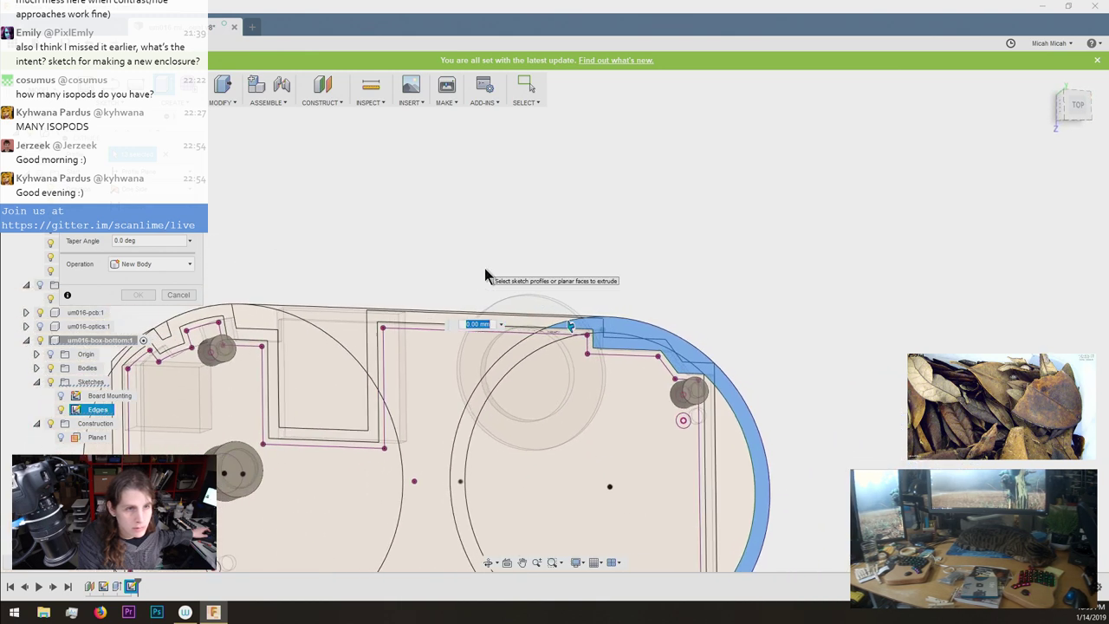
scroll(485, 277, up, 5)
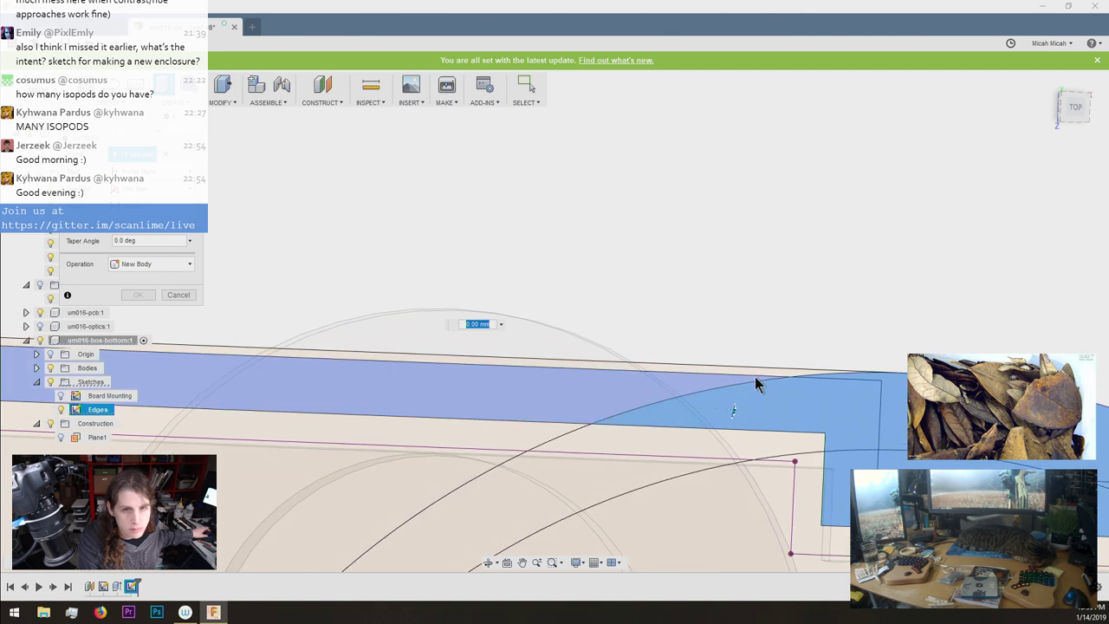
scroll(752, 319, down, 4)
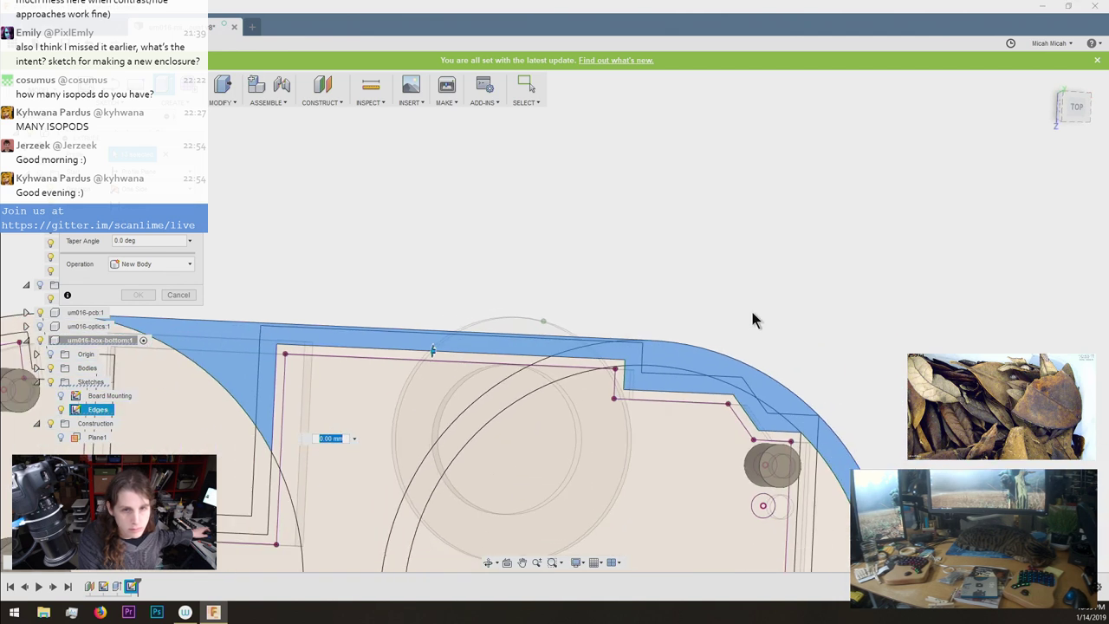
scroll(676, 299, down, 4)
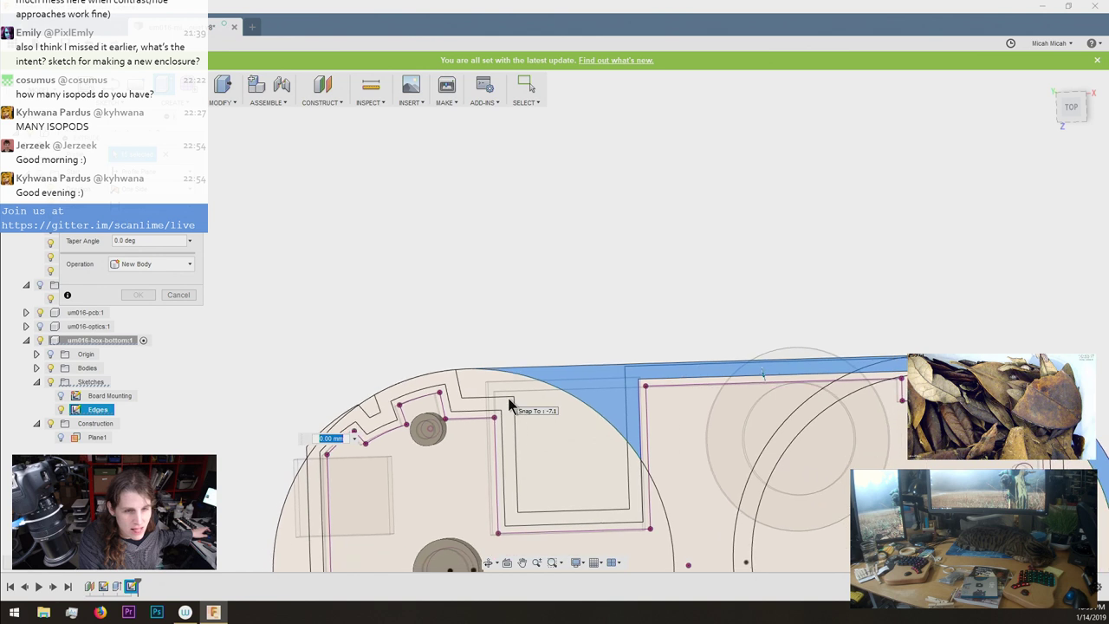
scroll(536, 393, down, 5)
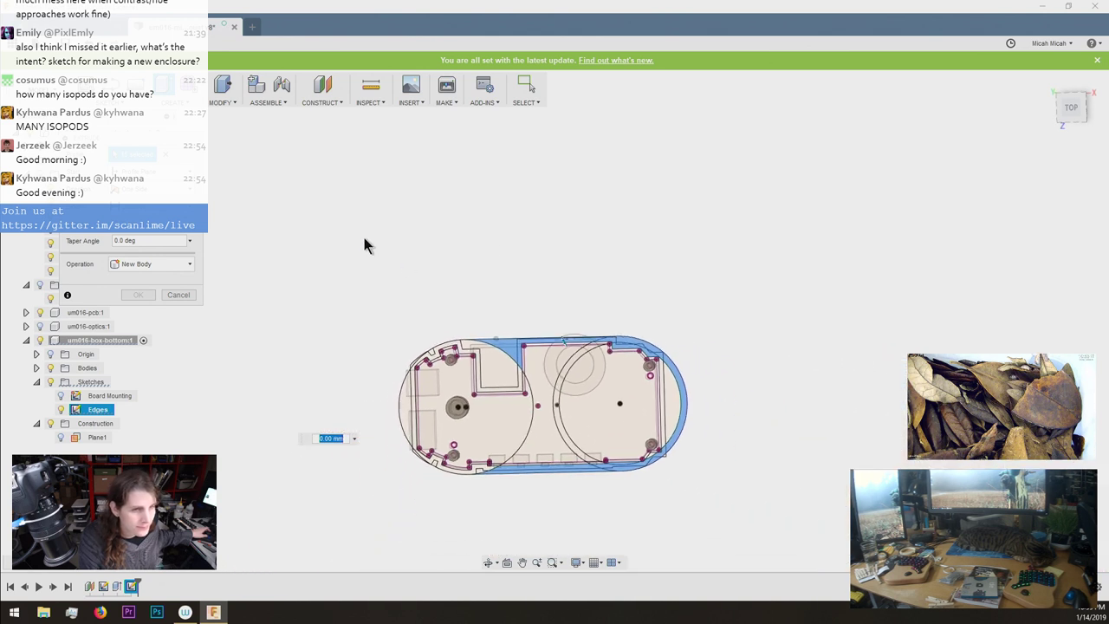
click(188, 295)
In the Edges sketch, draw a horizontal line from the inner upper wall's corner across the notch opening, and finish the sketch.
scroll(349, 262, up, 3)
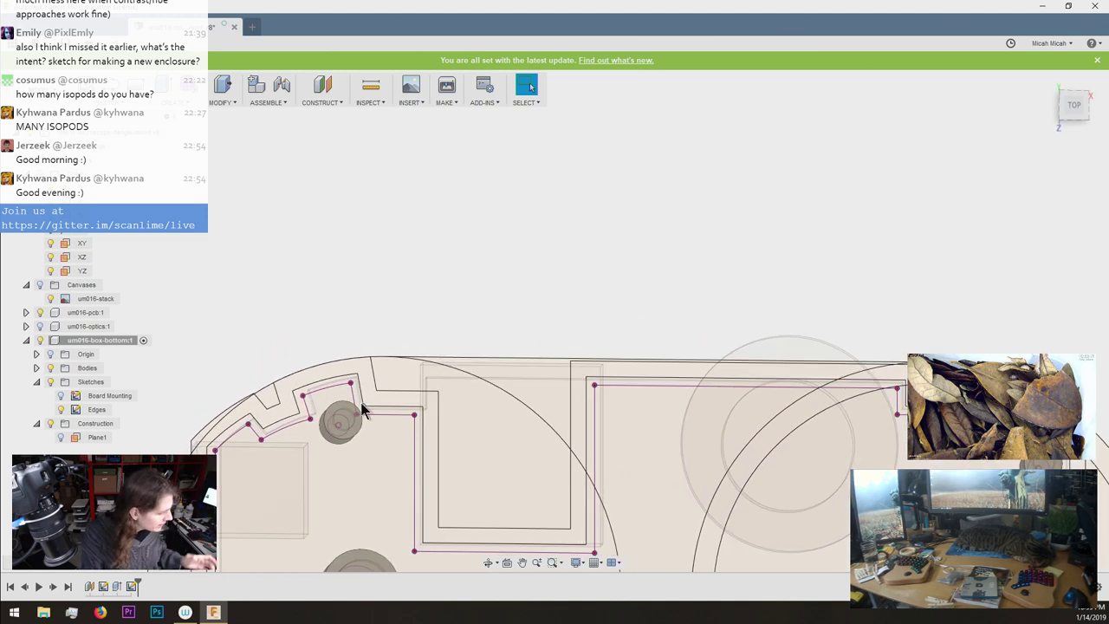
mouse_move(376, 421)
shift+middle_down()
mouse_move(458, 364)
mouse_move(548, 358)
mouse_move(241, 407)
shift+middle_up()
double_click(87, 409)
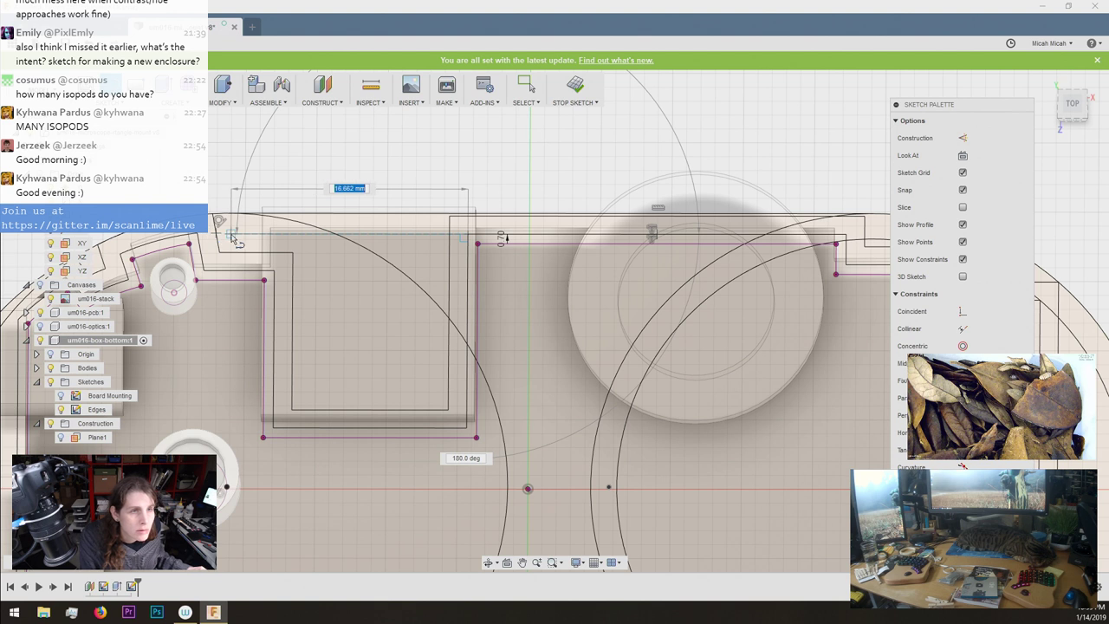
key(Escape)
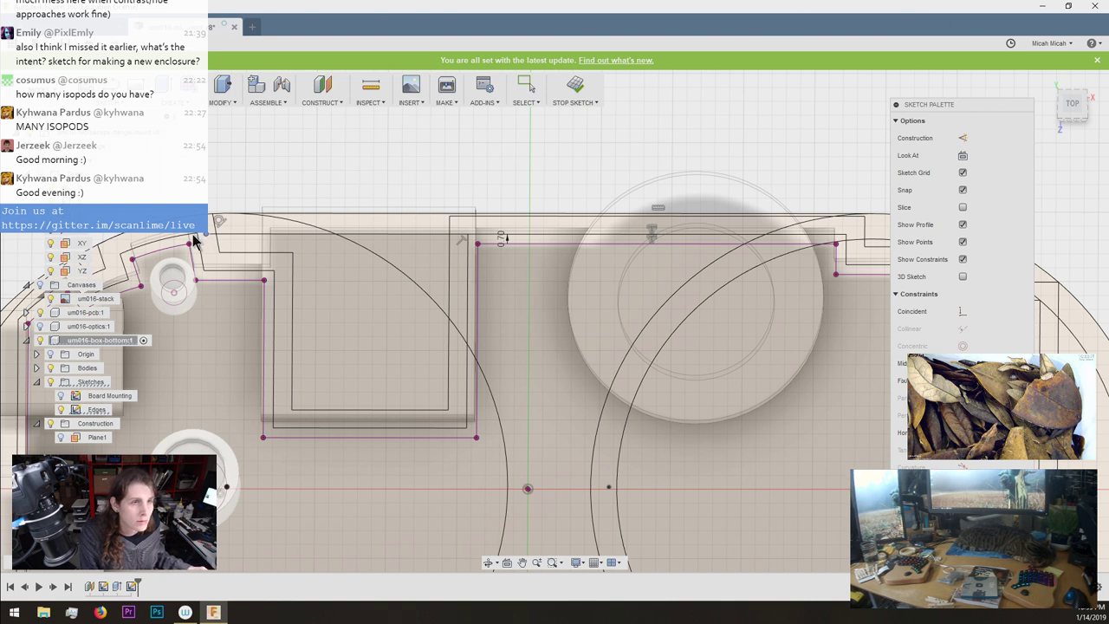
key(Escape)
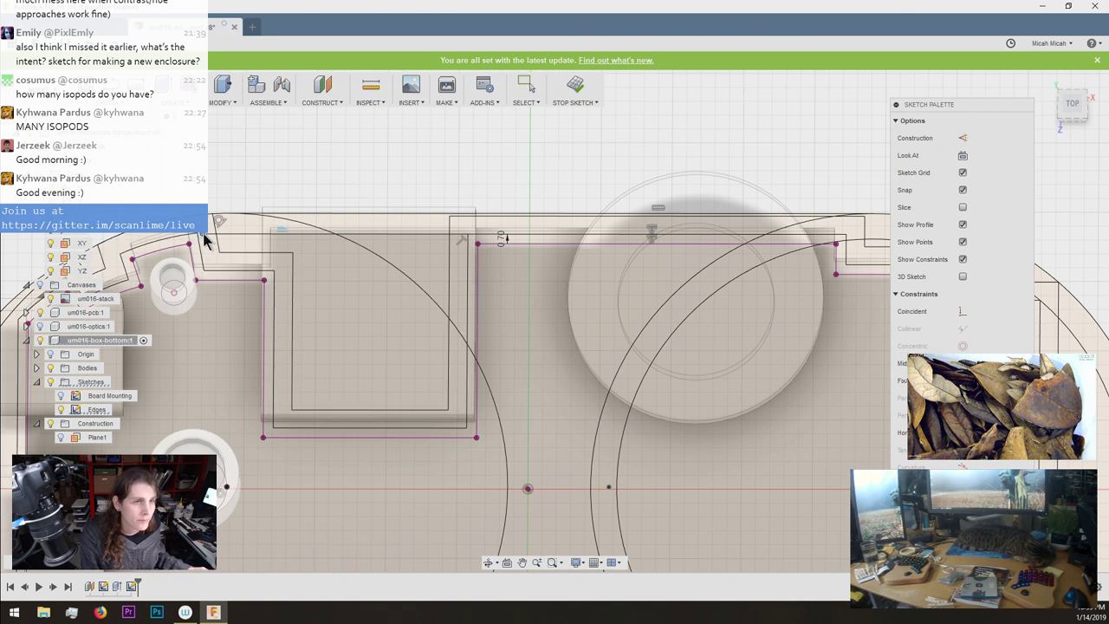
scroll(260, 183, down, 3)
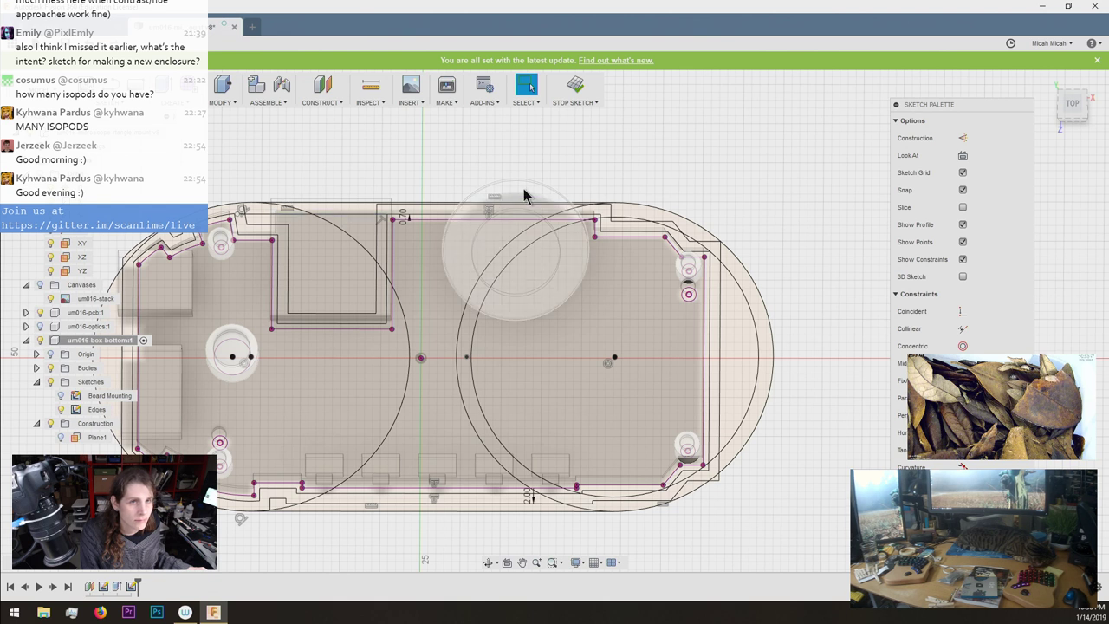
click(574, 87)
Start a new-body extrusion and select the far end's ring profile and the profiles filling the upper corner down to the inner offset.
key(e)
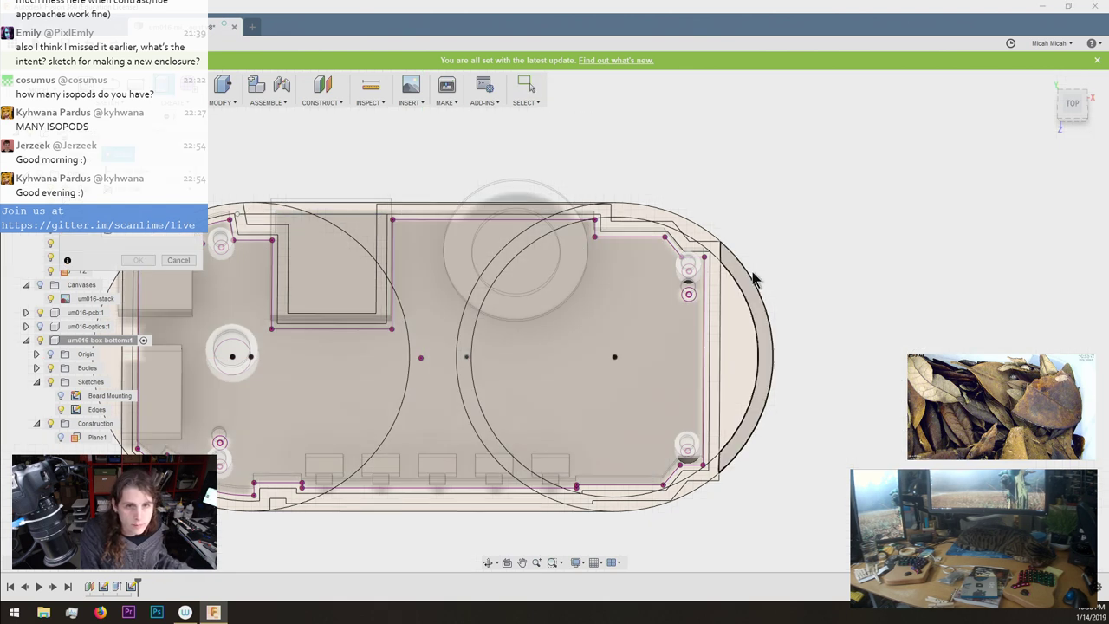
click(752, 286)
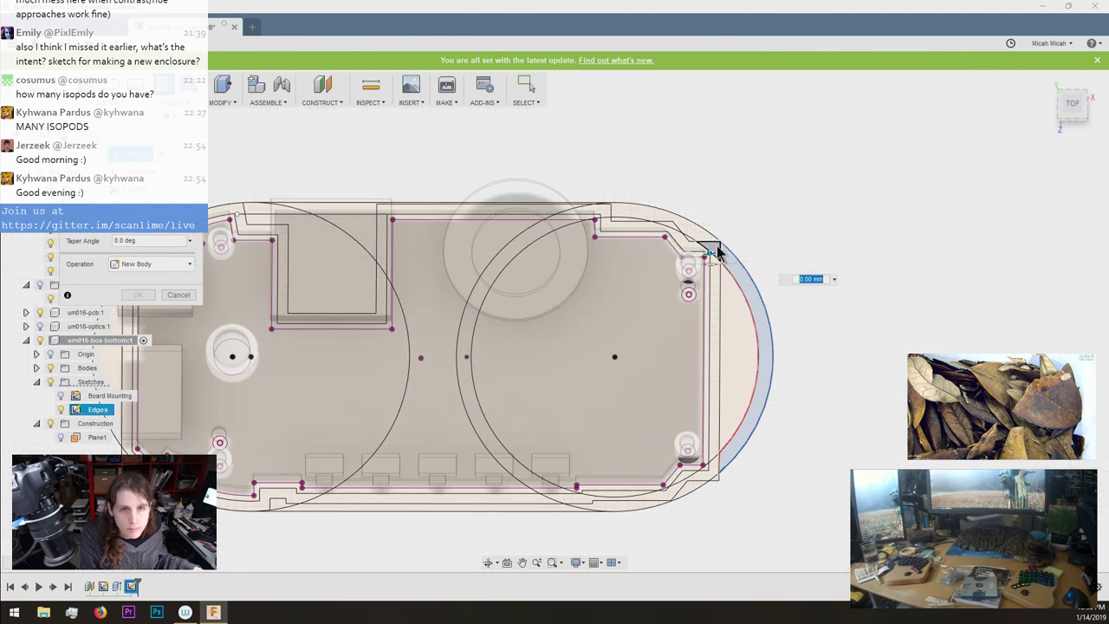
scroll(719, 249, down, 2)
scroll(718, 249, up, 6)
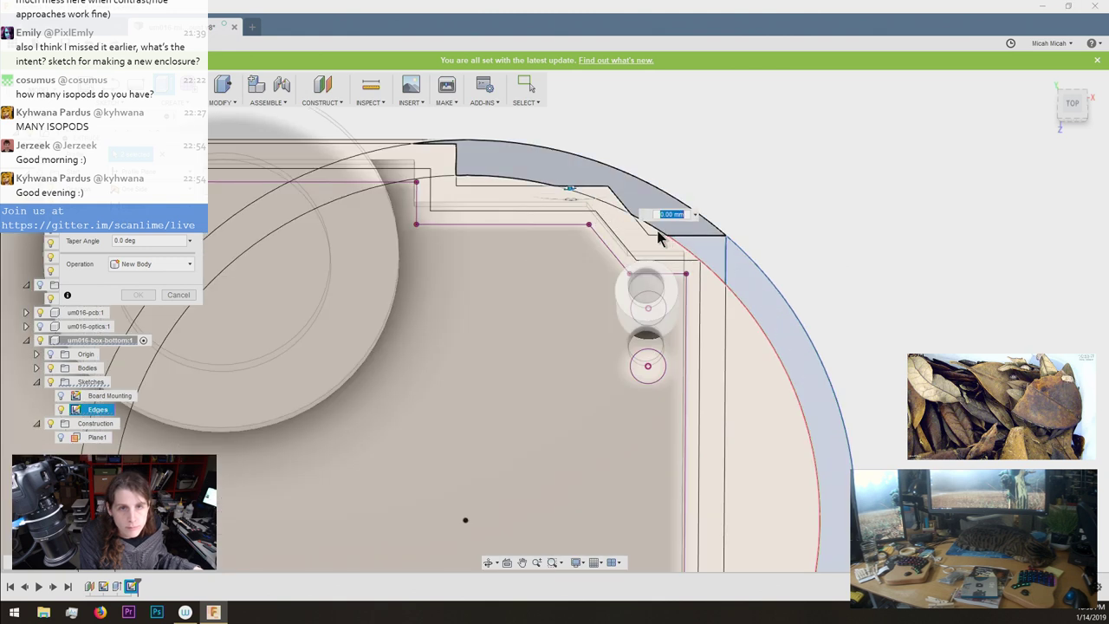
click(656, 236)
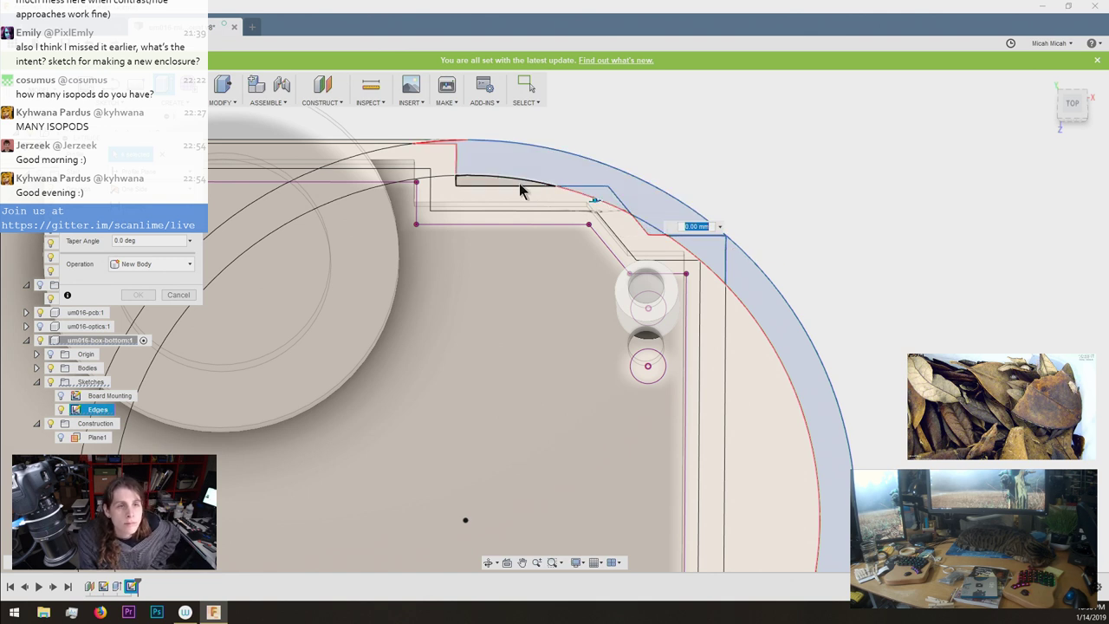
click(521, 190)
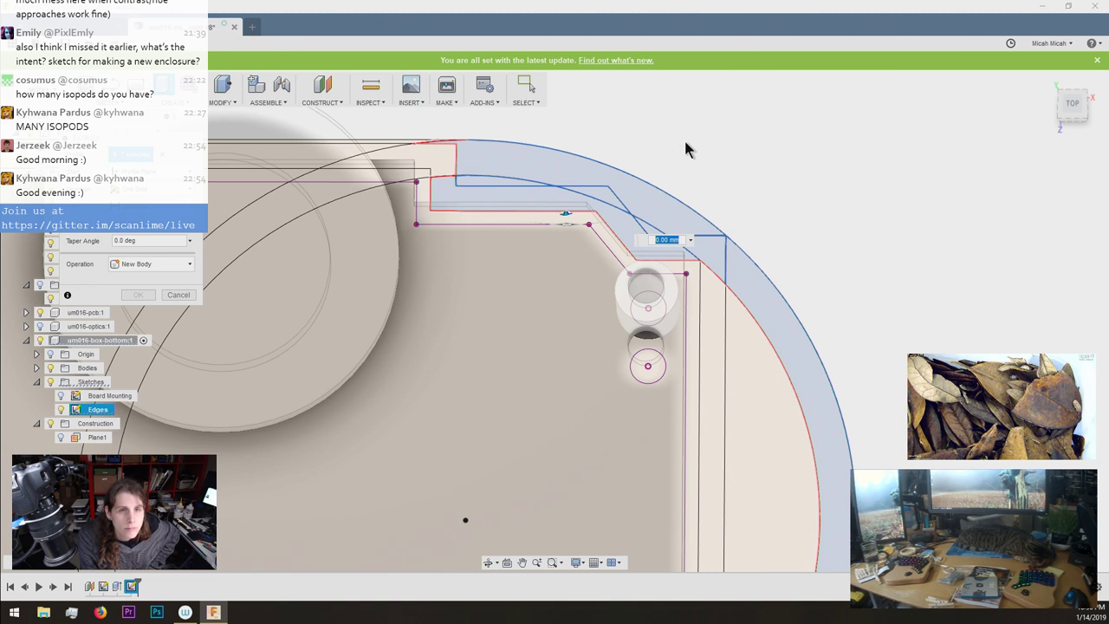
Add the upper long wall's profiles to the extrusion selection, from the rounded corner across the notch opening to its far side.
scroll(685, 145, down, 3)
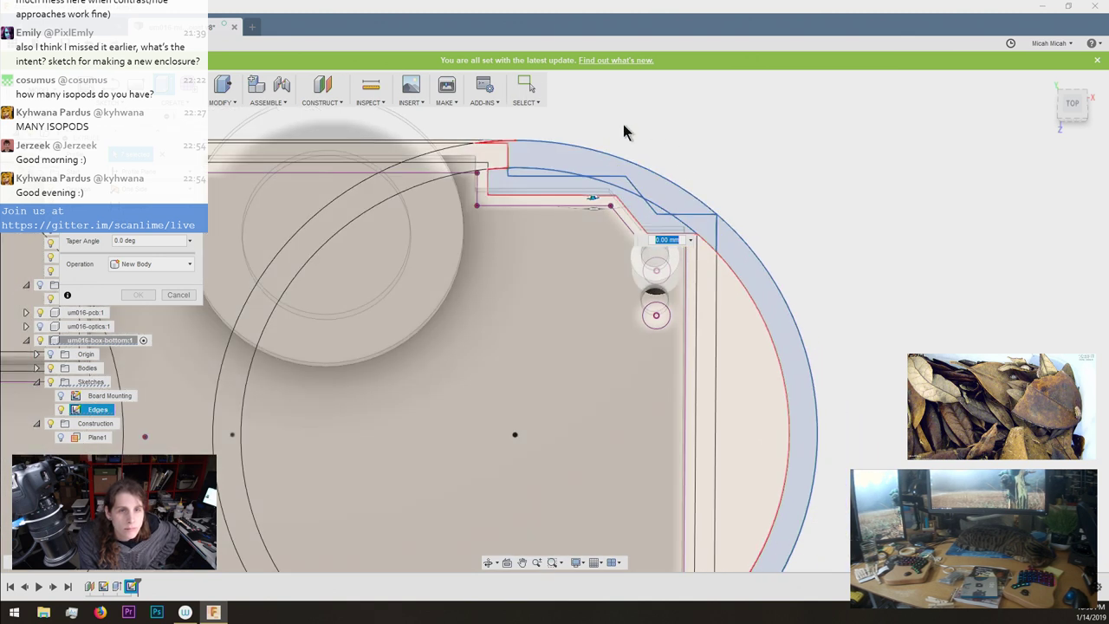
scroll(624, 128, down, 3)
scroll(595, 148, up, 5)
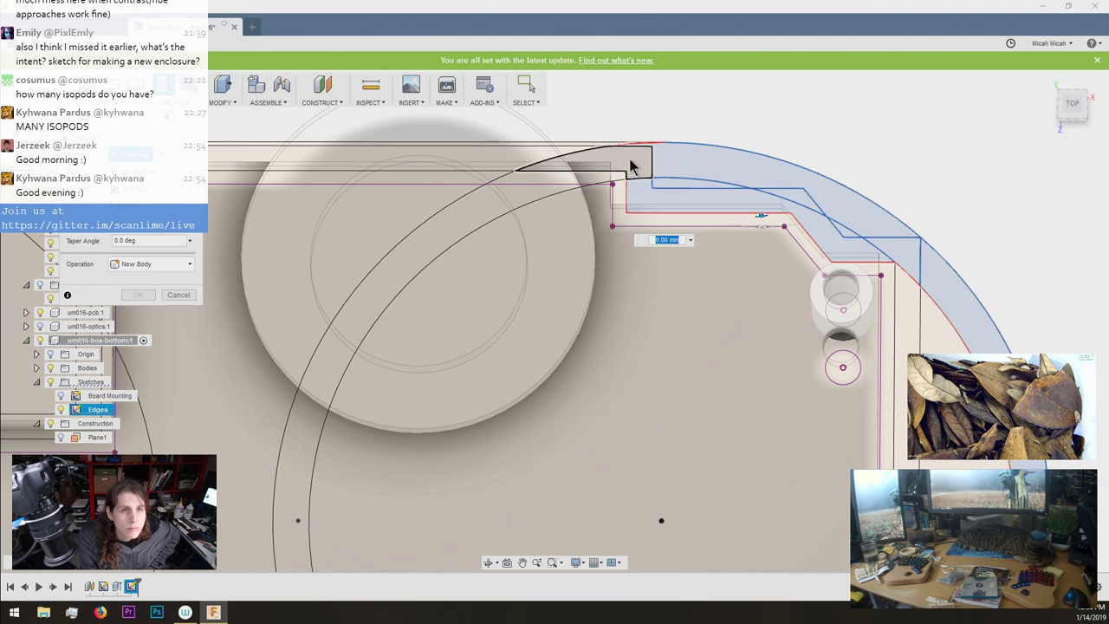
scroll(645, 159, up, 5)
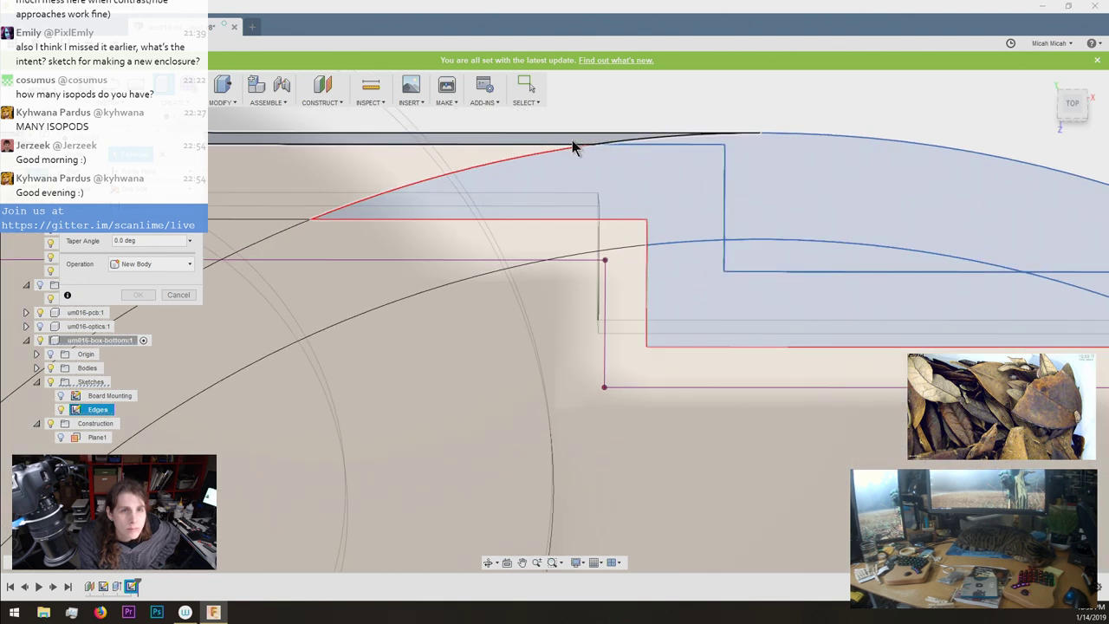
scroll(536, 149, down, 8)
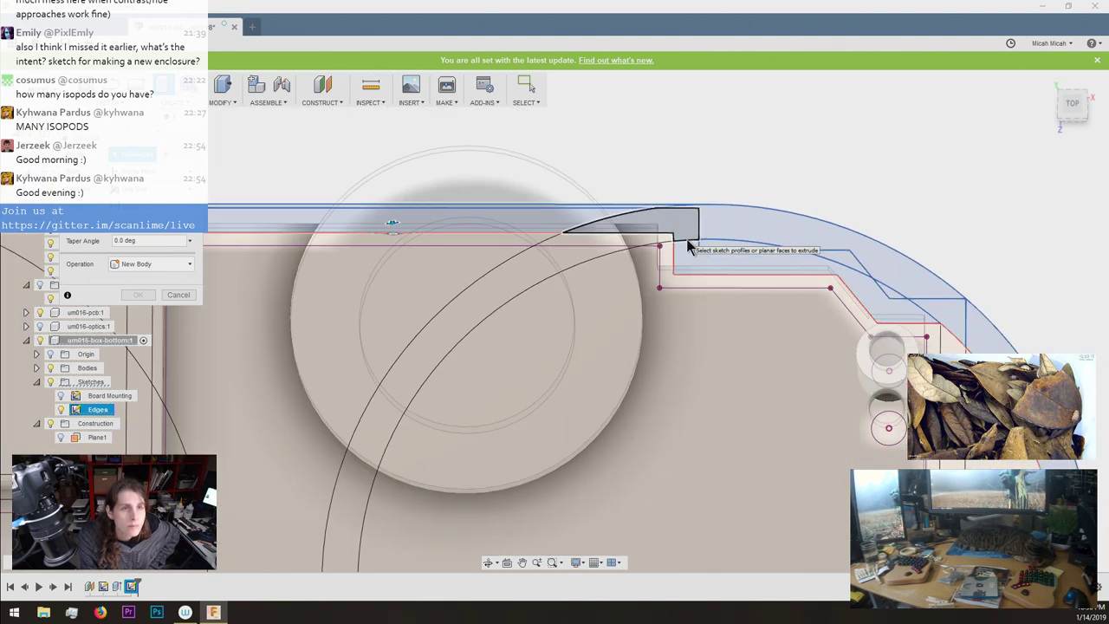
scroll(366, 228, up, 5)
scroll(369, 230, up, 4)
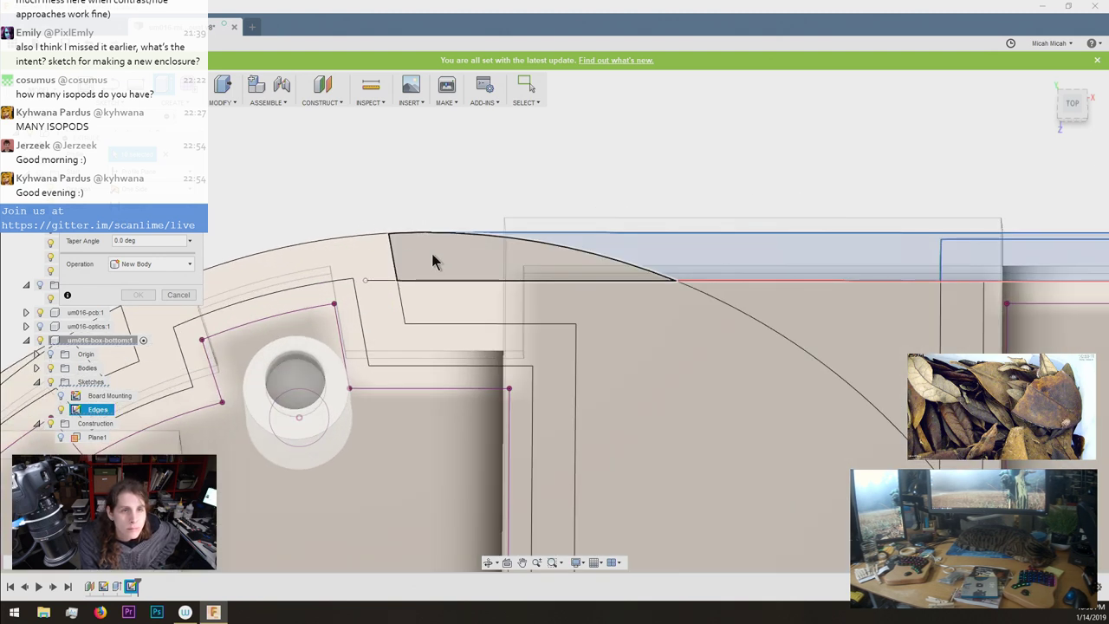
click(431, 251)
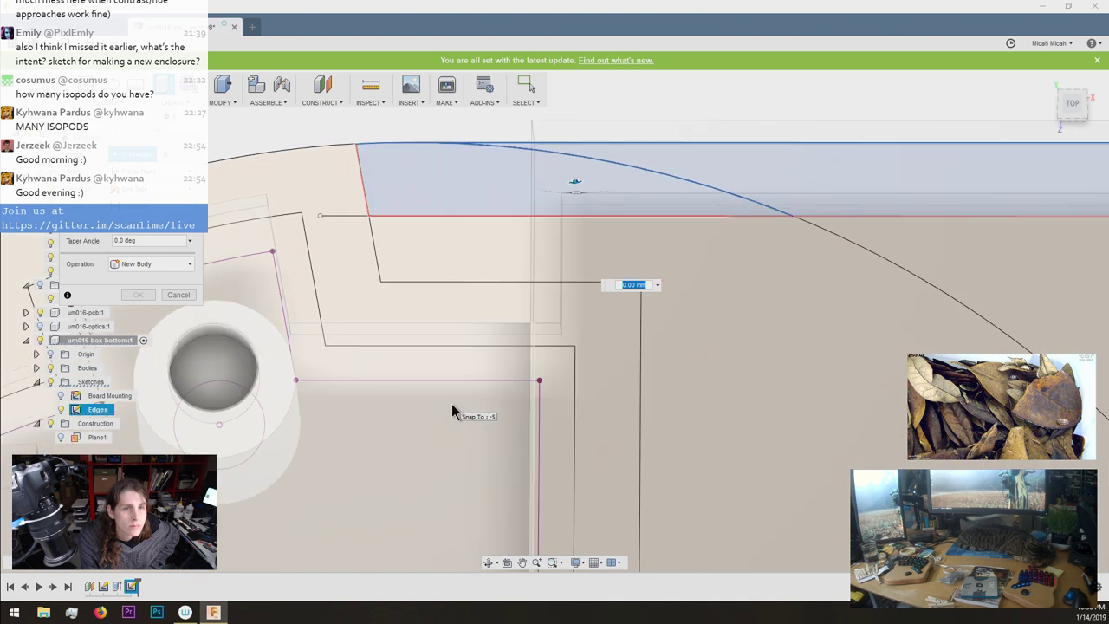
scroll(451, 404, down, 4)
scroll(451, 404, down, 3)
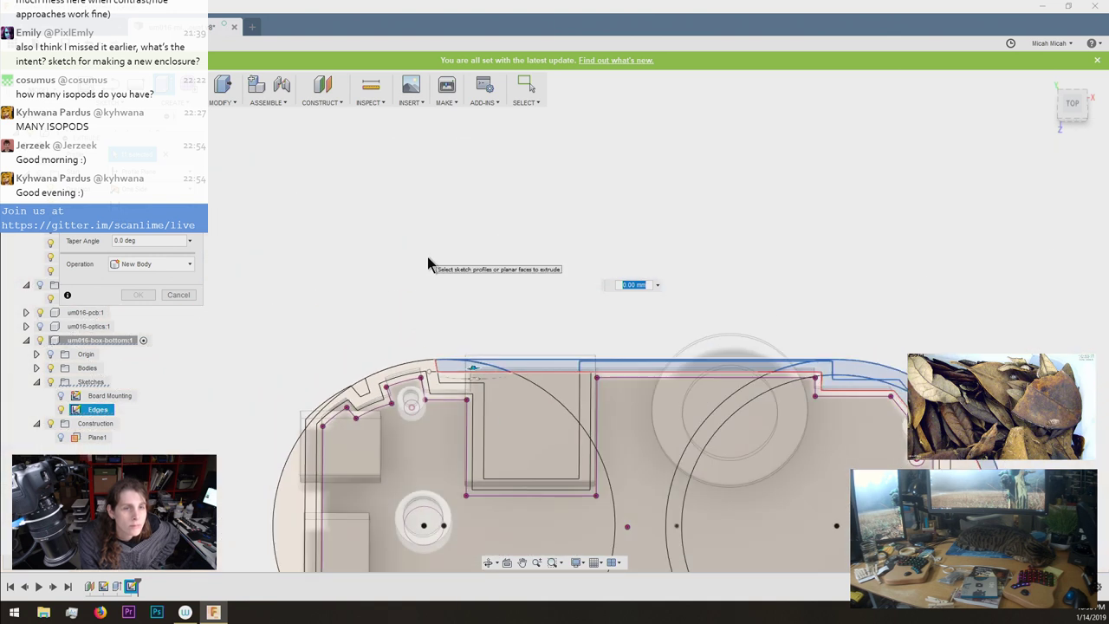
Cancel the extrusion and examine the notch-closing line's endpoint where it meets the inner wall corner.
scroll(399, 333, up, 2)
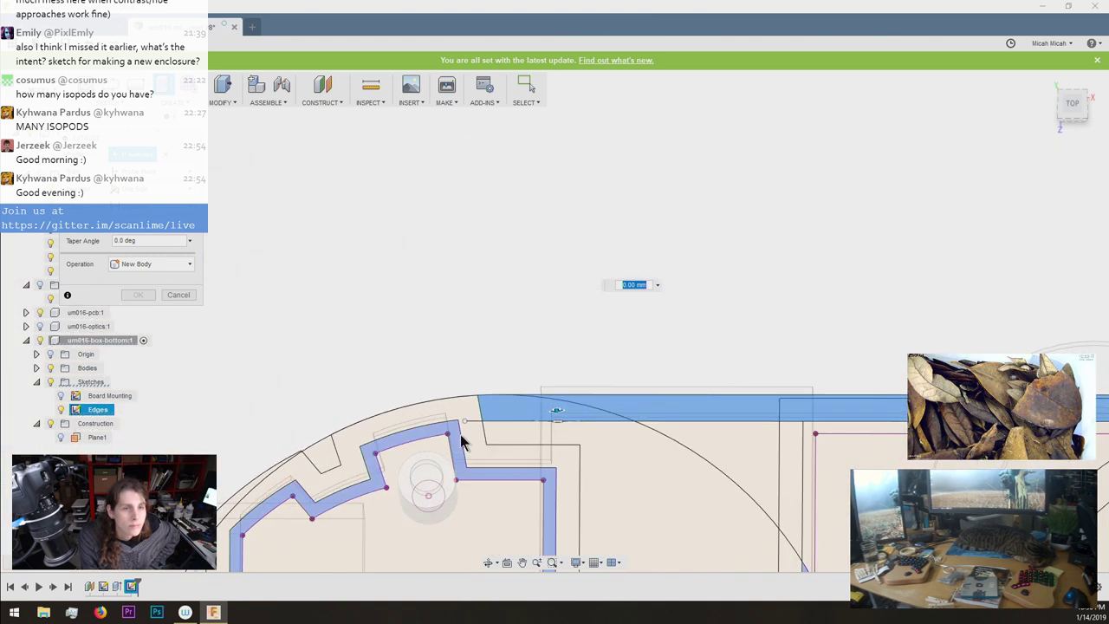
scroll(462, 434, up, 2)
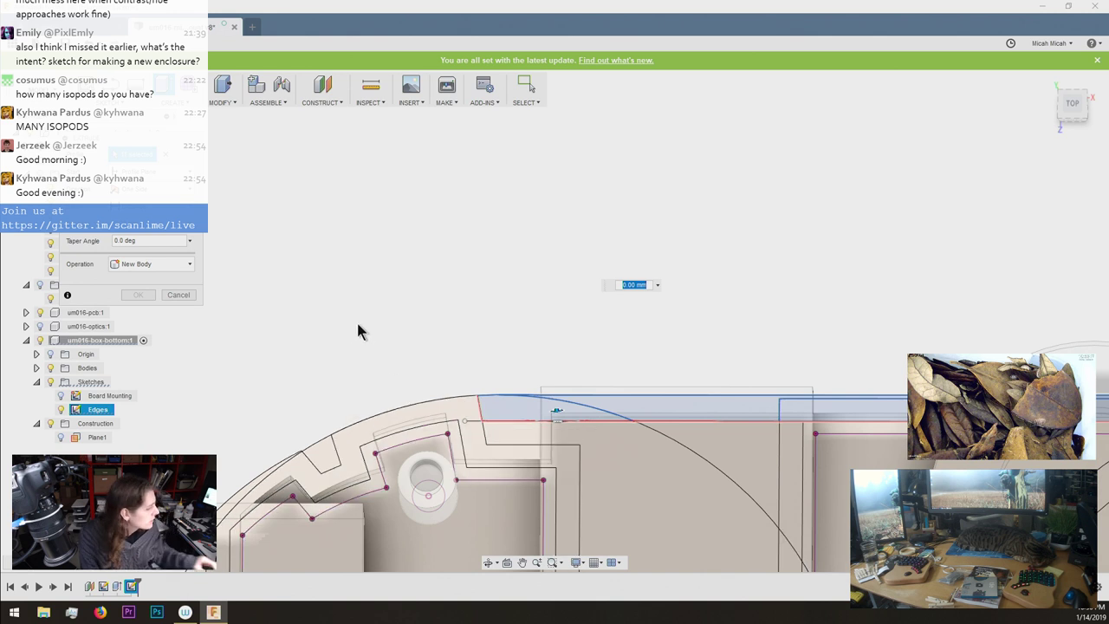
key(Escape)
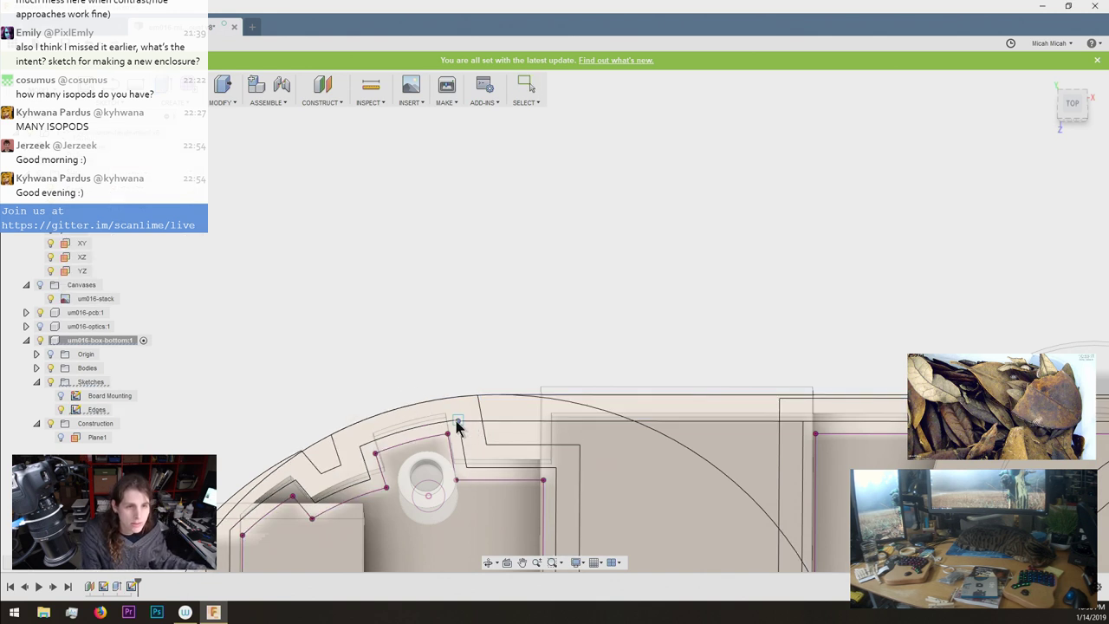
scroll(463, 359, down, 3)
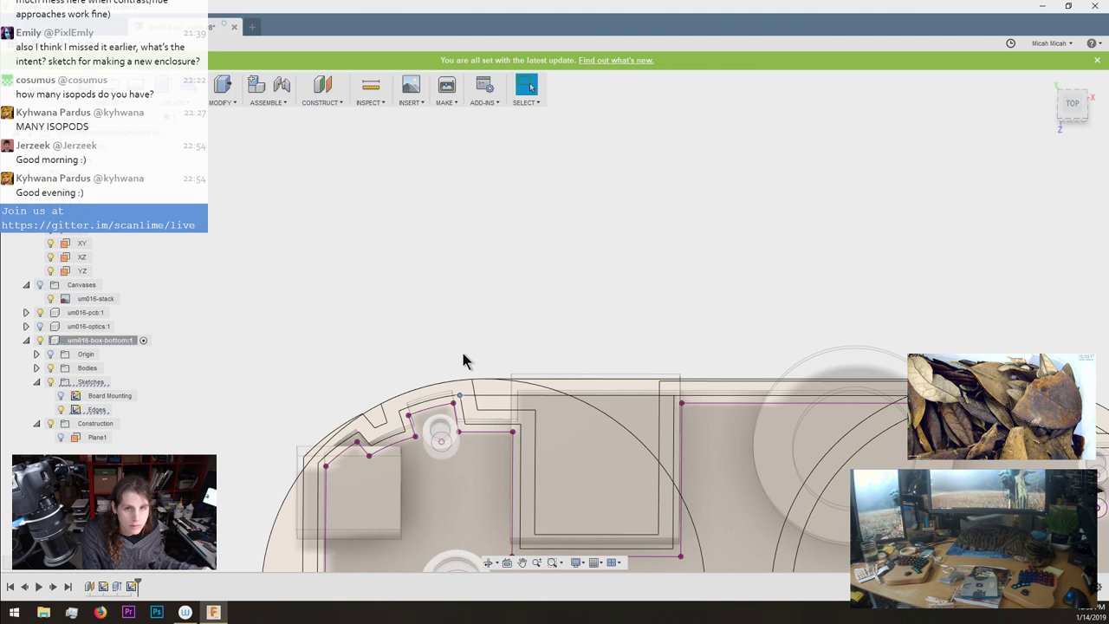
scroll(463, 359, up, 3)
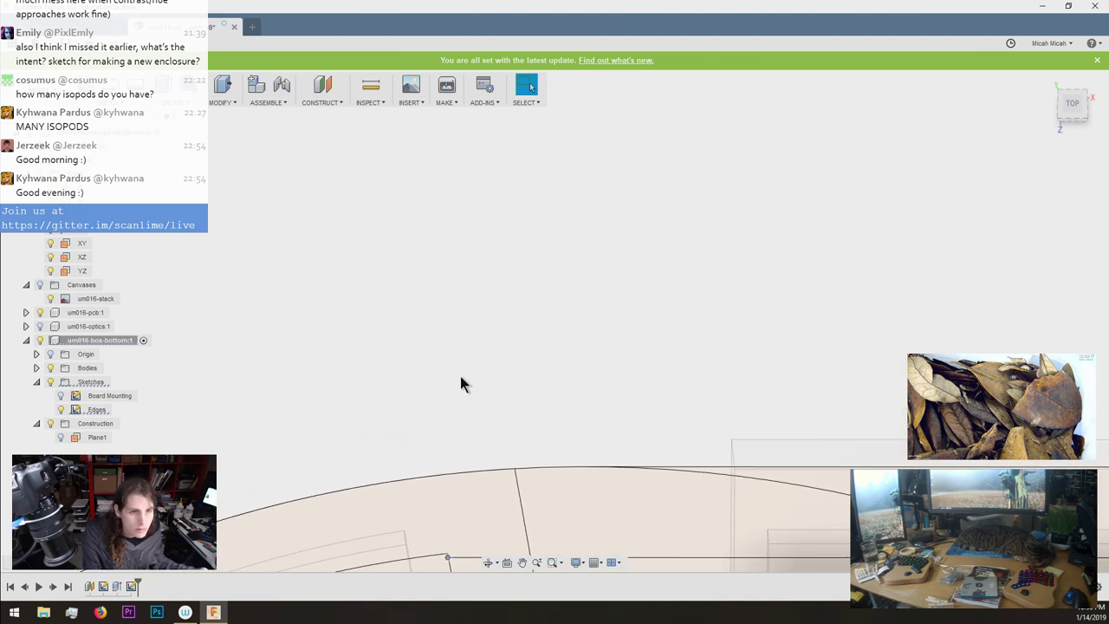
scroll(459, 377, up, 5)
scroll(431, 412, up, 3)
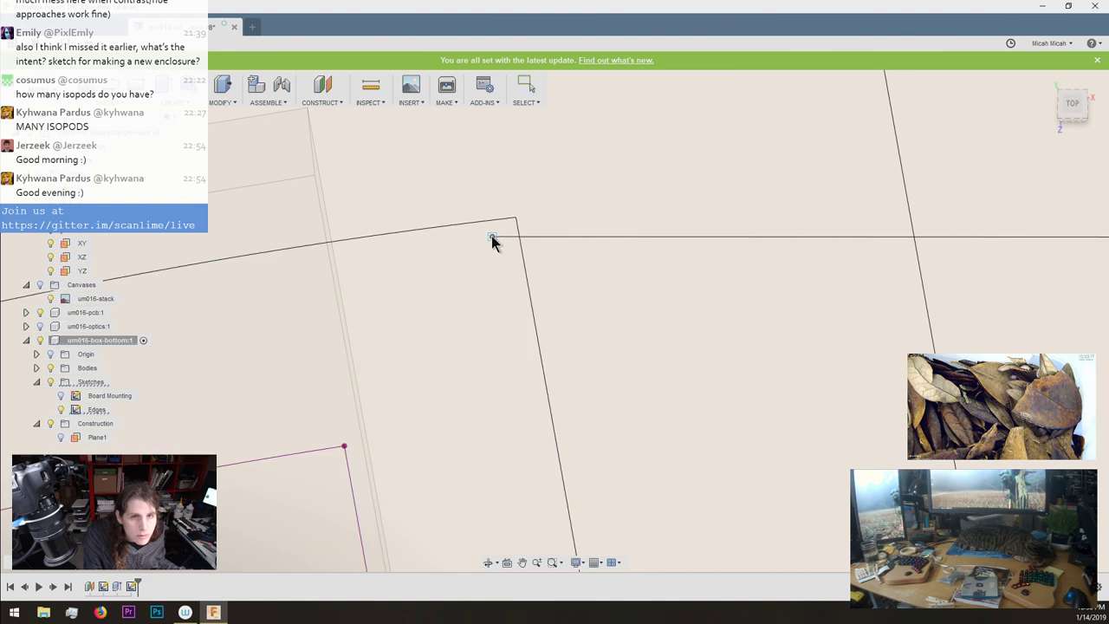
key(Escape)
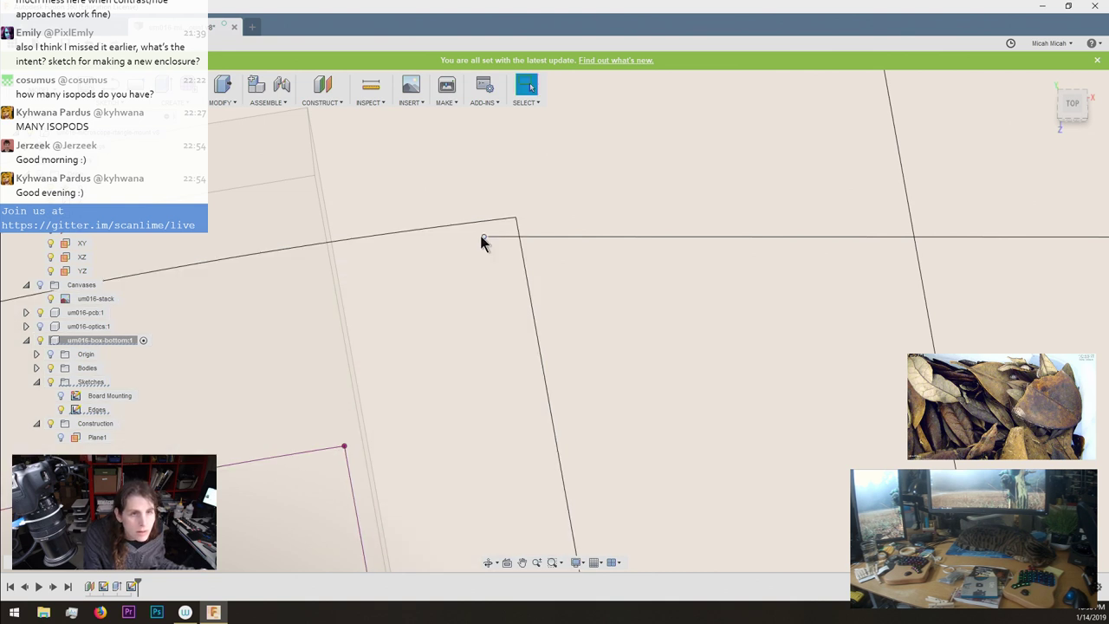
In the Edges sketch, make the notch-closing line's endpoint coincident with the inner offset arc at the corner, and finish the sketch.
click(396, 240)
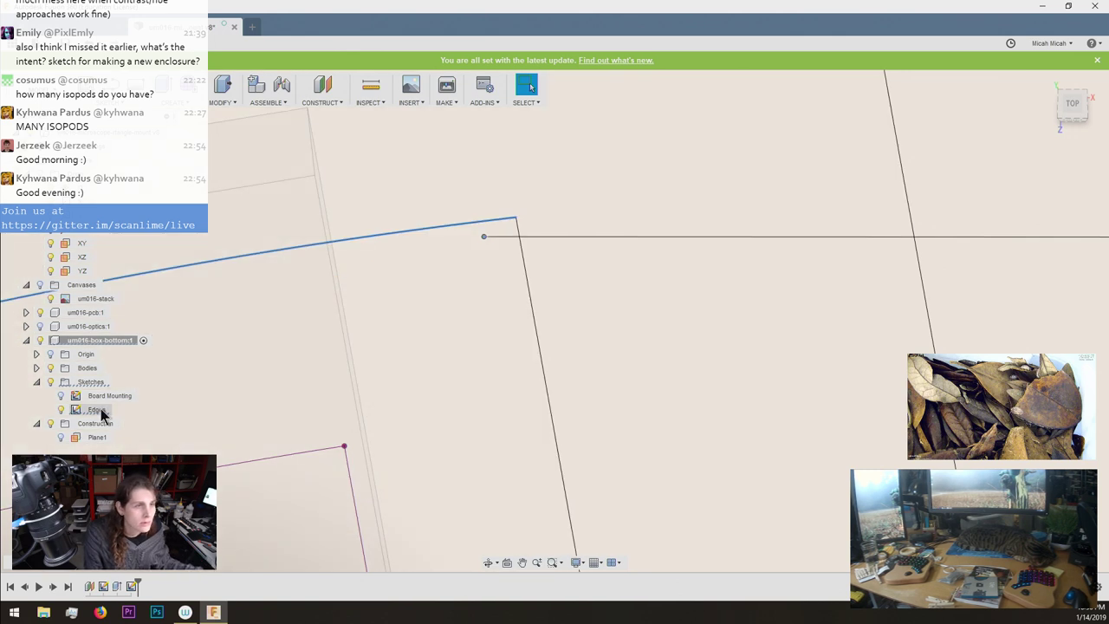
double_click(99, 411)
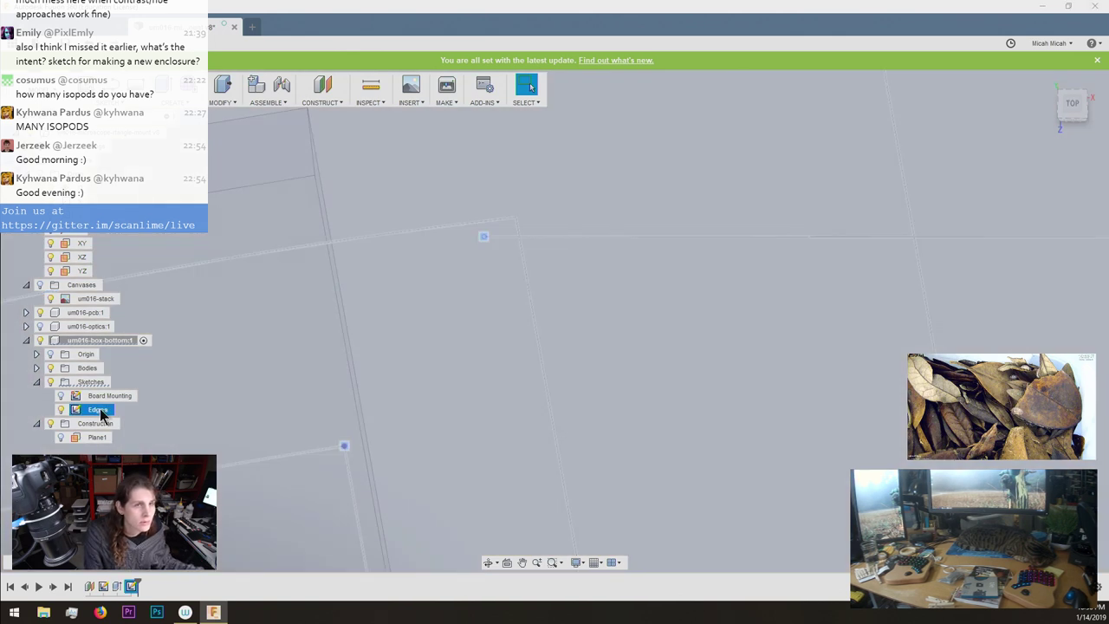
scroll(405, 314, down, 6)
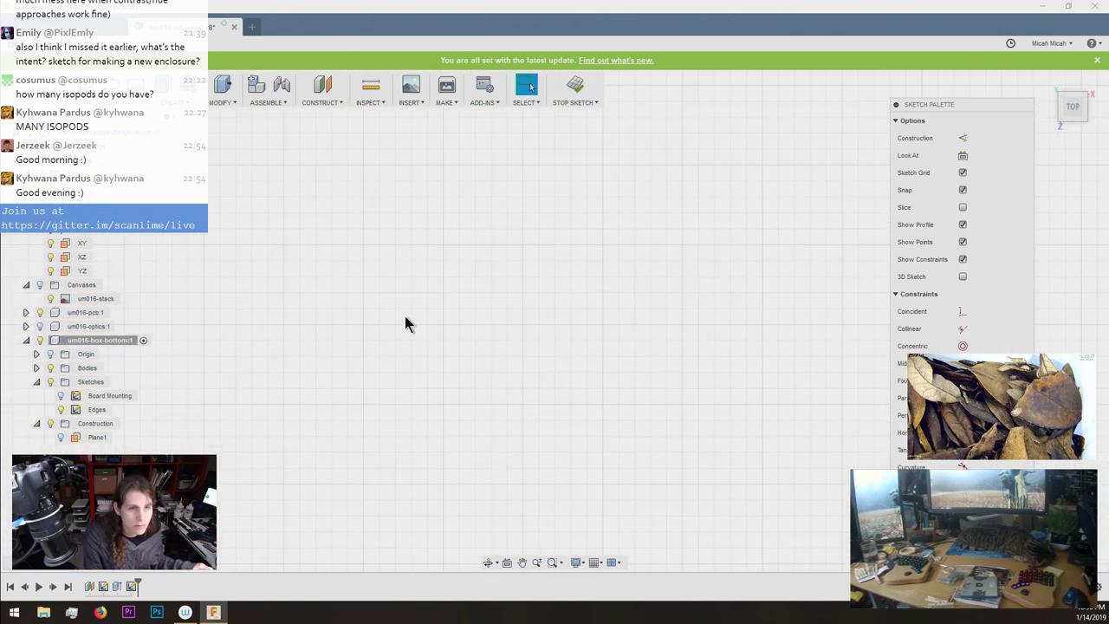
scroll(439, 510, up, 8)
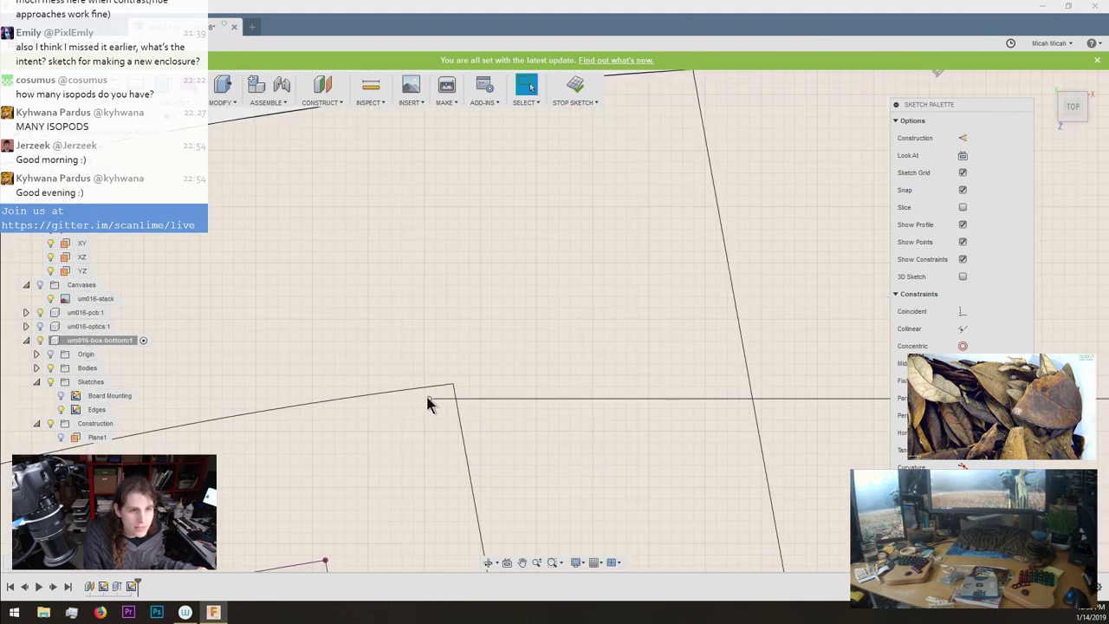
click(411, 390)
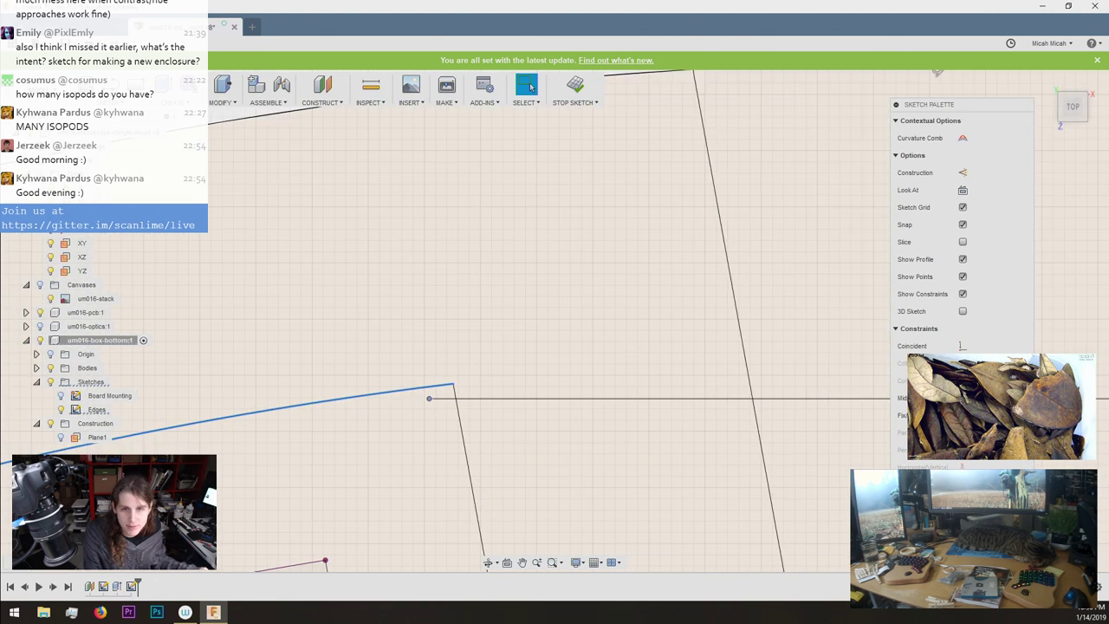
click(961, 346)
scroll(548, 312, down, 4)
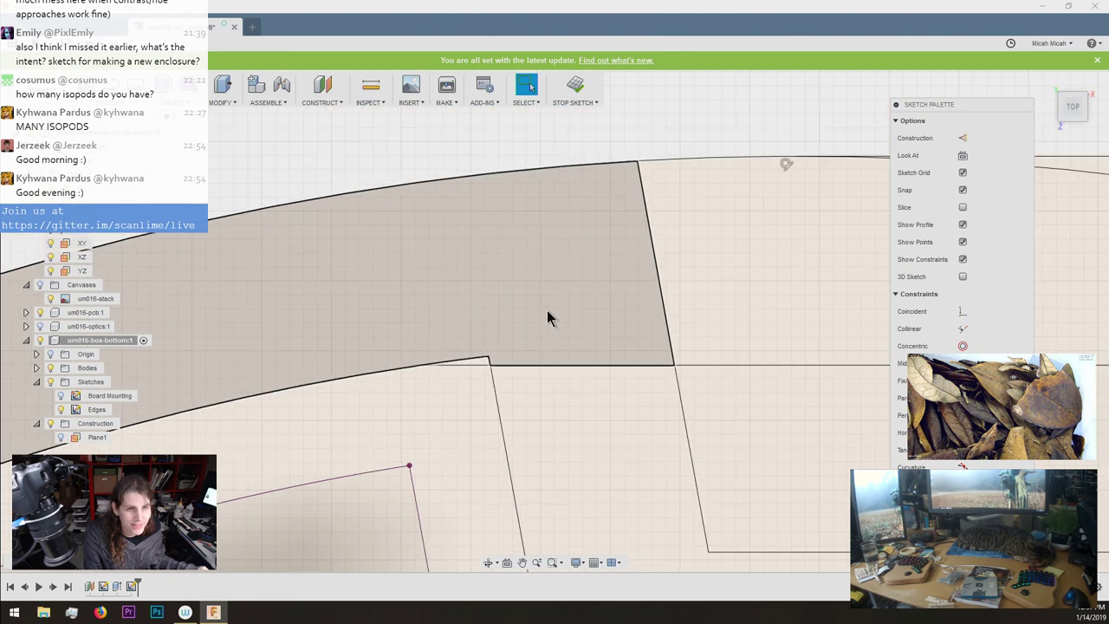
click(576, 87)
scroll(572, 213, down, 5)
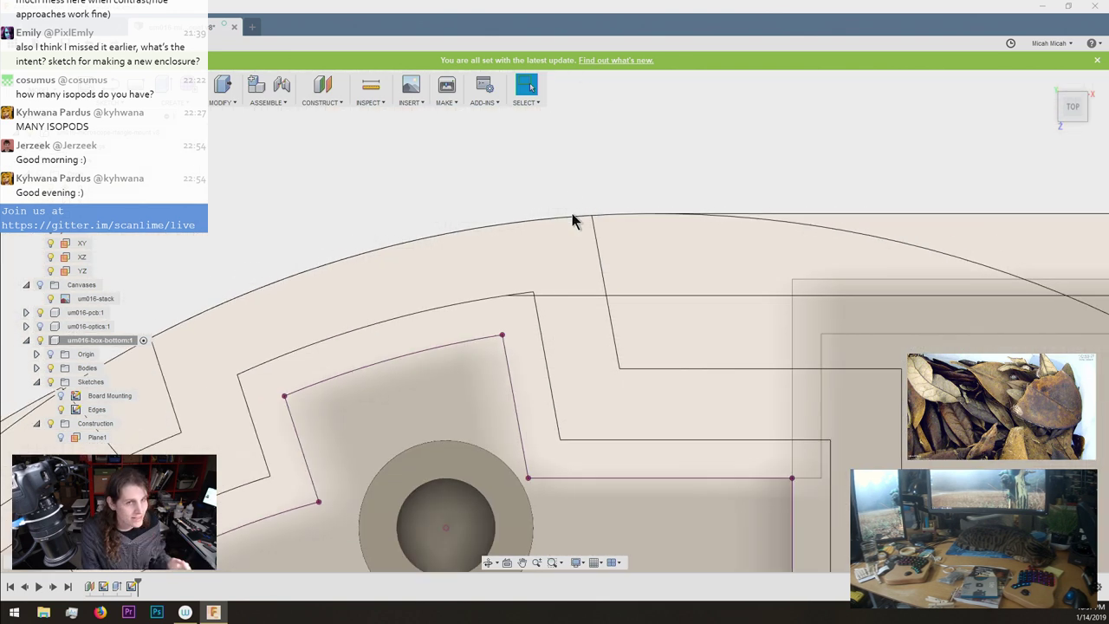
Start a new-body extrusion and select the connector end's wall profile plus the thin outer slivers at its upper and lower corners.
key(e)
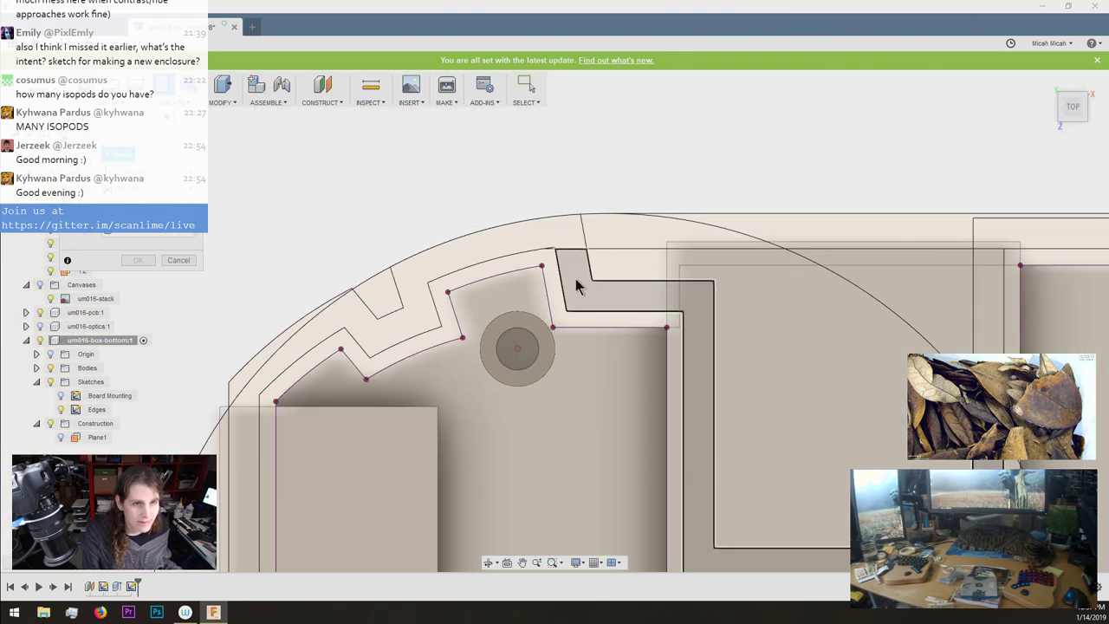
click(522, 235)
scroll(572, 193, down, 3)
scroll(575, 191, down, 3)
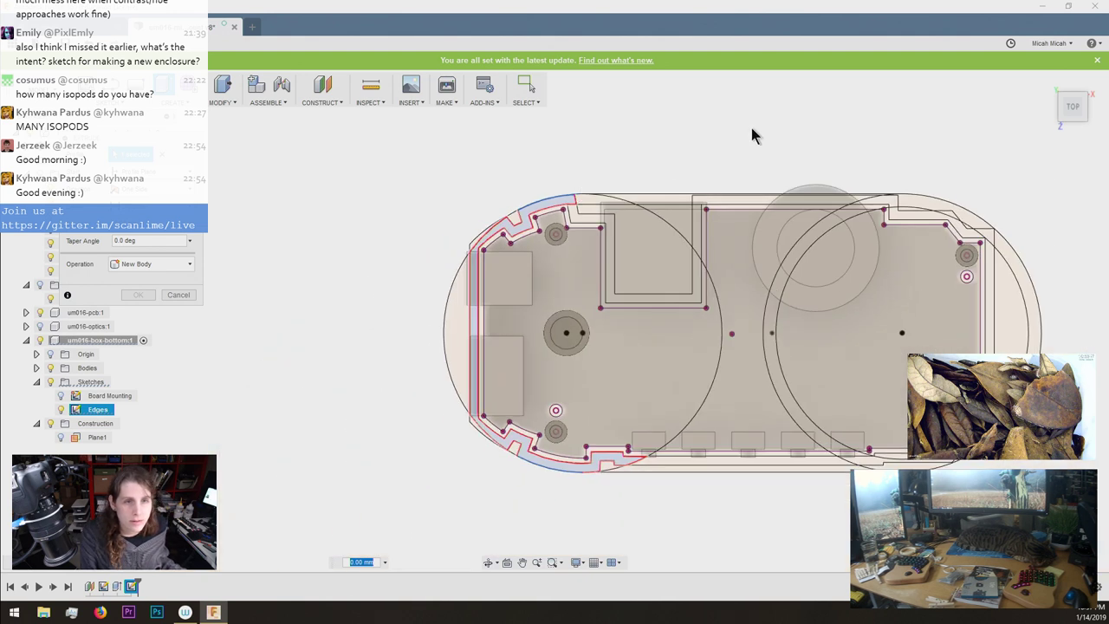
scroll(479, 177, up, 6)
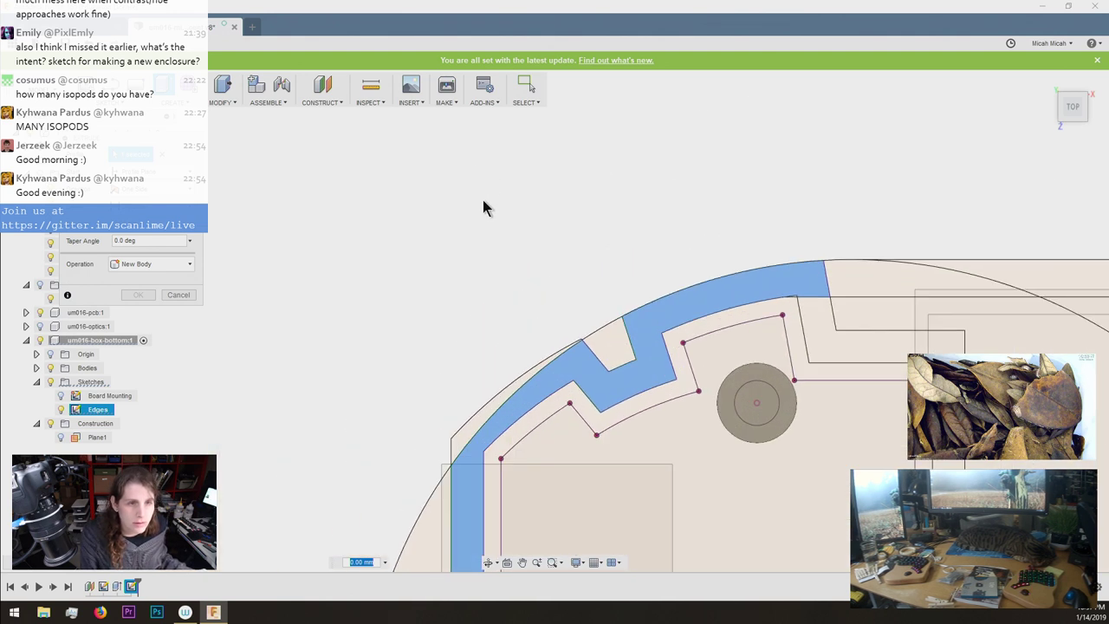
click(465, 430)
scroll(566, 197, down, 5)
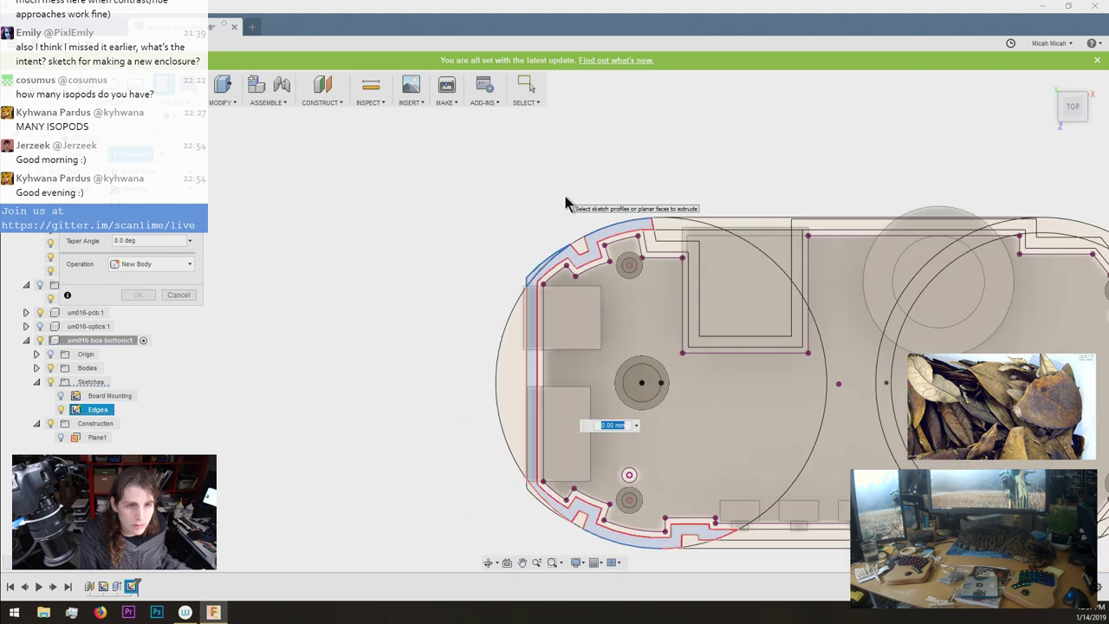
scroll(563, 416, up, 8)
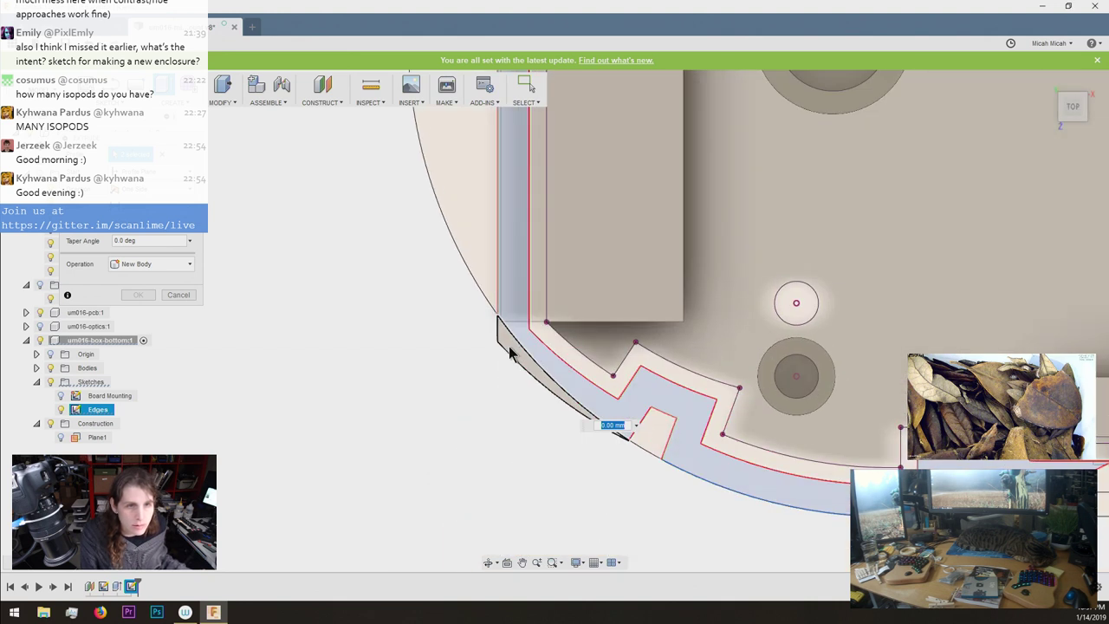
scroll(508, 346, down, 2)
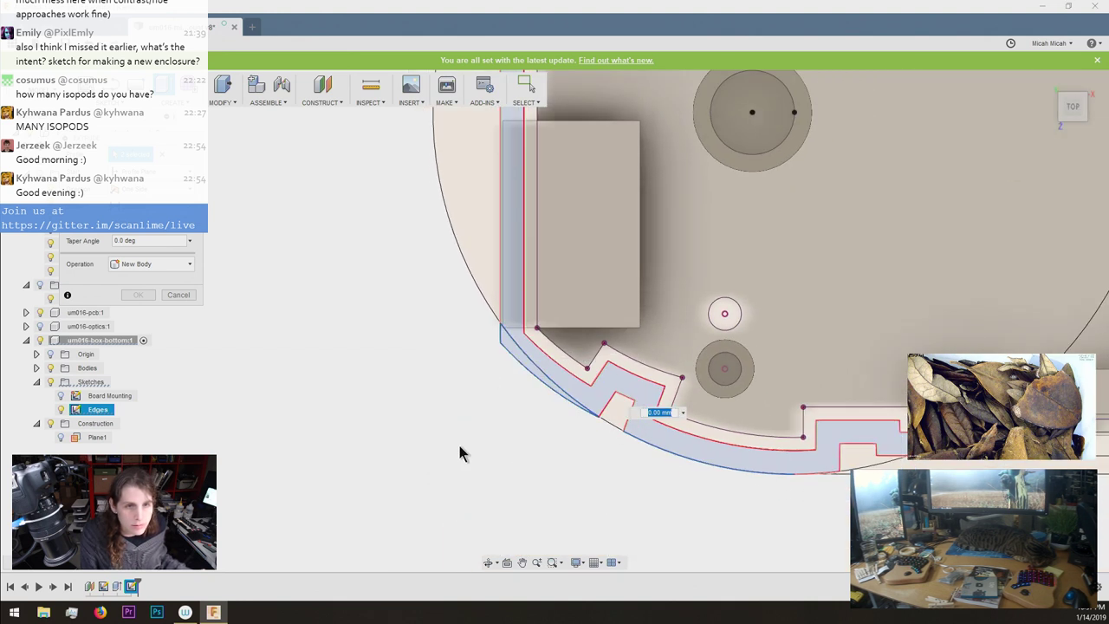
Add the two small recess profiles near the lower corner and the lower long wall's profiles to the extrusion selection.
scroll(459, 446, down, 5)
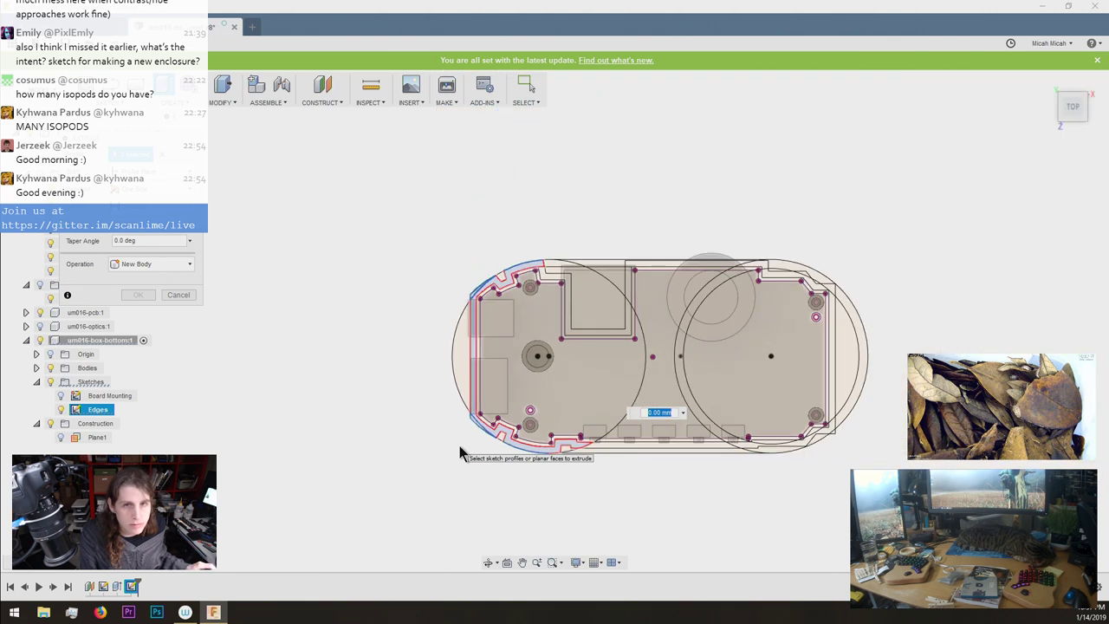
scroll(495, 286, up, 8)
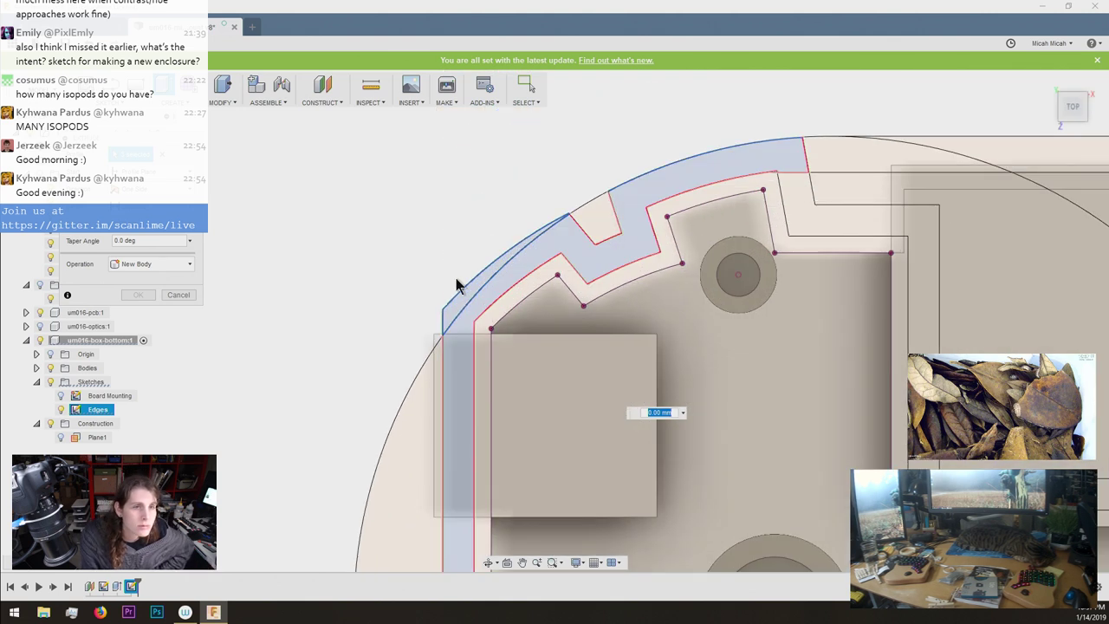
scroll(476, 208, down, 7)
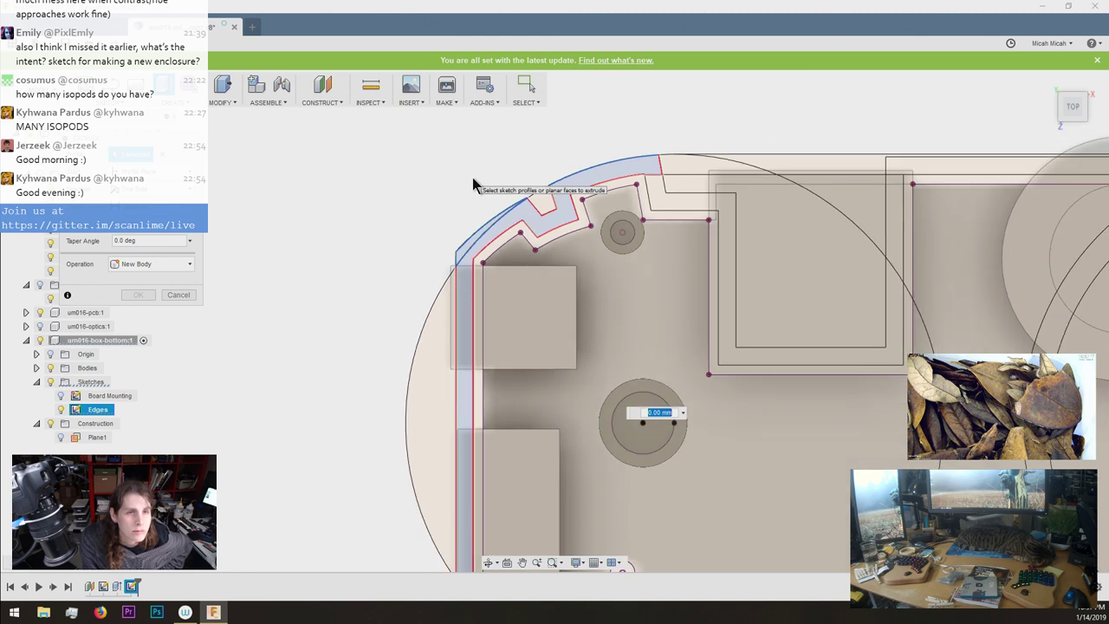
scroll(501, 412, up, 4)
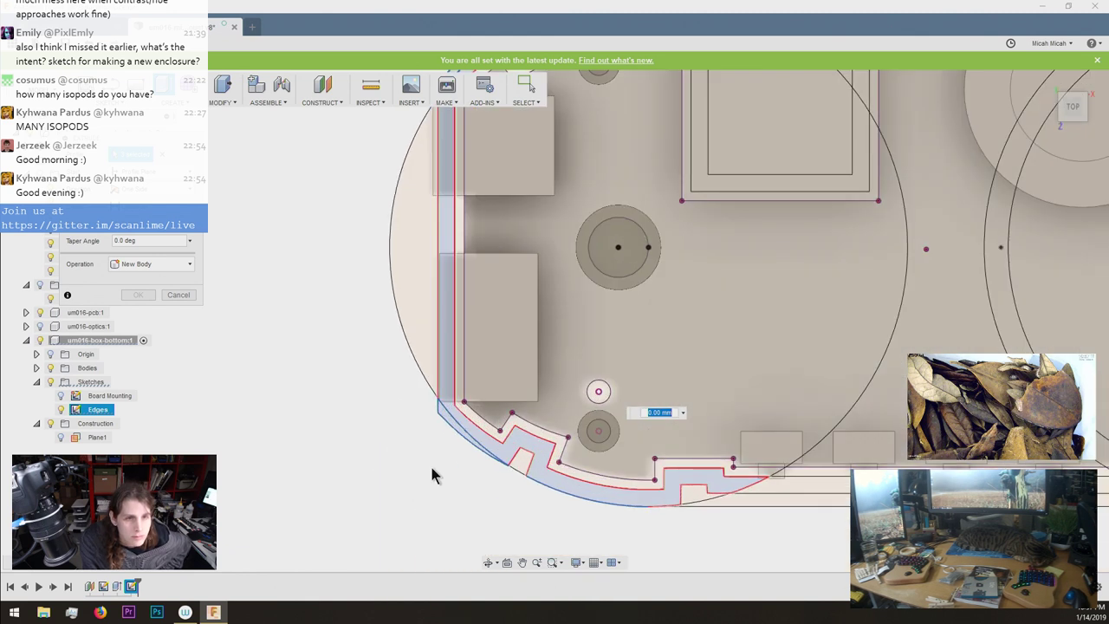
click(523, 462)
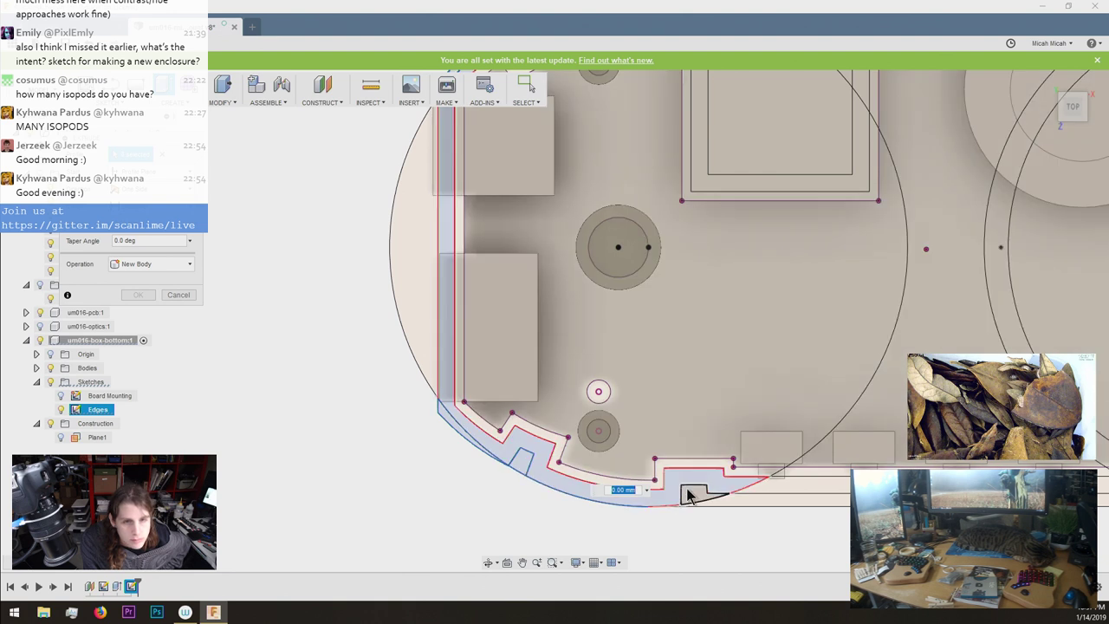
scroll(688, 355, down, 2)
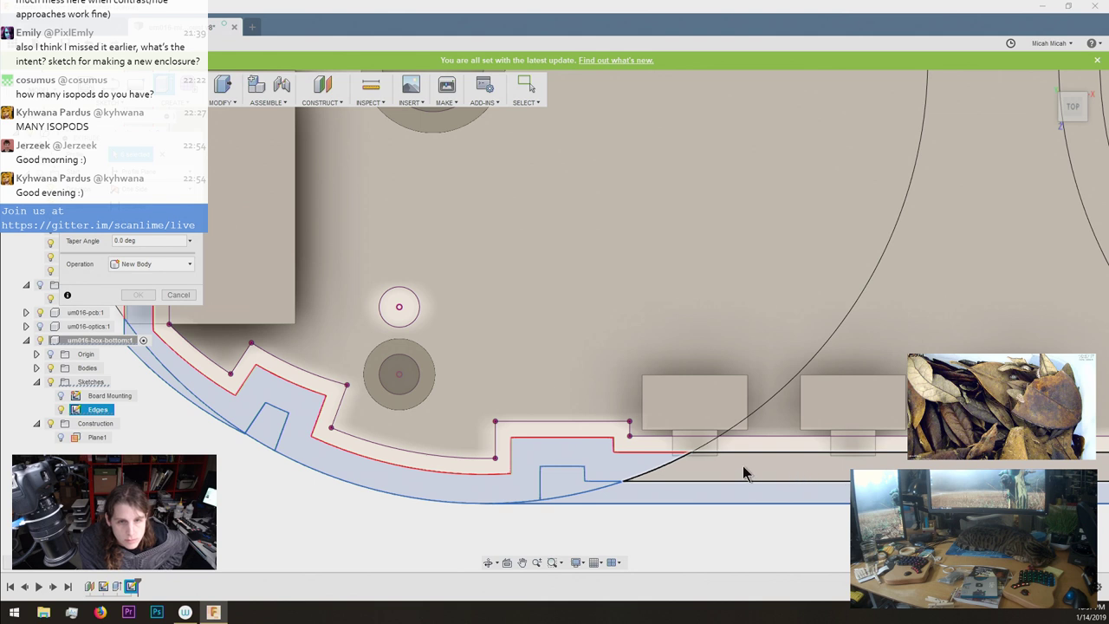
scroll(751, 292, down, 8)
scroll(740, 339, up, 9)
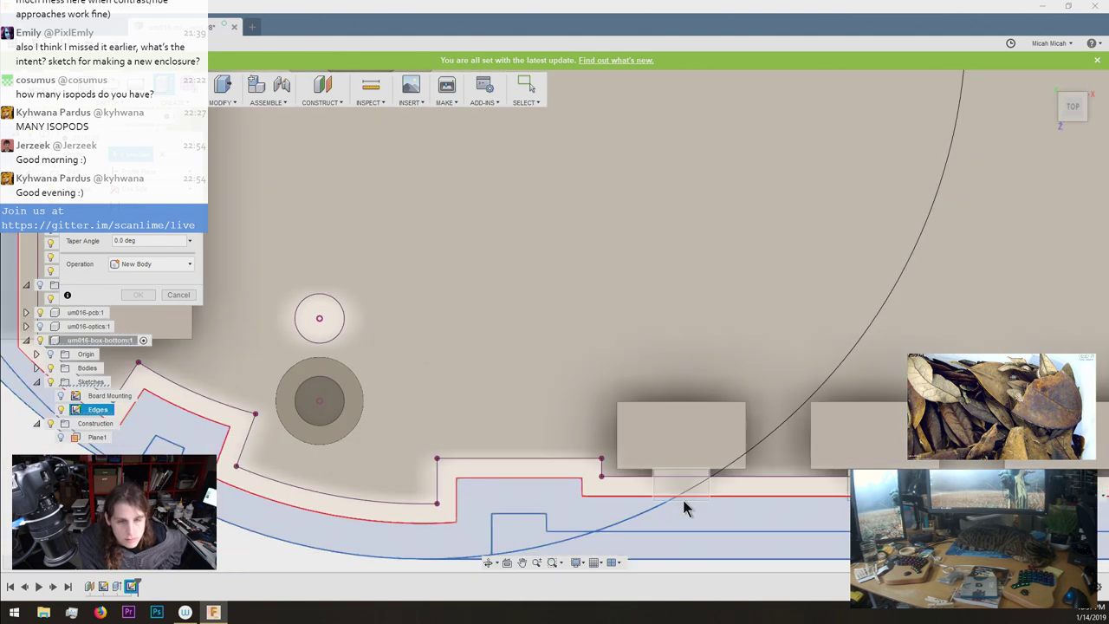
scroll(659, 525, down, 6)
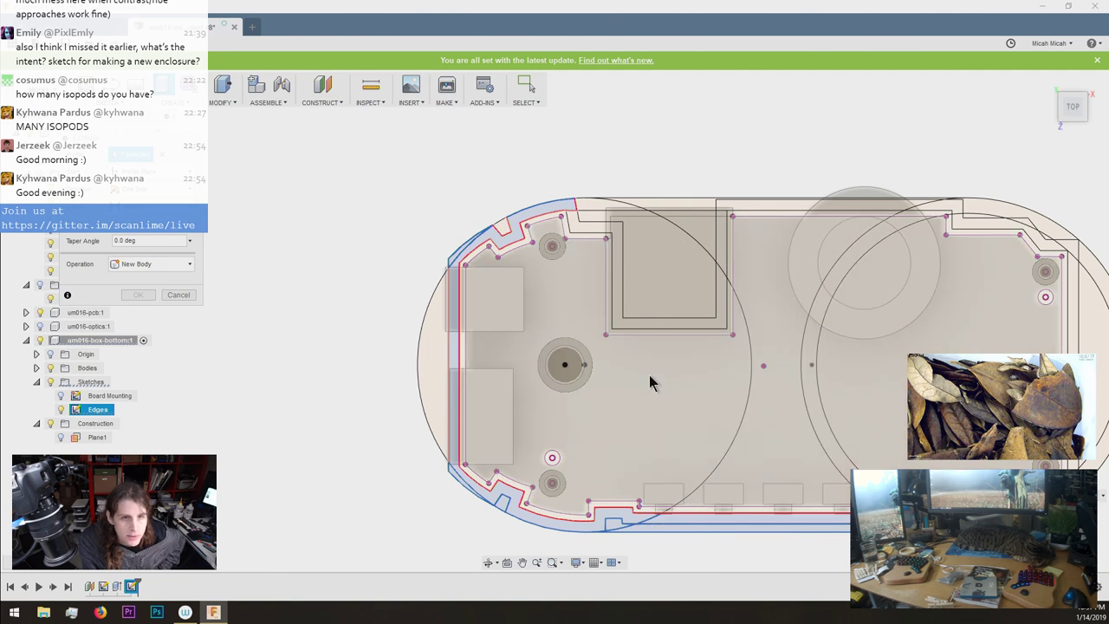
Add the upper long wall's profiles from the rounded corner across the notch opening and along the wall past the notch.
scroll(721, 265, up, 1)
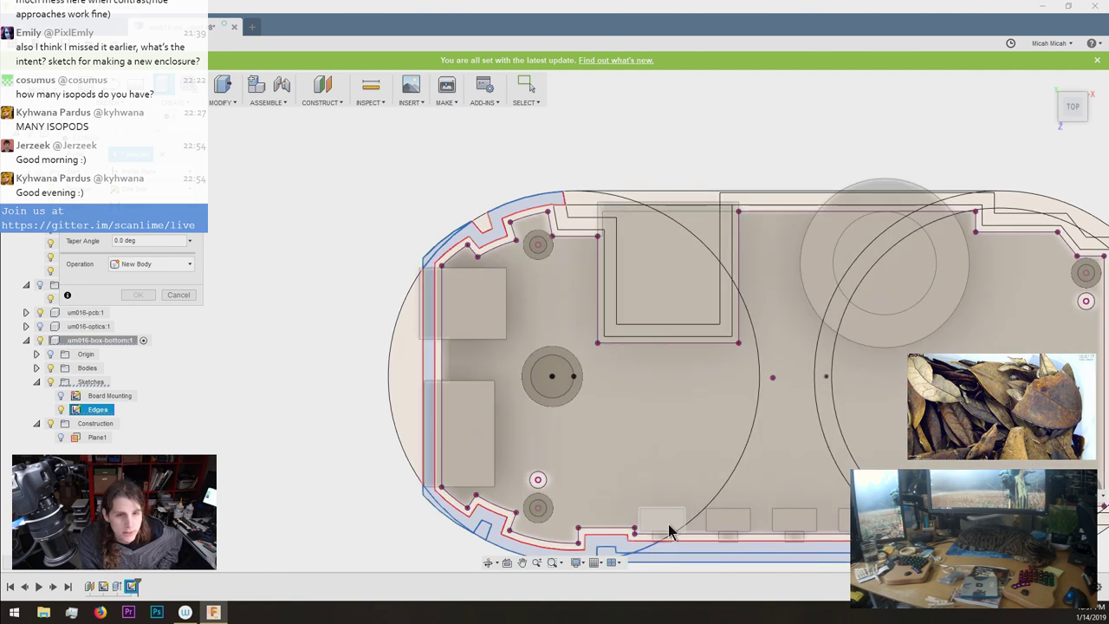
scroll(572, 329, down, 3)
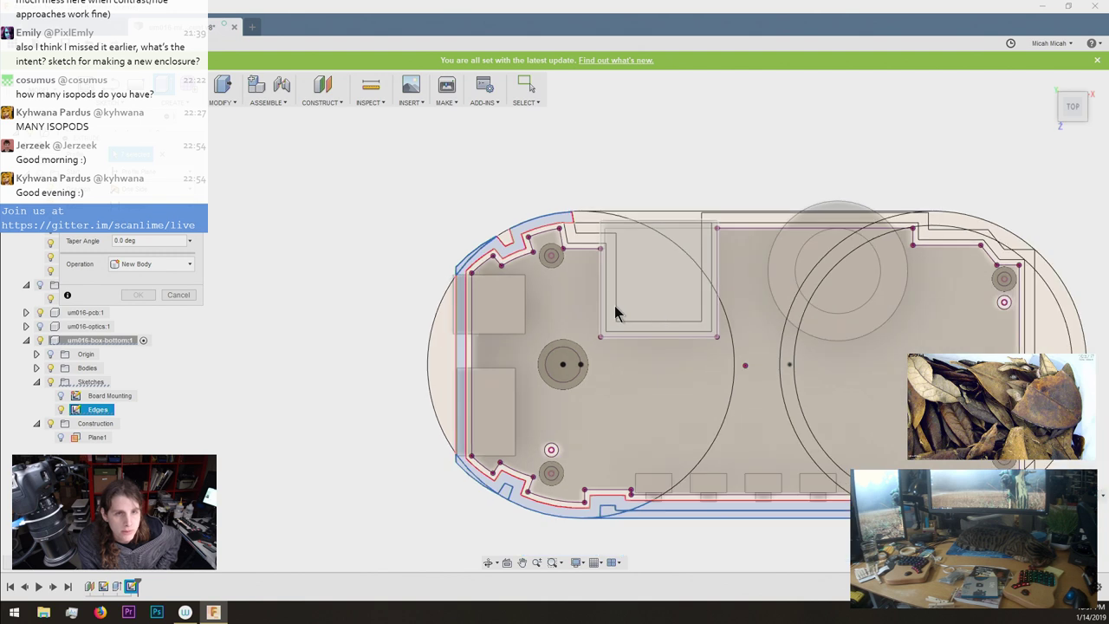
scroll(614, 306, up, 3)
click(555, 156)
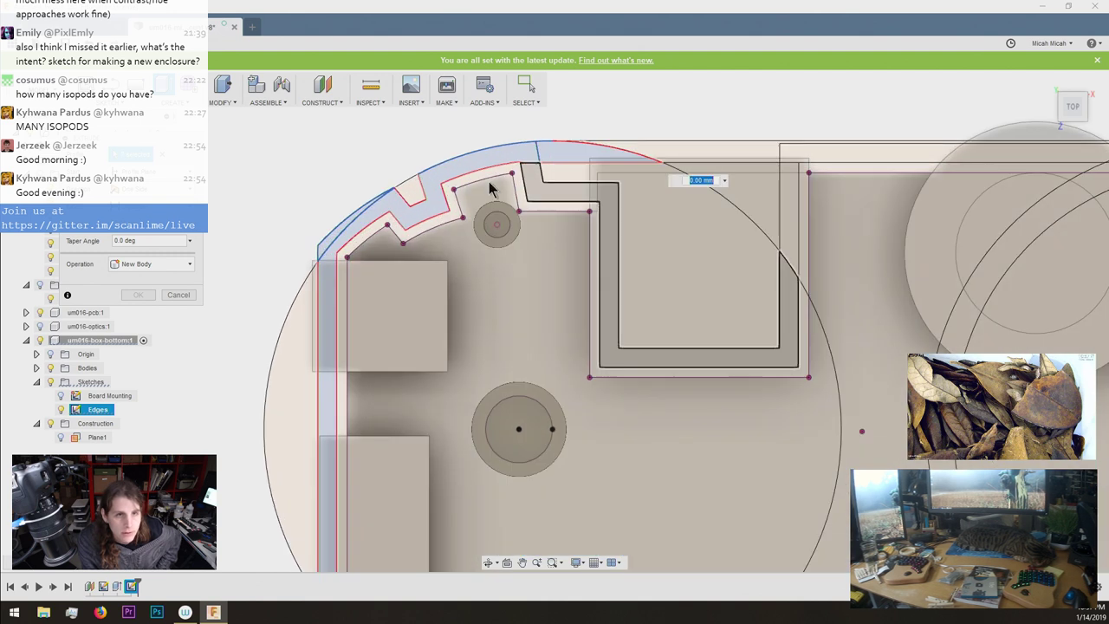
click(491, 189)
click(691, 138)
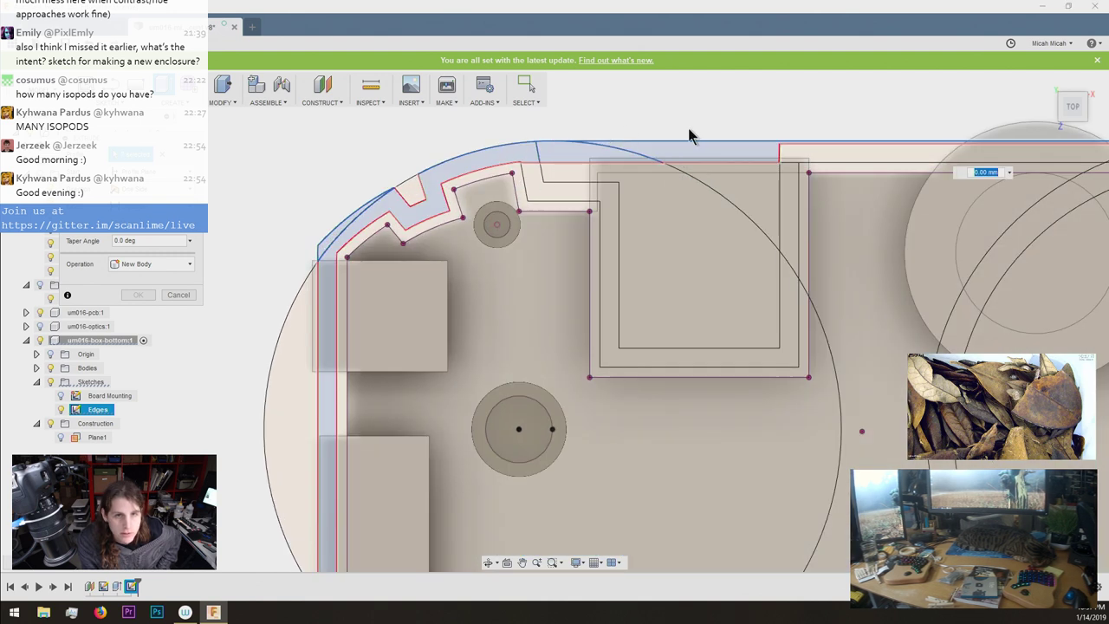
click(800, 149)
click(752, 169)
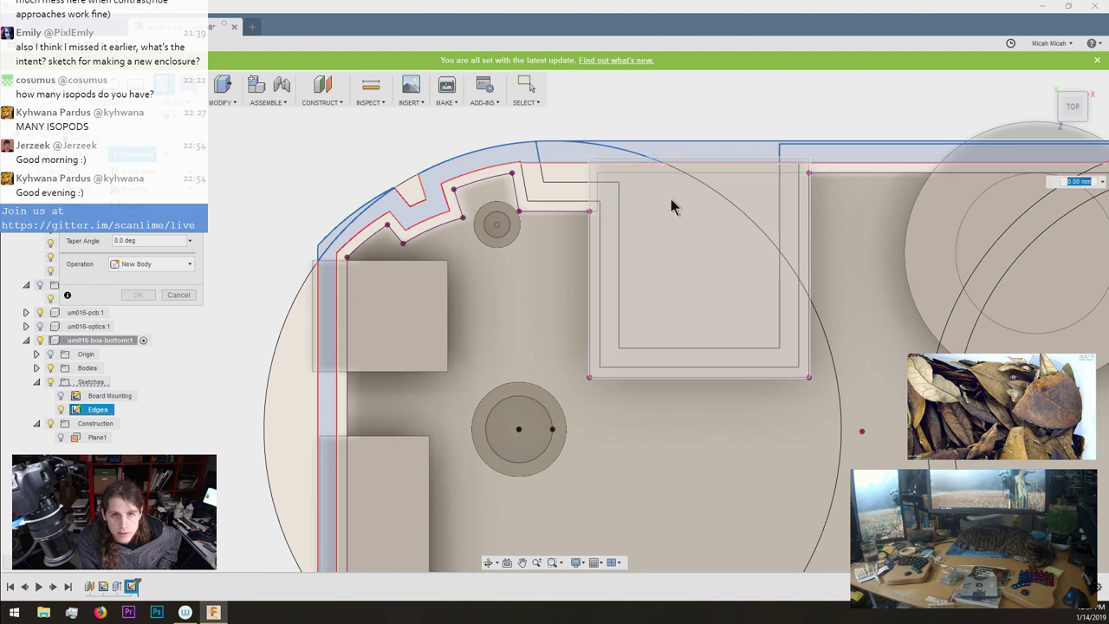
Add the upper wall profiles leading into the rounded corner opposite the connector end, including the thin inner segment at the board step.
scroll(674, 206, down, 5)
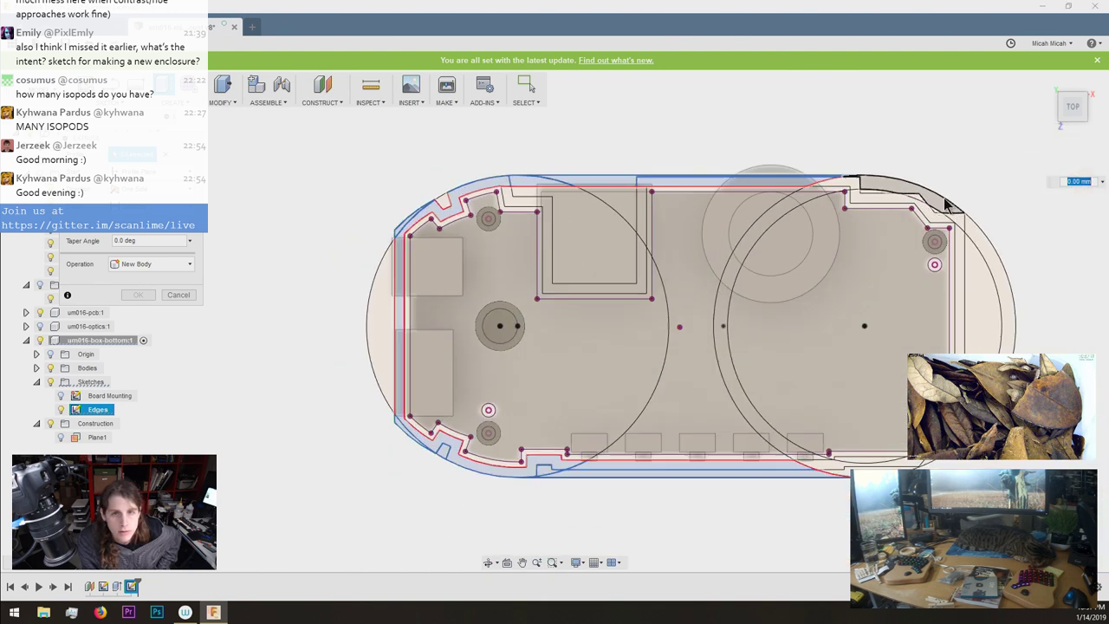
scroll(947, 202, up, 6)
click(680, 156)
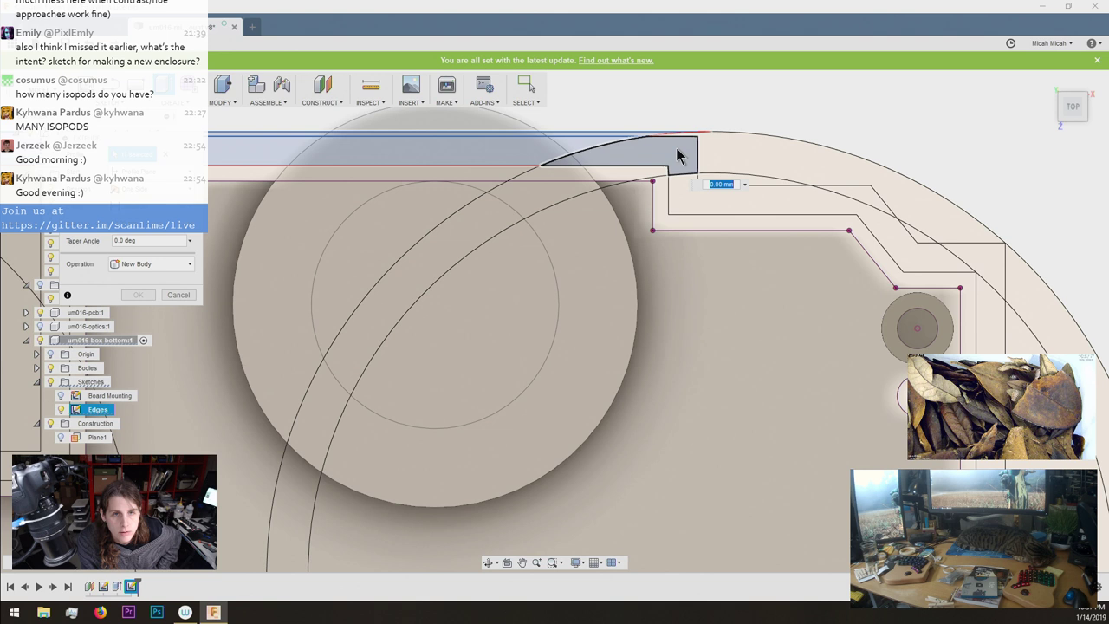
click(731, 150)
click(725, 218)
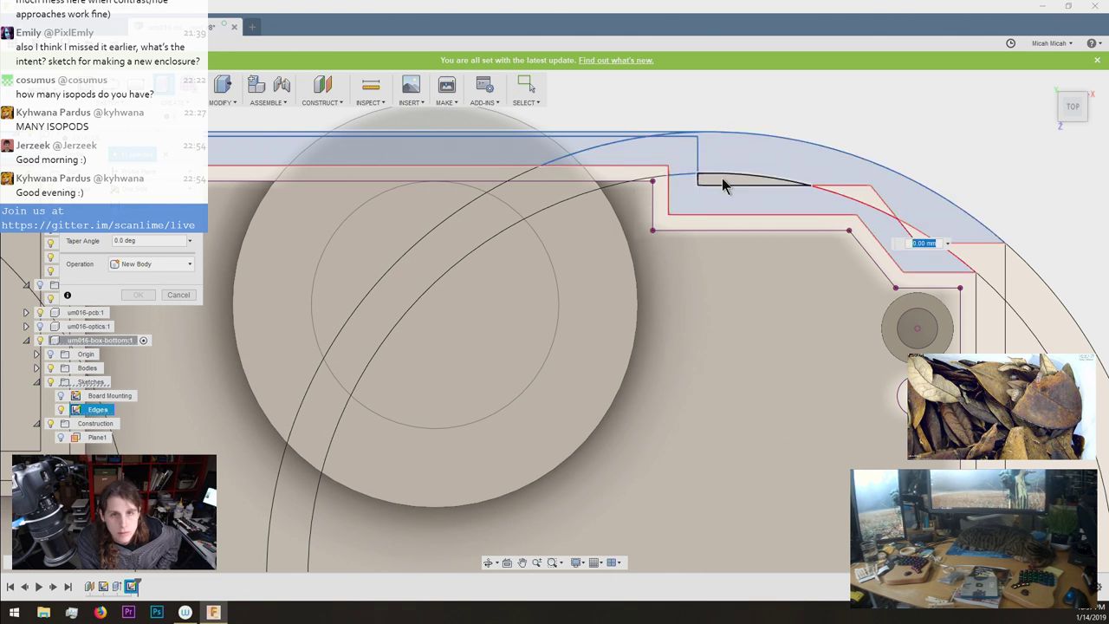
click(723, 178)
click(848, 195)
Add the small triangular and corner profiles at that upper corner and the curved end wall opposite the connectors to the selection.
scroll(638, 213, down, 5)
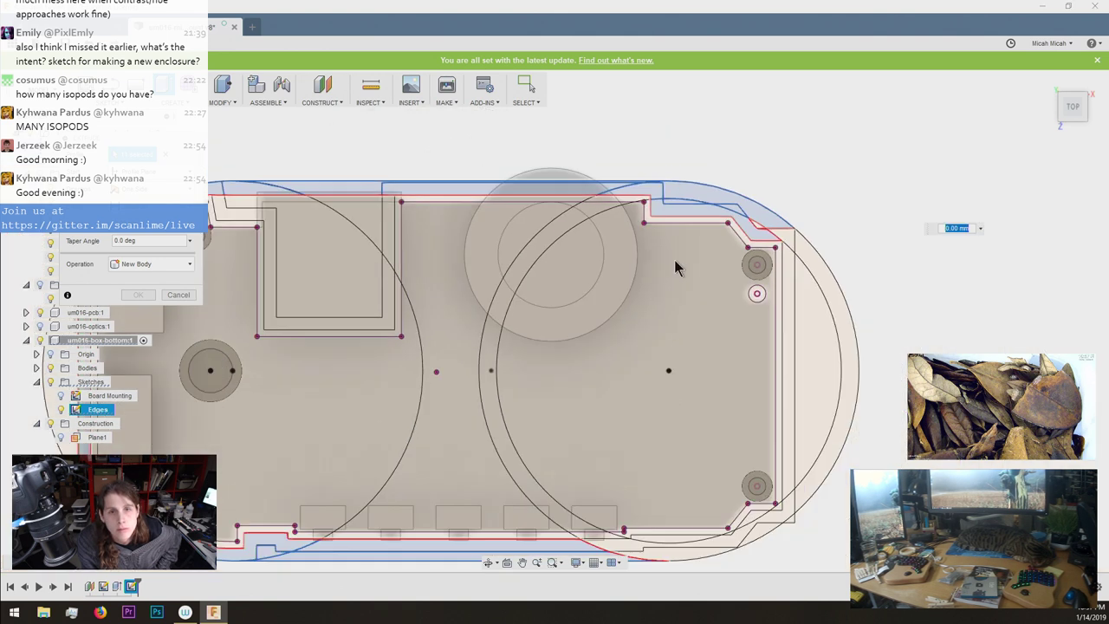
scroll(908, 403, up, 4)
scroll(589, 189, down, 5)
scroll(572, 108, up, 4)
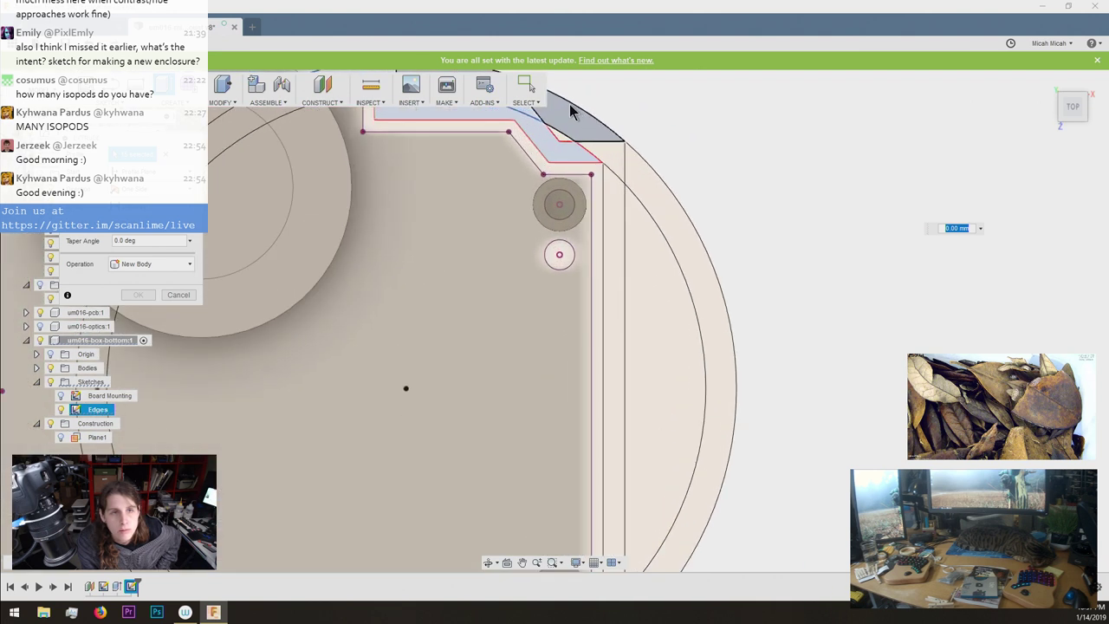
scroll(569, 104, up, 3)
click(551, 174)
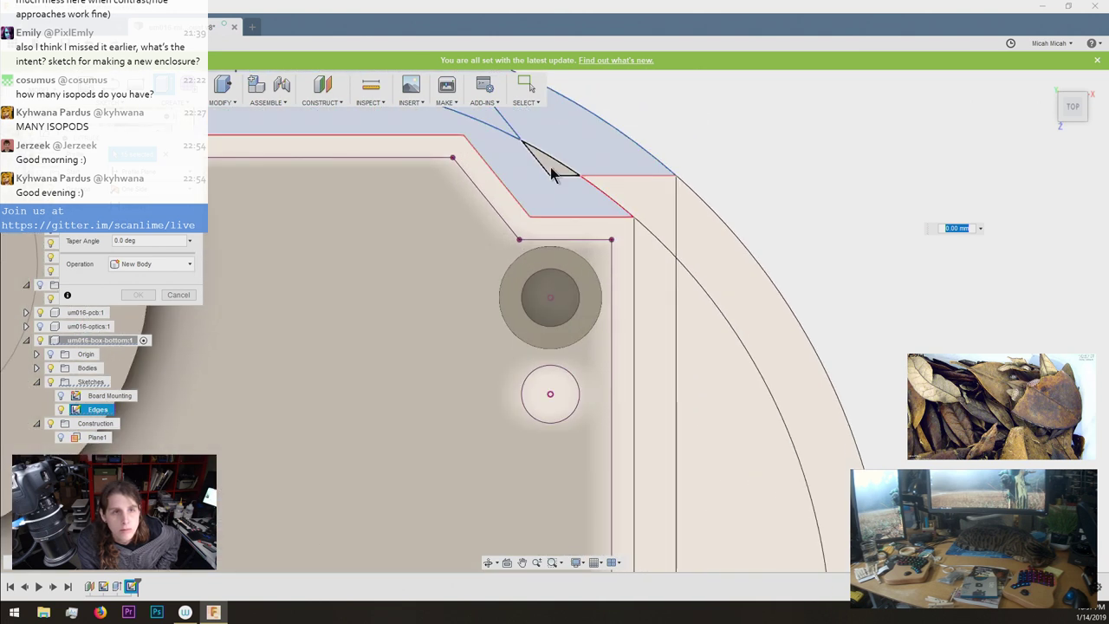
click(616, 189)
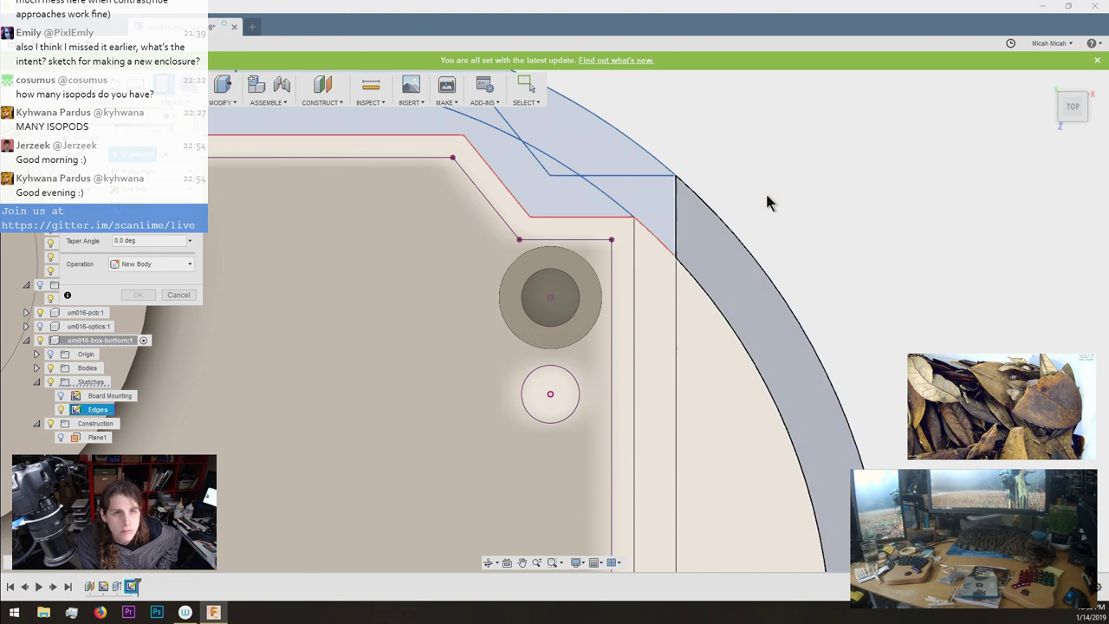
Add the lower rounded corner's profiles opposite the connector end, including the thin inner segment and small corner pieces, to the extrusion selection.
scroll(771, 208, down, 6)
scroll(733, 515, up, 5)
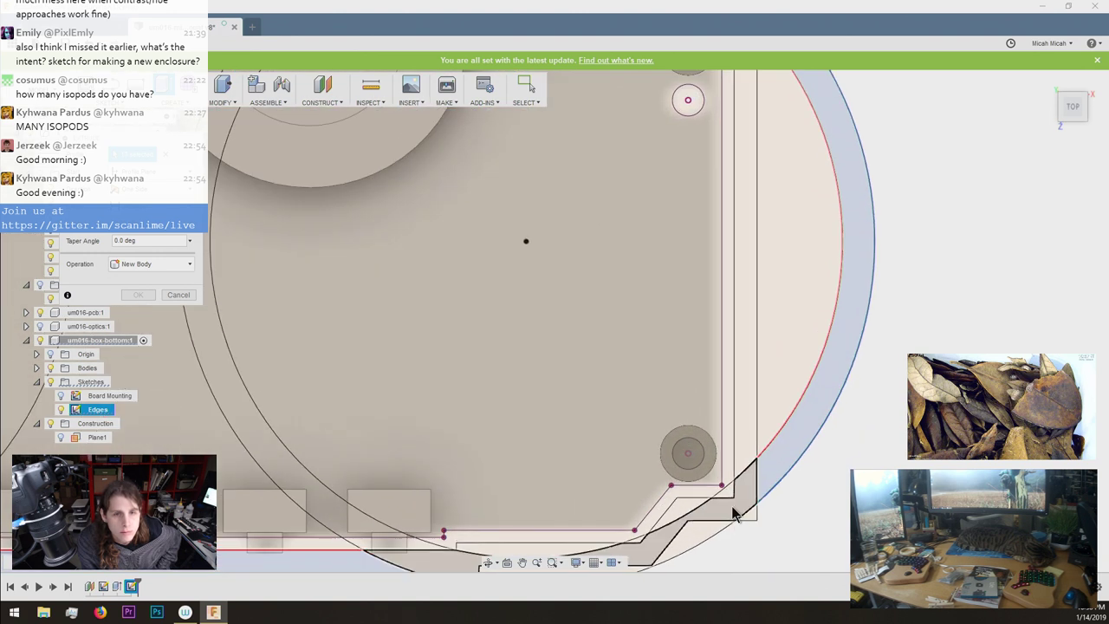
click(750, 510)
scroll(736, 529, down, 3)
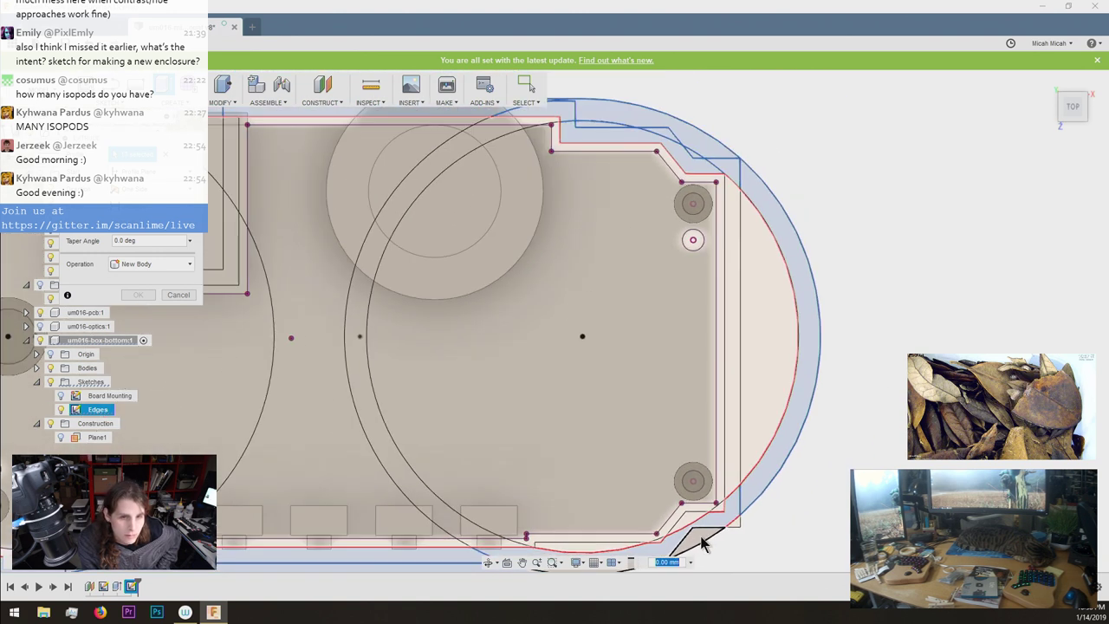
scroll(798, 422, down, 3)
scroll(661, 497, up, 4)
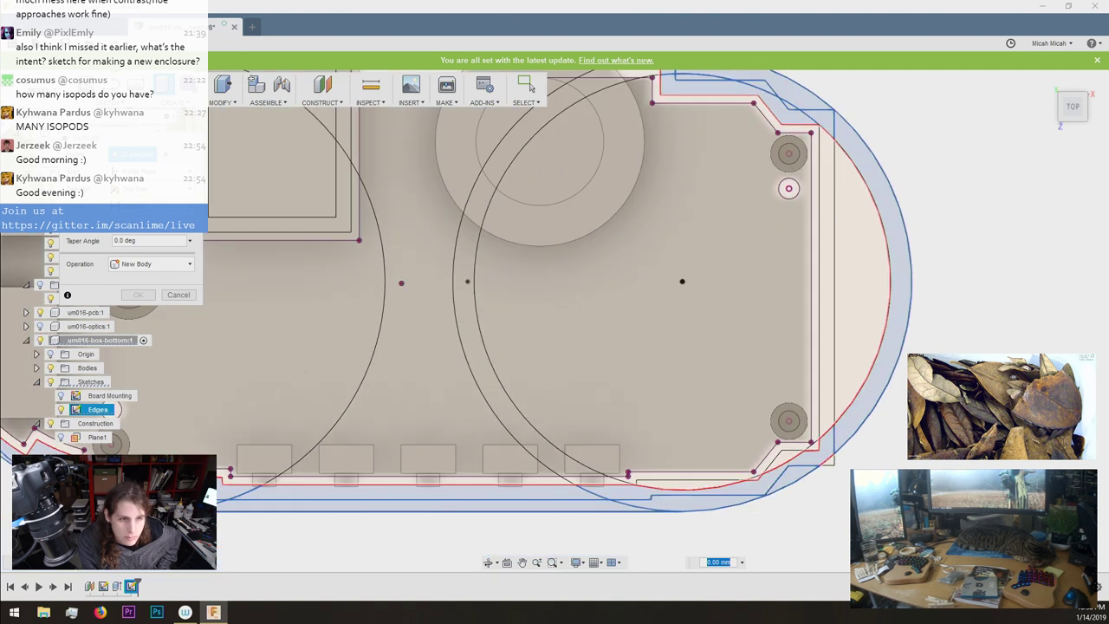
scroll(700, 500, up, 3)
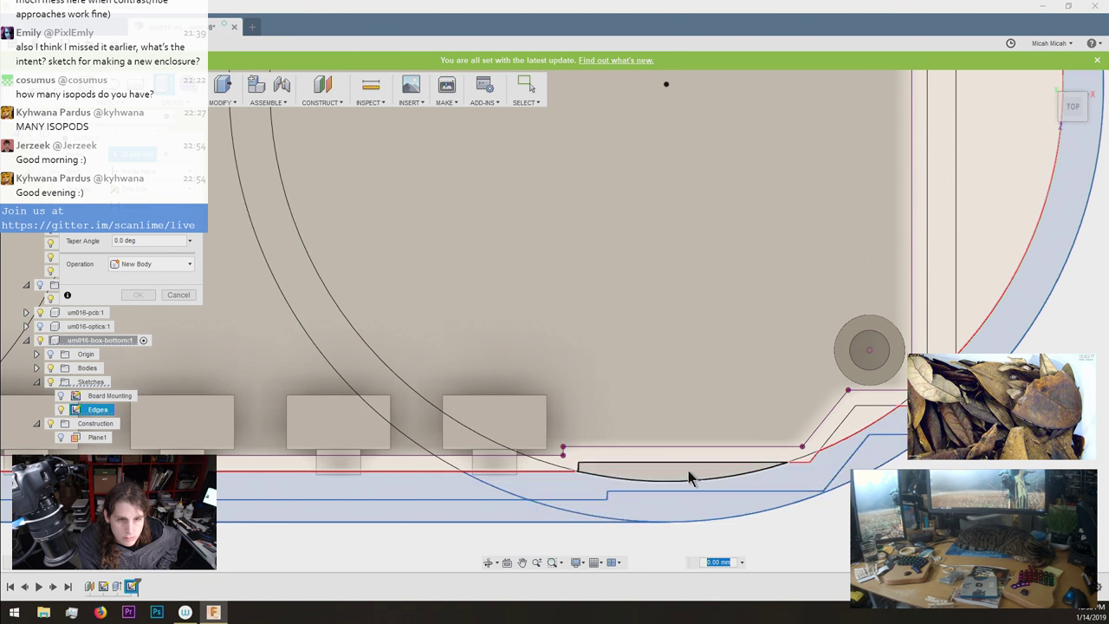
click(689, 471)
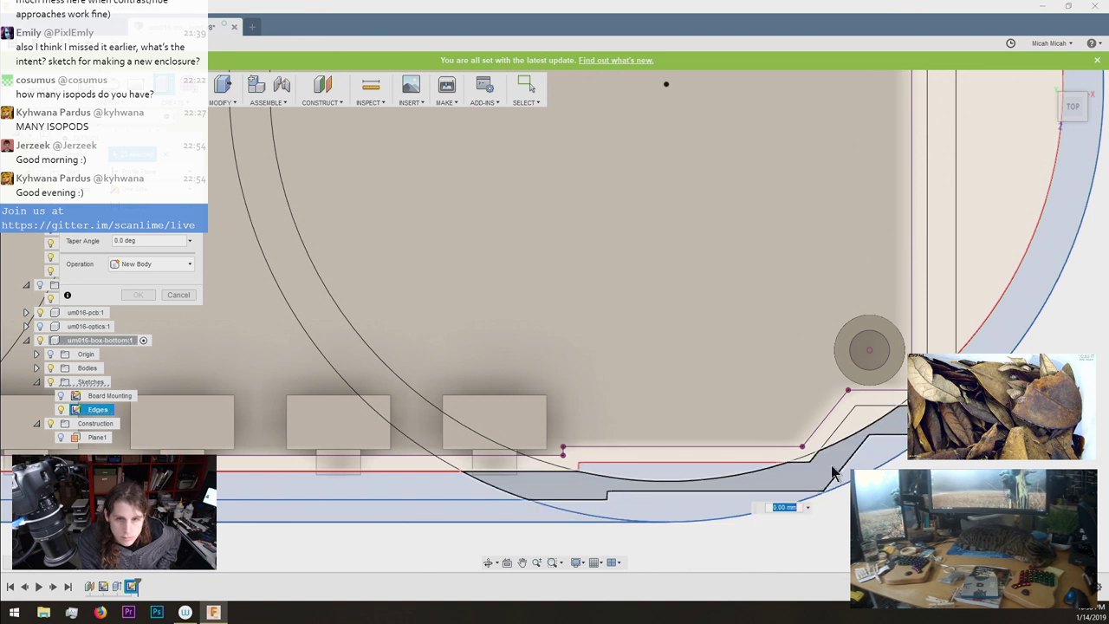
click(832, 466)
click(851, 428)
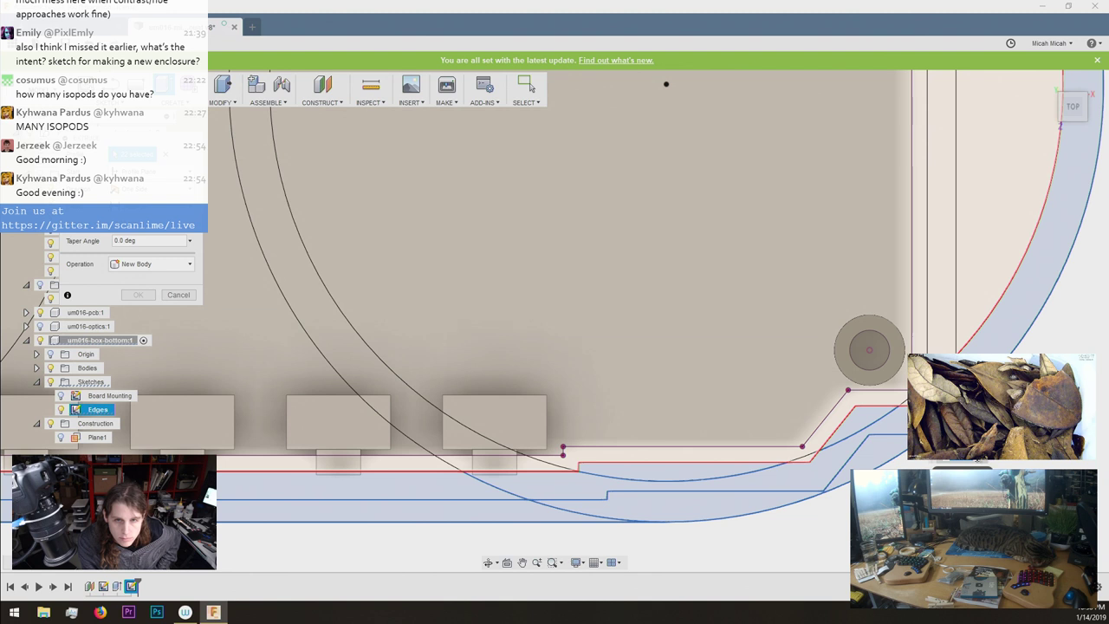
Add the small recess profile in the connector end's upper rounded corner to the extrusion selection.
scroll(997, 369, down, 2)
scroll(901, 354, down, 1)
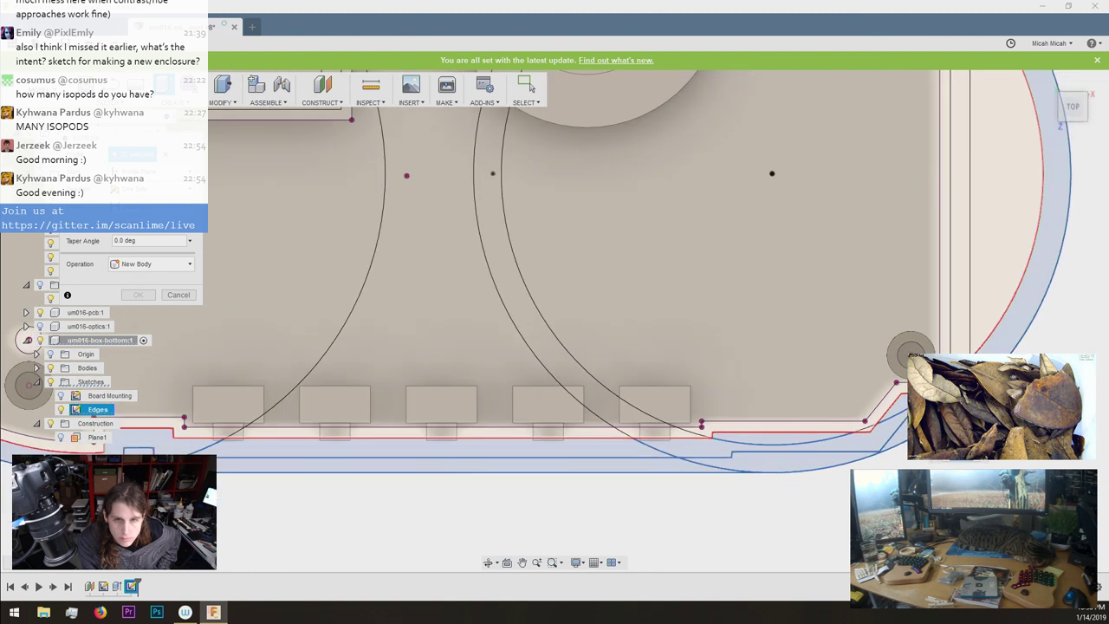
scroll(1032, 466, down, 2)
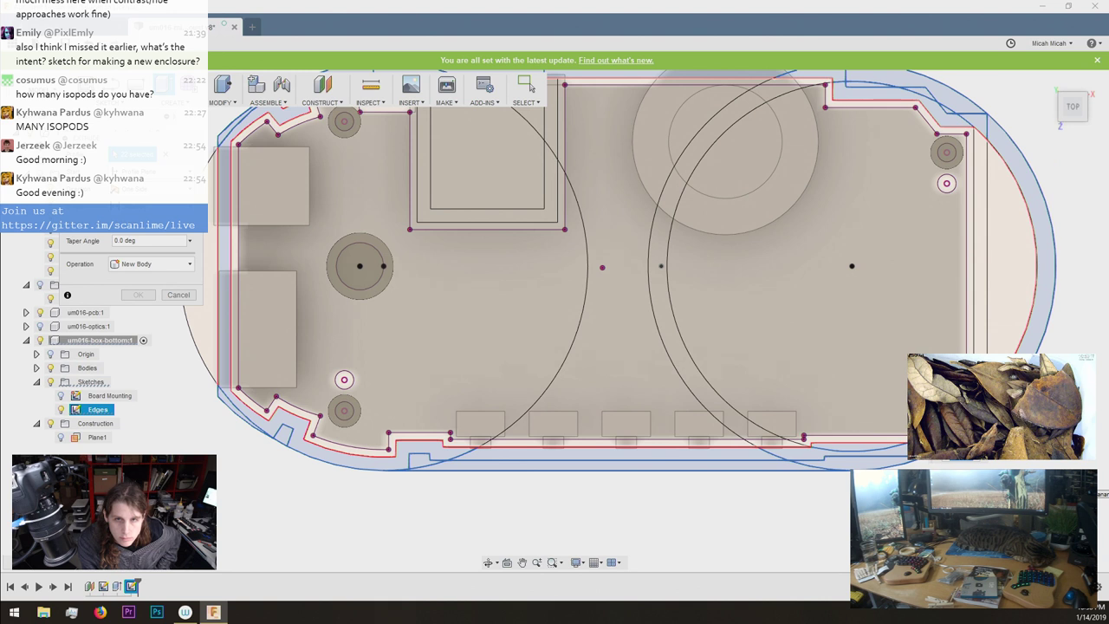
scroll(1032, 485, down, 1)
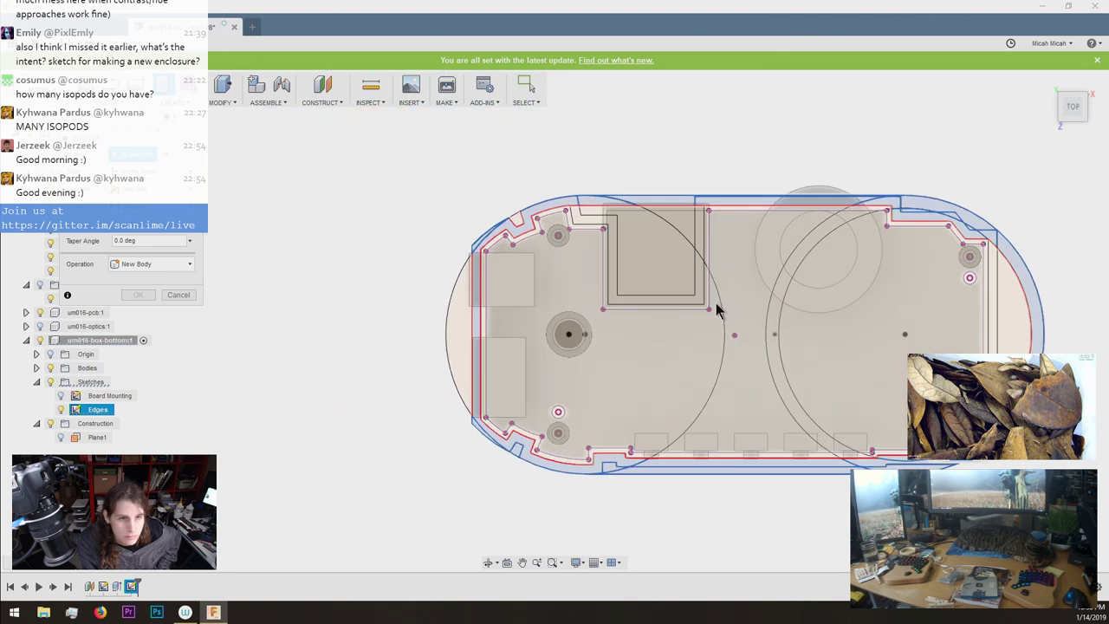
scroll(568, 215, up, 3)
click(488, 228)
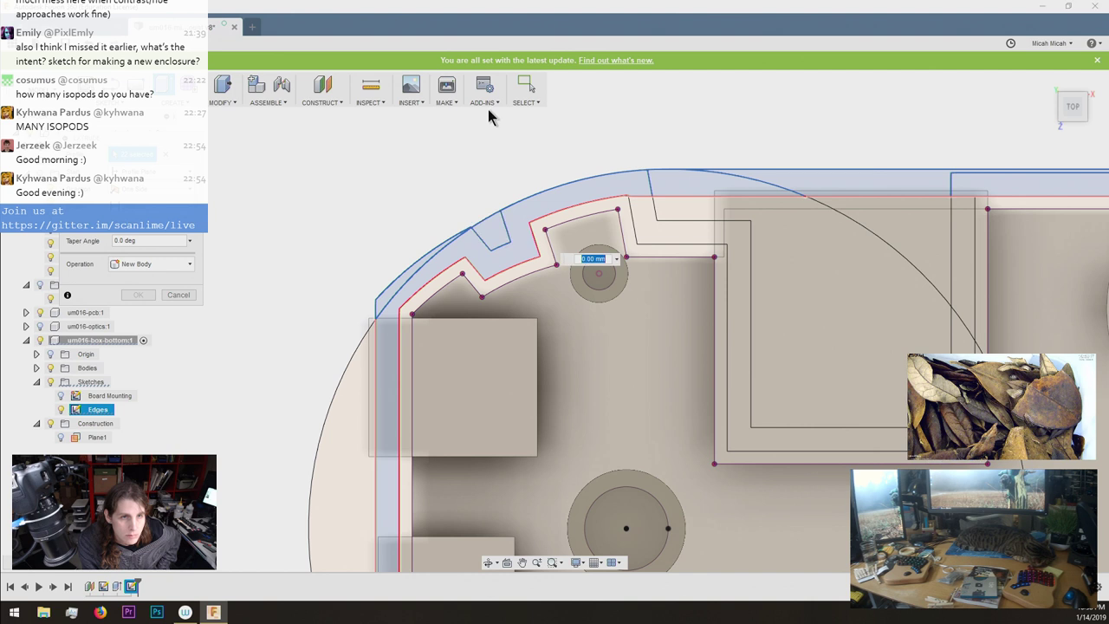
Remove the thin outer slivers at the connector end's upper and lower corners from the extrusion selection.
scroll(488, 217, down, 2)
scroll(468, 109, up, 3)
scroll(511, 257, up, 4)
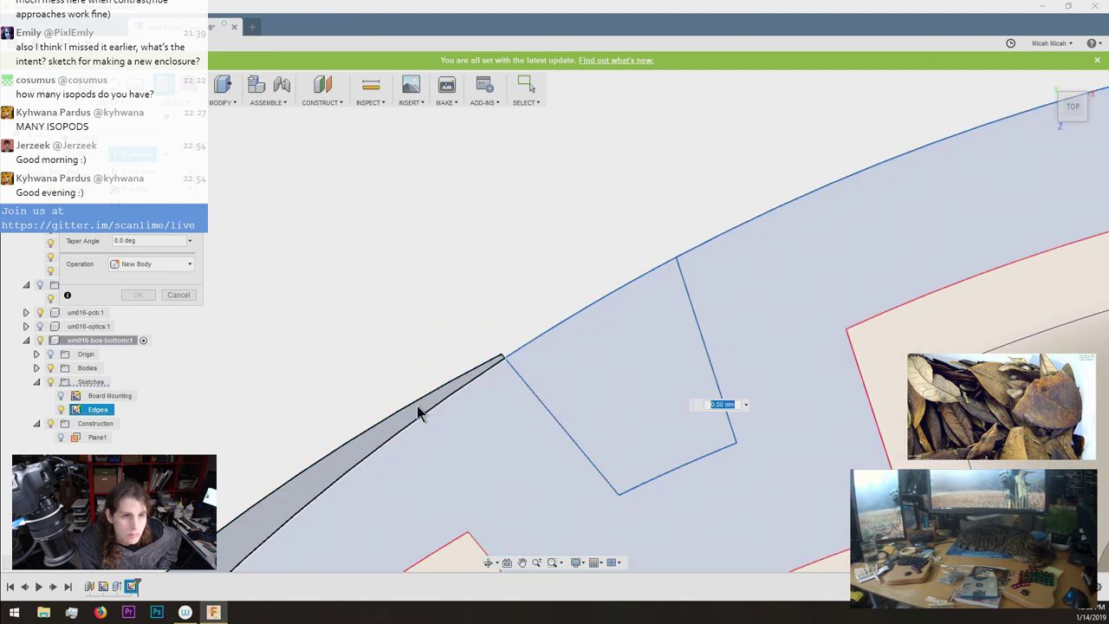
scroll(457, 247, down, 3)
scroll(467, 290, down, 6)
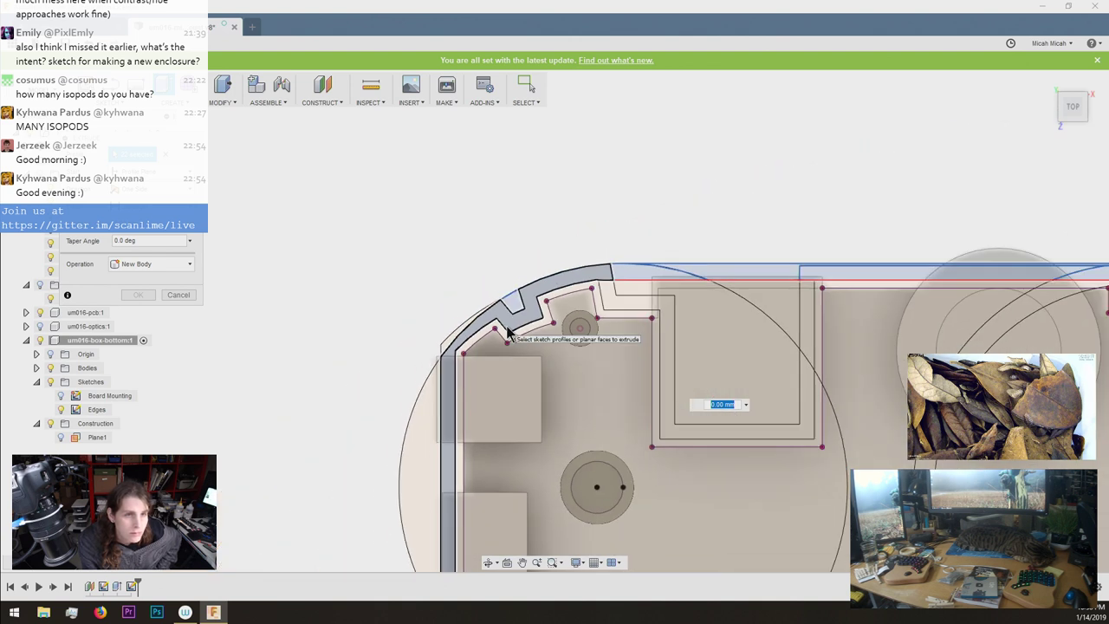
scroll(492, 461, up, 4)
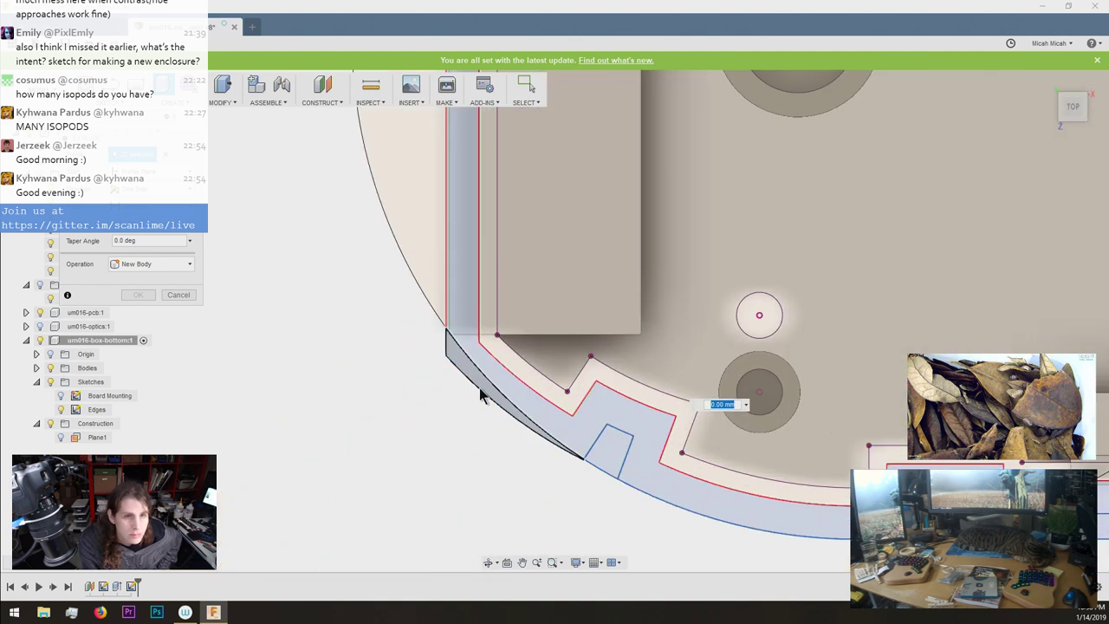
scroll(480, 387, up, 2)
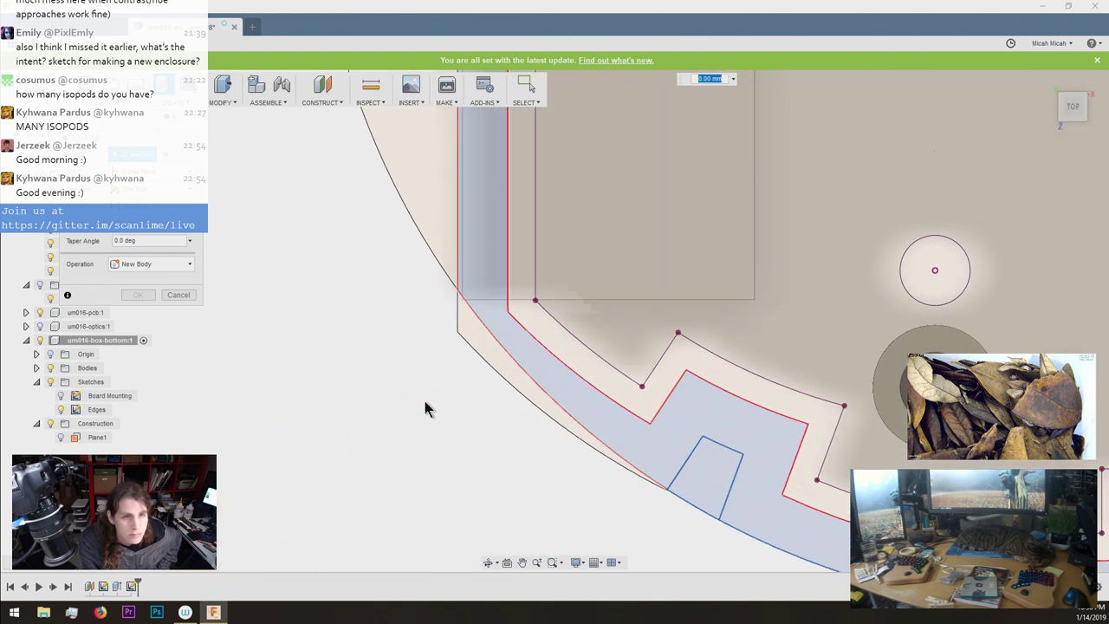
click(511, 319)
scroll(476, 339, down, 5)
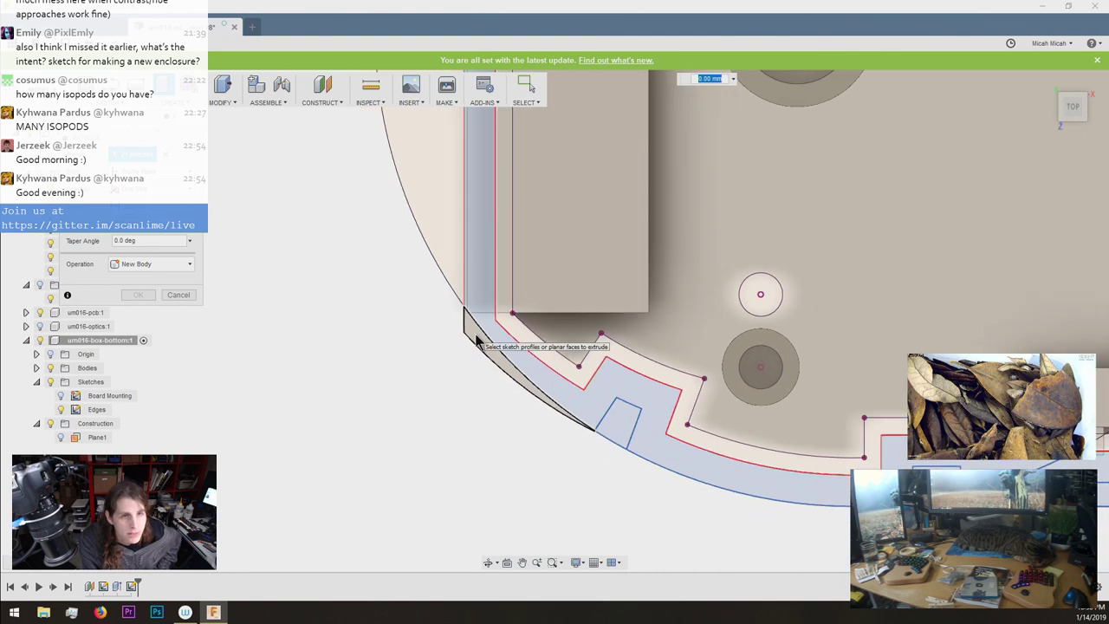
scroll(476, 340, down, 5)
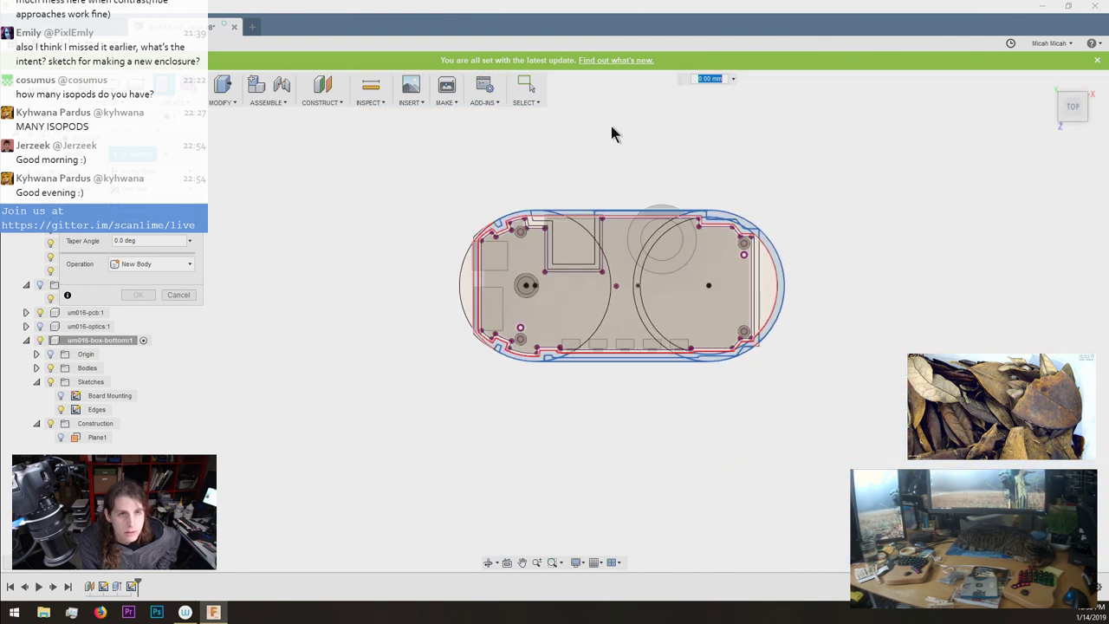
Examine the connector end's upper corner, checking how the excluded outer sliver meets the selected wall and recess profiles.
scroll(567, 245, up, 5)
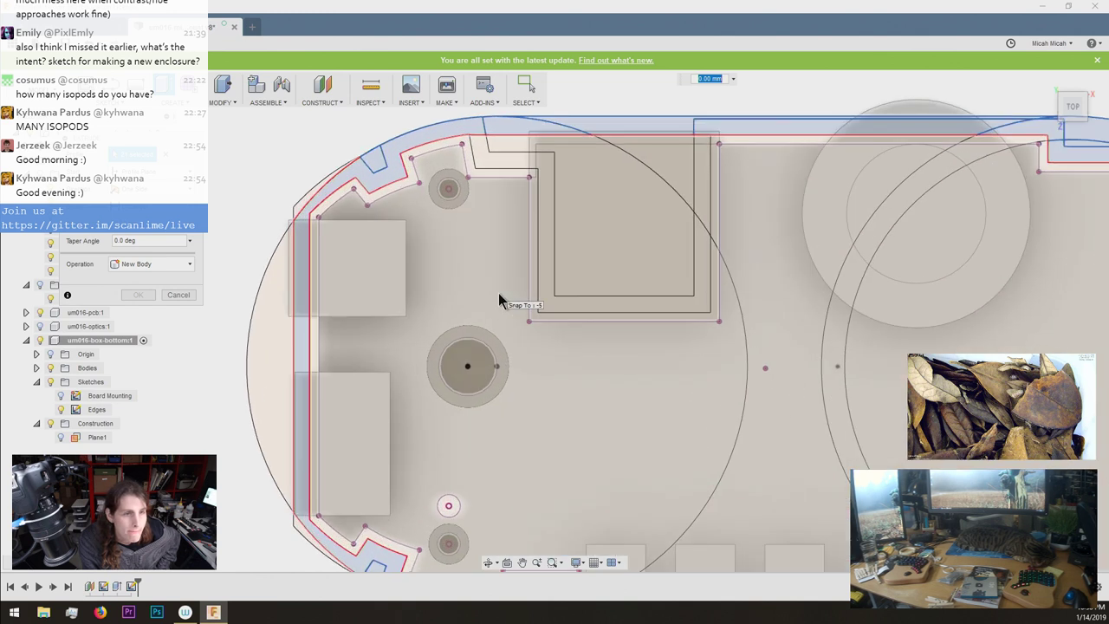
scroll(499, 293, down, 1)
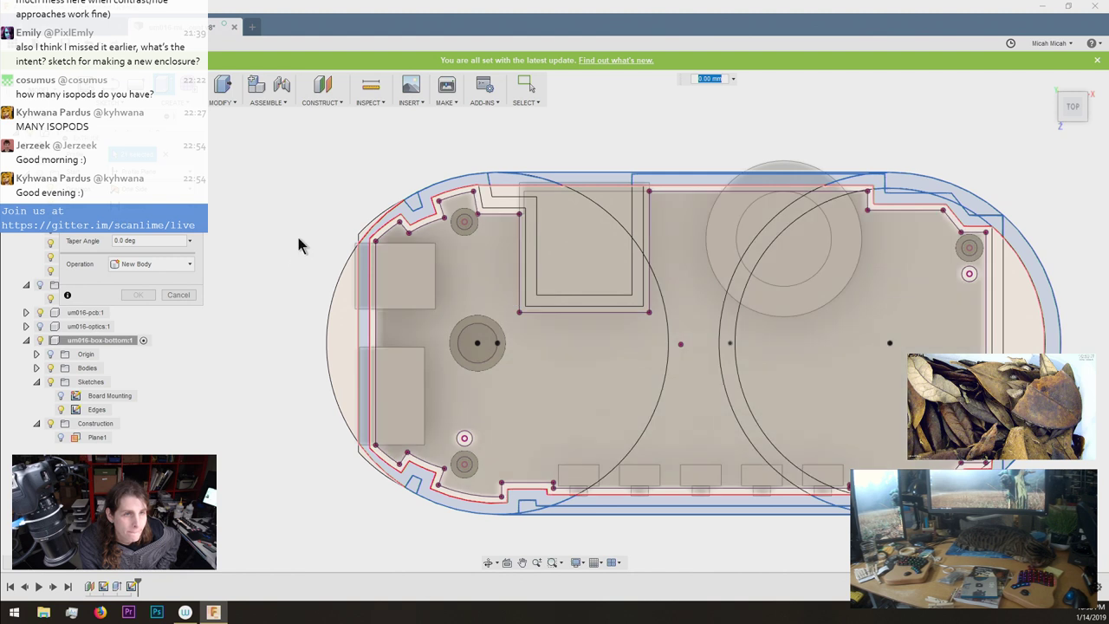
scroll(347, 212, up, 5)
scroll(456, 163, up, 3)
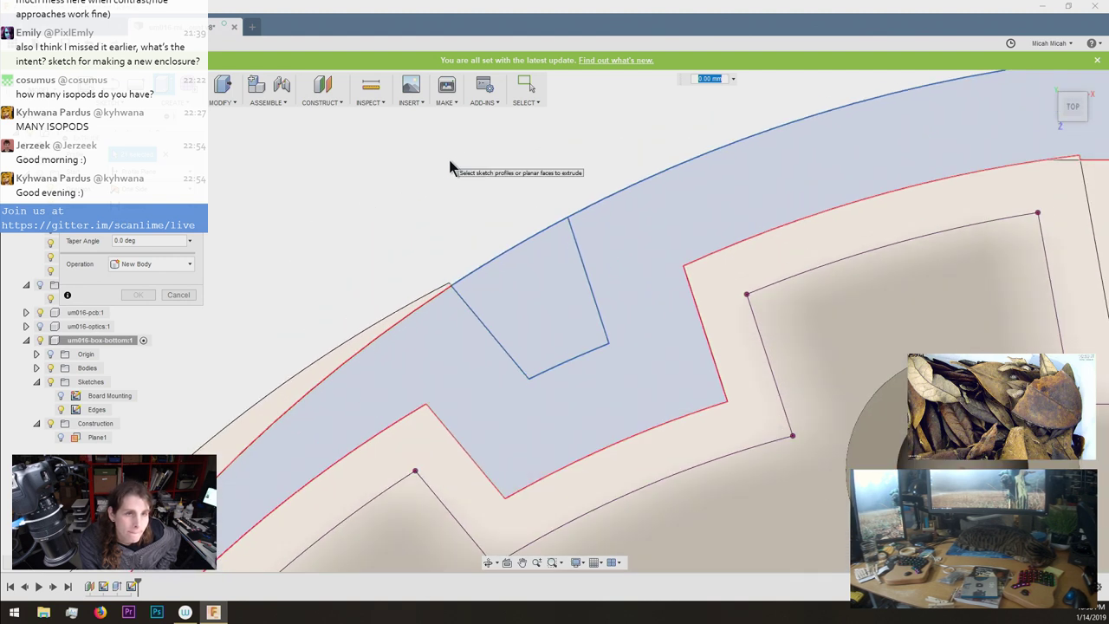
scroll(449, 168, down, 1)
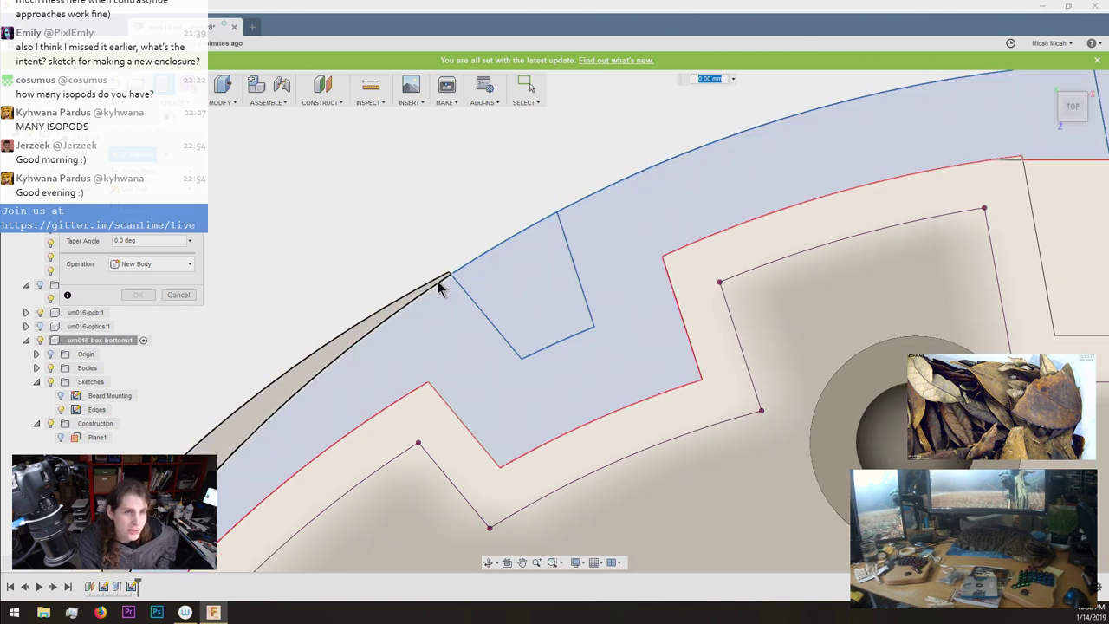
scroll(442, 282, down, 3)
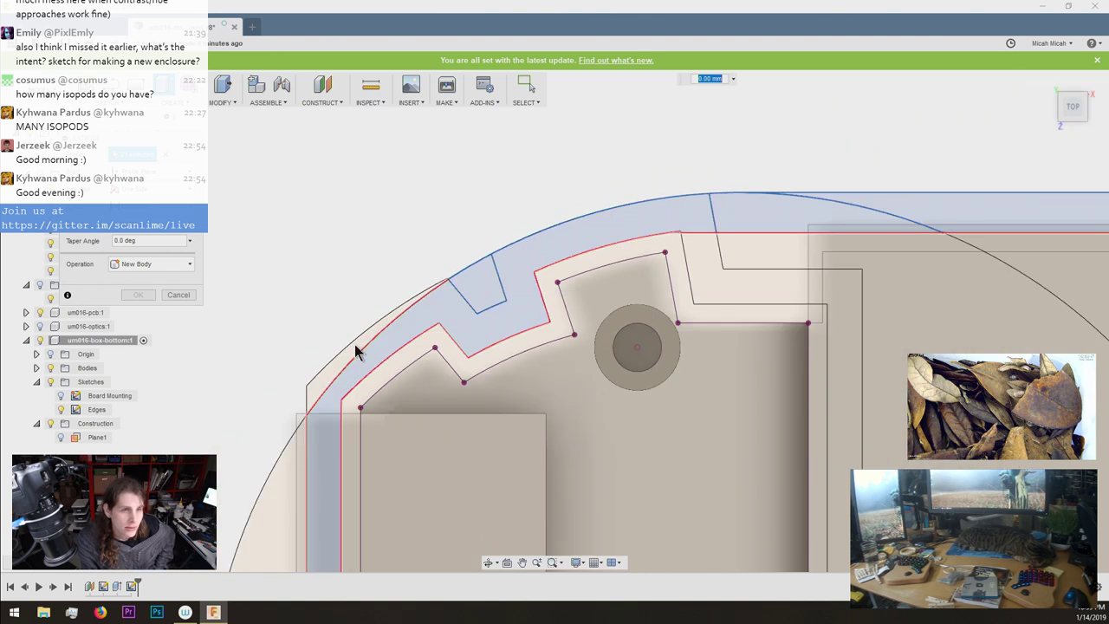
scroll(369, 402, down, 3)
scroll(618, 511, down, 2)
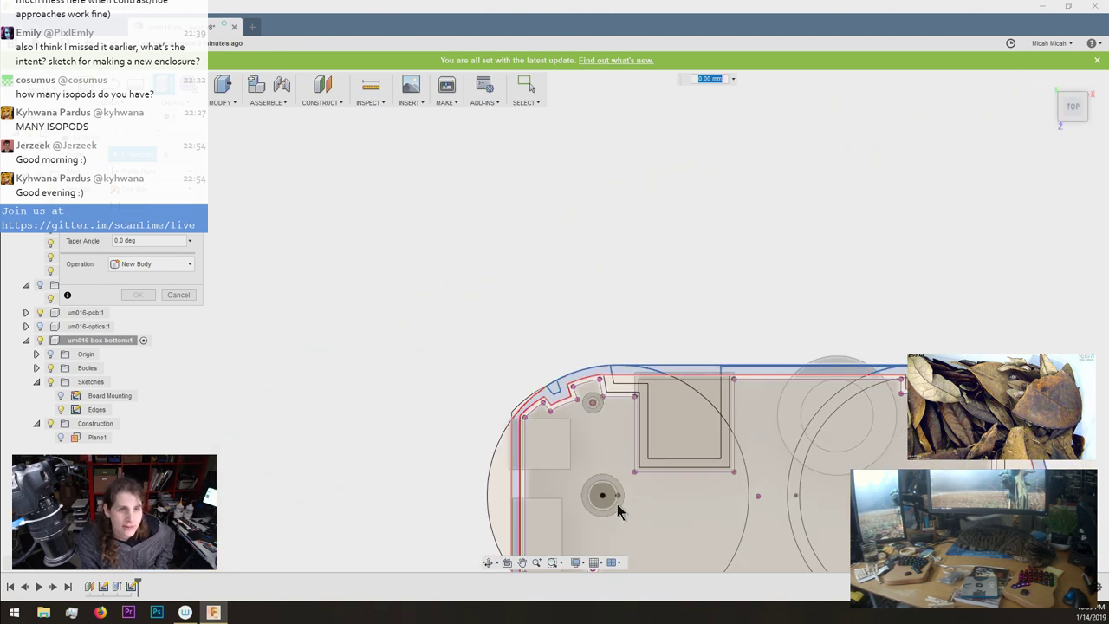
Examine the selected wall profiles around the entire board outline to check that the loop is complete.
scroll(618, 512, up, 4)
scroll(823, 344, down, 5)
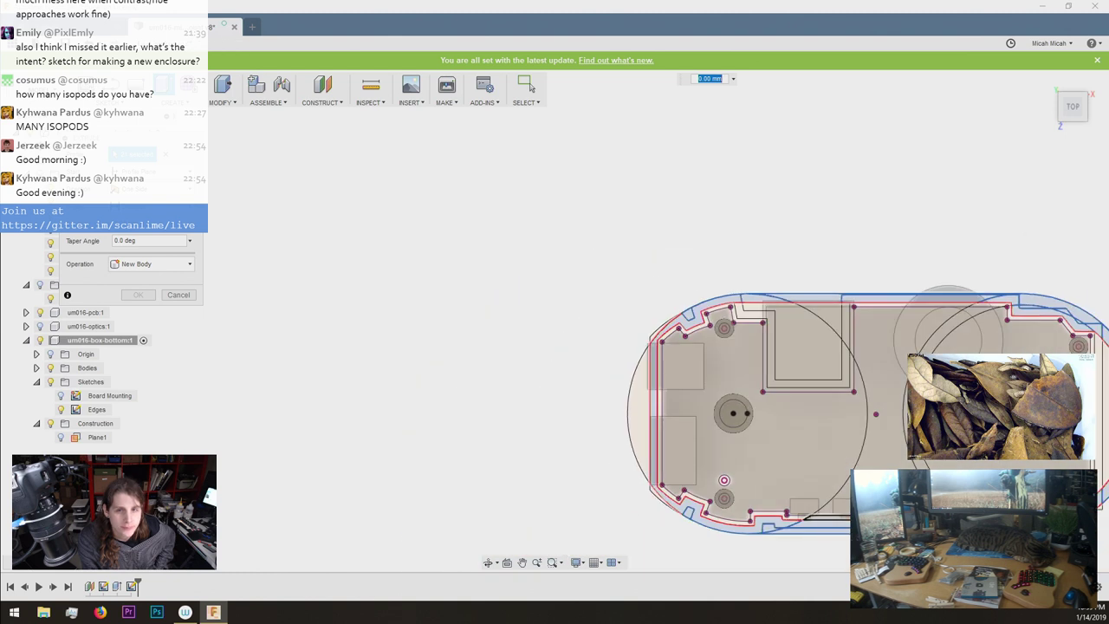
scroll(589, 449, up, 3)
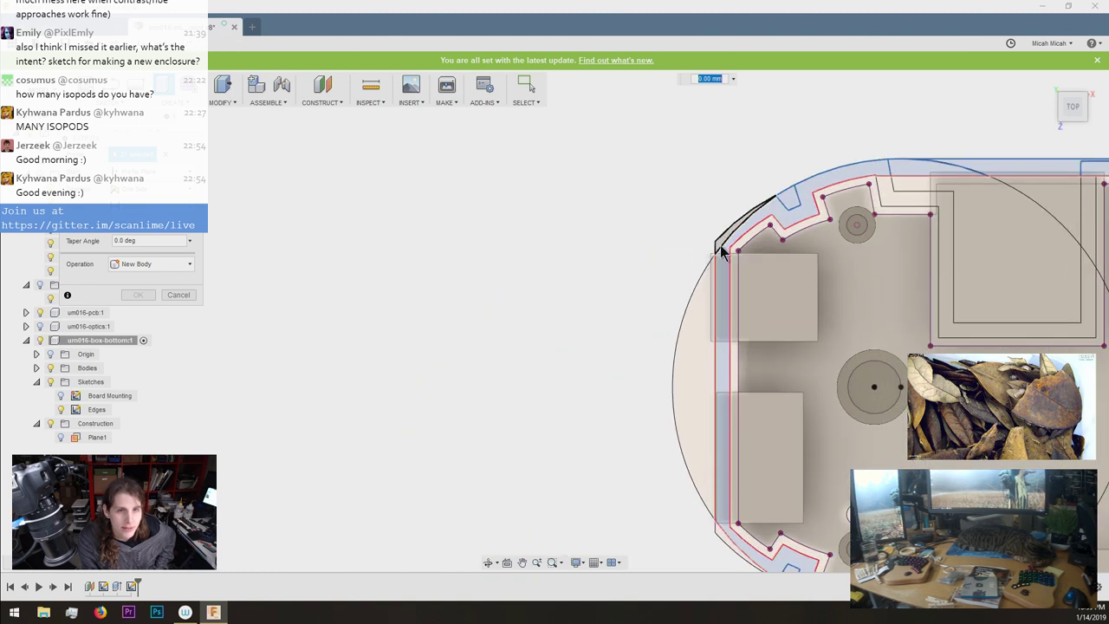
scroll(537, 314, down, 5)
scroll(919, 422, up, 2)
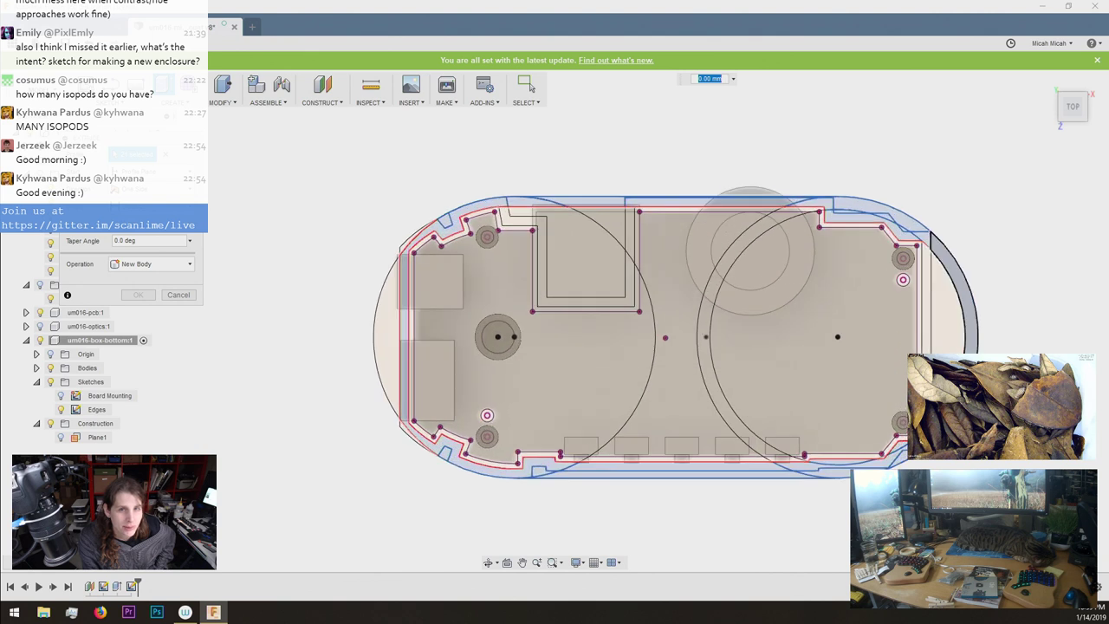
click(965, 381)
scroll(1032, 416, up, 3)
scroll(883, 362, down, 2)
scroll(1057, 173, down, 2)
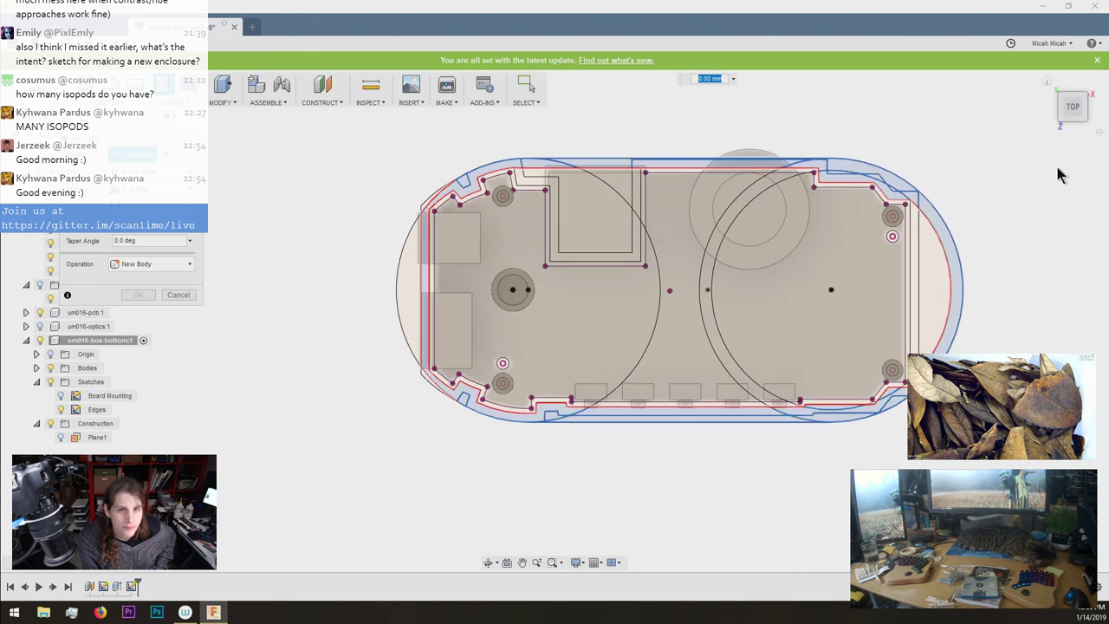
scroll(1059, 173, up, 1)
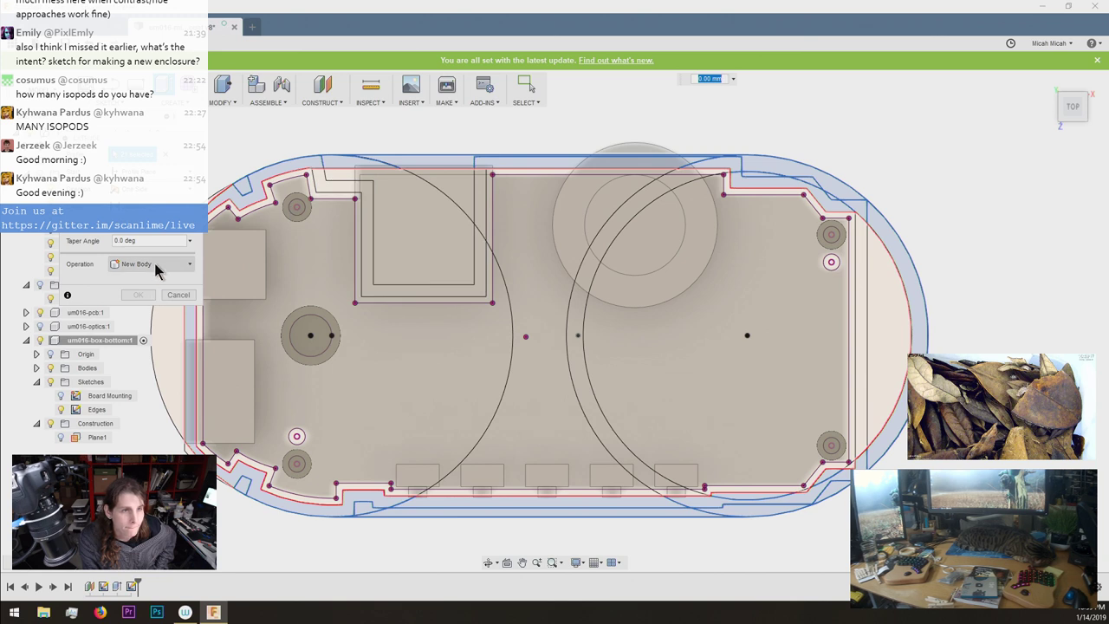
scroll(387, 257, down, 3)
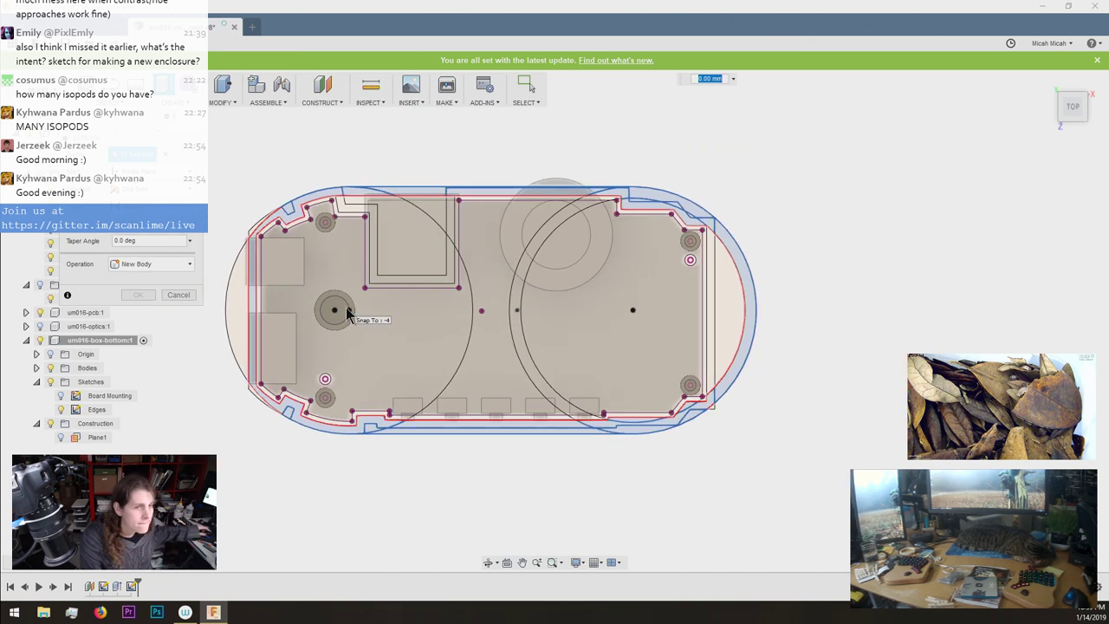
Extrude the selected wall profiles by -10.00 mm as a new body, then list the enclosure bottom's bodies and highlight the first one.
click(347, 307)
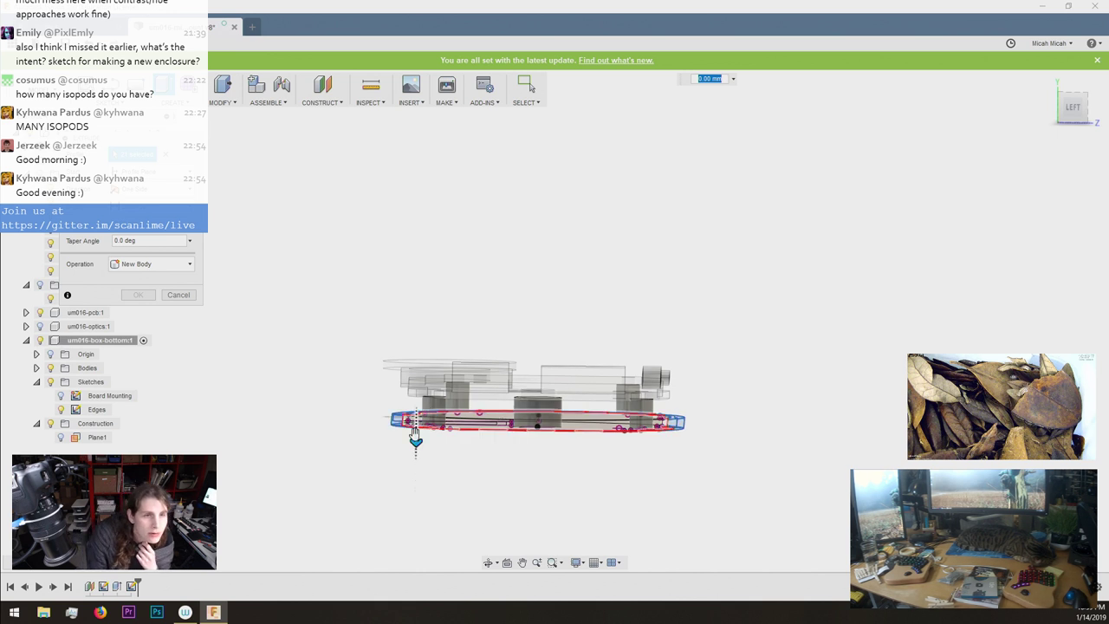
drag(416, 438, 416, 340)
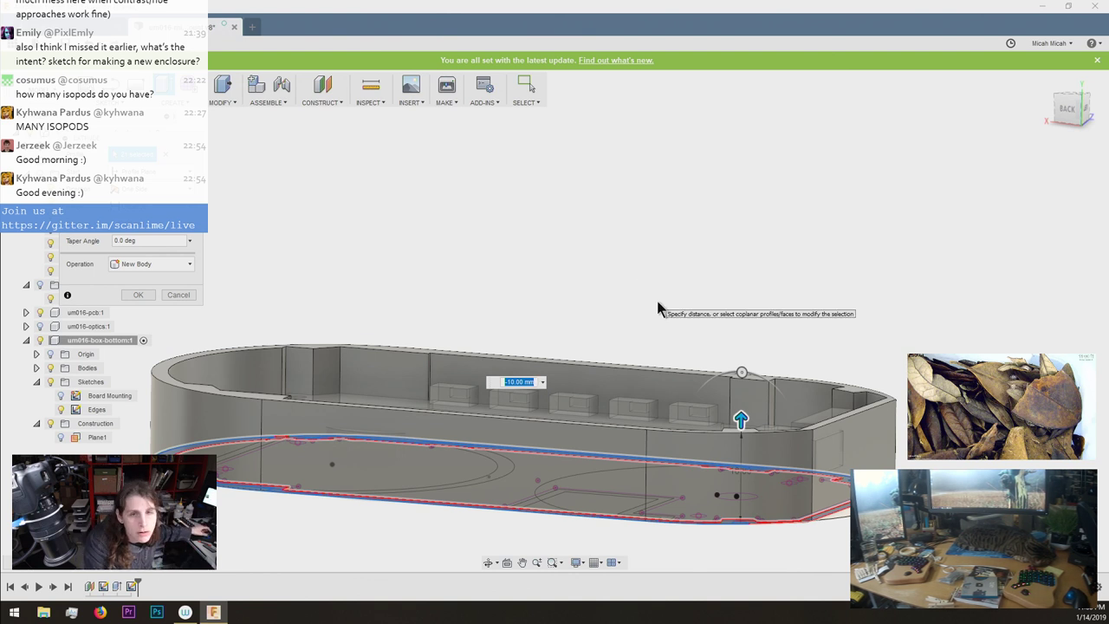
scroll(657, 300, down, 3)
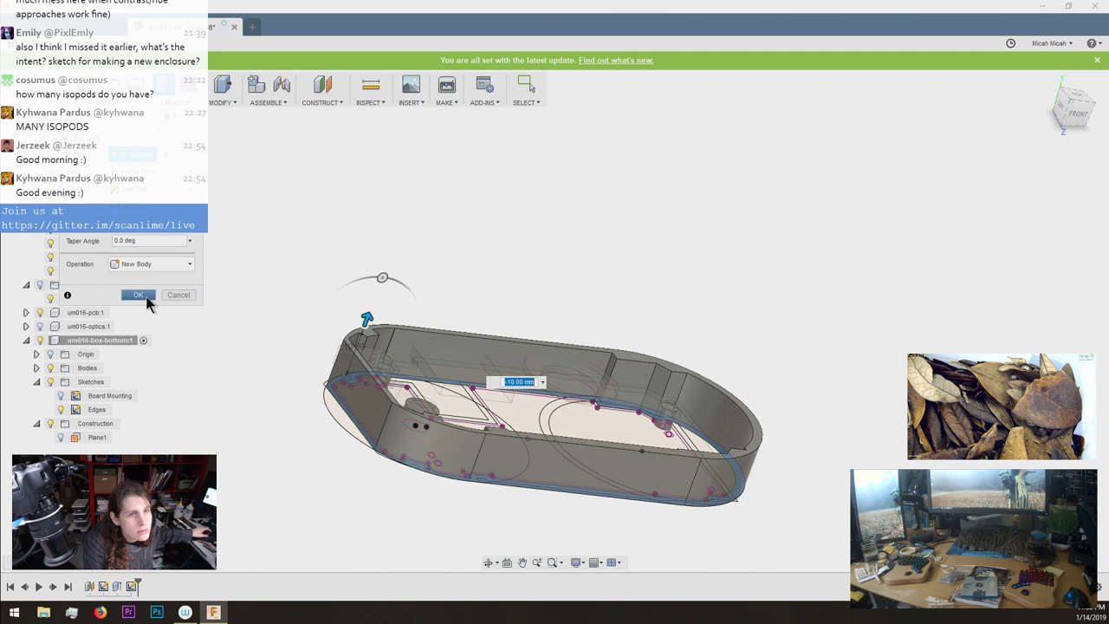
click(147, 298)
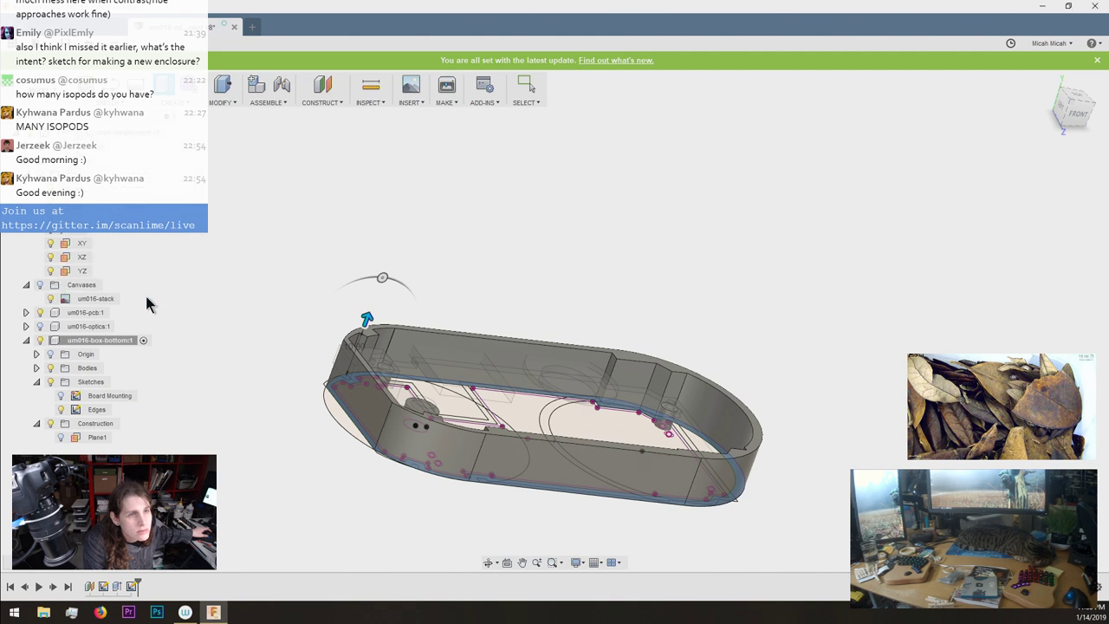
click(36, 369)
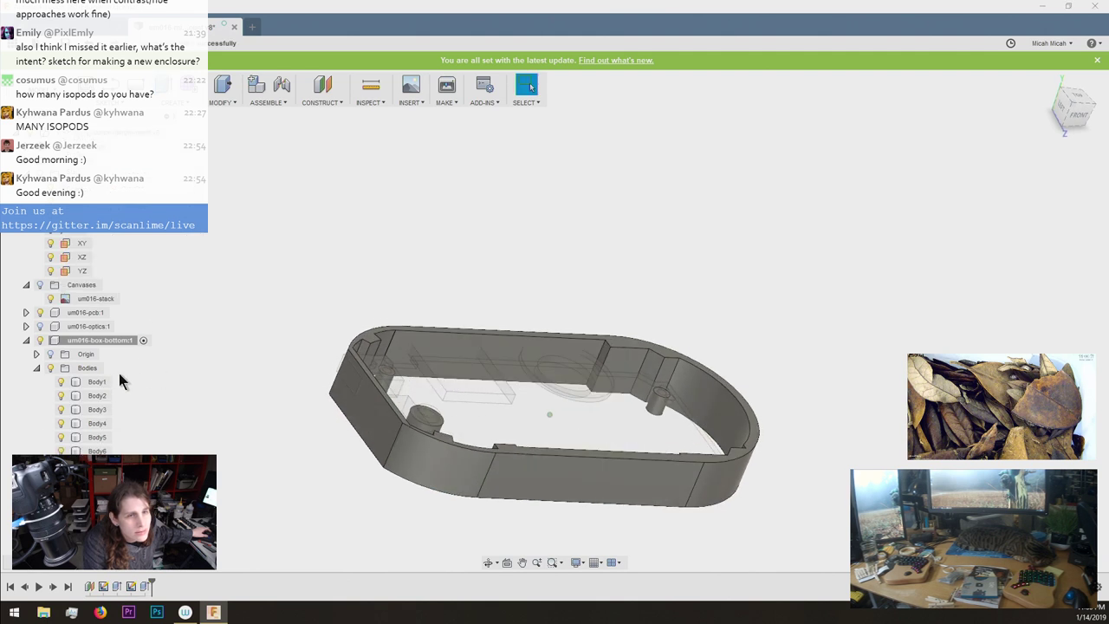
click(96, 382)
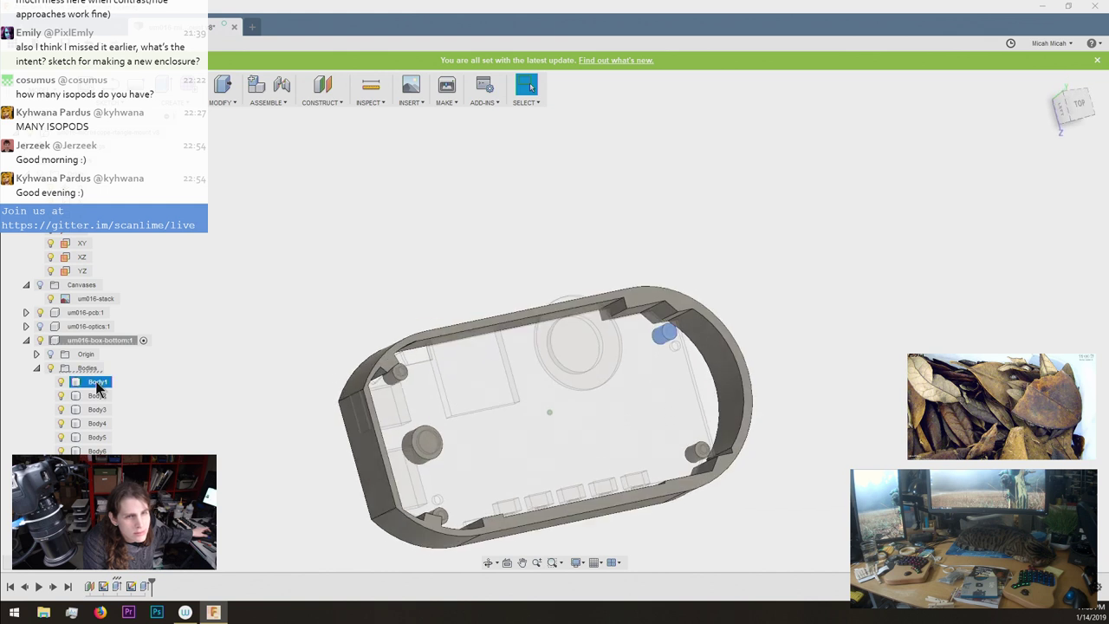
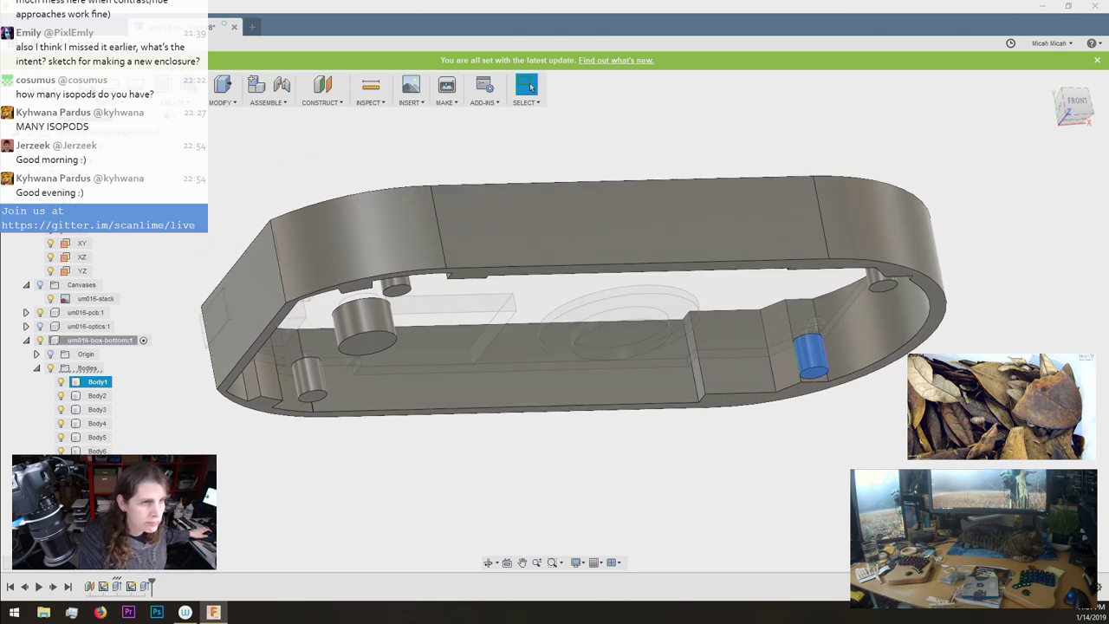
Create the Base sketch across the wall's standoff-side rim and extrude its full outline into a floor joined with the walls and standoffs.
click(272, 323)
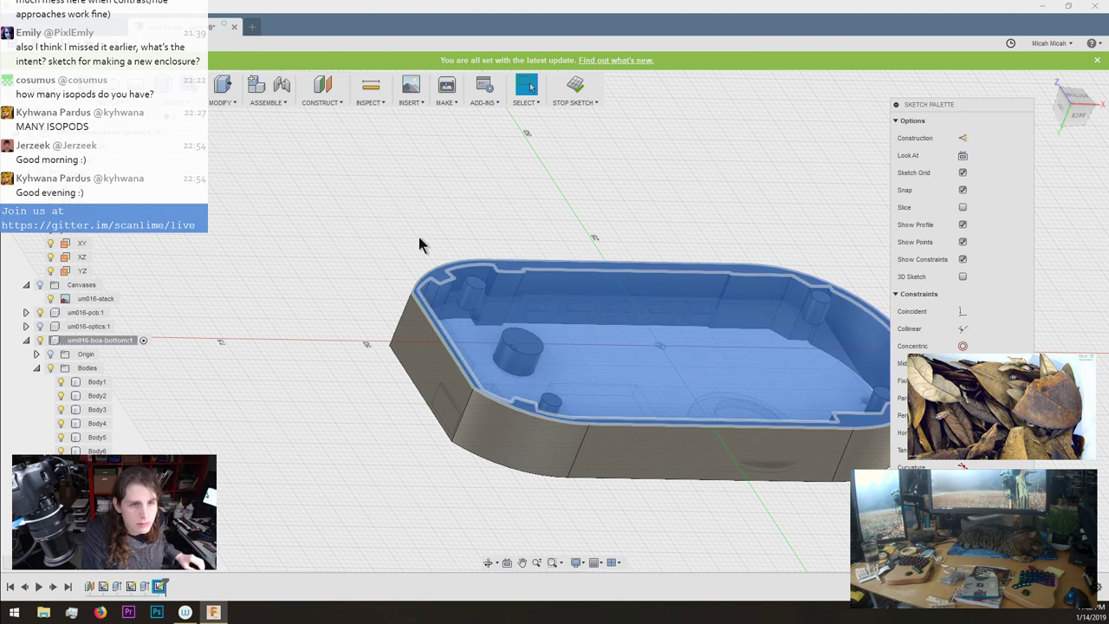
shift+middle_drag(428, 213, 624, 364)
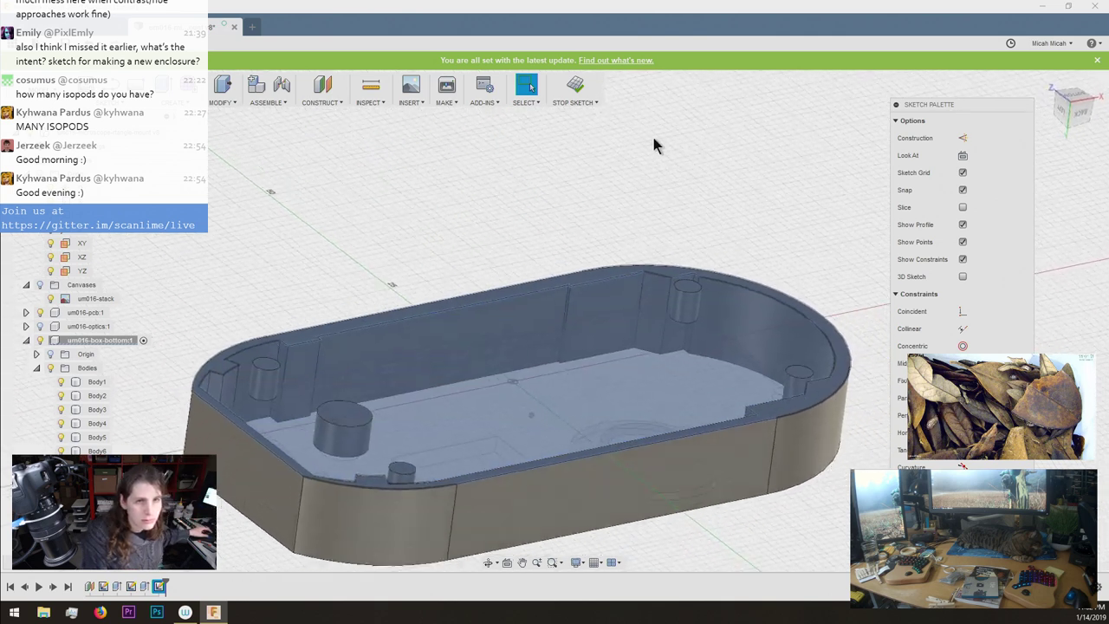
click(574, 87)
key(e)
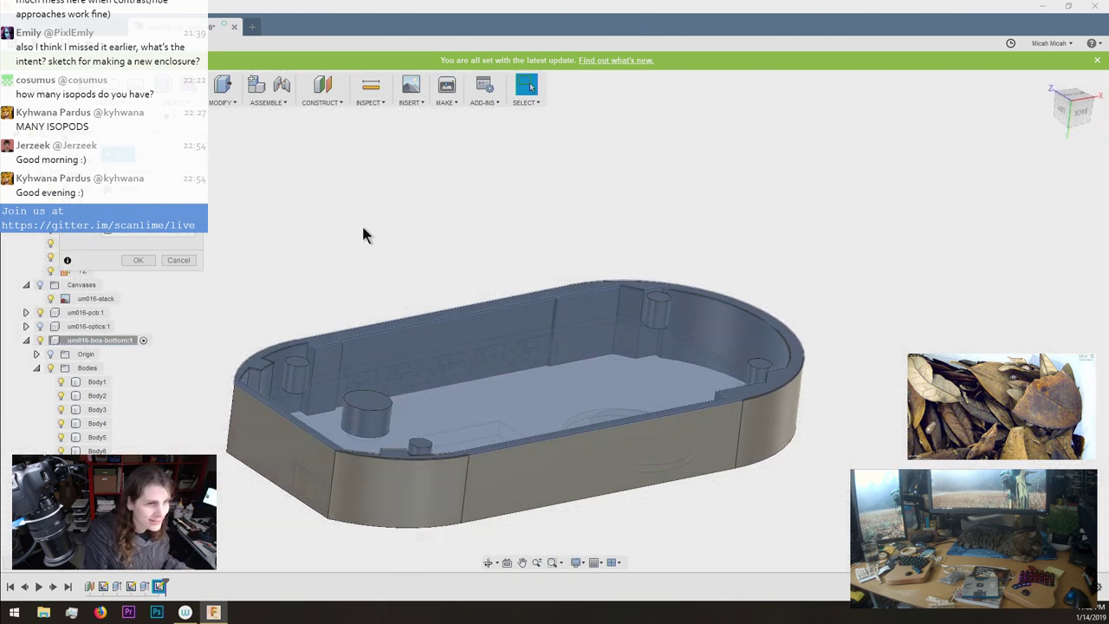
click(332, 346)
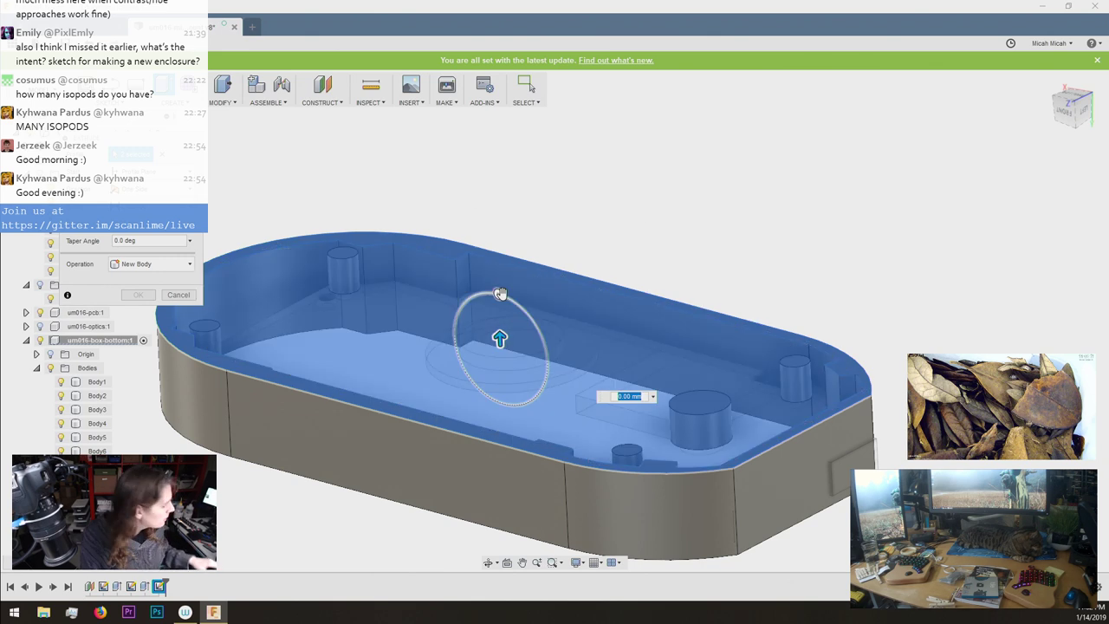
shift+middle_drag(500, 294, 826, 511)
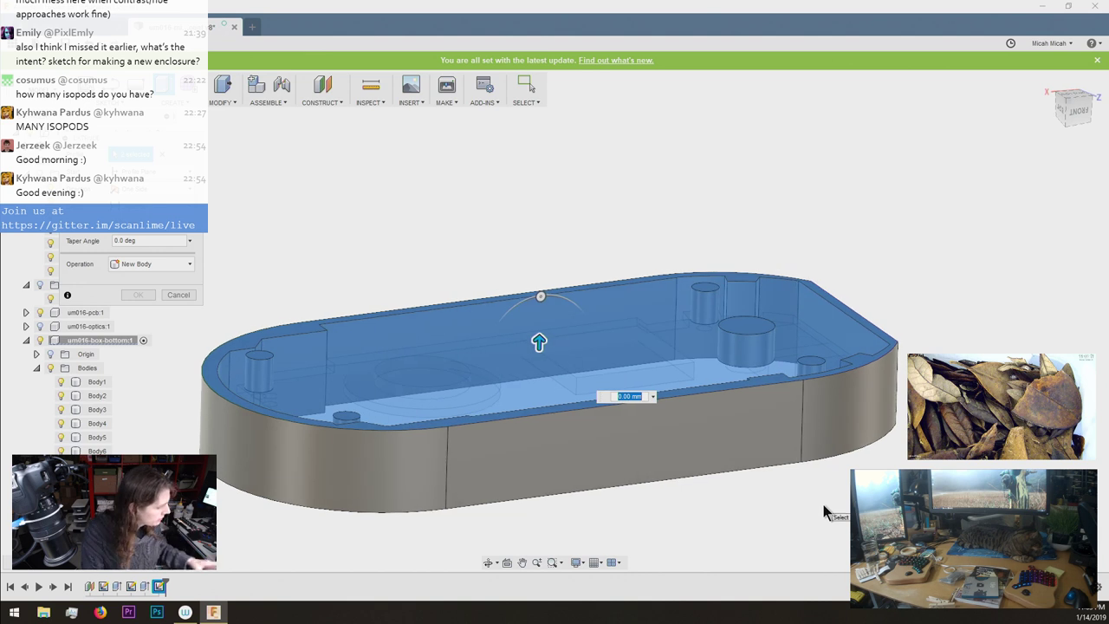
key(Escape)
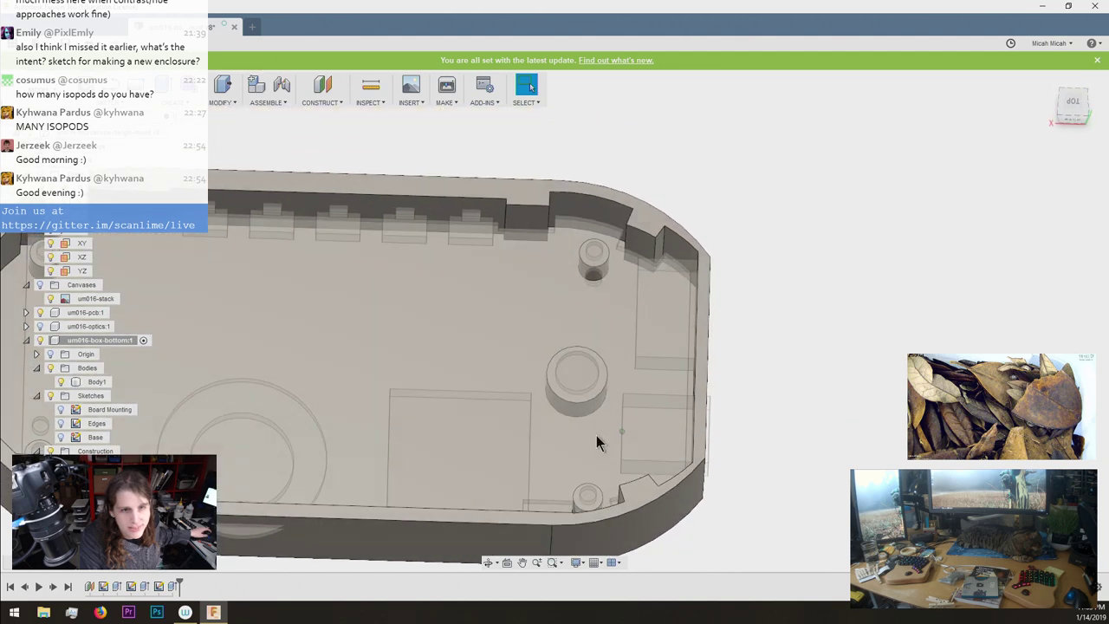
Reopen the Edges sketch and examine where the straight wall meets the rounded corner beside the board notch, then close the sketch.
click(567, 533)
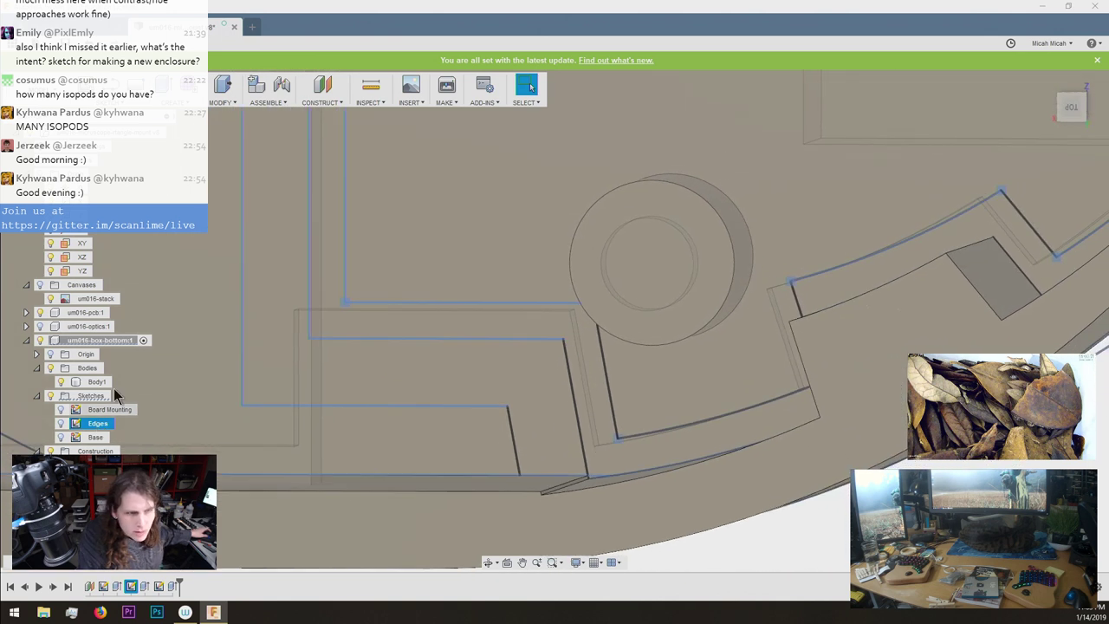
double_click(78, 424)
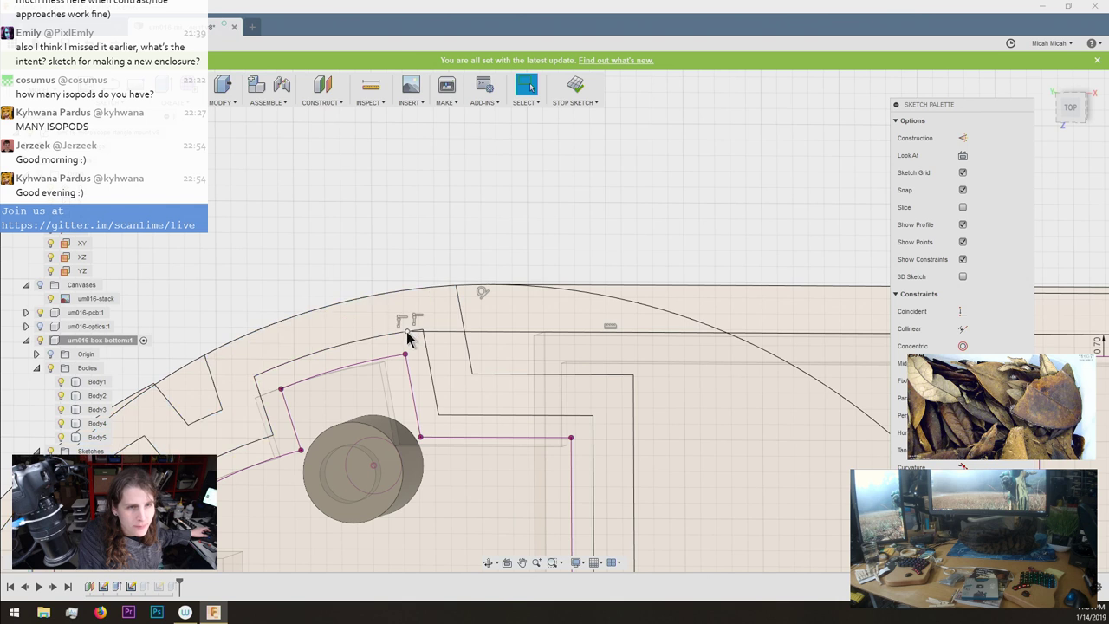
scroll(403, 329, down, 3)
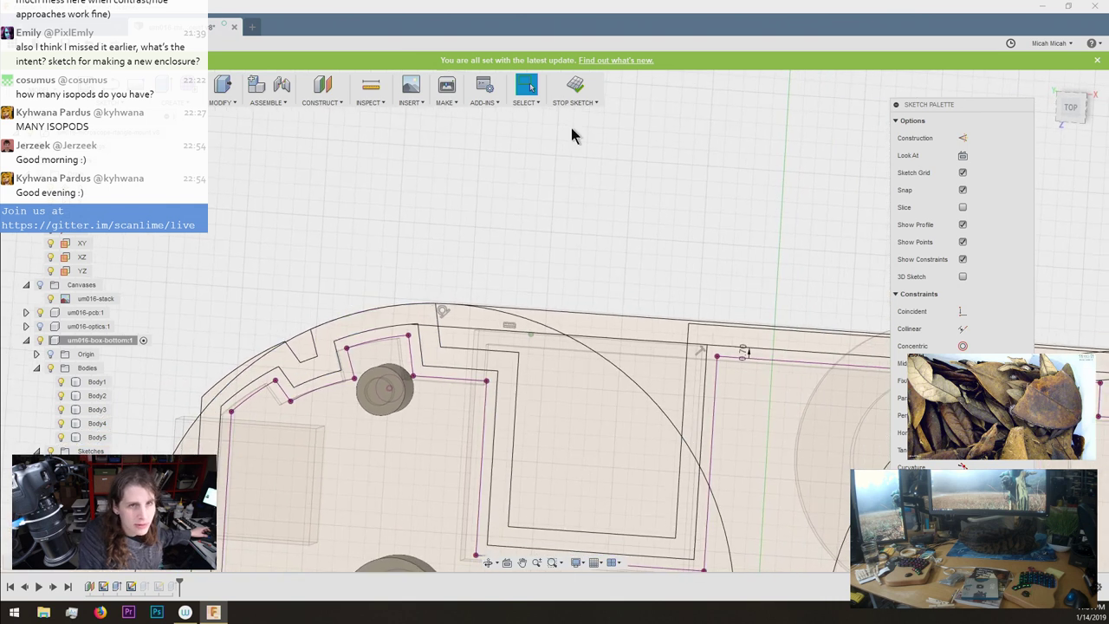
click(574, 87)
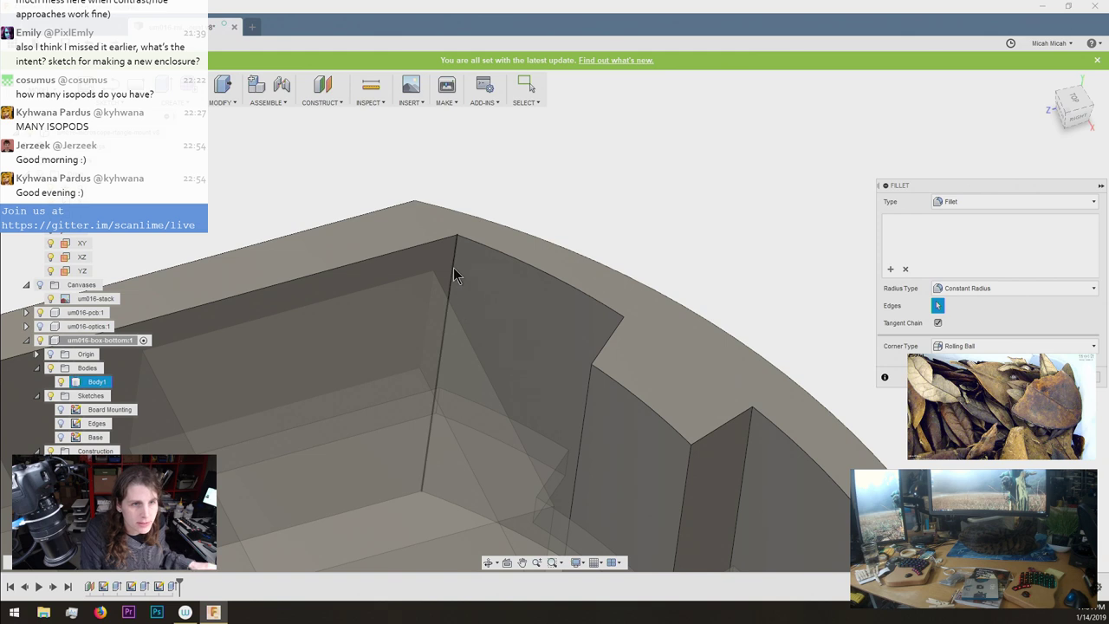
Fillet four vertical corner edges of the wall at the connector end with a 3 mm radius.
click(457, 276)
scroll(590, 326, down, 1)
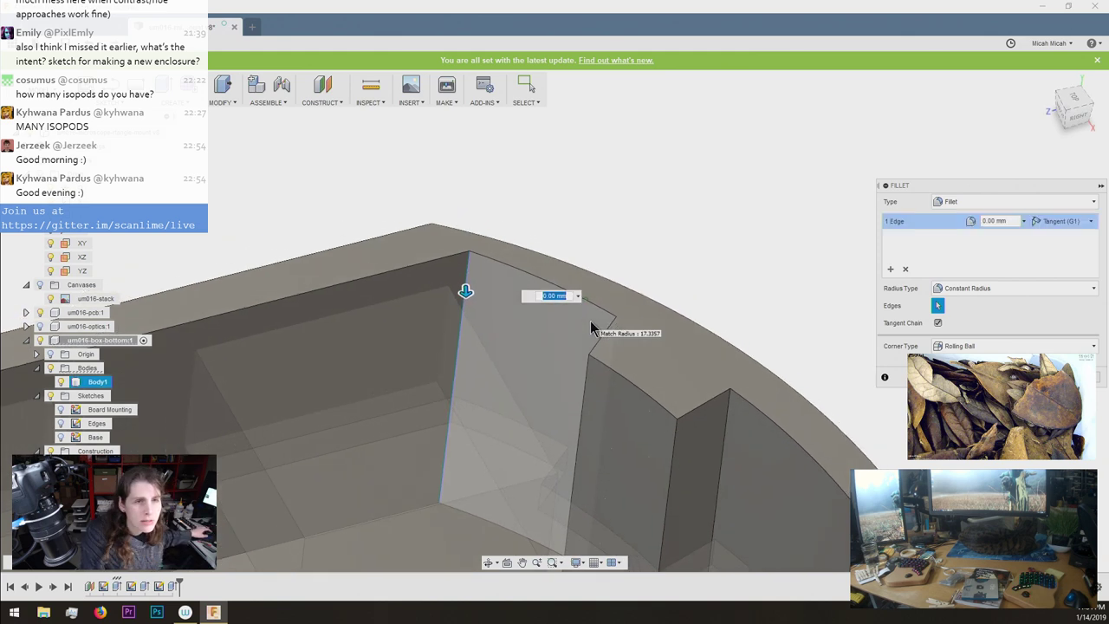
shift+middle_drag(590, 328, 562, 416)
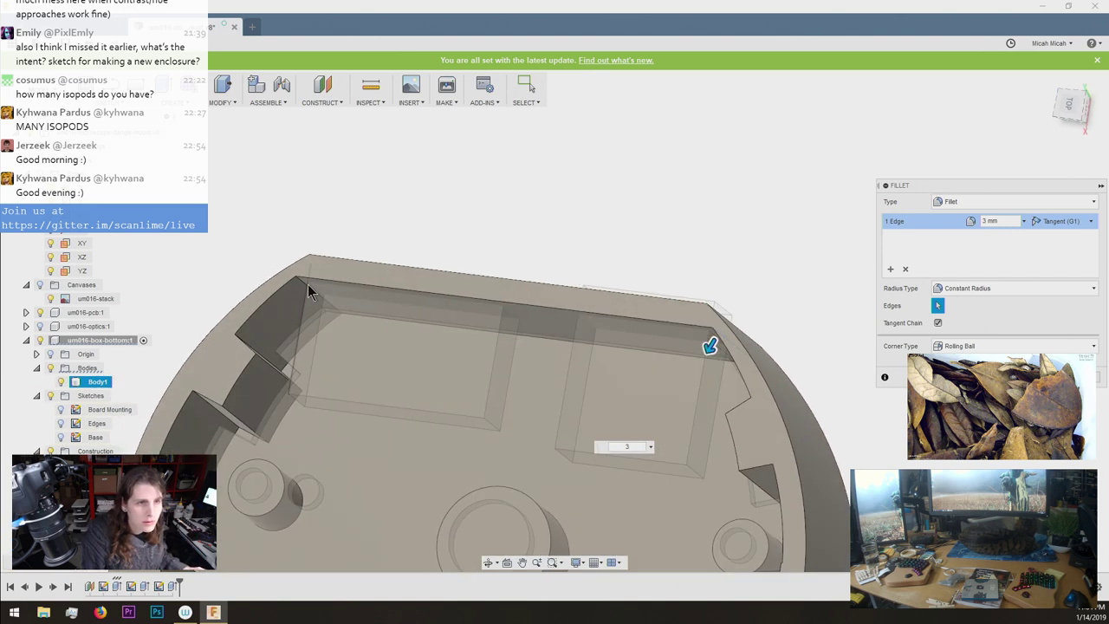
click(302, 291)
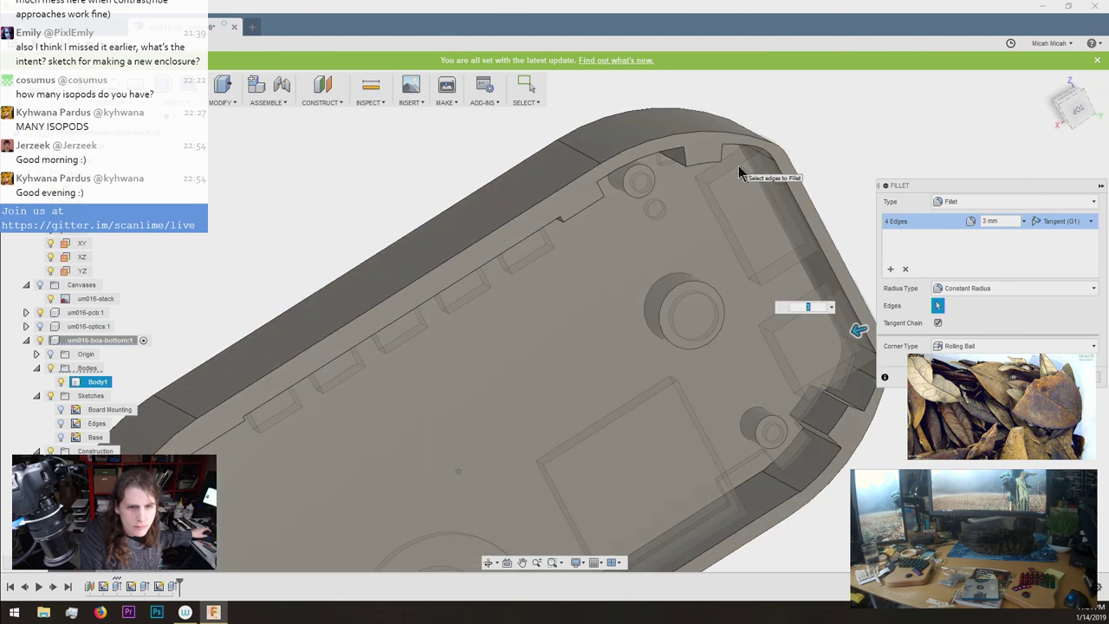
click(1045, 377)
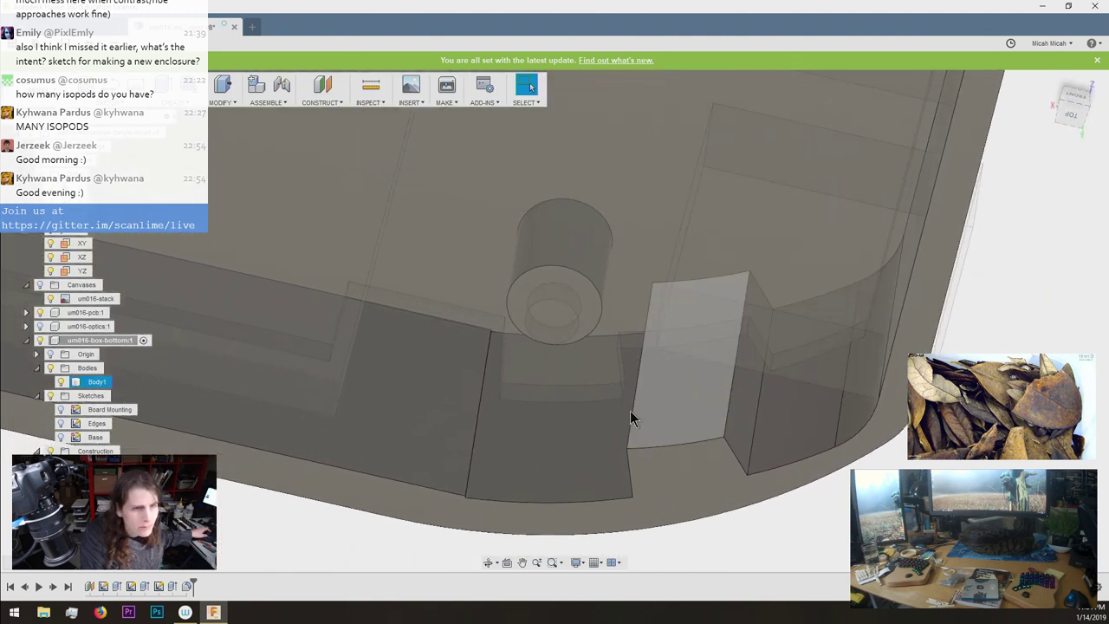
Fillet the two closely spaced vertical inner wall edges beside the connector-end standoff near the board notch with a 12.50 mm radius.
key(f)
click(483, 461)
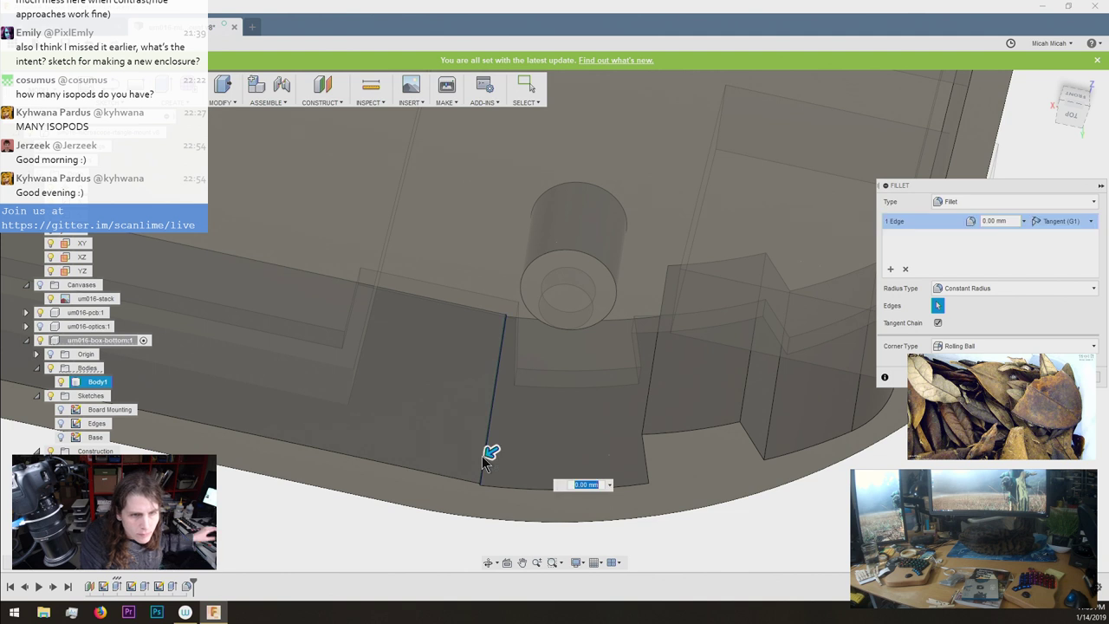
drag(438, 468, 387, 487)
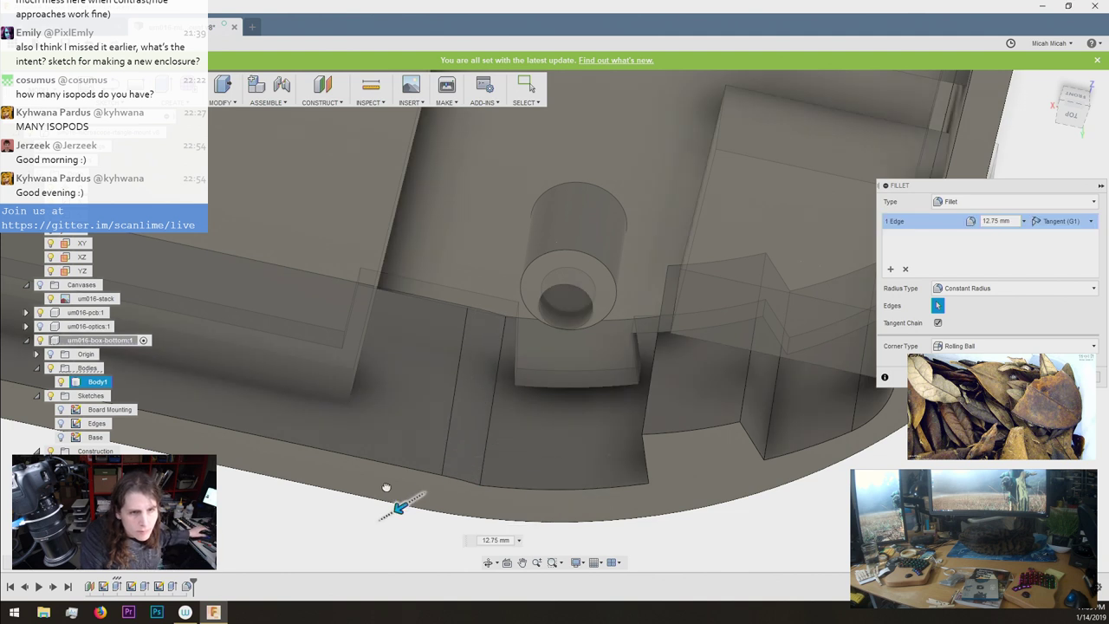
shift+middle_drag(389, 484, 414, 485)
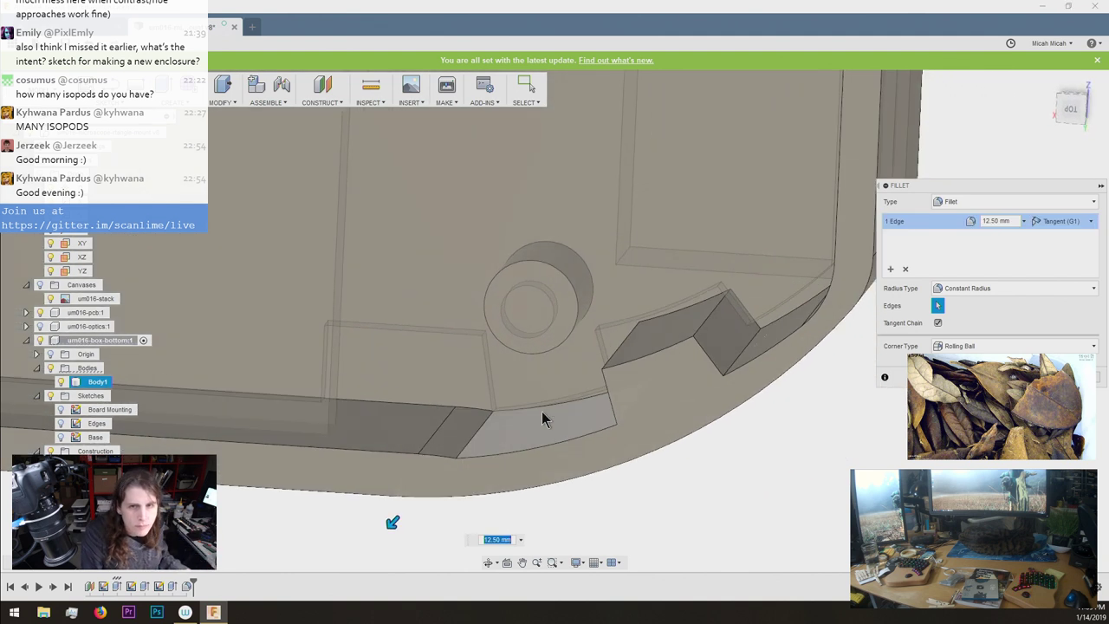
scroll(479, 439, up, 6)
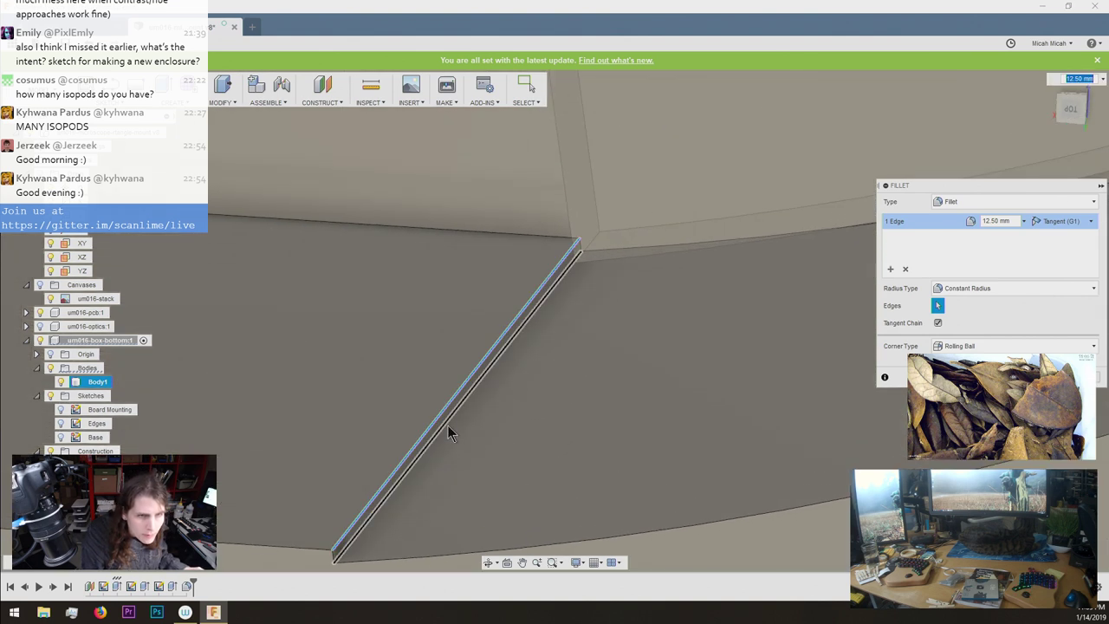
click(449, 433)
scroll(508, 425, down, 5)
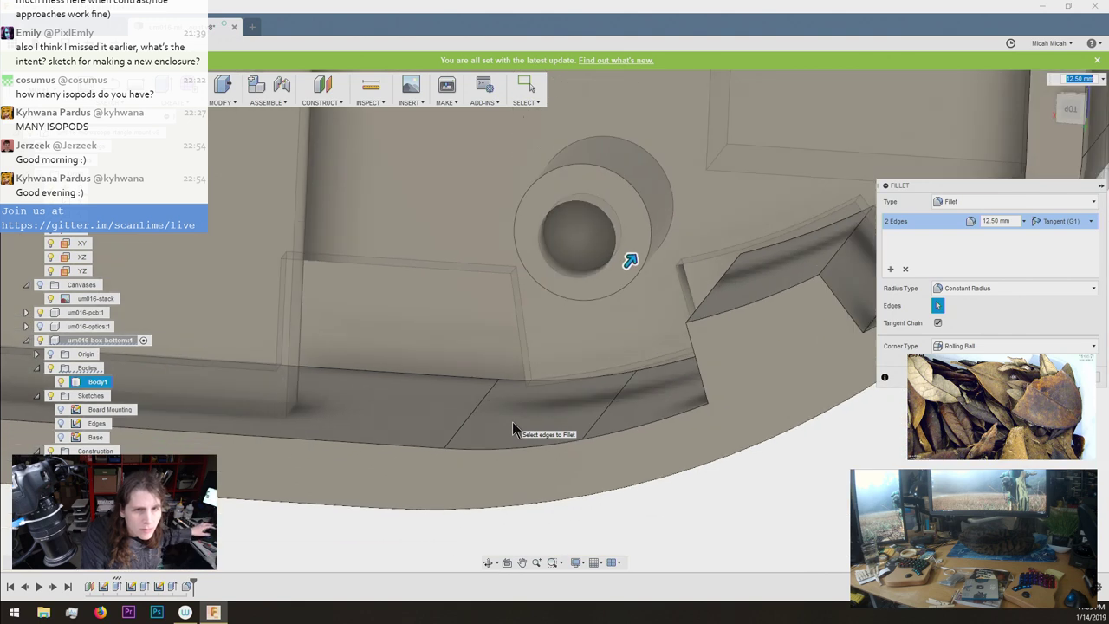
scroll(513, 421, down, 1)
shift+middle_drag(730, 351, 803, 383)
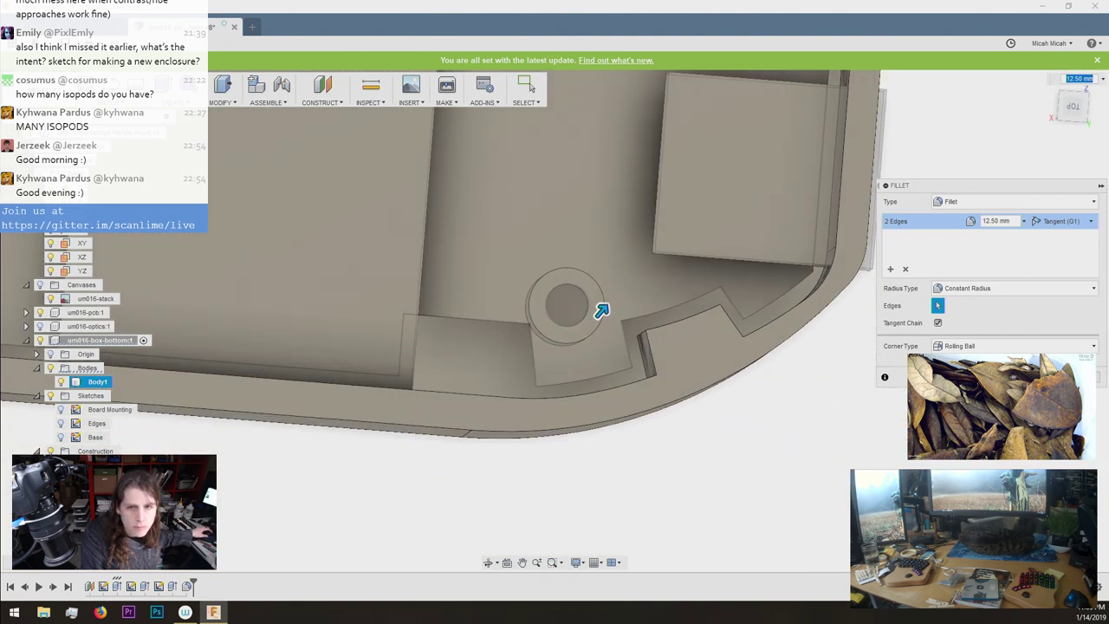
key(Return)
scroll(799, 383, down, 4)
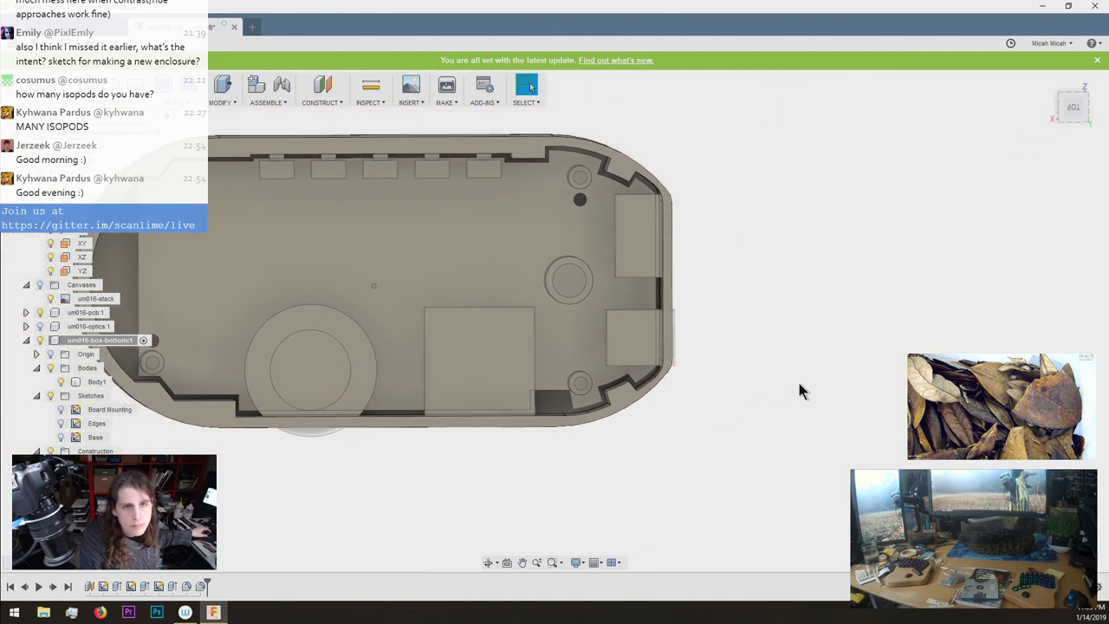
shift+middle_drag(799, 386, 603, 401)
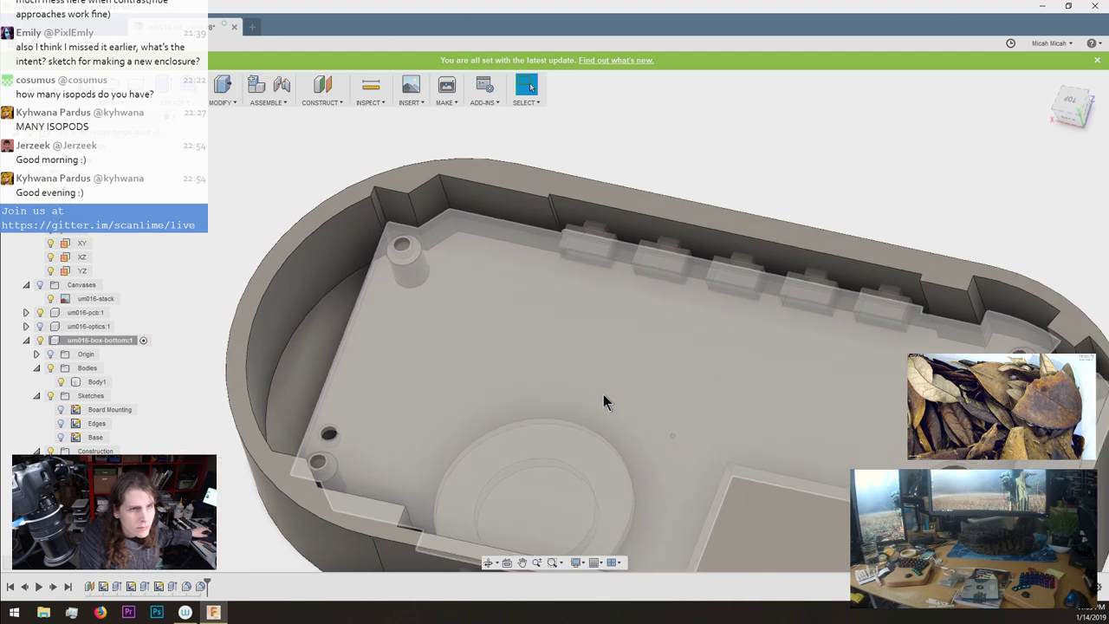
key(f)
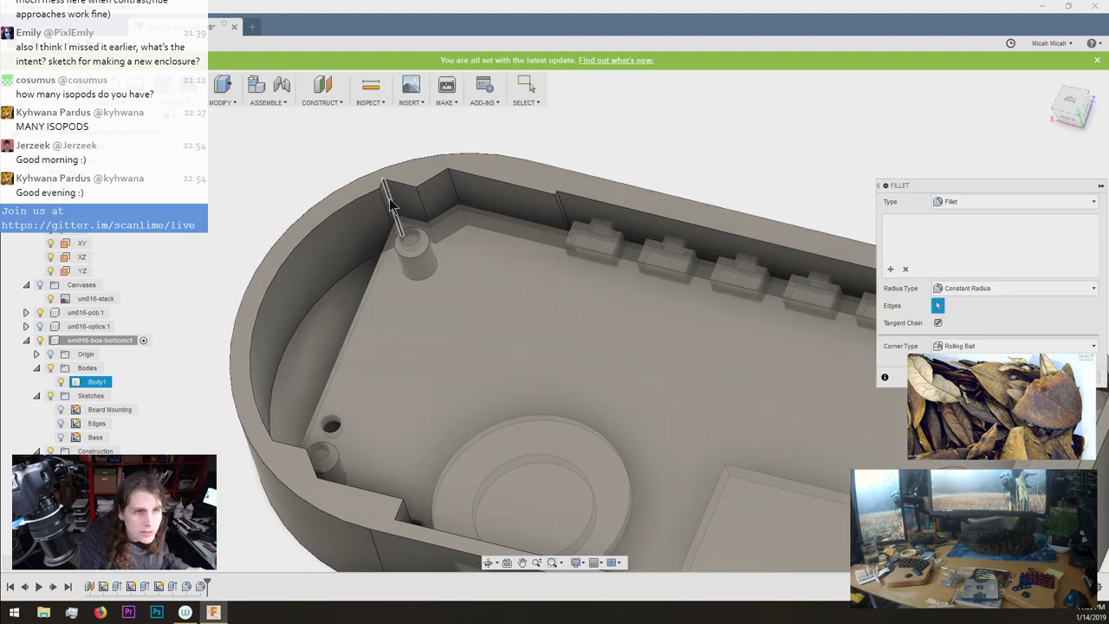
scroll(390, 205, up, 5)
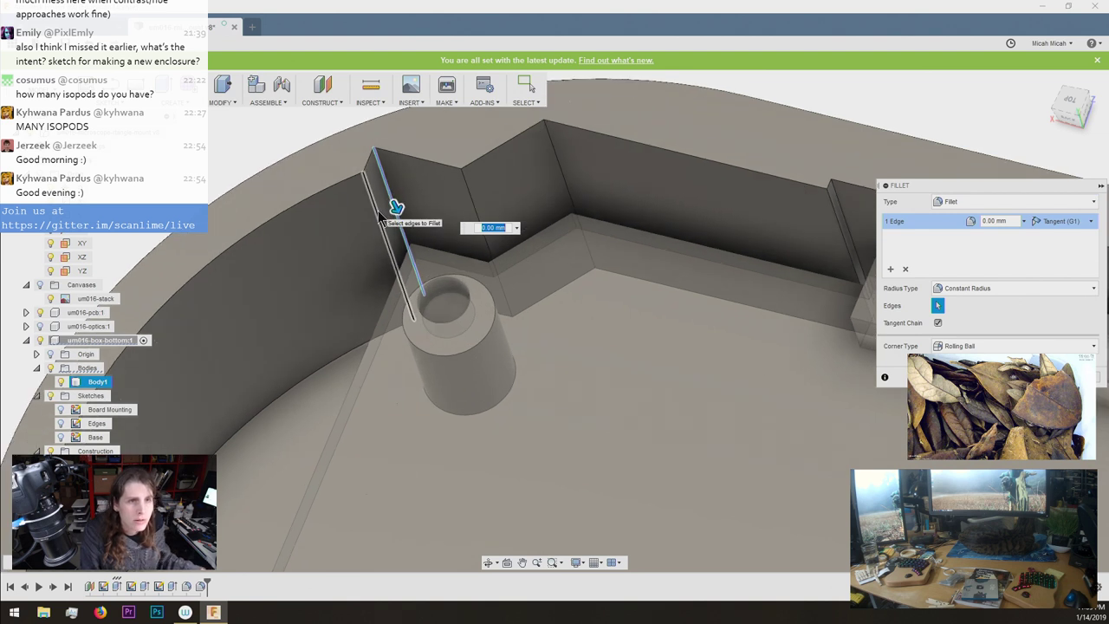
scroll(378, 210, up, 2)
scroll(377, 212, down, 1)
key(Escape)
scroll(377, 215, down, 3)
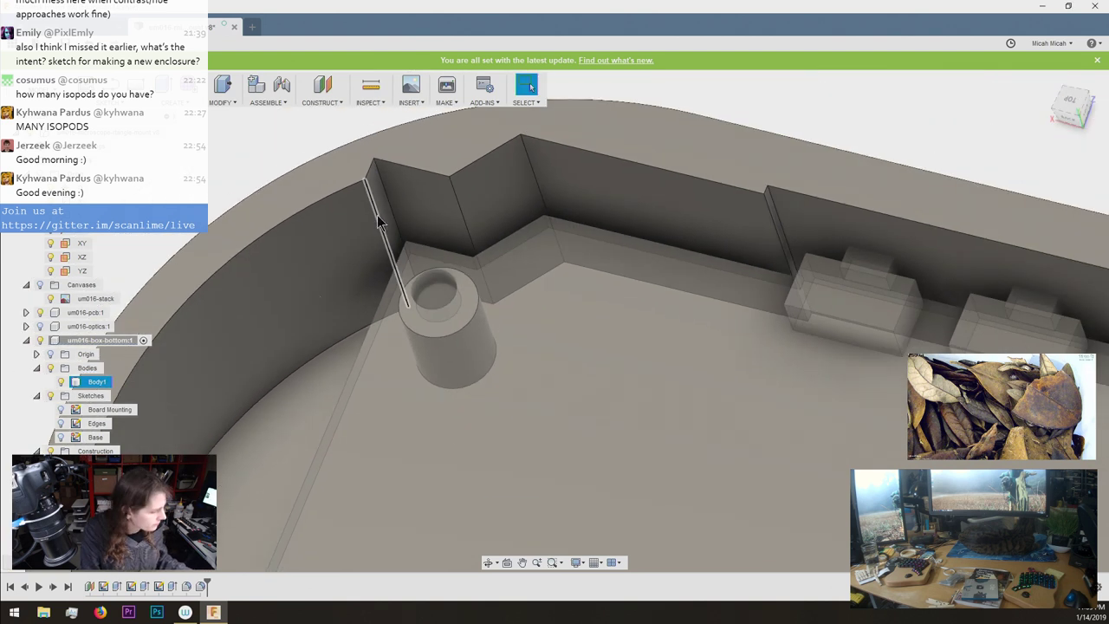
Start a fillet on three vertical inner wall edges beside the two rounded-end standoffs and set its radius to 1 mm.
key(f)
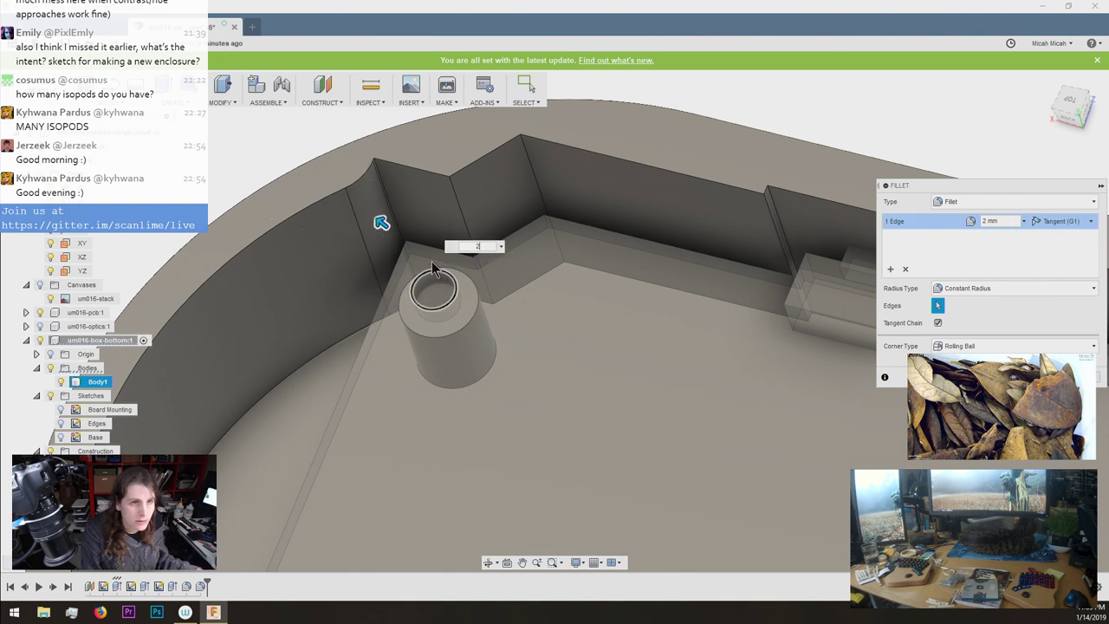
shift+middle_drag(565, 331, 563, 331)
scroll(565, 329, down, 3)
scroll(565, 329, down, 3)
scroll(564, 330, up, 3)
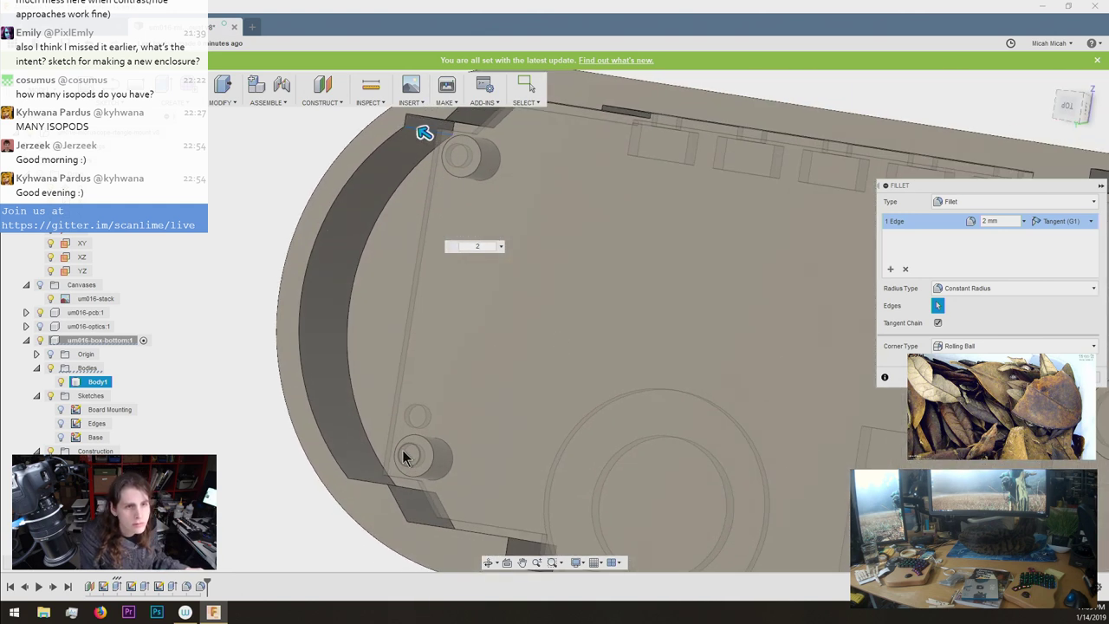
click(400, 490)
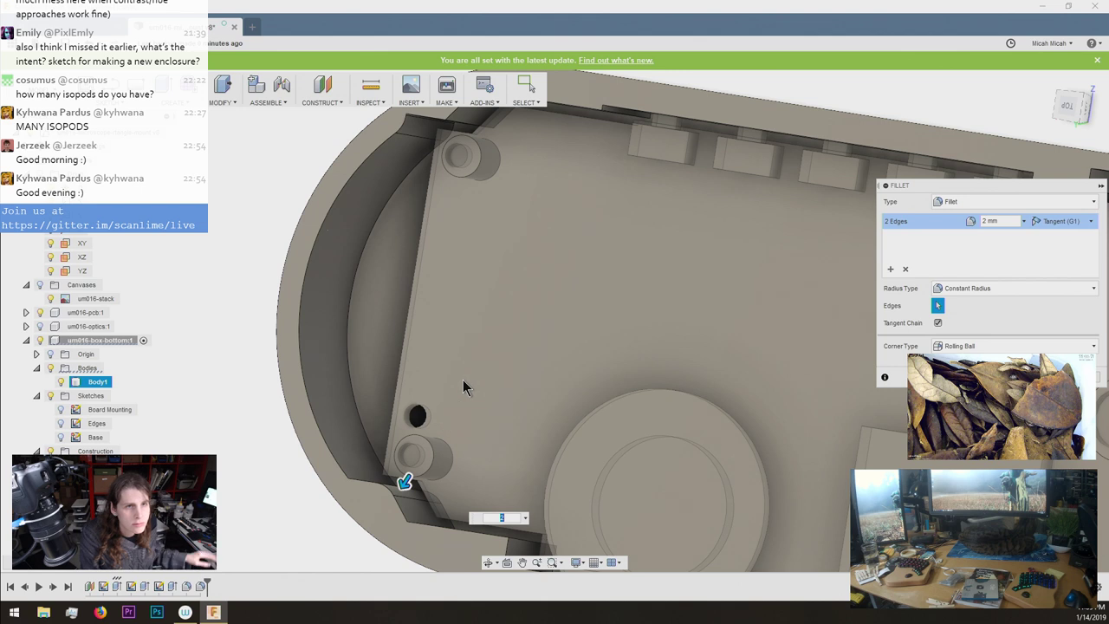
shift+middle_drag(491, 341, 492, 340)
scroll(492, 340, up, 3)
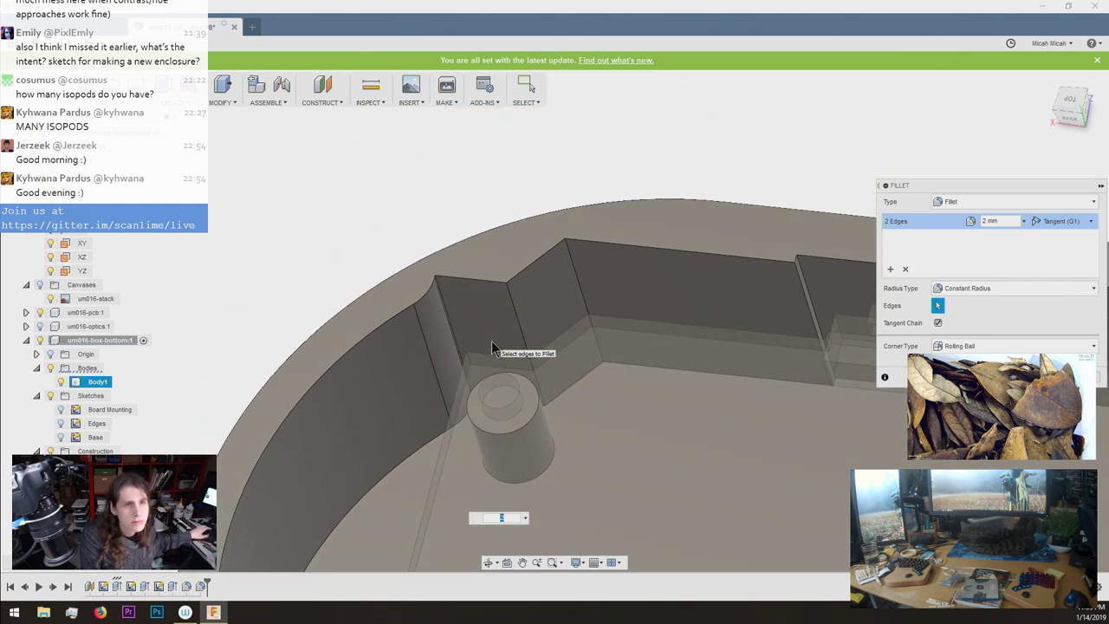
click(446, 300)
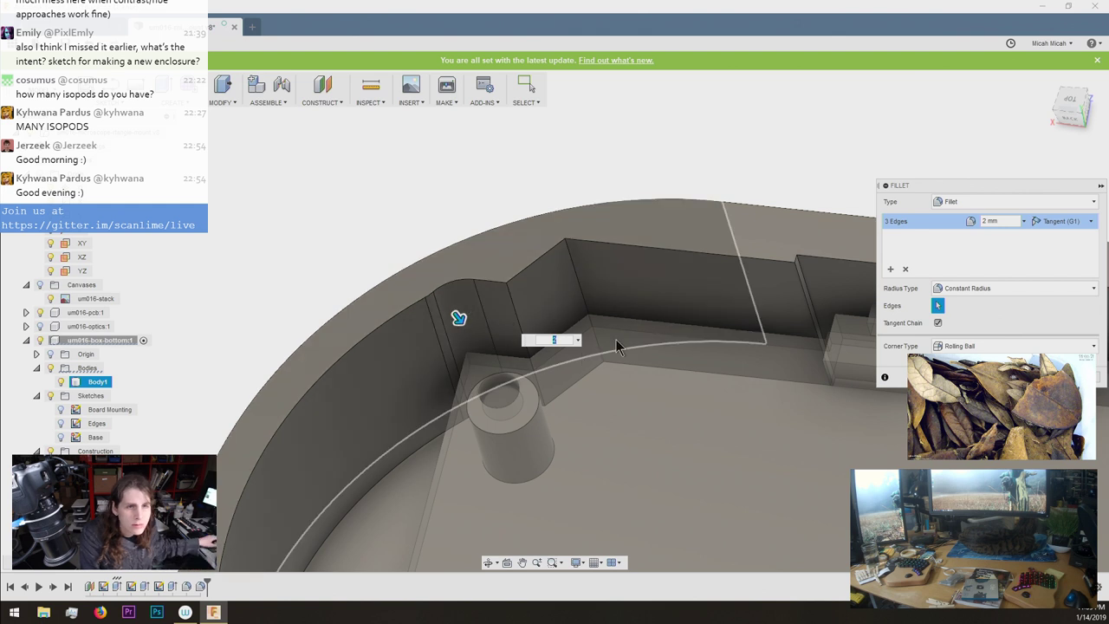
shift+middle_drag(616, 340, 638, 346)
scroll(616, 340, up, 2)
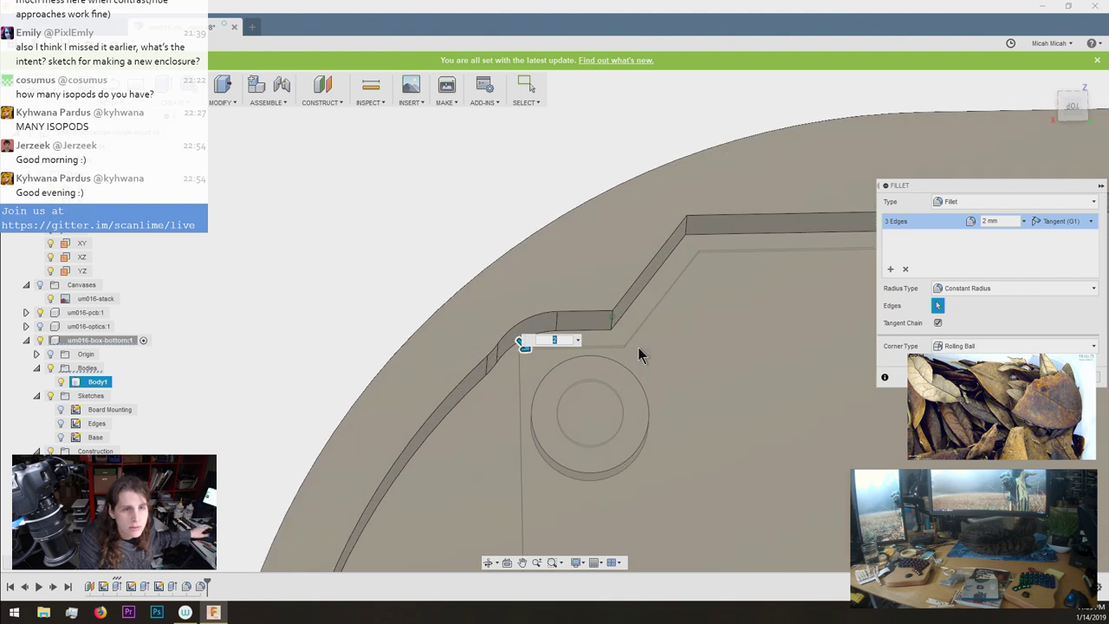
text(1)
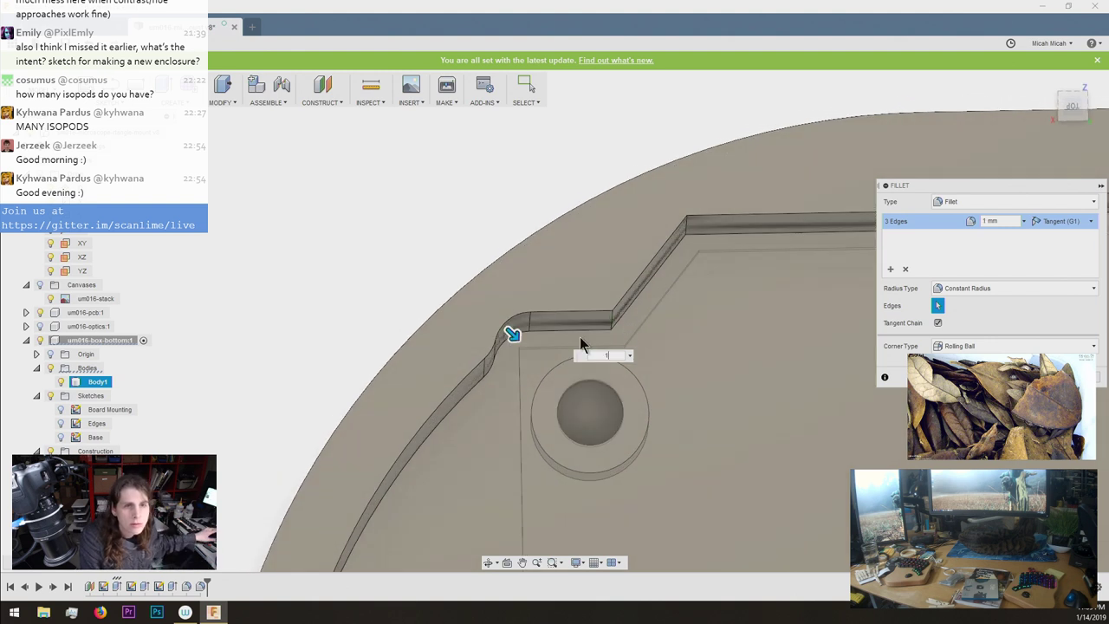
Add the remaining inner notch edges beside the rounded-end standoff and the two wall-step edges at the near end of the component row to the fillet.
shift+middle_drag(643, 344, 624, 313)
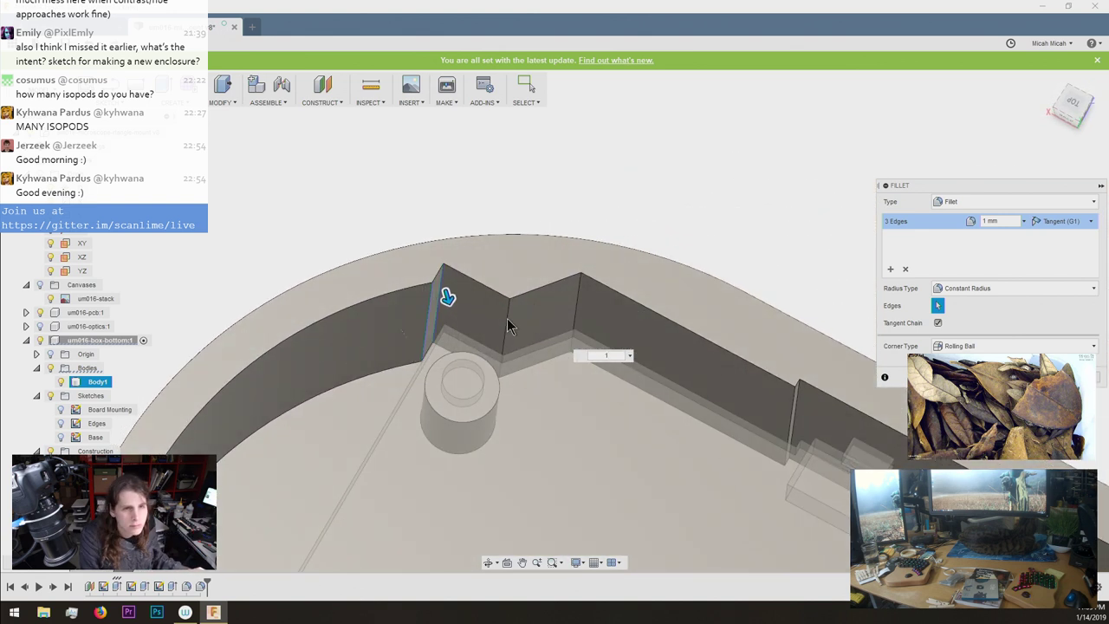
click(574, 304)
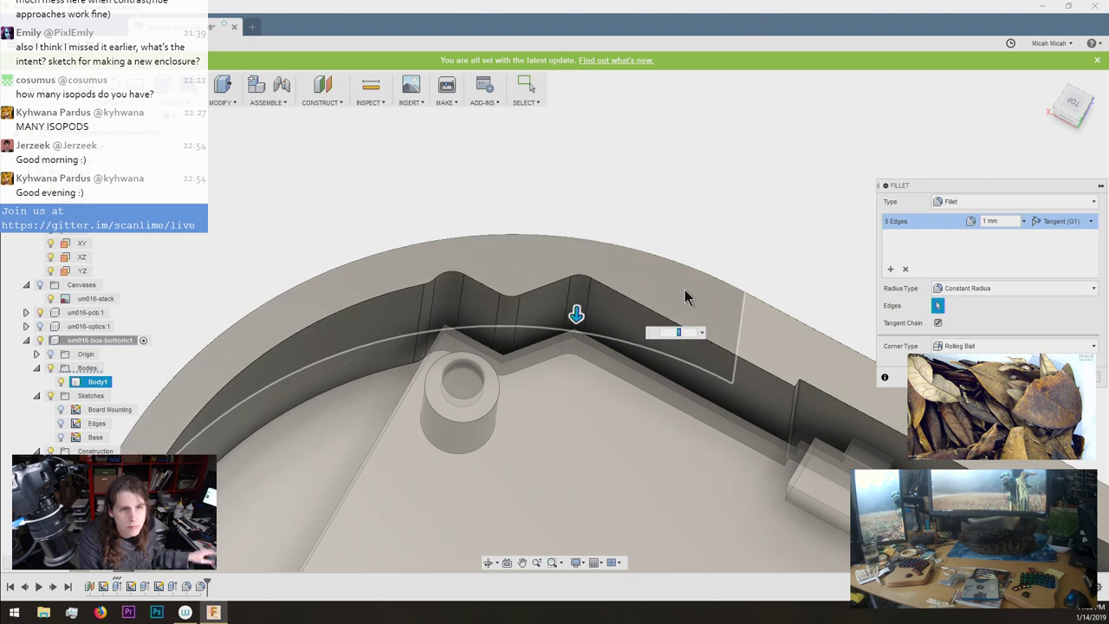
shift+middle_drag(729, 250, 630, 273)
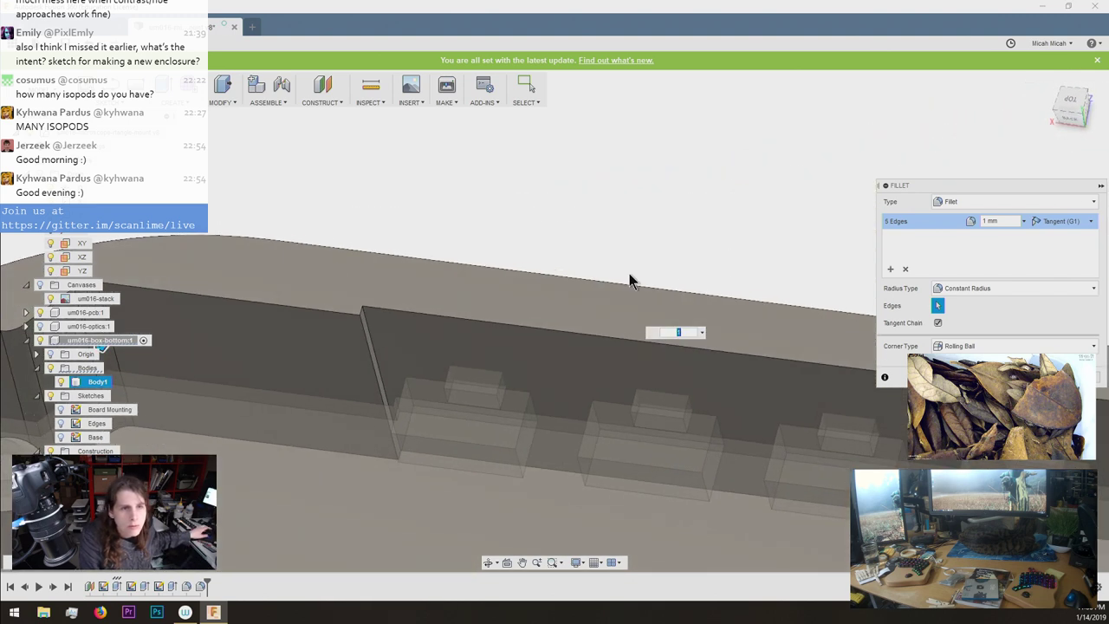
click(373, 345)
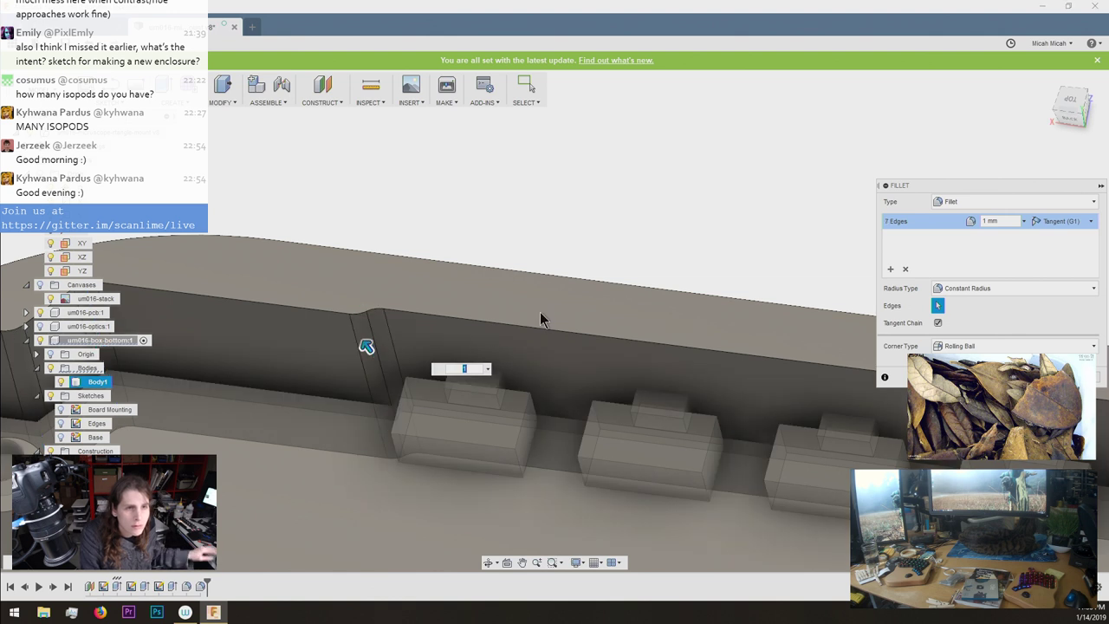
Add the vertical wall-step edges at the far end of the component row and the adjoining recess edges near the connector-end standoff to the fillet.
shift+middle_drag(663, 287, 635, 314)
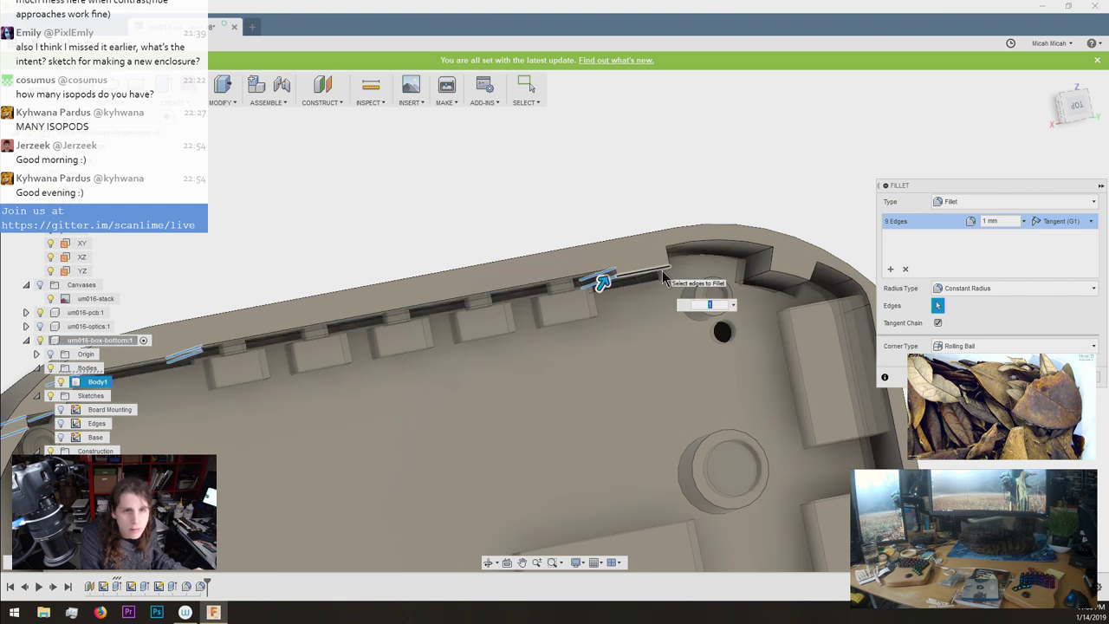
shift+middle_drag(745, 232, 734, 165)
scroll(734, 167, down, 3)
scroll(734, 167, up, 1)
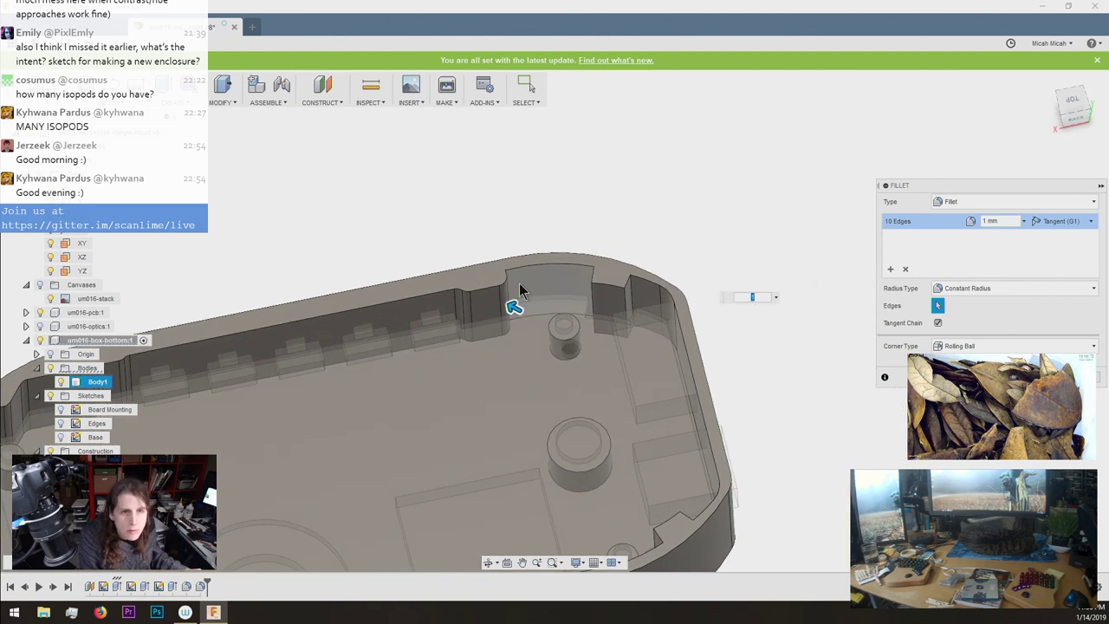
shift+middle_drag(534, 301, 487, 306)
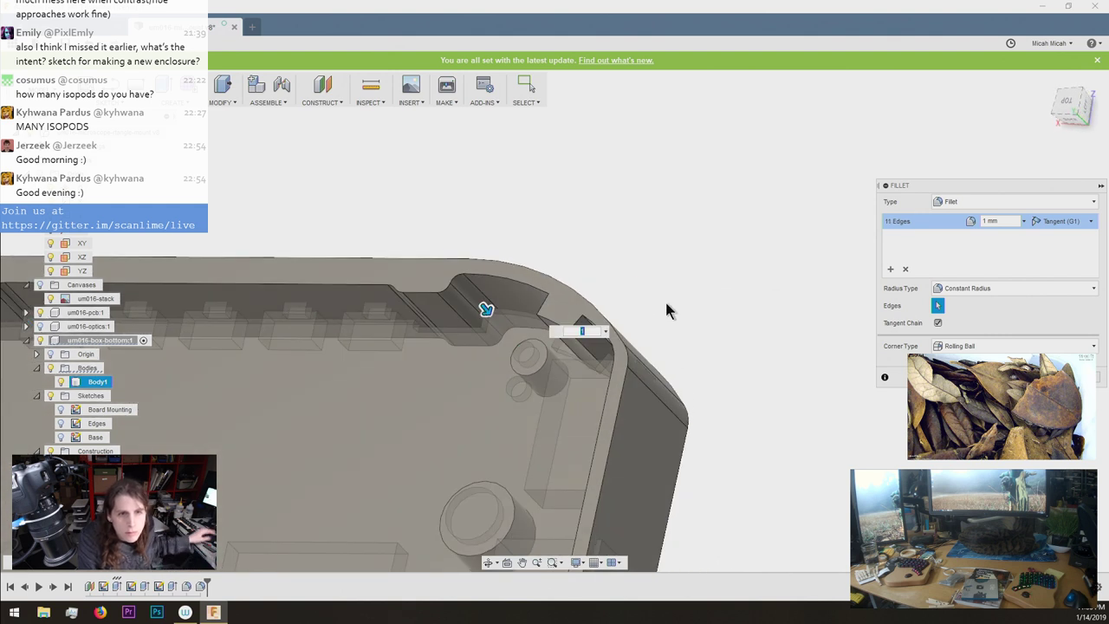
shift+middle_drag(659, 232, 548, 307)
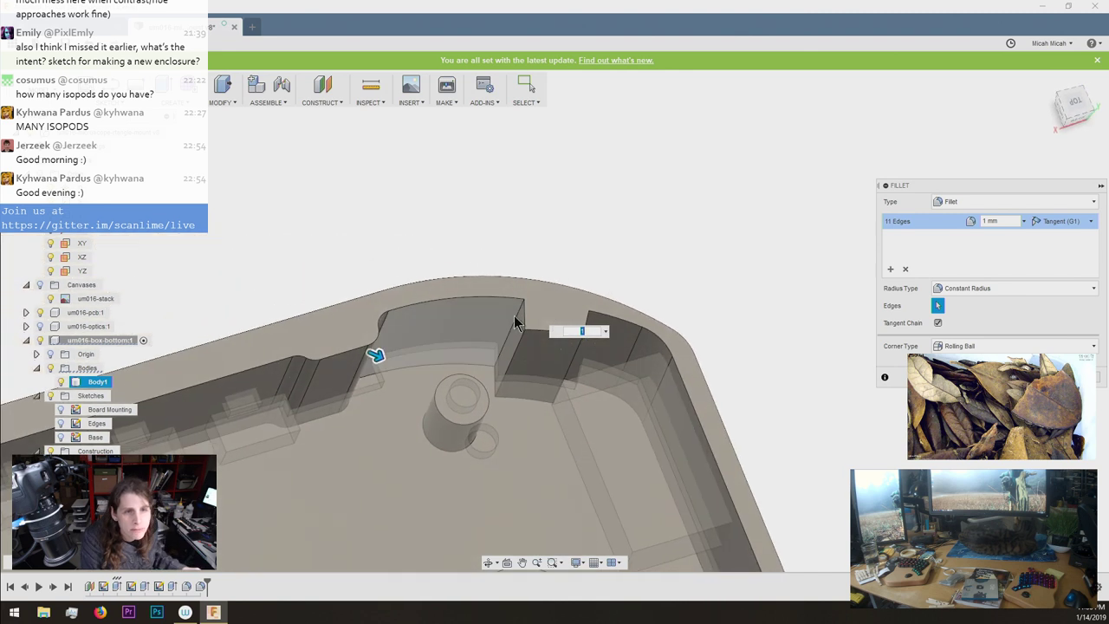
Add the remaining vertical inner wall edges around the connector-end recesses and the opposite side, and apply the 1 mm fillet.
click(520, 345)
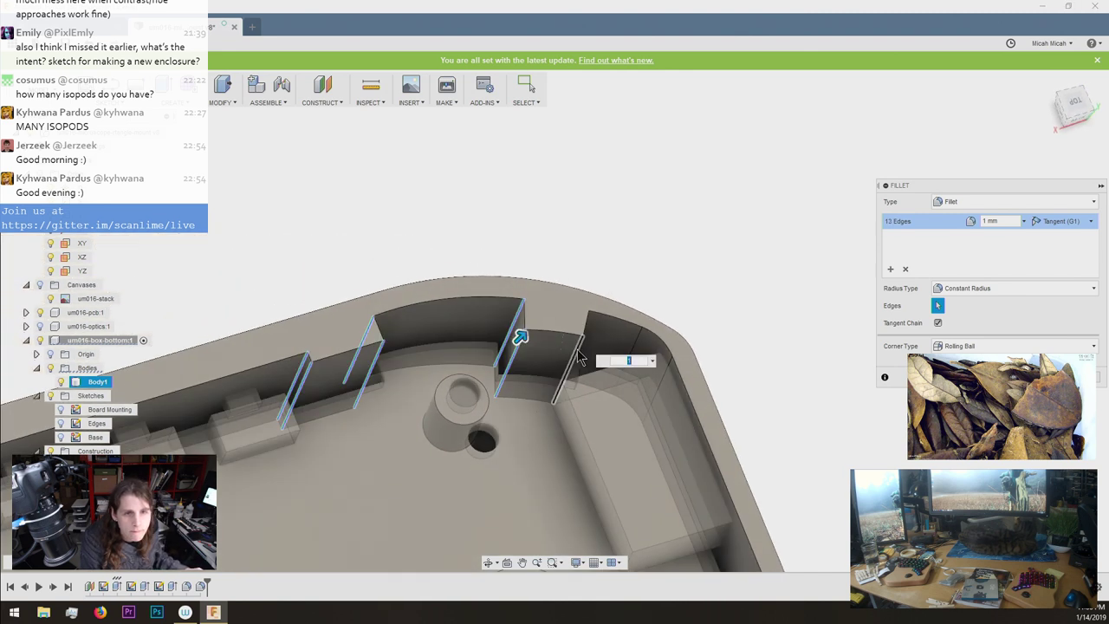
shift+middle_drag(700, 316, 574, 311)
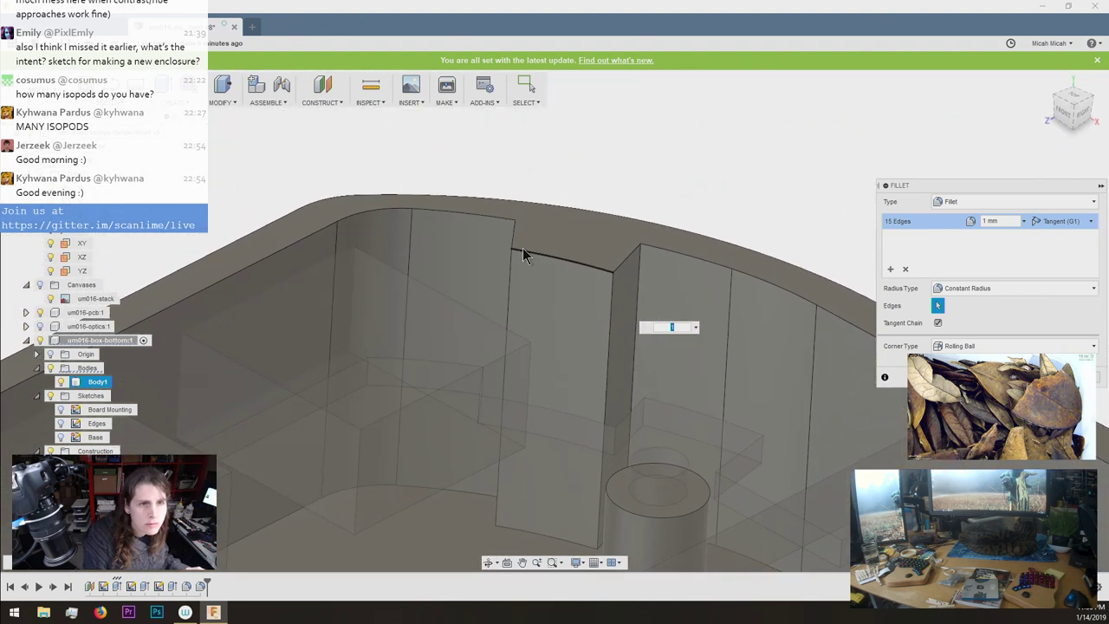
click(510, 263)
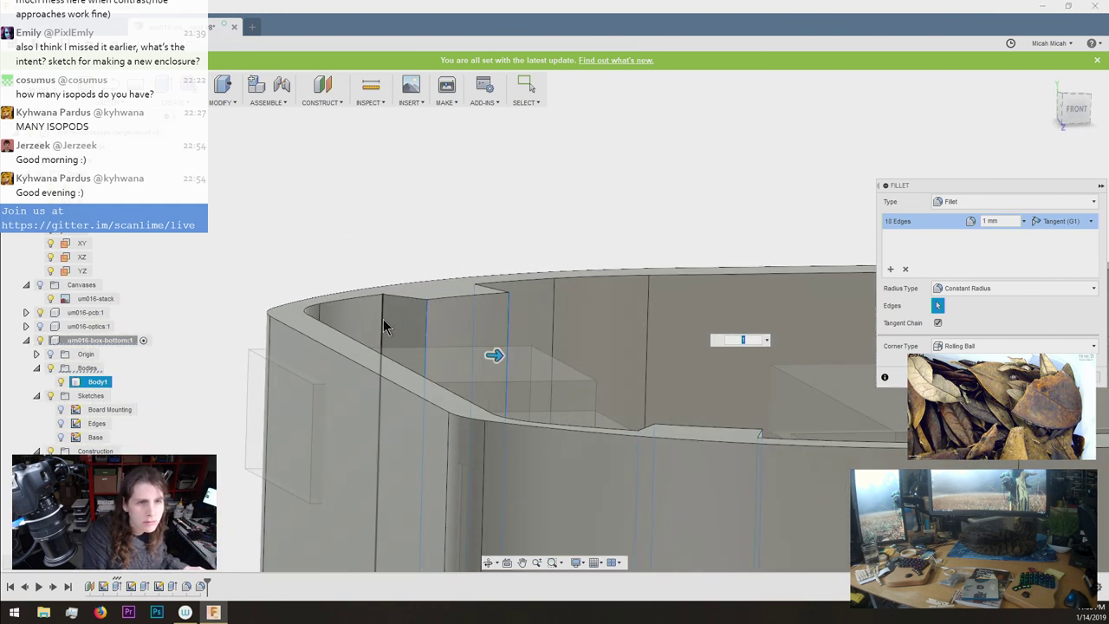
click(383, 319)
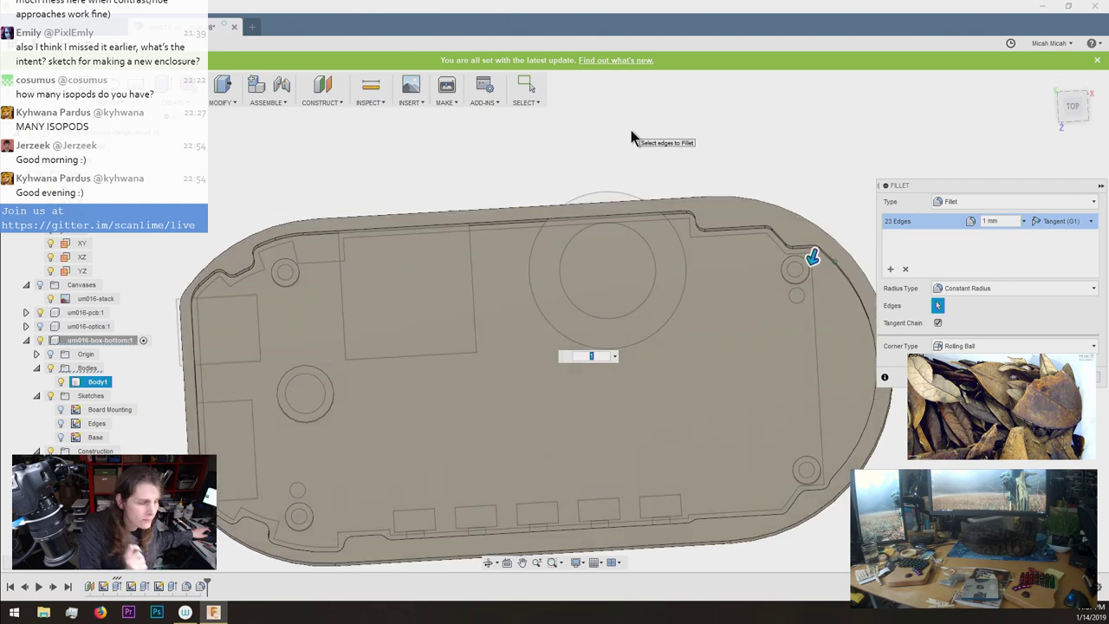
key(Return)
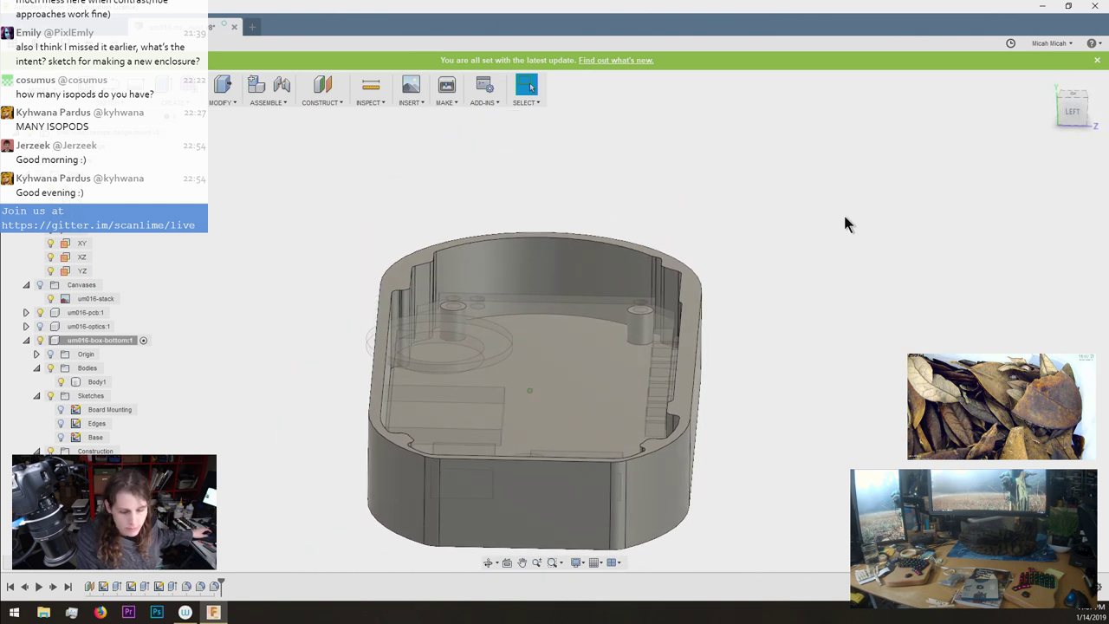
Toggle the visibility of the um016-pcb component and create a sketch on the top face of the large standoff near the connector end.
click(501, 318)
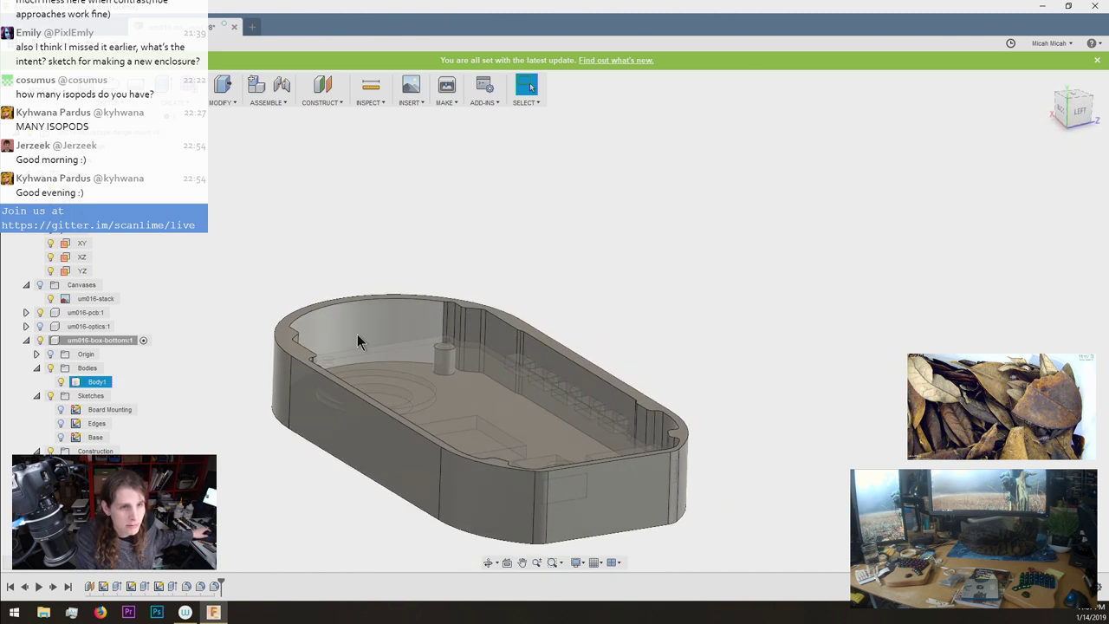
shift+middle_drag(471, 468, 574, 348)
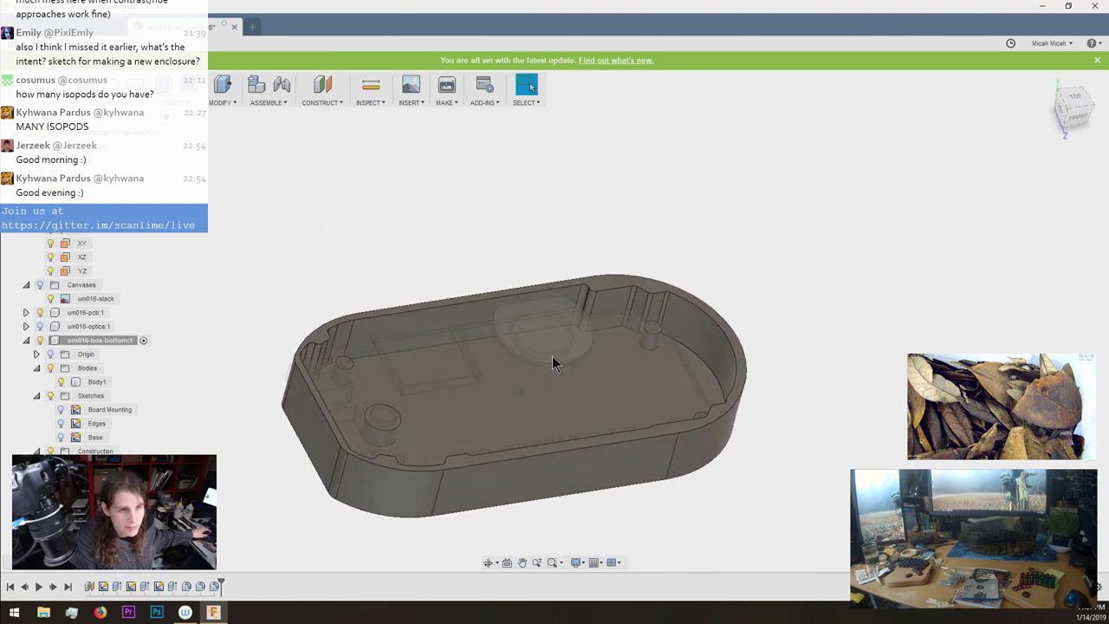
click(40, 312)
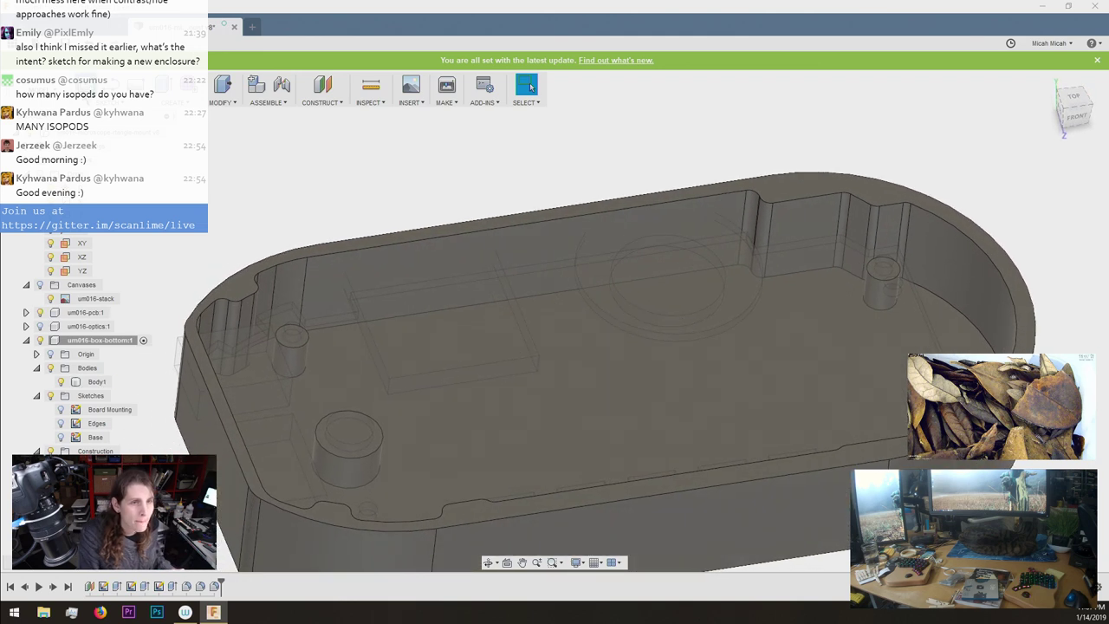
click(354, 426)
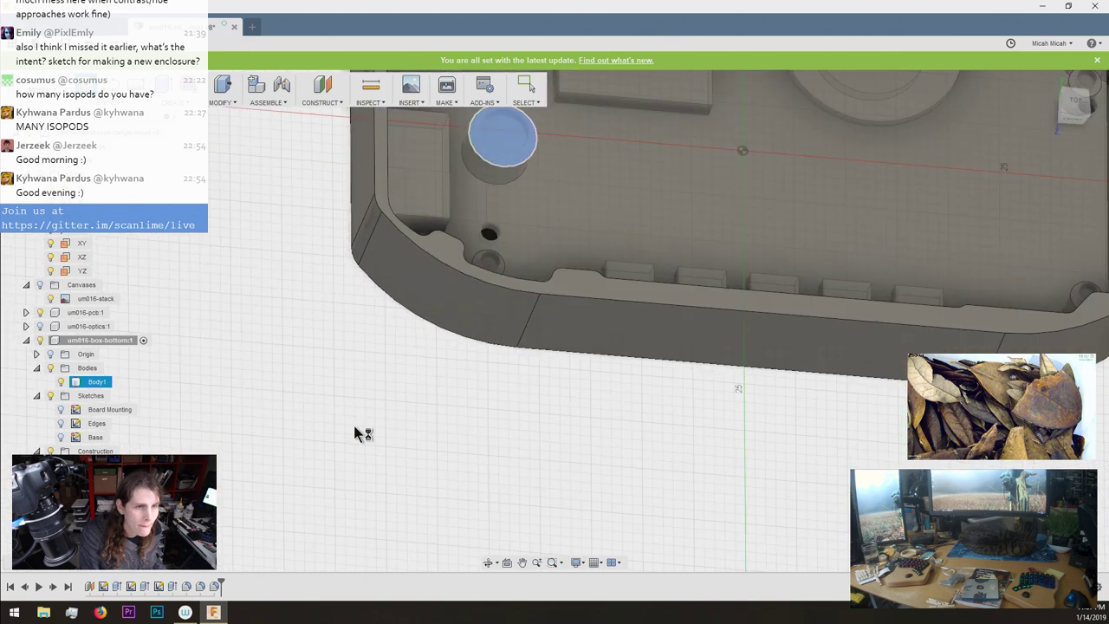
scroll(431, 270, up, 5)
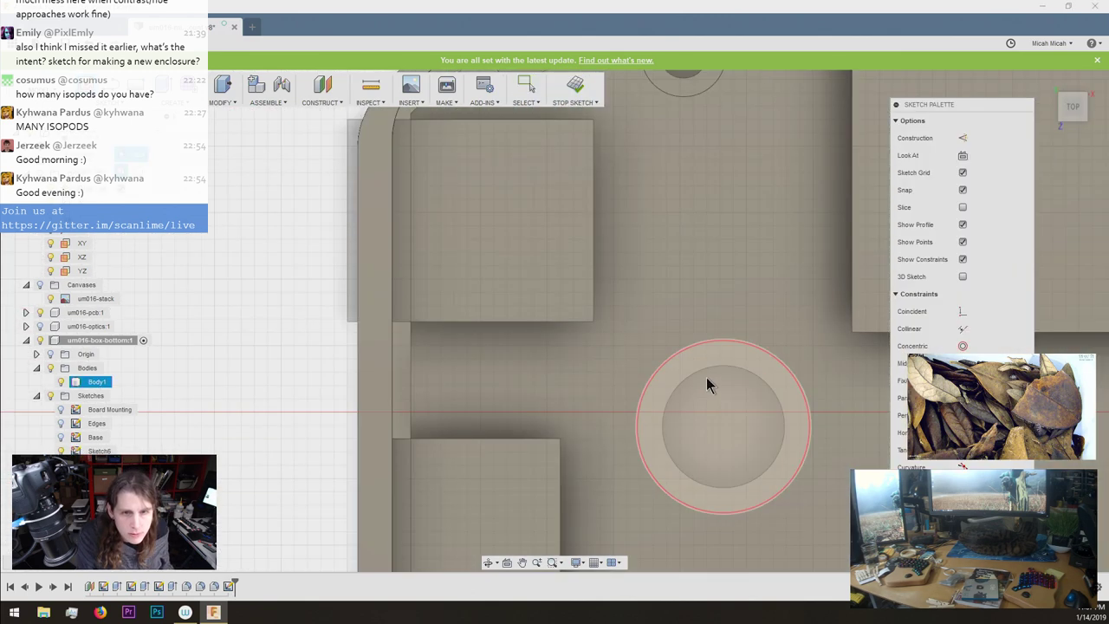
Project the inner circle concentric with the large standoff into the sketch and offset it inward.
click(709, 381)
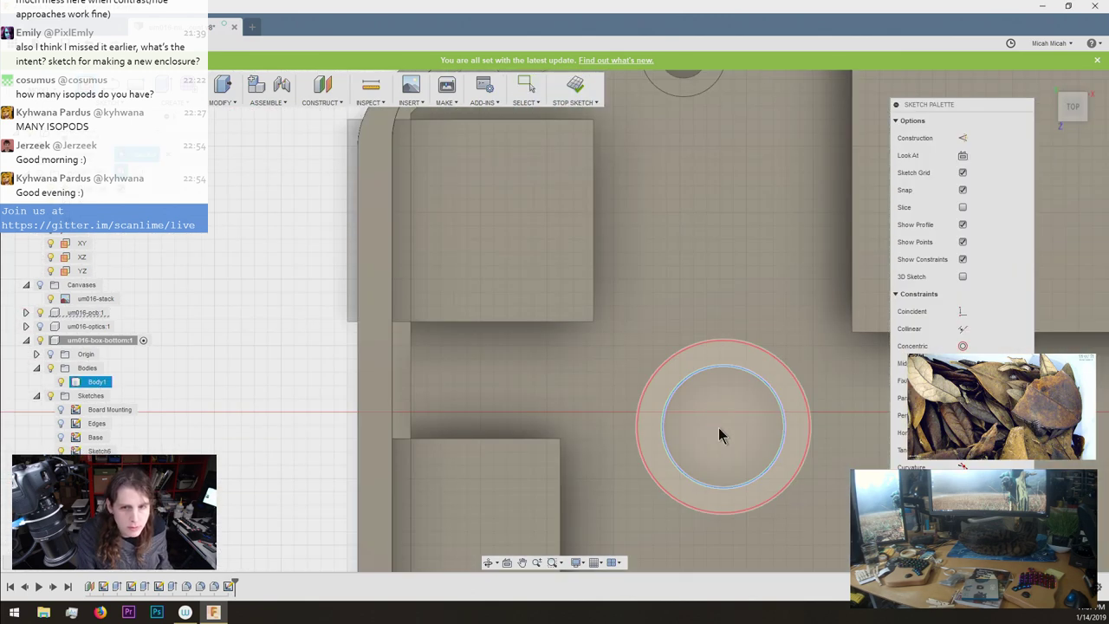
key(e)
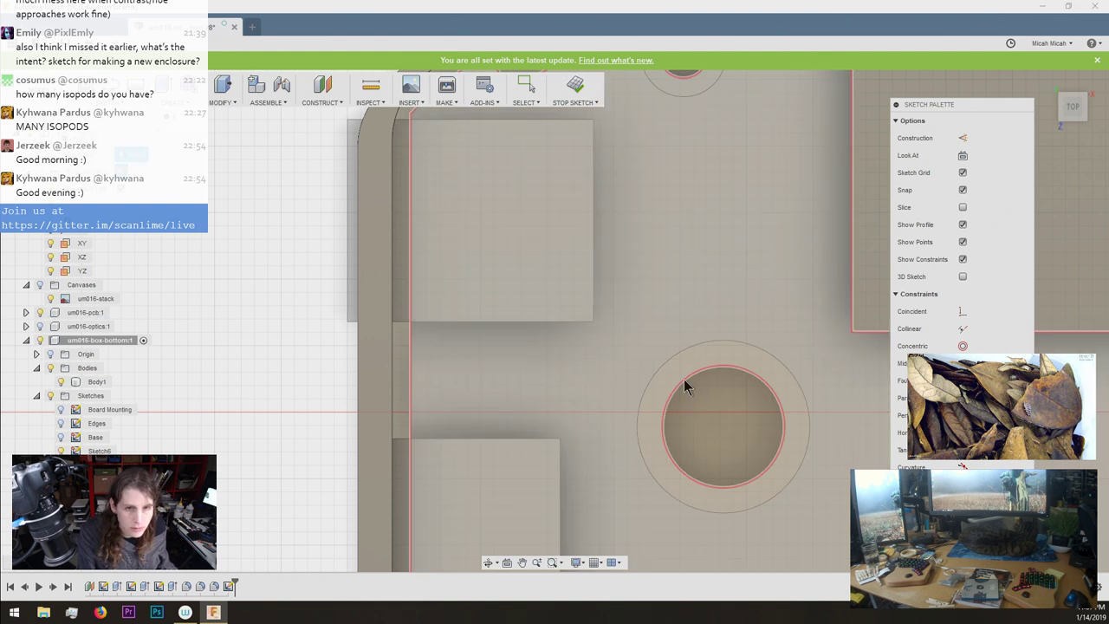
click(705, 379)
click(705, 378)
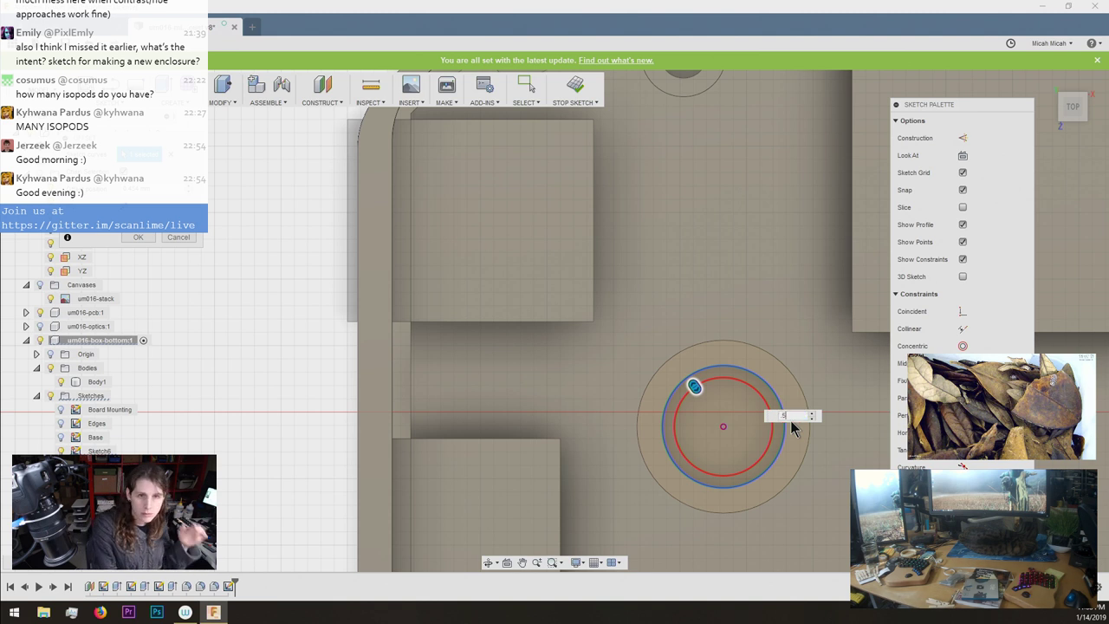
key(BackSpace)
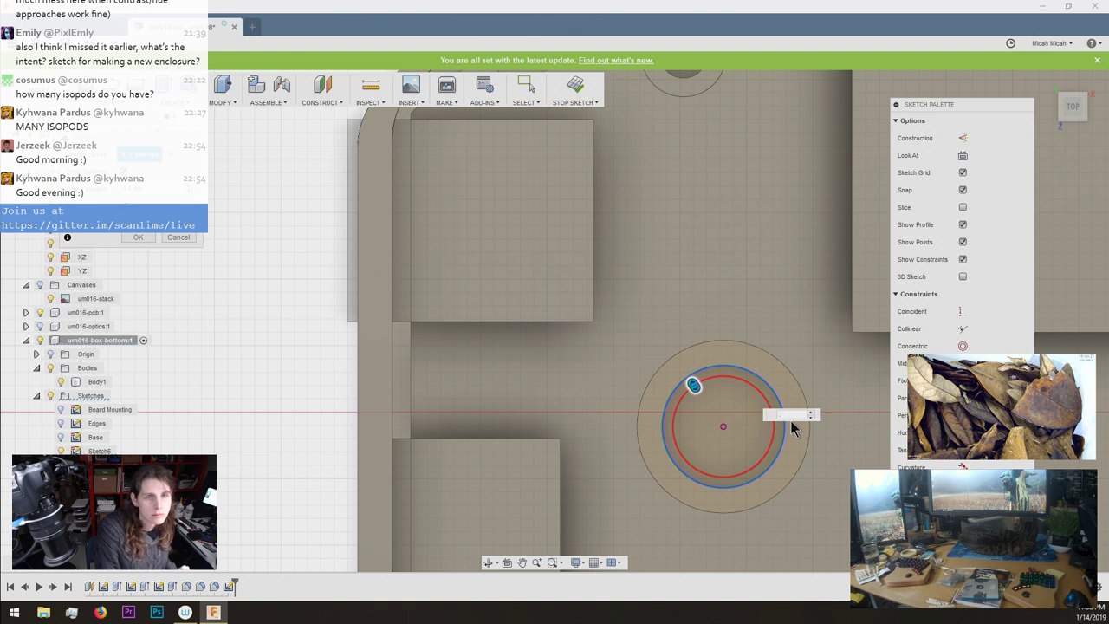
text(.4)
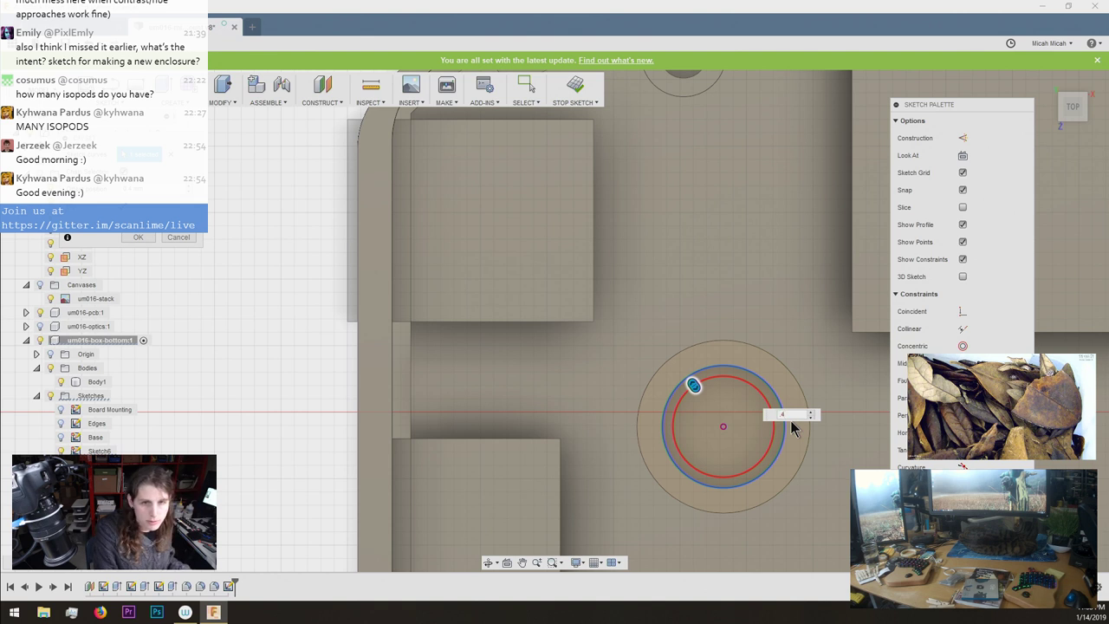
key(BackSpace)
text(3)
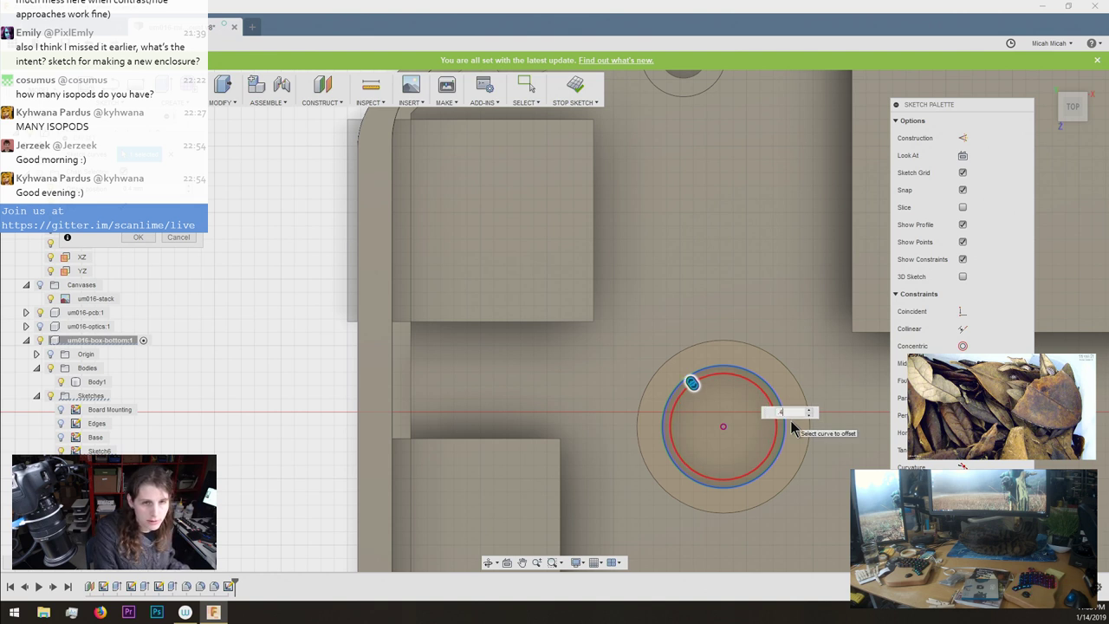
key(Return)
Extrude the inner offset circle on top of the large standoff upward about 3 mm as a joined peg.
scroll(785, 312, down, 3)
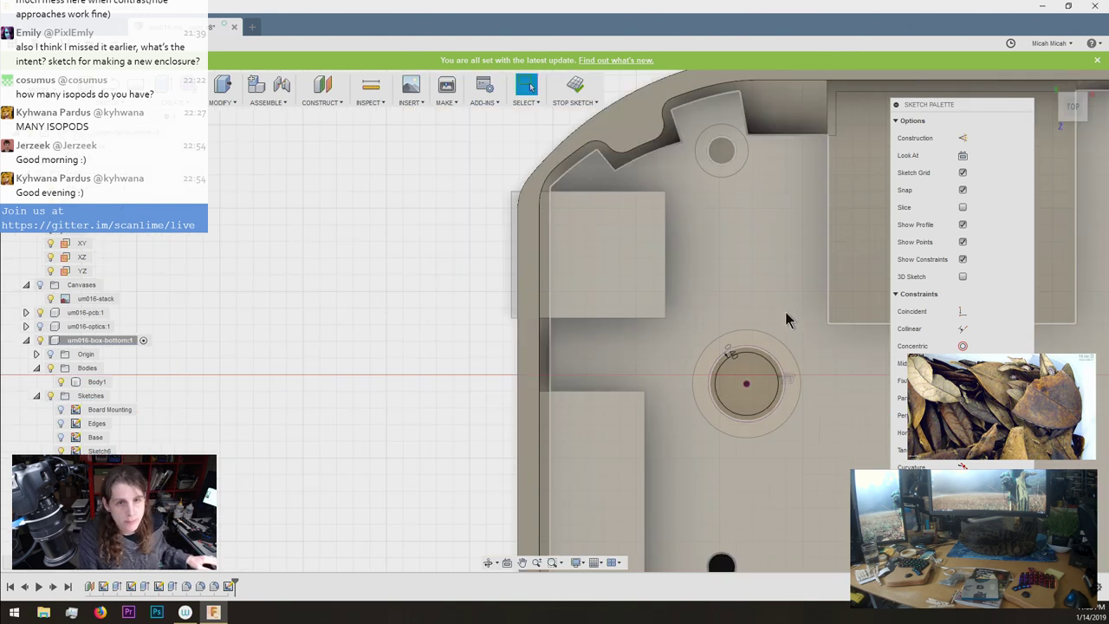
key(F6)
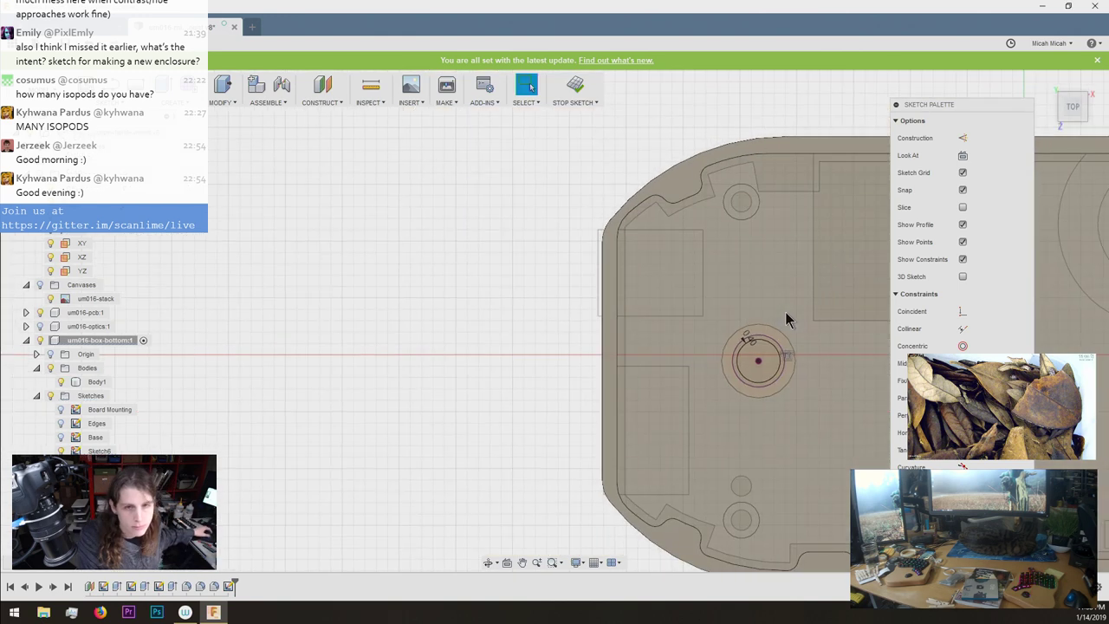
key(e)
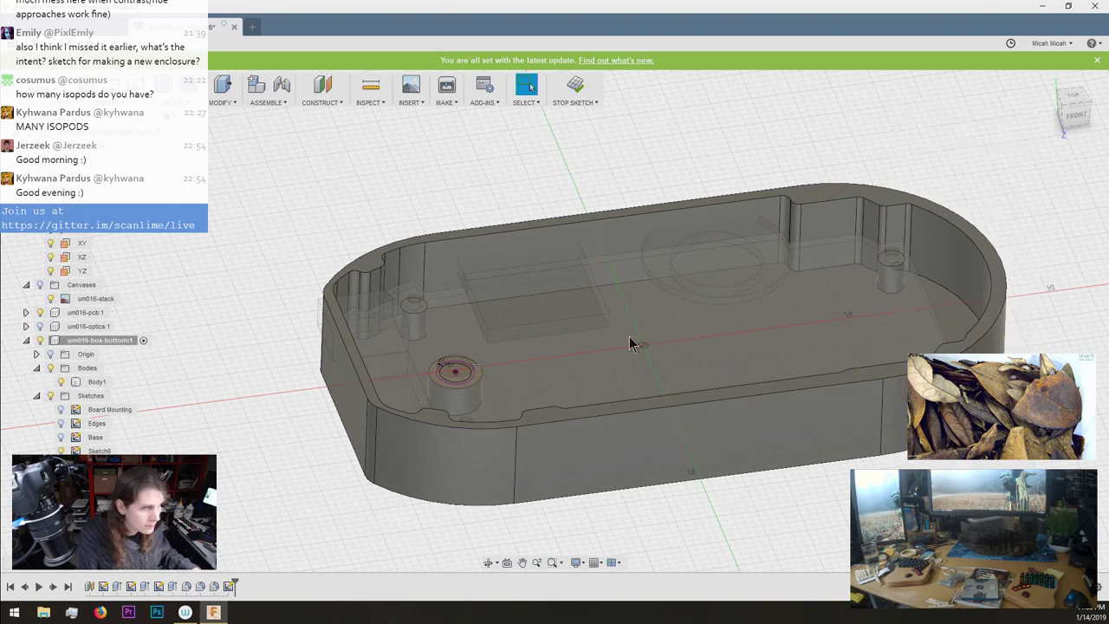
click(464, 379)
scroll(465, 378, up, 5)
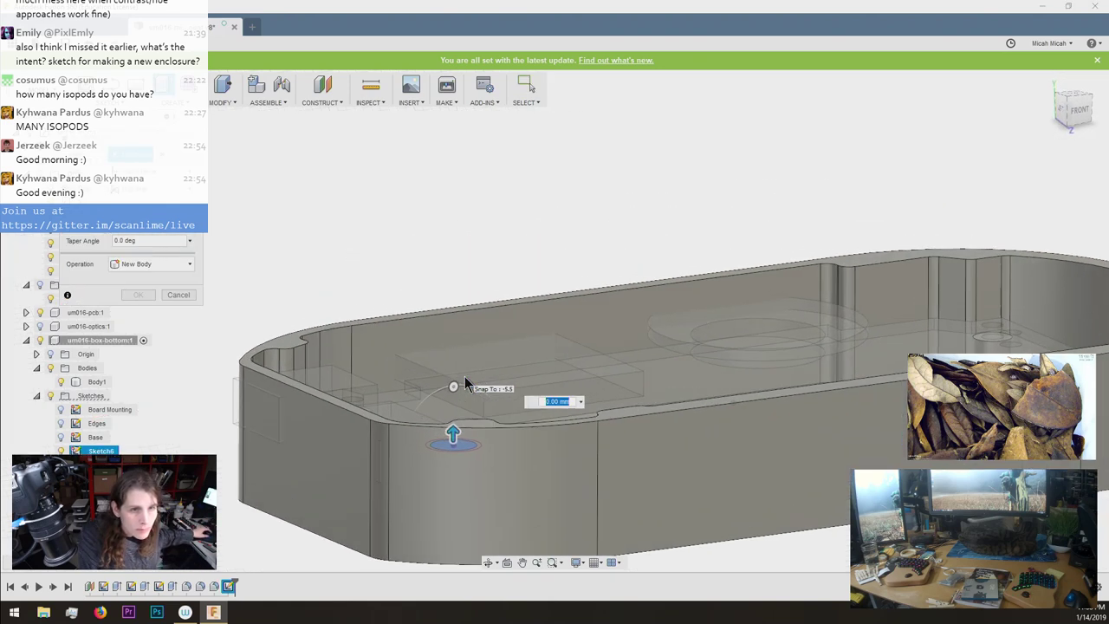
scroll(458, 454, down, 3)
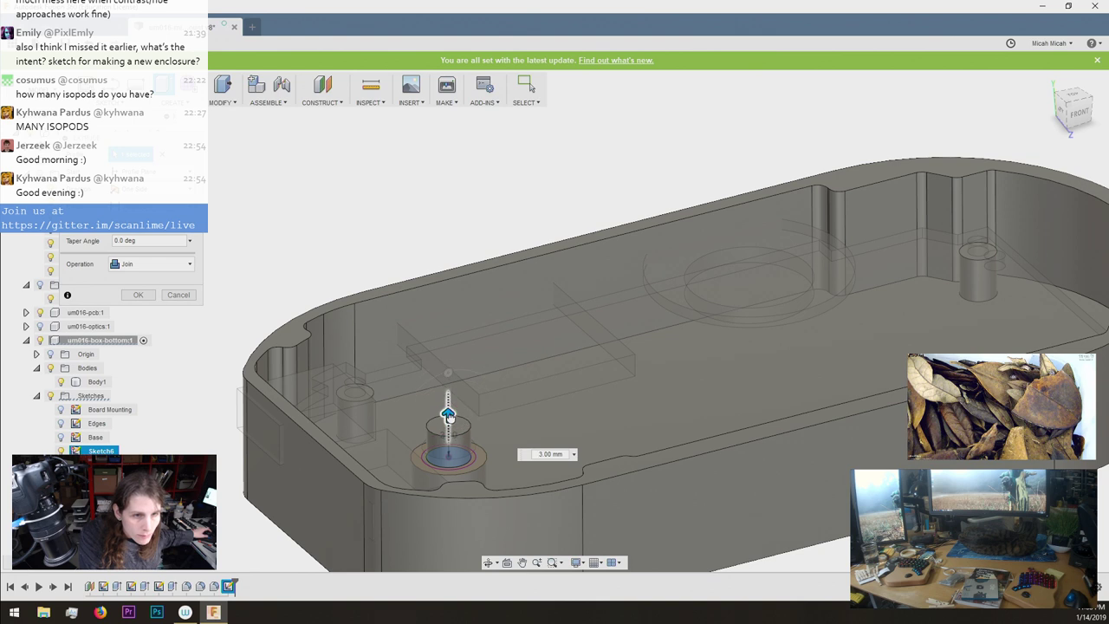
shift+middle_drag(576, 389, 488, 407)
Fillet the top circular edge of the peg on the large standoff with a 1 mm radius.
key(f)
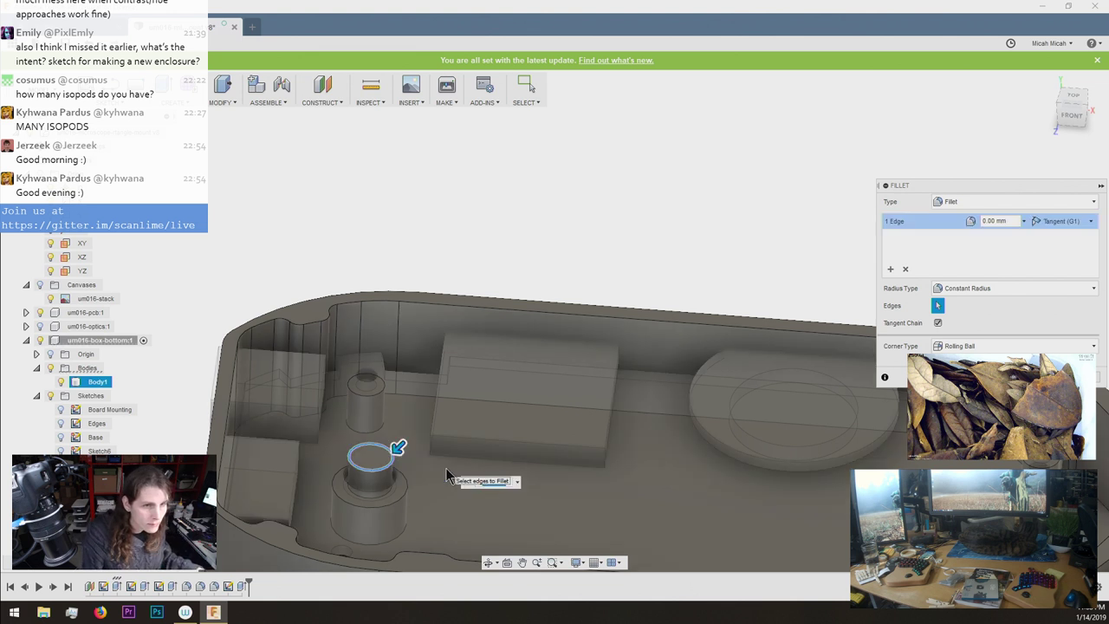
text(1)
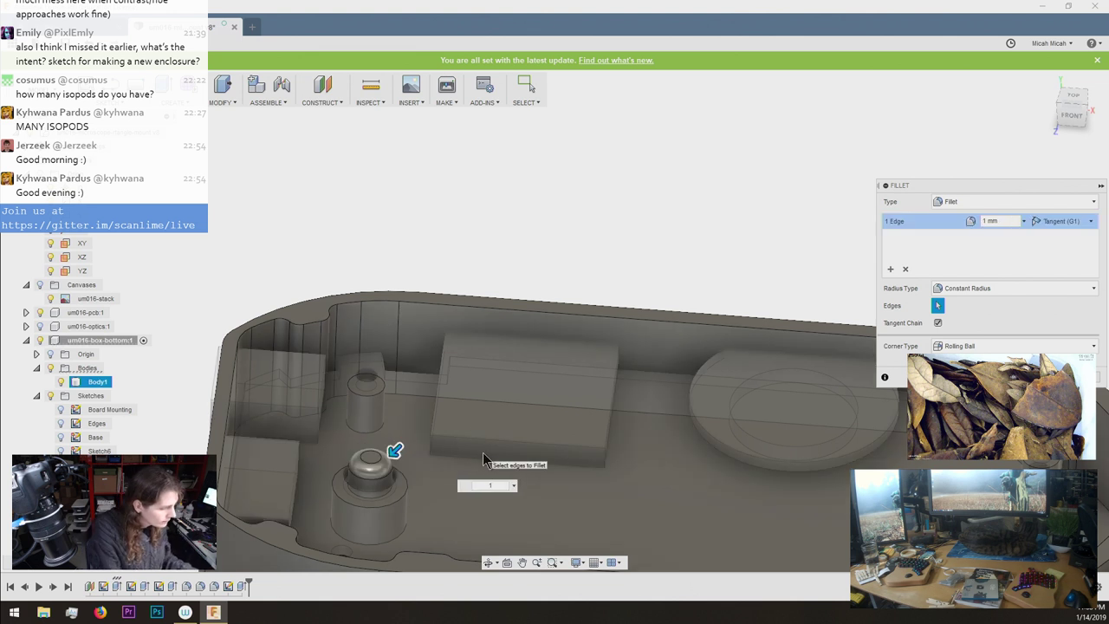
key(Return)
Fillet the enclosure's outer bottom perimeter edge all the way around with a 0.5 mm radius.
key(shift+F5)
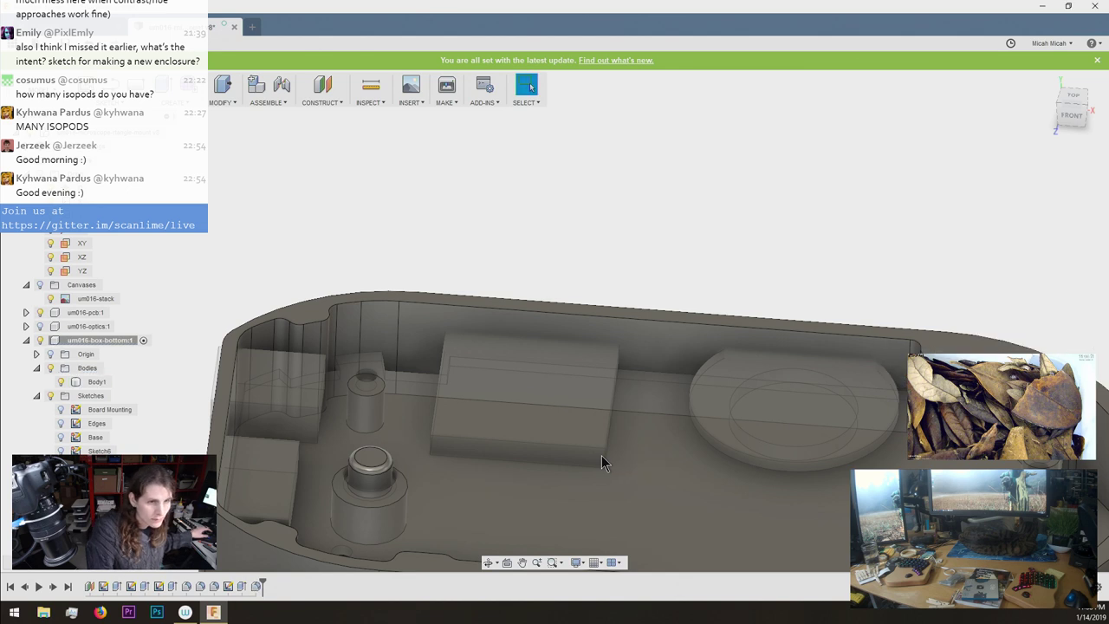
key(F5)
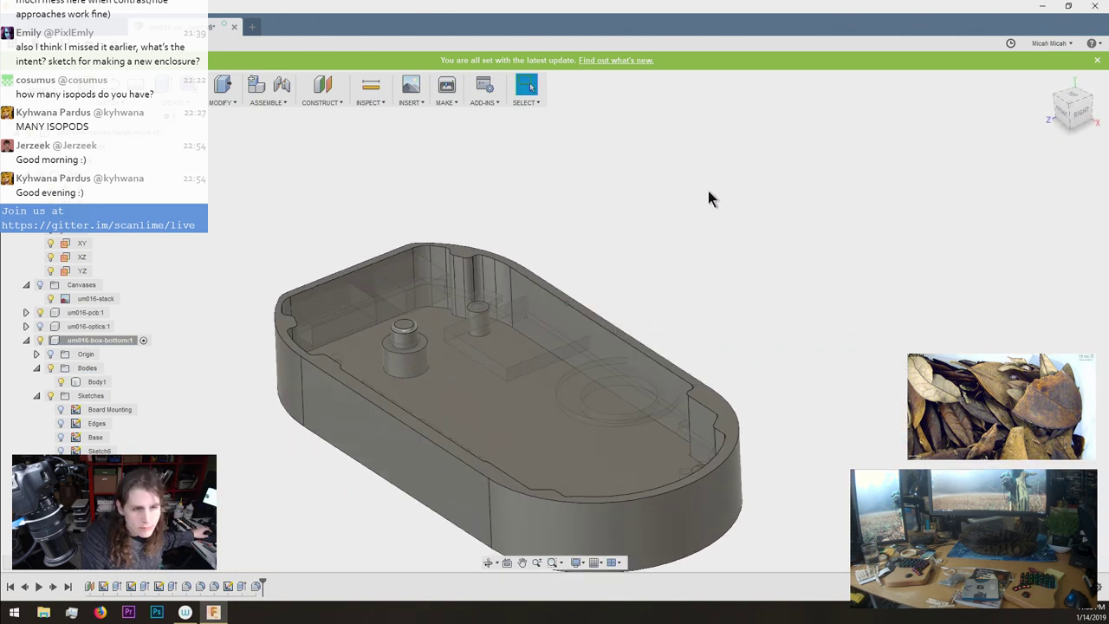
key(F5)
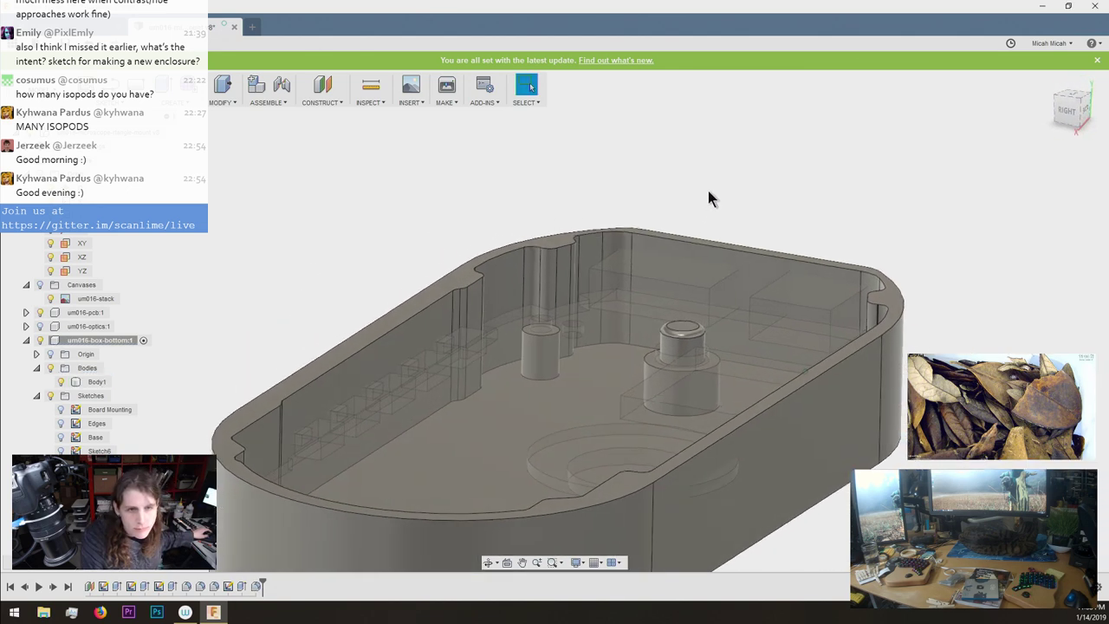
key(F5)
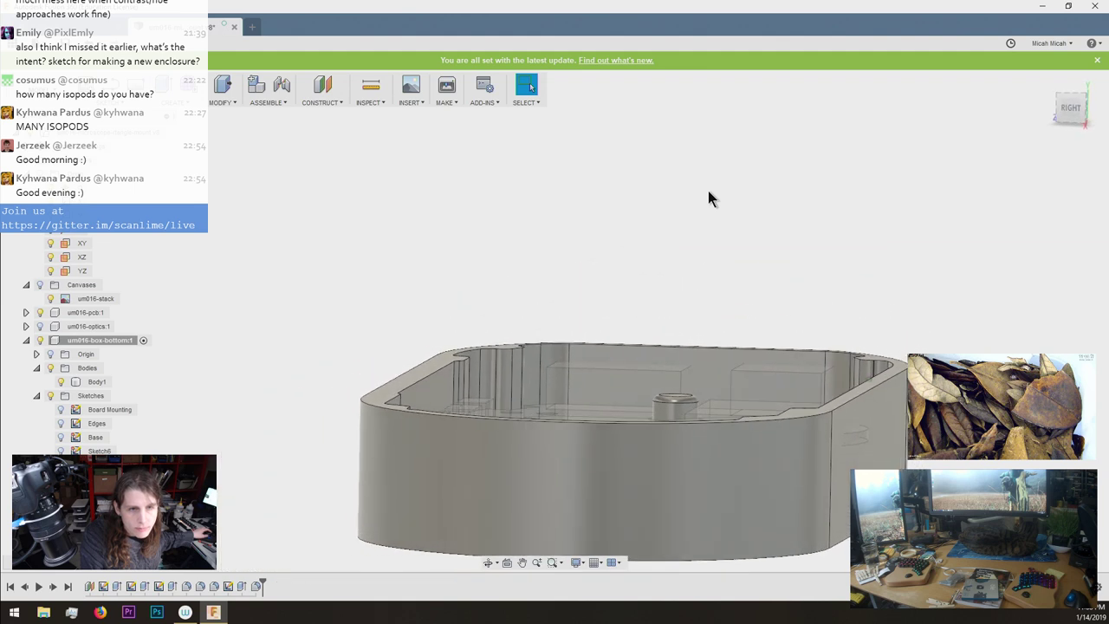
key(F5)
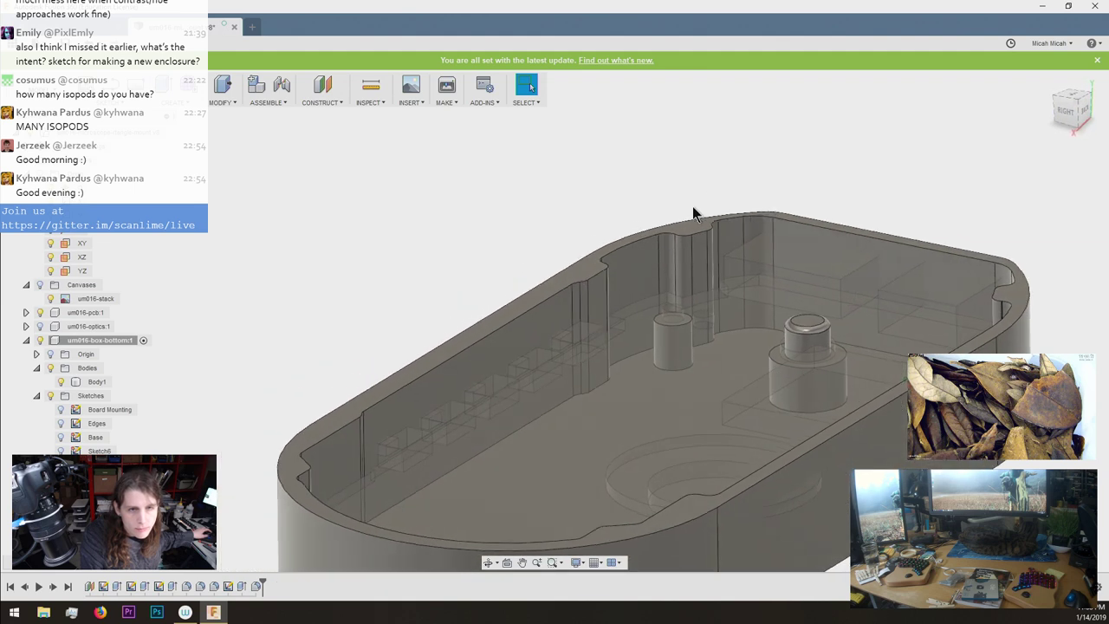
key(F5)
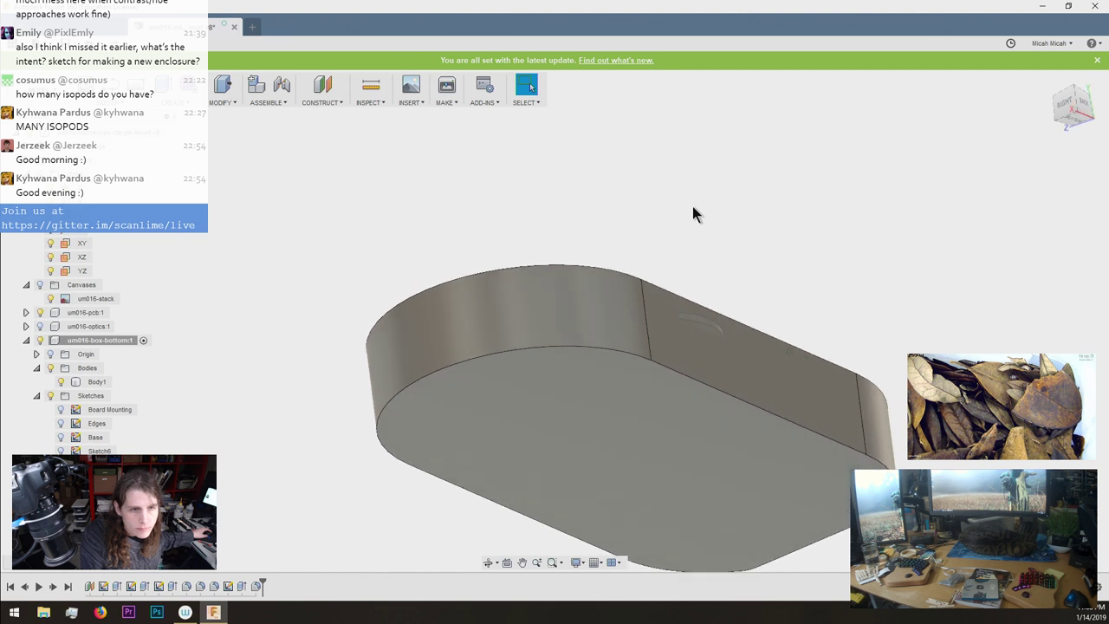
key(f)
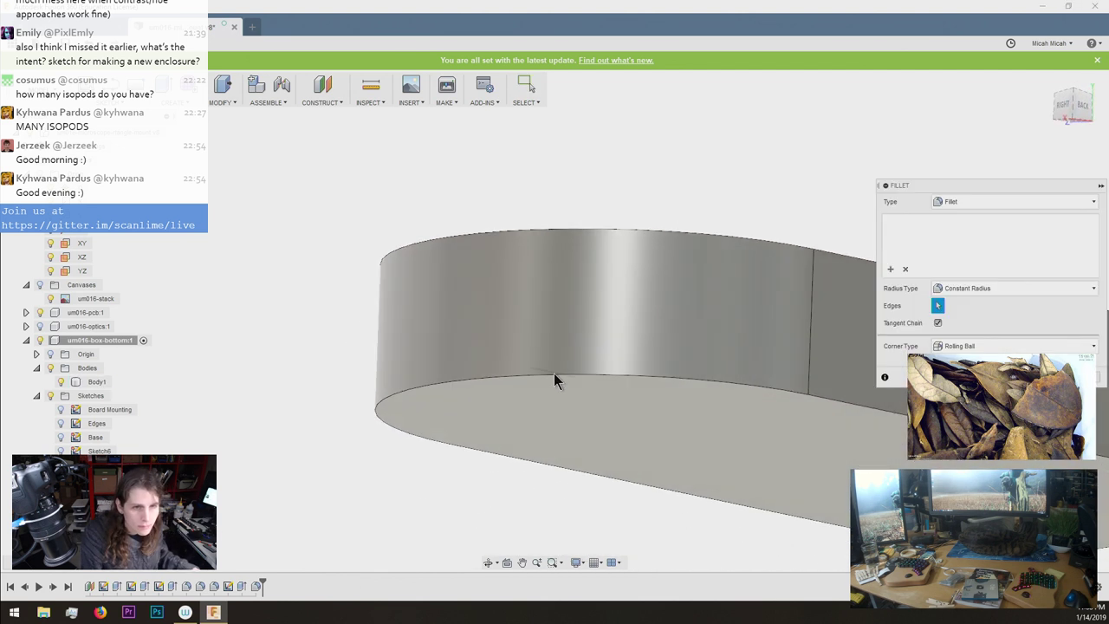
click(554, 374)
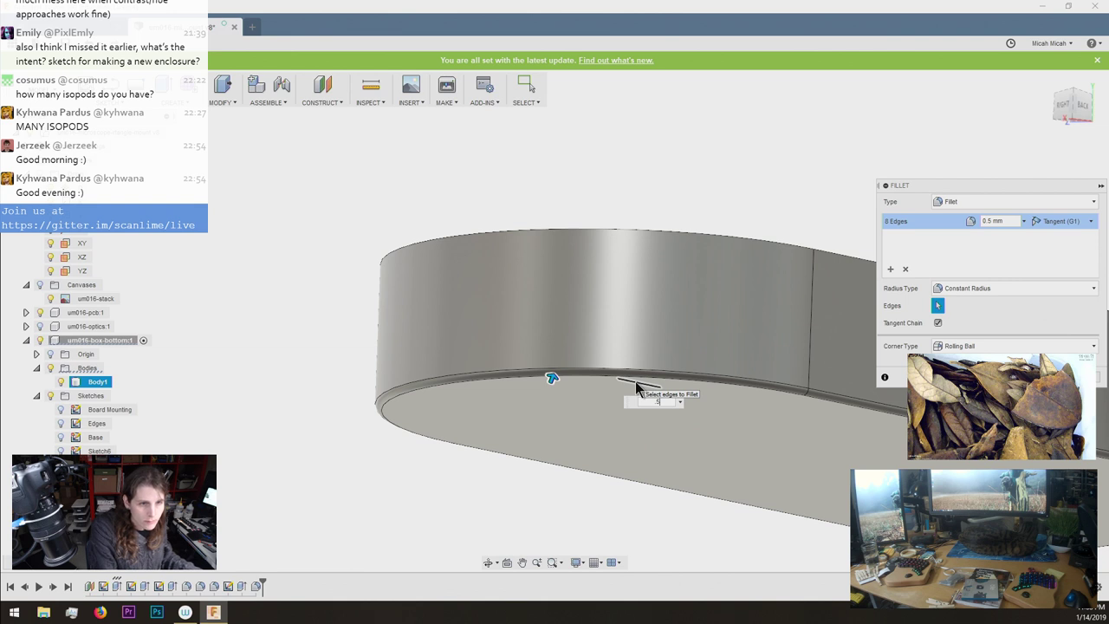
key(Return)
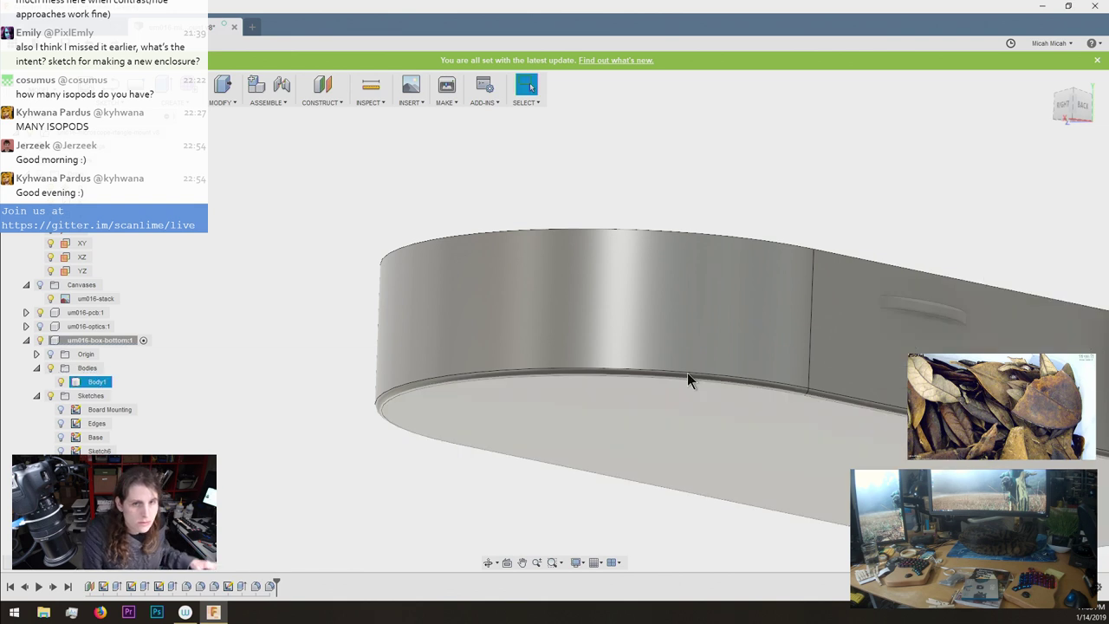
Examine the um016-box-bottom enclosure from outside and inside, including its underside, inner walls and board-mounting standoffs.
key(F5)
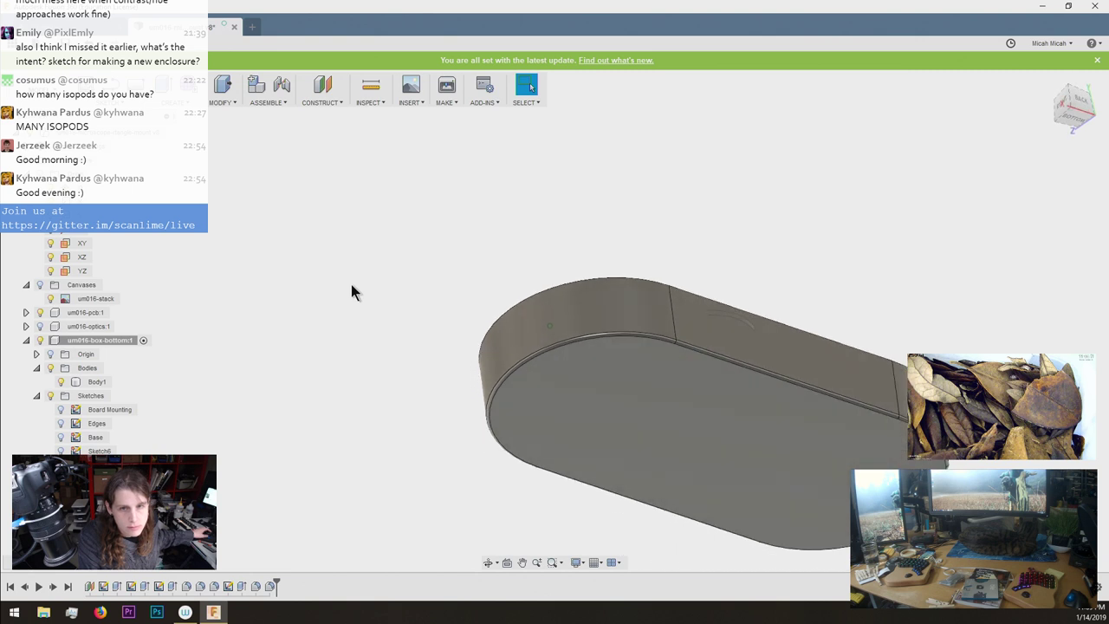
key(F5)
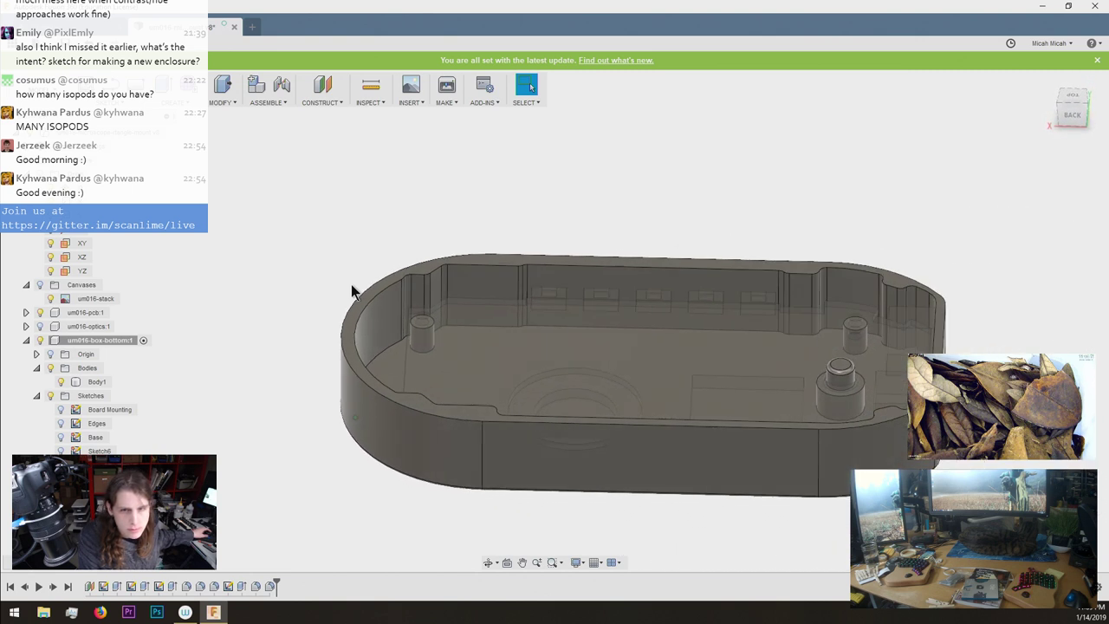
key(F5)
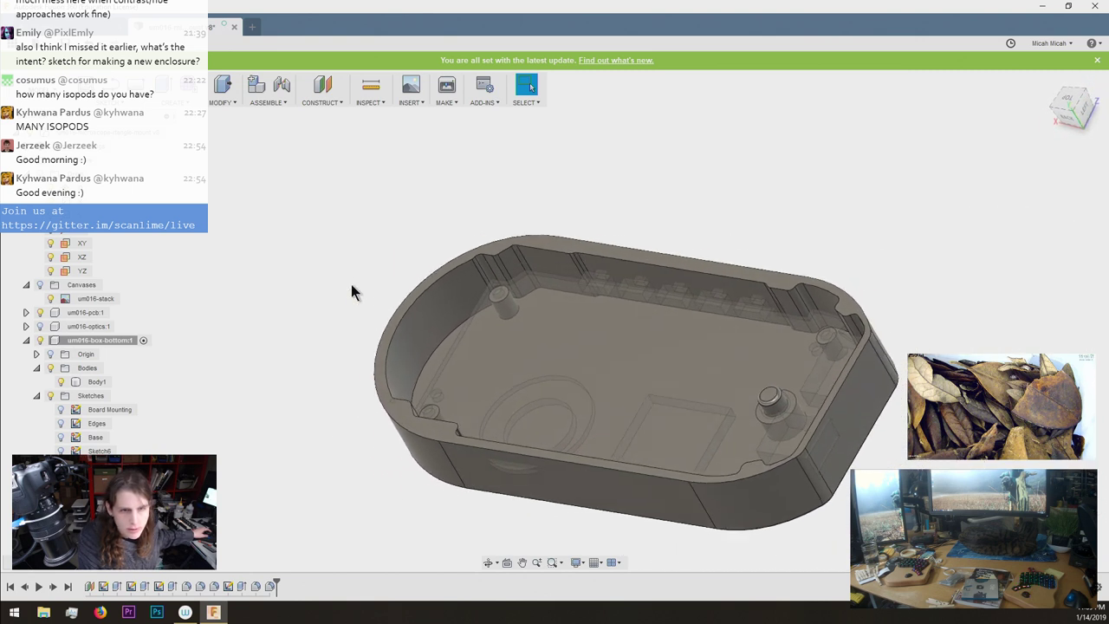
key(F5)
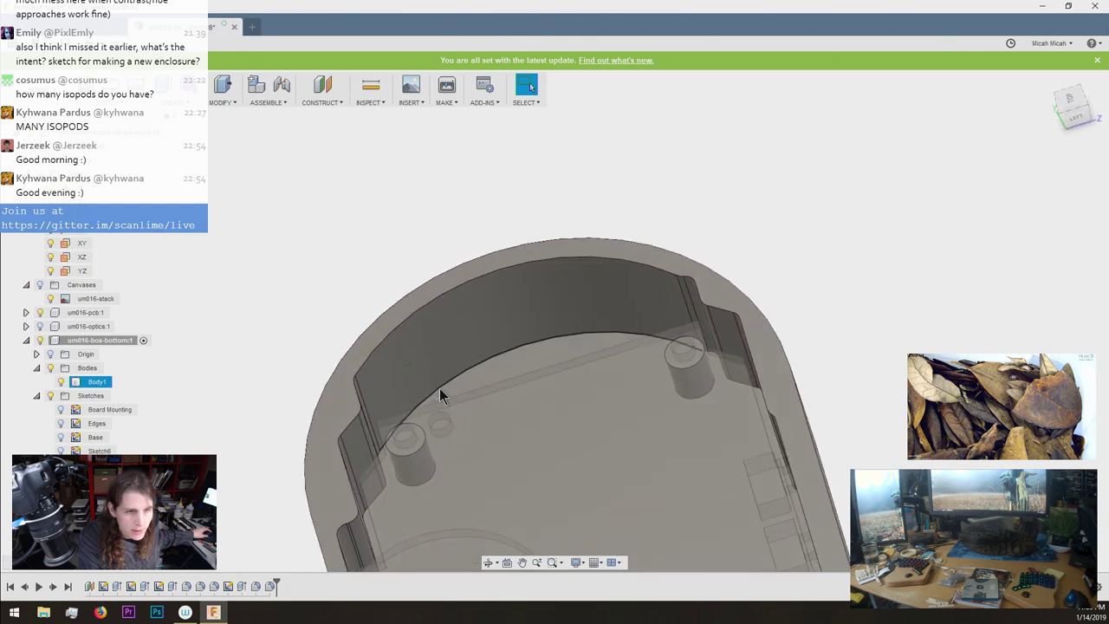
key(F5)
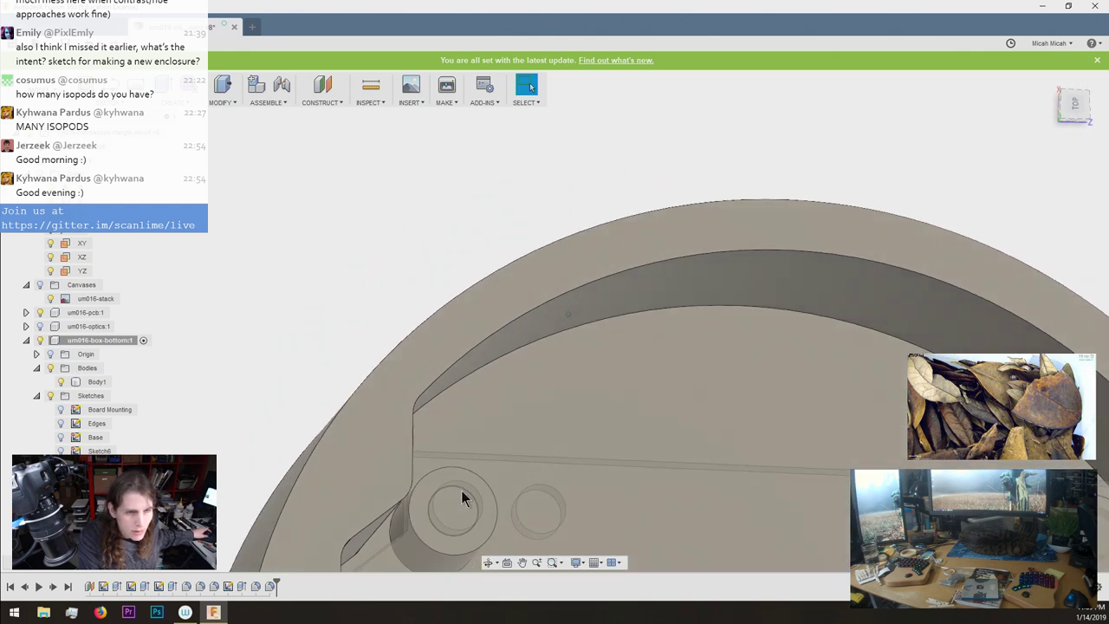
key(F5)
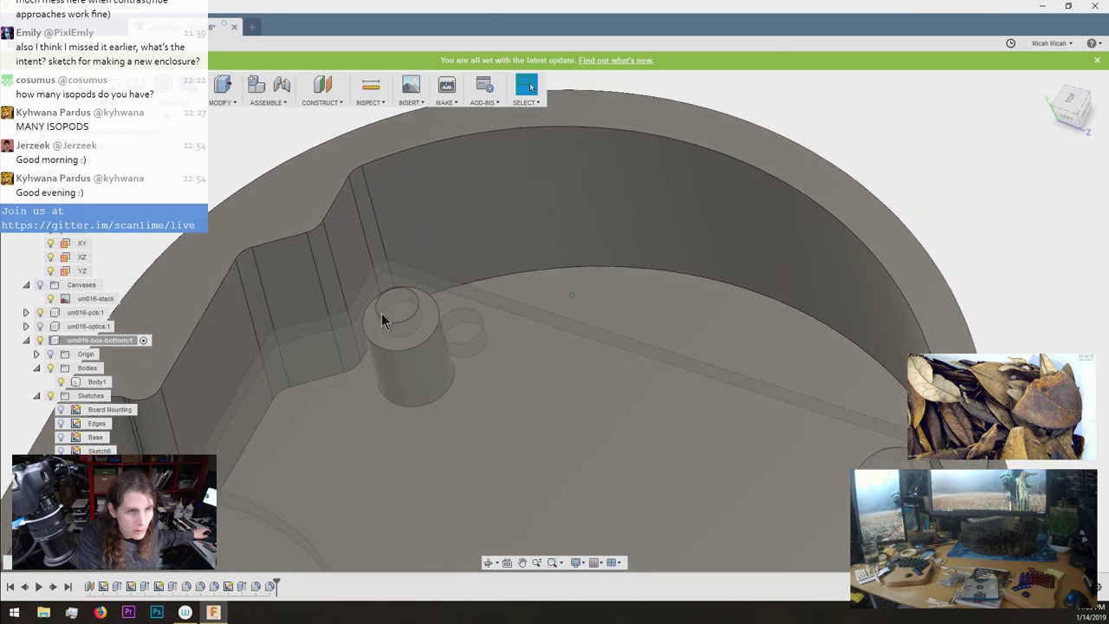
shift+middle_drag(418, 298, 420, 403)
key(F5)
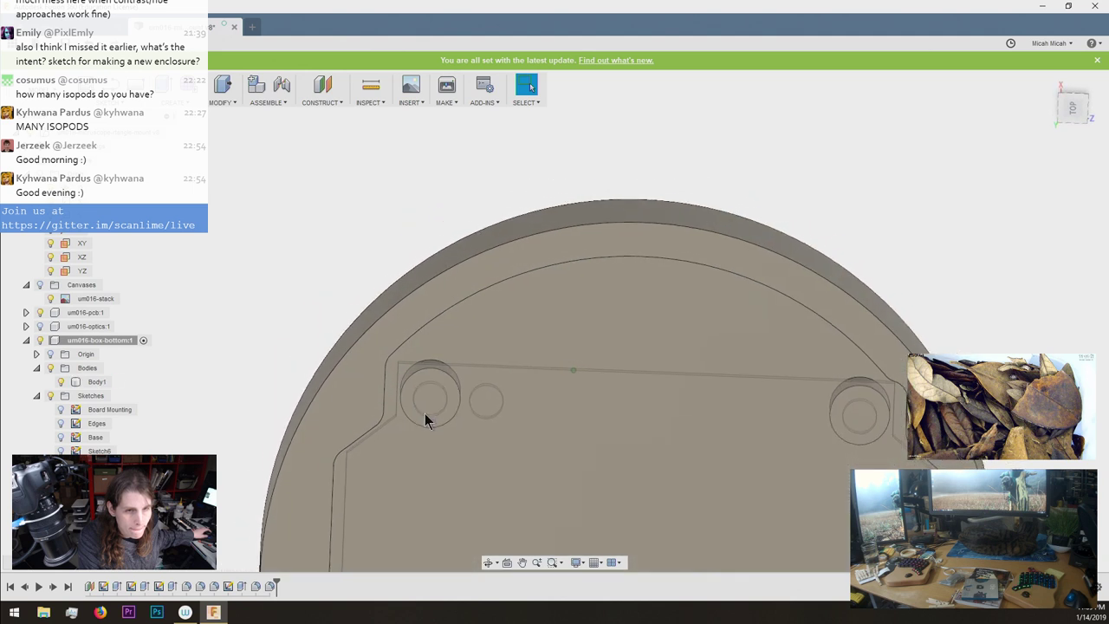
key(F5)
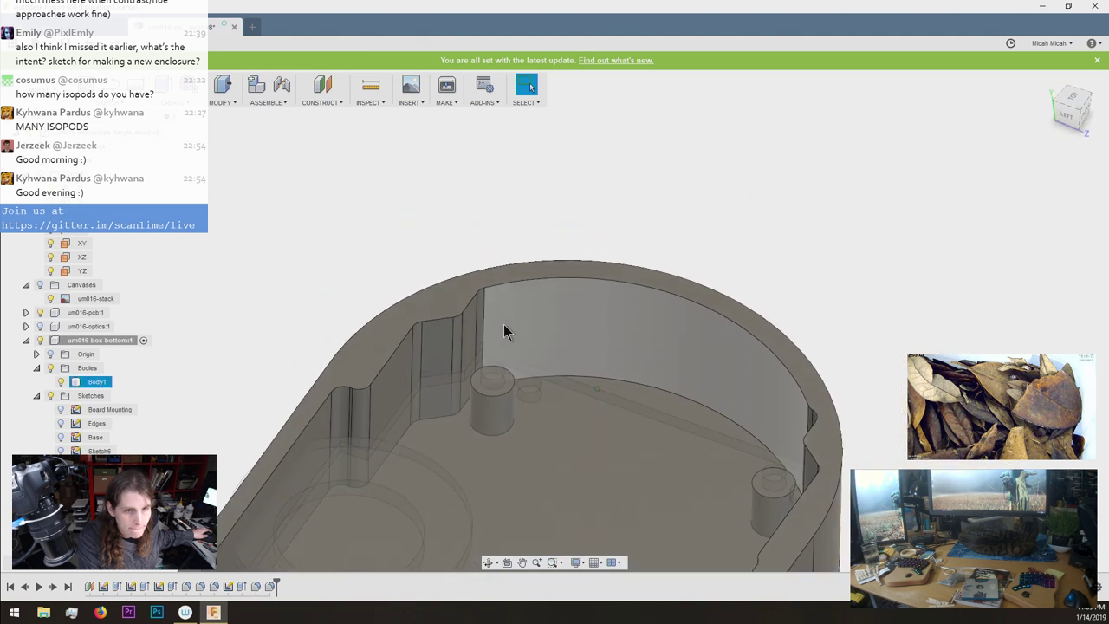
scroll(469, 308, down, 4)
shift+middle_drag(392, 274, 311, 298)
scroll(311, 298, up, 4)
mouse_move(263, 325)
middle_down()
mouse_move(382, 363)
mouse_move(271, 371)
mouse_move(281, 338)
mouse_move(270, 314)
middle_up()
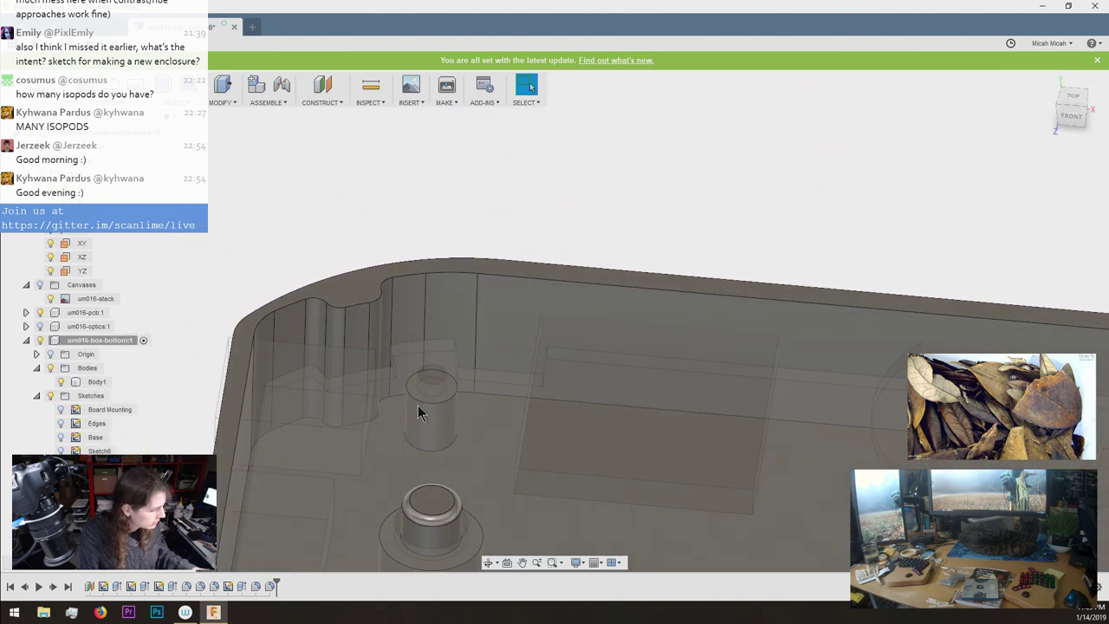
key(e)
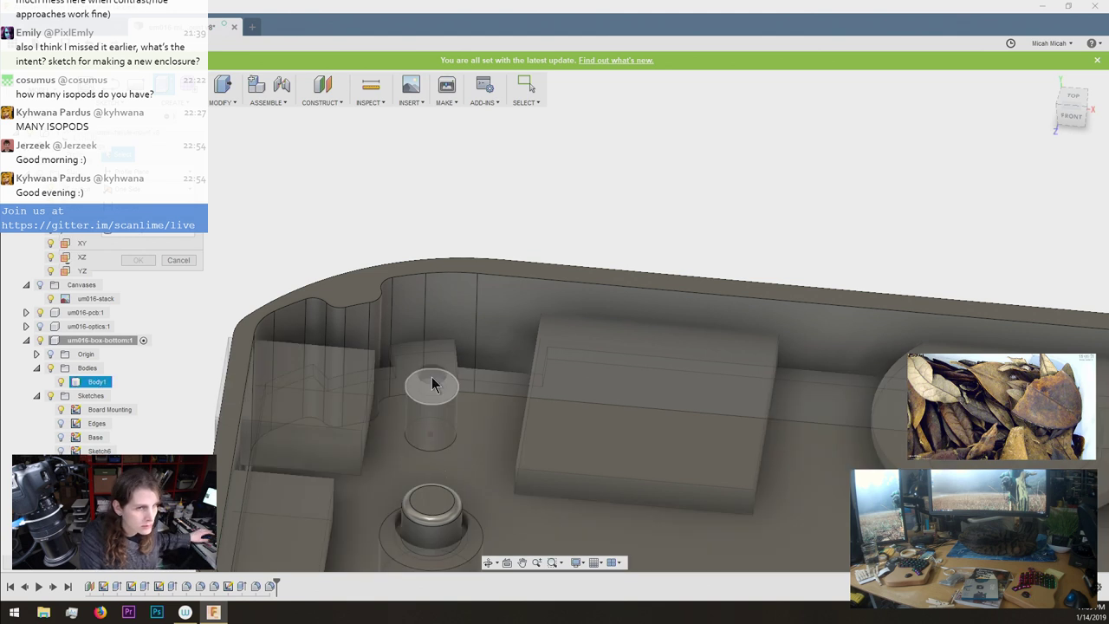
shift+middle_drag(431, 395, 255, 410)
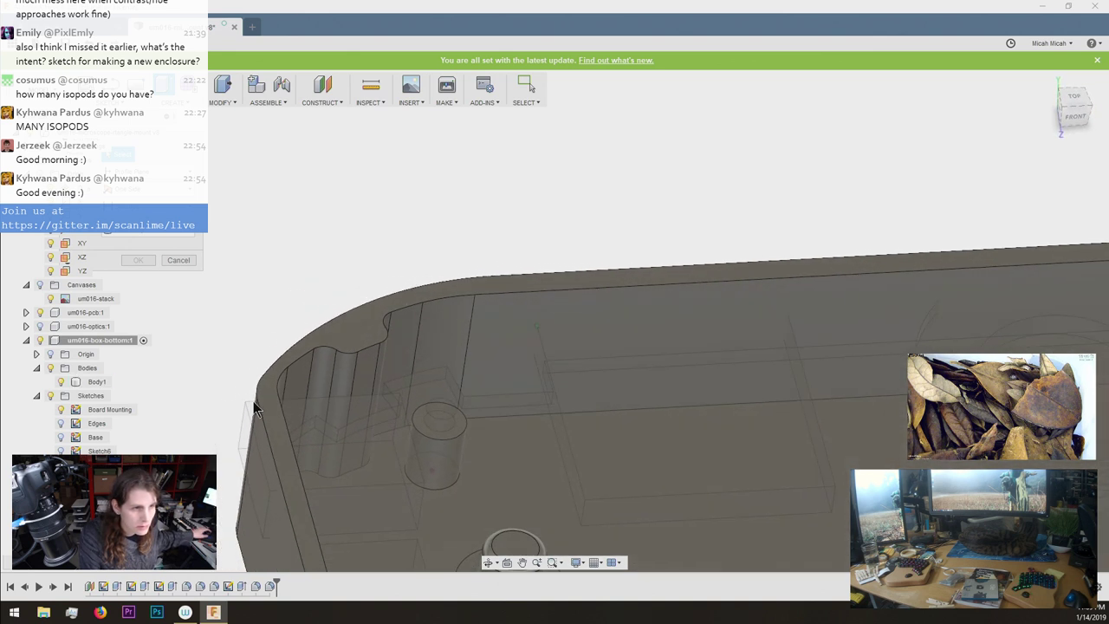
shift+middle_drag(62, 416, 181, 267)
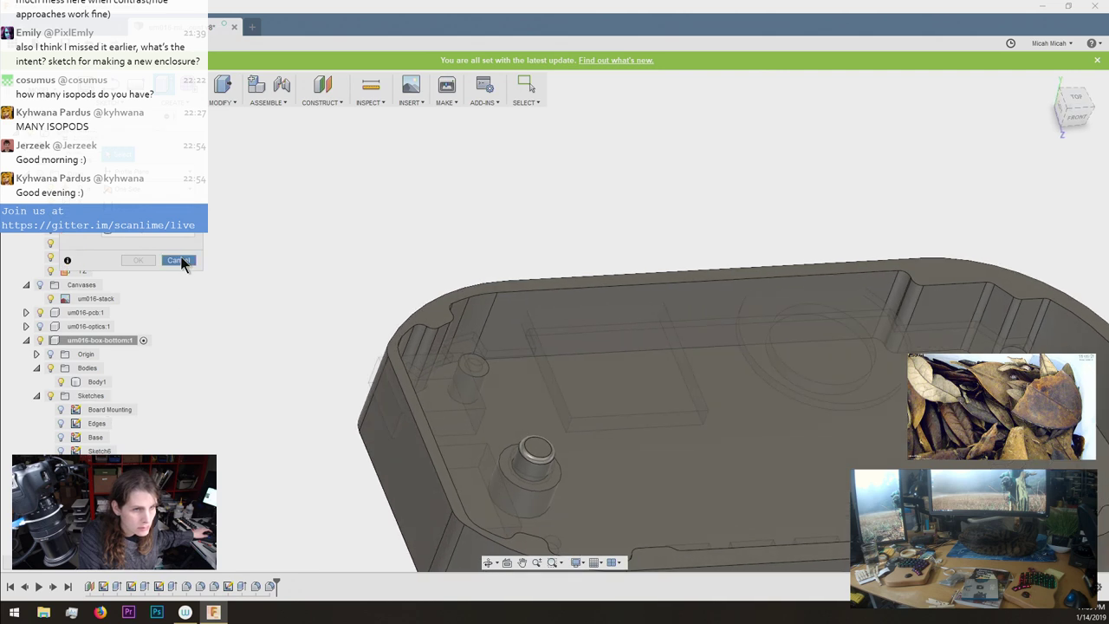
click(180, 259)
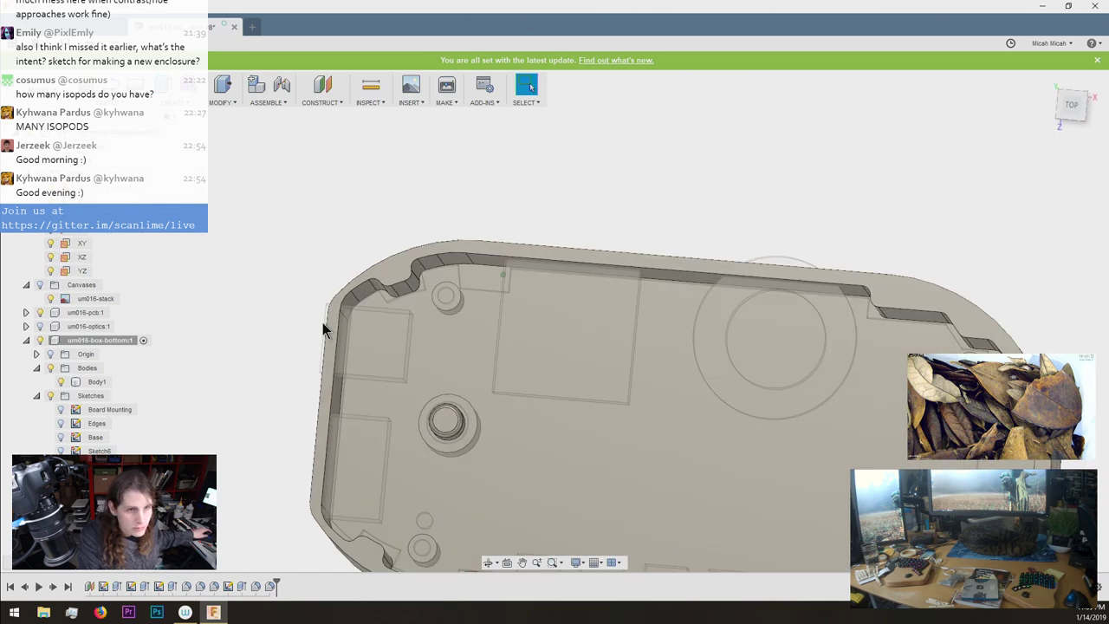
shift+middle_drag(322, 324, 414, 319)
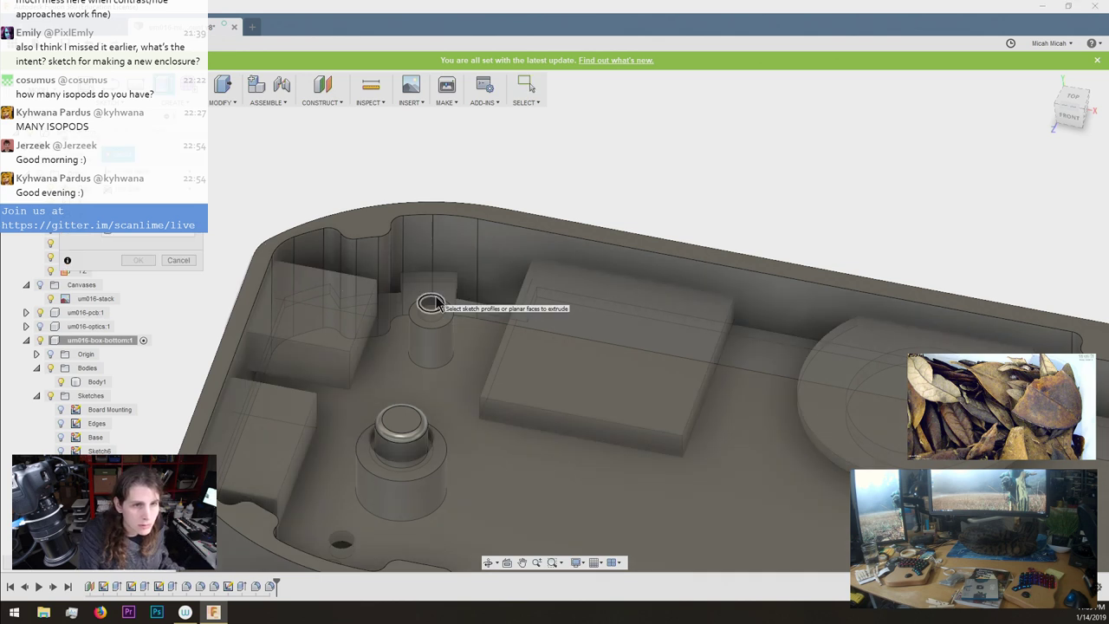
shift+middle_drag(636, 338, 420, 314)
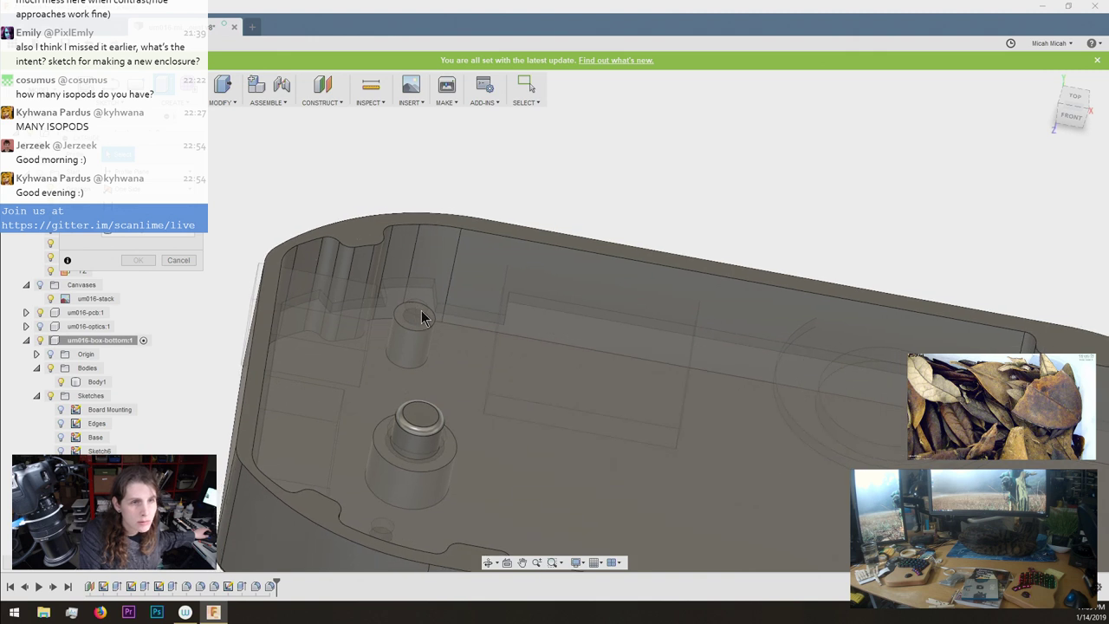
click(417, 312)
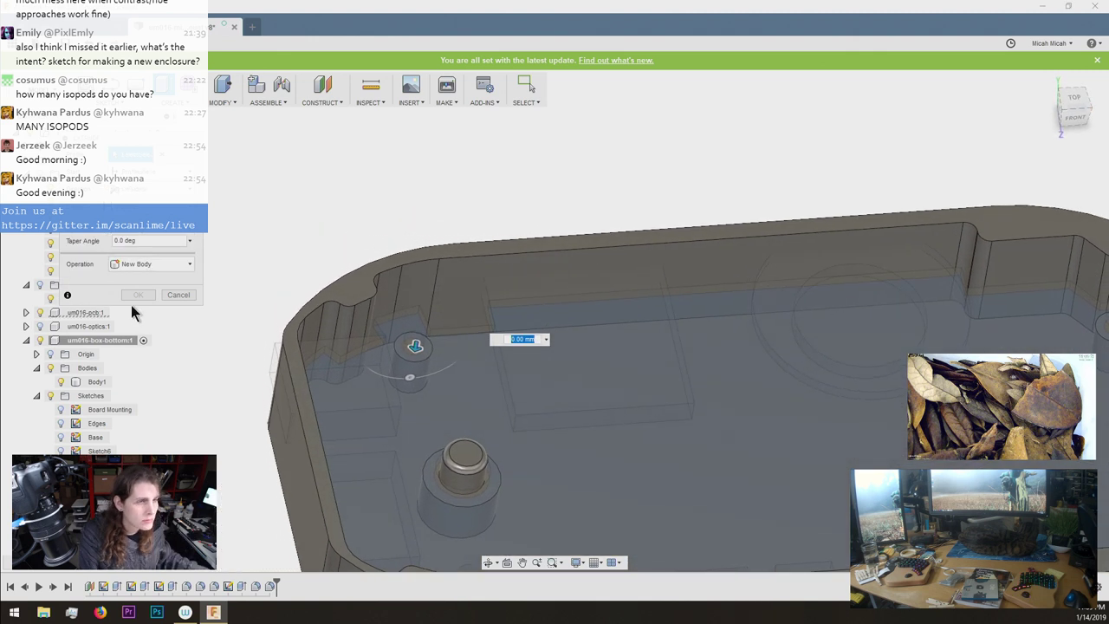
key(Escape)
Start a sketch on the top face of a corner standoff in um016-box-bottom, hiding um016-pcb for the face selection and showing it again.
click(72, 341)
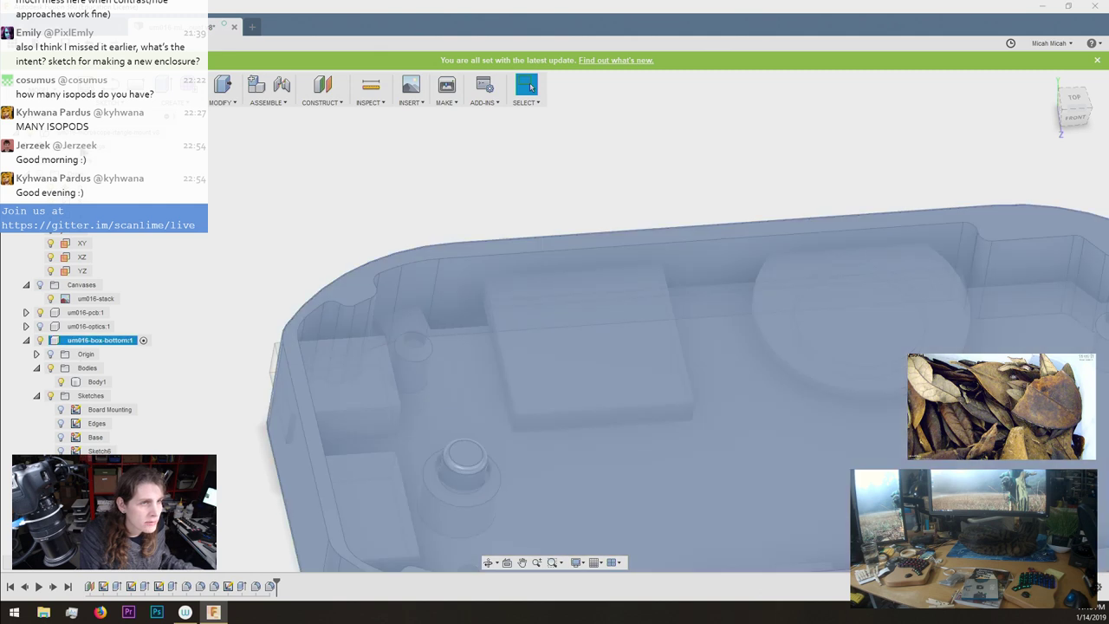
click(85, 85)
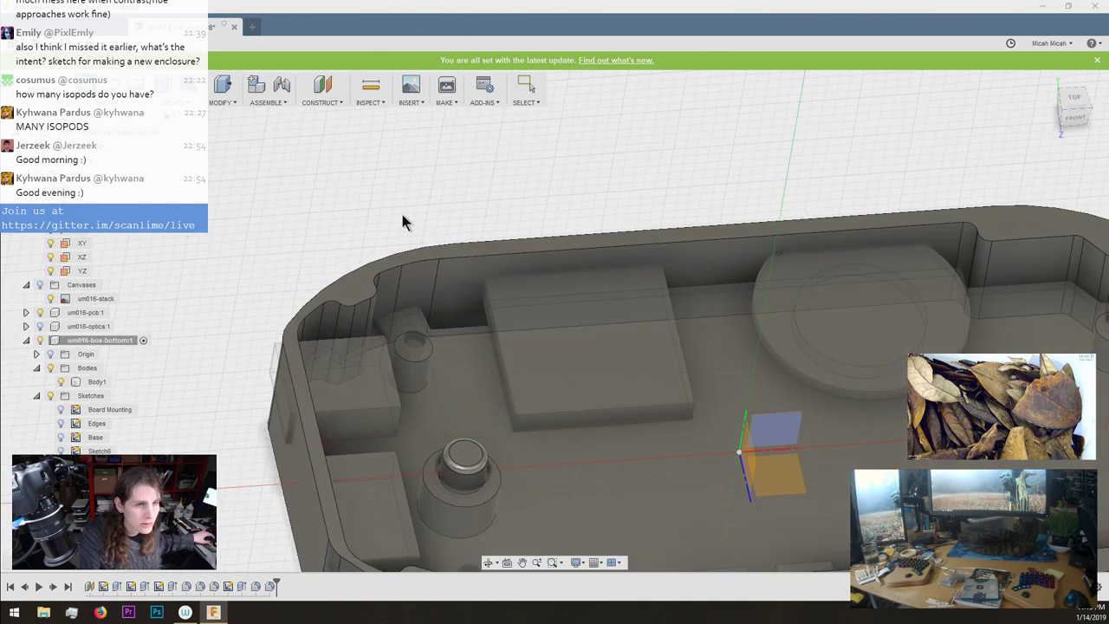
shift+middle_drag(403, 223, 450, 353)
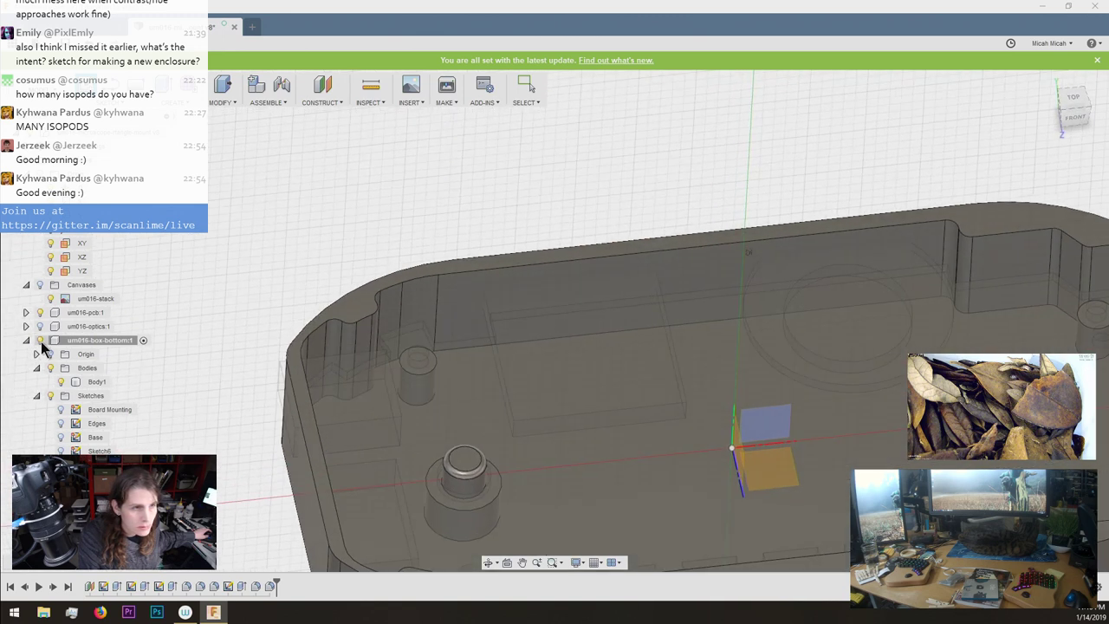
click(40, 312)
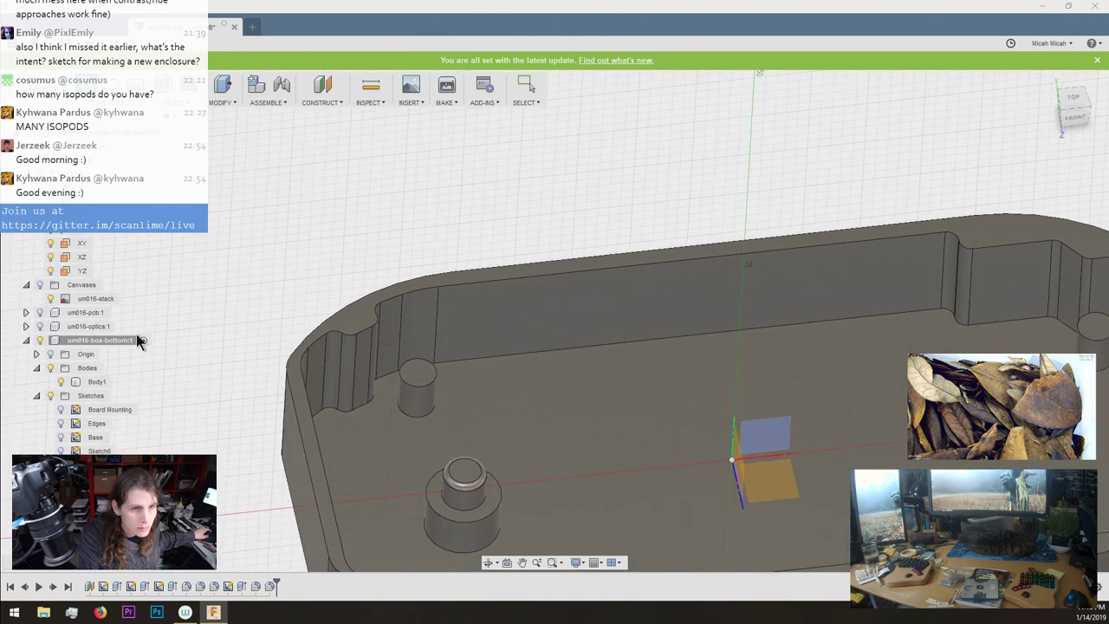
click(418, 370)
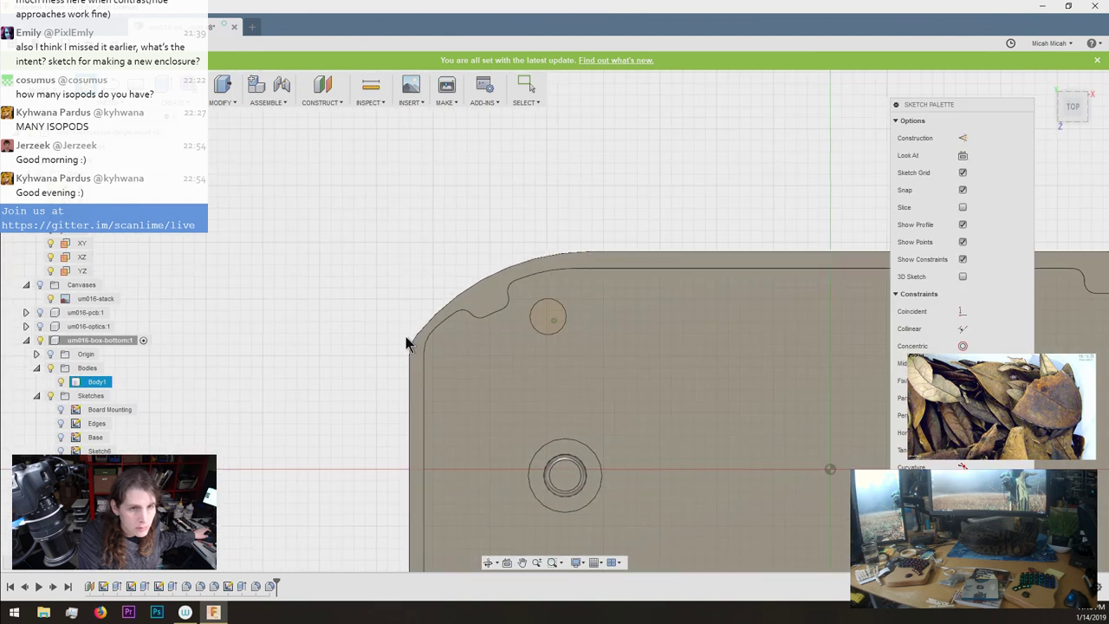
click(40, 312)
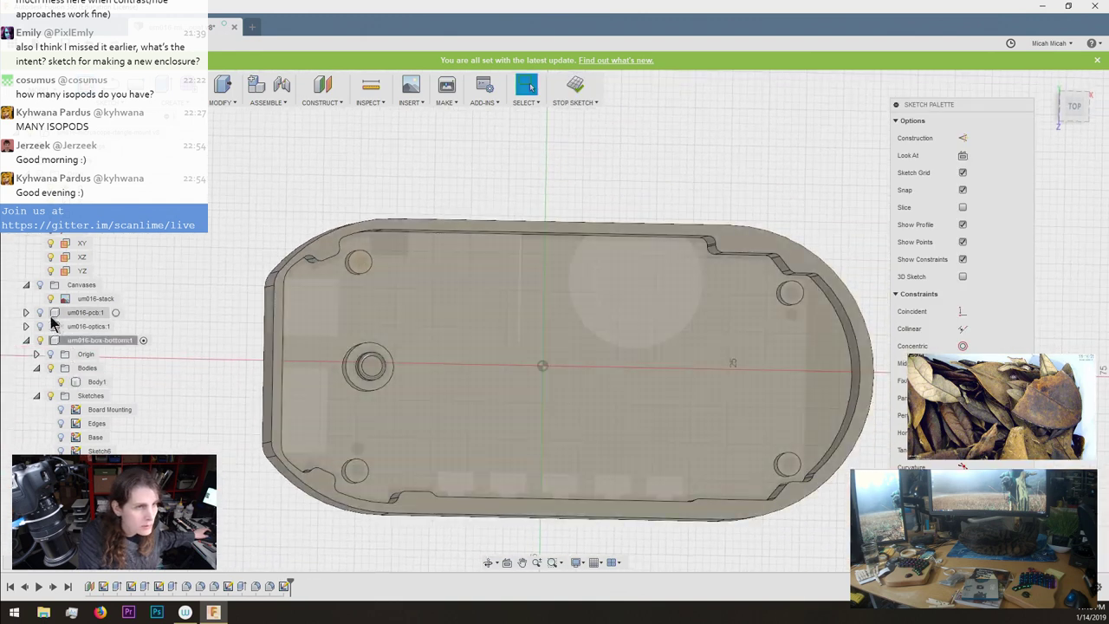
click(43, 313)
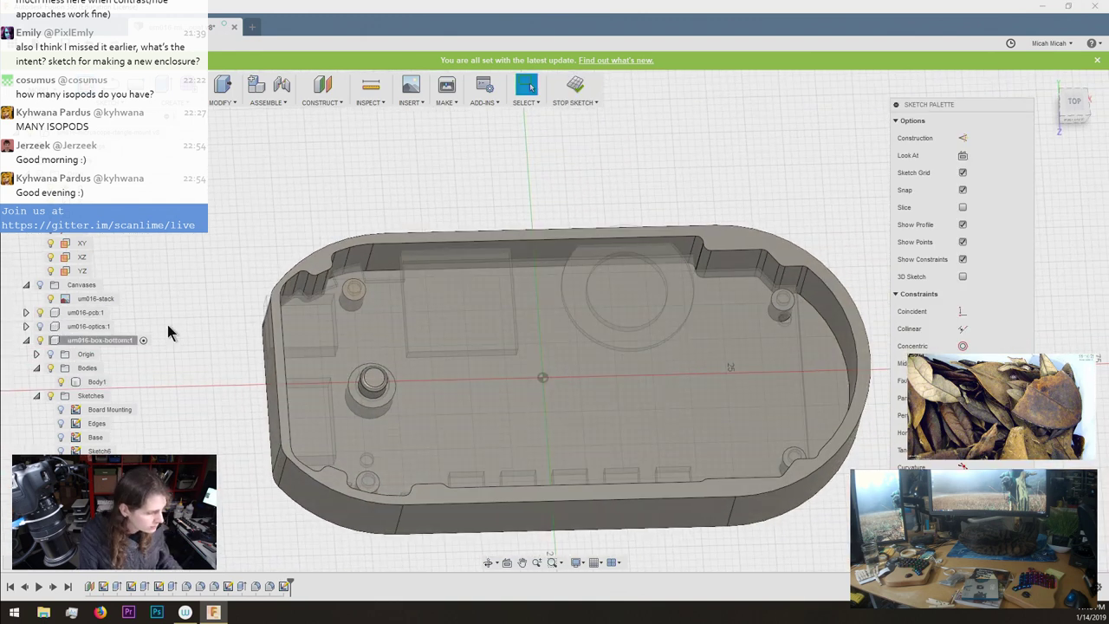
Project the circular edges of the circuit board's four corner mounting holes into the standoff sketch.
key(p)
click(354, 293)
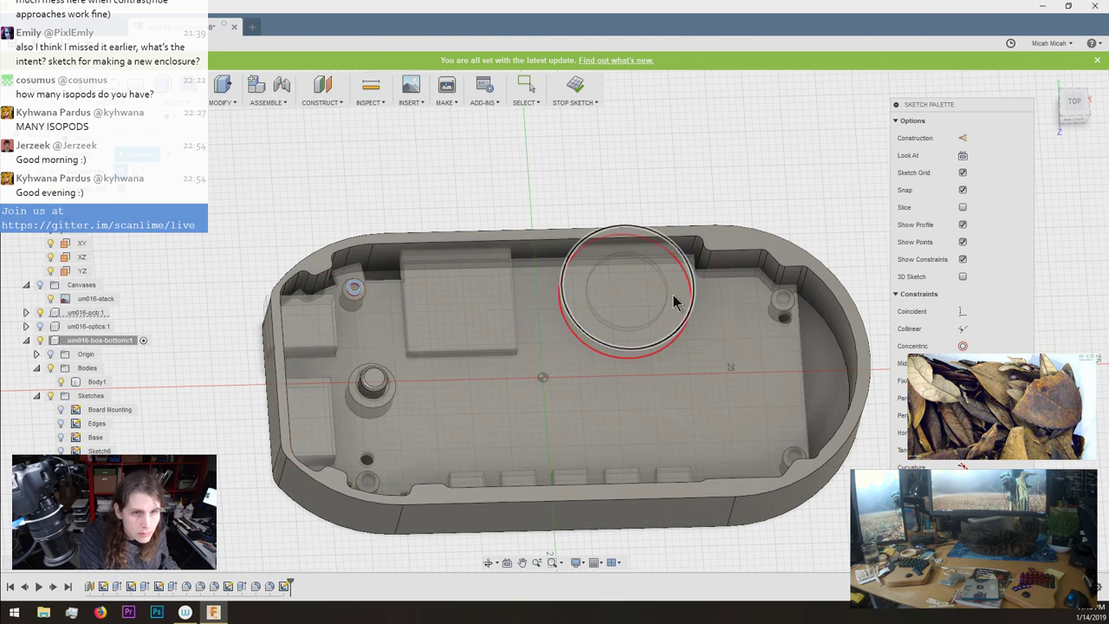
click(787, 298)
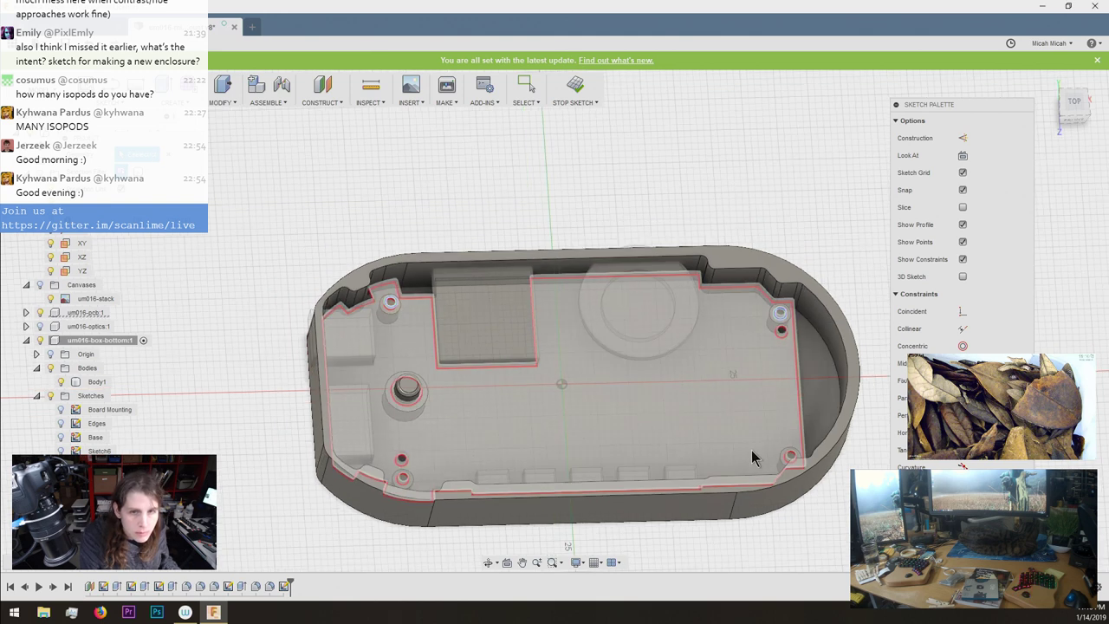
scroll(751, 450, up, 2)
click(826, 463)
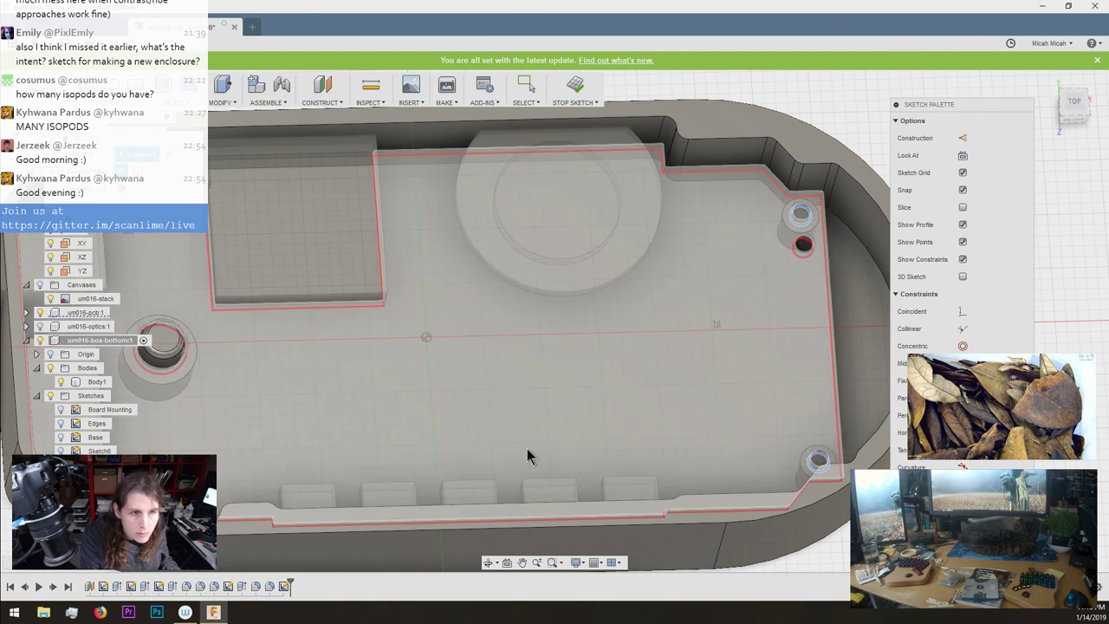
click(289, 459)
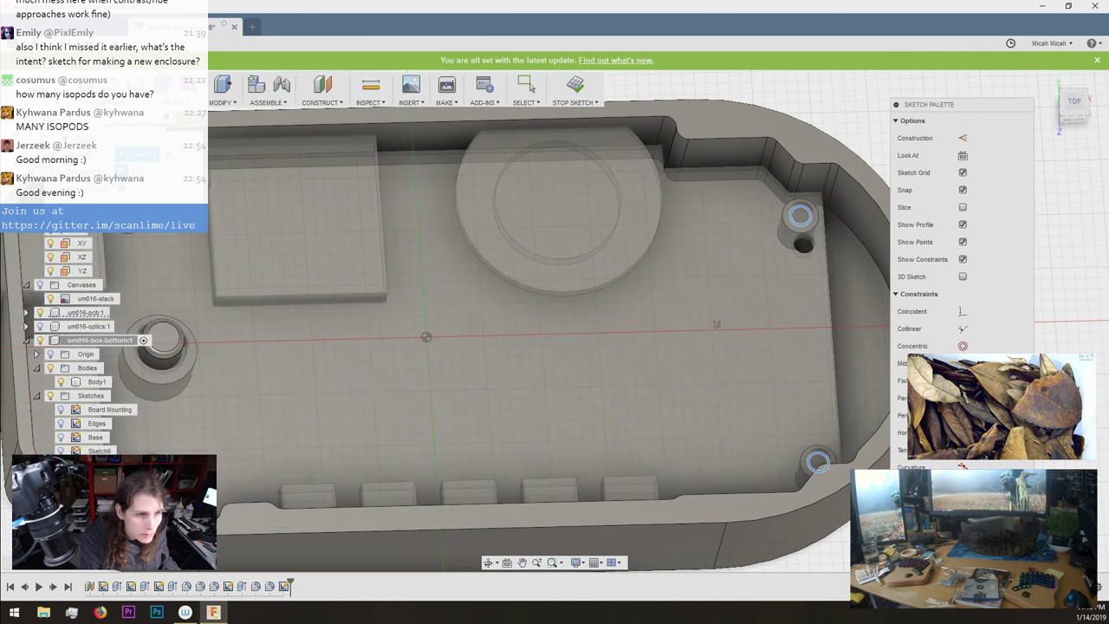
scroll(260, 285, down, 3)
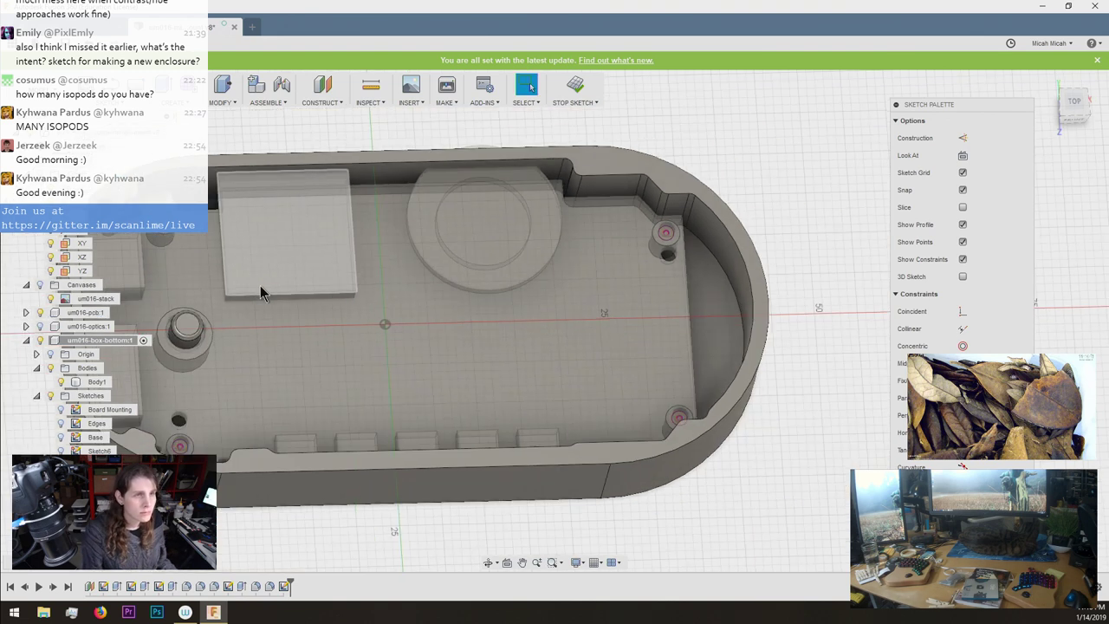
Add a driven diameter dimension to the projected mounting-hole circle on the corner standoff beside the large stepped post.
scroll(183, 237, up, 4)
scroll(122, 228, down, 3)
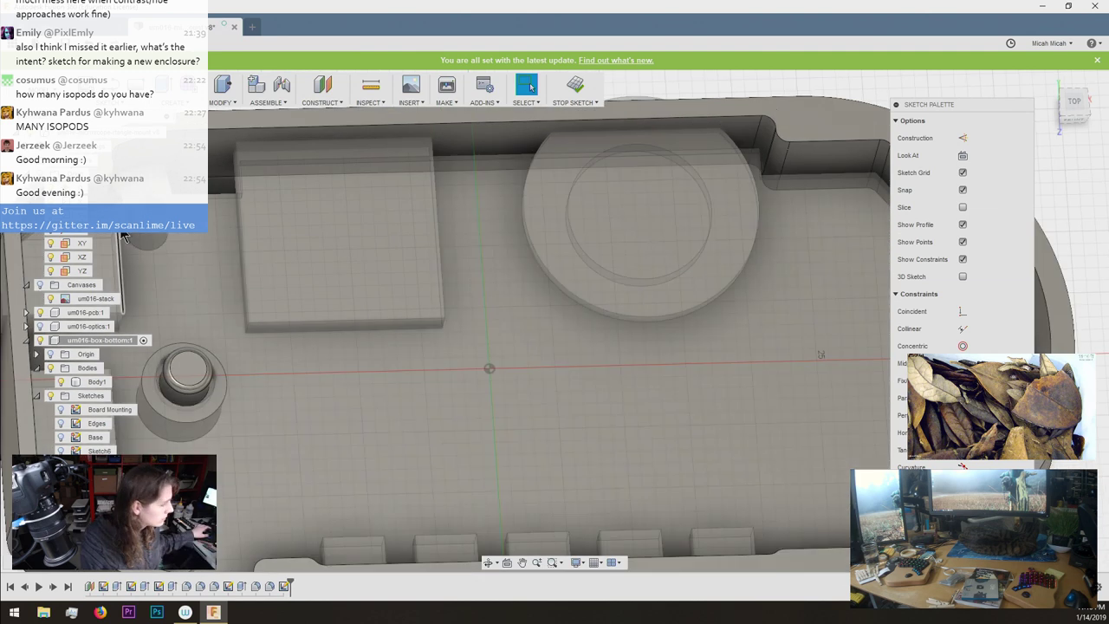
shift+middle_drag(122, 229, 219, 315)
scroll(169, 252, up, 3)
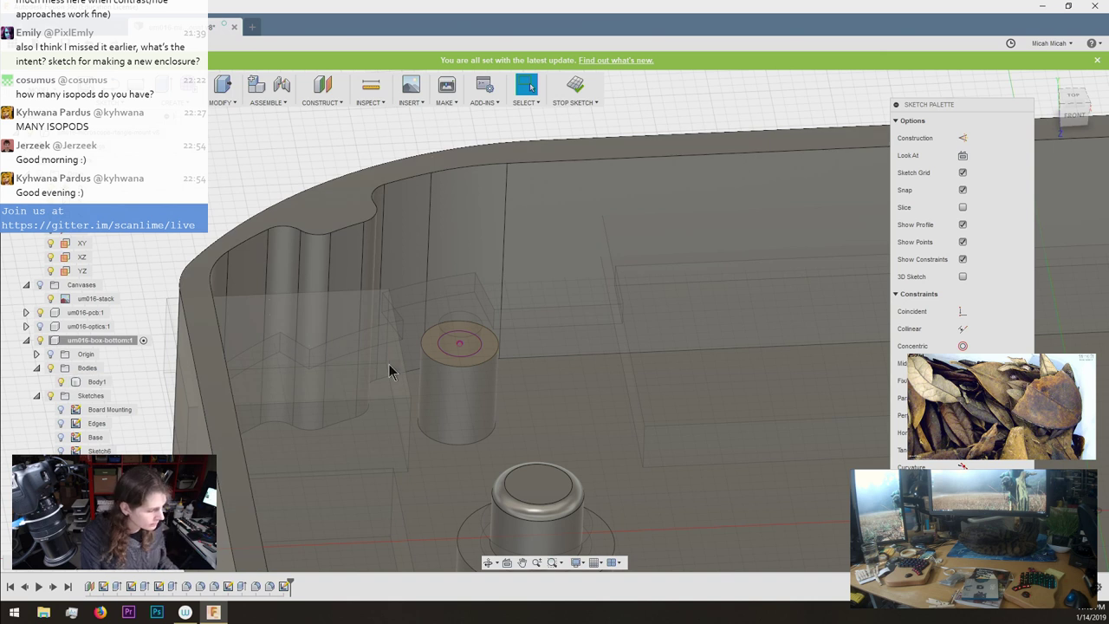
key(d)
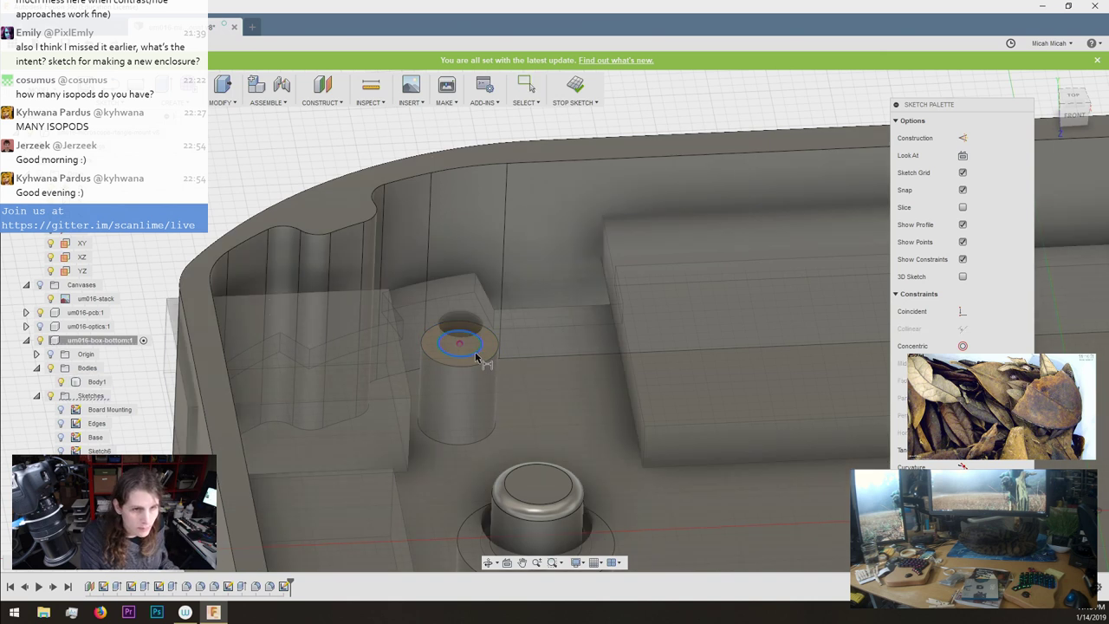
click(540, 412)
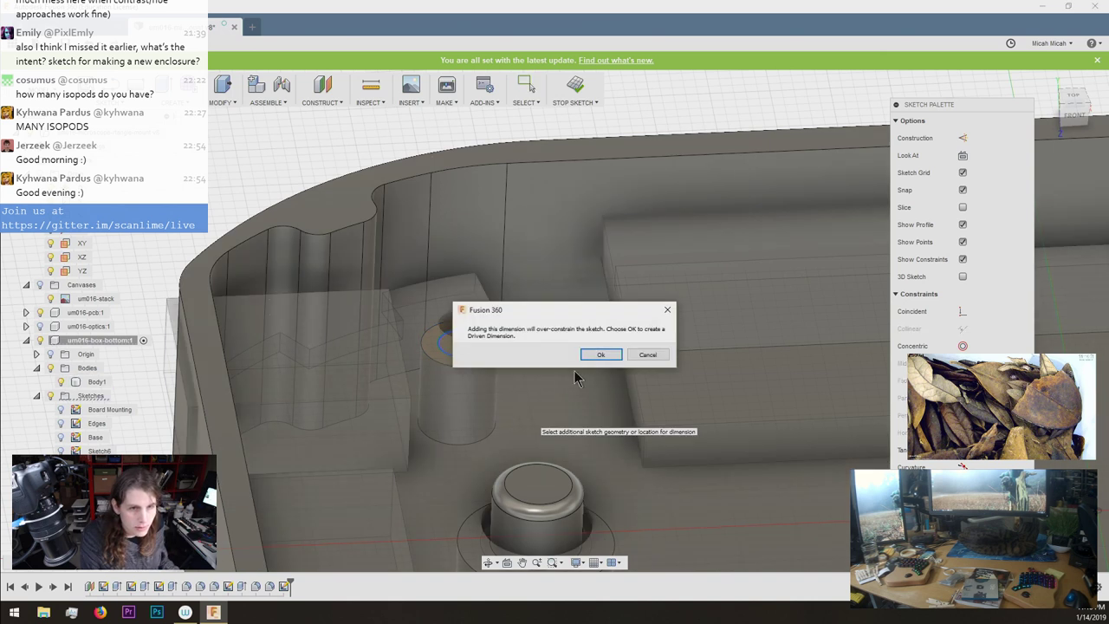
click(594, 355)
scroll(495, 364, up, 2)
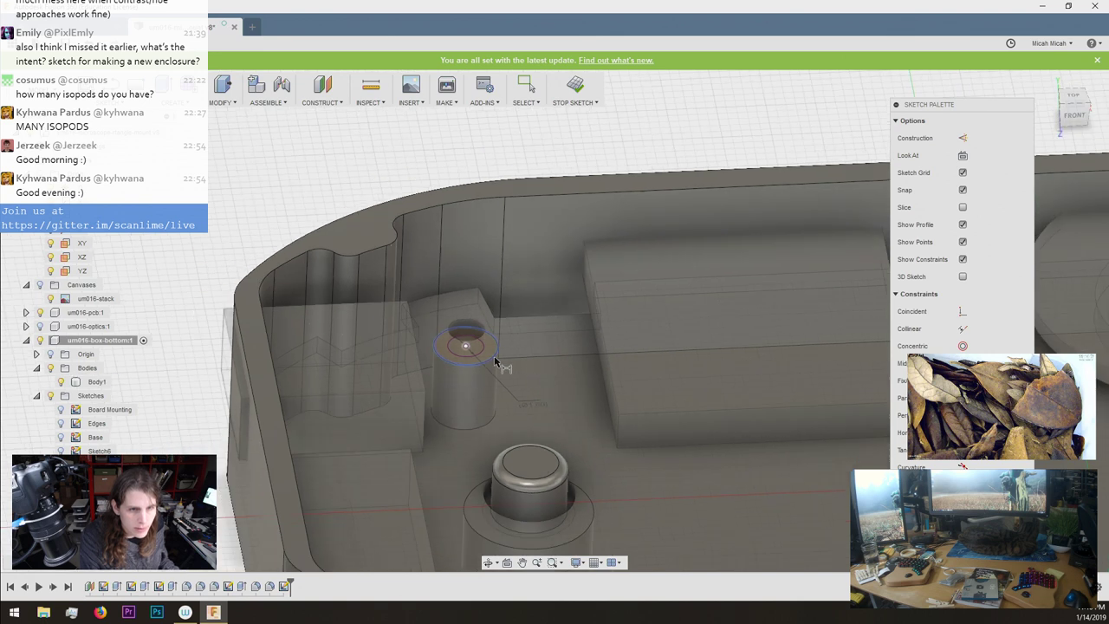
scroll(496, 362, up, 2)
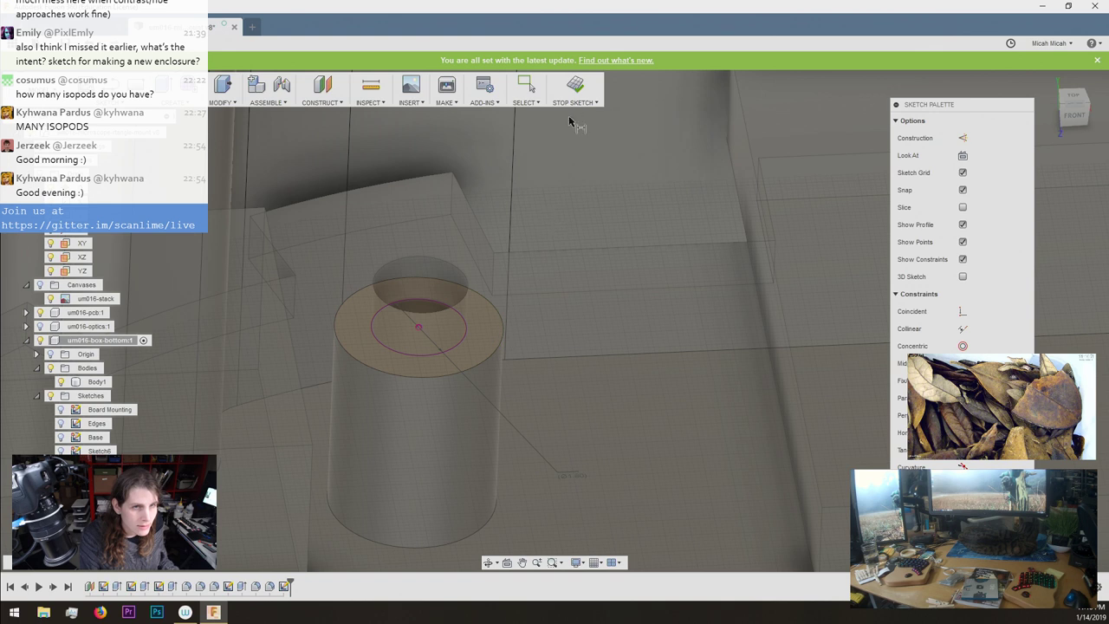
key(Escape)
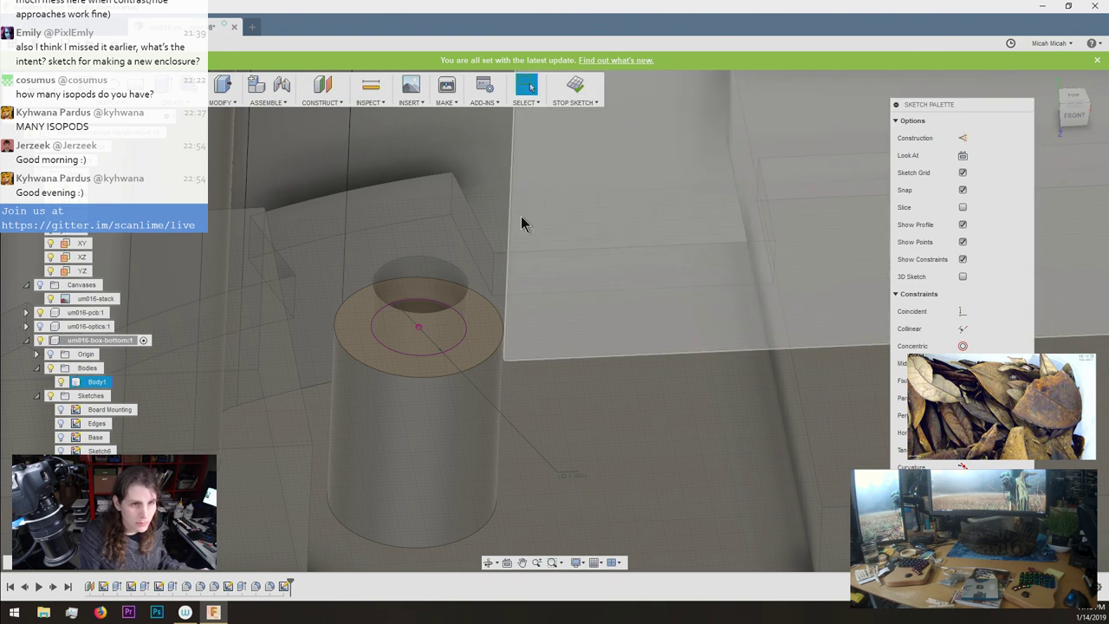
scroll(488, 362, up, 3)
key(e)
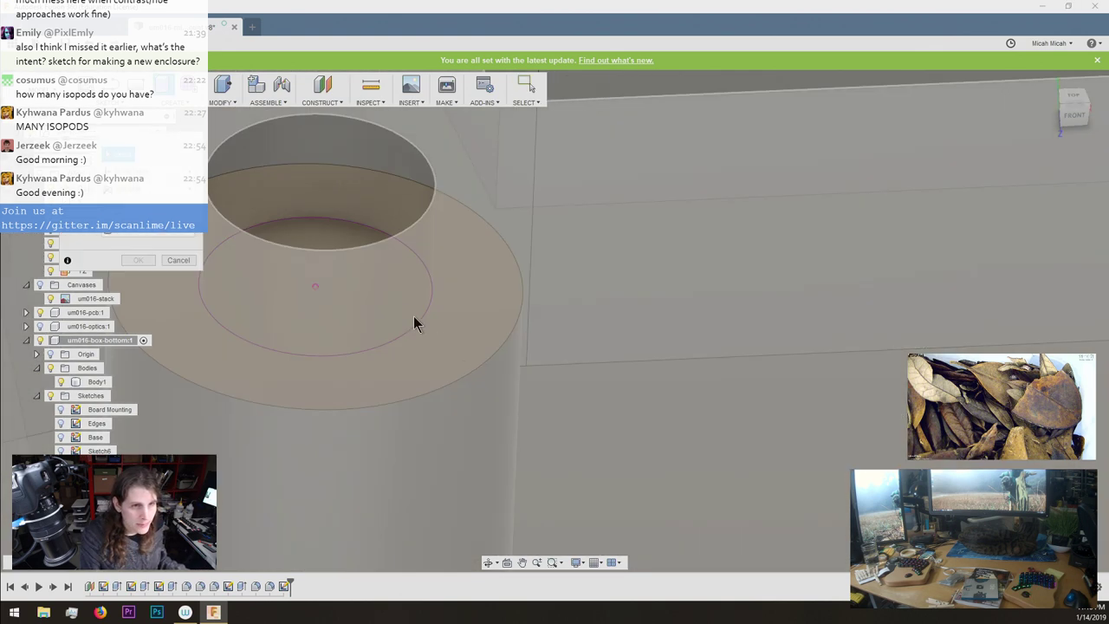
double_click(424, 317)
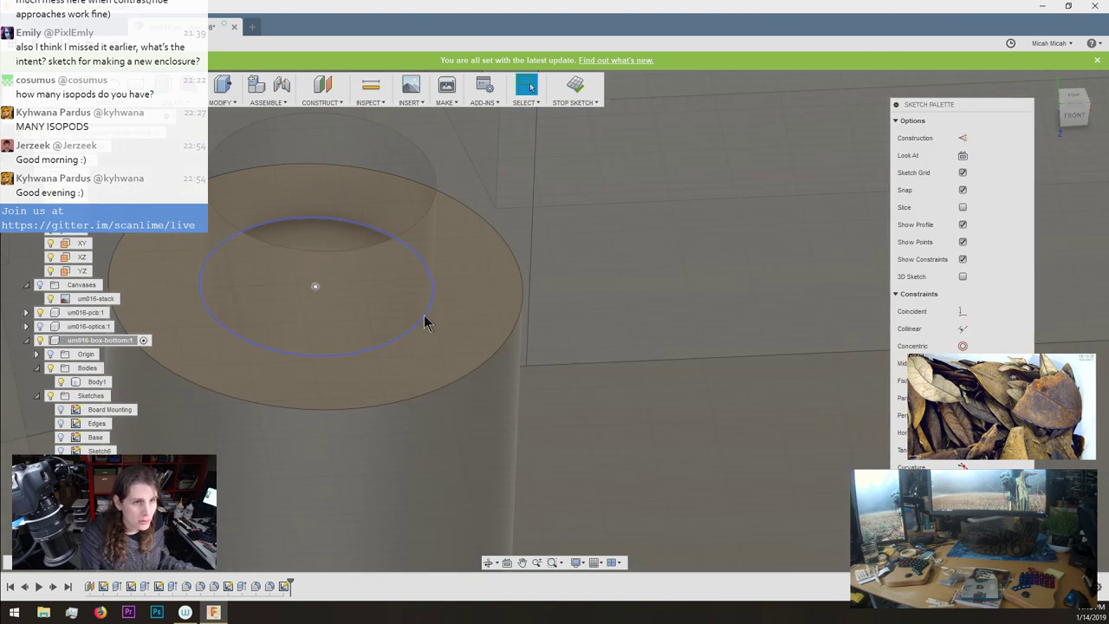
Hide um016-pcb and begin an extruded cut of the projected mounting-hole circles on the corner standoffs with a distance of -1 mm.
key(e)
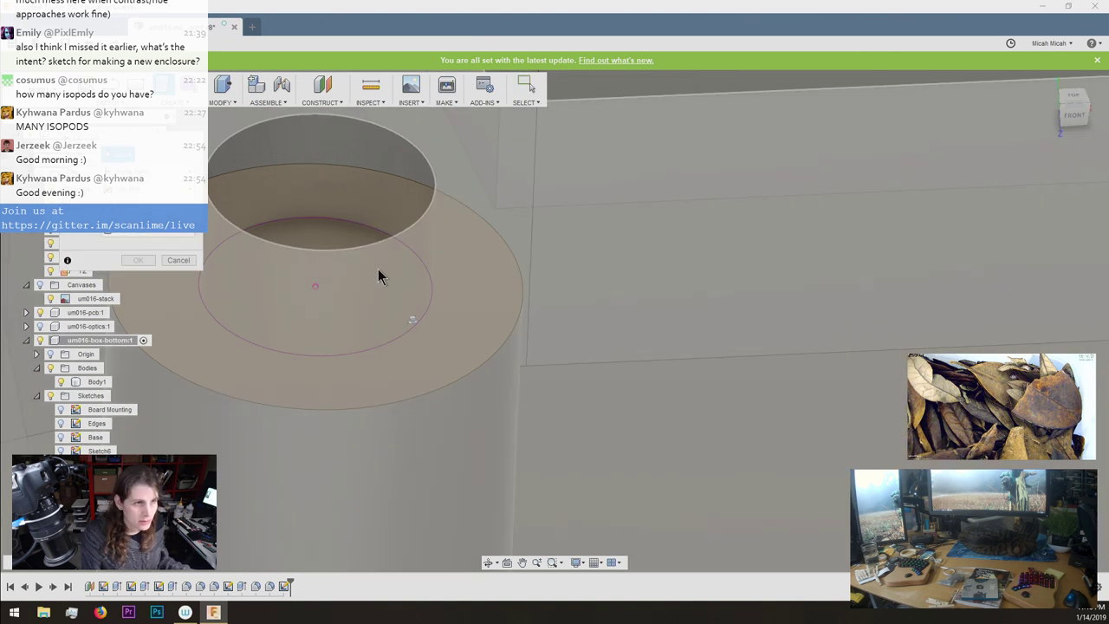
scroll(320, 310, down, 5)
scroll(320, 309, down, 3)
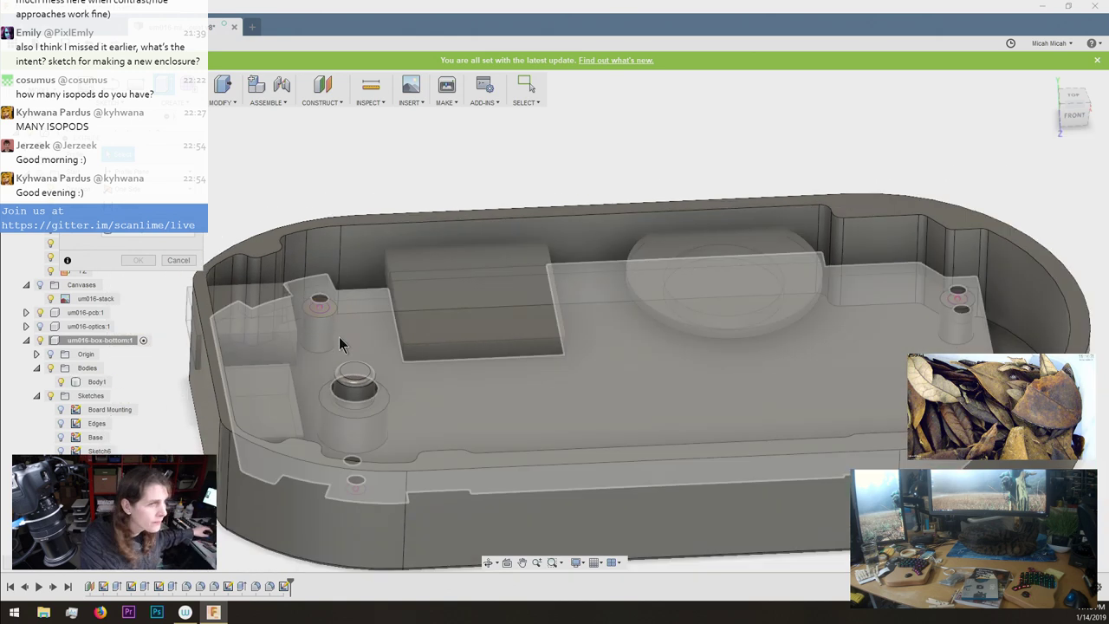
scroll(339, 336, up, 2)
scroll(173, 300, down, 3)
click(41, 312)
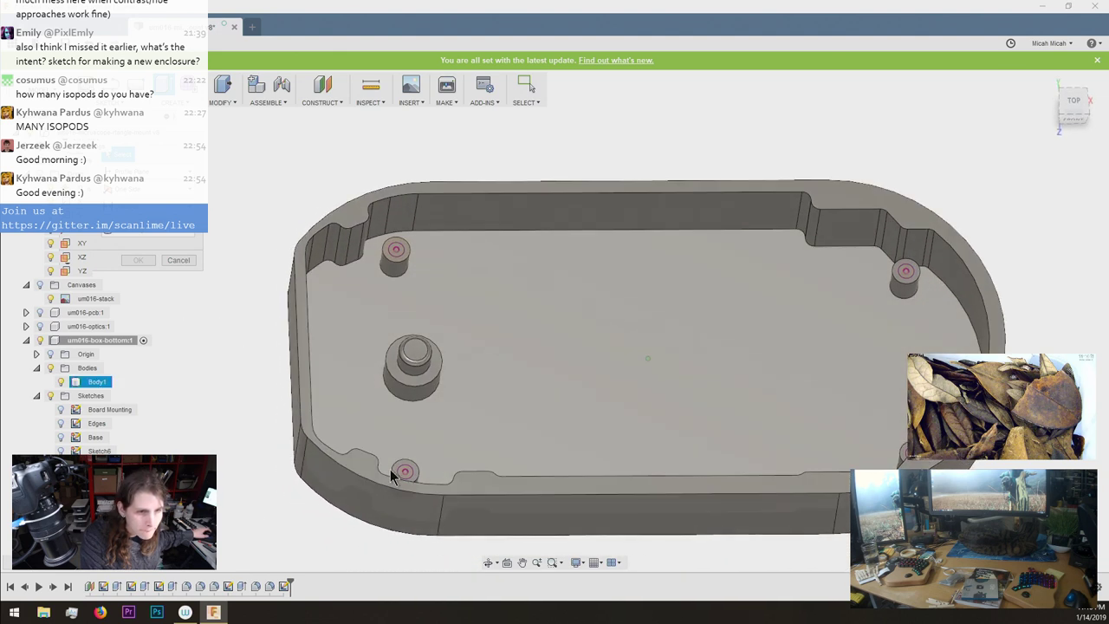
click(406, 471)
click(397, 265)
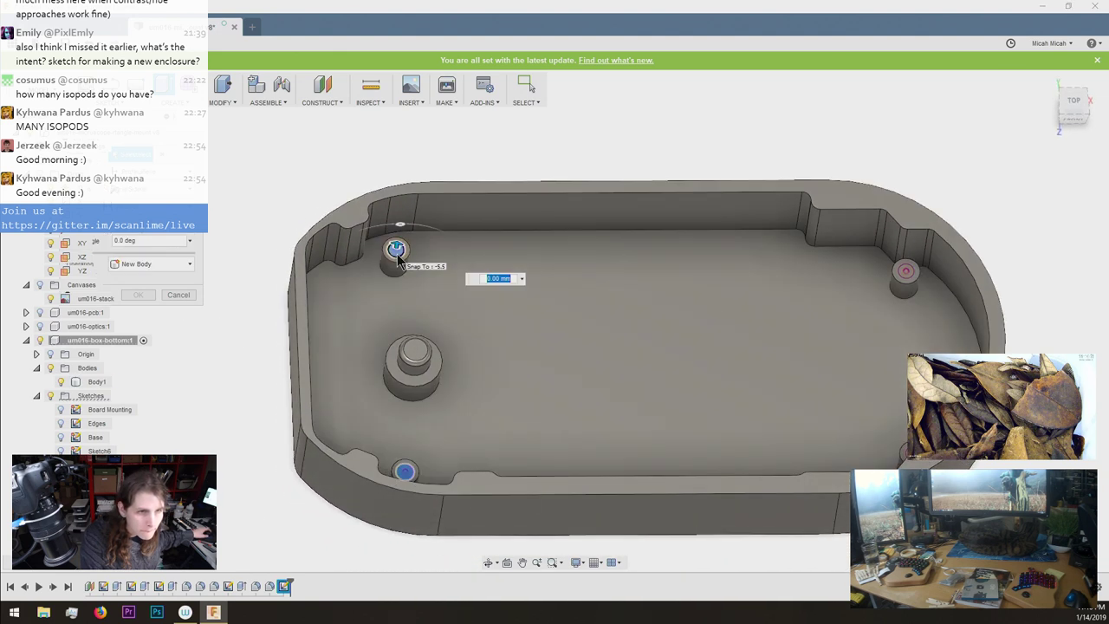
scroll(607, 277, down, 1)
click(820, 283)
shift+middle_drag(823, 288, 256, 305)
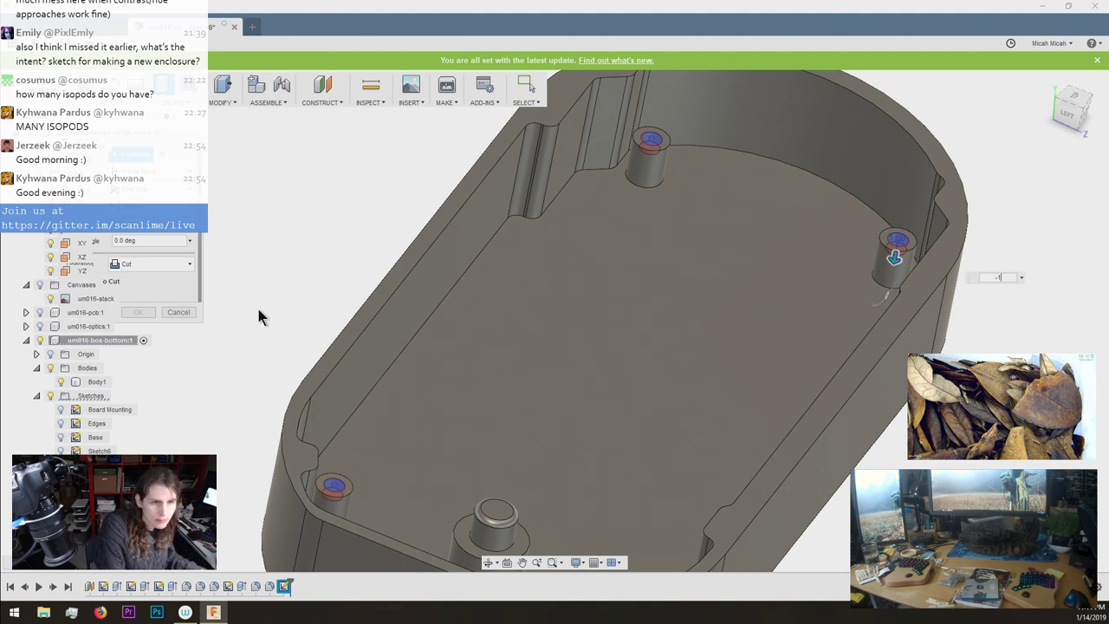
Try a taper angle of -20 deg with a deeper distance for the standoff hole cut.
mouse_move(259, 309)
shift+middle_down()
mouse_move(309, 263)
mouse_move(173, 258)
shift+middle_up()
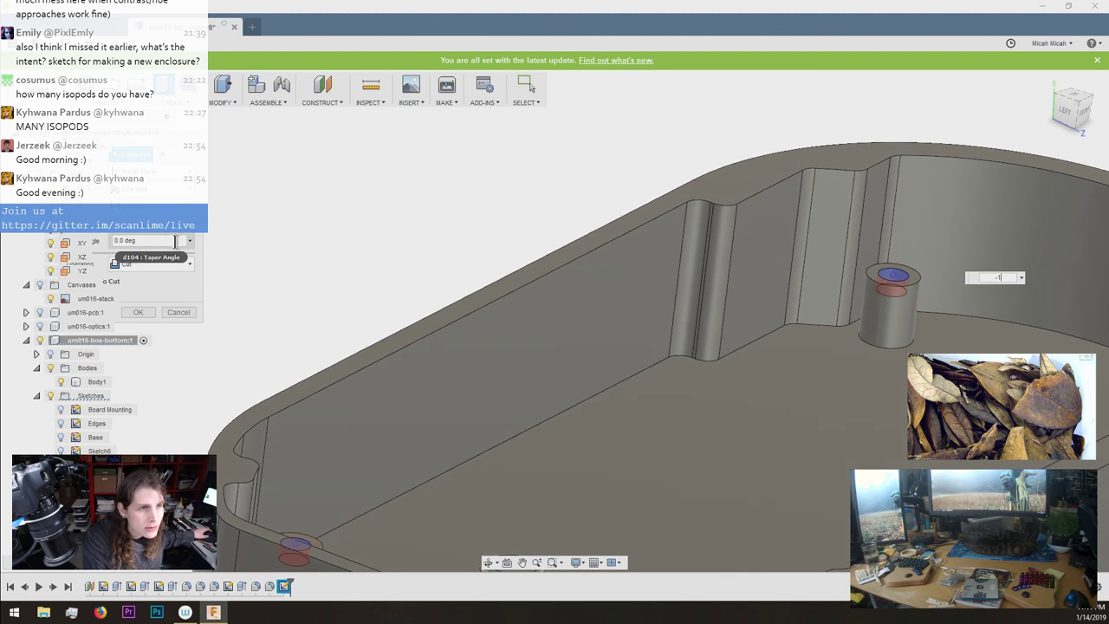
click(184, 244)
click(190, 242)
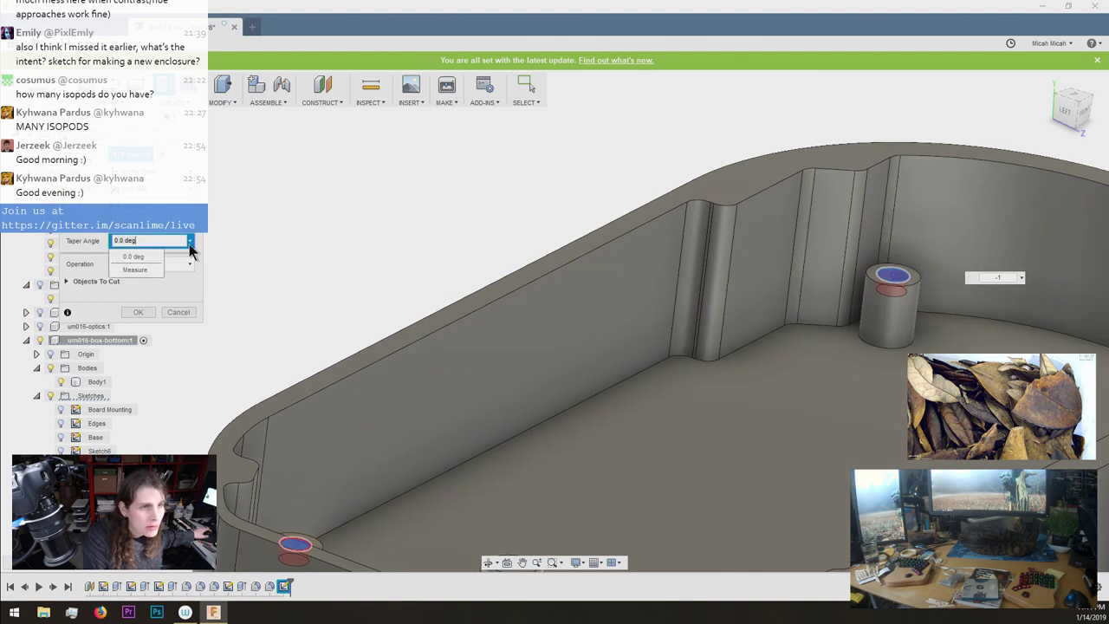
click(145, 241)
double_click(145, 241)
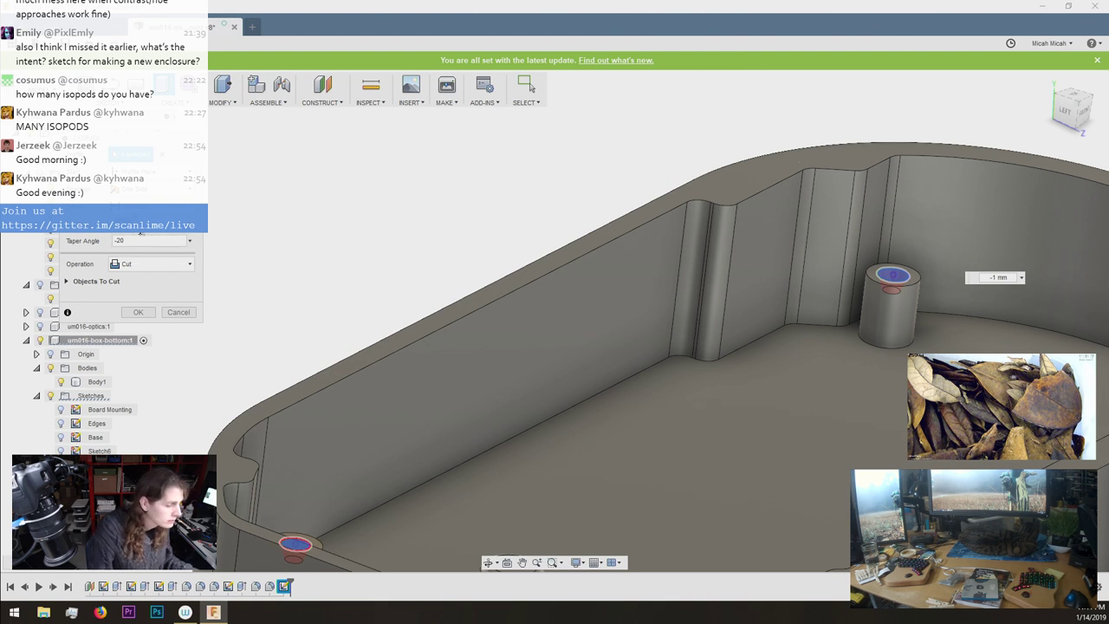
text(-2)
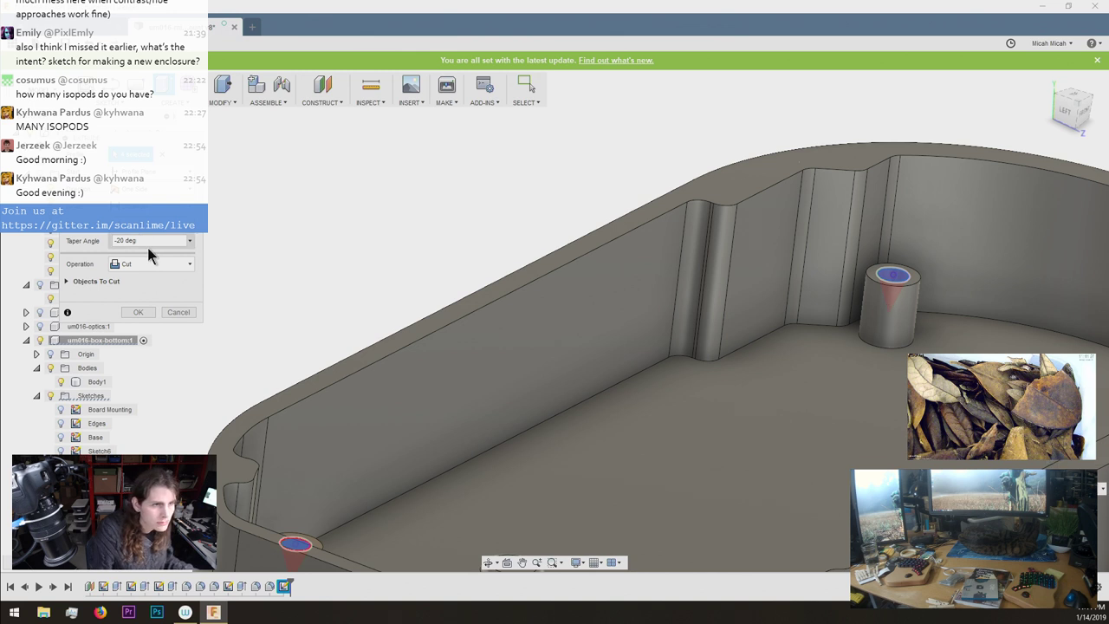
Set the standoff hole cut's taper angle to -10 deg, adjust its depth and complete the extrude.
click(148, 247)
double_click(148, 244)
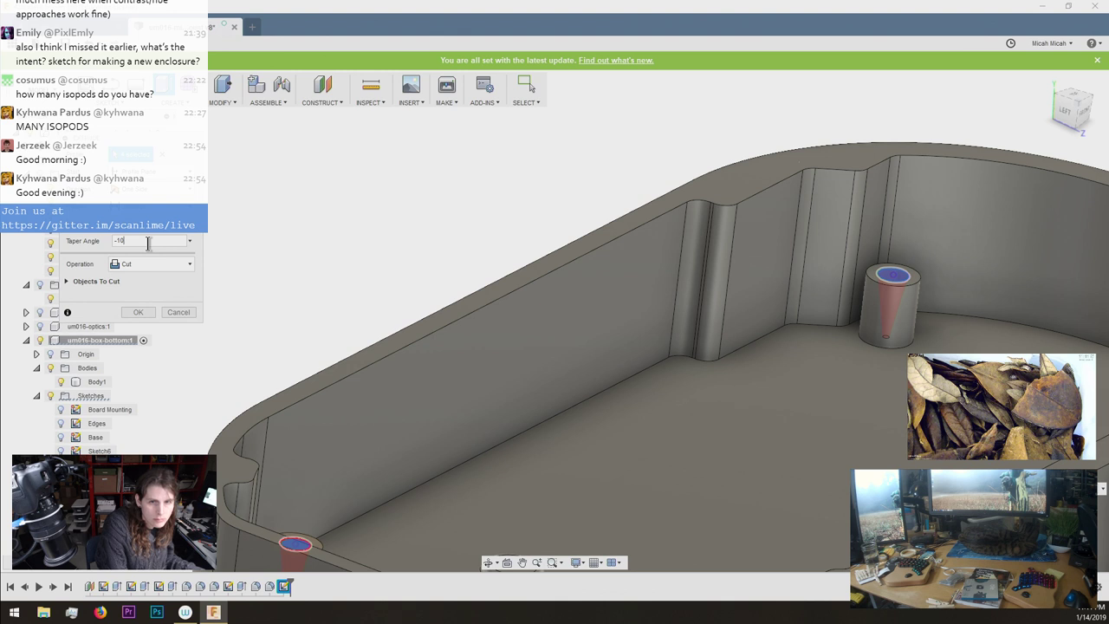
click(151, 229)
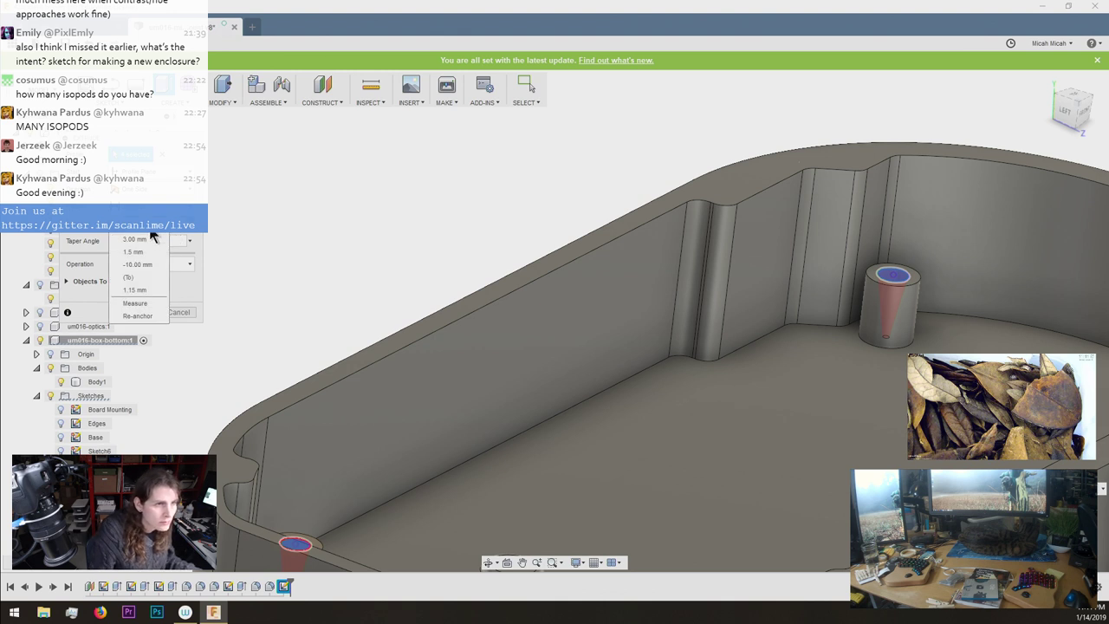
click(150, 228)
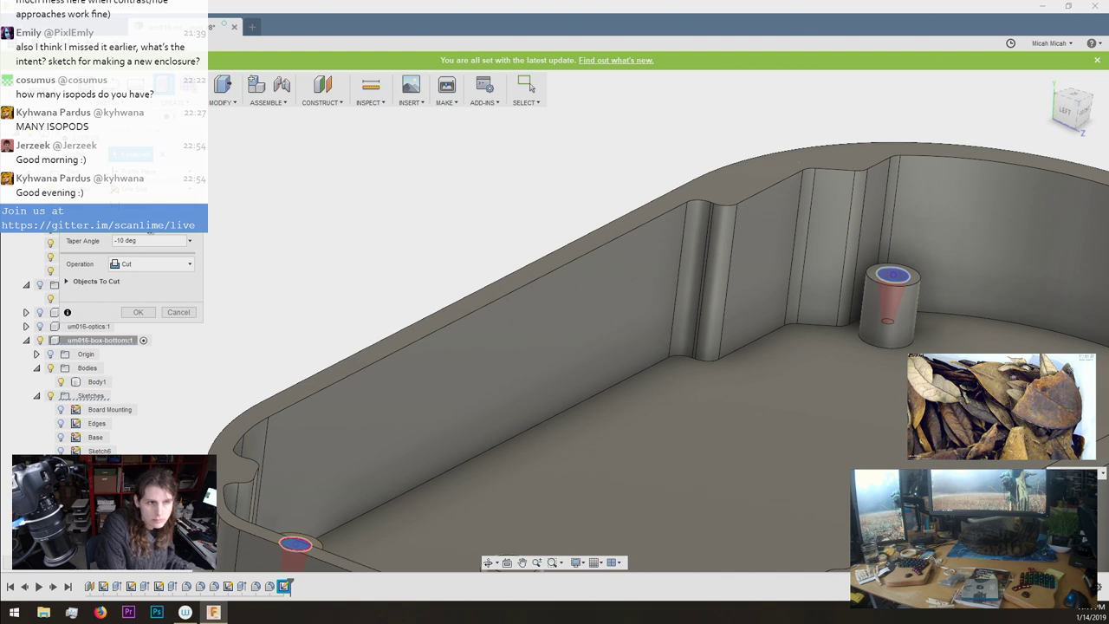
double_click(152, 242)
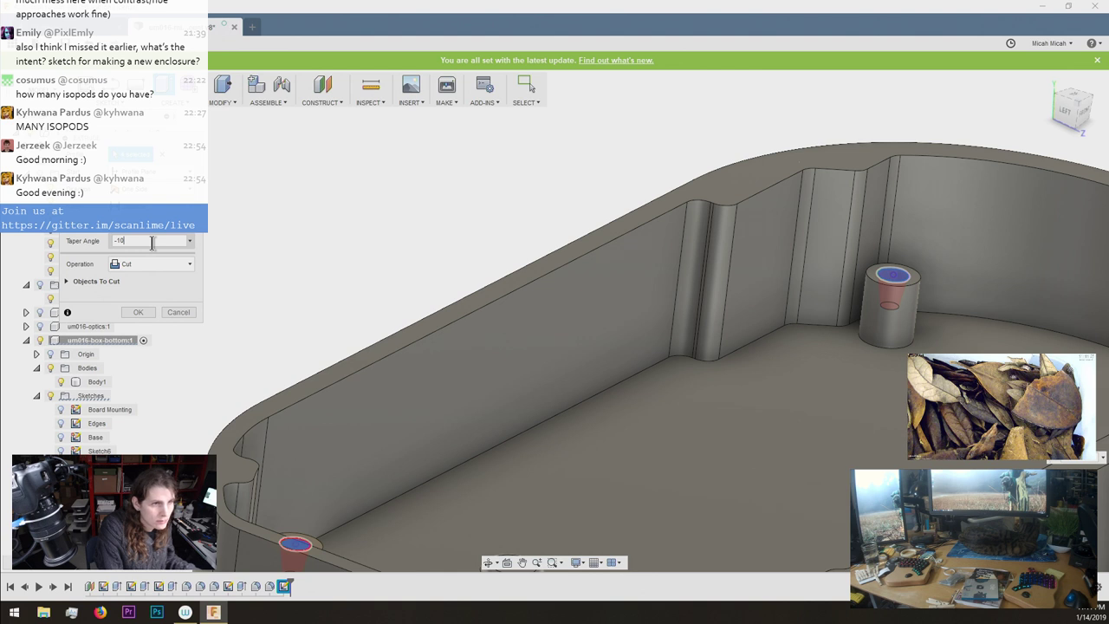
key(Return)
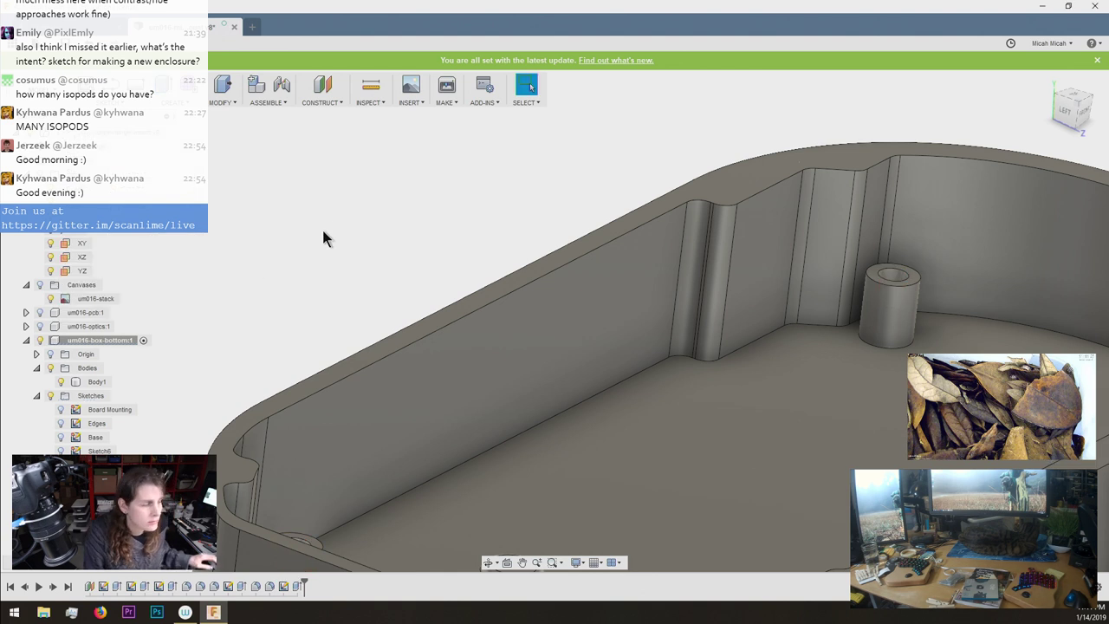
Show um016-pcb again and start a sketch on the flat outer face of the enclosure's back wall.
key(F6)
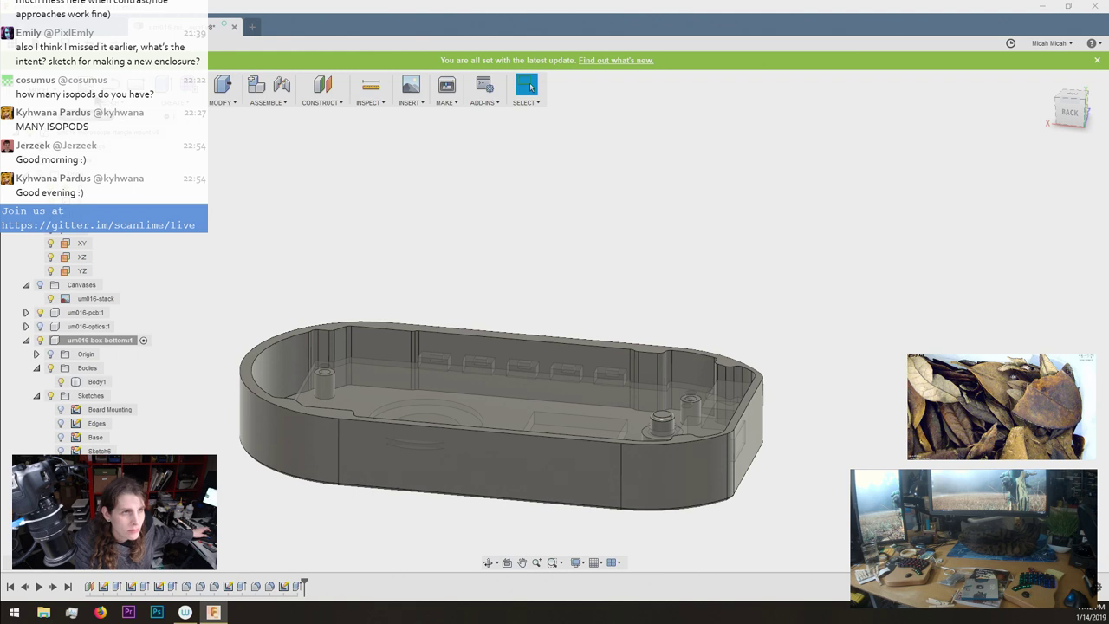
click(364, 434)
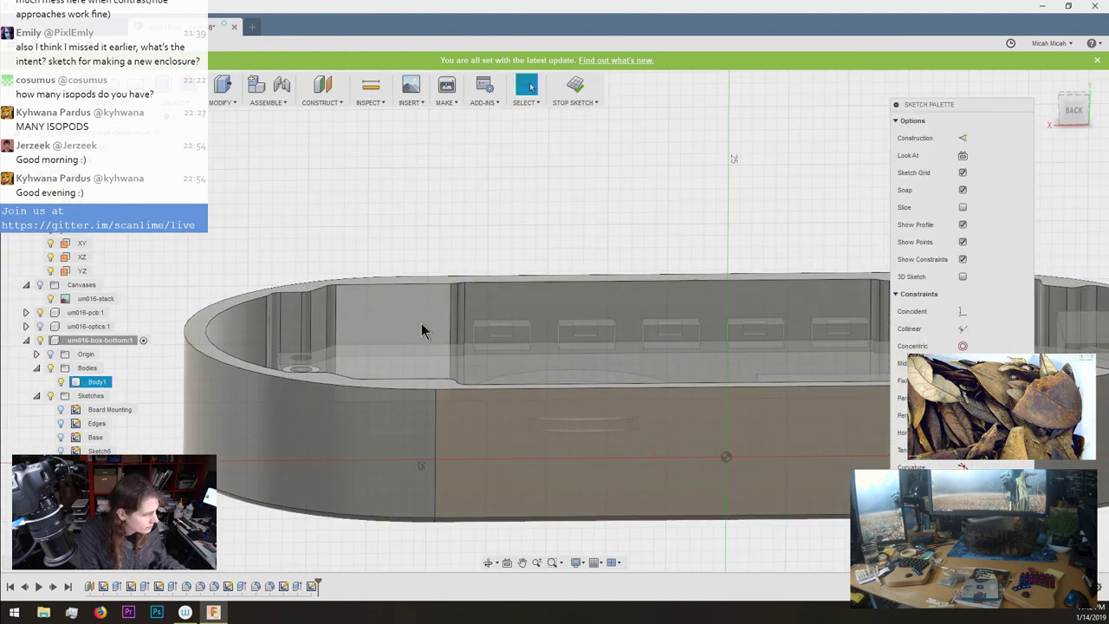
Draw two narrow rectangles side by side on the back wall, the second about 16.9 mm by 2.3 mm.
key(r)
click(482, 437)
click(679, 413)
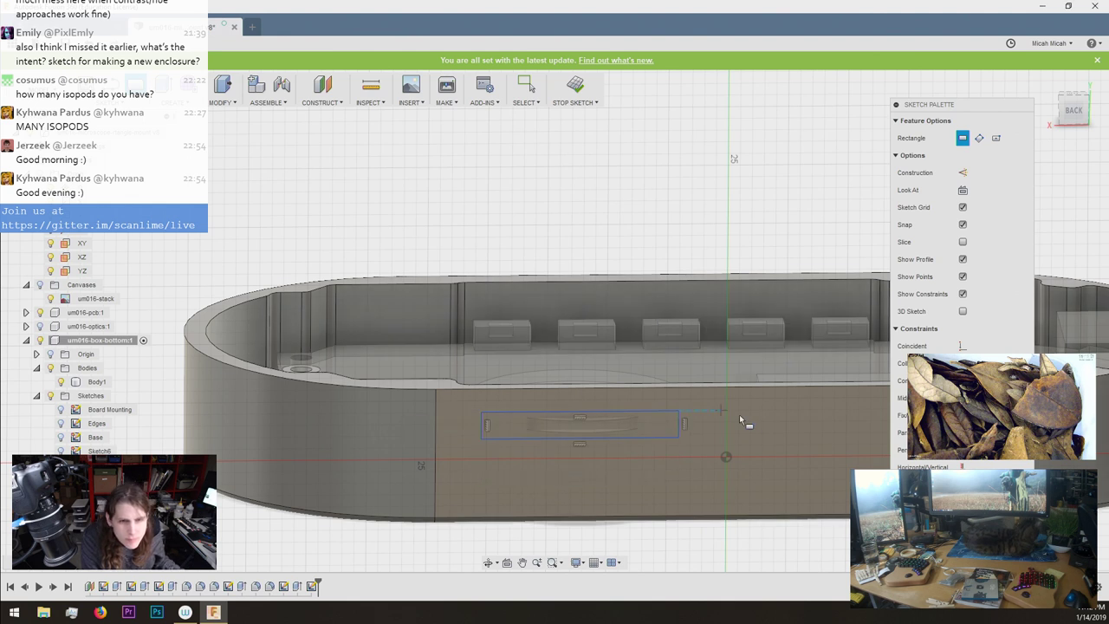
scroll(745, 421, down, 3)
click(757, 428)
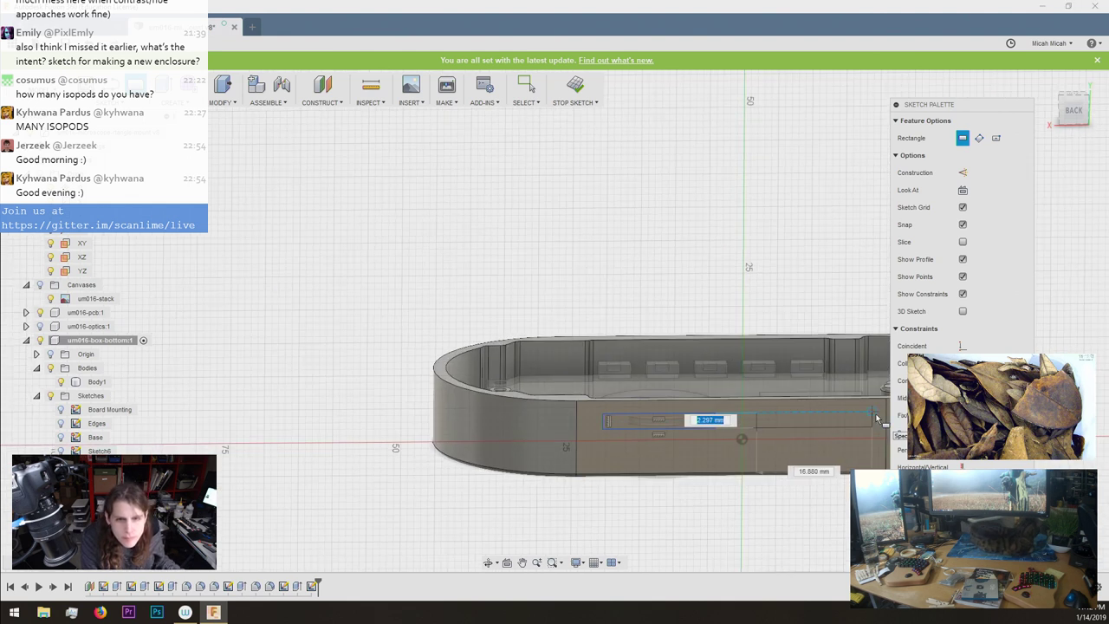
click(874, 414)
Project the edges of the circuit board's large round component and rectangular component into the back-wall sketch.
key(p)
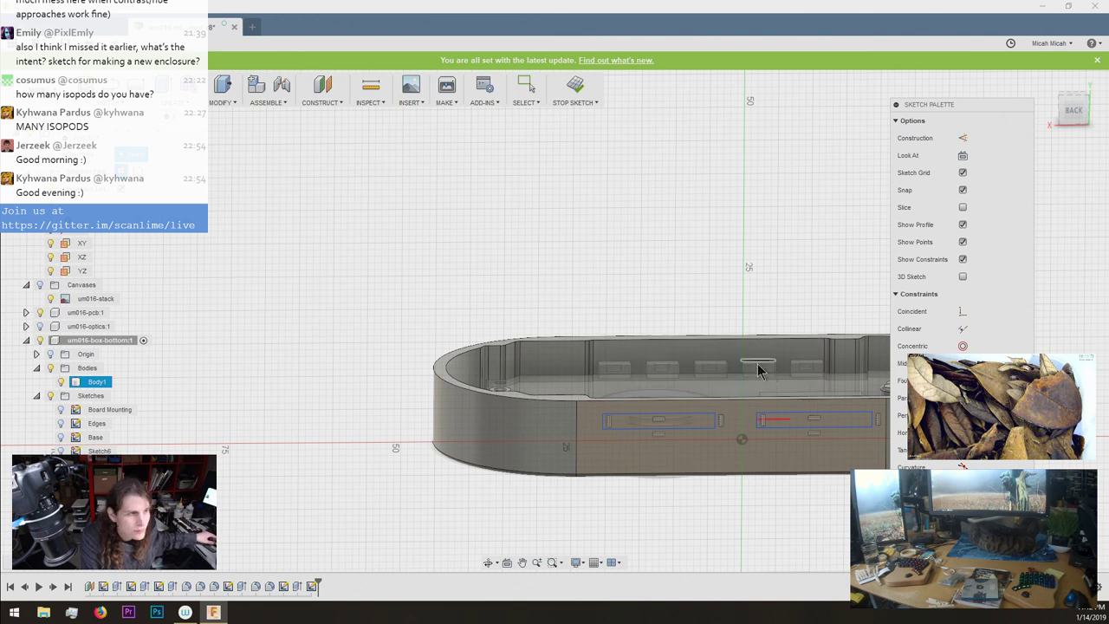
shift+middle_drag(768, 372, 712, 360)
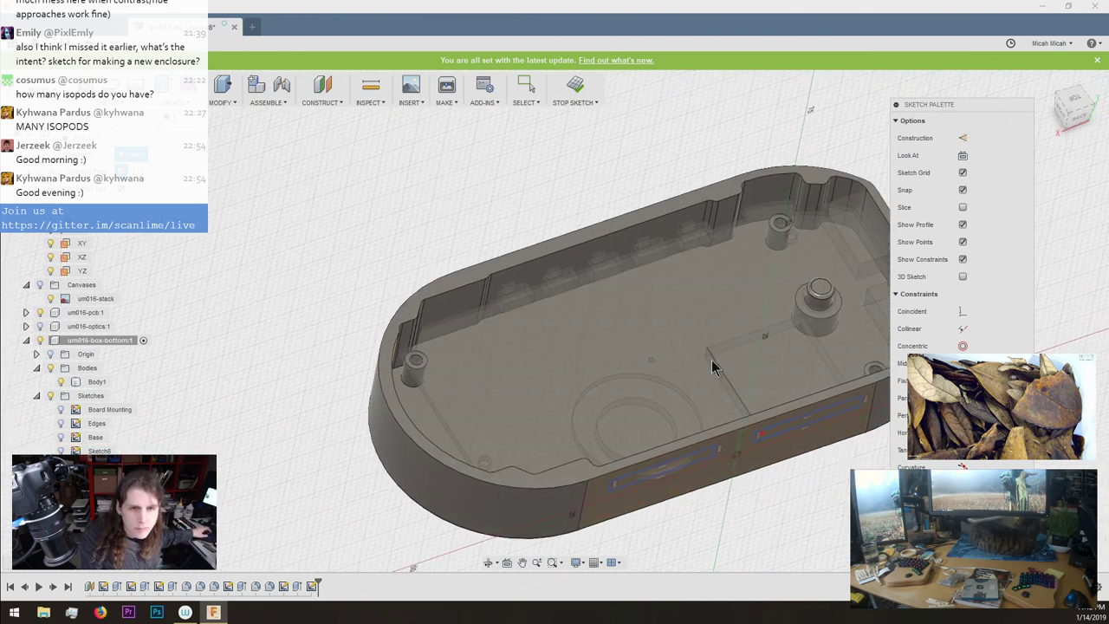
click(626, 374)
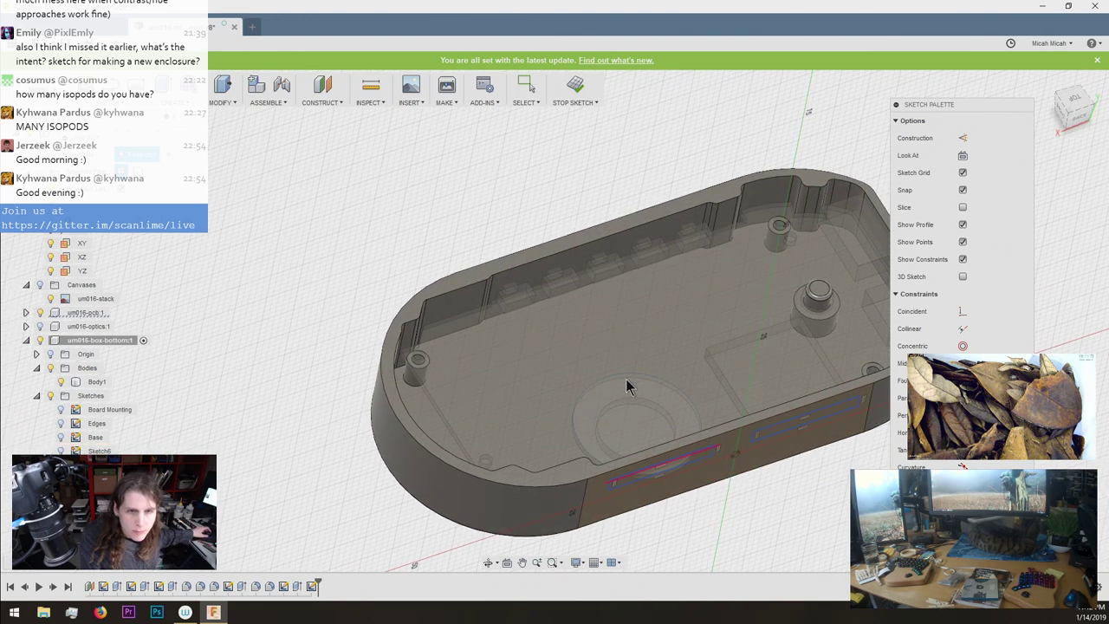
mouse_move(626, 375)
shift+middle_down()
mouse_move(679, 394)
mouse_move(743, 364)
mouse_move(737, 348)
mouse_move(710, 345)
mouse_move(533, 341)
mouse_move(701, 317)
mouse_move(469, 169)
mouse_move(140, 230)
mouse_move(412, 232)
shift+middle_up()
scroll(412, 234, up, 5)
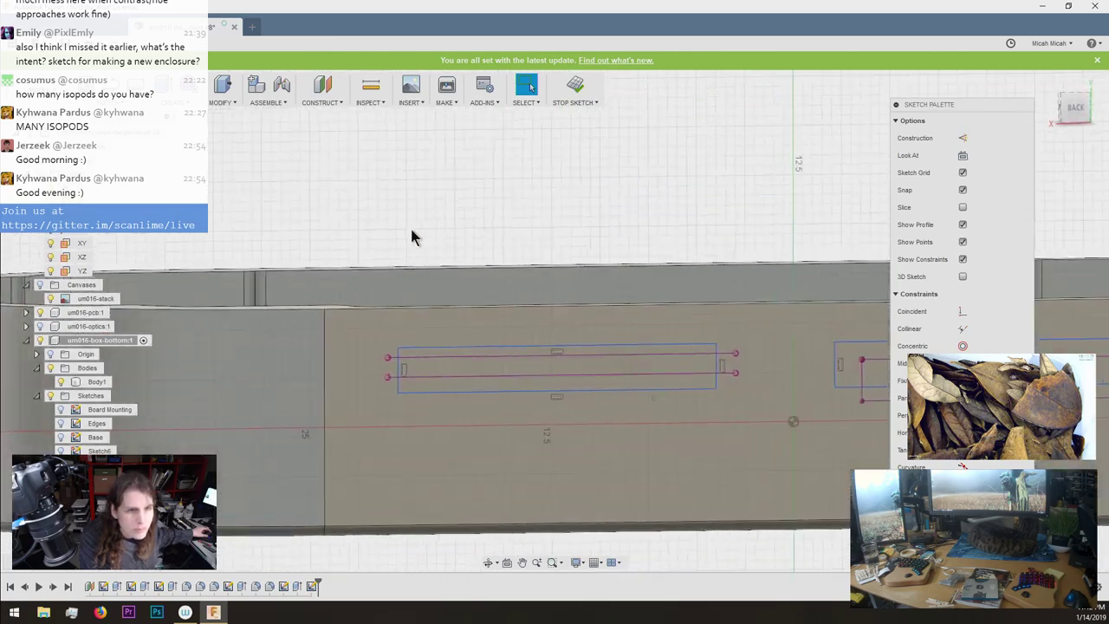
Delete both freehand rectangles from the back-wall sketch, keeping the projected component edges.
scroll(412, 236, down, 1)
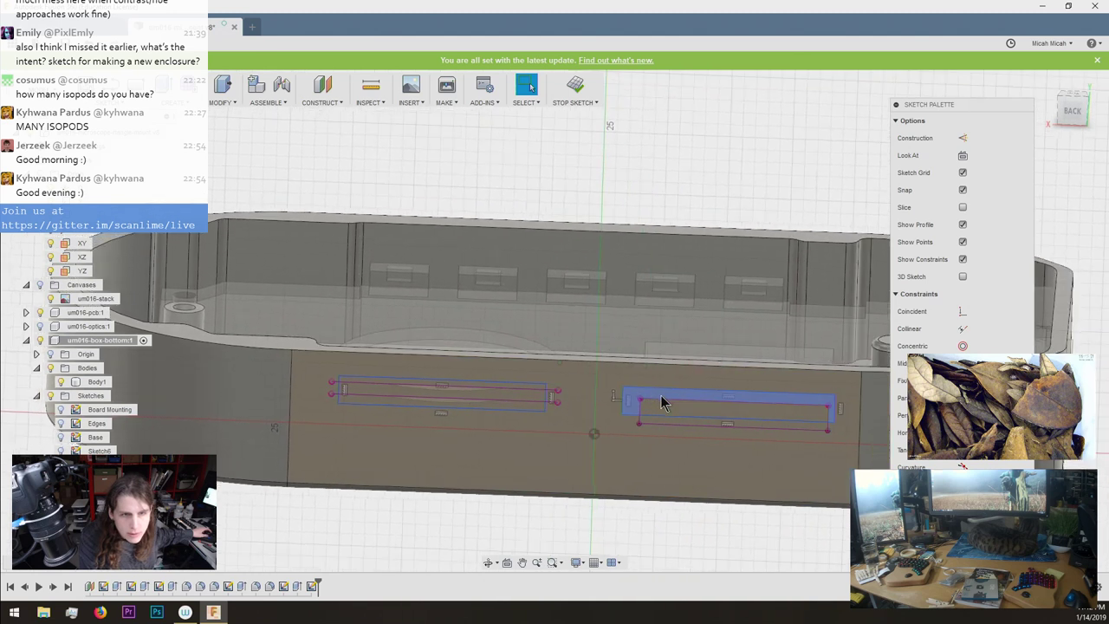
click(631, 403)
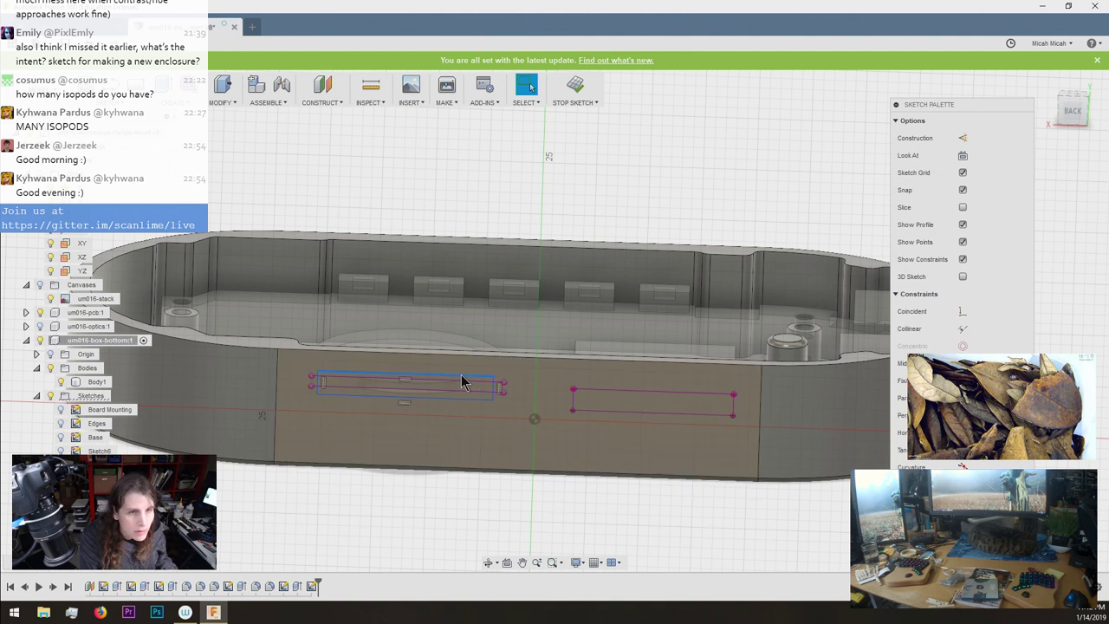
key(Delete)
click(482, 396)
click(483, 400)
key(Delete)
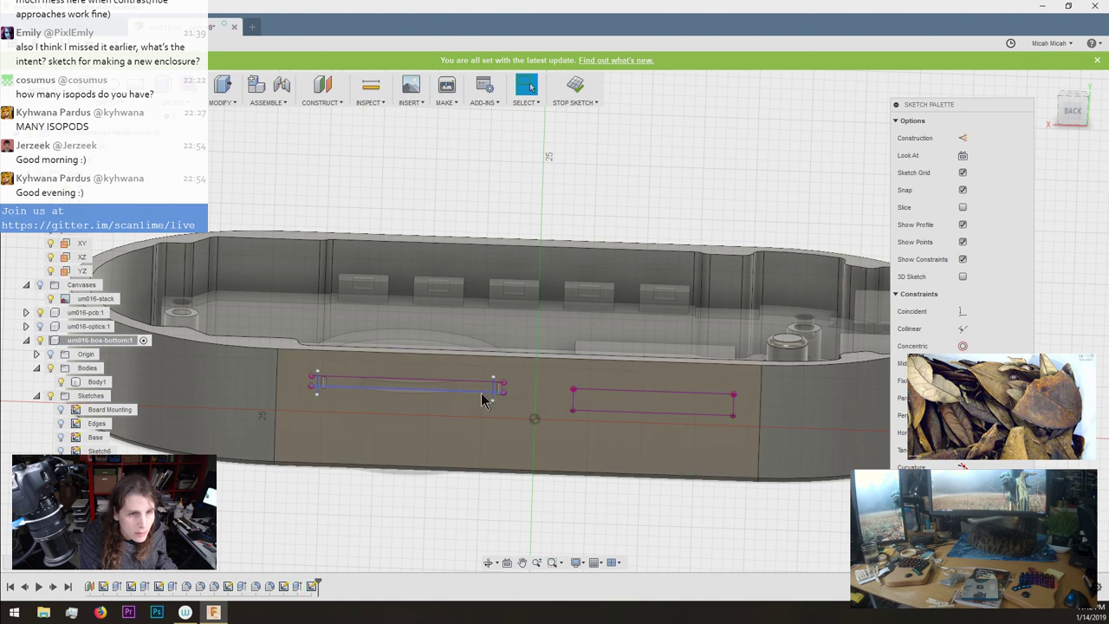
key(Delete)
key(Delete)
Join the ends of the round component's two projected lines with short lines to form a closed outline.
scroll(332, 361, down, 3)
scroll(332, 361, up, 8)
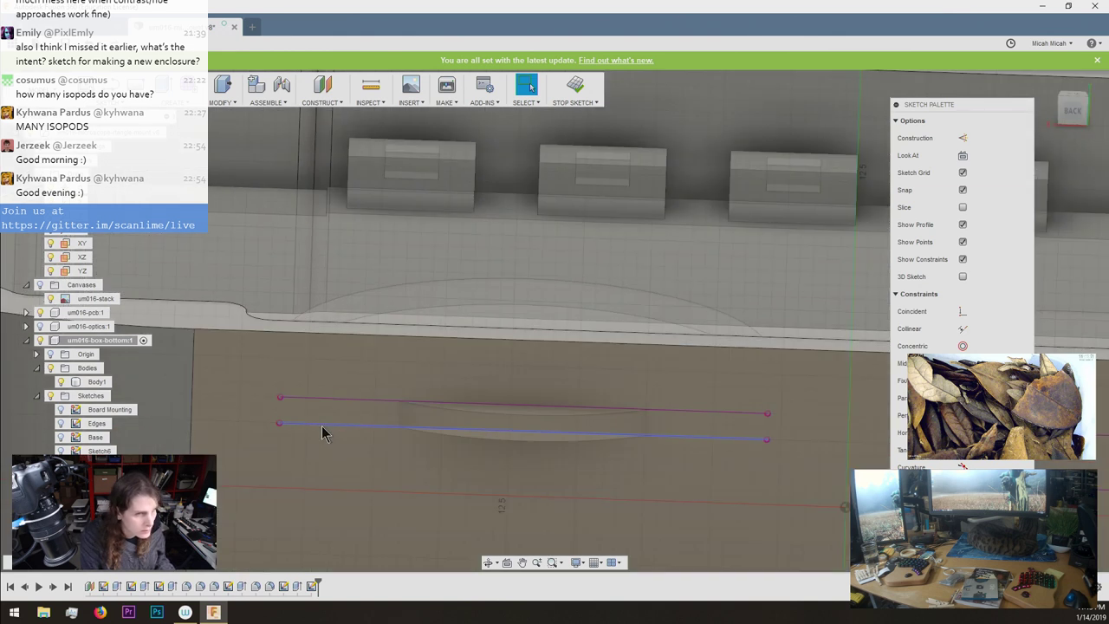
key(l)
click(279, 399)
click(279, 423)
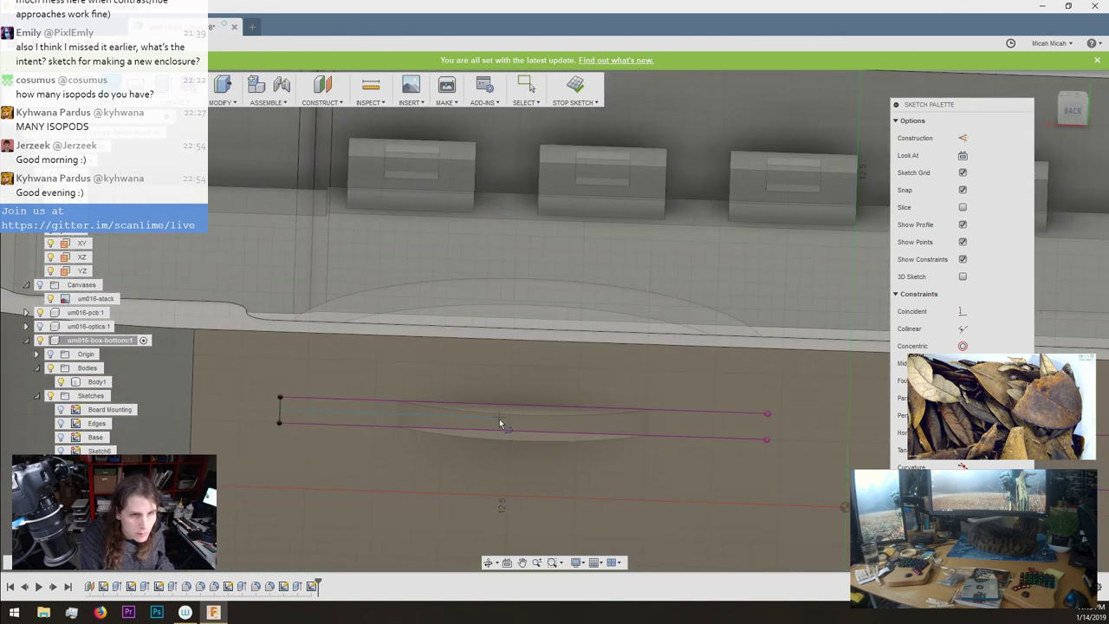
click(767, 439)
click(768, 414)
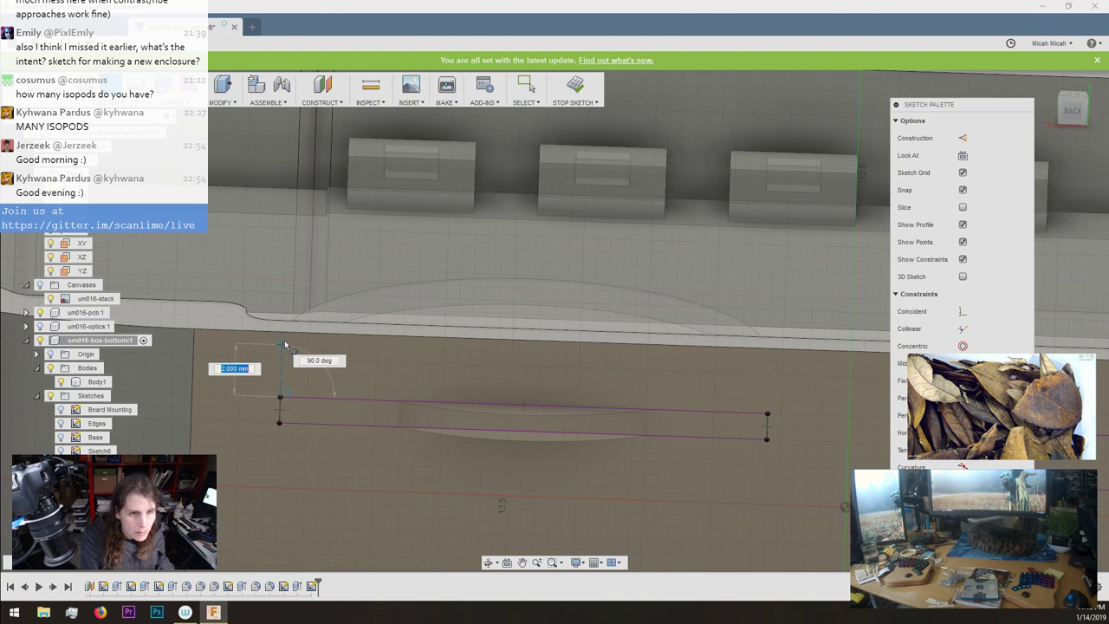
key(Escape)
Offset the round component's closed outline outward by 0.75 mm.
key(o)
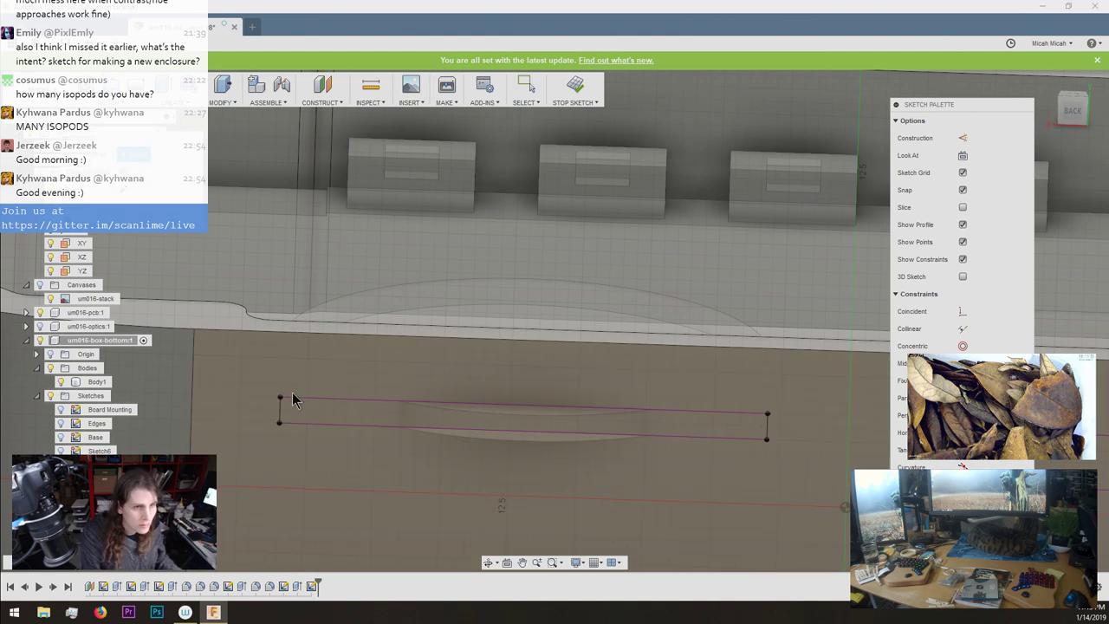
click(292, 396)
click(282, 412)
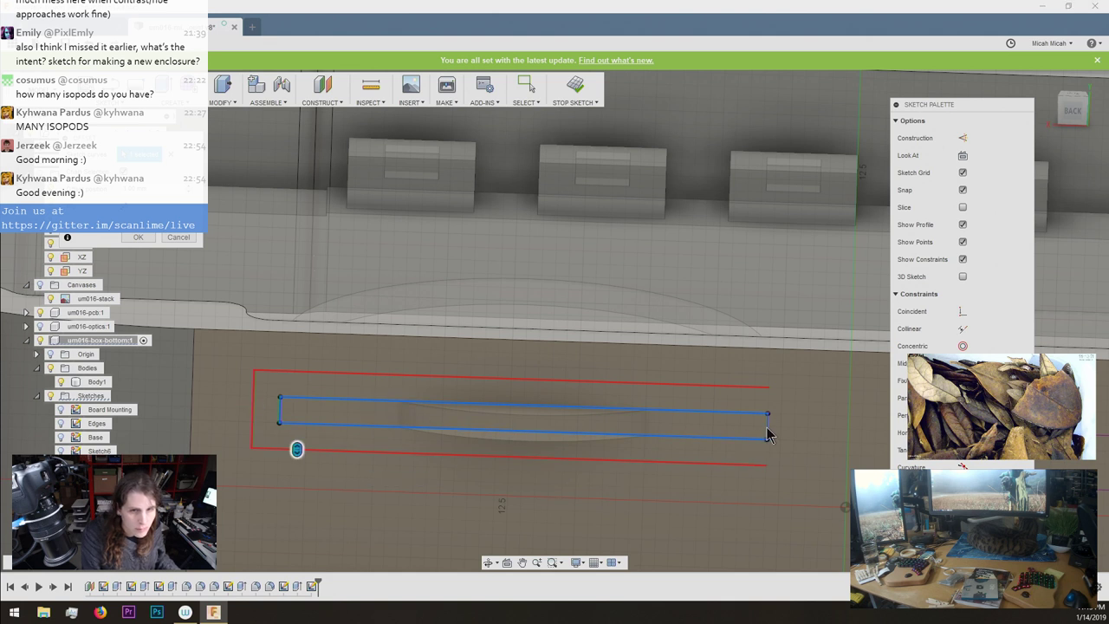
scroll(763, 435, down, 5)
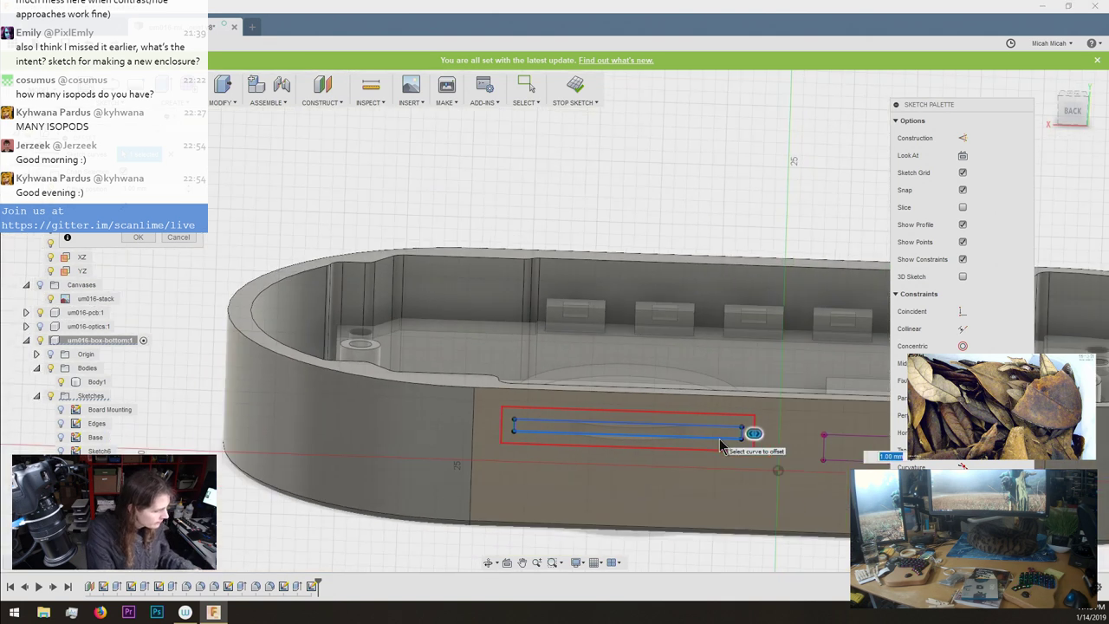
text(.75)
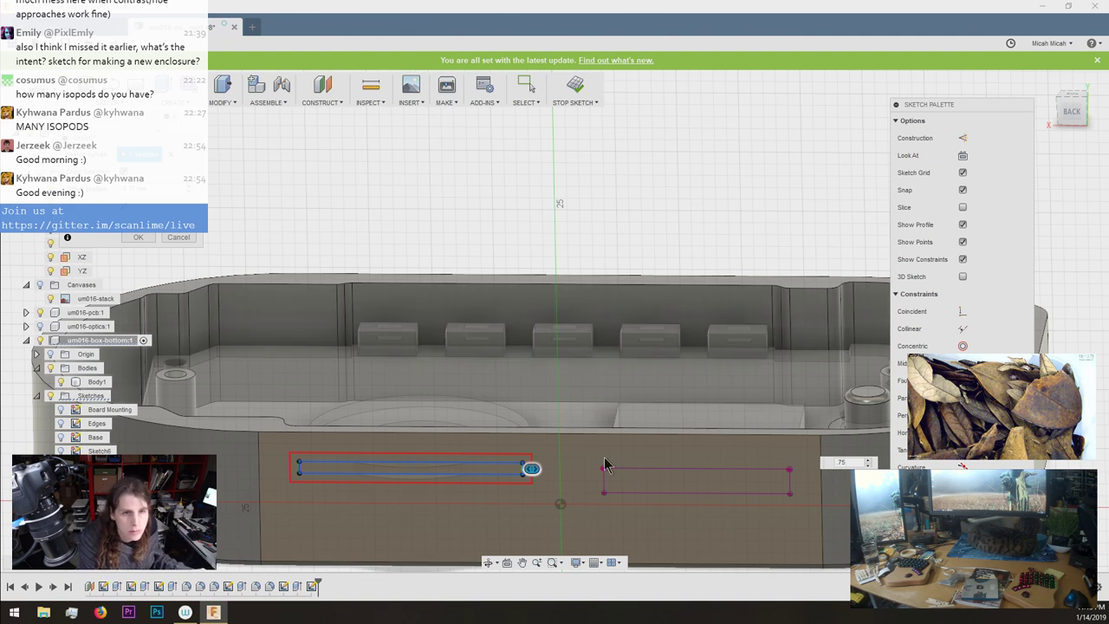
click(140, 234)
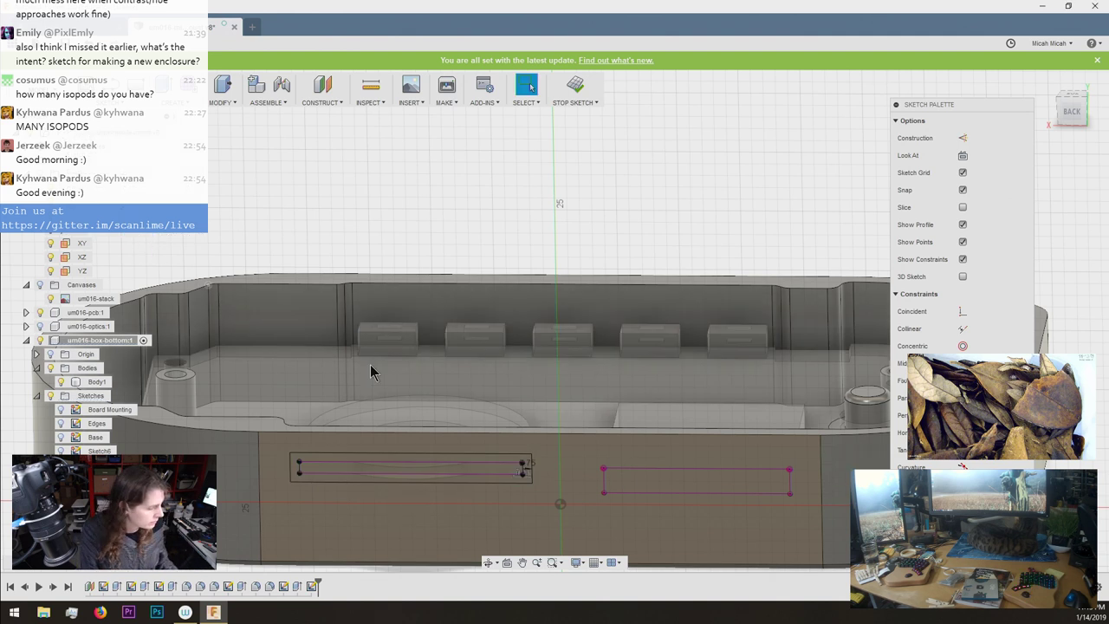
key(o)
click(714, 468)
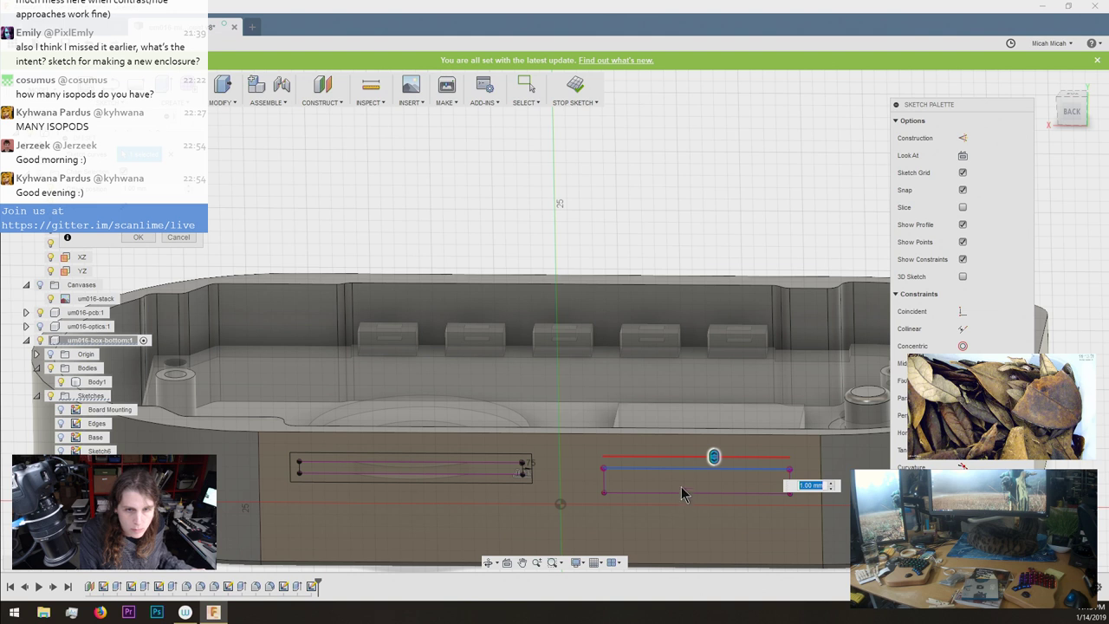
key(Escape)
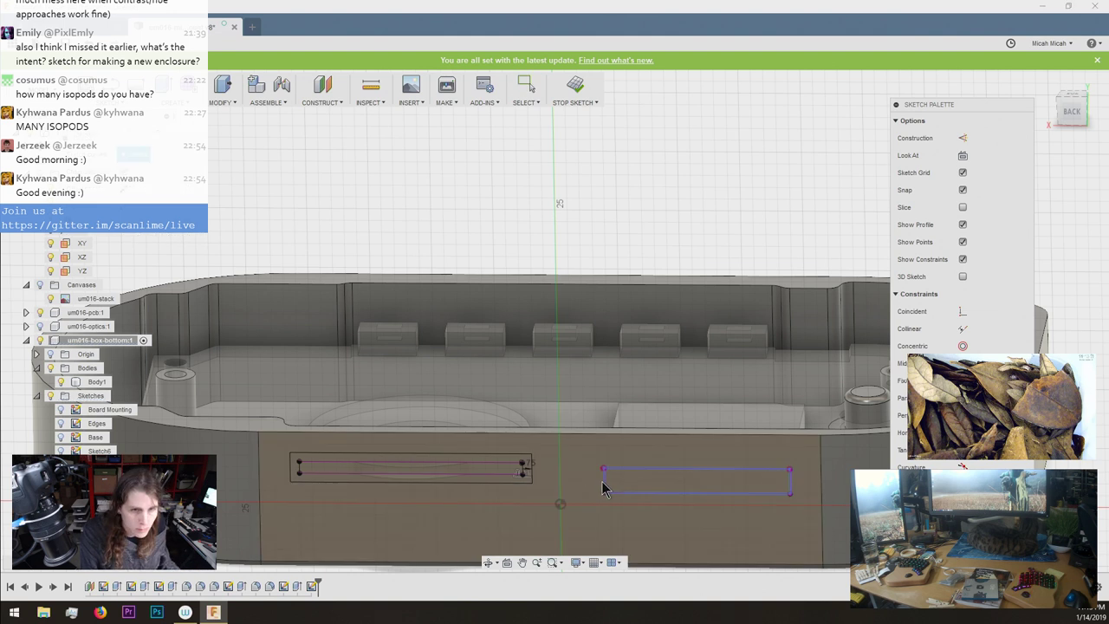
Offset the rectangular component's whole projected outline outward by 0.75 mm and finish the back-wall sketch.
key(o)
click(604, 485)
drag(630, 486, 581, 482)
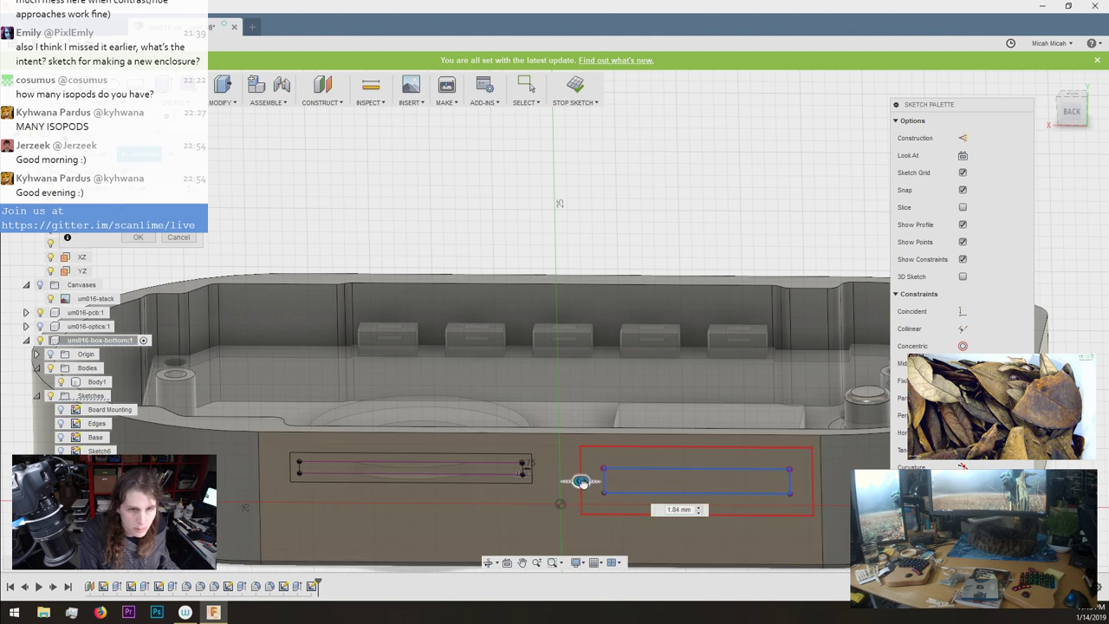
text(.75)
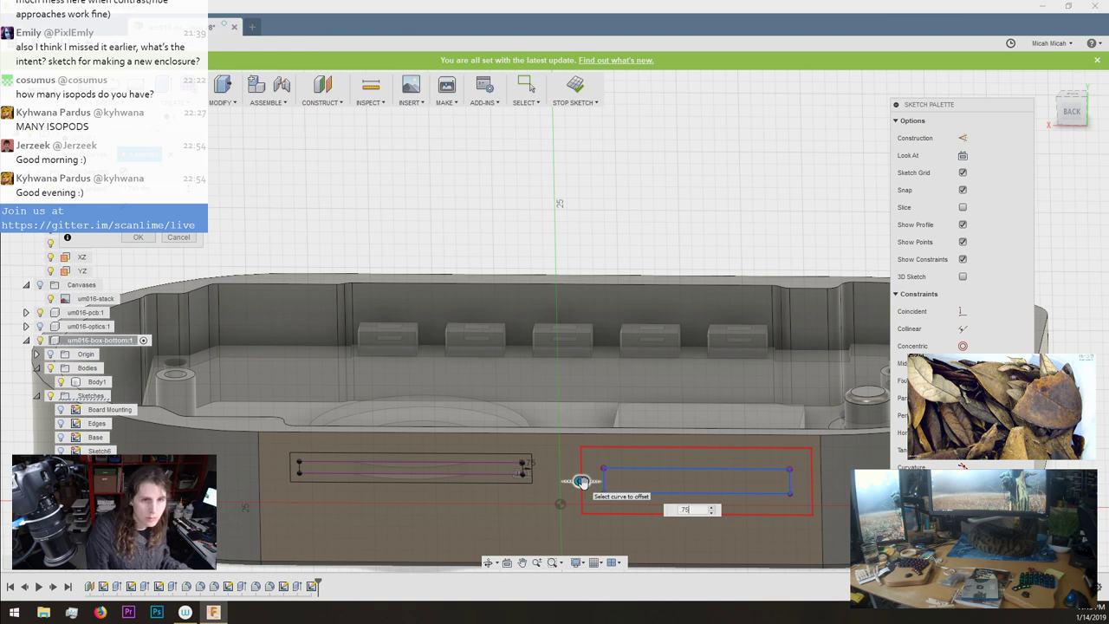
key(Return)
scroll(559, 470, down, 1)
scroll(559, 470, down, 2)
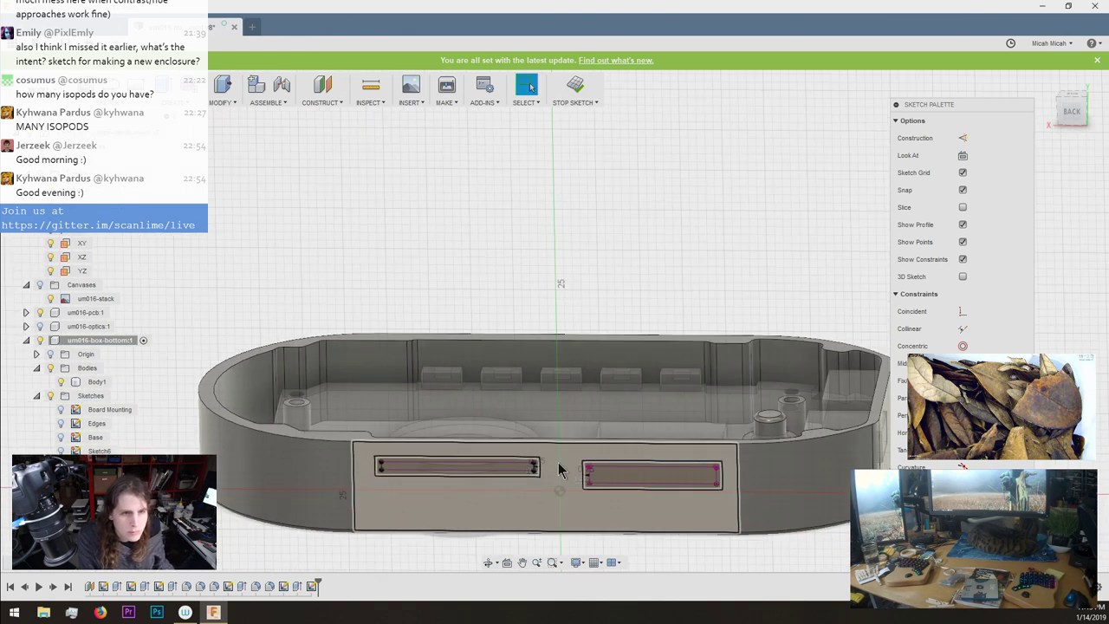
scroll(559, 469, up, 2)
click(1001, 521)
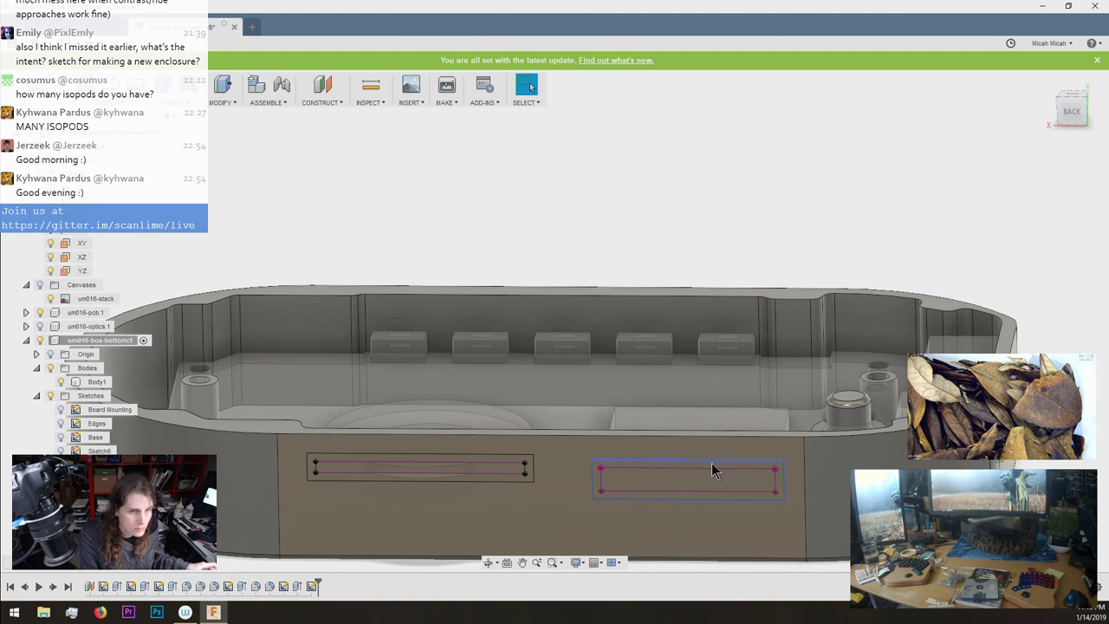
Extrude the full areas of both offset component outlines 6 mm inward through the back wall as a cut.
key(e)
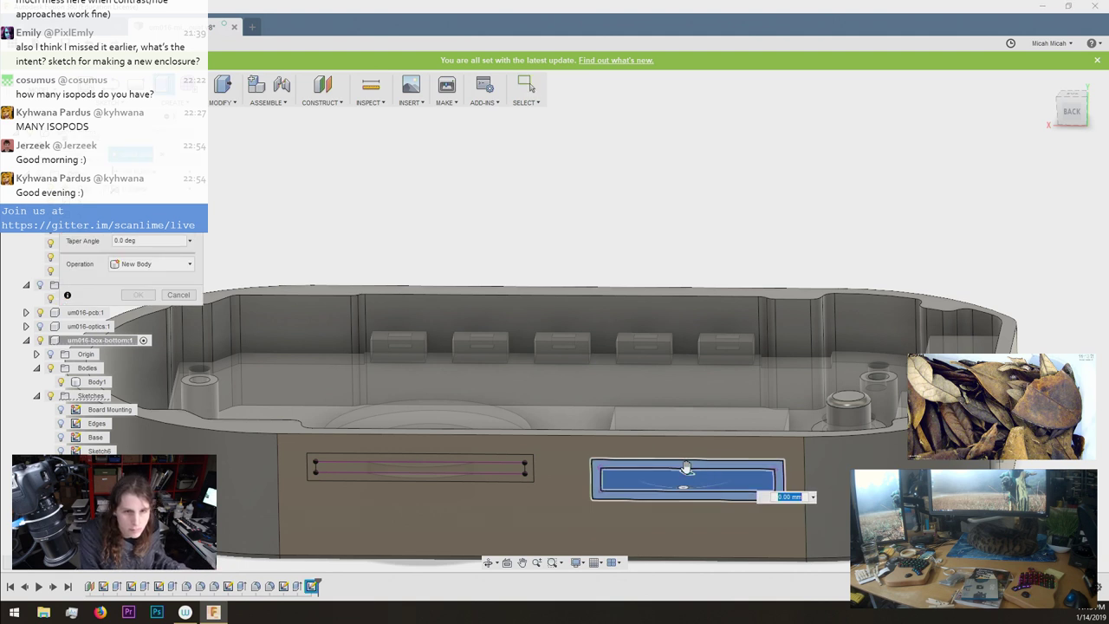
click(493, 469)
click(495, 460)
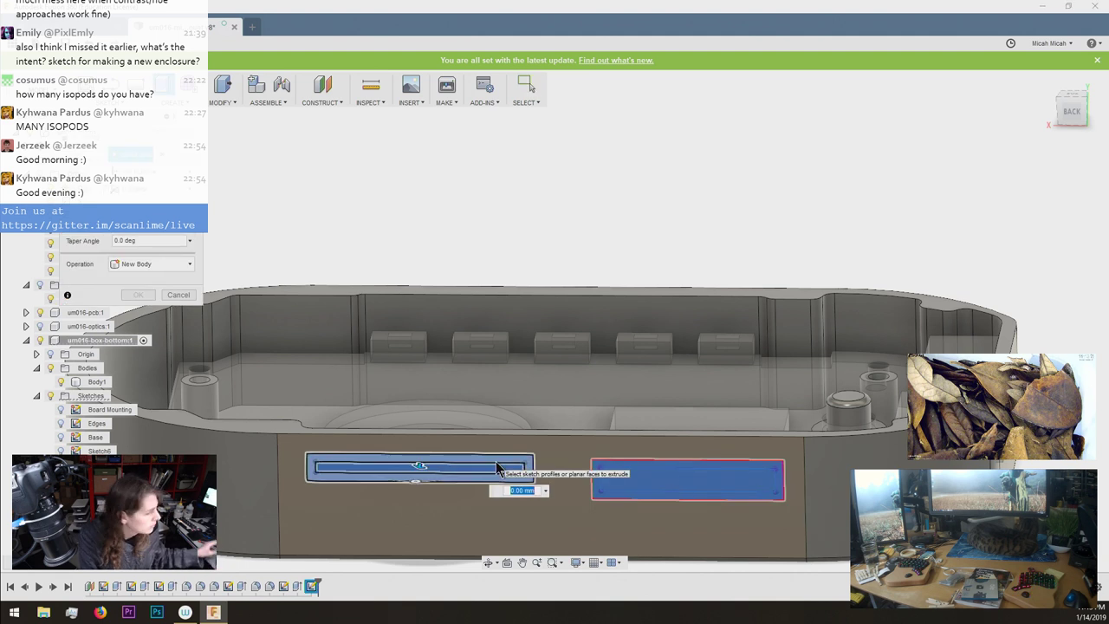
shift+middle_drag(326, 453, 444, 466)
scroll(509, 500, down, 5)
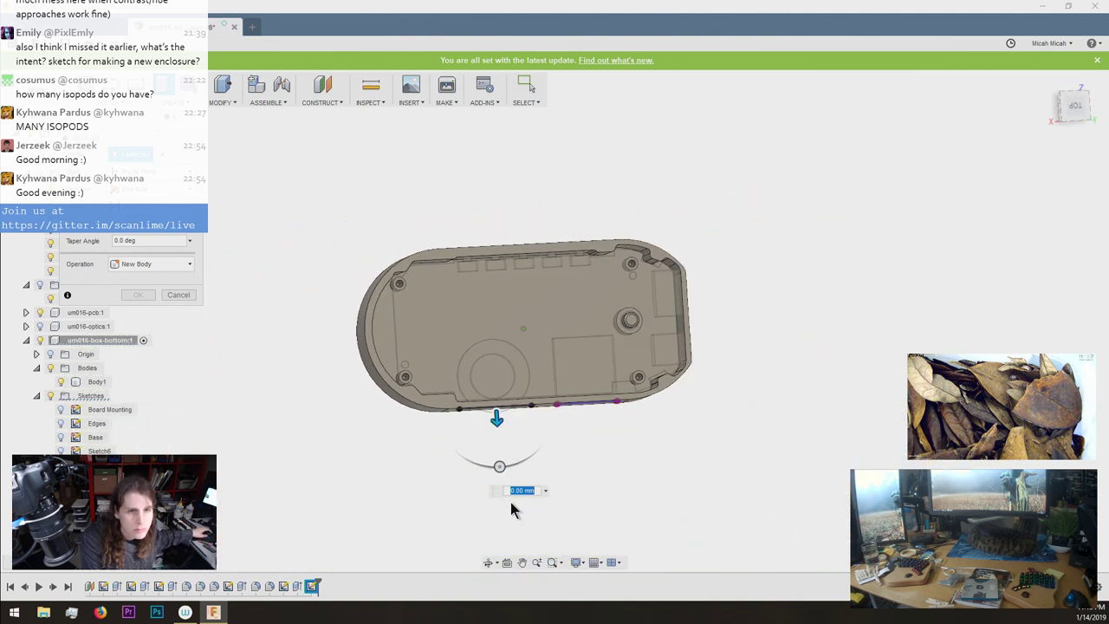
scroll(503, 486, up, 3)
drag(503, 501, 492, 467)
scroll(491, 467, up, 5)
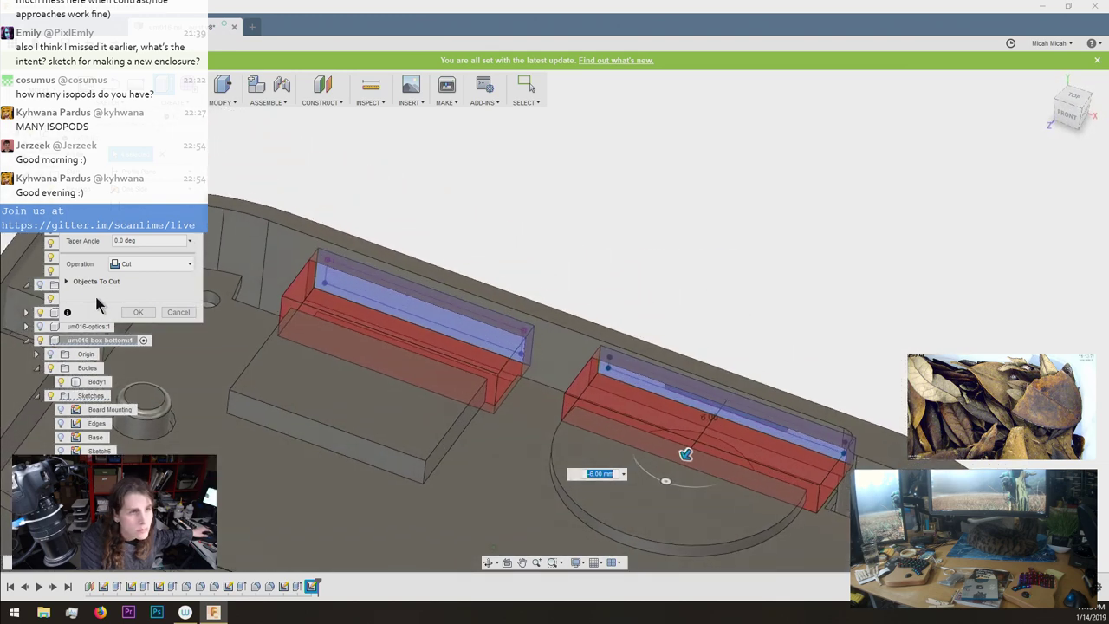
Exclude the PCB and Knob bodies from the objects to cut and accept the extrusion.
click(82, 279)
click(67, 281)
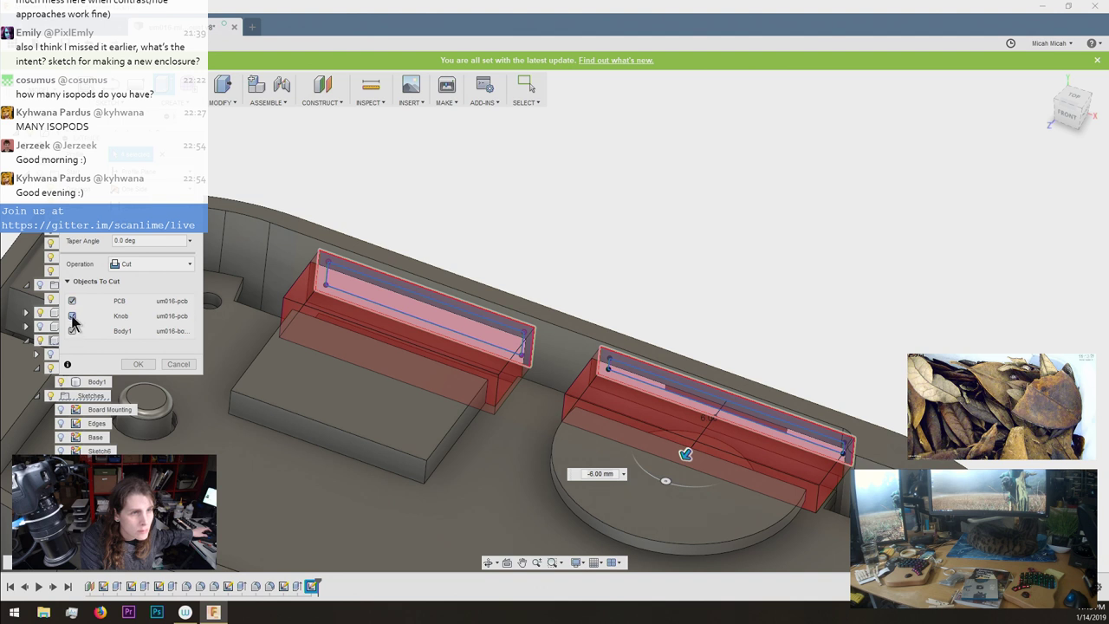
click(72, 317)
click(72, 301)
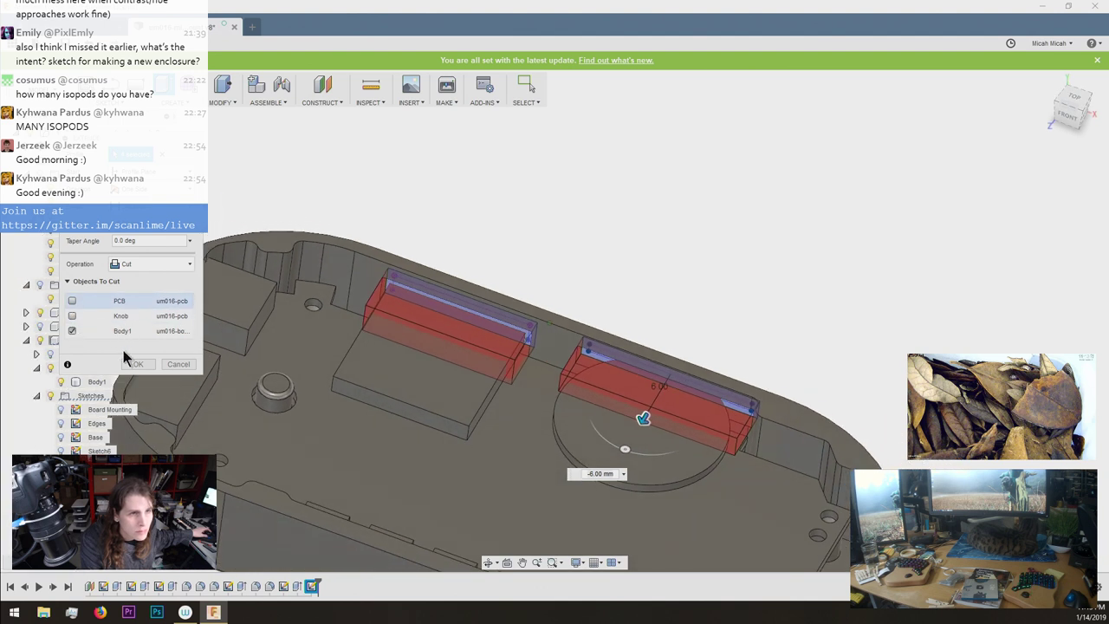
click(136, 363)
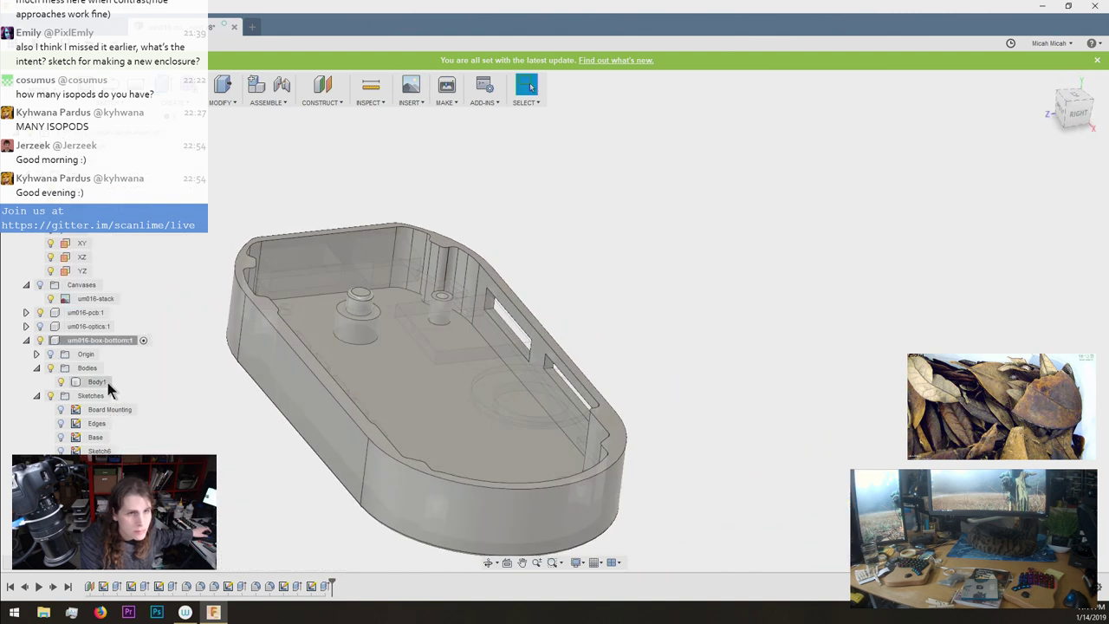
Rename the box-bottom component's body to um016-box-bottom-1.
click(111, 385)
click(97, 382)
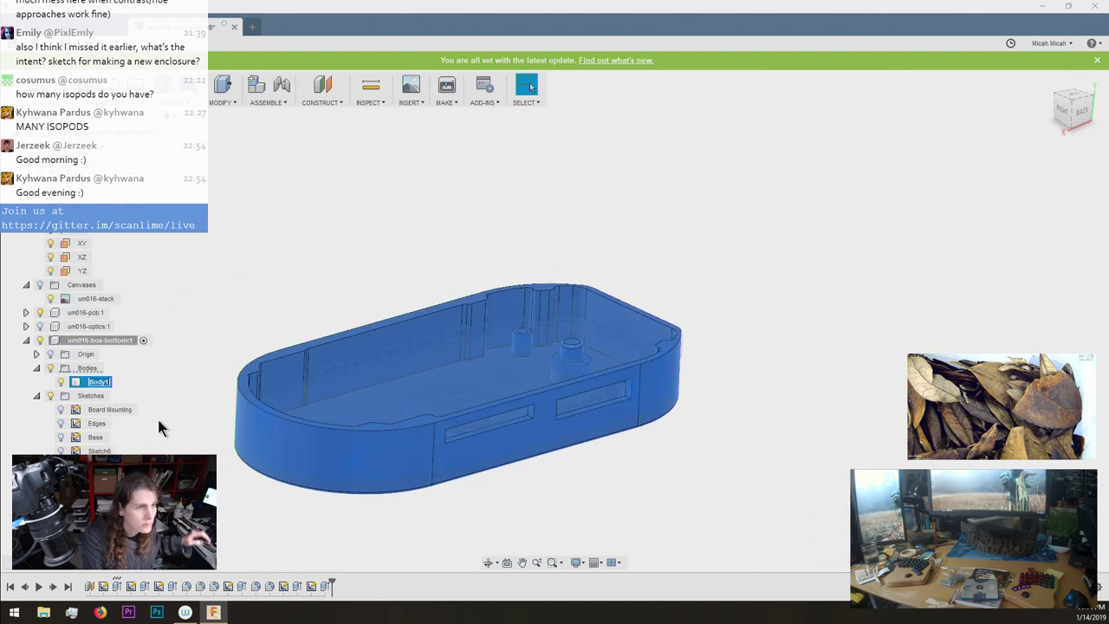
text(um016-)
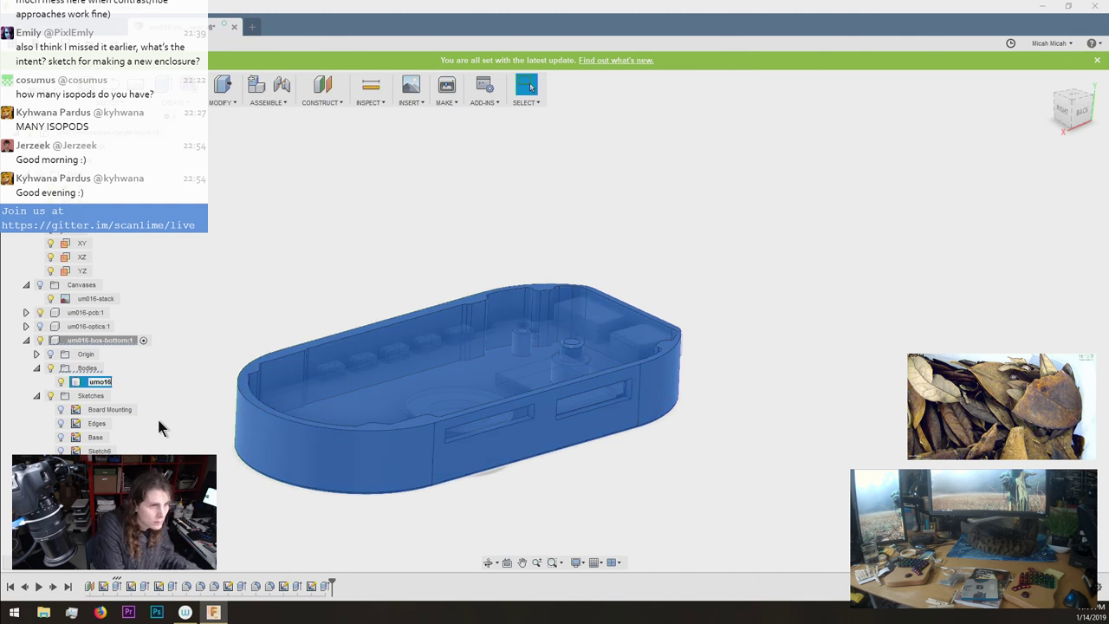
text(bo)
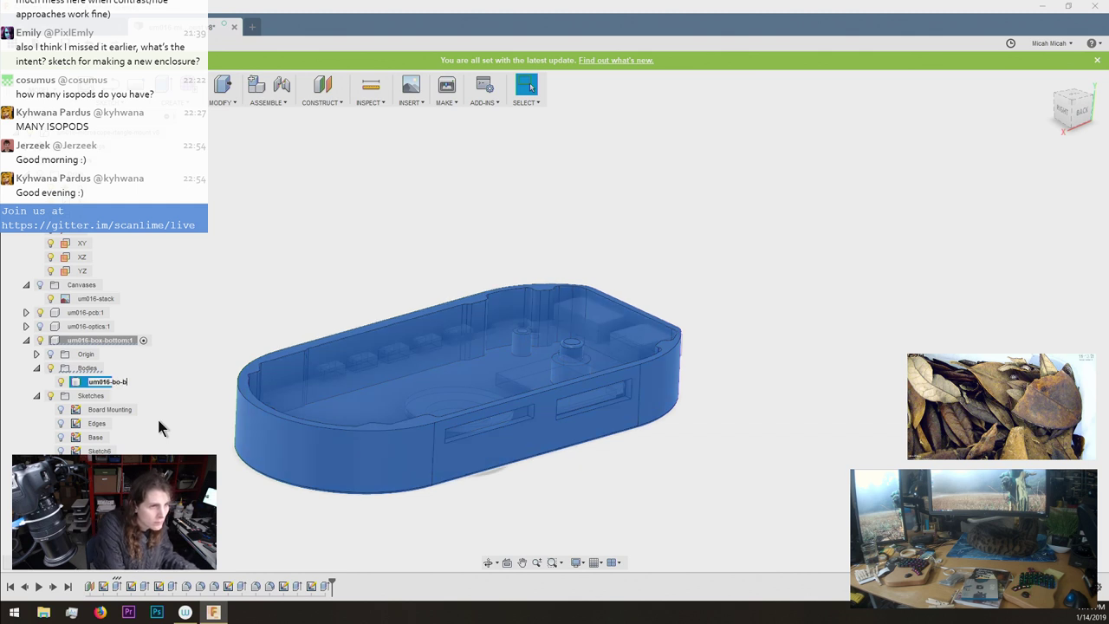
text(x-bo)
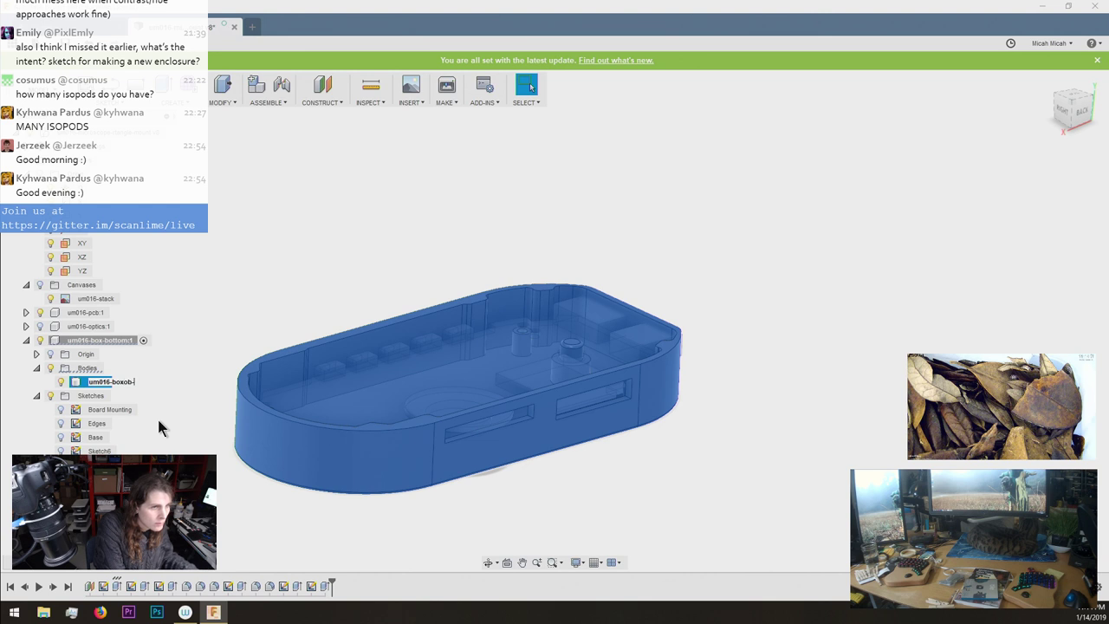
text(ttom-1)
key(Return)
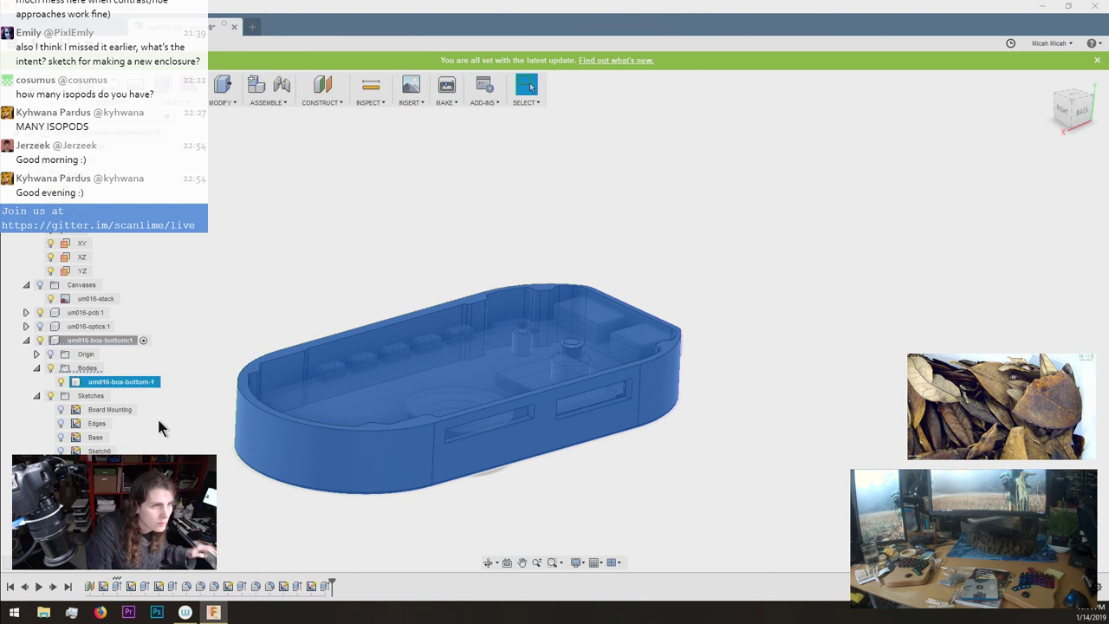
click(737, 282)
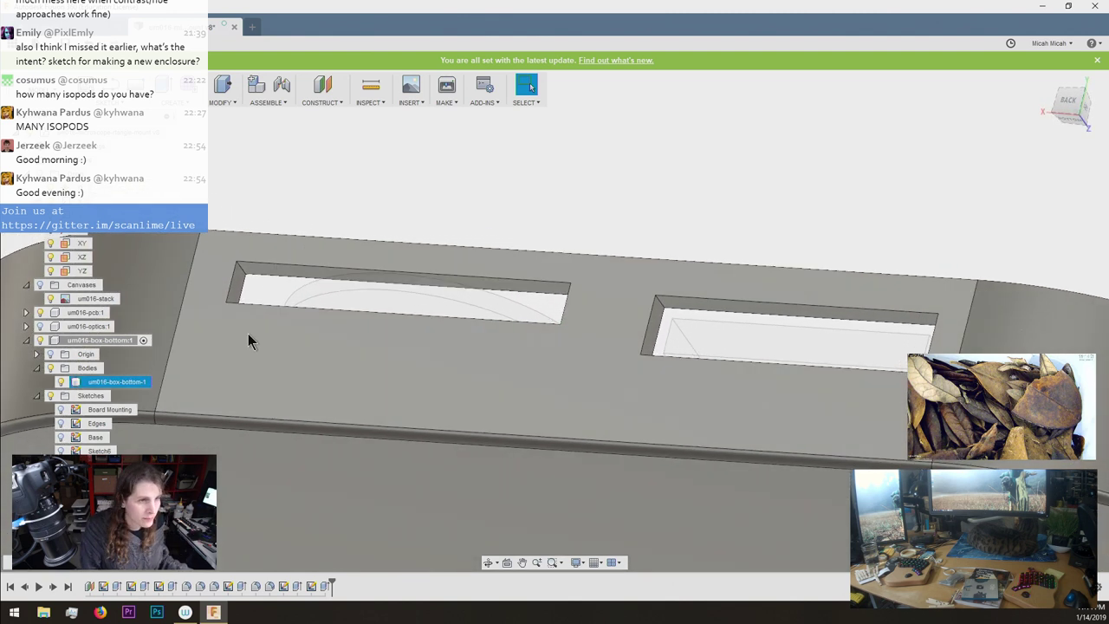
Review the back-wall openings' sketch and reopen their extruded cut, keeping its settings as they are.
click(328, 587)
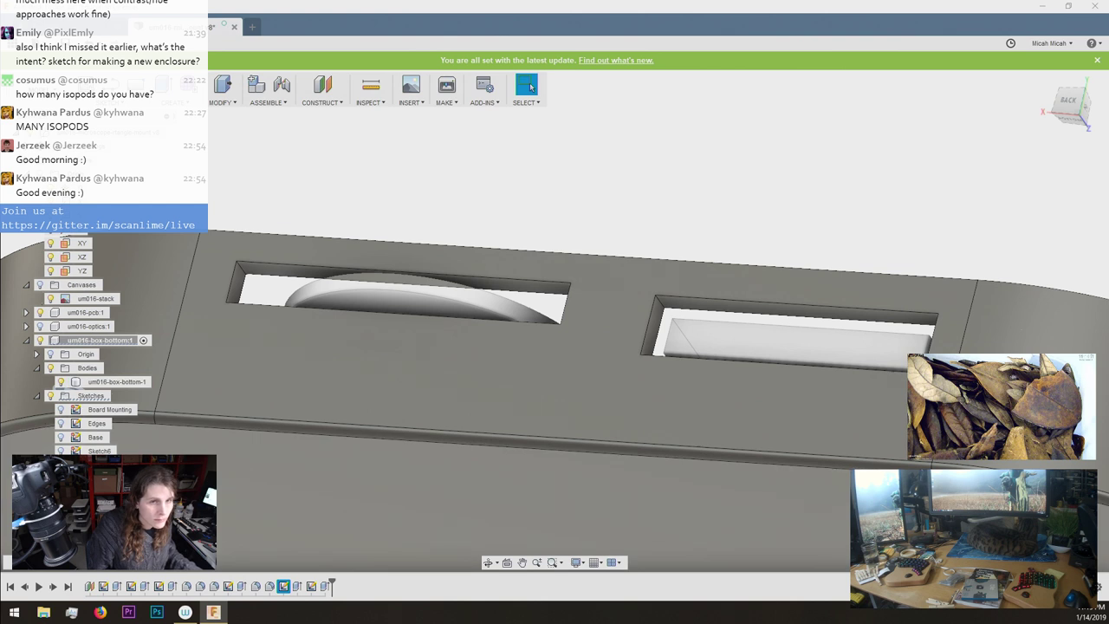
click(311, 586)
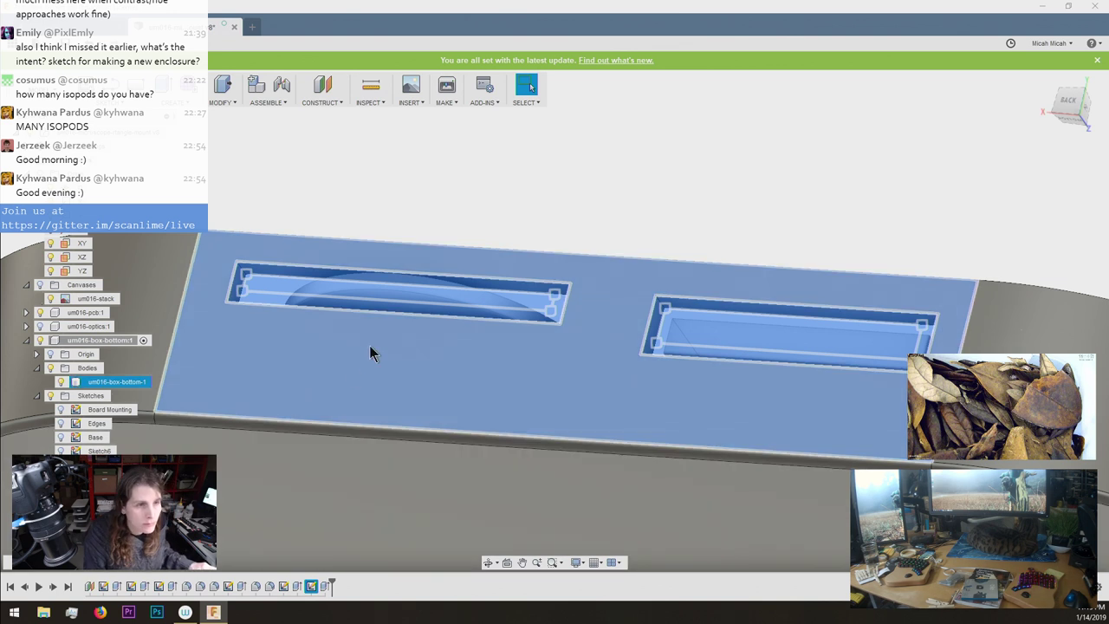
key(e)
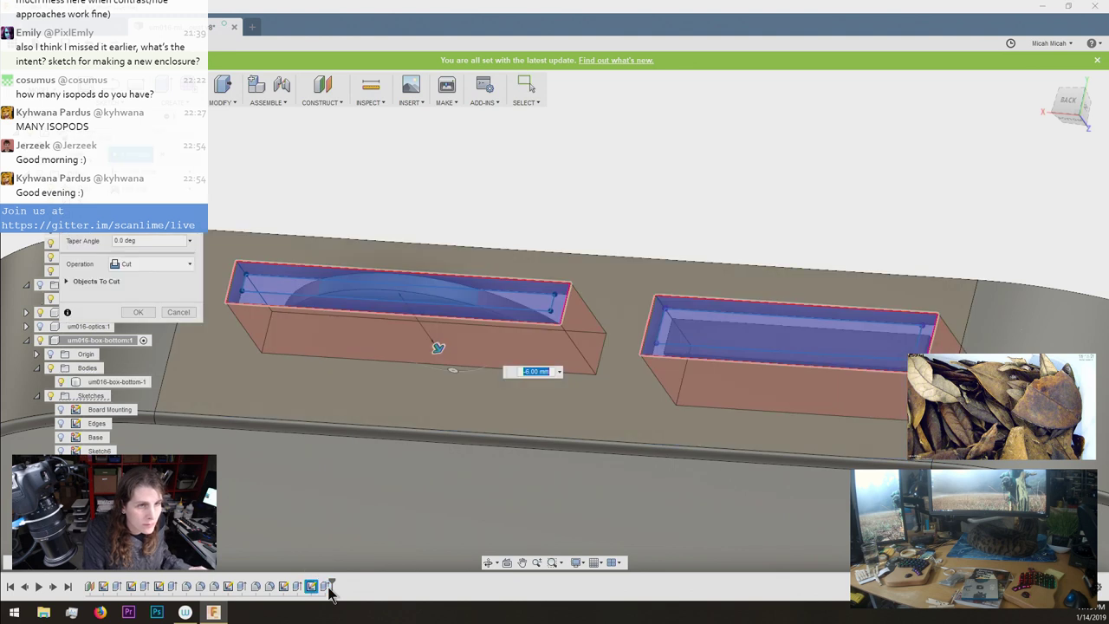
click(345, 286)
key(Return)
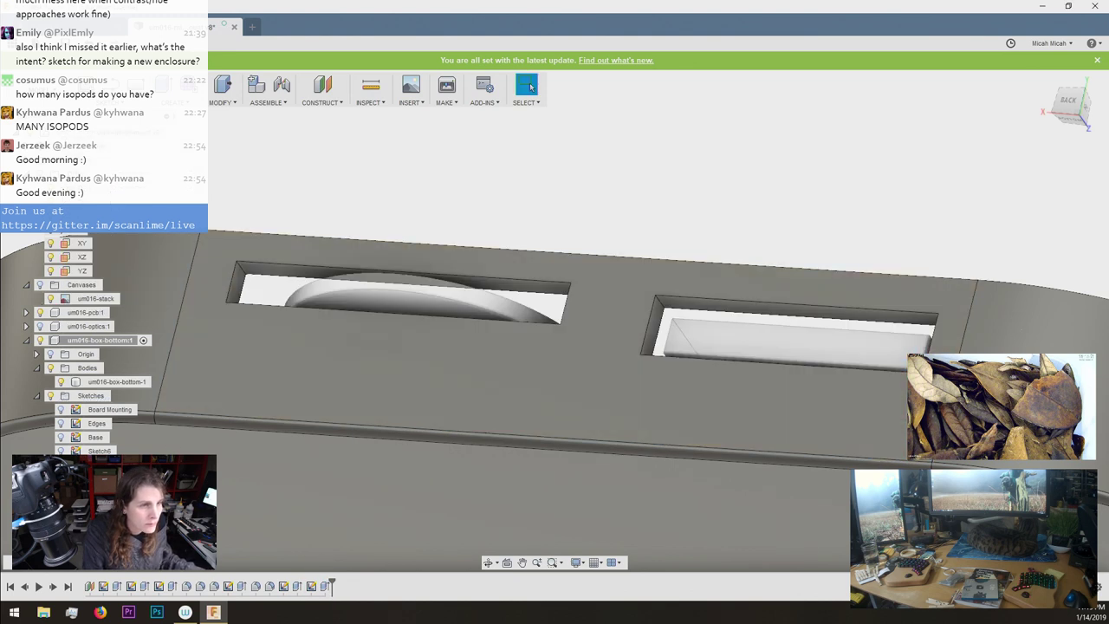
Reopen the back-wall sketch and draw slanted lines from the round component opening's upper corners to the wall's top edge.
double_click(102, 479)
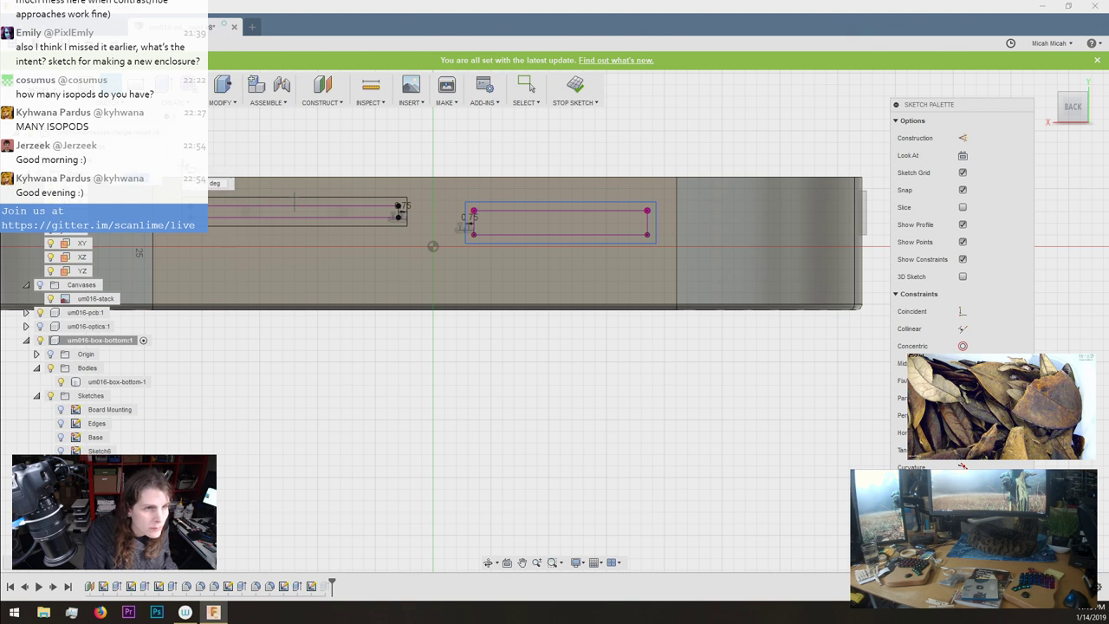
scroll(156, 173, down, 3)
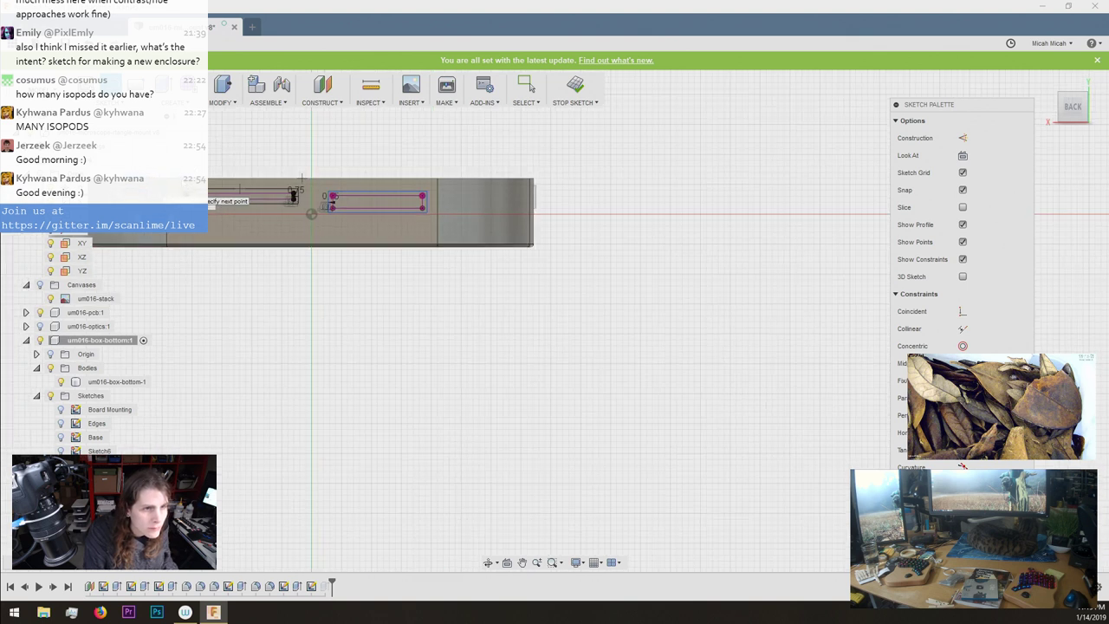
scroll(159, 173, up, 8)
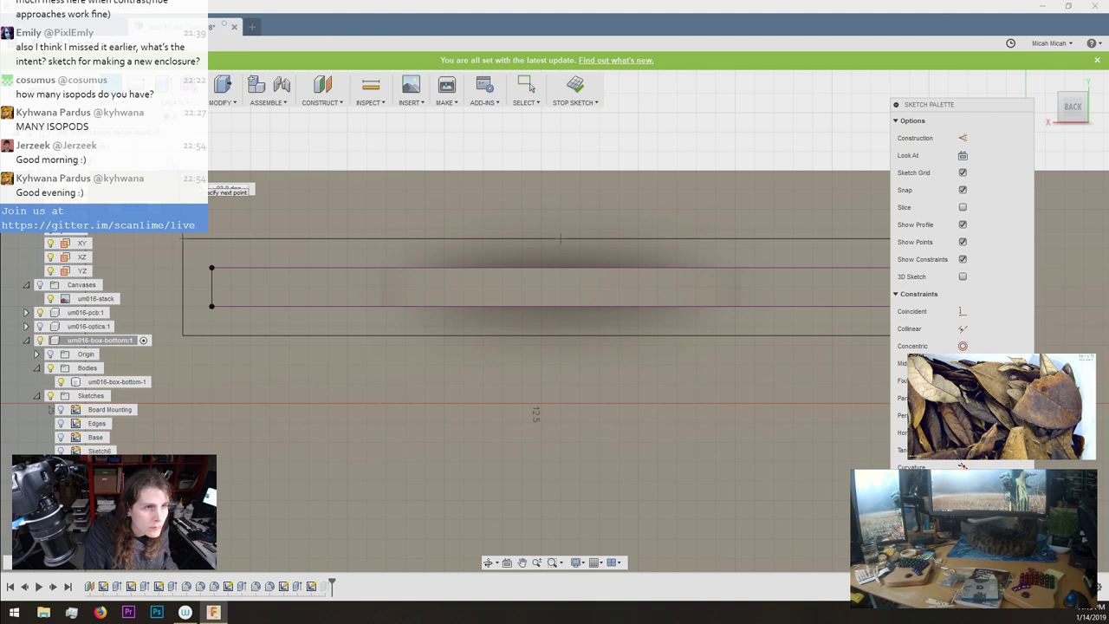
click(225, 171)
scroll(438, 161, down, 3)
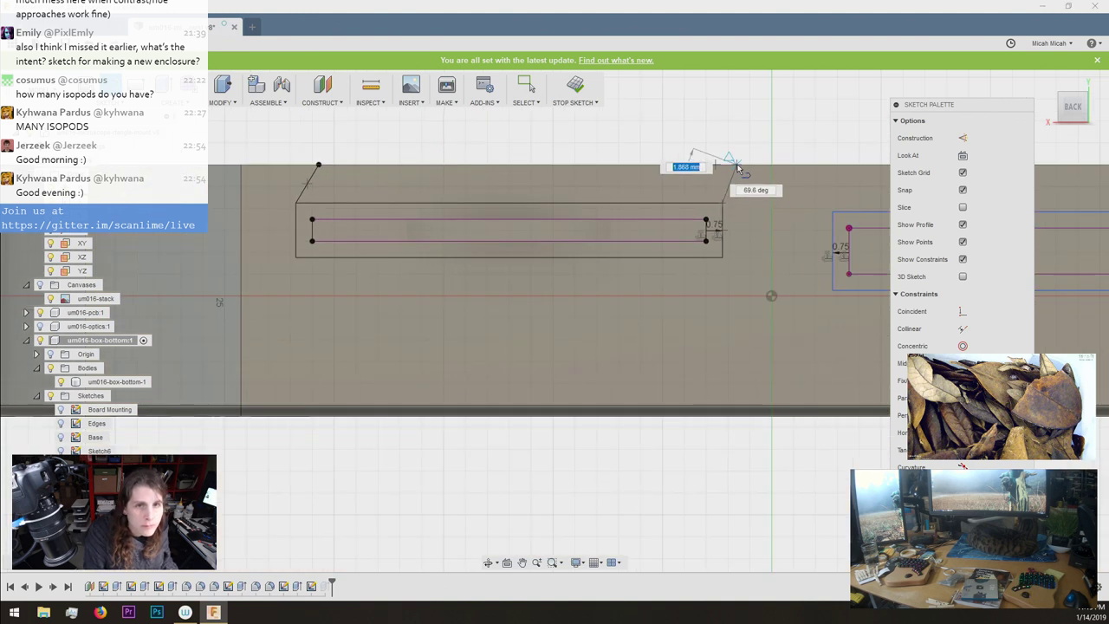
scroll(618, 221, down, 4)
key(Escape)
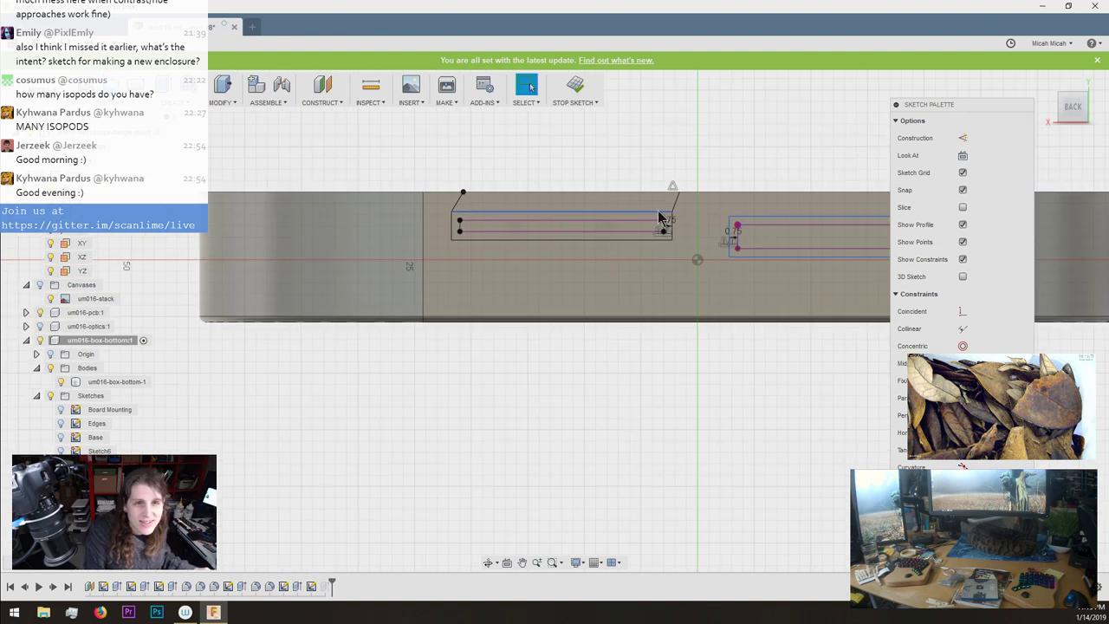
Redraw the round component opening's upper right line, slanting inward to the wall's top edge, about 1.84 mm long at 108 degrees.
scroll(708, 215, up, 3)
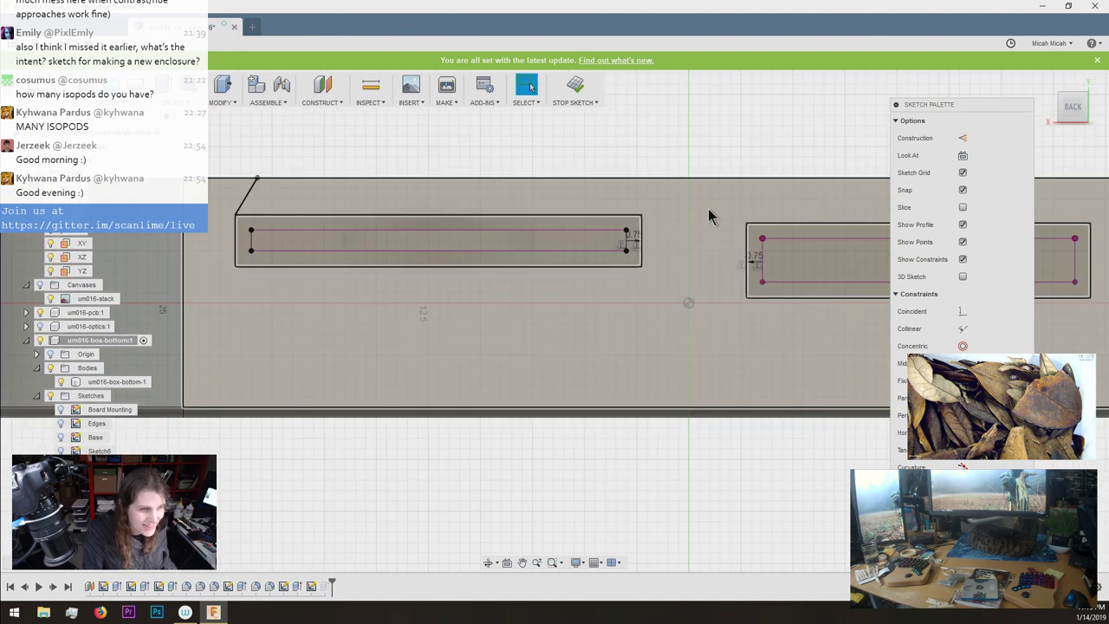
key(l)
click(645, 218)
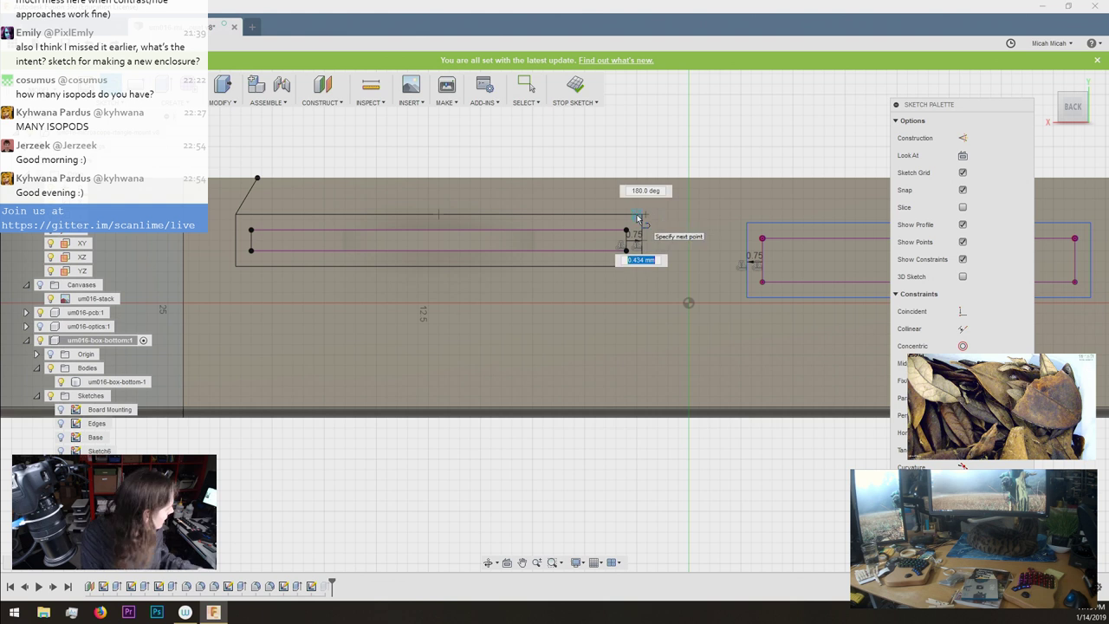
key(Escape)
scroll(642, 219, up, 4)
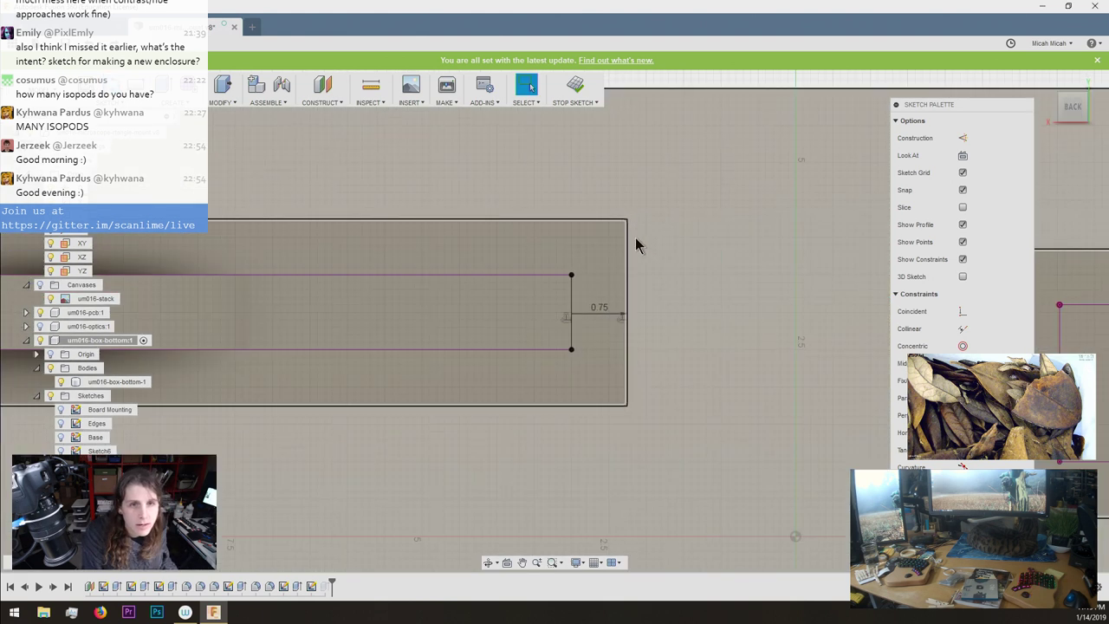
scroll(627, 224, down, 3)
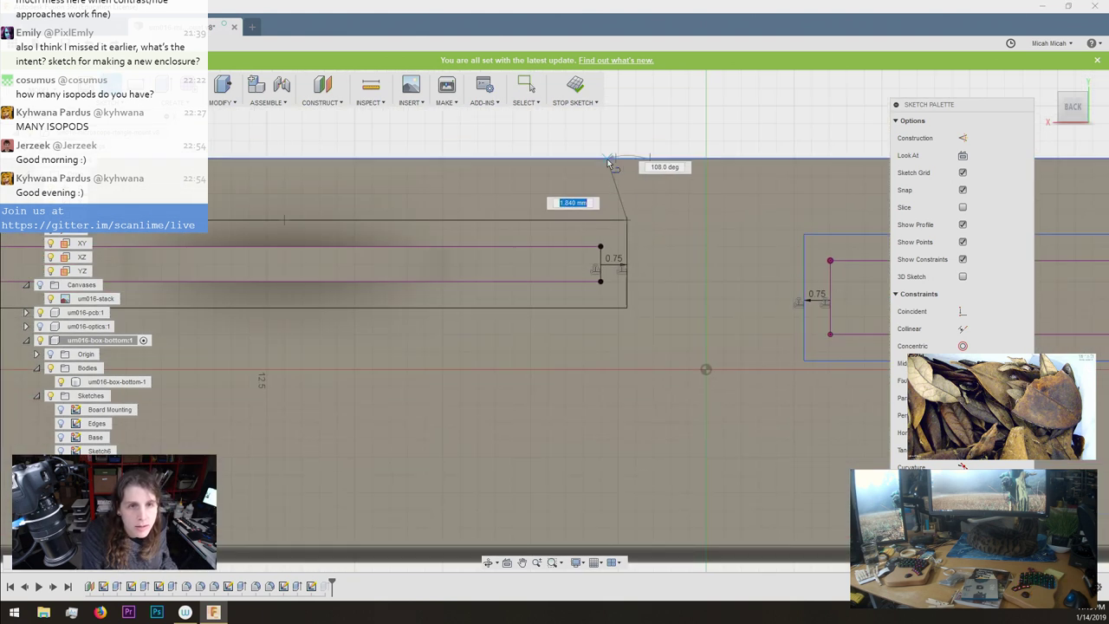
Draw lines from the rectangular opening's upper corners to the wall's top edge, vertical at the left and slanting inward at the right.
scroll(747, 257, down, 3)
scroll(854, 241, up, 4)
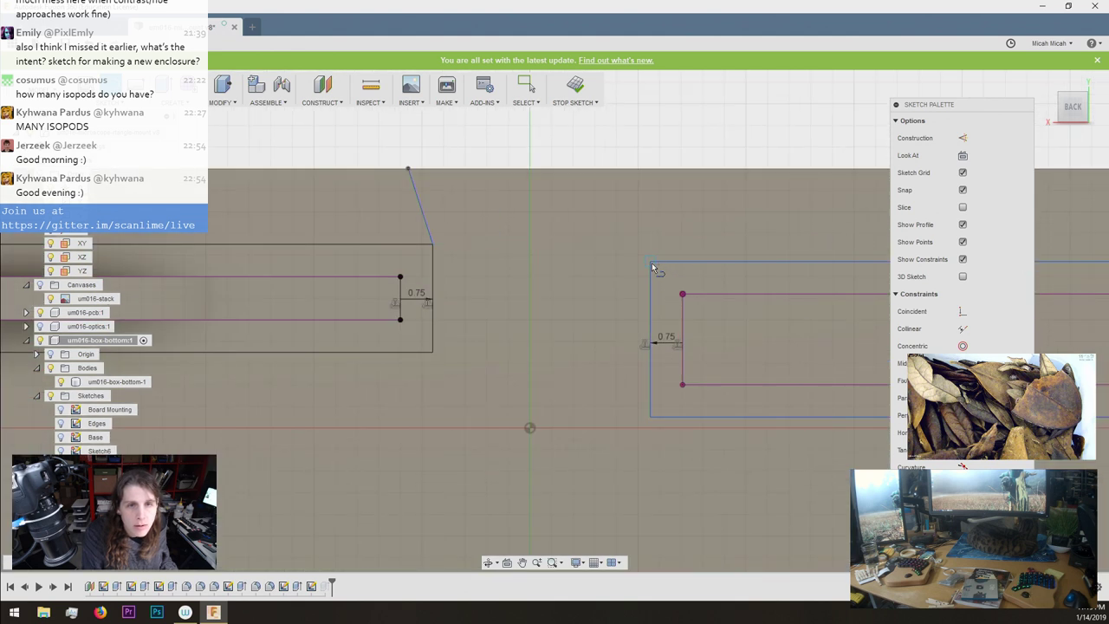
scroll(655, 347, down, 5)
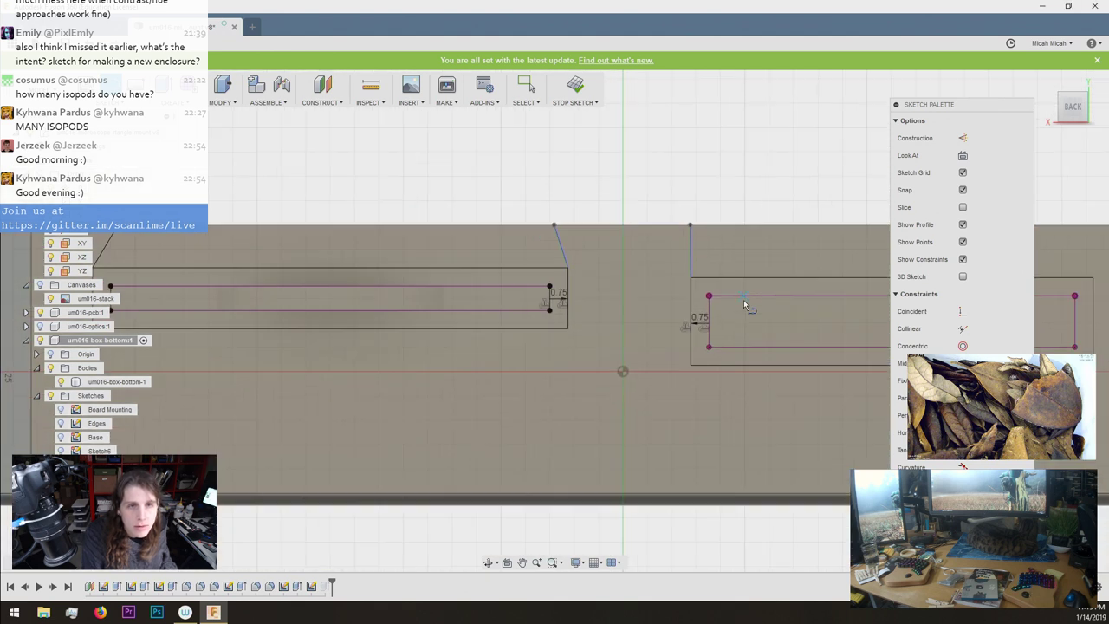
scroll(763, 338, up, 5)
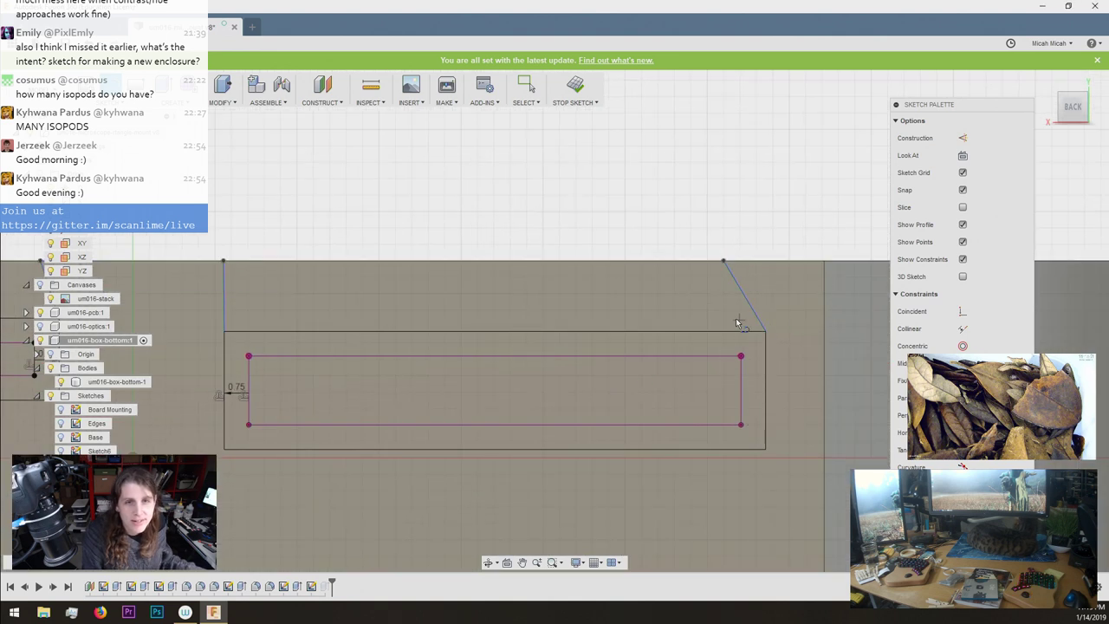
Constrain the rectangular opening's two lines up to the wall's top edge to be vertical.
key(Escape)
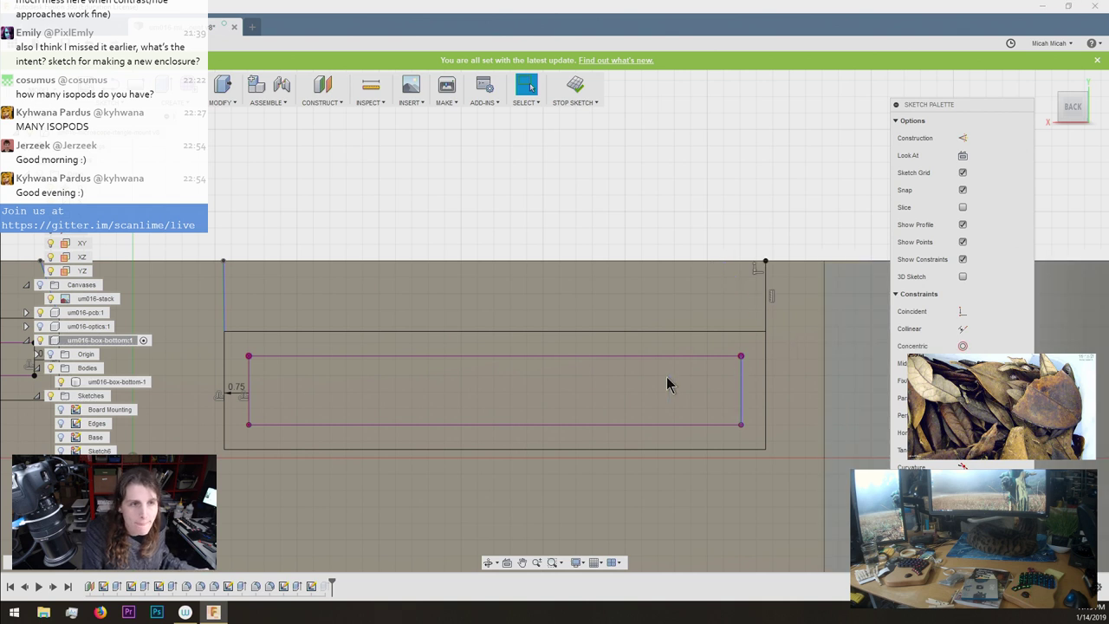
click(221, 298)
click(225, 294)
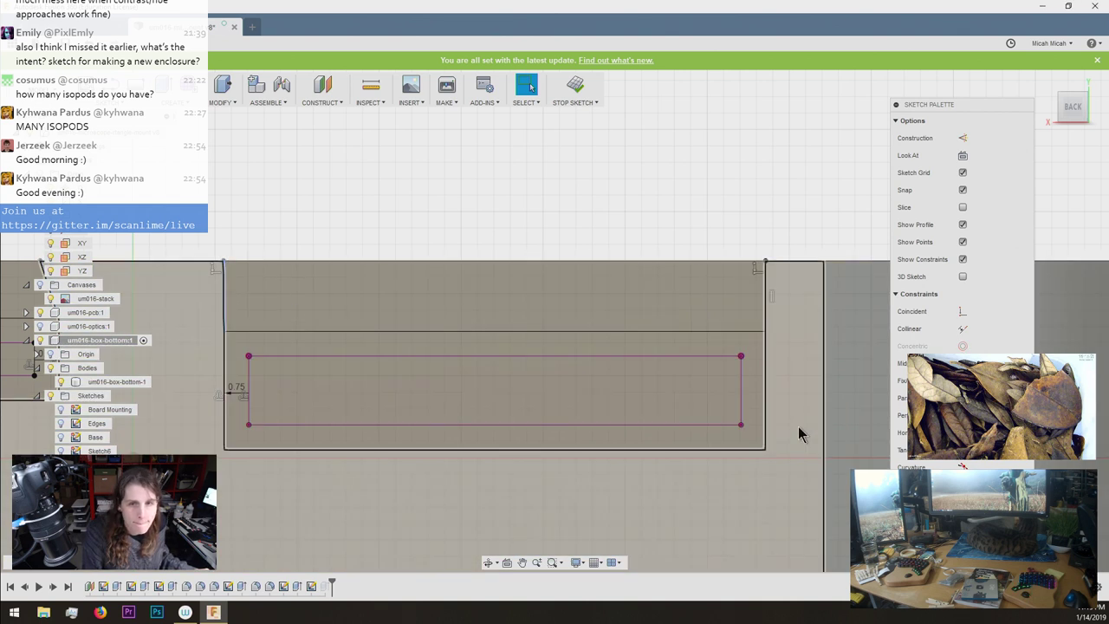
click(963, 432)
Try to constrain the round component opening's slanted upper left line to be vertical.
scroll(557, 236, down, 3)
scroll(364, 208, down, 2)
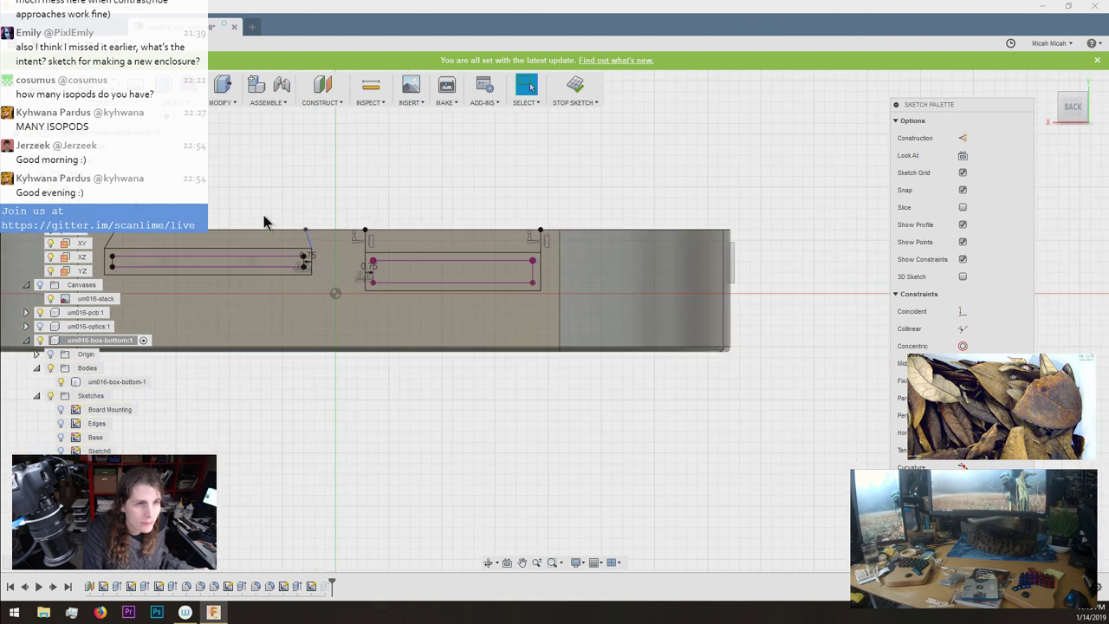
scroll(271, 238, up, 3)
scroll(402, 279, down, 3)
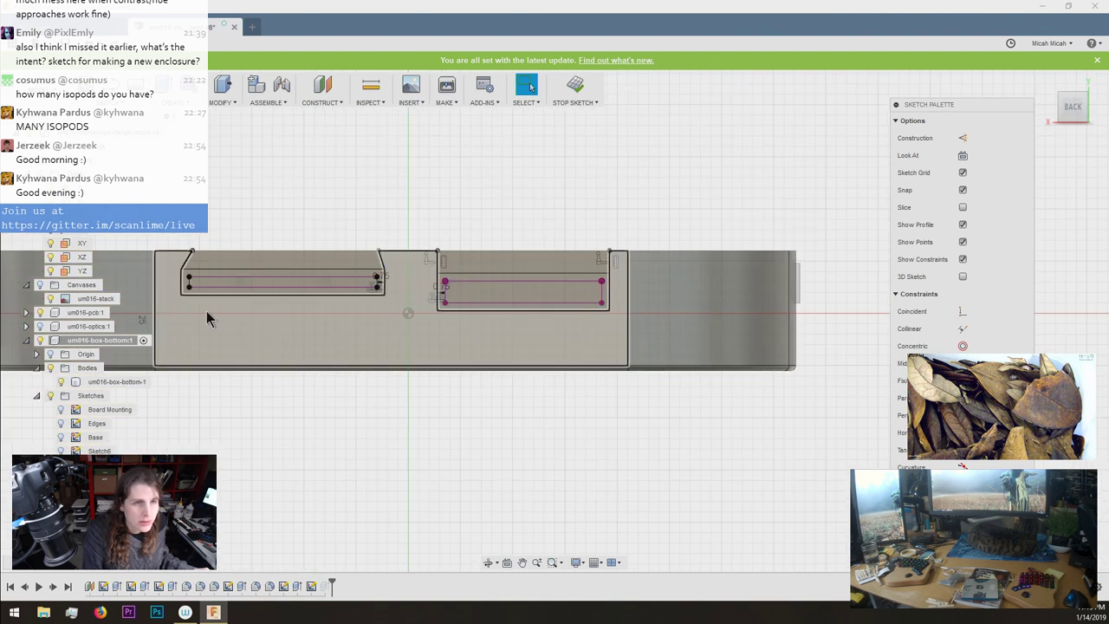
scroll(218, 215, up, 3)
click(162, 296)
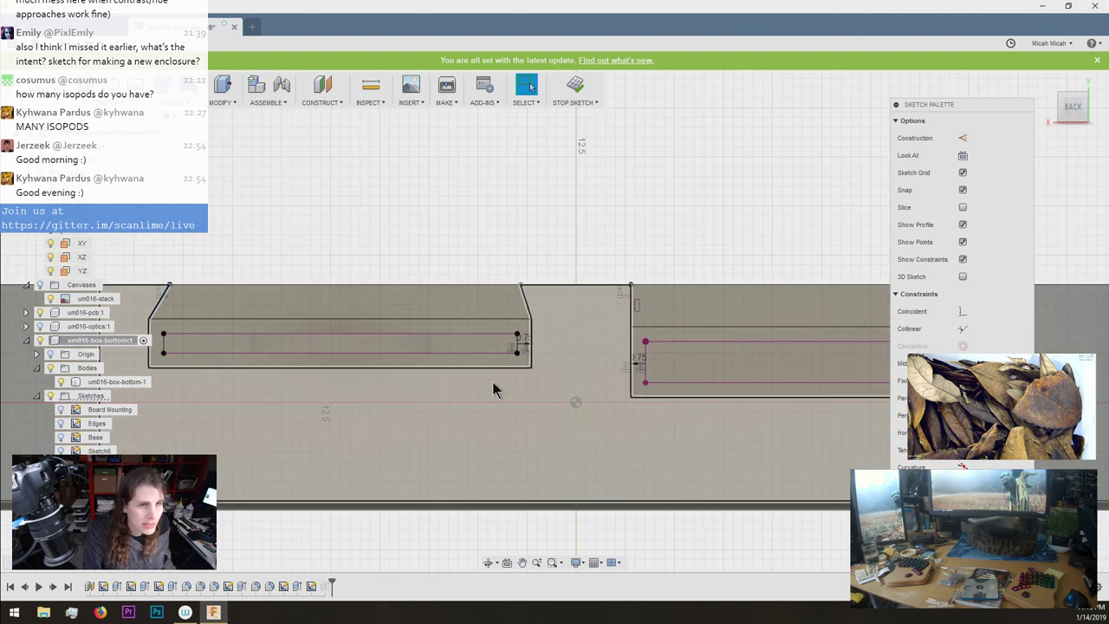
click(963, 432)
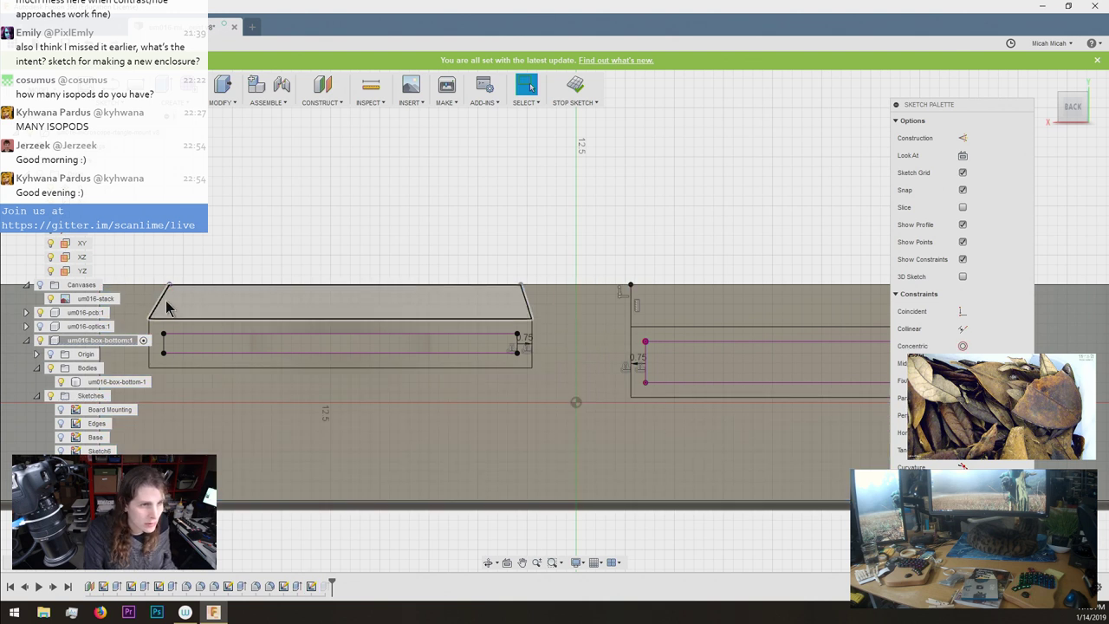
click(165, 301)
click(963, 433)
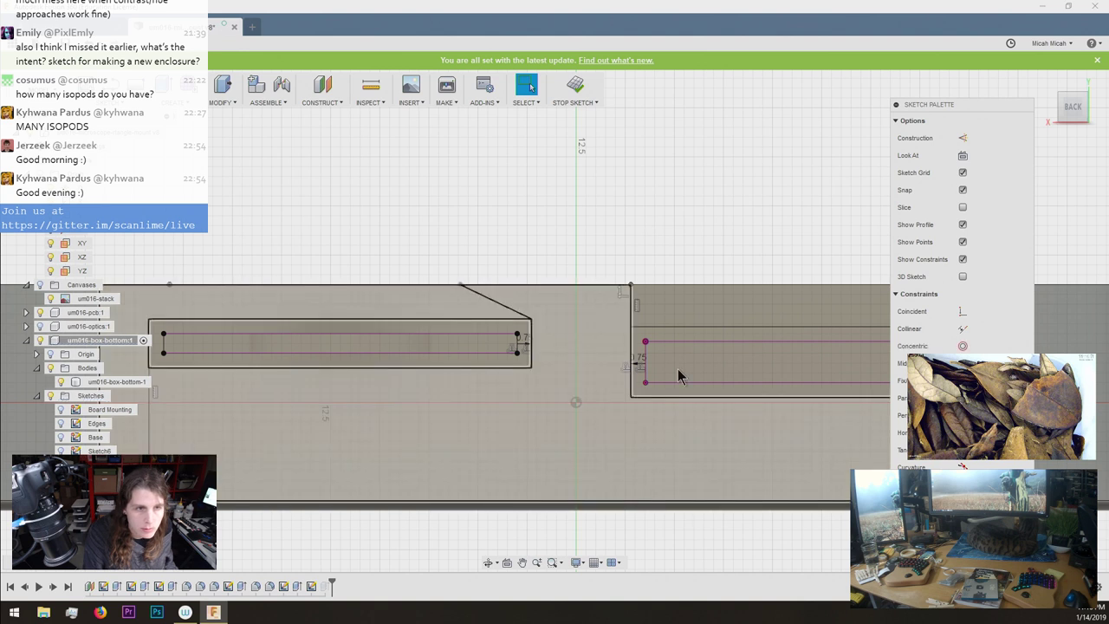
scroll(558, 231, down, 5)
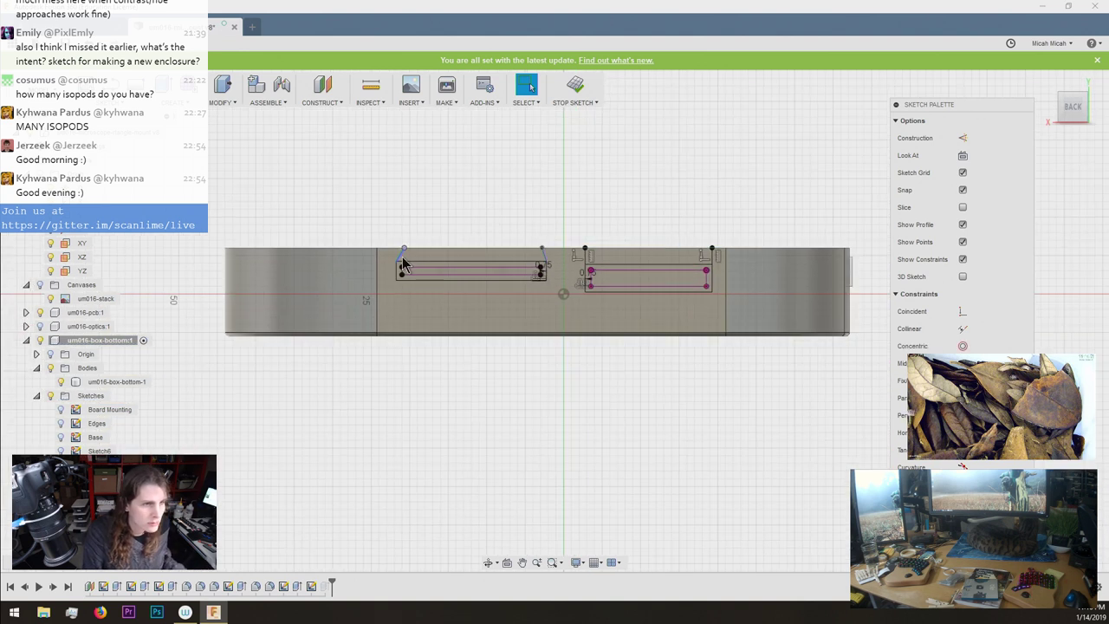
Straighten the round component opening's two upper lines so they run vertically to the wall's top edge, and finish the sketch.
key(F6)
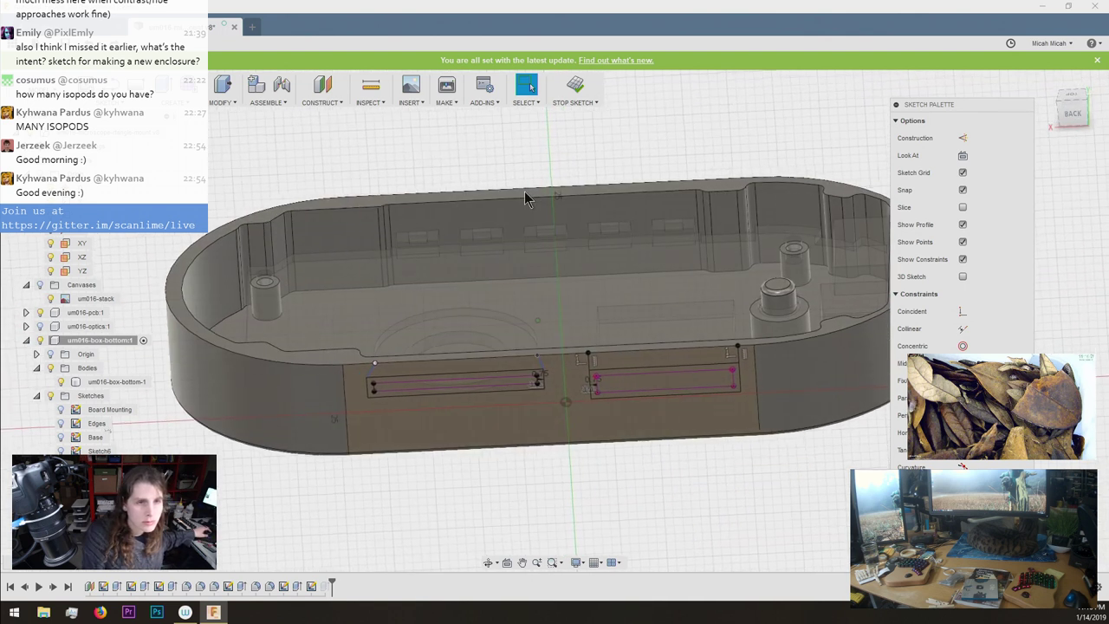
scroll(526, 199, up, 3)
scroll(512, 217, up, 4)
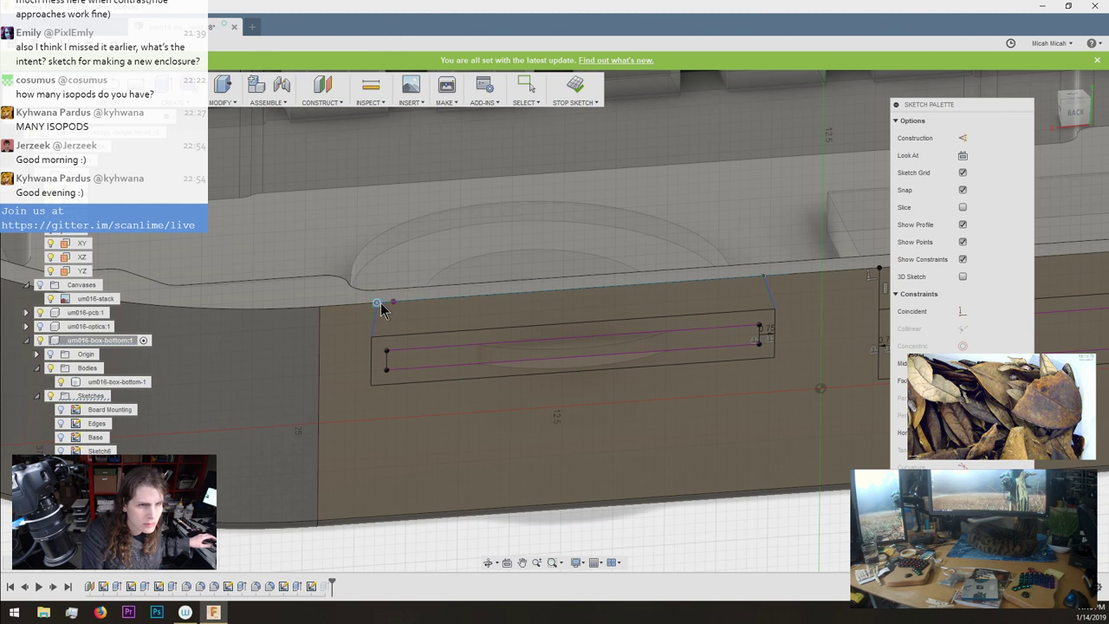
key(Escape)
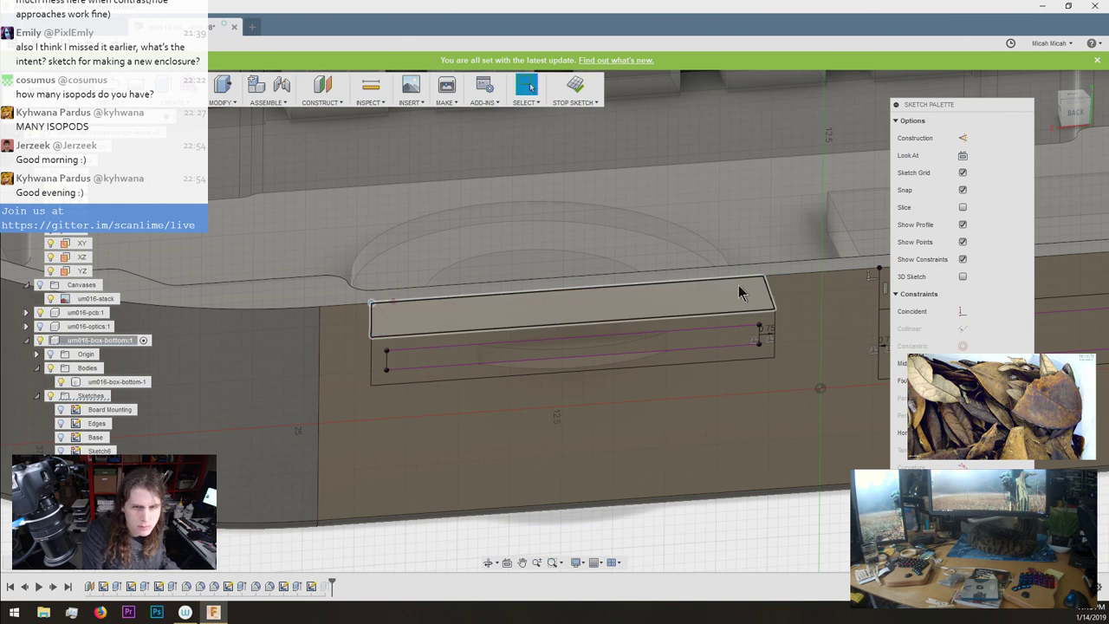
click(776, 276)
key(Escape)
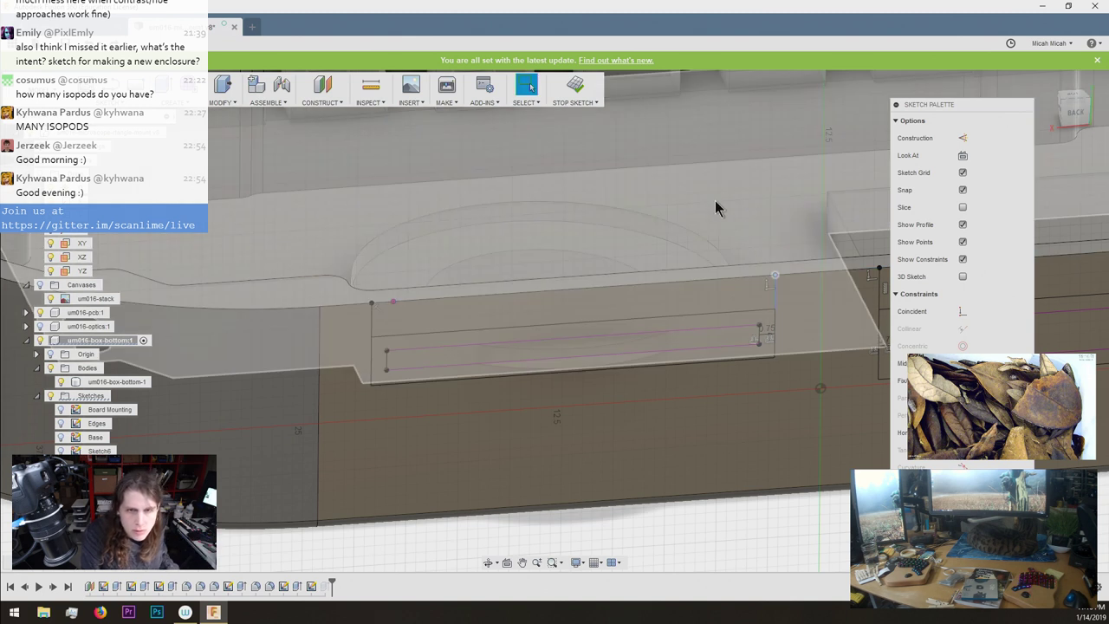
scroll(698, 511, down, 5)
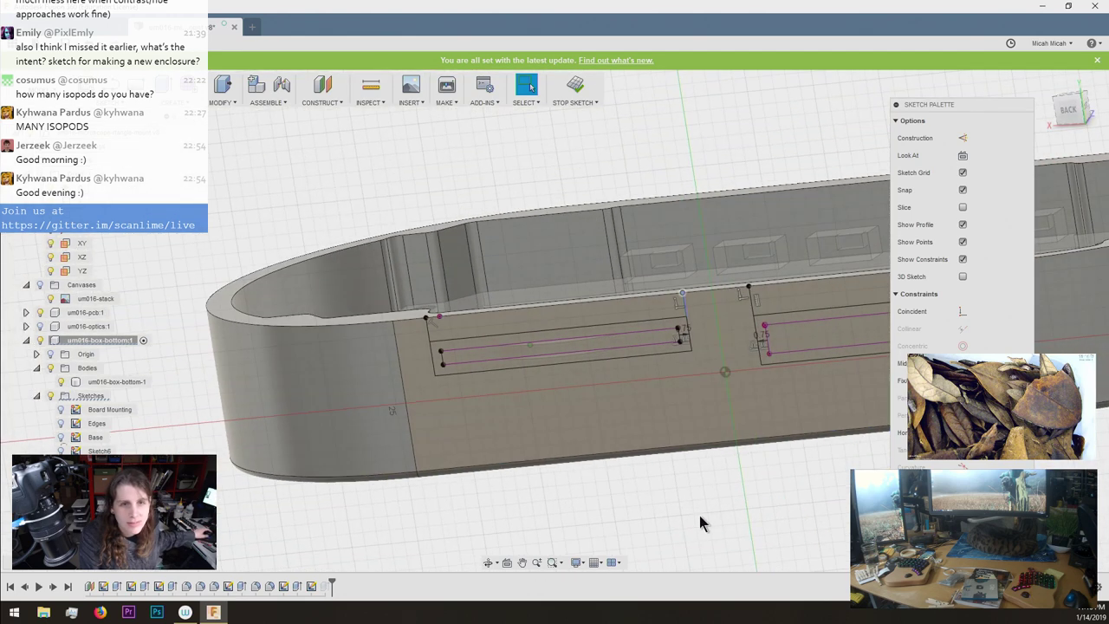
scroll(586, 367, up, 5)
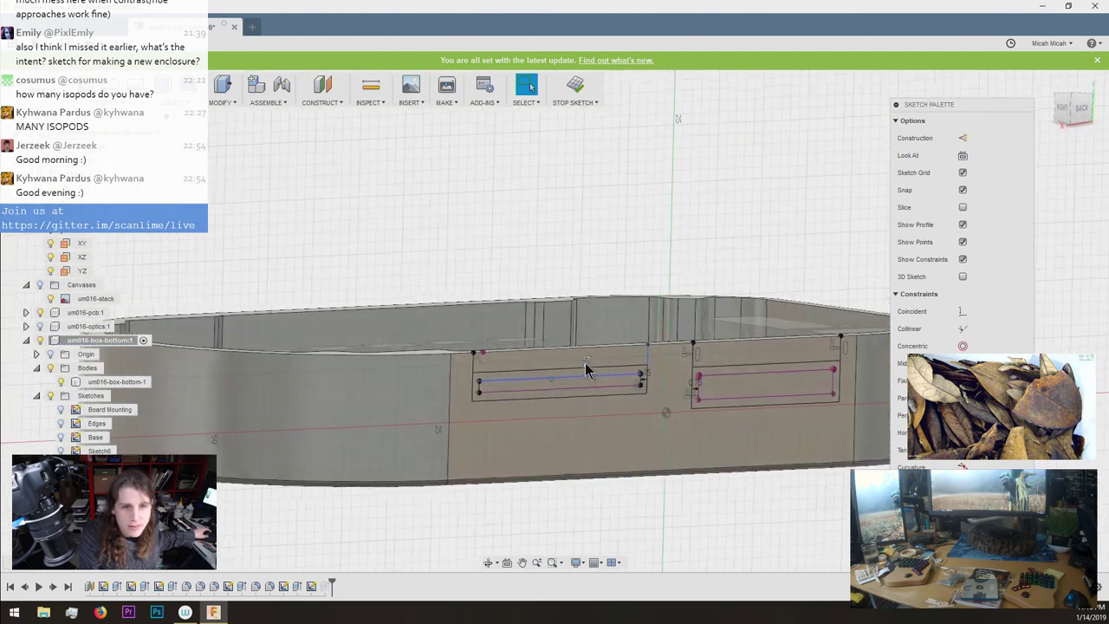
shift+middle_drag(575, 376, 619, 509)
scroll(631, 423, down, 4)
click(1003, 523)
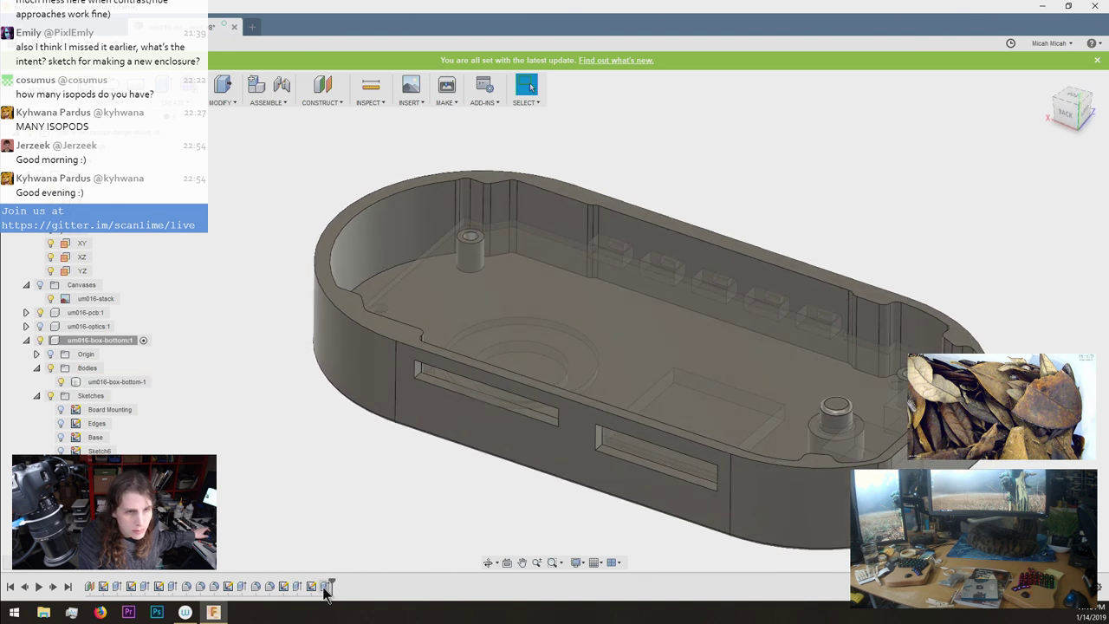
Add the areas between both back-wall openings and the wall's top edge to the existing extruded cut.
key(e)
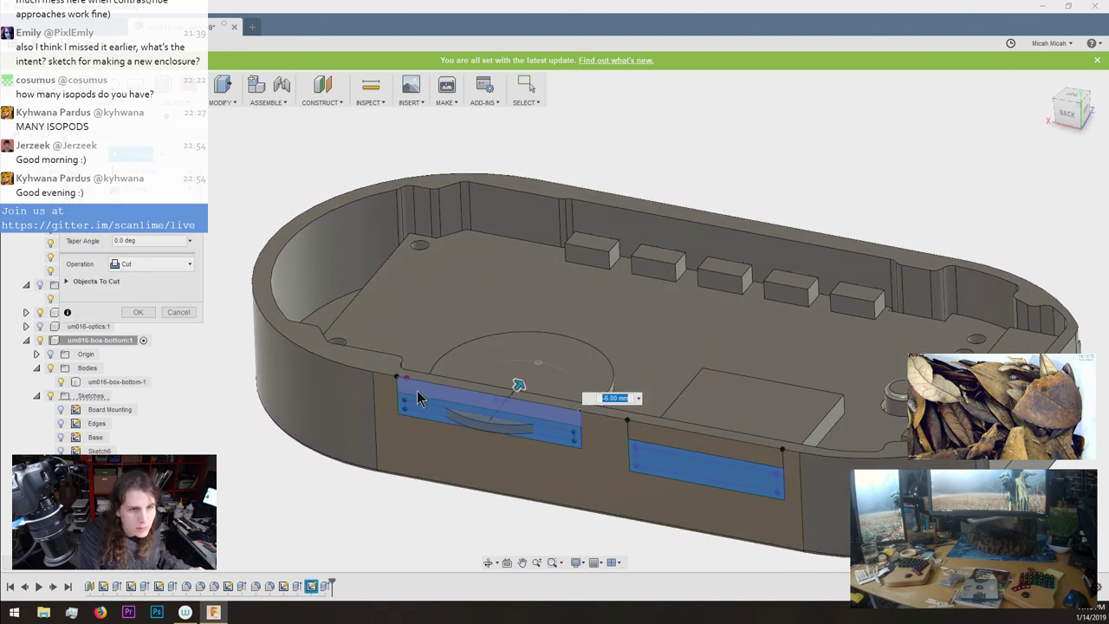
click(649, 427)
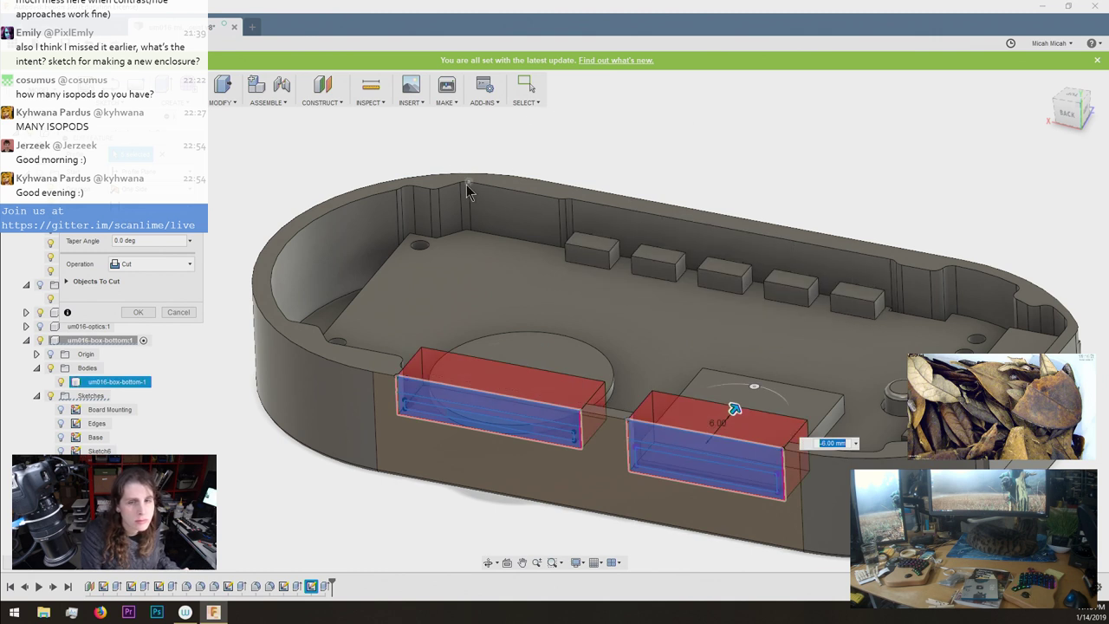
click(141, 312)
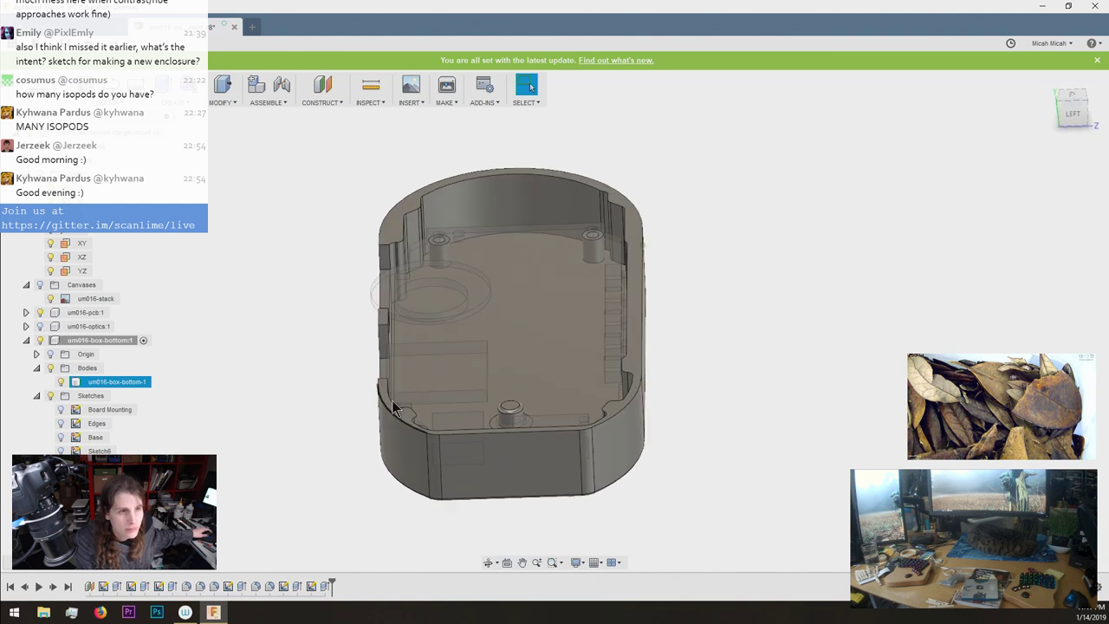
Create a sketch on the enclosure's left end face and project the two circuit board components nearest that wall into it.
key(Escape)
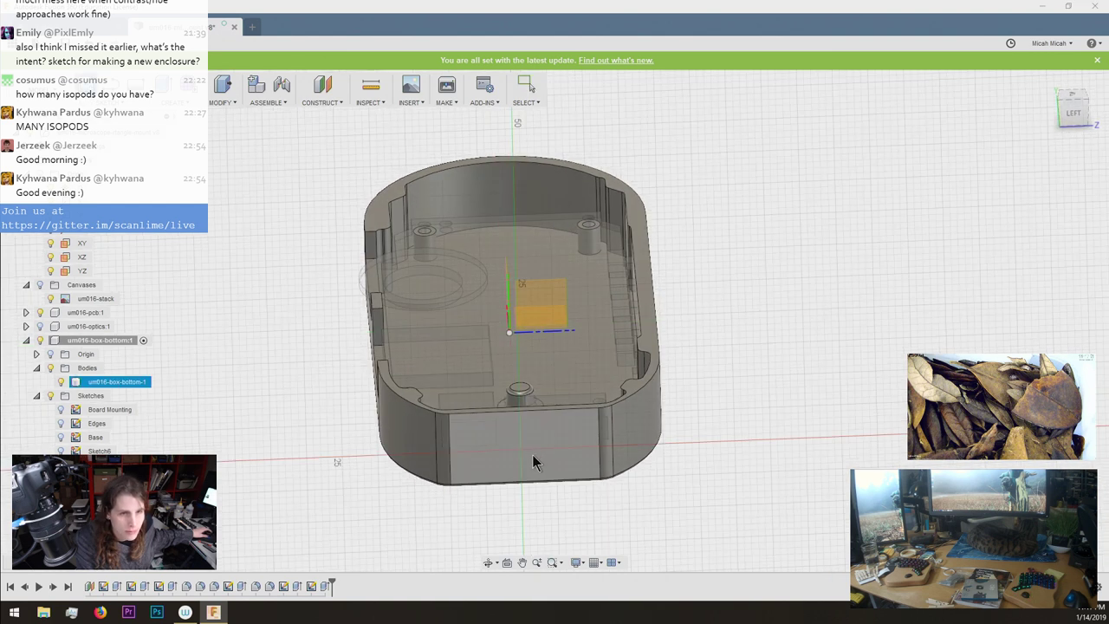
click(532, 455)
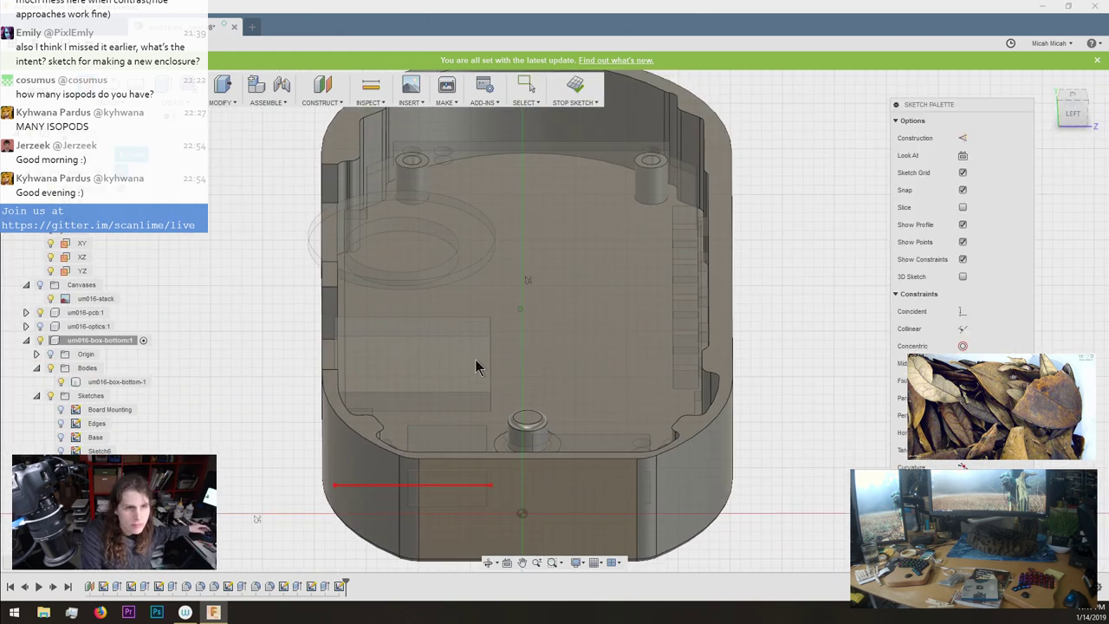
key(p)
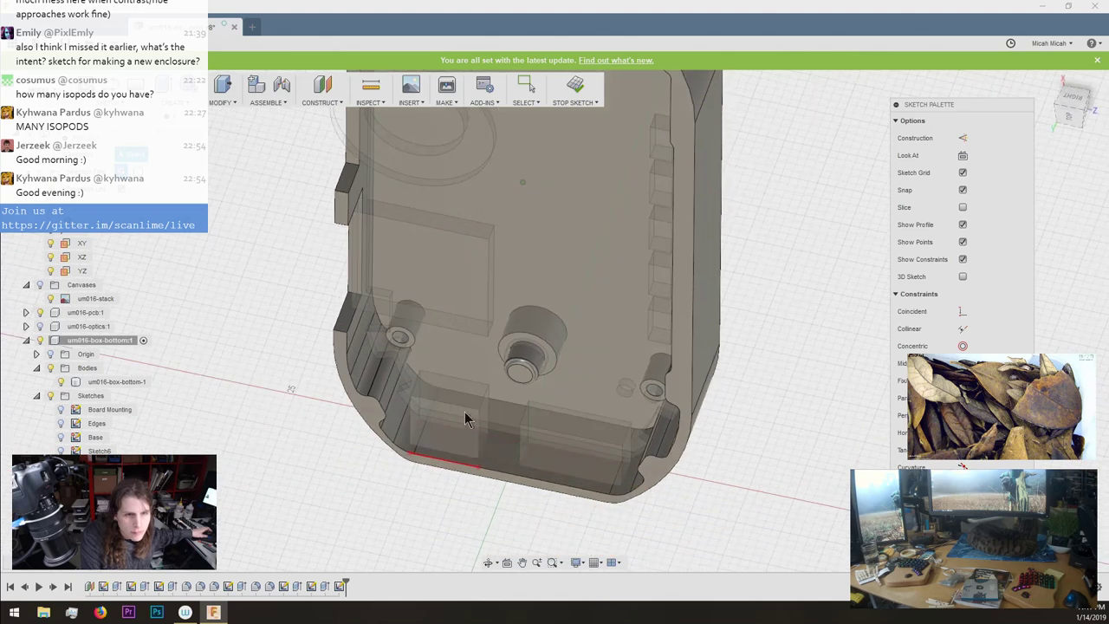
click(463, 397)
click(553, 418)
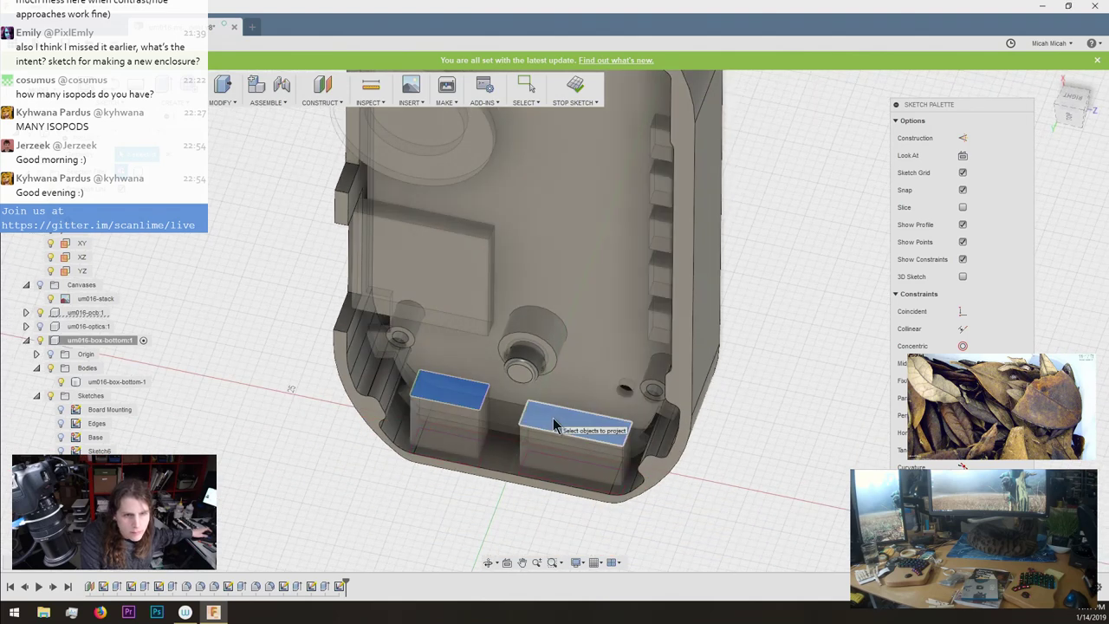
click(134, 216)
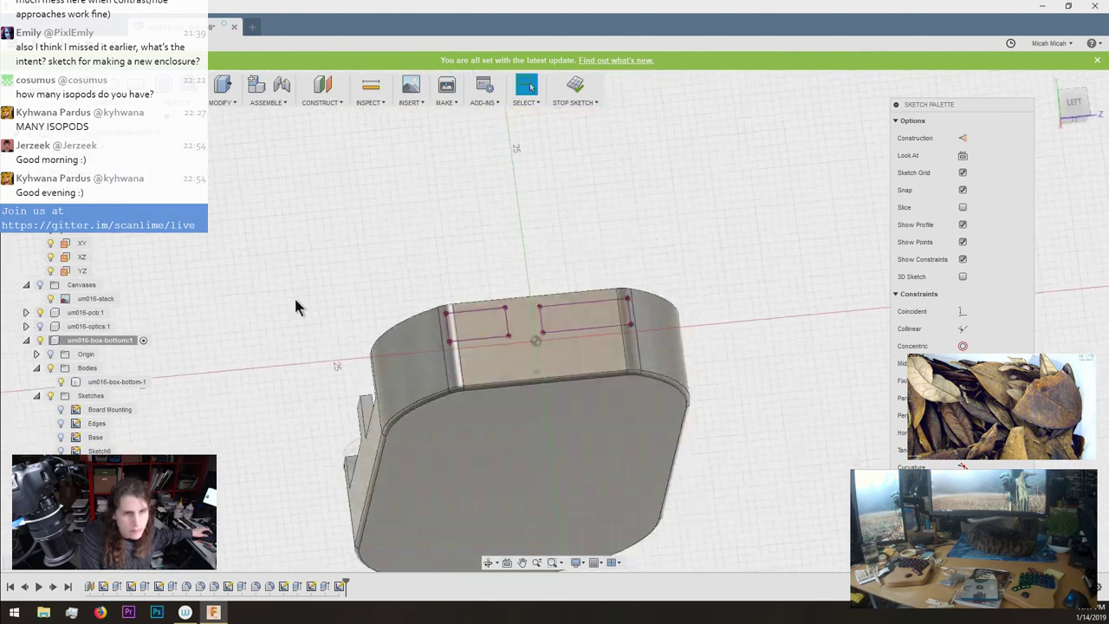
Offset both projected component outlines on the end wall outward by 0.75 mm.
key(o)
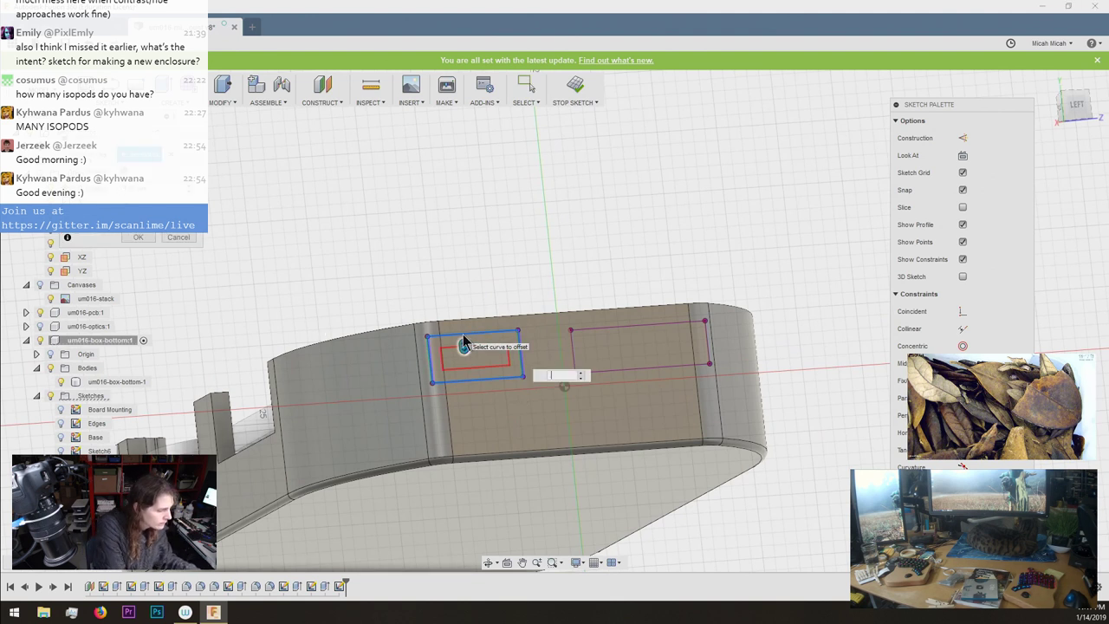
key(Return)
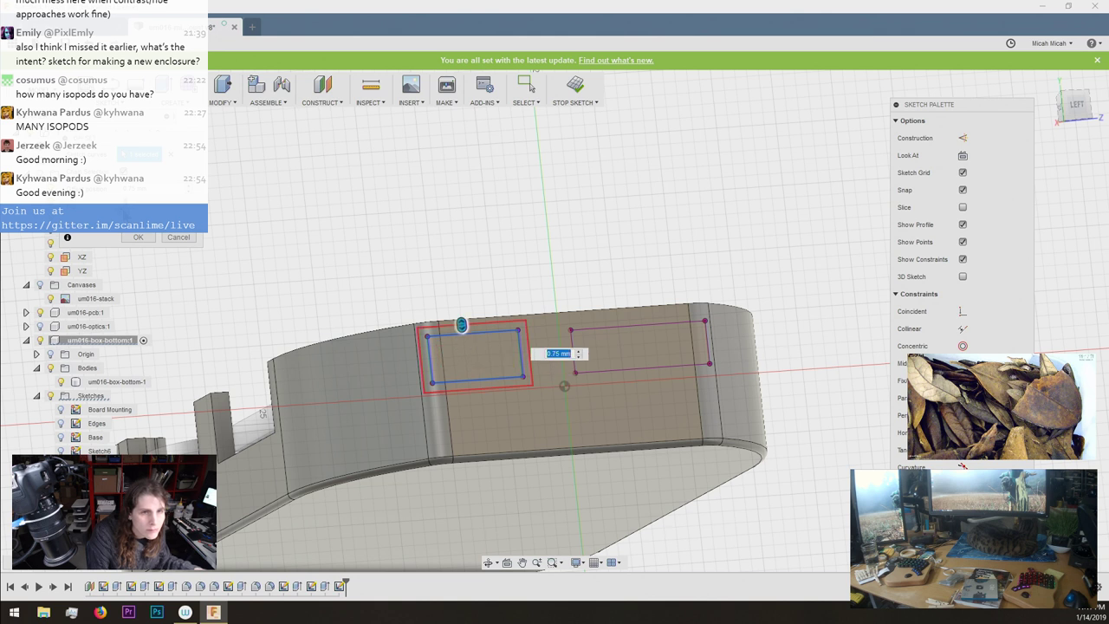
click(139, 237)
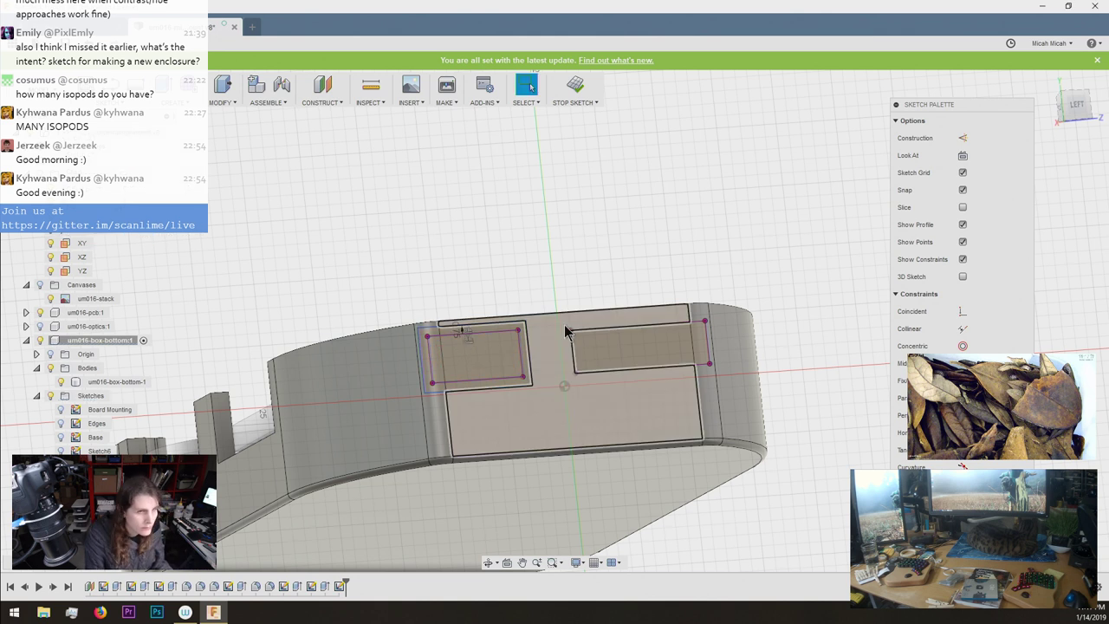
click(631, 329)
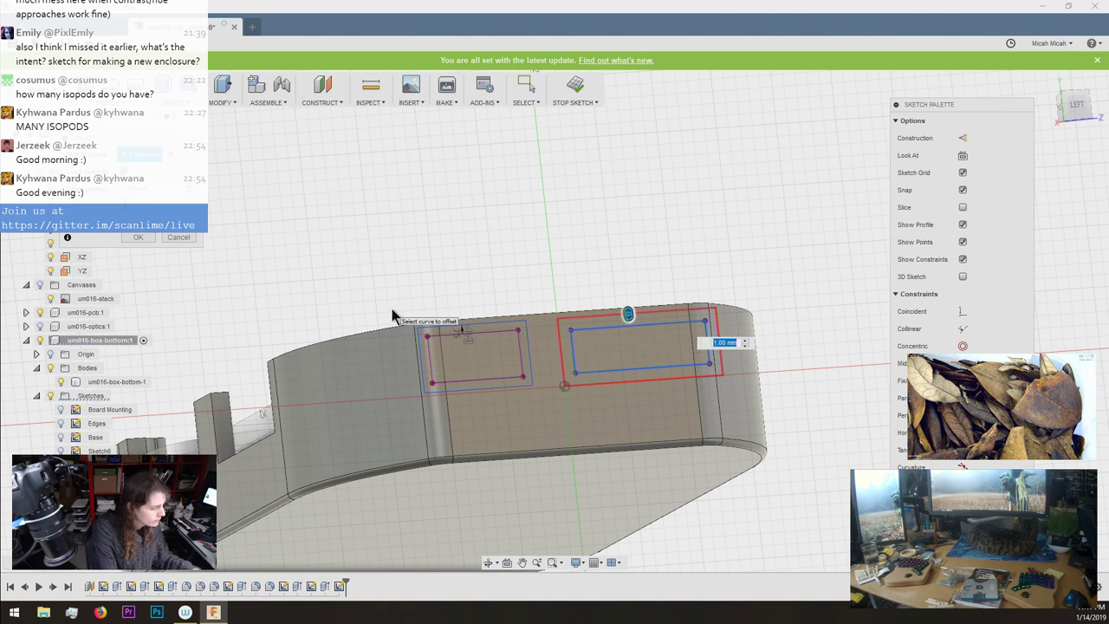
text(.75)
key(Return)
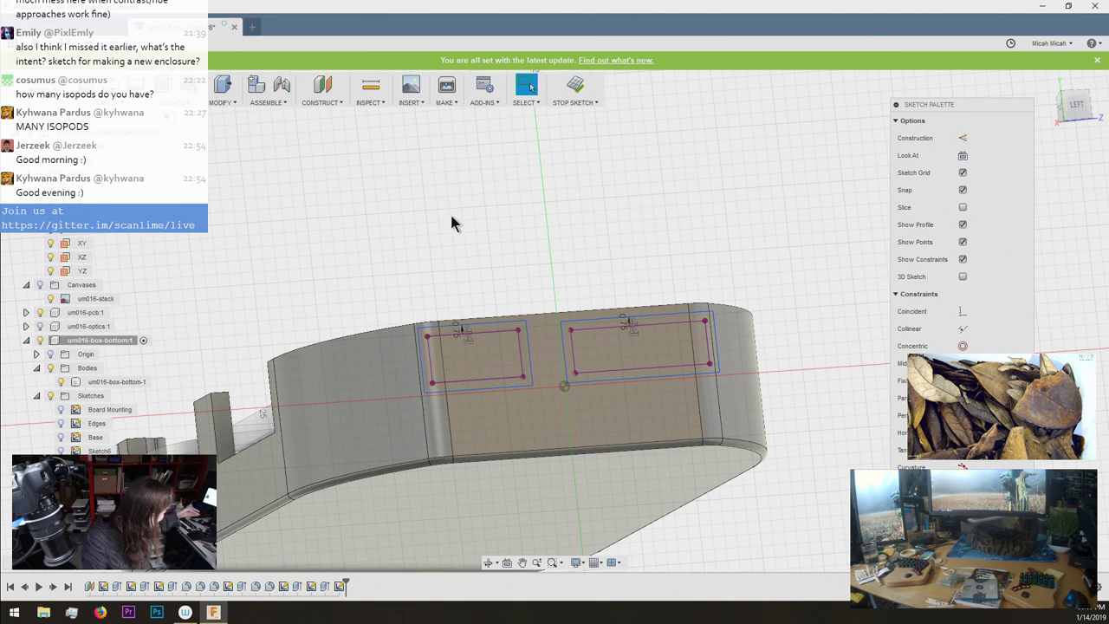
scroll(399, 221, up, 2)
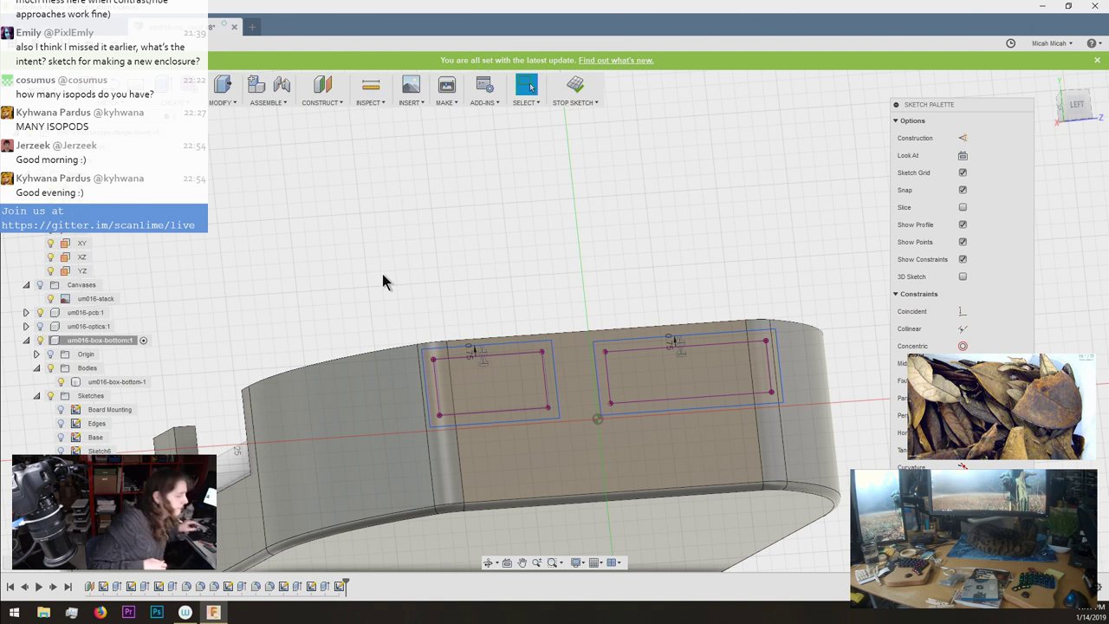
right_click(440, 266)
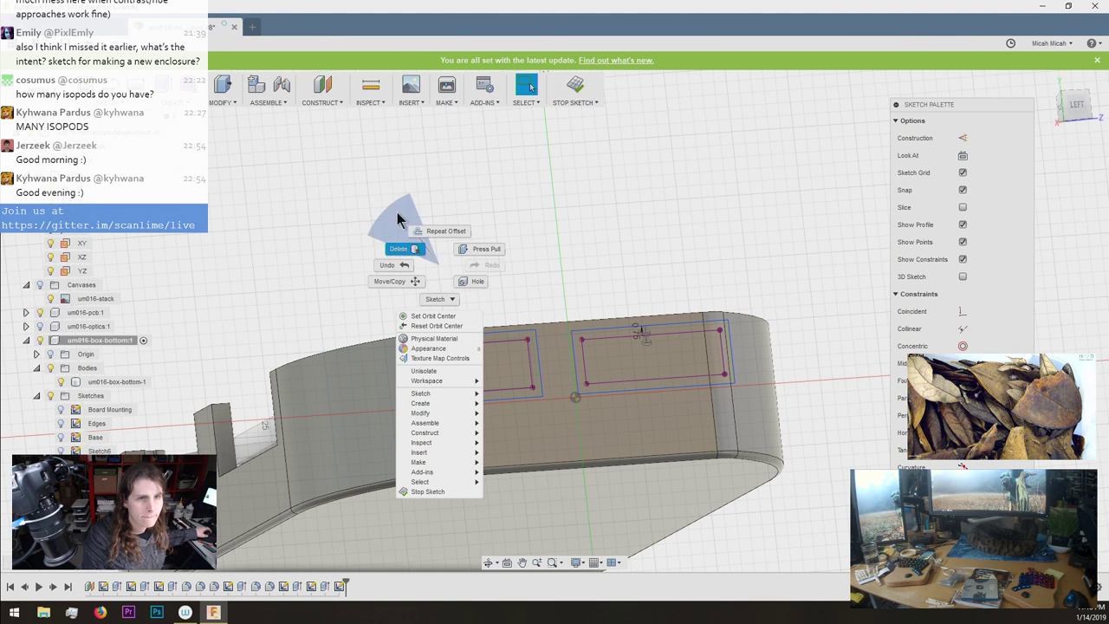
click(331, 158)
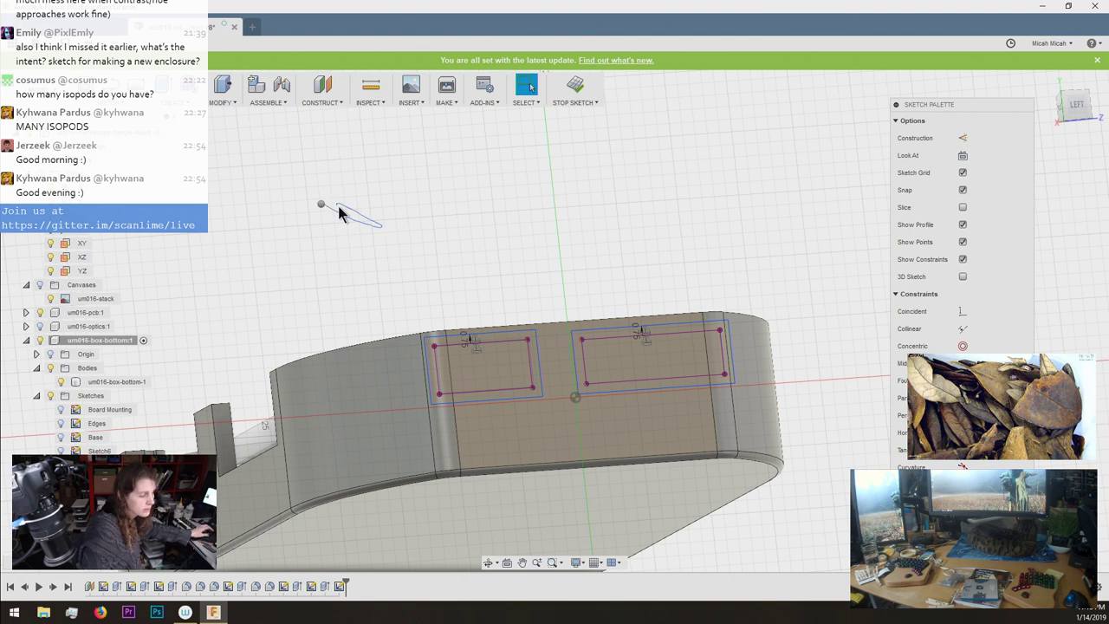
right_click(339, 215)
key(Escape)
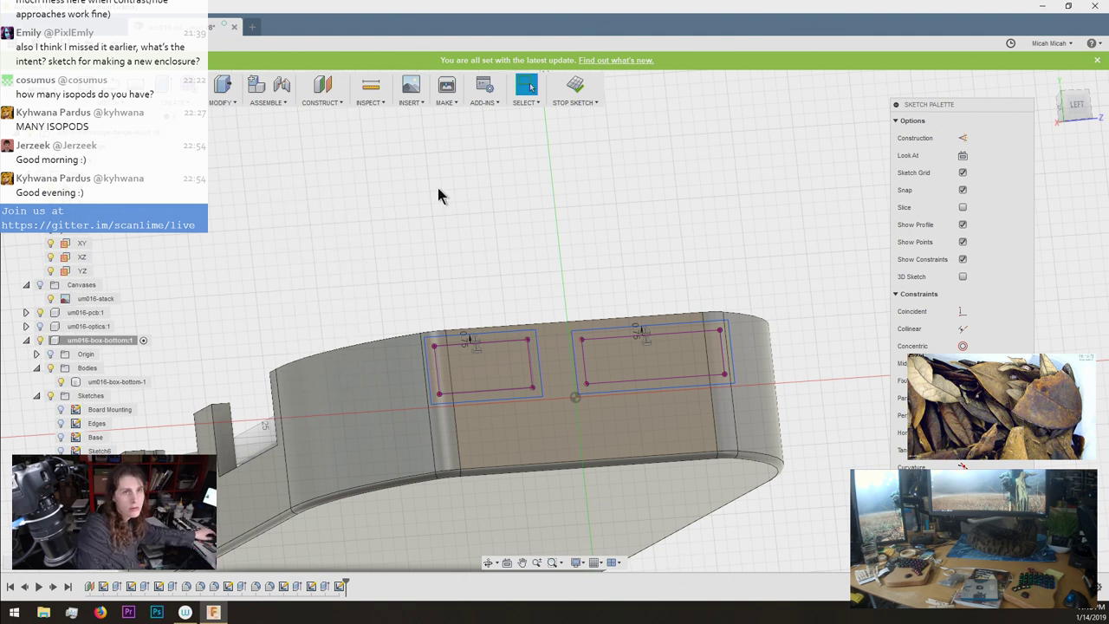
scroll(354, 215, down, 5)
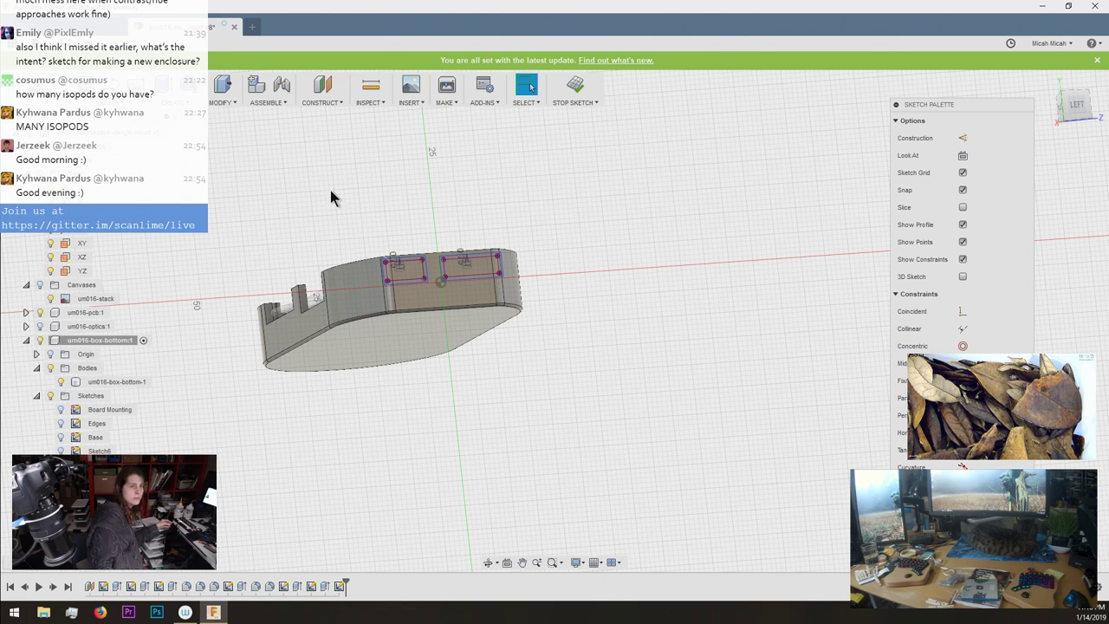
shift+middle_drag(415, 254, 588, 279)
scroll(419, 255, up, 3)
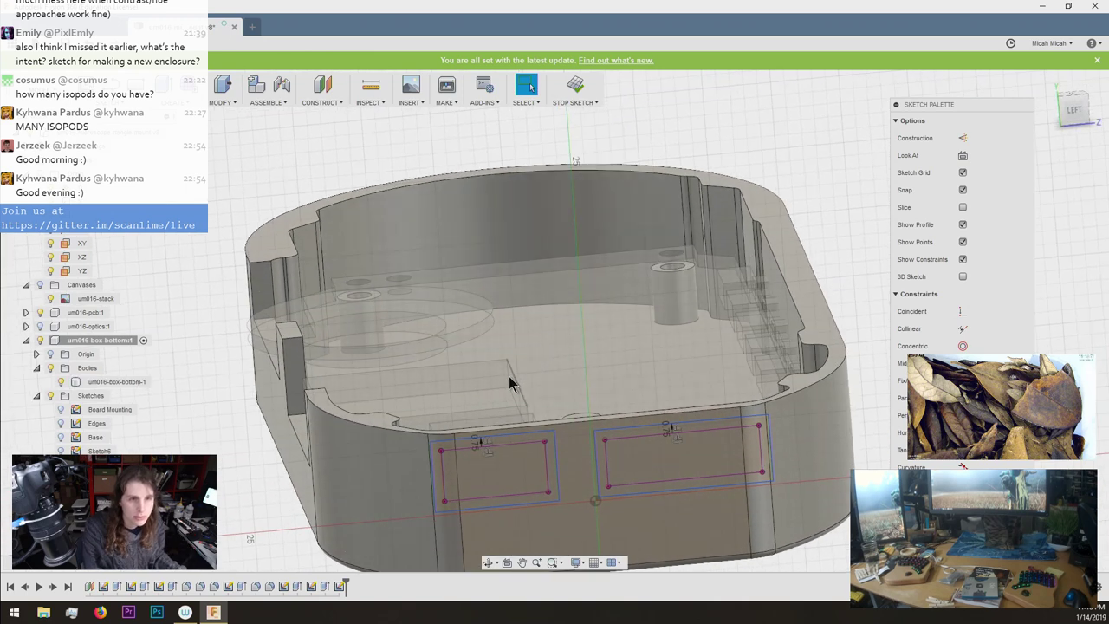
scroll(509, 381, down, 1)
scroll(509, 382, up, 3)
key(r)
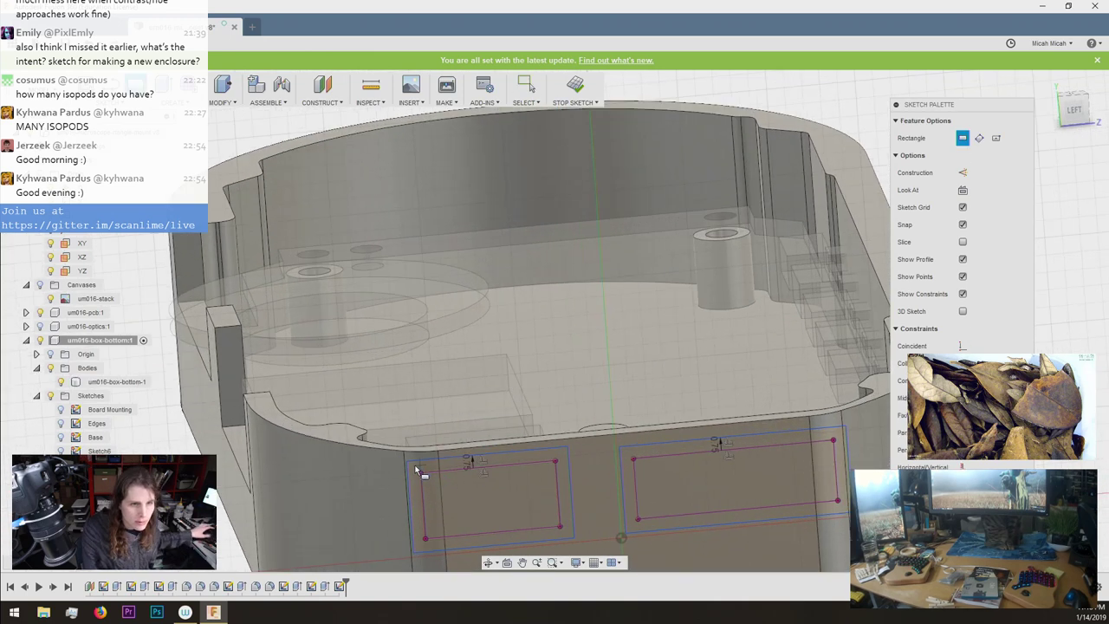
click(421, 472)
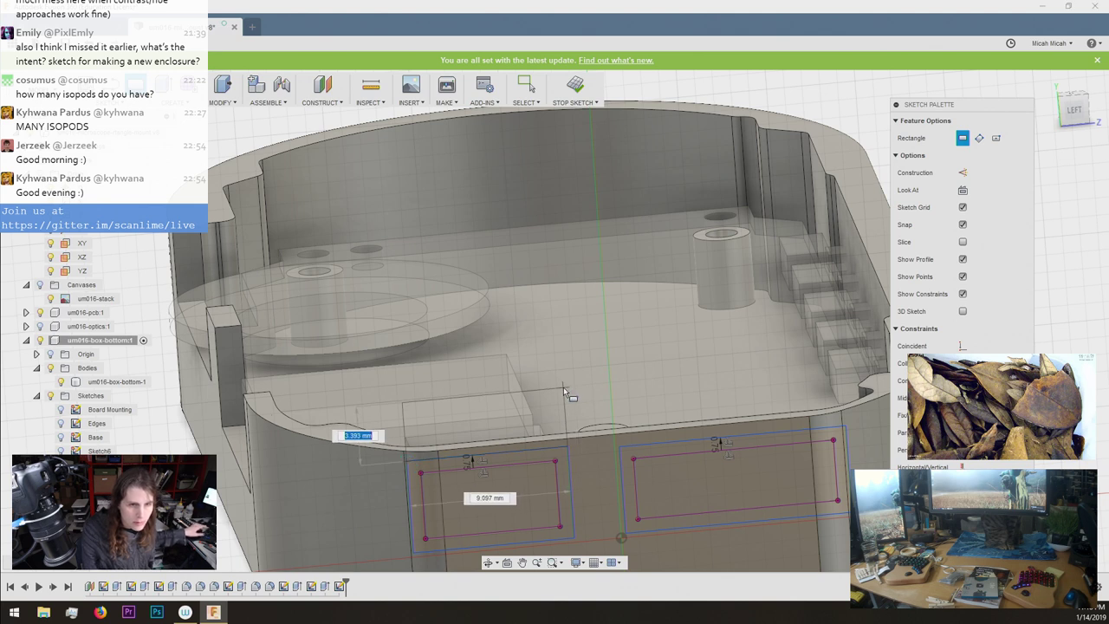
click(563, 387)
key(Escape)
Draw lines extending both sides of the narrower offset outline from its upper corners to the end wall's top edge.
scroll(568, 464, up, 2)
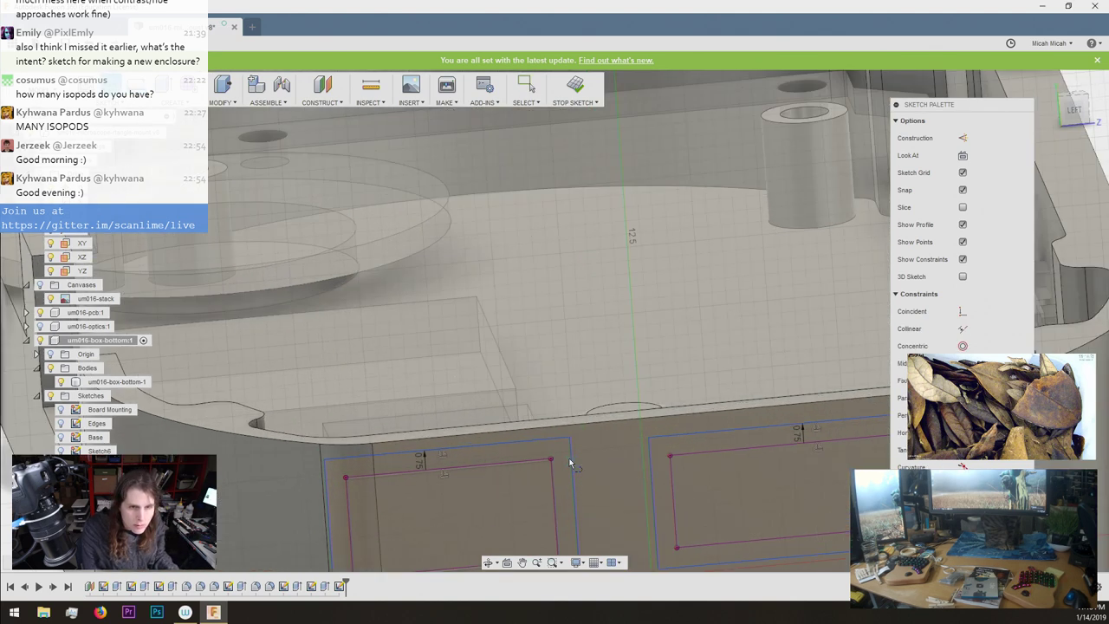
key(l)
click(573, 442)
click(570, 425)
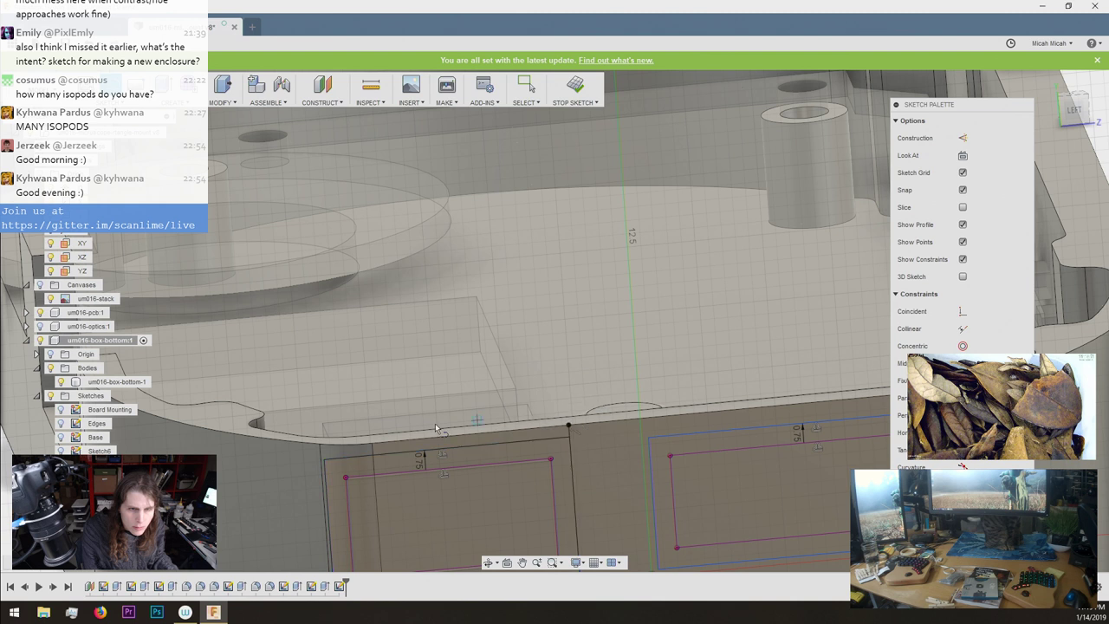
click(324, 460)
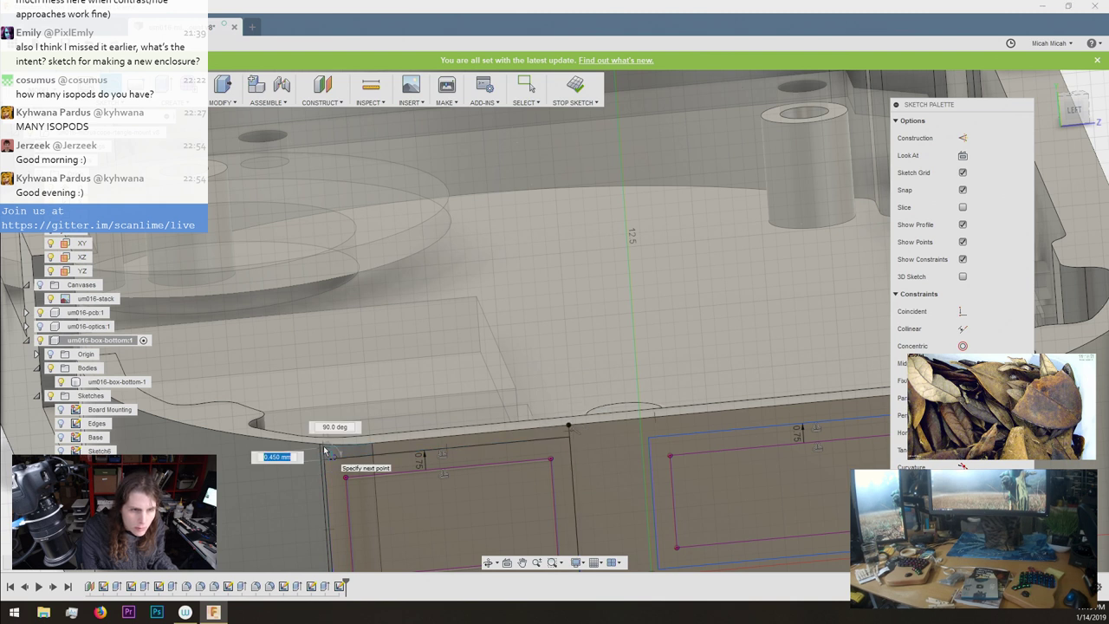
scroll(378, 384, down, 3)
key(Escape)
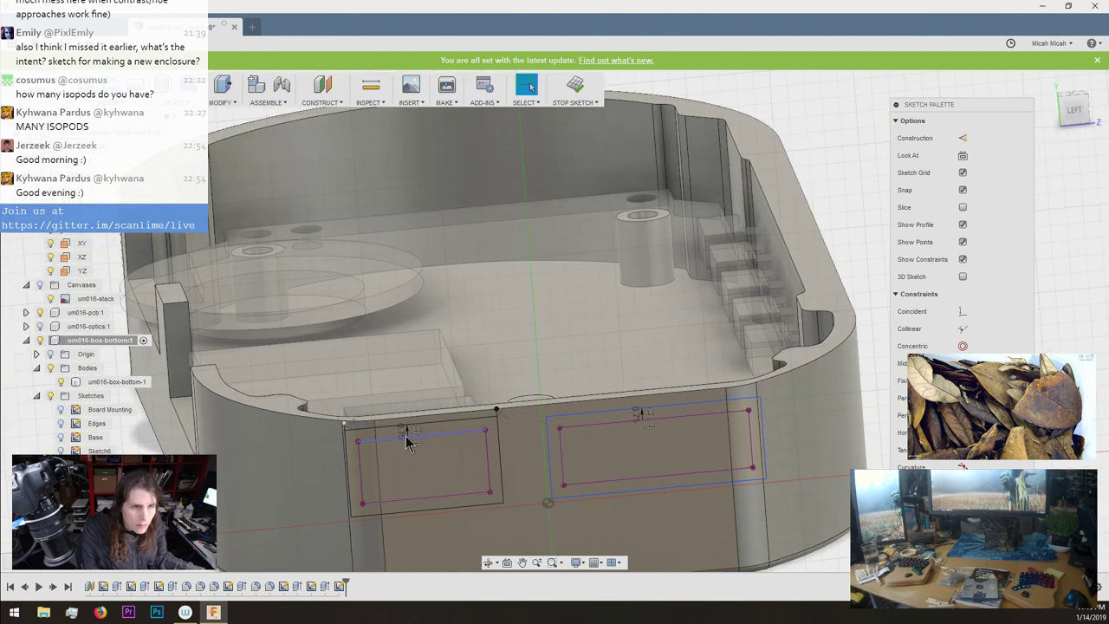
Close the narrower opening's profile with a line along the wall's top edge between the two extended sides.
scroll(376, 414, up, 5)
key(l)
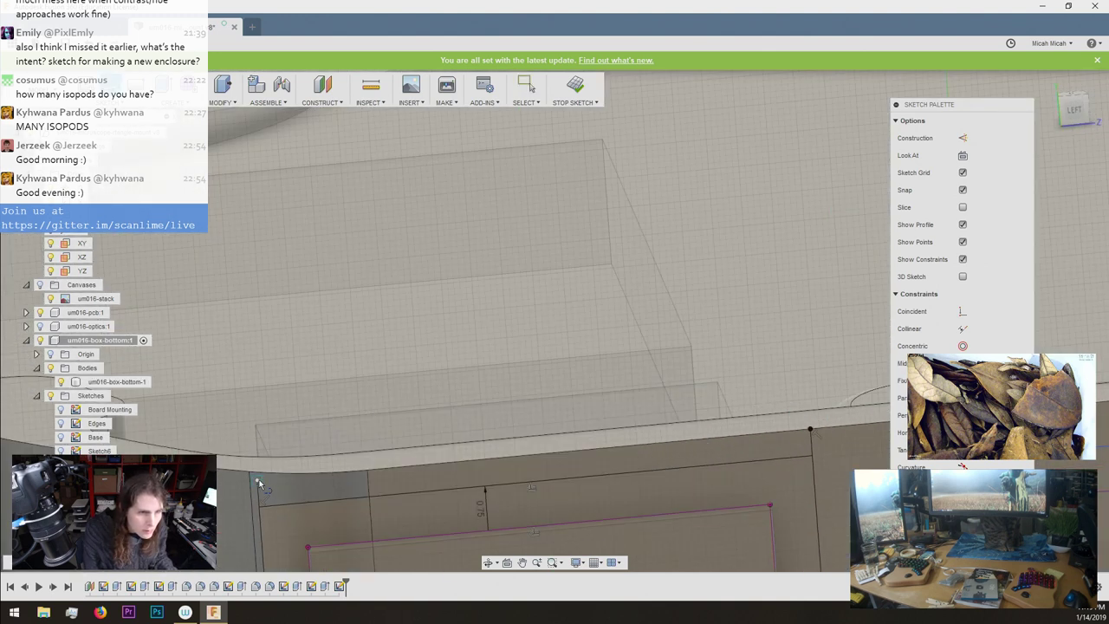
click(258, 483)
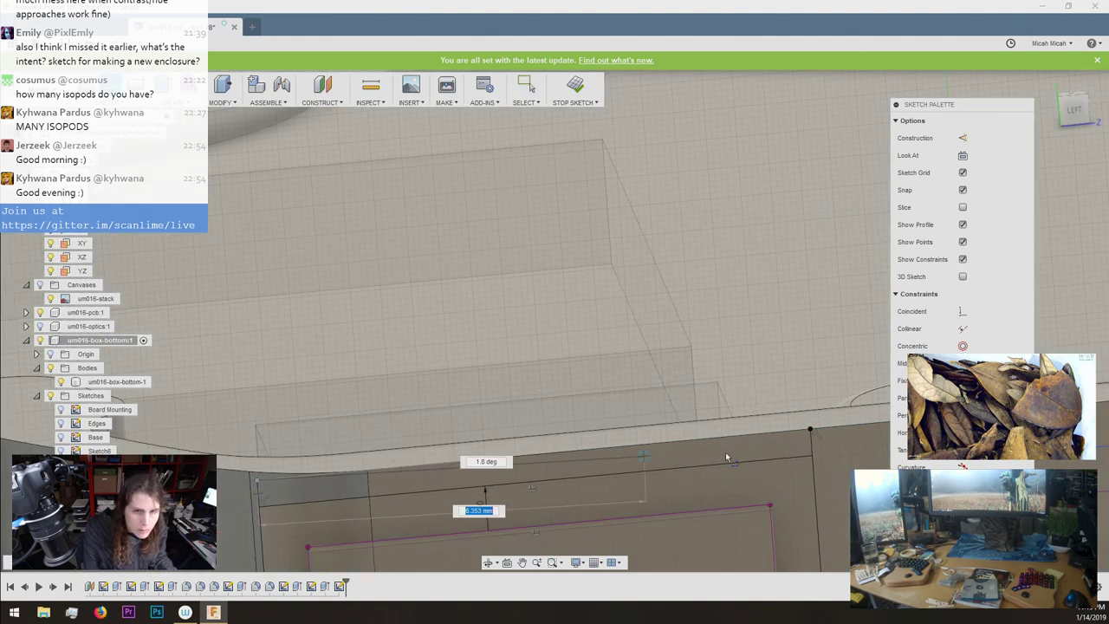
click(811, 429)
scroll(682, 307, down, 3)
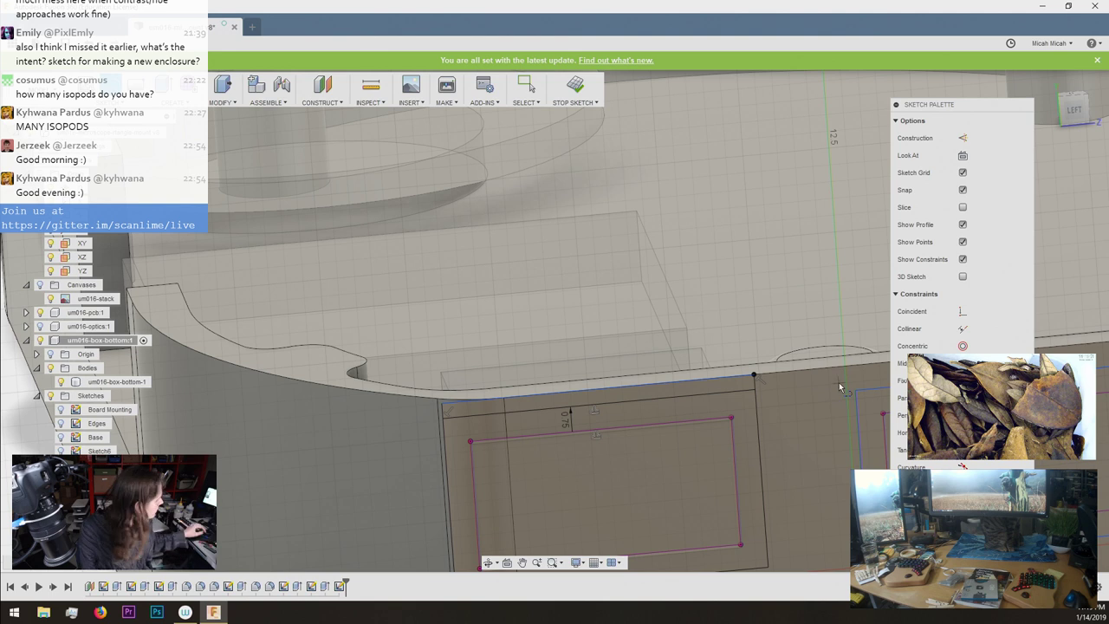
Draw a line about 0.75 mm long from the wider outline's upper corner nearest the narrower opening to the wall's top edge.
shift+middle_drag(840, 384, 677, 373)
scroll(677, 369, up, 2)
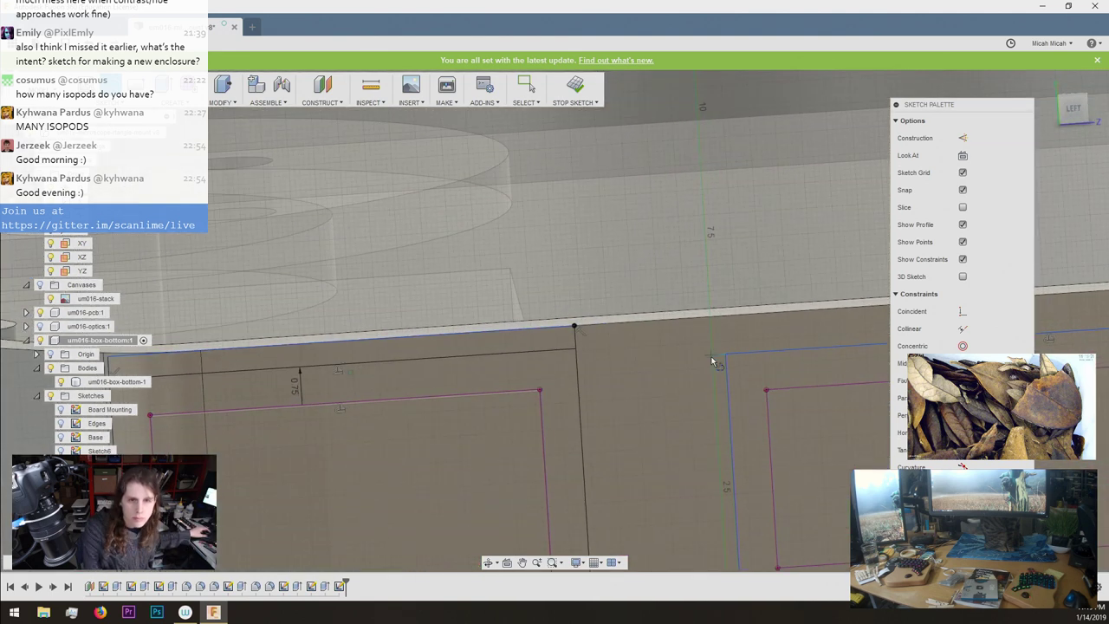
click(733, 338)
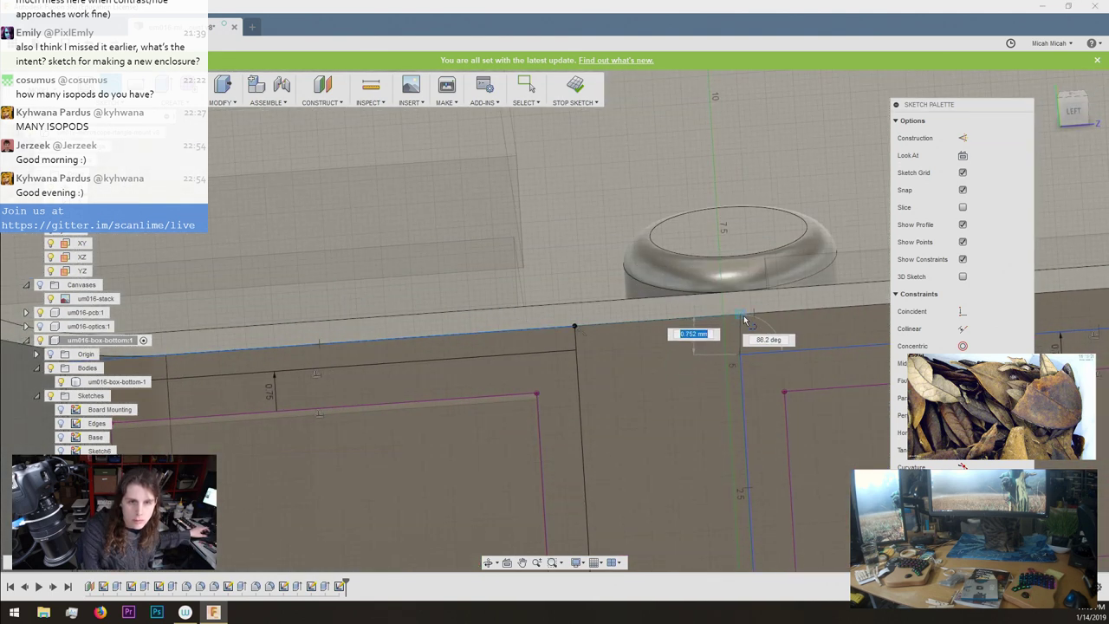
click(738, 314)
scroll(740, 315, down, 2)
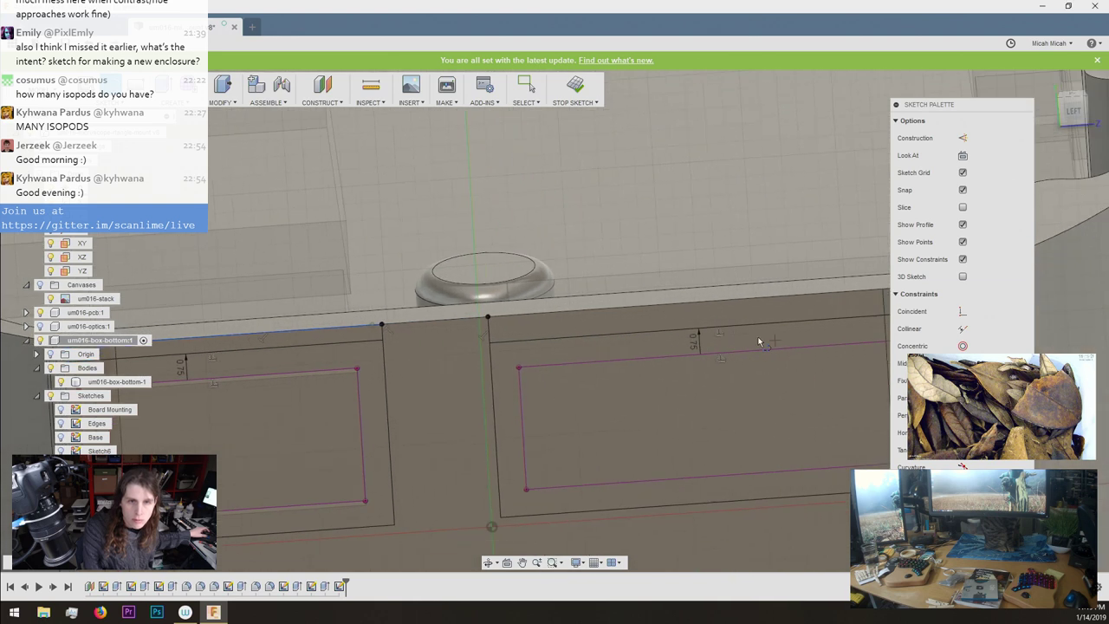
Extend the wider outline's outer side to the wall's top edge and close the profile with a line about 12.8 mm long.
middle_drag(760, 341, 736, 343)
scroll(736, 343, up, 2)
click(677, 341)
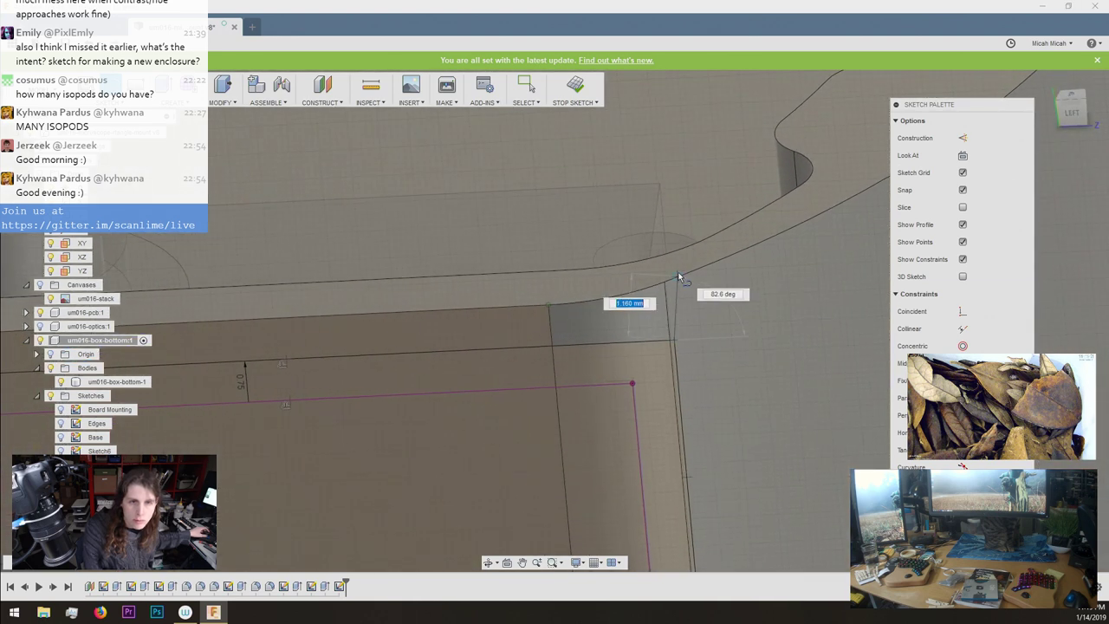
shift+middle_drag(681, 276, 679, 299)
click(673, 310)
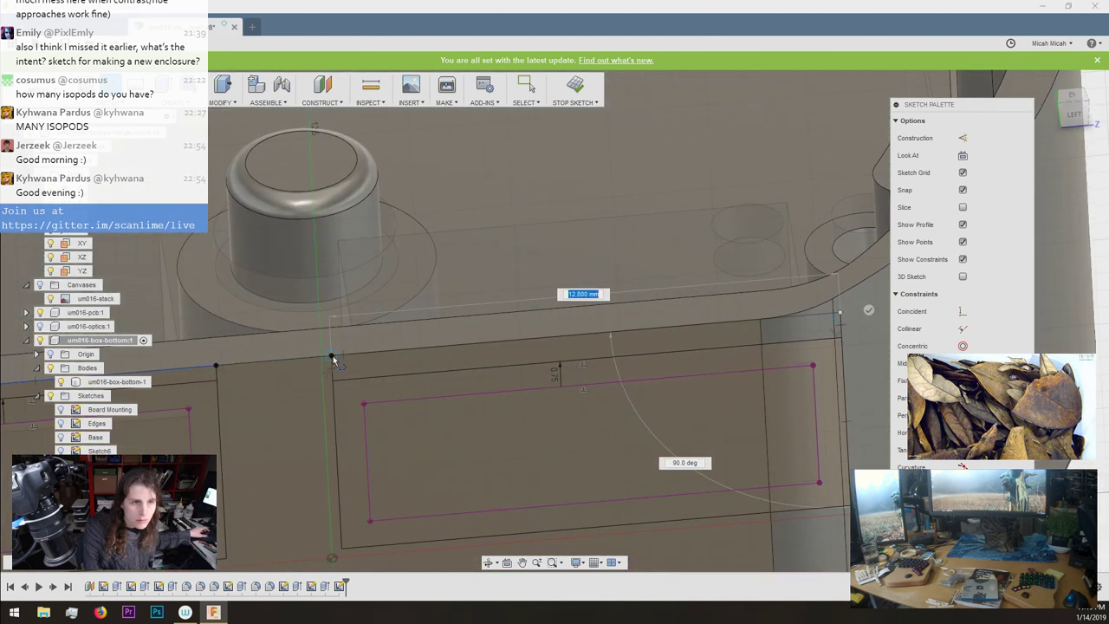
click(333, 356)
Start an extrusion using the areas of both end-wall openings, including the strips reaching the wall's top edge.
shift+middle_drag(338, 338, 386, 265)
key(e)
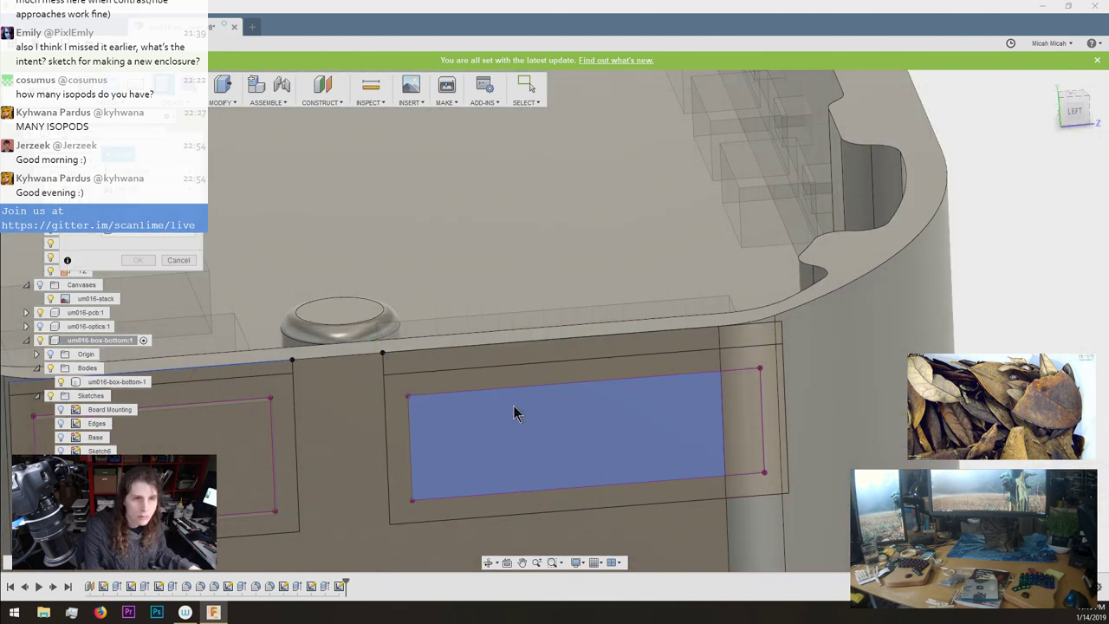
click(515, 415)
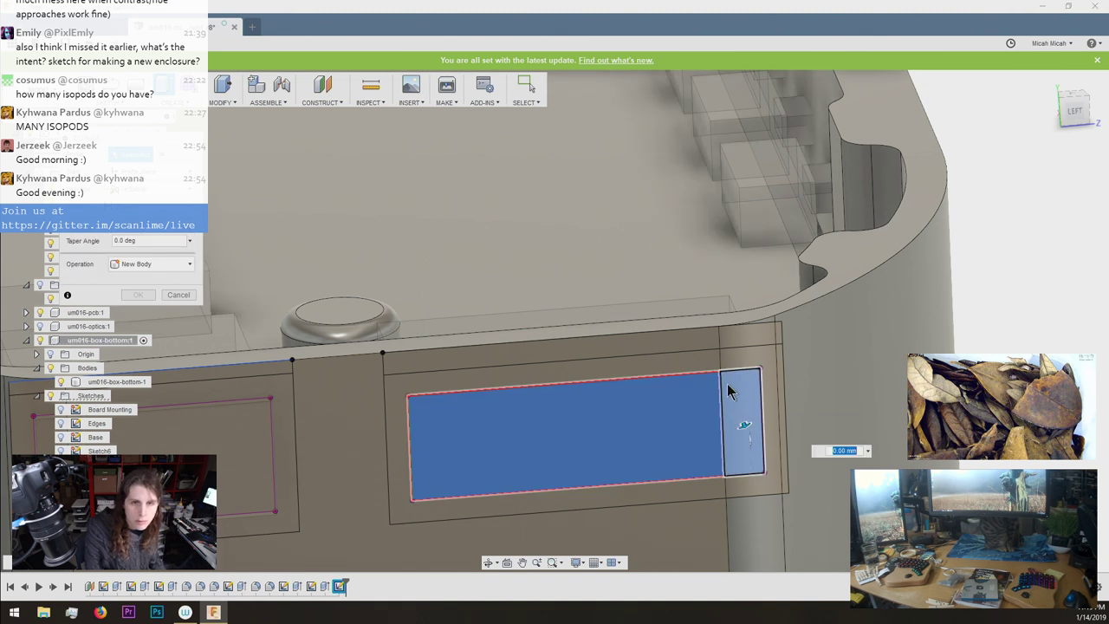
click(704, 360)
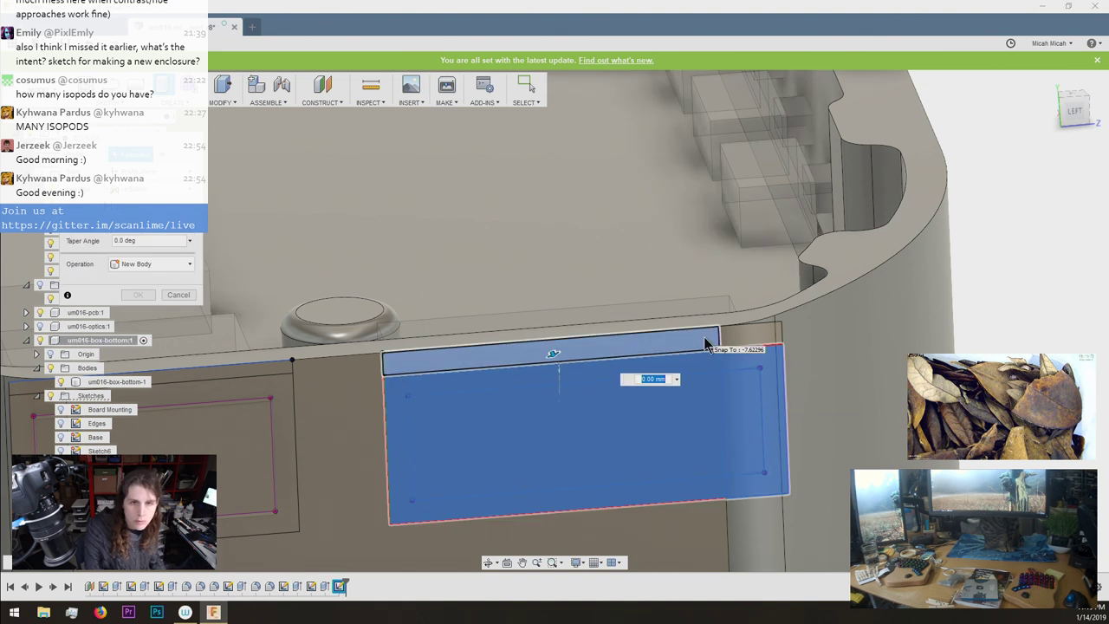
click(753, 338)
click(269, 376)
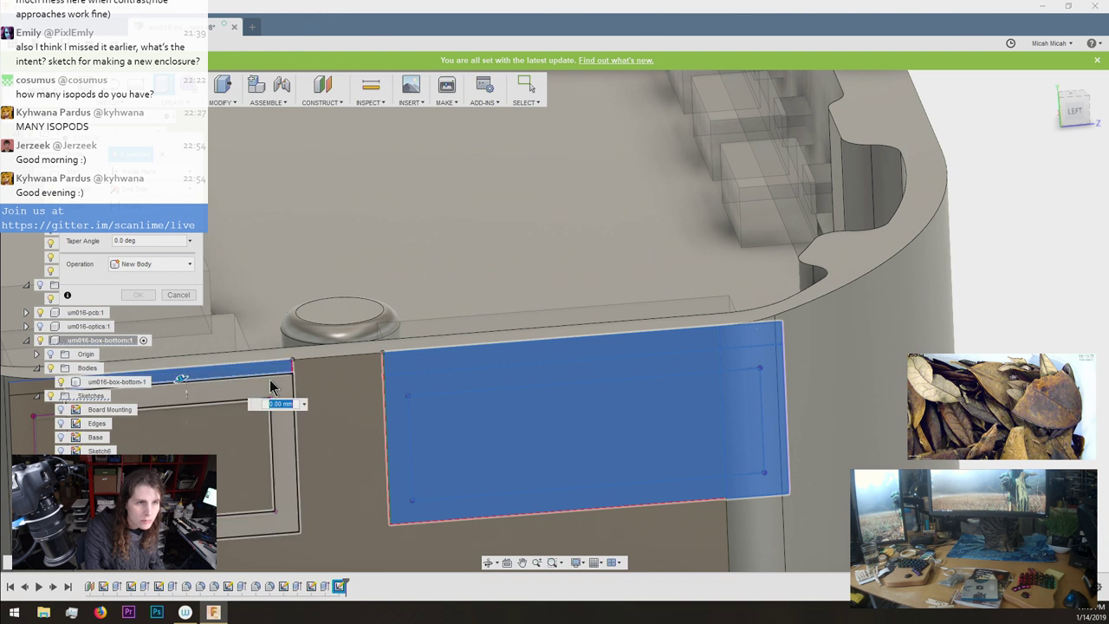
click(251, 396)
click(248, 407)
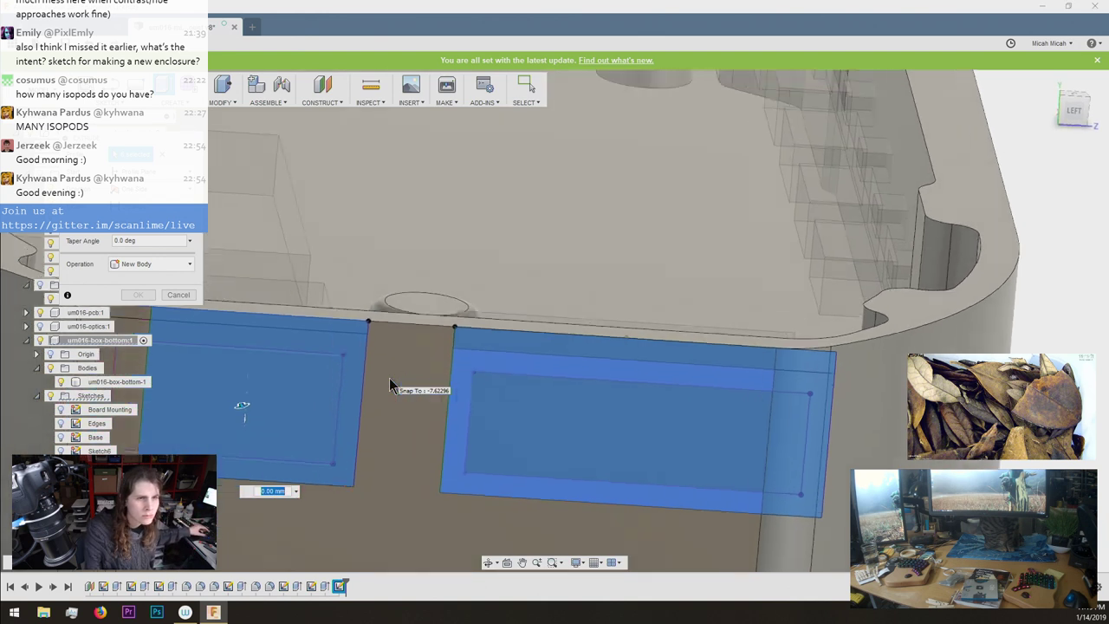
click(302, 410)
click(302, 401)
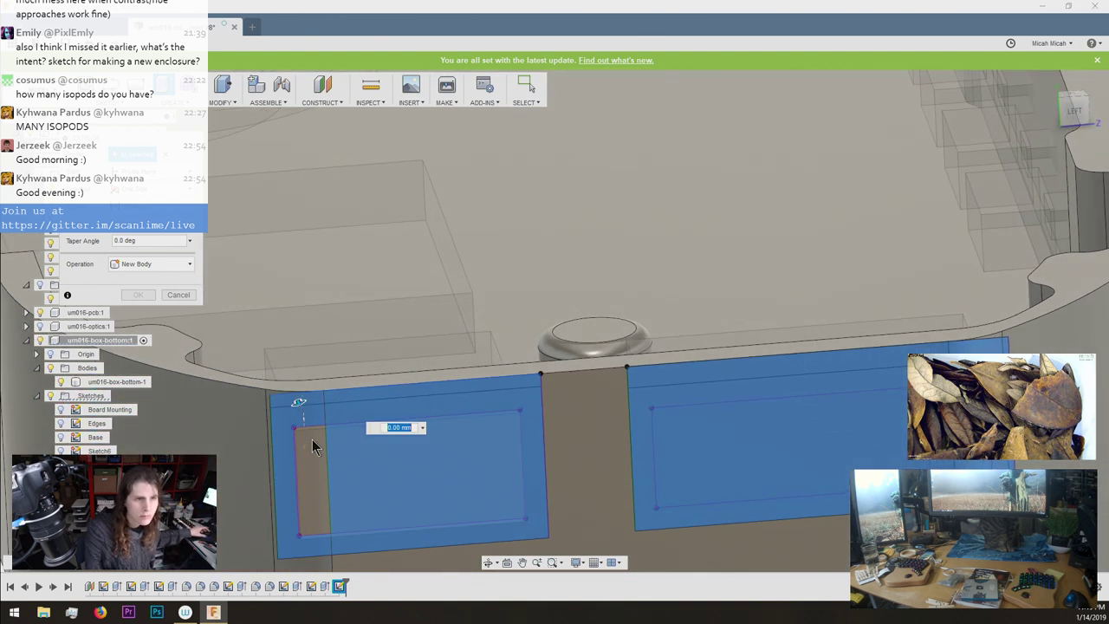
Set the extrusion to cut both opening profiles 3 mm inward through the end wall.
drag(312, 440, 312, 443)
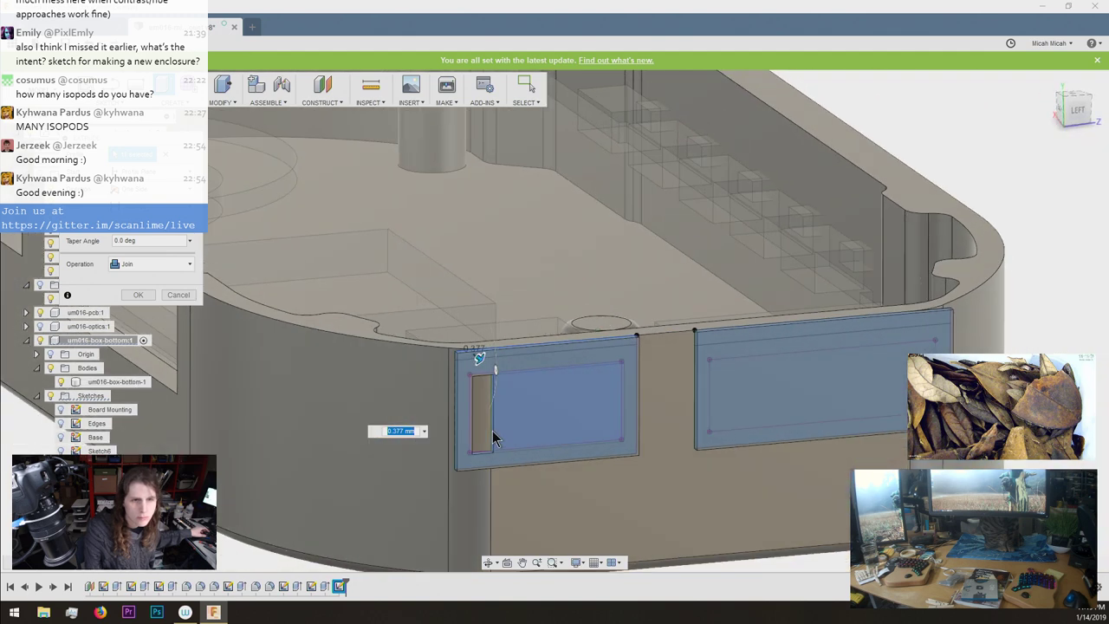
shift+middle_drag(483, 439, 482, 437)
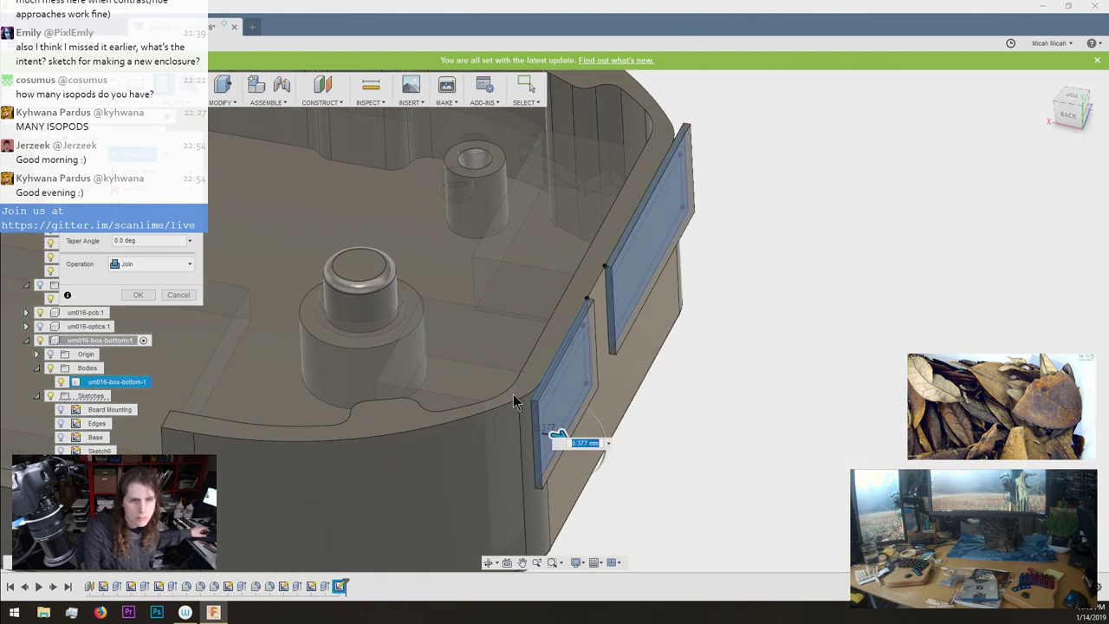
drag(561, 433, 494, 423)
shift+middle_drag(494, 423, 208, 288)
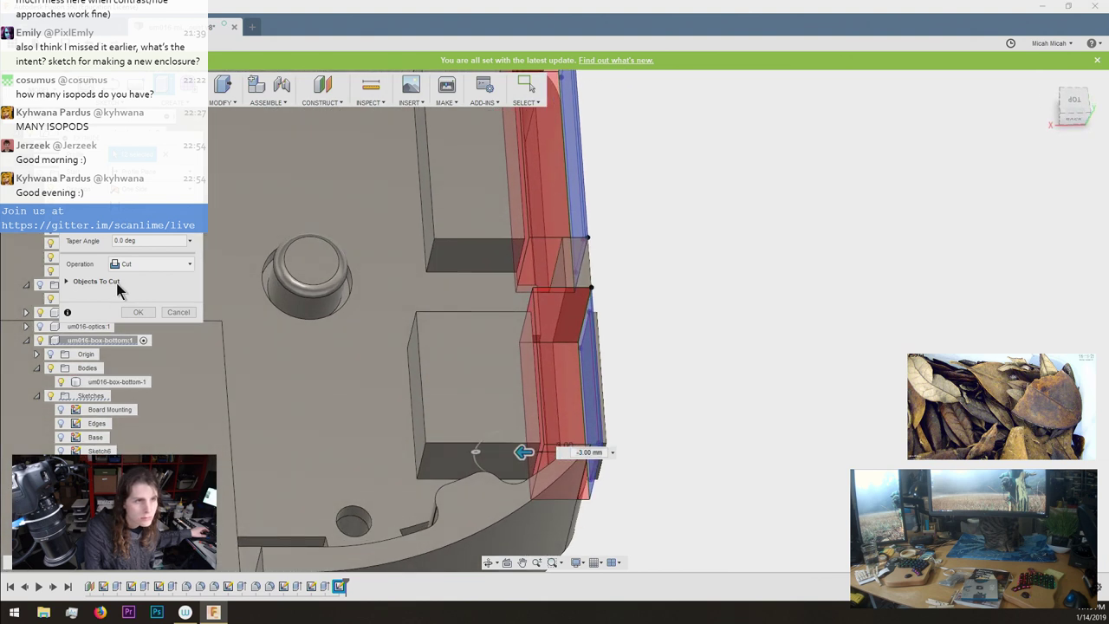
Exclude PCB, USB Mini and HDMI from the objects to cut, complete the end-wall cut, and save the design.
click(65, 280)
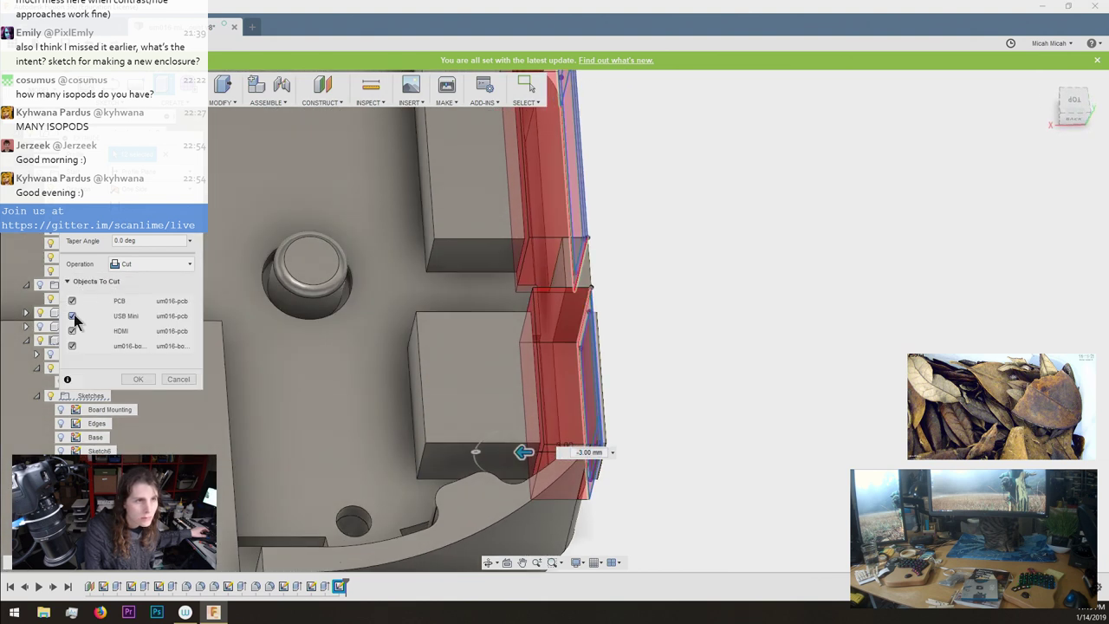
click(72, 317)
click(72, 302)
click(71, 330)
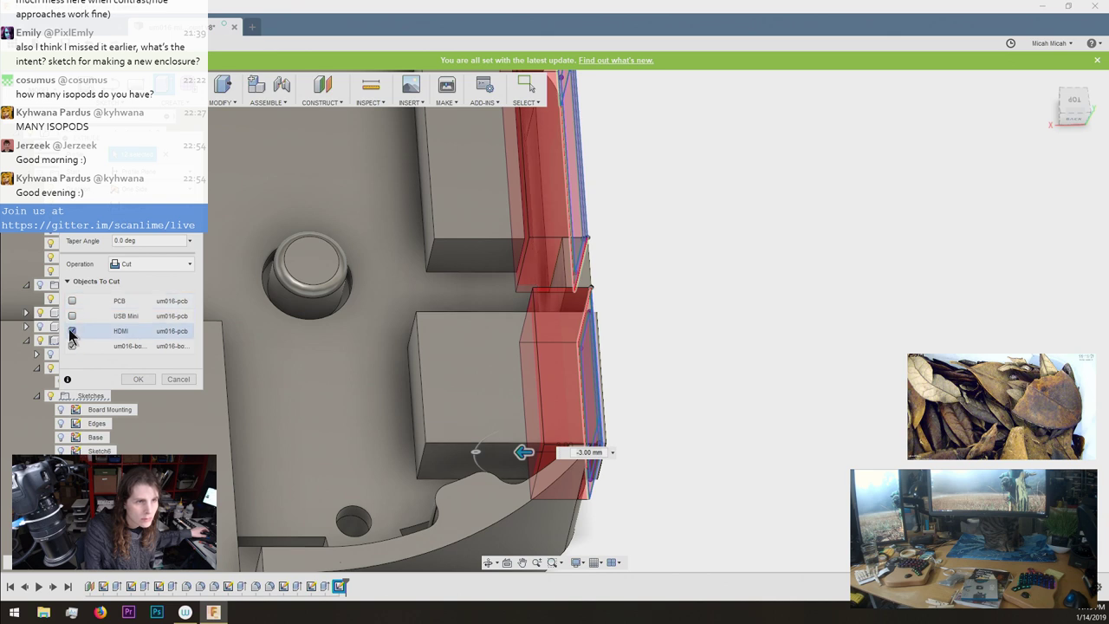
click(72, 331)
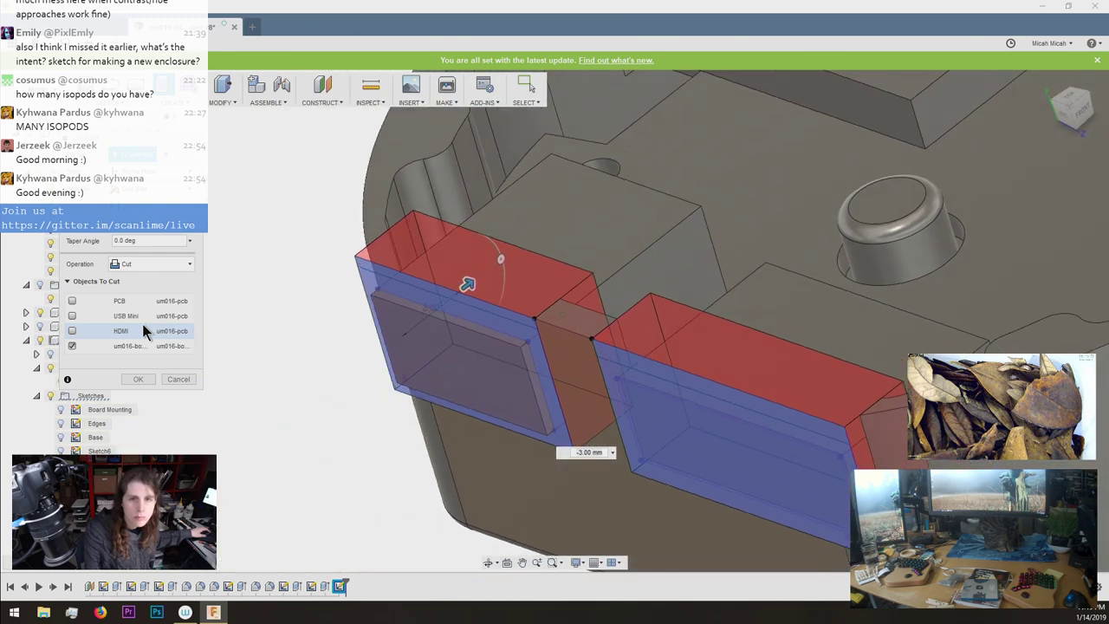
click(137, 379)
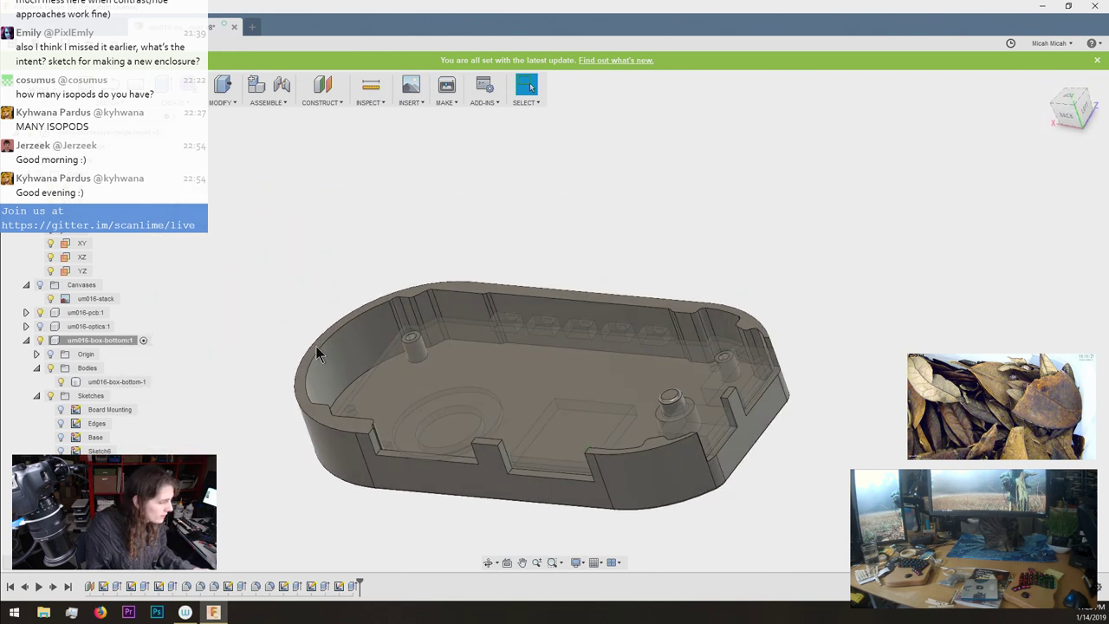
key(ctrl+s)
click(559, 316)
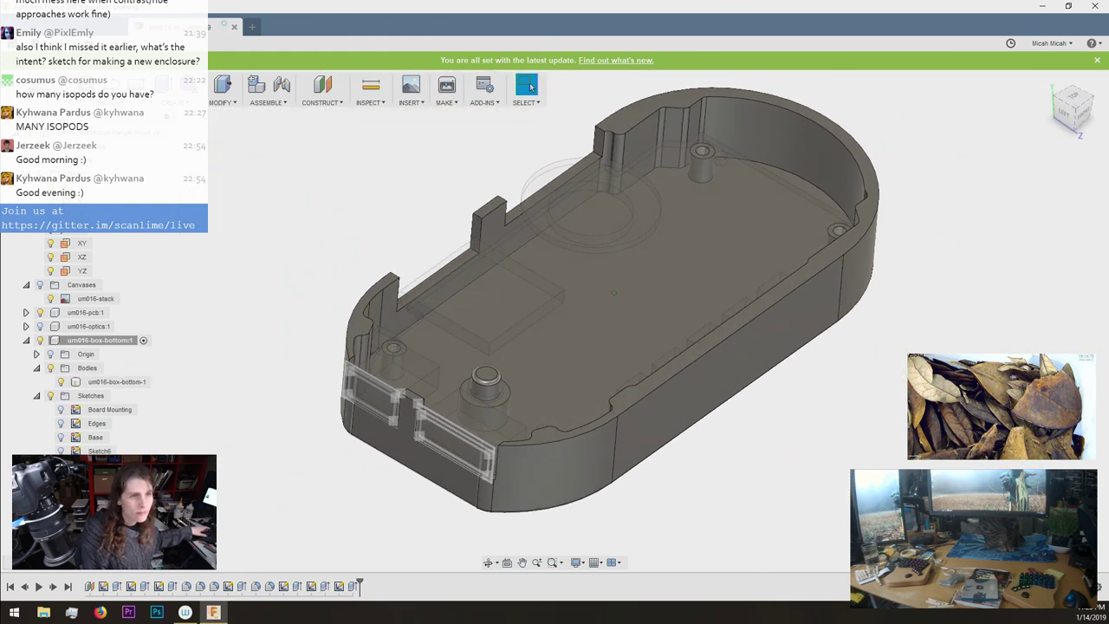
Reopen the end-wall openings' sketch to examine all of its geometry, and leave the sketch.
double_click(339, 587)
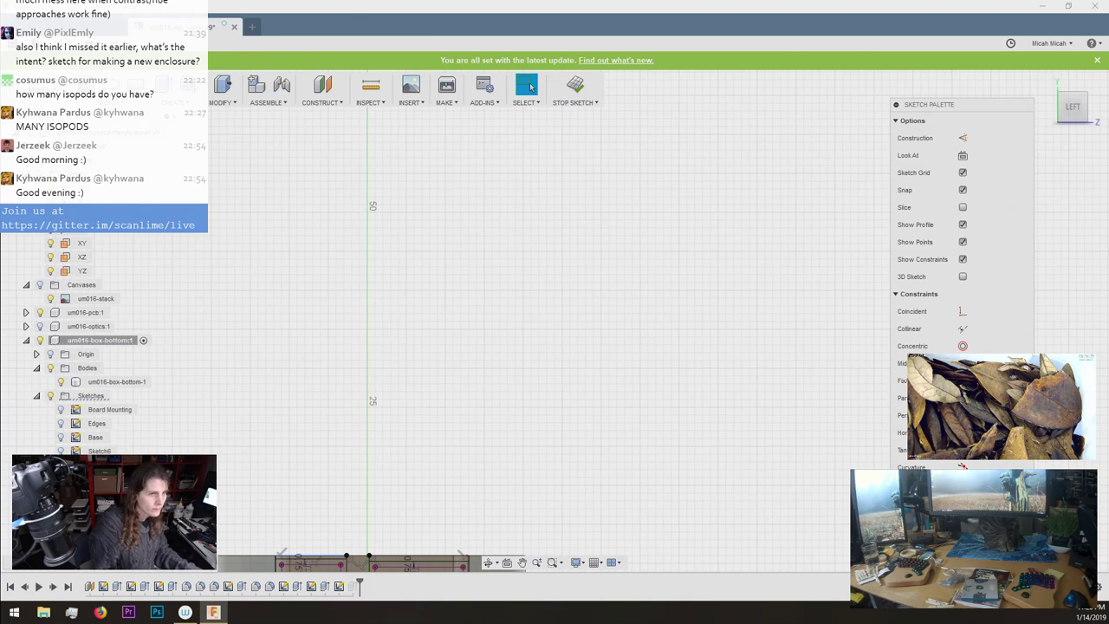
key(ctrl+a)
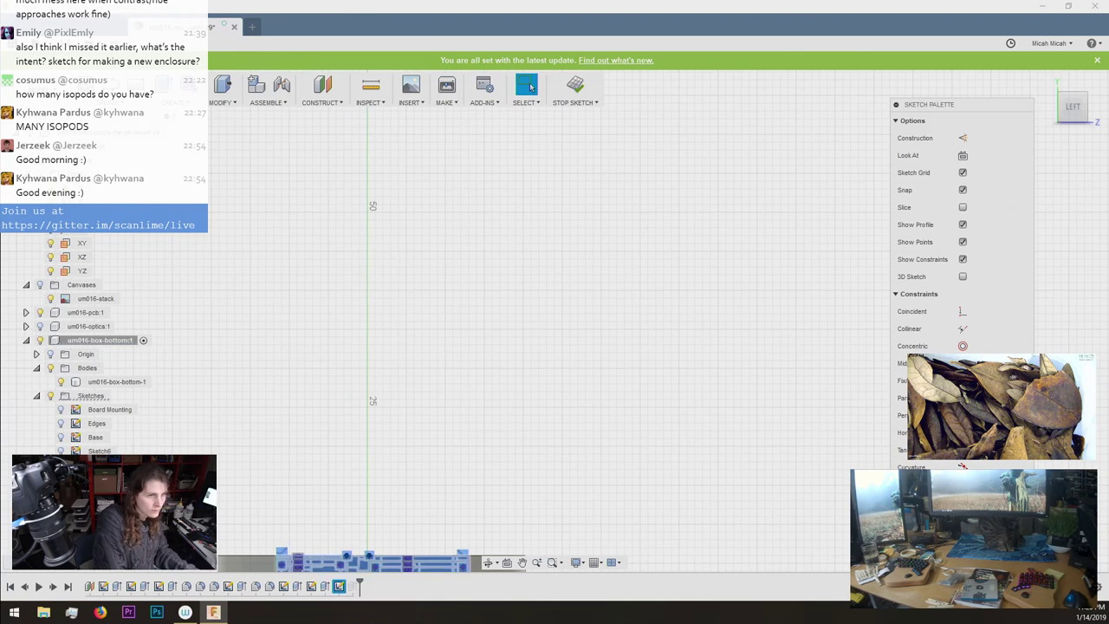
click(402, 379)
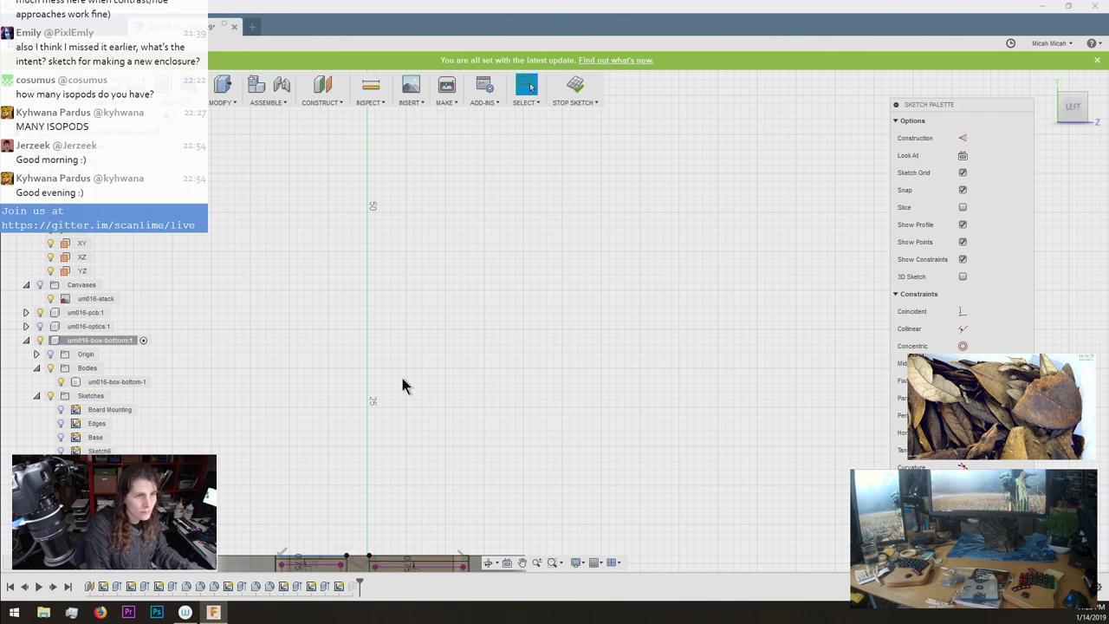
click(576, 86)
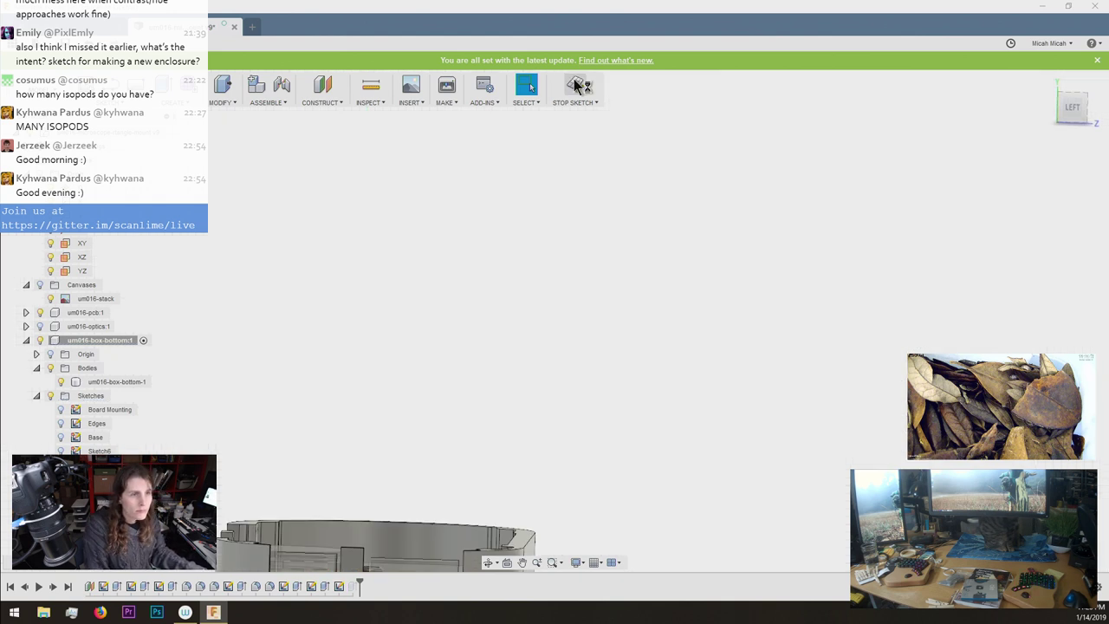
click(264, 416)
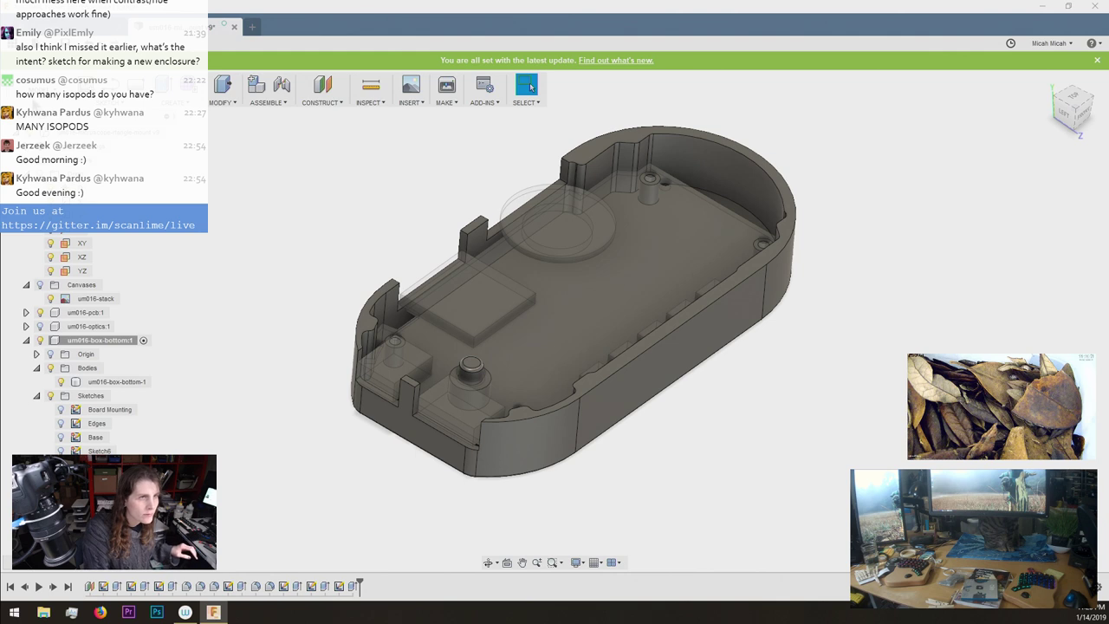
Start a sketch on the enclosure's long front side wall, alongside the row of five buttons.
click(88, 85)
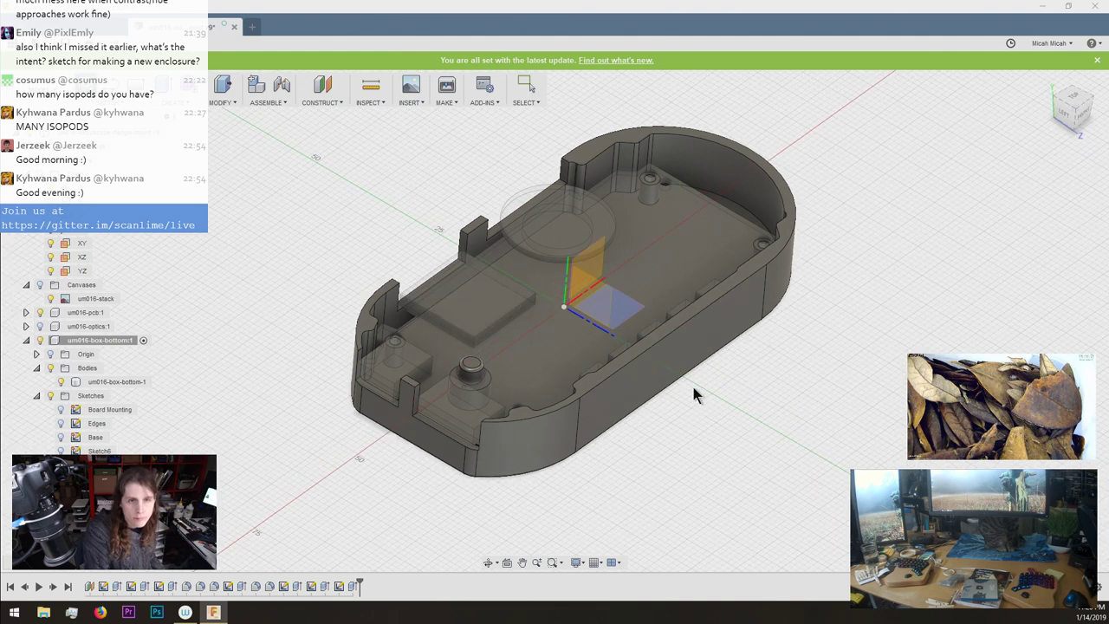
click(652, 386)
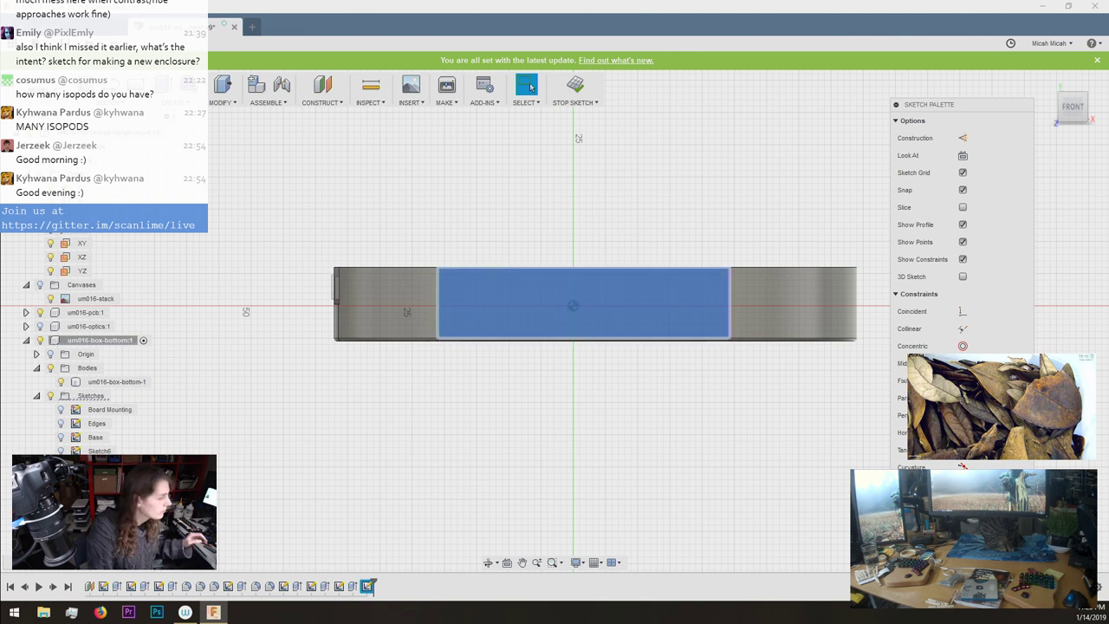
shift+middle_drag(337, 347, 470, 351)
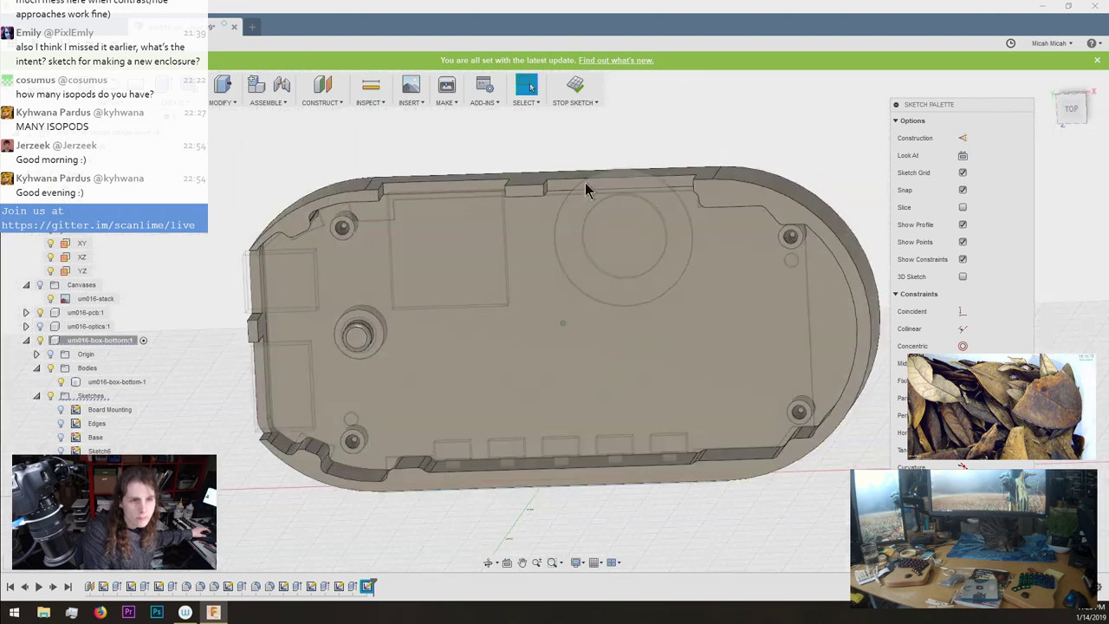
scroll(539, 223, up, 5)
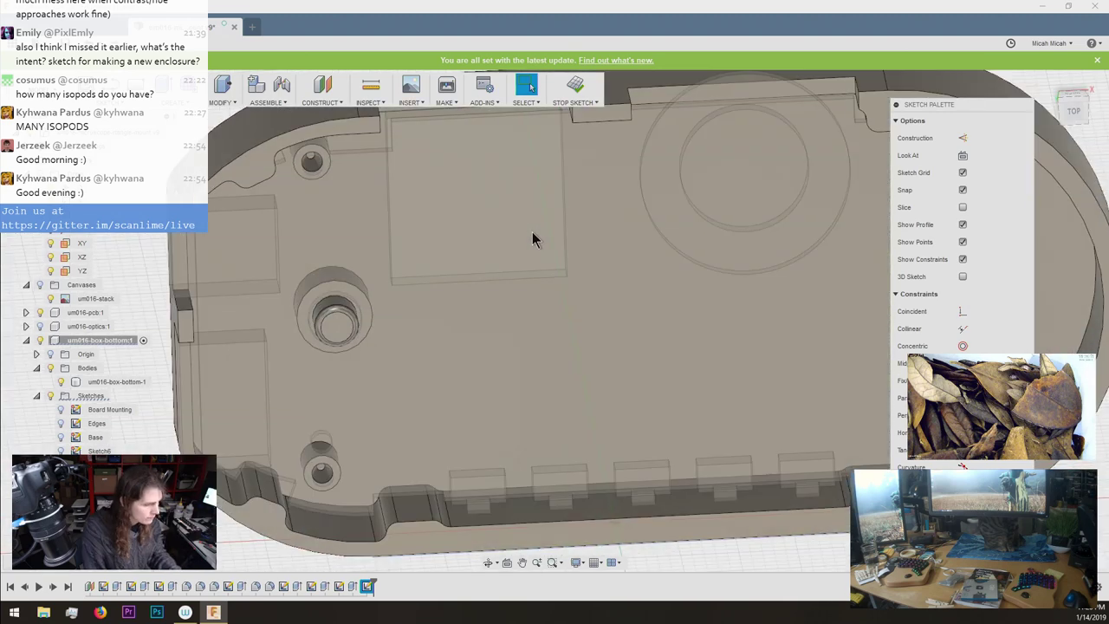
Project the body and smaller plunger outlines of the button nearest the end-wall openings into the sketch.
key(p)
scroll(446, 401, down, 3)
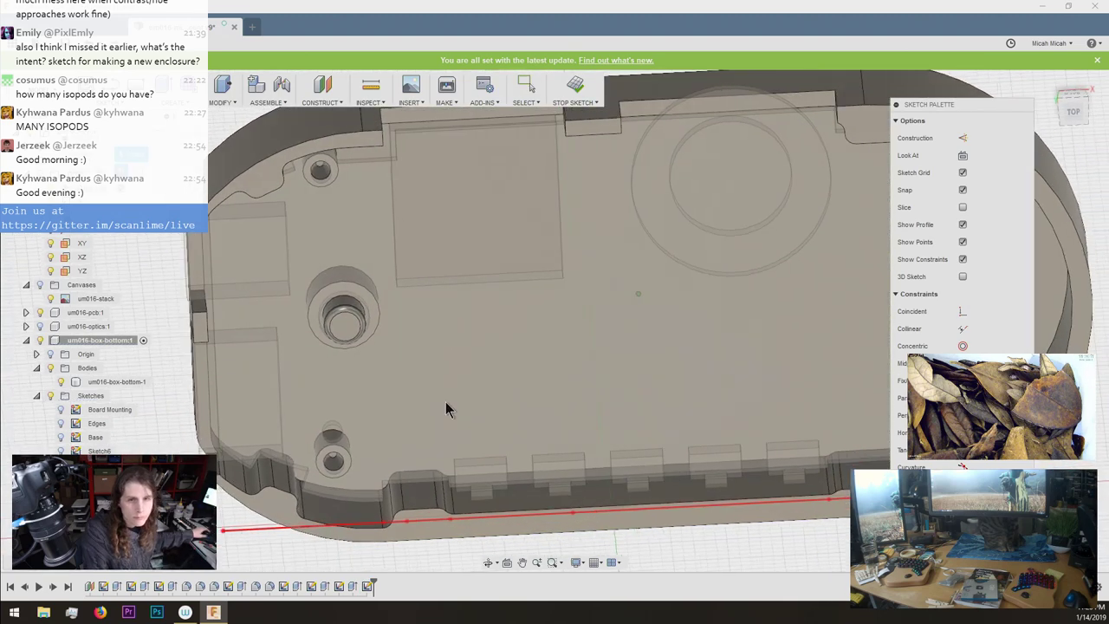
scroll(471, 453, up, 5)
scroll(483, 490, up, 3)
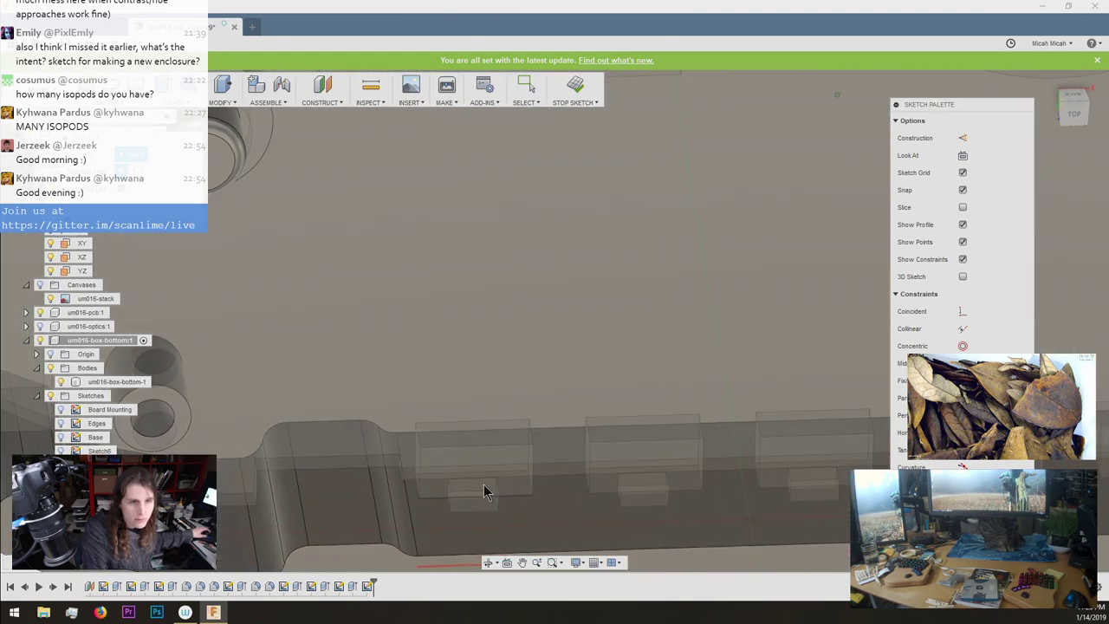
shift+middle_drag(486, 509, 506, 396)
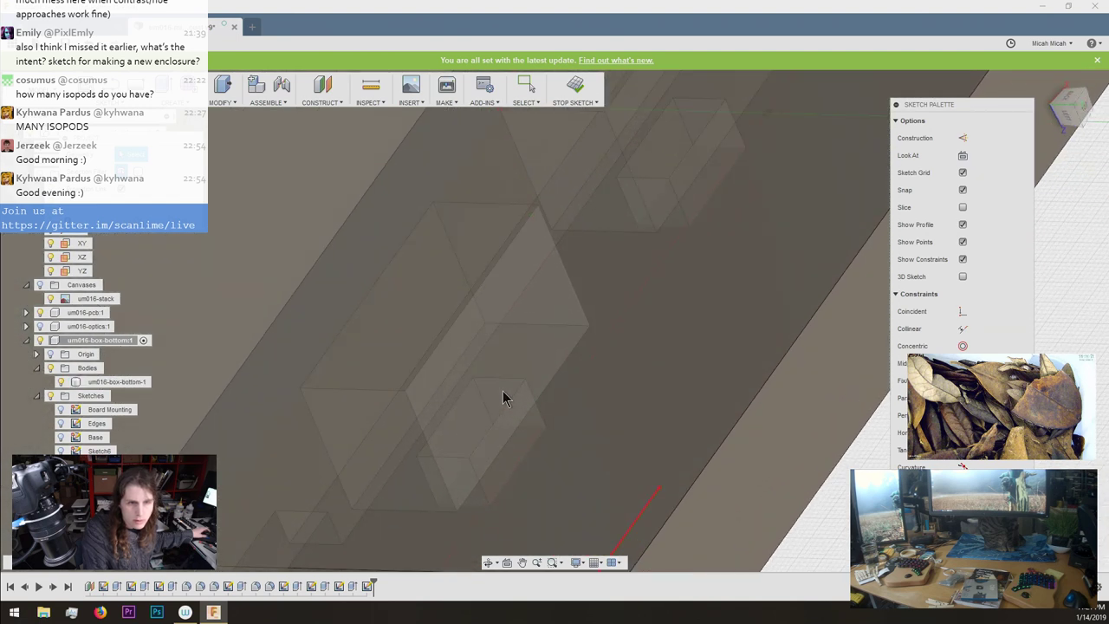
click(474, 240)
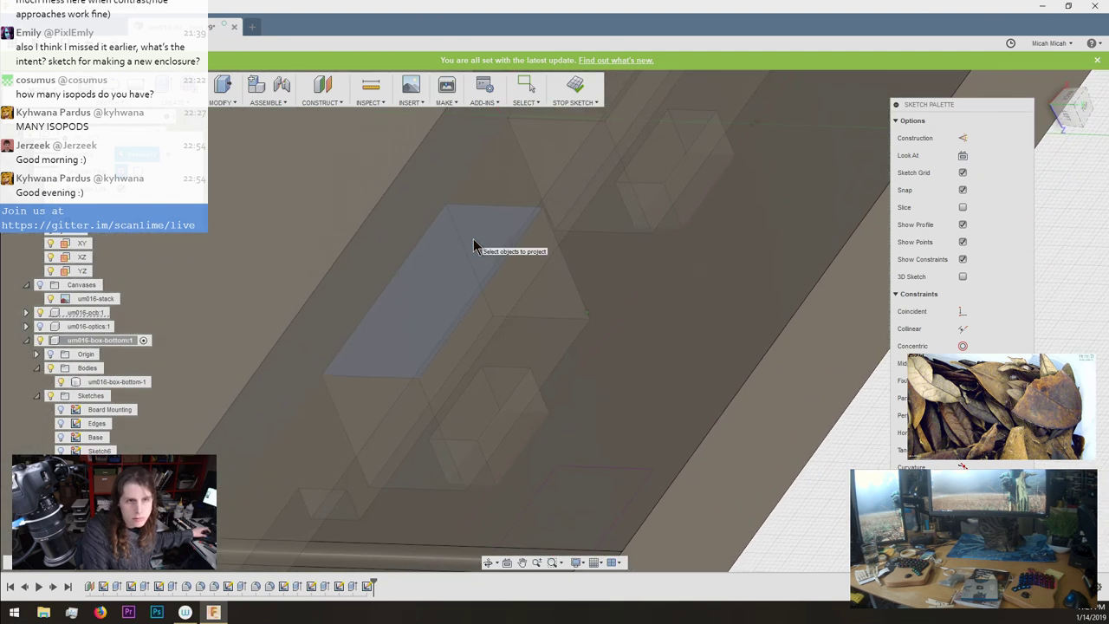
shift+middle_drag(475, 243, 531, 385)
shift+drag(531, 385, 530, 381)
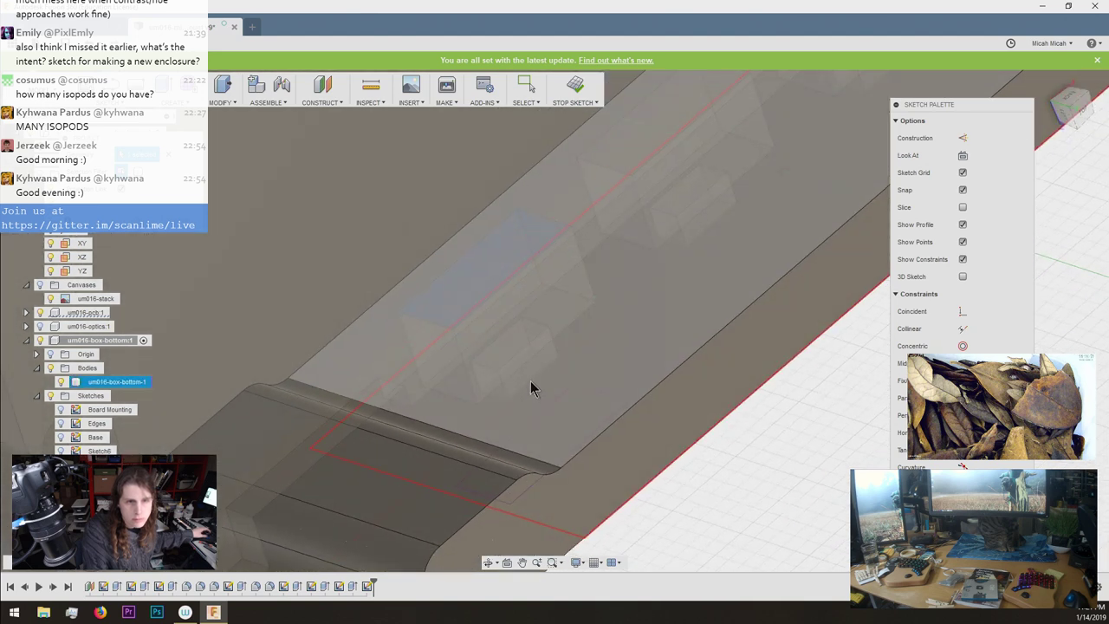
mouse_move(505, 400)
shift+middle_down()
mouse_move(499, 390)
mouse_move(537, 376)
mouse_move(564, 342)
mouse_move(631, 366)
mouse_move(602, 356)
mouse_move(592, 396)
mouse_move(566, 402)
mouse_move(580, 371)
mouse_move(574, 343)
shift+middle_up()
key(p)
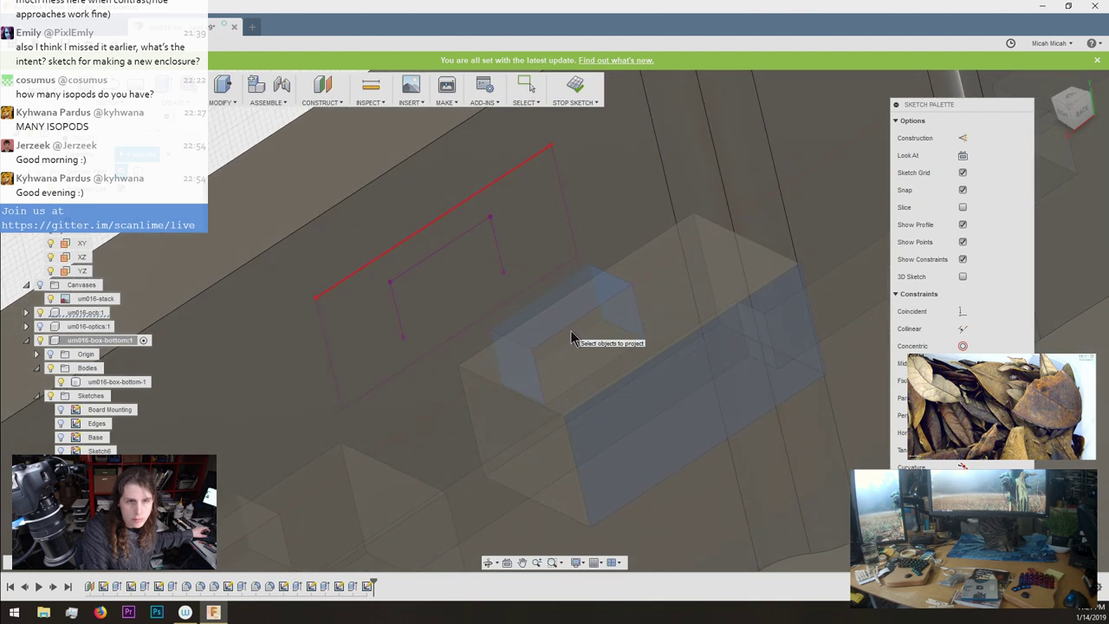
click(571, 337)
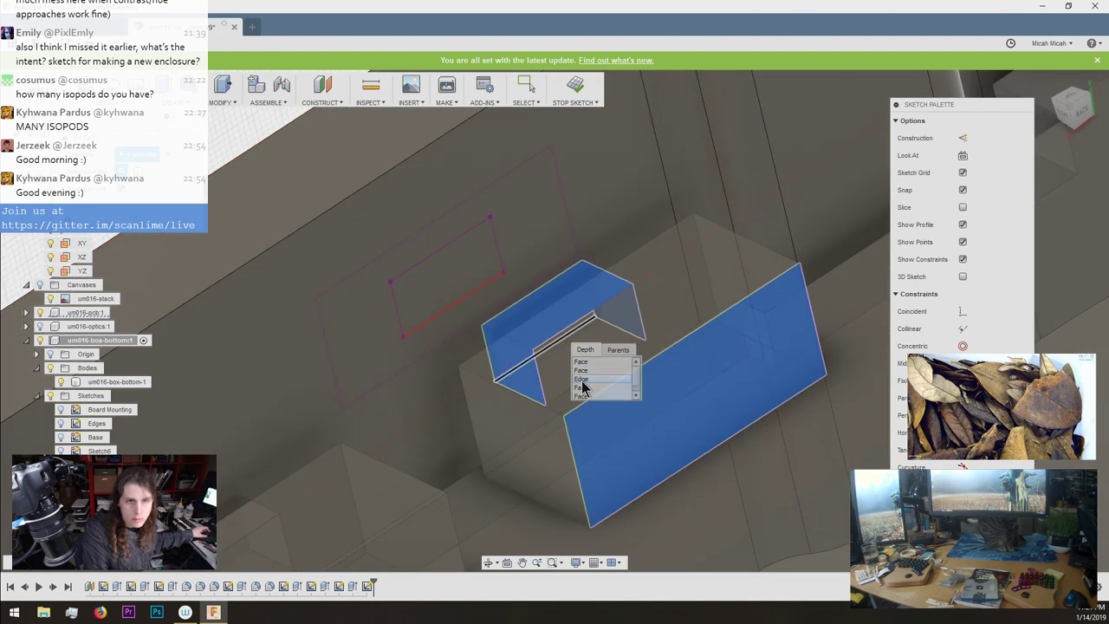
click(582, 389)
Draw a diagonal across the projected plunger rectangle and turn it and the projected outlines into construction geometry.
mouse_move(581, 394)
shift+middle_down()
mouse_move(566, 238)
mouse_move(281, 232)
mouse_move(161, 213)
mouse_move(528, 391)
mouse_move(567, 337)
shift+middle_up()
scroll(568, 335, down, 3)
mouse_move(609, 246)
shift+middle_down()
mouse_move(636, 198)
mouse_move(615, 147)
mouse_move(589, 269)
mouse_move(527, 334)
mouse_move(379, 289)
mouse_move(406, 290)
shift+middle_up()
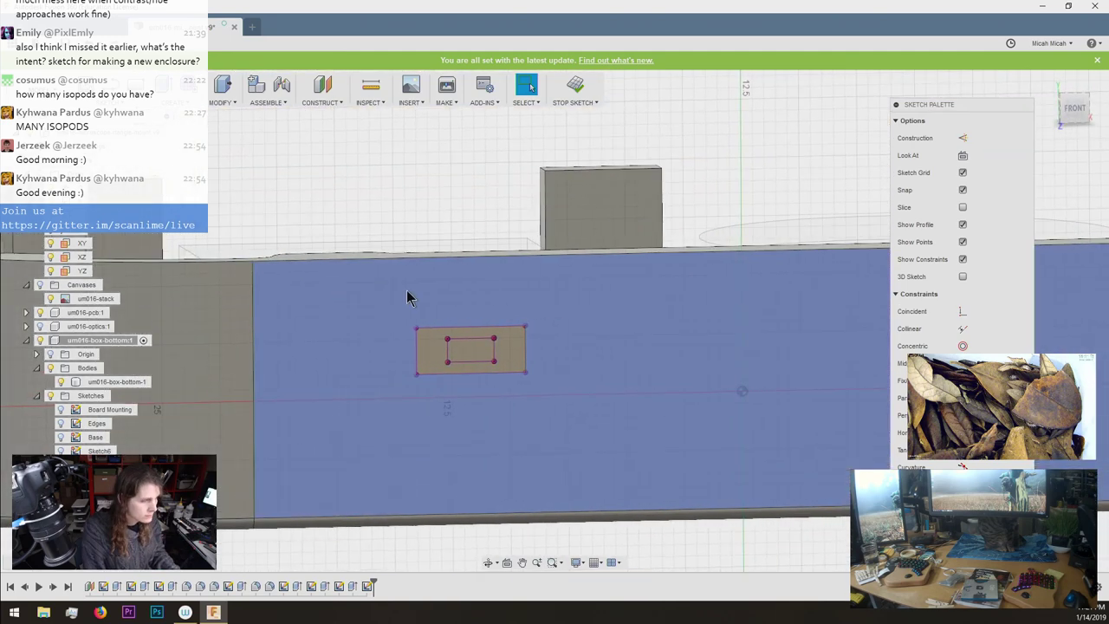
key(l)
click(494, 339)
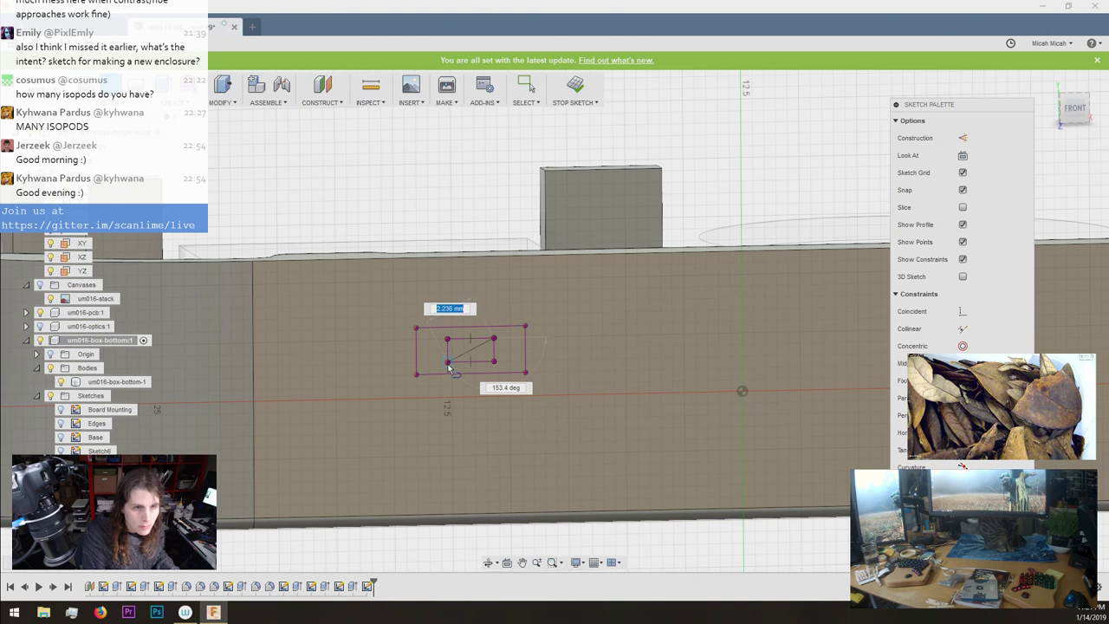
click(448, 361)
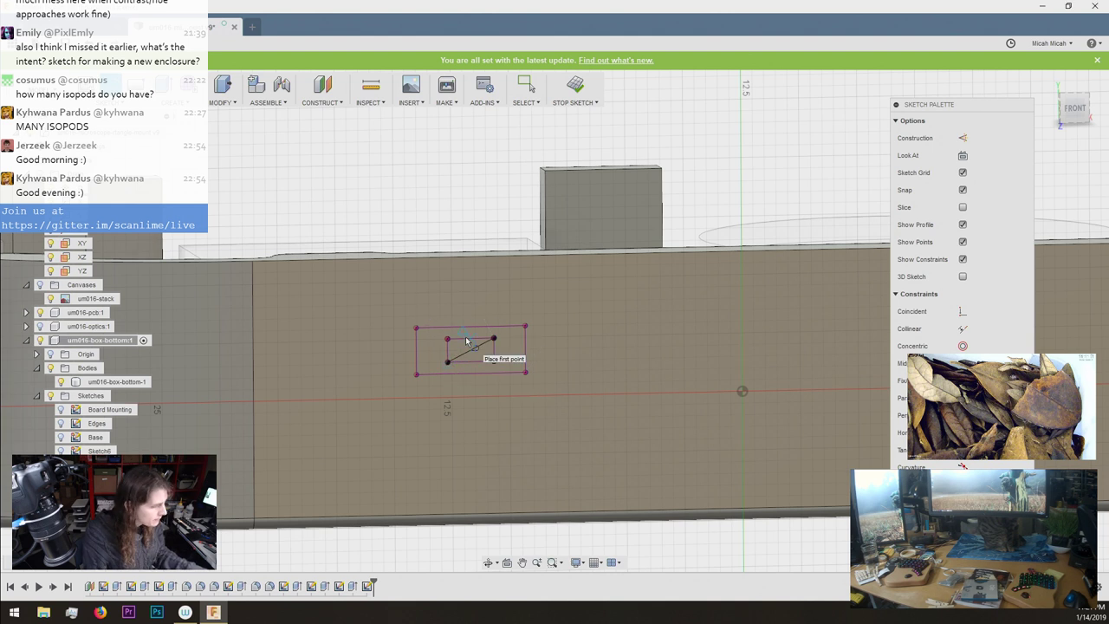
drag(387, 299, 570, 392)
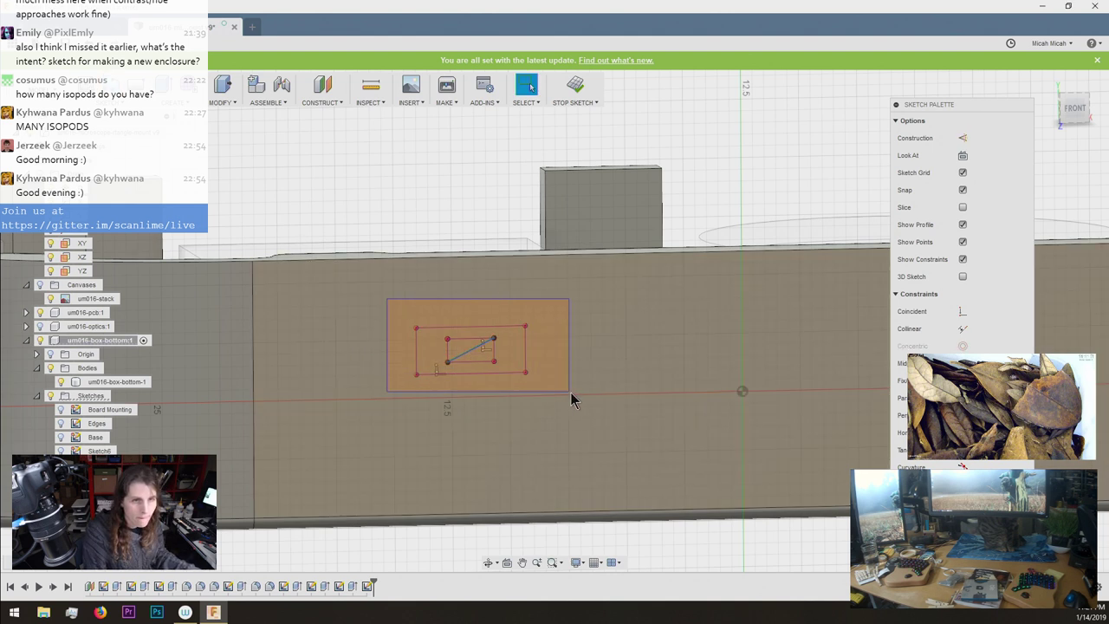
key(x)
Draw a 5 mm diameter construction circle centred on the diagonal's midpoint.
key(c)
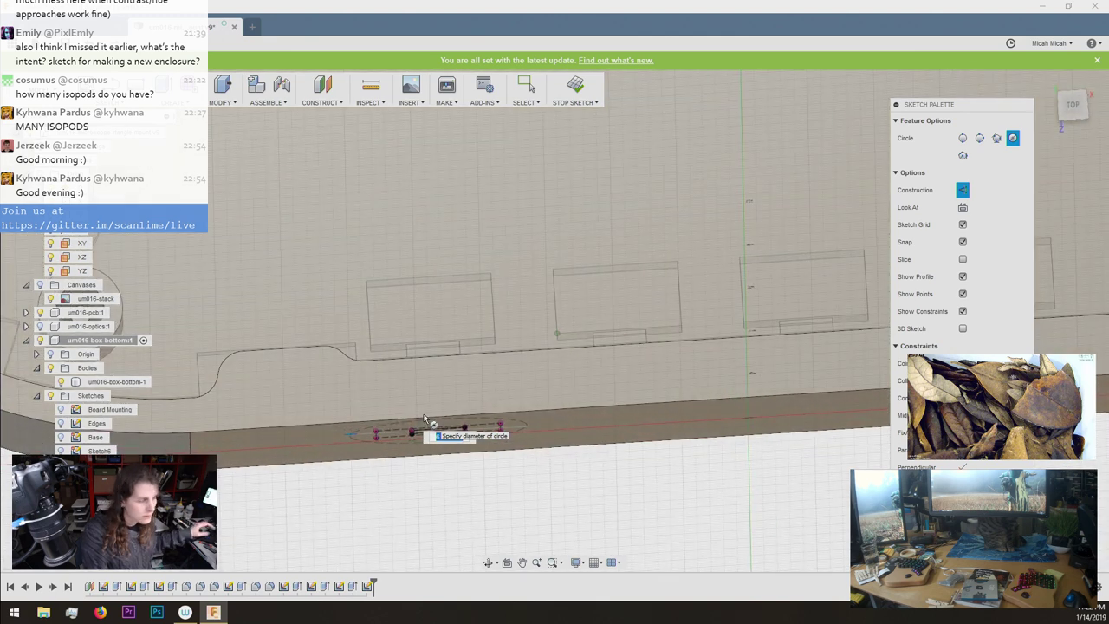
text(5)
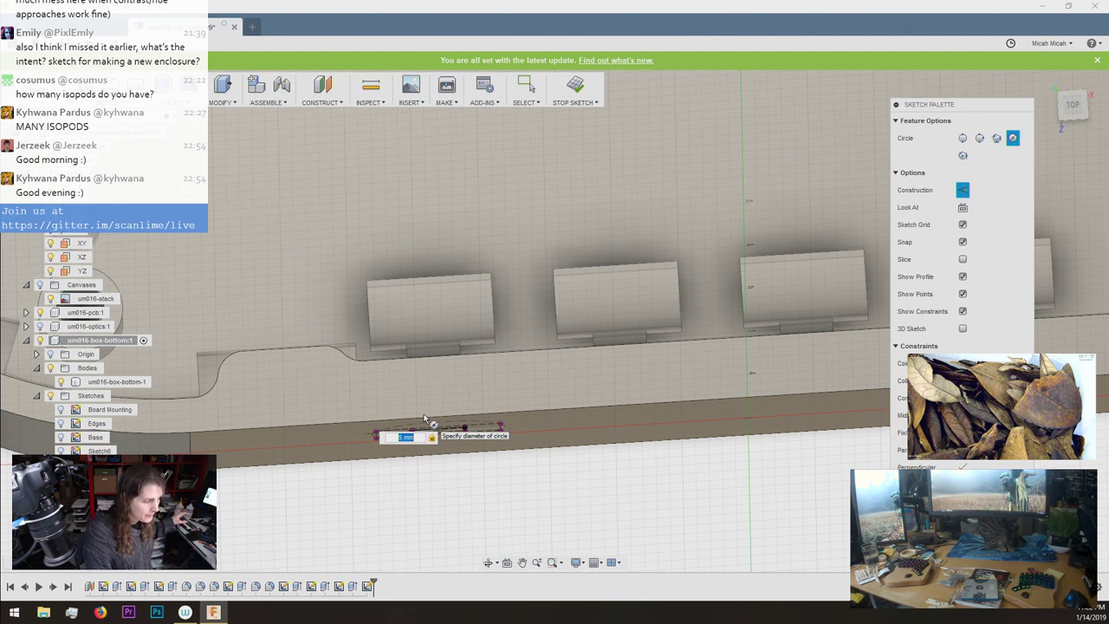
key(Return)
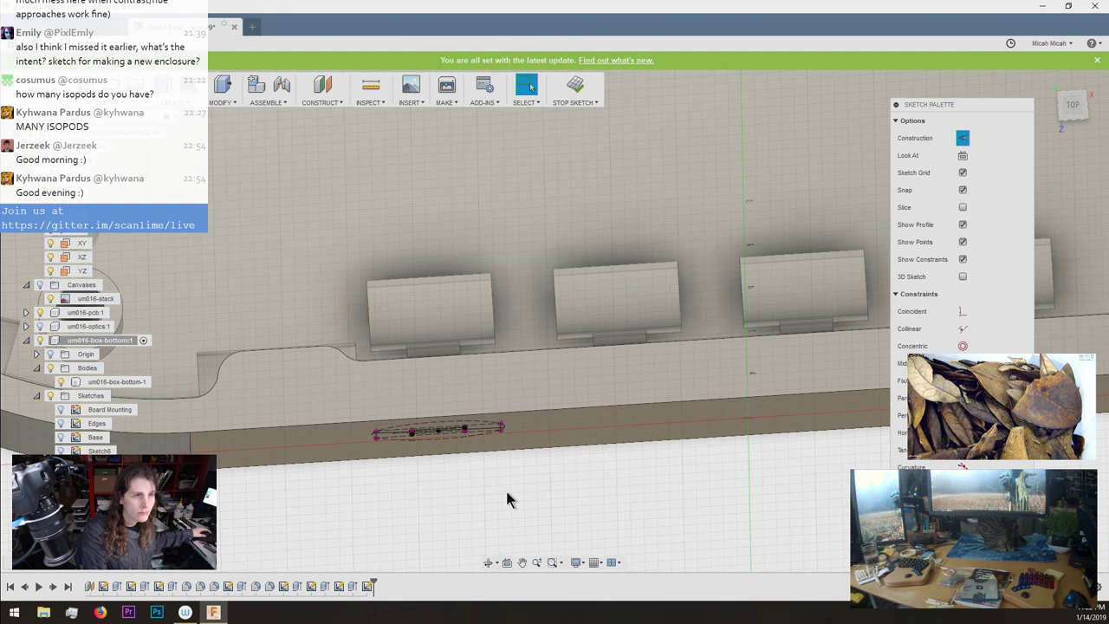
scroll(499, 505, down, 2)
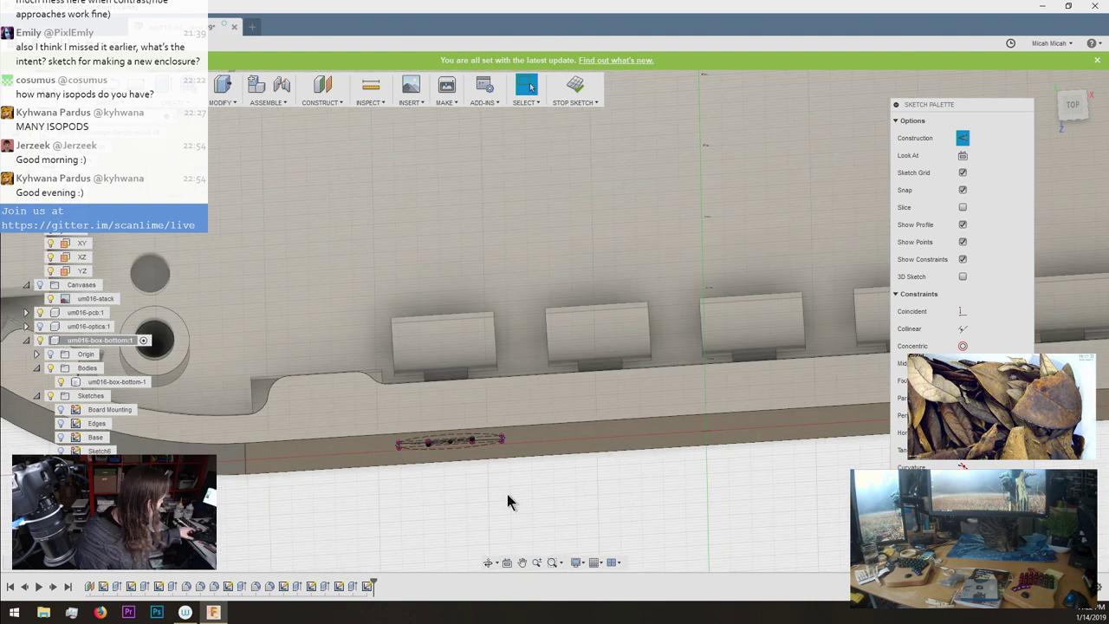
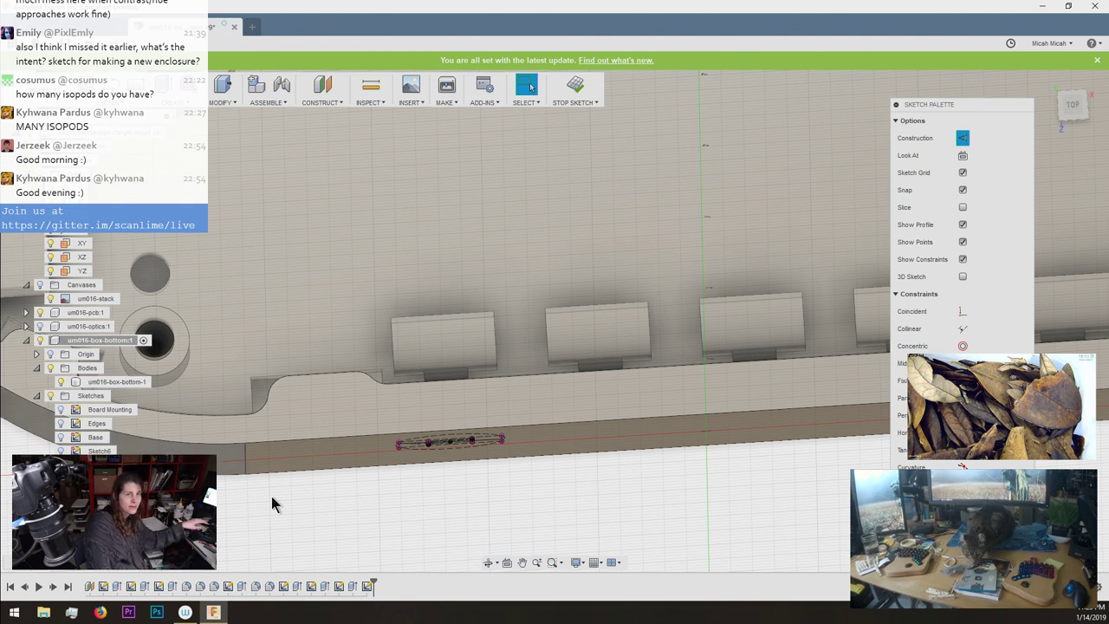
Examine the circle's position on the front wall relative to the buttons and the wall's inner contour.
shift+middle_drag(271, 492, 414, 498)
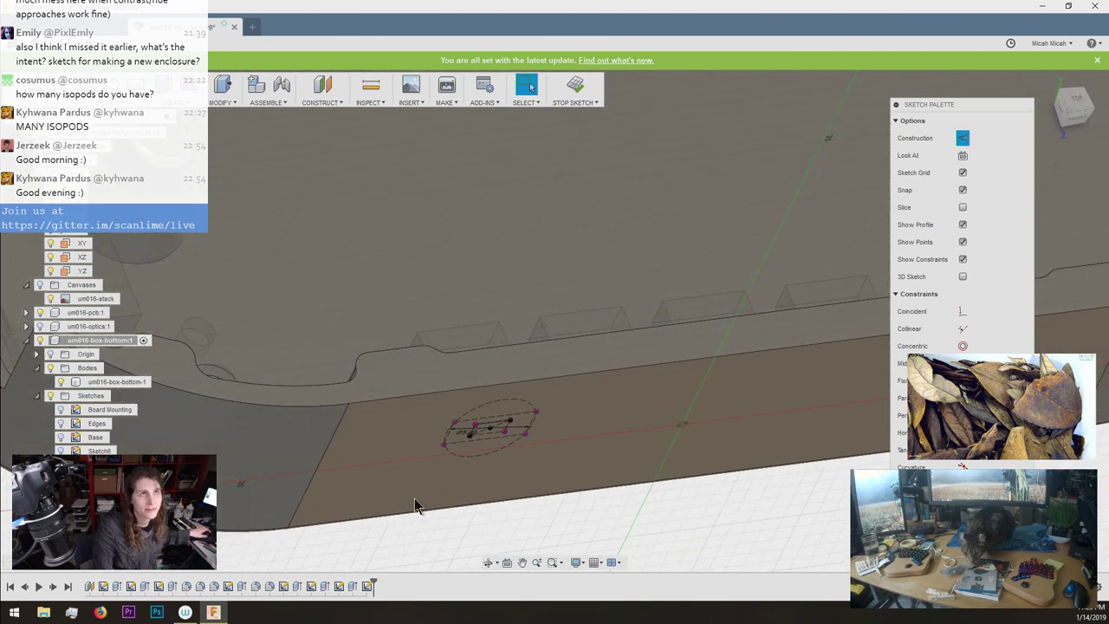
mouse_move(517, 526)
shift+middle_down()
mouse_move(518, 399)
mouse_move(518, 523)
shift+middle_up()
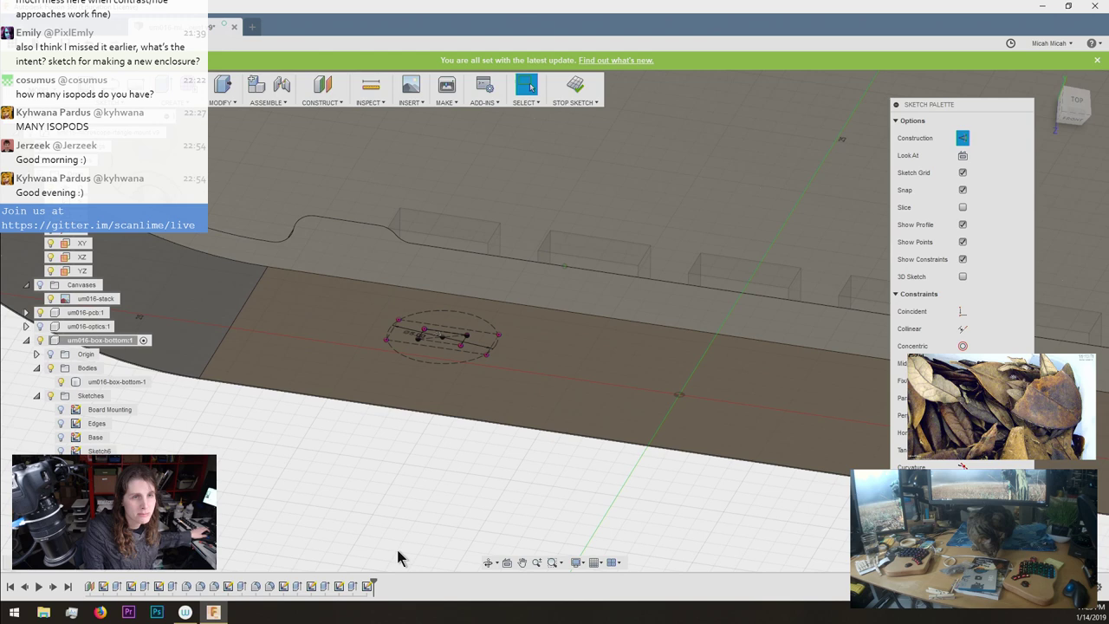
mouse_move(398, 550)
shift+middle_down()
mouse_move(579, 476)
mouse_move(539, 365)
mouse_move(530, 370)
mouse_move(478, 304)
mouse_move(467, 333)
mouse_move(474, 378)
mouse_move(468, 352)
mouse_move(384, 355)
mouse_move(392, 369)
mouse_move(287, 284)
mouse_move(208, 178)
mouse_move(155, 210)
mouse_move(97, 292)
mouse_move(83, 587)
mouse_move(130, 555)
mouse_move(284, 374)
mouse_move(325, 374)
shift+middle_up()
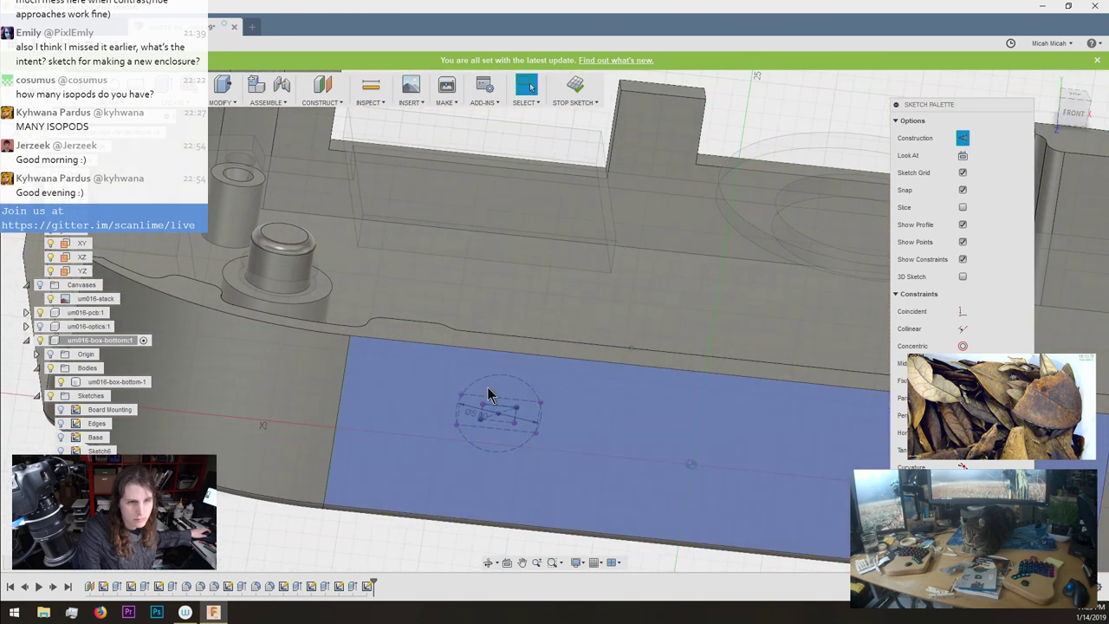
click(429, 472)
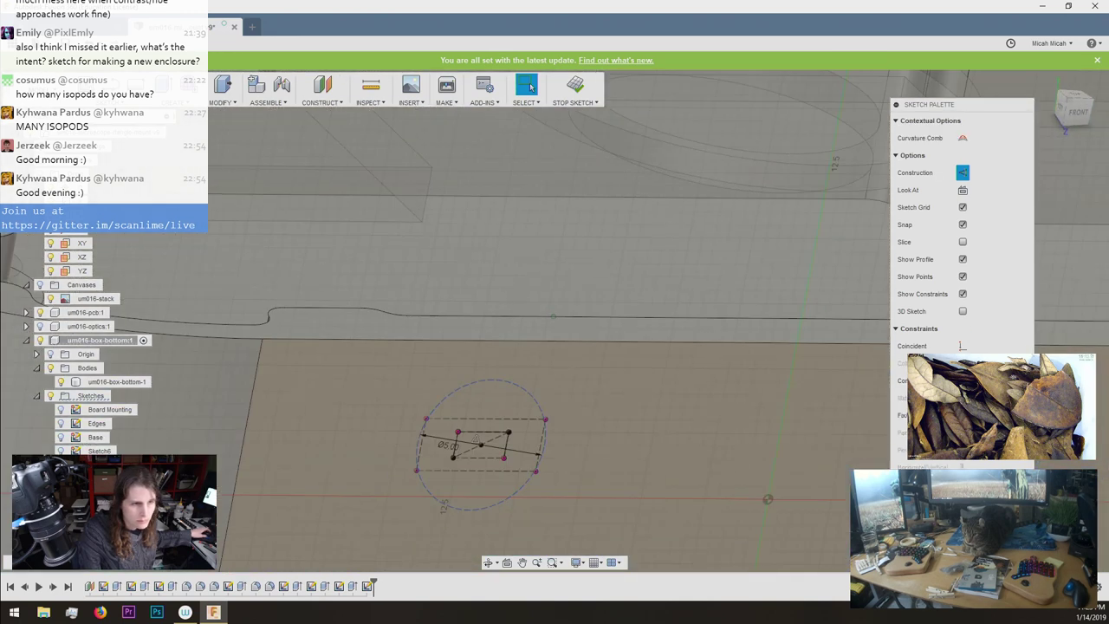
click(339, 484)
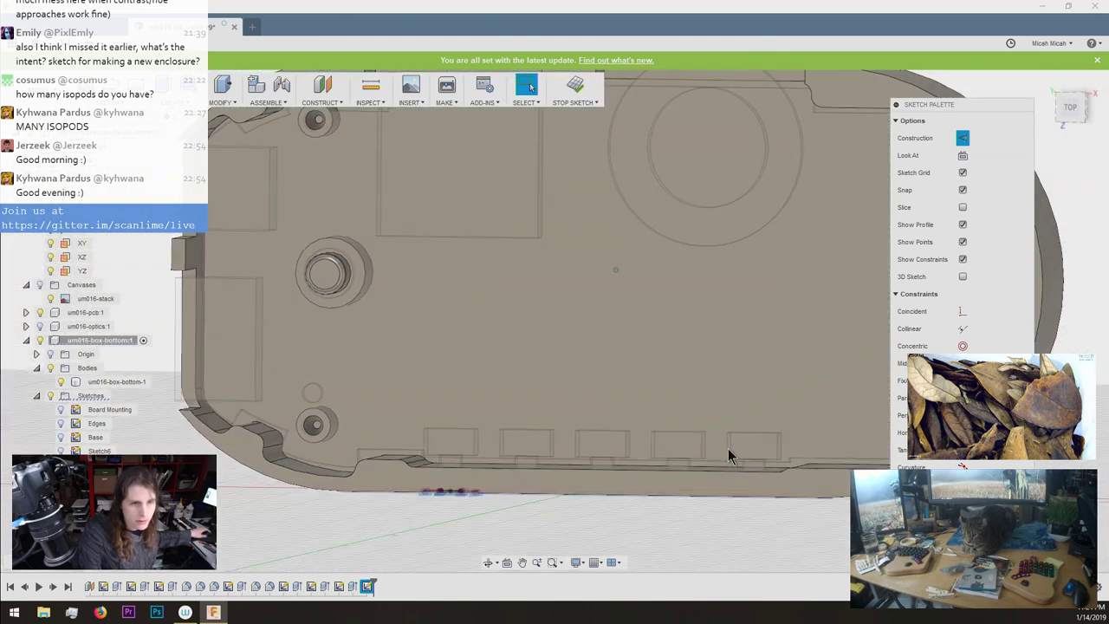
scroll(728, 449, up, 6)
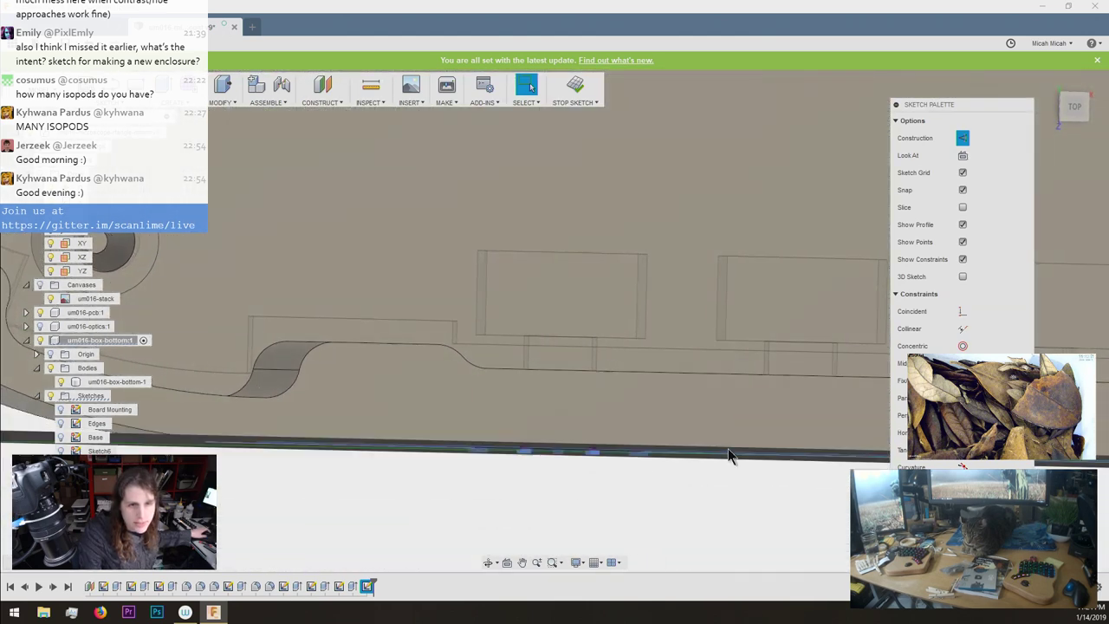
mouse_move(728, 456)
shift+middle_down()
mouse_move(610, 384)
mouse_move(525, 273)
mouse_move(546, 124)
mouse_move(481, 197)
shift+middle_up()
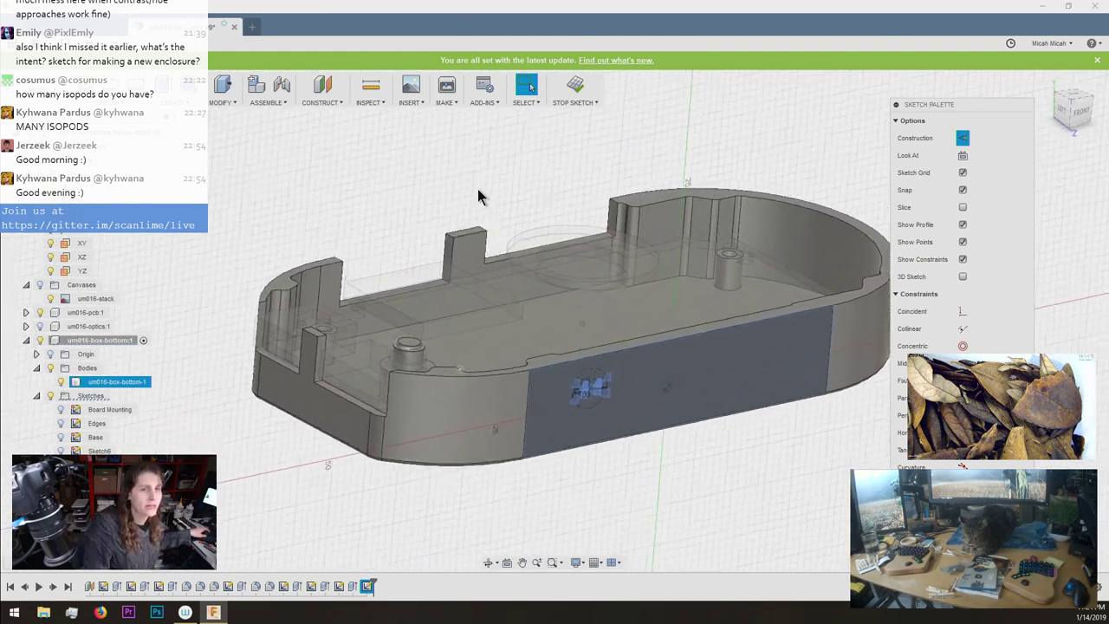
click(523, 377)
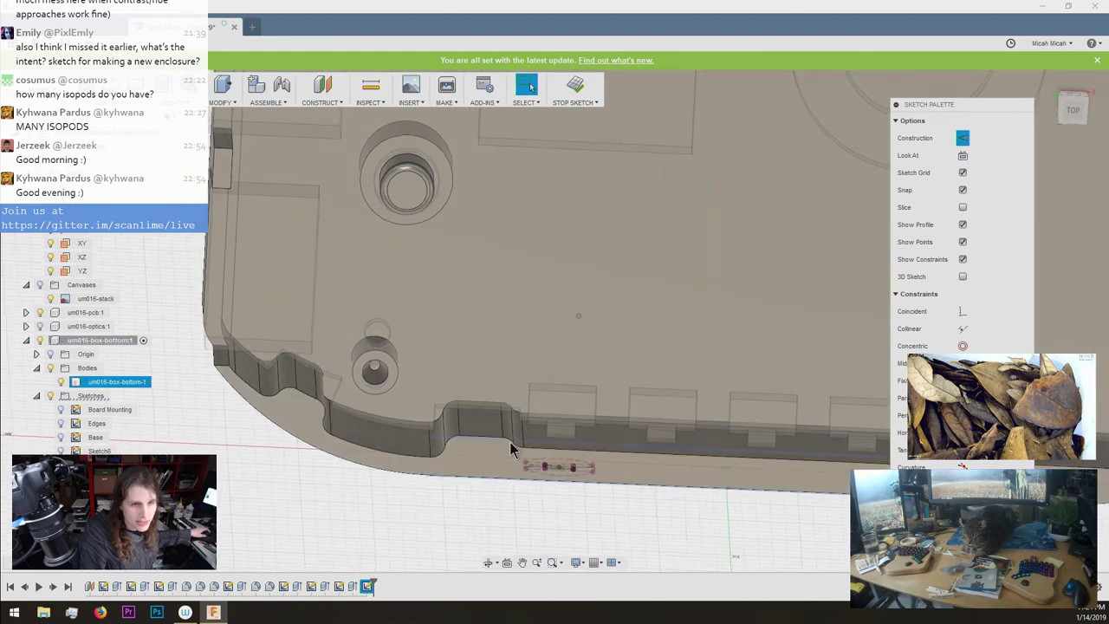
click(510, 451)
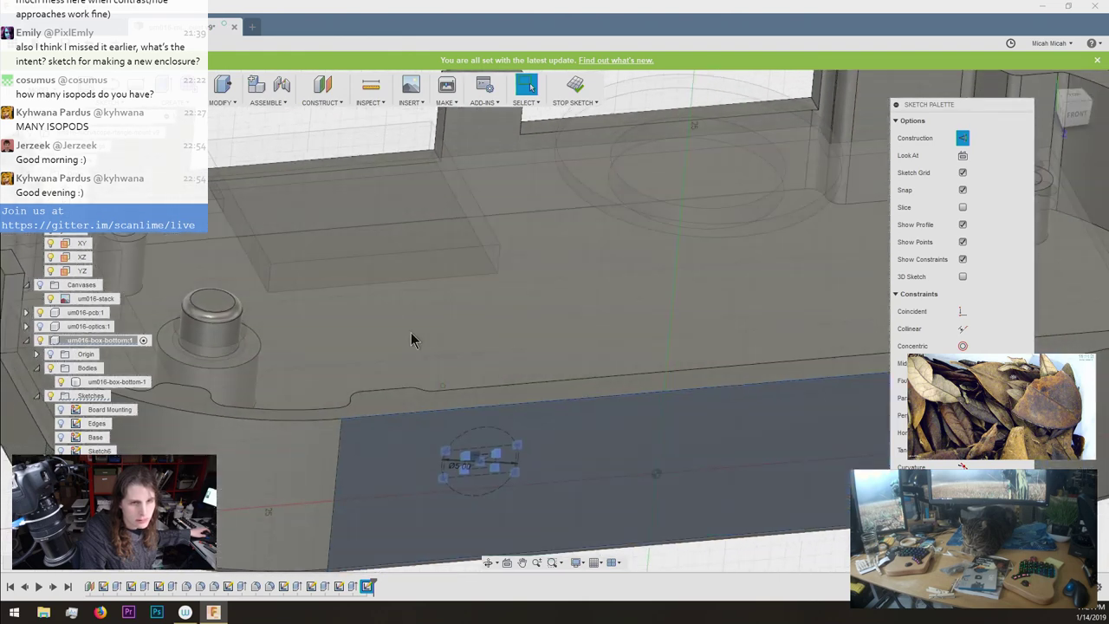
Change the 5 mm circle from construction to regular geometry.
shift+middle_drag(411, 332, 523, 84)
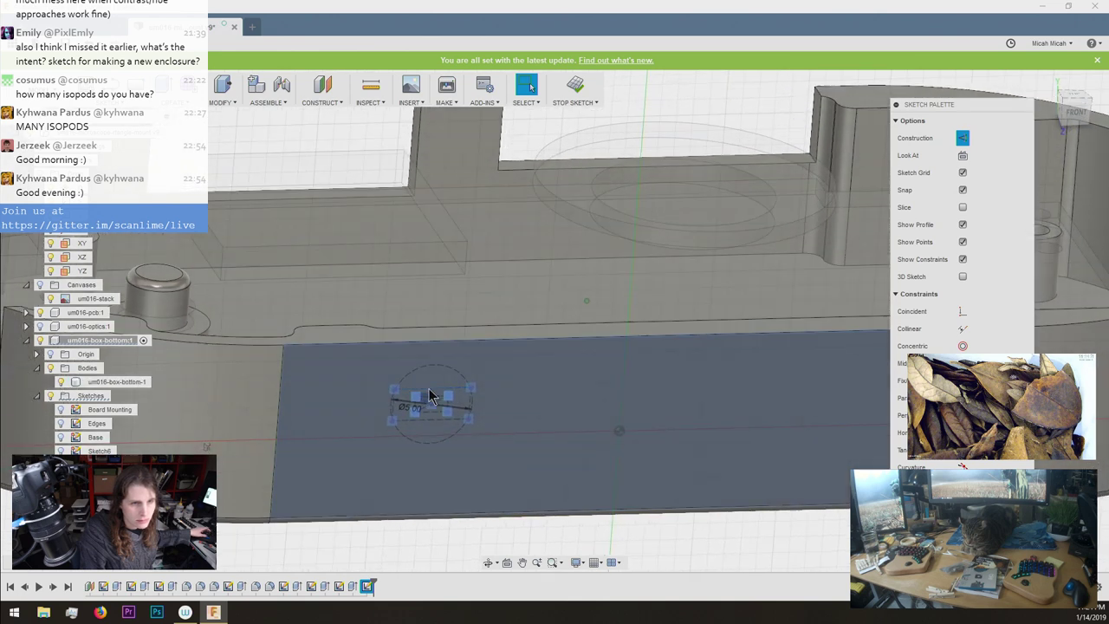
click(430, 366)
key(x)
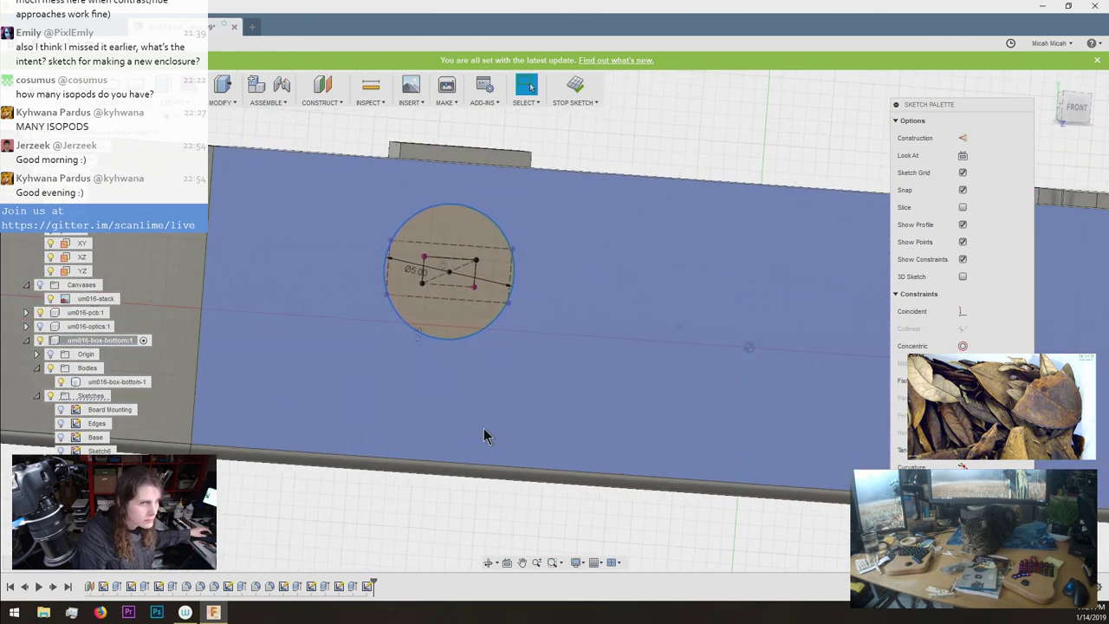
Draw a narrow upright construction rectangle beside the circle, starting at the front wall's top edge and extending below the circle.
key(r)
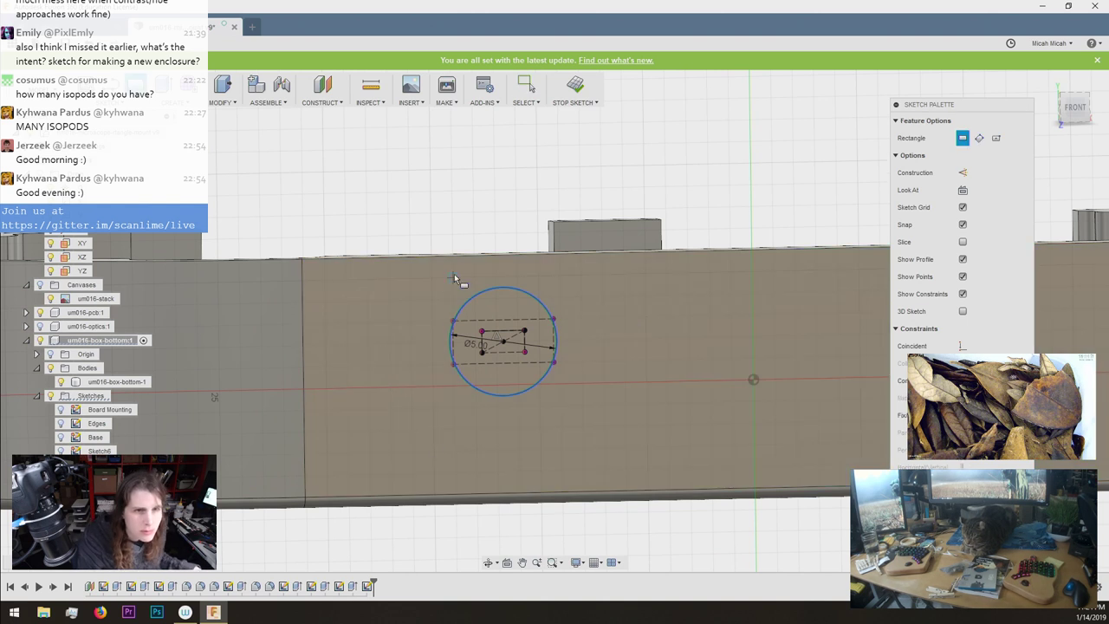
click(442, 257)
key(x)
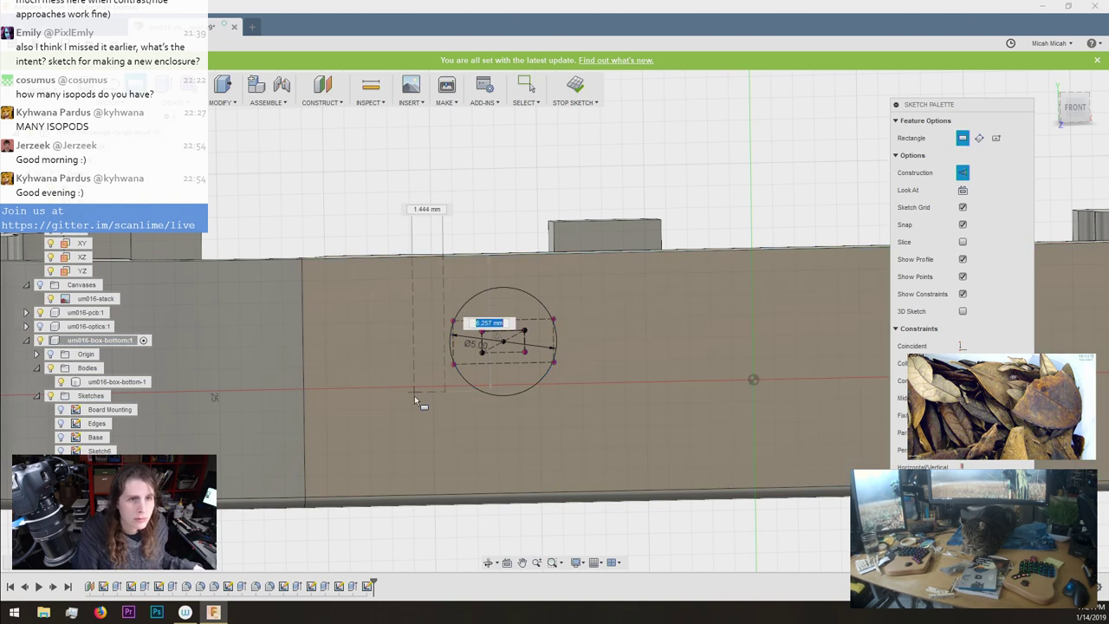
click(432, 442)
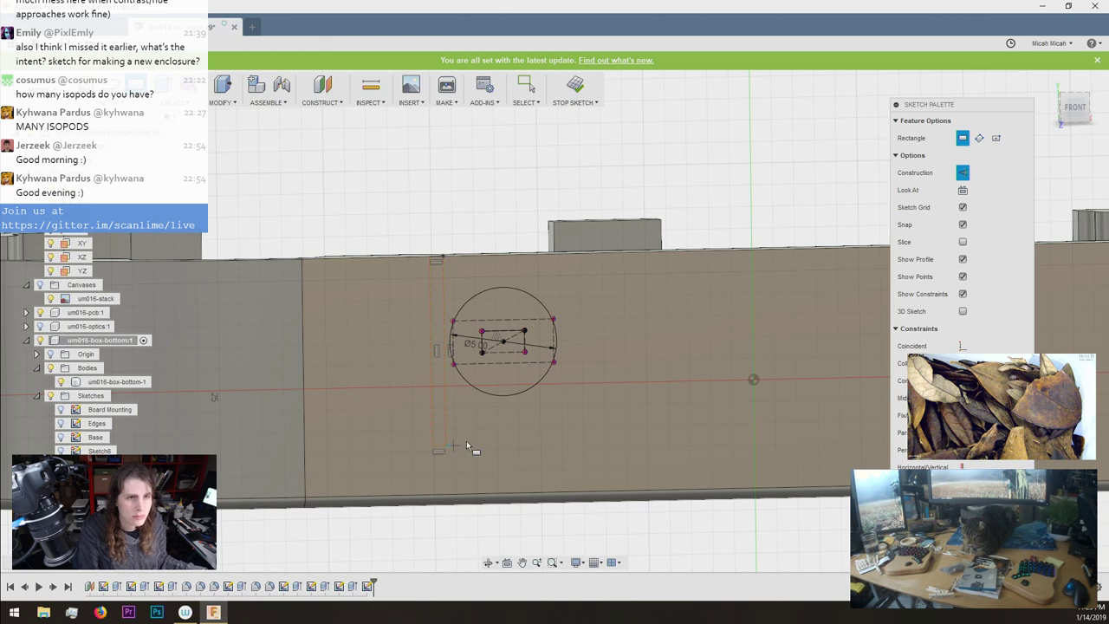
key(Escape)
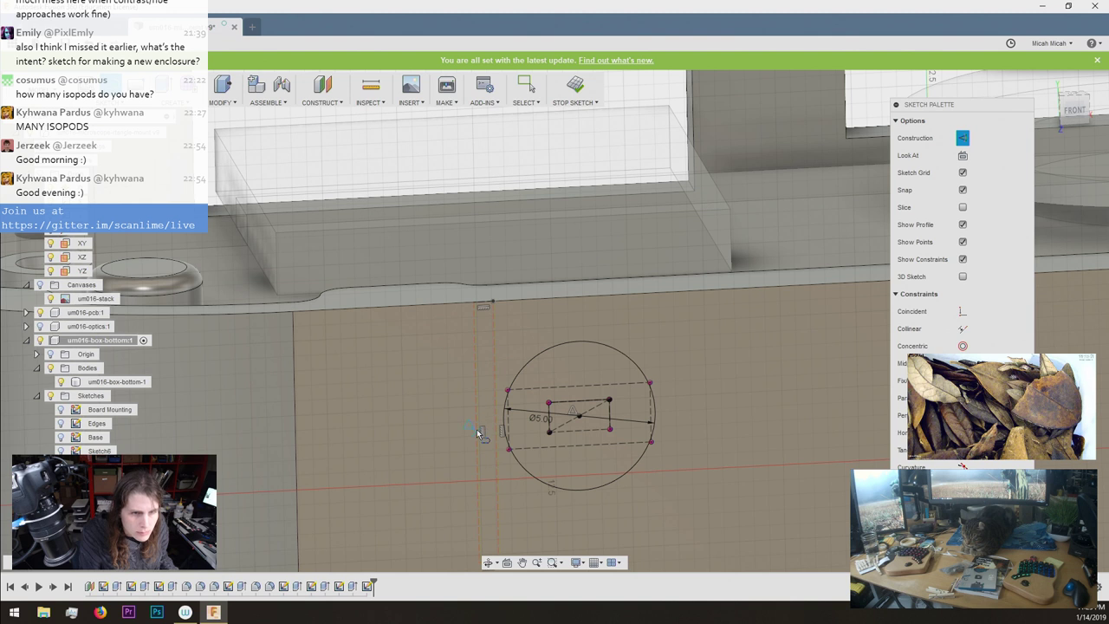
Draw a short construction line from the narrow rectangle's outer side midpoint to the near side midpoint of the projected button outline.
click(476, 436)
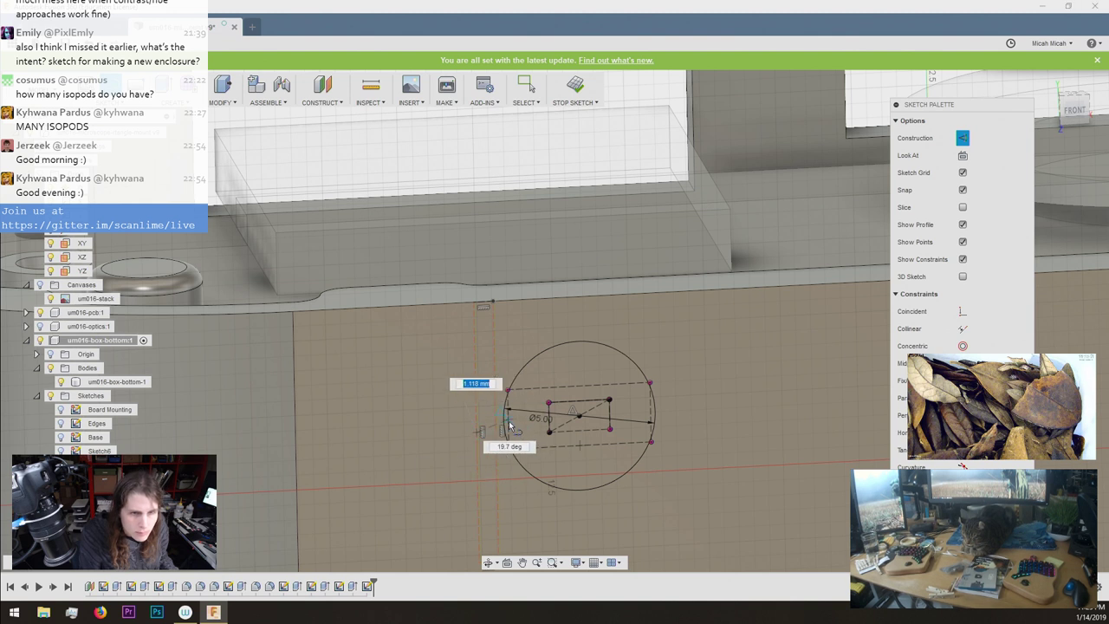
click(507, 422)
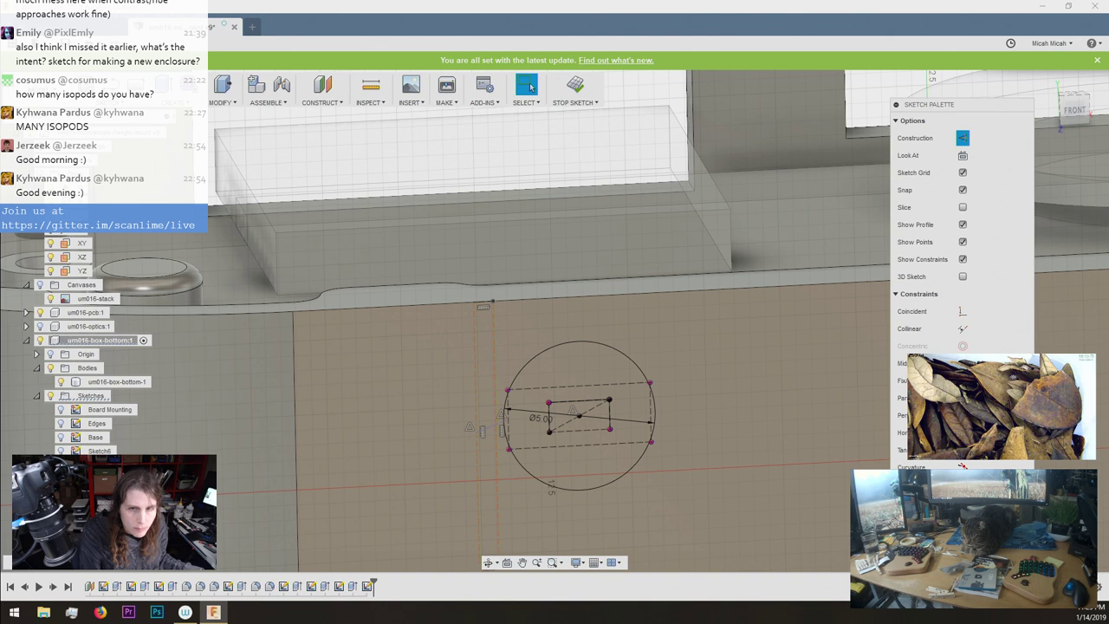
scroll(493, 295, down, 3)
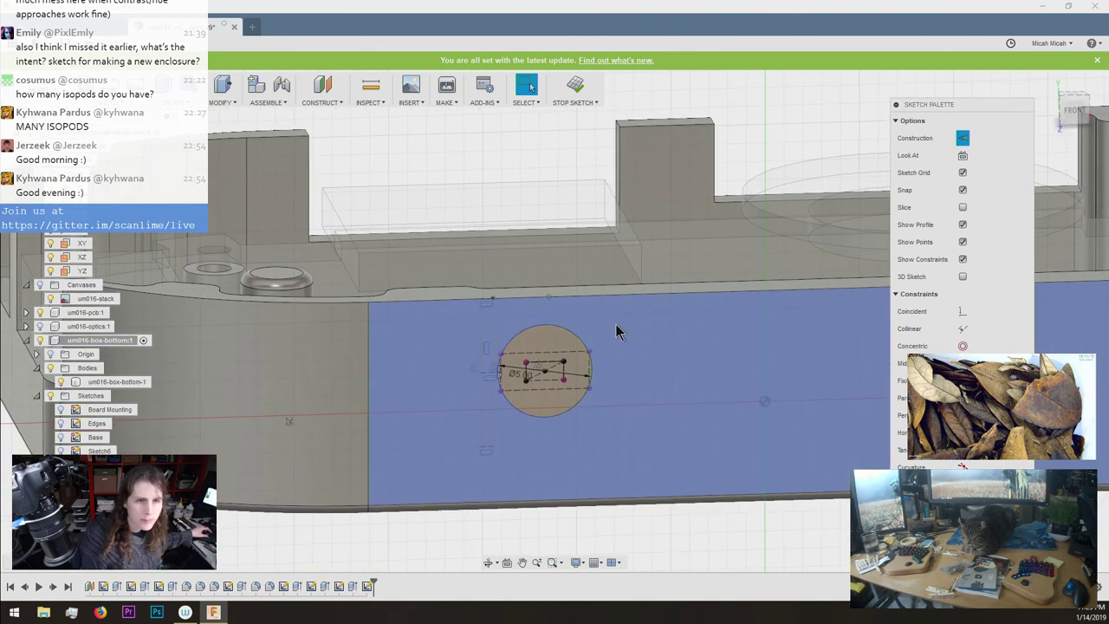
Draw a second narrow upright construction rectangle on the circle's other side, from the wall's top edge to below the circle.
shift+middle_drag(615, 324, 547, 318)
mouse_move(718, 411)
shift+middle_down()
mouse_move(705, 408)
mouse_move(697, 374)
shift+middle_up()
key(r)
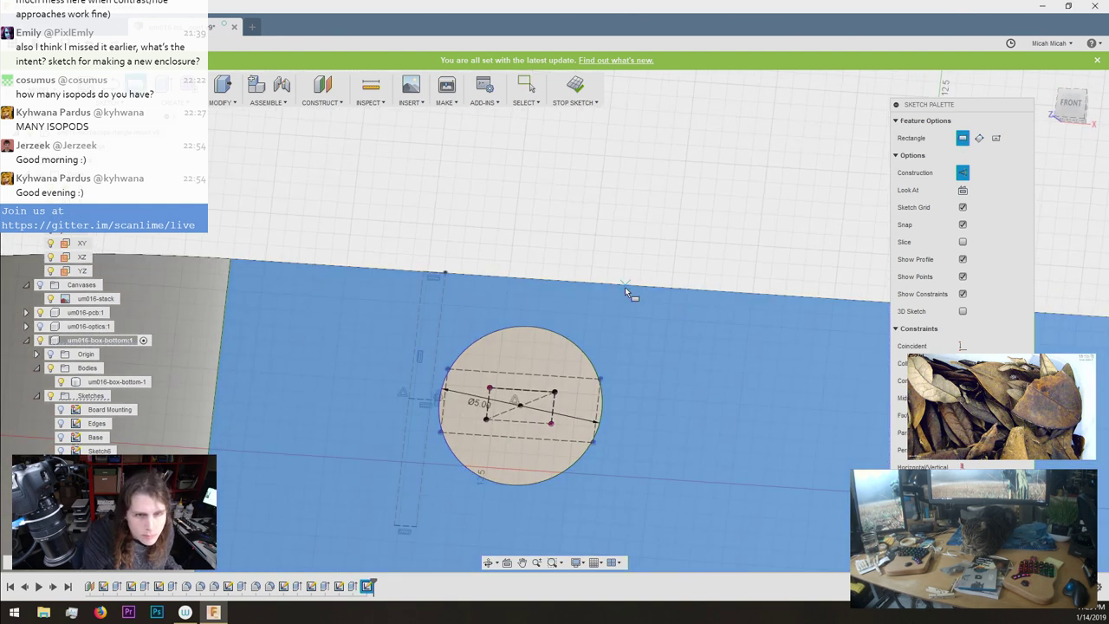
click(625, 286)
click(632, 513)
key(Escape)
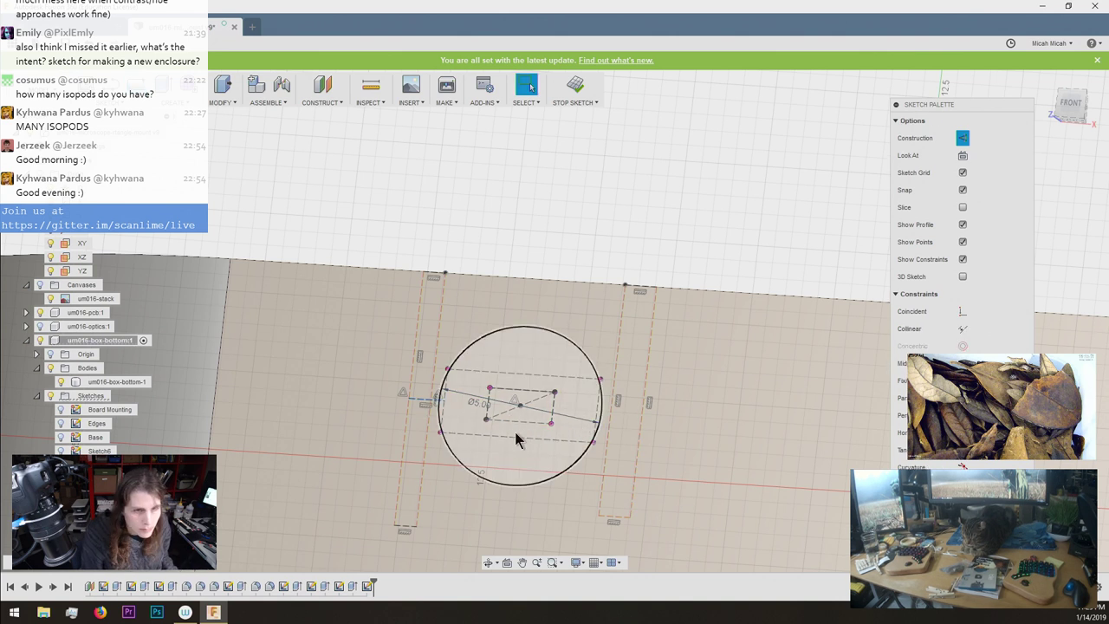
Join the second rectangle's outer side midpoint to the button outline's side midpoint with a construction line and constrain it horizontal.
click(641, 404)
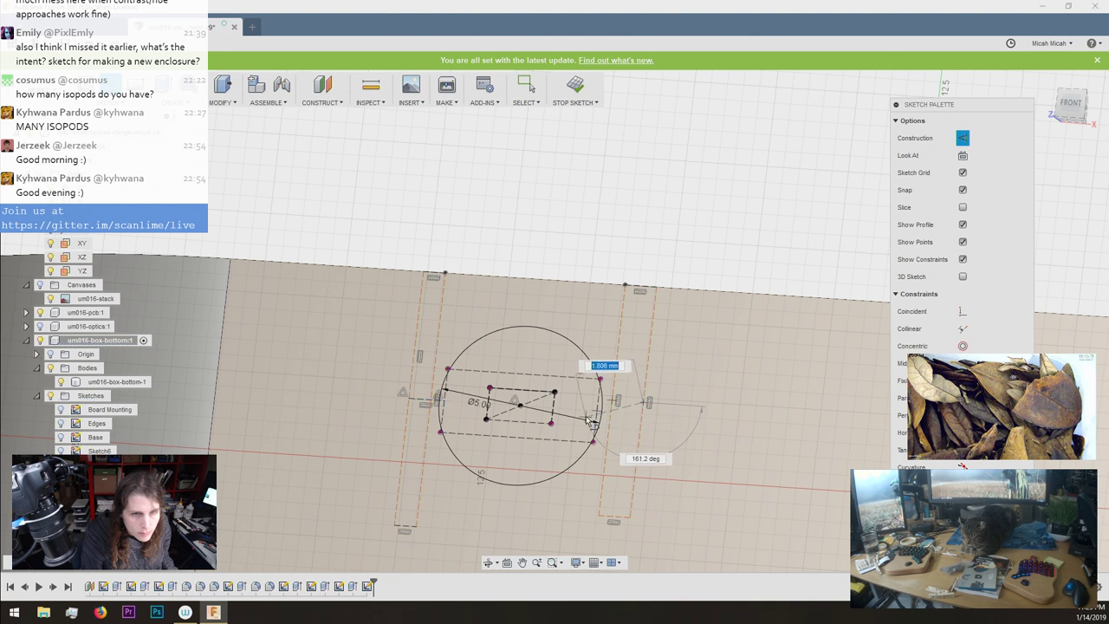
click(597, 416)
key(Escape)
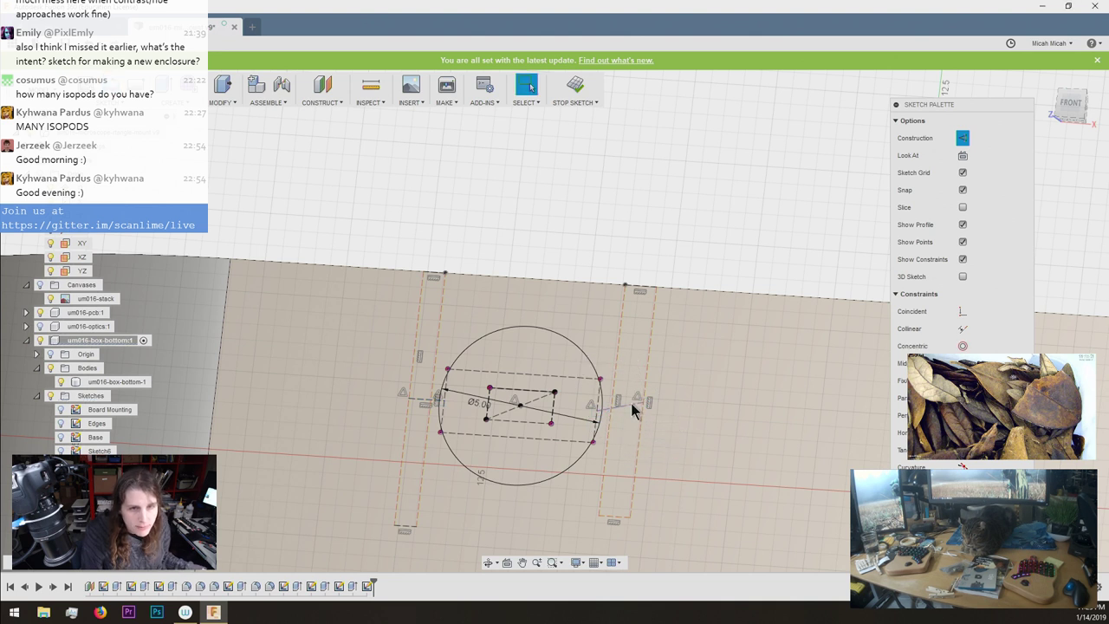
click(631, 403)
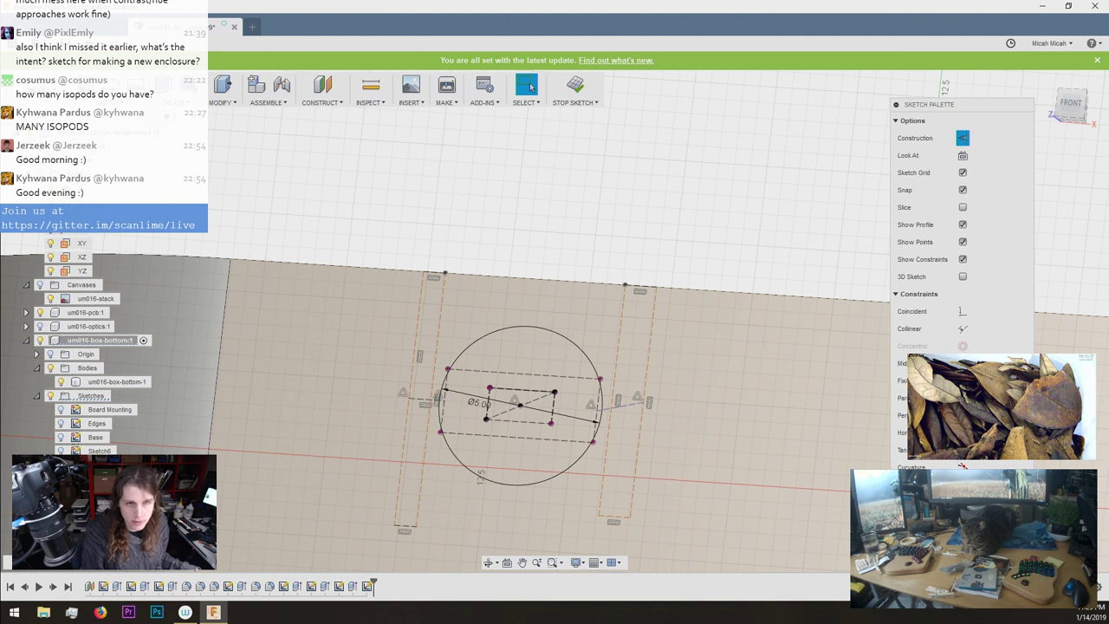
click(963, 433)
scroll(601, 460, down, 1)
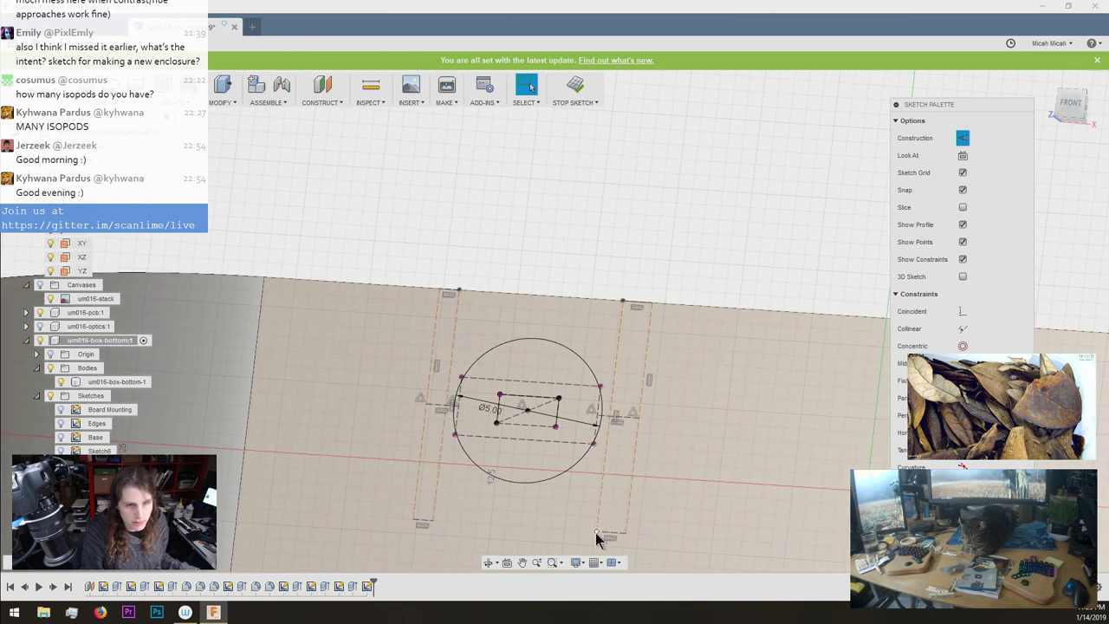
Constrain the bottom edges of the two narrow rectangles to be collinear.
click(596, 532)
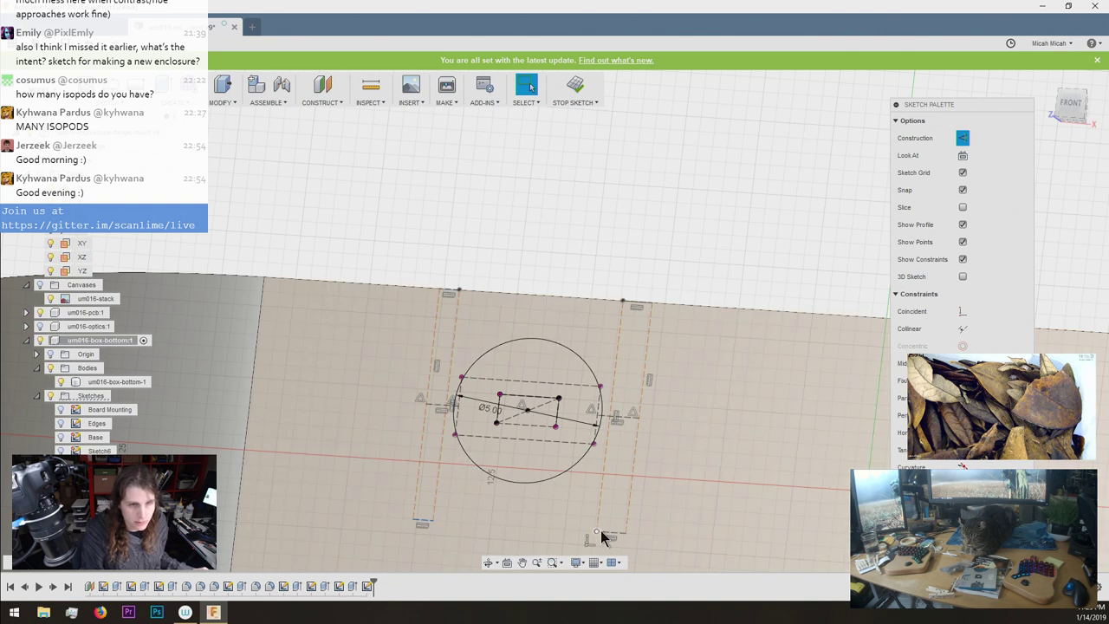
click(963, 330)
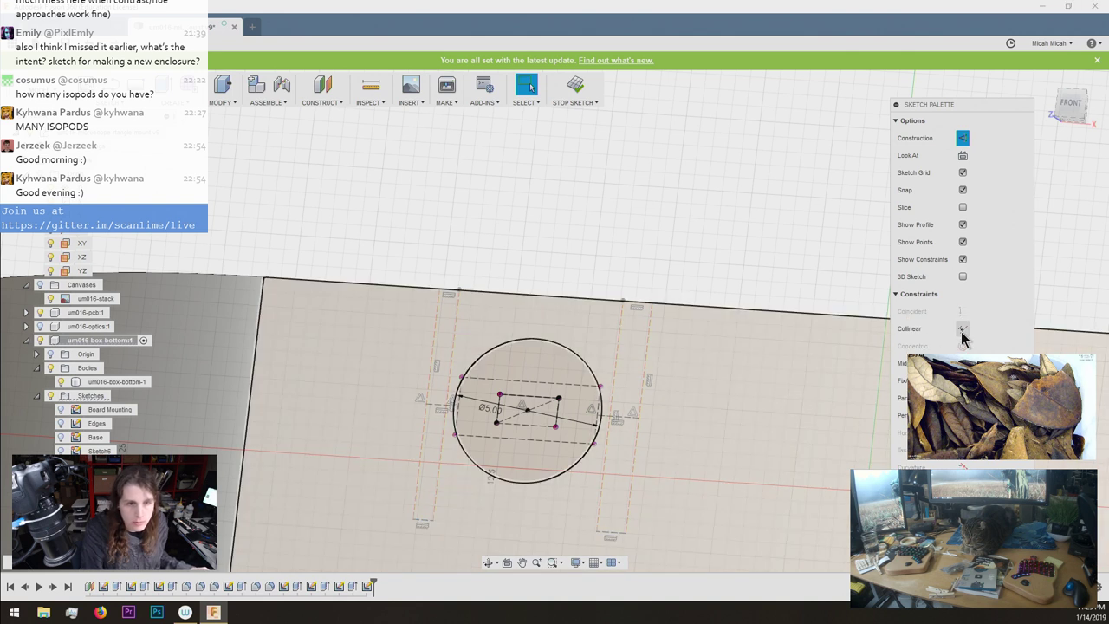
click(595, 531)
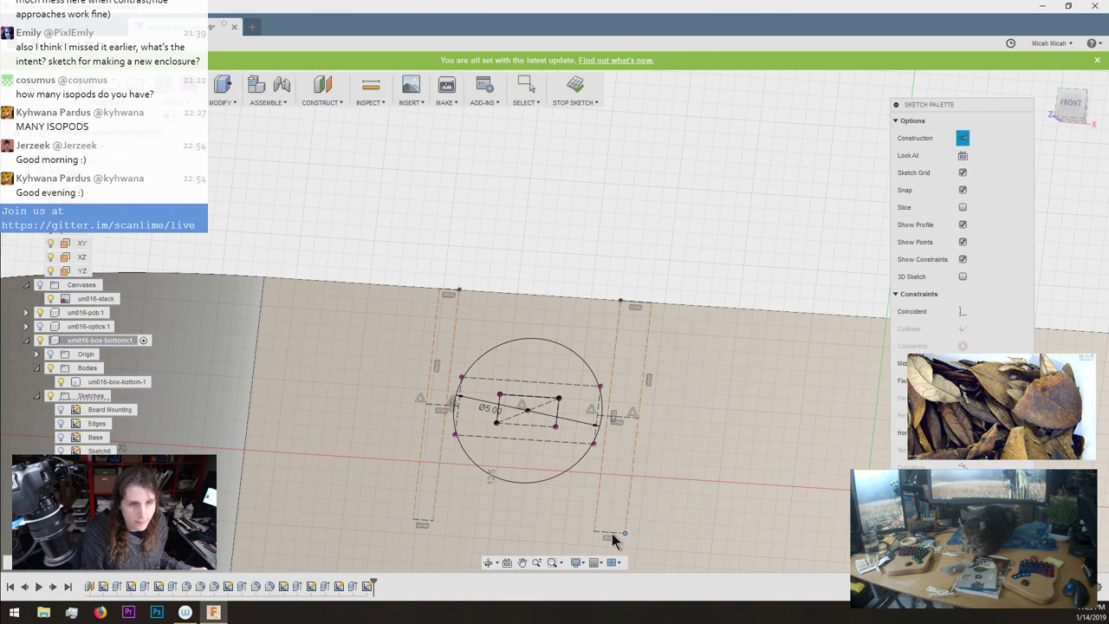
key(Escape)
Project the neighbouring button's outline from the circuit board into the front wall sketch as construction geometry.
scroll(650, 368, down, 5)
scroll(642, 351, up, 1)
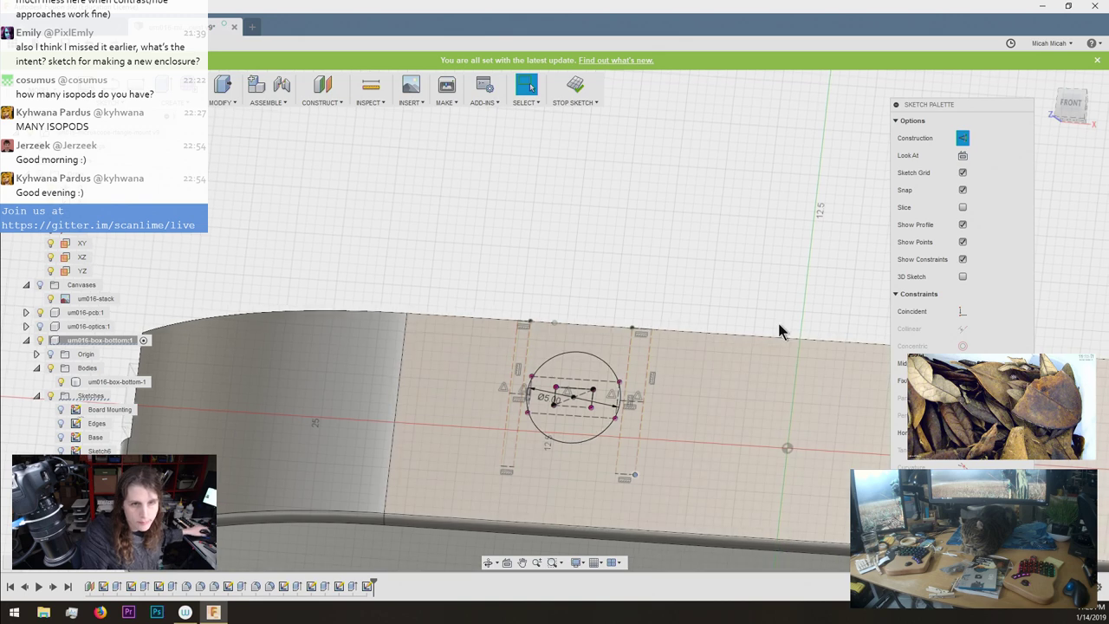
shift+middle_drag(777, 320, 780, 310)
shift+drag(780, 310, 780, 309)
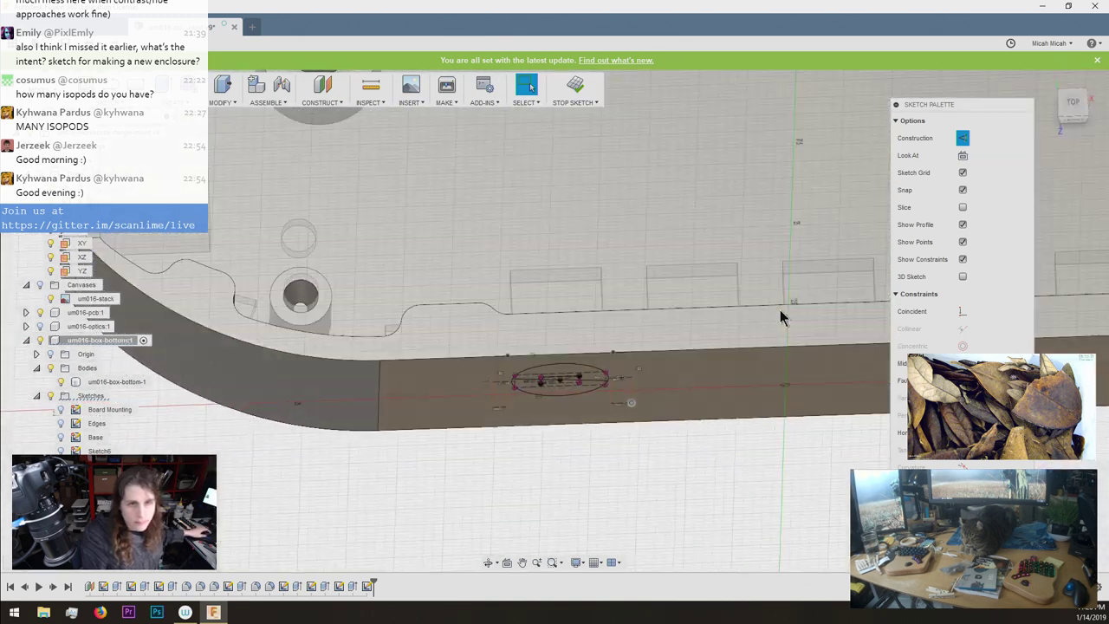
mouse_move(781, 308)
shift+middle_down()
mouse_move(697, 342)
mouse_move(726, 339)
mouse_move(631, 272)
mouse_move(629, 233)
mouse_move(726, 254)
mouse_move(493, 247)
shift+middle_up()
key(p)
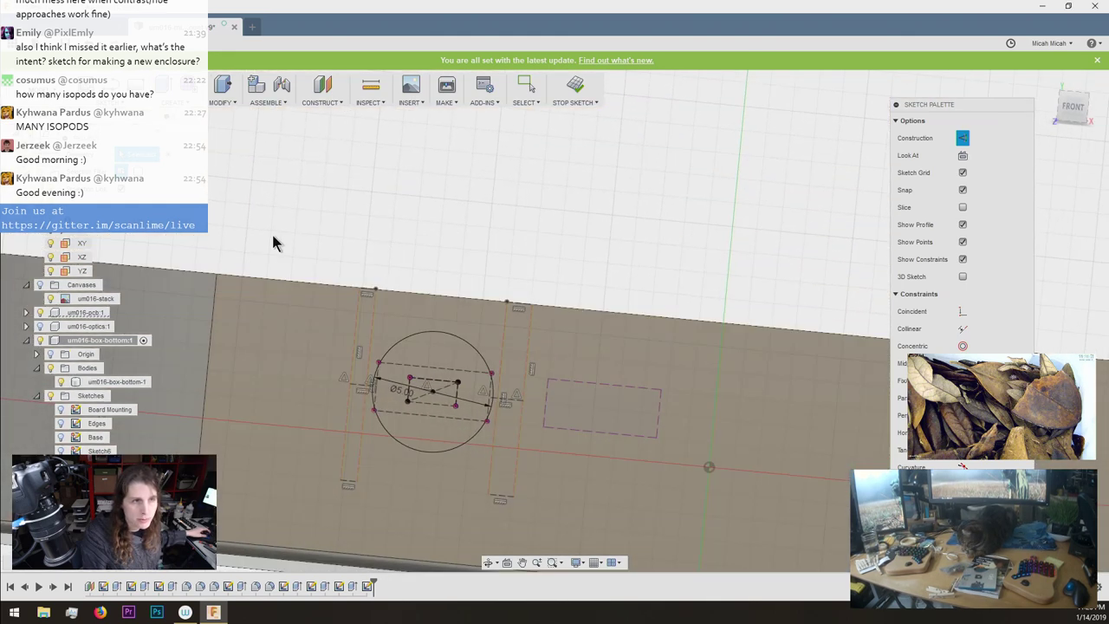
click(149, 228)
scroll(472, 305, up, 3)
shift+middle_drag(529, 308, 634, 416)
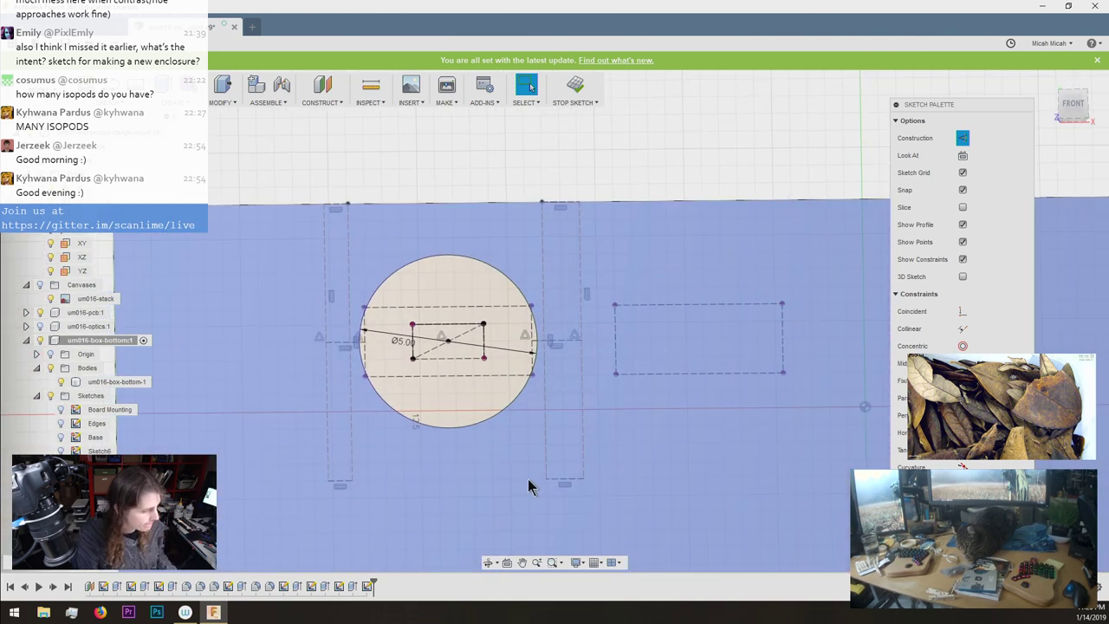
Draw construction lines joining the two button outlines' lower left corners and the two narrow rectangles' lower left corners.
key(Escape)
click(365, 377)
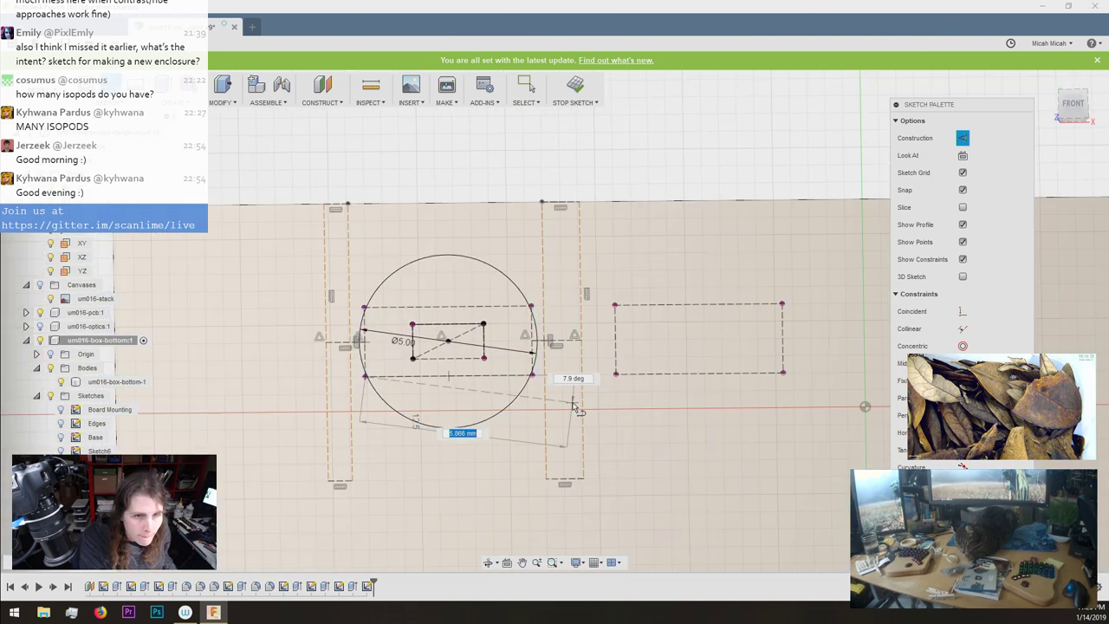
click(616, 373)
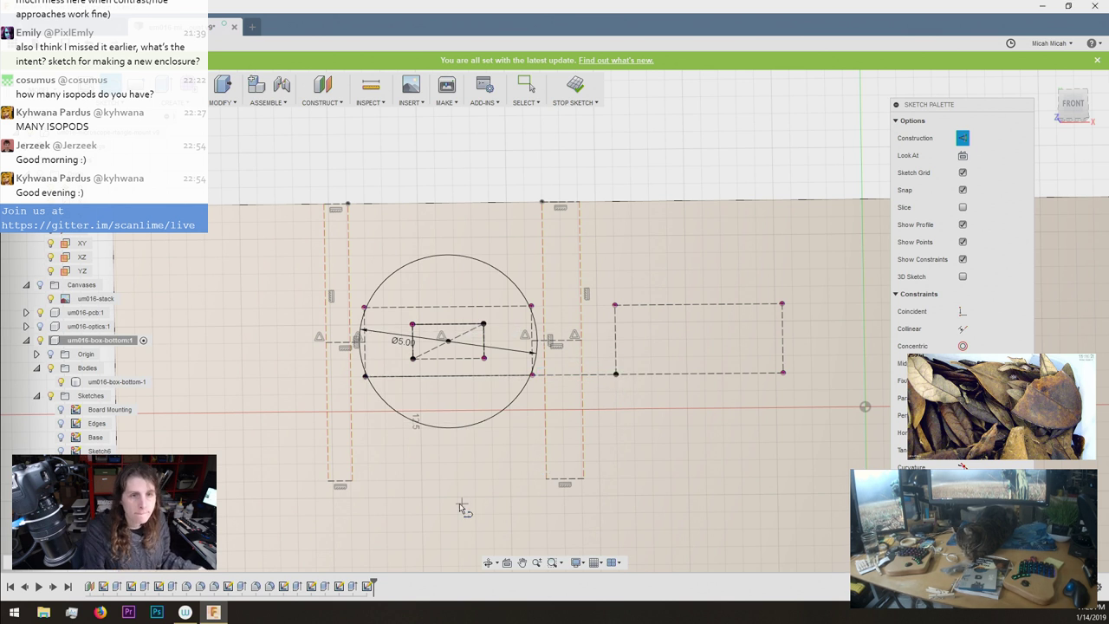
click(546, 479)
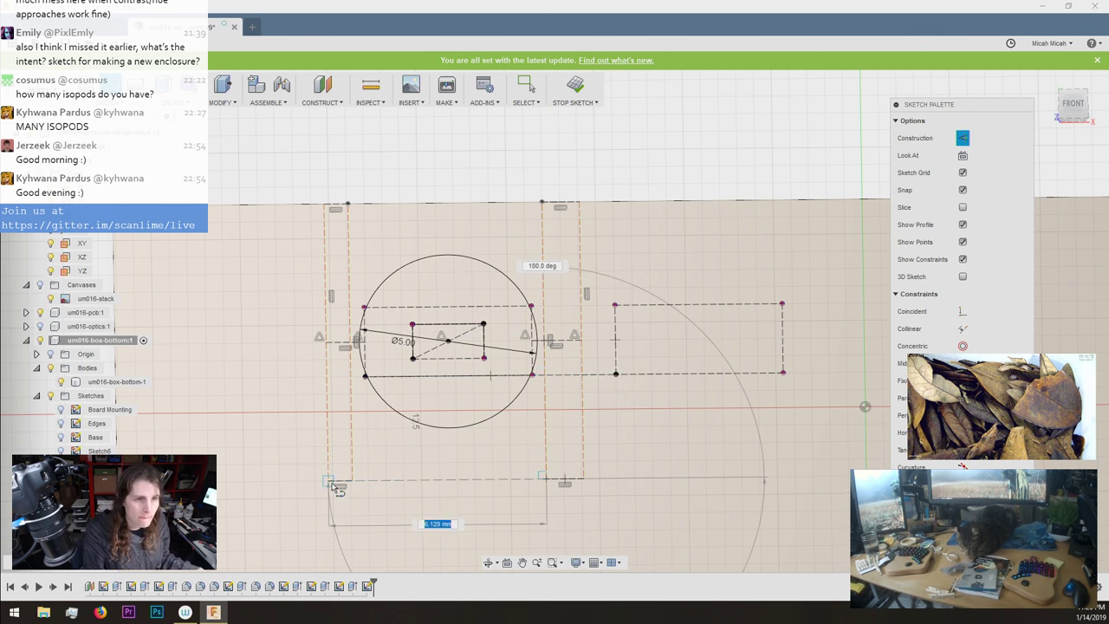
click(330, 480)
key(Escape)
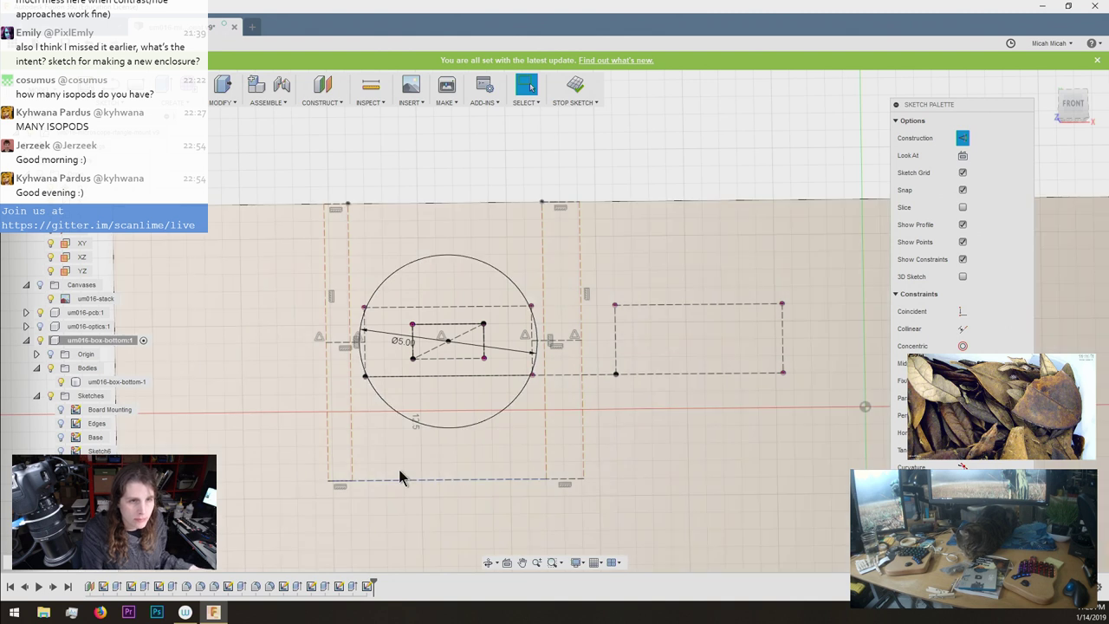
Constrain the top edges of the two narrow rectangles to equal length so that both share one width.
click(332, 204)
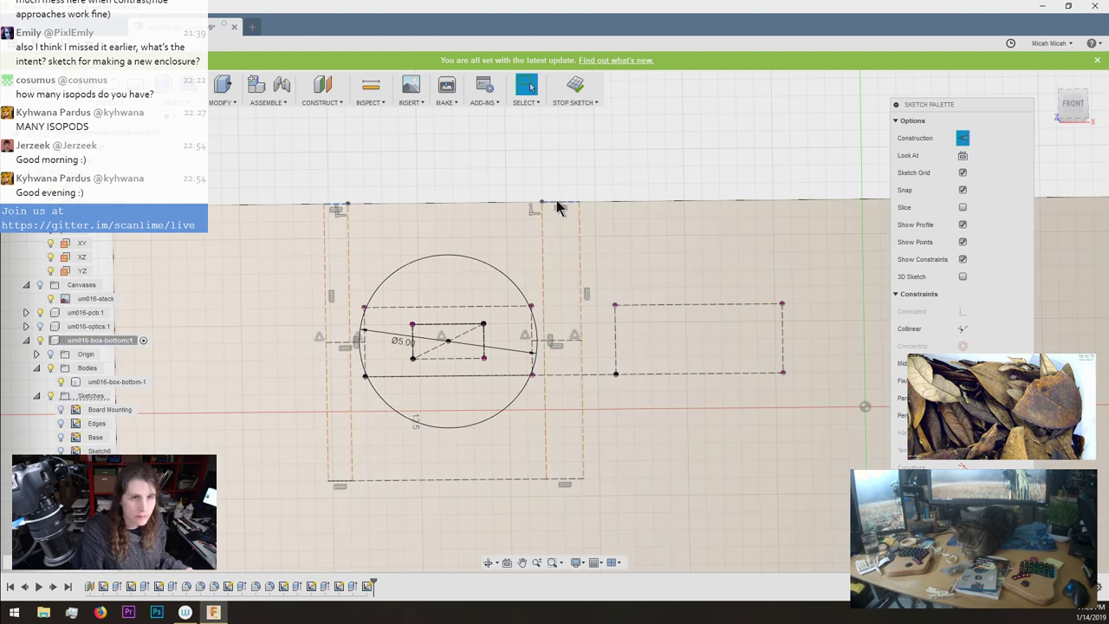
click(963, 484)
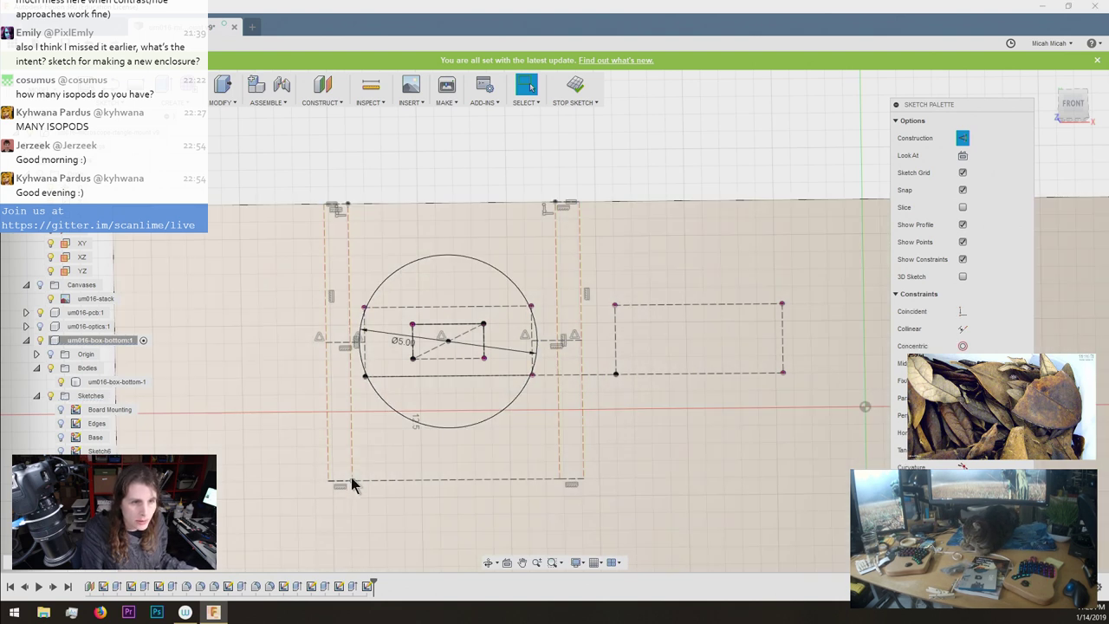
mouse_move(351, 478)
mouse_down()
mouse_move(332, 478)
mouse_move(350, 482)
mouse_up()
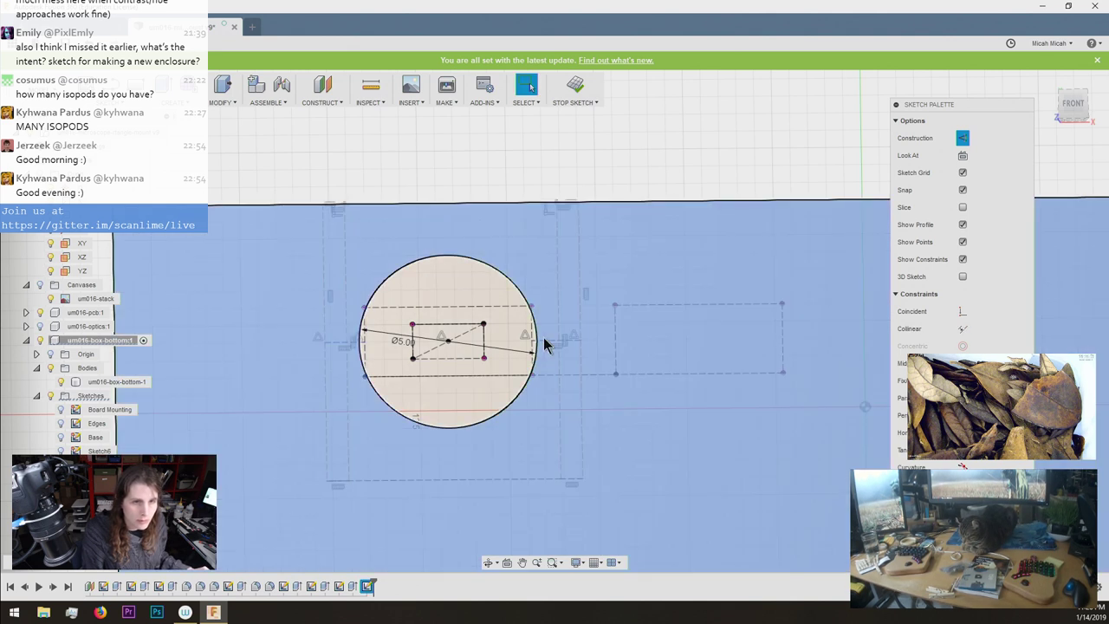
Make the two short horizontal connecting lines equal in length, and shift the second rectangle's corners to widen both rectangles slightly.
click(545, 345)
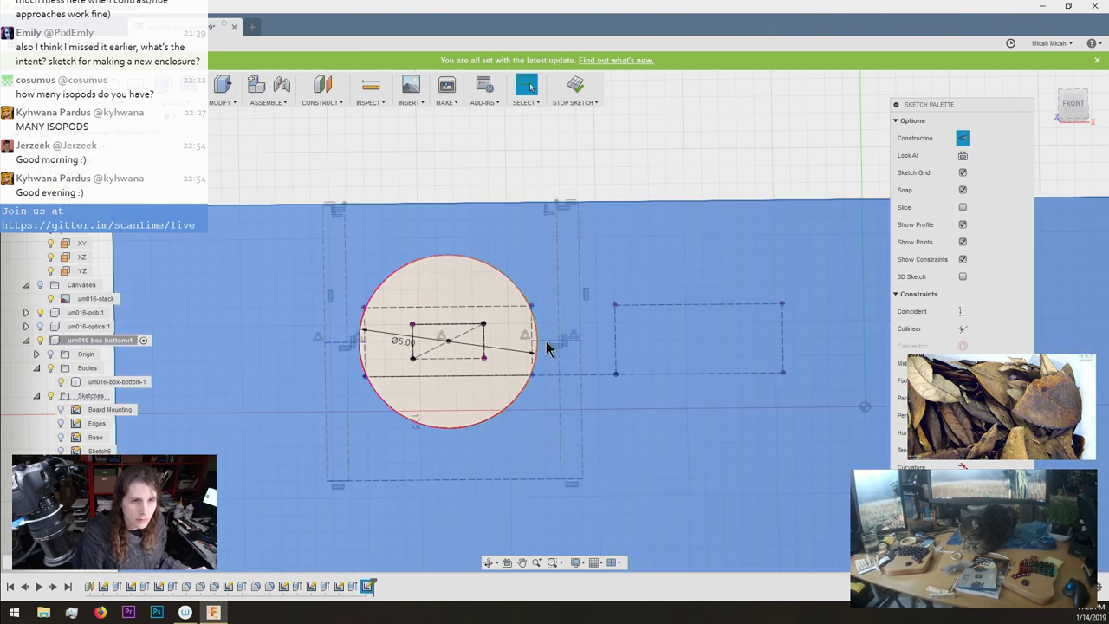
click(546, 341)
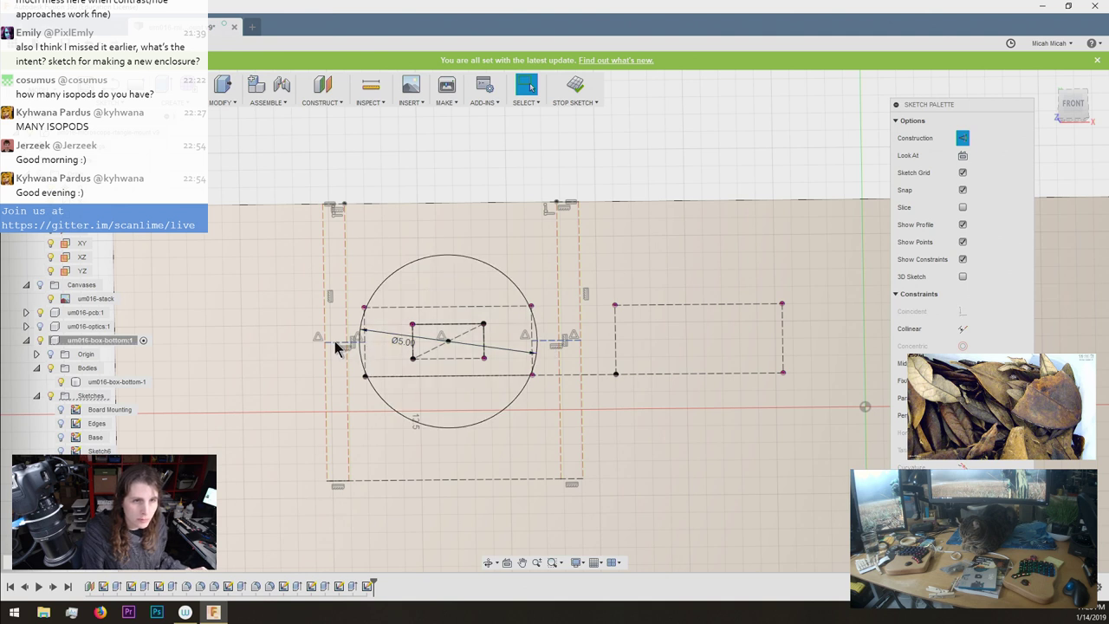
click(963, 484)
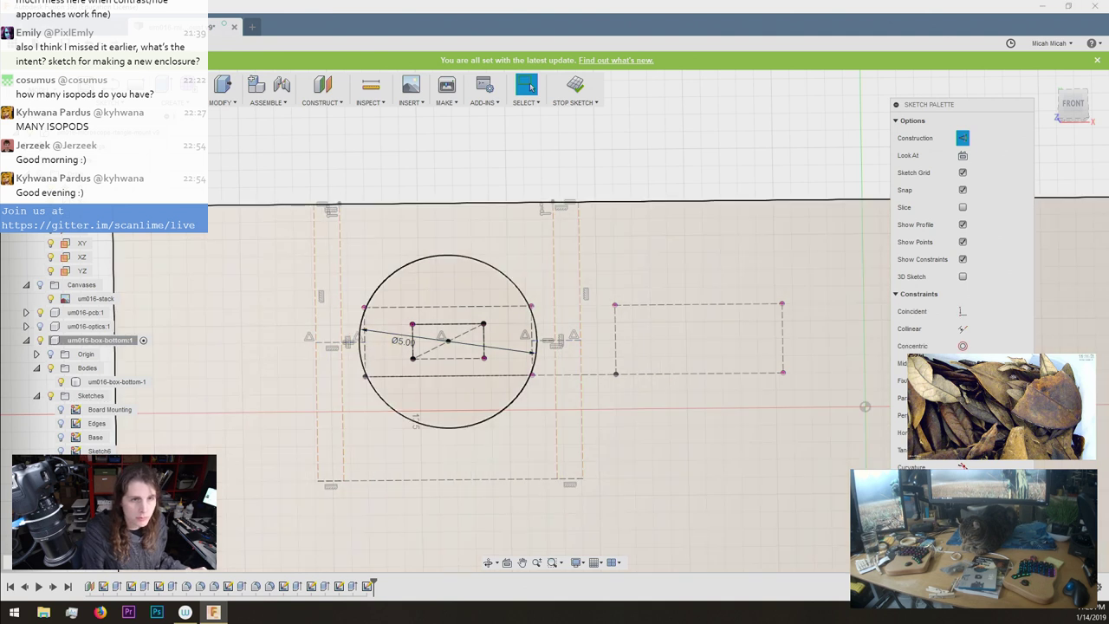
mouse_move(557, 479)
mouse_down()
mouse_move(547, 482)
mouse_move(572, 483)
mouse_move(554, 482)
mouse_up()
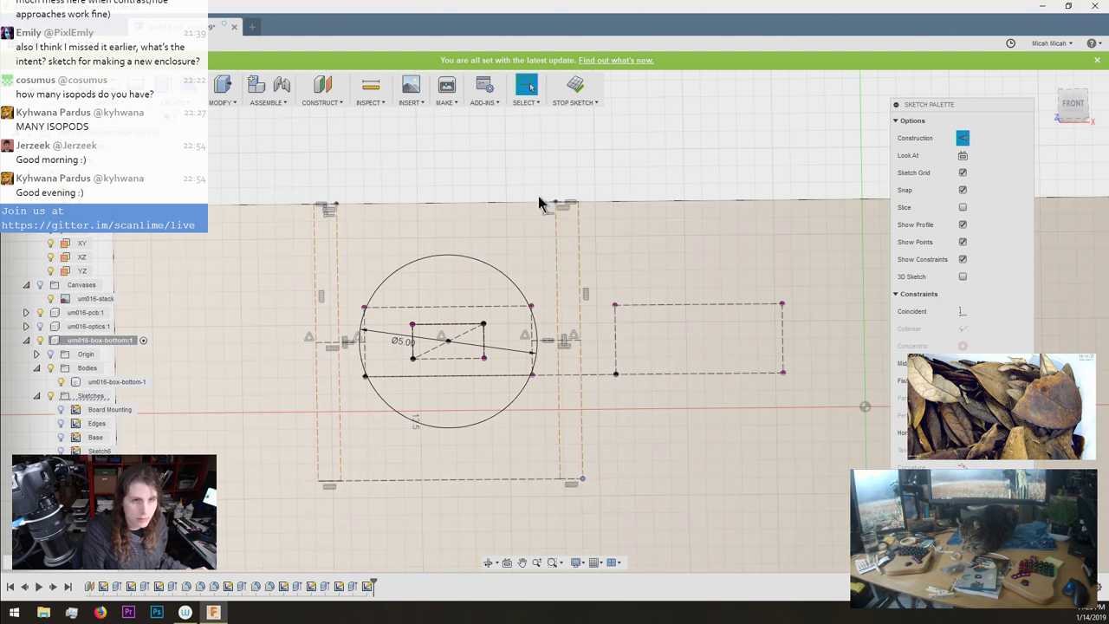
mouse_move(577, 204)
mouse_down()
mouse_move(595, 205)
mouse_move(585, 205)
mouse_up()
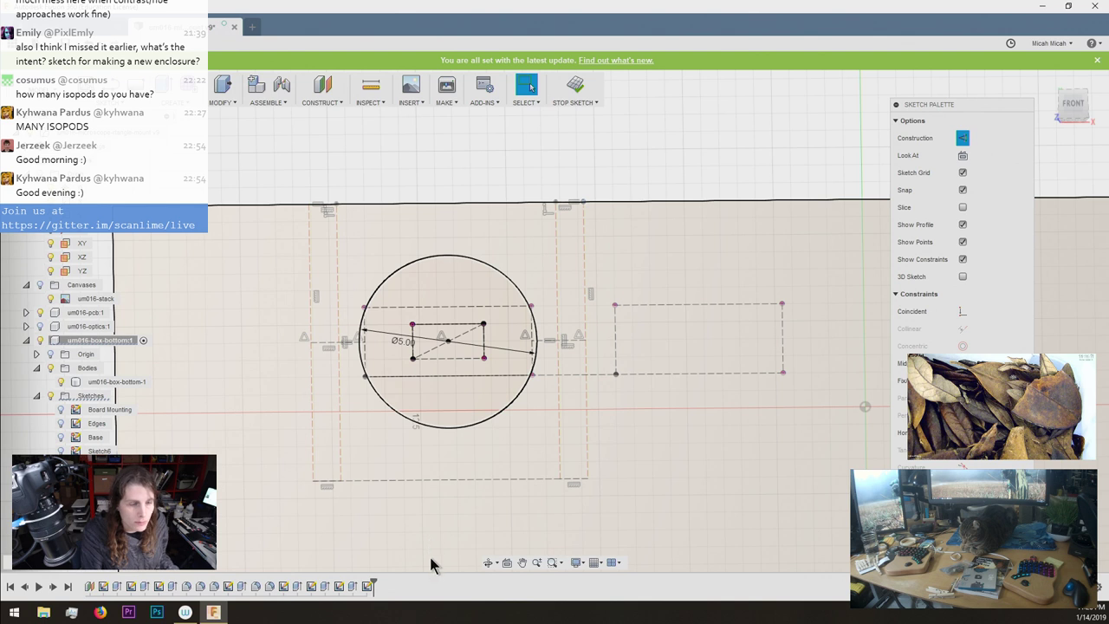
Draw a short construction line from the second narrow rectangle's outer side midpoint towards the neighbouring button outline.
key(d)
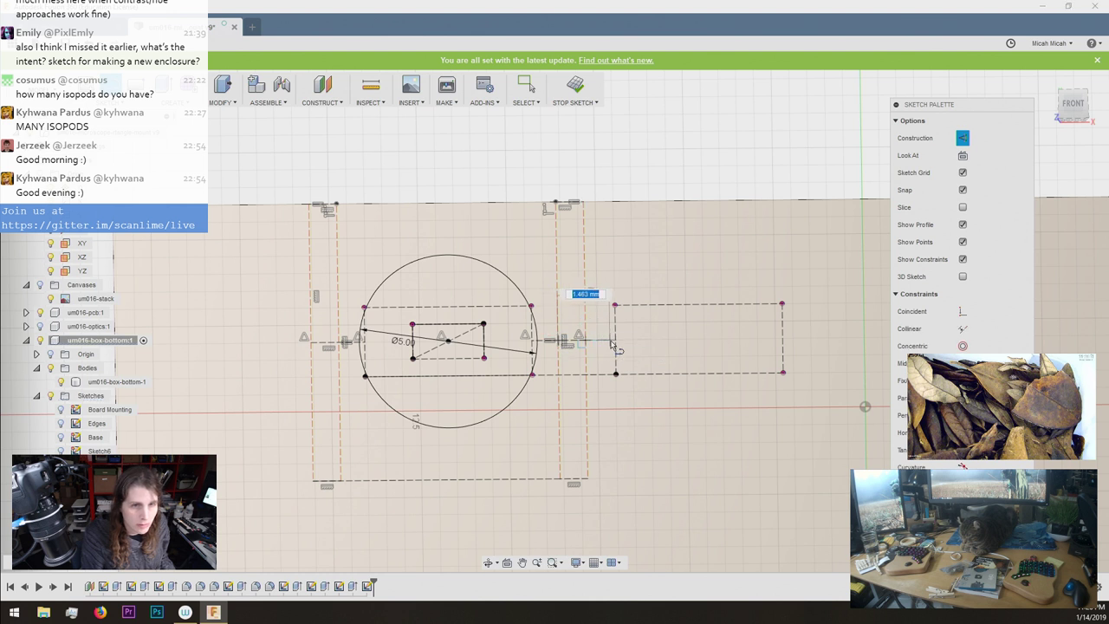
key(Escape)
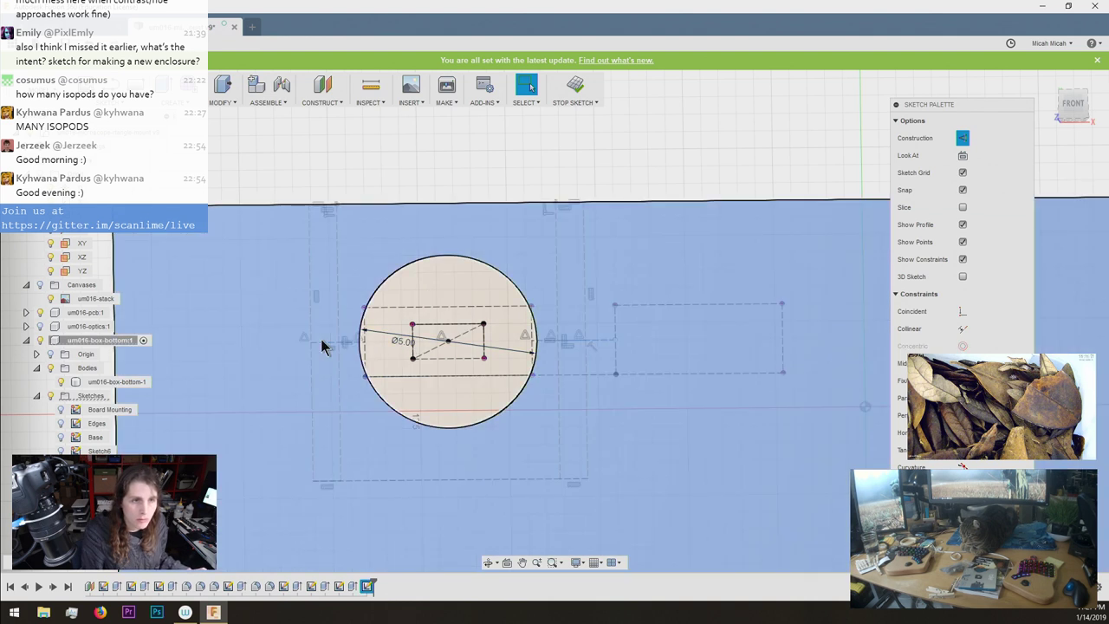
click(322, 349)
key(Escape)
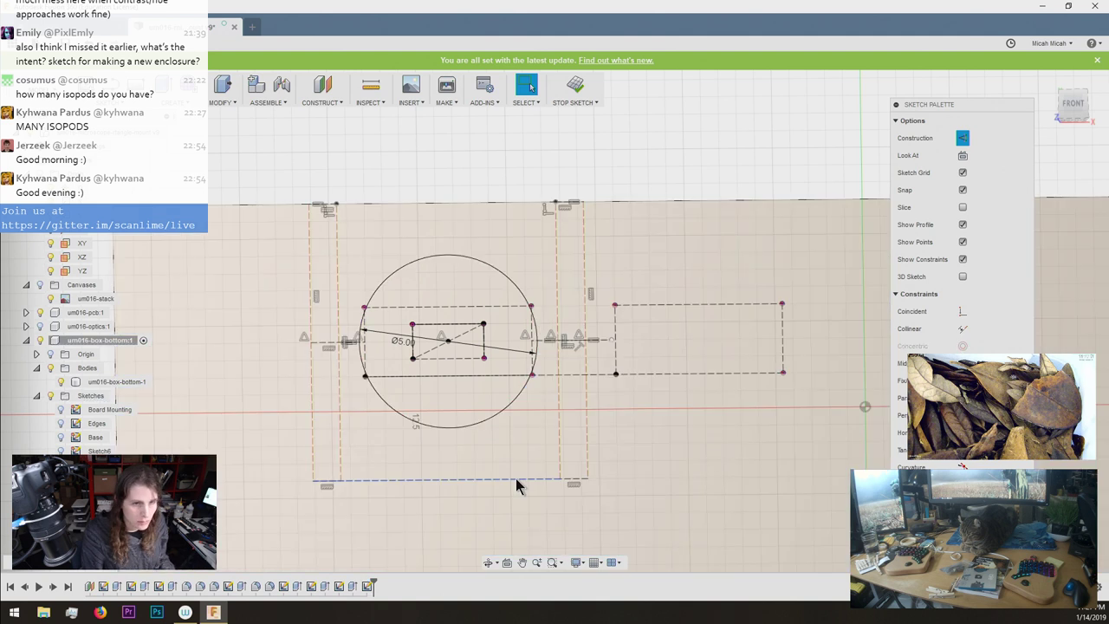
Delete the construction line joining the narrow rectangles' lower corners and widen both rectangles by moving the second one's lower outer corner outward.
click(517, 480)
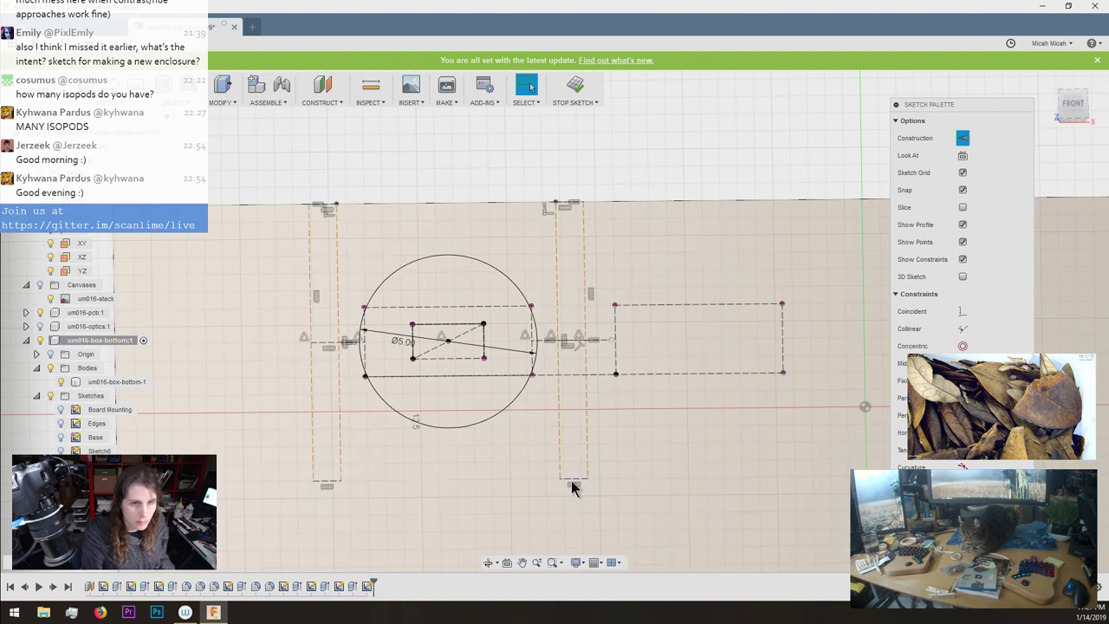
key(Escape)
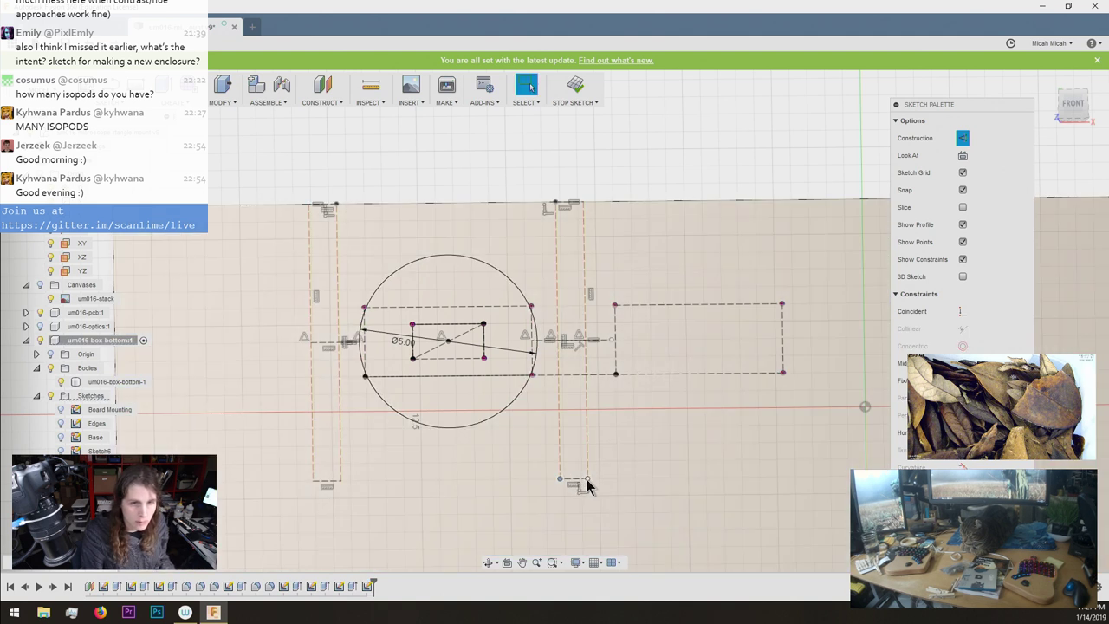
mouse_move(587, 481)
mouse_down()
mouse_move(607, 481)
mouse_move(575, 481)
mouse_move(634, 481)
mouse_move(598, 478)
mouse_up()
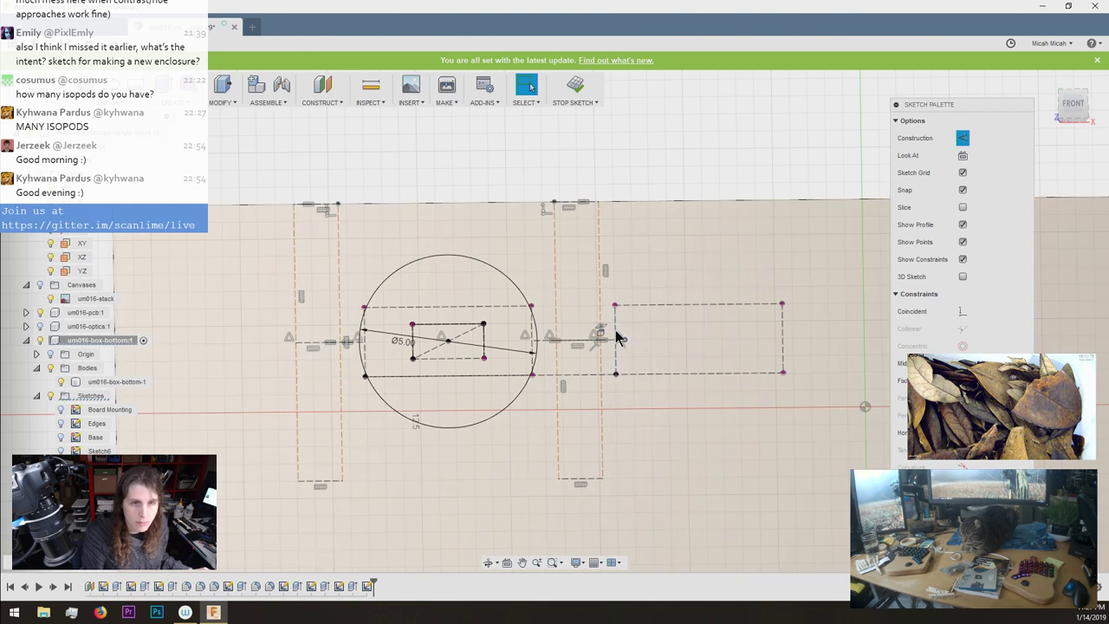
Draw a construction line along the neighbouring button outline's near side, from its upper to its lower corner.
click(614, 306)
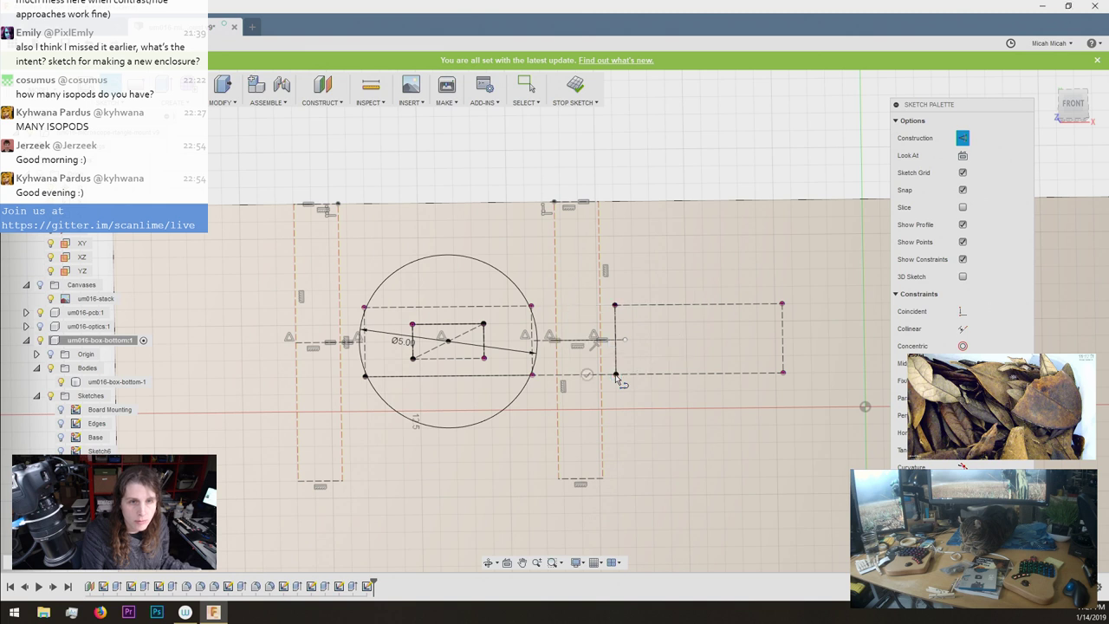
Constrain the short connecting line's end to the midpoint of the neighbouring outline's near side, and narrow both tall rectangles by moving a lower corner inward.
key(Escape)
click(616, 357)
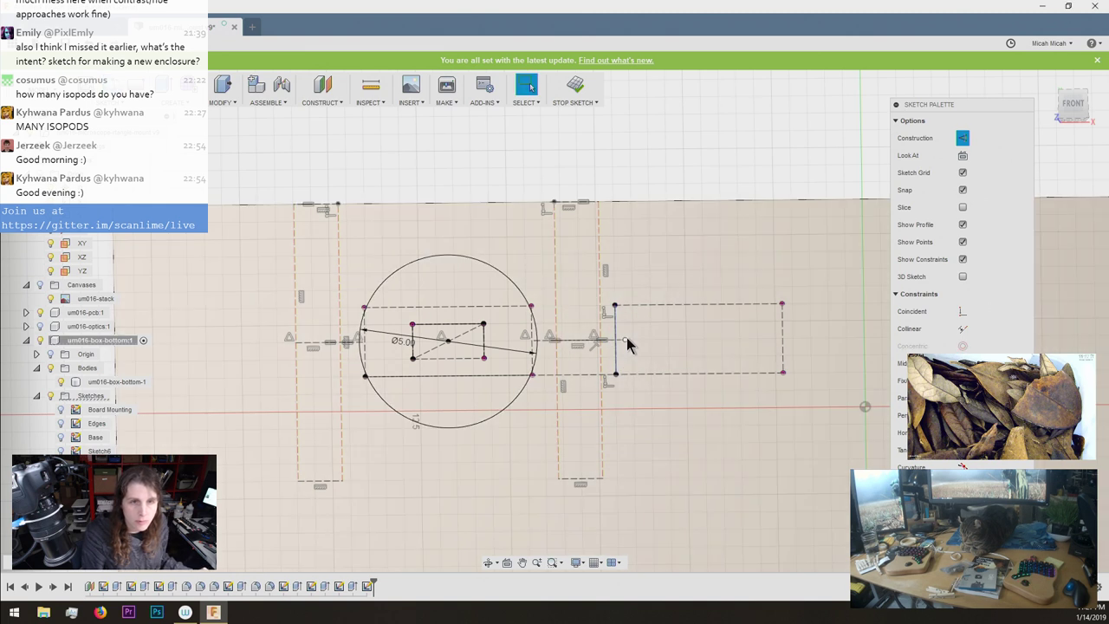
click(963, 363)
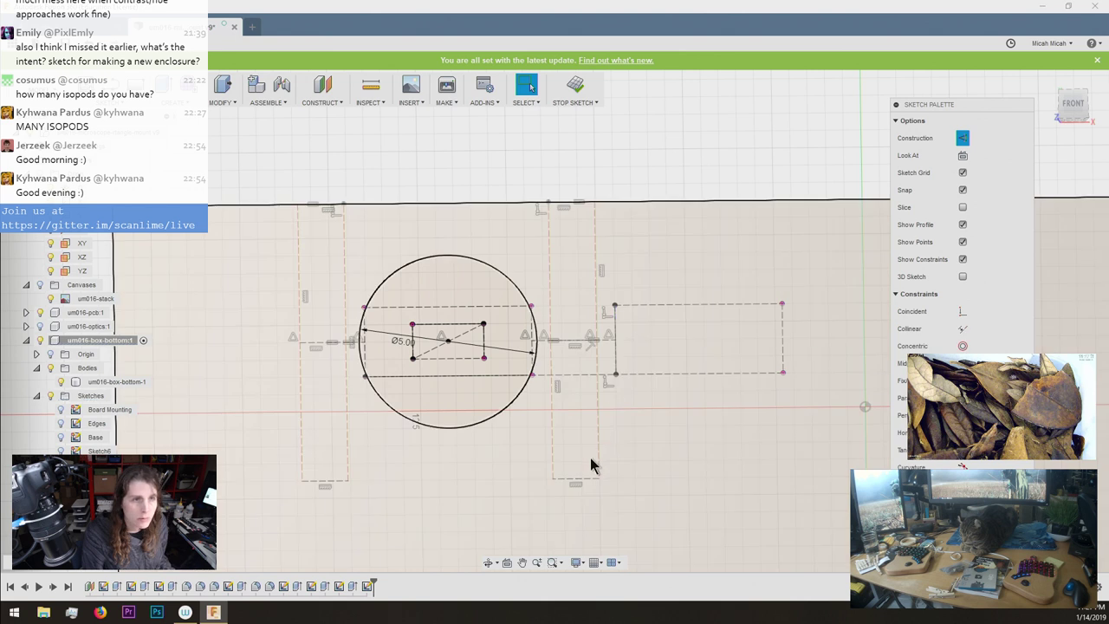
drag(597, 480, 580, 483)
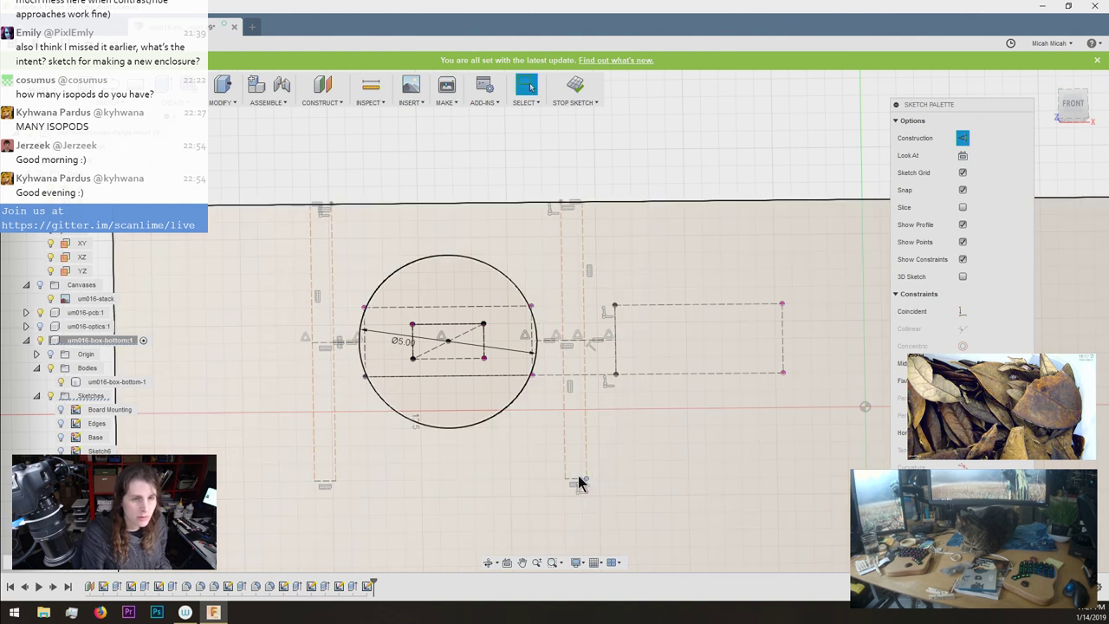
Dimension the lower edge of the second tall, narrow rectangle to 0.3 mm.
scroll(602, 390, down, 2)
scroll(592, 204, down, 3)
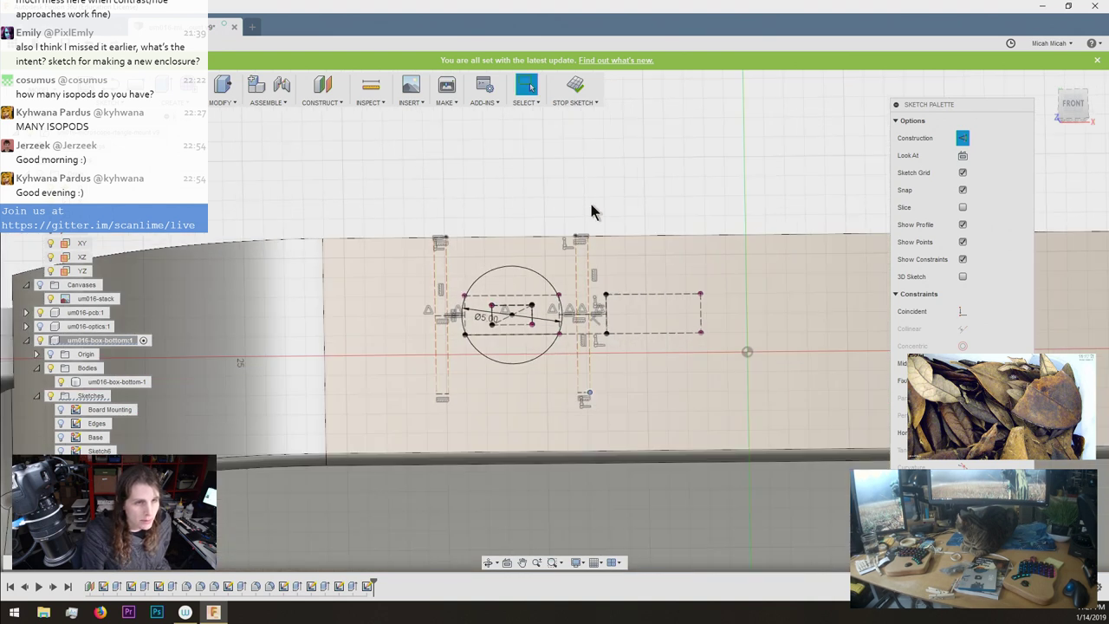
scroll(593, 215, down, 1)
scroll(594, 220, up, 2)
shift+middle_drag(594, 227, 615, 319)
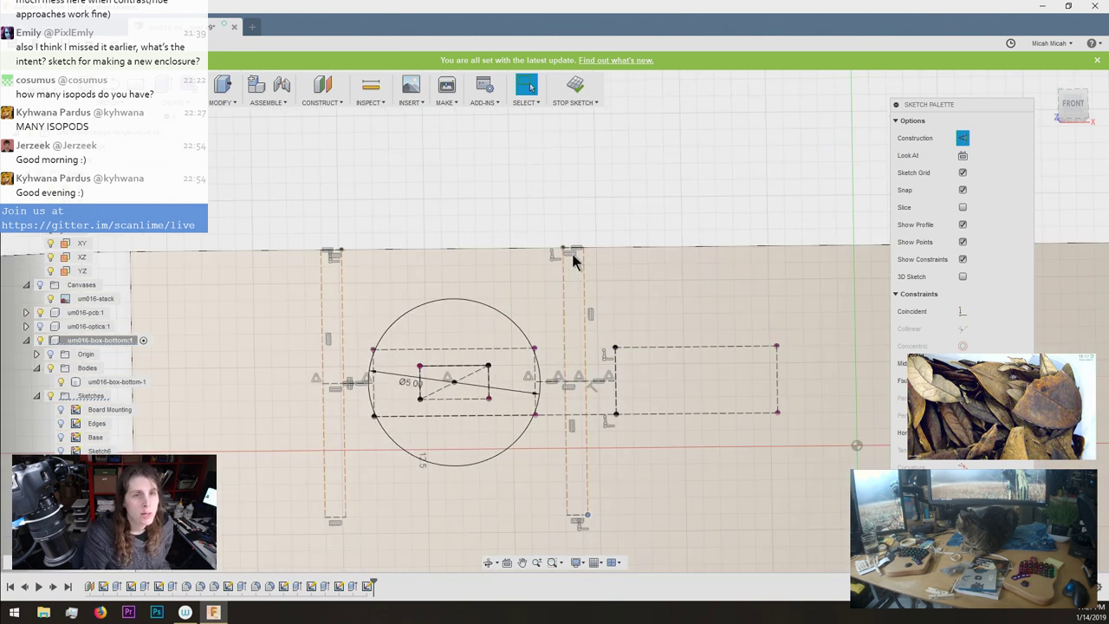
scroll(525, 514, down, 1)
scroll(525, 513, up, 2)
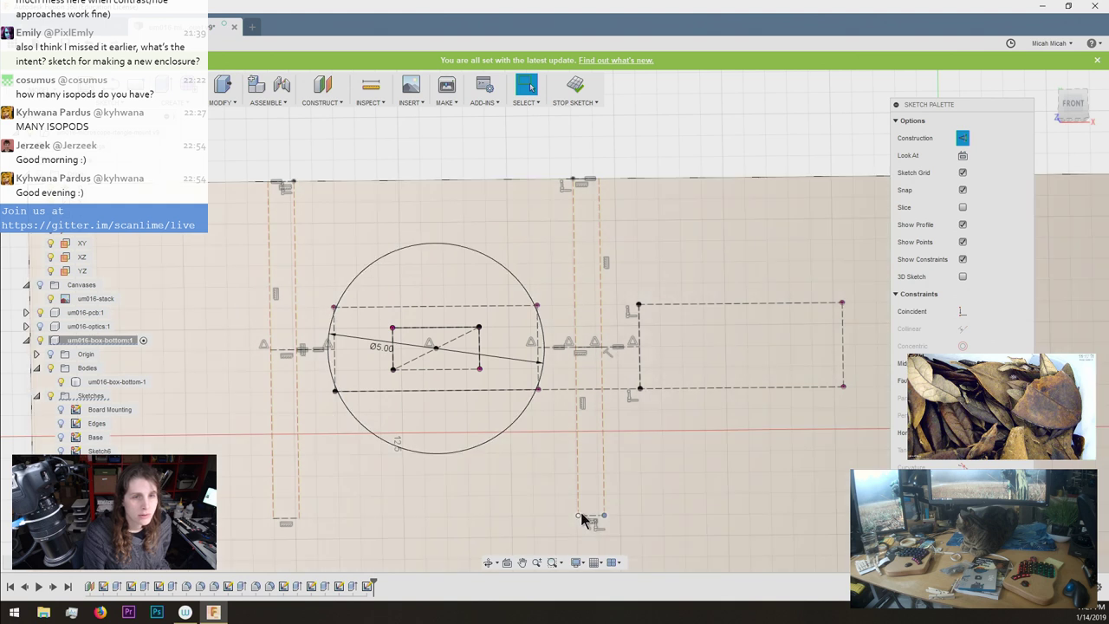
click(587, 516)
key(d)
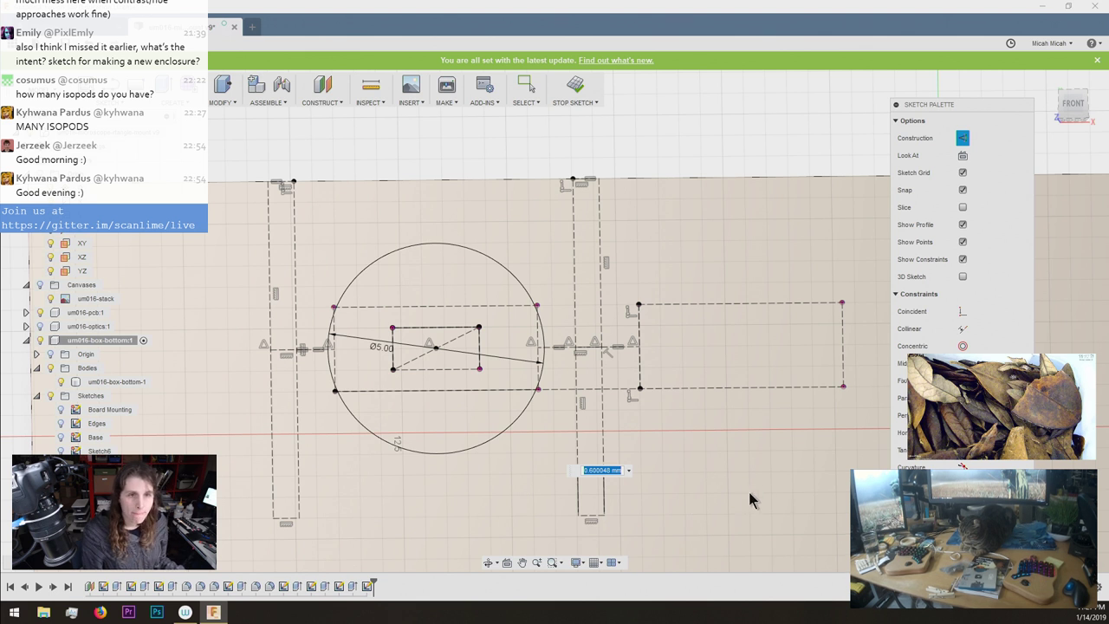
text(3)
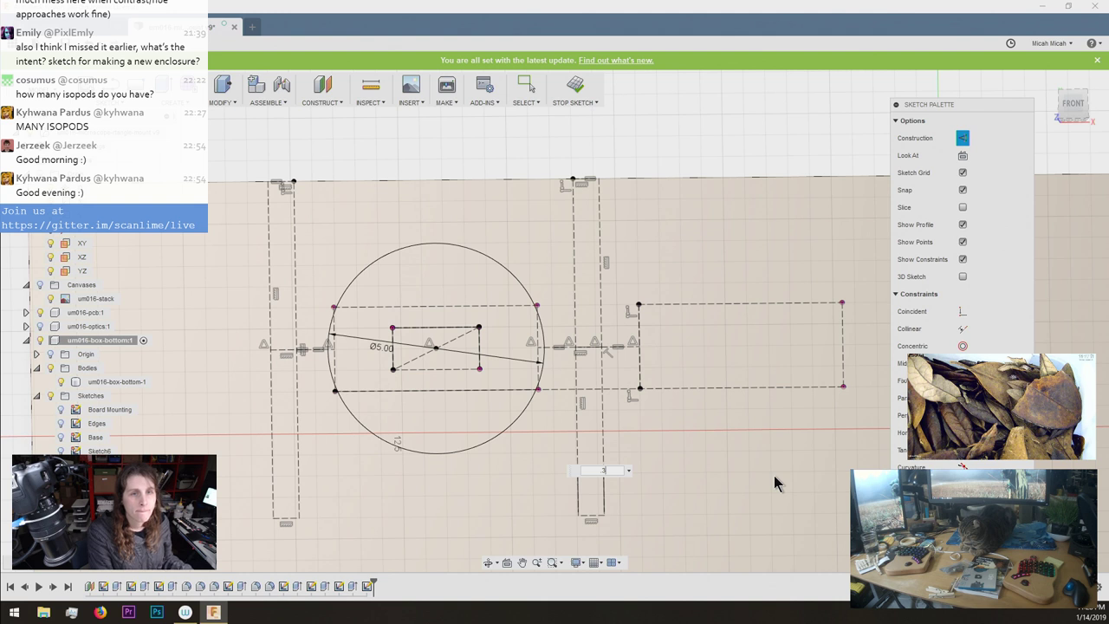
key(Return)
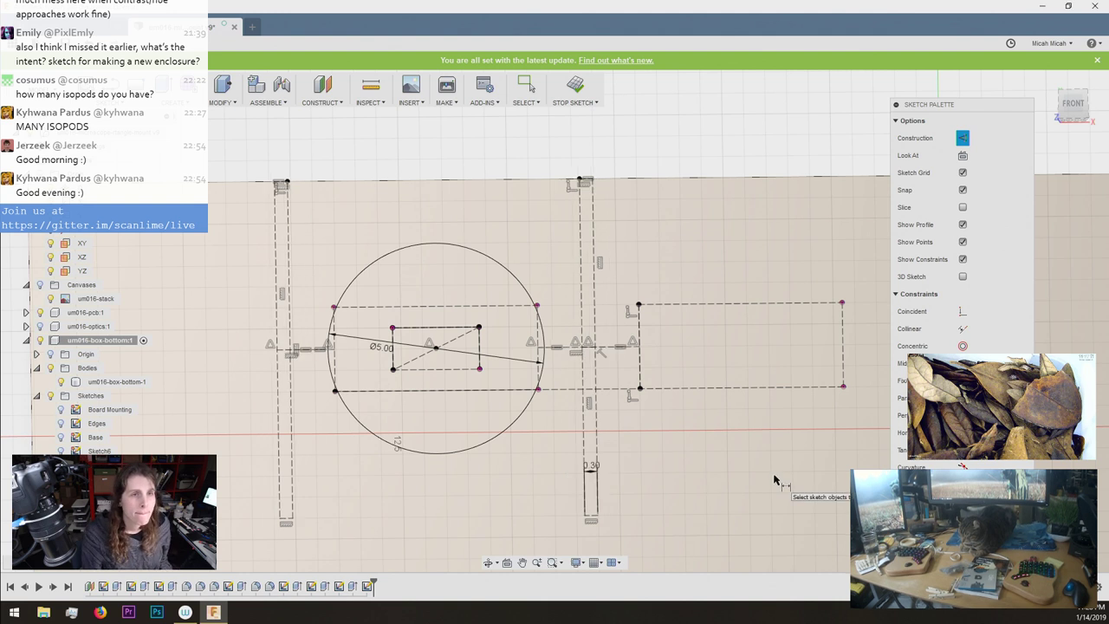
Set the width dimension of the second tall, narrow rectangle to 0.45 mm.
scroll(776, 479, down, 5)
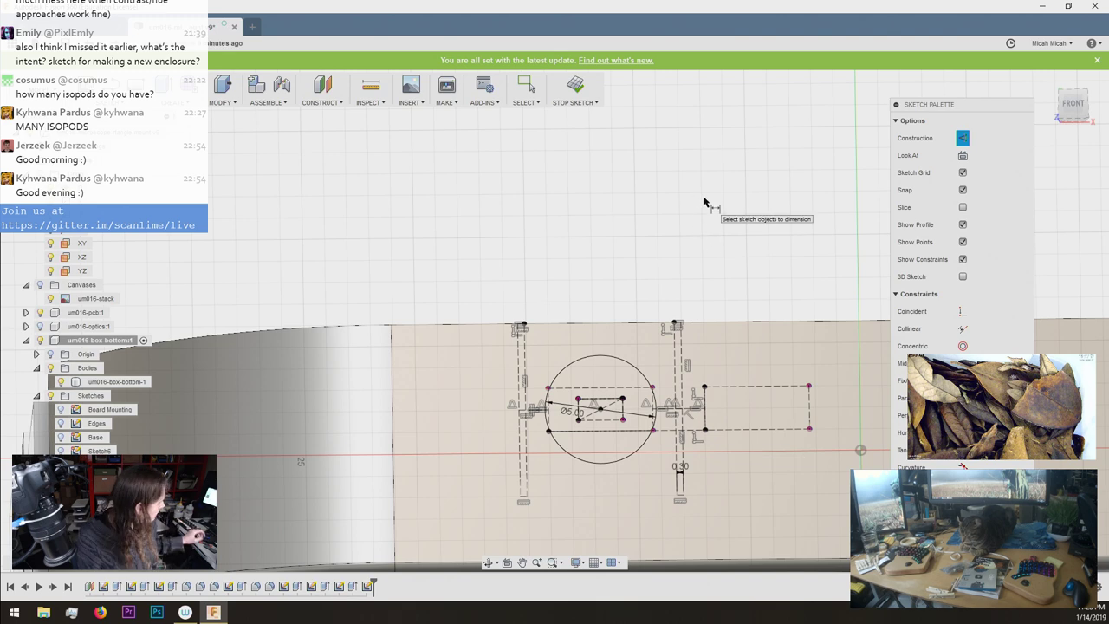
key(F6)
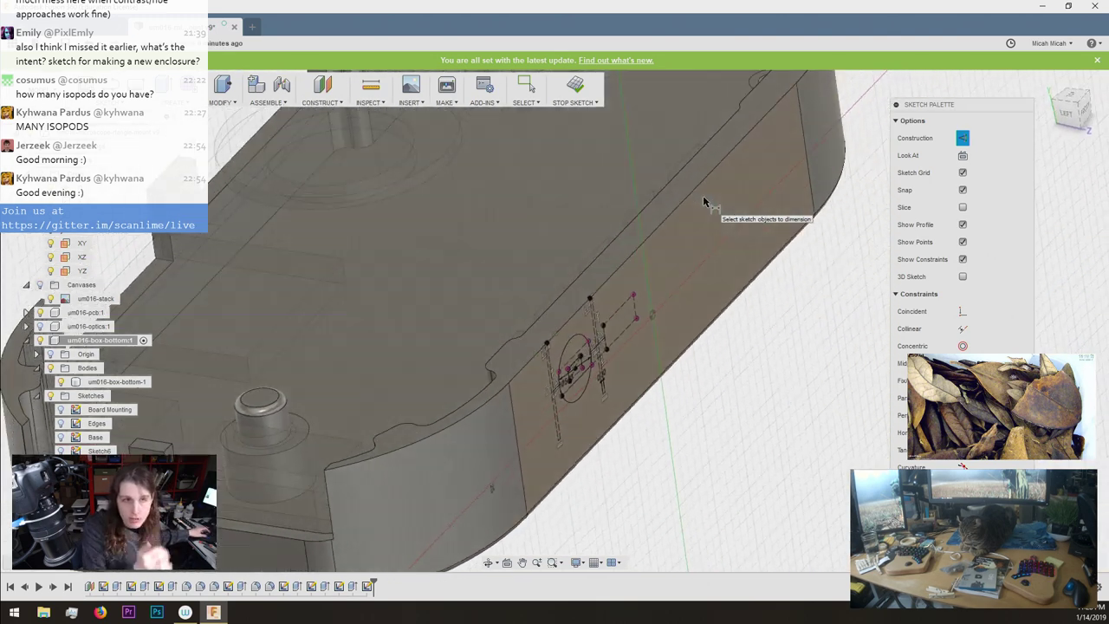
mouse_move(704, 201)
shift+middle_down()
mouse_move(911, 200)
mouse_move(609, 247)
mouse_move(648, 396)
mouse_move(634, 407)
shift+middle_up()
scroll(634, 370, up, 10)
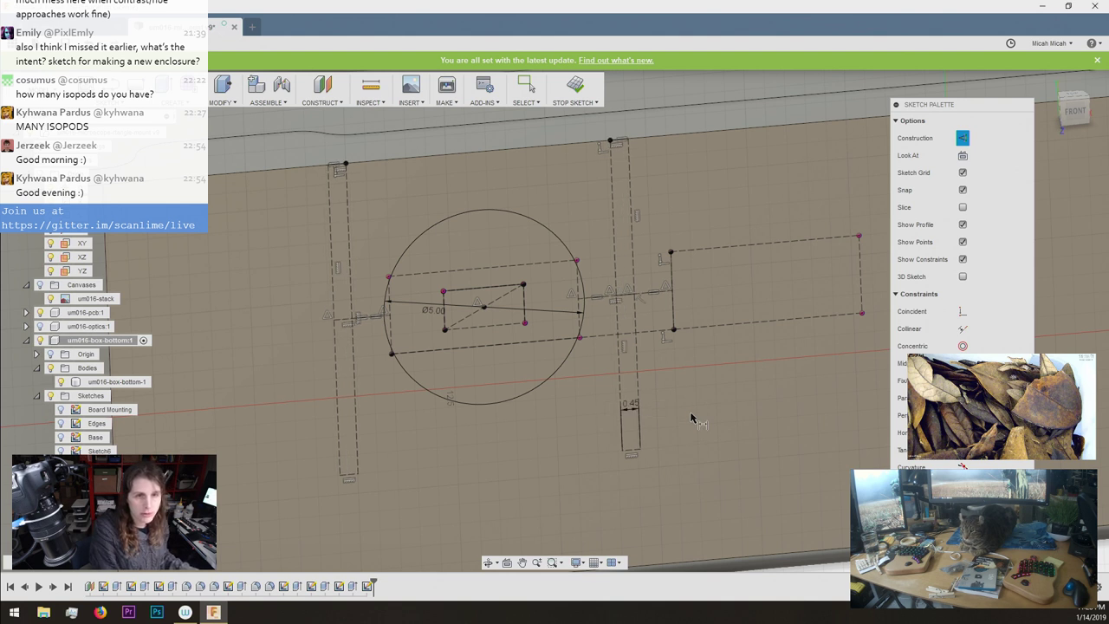
Extrude the full 5 mm button circle outward from the front wall by less than 1 mm, joining it to the box body.
mouse_move(733, 334)
shift+middle_down()
mouse_move(718, 307)
mouse_move(709, 318)
mouse_move(723, 320)
mouse_move(705, 334)
mouse_move(797, 453)
shift+middle_up()
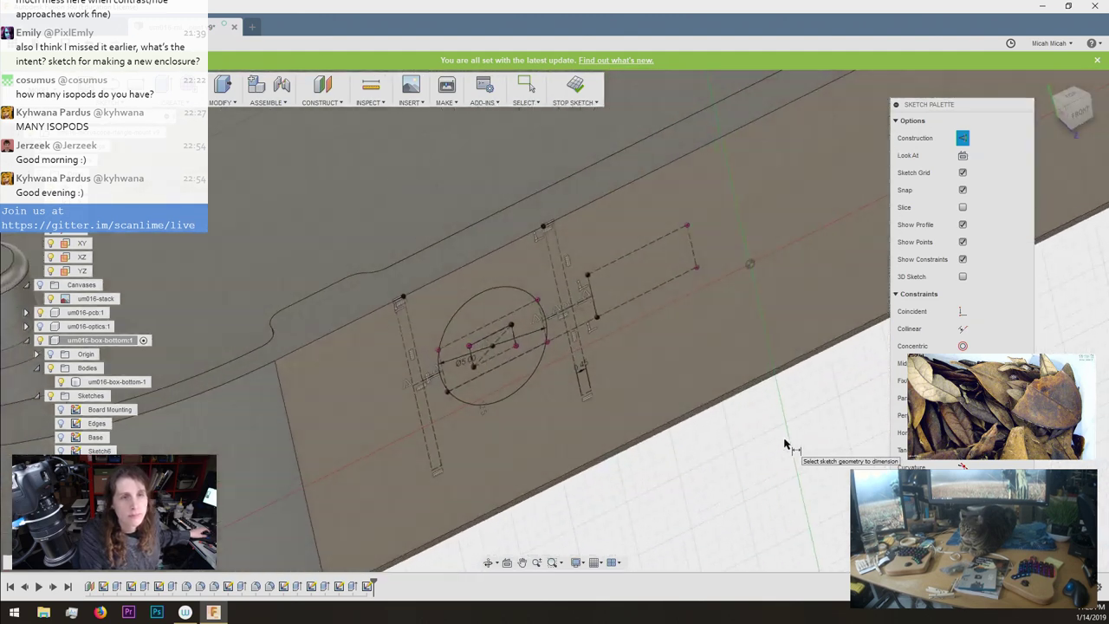
shift+middle_drag(785, 444, 707, 452)
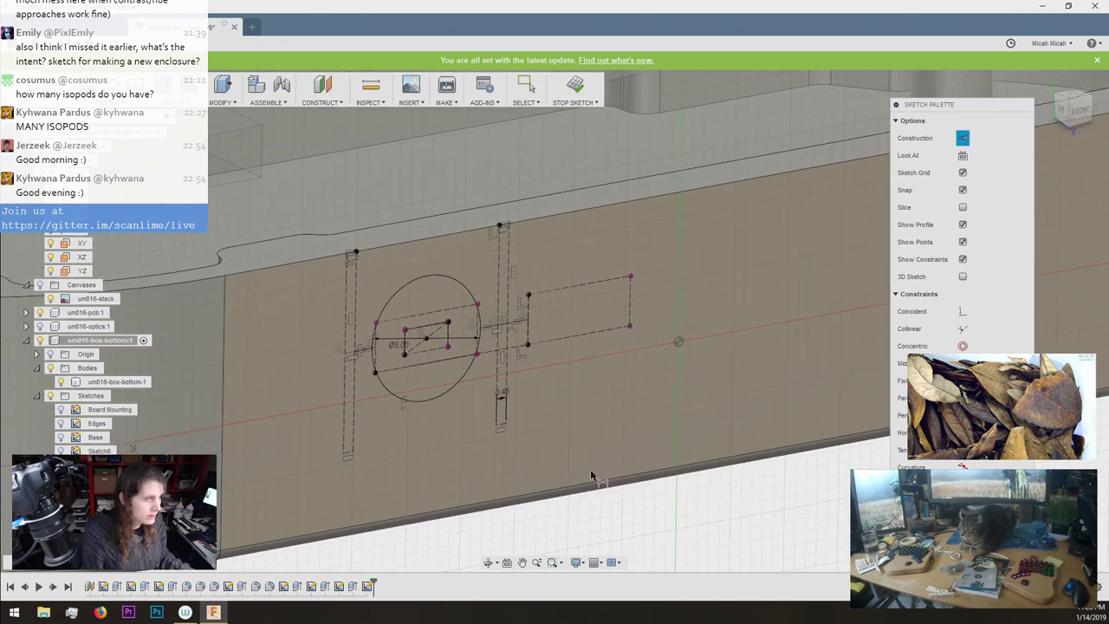
key(e)
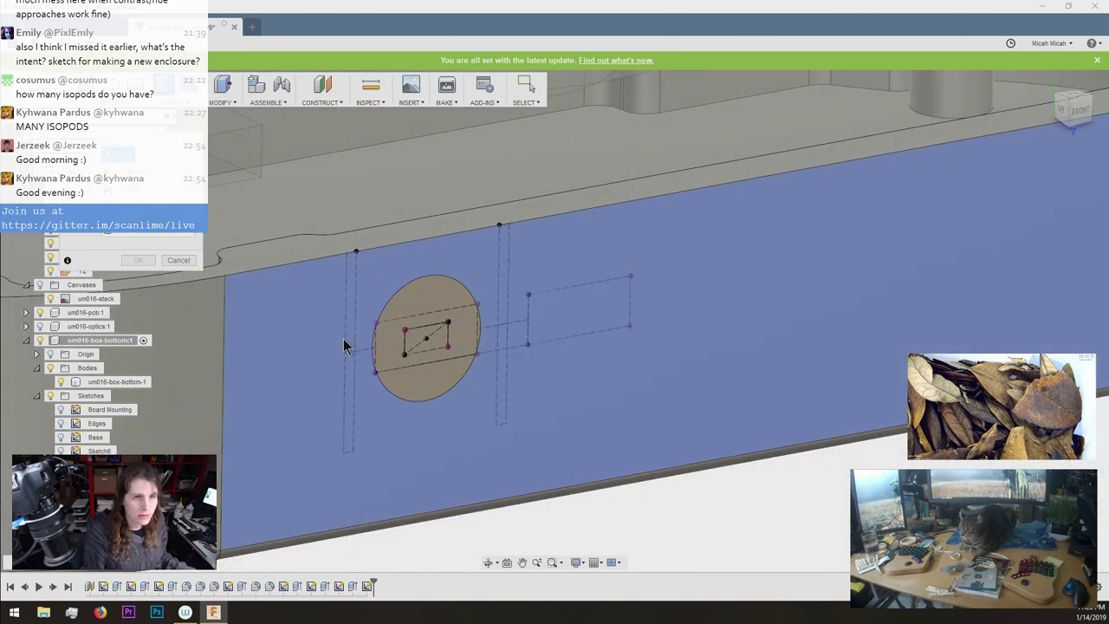
click(433, 309)
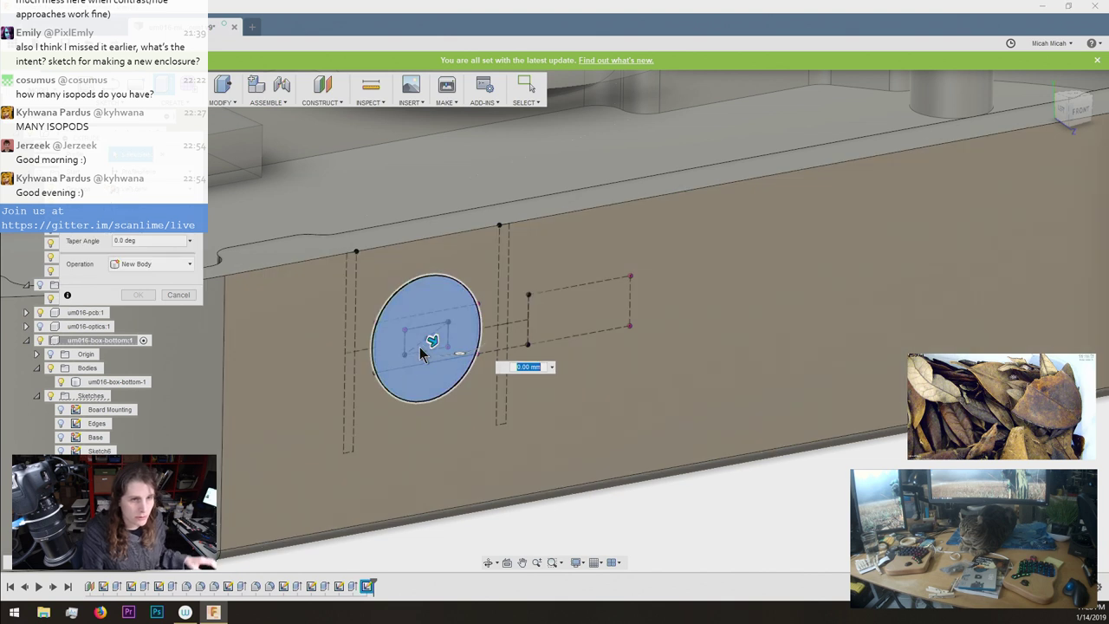
click(525, 422)
shift+middle_drag(537, 419, 561, 419)
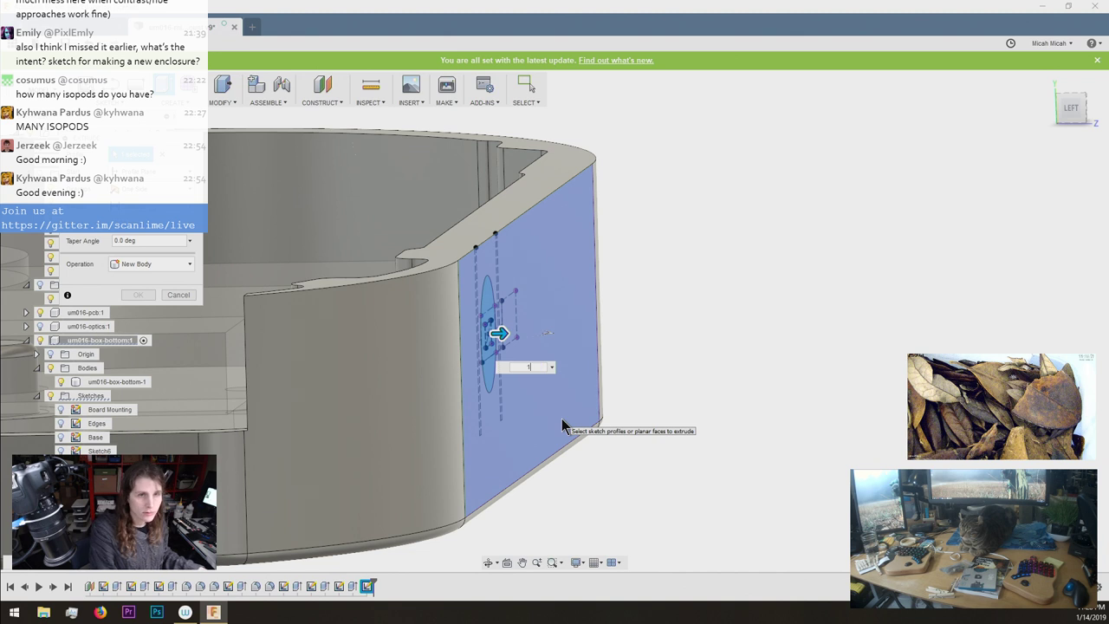
text(5)
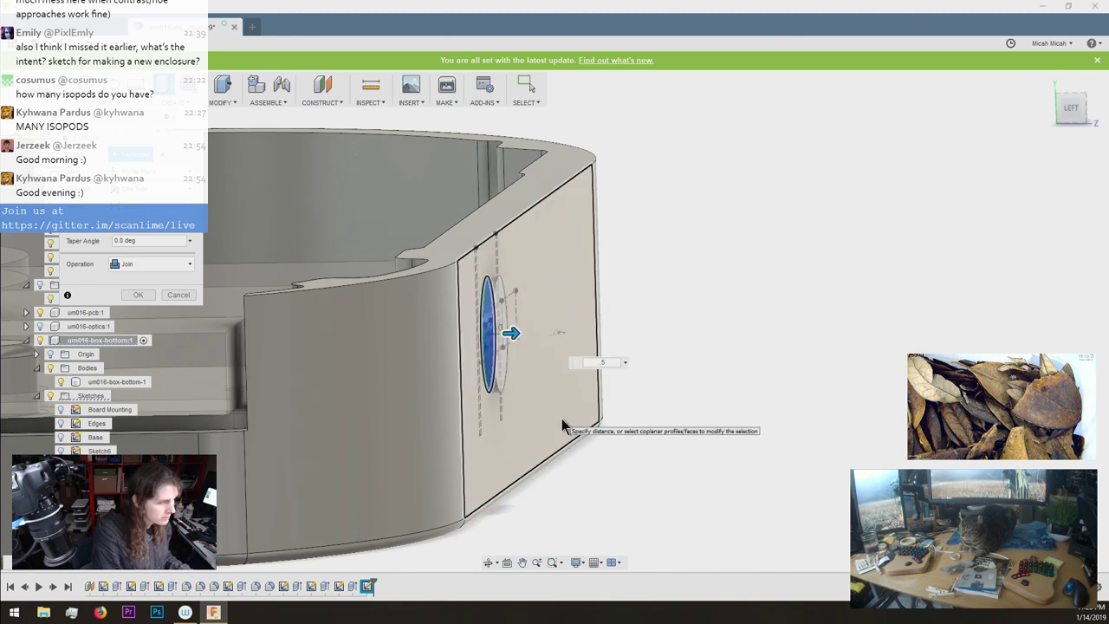
key(BackSpace)
text(8)
key(BackSpace)
key(BackSpace)
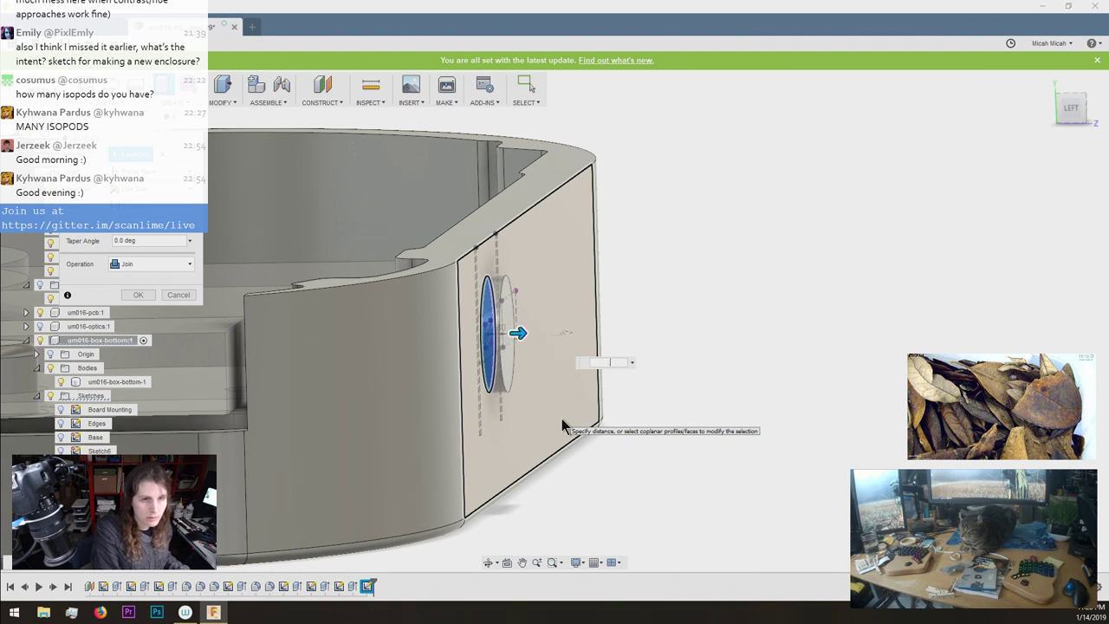
text(.7)
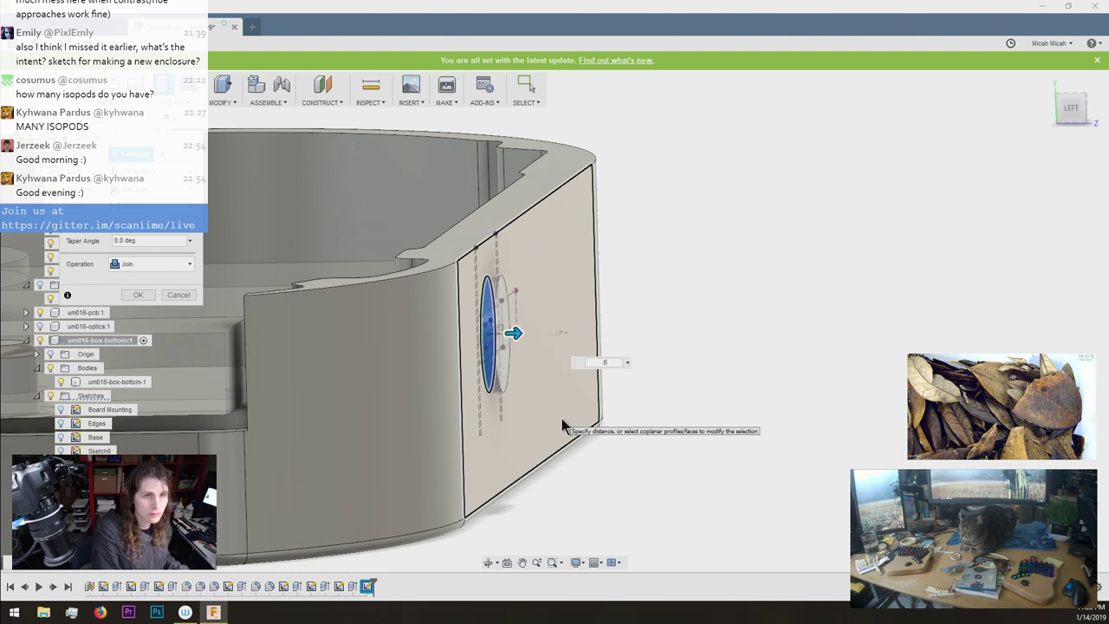
key(Return)
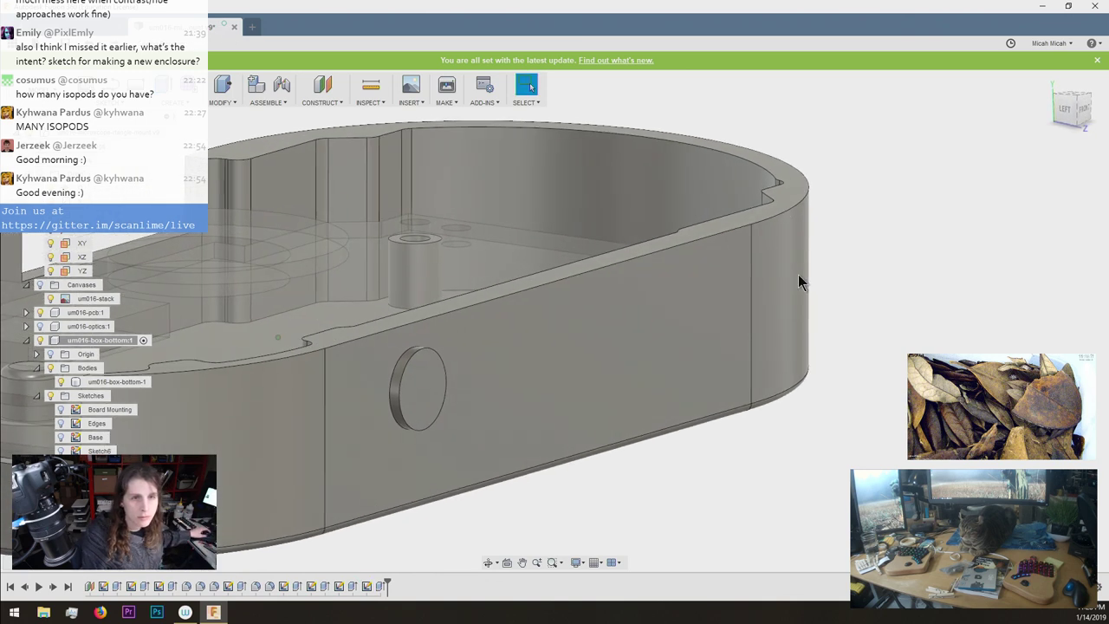
Fillet the raised button disc's outer circular edge with a 0.5 mm constant radius.
shift+middle_drag(734, 301, 646, 344)
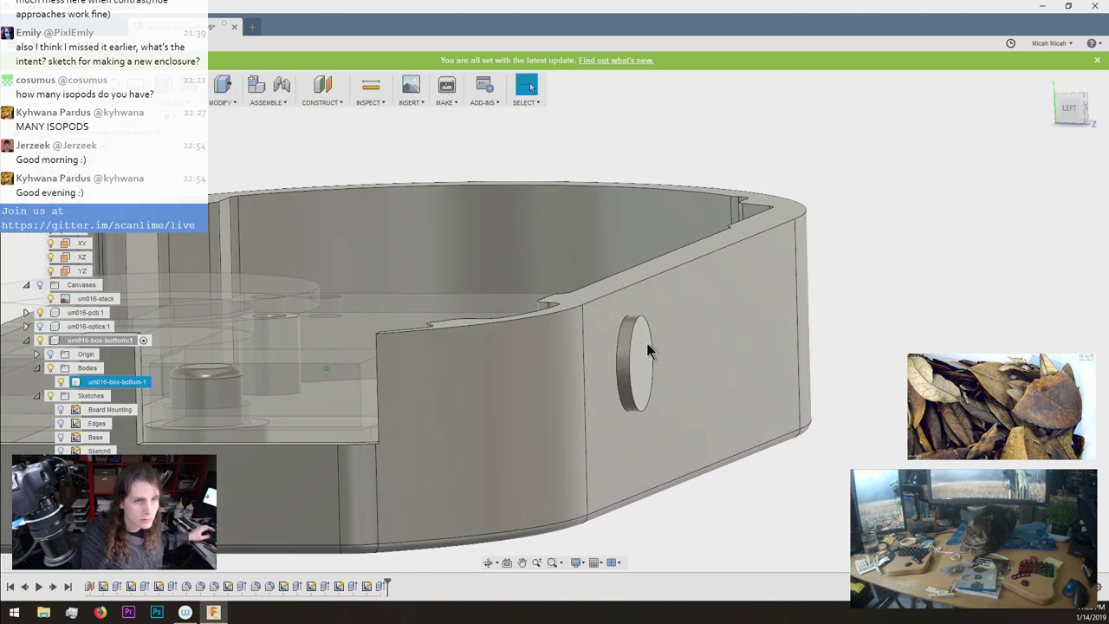
click(620, 341)
key(f)
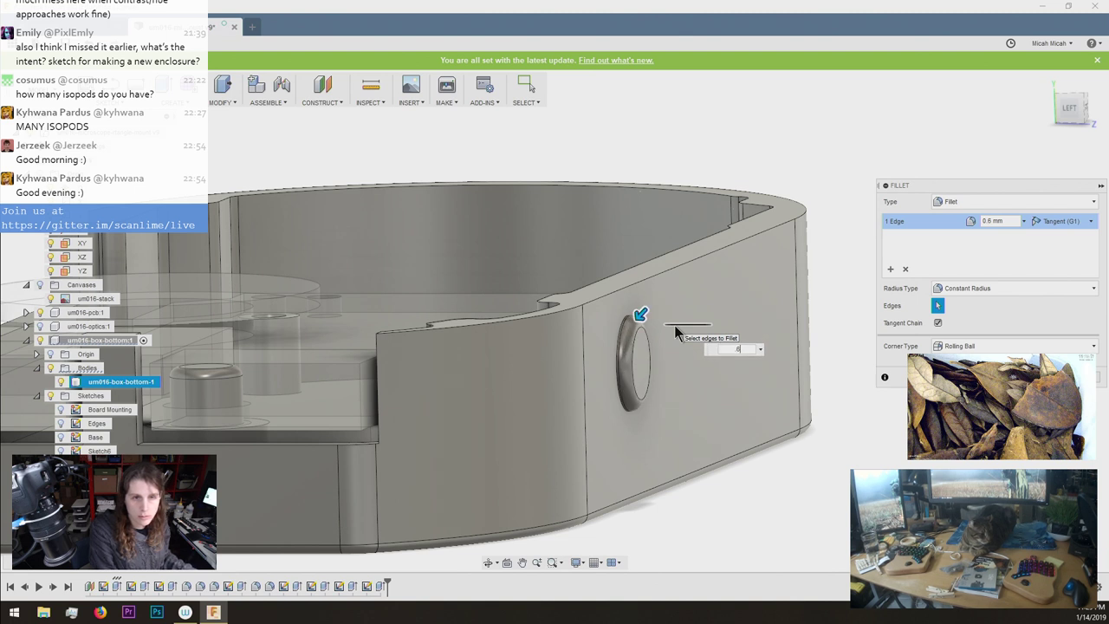
key(BackSpace)
text(7)
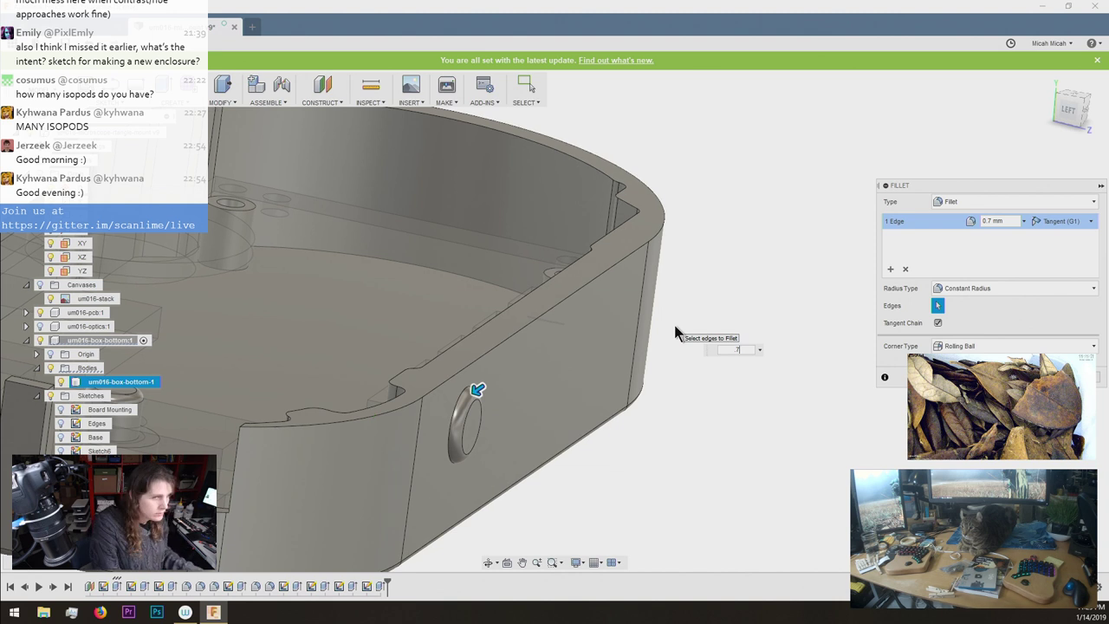
key(BackSpace)
text(5)
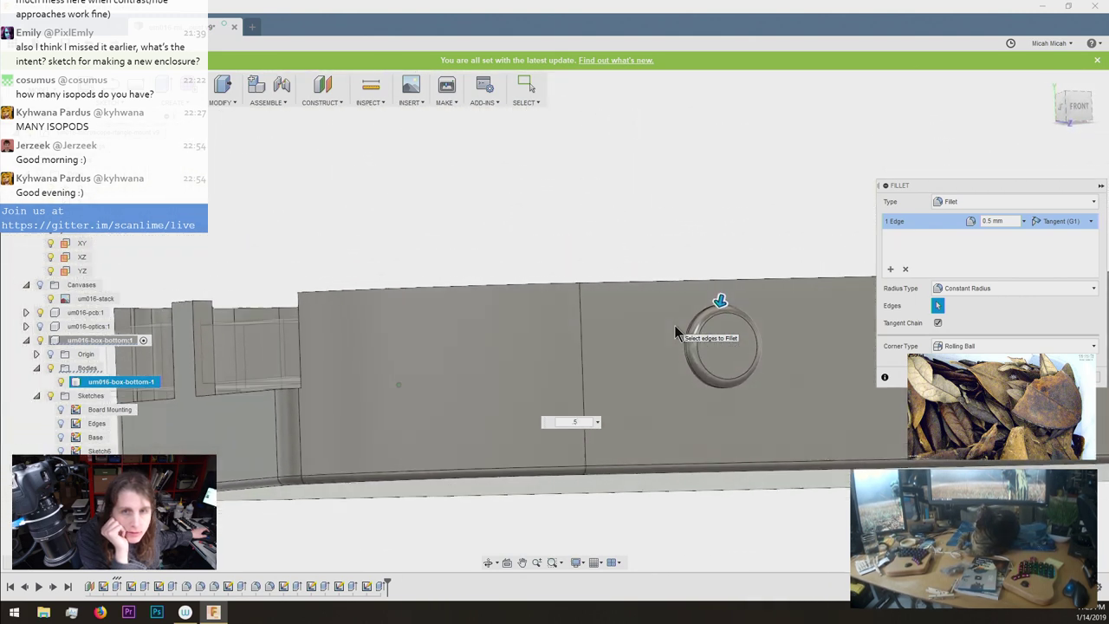
key(Return)
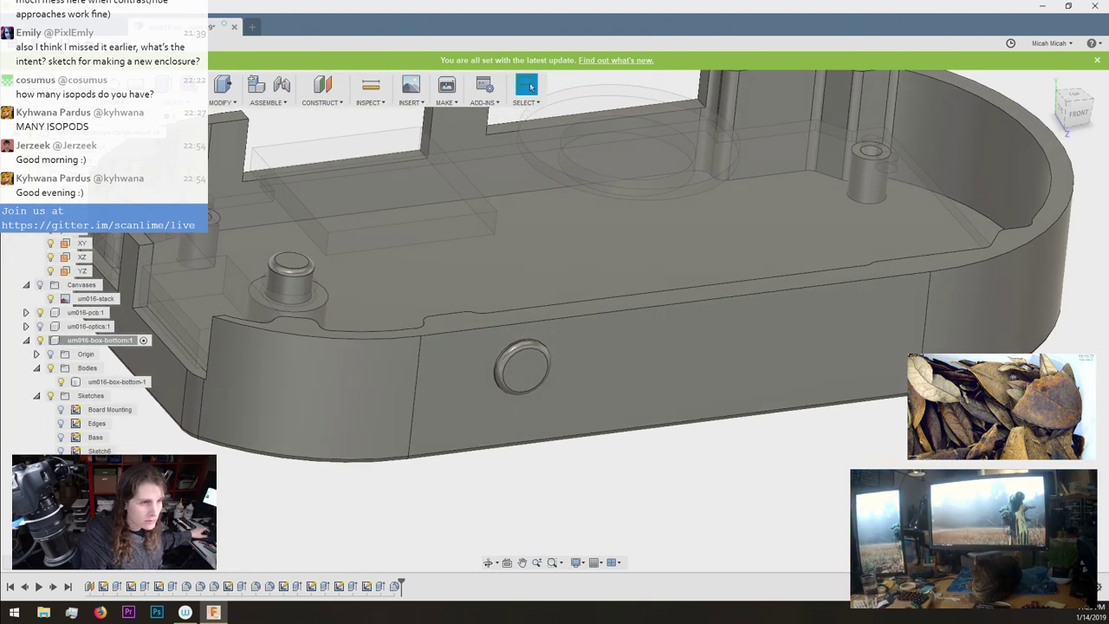
Show the button sketch again on the front wall and open it for editing.
click(60, 479)
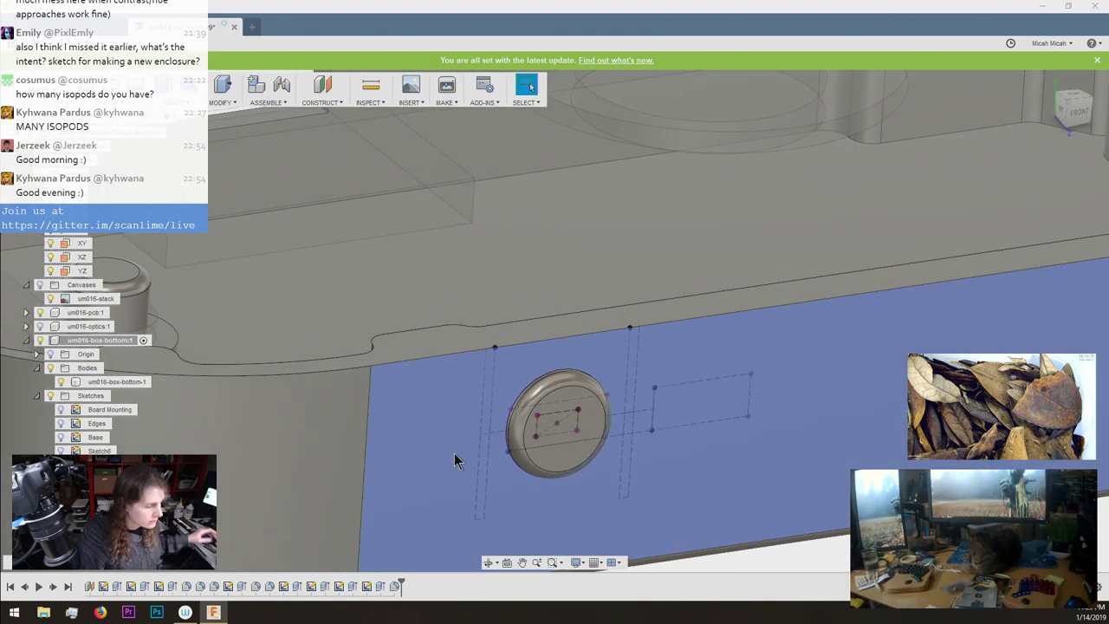
key(e)
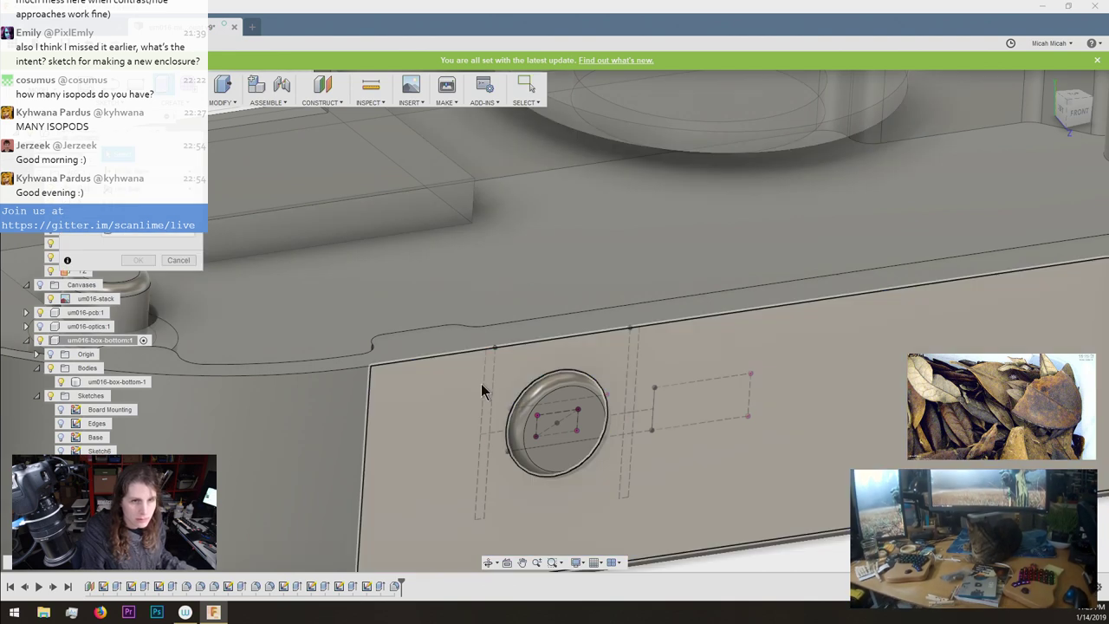
click(321, 520)
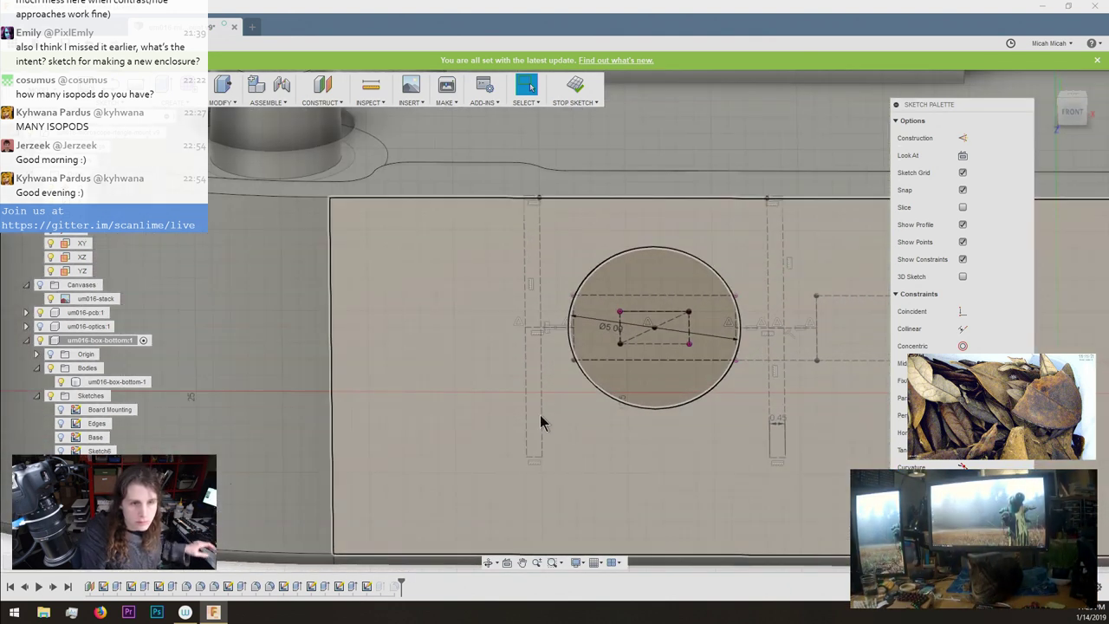
Convert the lower edge and both long sides of the first tall, narrow rectangle from construction to solid lines.
key(c)
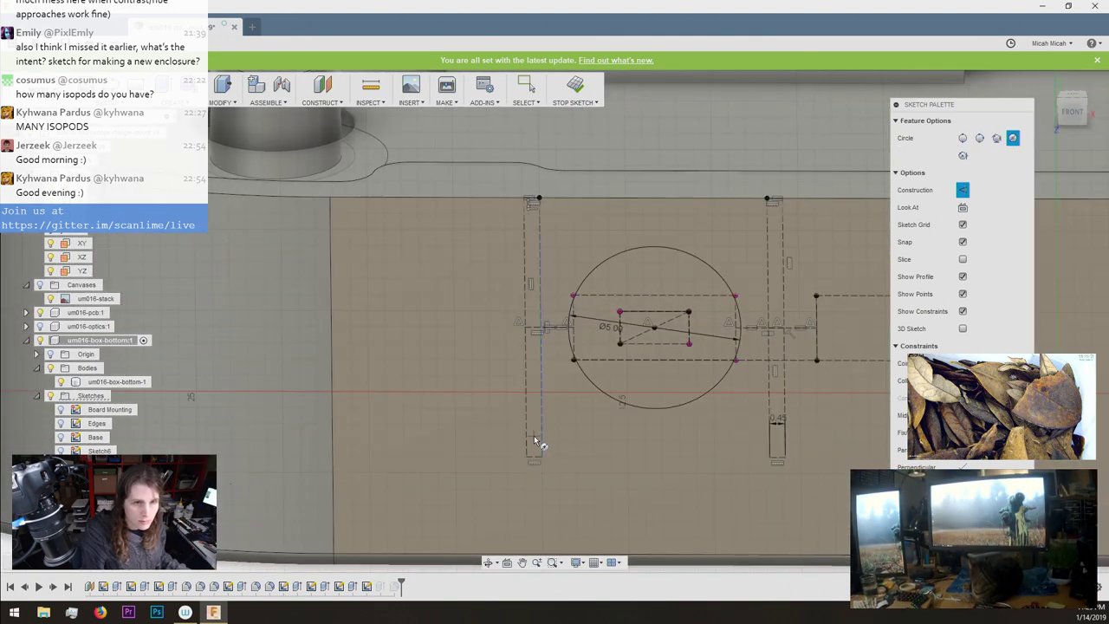
key(Escape)
key(x)
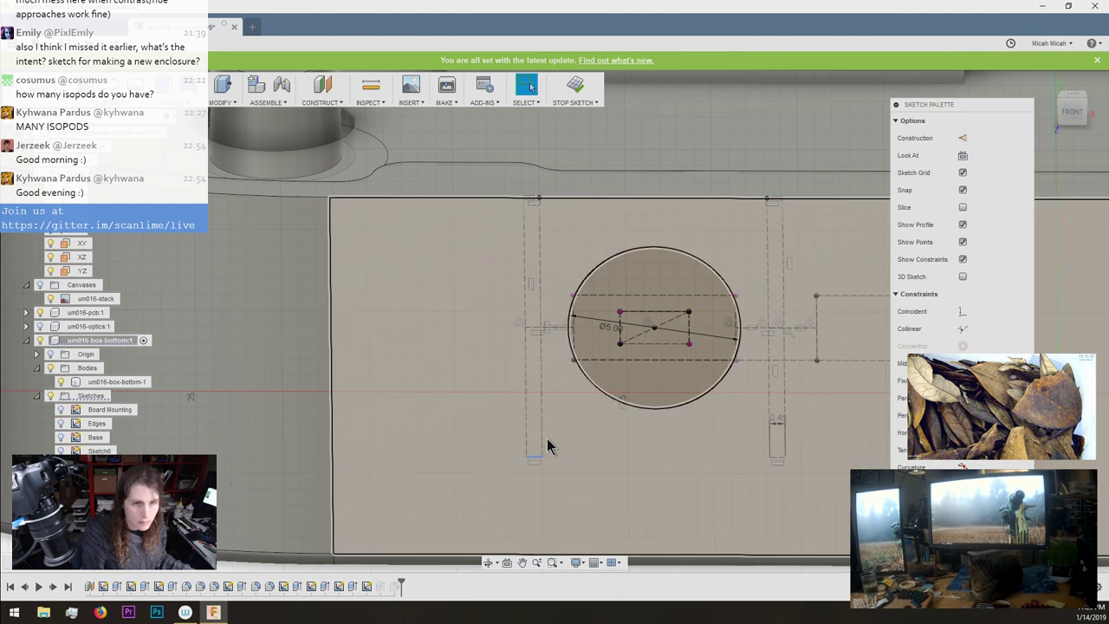
click(542, 436)
key(x)
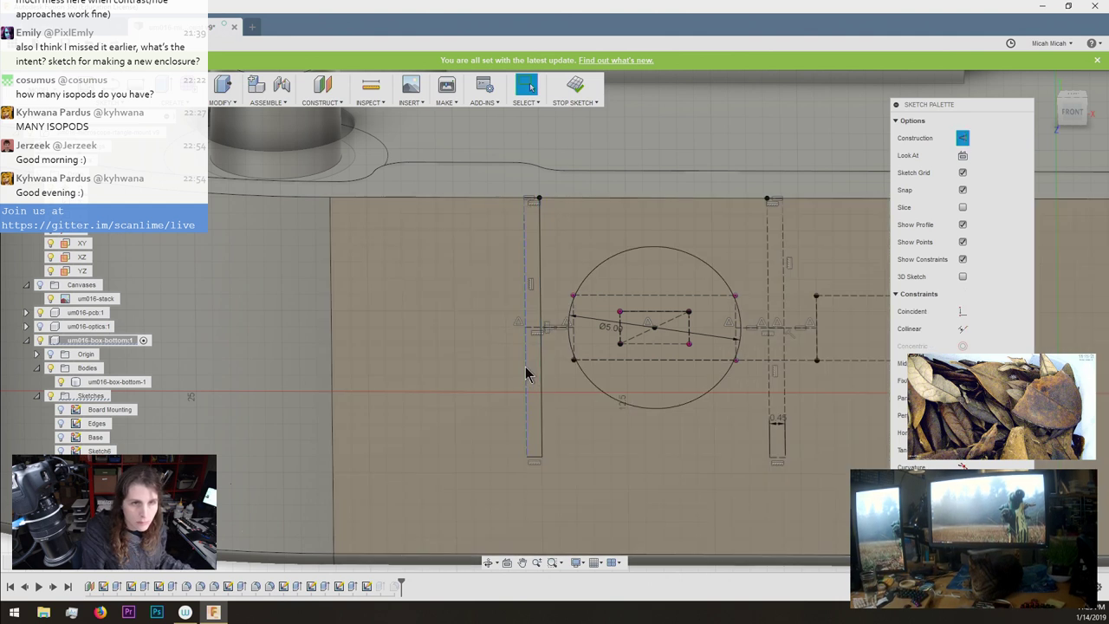
click(527, 369)
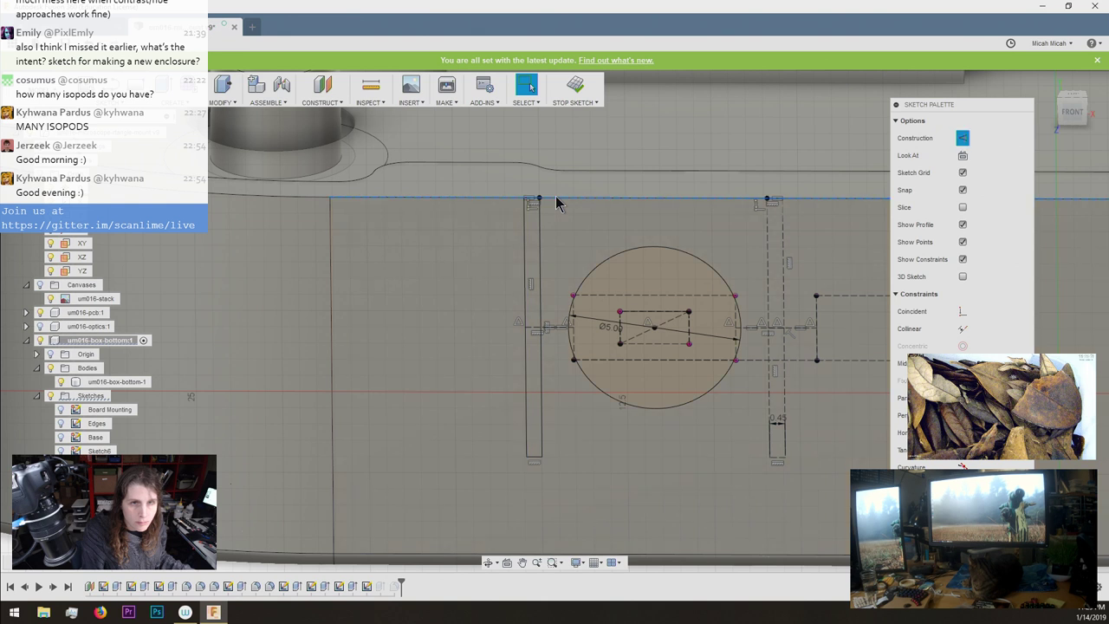
Draw 0.45 mm lines across the open upper ends of both tall, narrow rectangles, along the wall's top edge.
scroll(581, 200, down, 2)
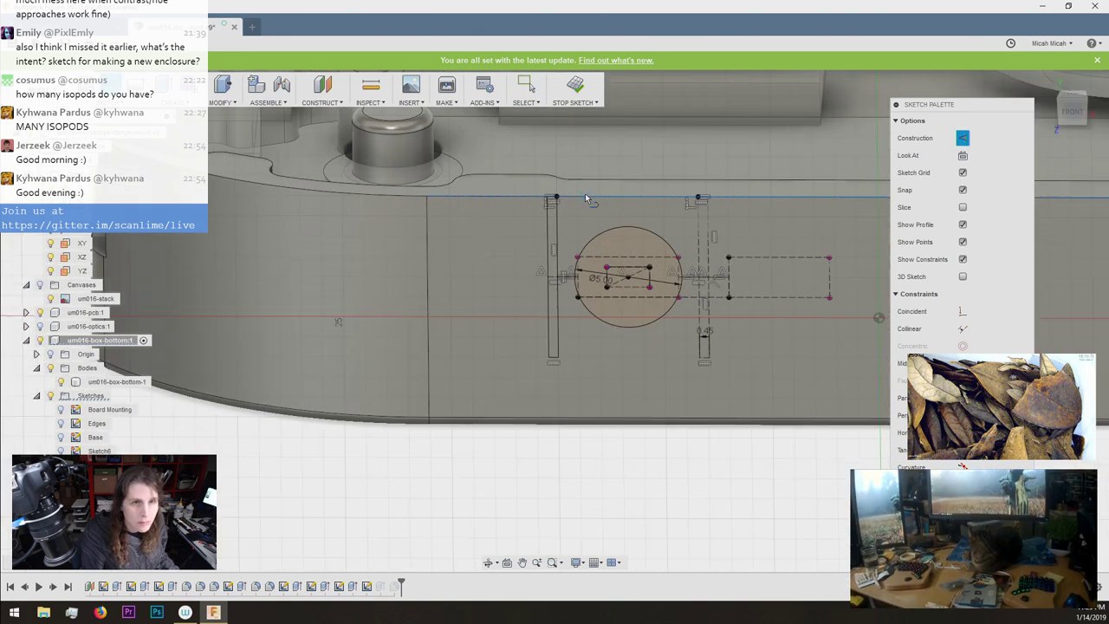
scroll(586, 199, up, 5)
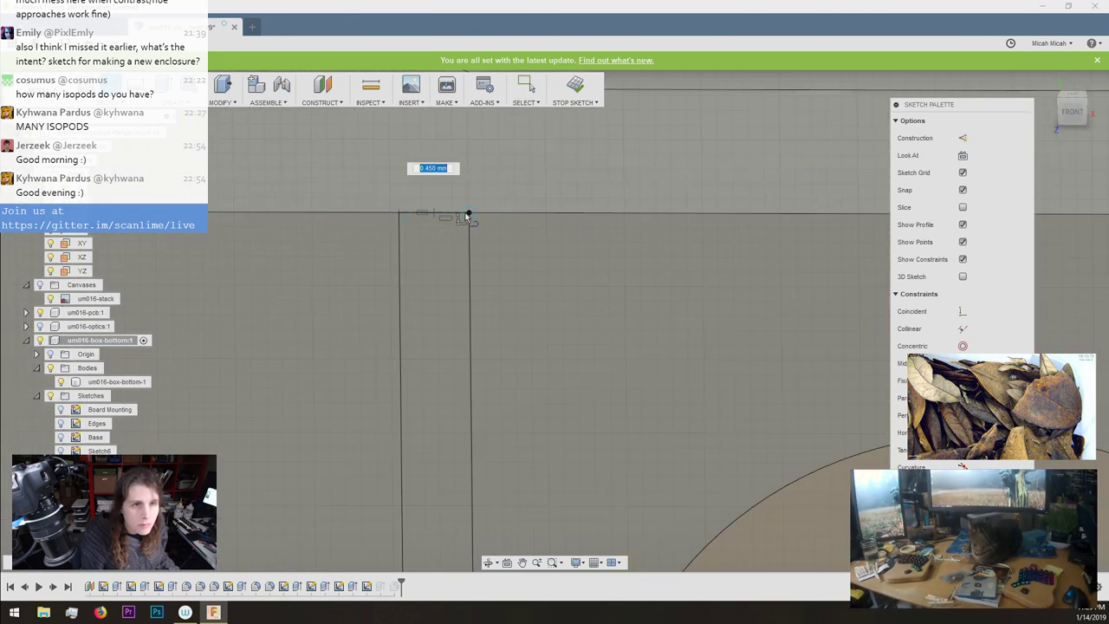
scroll(511, 221, down, 3)
scroll(631, 259, up, 4)
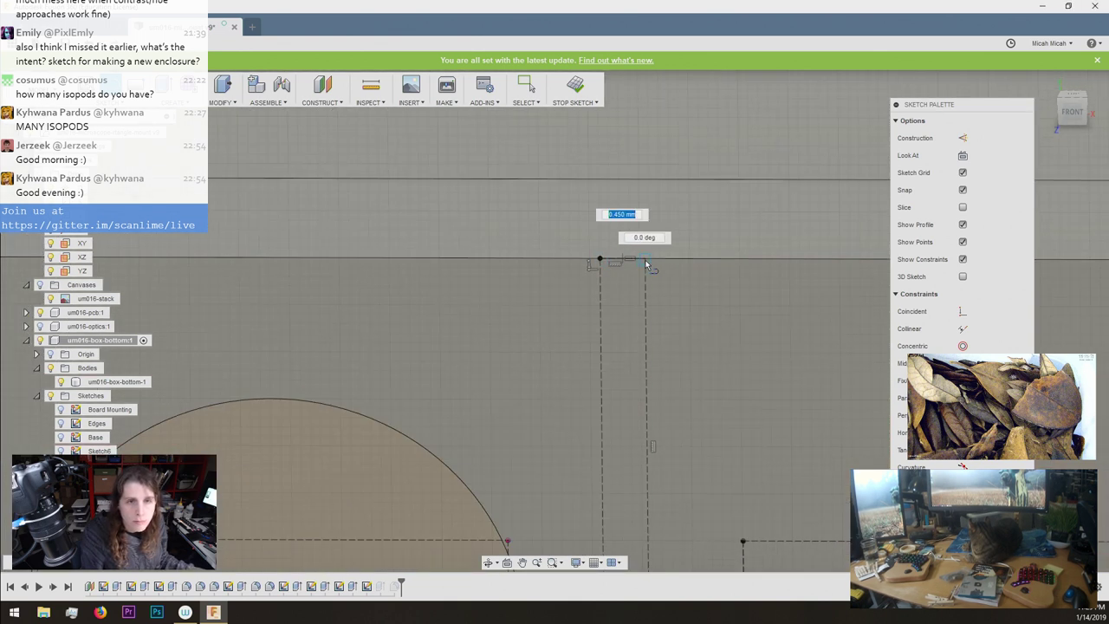
Convert the second narrow rectangle's long sides and lower edge from construction to solid lines, and finish the sketch.
key(x)
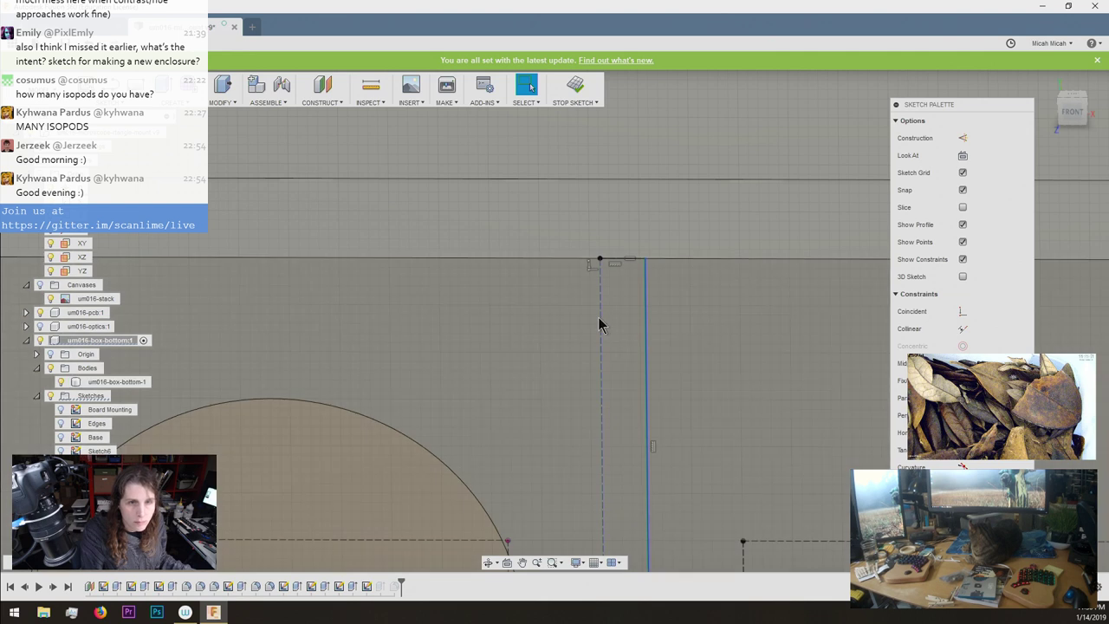
click(600, 317)
key(x)
scroll(619, 325, down, 5)
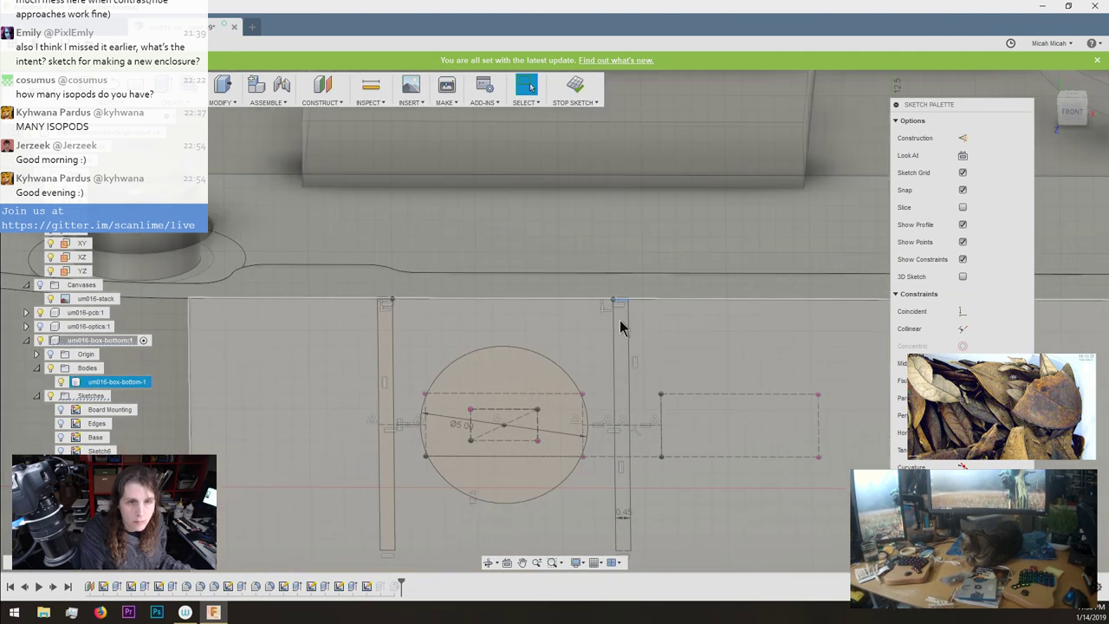
scroll(642, 561, up, 3)
scroll(626, 551, up, 2)
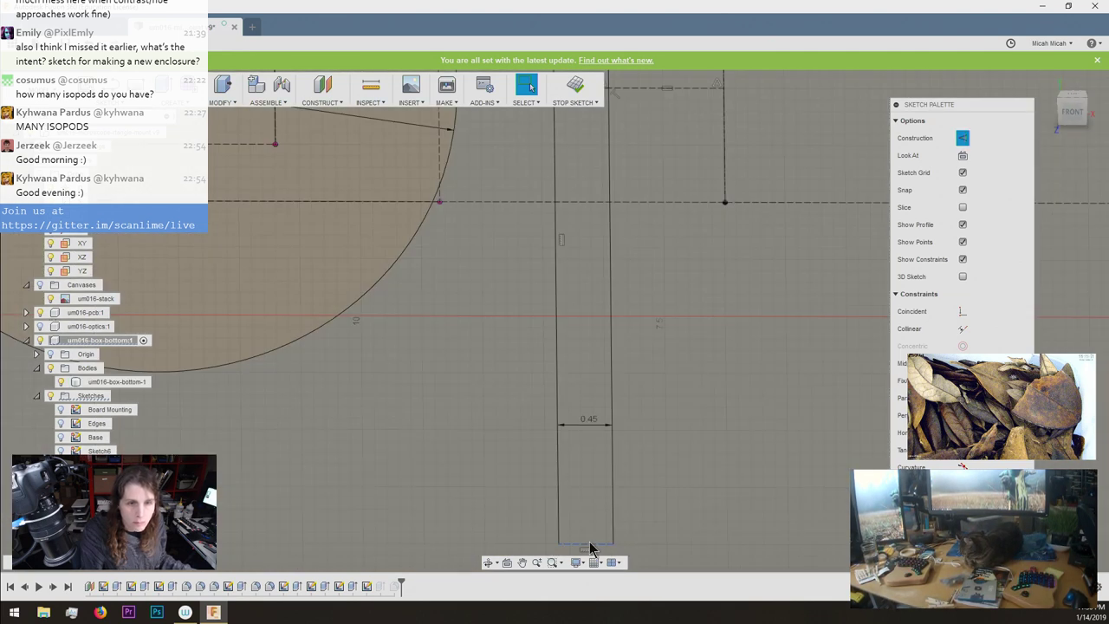
scroll(593, 529, down, 5)
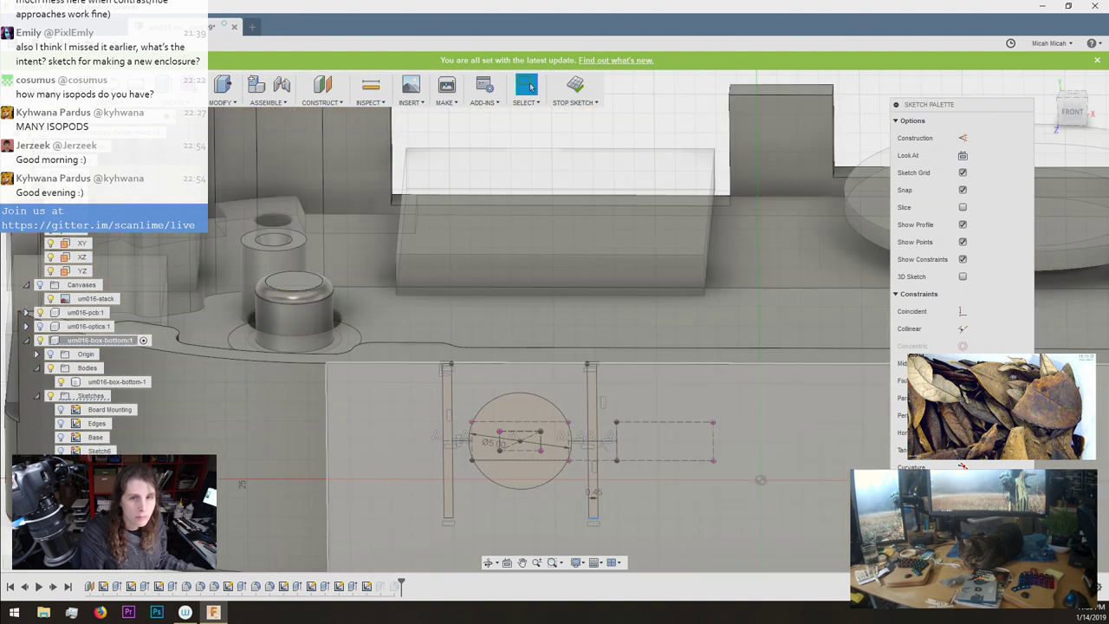
click(575, 87)
Extrude both narrow rectangle profiles 5.5 mm inward through the front wall as a cut.
click(642, 394)
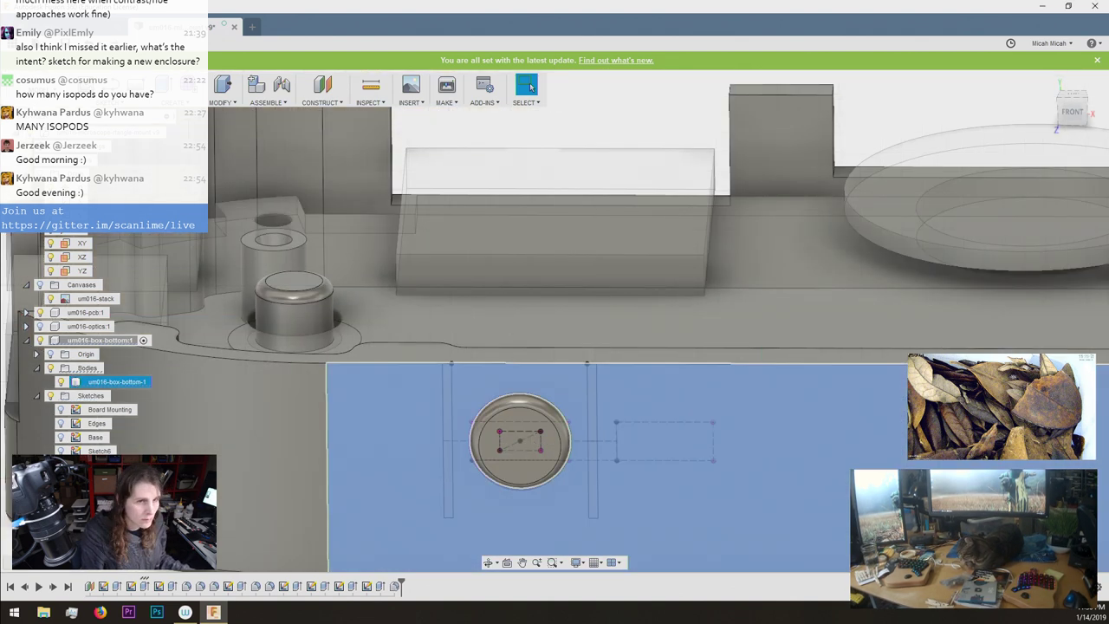
click(595, 388)
key(e)
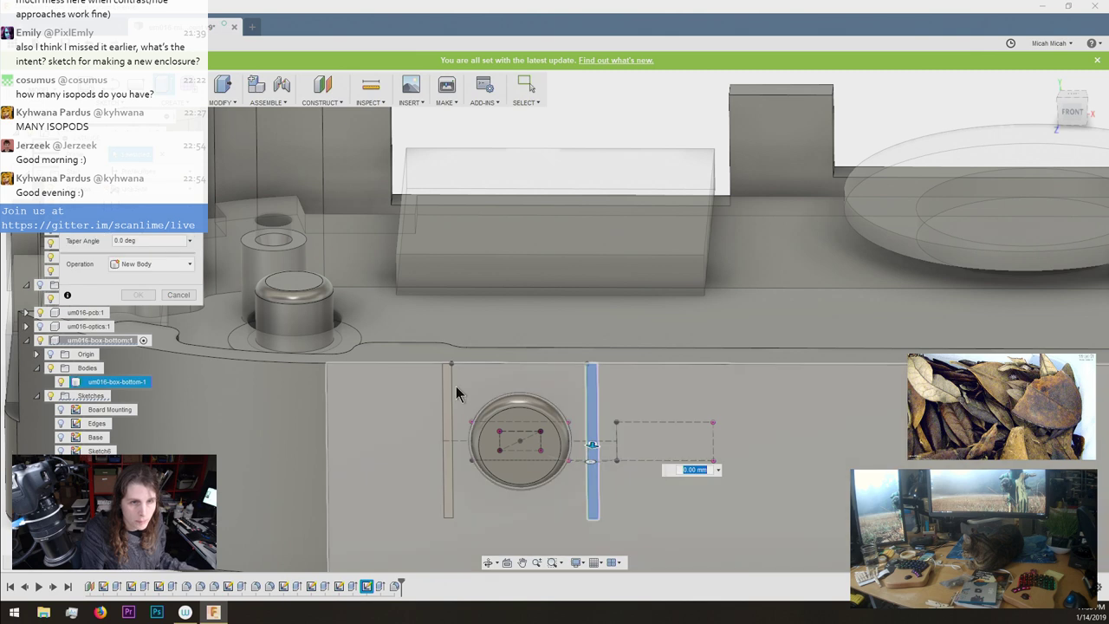
click(448, 392)
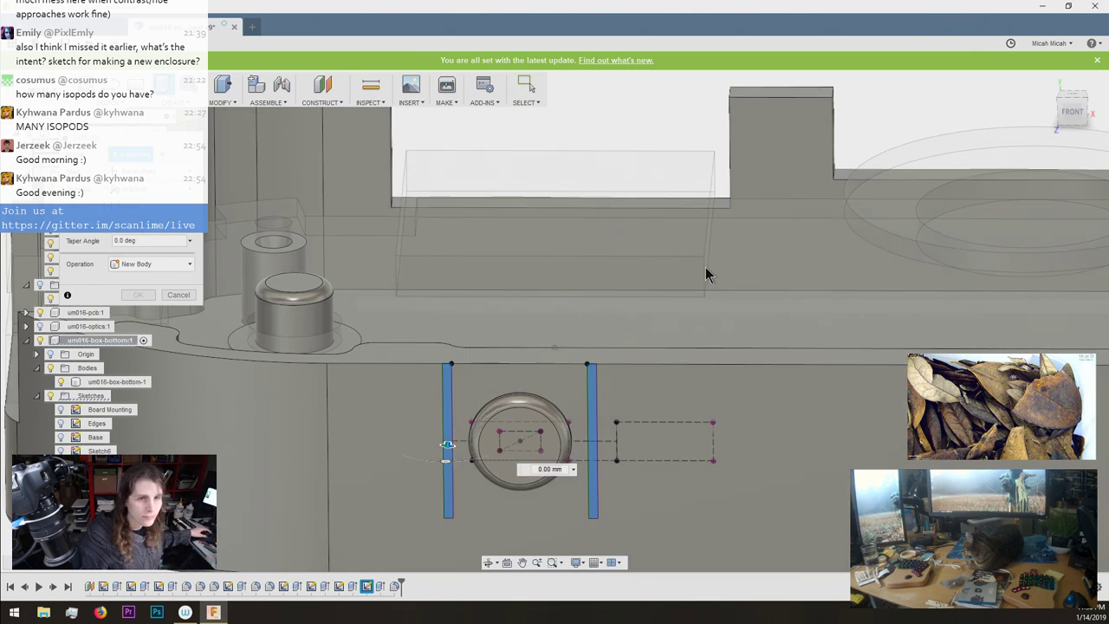
shift+middle_drag(705, 267, 381, 403)
drag(378, 406, 389, 252)
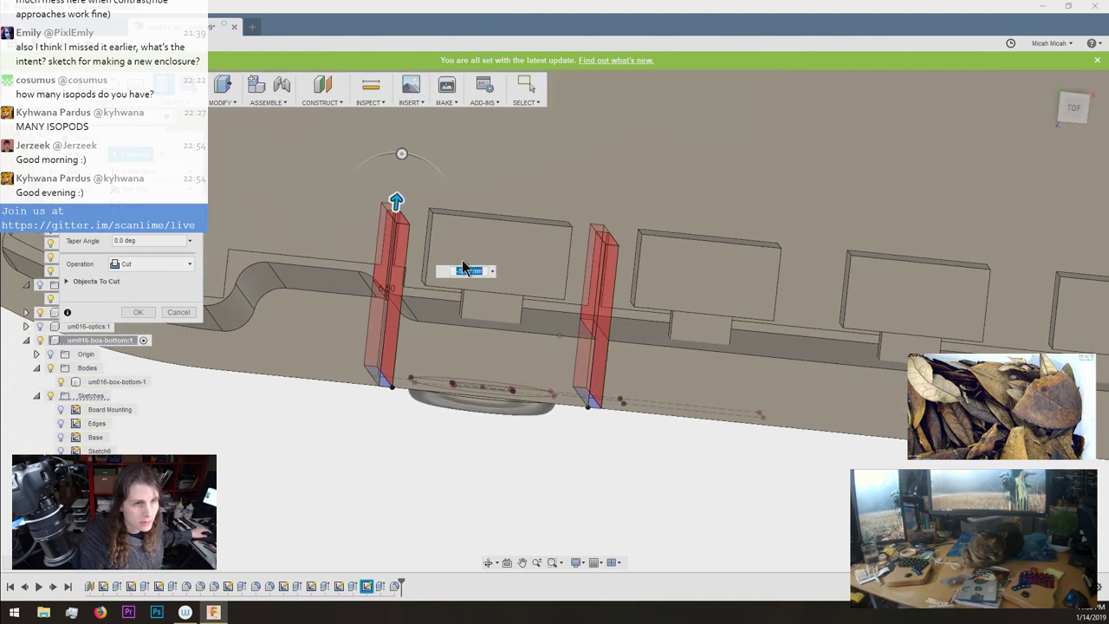
Exclude the PCB from the objects to cut and apply the slot cut to the box bottom only.
shift+middle_drag(462, 267, 79, 280)
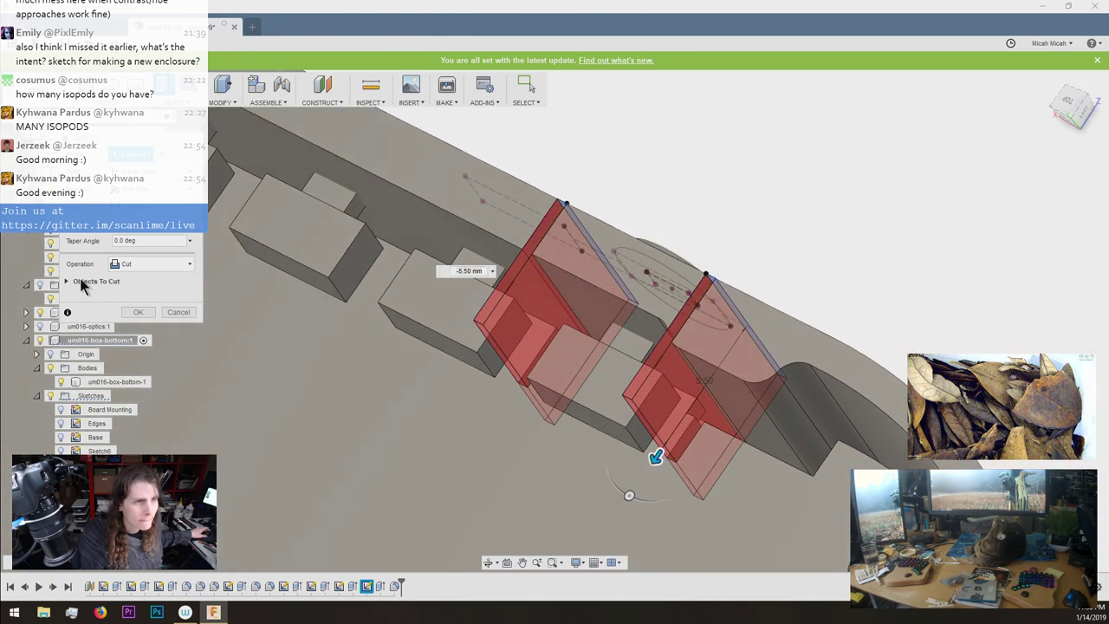
click(68, 282)
click(72, 300)
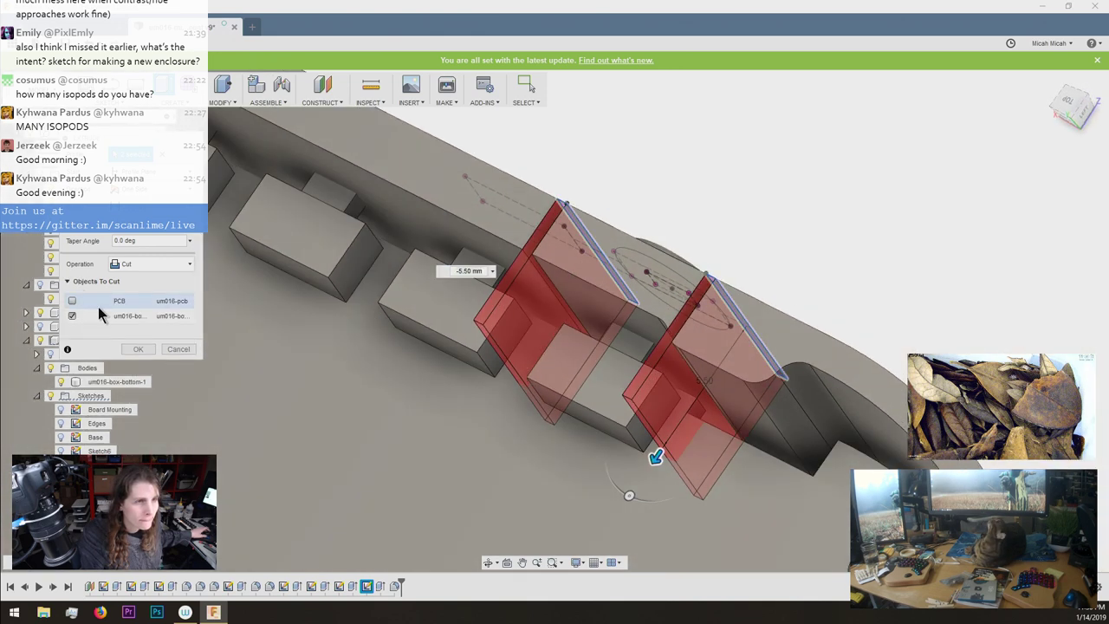
click(136, 350)
Roll the timeline back to just before the Button side sketch.
shift+middle_drag(144, 352, 847, 246)
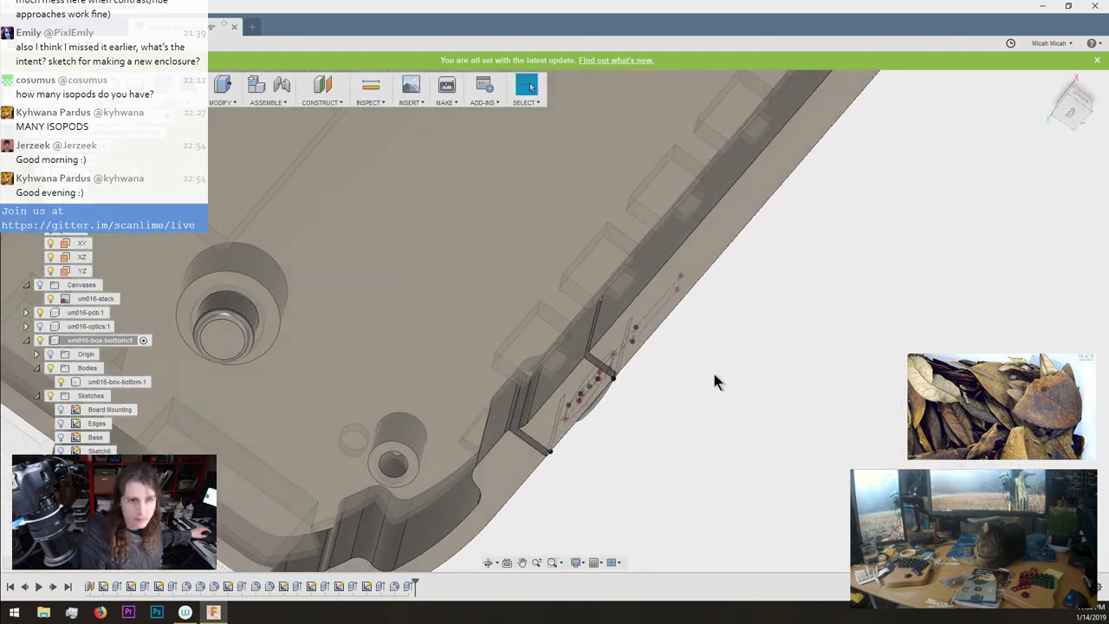
scroll(564, 442, up, 3)
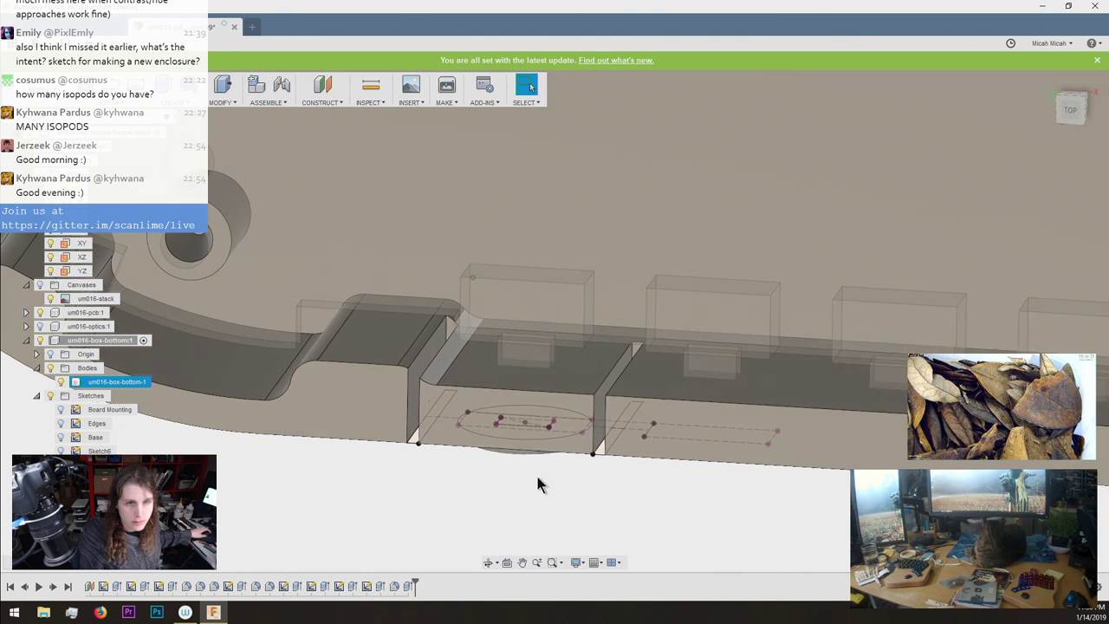
shift+middle_drag(537, 482, 551, 382)
shift+middle_drag(552, 382, 547, 407)
click(557, 404)
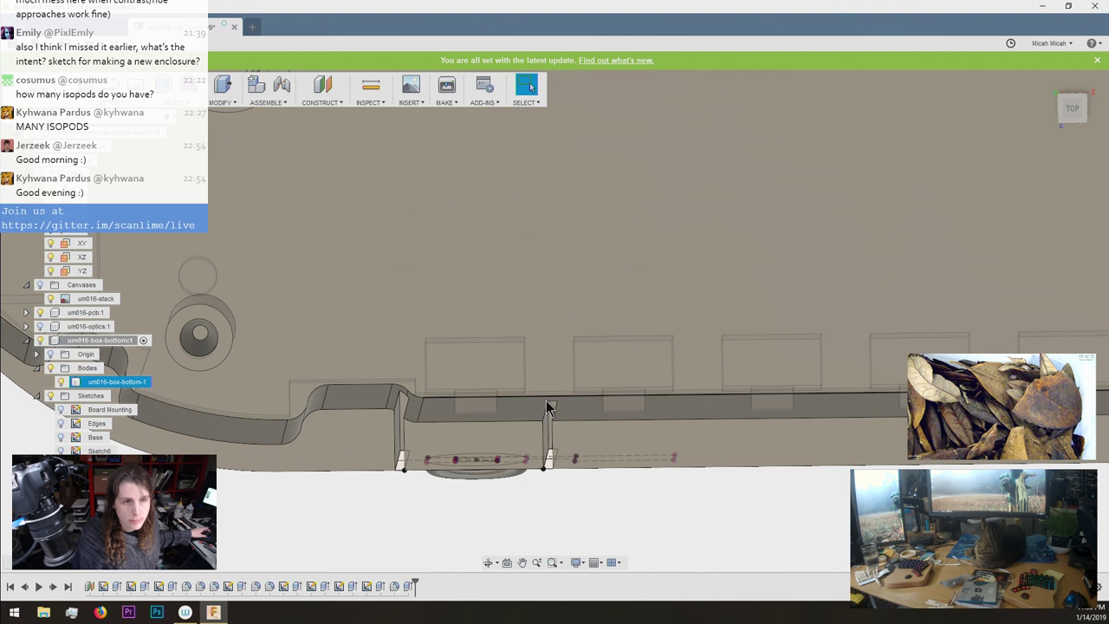
click(433, 394)
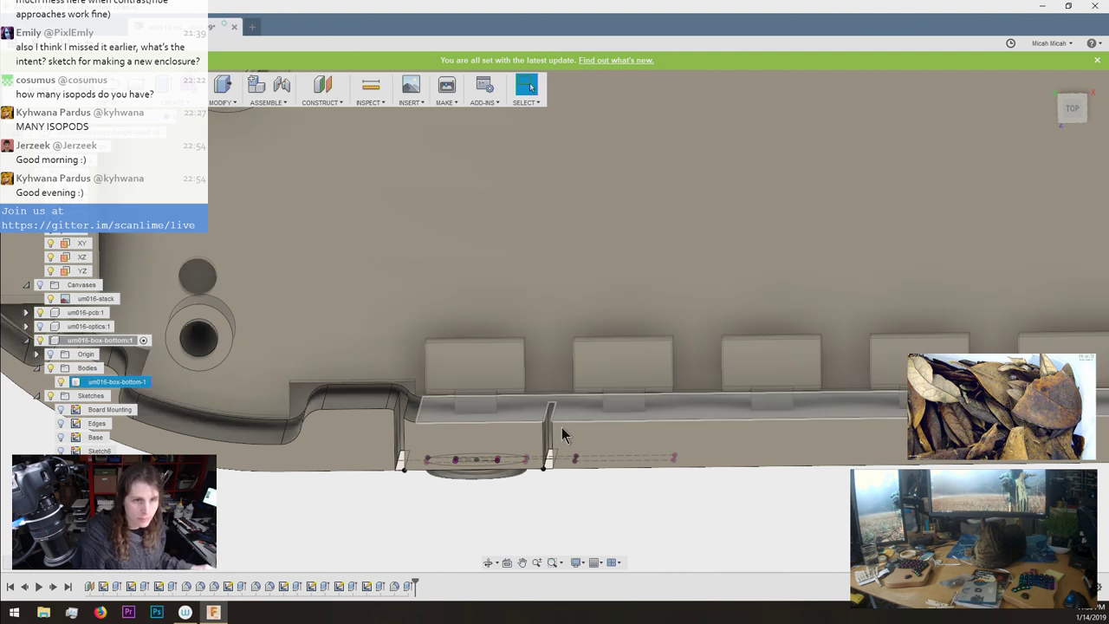
click(408, 554)
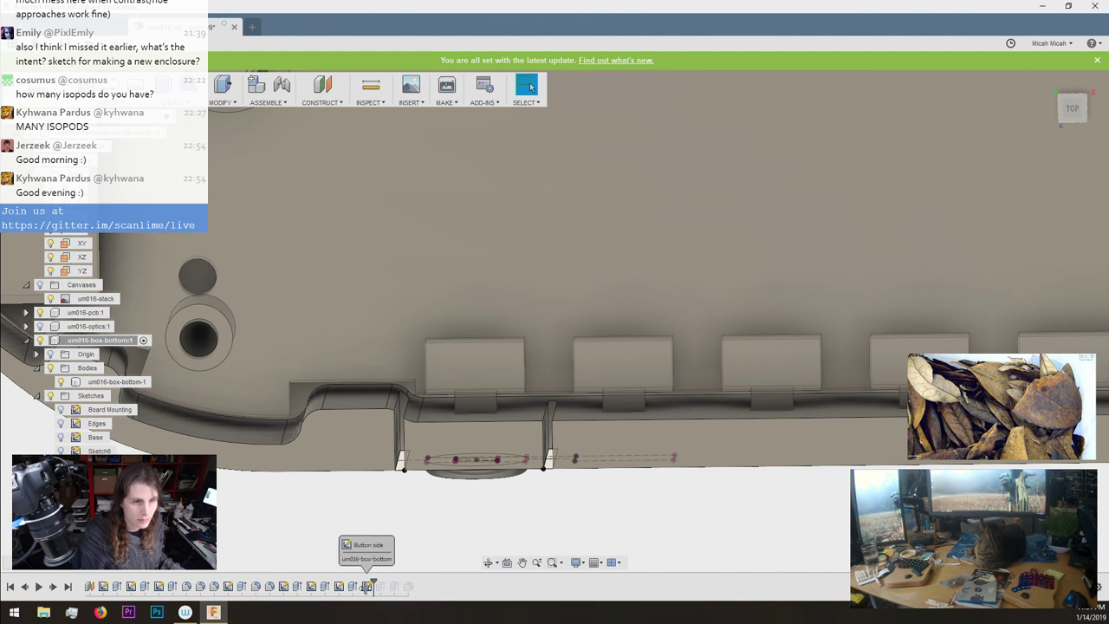
drag(368, 587, 360, 589)
Try a 0.5 mm constant-radius fillet along the edge chain where the enclosure's inner walls meet the floor.
key(f)
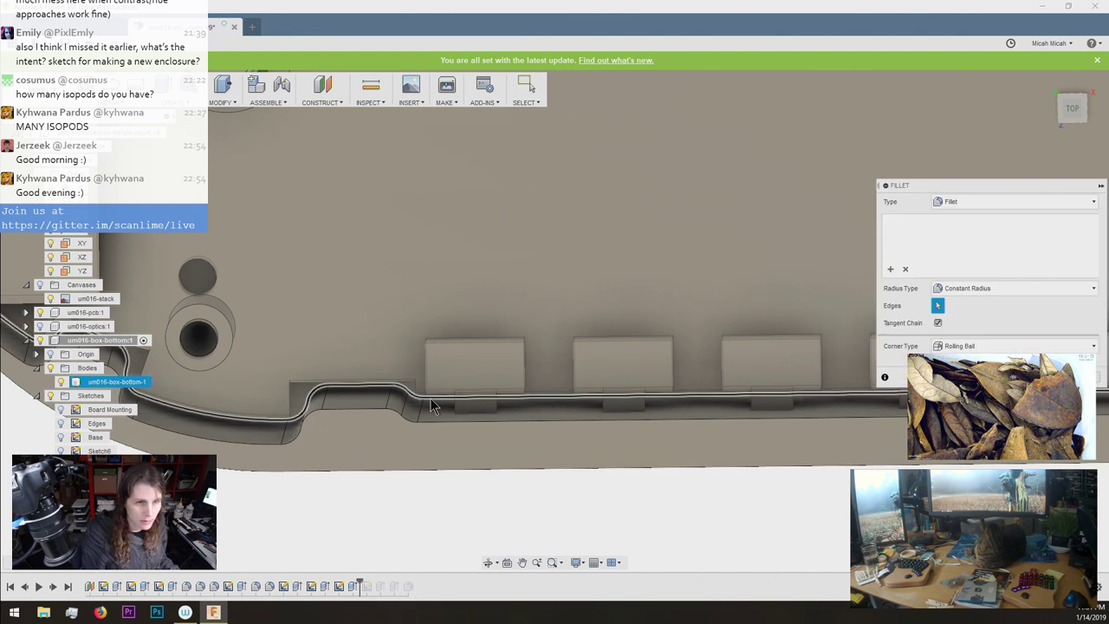
click(434, 399)
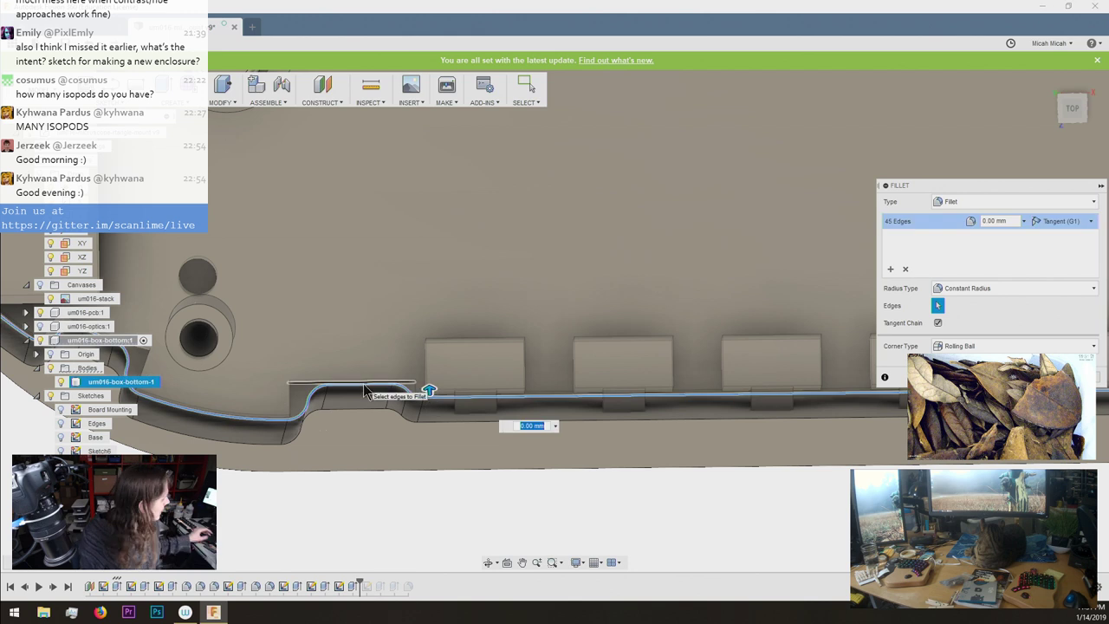
key(F6)
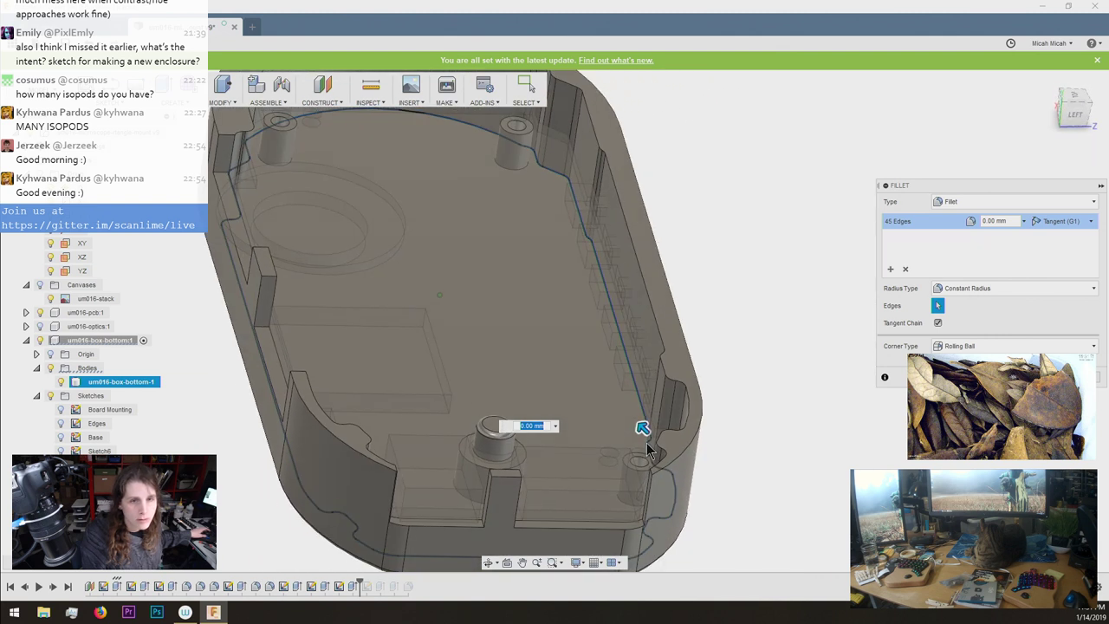
drag(641, 427, 642, 427)
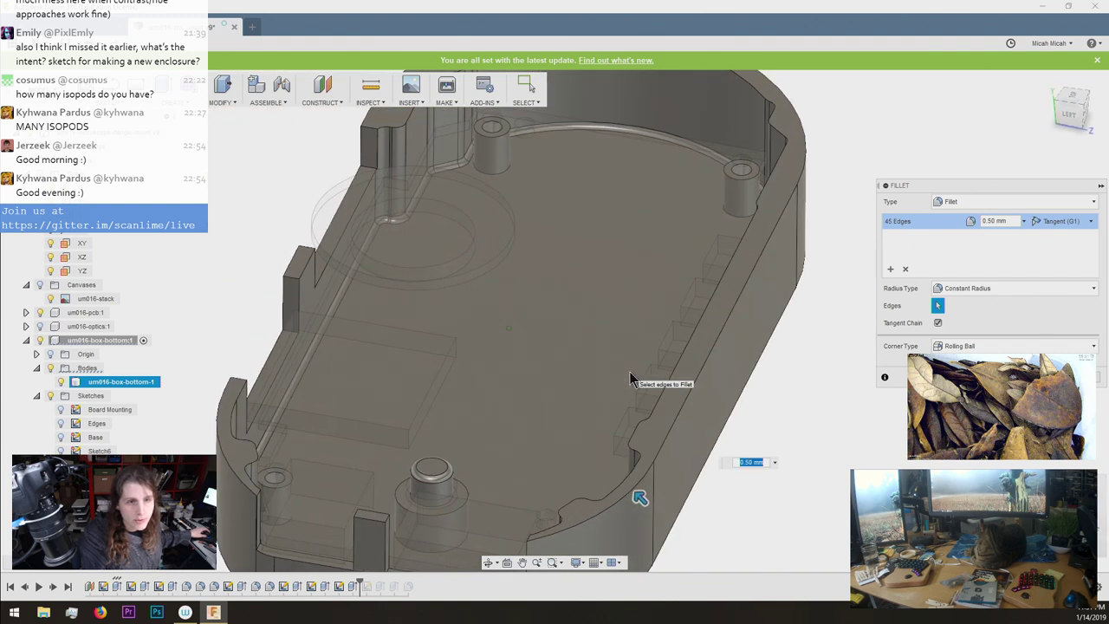
Add the circular base edges of the mounting posts on the floor to the 0.5 mm fillet selection.
shift+middle_drag(580, 360, 511, 341)
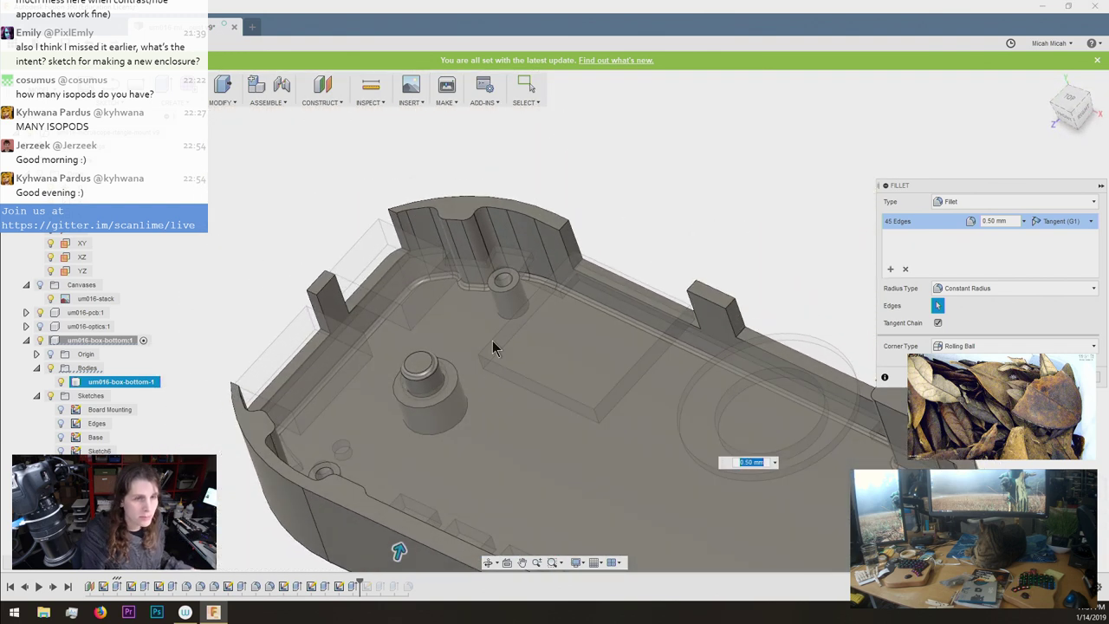
click(502, 323)
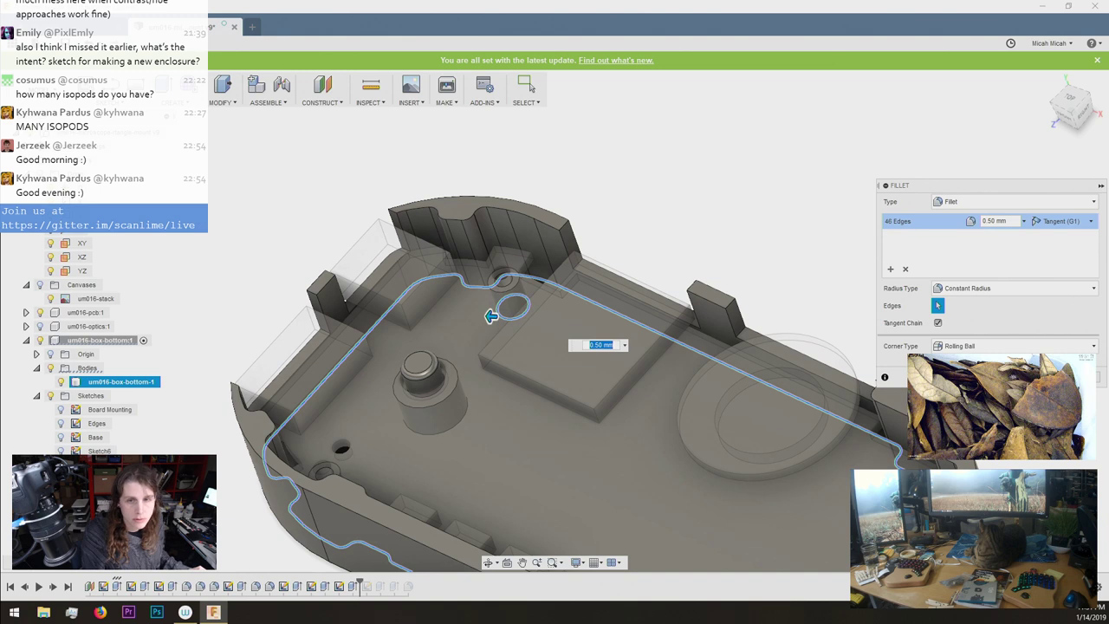
shift+middle_drag(384, 373, 322, 383)
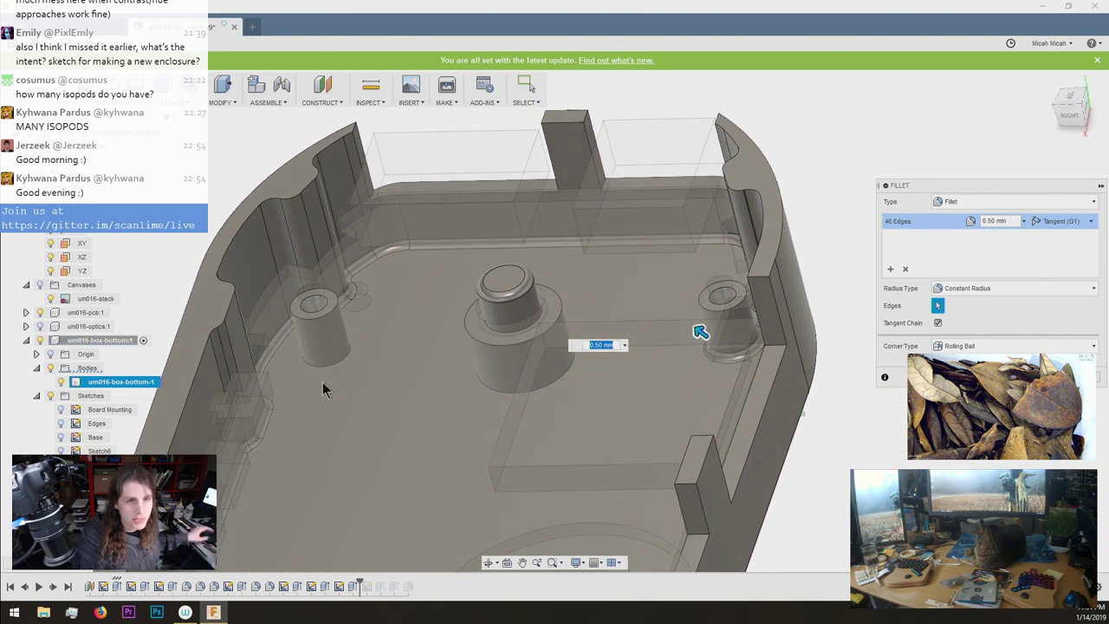
click(480, 379)
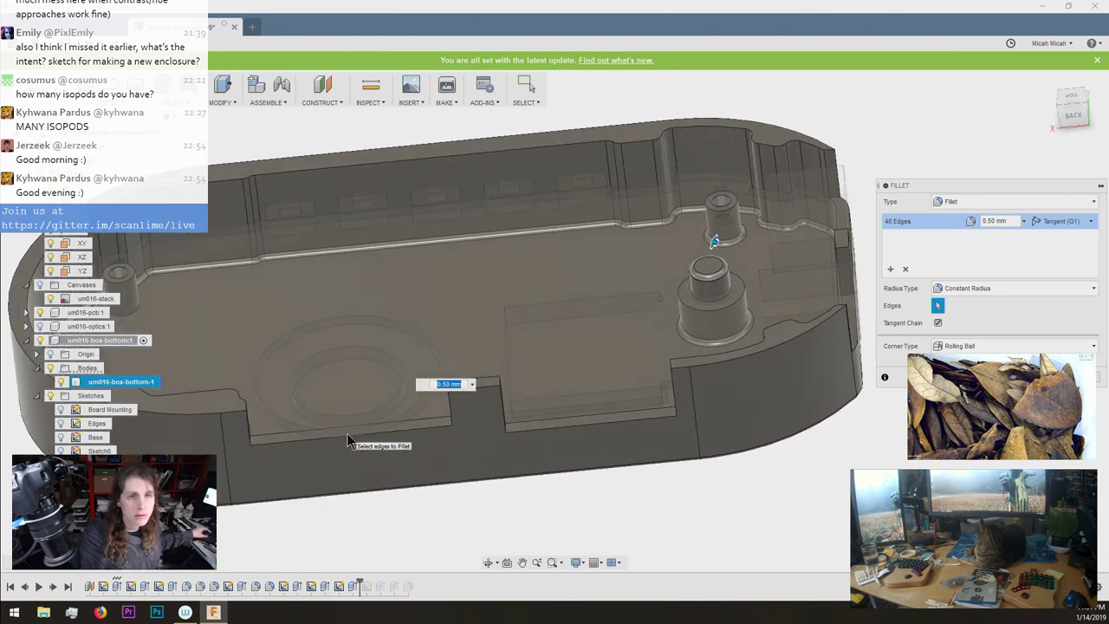
shift+middle_drag(346, 440, 457, 416)
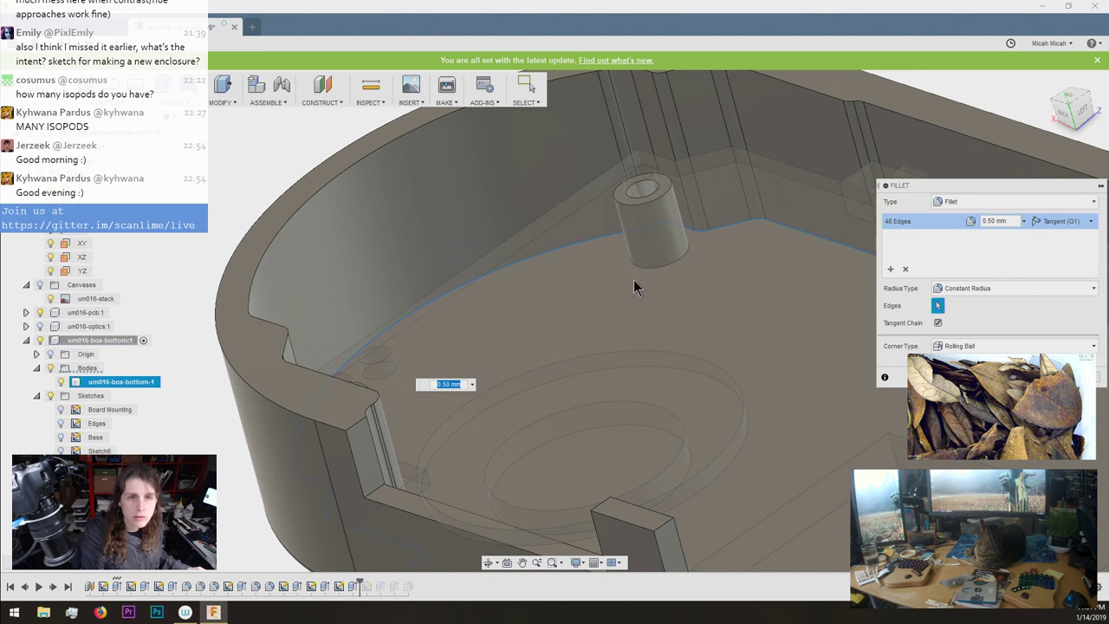
mouse_move(641, 274)
shift+middle_down()
mouse_move(772, 375)
mouse_move(707, 357)
mouse_move(615, 365)
mouse_move(589, 346)
shift+middle_up()
click(525, 310)
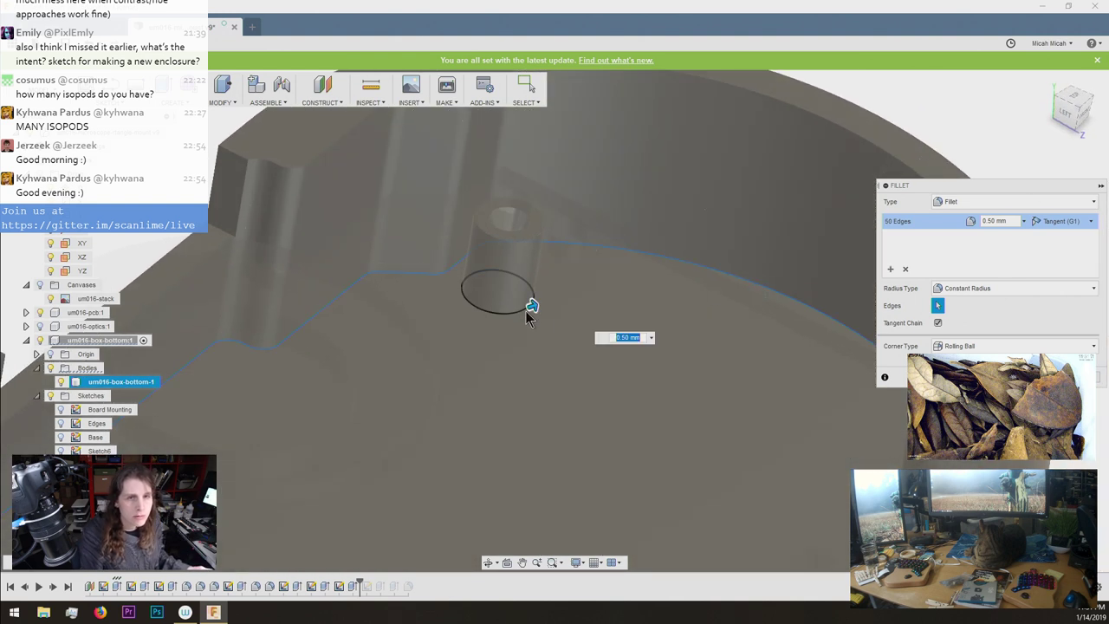
Try radii of 1 mm and 3 mm on the selected floor and post edges, and cancel the fillet.
text(1)
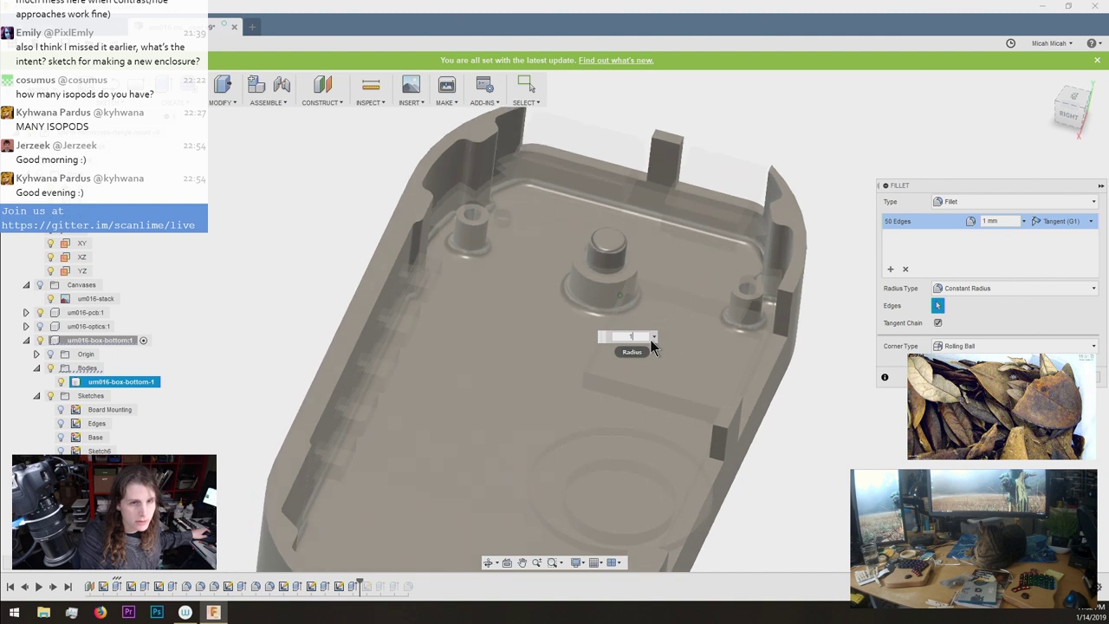
text(3)
key(Return)
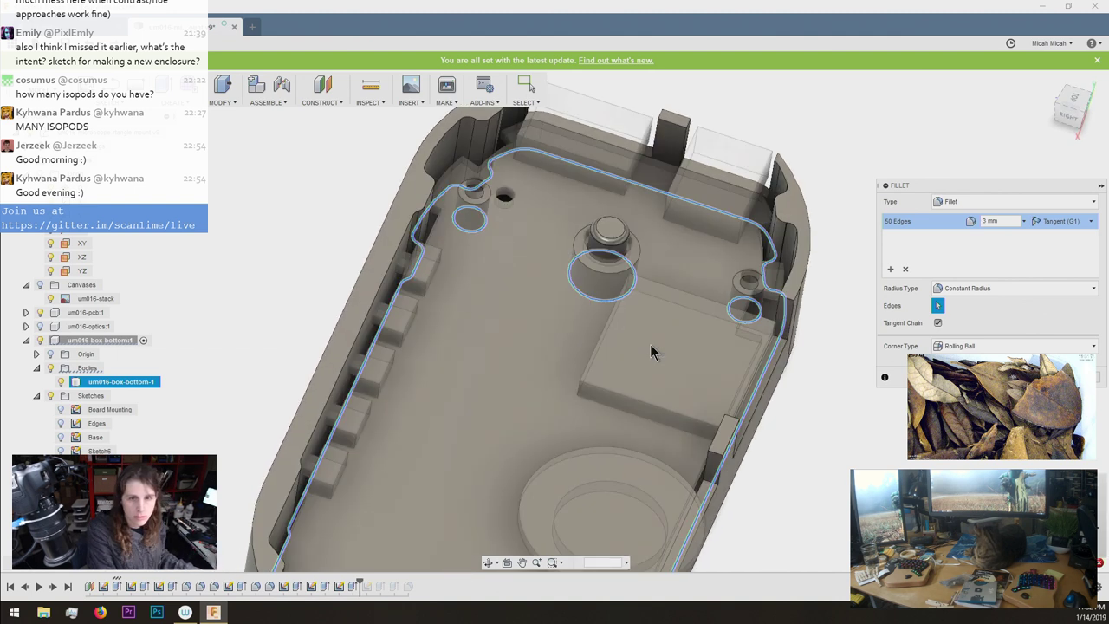
text(1)
key(Return)
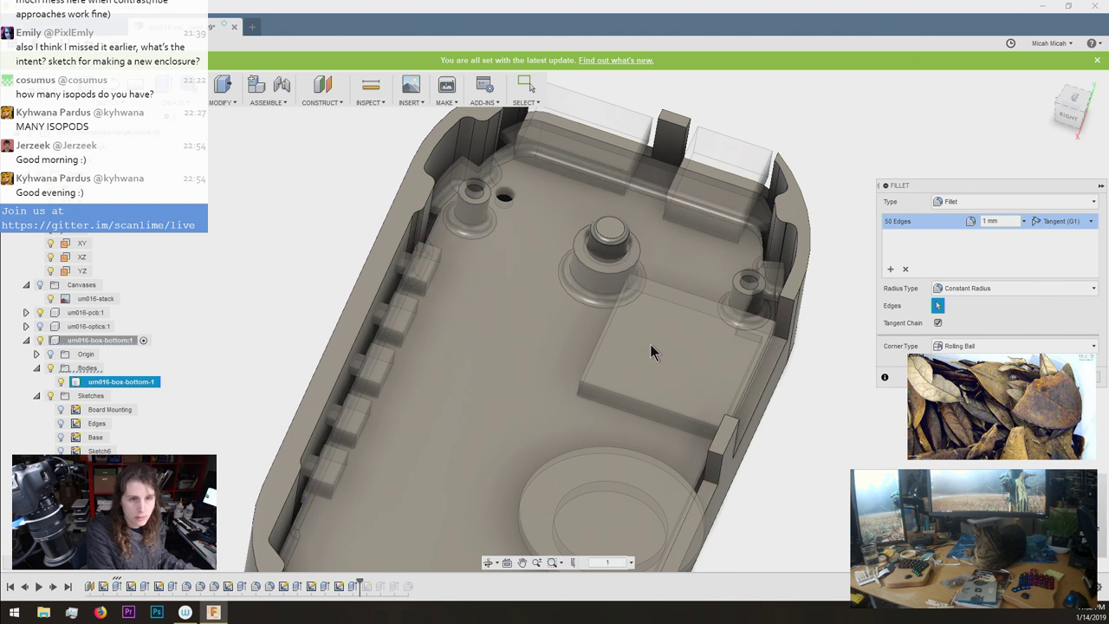
text(2)
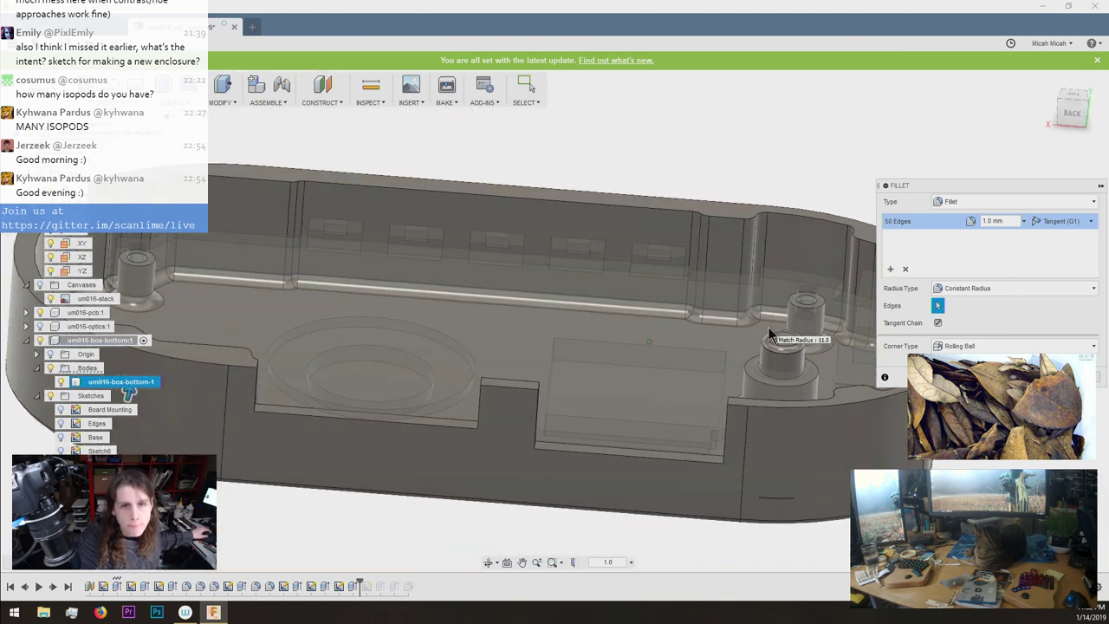
shift+middle_drag(240, 396, 839, 394)
scroll(754, 330, down, 5)
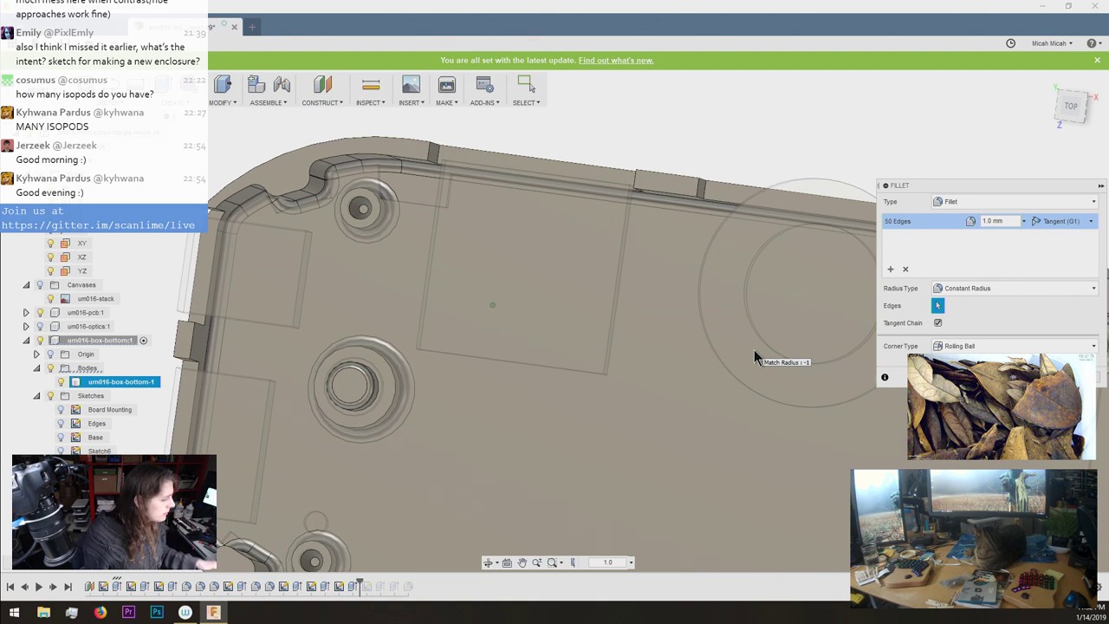
key(Escape)
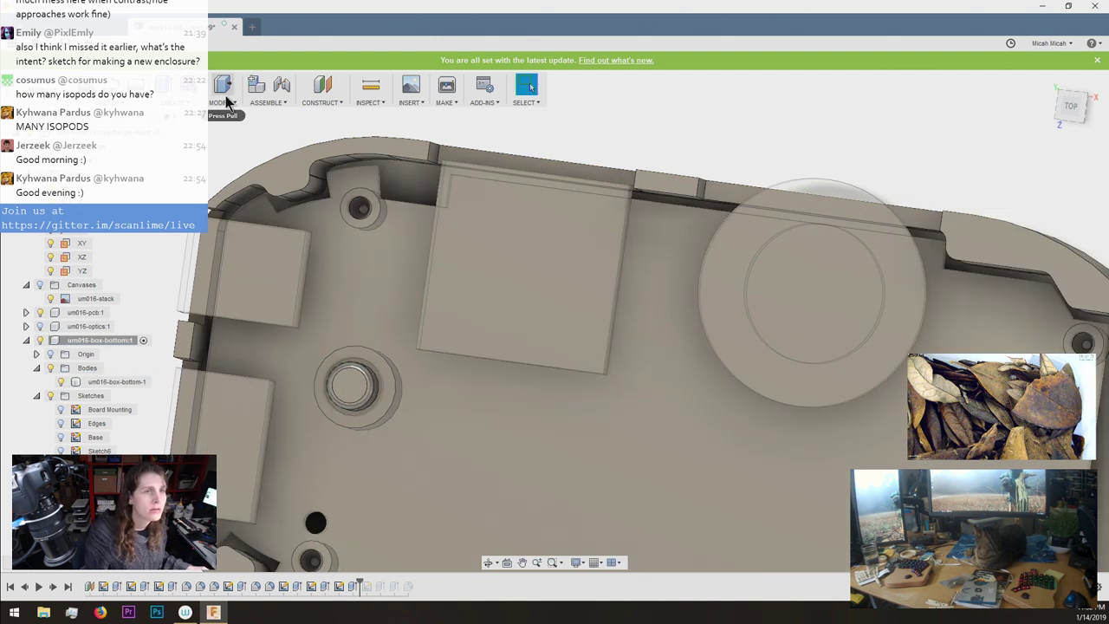
Start a chamfer on the edge chain where the inner walls meet the floor and on the mounting posts' circular base edges.
click(227, 102)
click(229, 142)
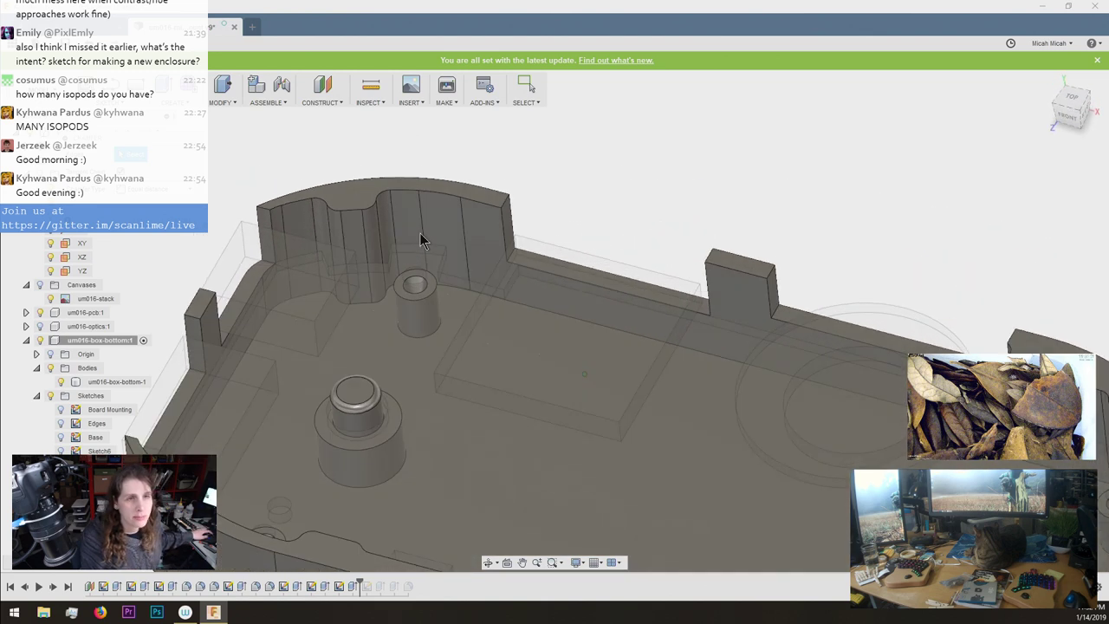
click(425, 298)
shift+middle_drag(425, 298, 450, 332)
click(450, 327)
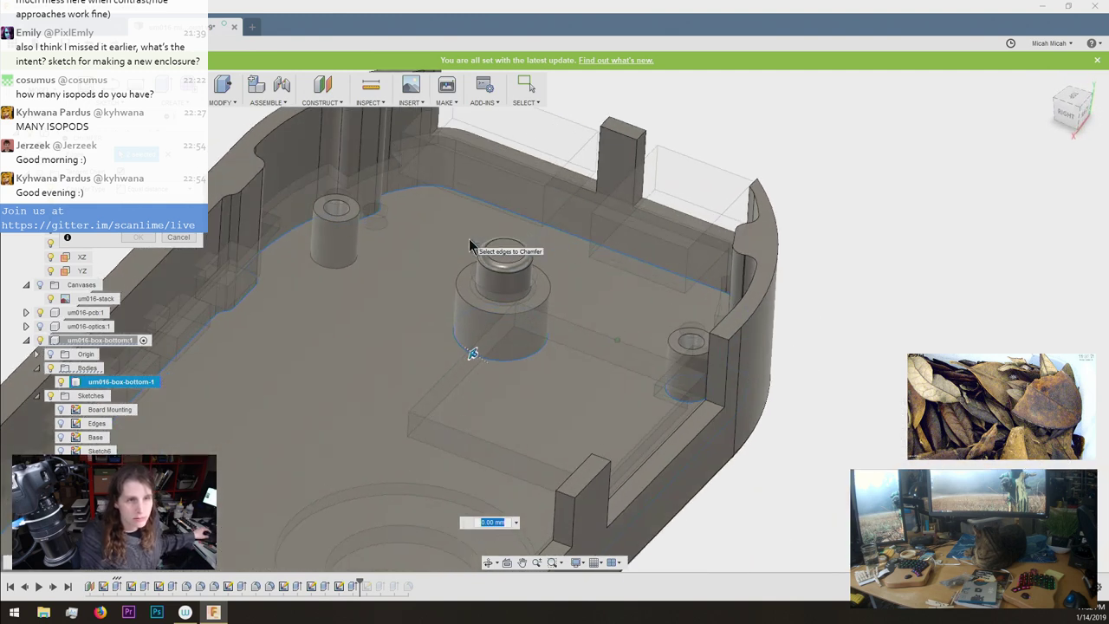
shift+middle_drag(468, 246, 387, 256)
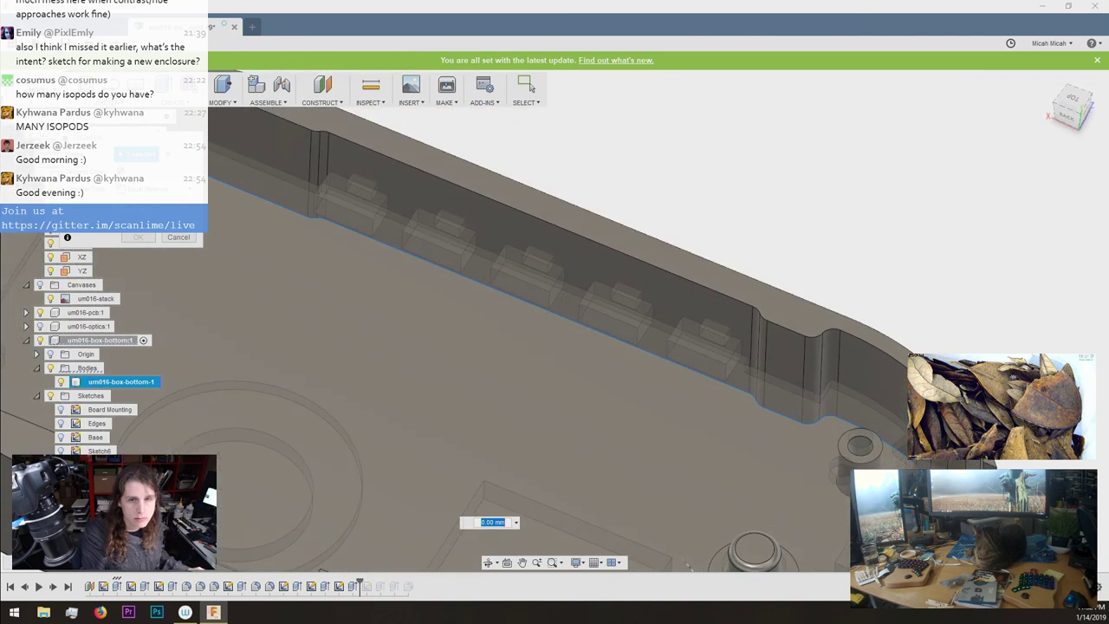
shift+middle_drag(642, 321, 605, 316)
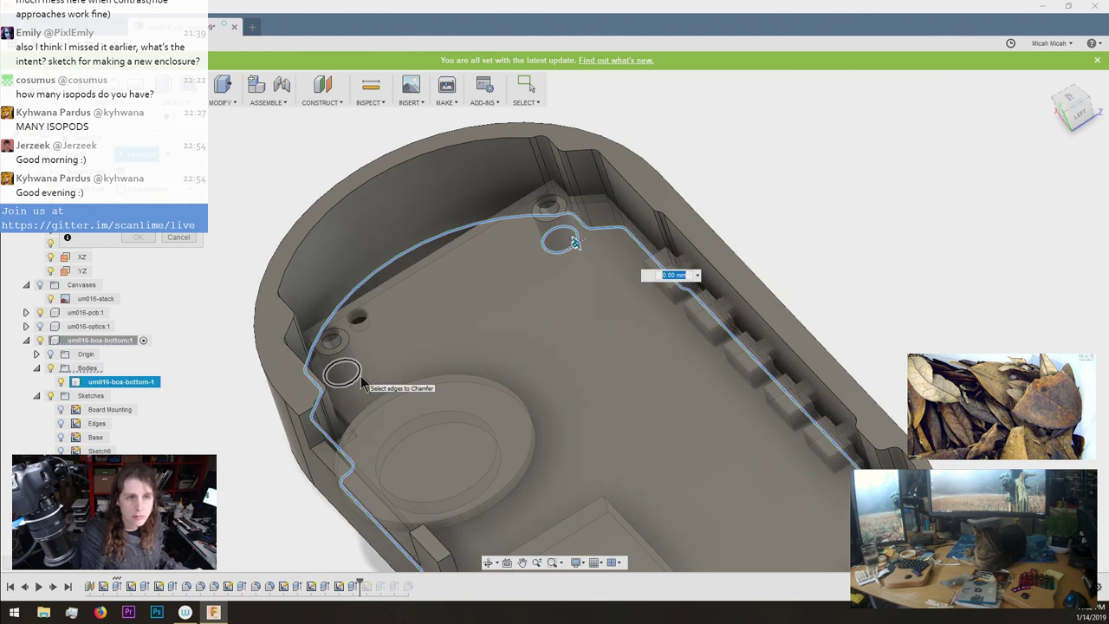
scroll(825, 155, down, 5)
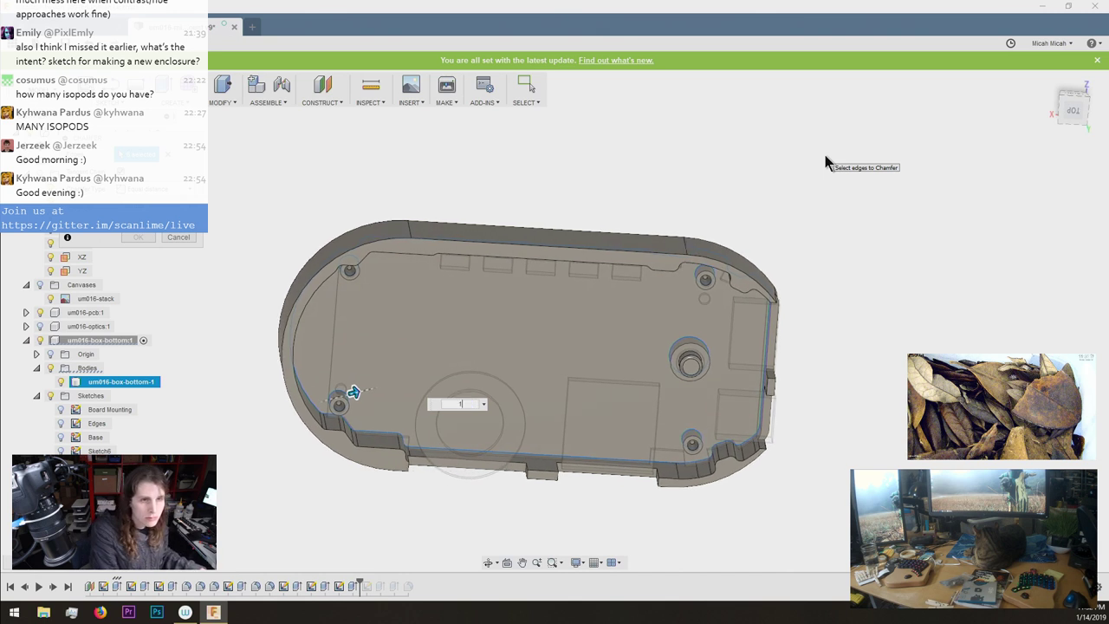
Try a 2 mm chamfer distance on the selected floor and post edges, and apply the chamfer at 1 mm.
text(2)
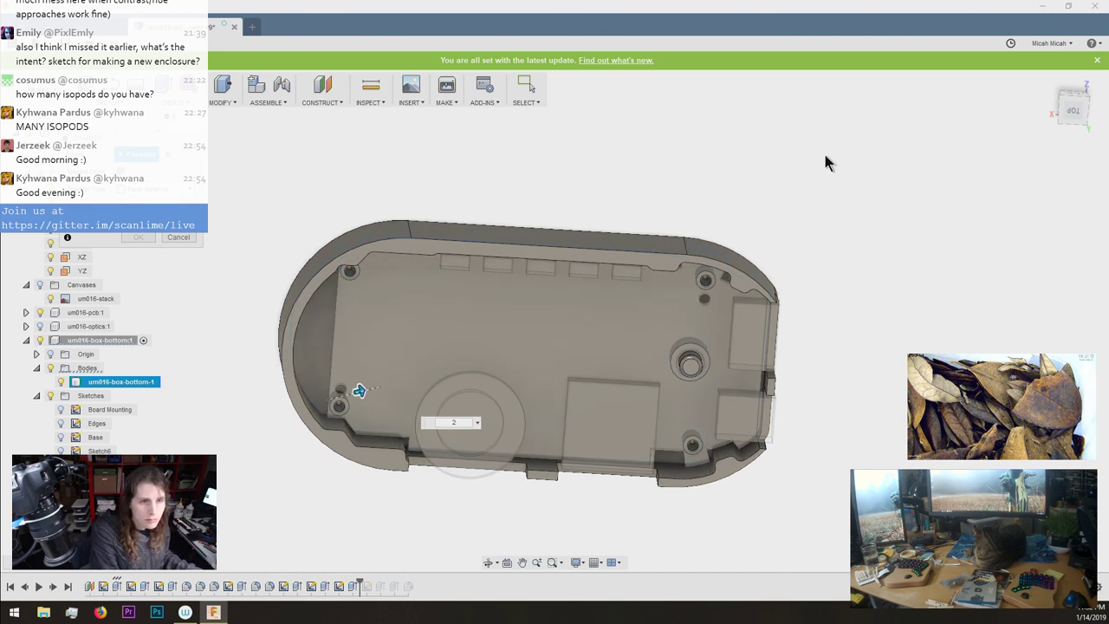
text(1)
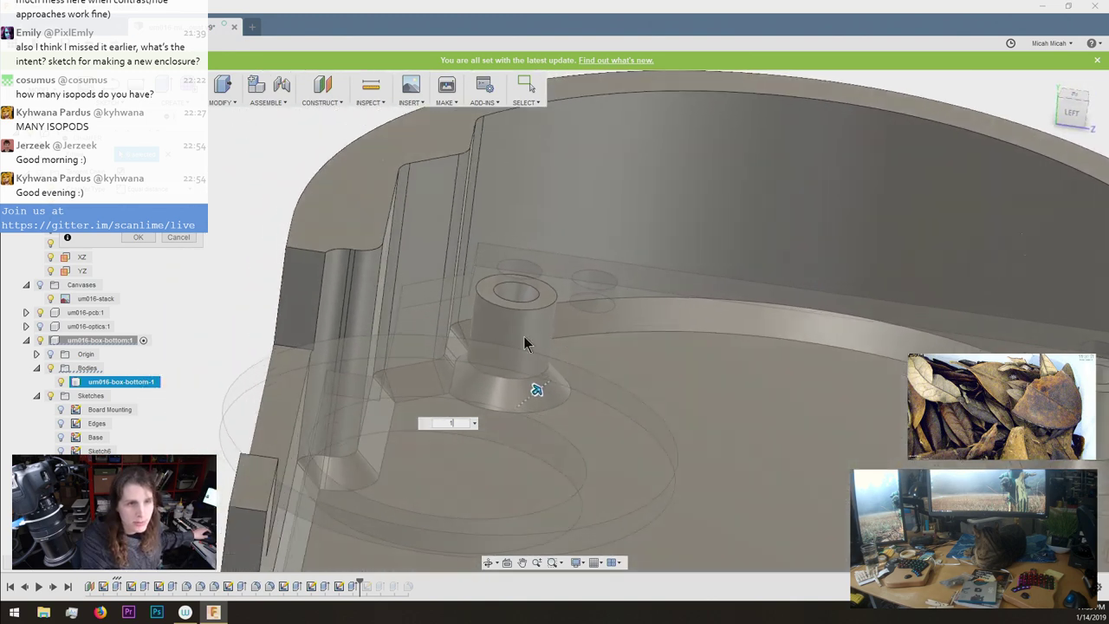
scroll(546, 372, down, 5)
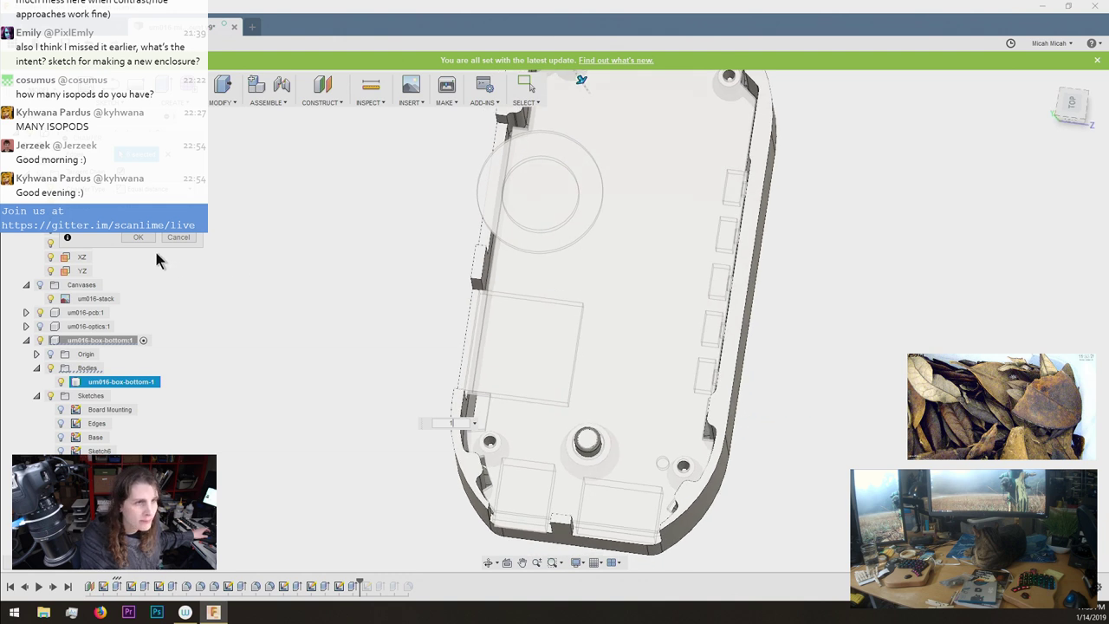
key(Escape)
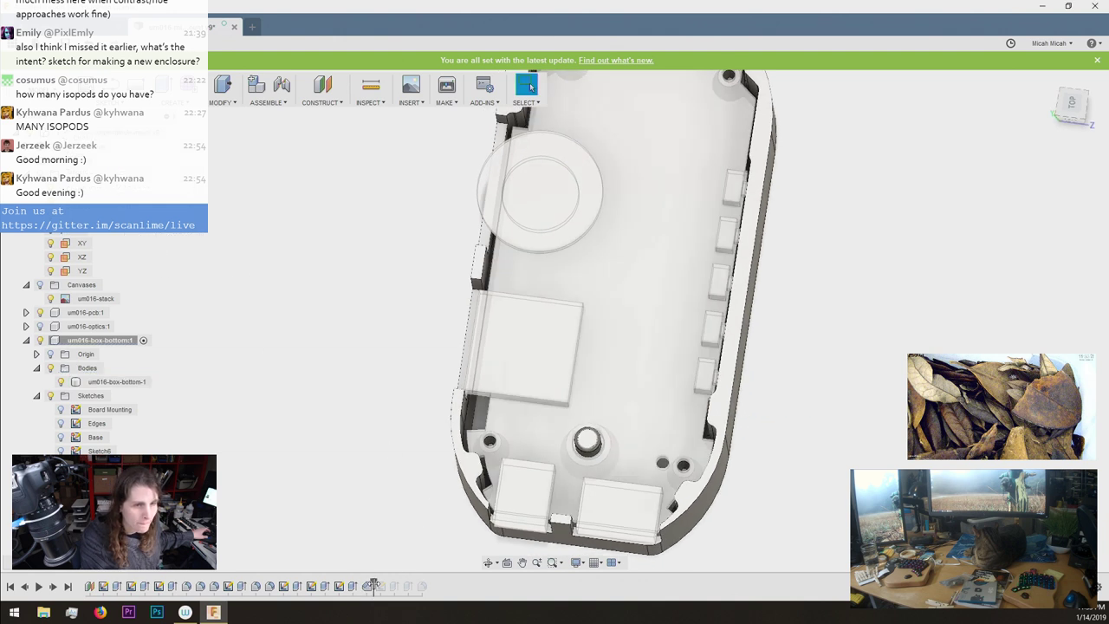
drag(430, 581, 430, 581)
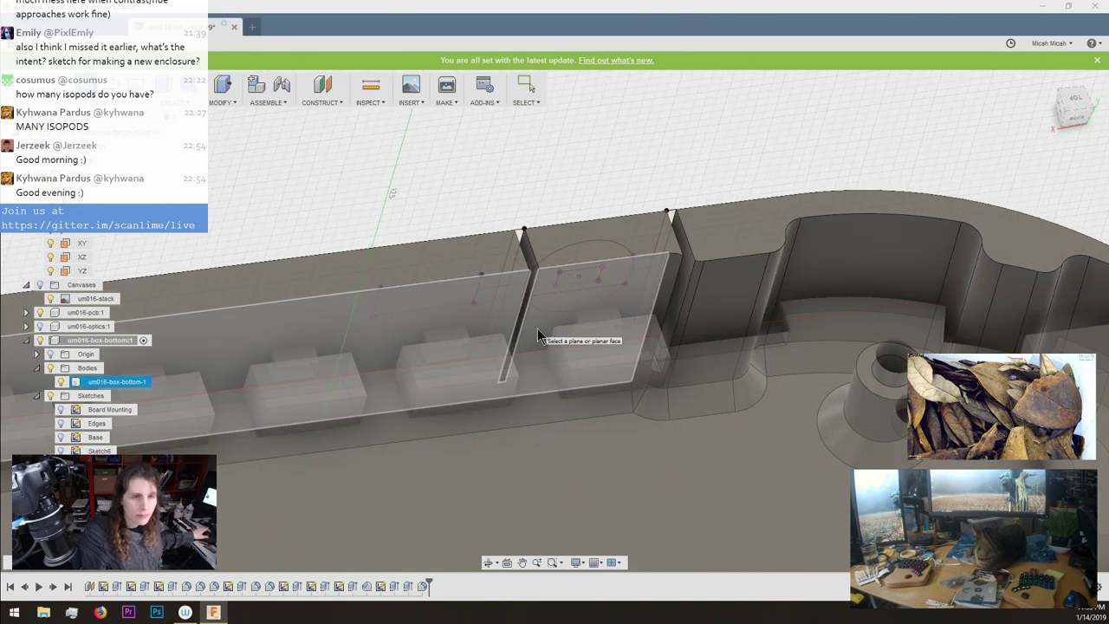
click(382, 307)
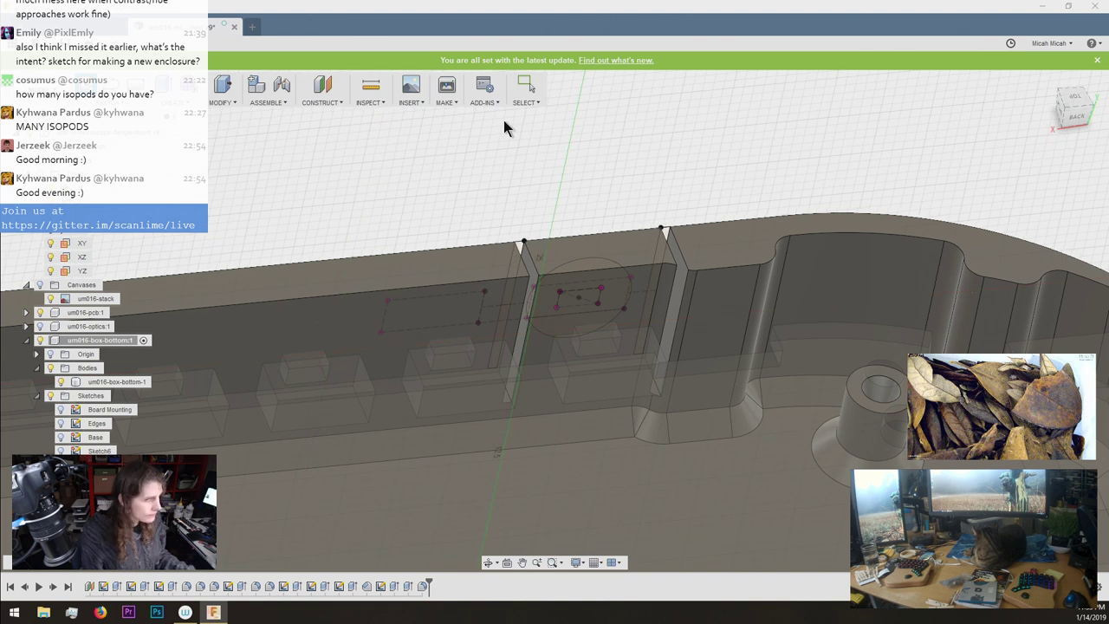
key(Escape)
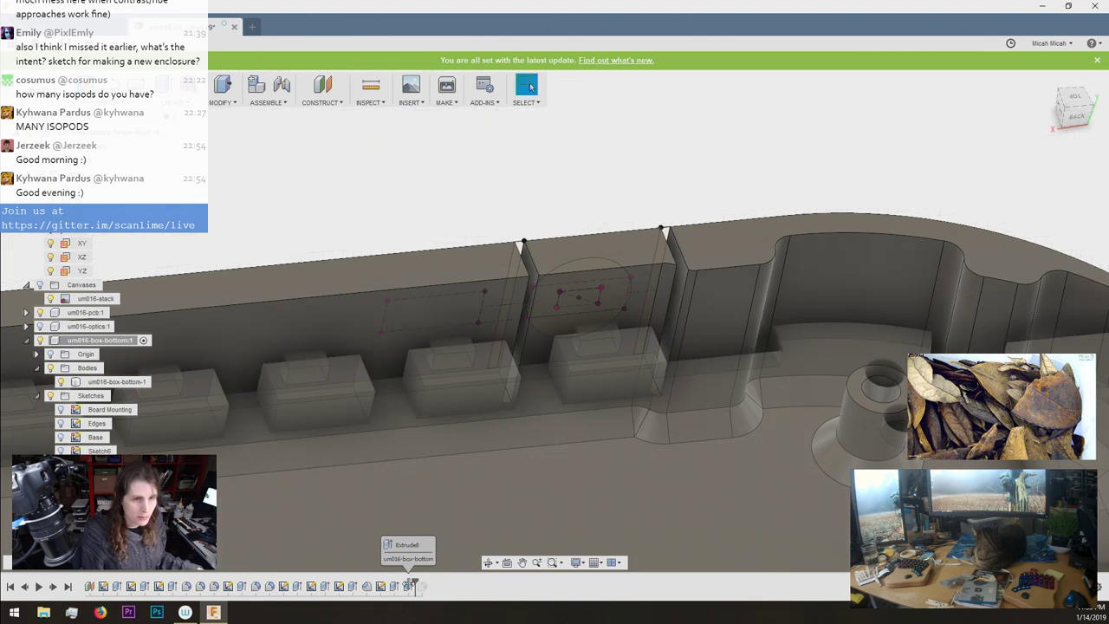
On the inner wall face, start a sketch ahead of the slot cut in the timeline and project the end switch's plunger face into it.
drag(389, 583, 388, 584)
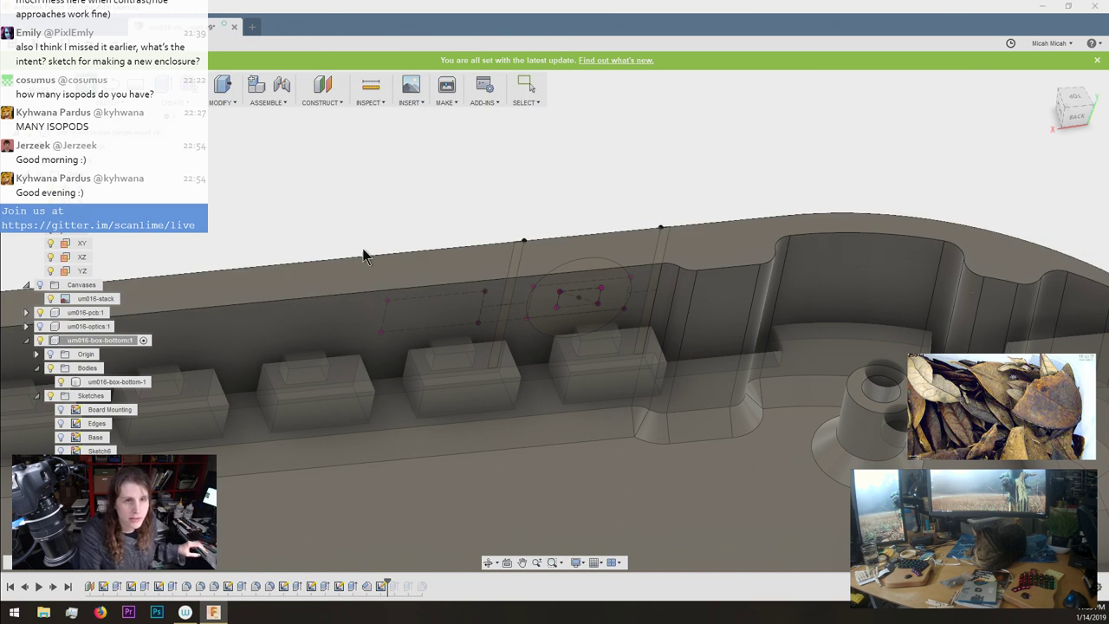
click(532, 352)
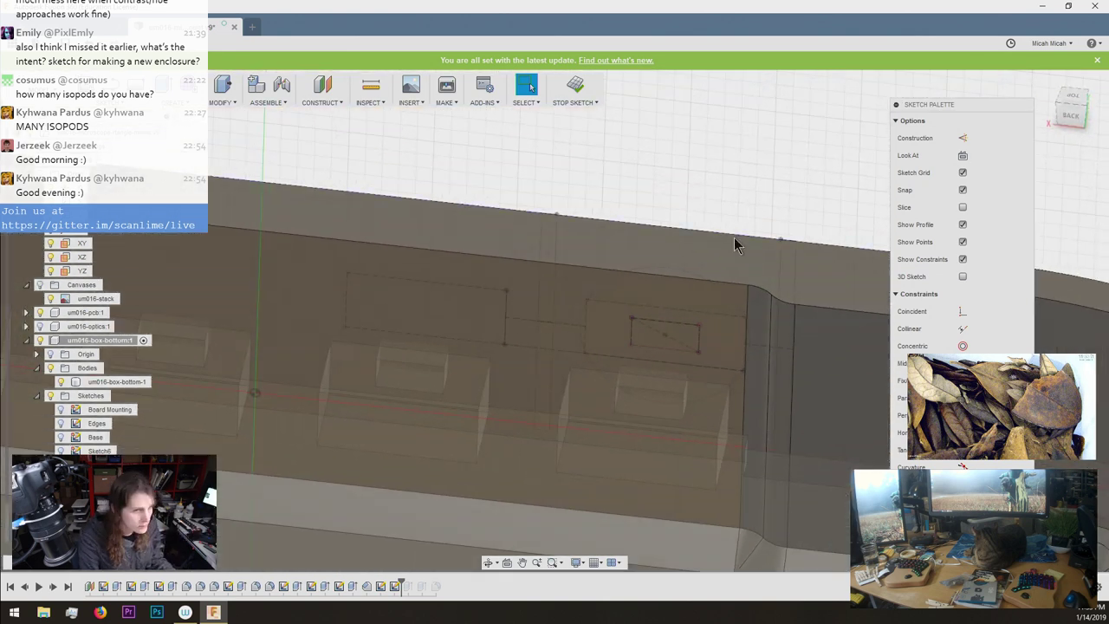
key(p)
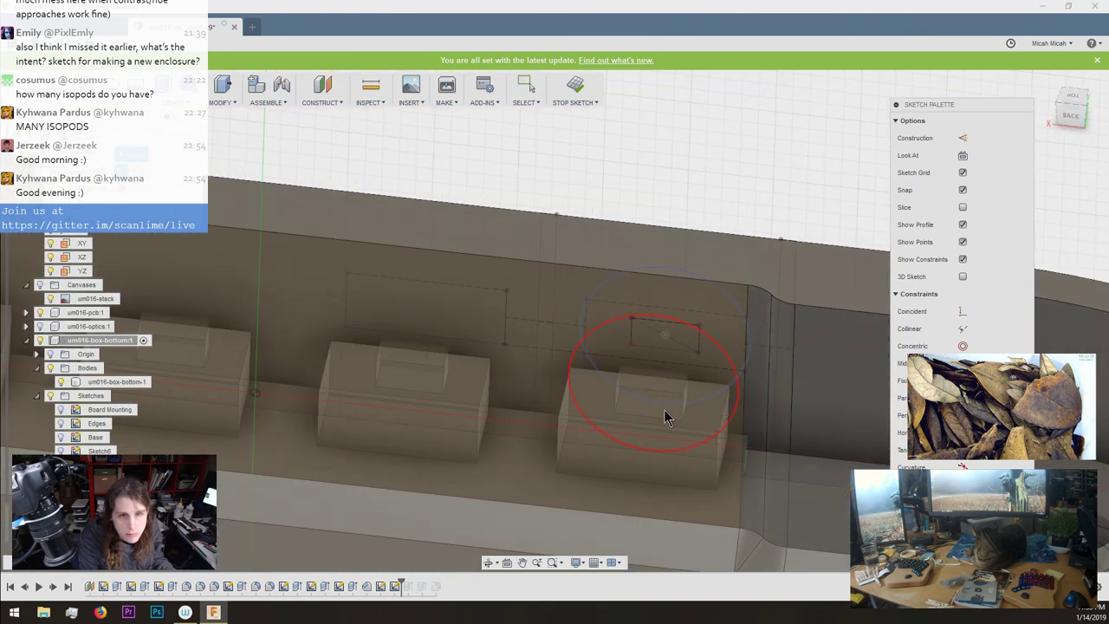
click(626, 407)
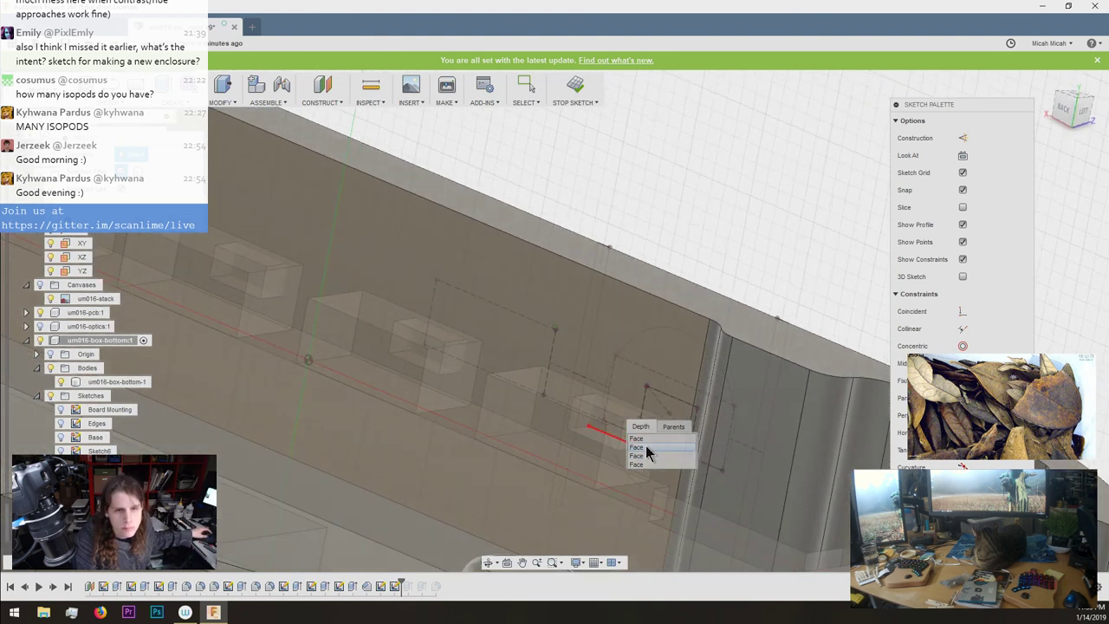
click(516, 401)
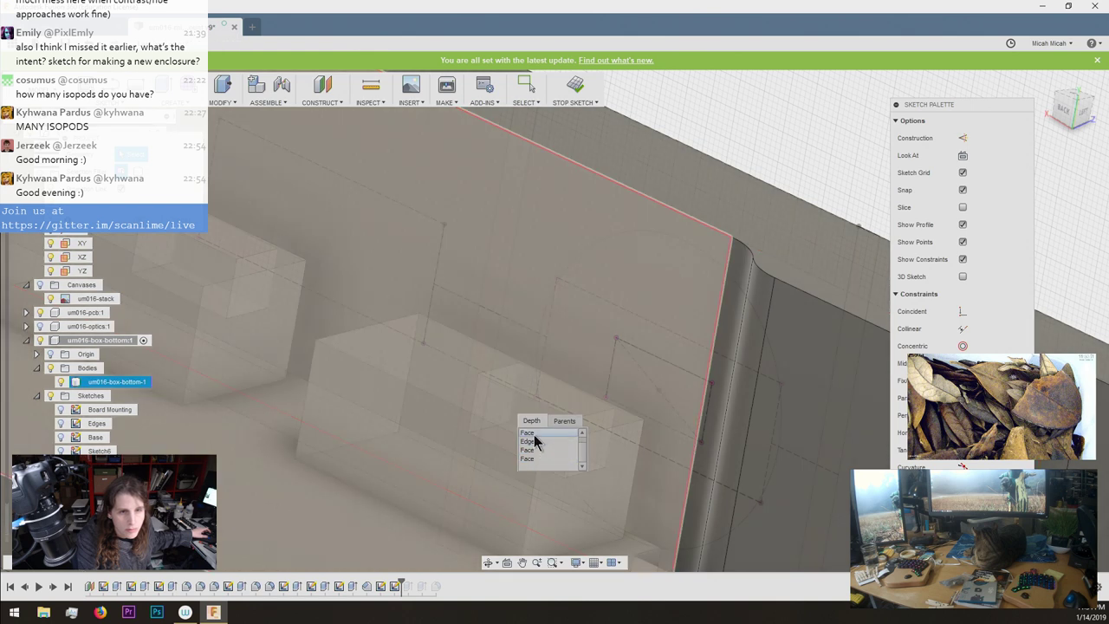
scroll(538, 435, up, 1)
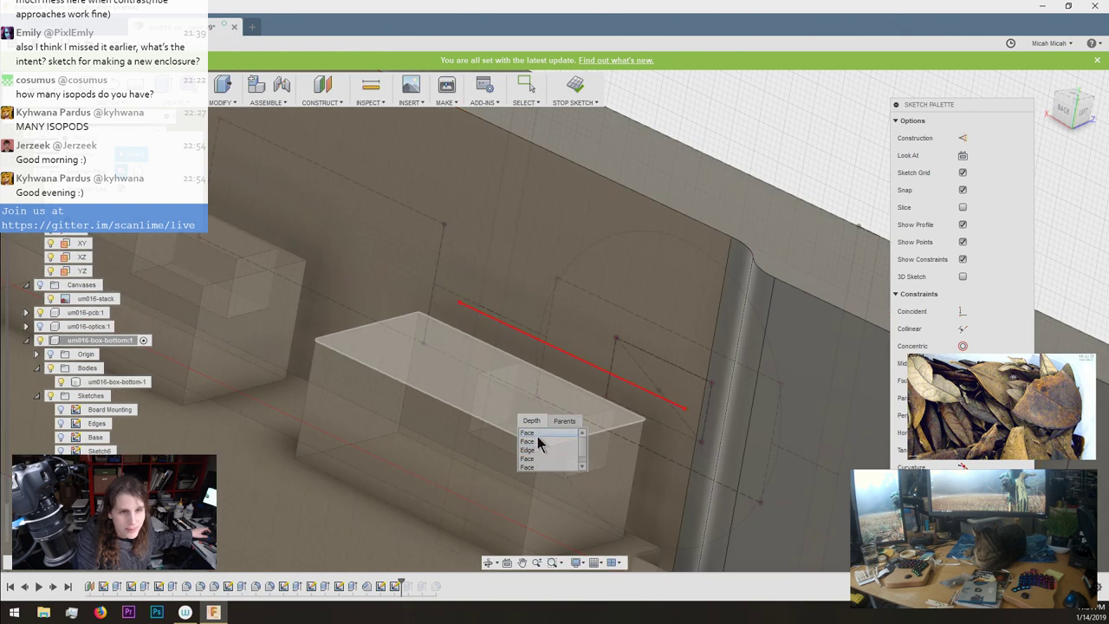
shift+middle_drag(492, 392, 472, 352)
click(471, 355)
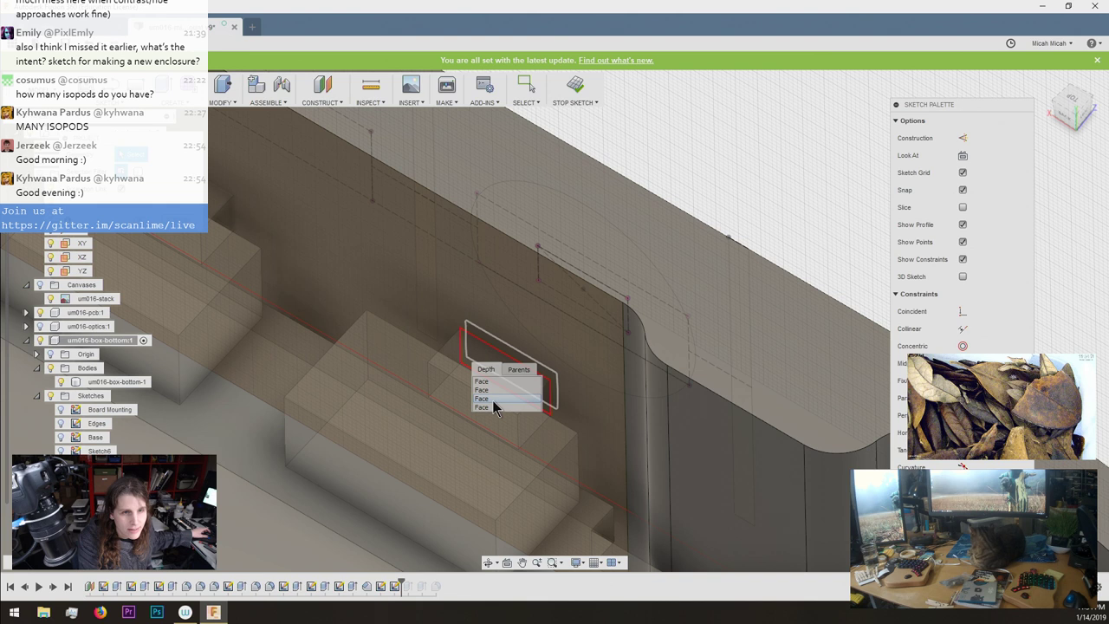
click(494, 387)
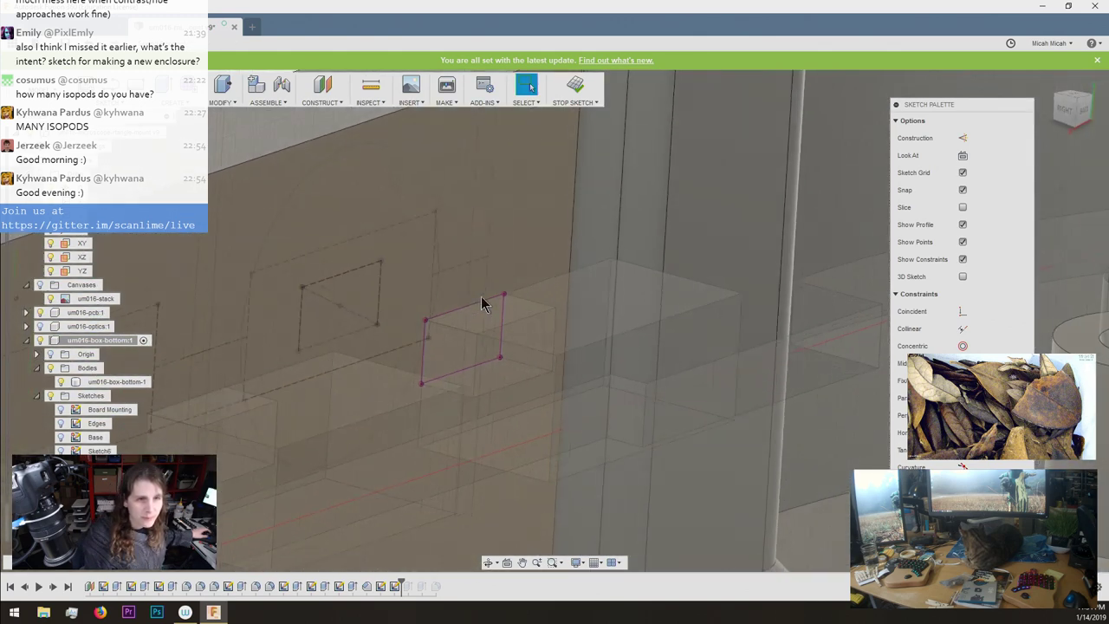
Try to offset the projected plunger rectangle outward, testing distances of 0.5 mm, 0.3 mm and 0.2 mm.
mouse_move(481, 297)
shift+middle_down()
mouse_move(606, 309)
mouse_move(656, 296)
mouse_move(661, 317)
mouse_move(710, 297)
mouse_move(555, 317)
shift+middle_up()
click(468, 336)
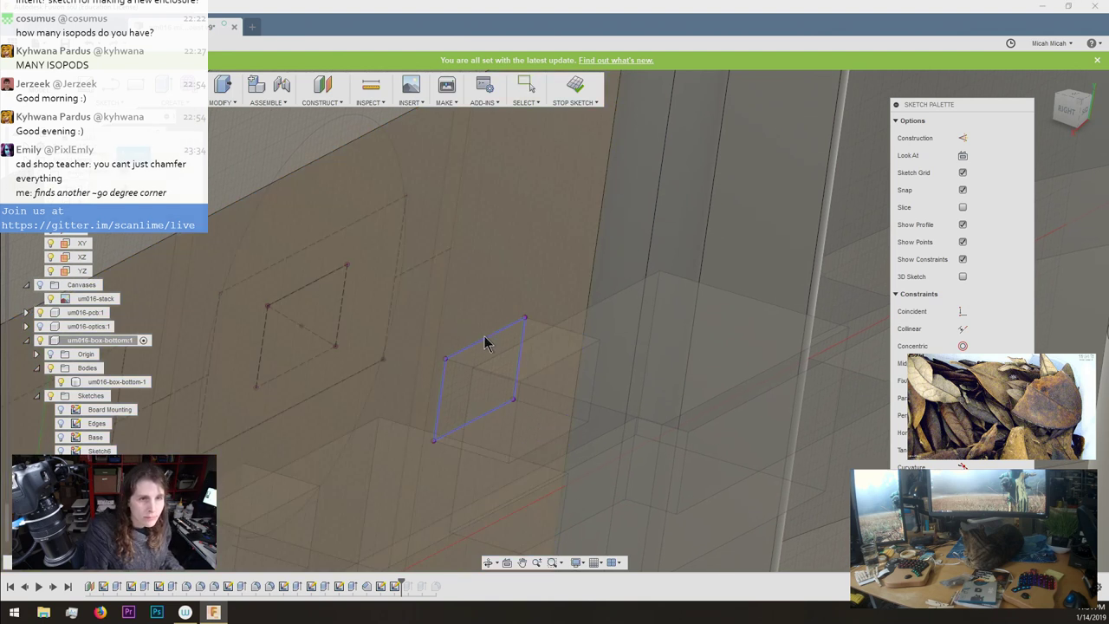
key(e)
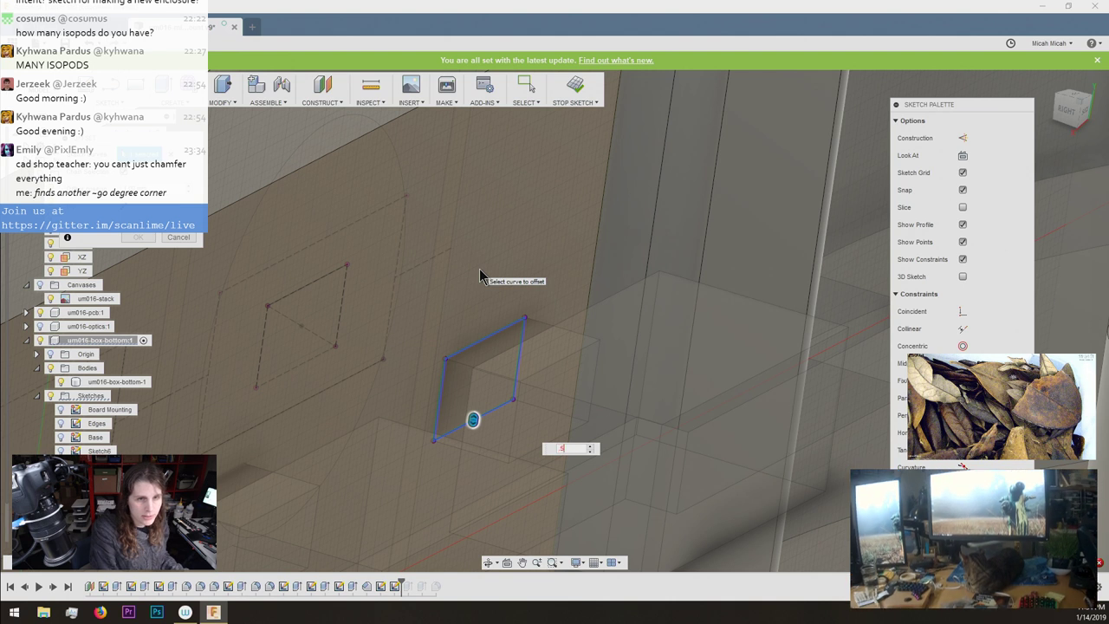
text(.5)
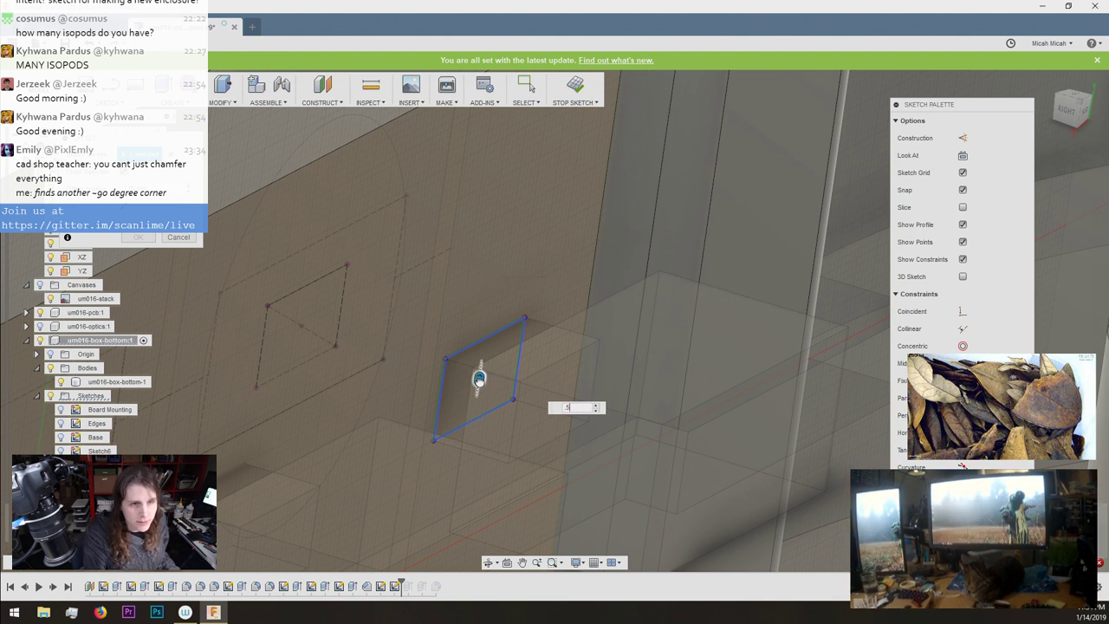
drag(480, 376, 484, 326)
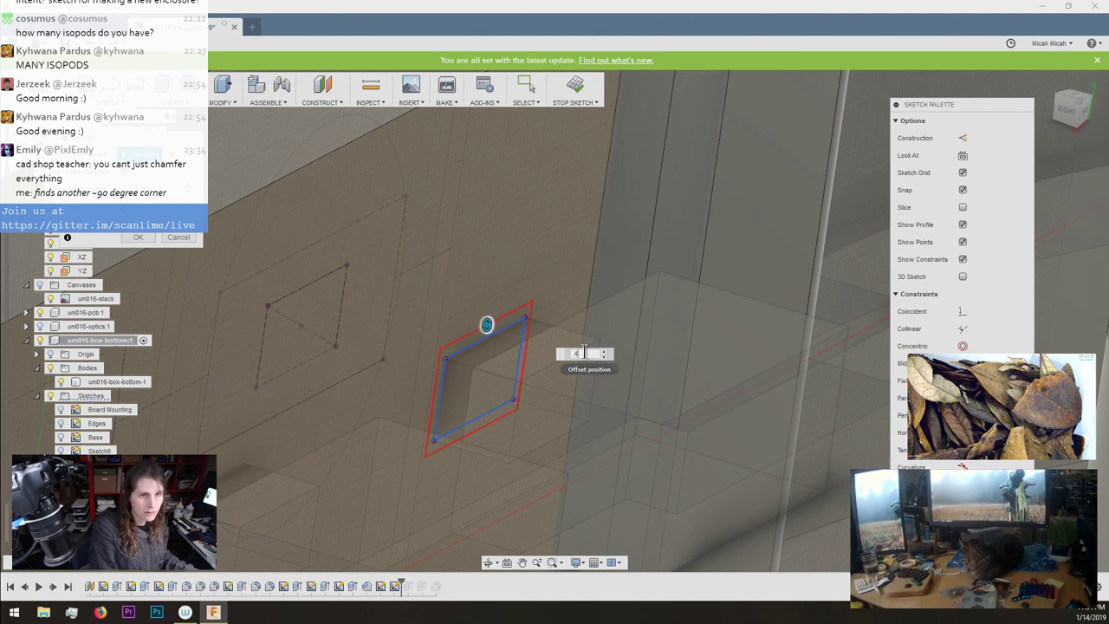
text(5)
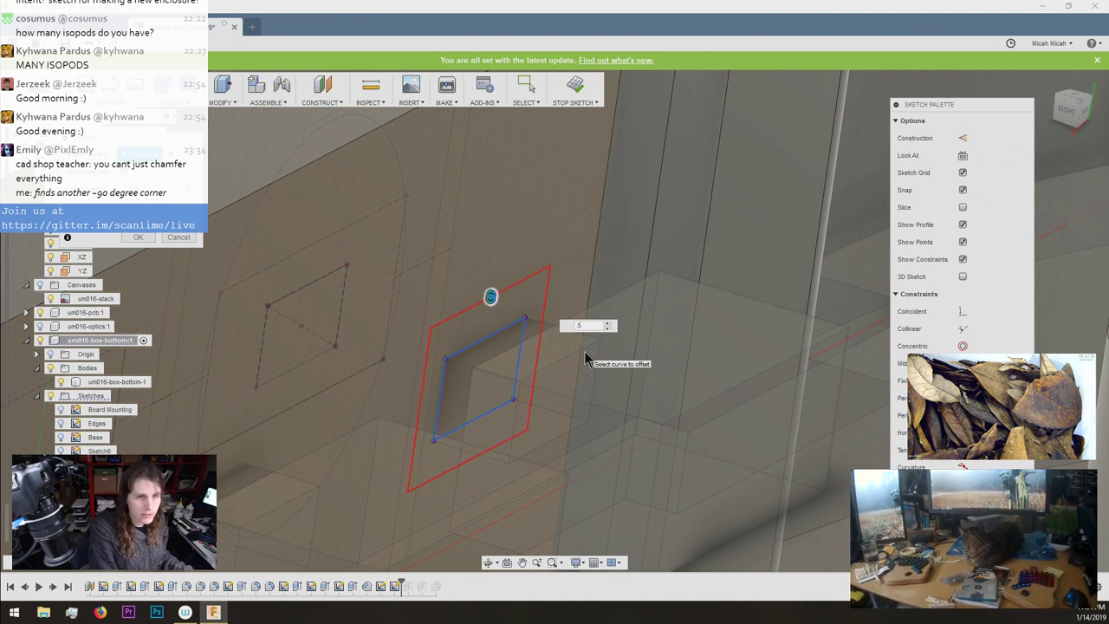
key(BackSpace)
text(.43)
key(BackSpace)
key(BackSpace)
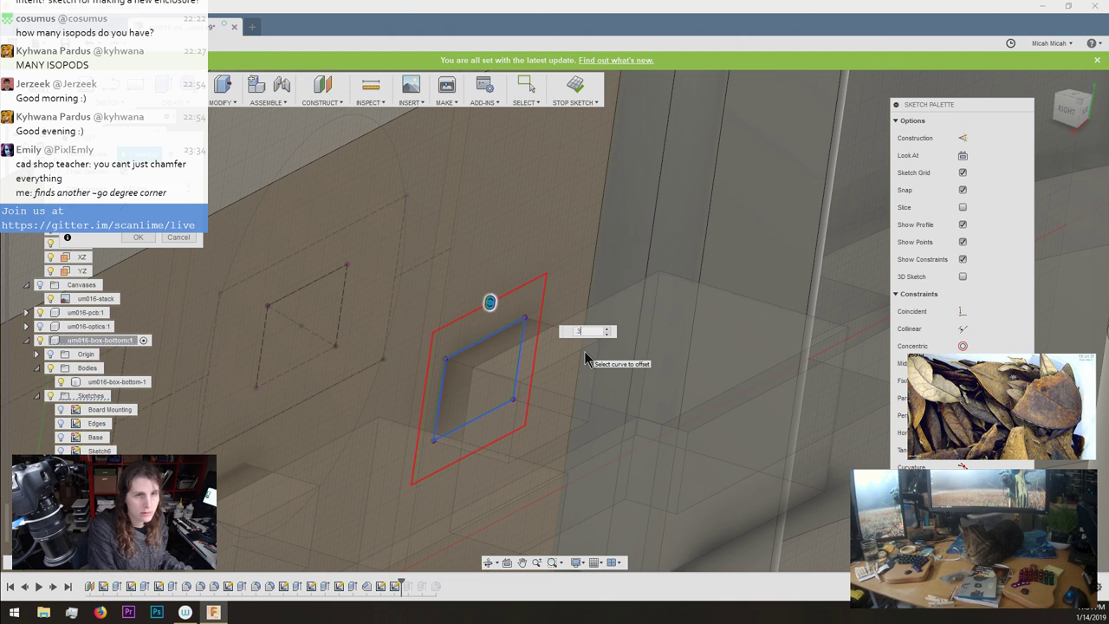
text(3)
key(BackSpace)
text(2)
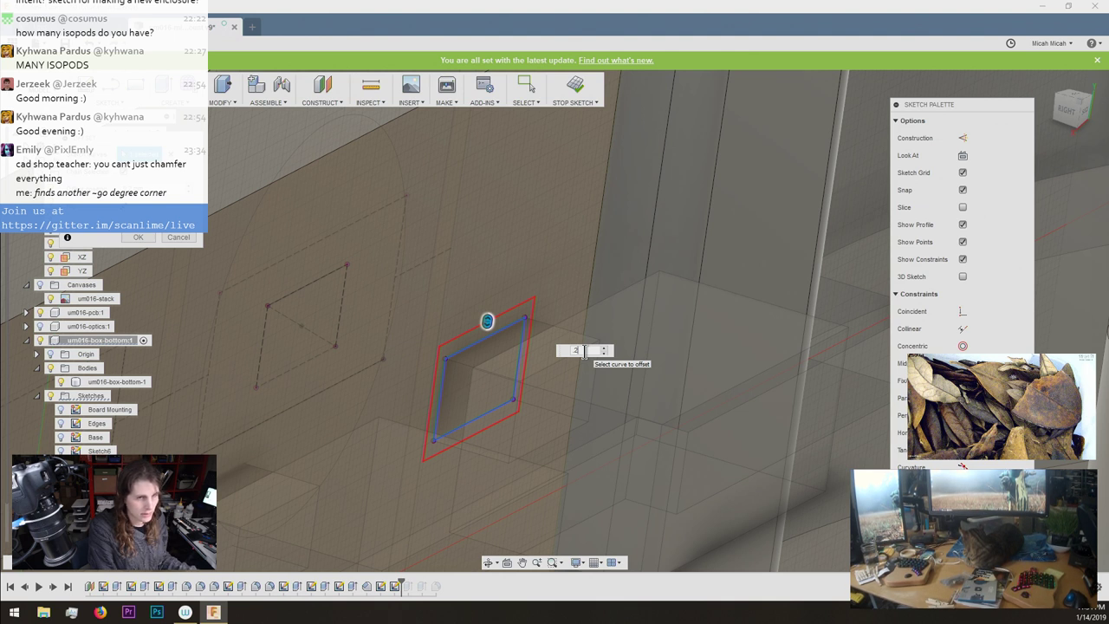
key(Return)
Try to extrude the projected plunger rectangle as a -0.20 mm cut into the wall with a -15 degree taper.
key(e)
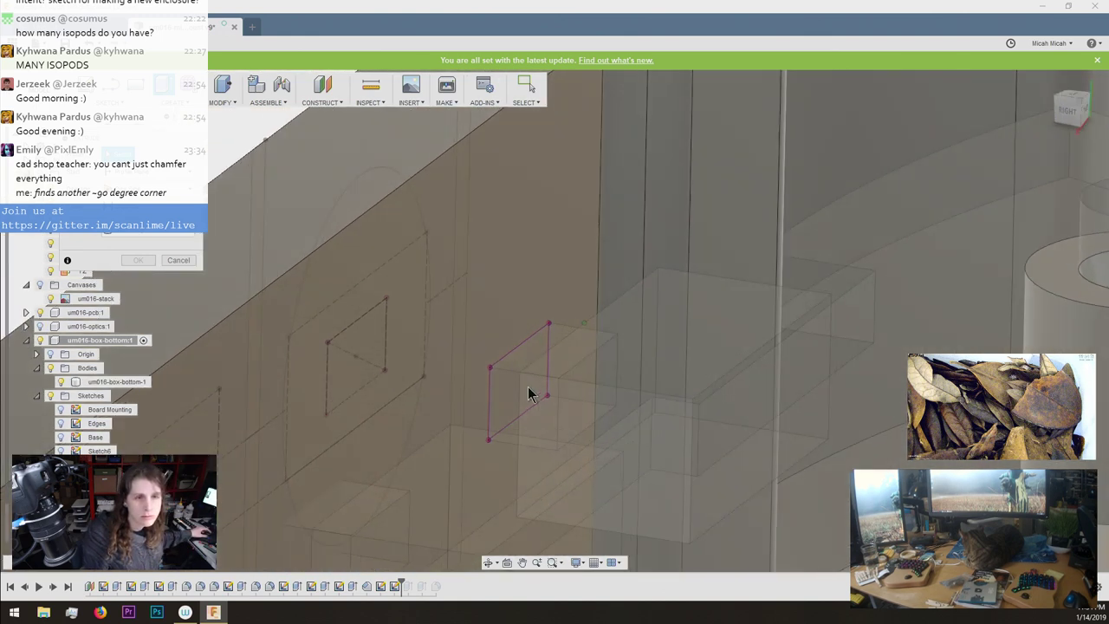
shift+middle_drag(531, 394, 564, 347)
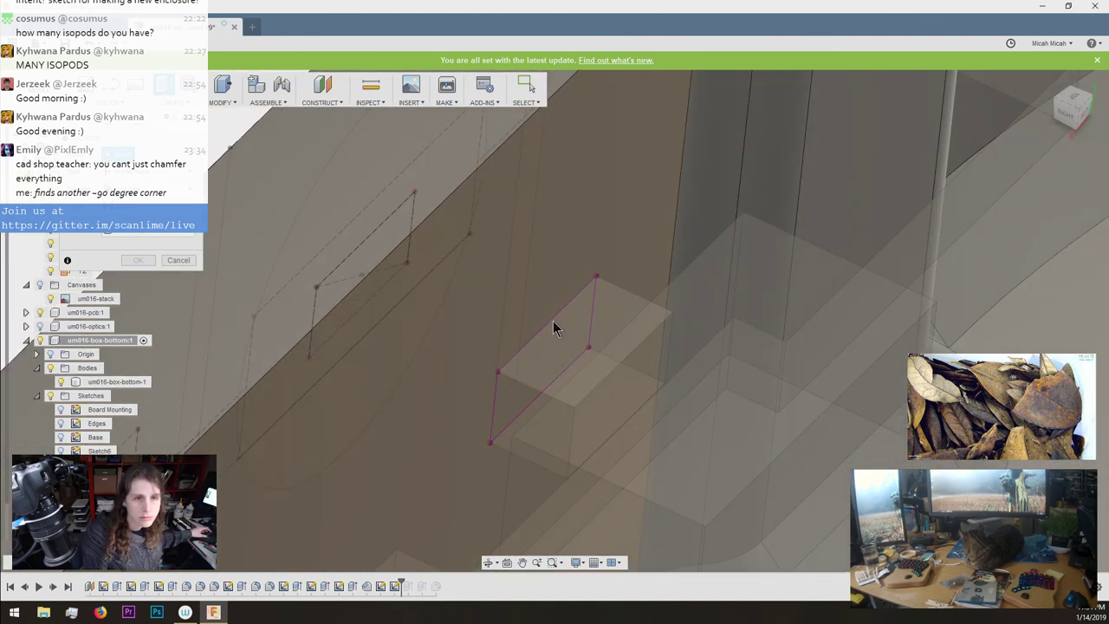
click(554, 324)
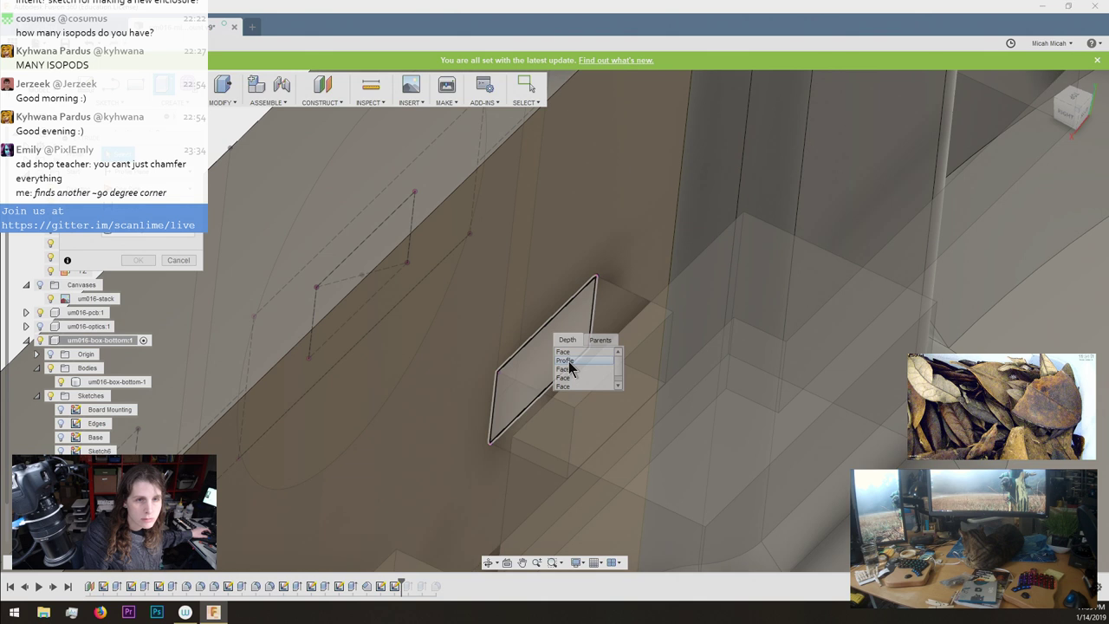
click(564, 360)
mouse_move(559, 368)
shift+middle_down()
mouse_move(553, 338)
mouse_move(551, 352)
shift+middle_up()
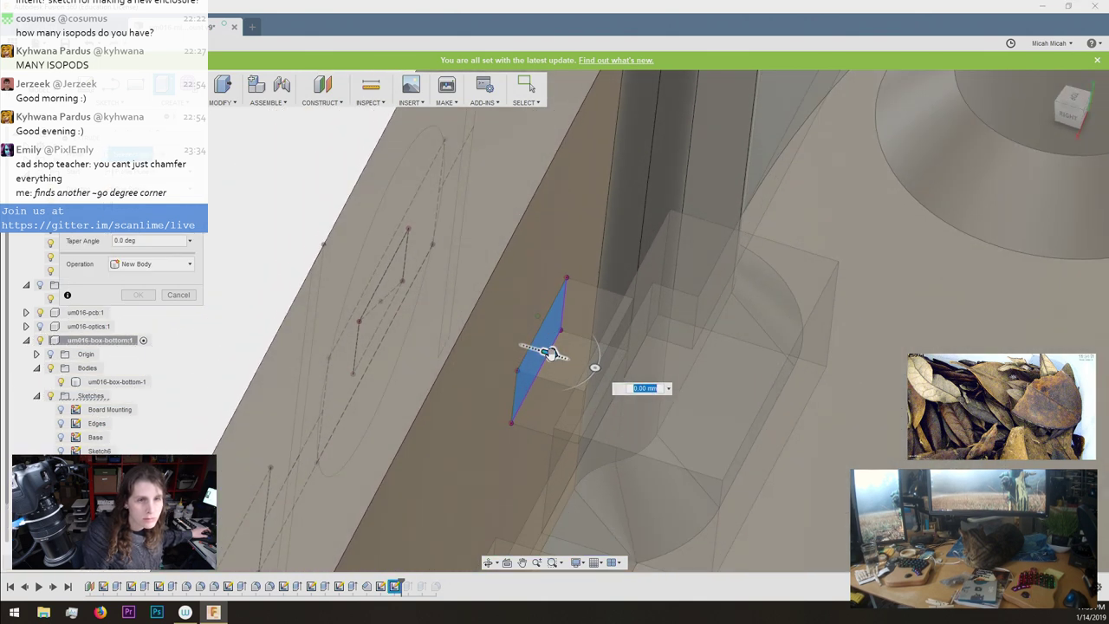
drag(550, 352, 537, 352)
shift+middle_drag(537, 351, 196, 256)
click(191, 241)
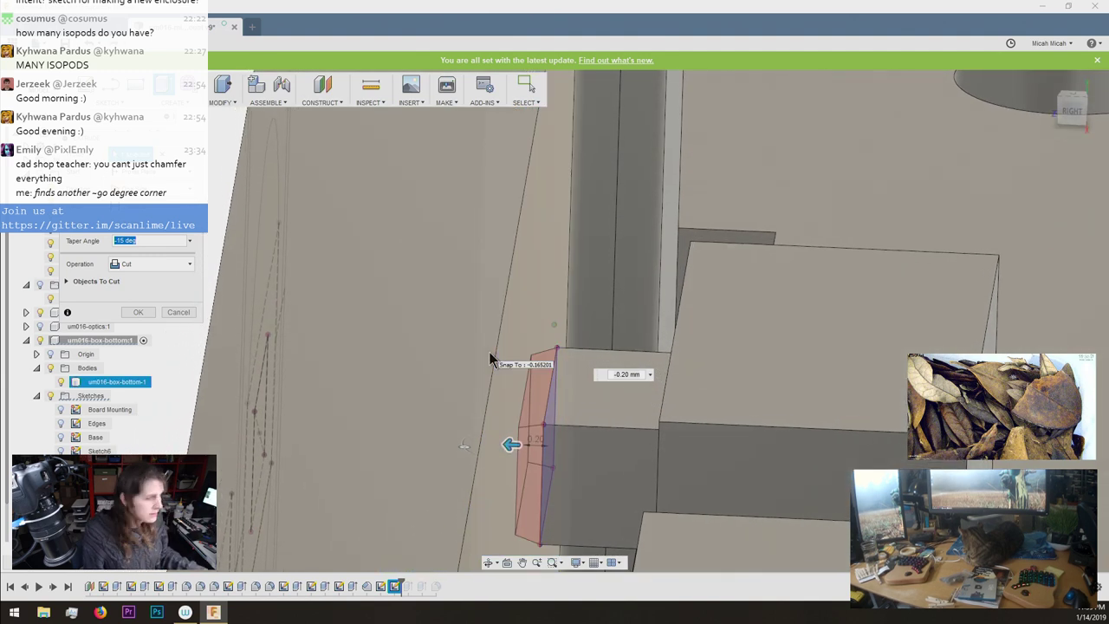
key(Escape)
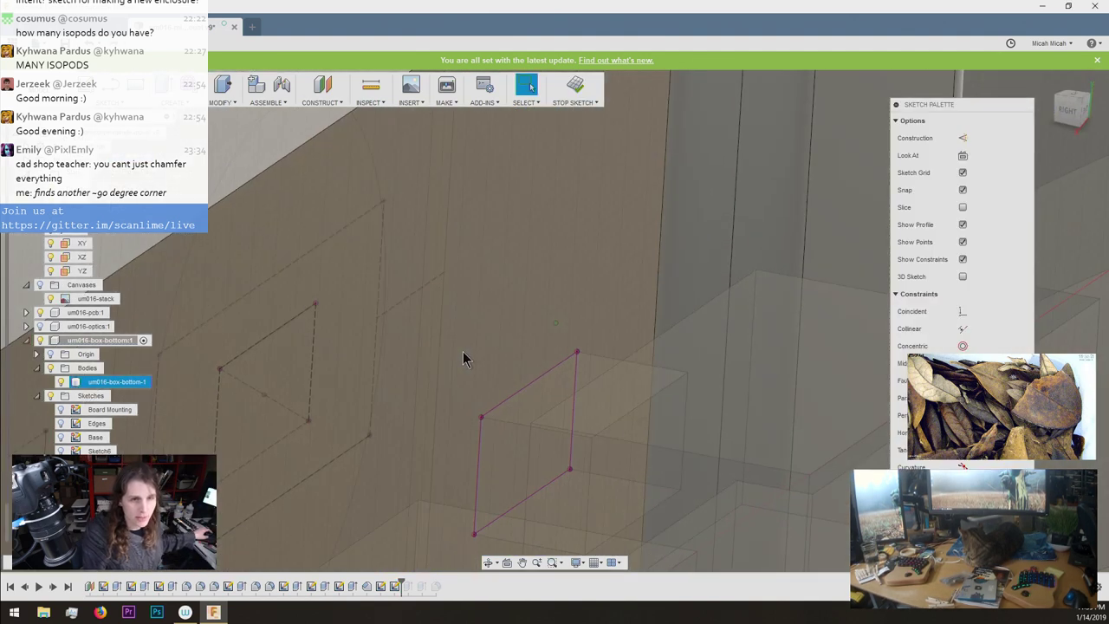
Offset the projected plunger rectangle outward on the inner wall sketch.
click(544, 385)
key(o)
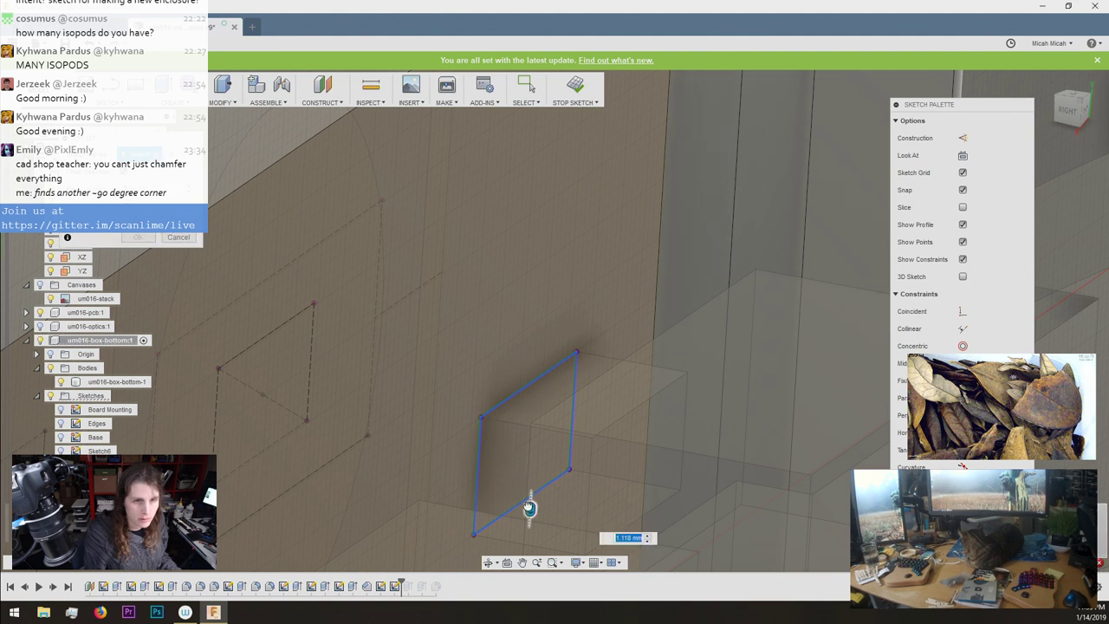
drag(530, 509, 540, 350)
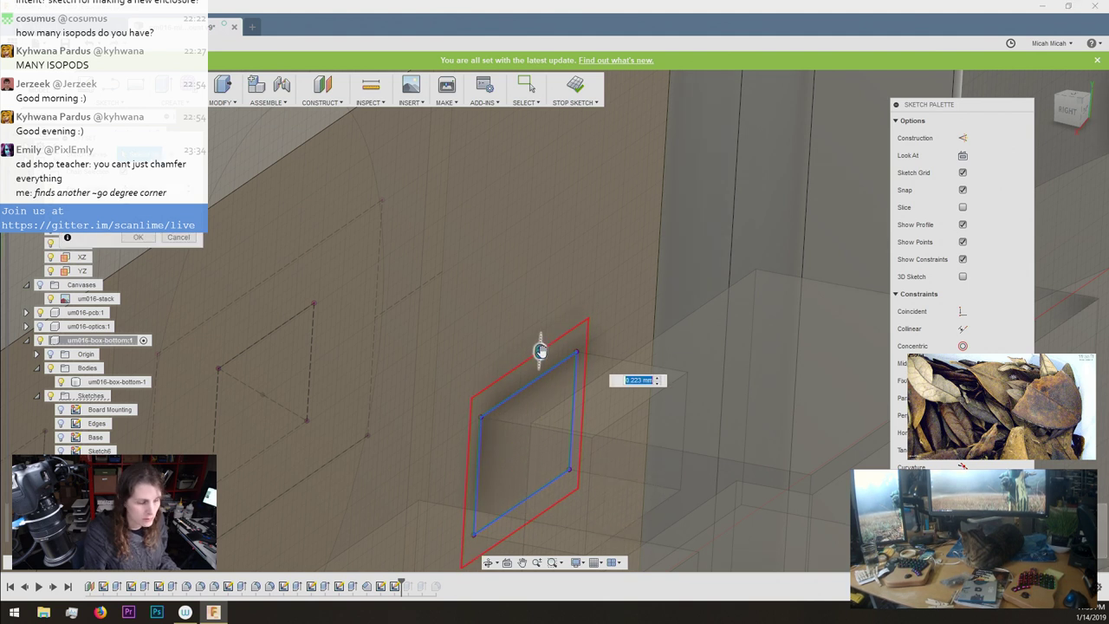
key(Return)
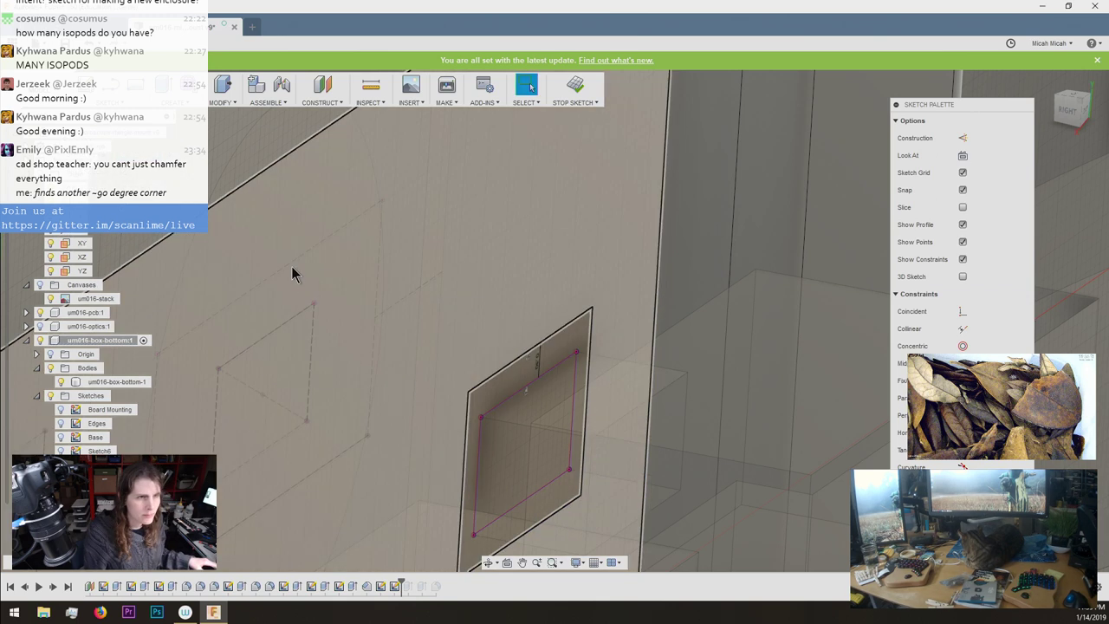
Extrude both plunger profiles as a -0.20 mm cut with a -15 degree taper, excluding button1 from the objects to cut.
key(e)
click(514, 387)
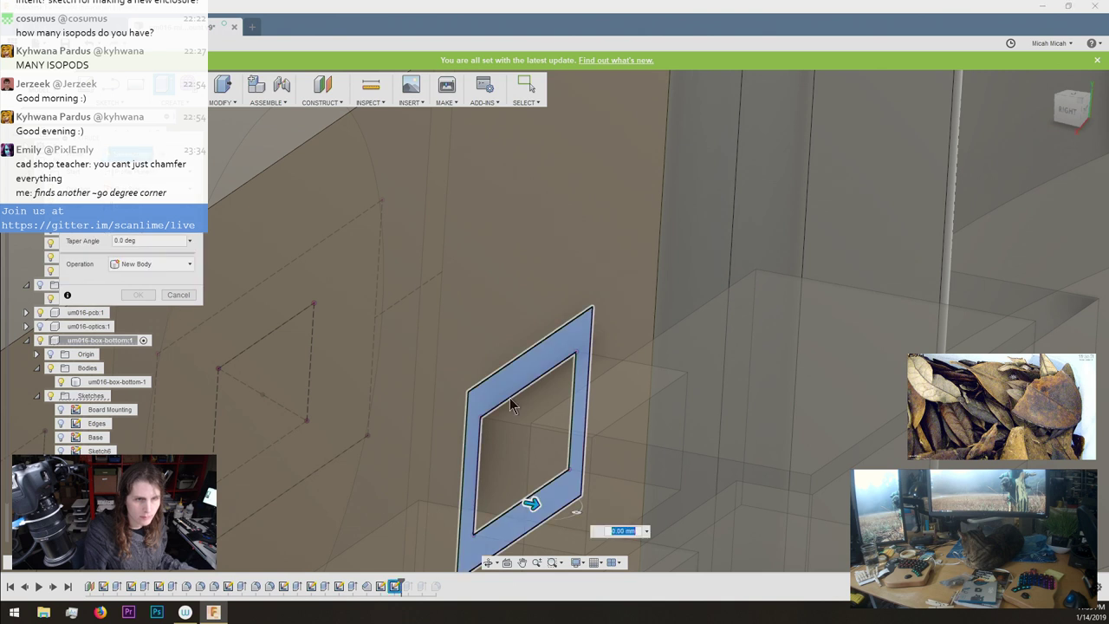
click(482, 427)
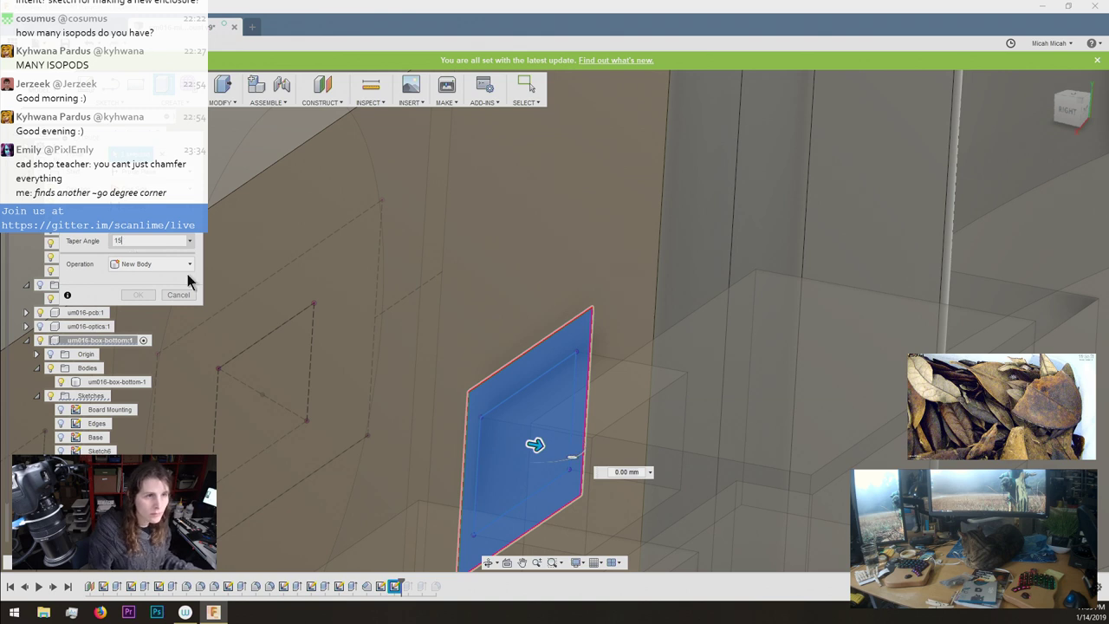
key(Tab)
drag(535, 444, 468, 433)
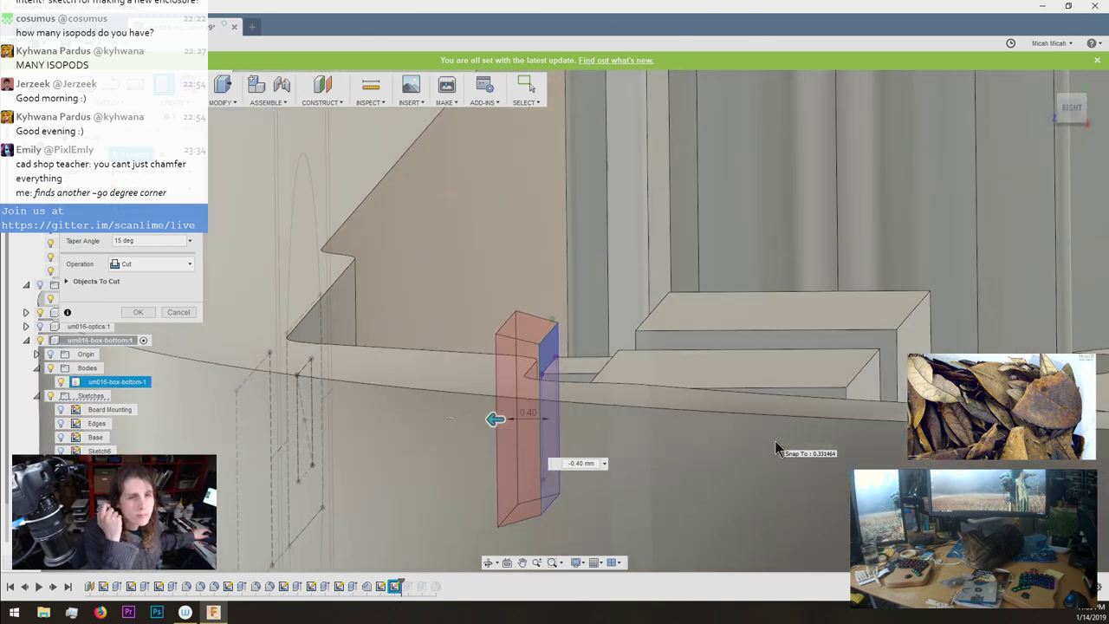
shift+middle_drag(777, 449, 778, 449)
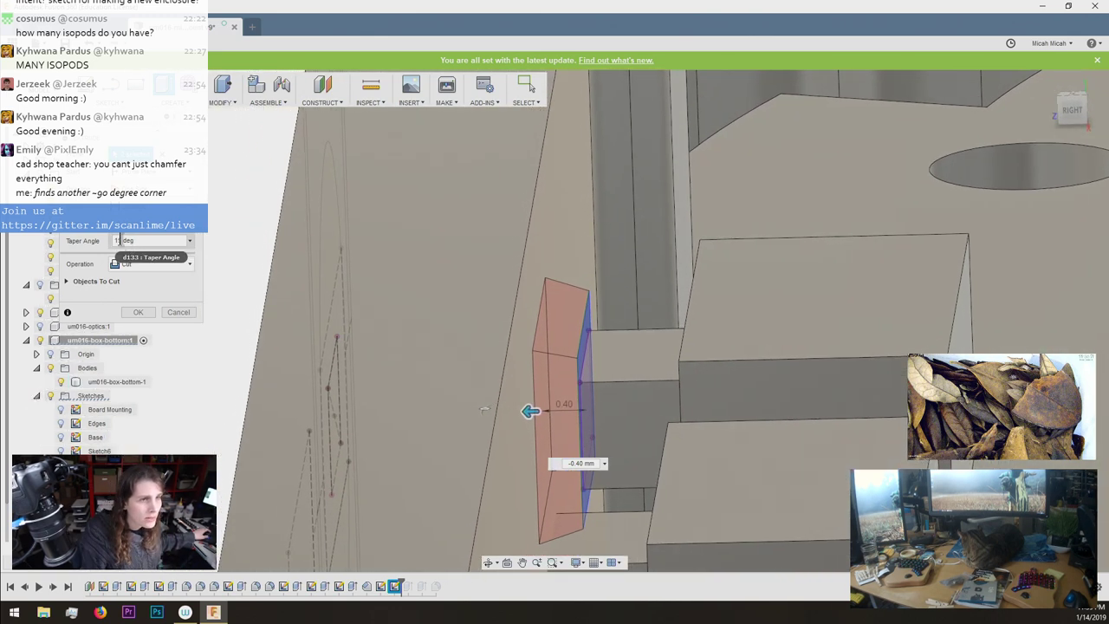
double_click(126, 240)
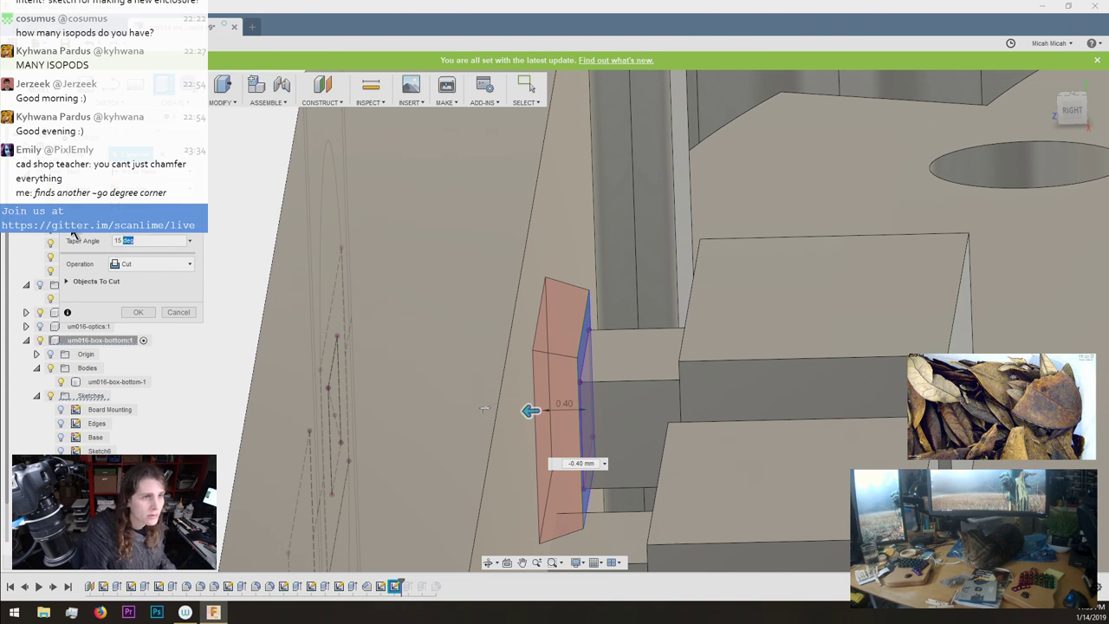
click(68, 283)
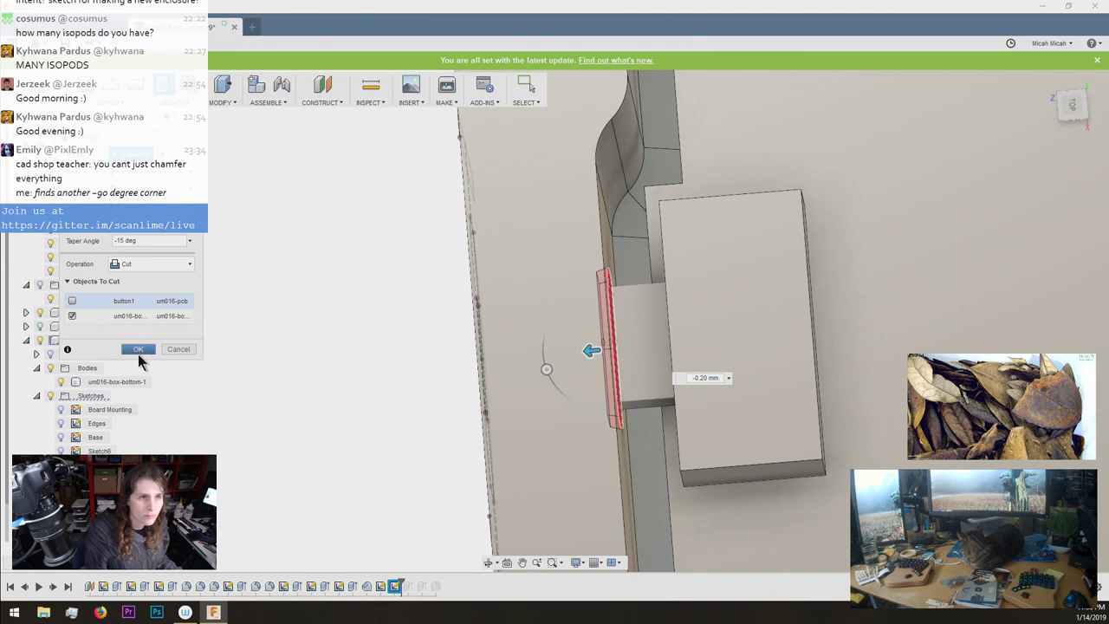
click(138, 349)
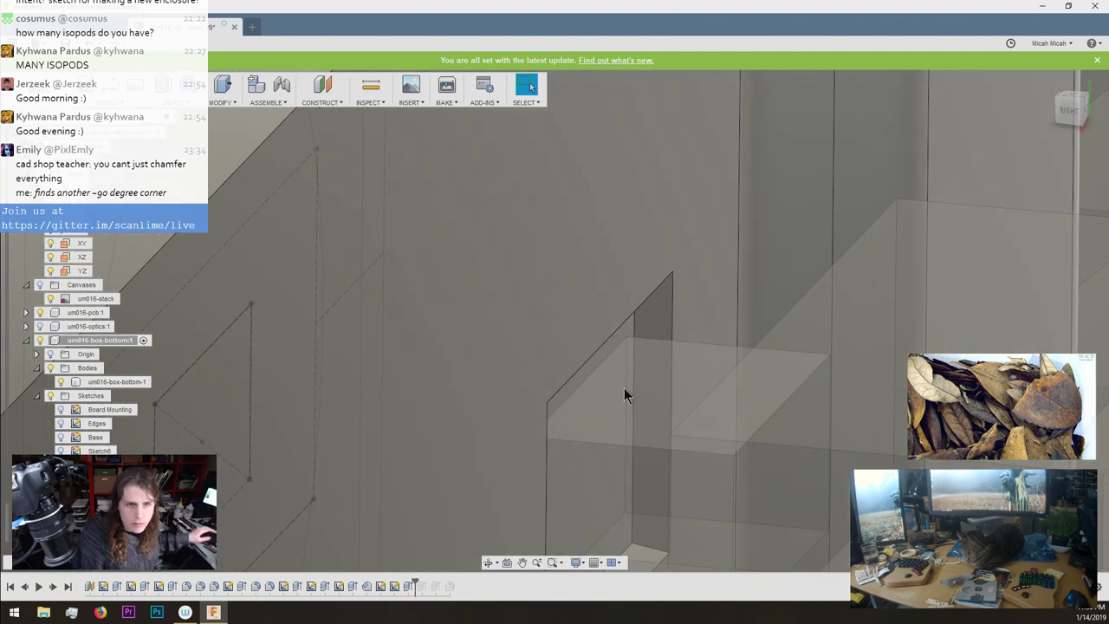
Measure the distance between the inner wall face and the corner of the switch plunger in the recess.
key(m)
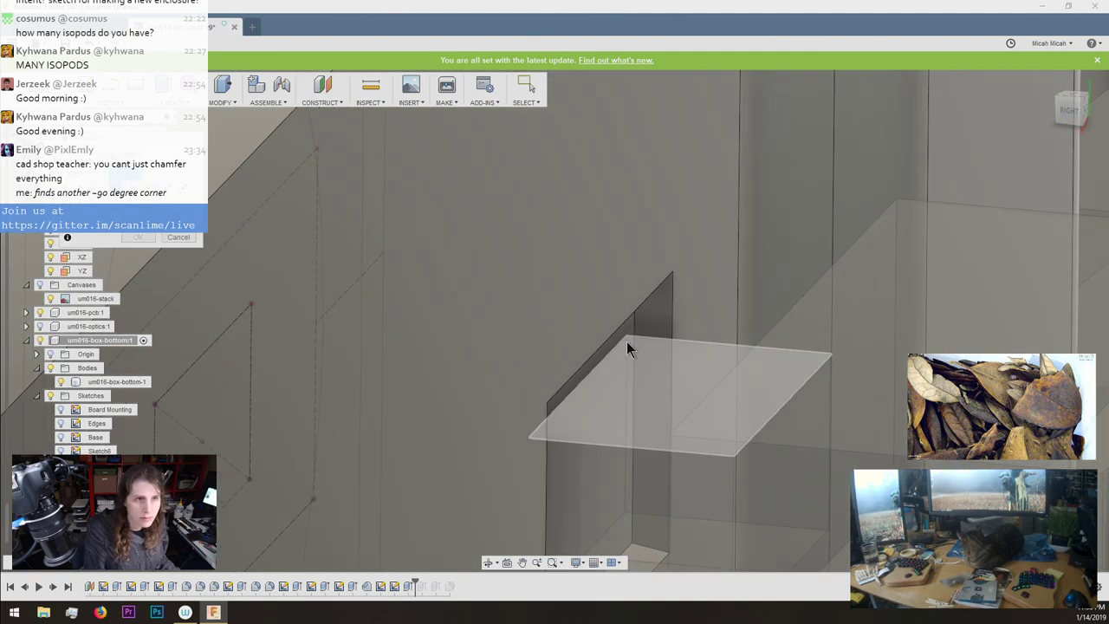
click(626, 349)
key(Escape)
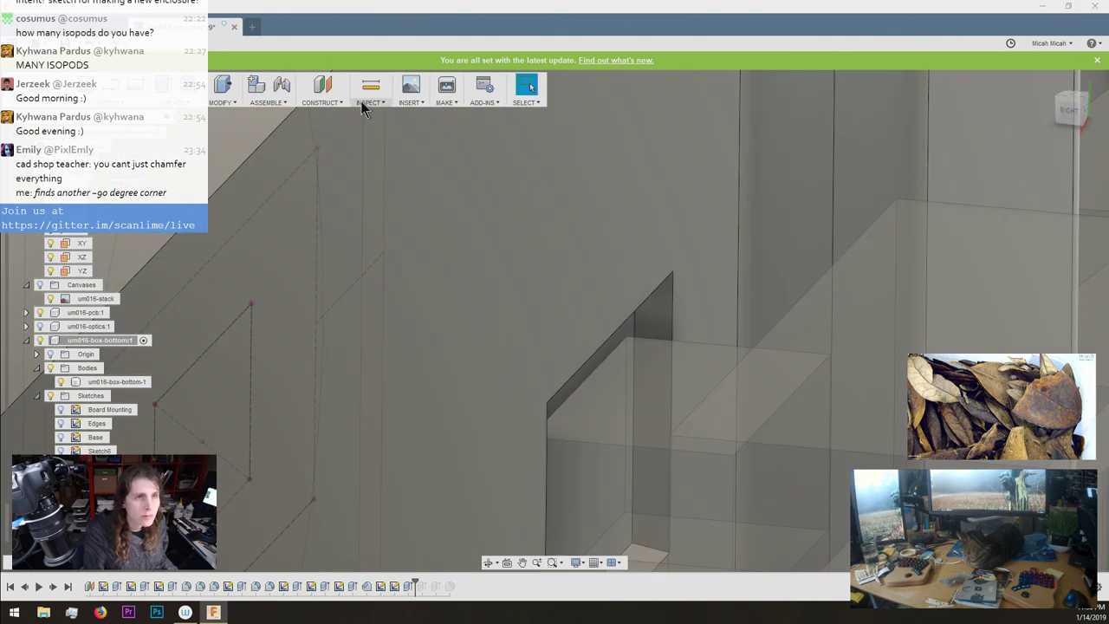
click(360, 101)
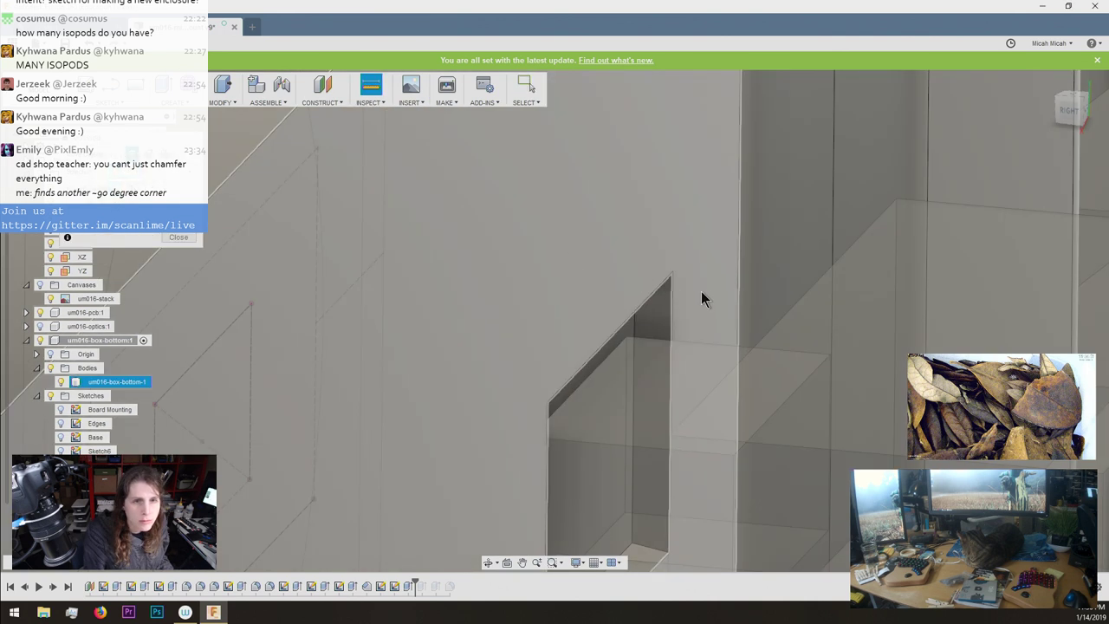
click(701, 293)
click(625, 341)
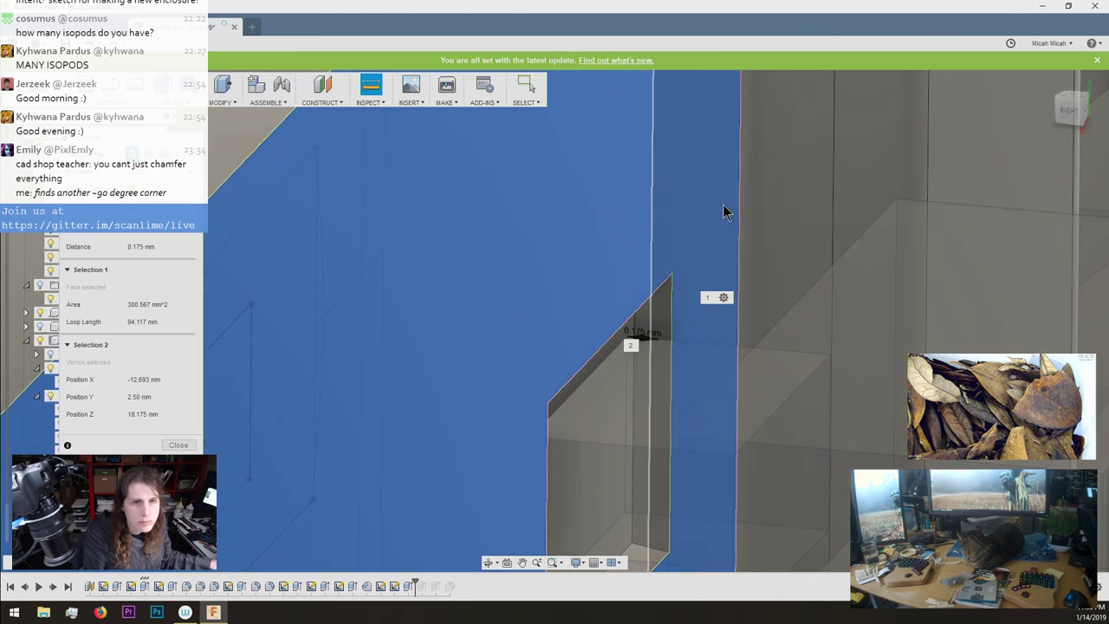
scroll(732, 215, up, 5)
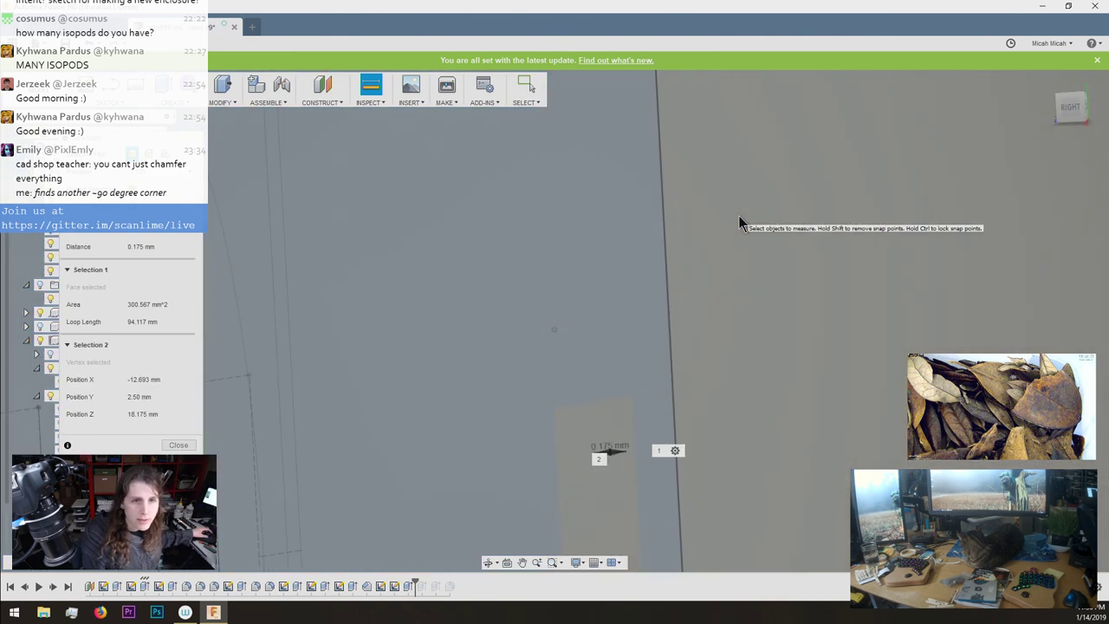
scroll(738, 215, down, 5)
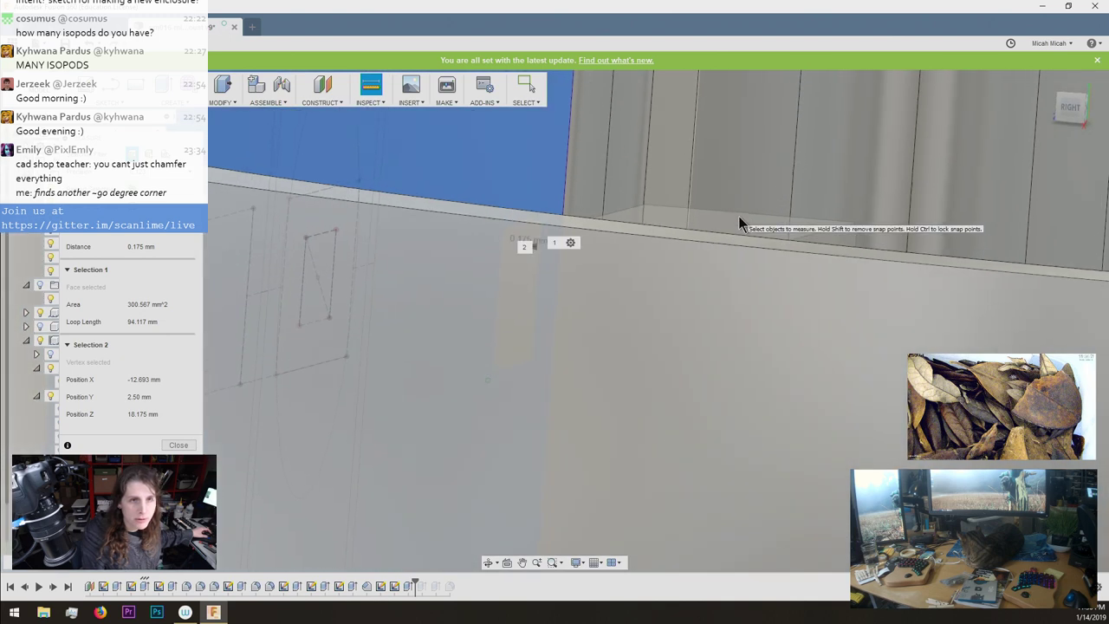
shift+middle_drag(739, 224, 587, 507)
scroll(609, 484, up, 4)
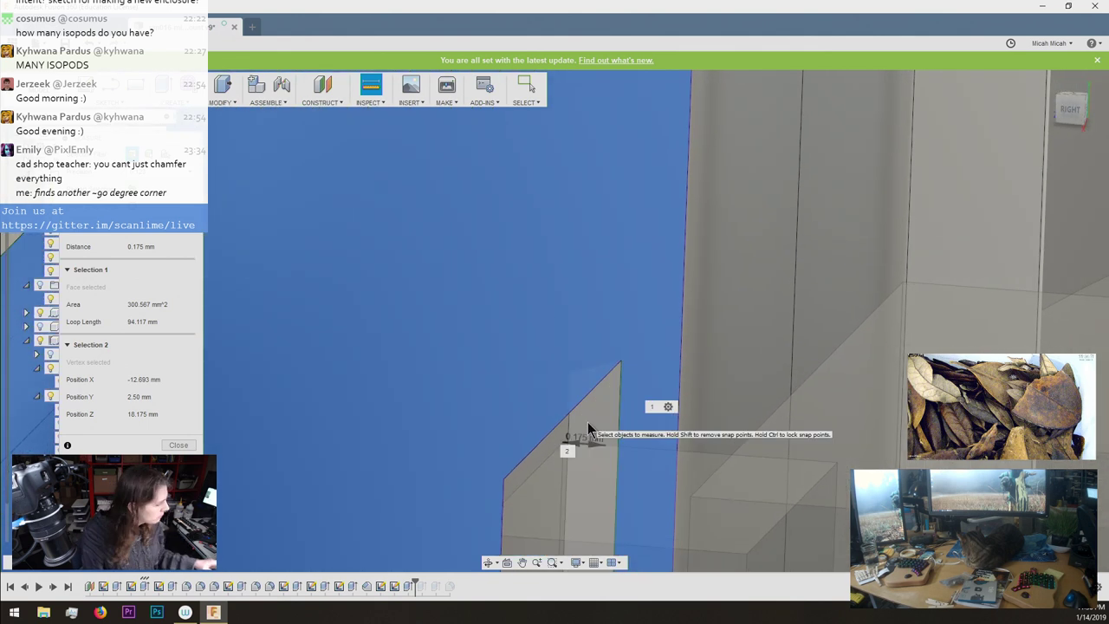
key(Escape)
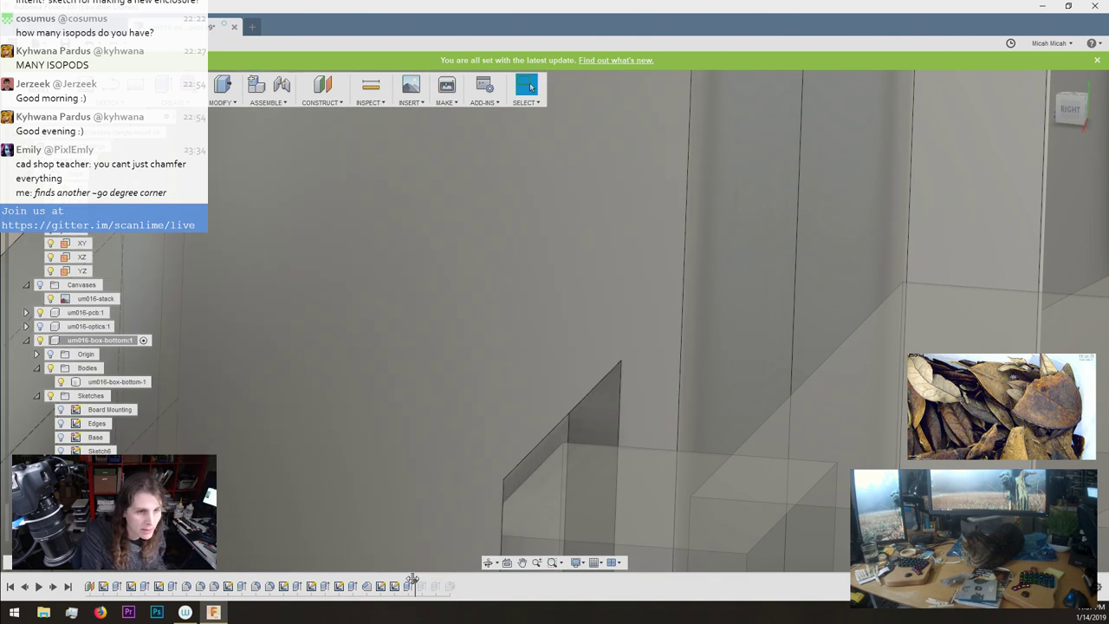
Roll the timeline forward to its end and set the plunger recess cut's taper angle to -30 degrees.
drag(441, 582, 479, 589)
scroll(394, 425, down, 10)
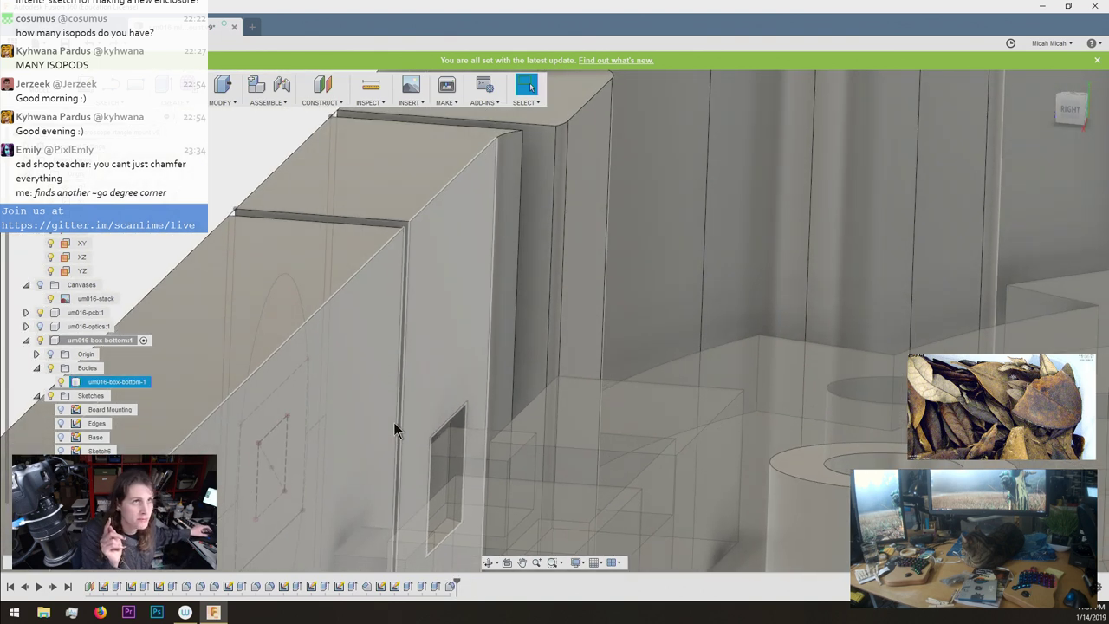
scroll(395, 424, down, 4)
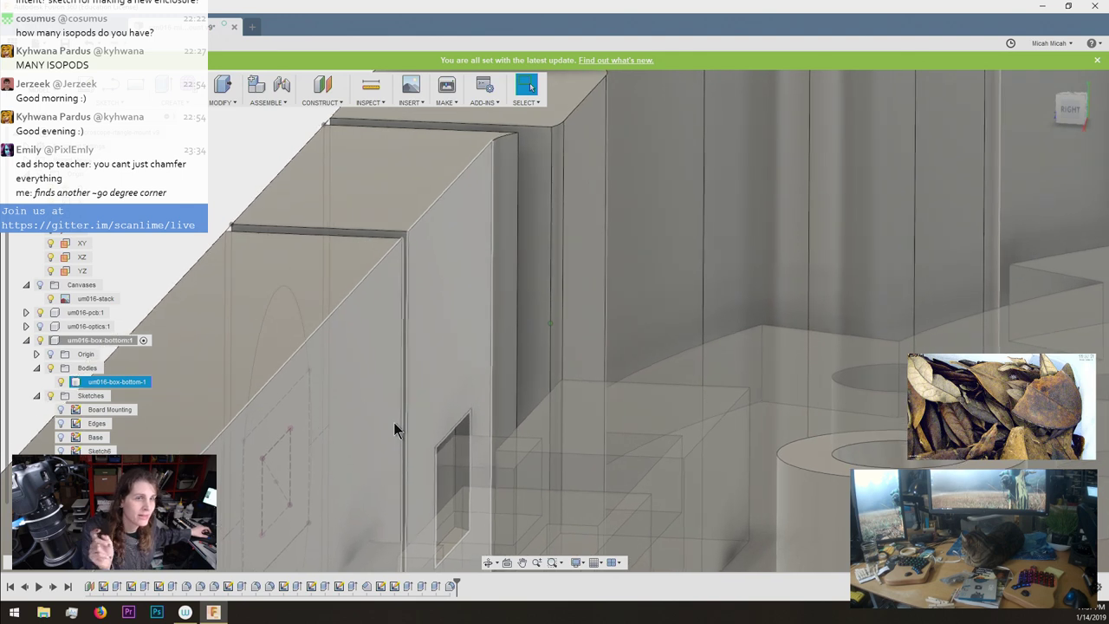
scroll(394, 422, down, 5)
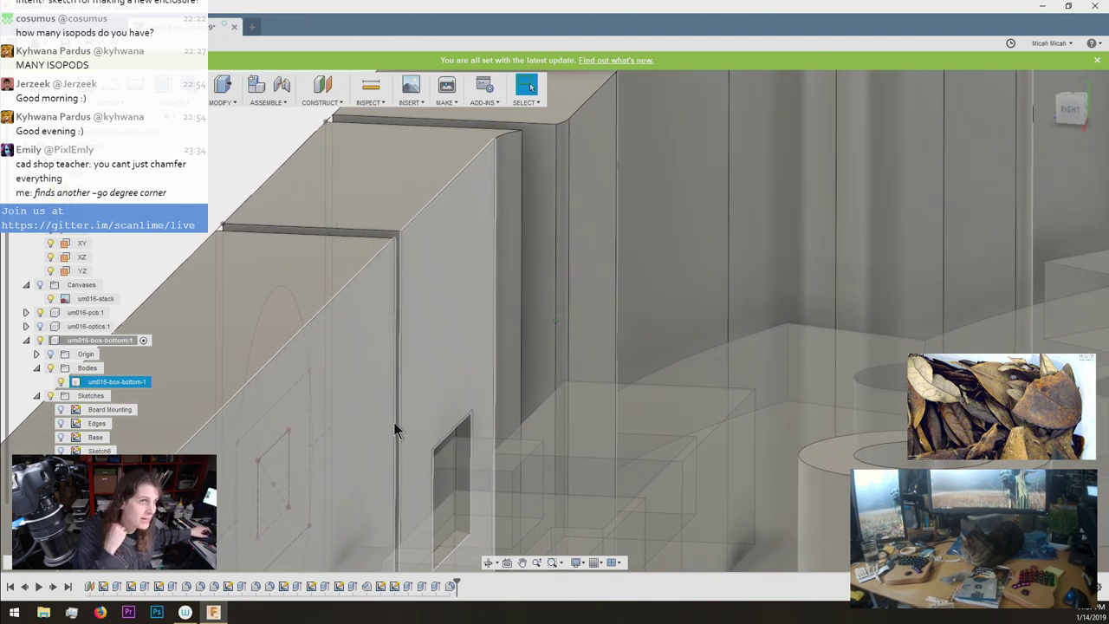
scroll(394, 422, down, 6)
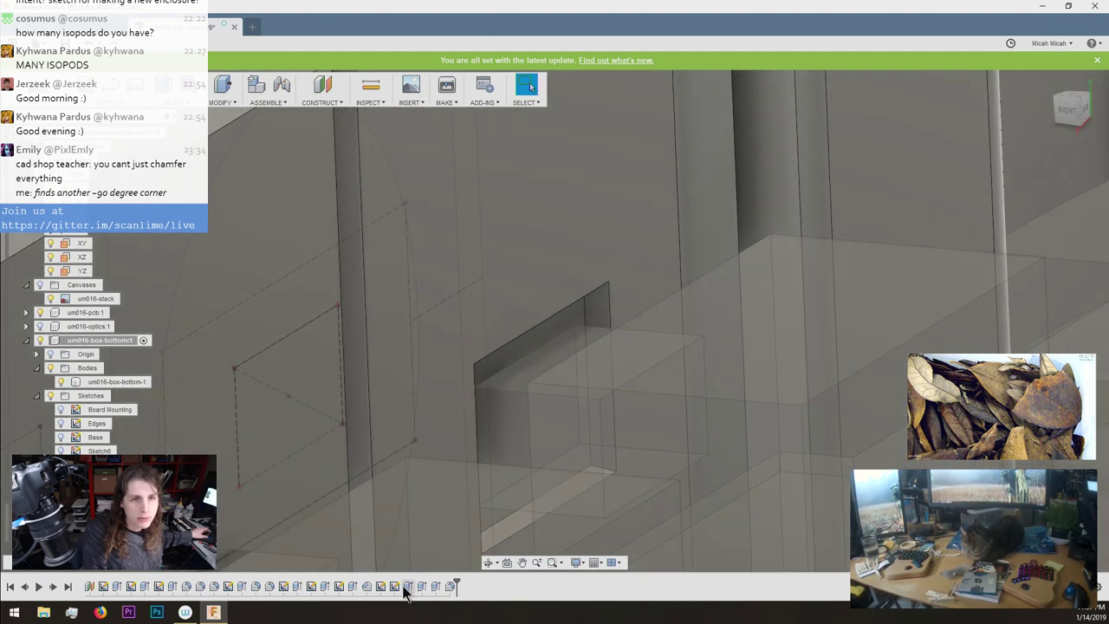
double_click(404, 587)
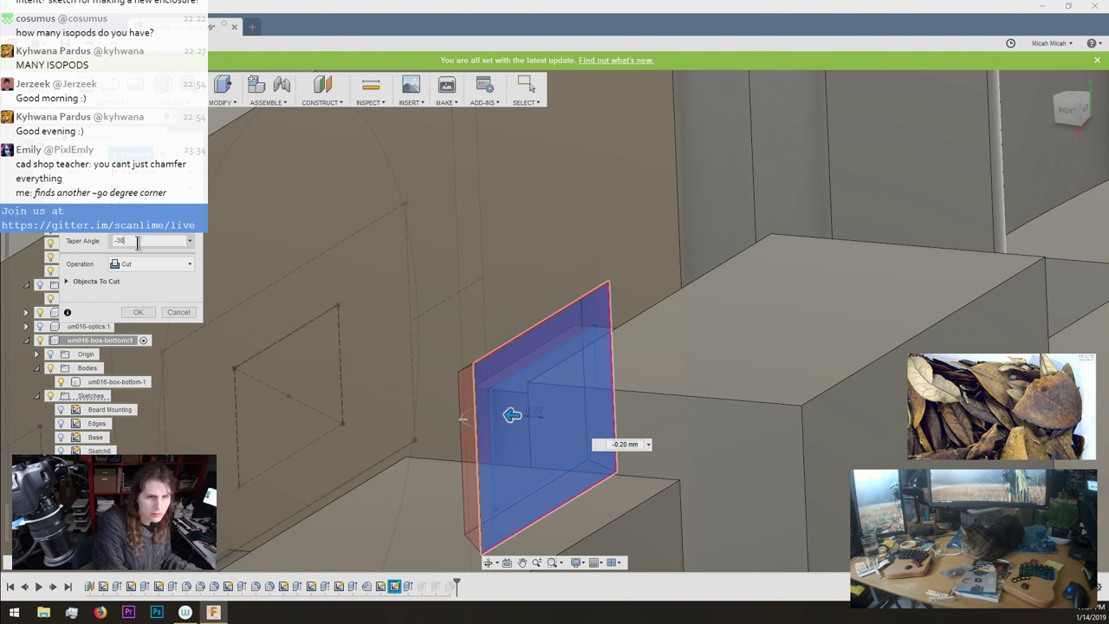
key(Return)
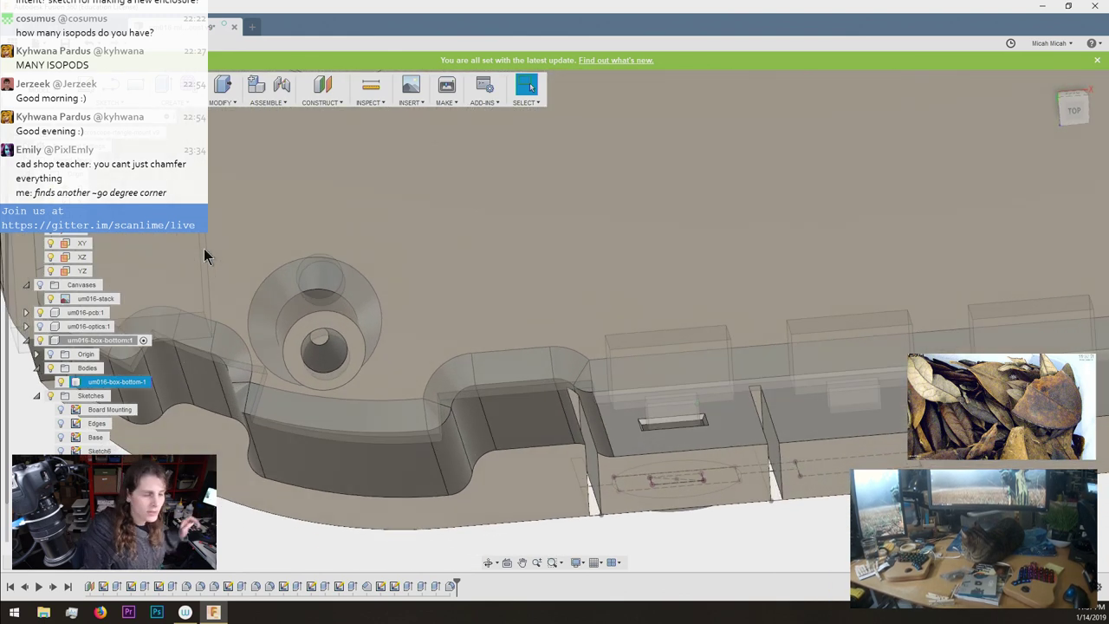
Try a 0.75 mm fillet on the two inner vertical slot edges beside the flexible button.
key(f)
click(590, 434)
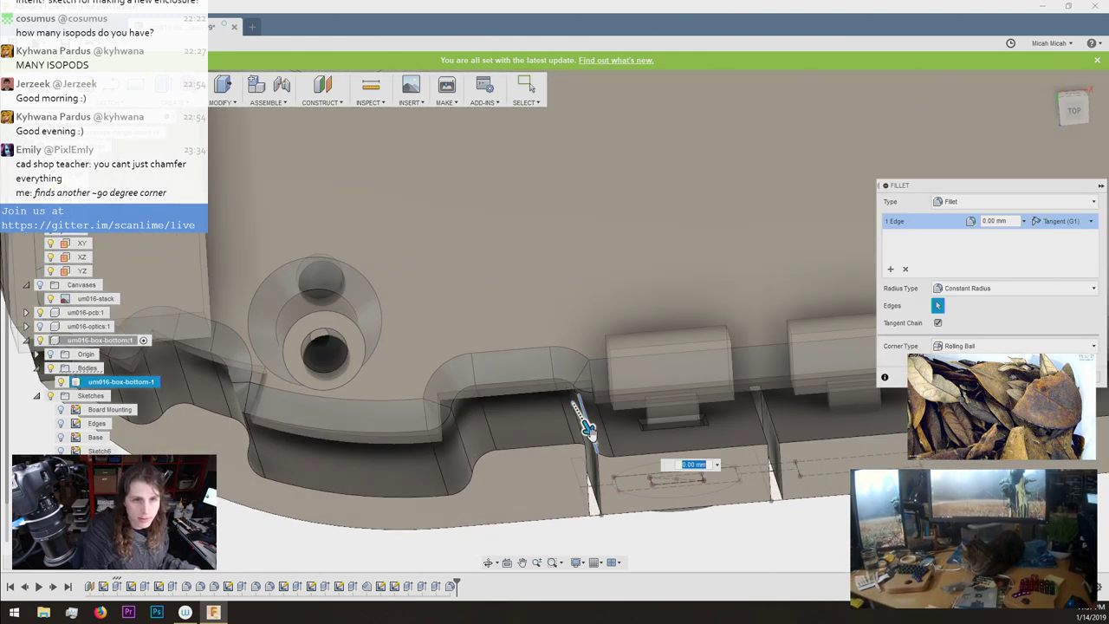
click(763, 436)
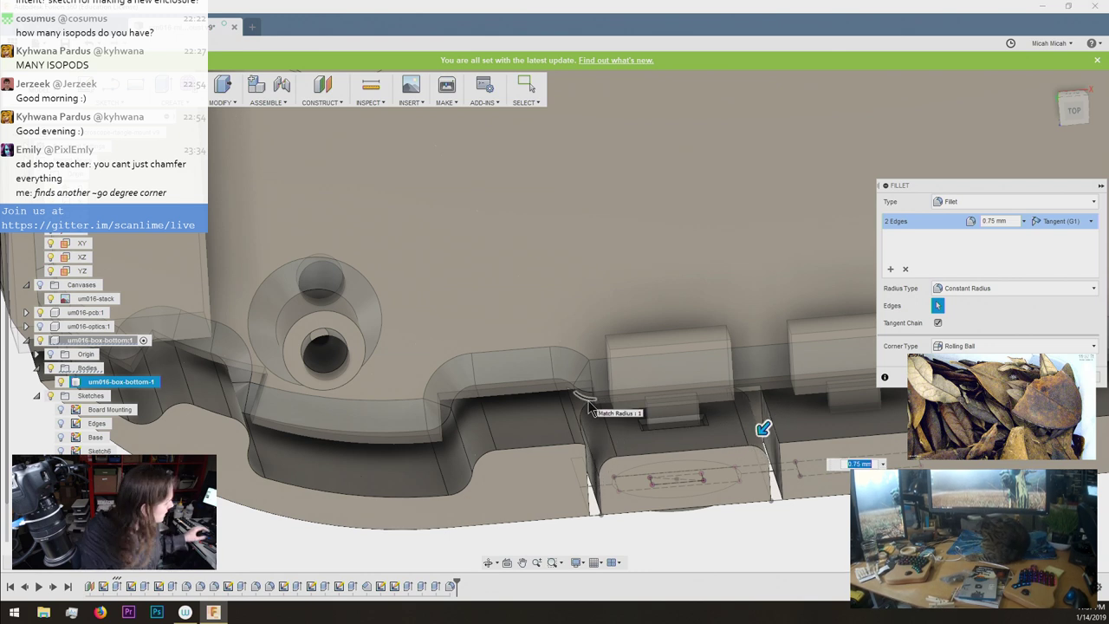
shift+middle_drag(743, 392, 742, 391)
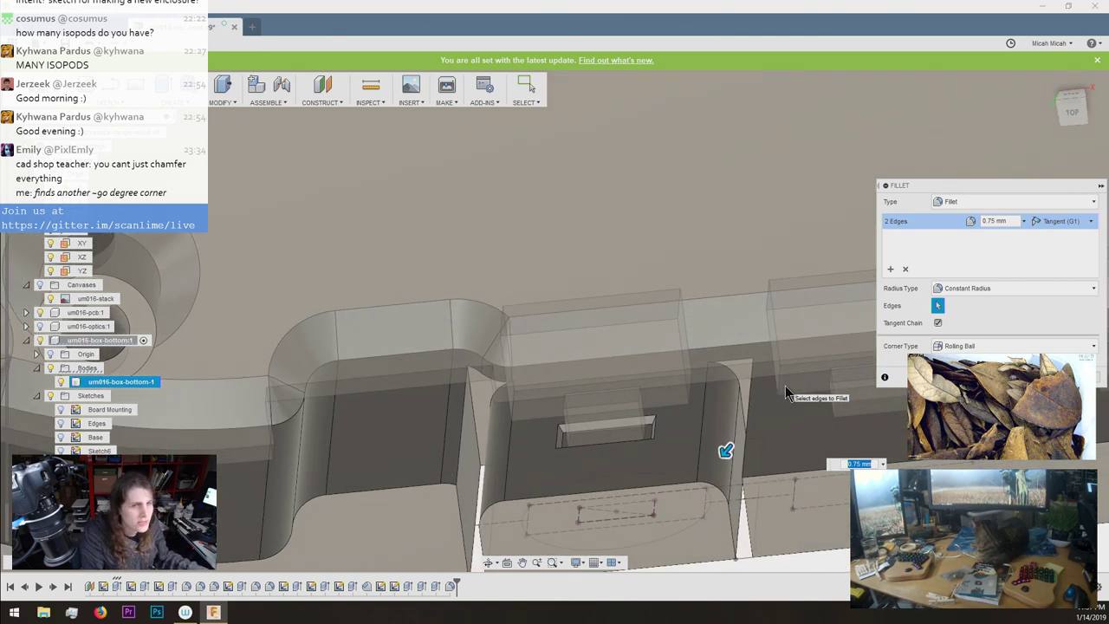
key(Escape)
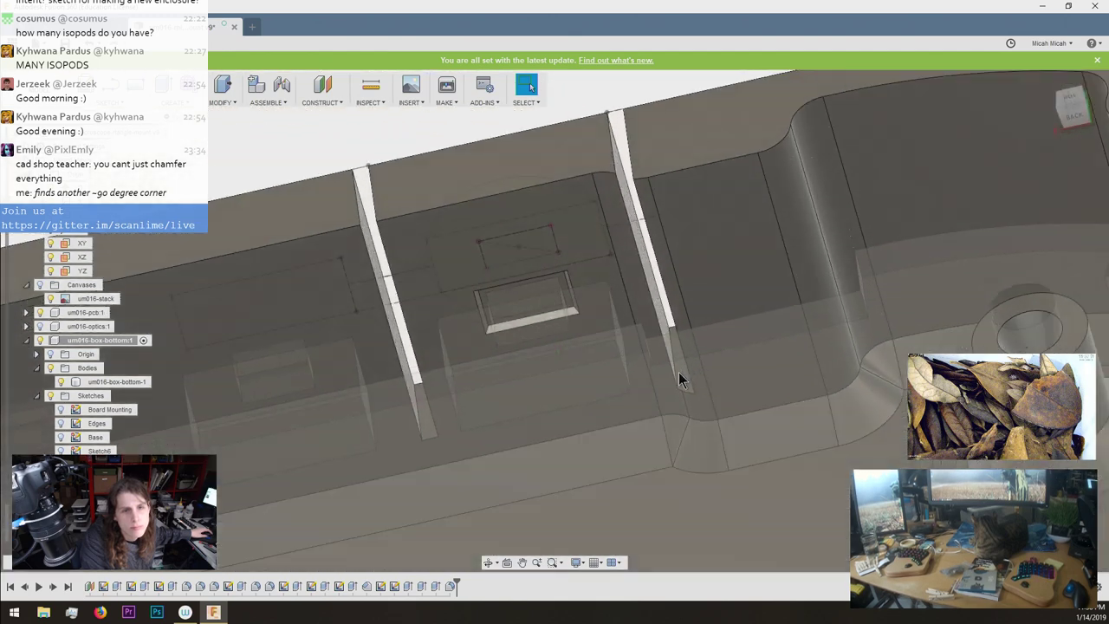
Try a 0.25 mm fillet on one inner slot edge of the flexible button, seen from the back.
key(f)
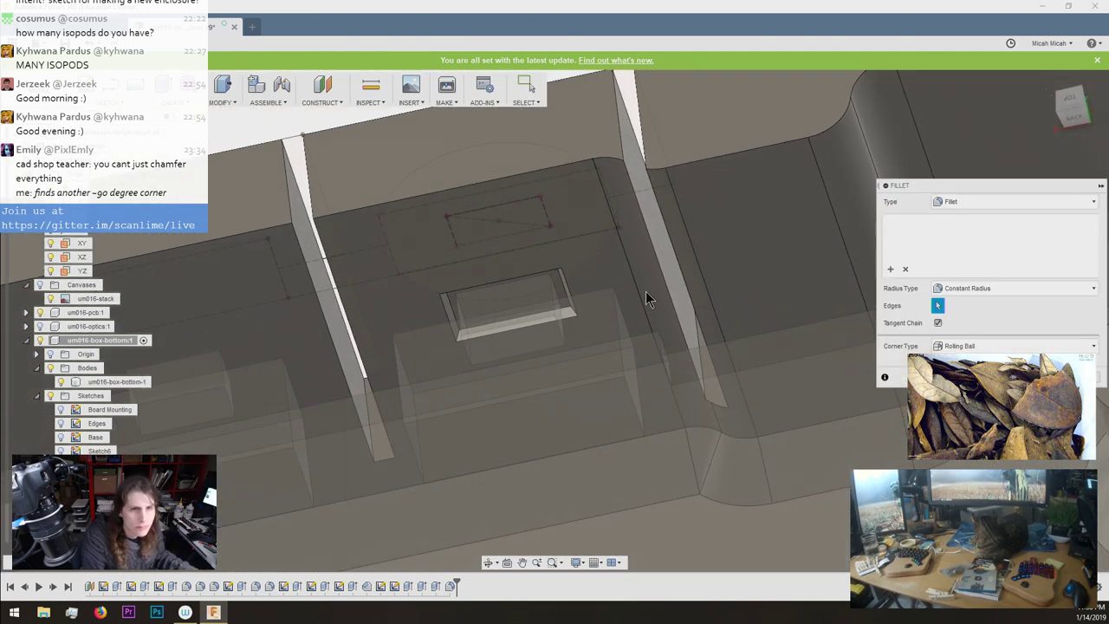
click(645, 231)
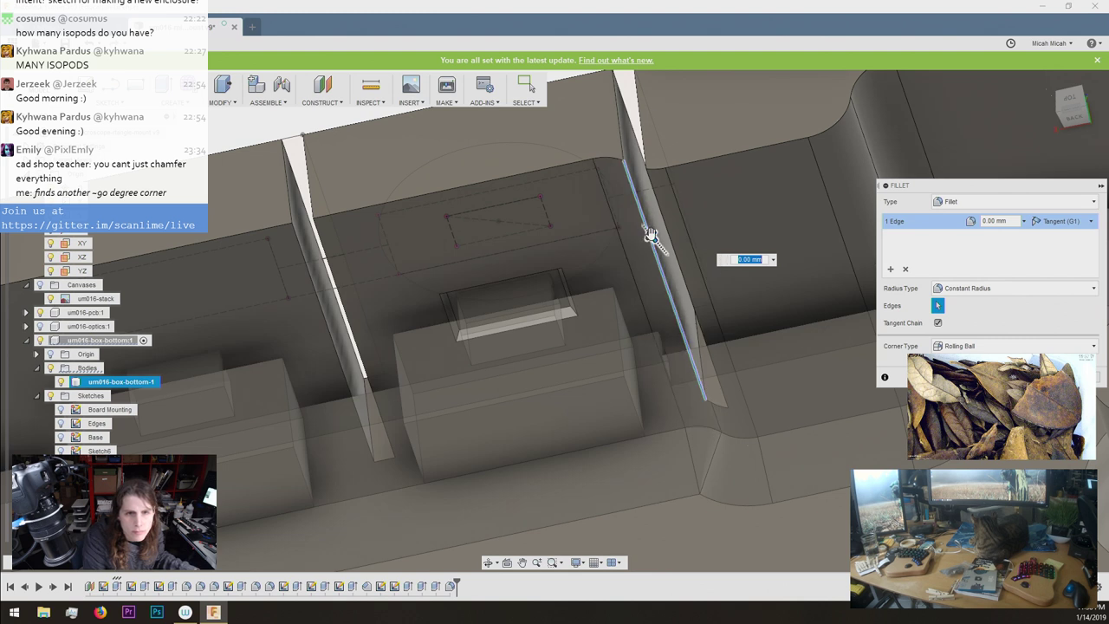
drag(650, 235, 643, 227)
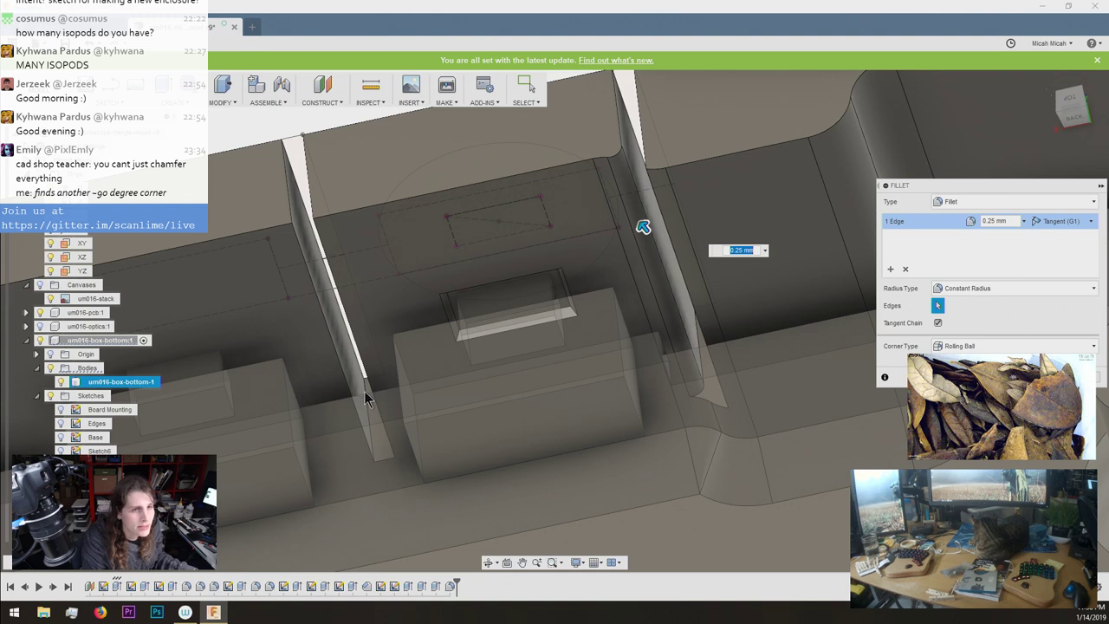
key(Escape)
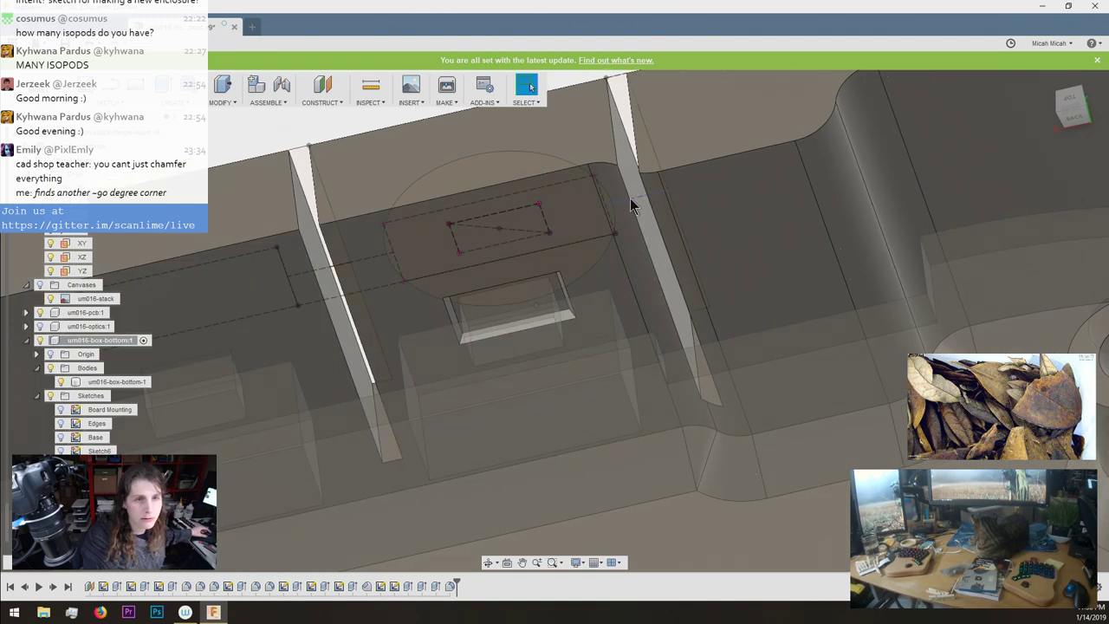
Start a rectangular pattern and choose the recess cut, the slot cut, the round button extrusion and its fillet as features.
scroll(607, 169, down, 5)
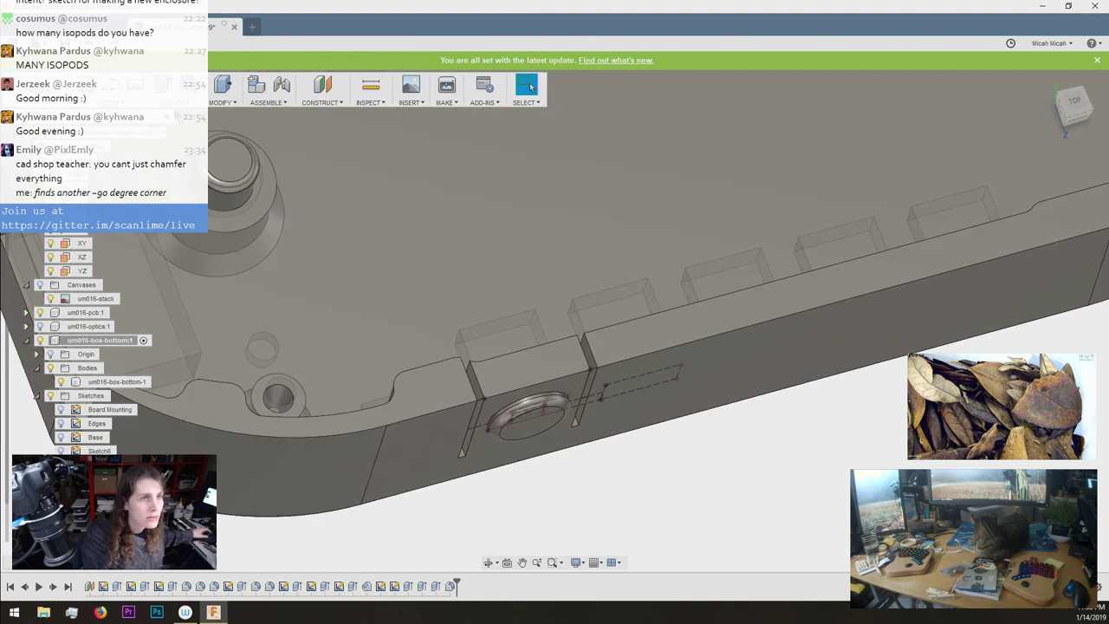
click(177, 103)
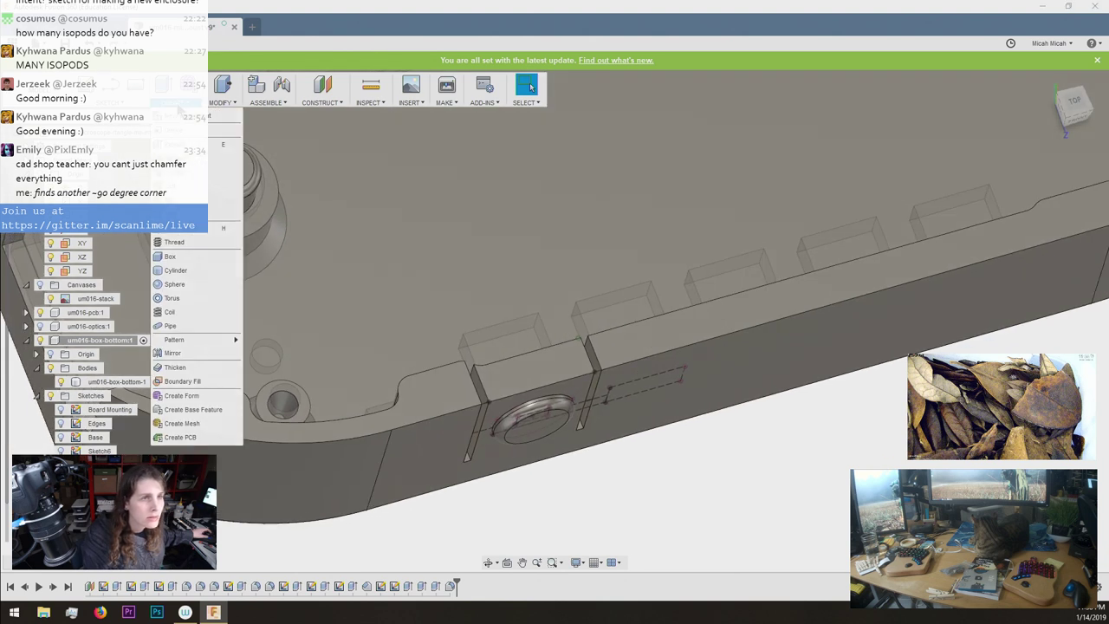
mouse_move(201, 338)
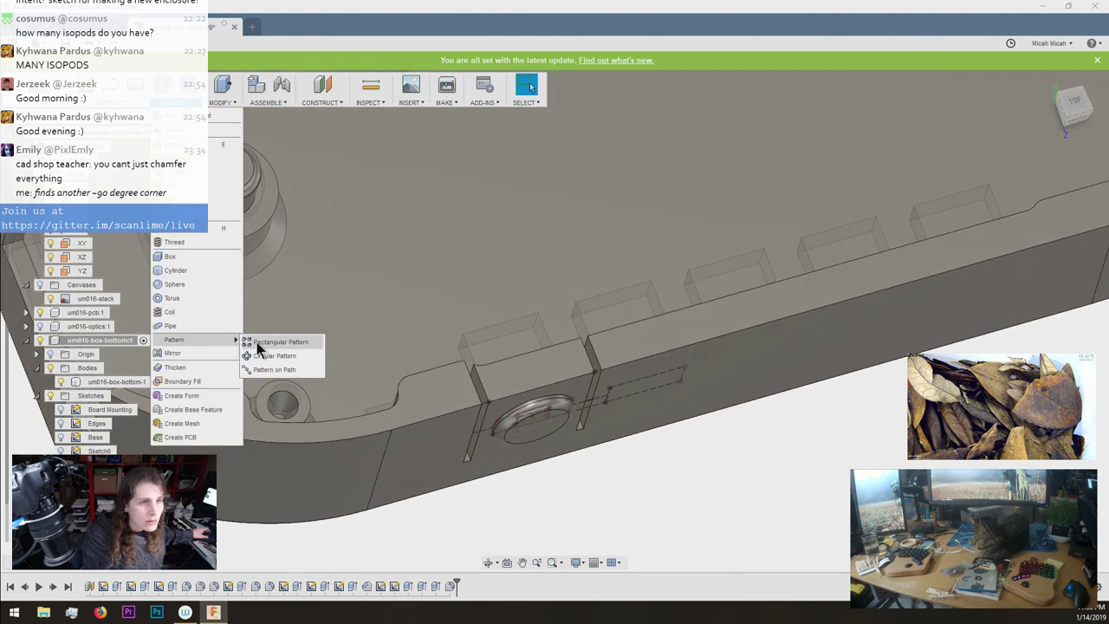
click(276, 345)
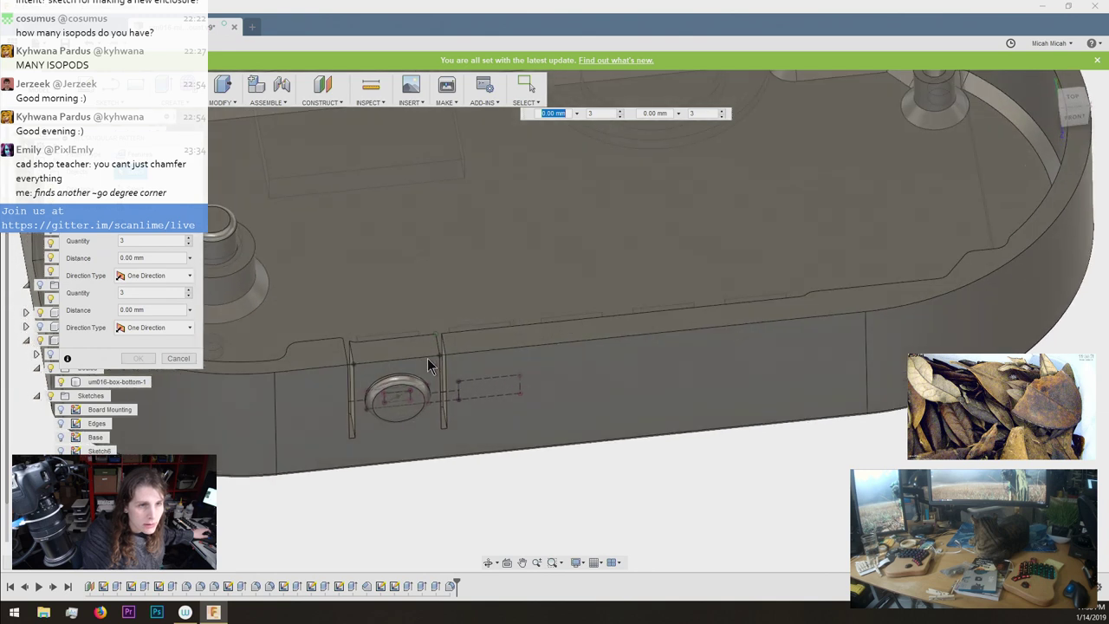
shift+middle_drag(351, 346, 381, 568)
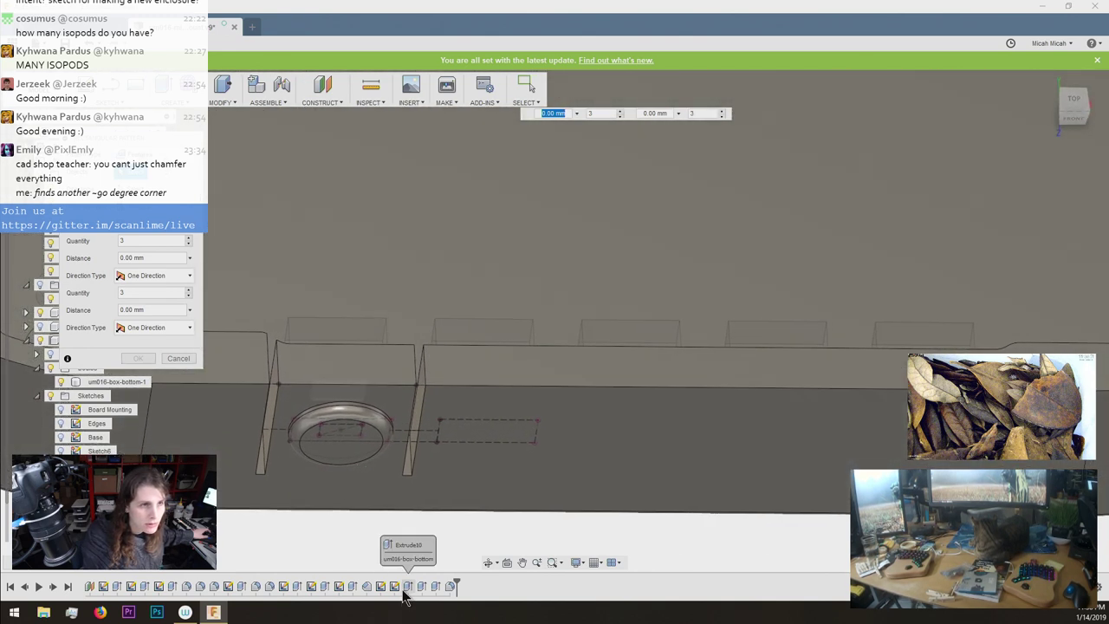
click(409, 587)
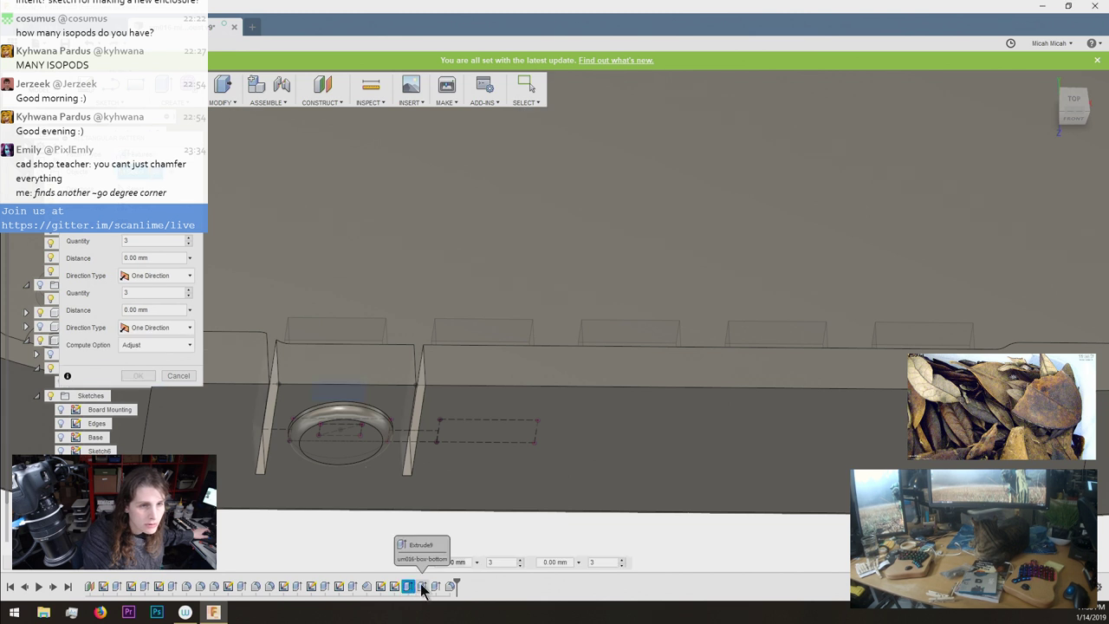
shift+click(423, 587)
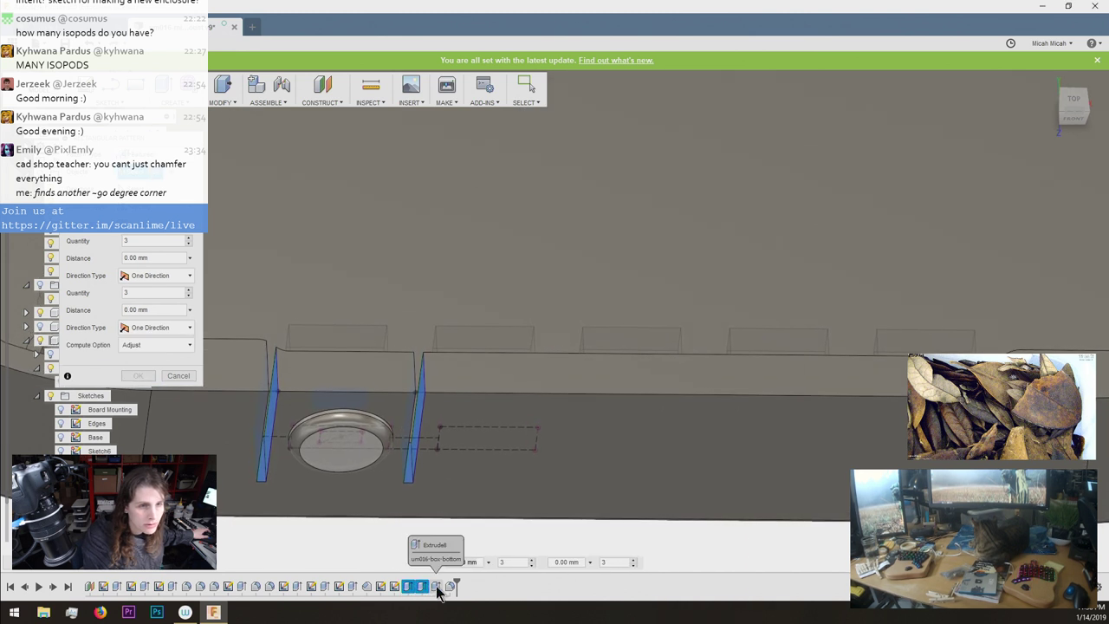
shift+click(436, 588)
shift+click(456, 588)
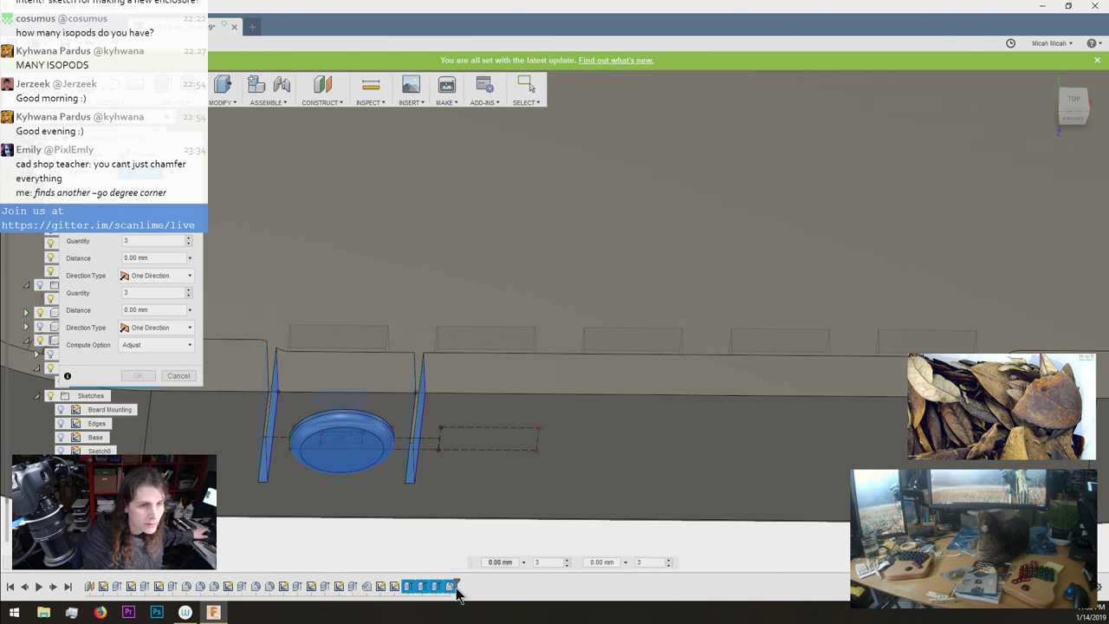